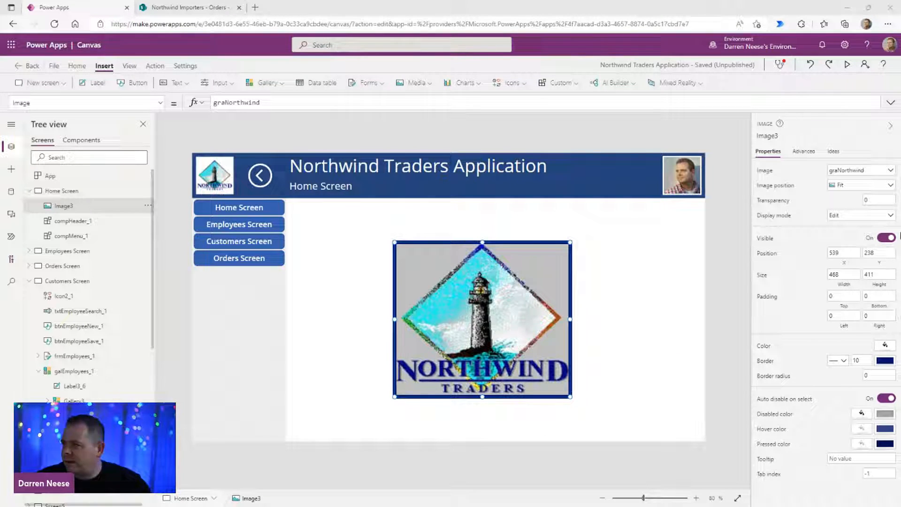
# Step: Preview the app from the Home Screen and look over the employee list and form on the Employees Screen
pyautogui.click(846, 67)
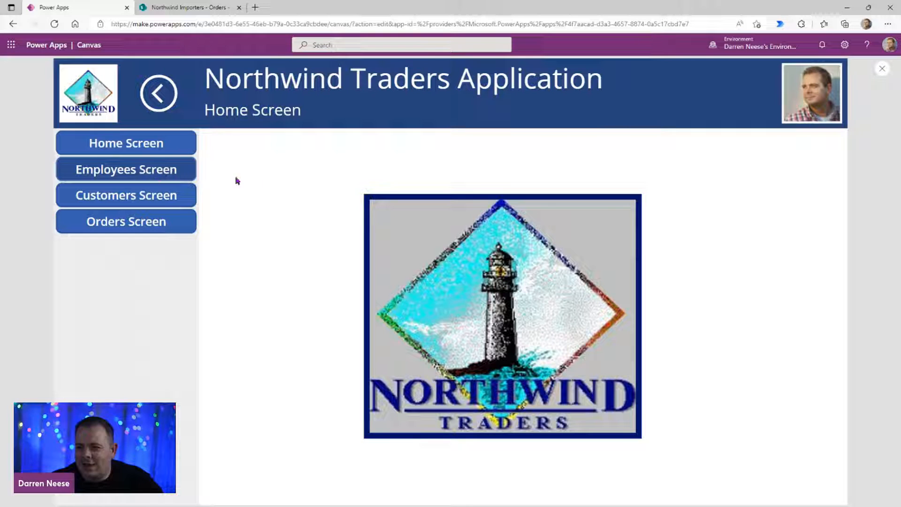
pyautogui.click(160, 170)
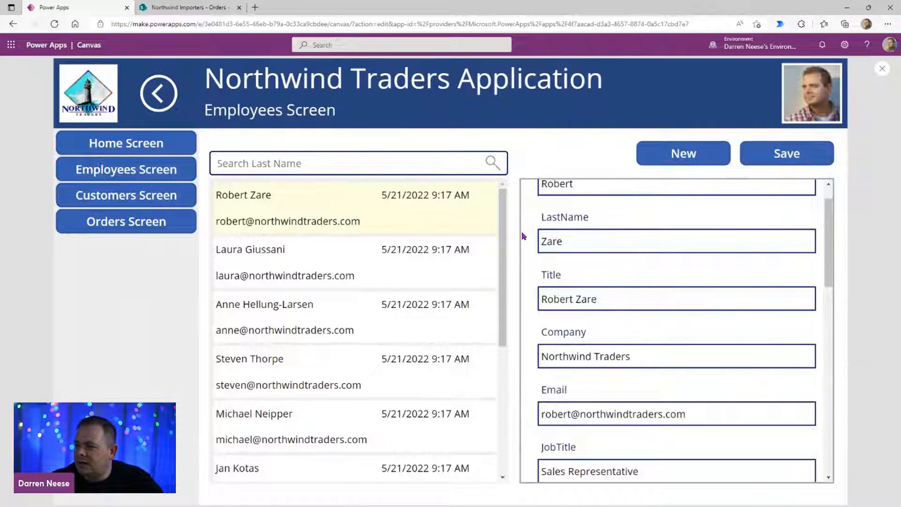
pyautogui.scroll(-3, 501, 351)
pyautogui.scroll(3, 501, 351)
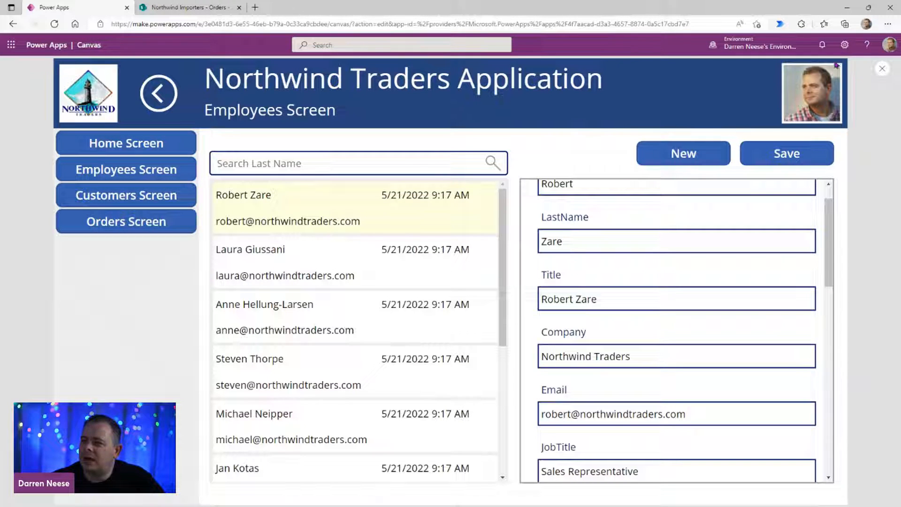
pyautogui.click(881, 69)
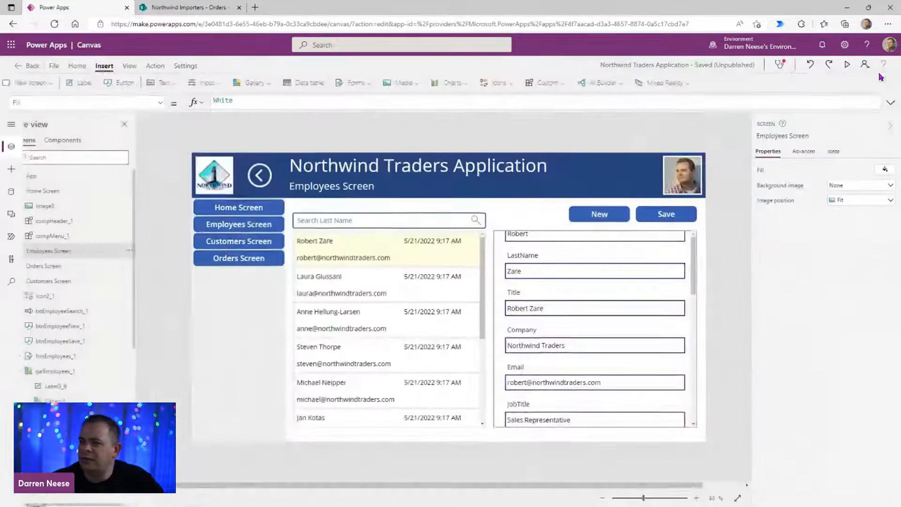
# Step: Collapse the Home Screen in the tree and view the compMenu and compHeader components
pyautogui.click(29, 190)
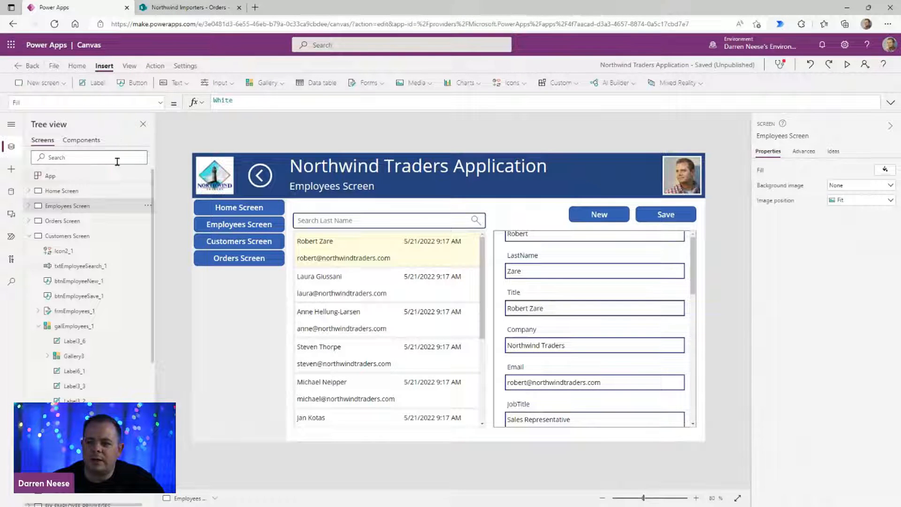
pyautogui.click(82, 141)
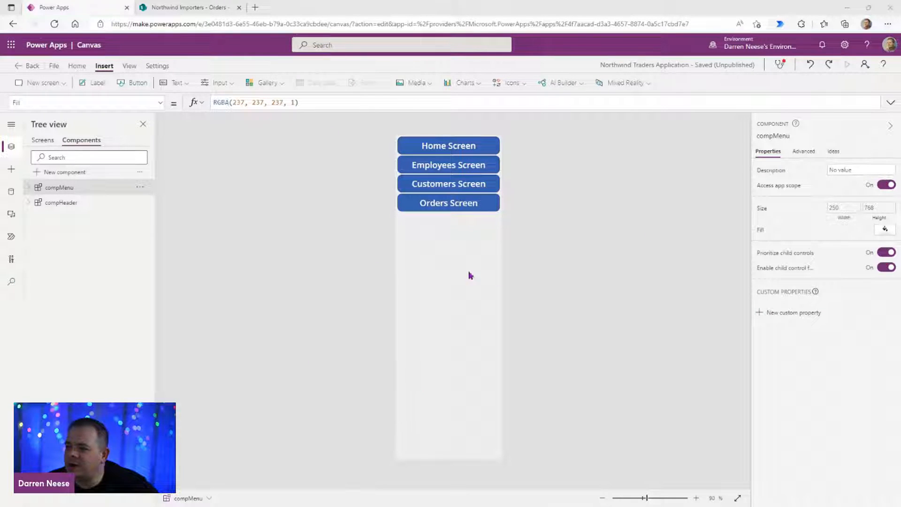
pyautogui.click(69, 202)
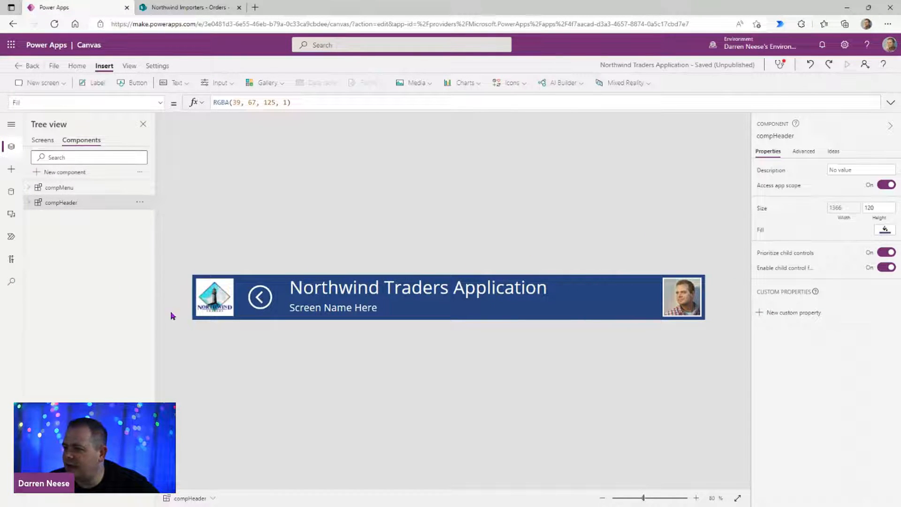
# Step: Open the Orders Screen and inspect the CustomerReference and EmployeeReference lookups in the text formulas of the gallery's first row
pyautogui.click(45, 143)
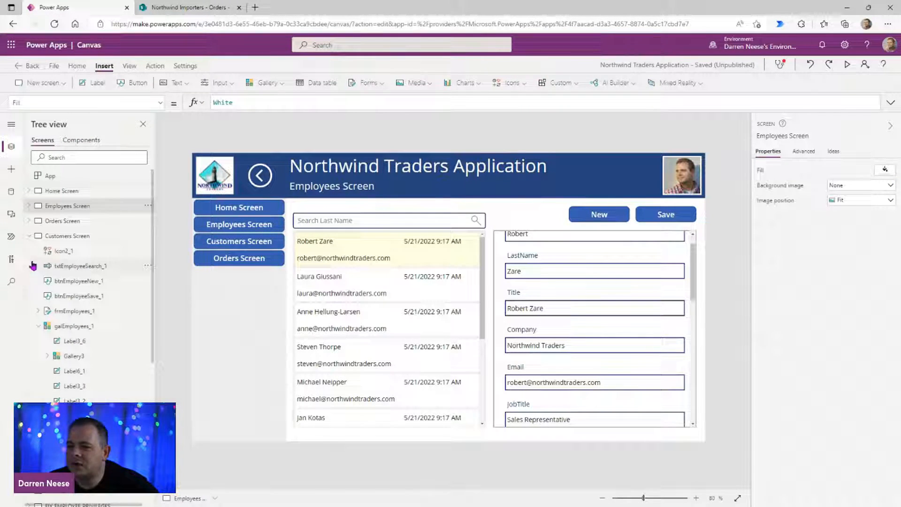
pyautogui.click(88, 223)
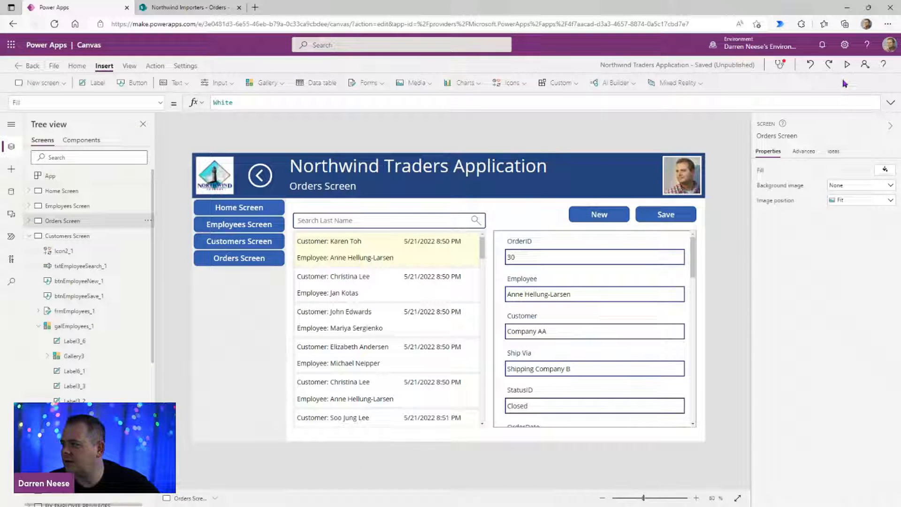
pyautogui.click(346, 243)
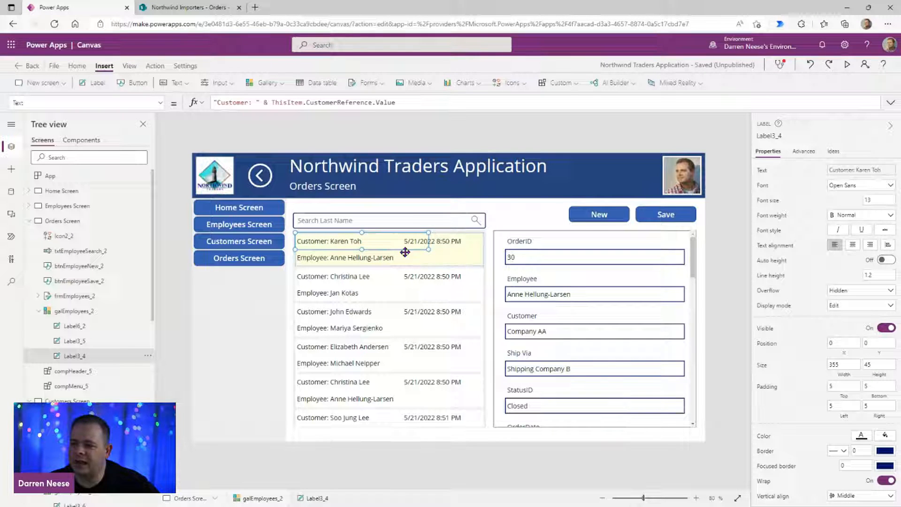
pyautogui.doubleClick(354, 103)
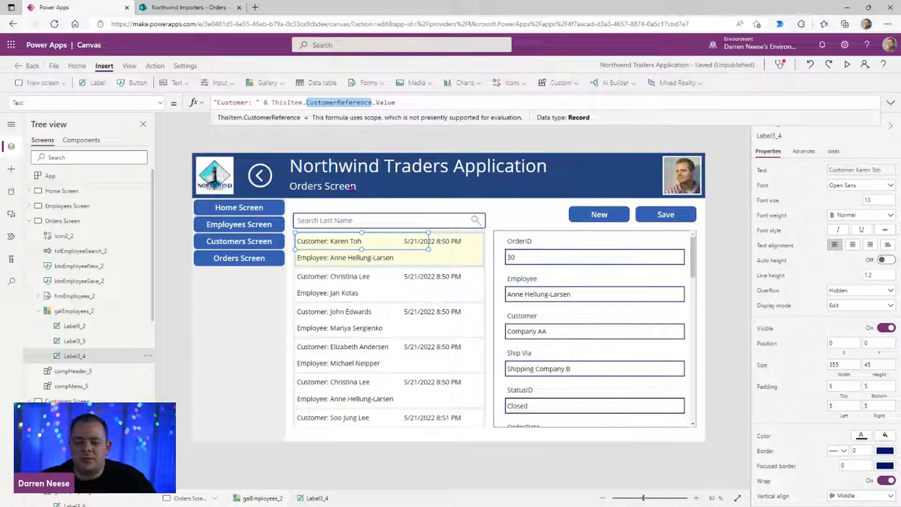
pyautogui.click(318, 258)
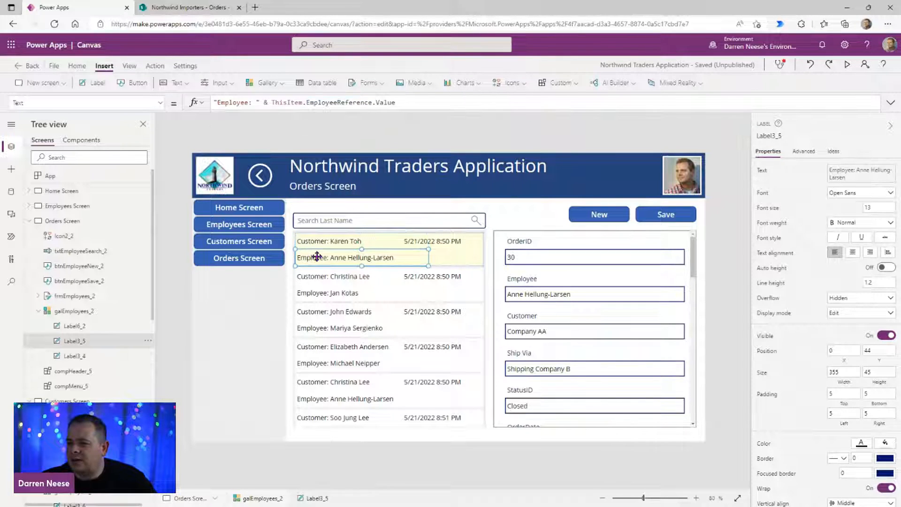
pyautogui.doubleClick(330, 103)
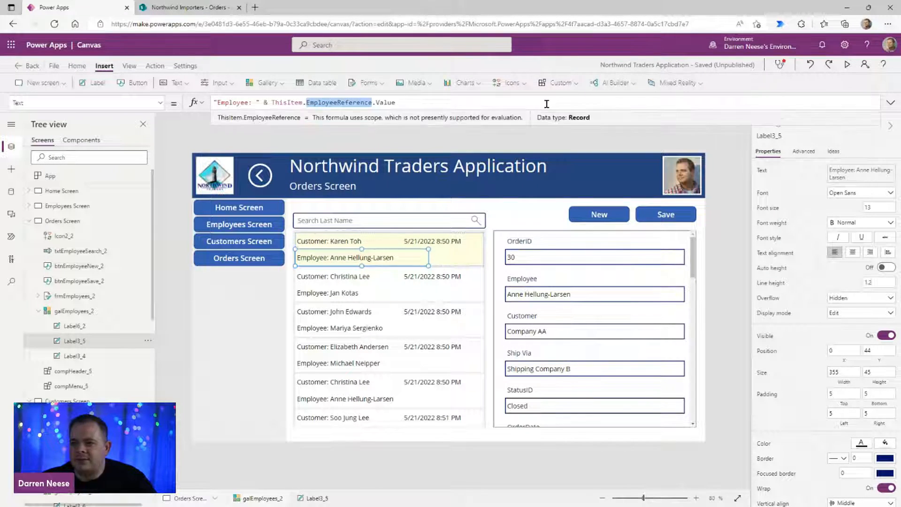
# Step: Compare the Customer label's text formula with the Employee label's in the first order of the gallery
pyautogui.click(381, 242)
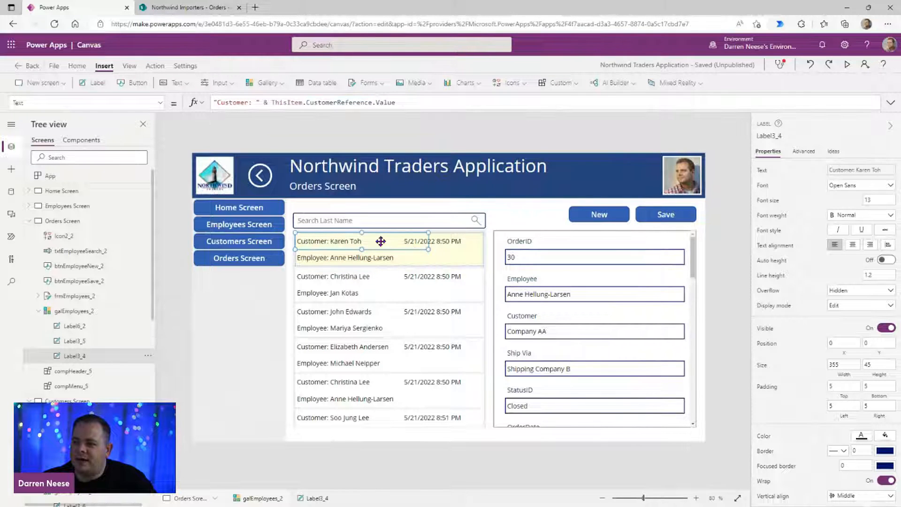
pyautogui.click(379, 259)
pyautogui.click(382, 239)
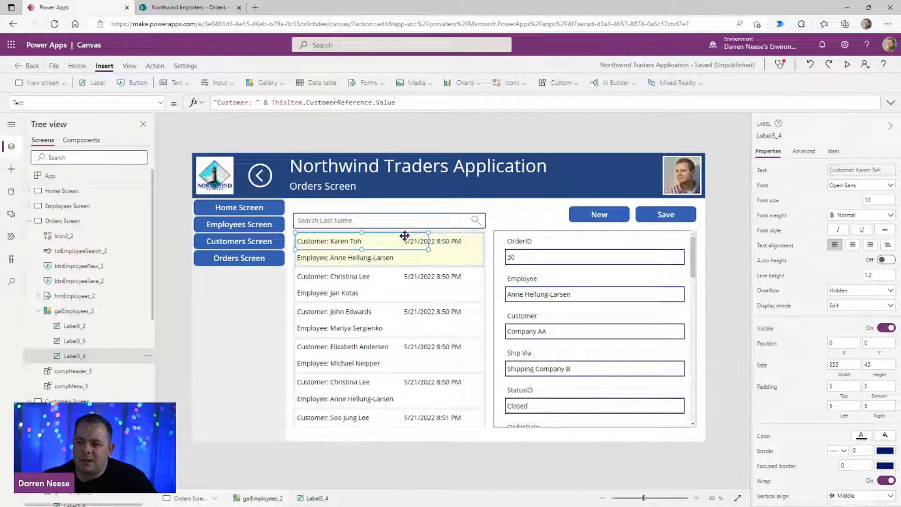
pyautogui.click(387, 251)
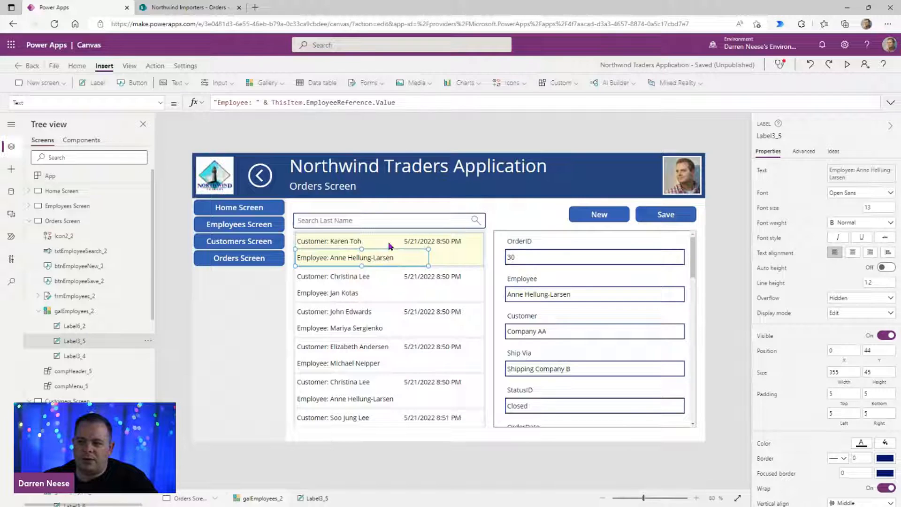
pyautogui.click(389, 242)
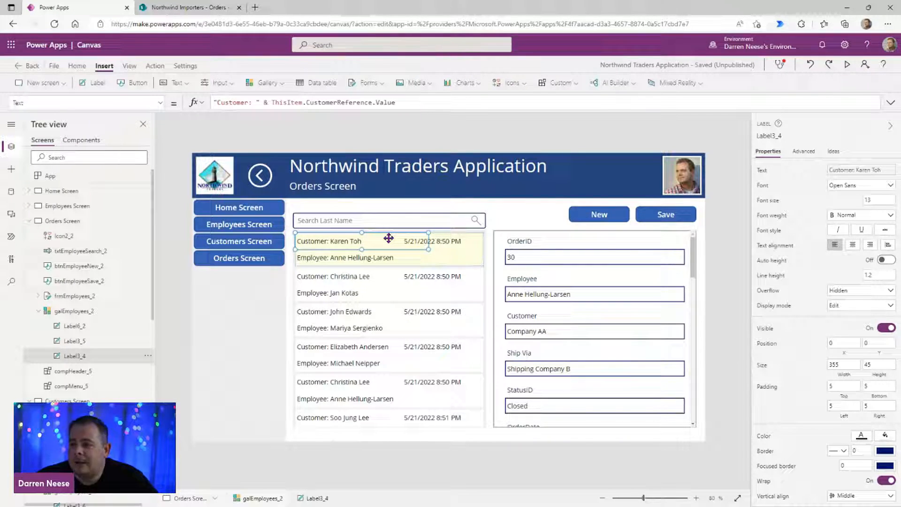
pyautogui.click(374, 260)
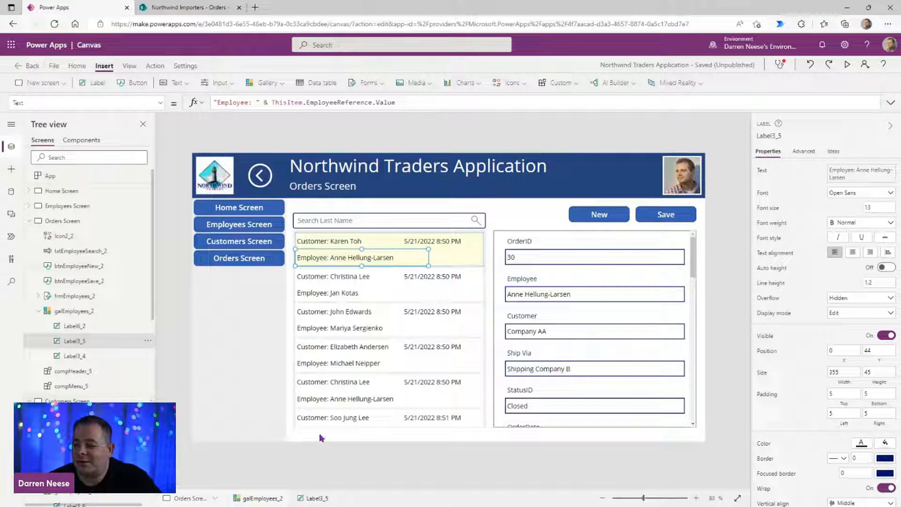
# Step: Show the Customers Screen with the Orders Screen collapsed in the tree, and briefly preview its customer gallery
pyautogui.click(30, 225)
pyautogui.click(29, 236)
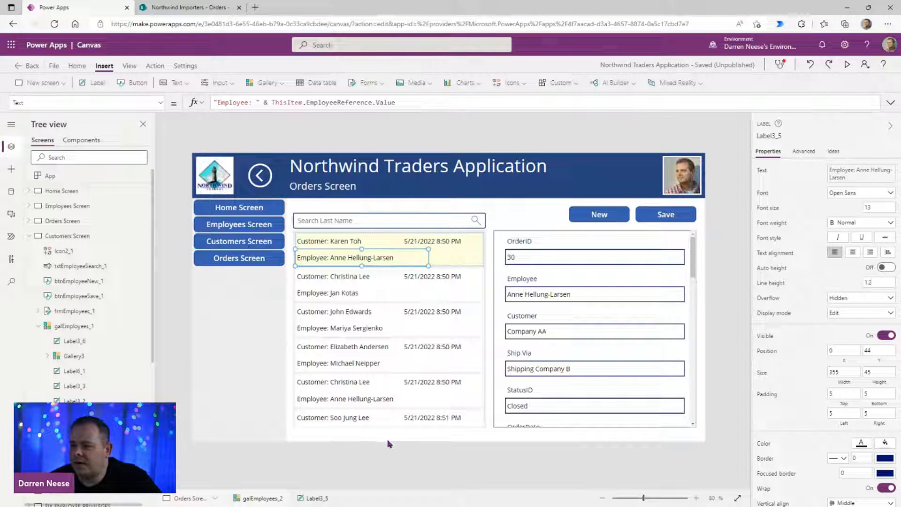
pyautogui.click(75, 233)
pyautogui.click(30, 236)
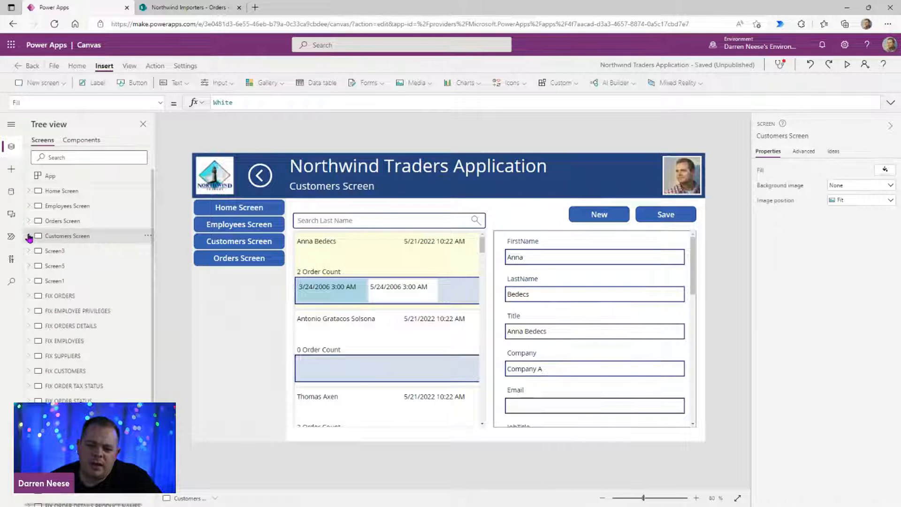
pyautogui.click(387, 258)
pyautogui.click(846, 64)
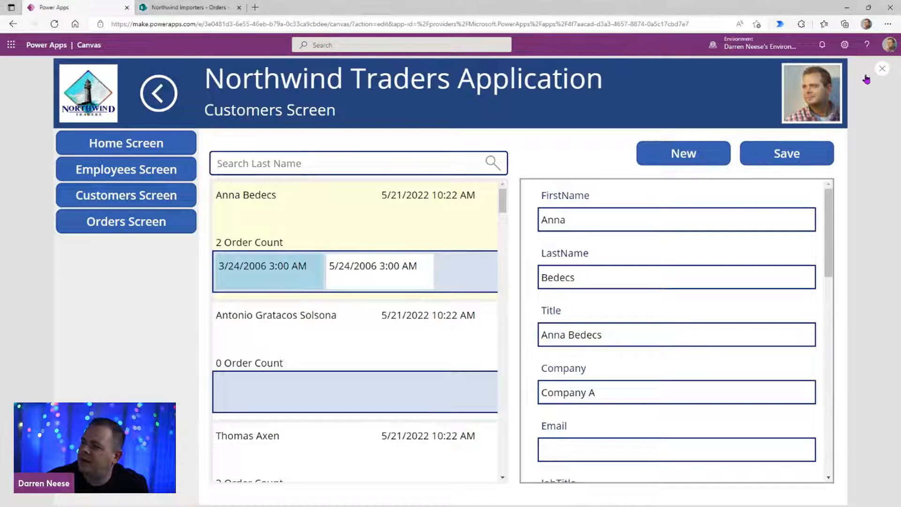
pyautogui.click(879, 69)
# Step: Examine the nested orders gallery's Items formula, including its Filter function, Orders source and CustomerReference condition
pyautogui.click(470, 292)
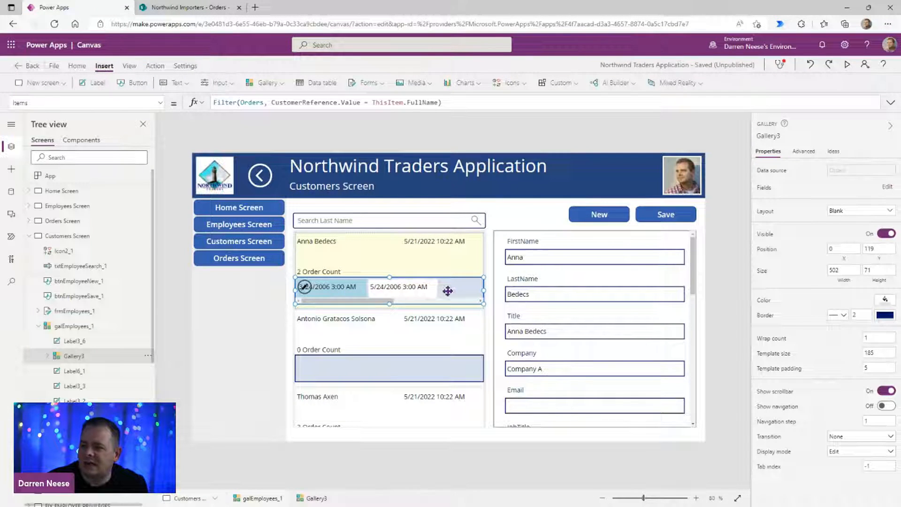
pyautogui.doubleClick(251, 103)
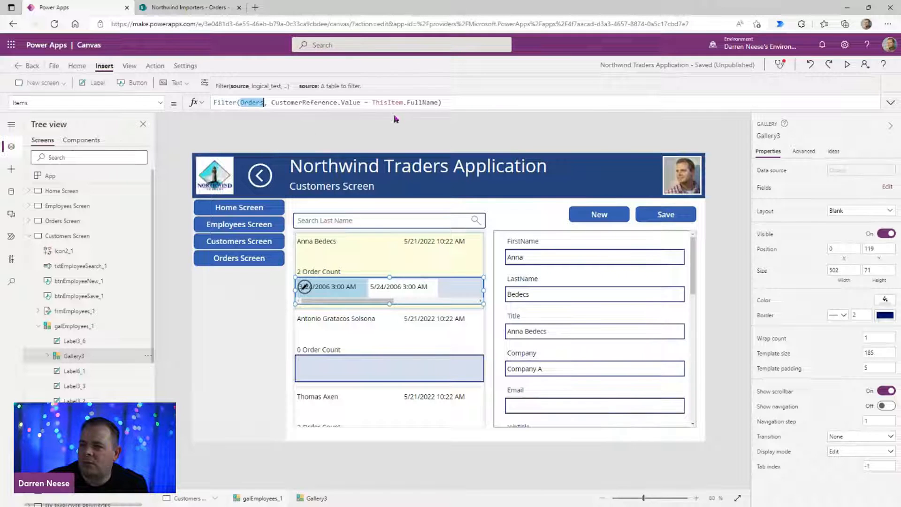
pyautogui.doubleClick(224, 102)
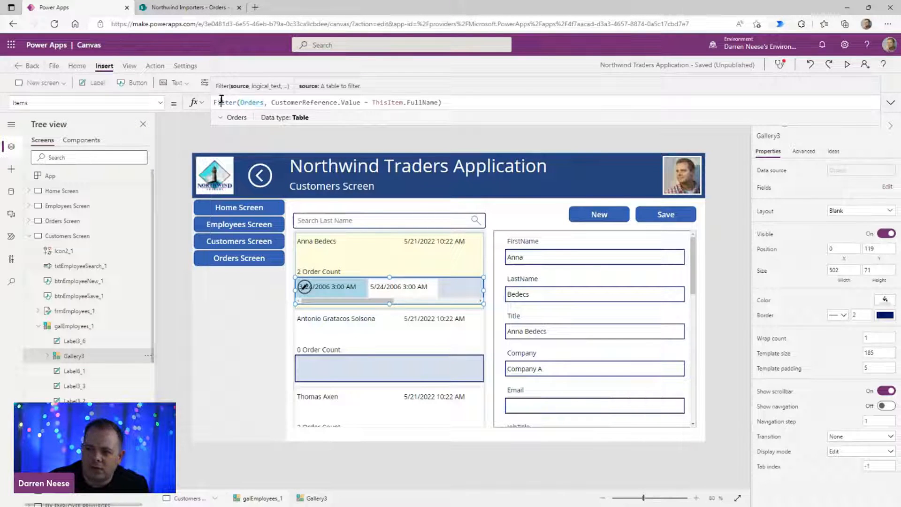
pyautogui.doubleClick(304, 103)
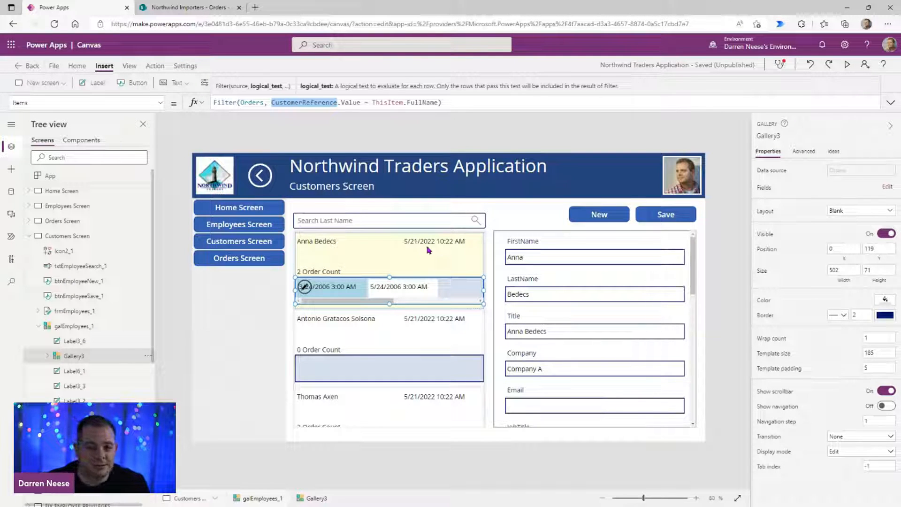
# Step: Preview the order counts across the Customers Screen gallery and inspect the text formula of the first customer's order count label
pyautogui.click(847, 66)
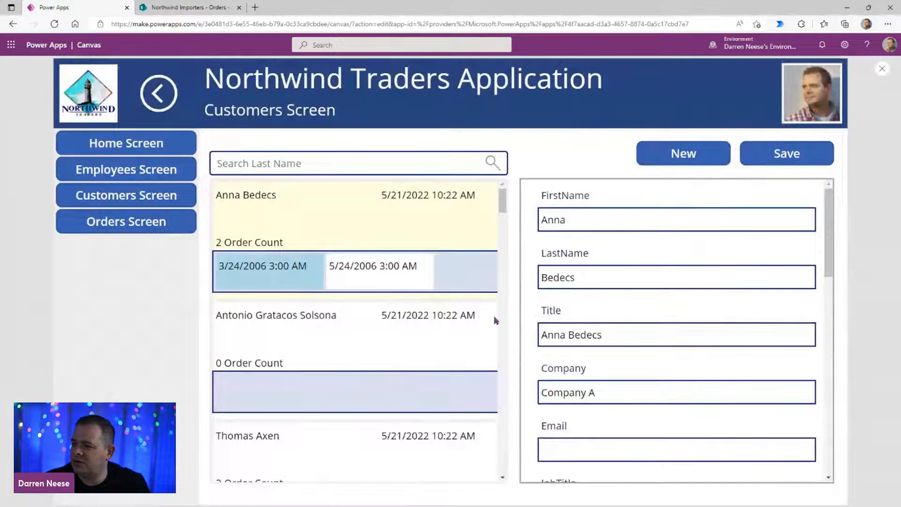
pyautogui.scroll(-5, 395, 310)
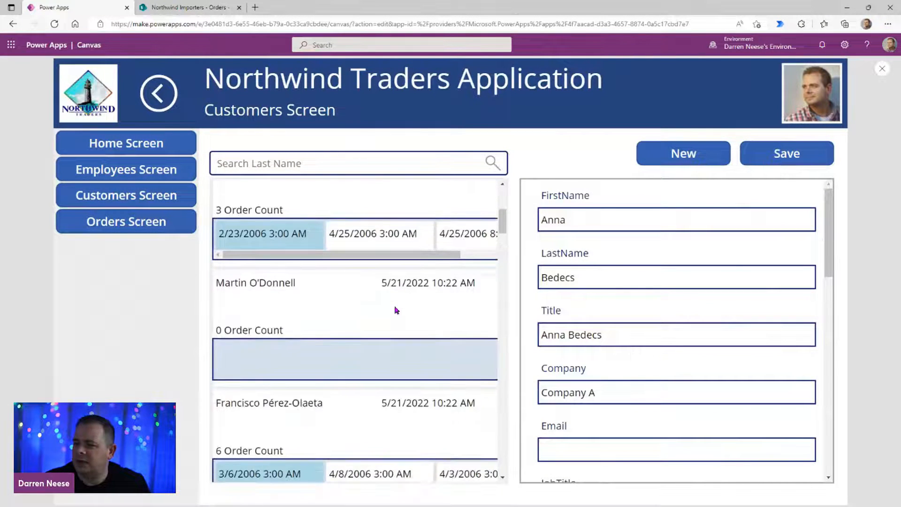
pyautogui.scroll(5, 395, 310)
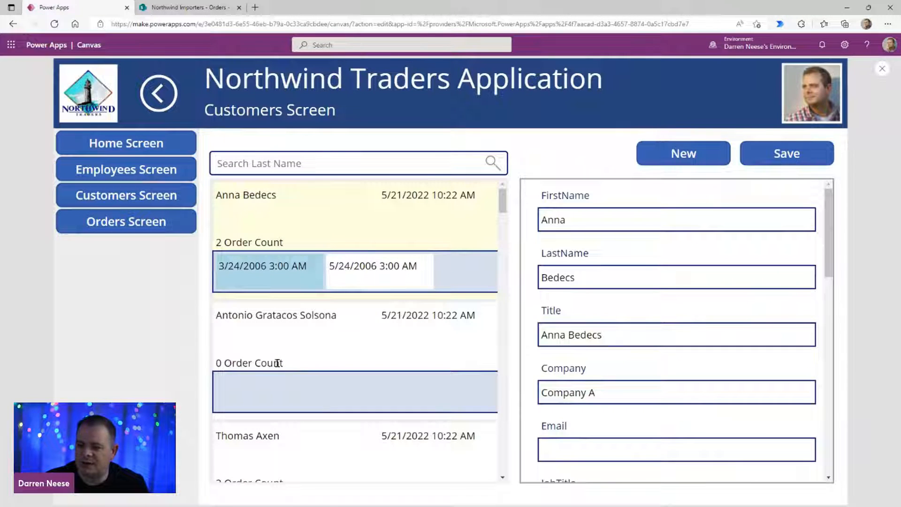
pyautogui.moveTo(284, 365); pyautogui.dragTo(278, 219)
pyautogui.click(239, 238)
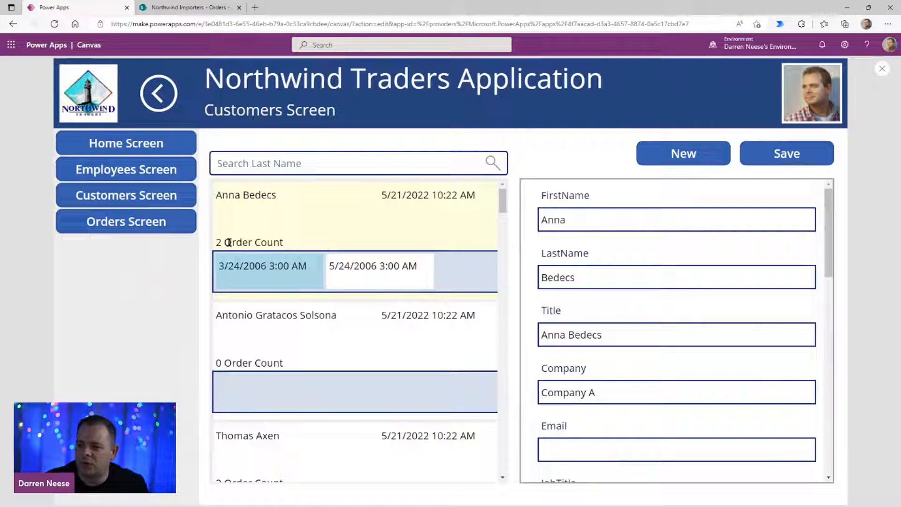
pyautogui.press('Escape')
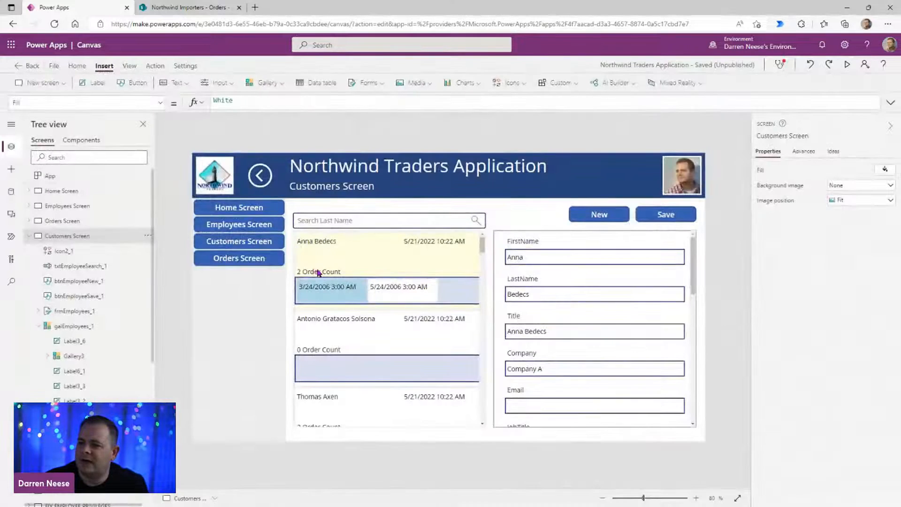
pyautogui.click(316, 271)
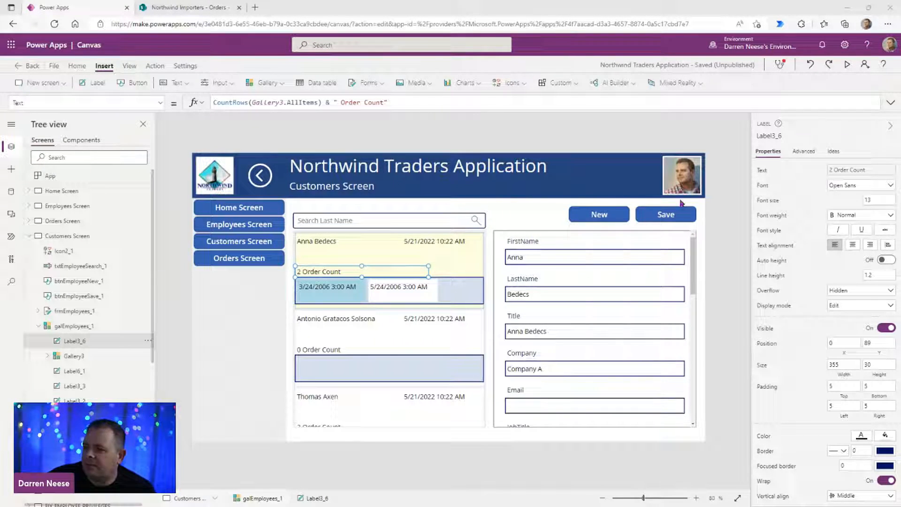
pyautogui.click(29, 238)
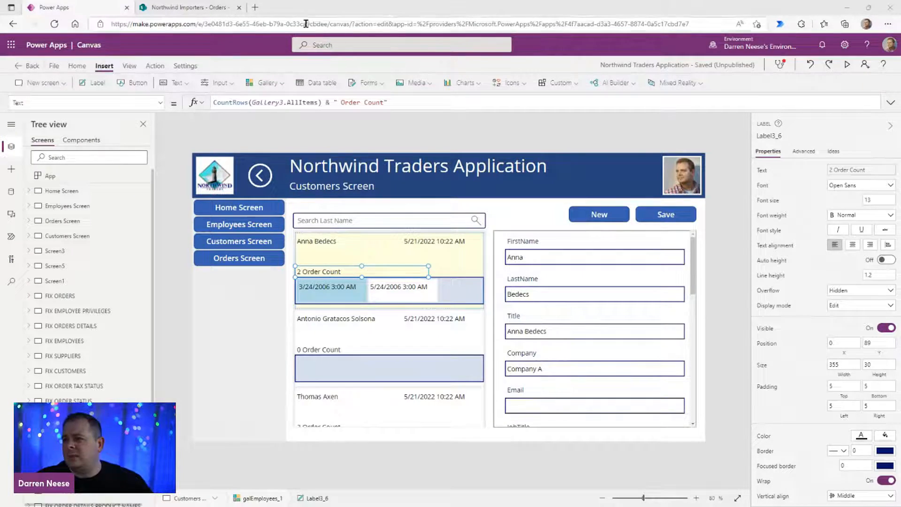
pyautogui.click(255, 7)
pyautogui.write('www.geeksengine.com/database/sample/what-is-northwind-database.php')
pyautogui.press('Return')
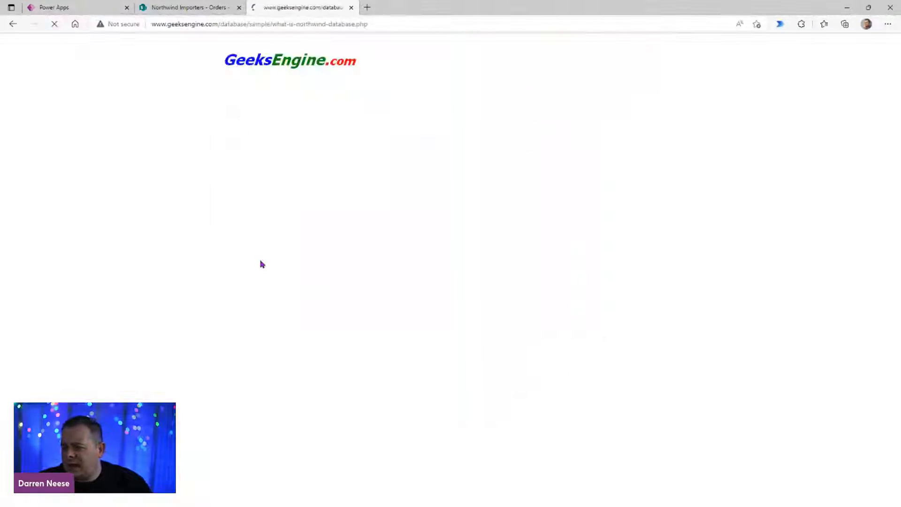
pyautogui.scroll(-8, 668, 288)
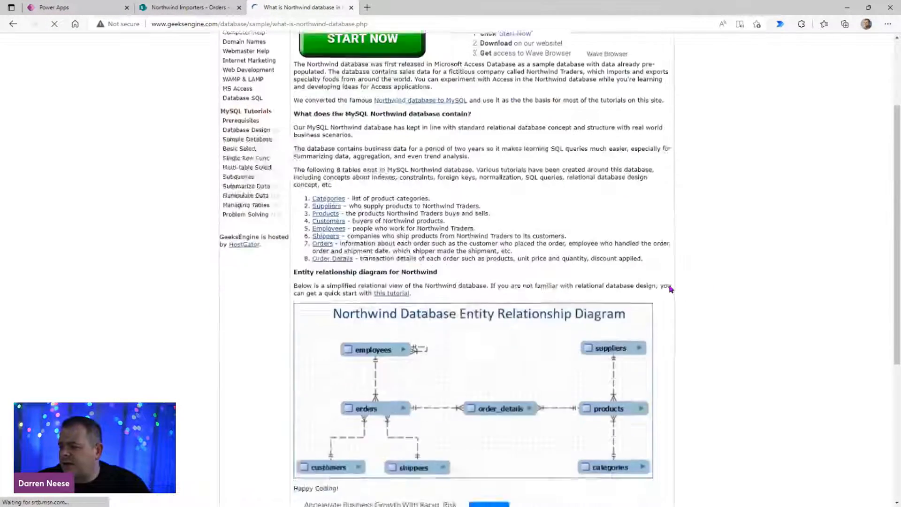
pyautogui.scroll(3, 670, 288)
pyautogui.hotkey('ctrl', '+')
pyautogui.hotkey('ctrl', '+')
pyautogui.hotkey('ctrl', '+')
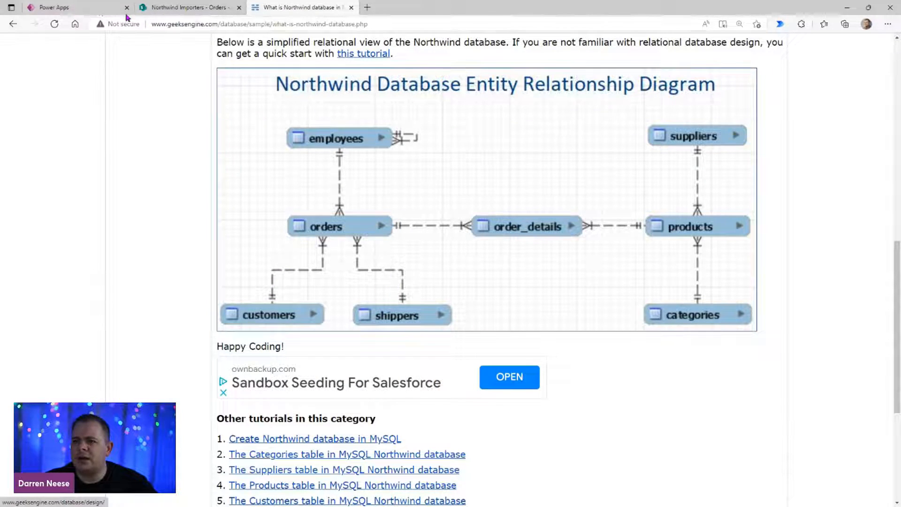
# Step: Switch back to Power Apps, duplicate the Employees Screen, and show the duplicated screen
pyautogui.click(61, 7)
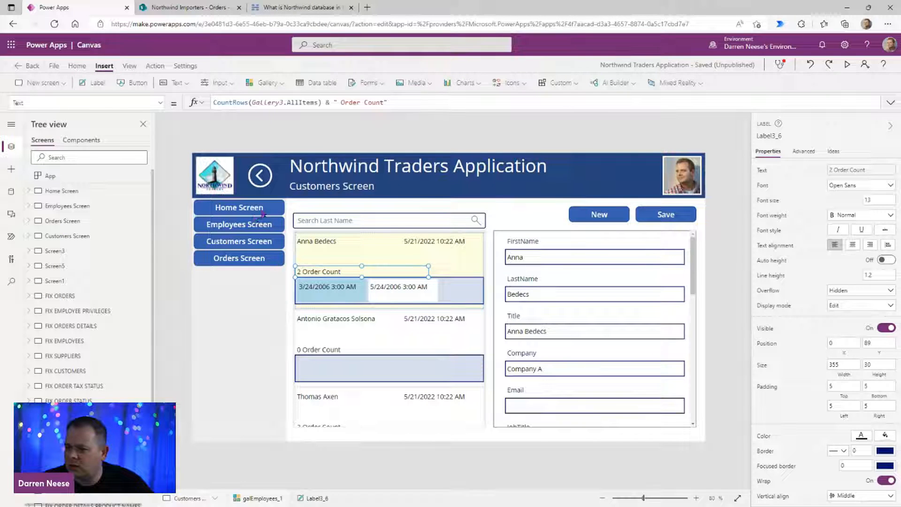
pyautogui.click(80, 218)
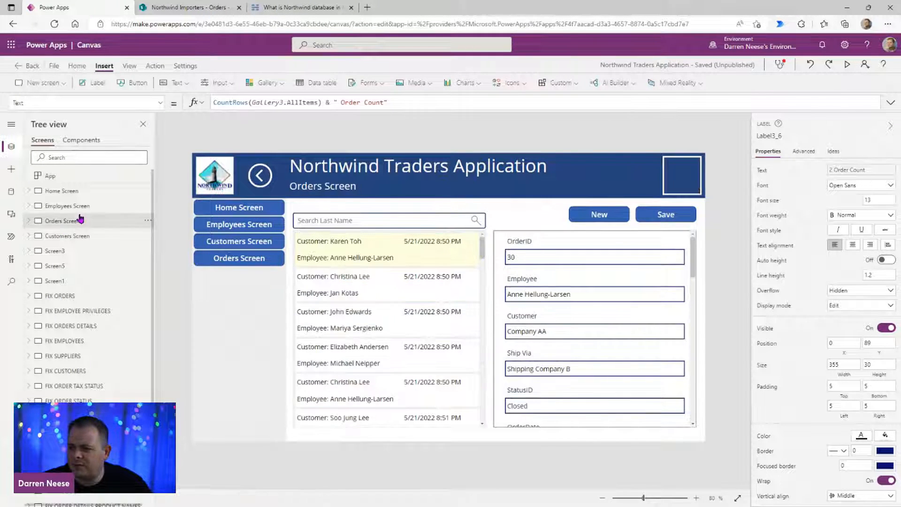
pyautogui.click(88, 207)
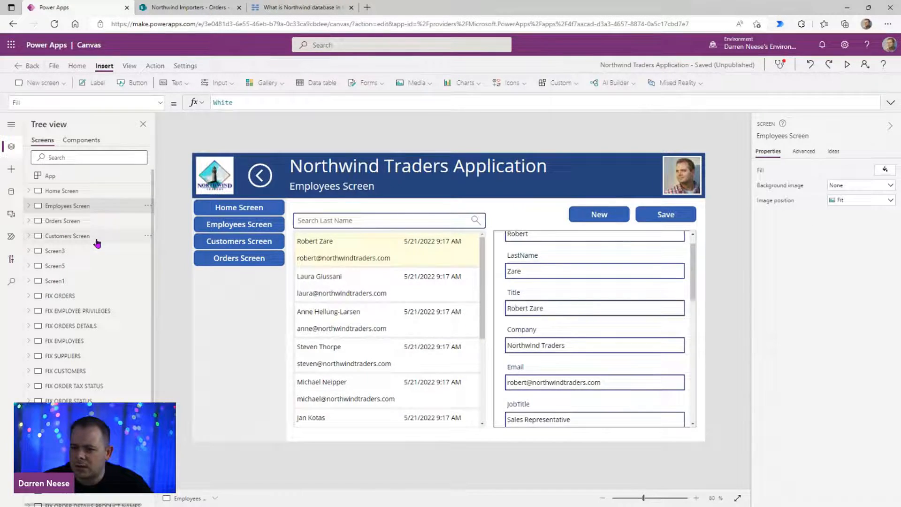
pyautogui.click(146, 207)
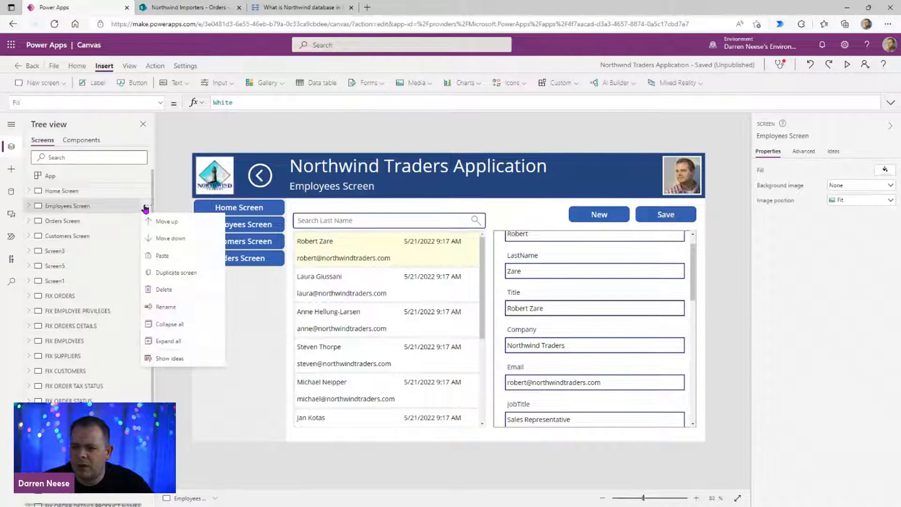
pyautogui.click(188, 274)
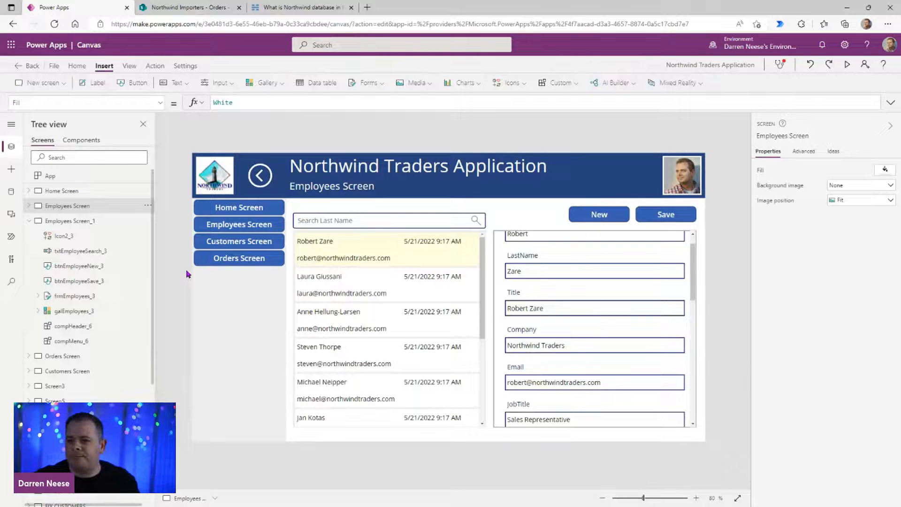
pyautogui.click(102, 221)
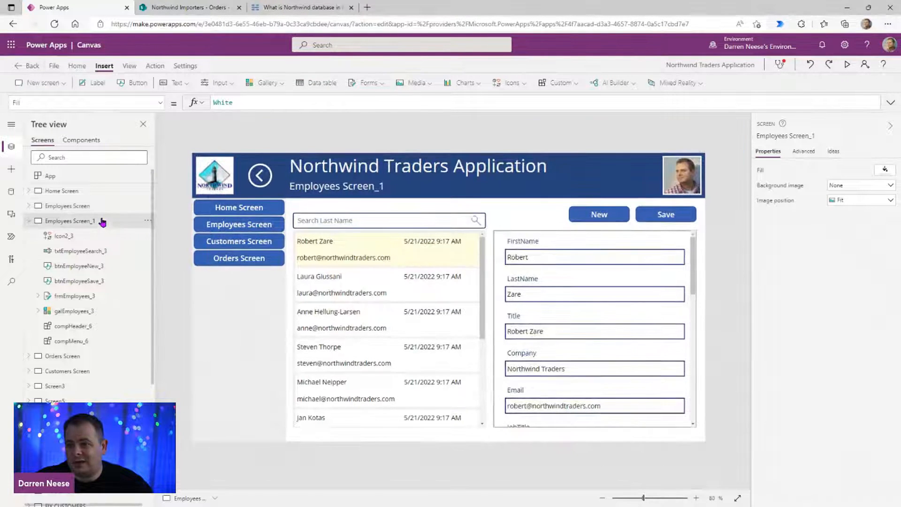
# Step: Check the shippers table in the Northwind relationship diagram, and rename the duplicated employees screen as Shippers Screen
pyautogui.click(319, 8)
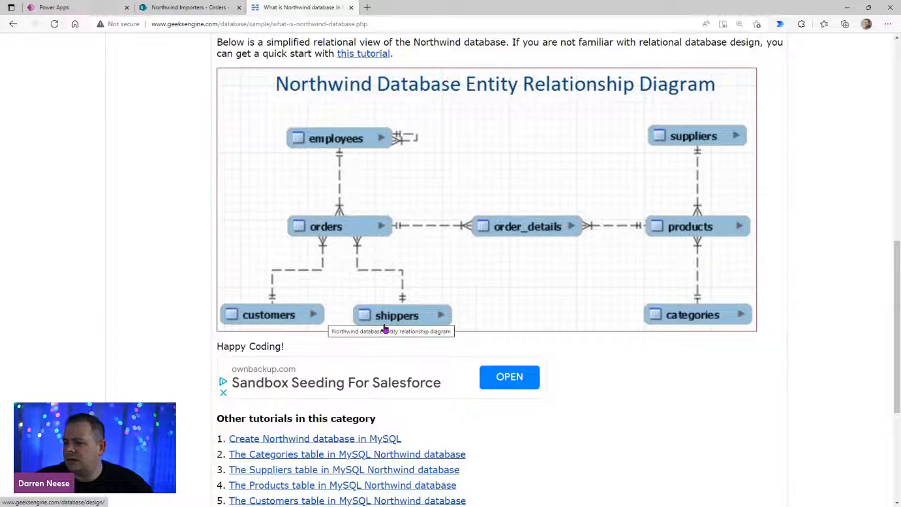
pyautogui.click(85, 8)
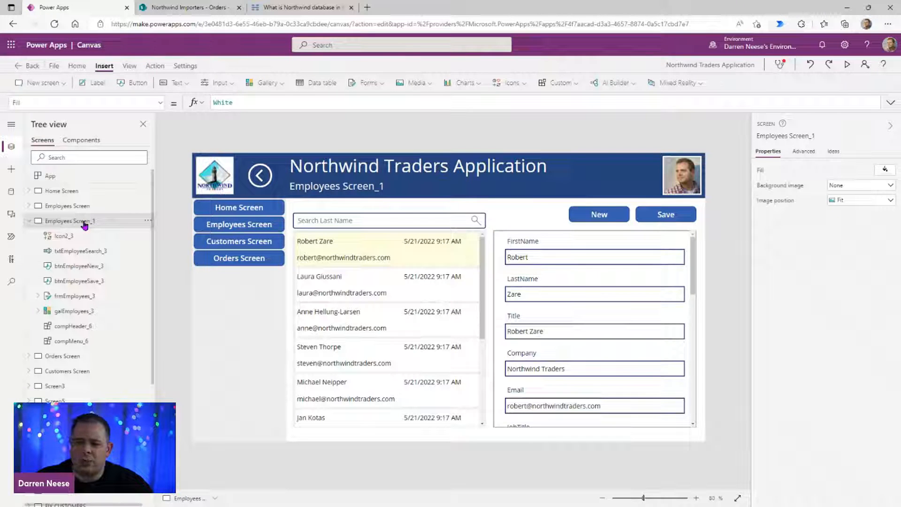
pyautogui.click(790, 137)
pyautogui.press('End')
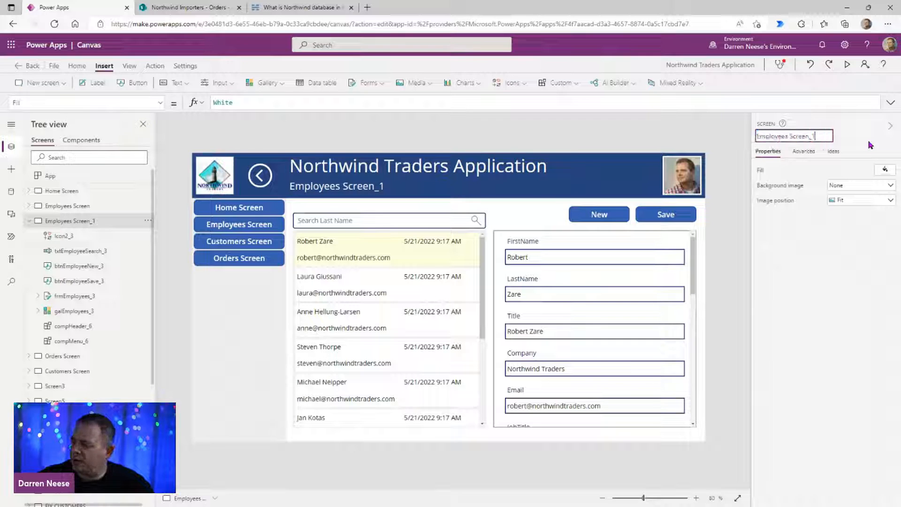
pyautogui.press('Home')
pyautogui.hotkey('ctrl', 'shift', 'Right')
pyautogui.write('Sh')
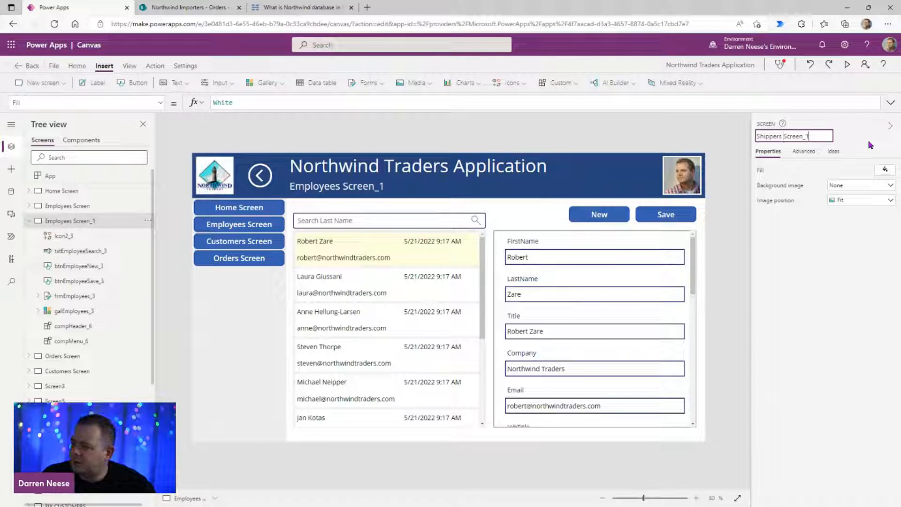
pyautogui.press('Return')
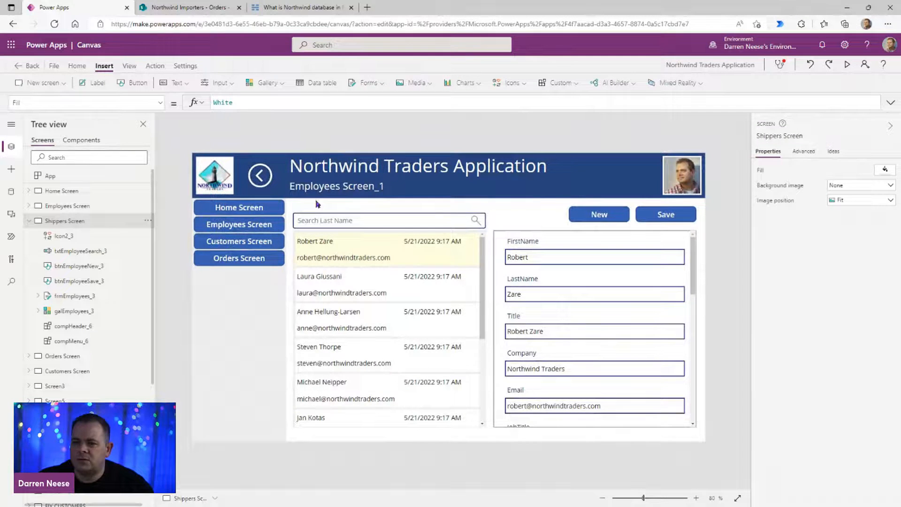
# Step: Change the source in the Shippers Screen gallery's Items formula from Employees to Shippers, keeping the StartsWith conditions
pyautogui.click(413, 332)
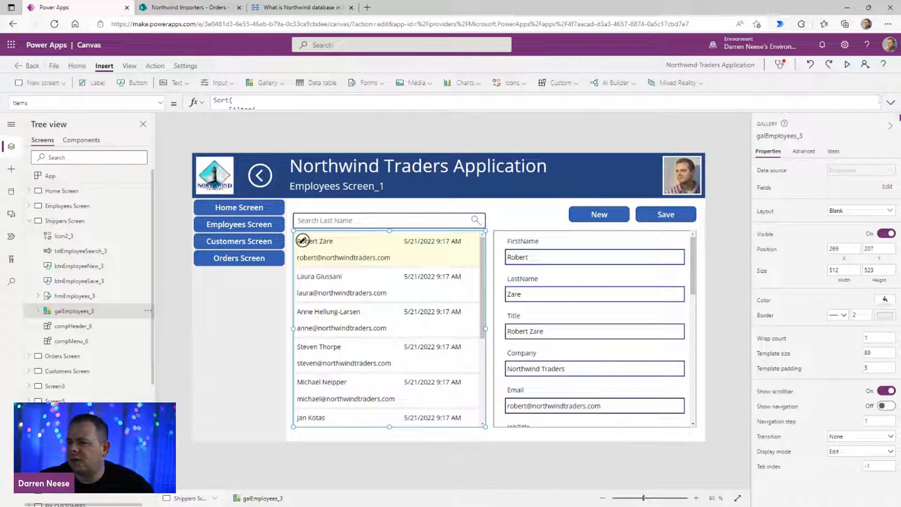
pyautogui.click(894, 101)
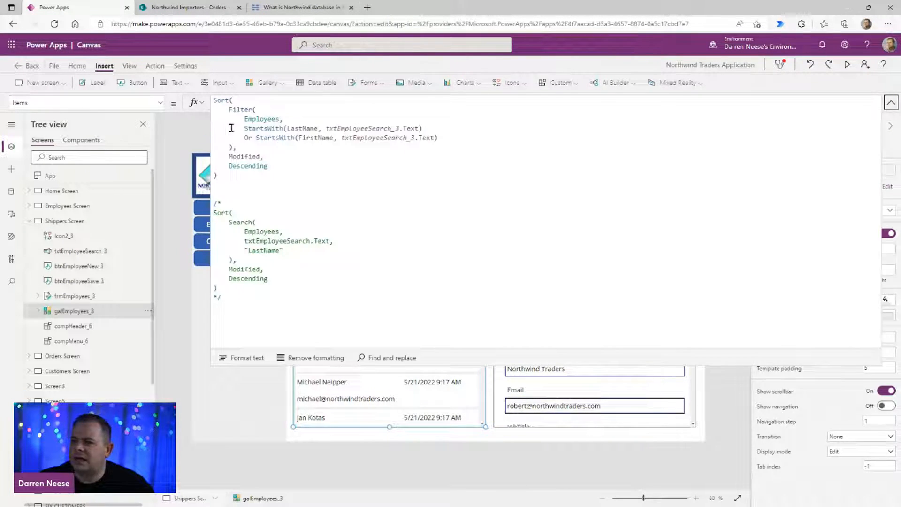
pyautogui.doubleClick(254, 119)
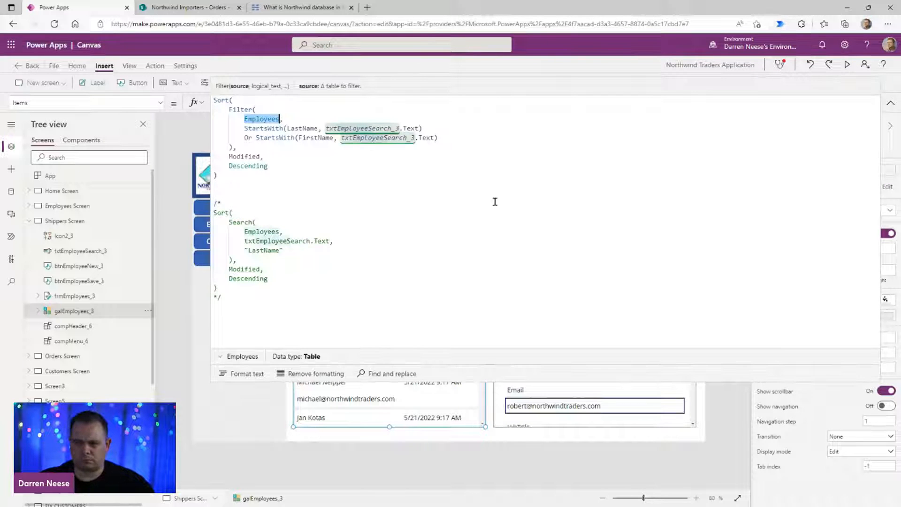
pyautogui.write('Shippers,')
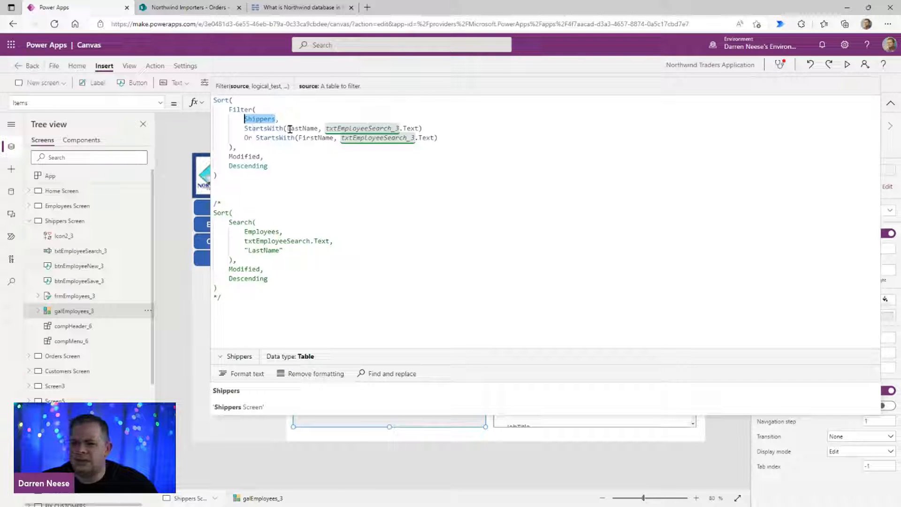
pyautogui.click(479, 139)
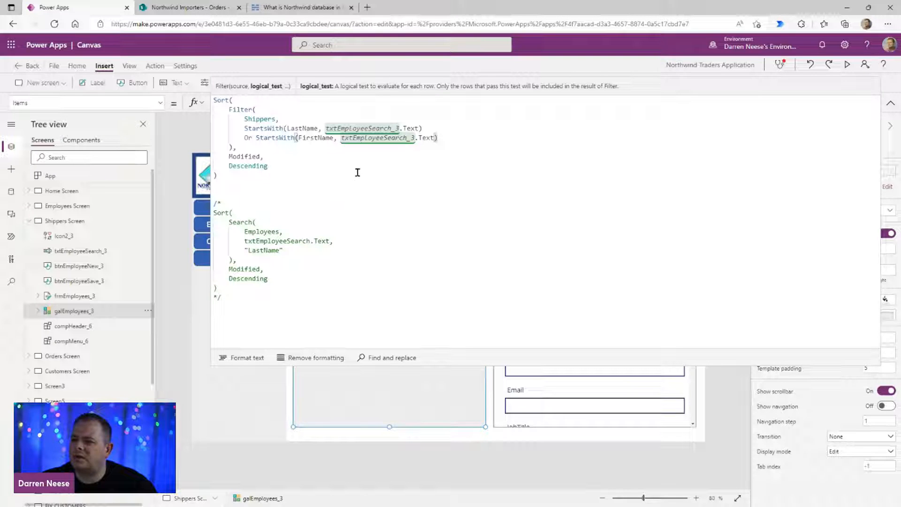
pyautogui.click(890, 103)
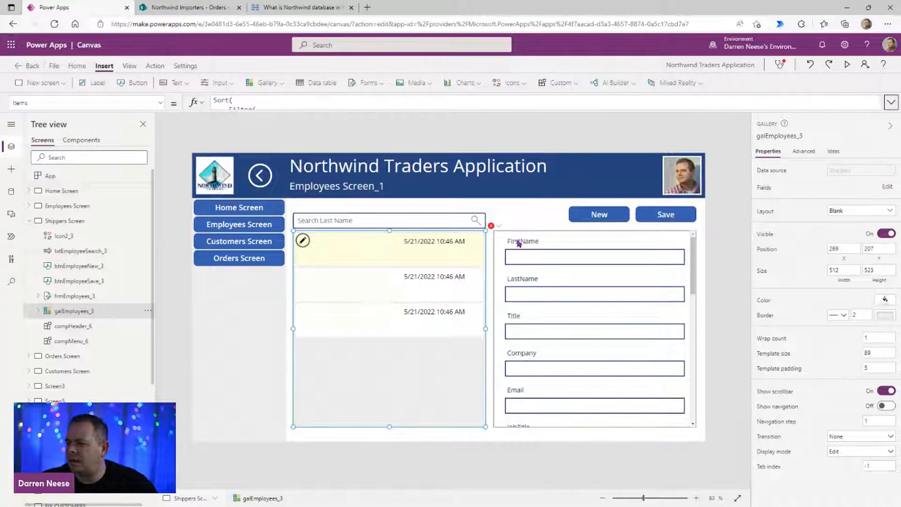
# Step: Set the edit form's data source to Shippers and replace its data cards with new ones
pyautogui.click(602, 285)
pyautogui.click(694, 259)
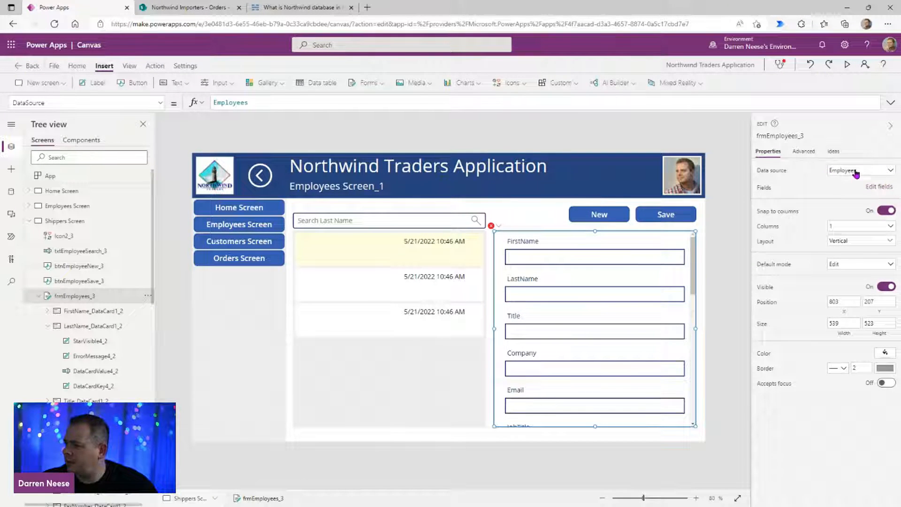
pyautogui.click(856, 173)
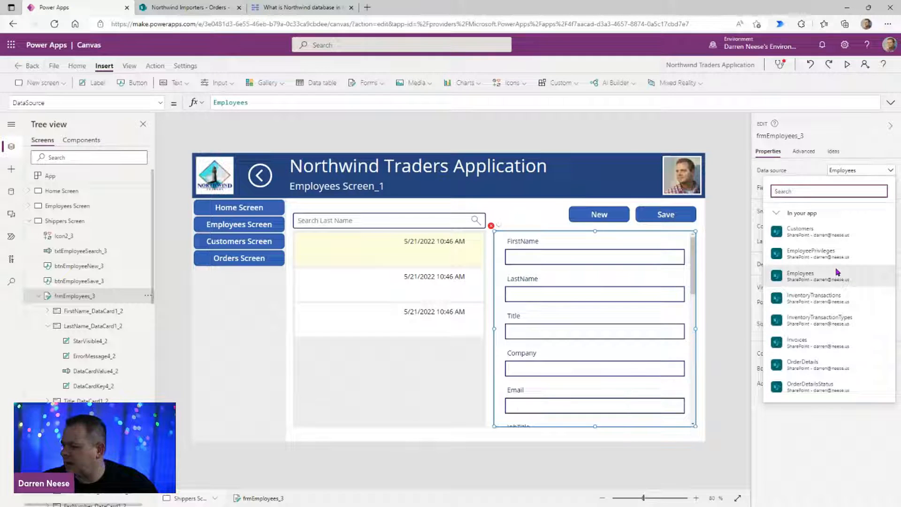
pyautogui.scroll(-5, 839, 281)
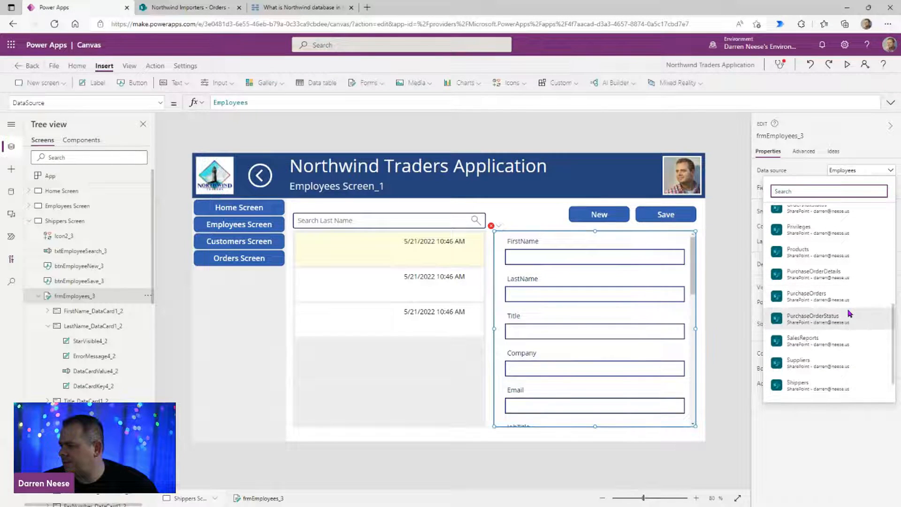
pyautogui.click(831, 387)
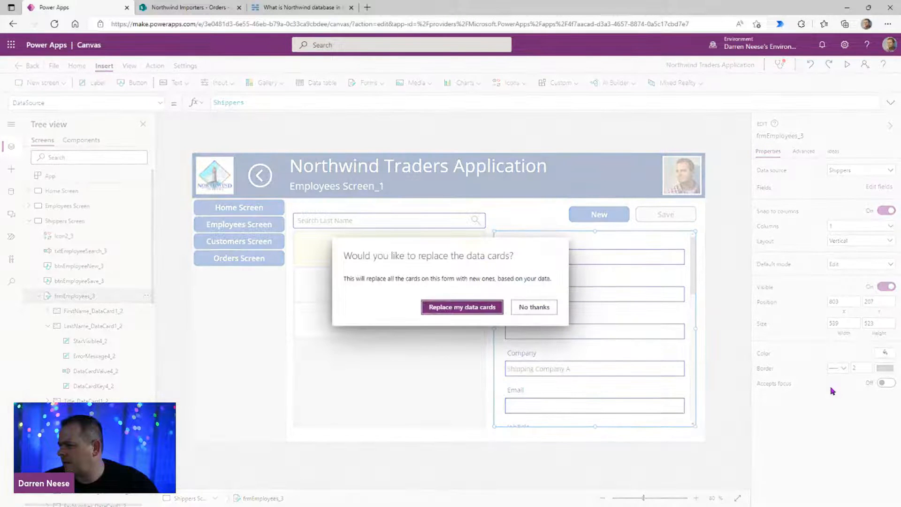
pyautogui.click(471, 312)
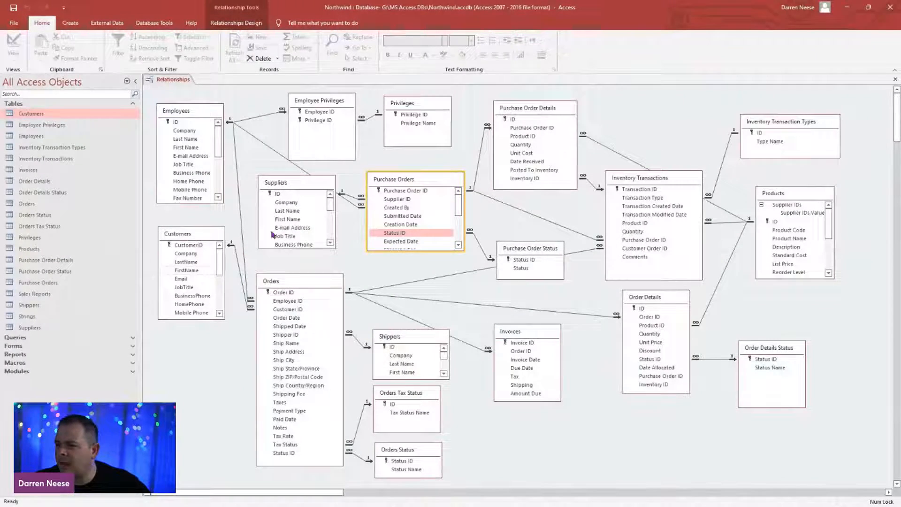
# Step: In the Northwind.accdb relationships in Access, highlight the Employees, Customers and Orders tables, nudging Orders slightly to trace its links
pyautogui.click(198, 114)
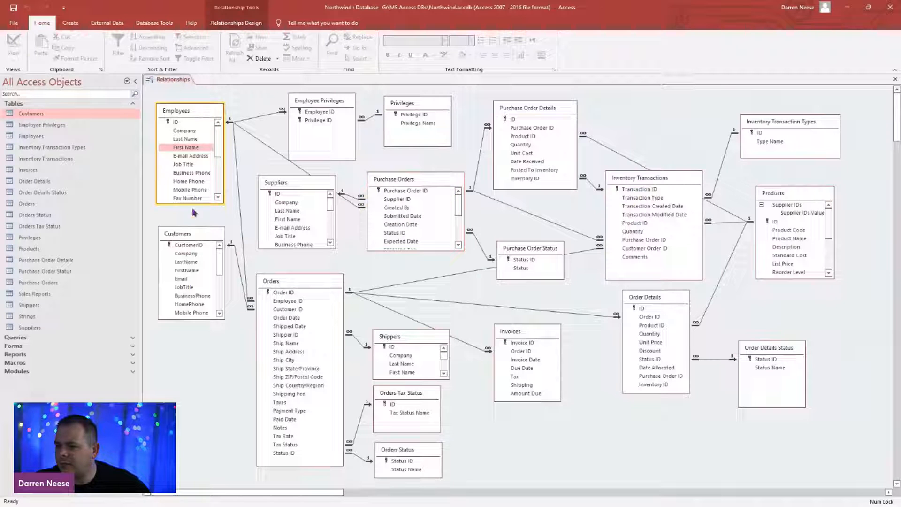
pyautogui.click(192, 242)
pyautogui.click(291, 281)
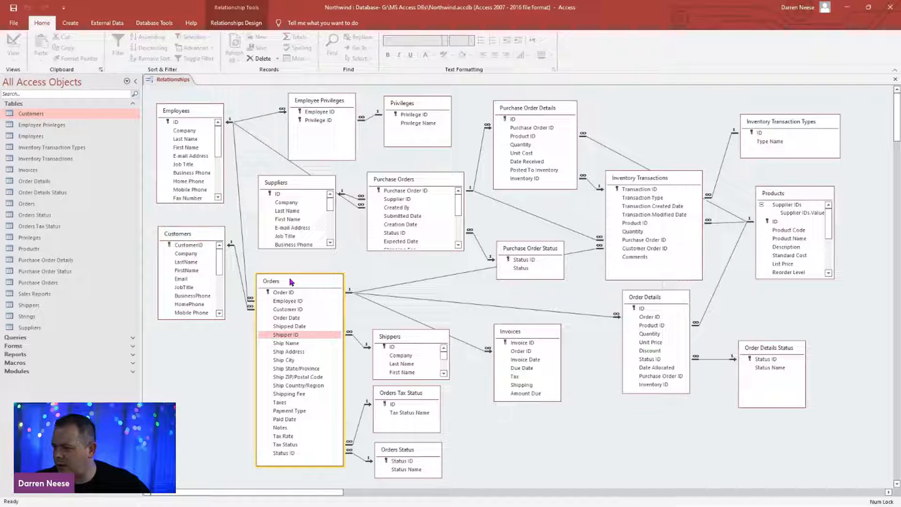
pyautogui.moveTo(311, 282)
pyautogui.mouseDown()
pyautogui.moveTo(311, 302)
pyautogui.moveTo(314, 283)
pyautogui.mouseUp()
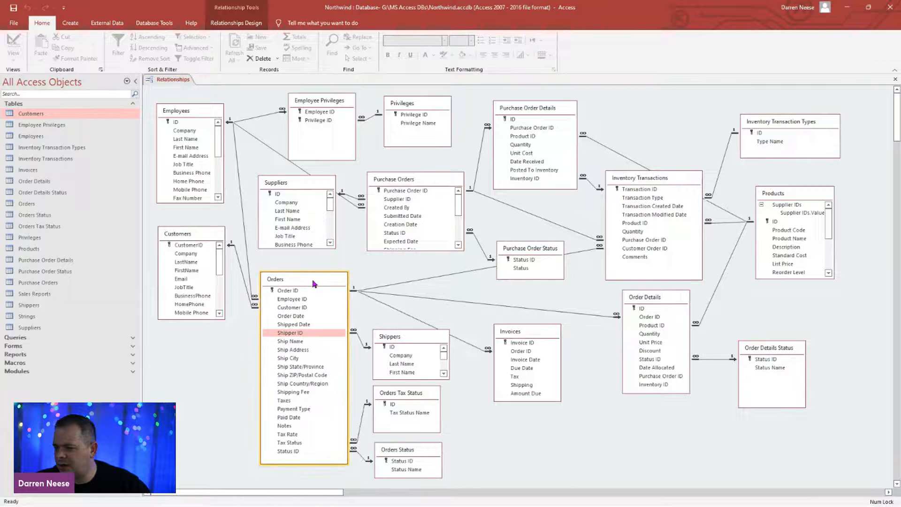
# Step: Move the Shippers table up beside Orders and lengthen it to reveal its fields down to Attachments
pyautogui.click(419, 341)
pyautogui.moveTo(419, 341); pyautogui.dragTo(439, 292)
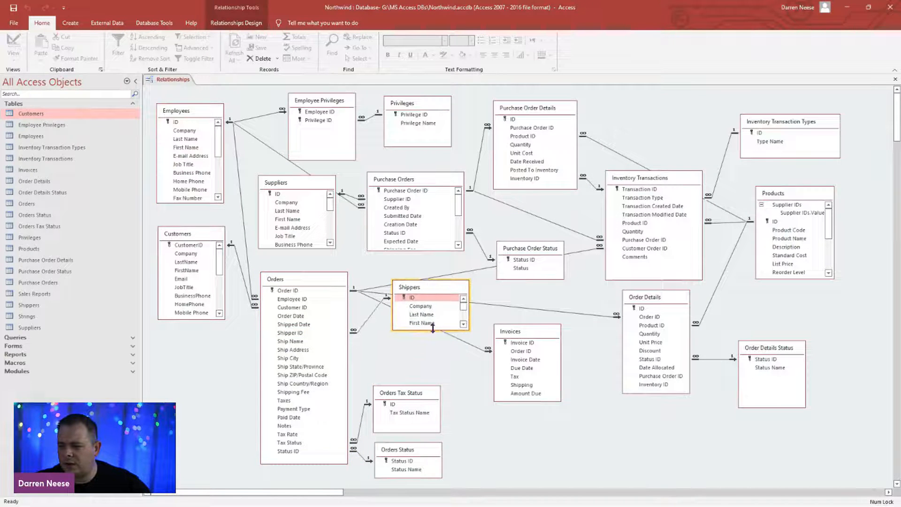
pyautogui.moveTo(435, 329); pyautogui.dragTo(439, 458)
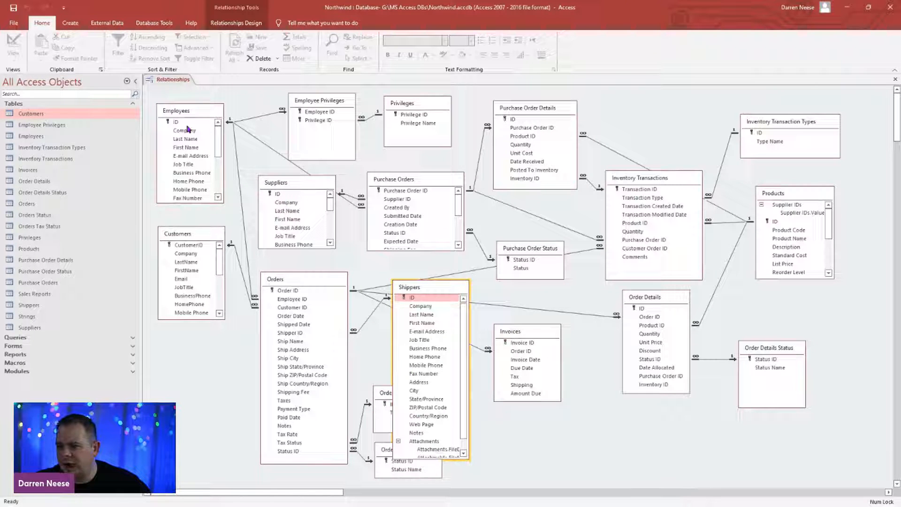
# Step: Compare the Employees and Customers tables with the Shippers table, highlighting its Company field
pyautogui.click(194, 118)
pyautogui.click(207, 241)
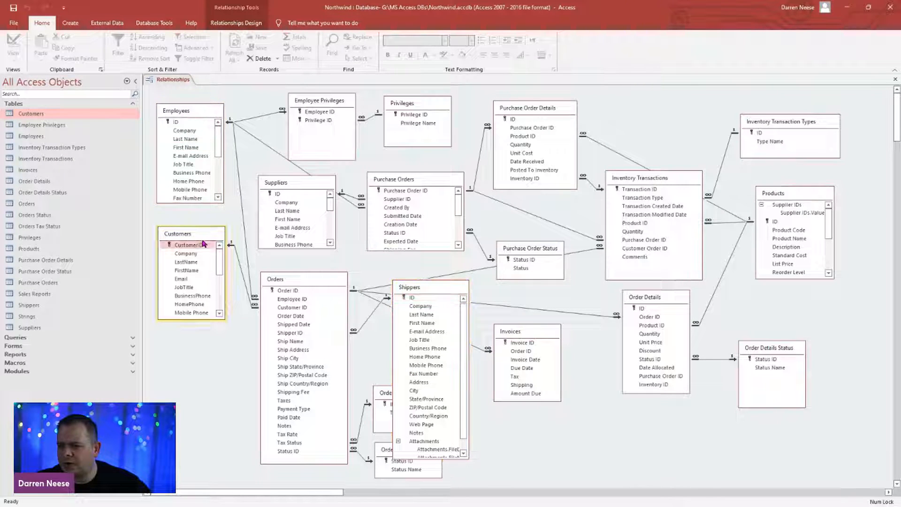
pyautogui.click(433, 293)
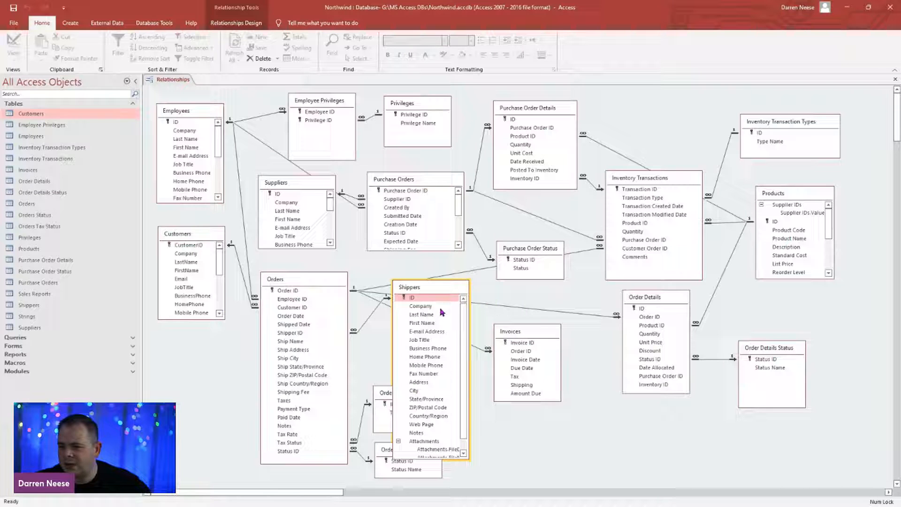
pyautogui.click(440, 307)
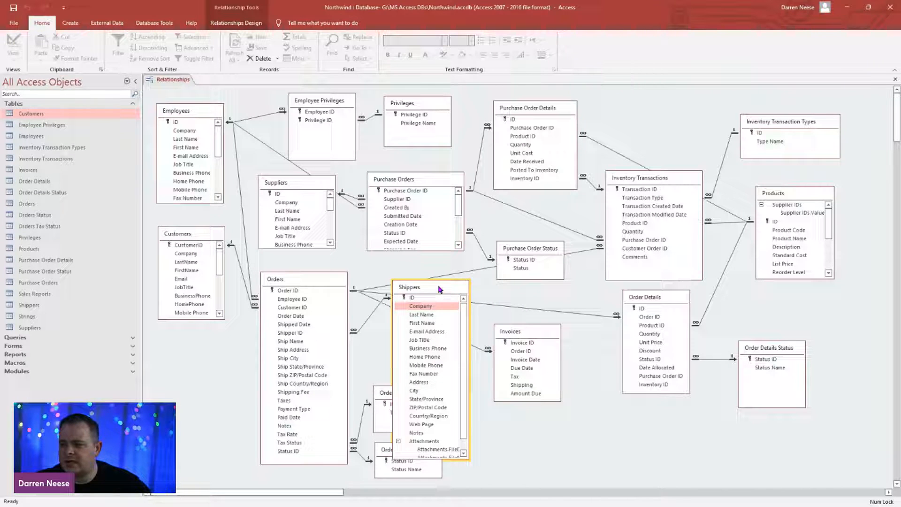
# Step: Shorten and shift the Shippers table to uncover Orders Tax Status and Orders Status, and highlight the Suppliers table
pyautogui.moveTo(440, 280)
pyautogui.mouseDown()
pyautogui.moveTo(445, 344)
pyautogui.moveTo(436, 277)
pyautogui.mouseUp()
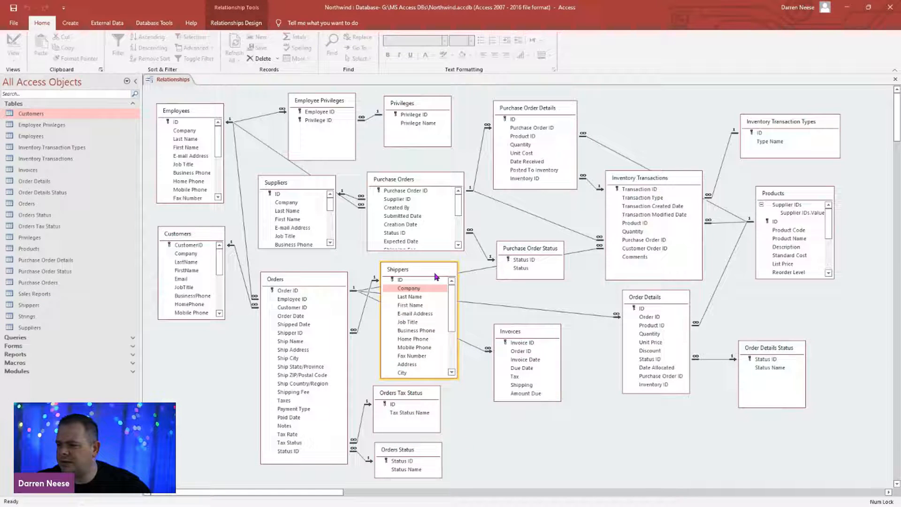
pyautogui.click(311, 185)
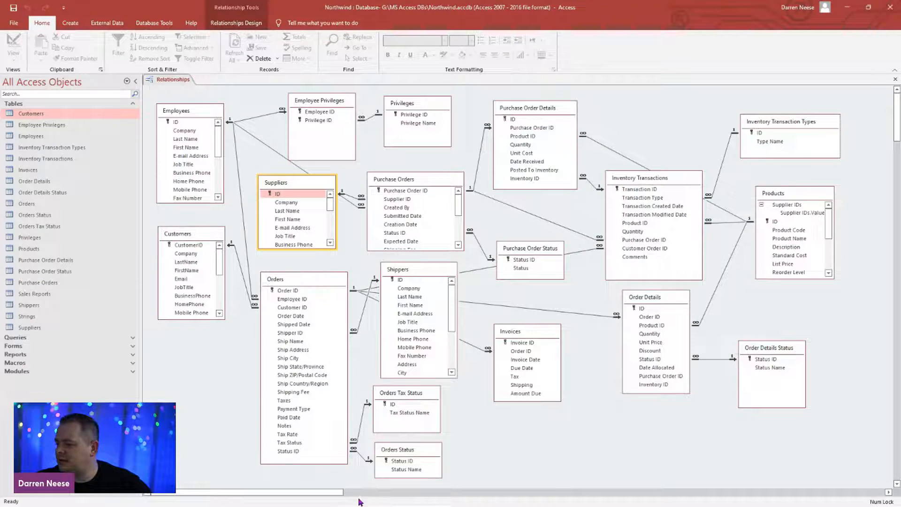
pyautogui.moveTo(332, 493)
pyautogui.mouseDown()
pyautogui.moveTo(390, 498)
pyautogui.moveTo(330, 494)
pyautogui.mouseUp()
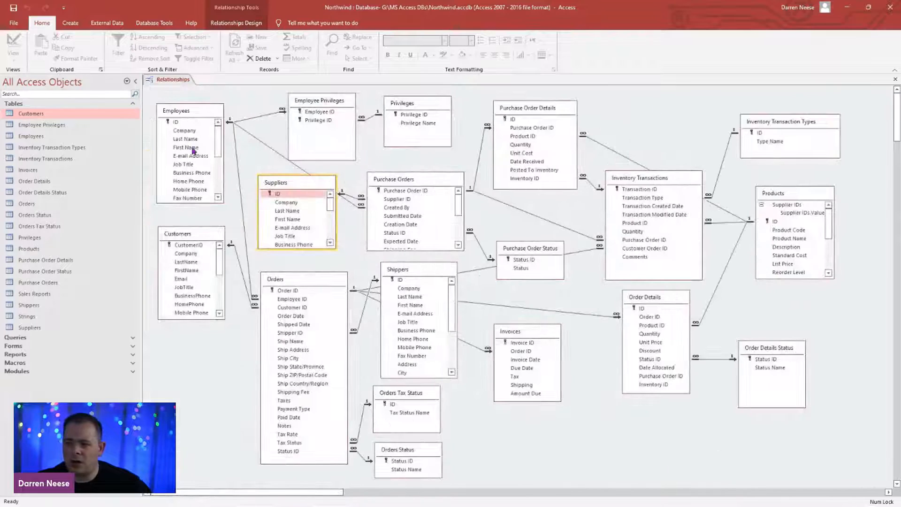
# Step: Switch back to Power Apps and reopen the Shippers Screen from the Home Screen to refresh its header title
pyautogui.moveTo(443, 10); pyautogui.dragTo(454, 88)
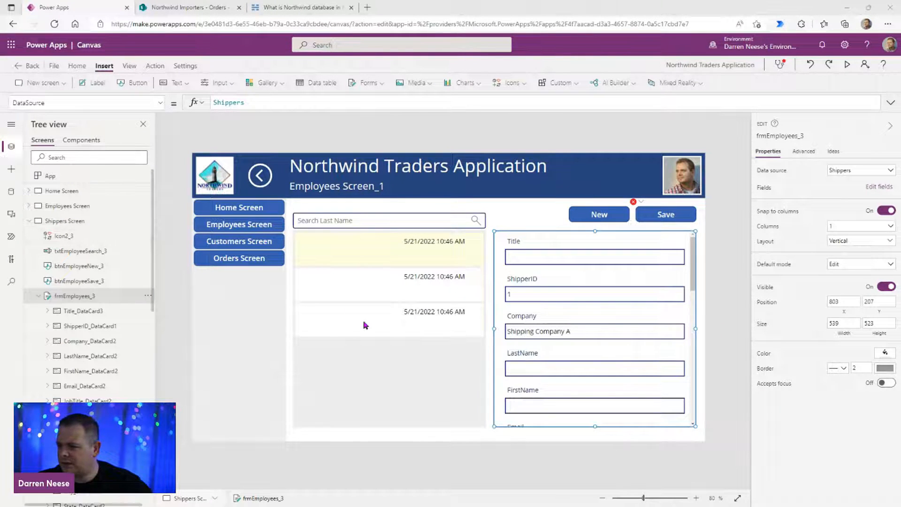
pyautogui.click(73, 194)
pyautogui.click(75, 222)
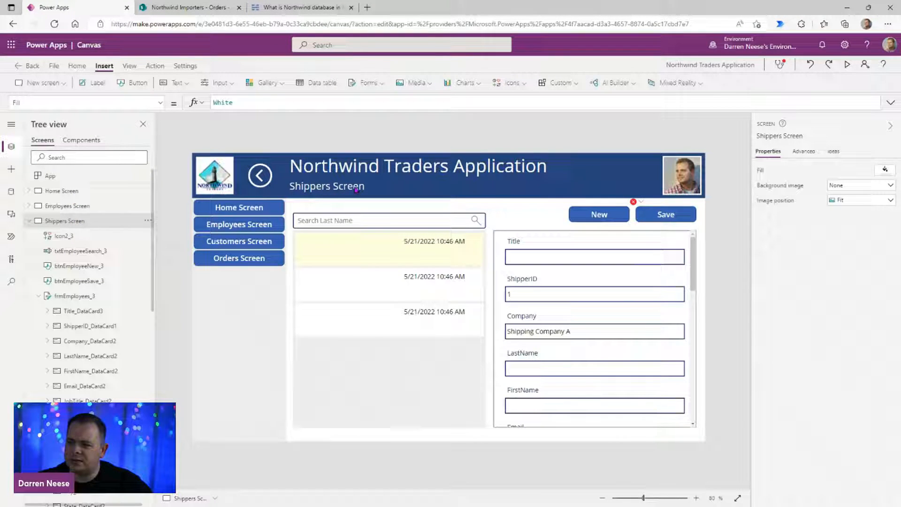
# Step: In the Save button's DisplayMode formula, remove the If opening and its Len(DataCardValue4_2.Text) condition
pyautogui.click(307, 177)
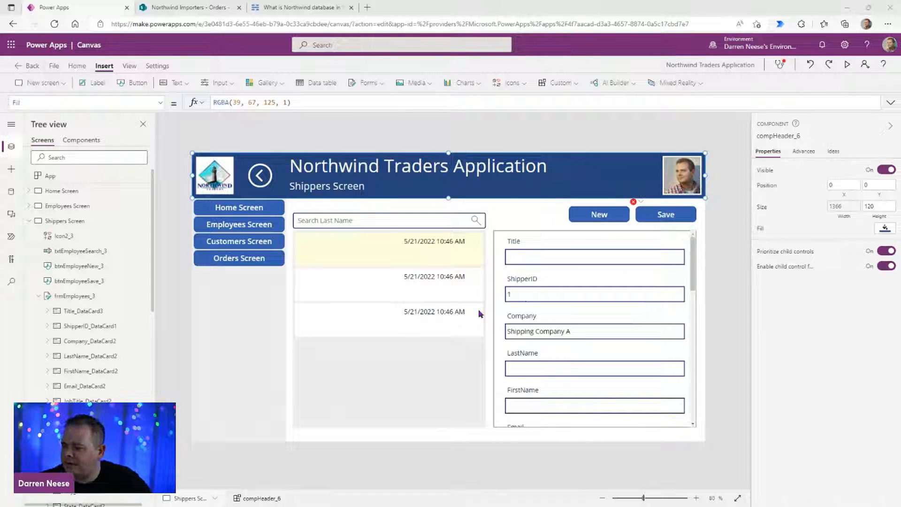
pyautogui.click(664, 217)
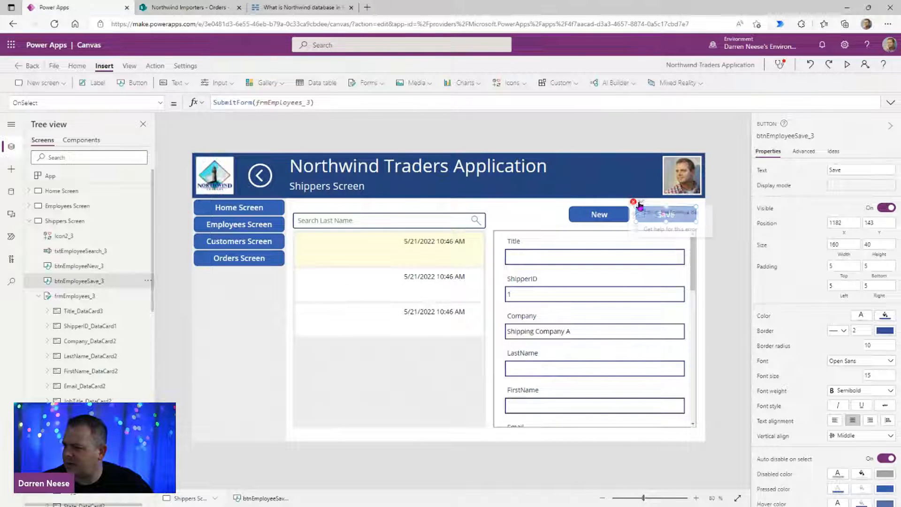
pyautogui.click(663, 216)
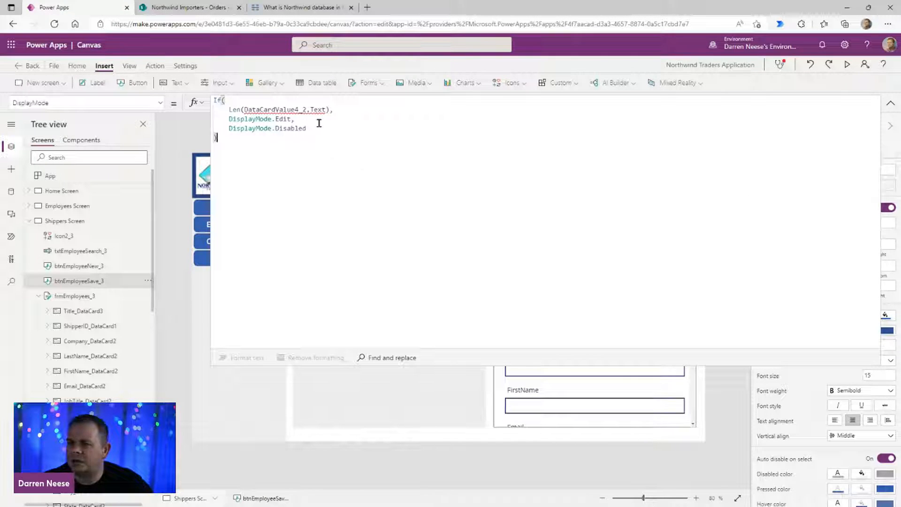
pyautogui.click(371, 113)
pyautogui.hotkey('ctrl', 'shift', 'Home')
pyautogui.press('BackSpace')
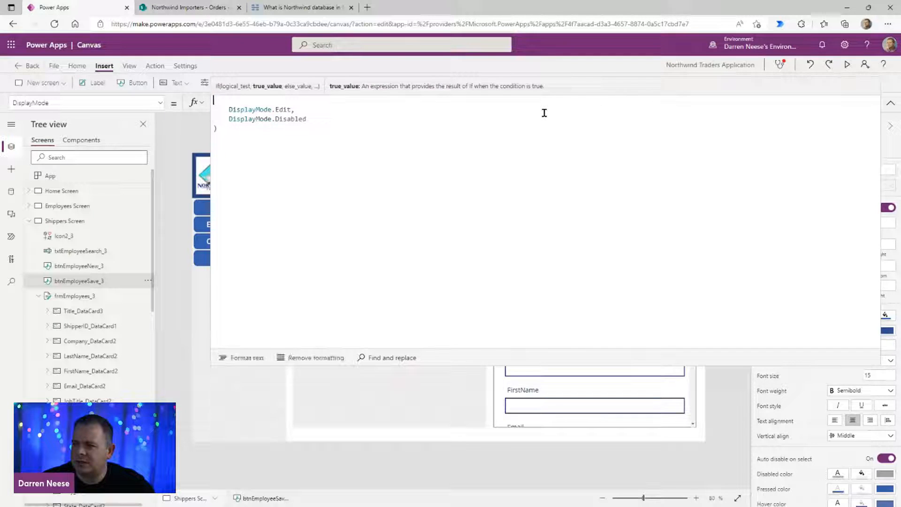
pyautogui.press('Delete')
pyautogui.press('End')
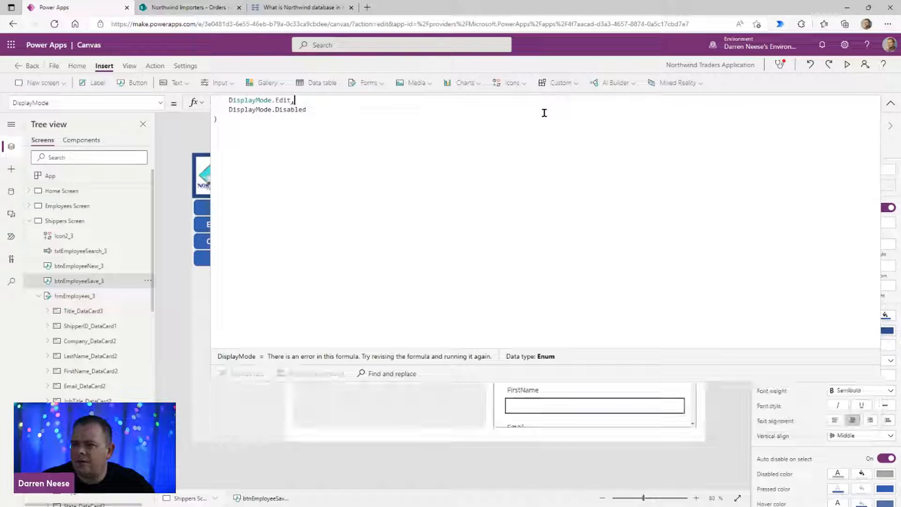
# Step: Strip the DisplayMode.Disabled branch, closing parenthesis and indentation so the Save button's formula is just DisplayMode.Edit
pyautogui.press('Left')
pyautogui.press('Left')
pyautogui.hotkey('ctrl', 'shift', 'End')
pyautogui.press('BackSpace')
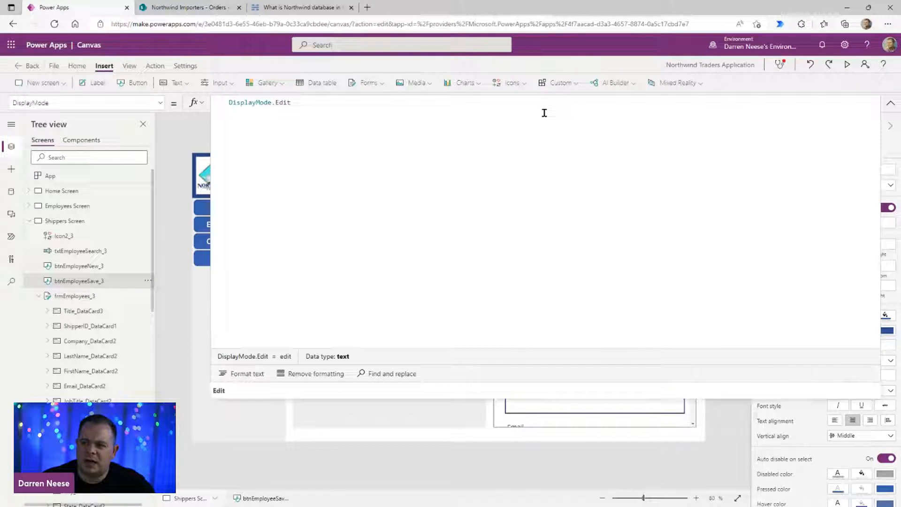
pyautogui.hotkey('ctrl', 'shift', 'Right')
pyautogui.hotkey('ctrl', 'shift', 'Left')
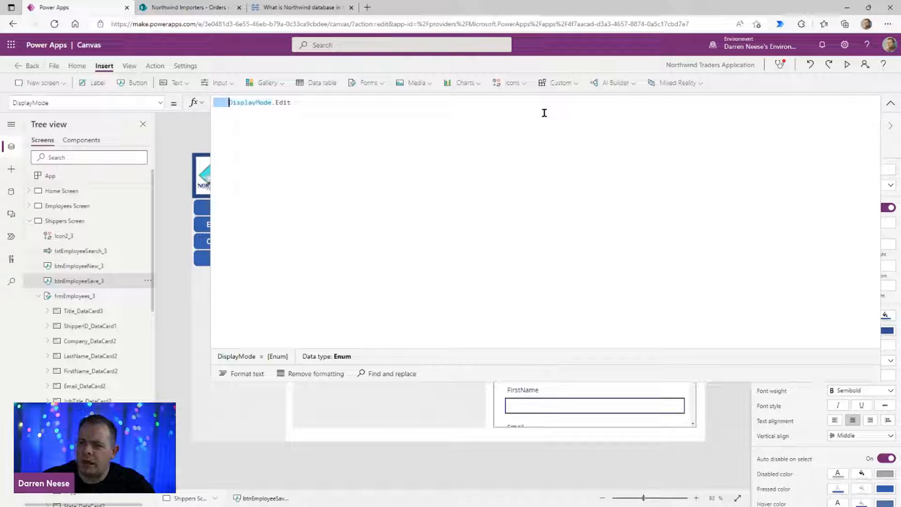
pyautogui.press('BackSpace')
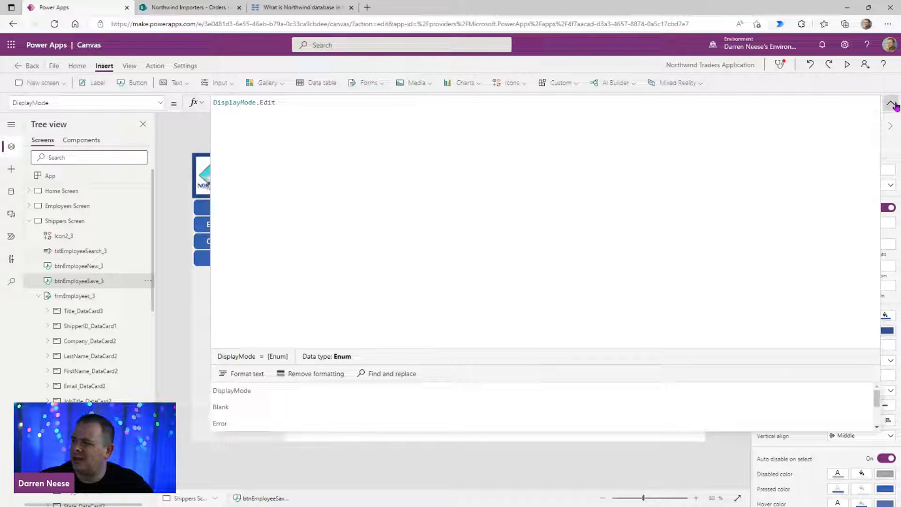
pyautogui.click(891, 104)
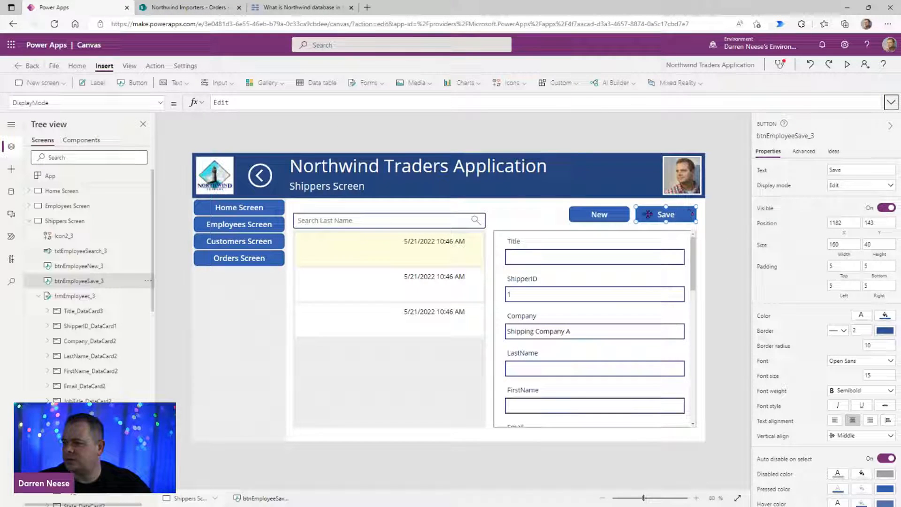
# Step: Set the text of the shippers gallery's upper name label to ThisItem.Company
pyautogui.click(363, 245)
pyautogui.click(362, 242)
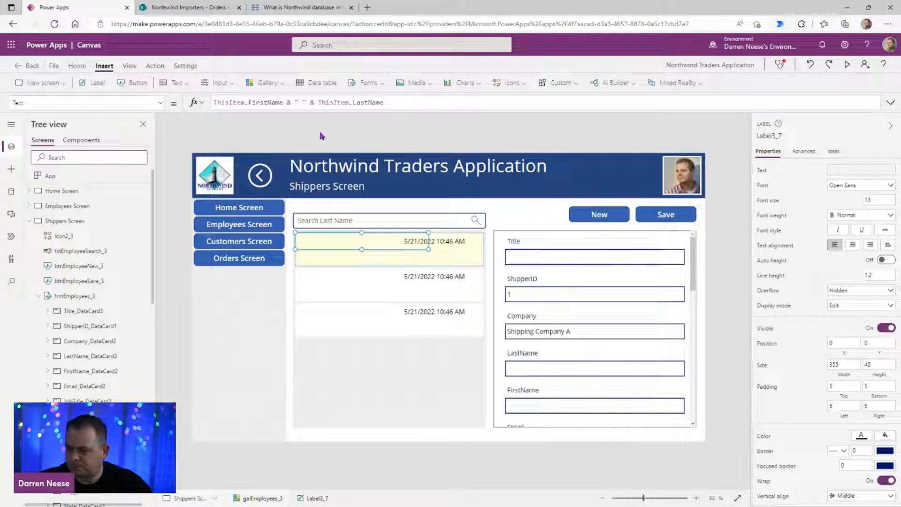
pyautogui.click(338, 261)
pyautogui.click(345, 244)
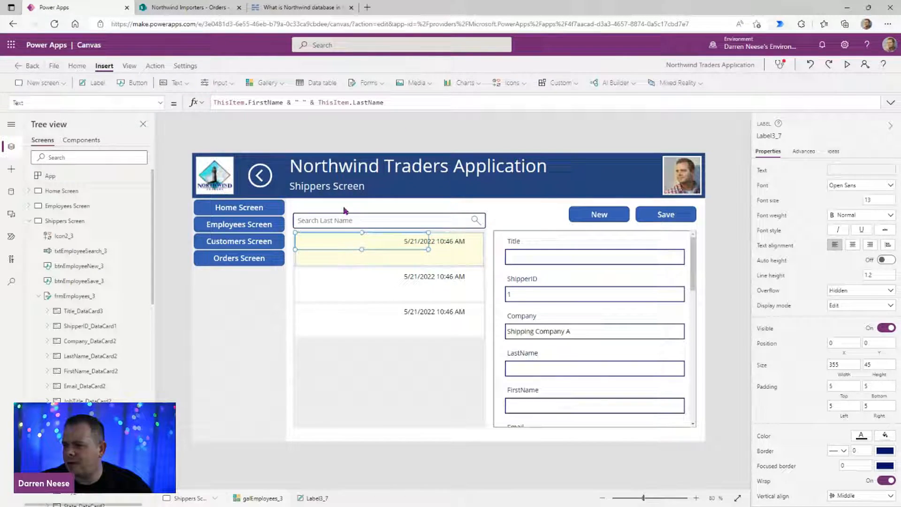
pyautogui.moveTo(383, 102); pyautogui.dragTo(247, 102)
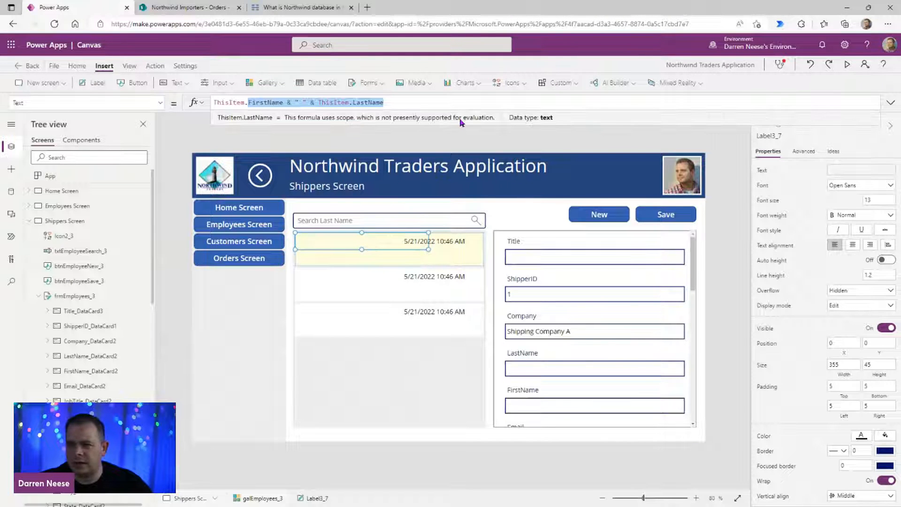
pyautogui.write('Co')
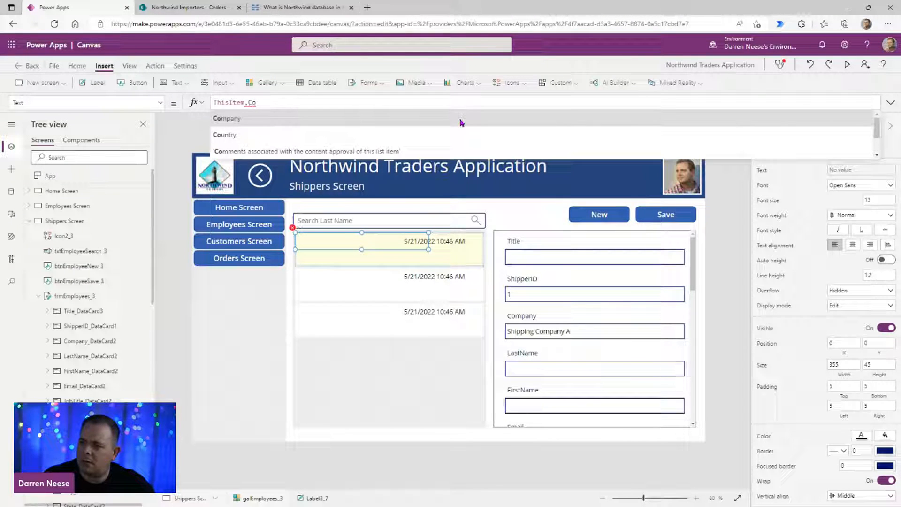
pyautogui.click(459, 123)
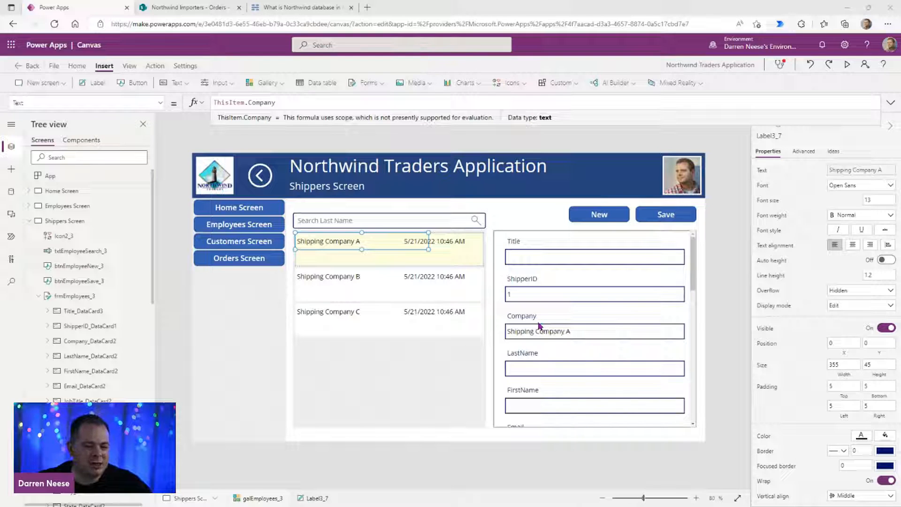
# Step: Open the Shippers data source's SharePoint list and examine which columns, from ShipperID through Notes, contain data
pyautogui.click(12, 192)
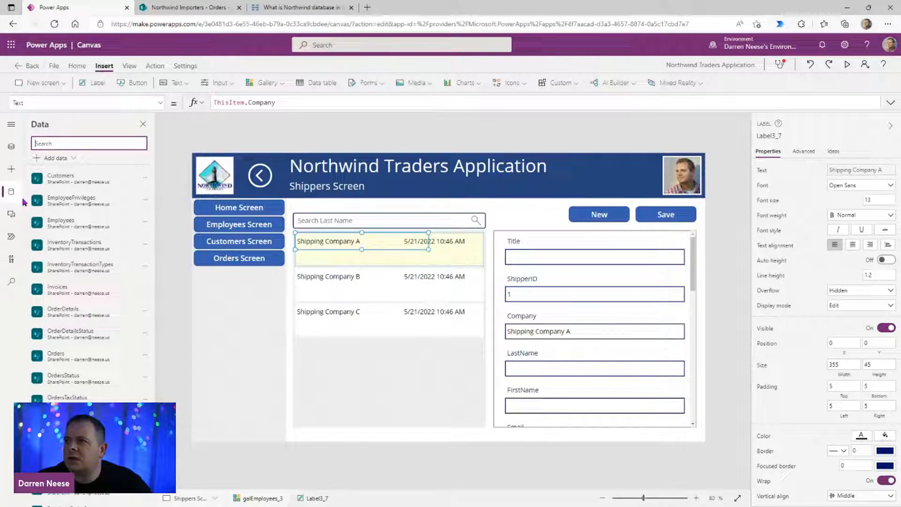
pyautogui.scroll(-3, 93, 364)
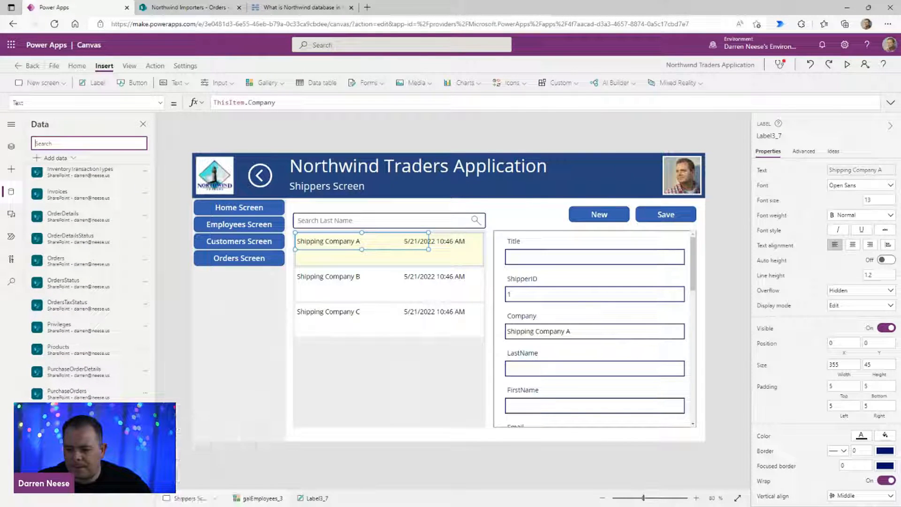
pyautogui.click(145, 481)
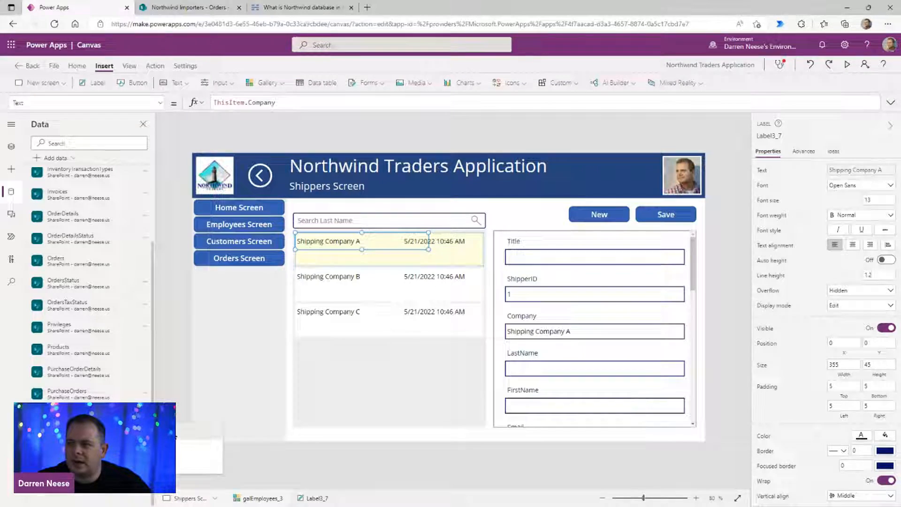
pyautogui.click(176, 434)
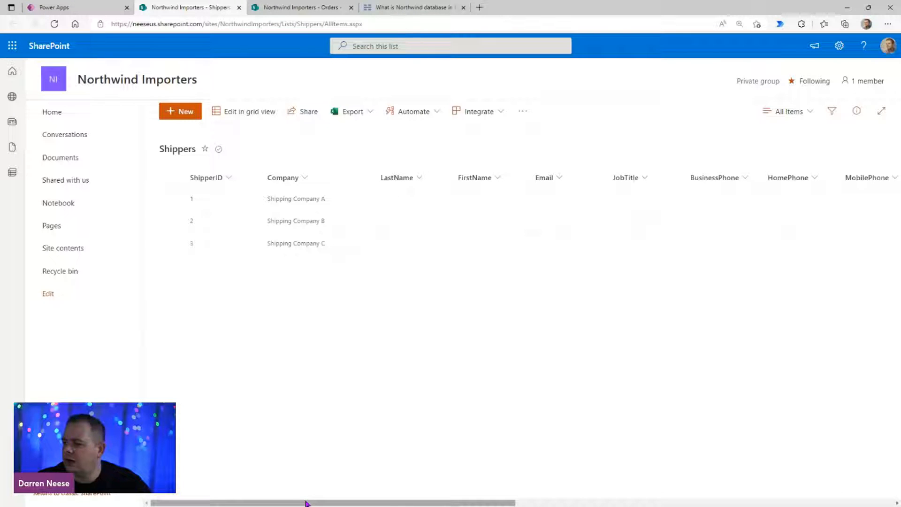
pyautogui.moveTo(308, 502); pyautogui.dragTo(640, 502)
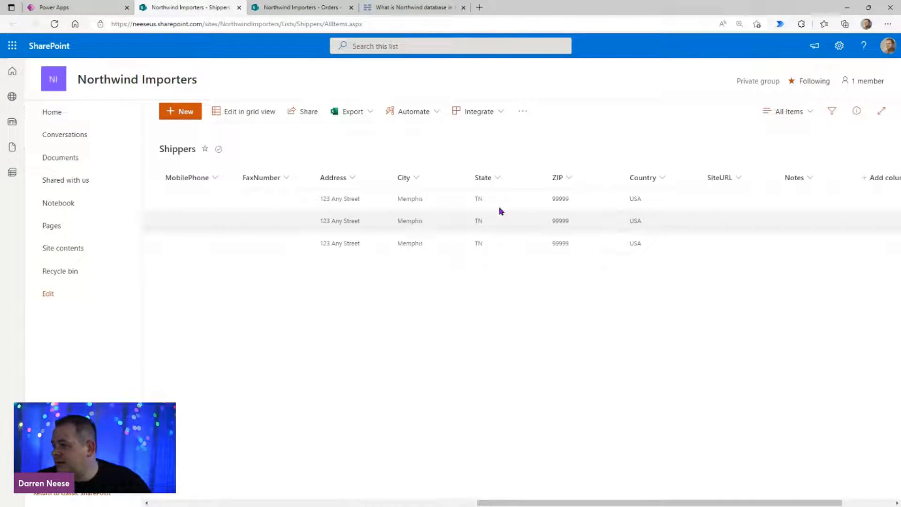
pyautogui.moveTo(821, 503); pyautogui.dragTo(878, 504)
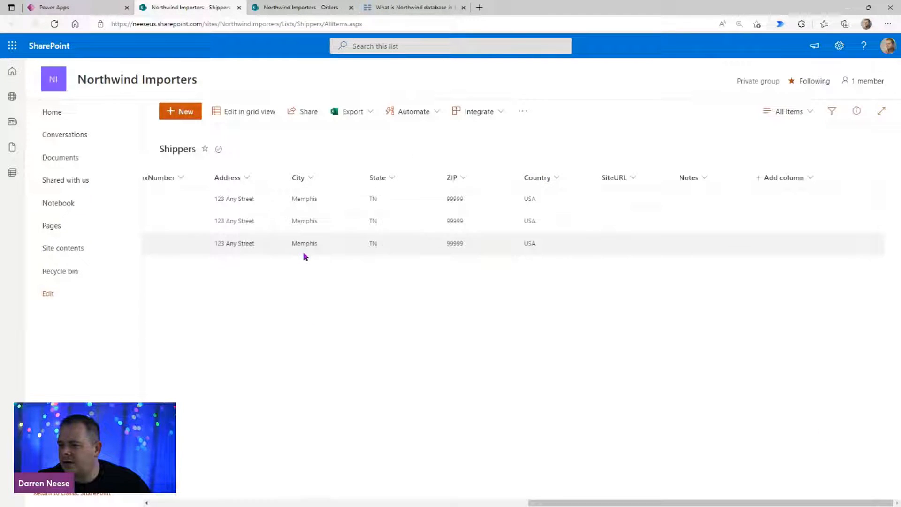
pyautogui.moveTo(769, 503); pyautogui.dragTo(291, 465)
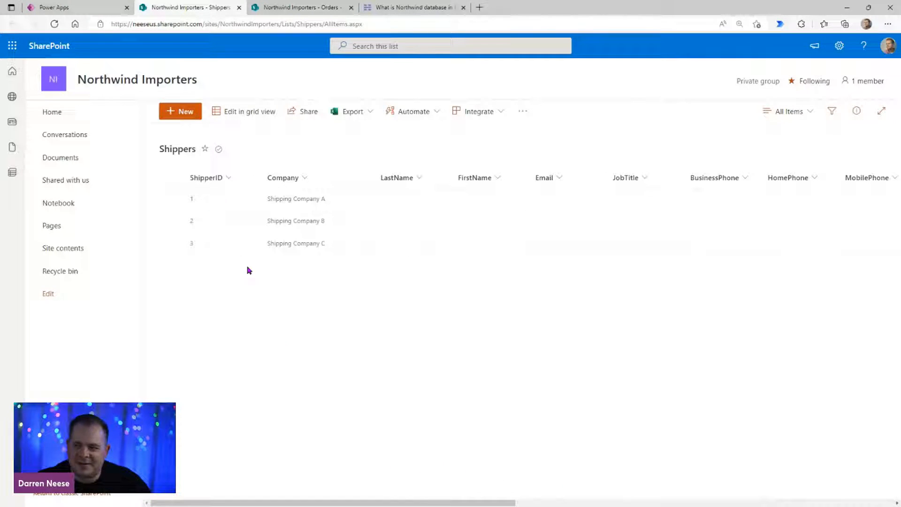
# Step: Switch back to Power Apps and set the gallery's lower label text to ThisItem.City & ", " & ThisItem.State & " " & ThisItem.ZIP
pyautogui.click(77, 7)
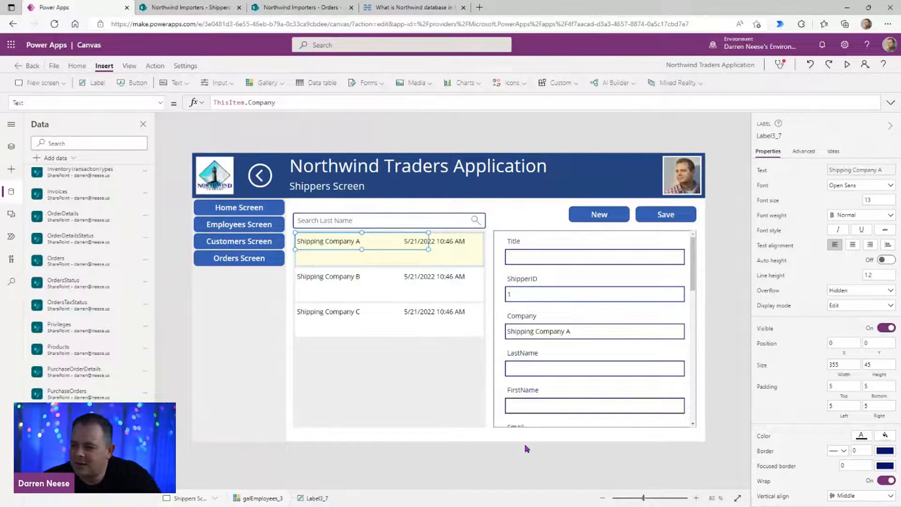
pyautogui.click(331, 256)
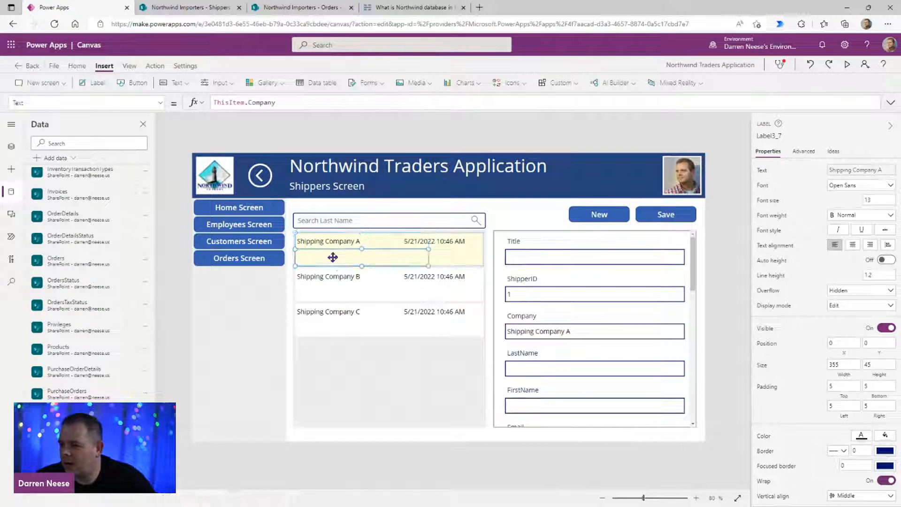
pyautogui.doubleClick(257, 102)
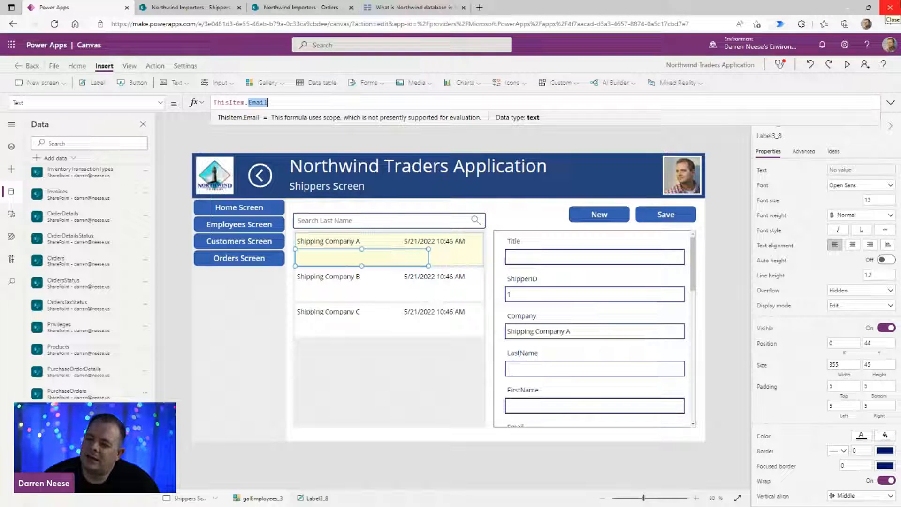
pyautogui.write('City')
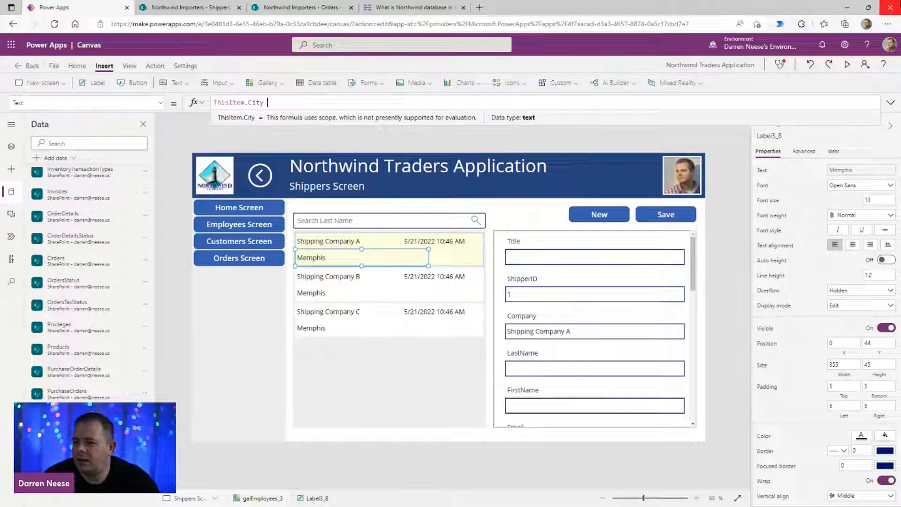
pyautogui.write(' & ", " & Thi')
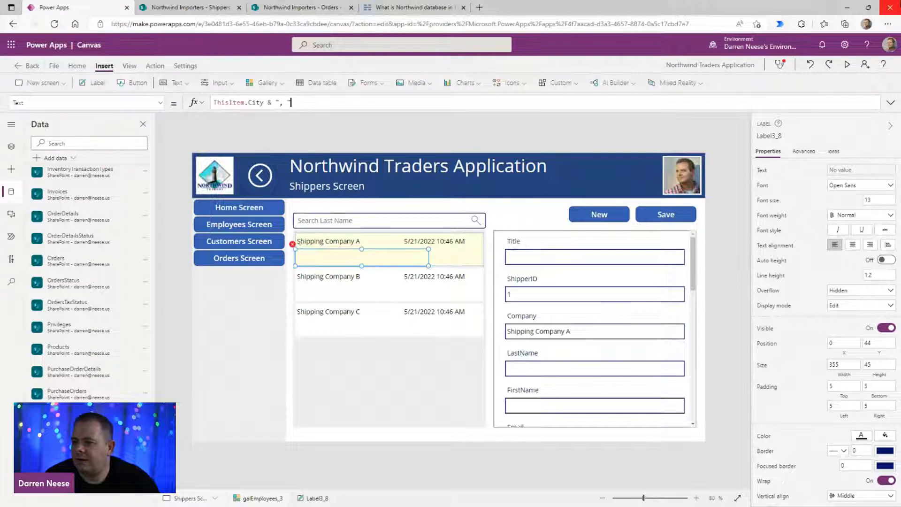
pyautogui.write('sItem.S')
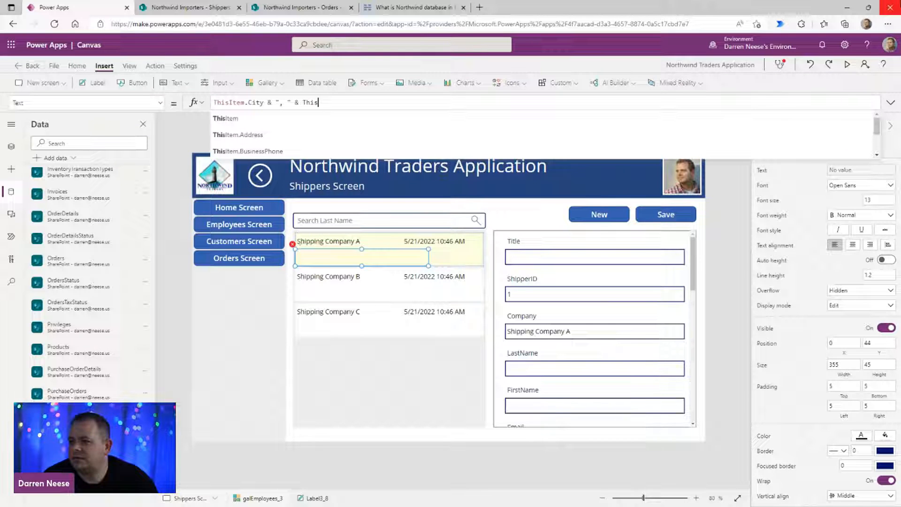
pyautogui.write('tate')
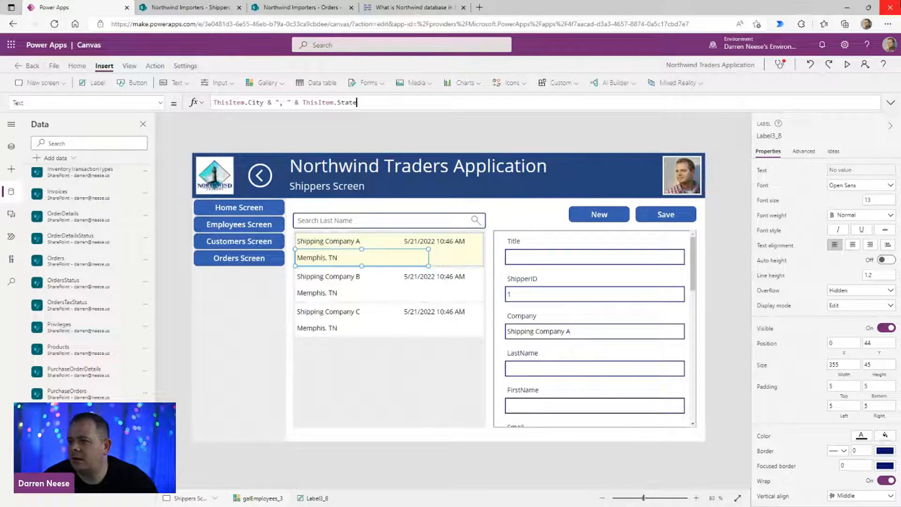
pyautogui.write(' & ')
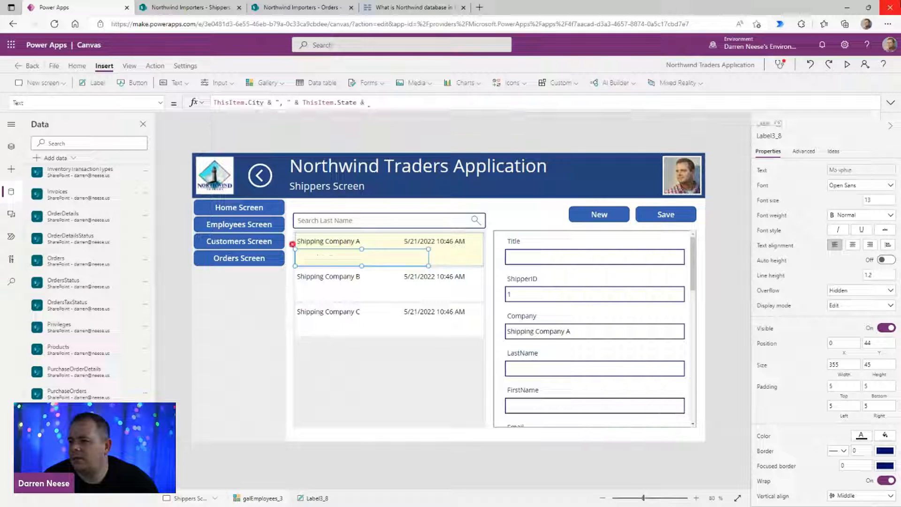
pyautogui.write('"')
pyautogui.write(' " & T')
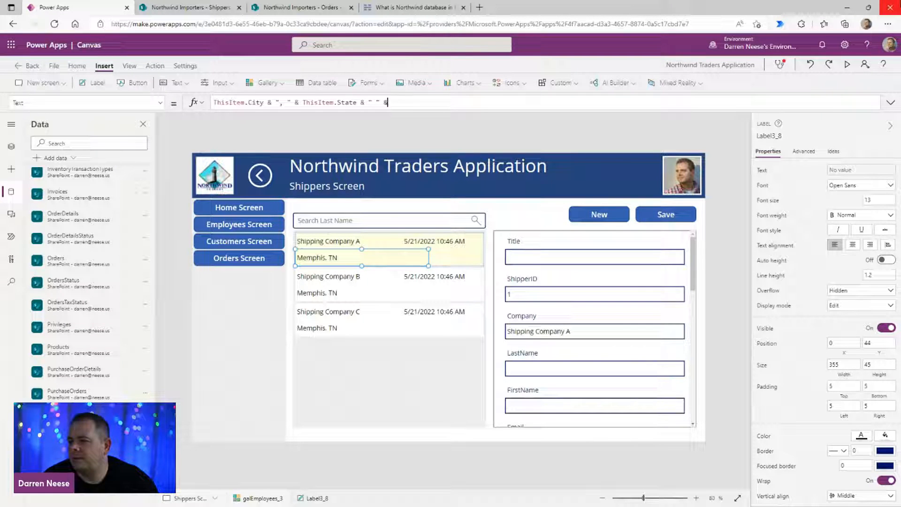
pyautogui.write('hisItem.Zip')
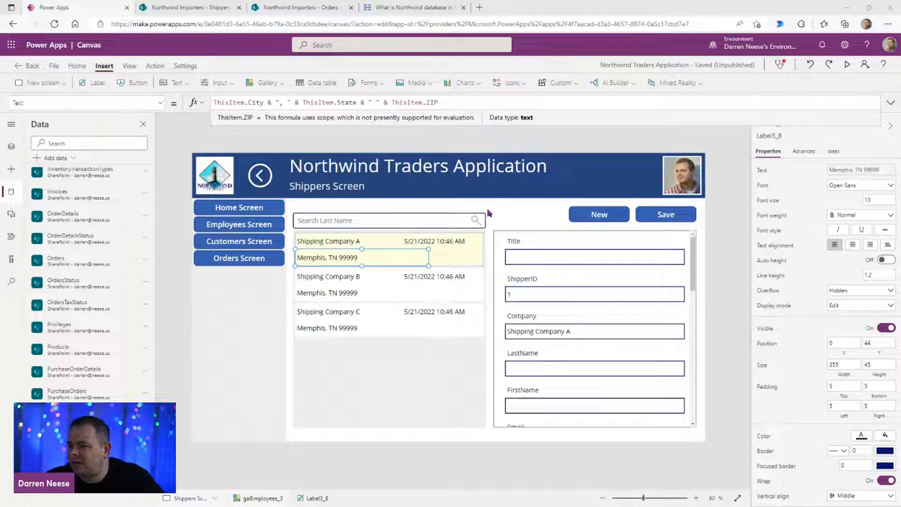
# Step: Switch to the Shippers list in SharePoint and check its columns across to Country, SiteURL and Notes
pyautogui.click(287, 8)
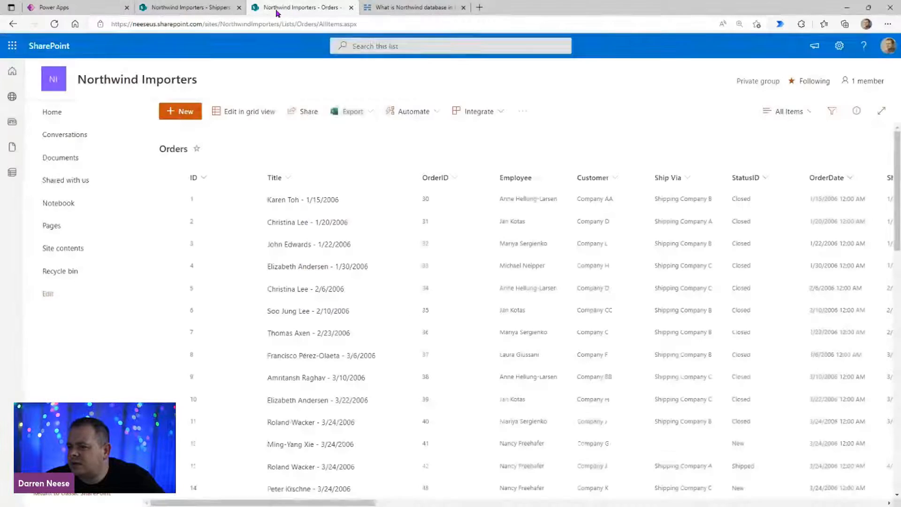
pyautogui.click(194, 13)
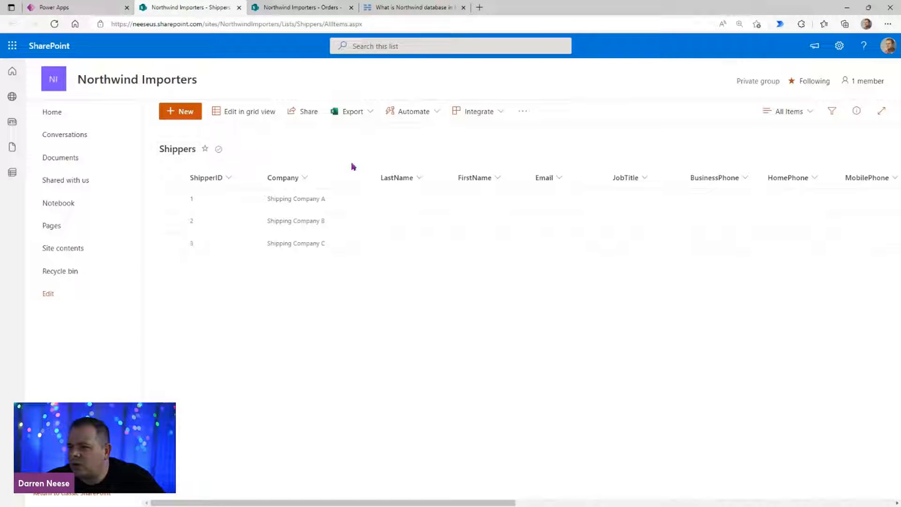
pyautogui.moveTo(315, 503)
pyautogui.mouseDown()
pyautogui.moveTo(387, 504)
pyautogui.moveTo(313, 504)
pyautogui.mouseUp()
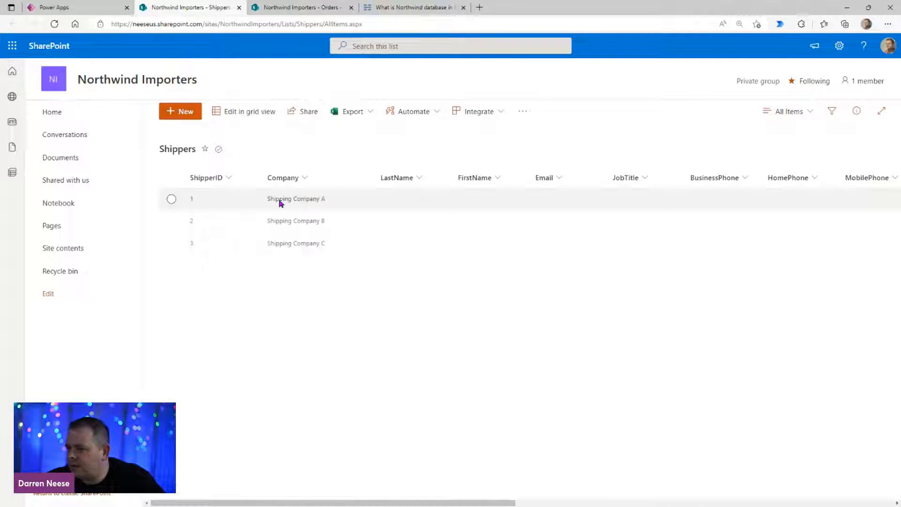
pyautogui.moveTo(488, 504); pyautogui.dragTo(851, 504)
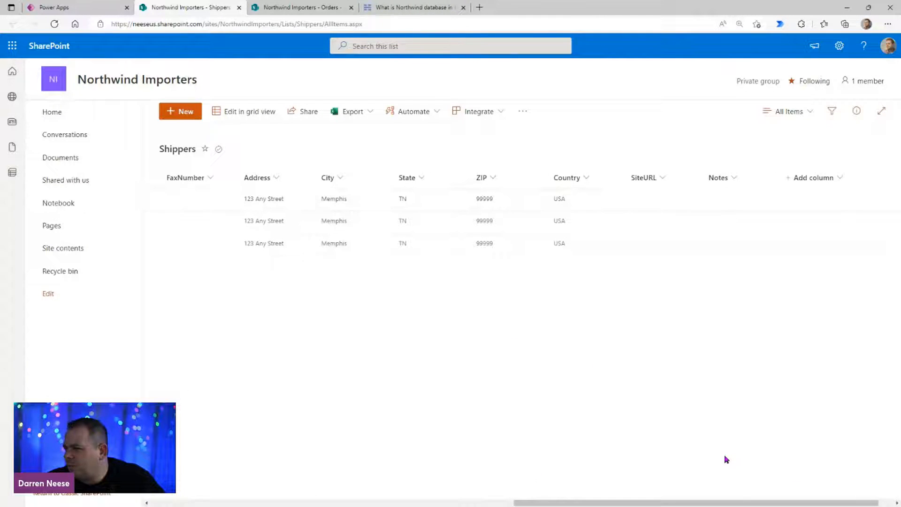
# Step: Switch back to Power Apps and preview the Shippers Screen, looking through the form fields and selecting Shipping Company C
pyautogui.moveTo(745, 504); pyautogui.dragTo(376, 489)
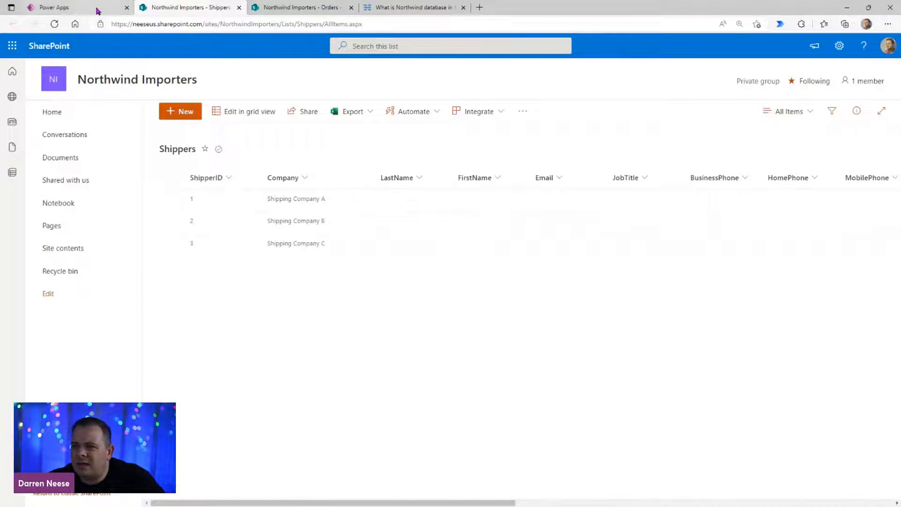
pyautogui.click(96, 7)
pyautogui.press('F5')
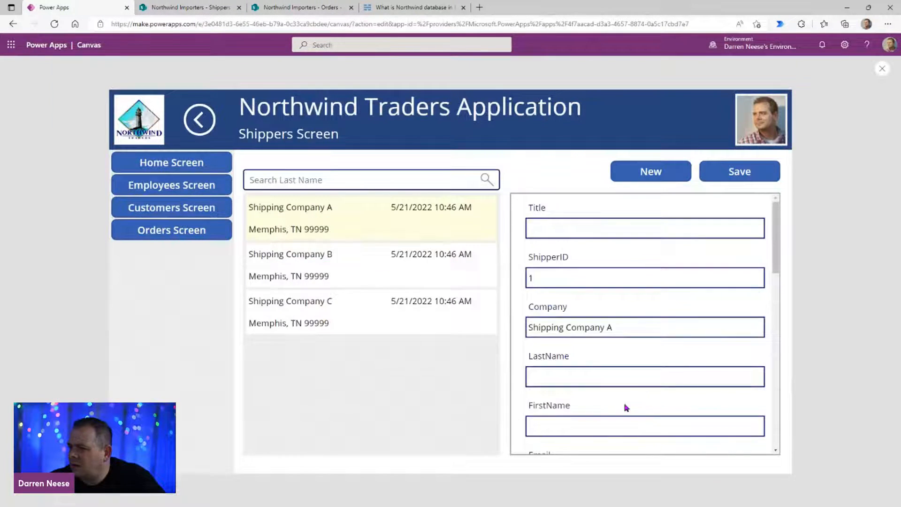
pyautogui.click(660, 211)
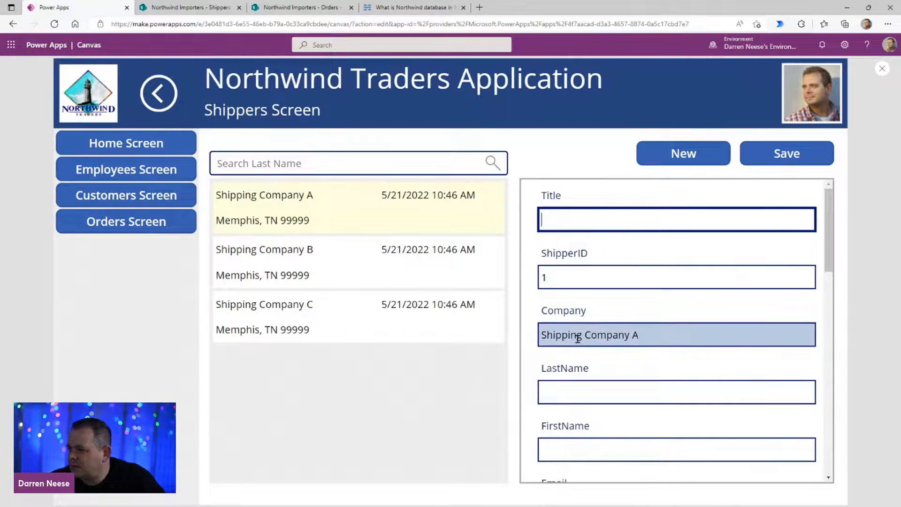
pyautogui.scroll(-1, 741, 352)
pyautogui.scroll(-10, 741, 351)
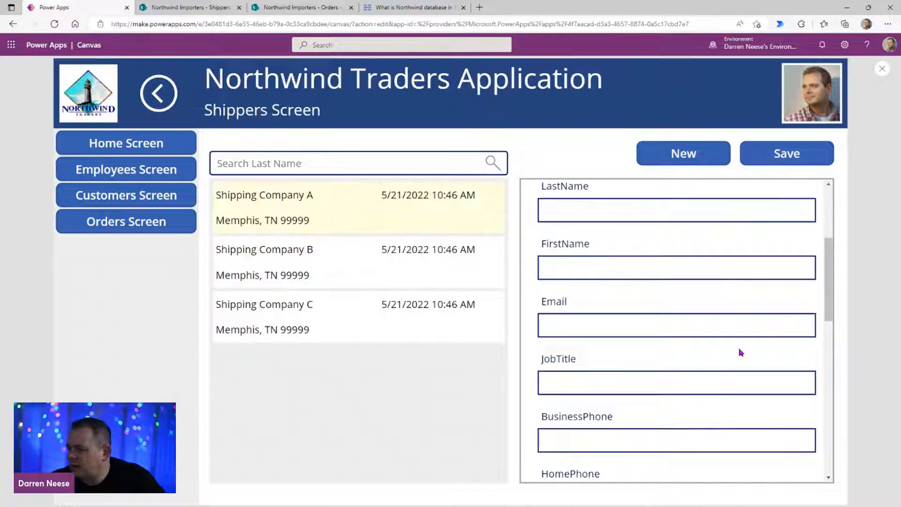
pyautogui.click(357, 319)
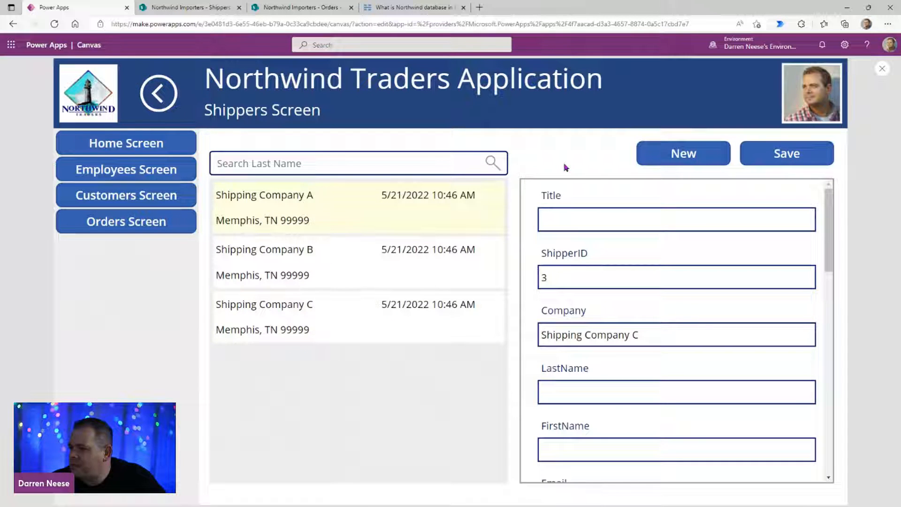
pyautogui.click(882, 69)
# Step: Add the condition Or StartsWith(Company, txtEmployeeSearch_3.Text) to the Filter in the shippers gallery's Items formula
pyautogui.click(434, 266)
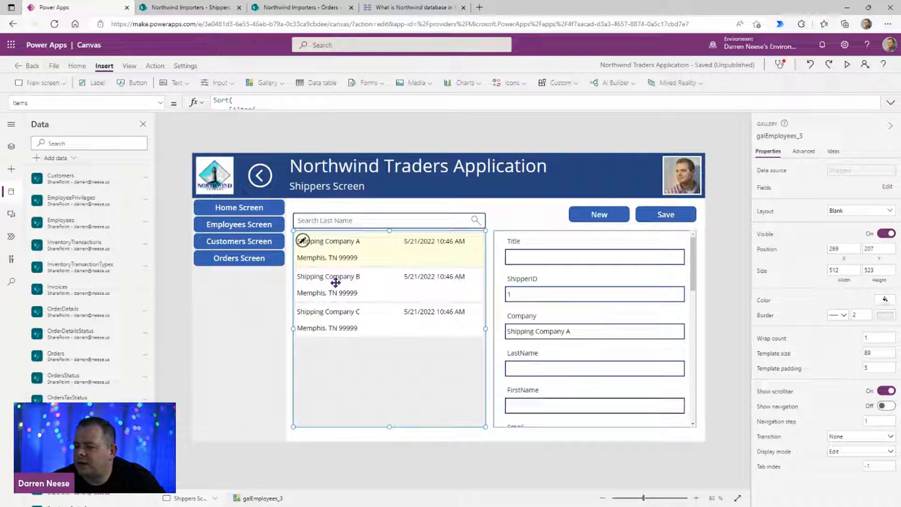
pyautogui.click(890, 103)
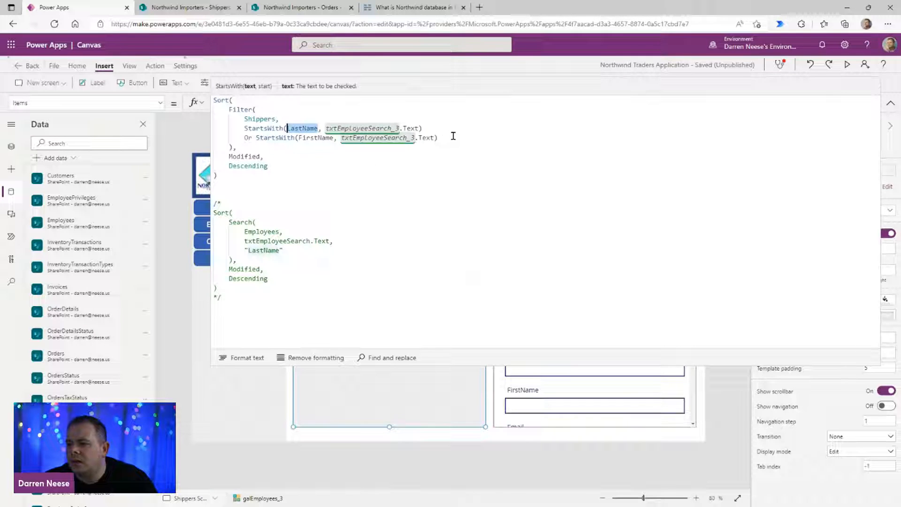
pyautogui.moveTo(452, 136); pyautogui.dragTo(455, 132)
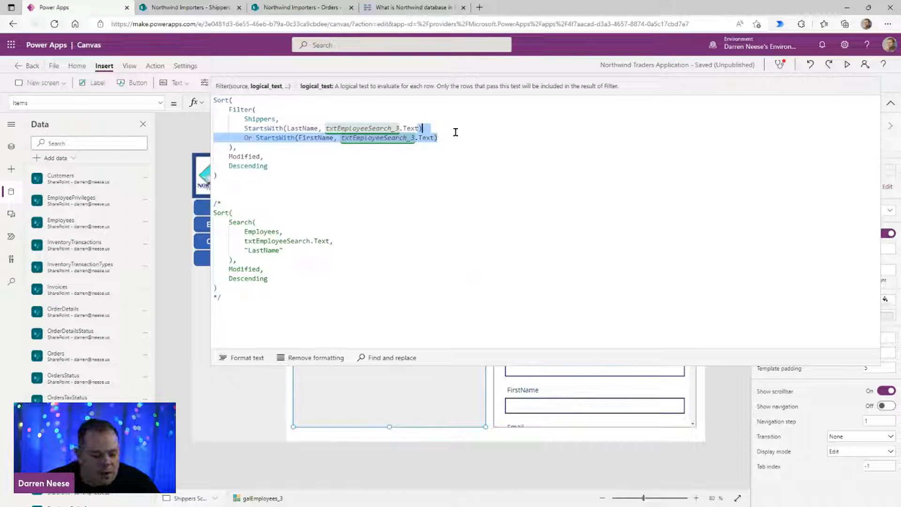
pyautogui.hotkey('ctrl', 'c')
pyautogui.click(455, 141)
pyautogui.hotkey('ctrl', 'v')
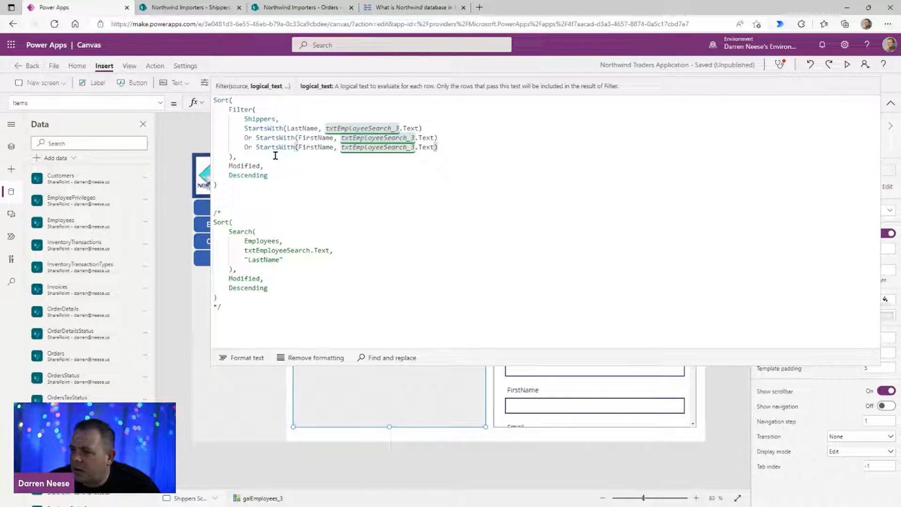
pyautogui.doubleClick(316, 147)
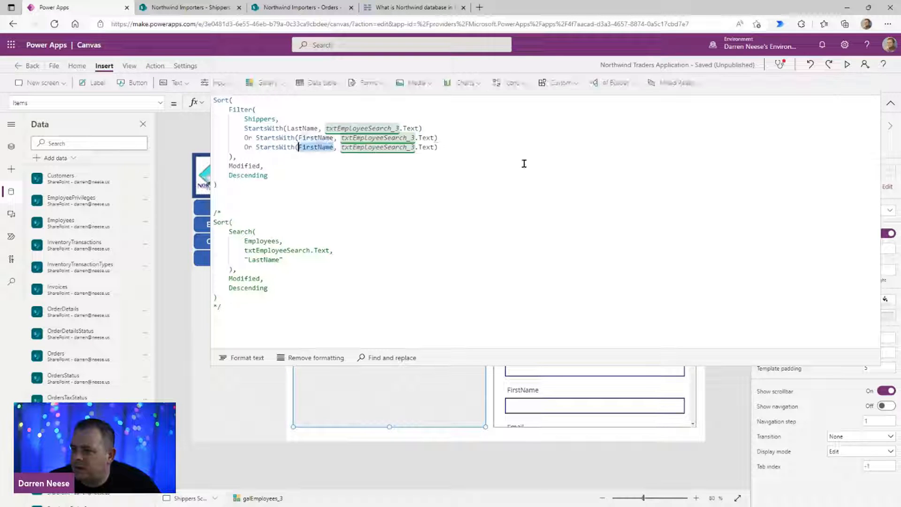
pyautogui.write('Compan')
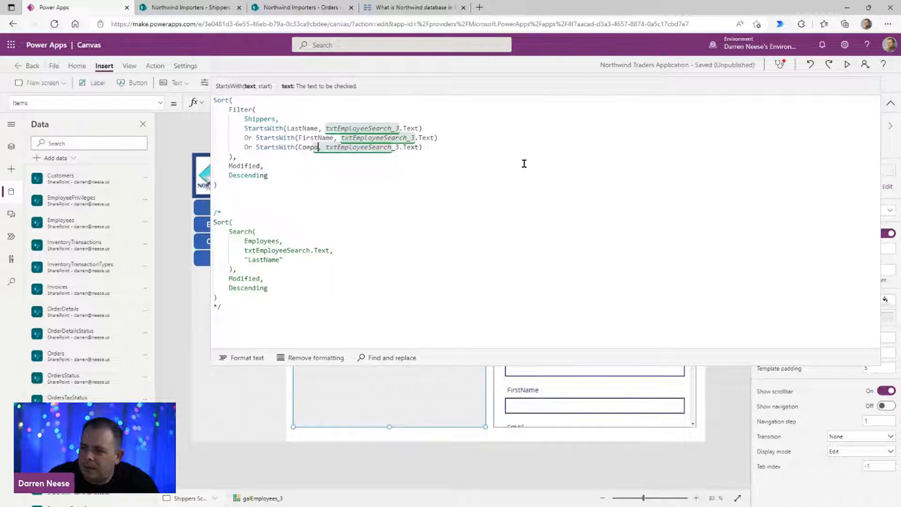
pyautogui.write('y')
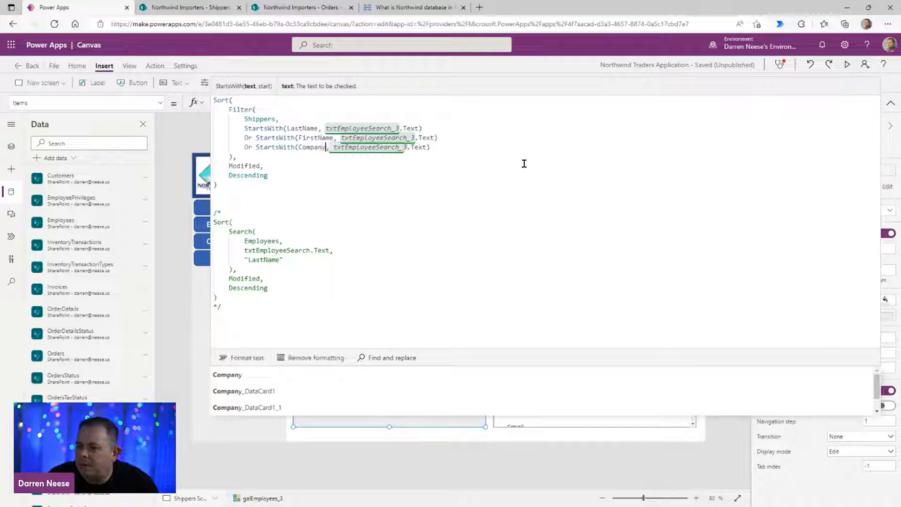
pyautogui.press('Right')
pyautogui.press('Right')
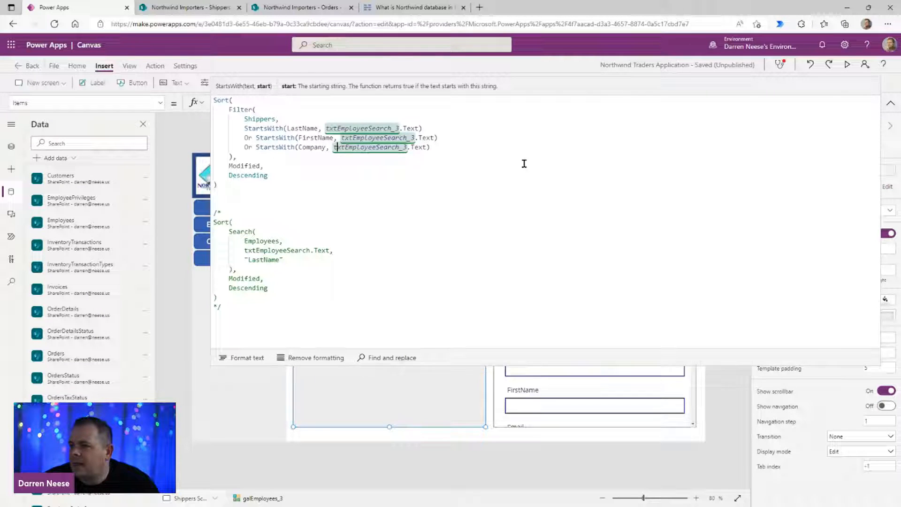
pyautogui.click(890, 102)
# Step: Preview the app and test the gallery search with "Shipping Company A", clearing the search before leaving the preview
pyautogui.click(847, 64)
pyautogui.click(325, 169)
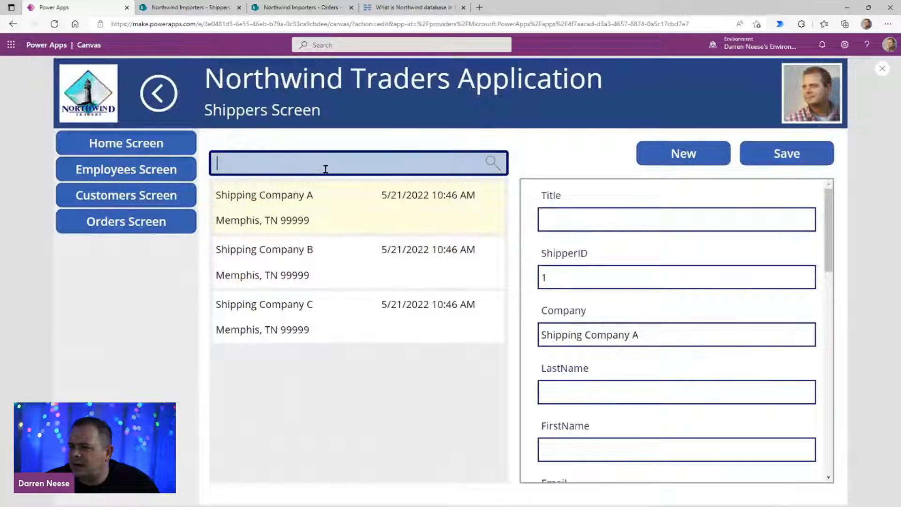
pyautogui.write('Sh')
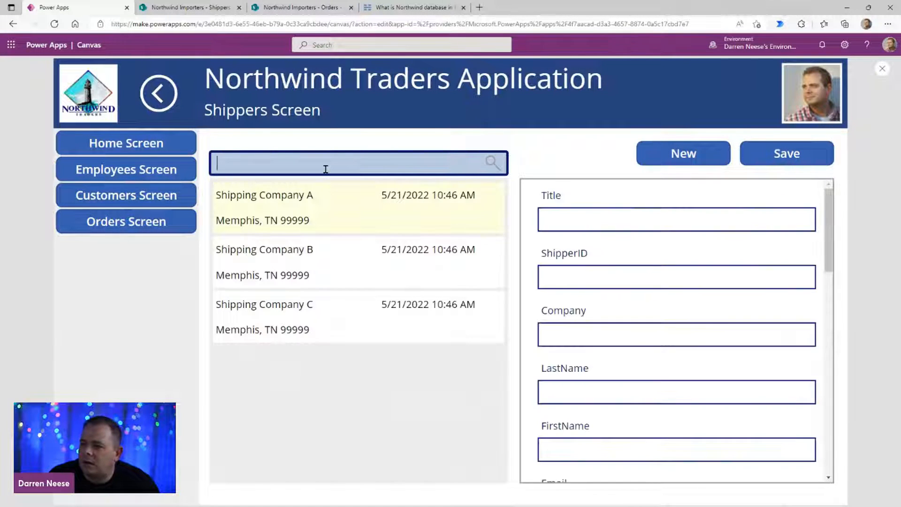
pyautogui.write('ipping Co')
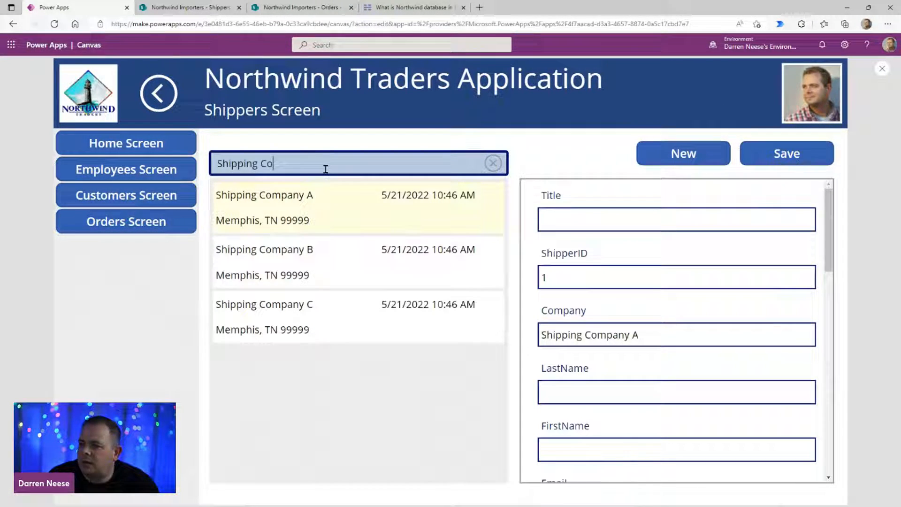
pyautogui.write('mpany A')
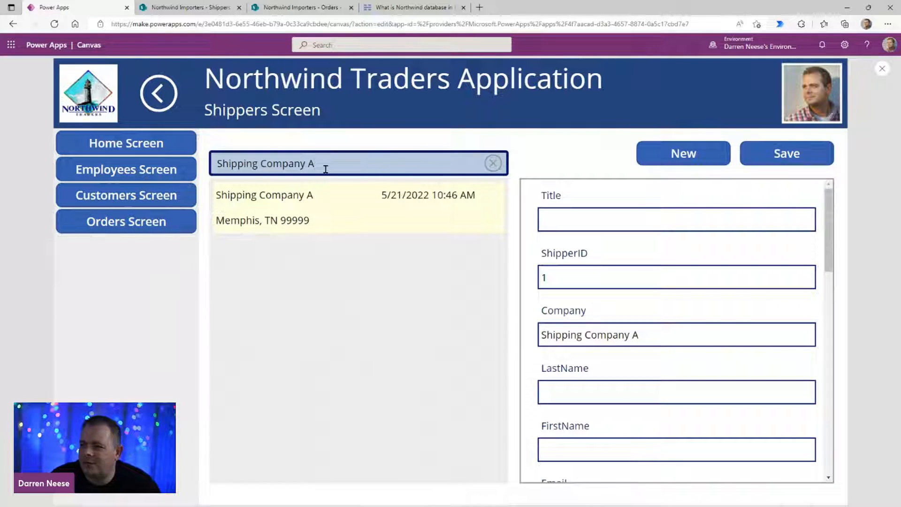
pyautogui.click(492, 164)
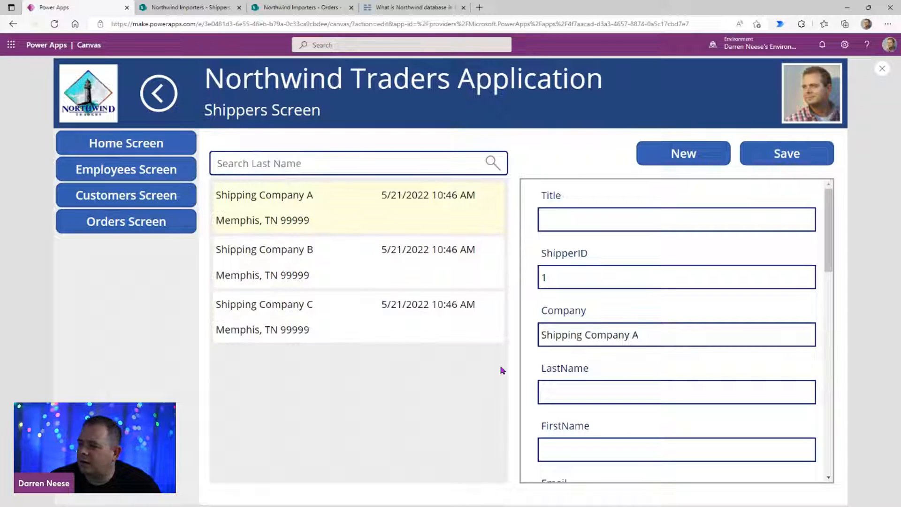
pyautogui.click(882, 70)
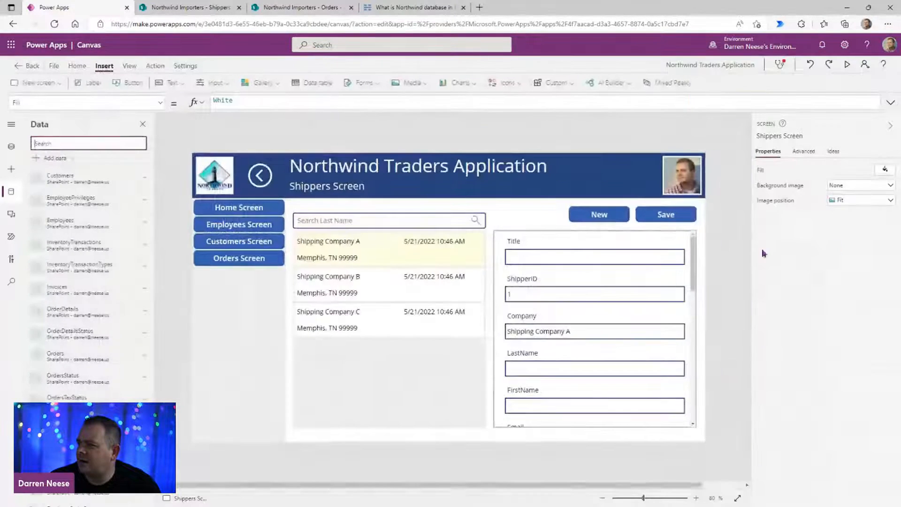
# Step: Inspect the OnSelect formulas of the New and Save buttons and the name of the form they act on
pyautogui.click(599, 217)
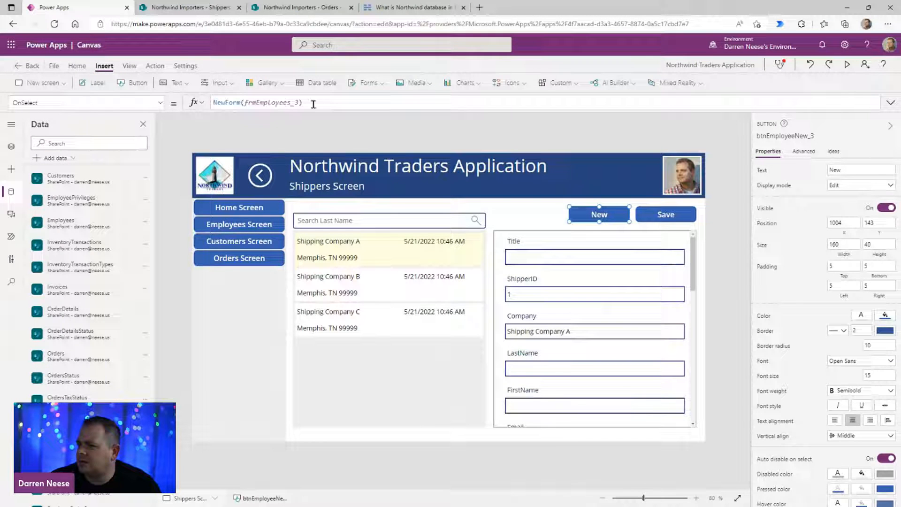
pyautogui.click(695, 272)
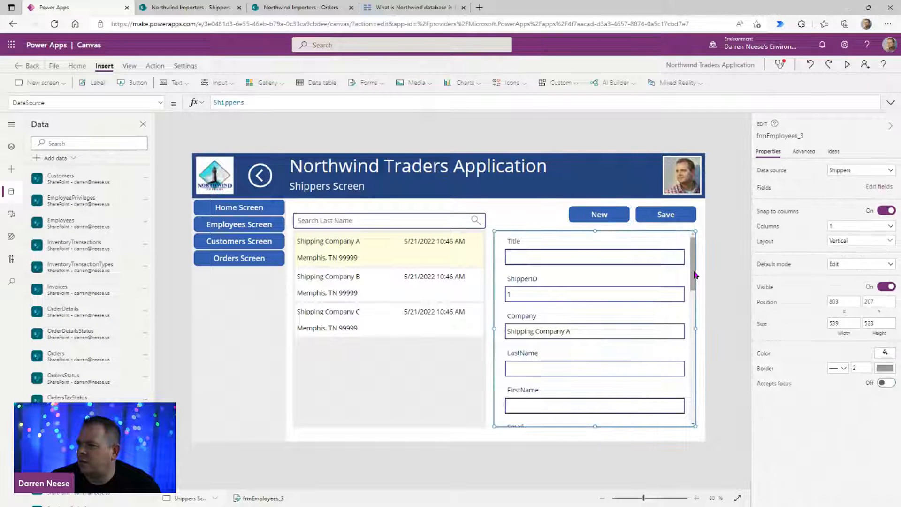
pyautogui.click(667, 214)
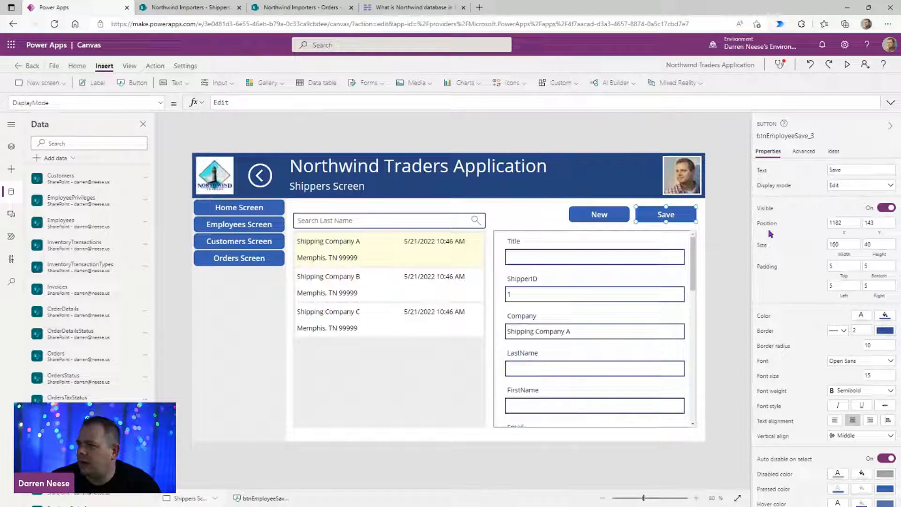
pyautogui.click(156, 67)
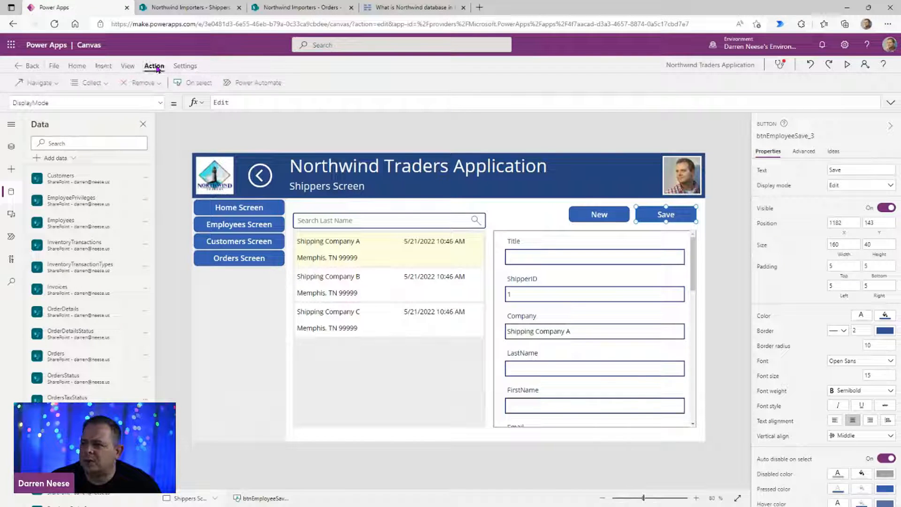
pyautogui.click(181, 84)
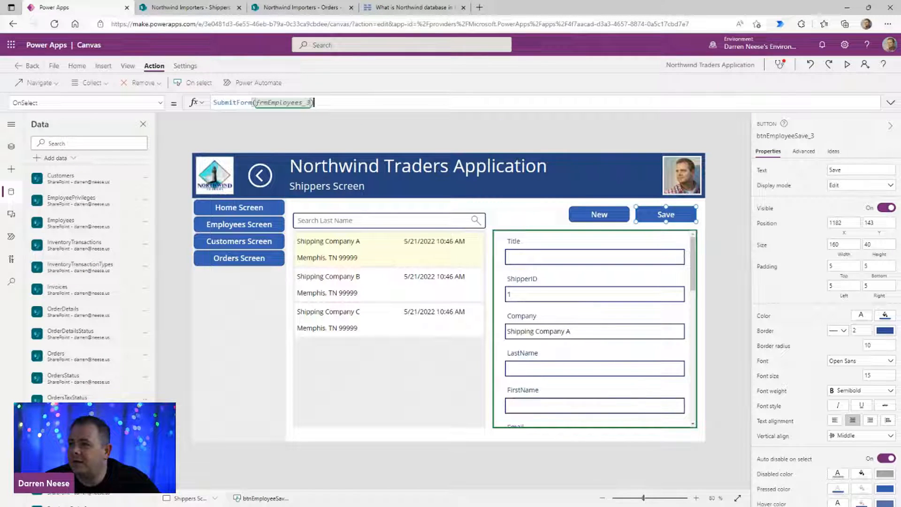
# Step: Consult the Northwind entity relationship diagram on the web page for the tables linked to orders, and return to Power Apps
pyautogui.click(395, 11)
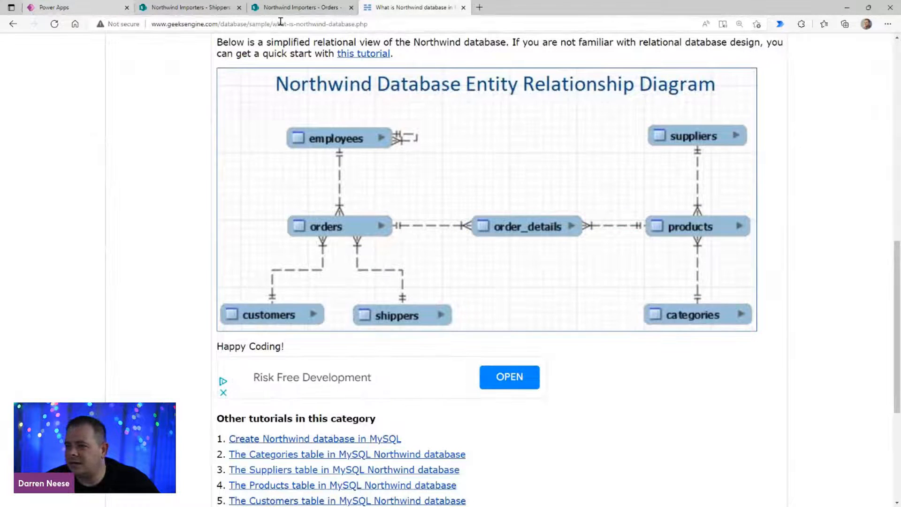
pyautogui.click(70, 8)
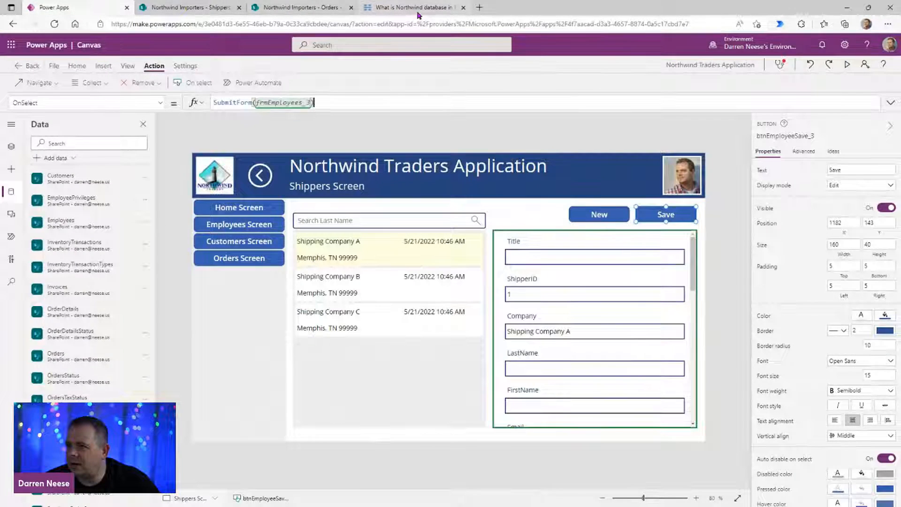
pyautogui.click(419, 10)
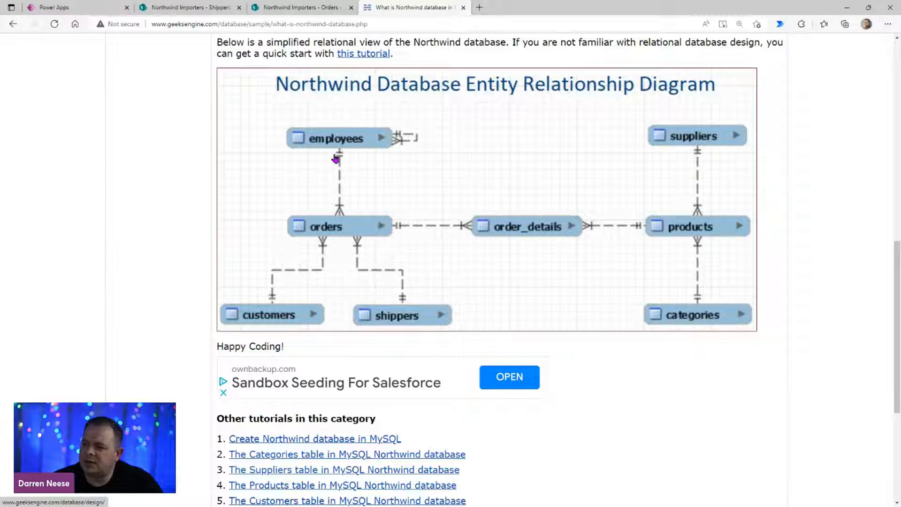
pyautogui.click(76, 8)
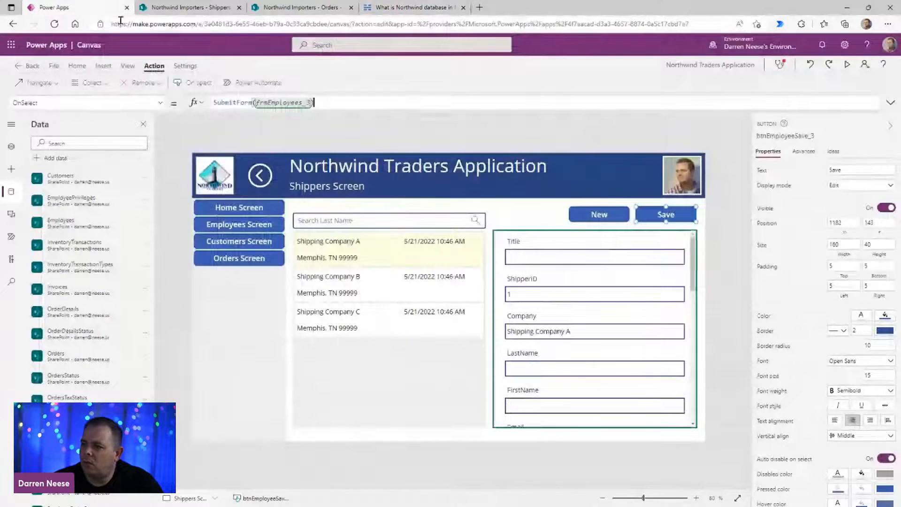
# Step: Preview the Shippers Screen and check which screens its navigation menu offers
pyautogui.click(847, 64)
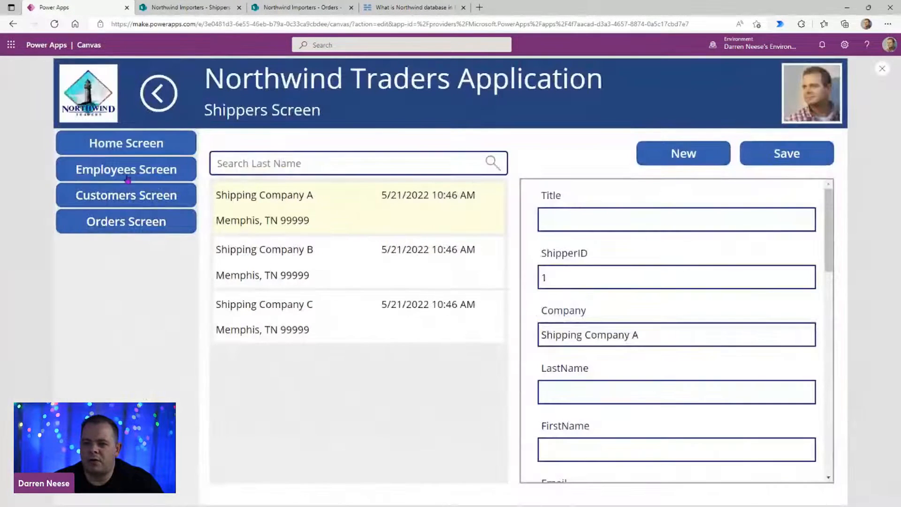
pyautogui.click(881, 68)
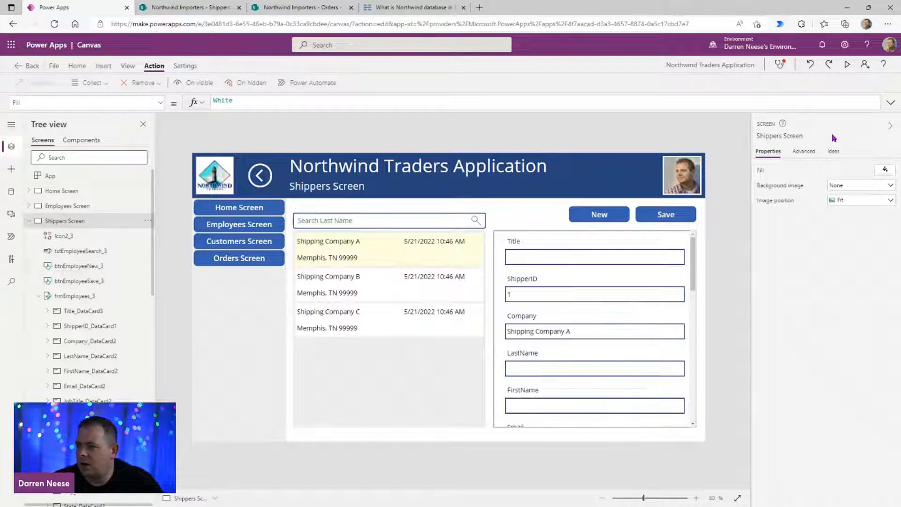
pyautogui.click(768, 136)
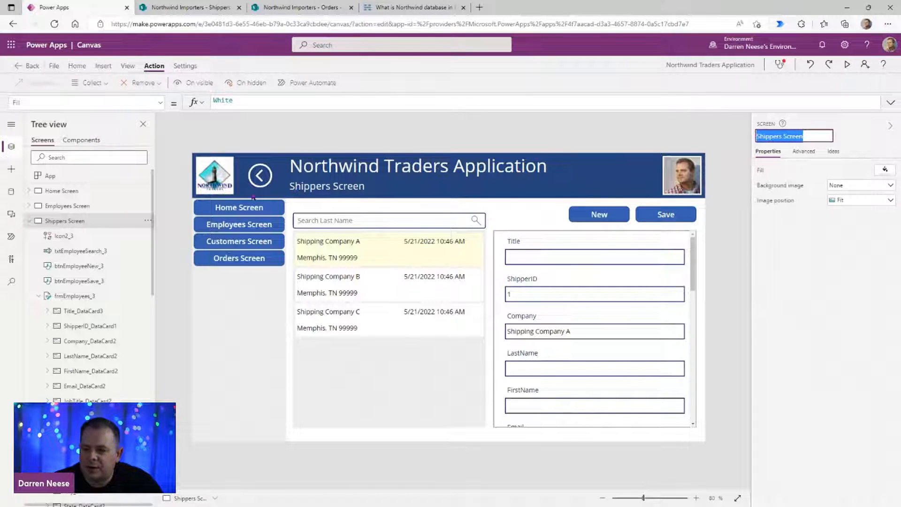
# Step: In the app's OnStart formula, add a comma after the Orders Screen record of the gblMenu table and a "//Shippers Screen" comment below it
pyautogui.click(53, 177)
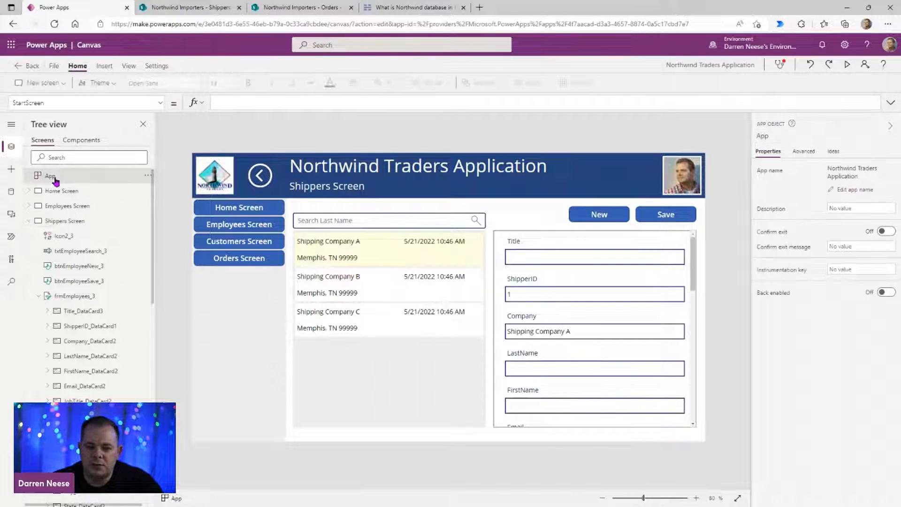
pyautogui.click(141, 102)
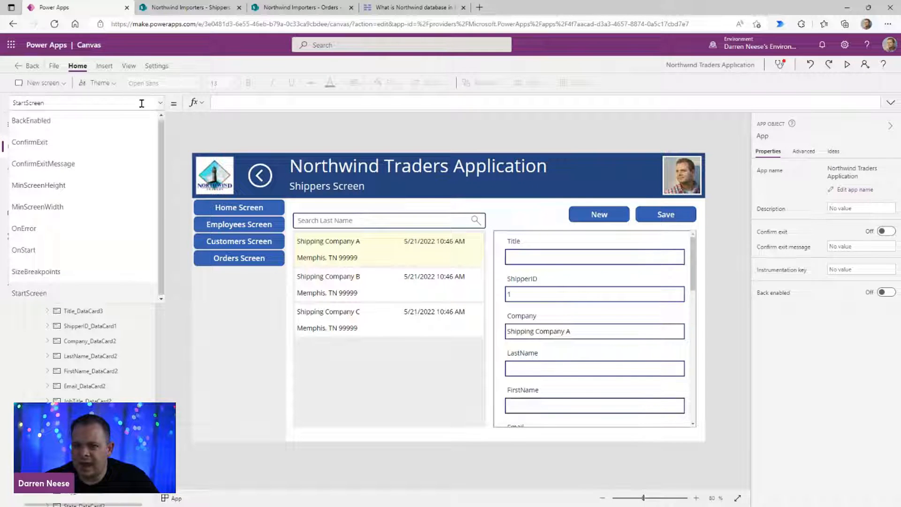
pyautogui.click(109, 249)
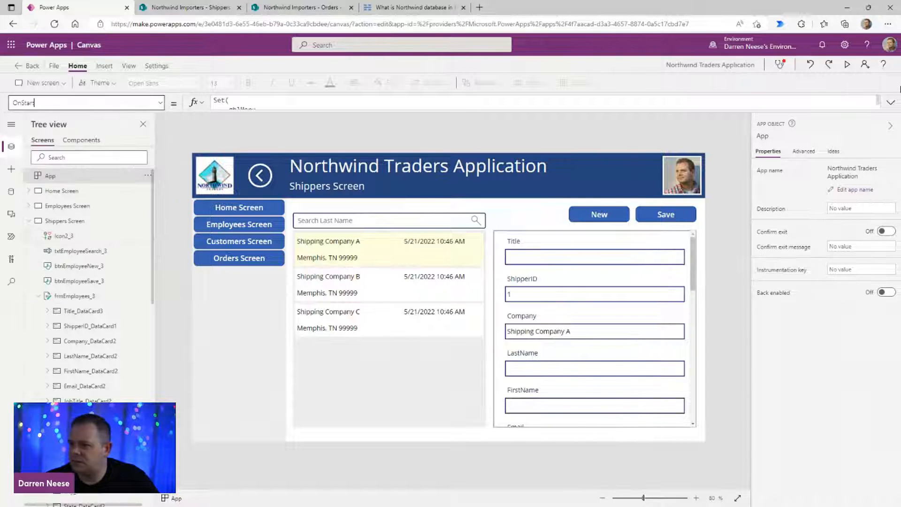
pyautogui.click(890, 102)
pyautogui.click(476, 250)
pyautogui.click(293, 268)
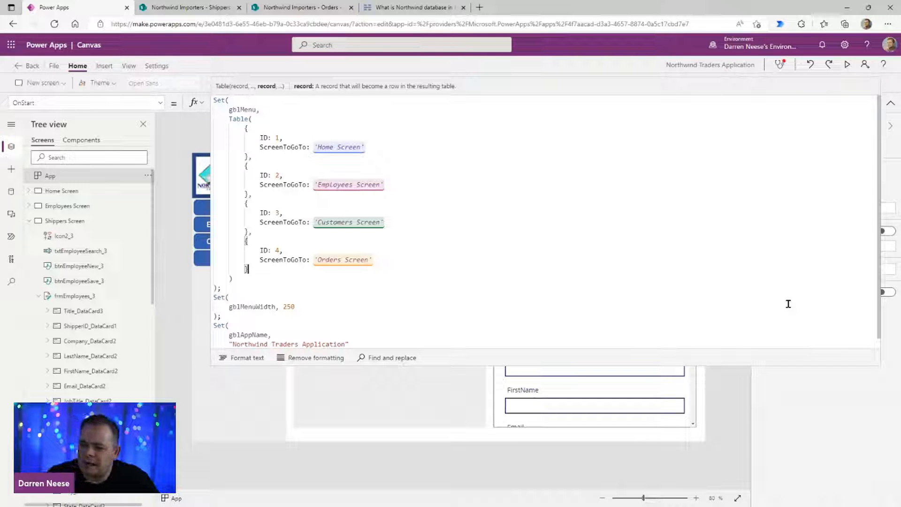
pyautogui.press('Return')
pyautogui.press('Return')
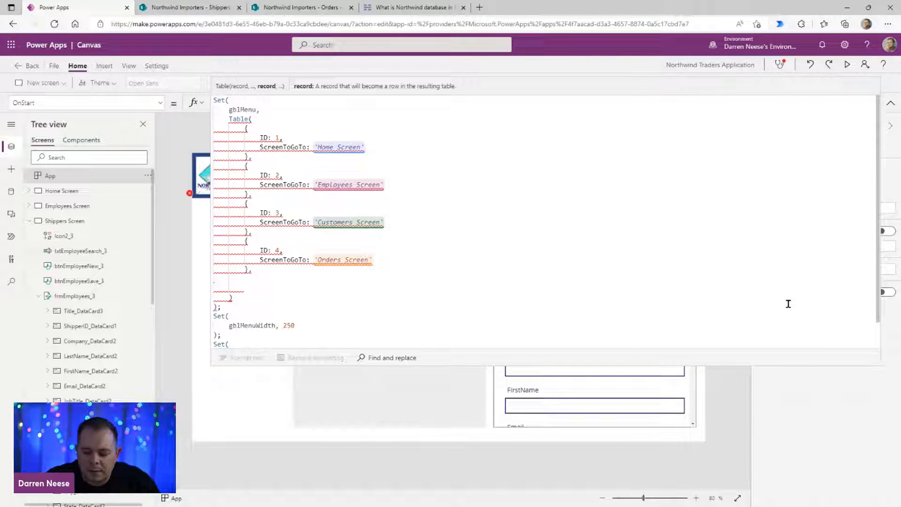
pyautogui.write('//Shippers Screen')
# Step: Duplicate the Orders Screen record as the last record of the gblMenu table, with ID 5 and no trailing comma
pyautogui.moveTo(265, 269); pyautogui.dragTo(201, 245)
pyautogui.hotkey('ctrl', 'c')
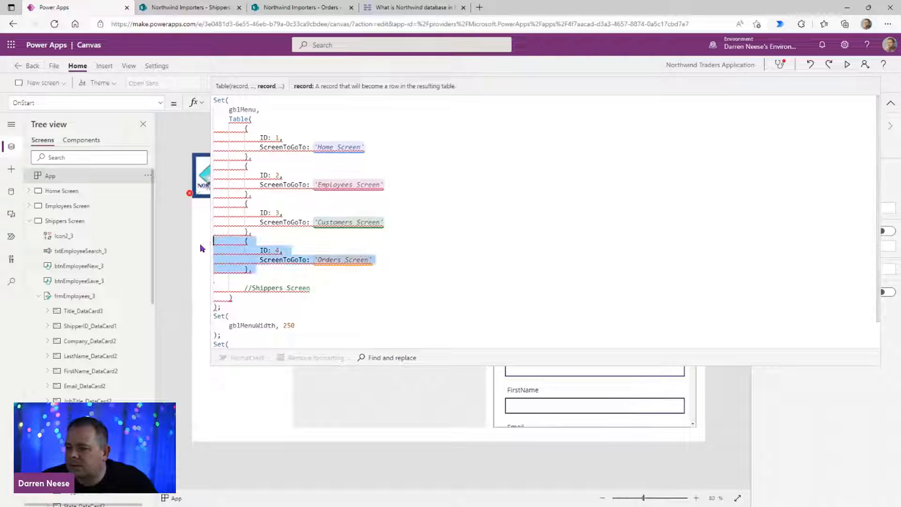
pyautogui.click(239, 282)
pyautogui.hotkey('ctrl', 'v')
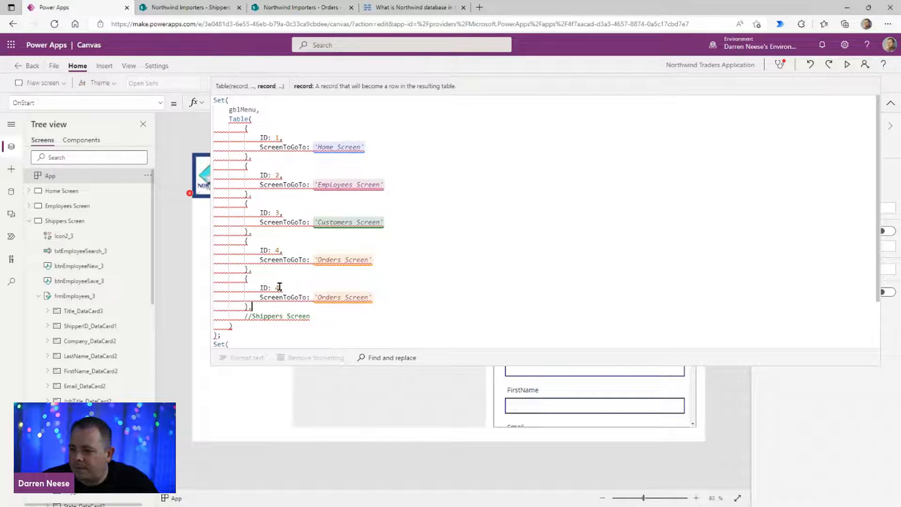
pyautogui.write('5')
pyautogui.click(253, 307)
pyautogui.press('BackSpace')
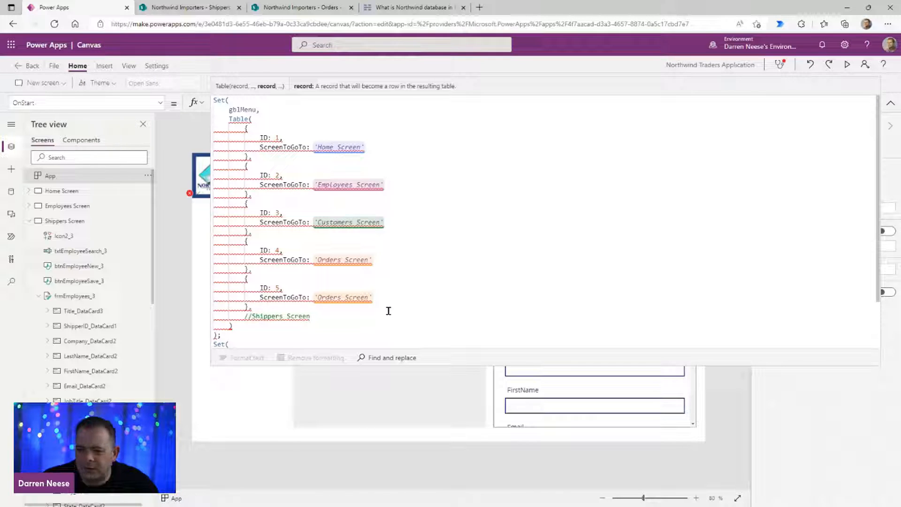
# Step: Change ScreenToGoTo in the record with ID 5 to 'Shippers Screen' and remove the comment line below that record
pyautogui.moveTo(322, 315); pyautogui.dragTo(252, 316)
pyautogui.hotkey('ctrl', 'c')
pyautogui.press('BackSpace')
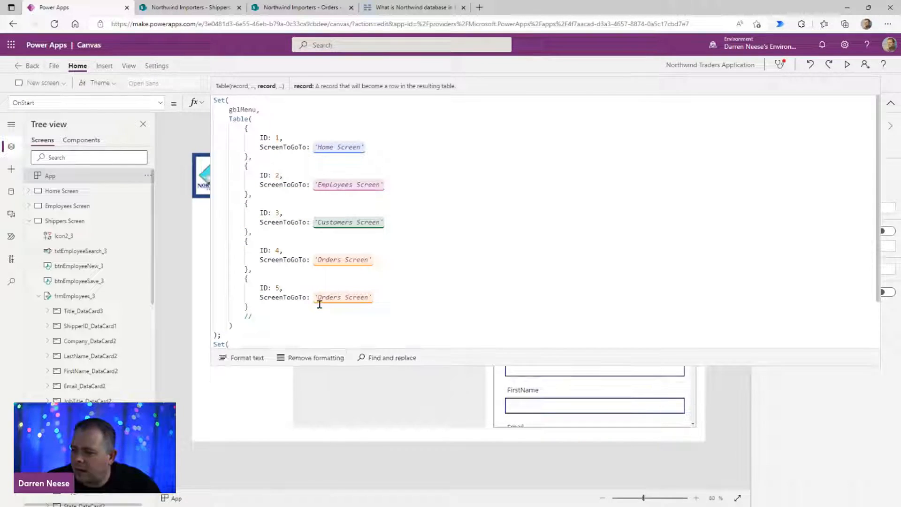
pyautogui.click(449, 295)
pyautogui.press('Left')
pyautogui.hotkey('ctrl', 'shift', 'Left')
pyautogui.hotkey('ctrl', 'shift', 'Left')
pyautogui.hotkey('ctrl', 'v')
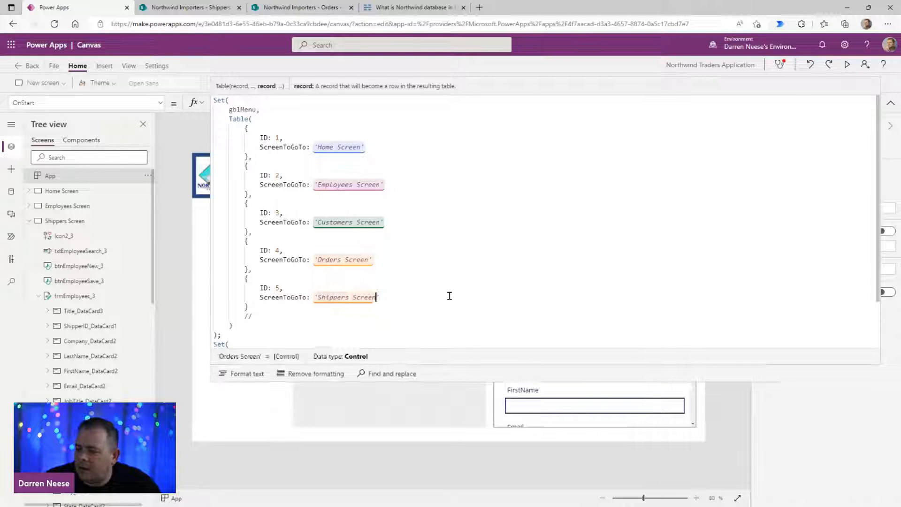
pyautogui.moveTo(277, 312); pyautogui.dragTo(283, 307)
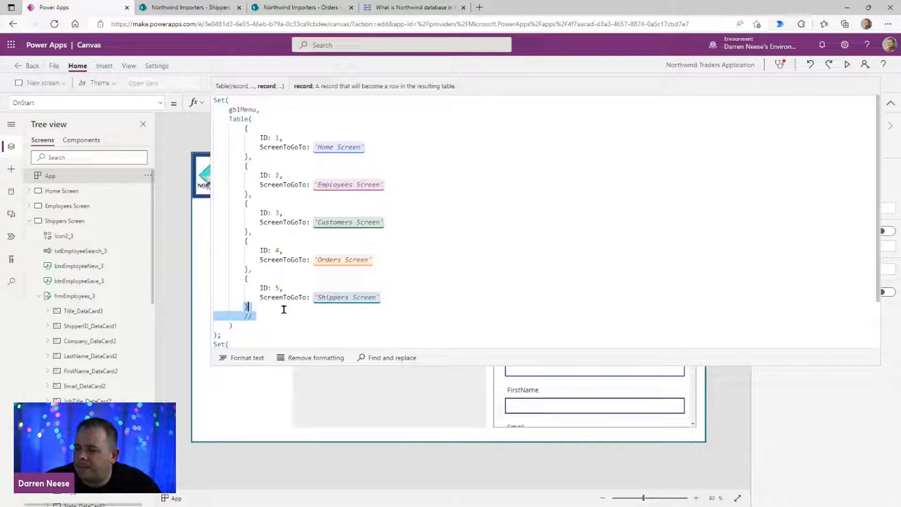
pyautogui.press('BackSpace')
# Step: Save the app, collapse the formula editor and run the app's OnStart formula
pyautogui.hotkey('ctrl', 's')
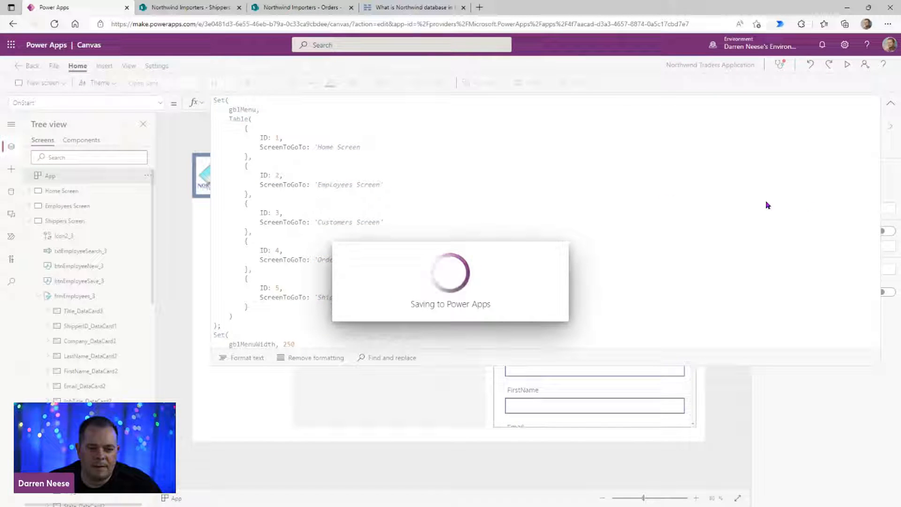
pyautogui.click(890, 104)
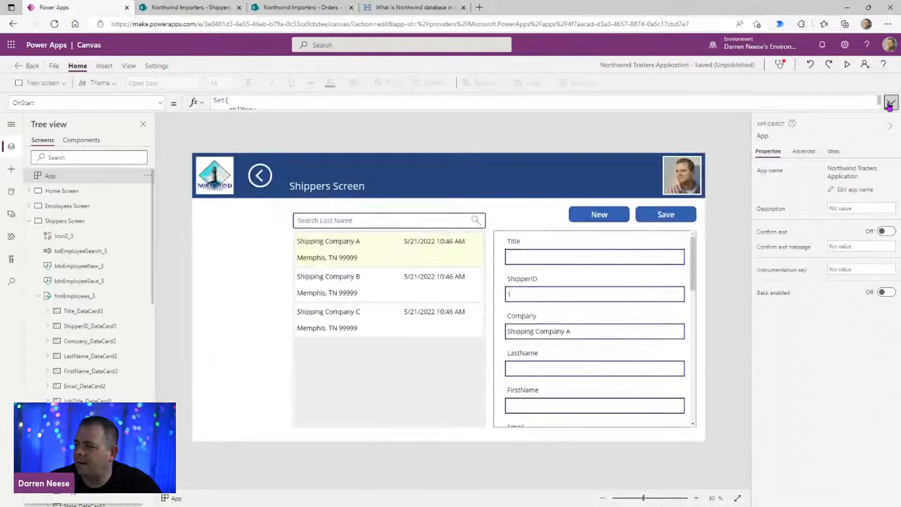
pyautogui.click(148, 176)
pyautogui.click(169, 209)
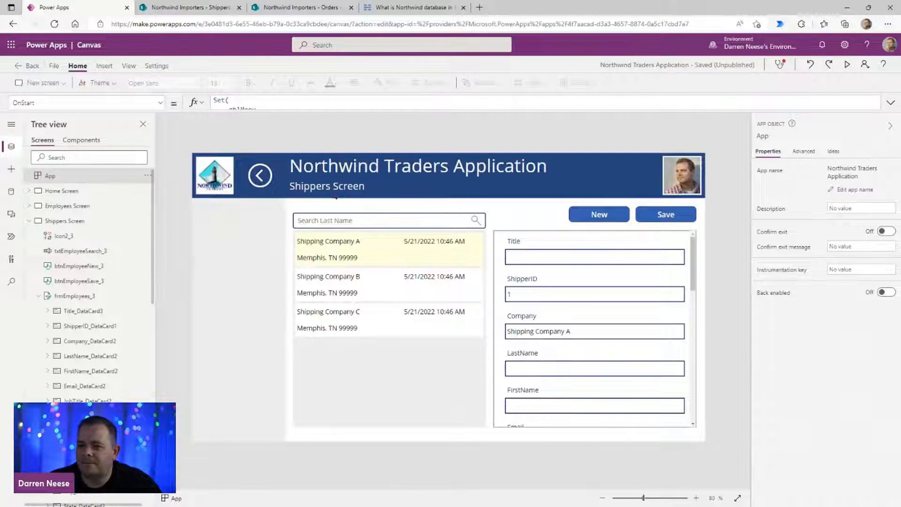
# Step: Preview the app and test the navigation menu with the Shippers, Orders, Customers and Home screens, ending on the Home Screen
pyautogui.click(846, 64)
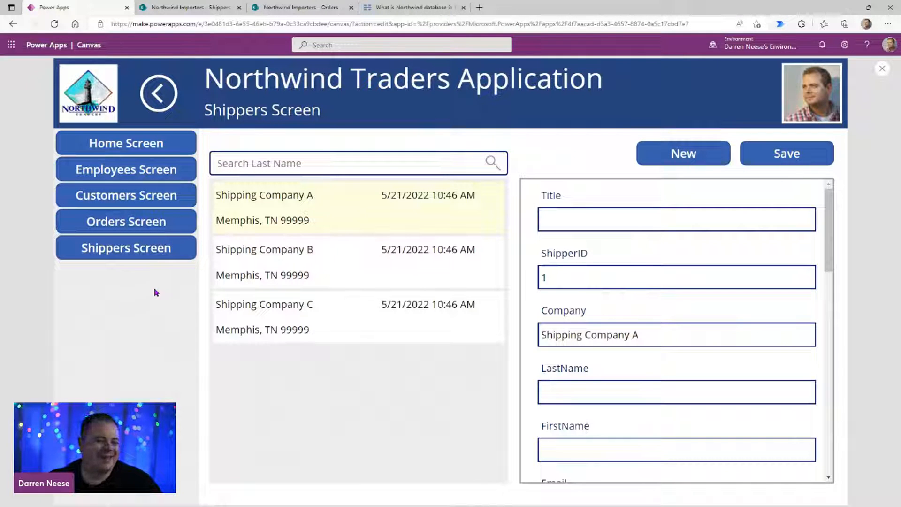
pyautogui.click(152, 256)
pyautogui.click(158, 219)
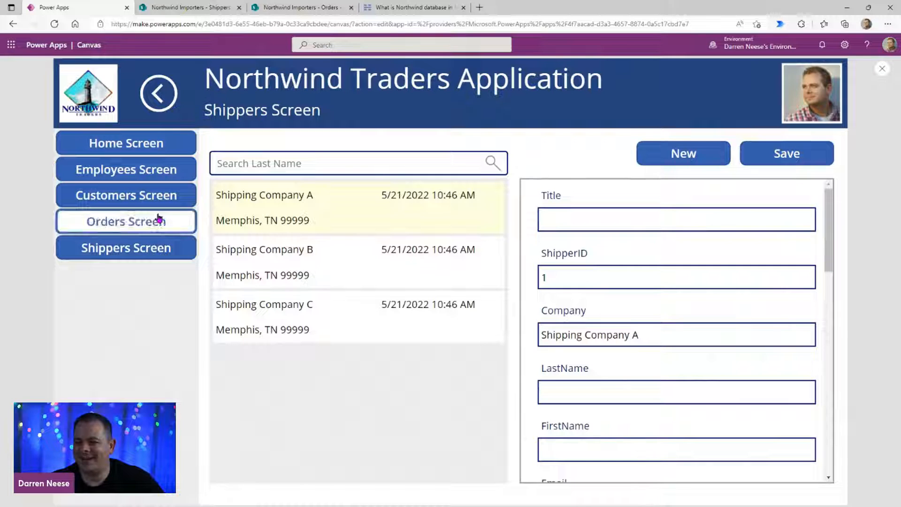
pyautogui.click(145, 248)
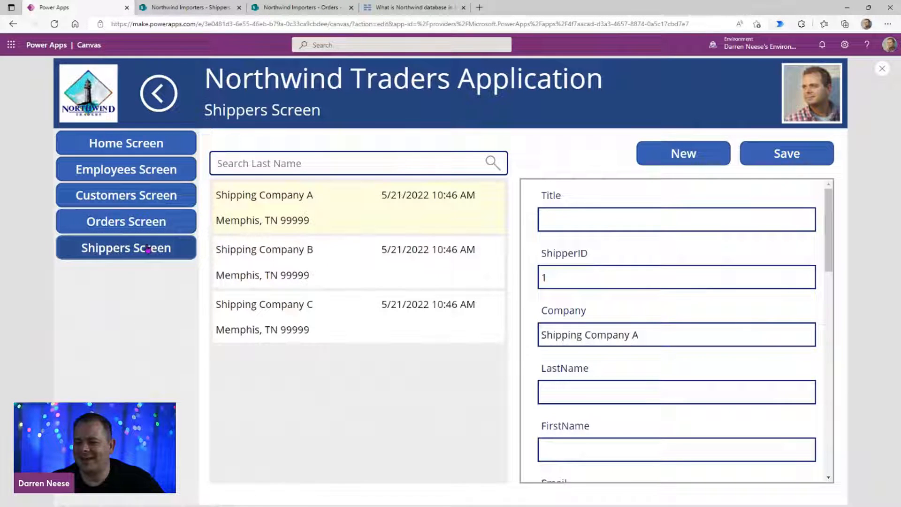
pyautogui.click(148, 195)
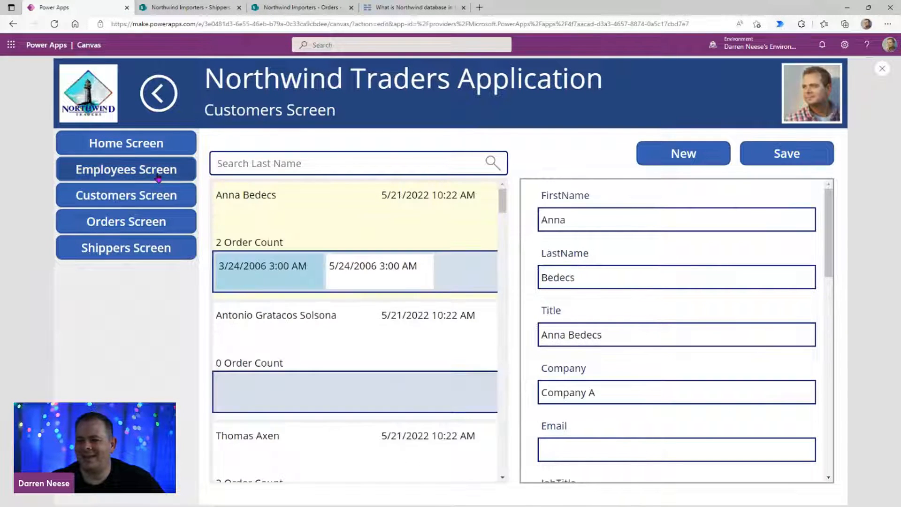
pyautogui.click(124, 147)
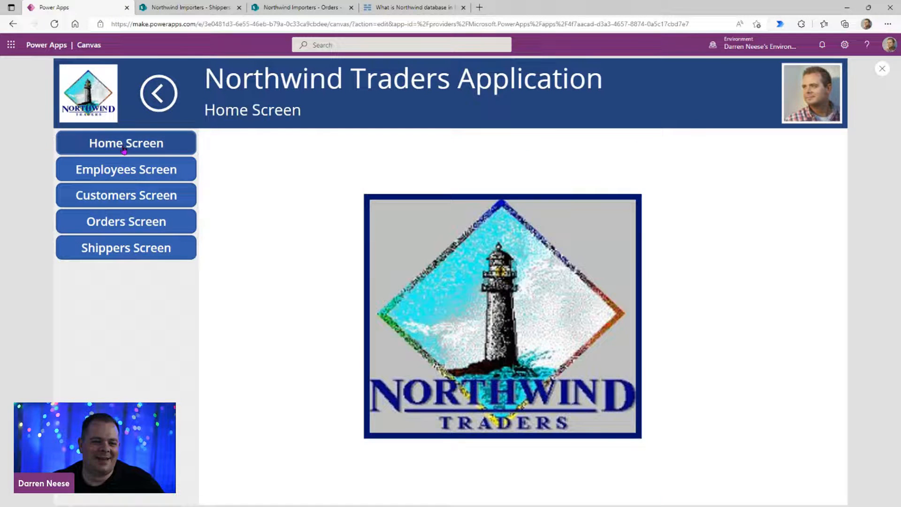
pyautogui.click(882, 70)
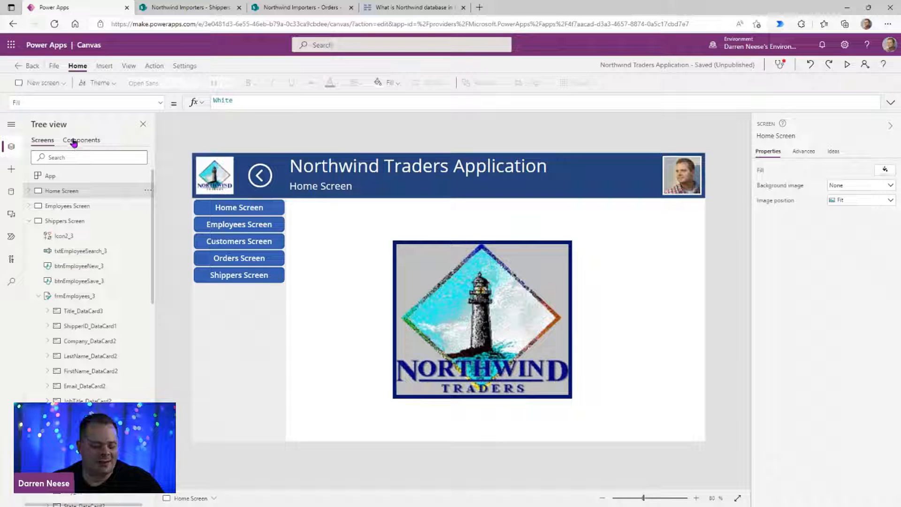
# Step: Examine the gallery inside the compMenu component and the OnSelect formula of its button
pyautogui.click(73, 141)
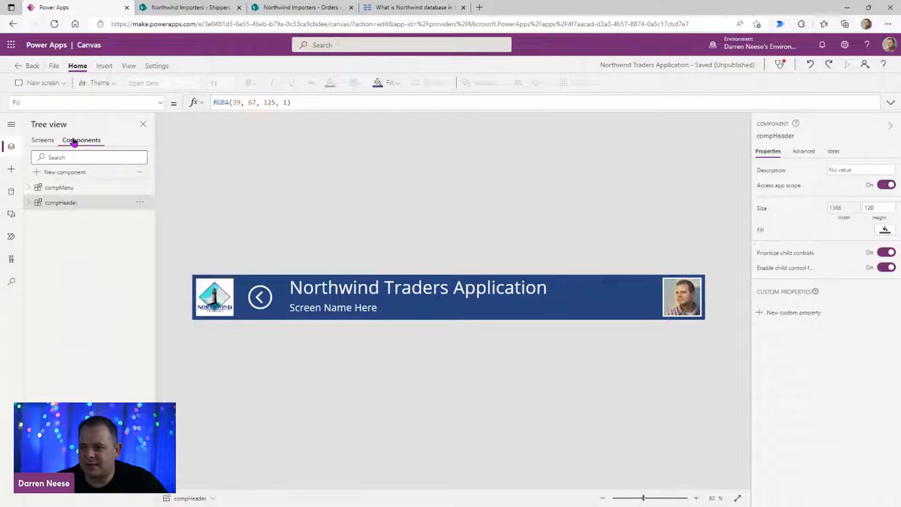
pyautogui.click(82, 191)
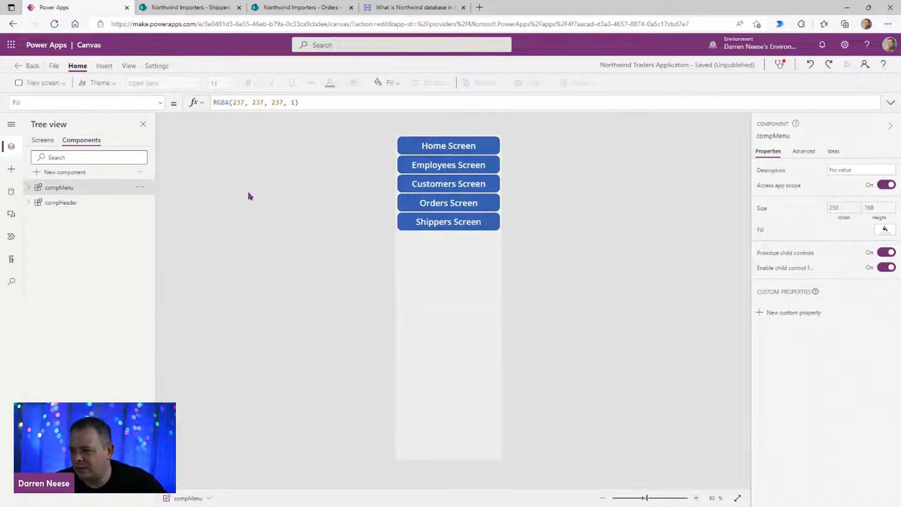
pyautogui.click(25, 190)
pyautogui.click(60, 202)
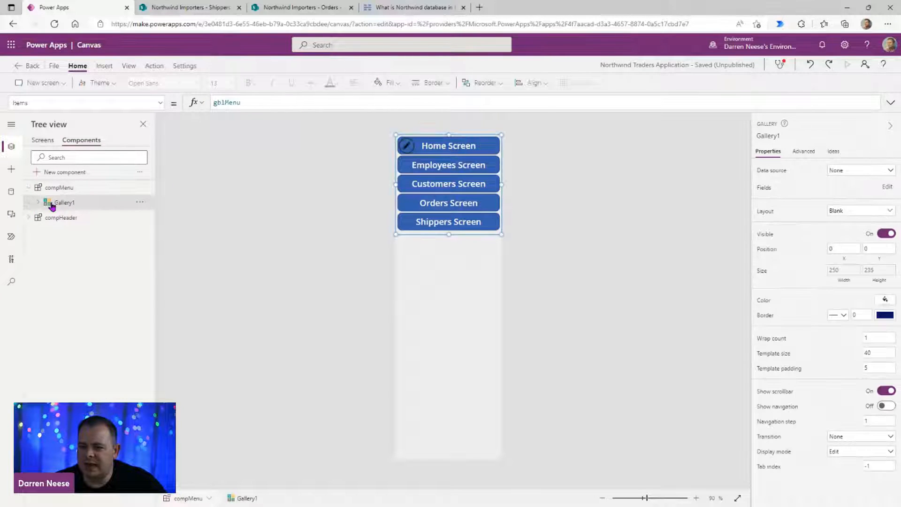
pyautogui.click(36, 205)
pyautogui.click(76, 218)
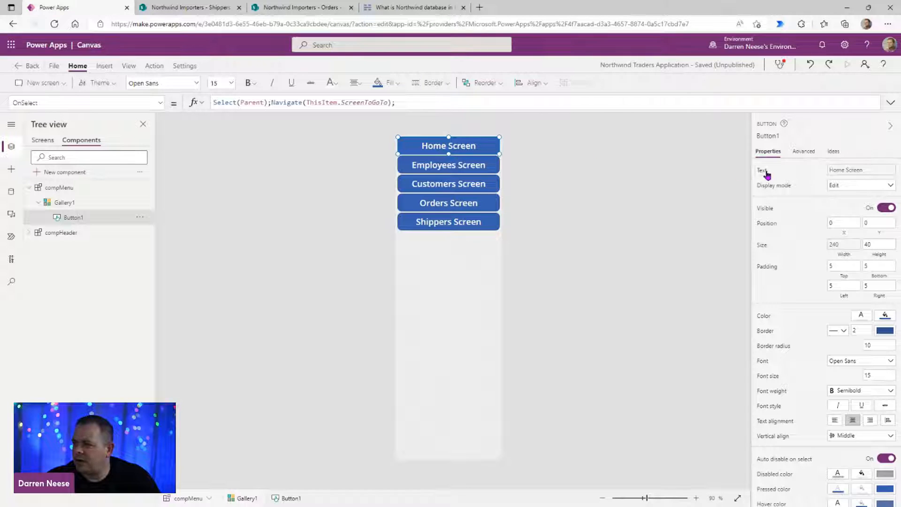
# Step: Set the menu button's Text formula to Substitute(ThisItem.ScreenToGoTo.Name, " Screen", "")
pyautogui.click(861, 171)
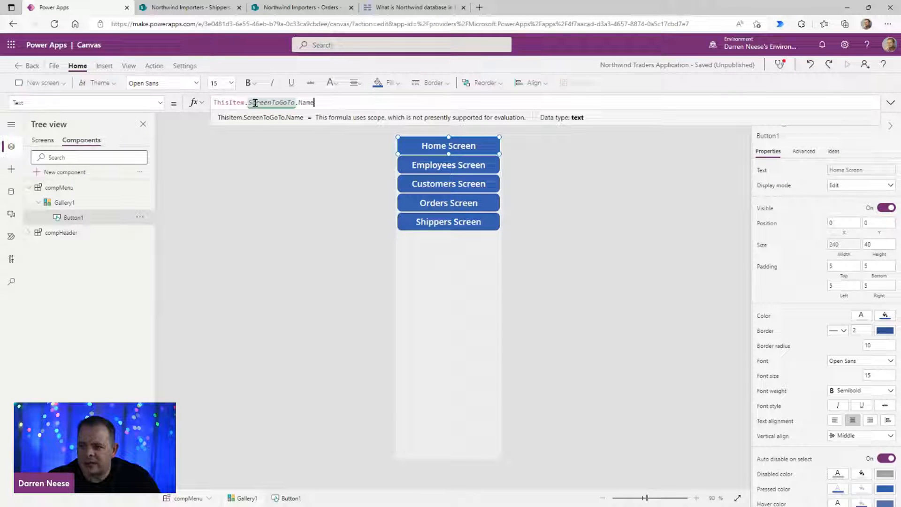
pyautogui.click(393, 103)
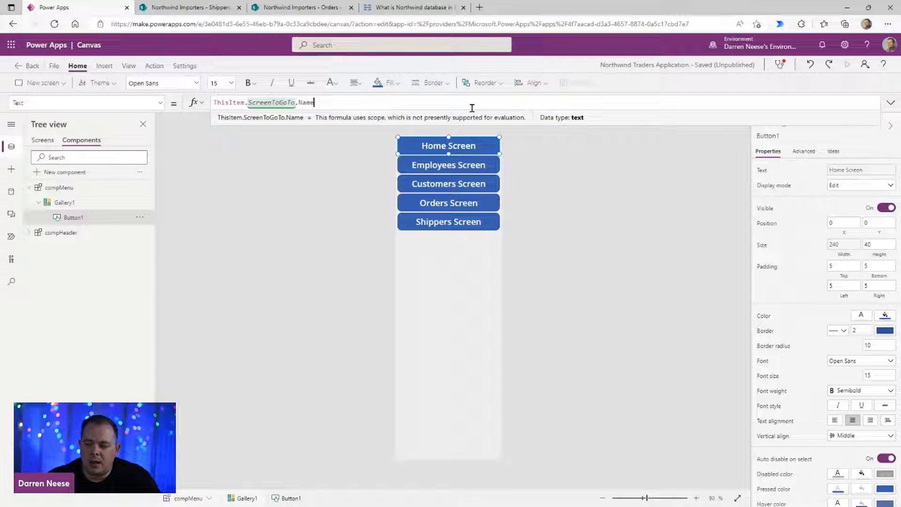
pyautogui.press('Home')
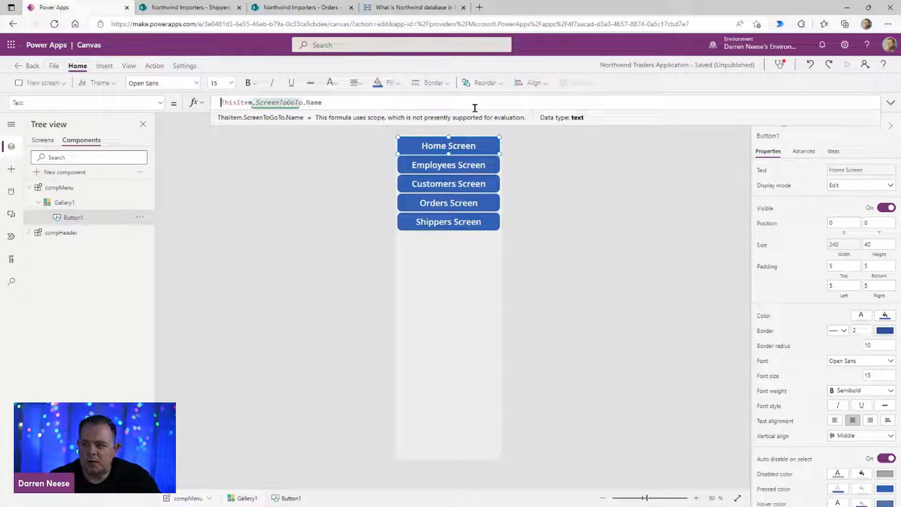
pyautogui.press('Left')
pyautogui.press('Left')
pyautogui.write('Substitute(')
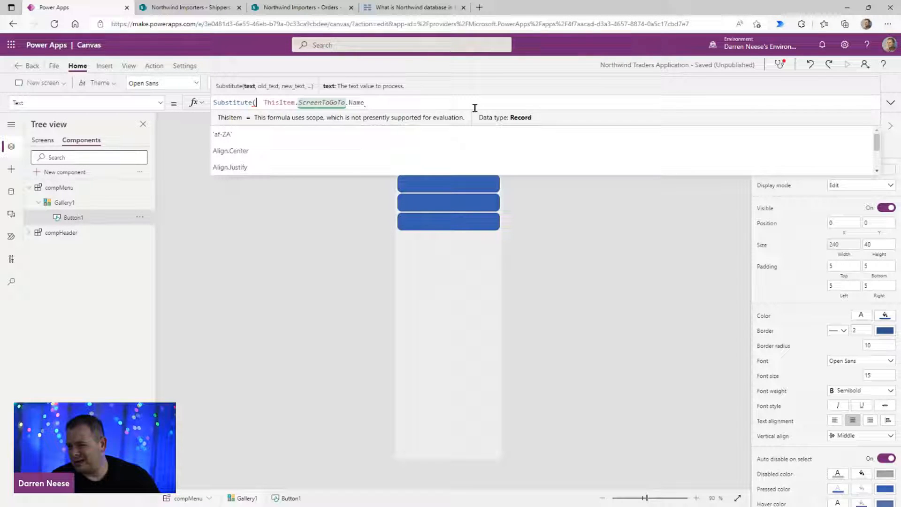
pyautogui.press('Delete')
pyautogui.press('Delete')
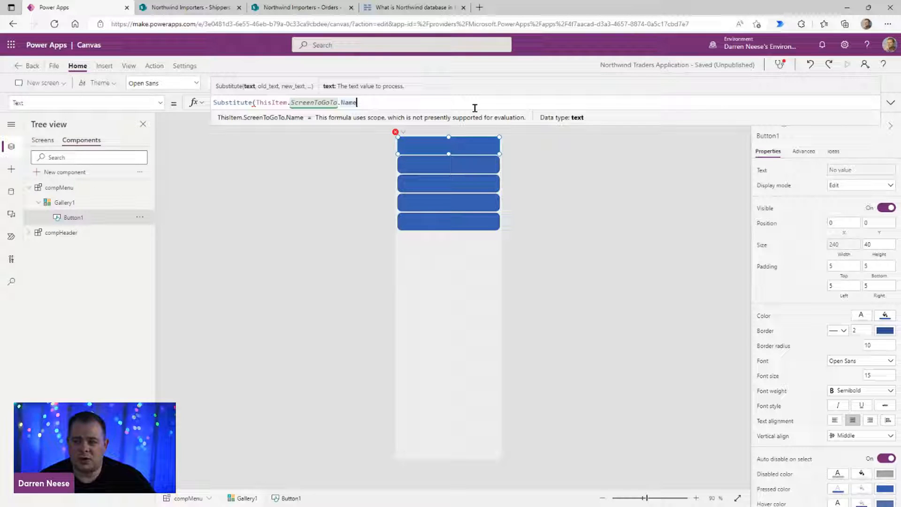
pyautogui.write(', " ')
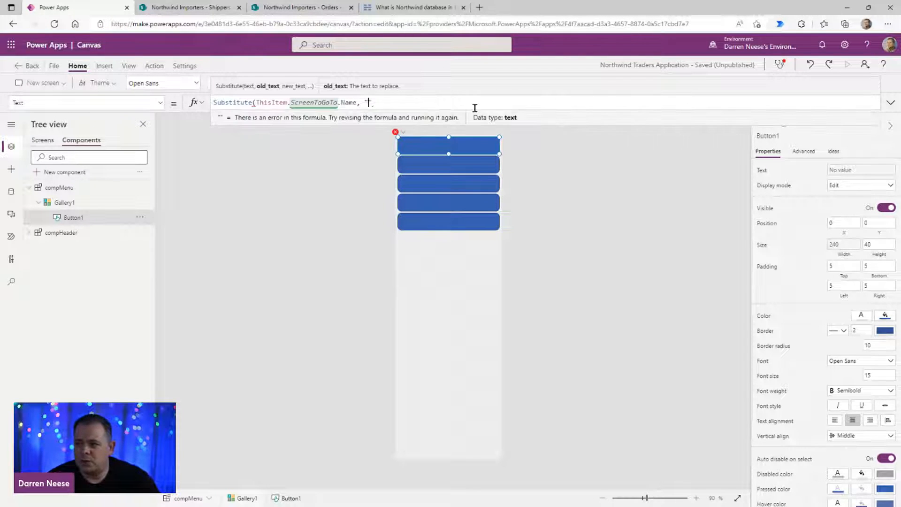
pyautogui.write('Screen"')
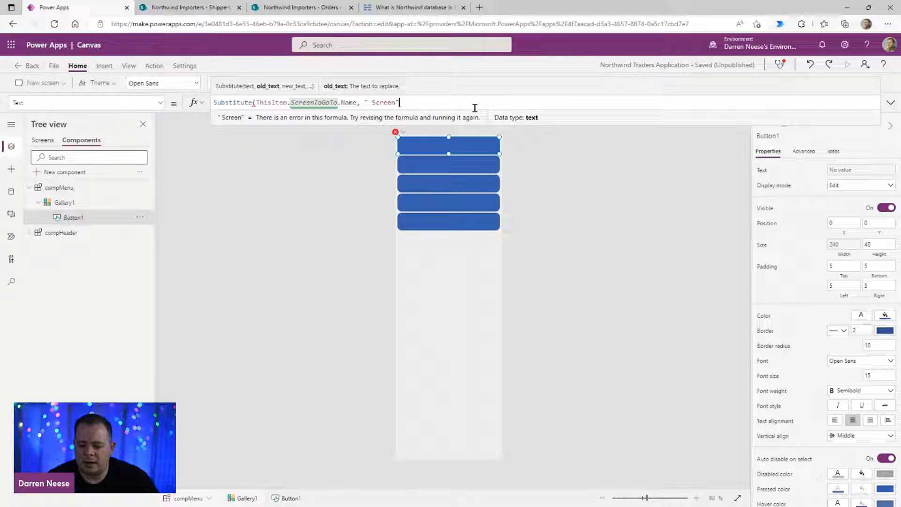
pyautogui.write(', "")')
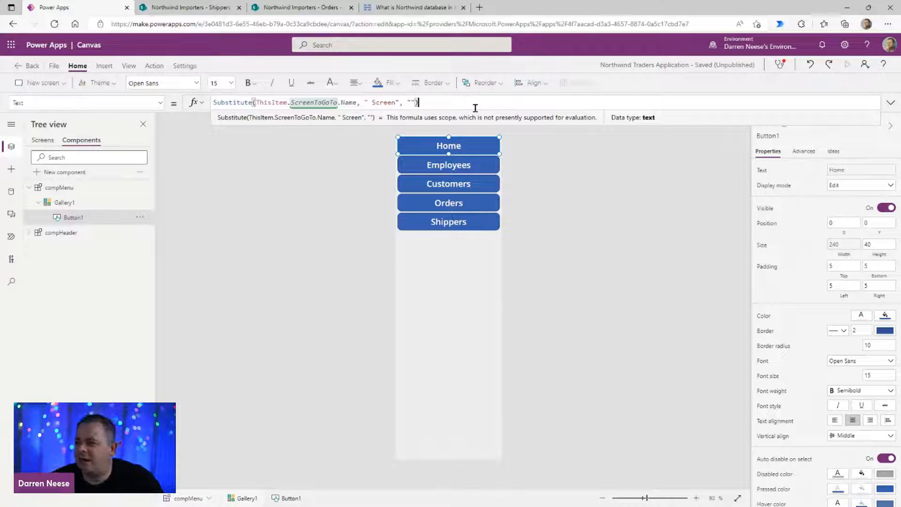
pyautogui.click(642, 199)
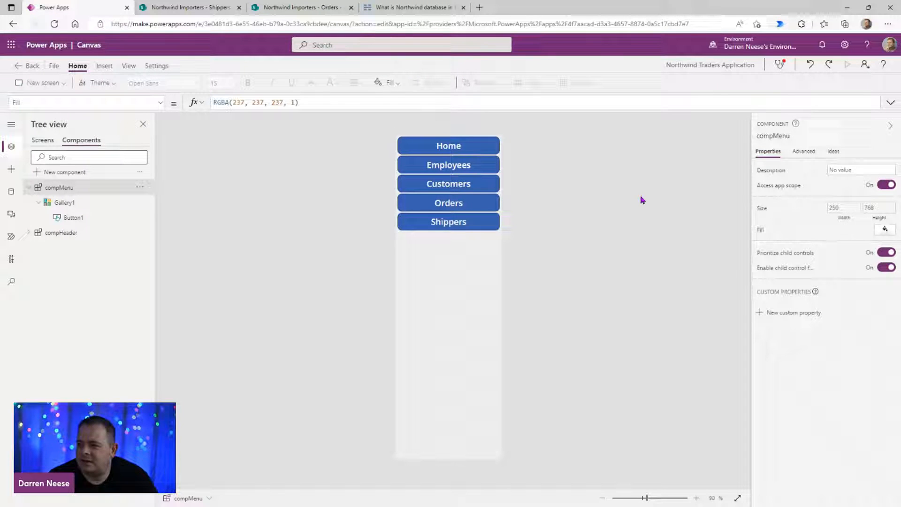
# Step: Go back from the components to the app's screens and preview the Home Screen to check the menu labels
pyautogui.click(43, 140)
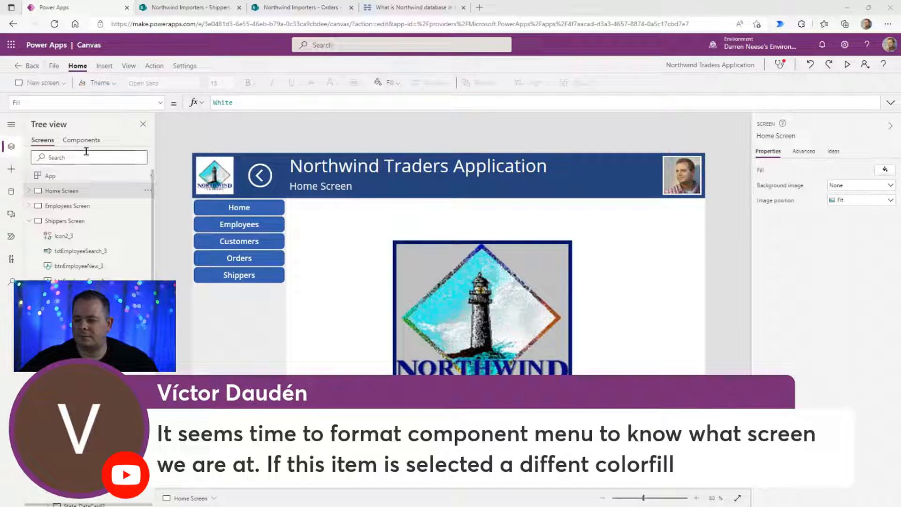
pyautogui.press('F5')
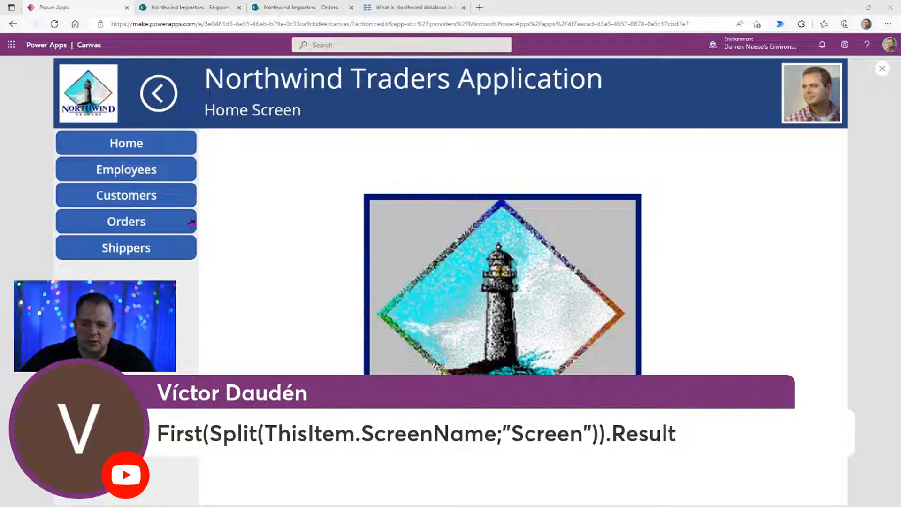
# Step: Close the preview and open the Text formula of the compMenu component's button in the expanded formula editor
pyautogui.click(881, 69)
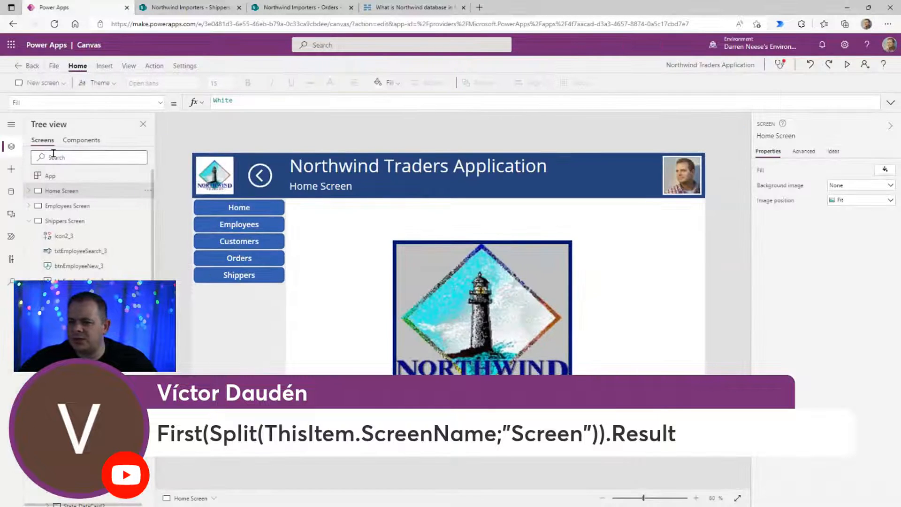
pyautogui.click(82, 140)
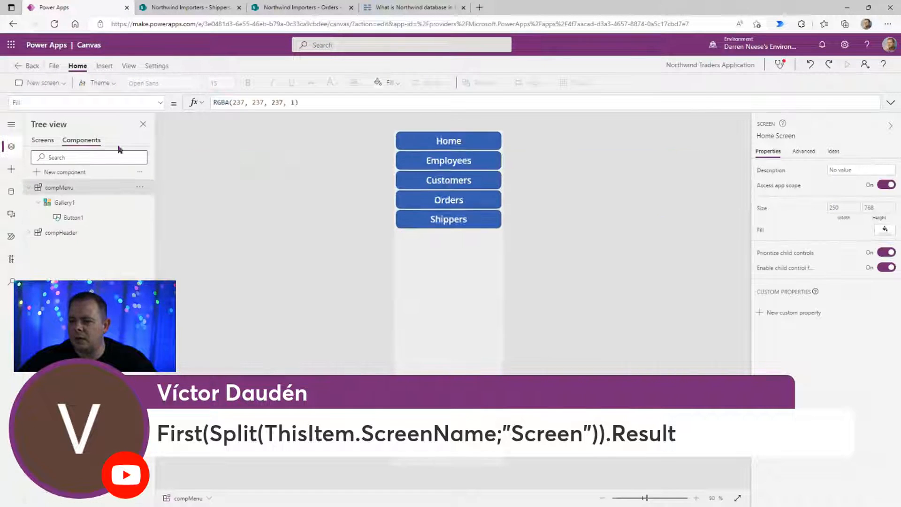
pyautogui.click(89, 218)
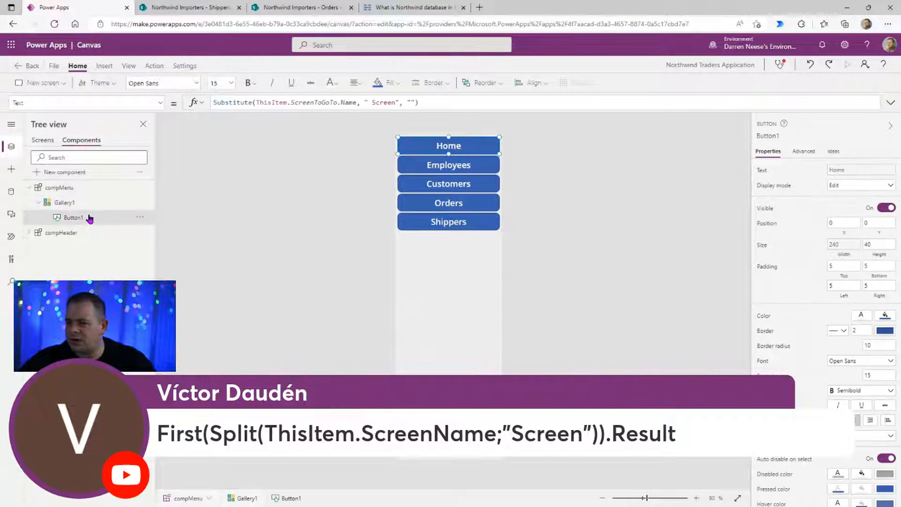
pyautogui.click(862, 171)
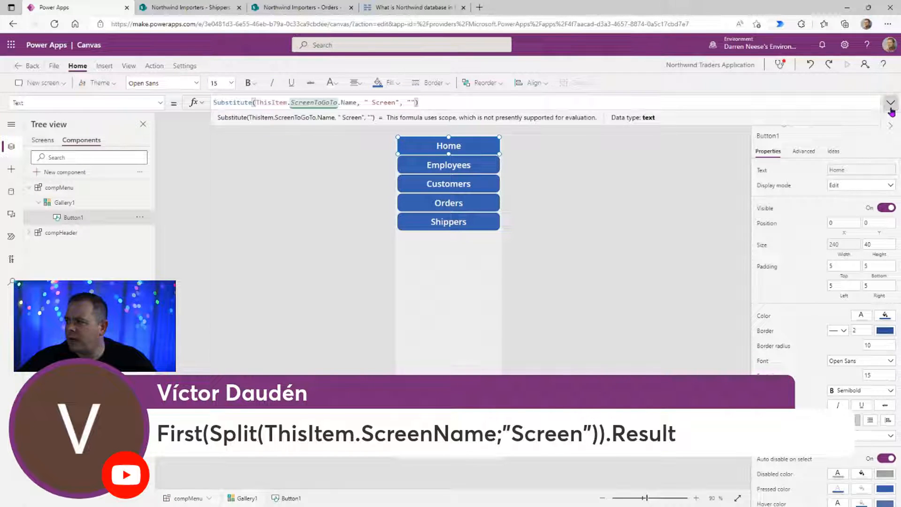
pyautogui.click(889, 102)
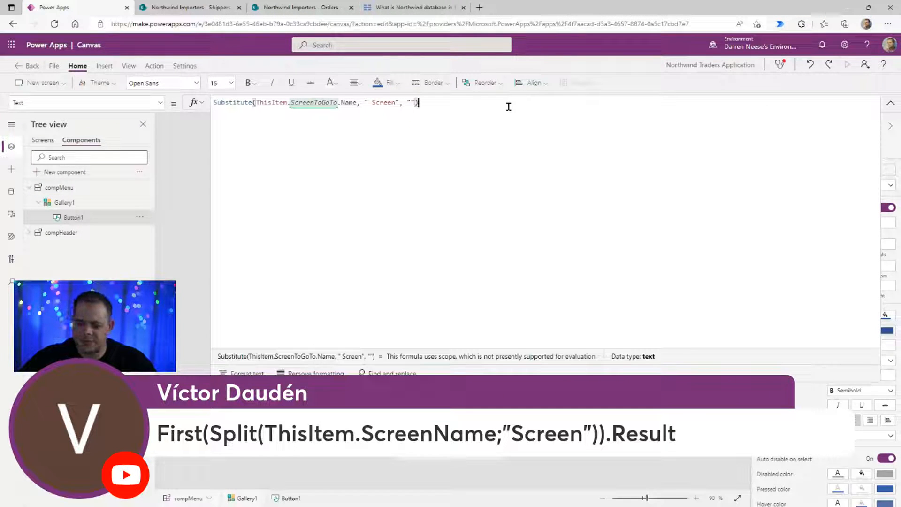
# Step: Start a Split() formula on a new line above the button's Substitute formula and comment out the Substitute line
pyautogui.press('Home')
pyautogui.hotkey('shift', 'Return')
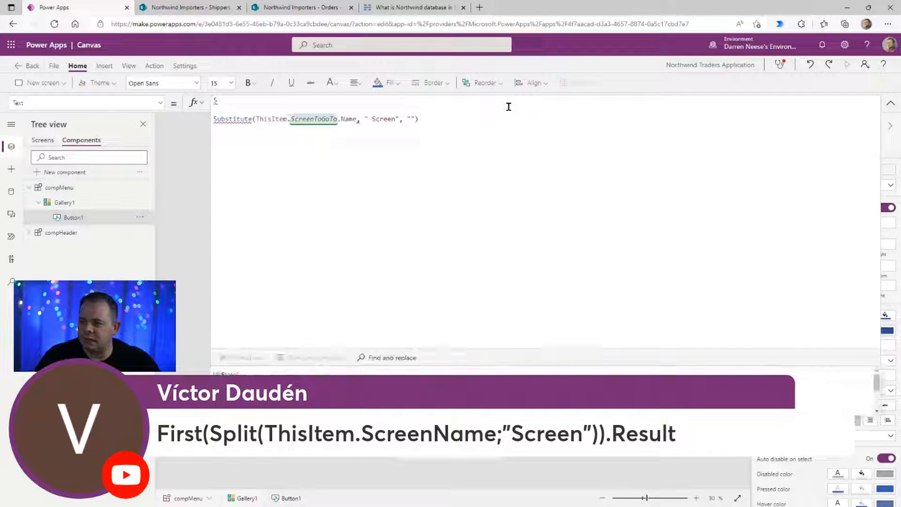
pyautogui.write('Split')
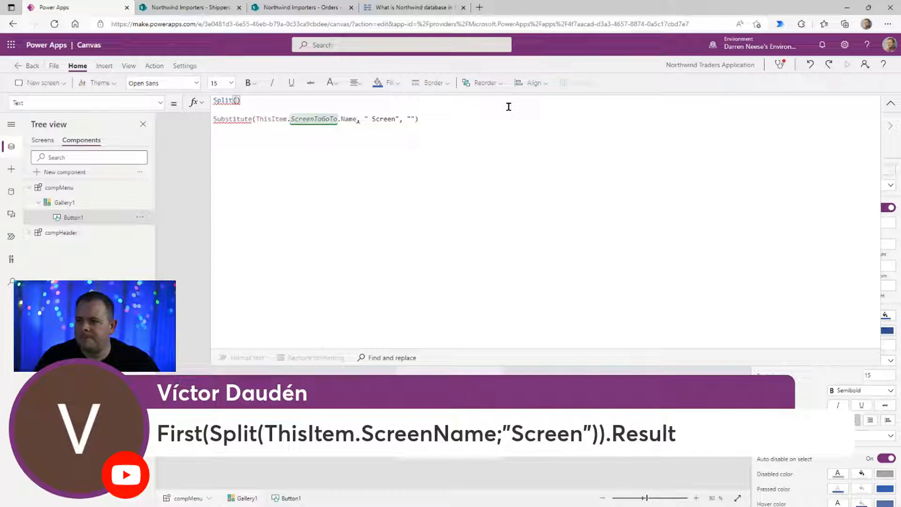
pyautogui.write('(')
pyautogui.press('Down')
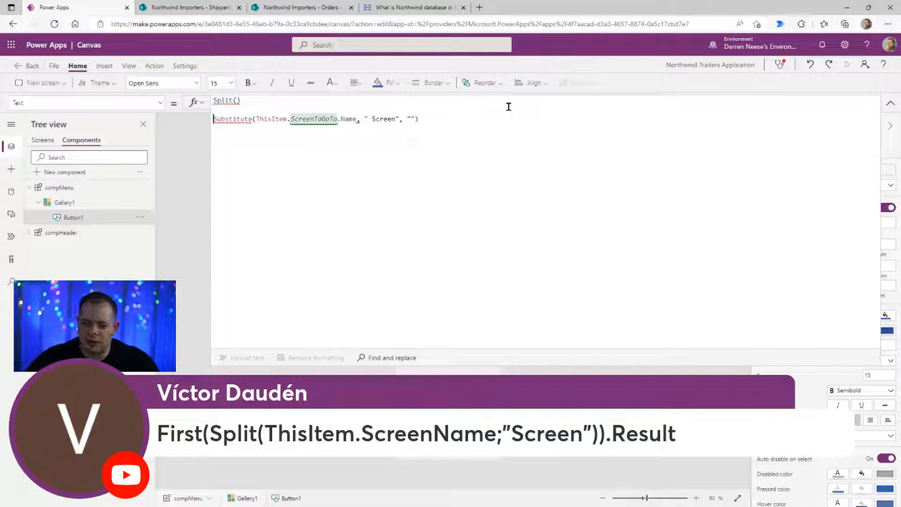
pyautogui.write('//')
# Step: Try Split with ThisItem.ScreenToGoTo.Name, copied from the commented line, as its text and " Screen" as its separator
pyautogui.hotkey('ctrl', 'Right')
pyautogui.press('Right')
pyautogui.hotkey('ctrl', 'shift', 'Right')
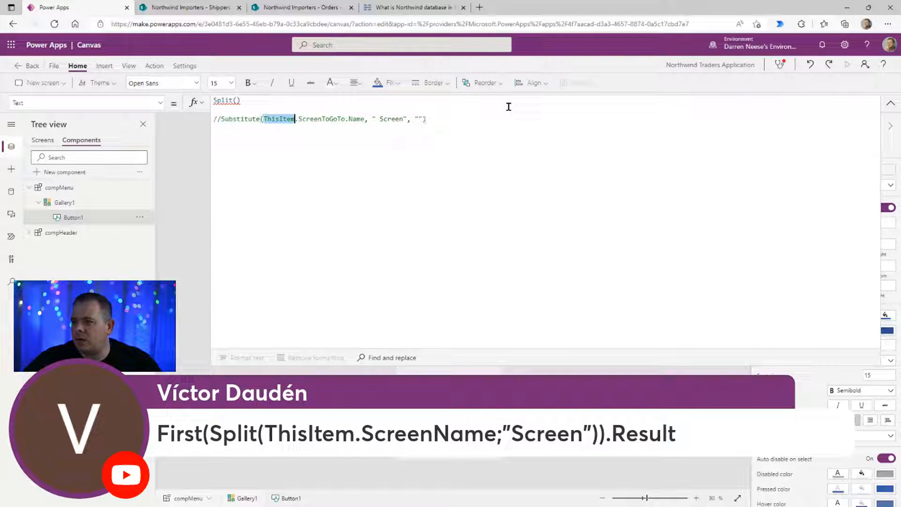
pyautogui.hotkey('ctrl', 'shift', 'Right')
pyautogui.hotkey('ctrl', 'shift', 'Right')
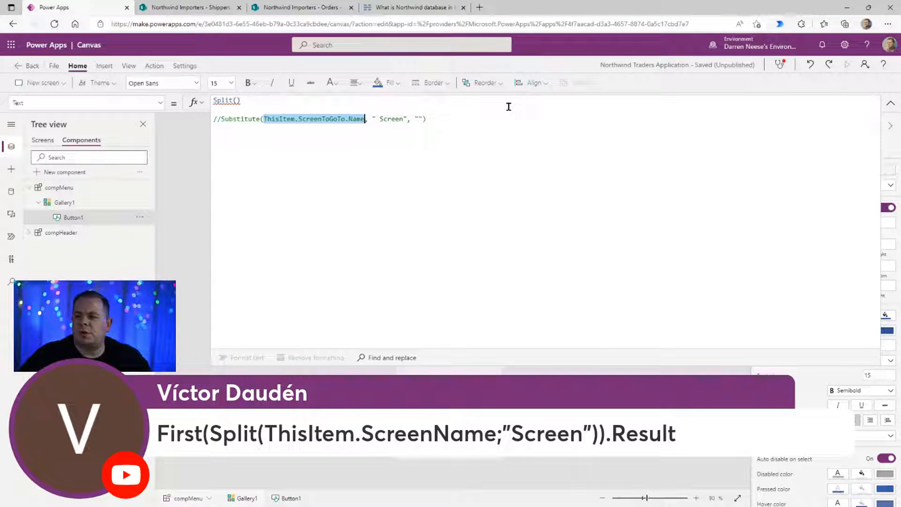
pyautogui.press('Up')
pyautogui.press('Up')
pyautogui.press('Left')
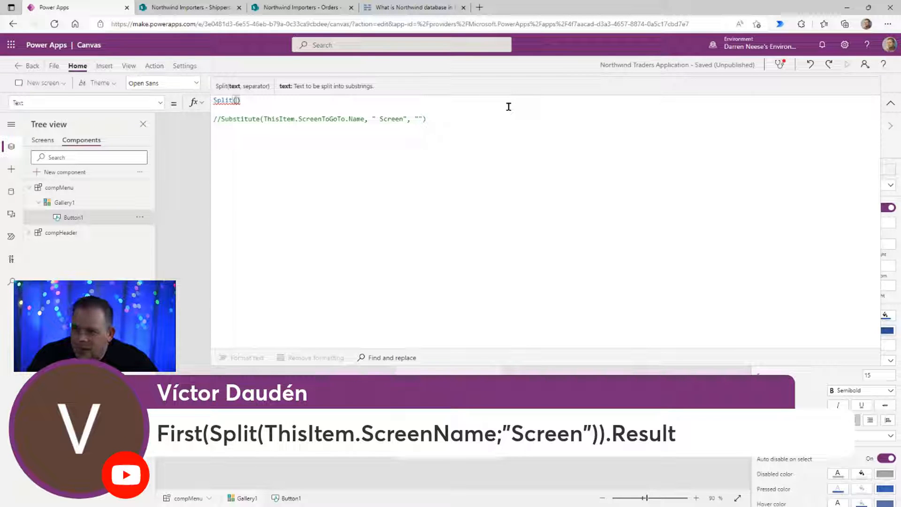
pyautogui.press('Down')
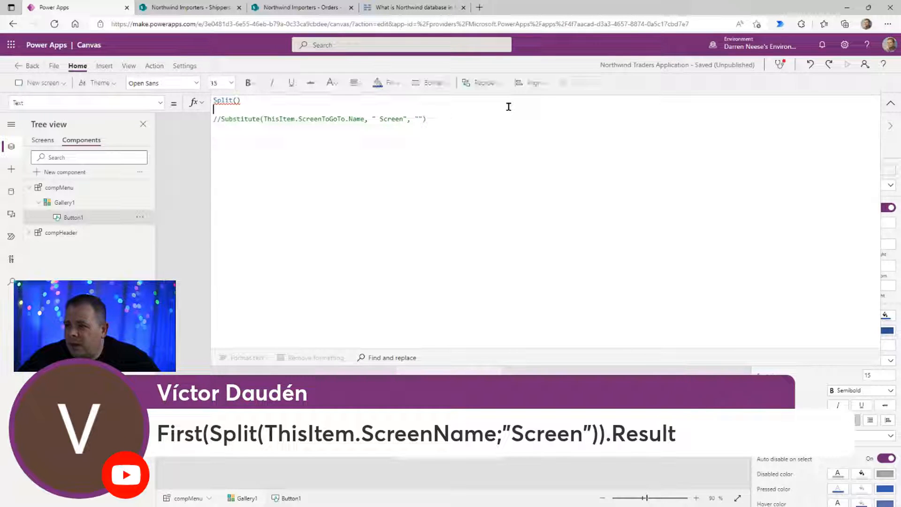
pyautogui.hotkey('ctrl', 'Right')
pyautogui.hotkey('ctrl', 'Right')
pyautogui.hotkey('ctrl', 'shift', 'Right')
pyautogui.hotkey('ctrl', 'shift', 'Right')
pyautogui.hotkey('ctrl', 'c')
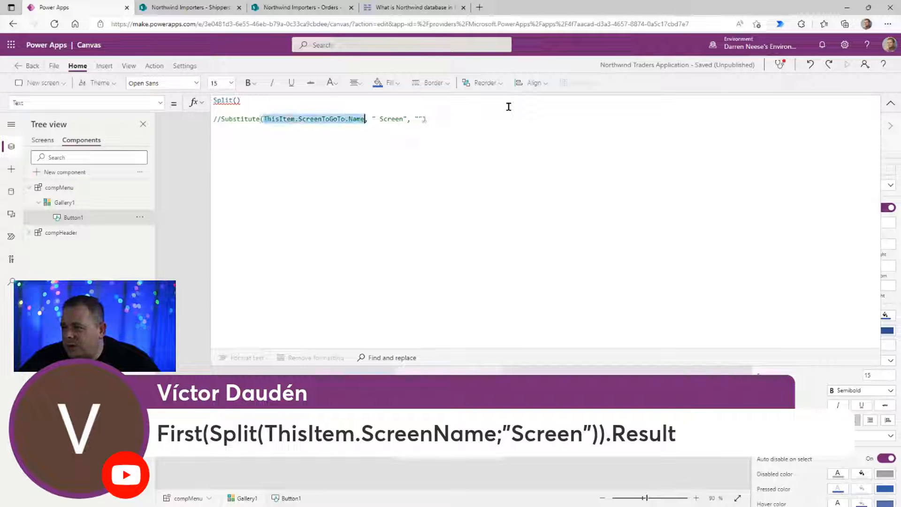
pyautogui.click(508, 106)
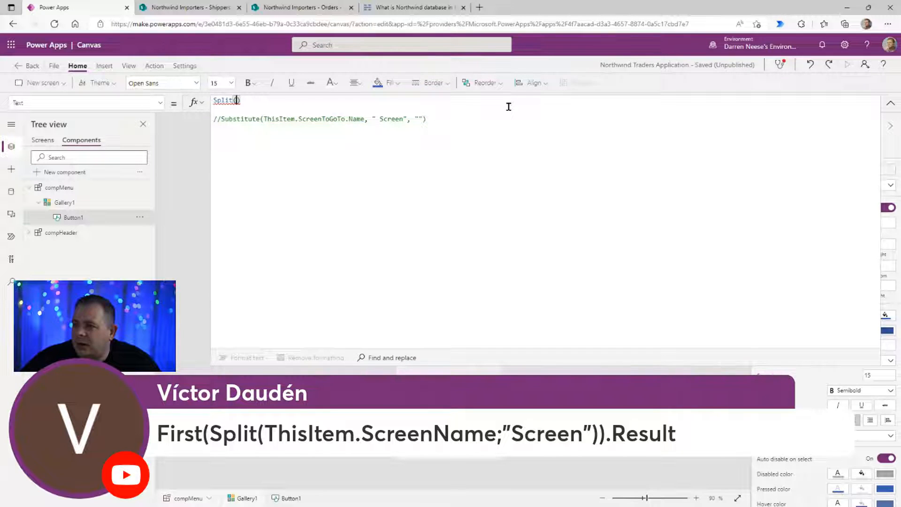
pyautogui.hotkey('ctrl', 'v')
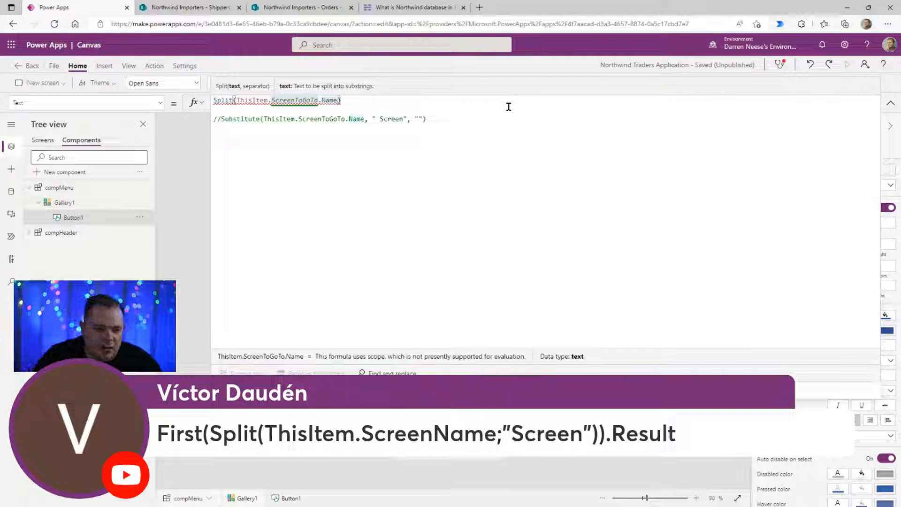
pyautogui.write(', "')
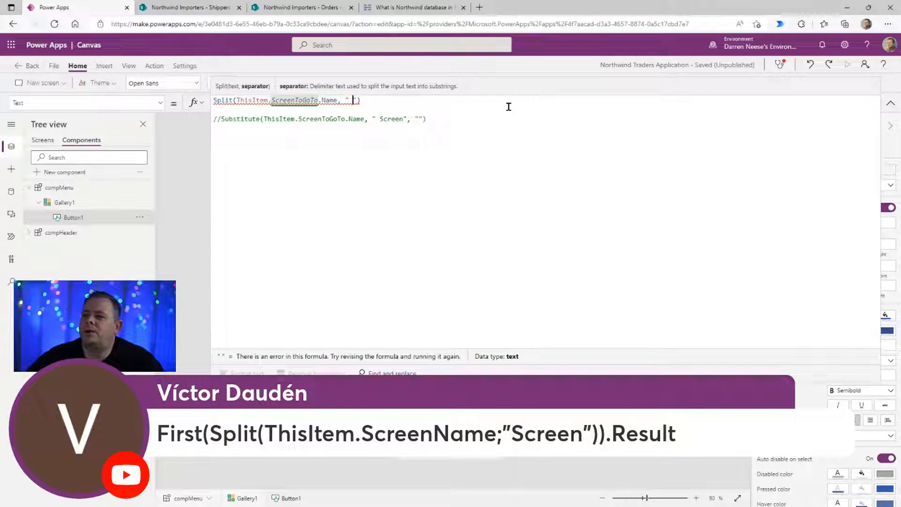
pyautogui.write('creen')
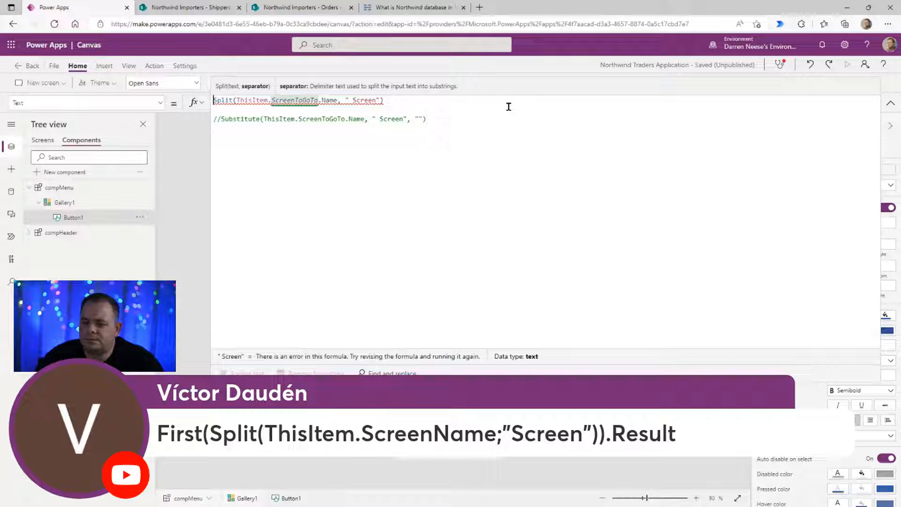
# Step: Delete the Split line, uncomment the Substitute formula and collapse the formula editor
pyautogui.hotkey('shift', 'Down')
pyautogui.hotkey('shift', 'Down')
pyautogui.press('Delete')
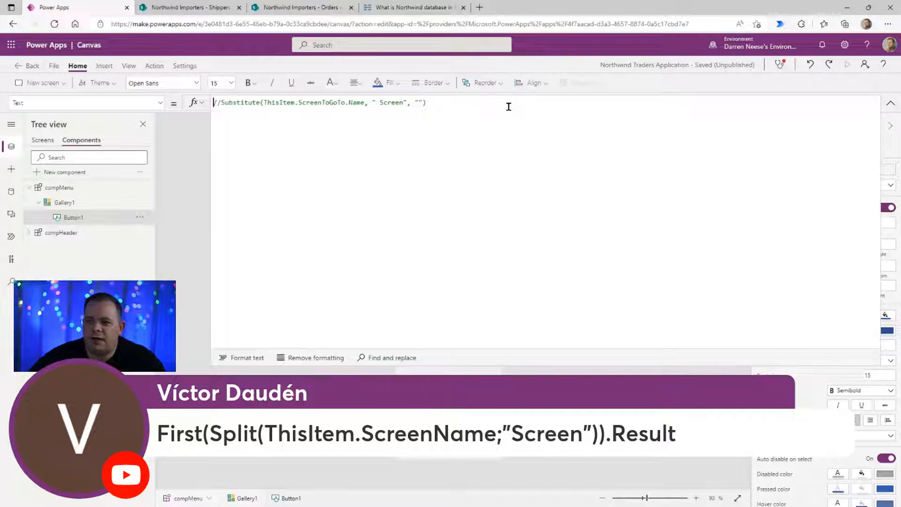
pyautogui.press('Delete')
pyautogui.press('Delete')
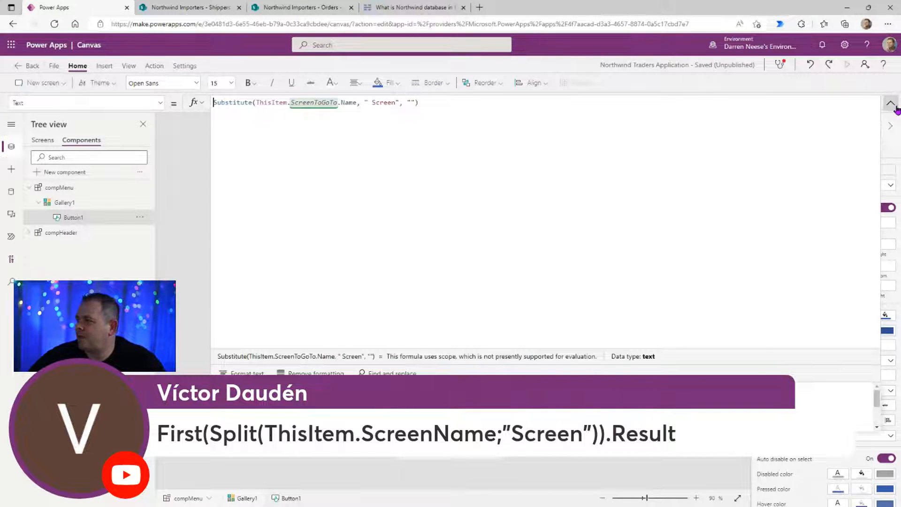
pyautogui.click(890, 102)
pyautogui.click(43, 141)
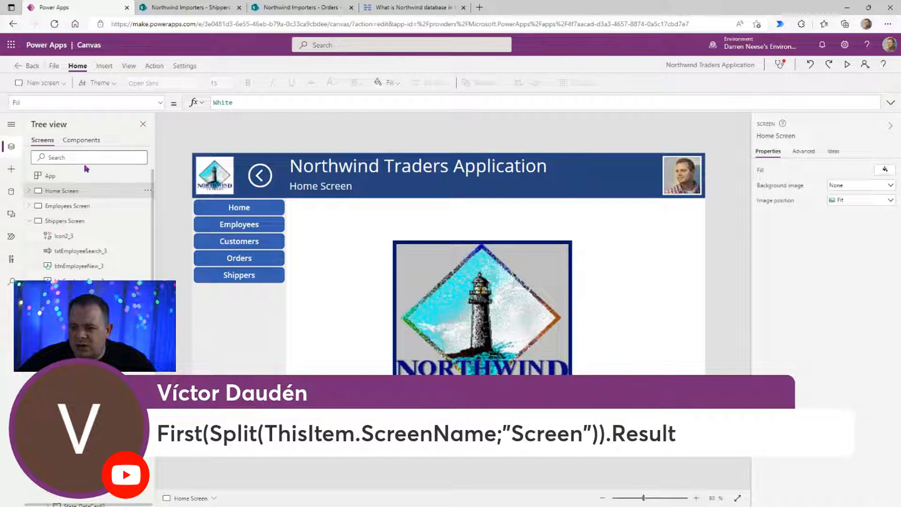
pyautogui.click(94, 143)
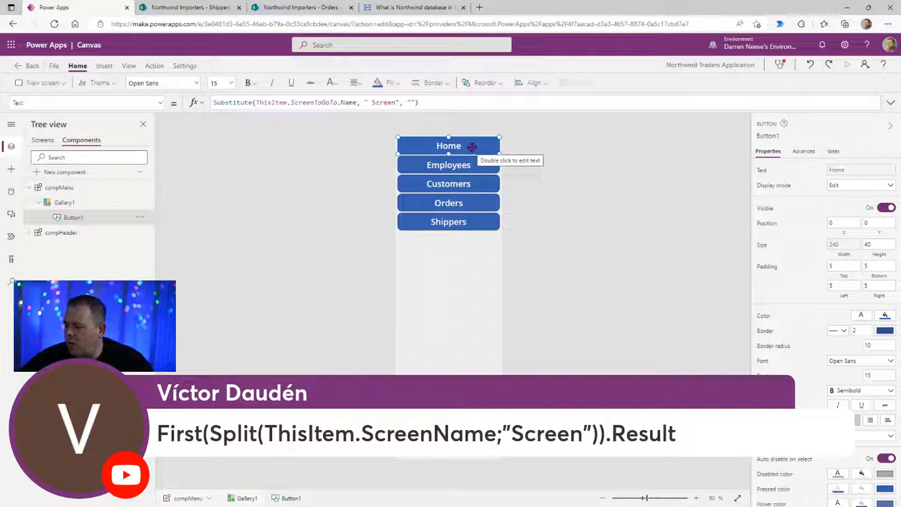
pyautogui.click(36, 142)
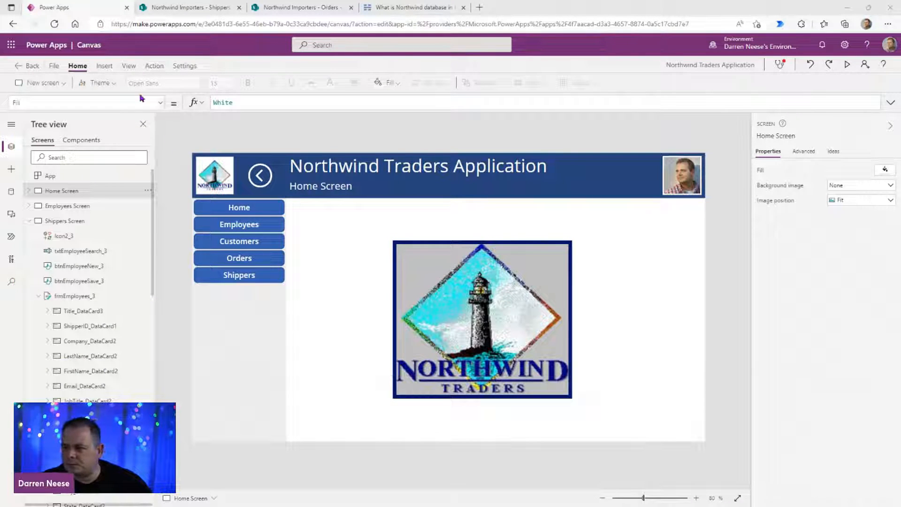
# Step: In the compMenu button's Fill formula, insert the start of an If condition on App.ActiveScreen before the existing RGBA colour
pyautogui.click(81, 140)
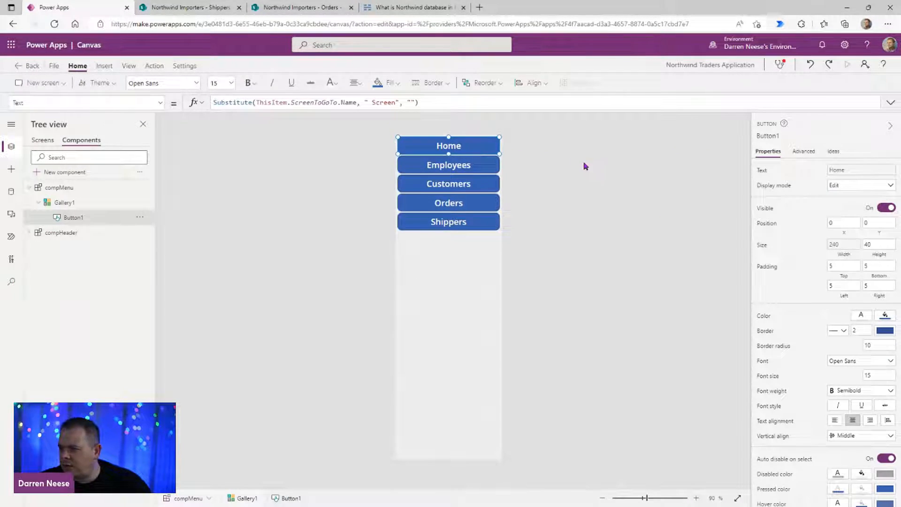
pyautogui.click(770, 319)
pyautogui.click(114, 102)
pyautogui.scroll(-1, 92, 295)
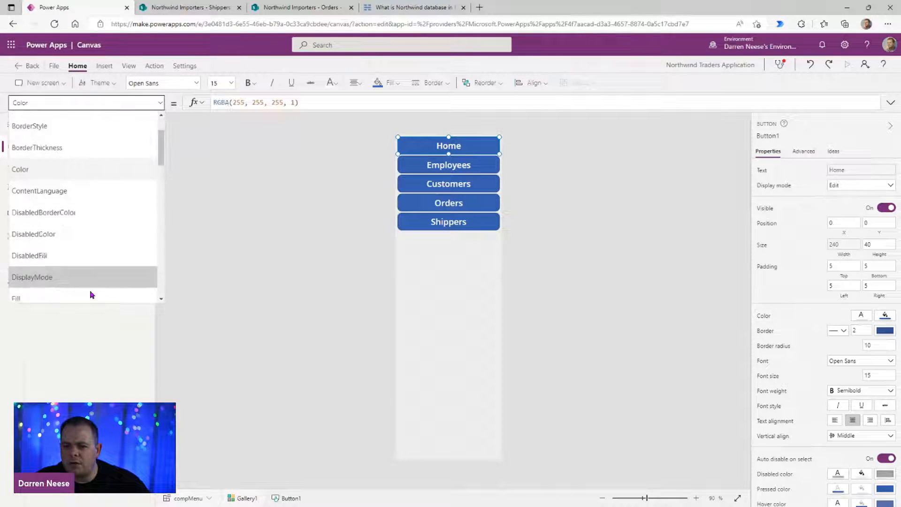
pyautogui.scroll(-2, 89, 294)
pyautogui.click(50, 185)
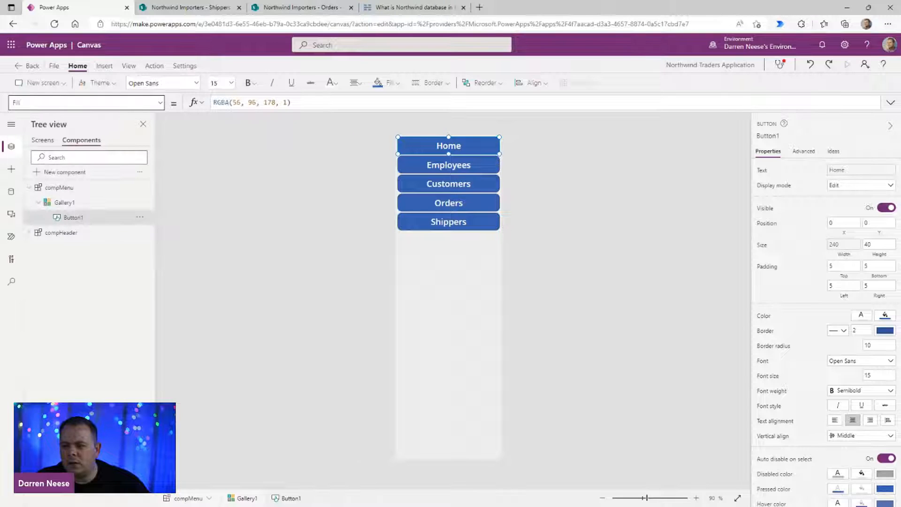
pyautogui.click(355, 102)
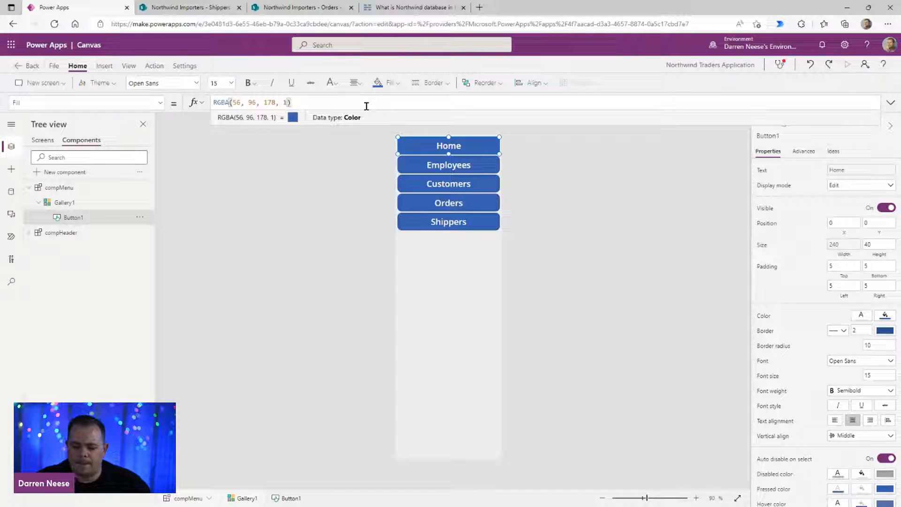
pyautogui.press('Home')
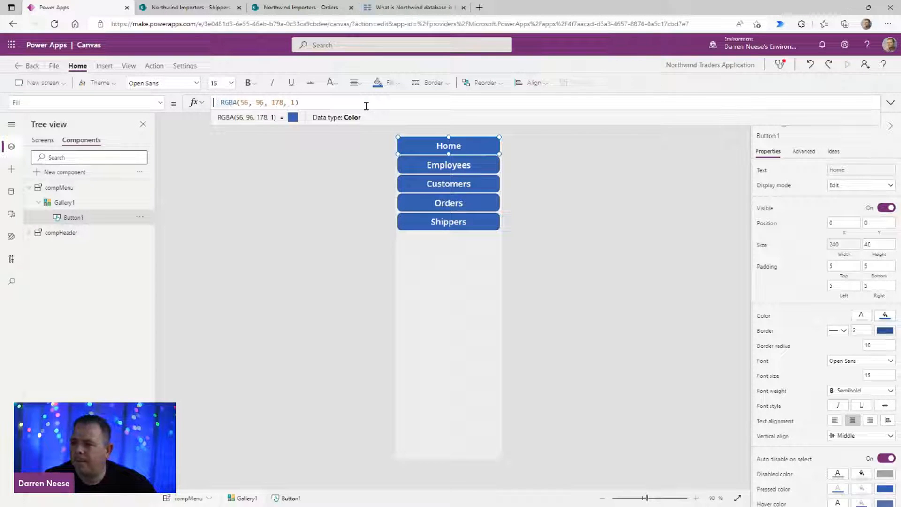
pyautogui.write('If( ')
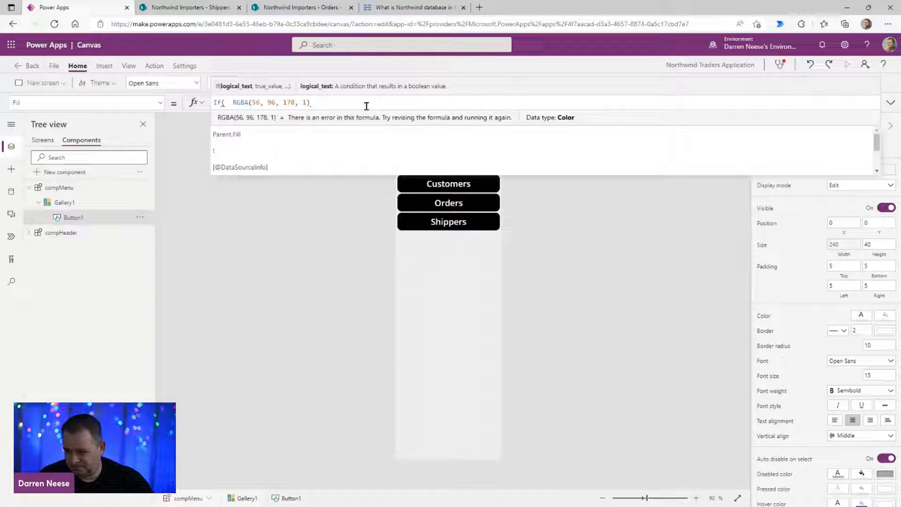
pyautogui.write('App')
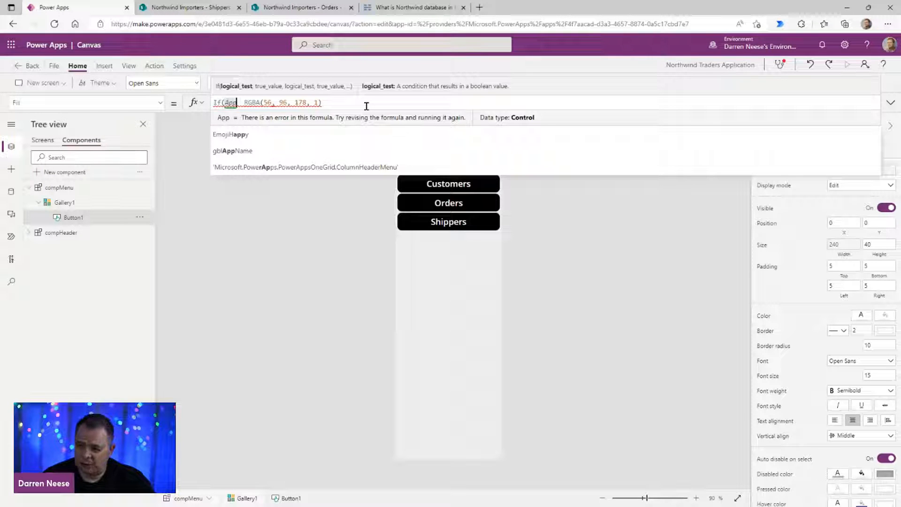
pyautogui.write('.ActiveScreen')
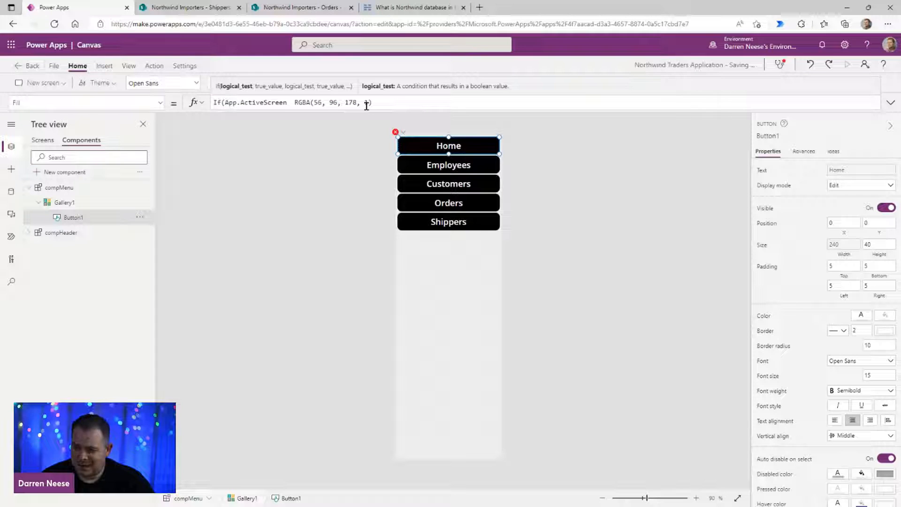
pyautogui.write('.')
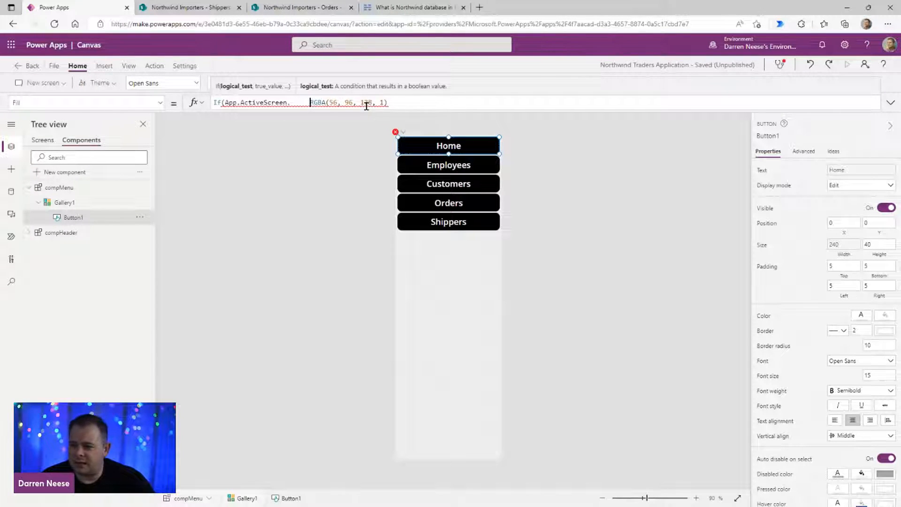
# Step: Comment out the RGBA colour in the Fill formula and complete the If condition as App.ActiveScreen.Name = ThisItem.ScreenToGoTo.Name
pyautogui.write('     //')
pyautogui.press('Left')
pyautogui.press('Left')
pyautogui.press('Left')
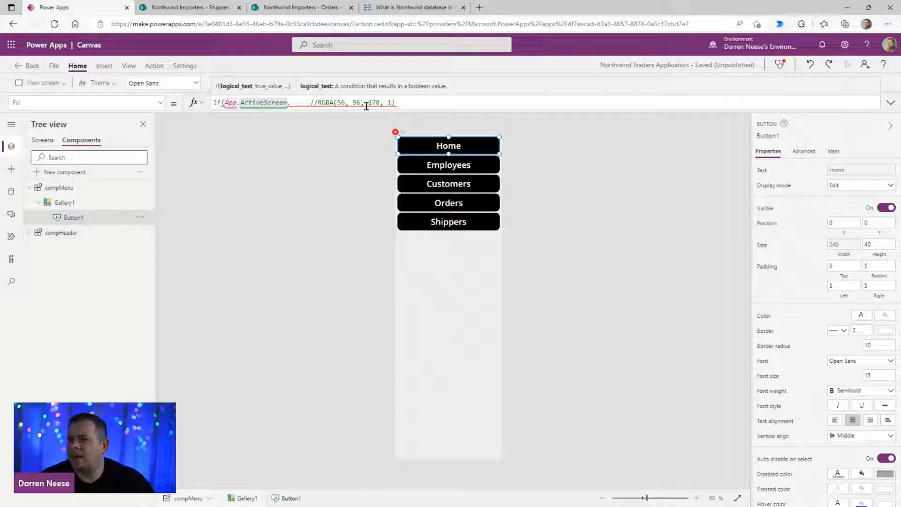
pyautogui.write('Name ')
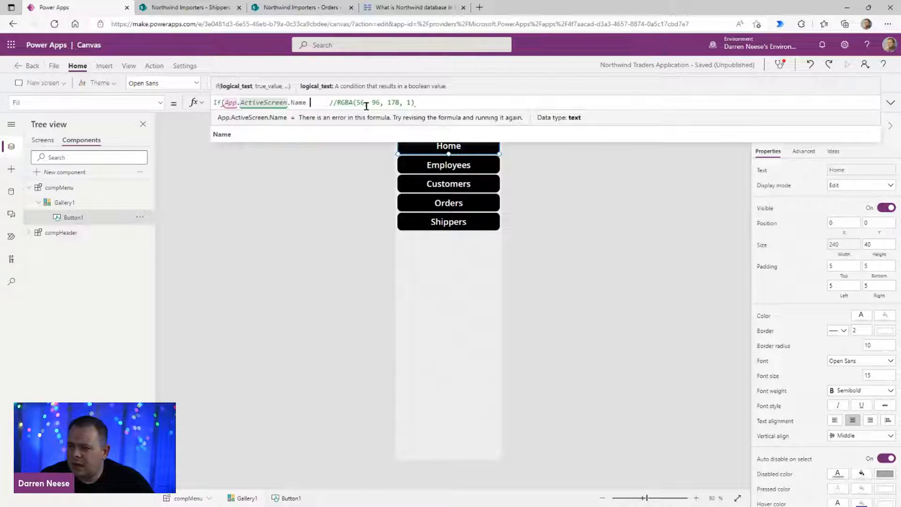
pyautogui.write('= ')
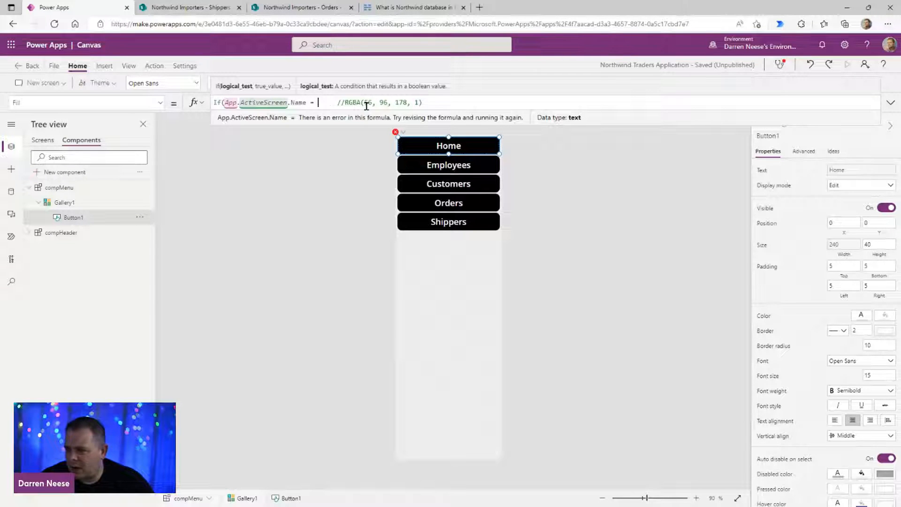
pyautogui.write('ThisItem.Sc')
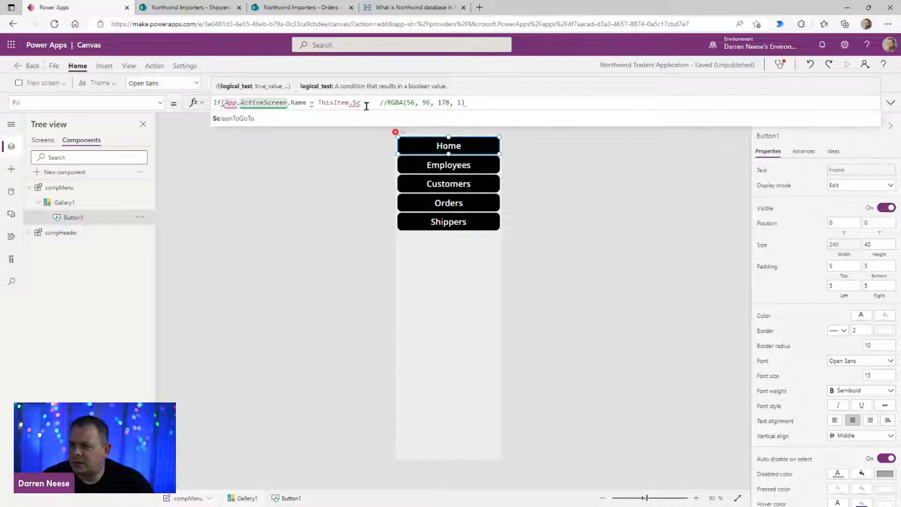
pyautogui.press('Tab')
pyautogui.write('.n')
pyautogui.press('Tab')
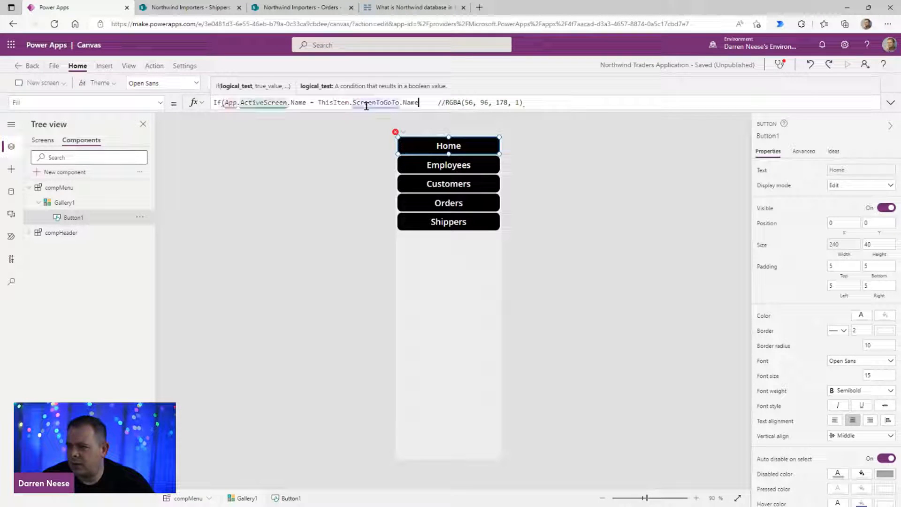
# Step: Finish the Fill formula with White as the true value and the uncommented RGBA(56, 96, 178, 1) as the else value
pyautogui.write(', White')
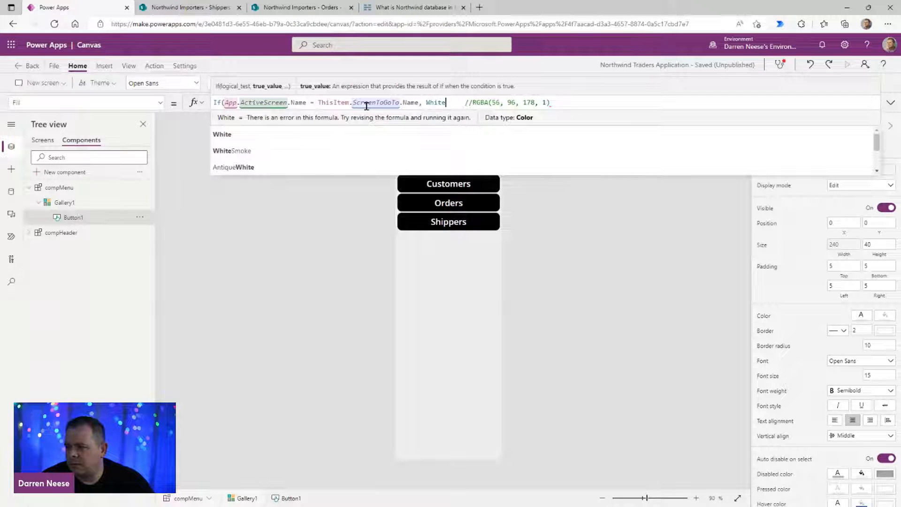
pyautogui.write(',')
pyautogui.press('Delete')
pyautogui.press('Delete')
pyautogui.press('Delete')
pyautogui.press('Delete')
pyautogui.press('Delete')
pyautogui.press('Delete')
pyautogui.press('Delete')
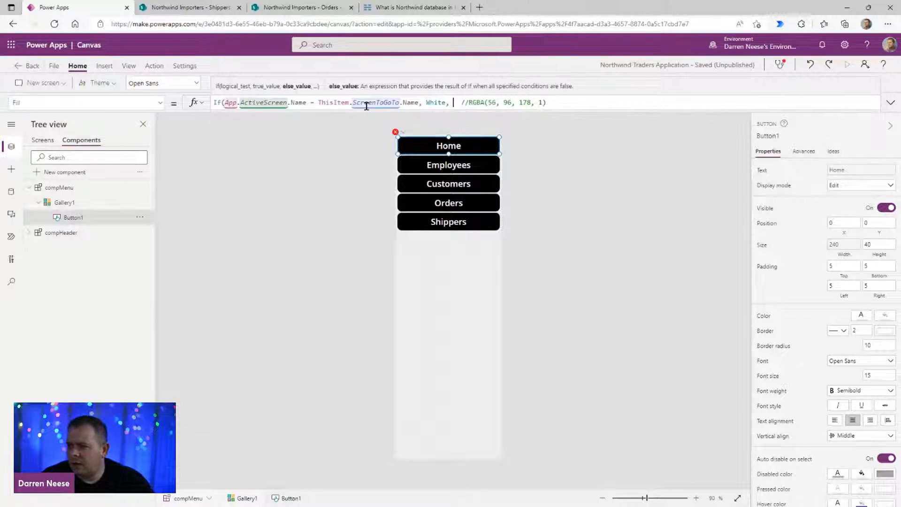
pyautogui.press('End')
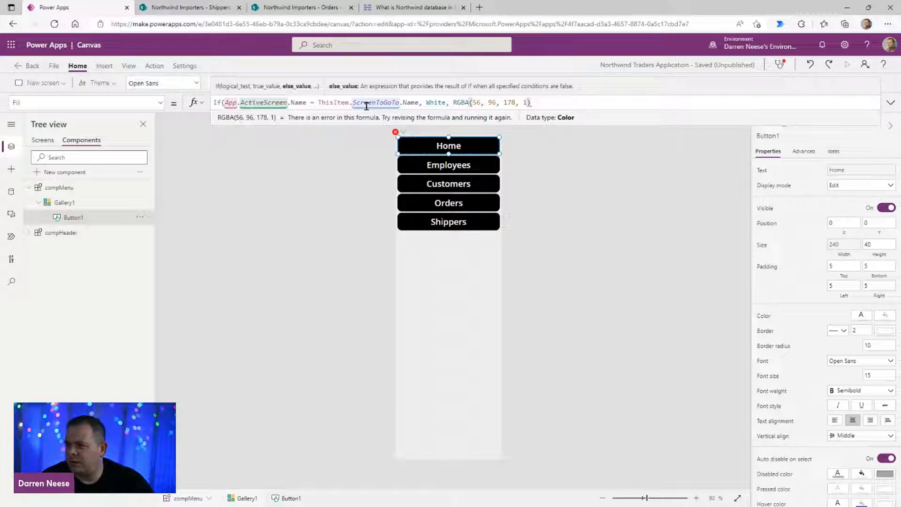
pyautogui.write(')')
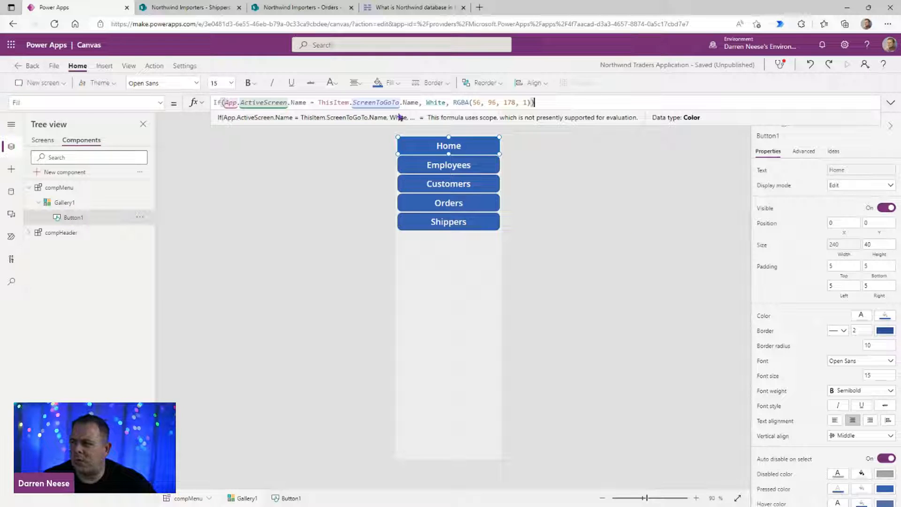
# Step: Preview the app from the Home Screen and visit the Employees, Customers and Orders screens to check the menu buttons' fill
pyautogui.click(36, 141)
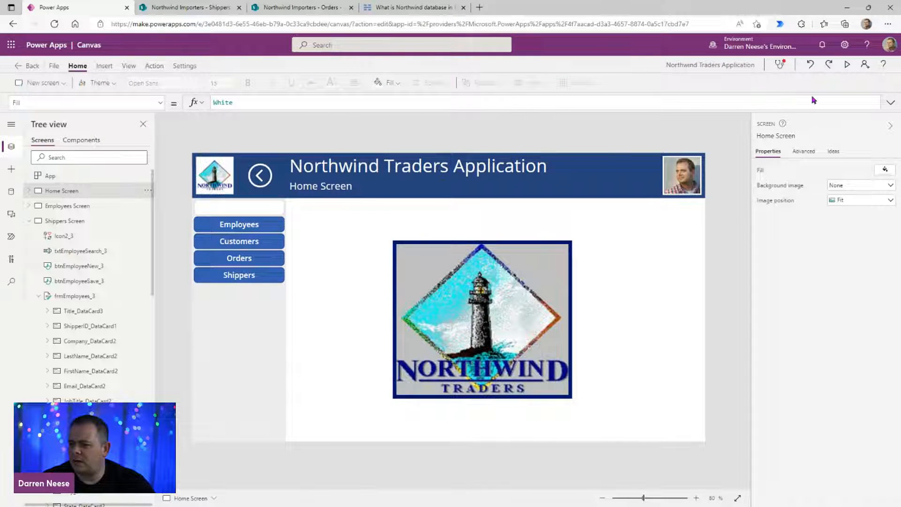
pyautogui.click(847, 64)
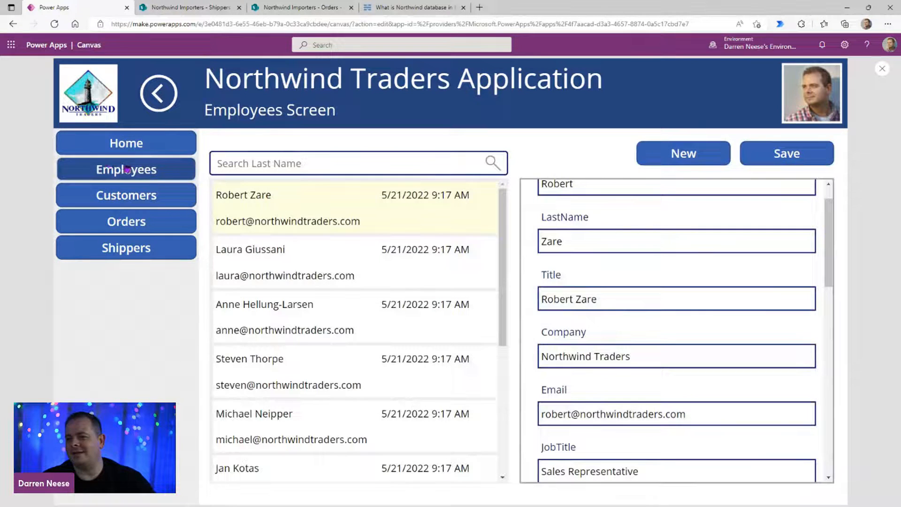
pyautogui.click(175, 197)
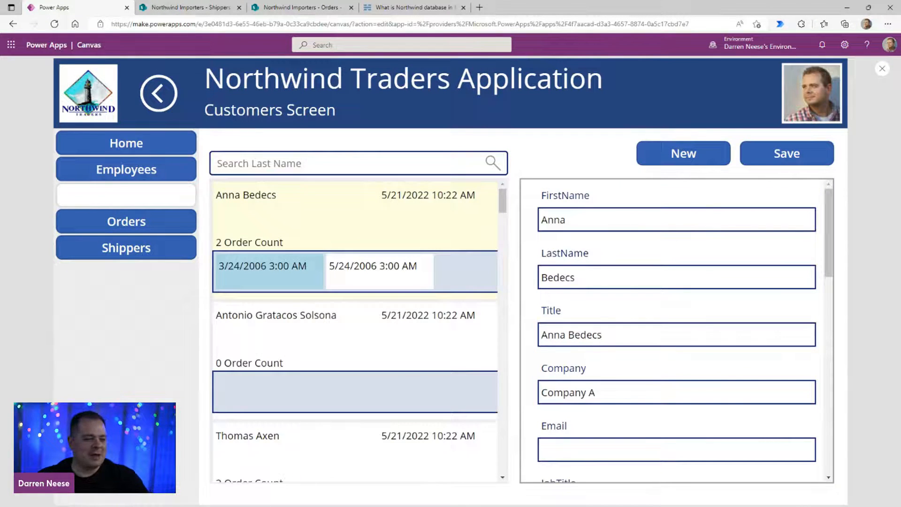
pyautogui.click(160, 226)
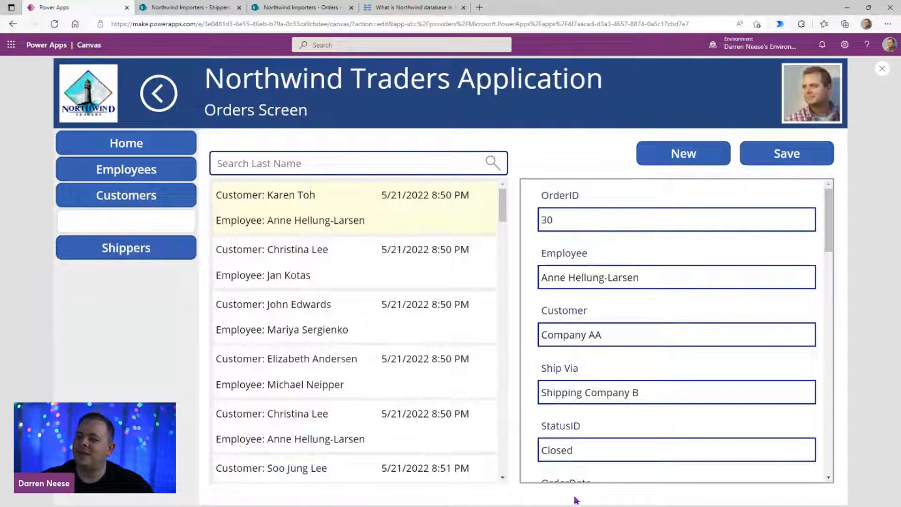
pyautogui.press('Escape')
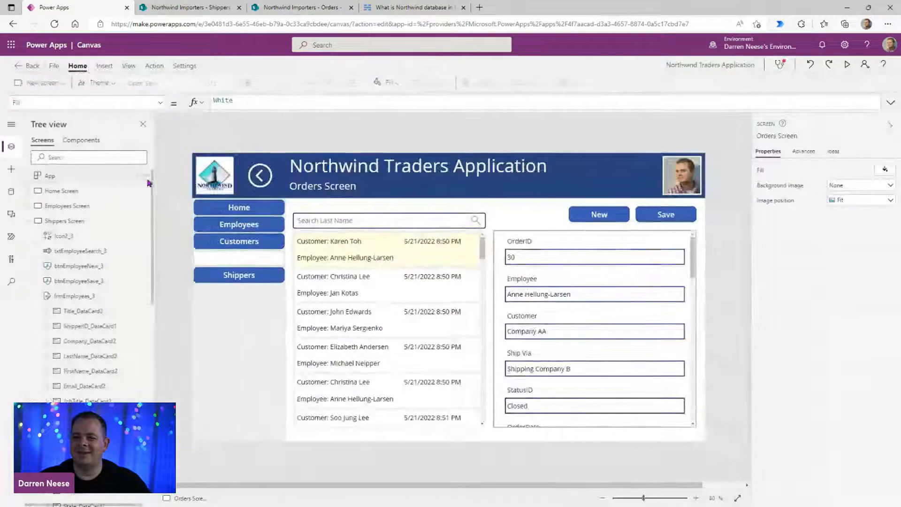
# Step: Copy the compMenu button's whole Fill formula and replace its Color formula with it
pyautogui.click(87, 140)
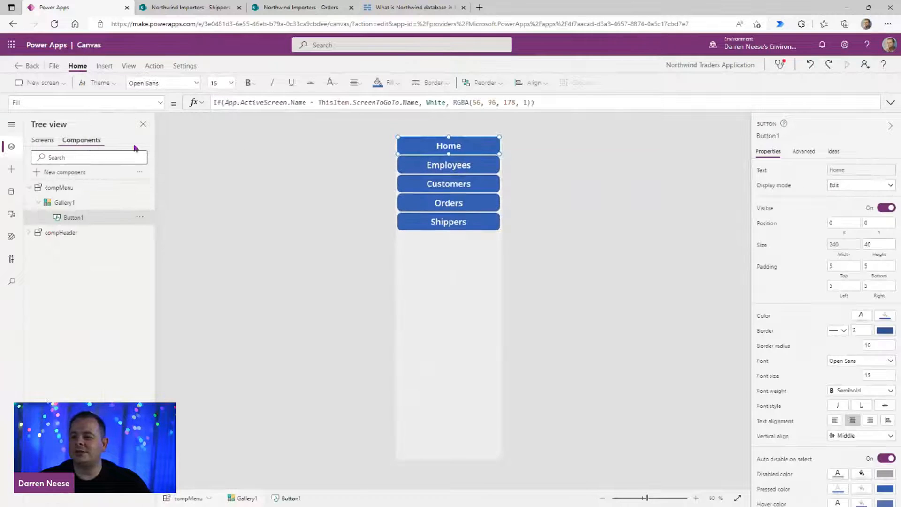
pyautogui.moveTo(577, 101); pyautogui.dragTo(182, 105)
pyautogui.hotkey('ctrl', 'c')
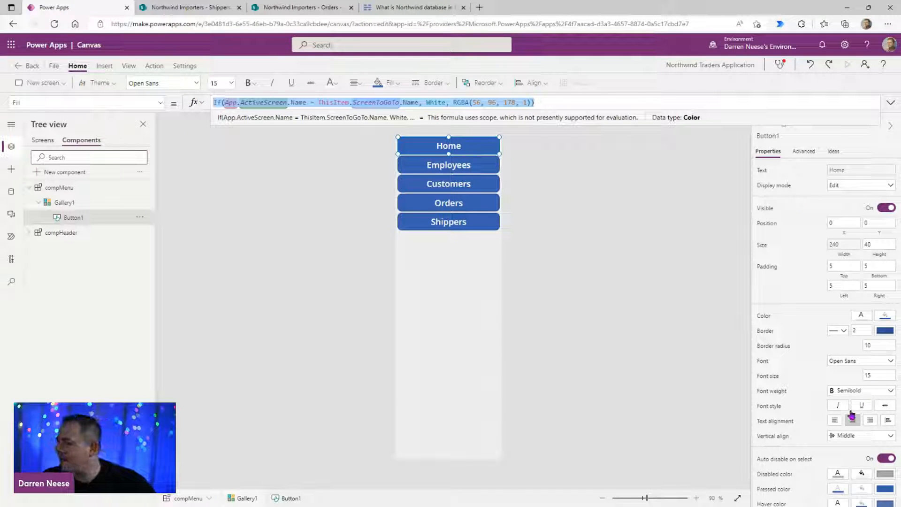
pyautogui.click(759, 318)
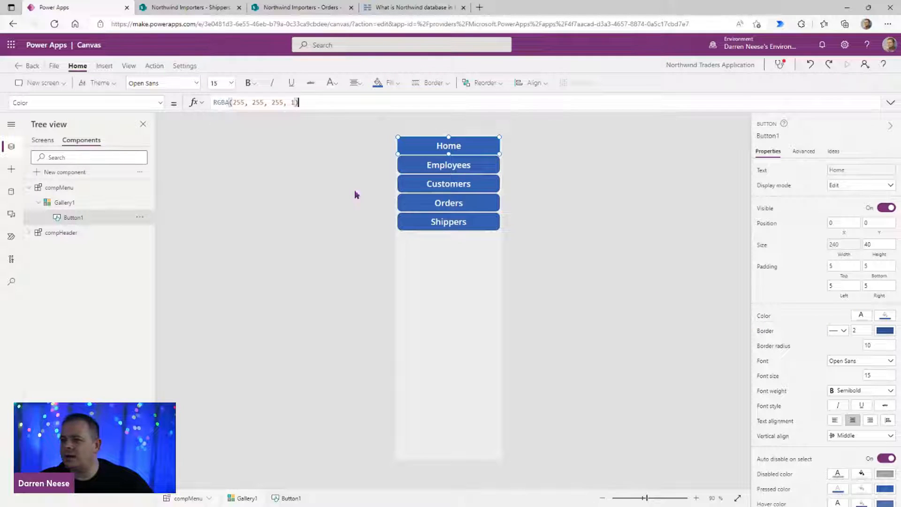
pyautogui.moveTo(323, 105); pyautogui.dragTo(174, 103)
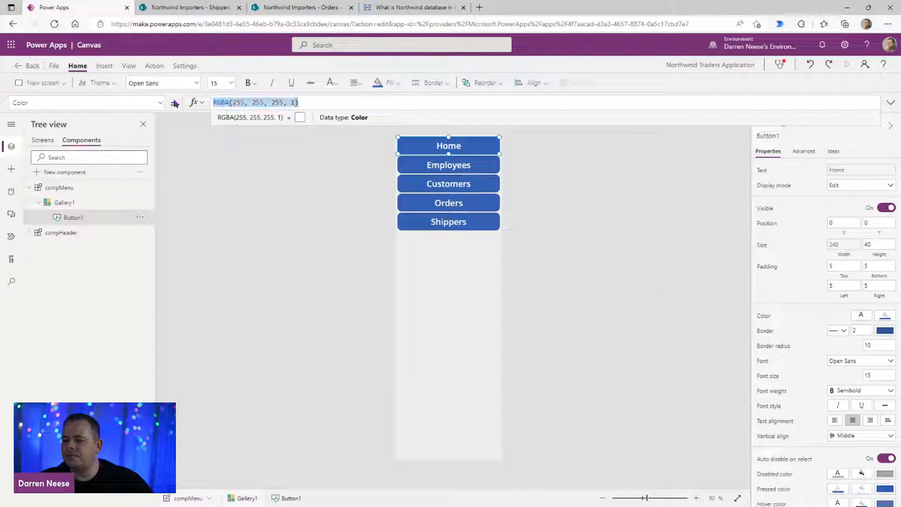
pyautogui.hotkey('ctrl', 'v')
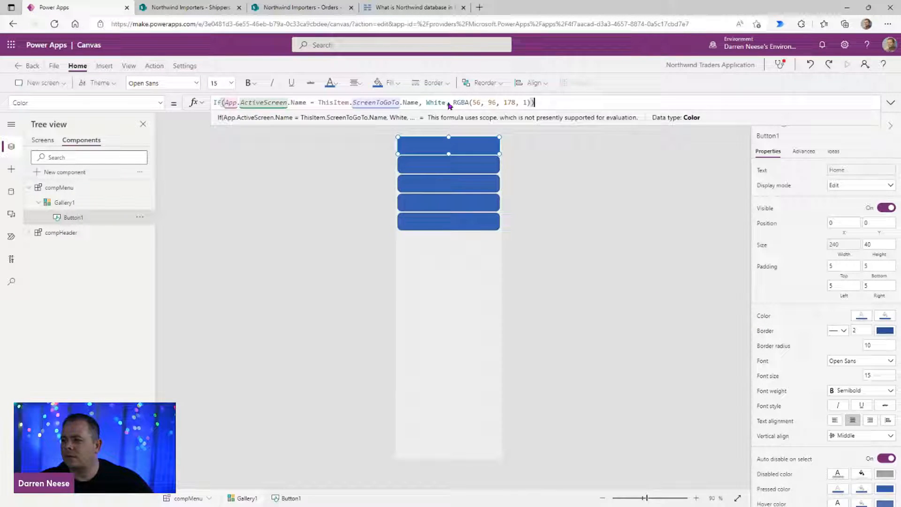
# Step: Swap the colours in the Color formula so RGBA(56, 96, 178, 1) is the true value and White the else value, and save the app
pyautogui.moveTo(453, 102); pyautogui.dragTo(530, 103)
pyautogui.hotkey('ctrl', 'c')
pyautogui.press('BackSpace')
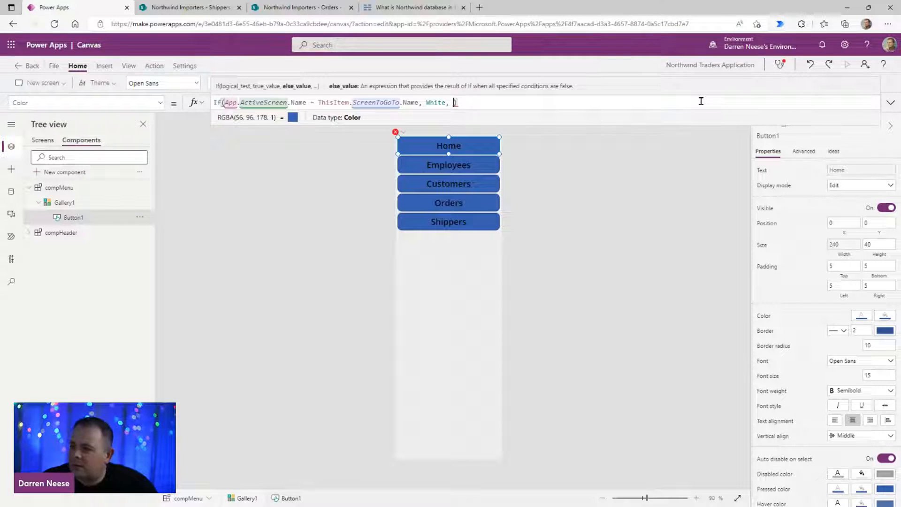
pyautogui.press('BackSpace')
pyautogui.press('BackSpace')
pyautogui.press('Left')
pyautogui.press('Left')
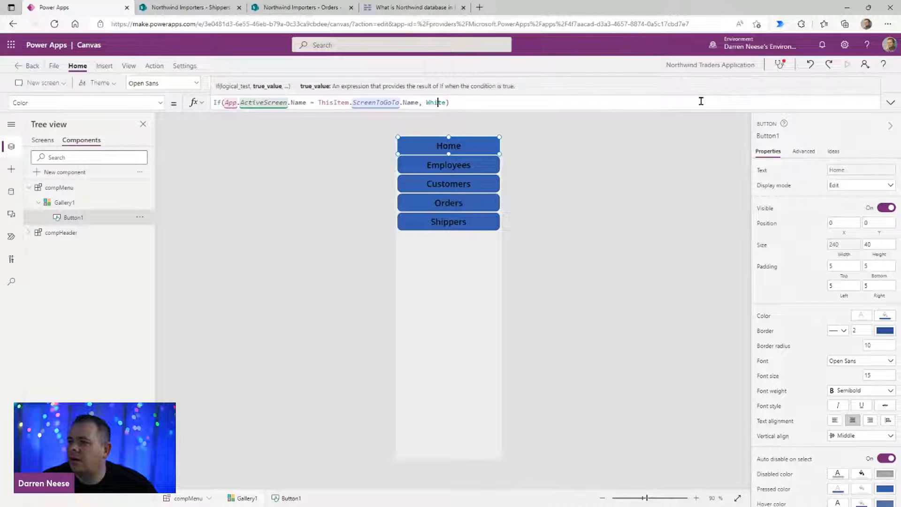
pyautogui.hotkey('ctrl', 'v')
pyautogui.write(',')
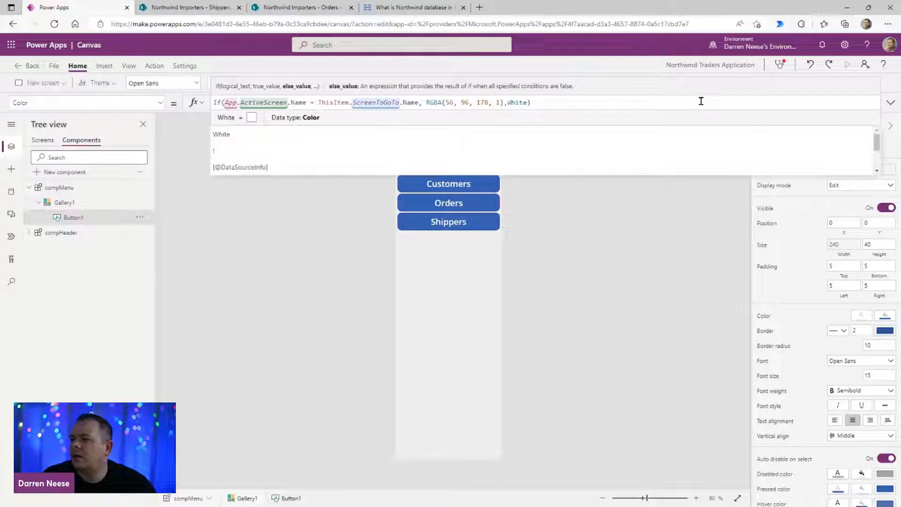
pyautogui.click(637, 250)
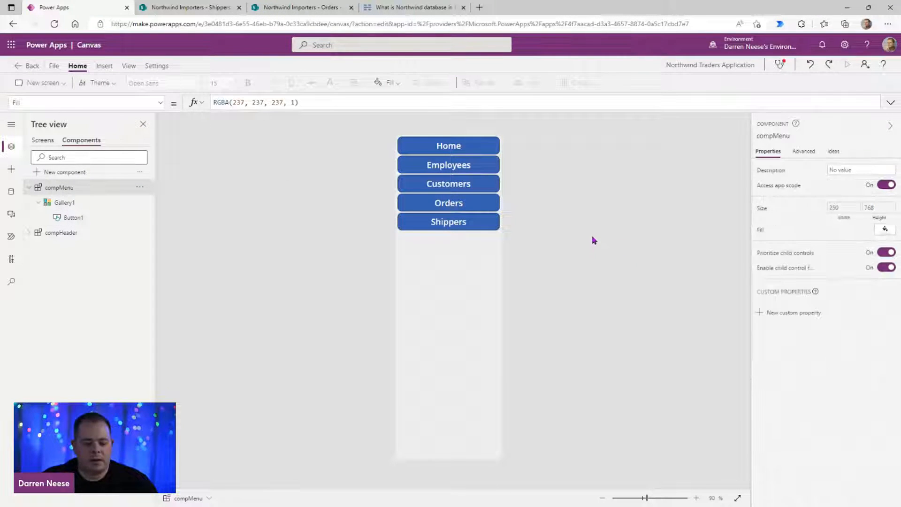
pyautogui.hotkey('ctrl', 's')
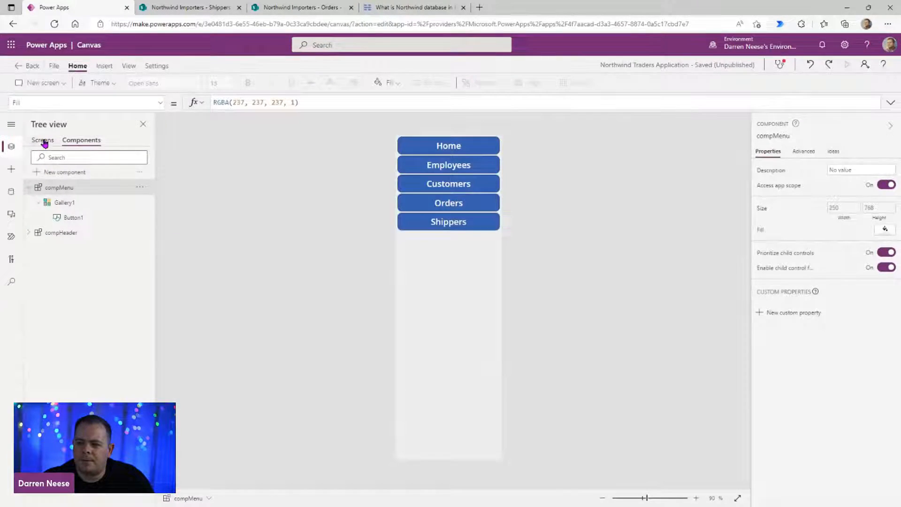
# Step: Preview the app and visit the Customers and Employees screens to check the active menu button's text and fill colours
pyautogui.click(43, 141)
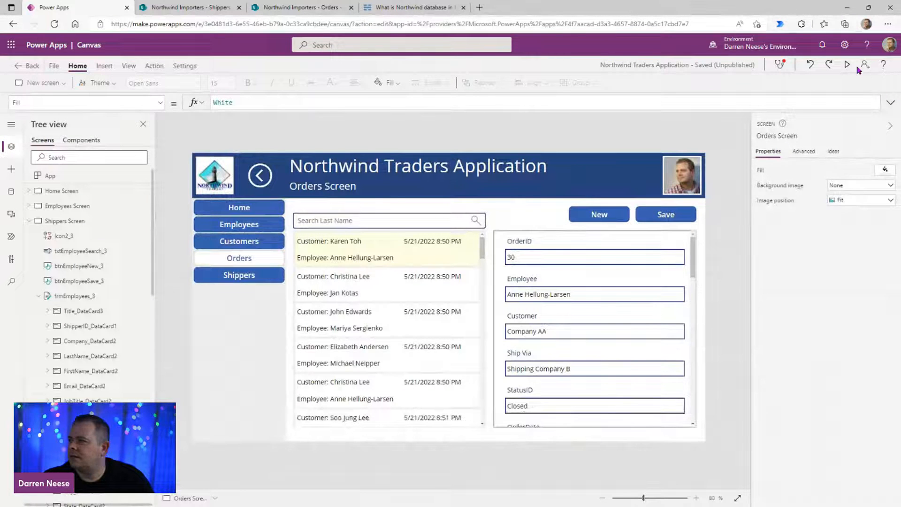
pyautogui.click(846, 67)
pyautogui.click(150, 192)
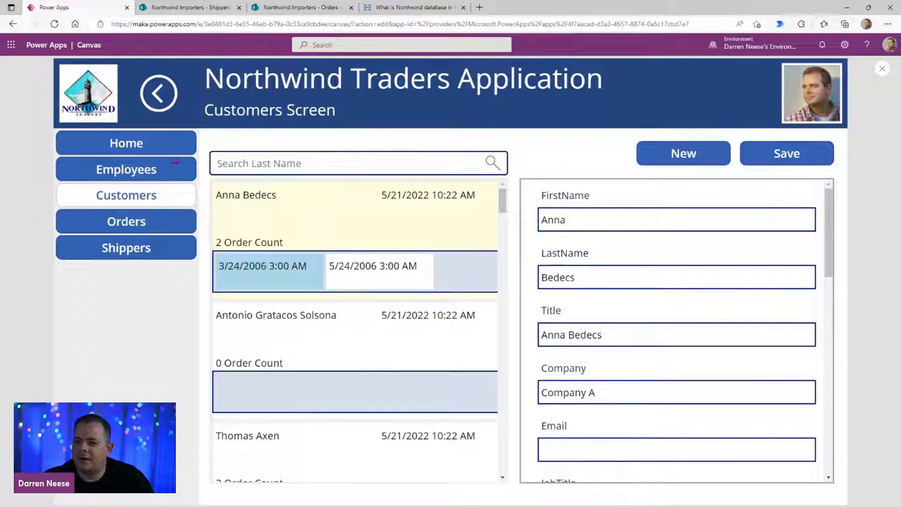
pyautogui.click(181, 178)
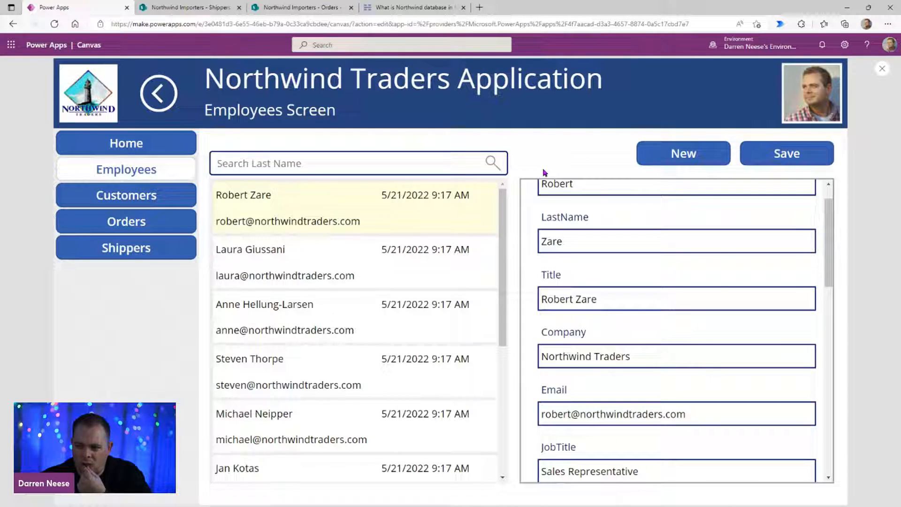
pyautogui.click(879, 70)
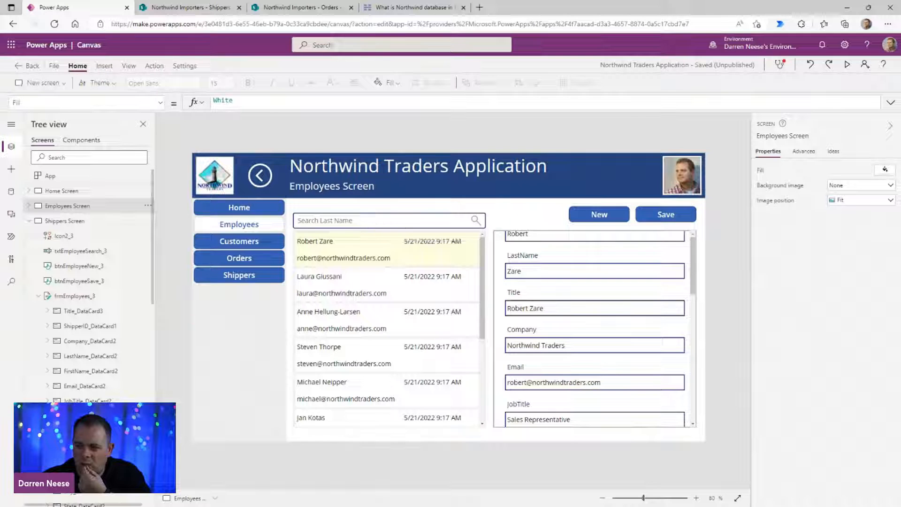
# Step: Open the Color formula of the compMenu component's button and copy its RGBA(56, 96, 178, 1) value
pyautogui.click(104, 140)
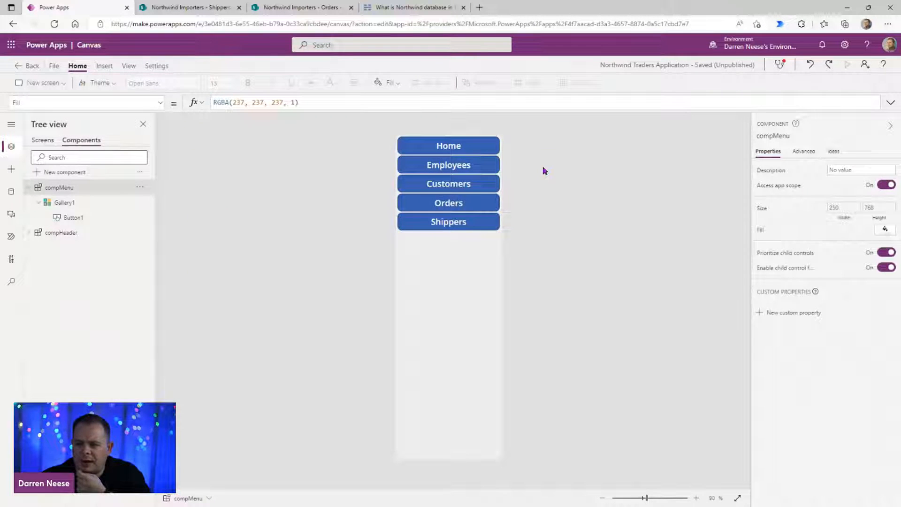
pyautogui.click(96, 221)
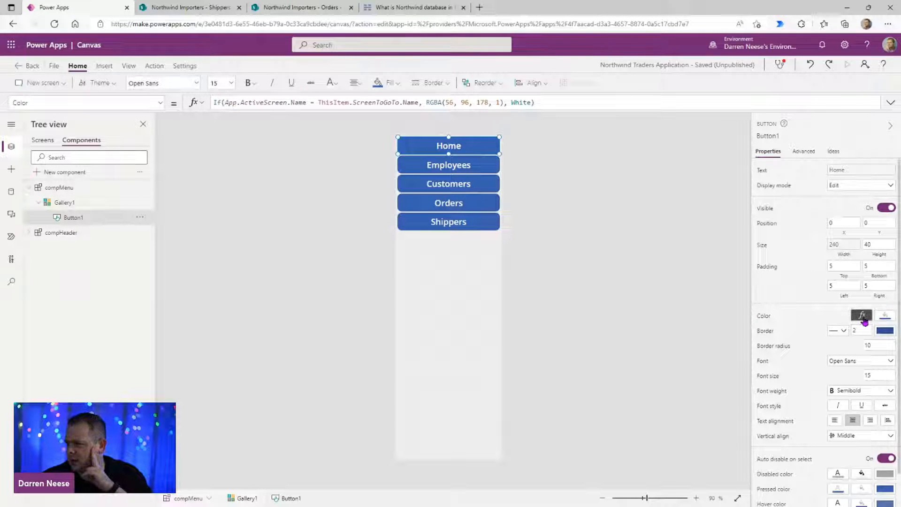
pyautogui.click(854, 320)
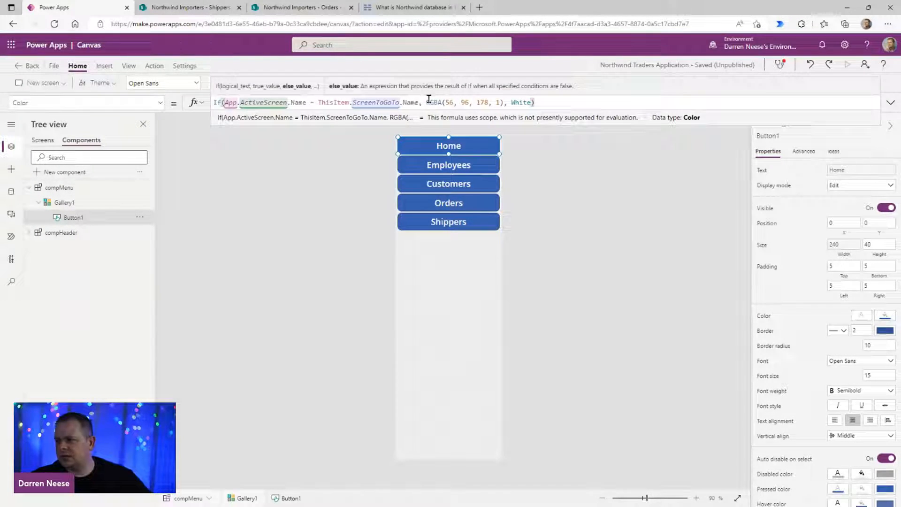
pyautogui.moveTo(427, 102); pyautogui.dragTo(503, 102)
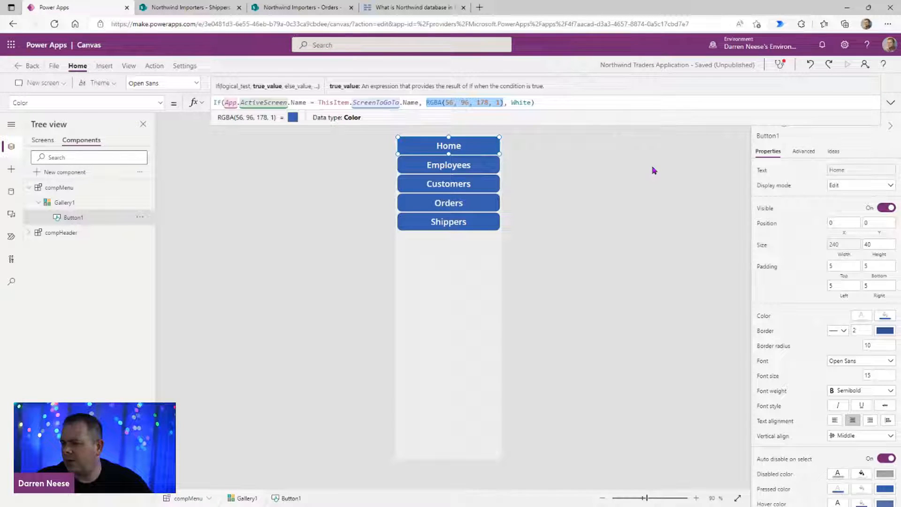
pyautogui.doubleClick(520, 103)
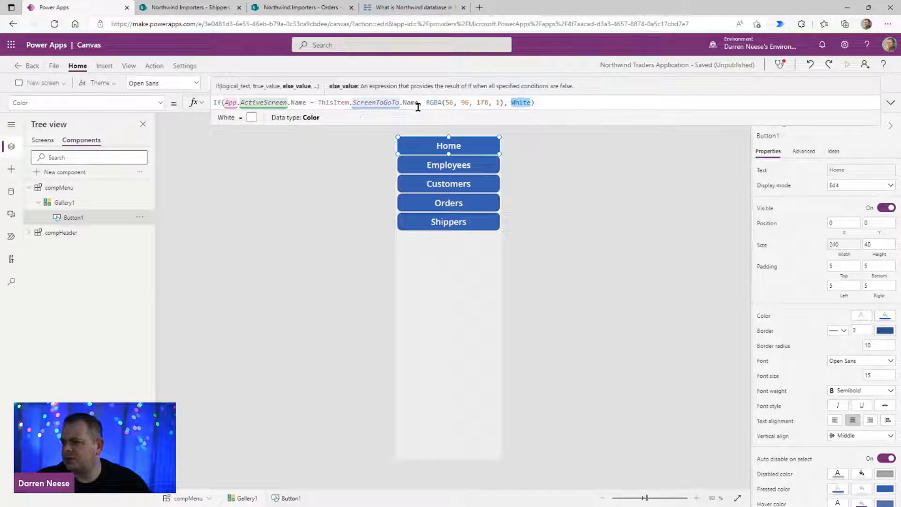
pyautogui.moveTo(425, 103); pyautogui.dragTo(503, 103)
pyautogui.hotkey('ctrl', 'c')
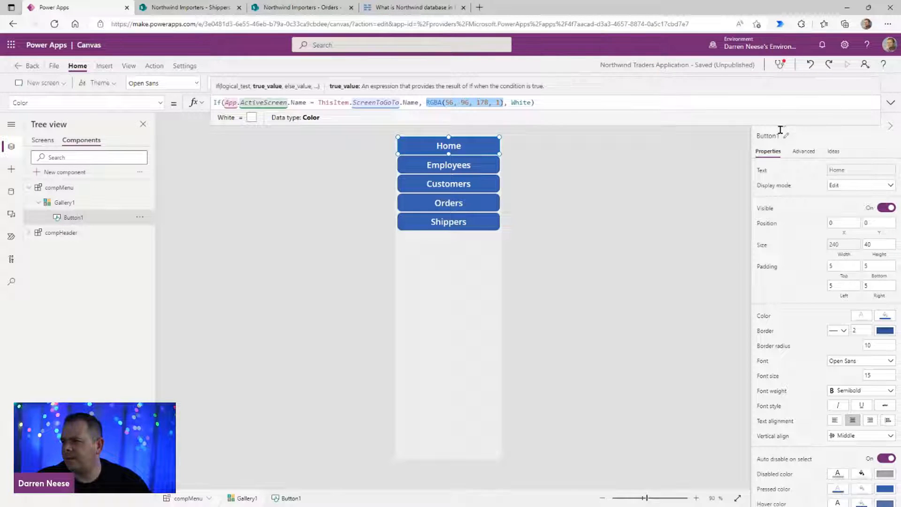
# Step: Replace White, the else value of the button's Color formula, with ColorFade(RGBA(56, 96, 178, 1), 80%)
pyautogui.doubleClick(519, 102)
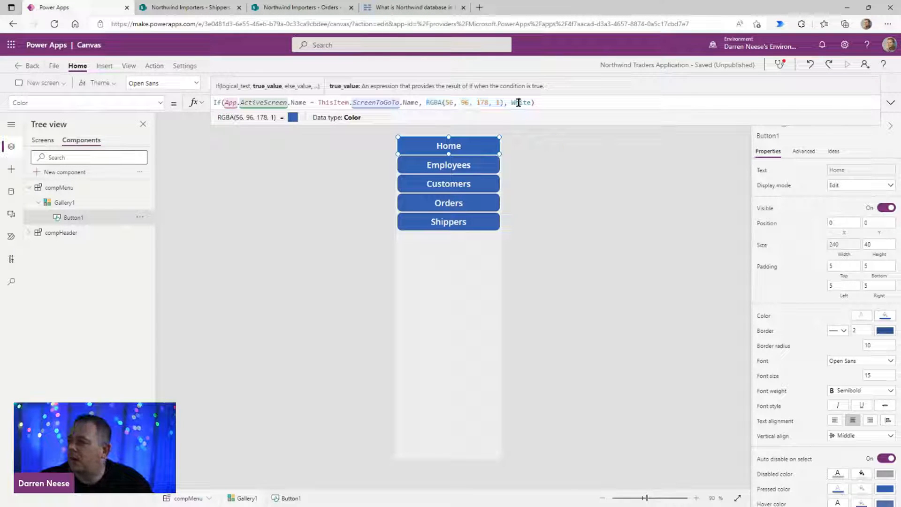
pyautogui.write('Col')
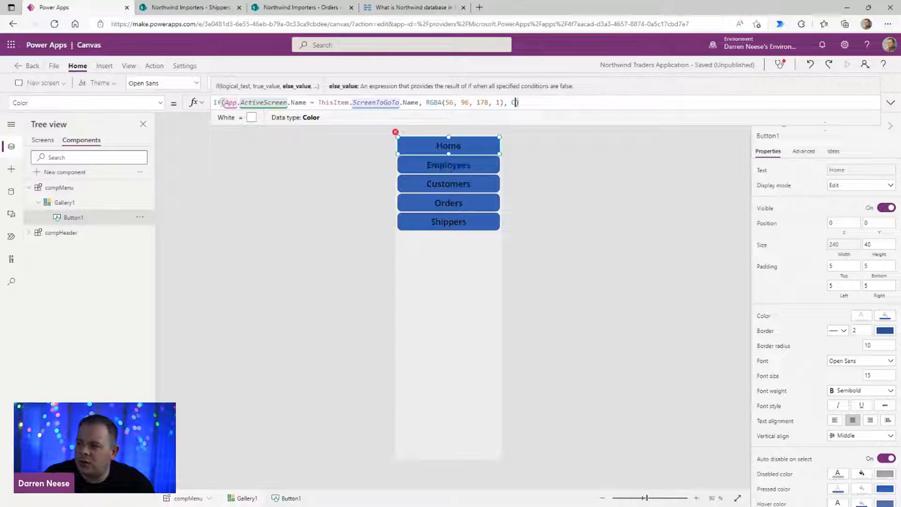
pyautogui.write('orFade(')
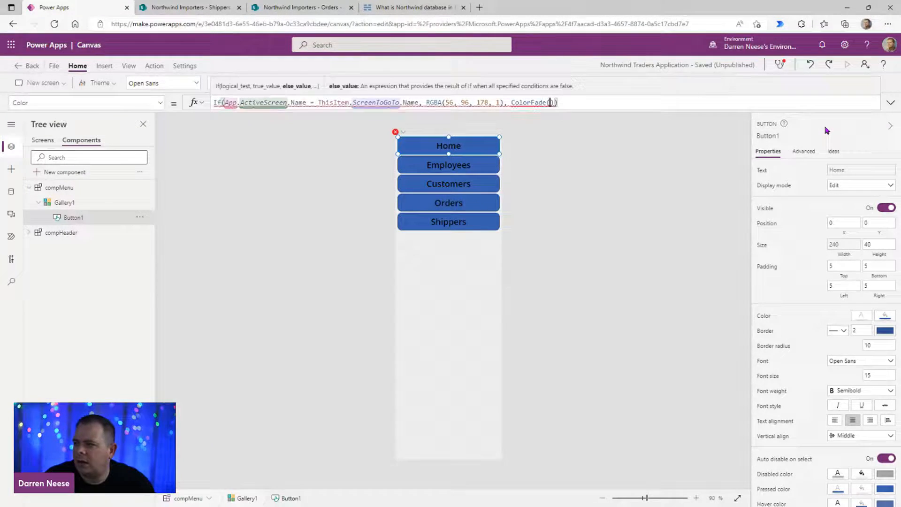
pyautogui.hotkey('ctrl', 'v')
pyautogui.write(', ')
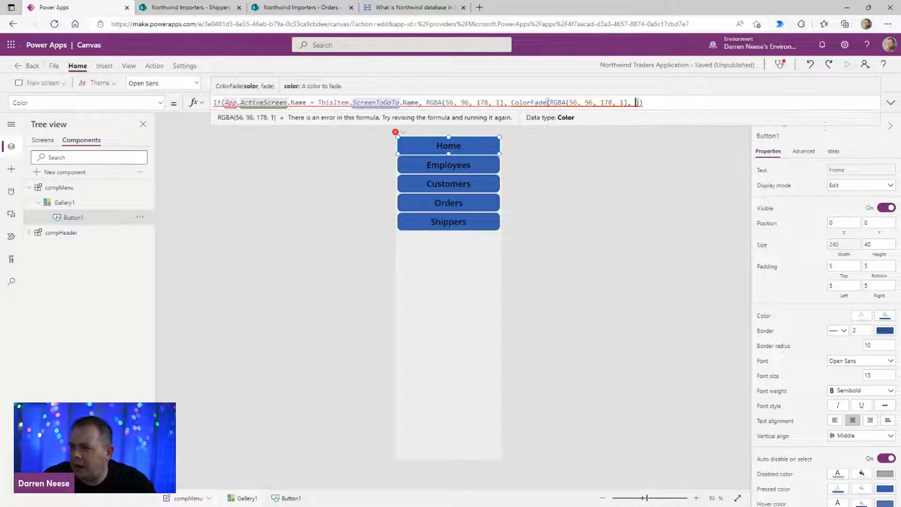
pyautogui.write('80%')
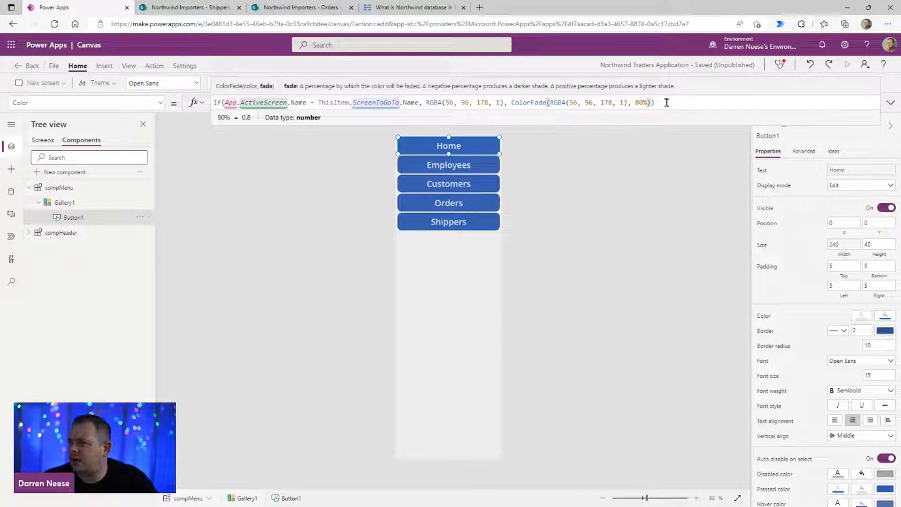
# Step: Copy the ColorFade(RGBA(56, 96, 178, 1), 80%) expression and replace White with it in the button's Fill formula
pyautogui.moveTo(666, 102); pyautogui.dragTo(537, 100)
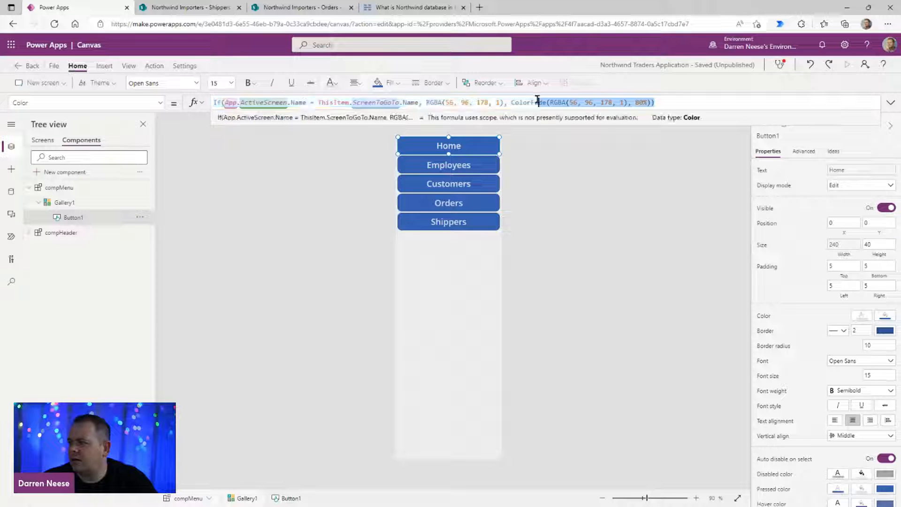
pyautogui.click(511, 102)
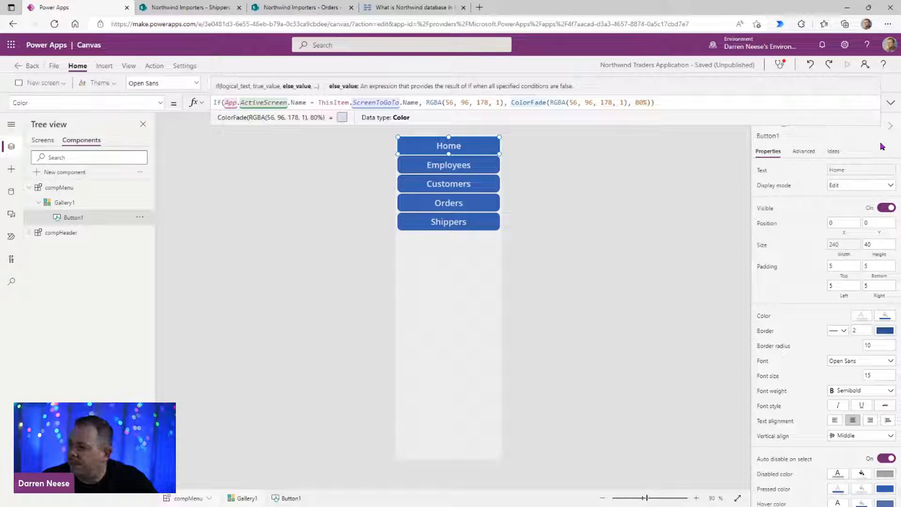
pyautogui.hotkey('shift', 'End')
pyautogui.hotkey('shift', 'Left')
pyautogui.hotkey('ctrl', 'c')
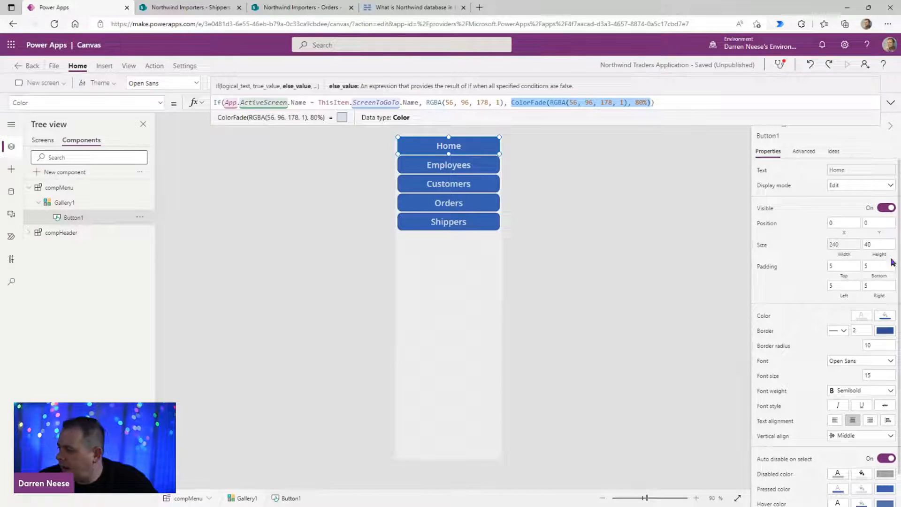
pyautogui.click(884, 316)
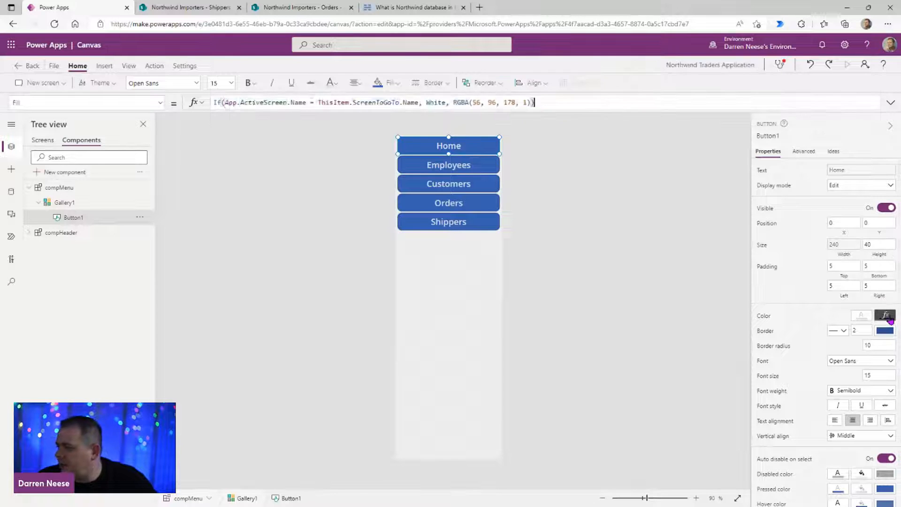
pyautogui.doubleClick(436, 102)
pyautogui.hotkey('ctrl', 'v')
# Step: Preview the app and visit the Customers, Orders, Shippers and Home screens to check the faded menu button colours
pyautogui.click(44, 144)
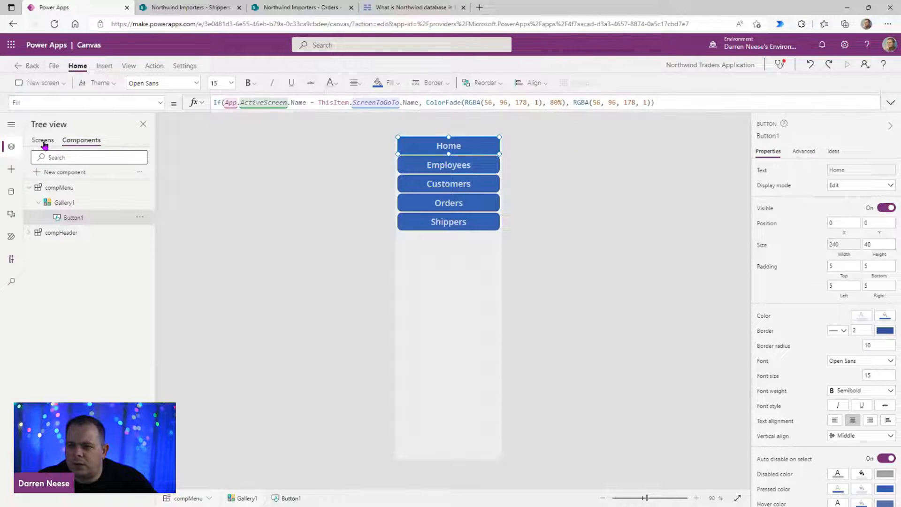
pyautogui.click(44, 144)
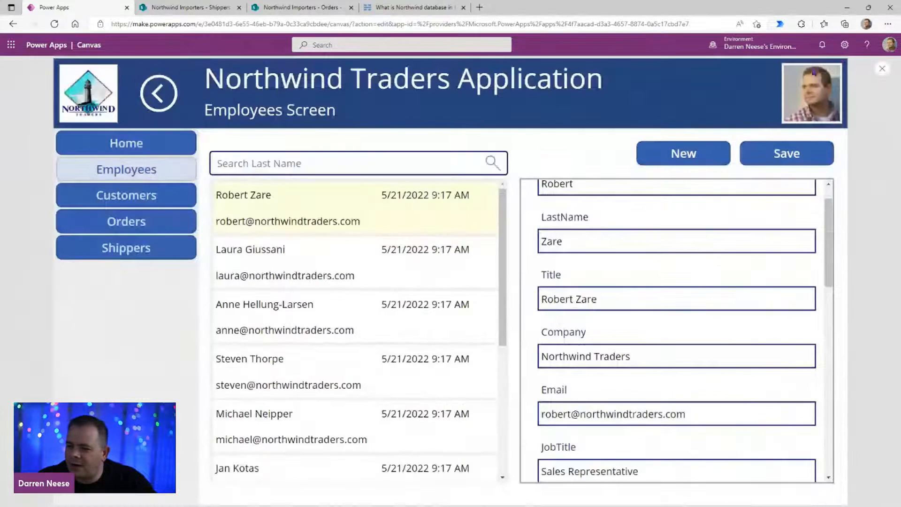
pyautogui.click(846, 66)
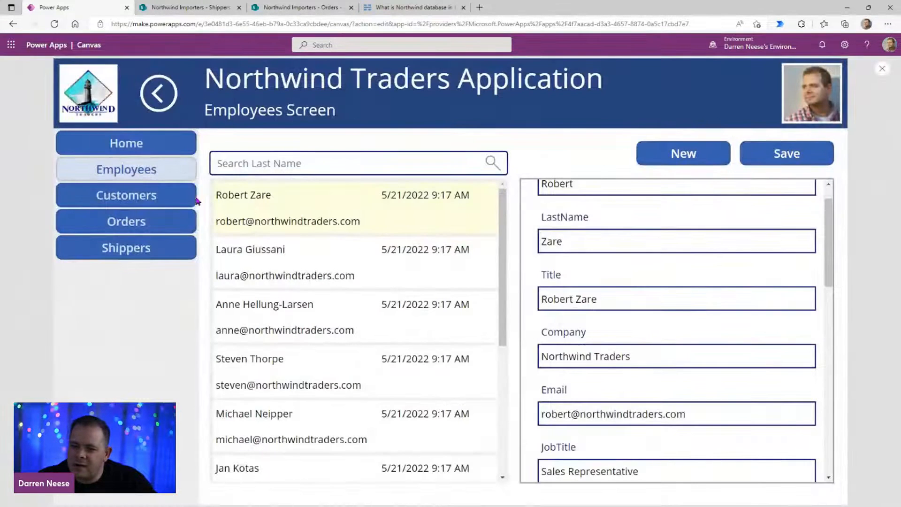
pyautogui.click(164, 193)
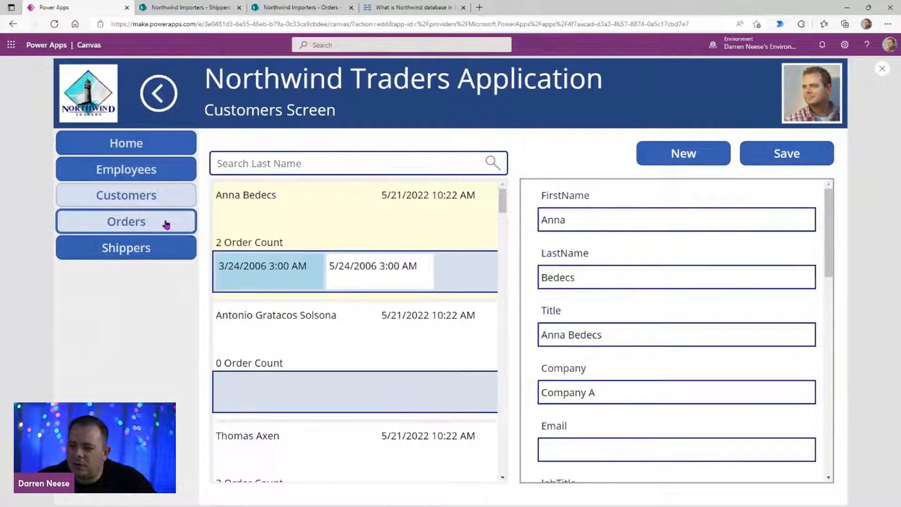
pyautogui.click(166, 223)
pyautogui.click(167, 252)
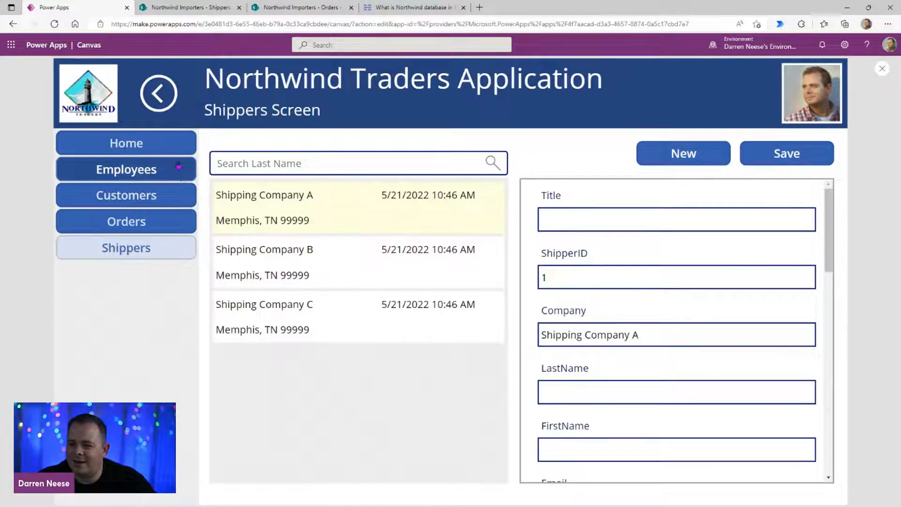
pyautogui.click(177, 143)
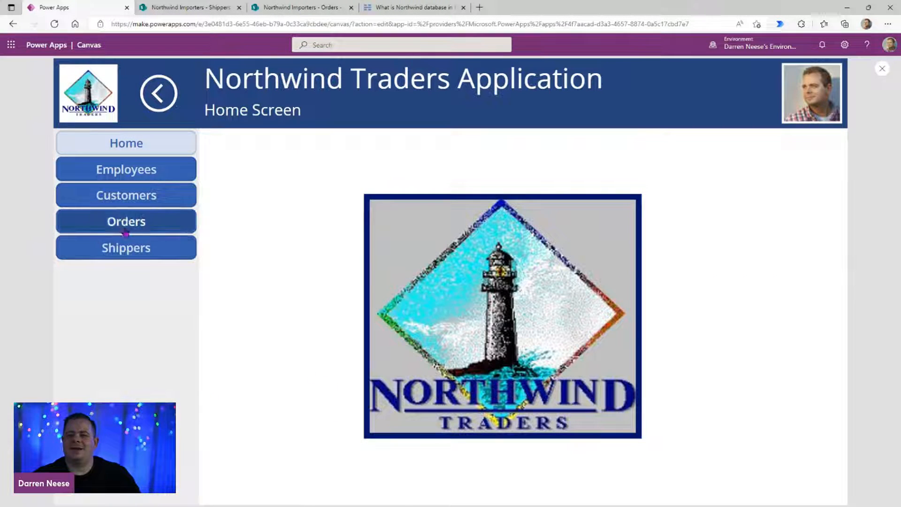
pyautogui.click(166, 255)
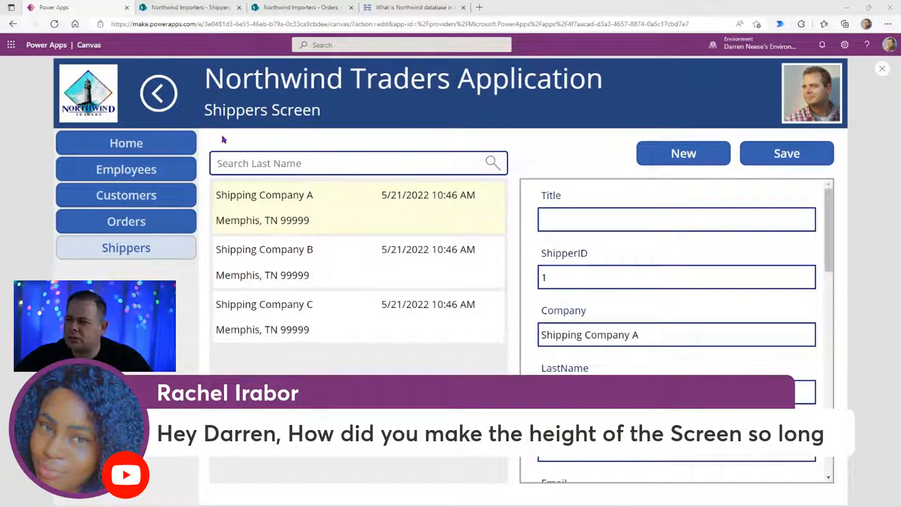
pyautogui.click(882, 69)
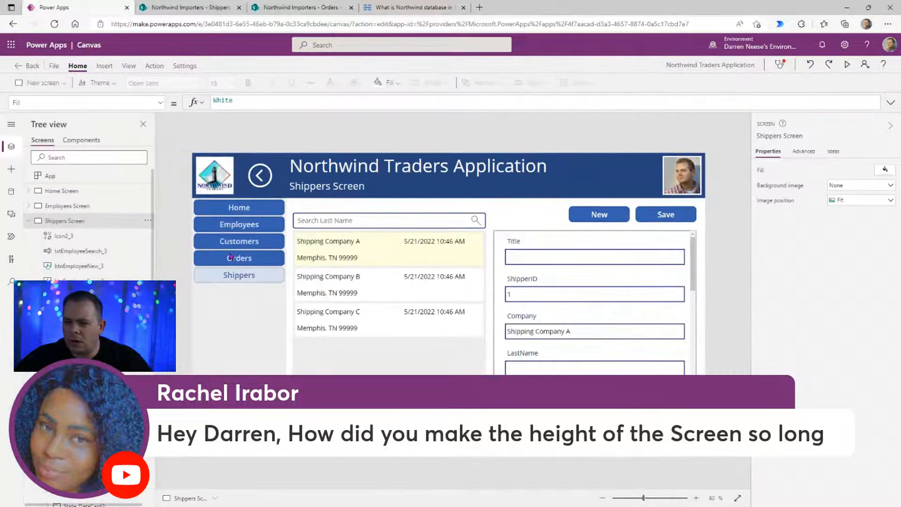
# Step: Select the menu on the Shippers Screen and review the app's display settings for orientation, size and scaling
pyautogui.click(232, 315)
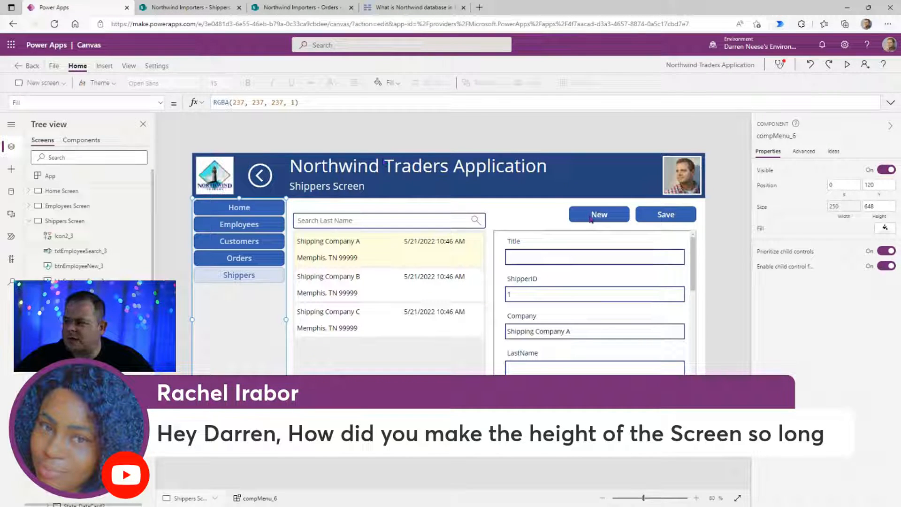
pyautogui.click(54, 66)
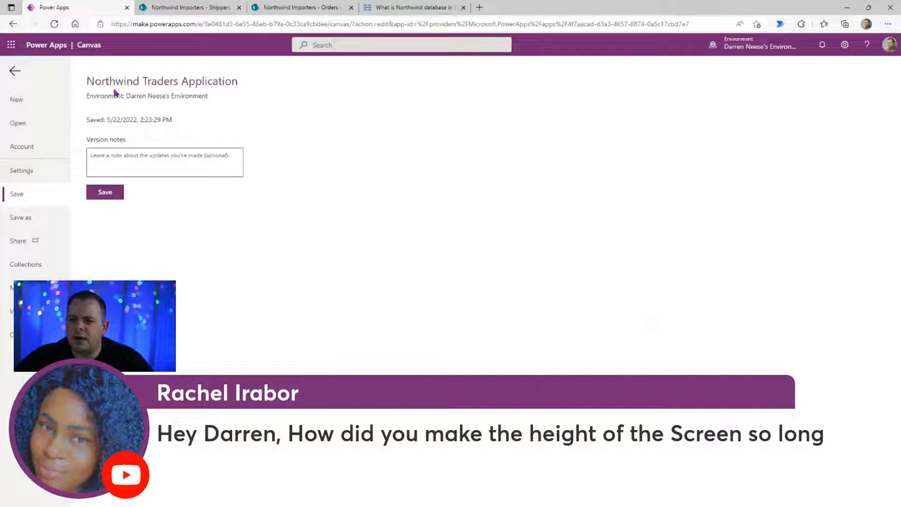
pyautogui.click(49, 173)
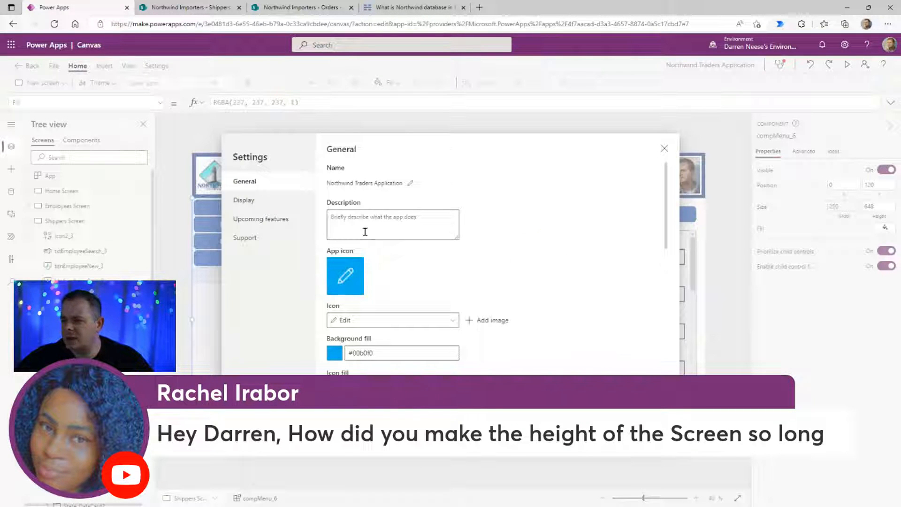
pyautogui.click(274, 202)
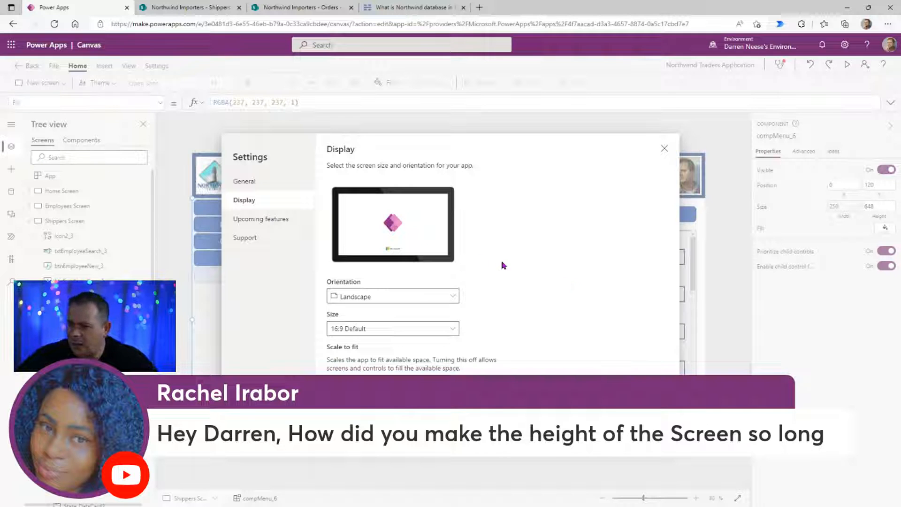
pyautogui.scroll(-2, 512, 344)
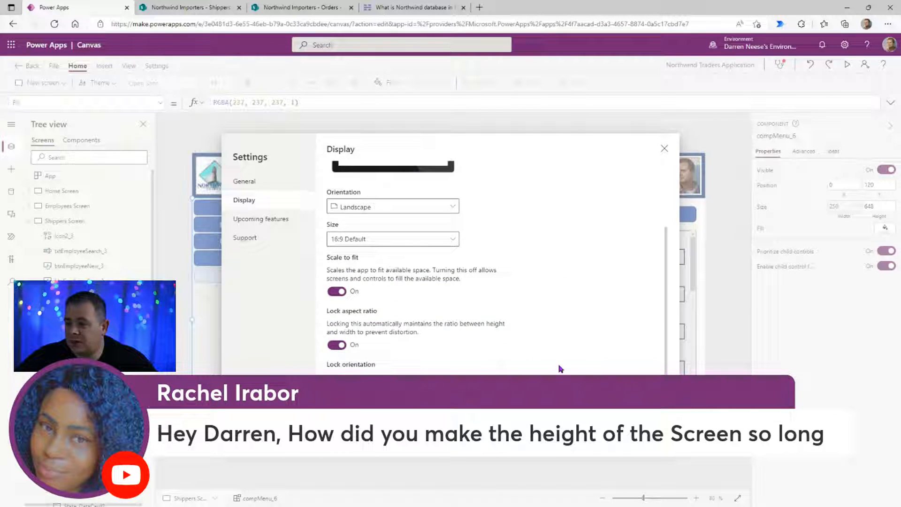
pyautogui.scroll(2, 483, 348)
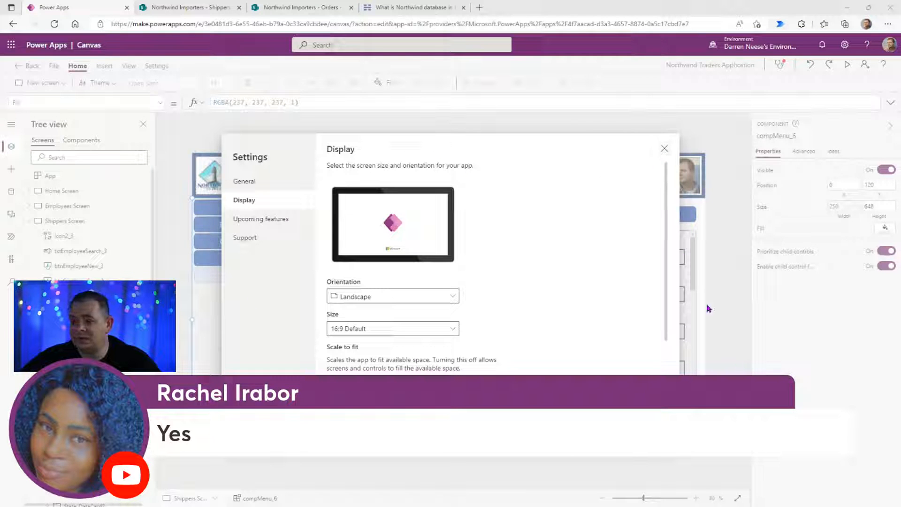
pyautogui.click(664, 148)
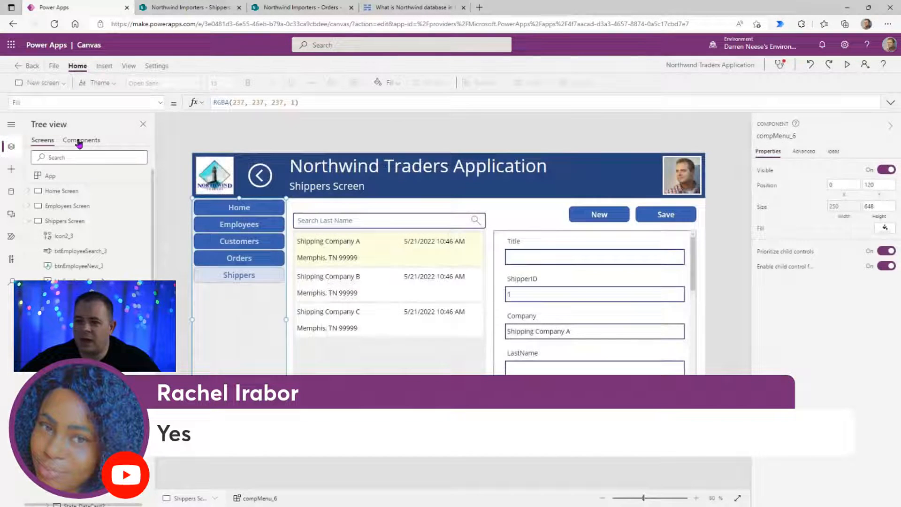
# Step: Inspect the Height formula of the compMenu component
pyautogui.click(79, 140)
pyautogui.click(466, 347)
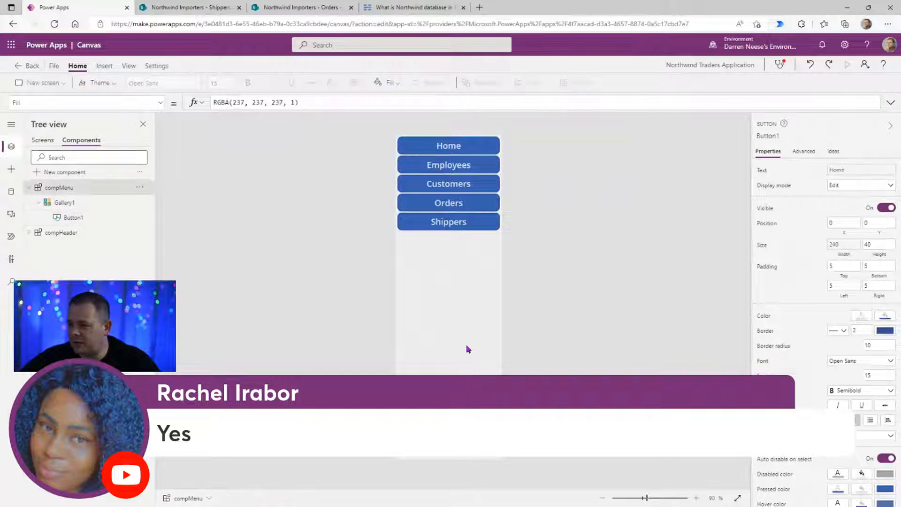
pyautogui.click(72, 203)
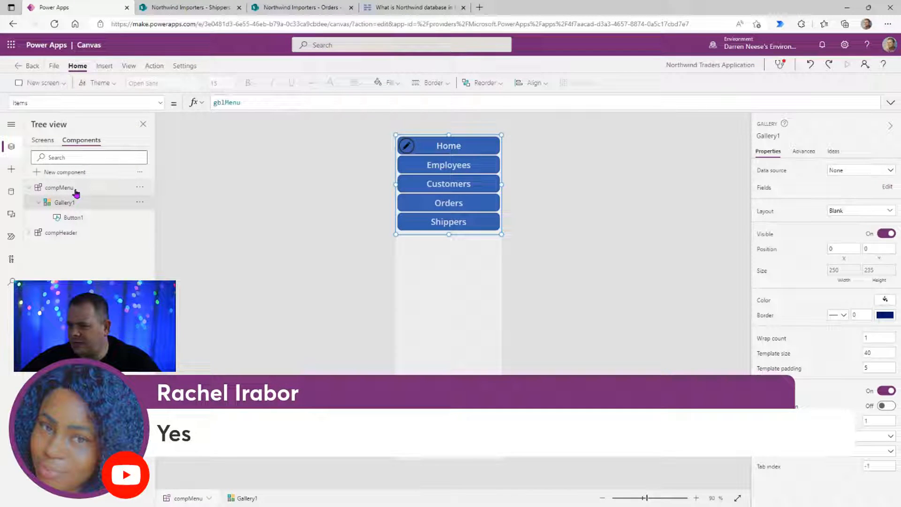
pyautogui.click(60, 187)
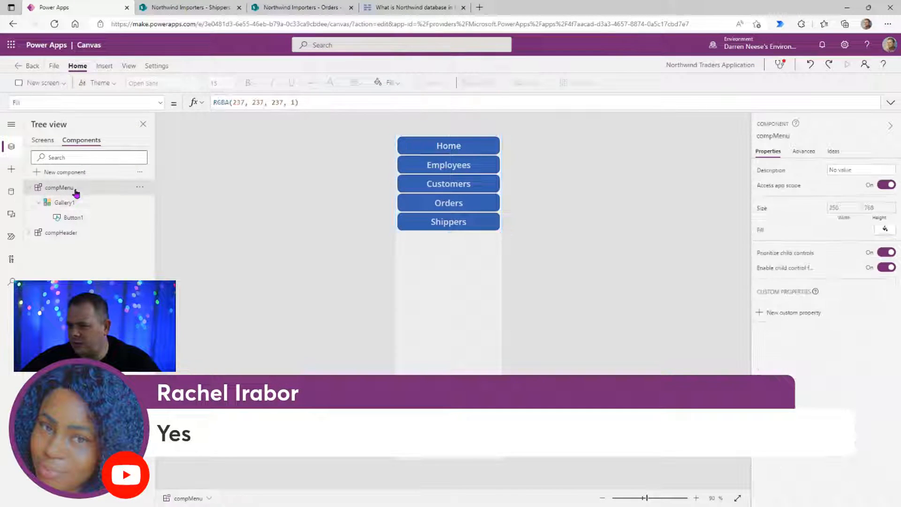
pyautogui.click(881, 219)
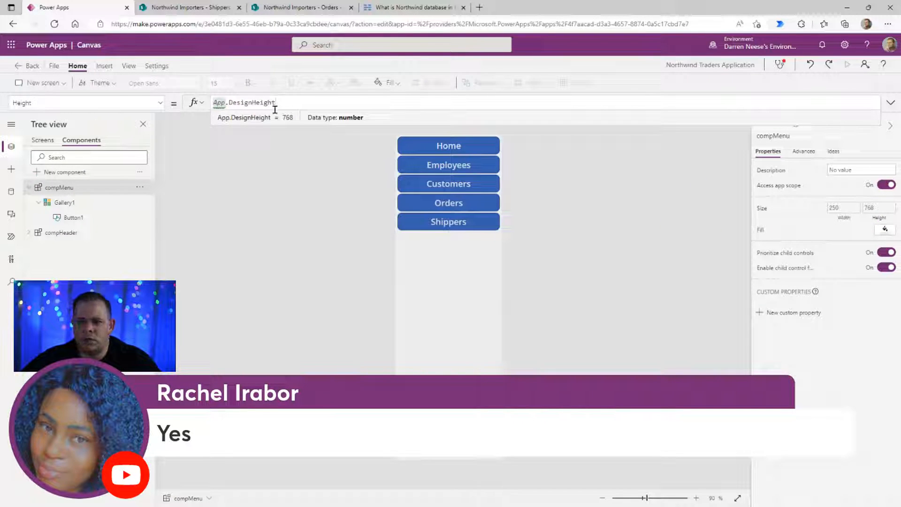
pyautogui.doubleClick(237, 102)
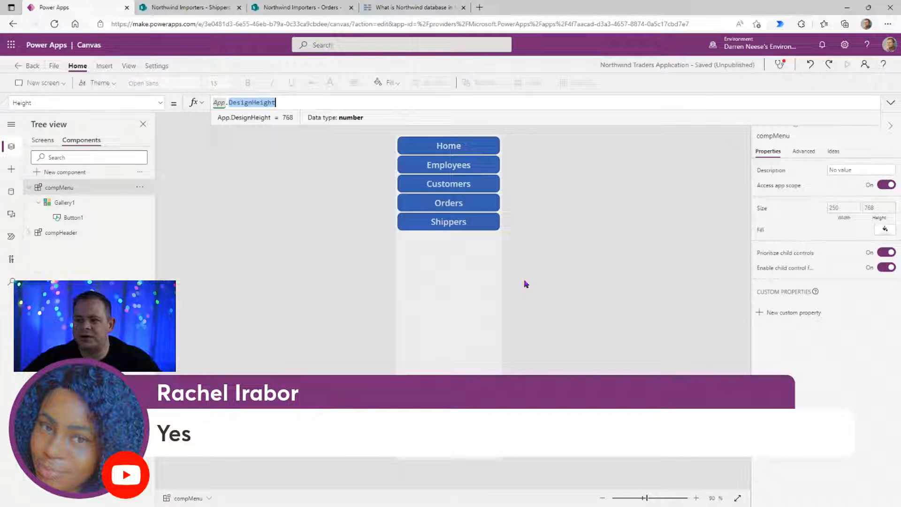
# Step: Go back to the screens, open the Orders Screen through the app menu and review the Northwind entity relationship diagram
pyautogui.click(39, 141)
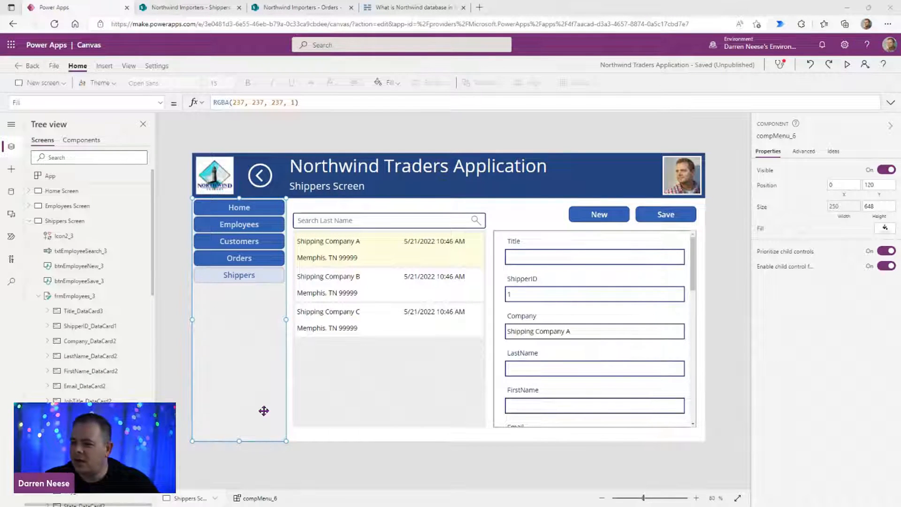
pyautogui.click(28, 221)
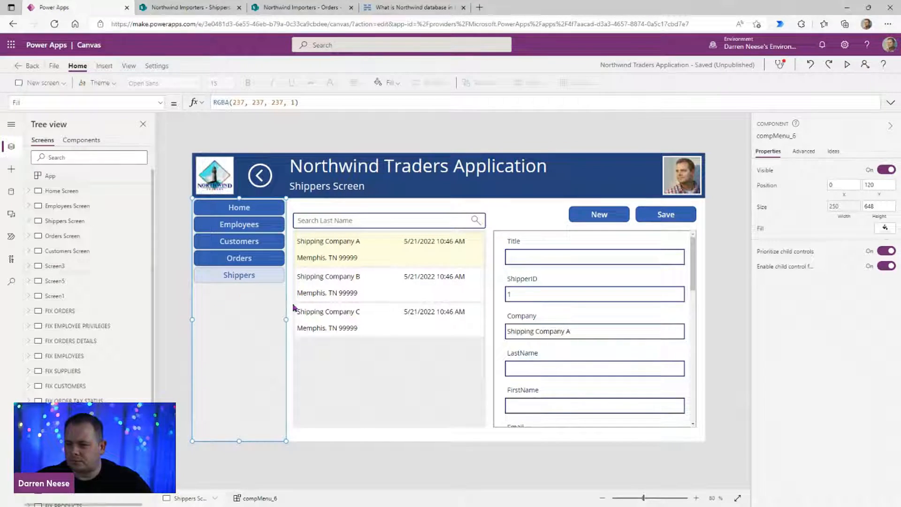
pyautogui.click(256, 259)
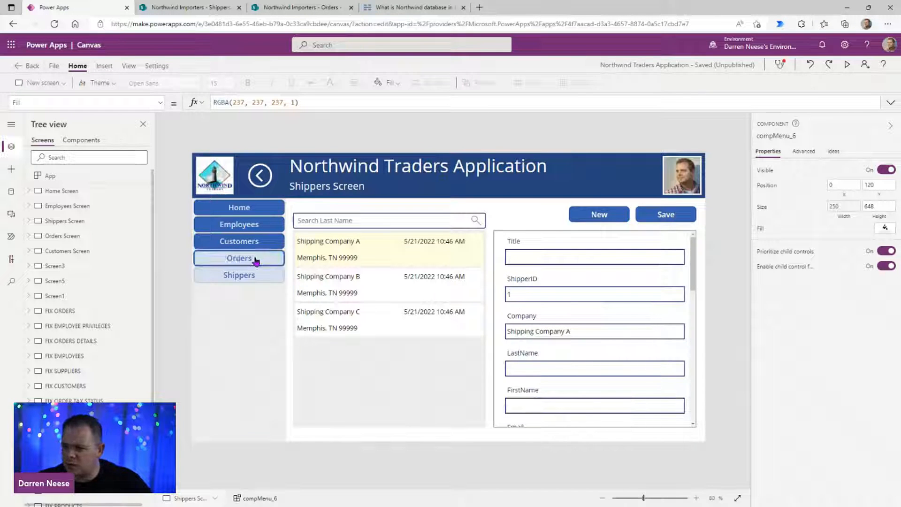
pyautogui.click(400, 9)
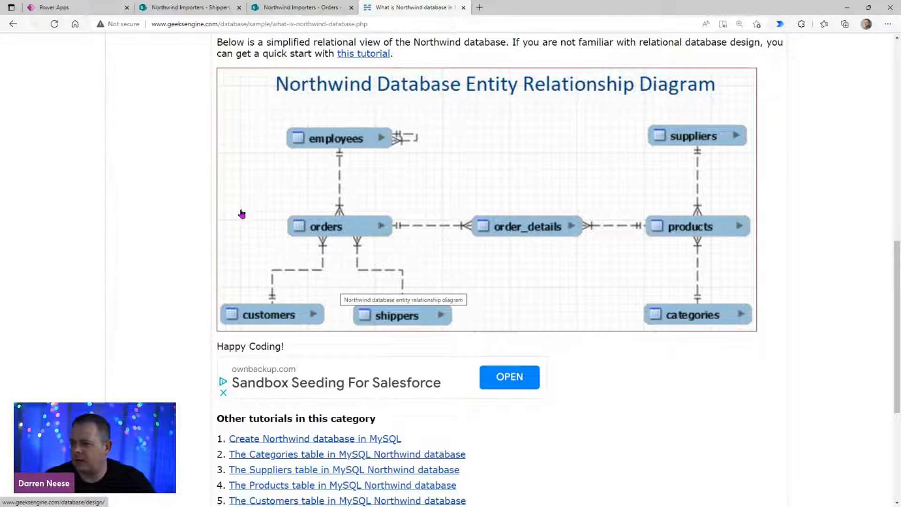
pyautogui.click(52, 7)
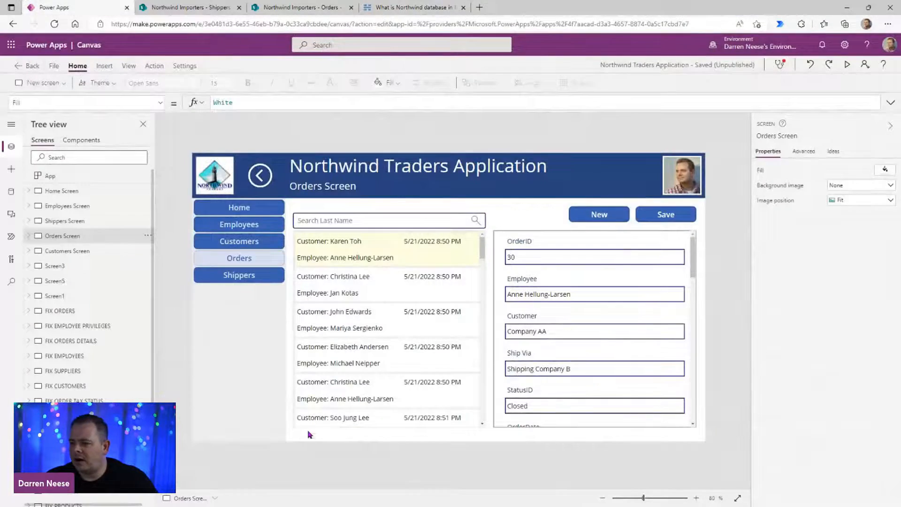
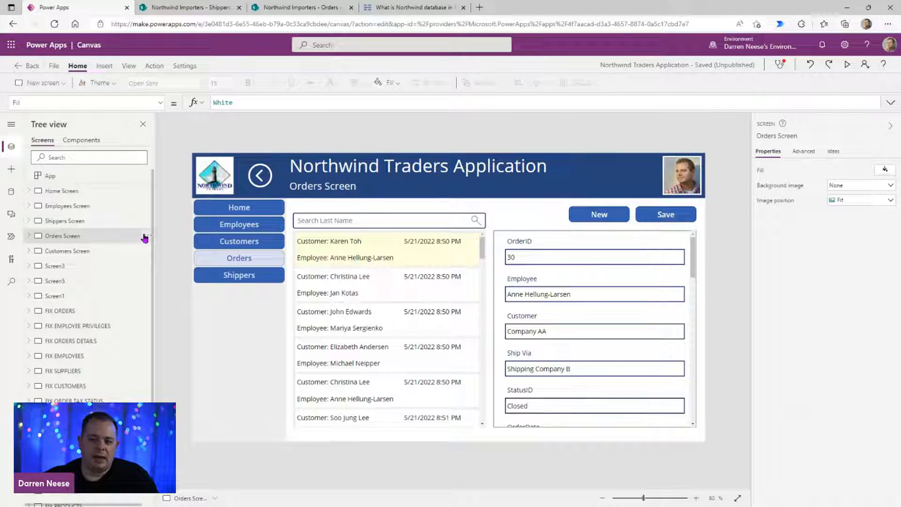
# Step: Duplicate the Orders Screen and rename the copy as Orders Listing Screen
pyautogui.click(146, 236)
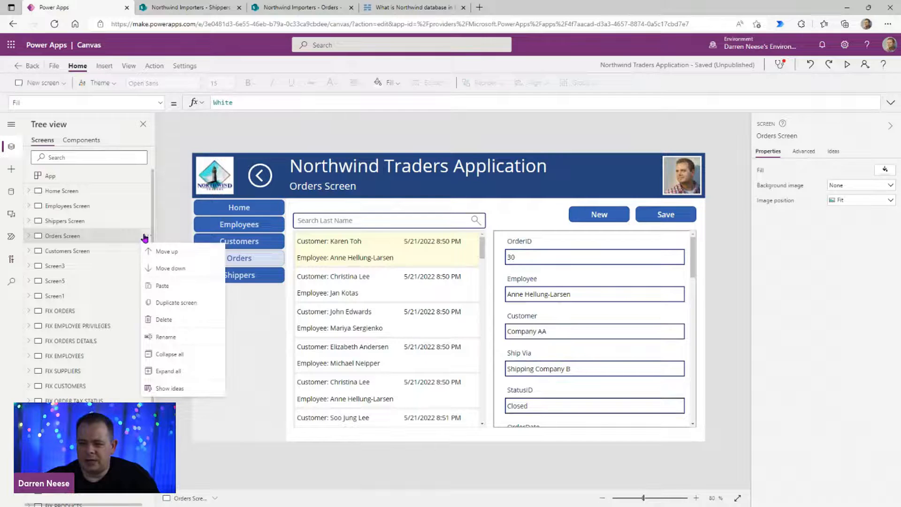
pyautogui.click(195, 304)
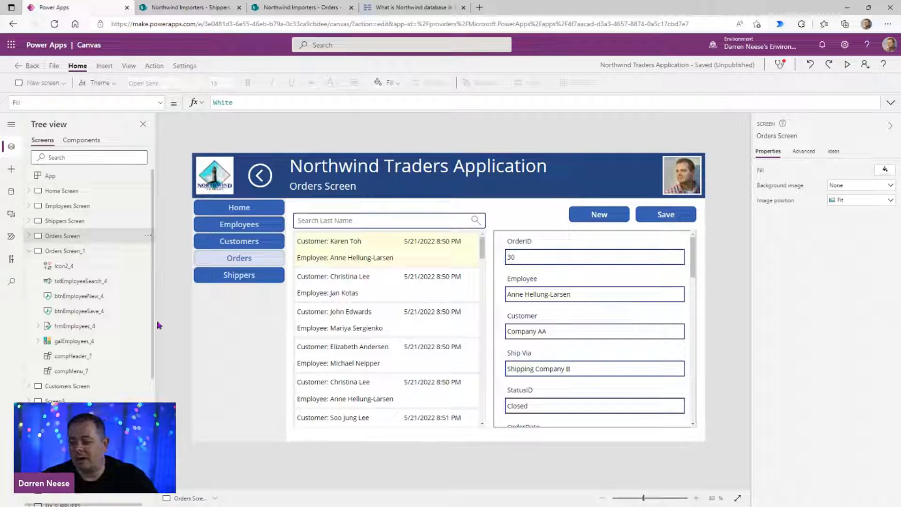
pyautogui.click(102, 253)
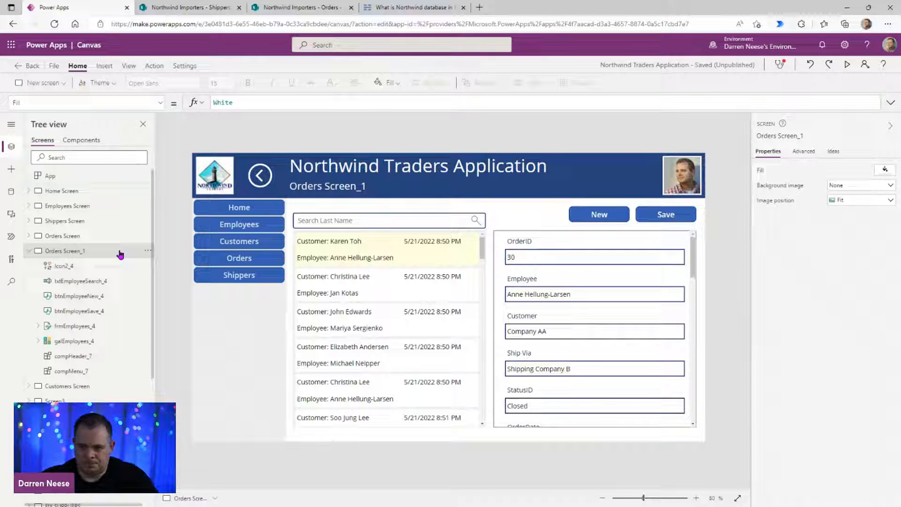
pyautogui.click(780, 136)
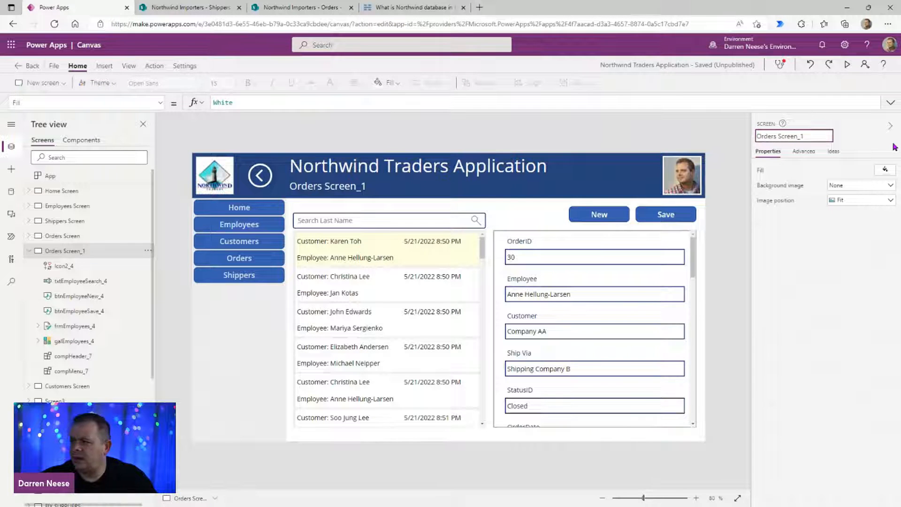
pyautogui.write('Listing')
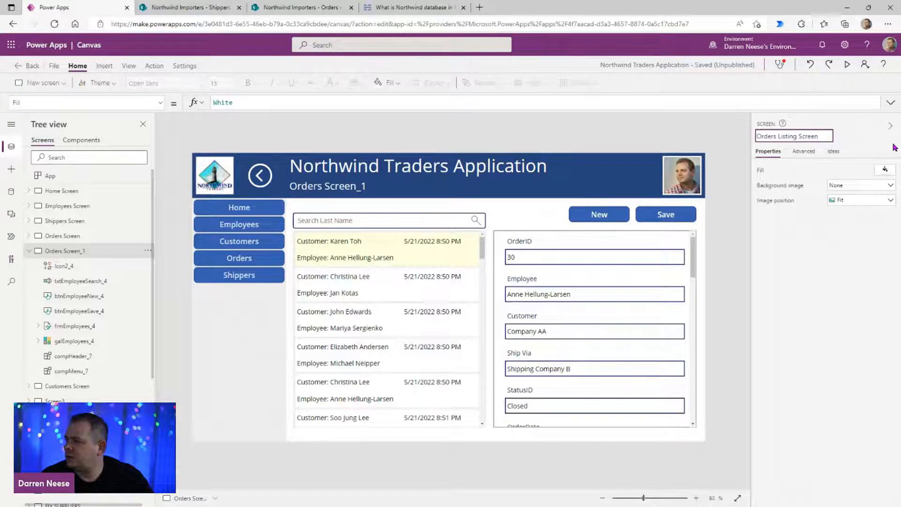
pyautogui.press('Return')
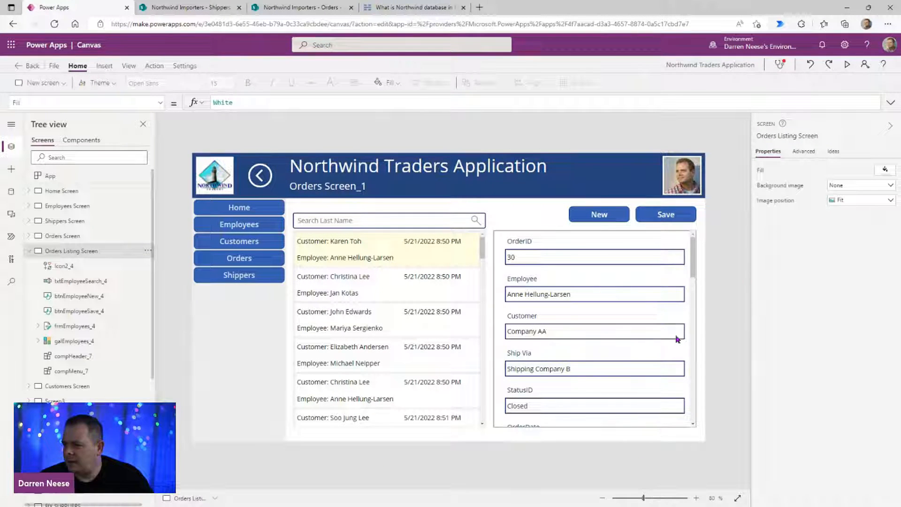
# Step: Delete the order edit form and the New and Save buttons from the Orders Listing Screen
pyautogui.click(692, 256)
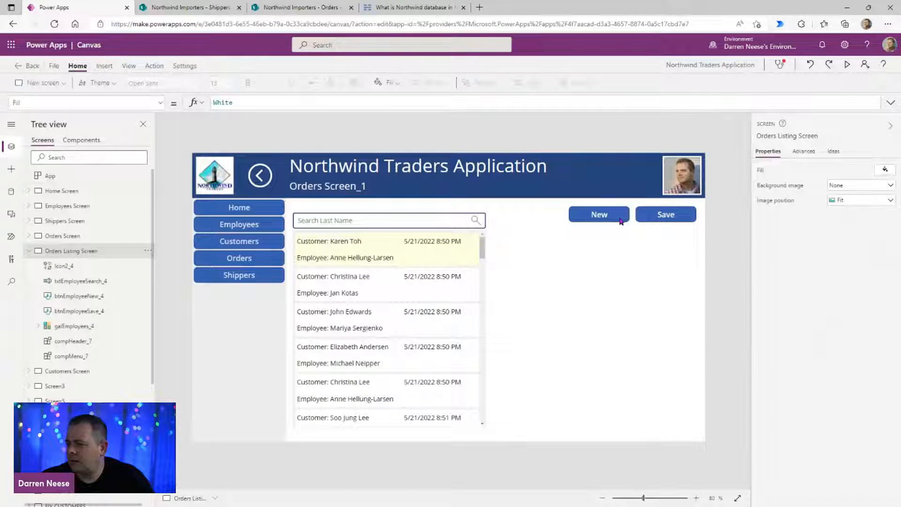
pyautogui.click(620, 220)
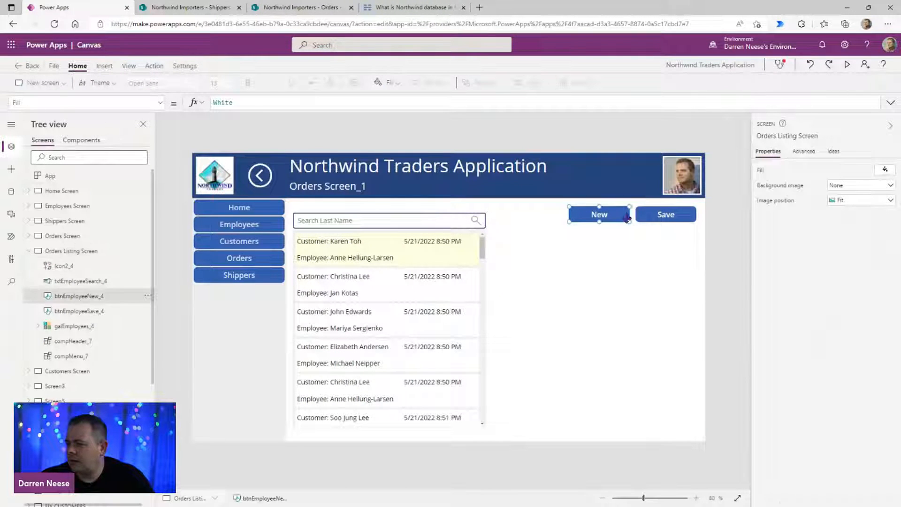
pyautogui.keyDown('shift'); pyautogui.click(672, 219); pyautogui.keyUp('shift')
pyautogui.press('Delete')
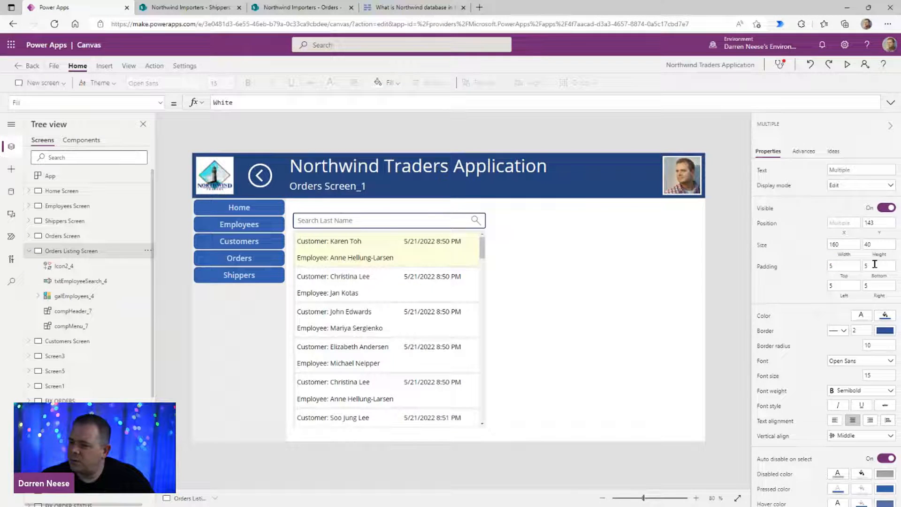
# Step: Resize the orders gallery to about 1078 wide by 505 high, with its top edge lowered to about Y 244
pyautogui.click(474, 347)
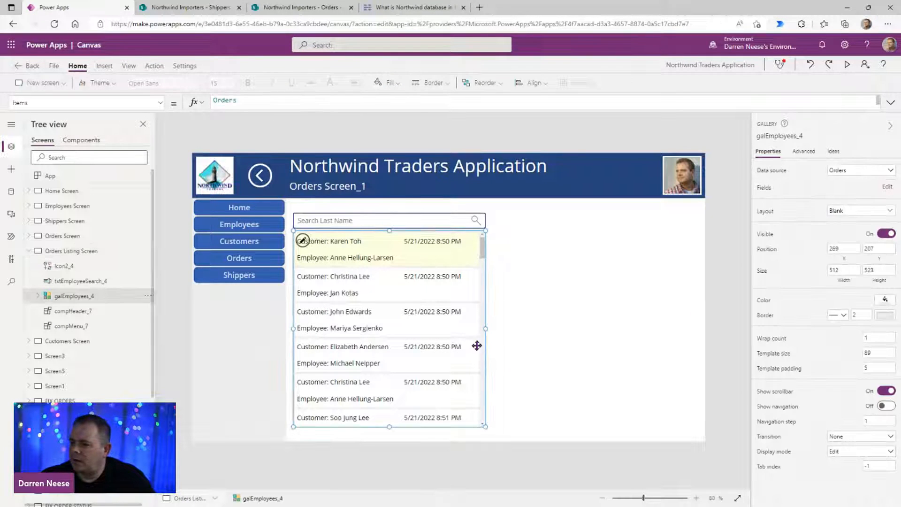
pyautogui.moveTo(484, 329); pyautogui.dragTo(693, 328)
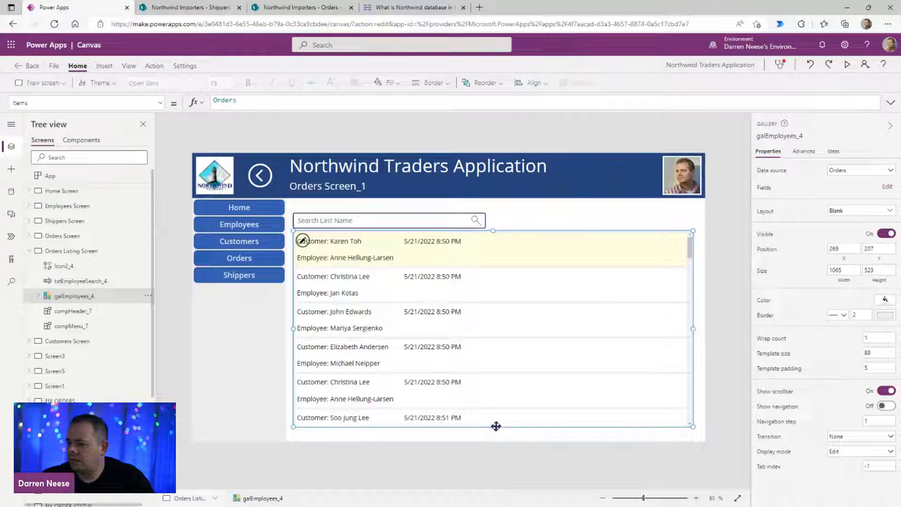
pyautogui.moveTo(493, 426); pyautogui.dragTo(493, 434)
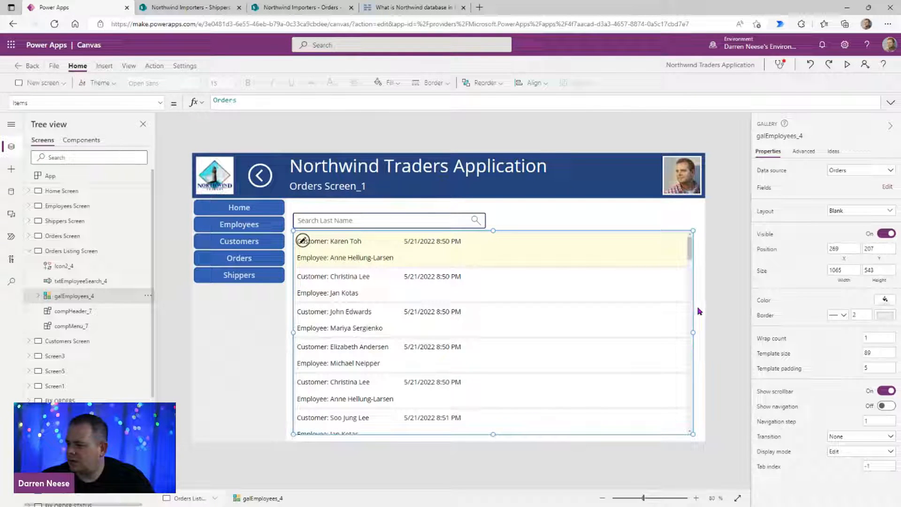
pyautogui.moveTo(693, 332); pyautogui.dragTo(698, 332)
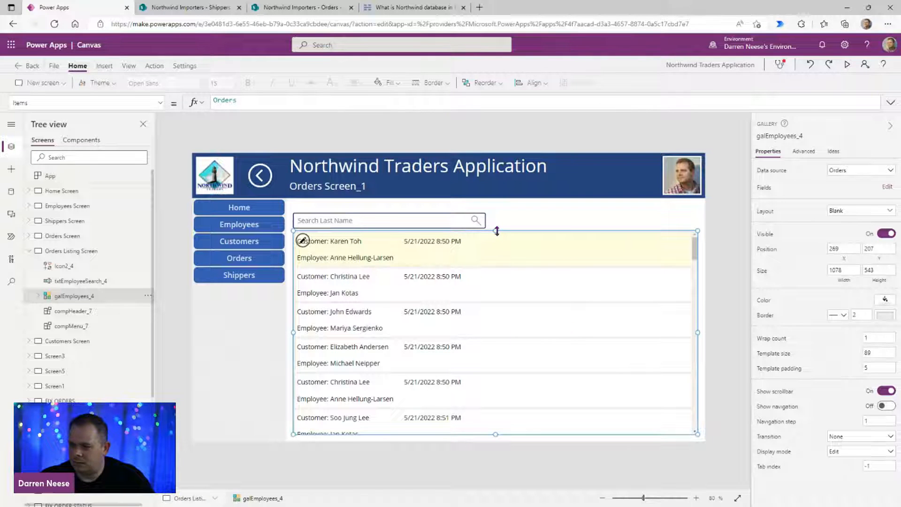
pyautogui.moveTo(496, 231); pyautogui.dragTo(498, 244)
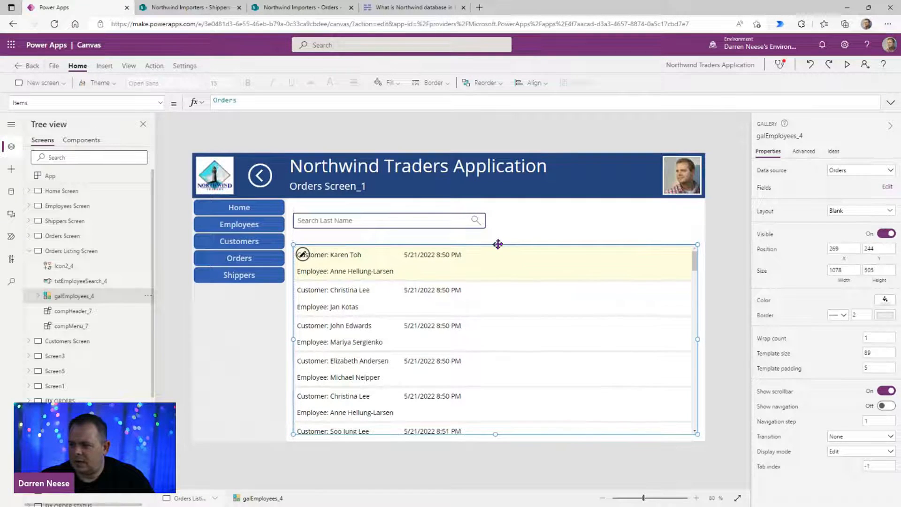
# Step: Move the search box together with its magnifier icon up, closer to the header
pyautogui.click(473, 221)
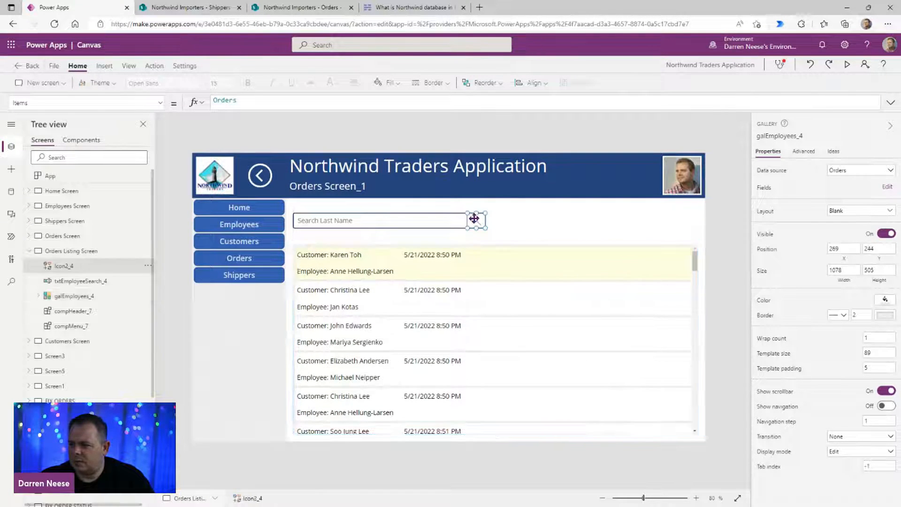
pyautogui.keyDown('shift'); pyautogui.click(419, 227); pyautogui.keyUp('shift')
pyautogui.moveTo(410, 223); pyautogui.dragTo(412, 216)
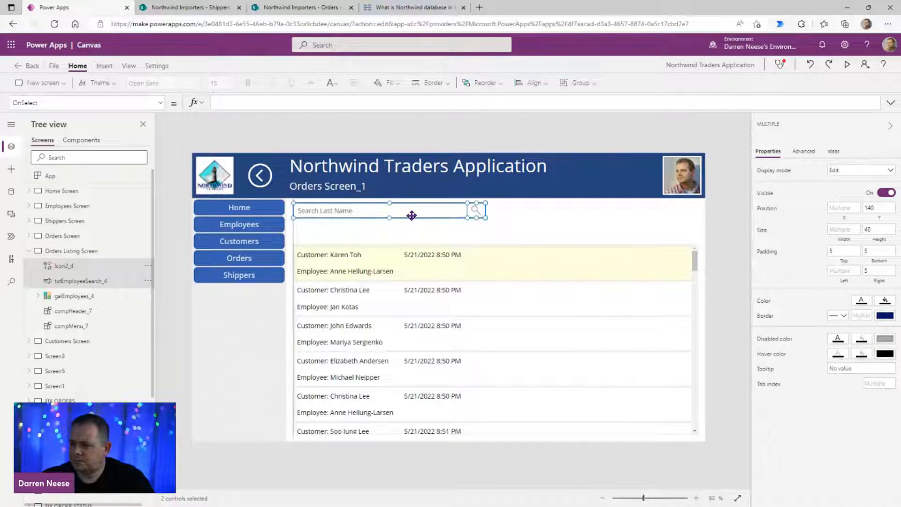
pyautogui.click(569, 241)
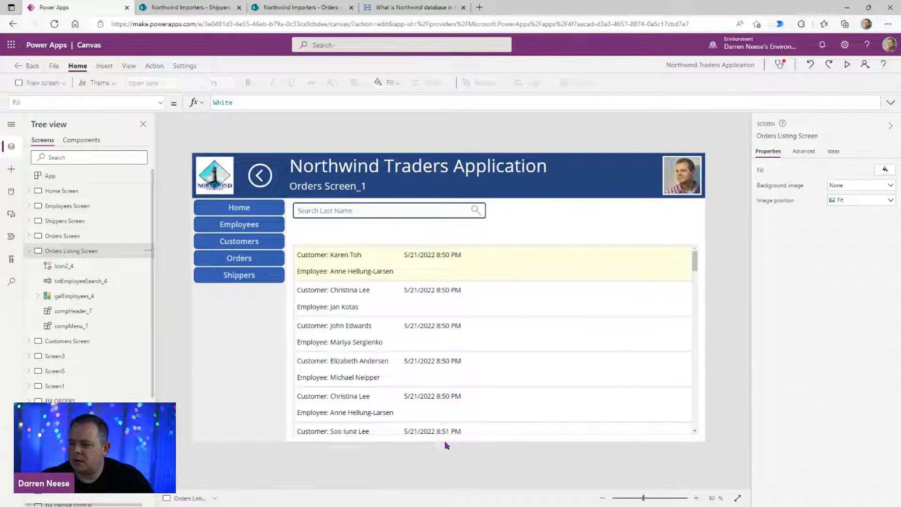
# Step: Look through the insertable controls and the icons and shapes list for a rectangle
pyautogui.click(12, 169)
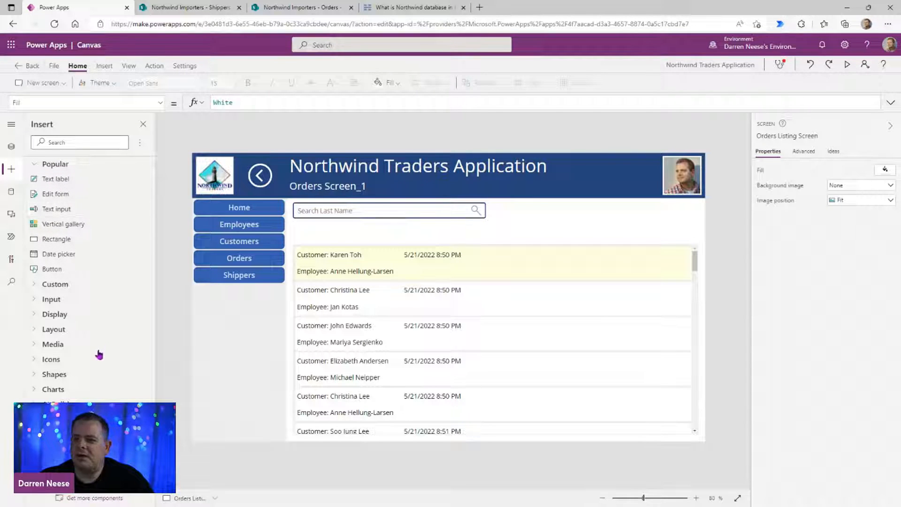
pyautogui.click(12, 145)
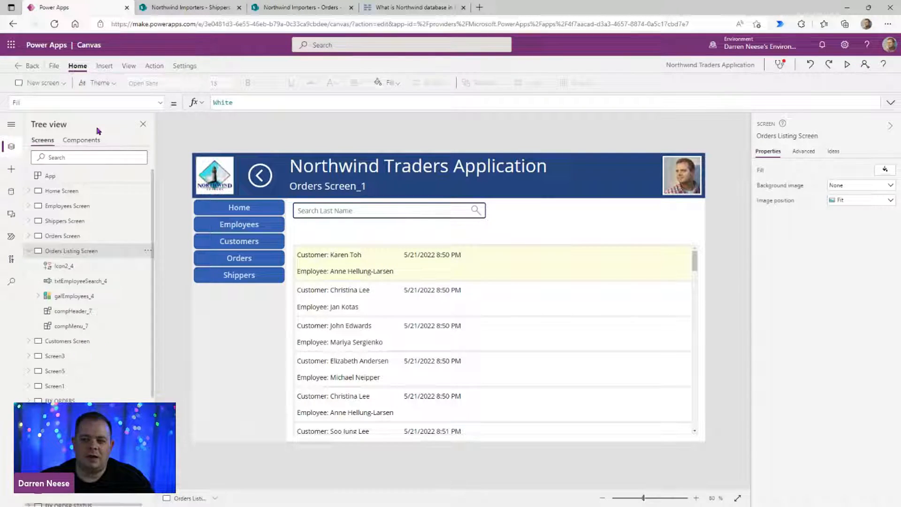
pyautogui.click(12, 169)
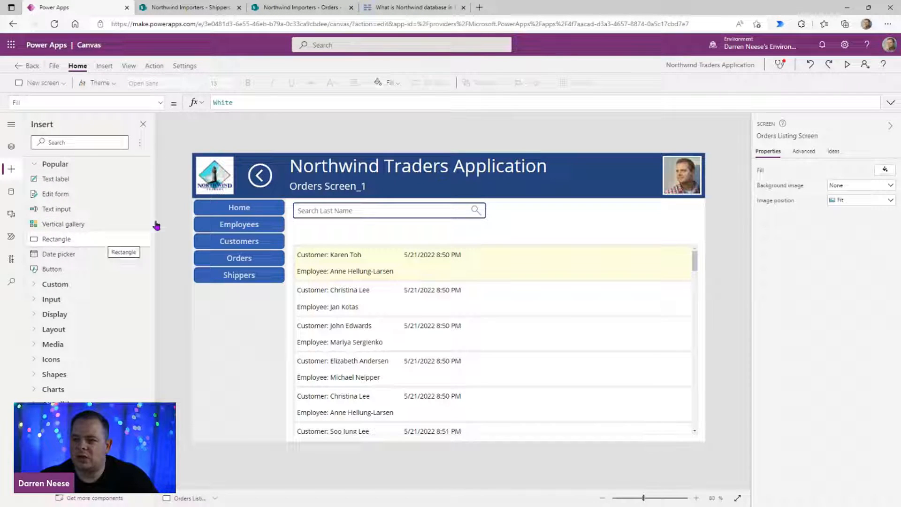
pyautogui.click(110, 70)
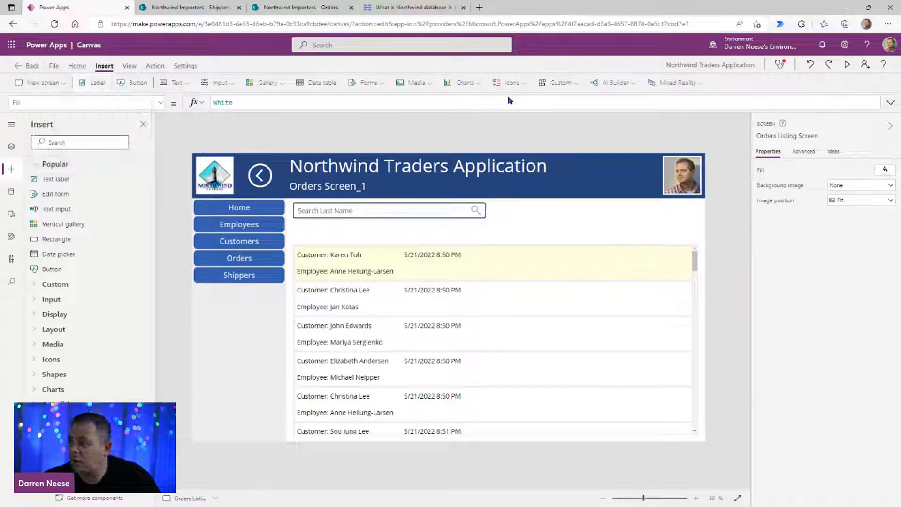
pyautogui.click(525, 83)
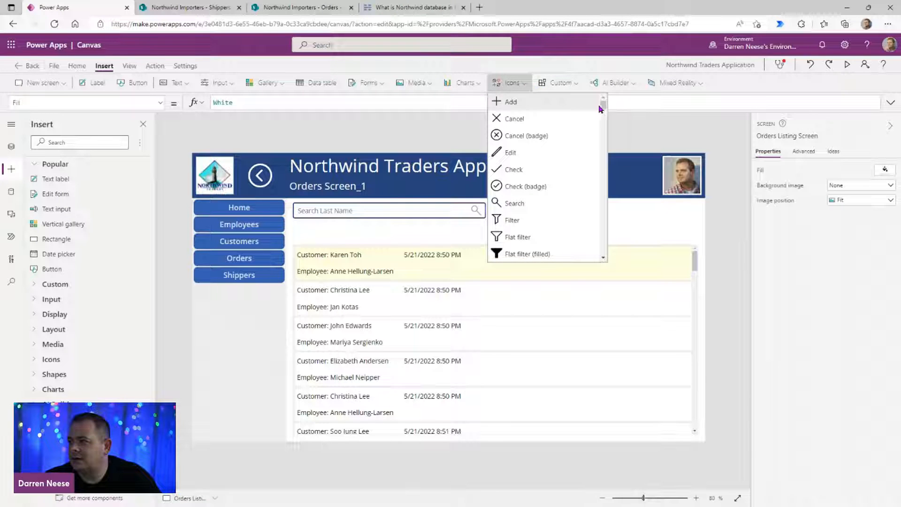
pyautogui.moveTo(604, 106); pyautogui.dragTo(603, 245)
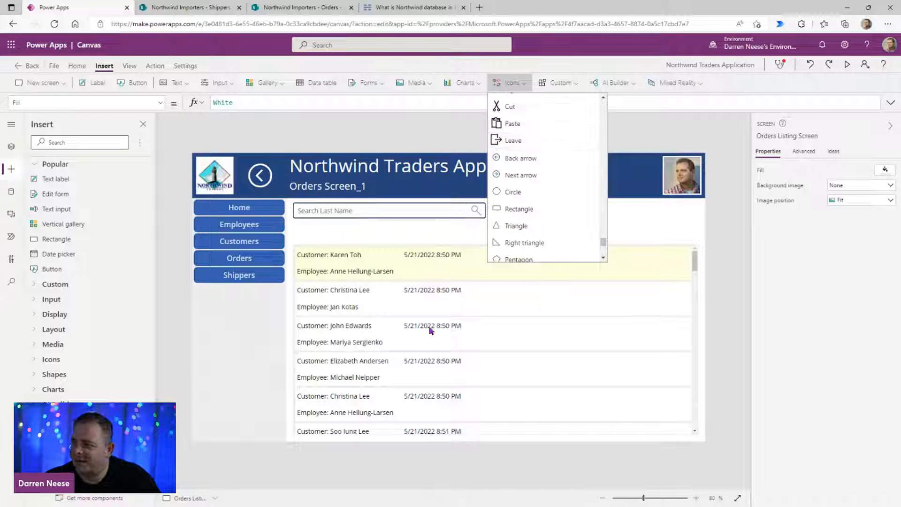
pyautogui.click(520, 84)
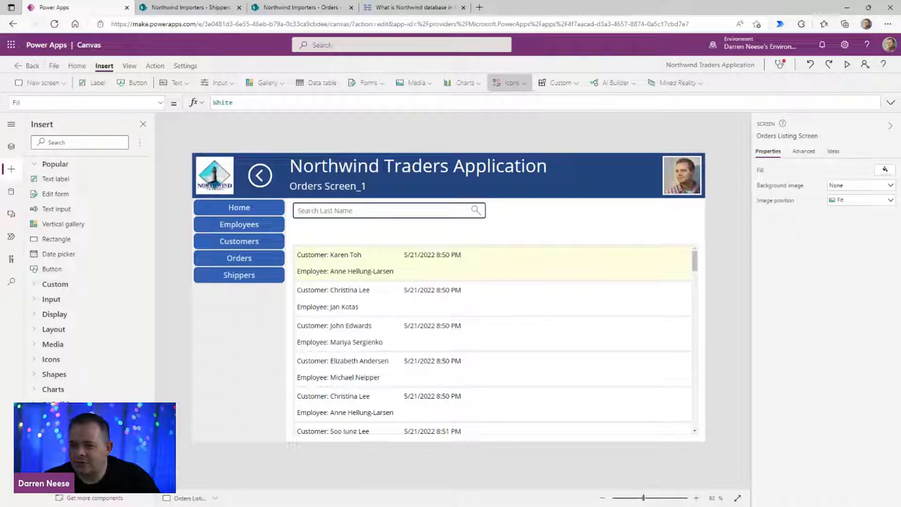
# Step: Insert a rectangle directly above the orders gallery at about X 269, Y 190, sized about 1078 wide by 53 high
pyautogui.click(56, 239)
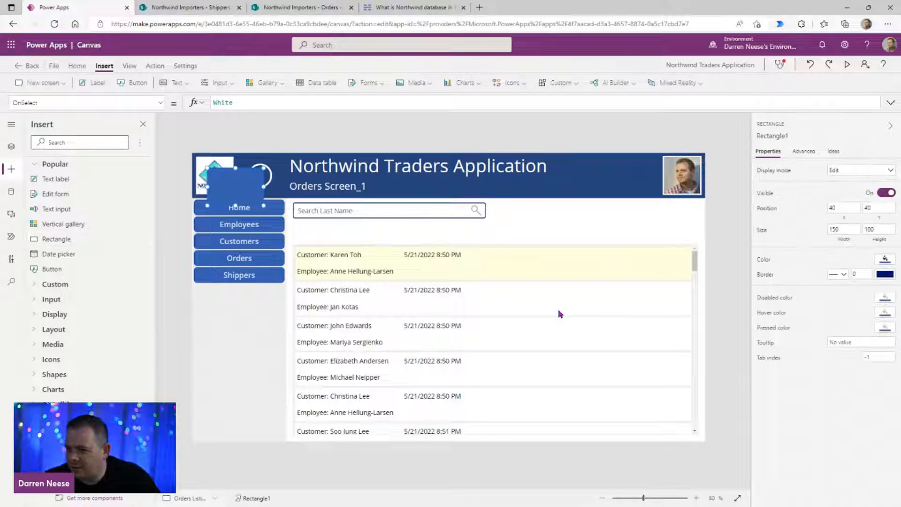
pyautogui.moveTo(249, 183); pyautogui.dragTo(698, 244)
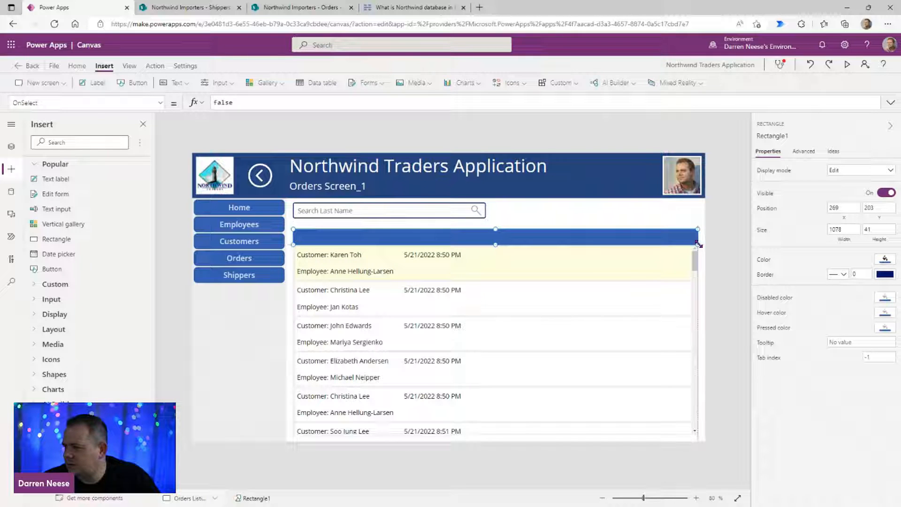
pyautogui.moveTo(492, 228); pyautogui.dragTo(496, 223)
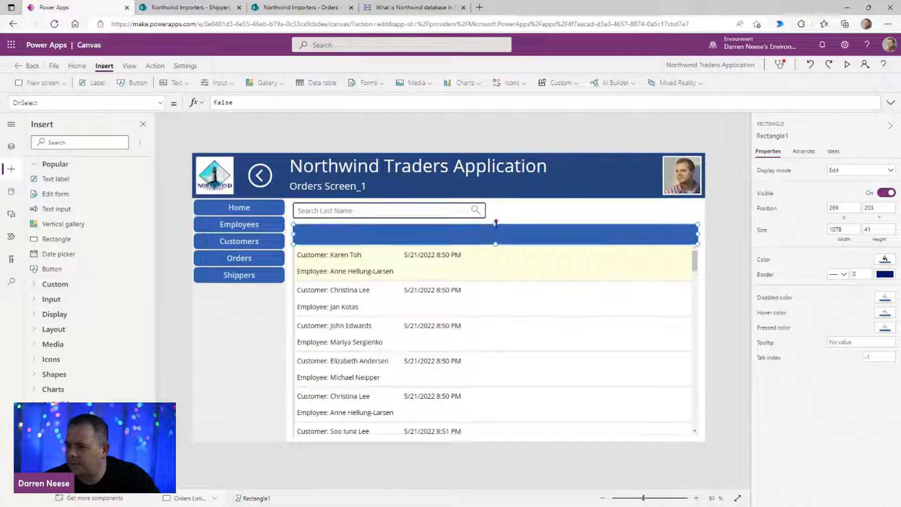
pyautogui.click(703, 285)
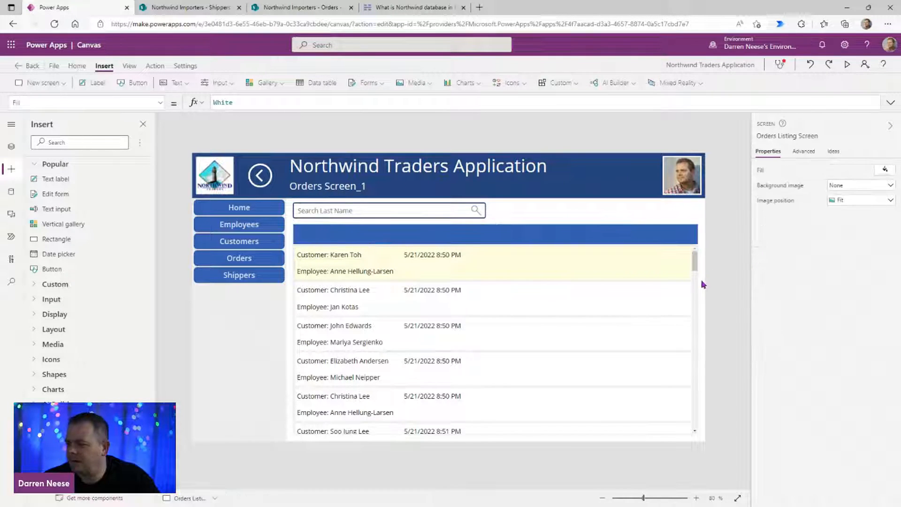
pyautogui.click(618, 241)
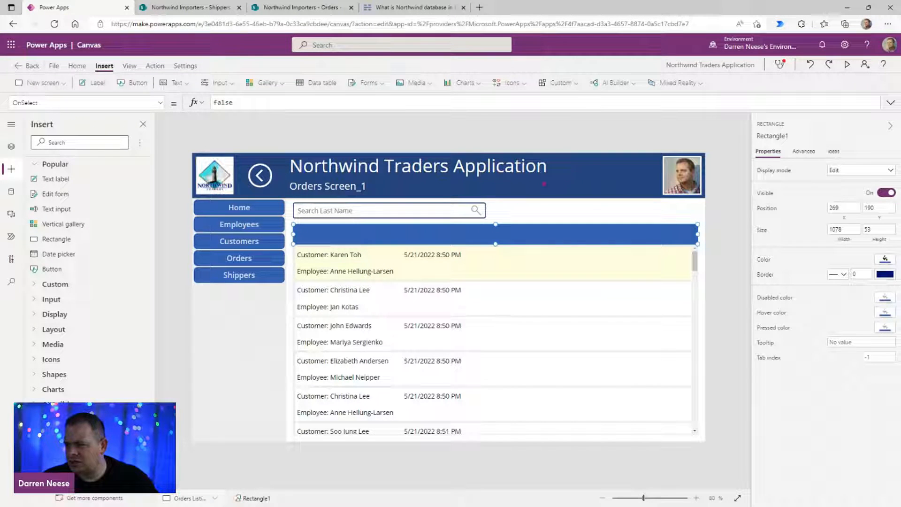
# Step: Open the compHeader component and copy its fill color formula, RGBA(39, 67, 125, 1)
pyautogui.click(11, 146)
pyautogui.click(91, 176)
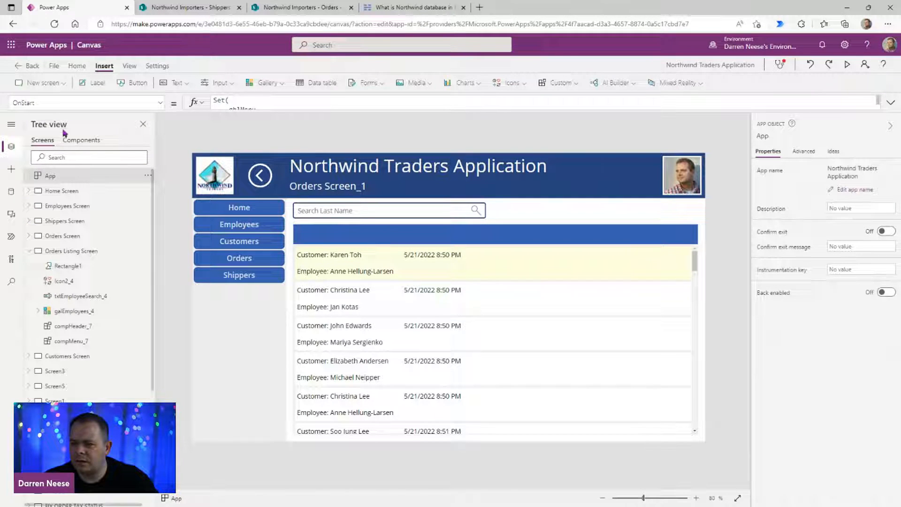
pyautogui.click(94, 147)
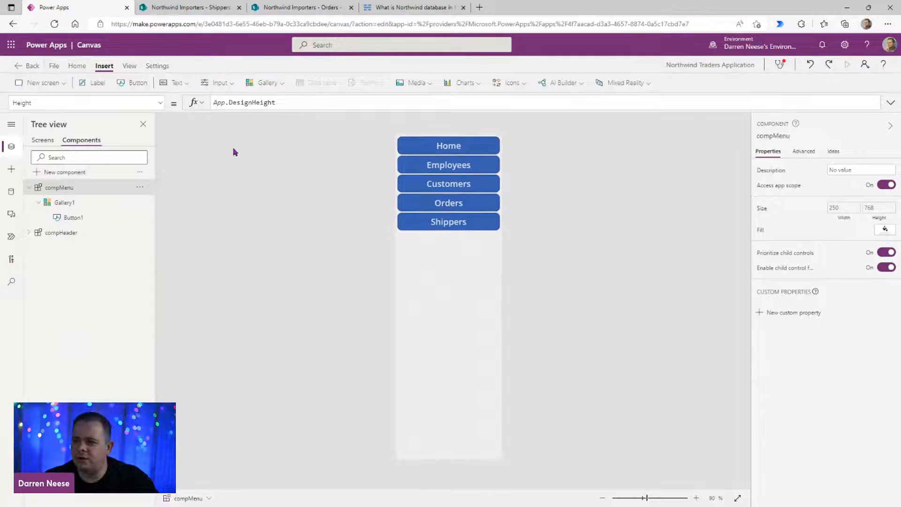
pyautogui.click(100, 237)
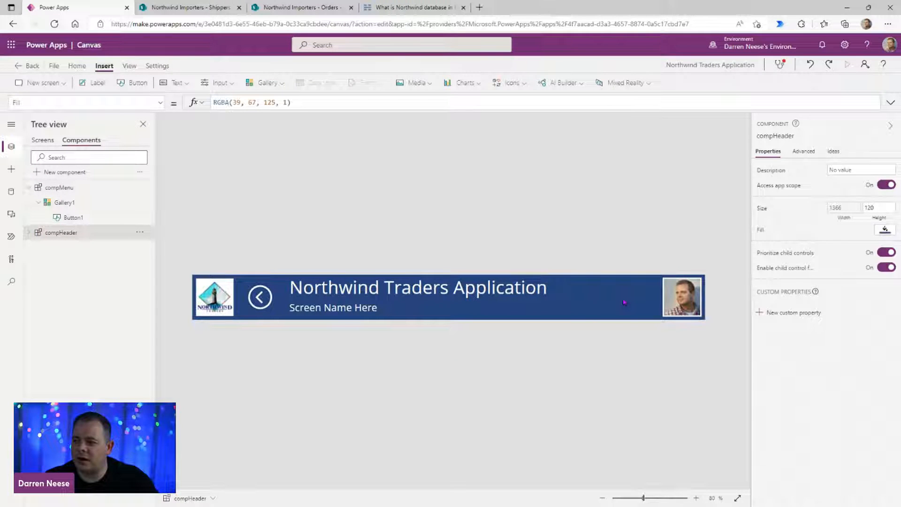
pyautogui.click(883, 231)
pyautogui.click(883, 231)
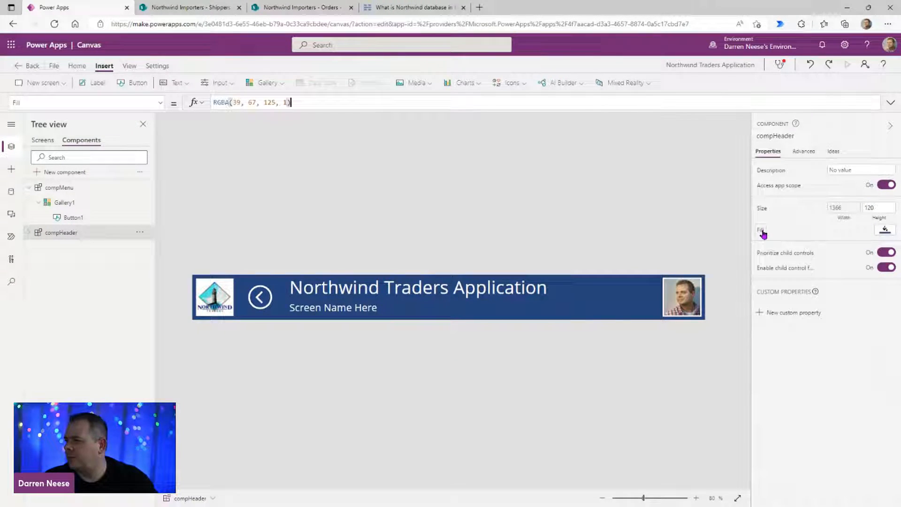
pyautogui.moveTo(298, 101); pyautogui.dragTo(173, 106)
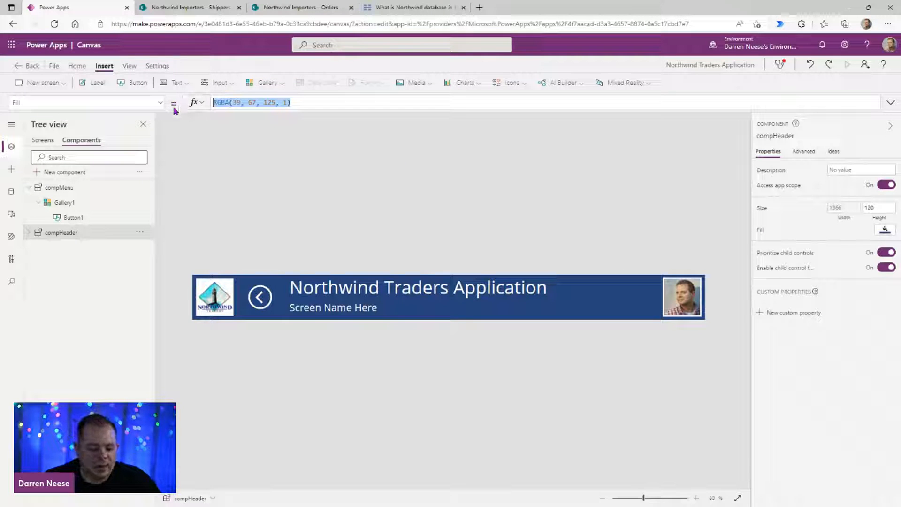
# Step: Return to the Orders Listing Screen and set the fill of the rectangle above the gallery to RGBA(39, 67, 125, 1)
pyautogui.click(45, 140)
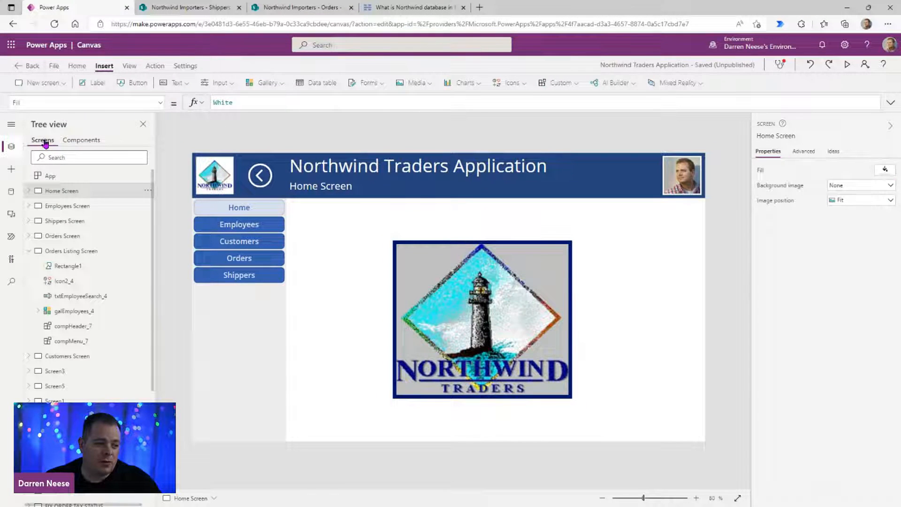
pyautogui.click(103, 251)
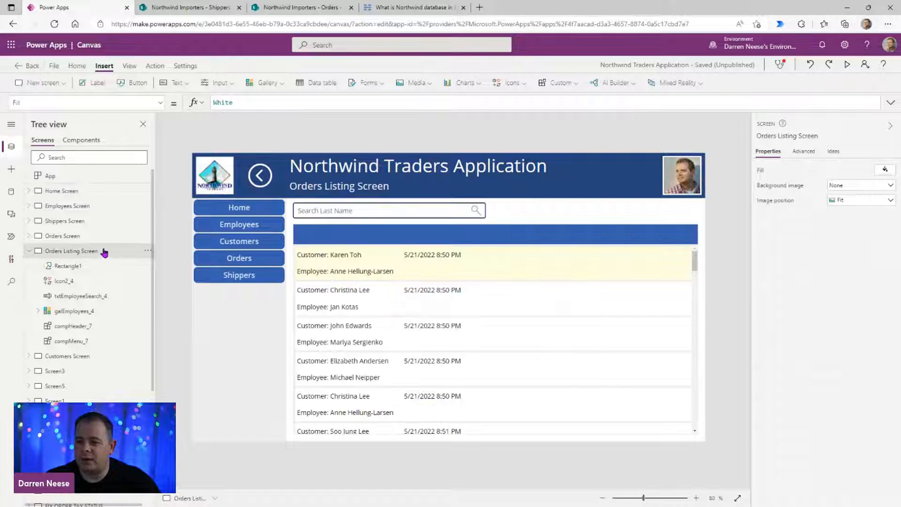
pyautogui.click(681, 238)
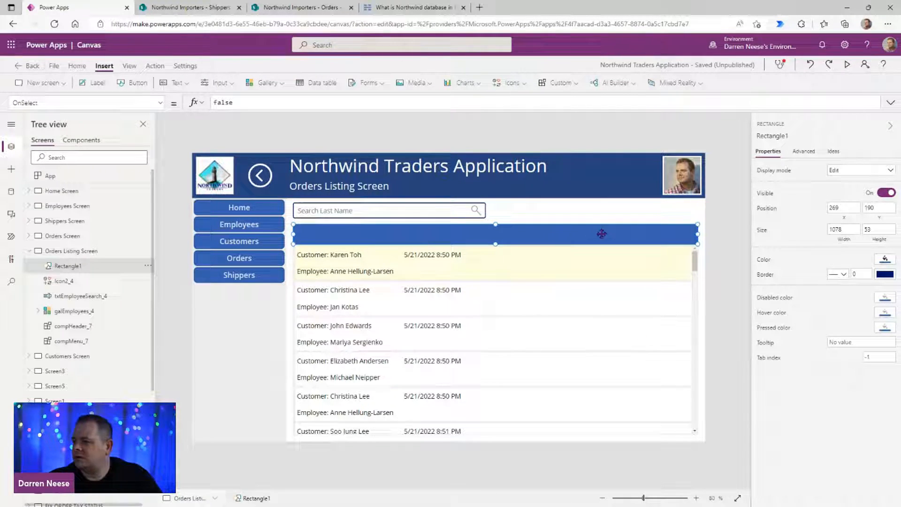
pyautogui.click(772, 259)
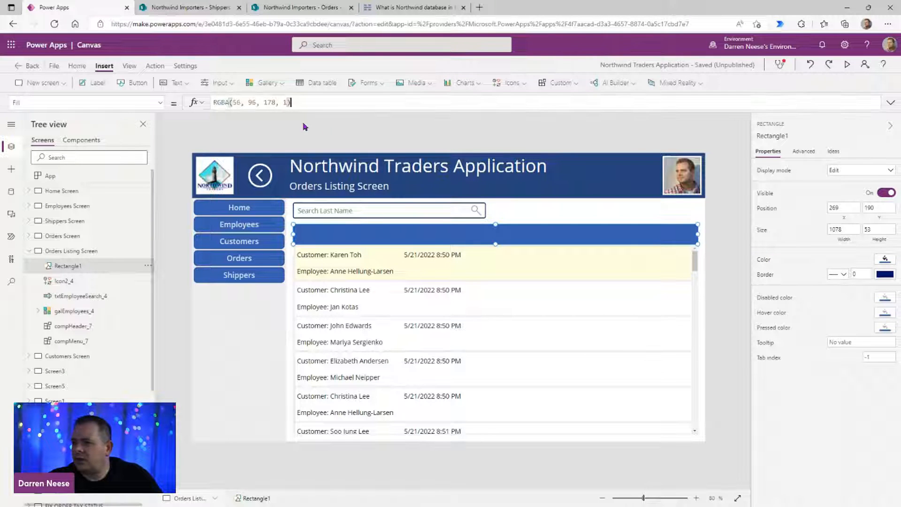
pyautogui.hotkey('ctrl', 'v')
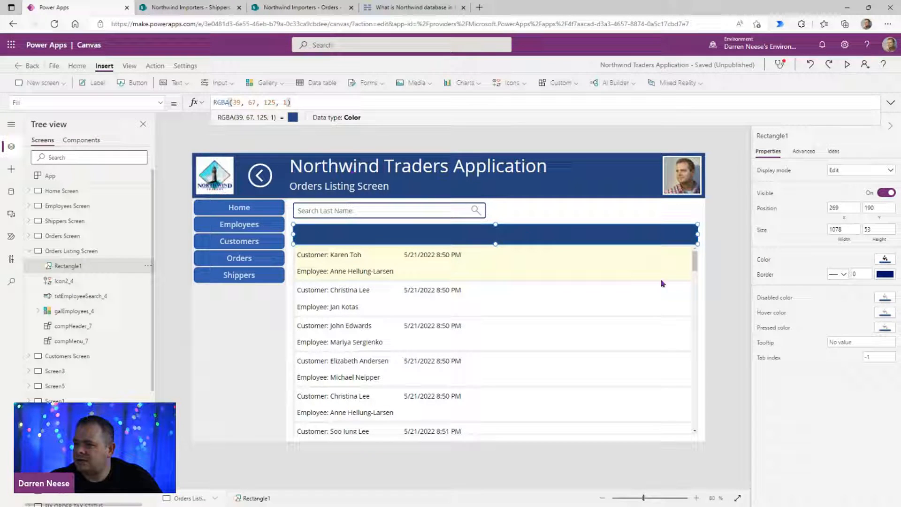
pyautogui.click(724, 273)
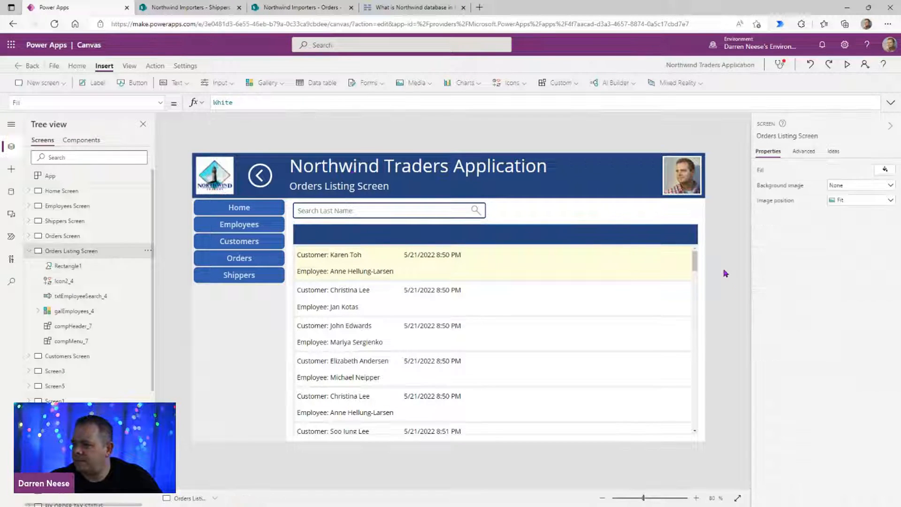
# Step: Insert a text label at the left end of the rectangle, at about X 269, Y 190, sized about 150 by 53
pyautogui.click(525, 241)
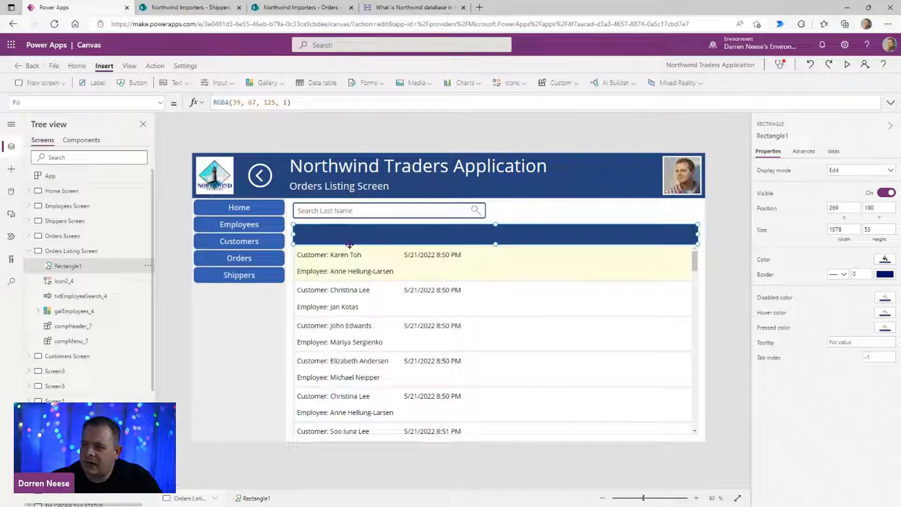
pyautogui.click(717, 261)
pyautogui.click(335, 244)
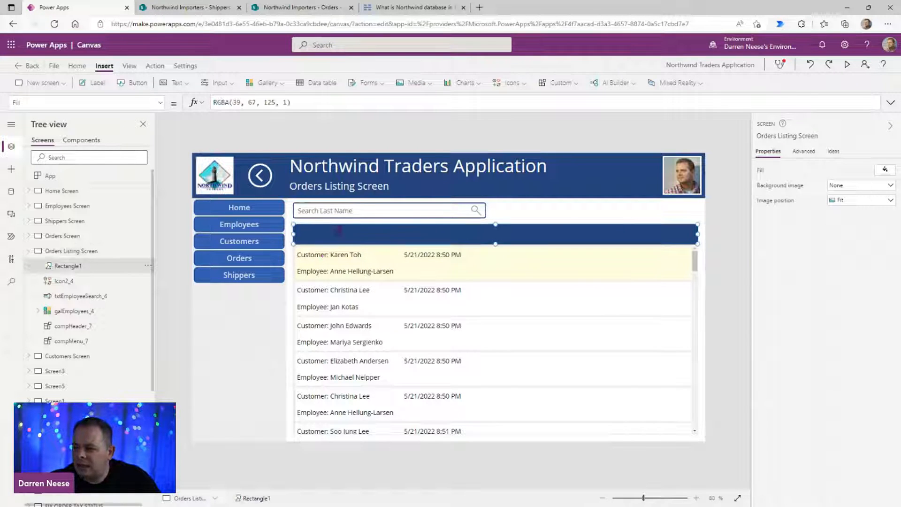
pyautogui.click(95, 83)
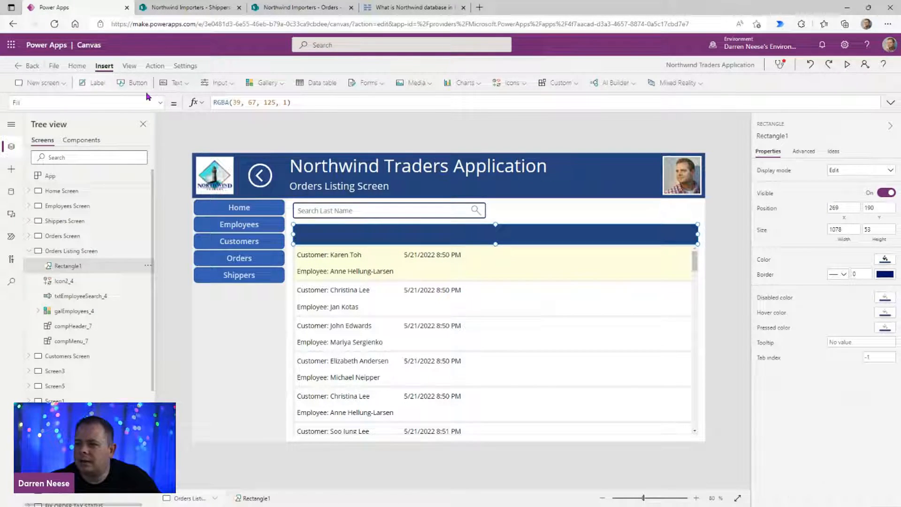
pyautogui.moveTo(247, 176); pyautogui.dragTo(321, 224)
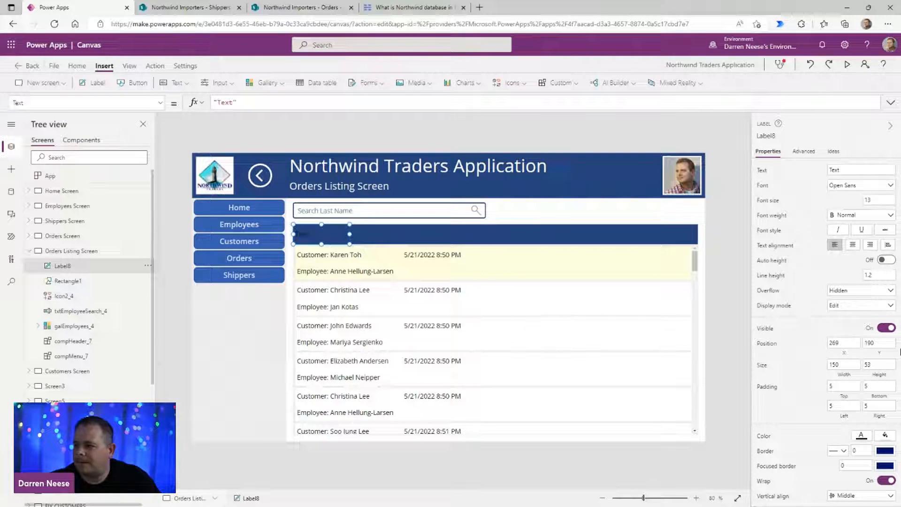
# Step: Format the new label with white text, font size 18 and a left padding of 15
pyautogui.click(861, 436)
pyautogui.click(704, 343)
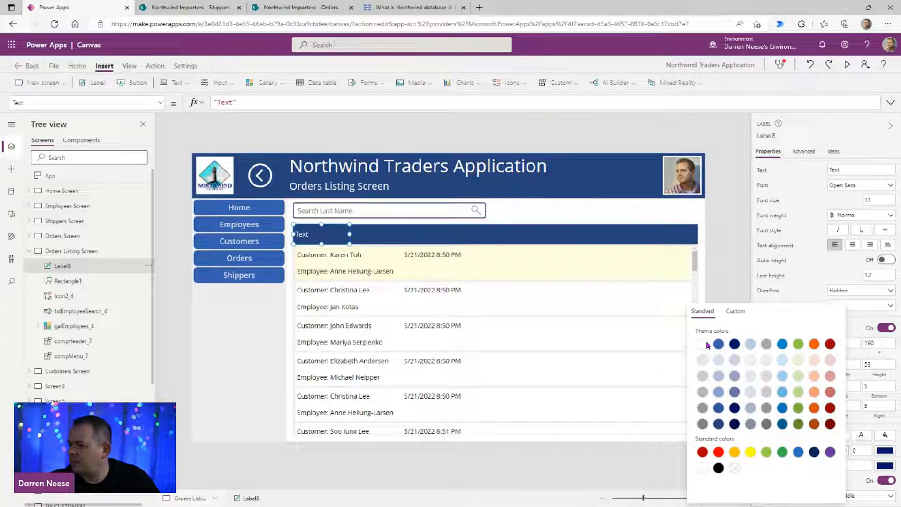
pyautogui.click(875, 200)
pyautogui.write('2')
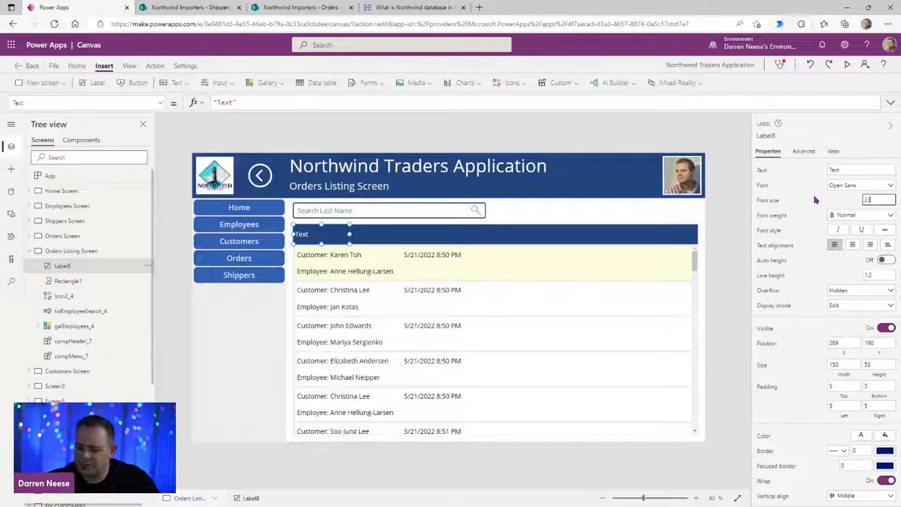
pyautogui.write('0')
pyautogui.moveTo(882, 197); pyautogui.dragTo(838, 199)
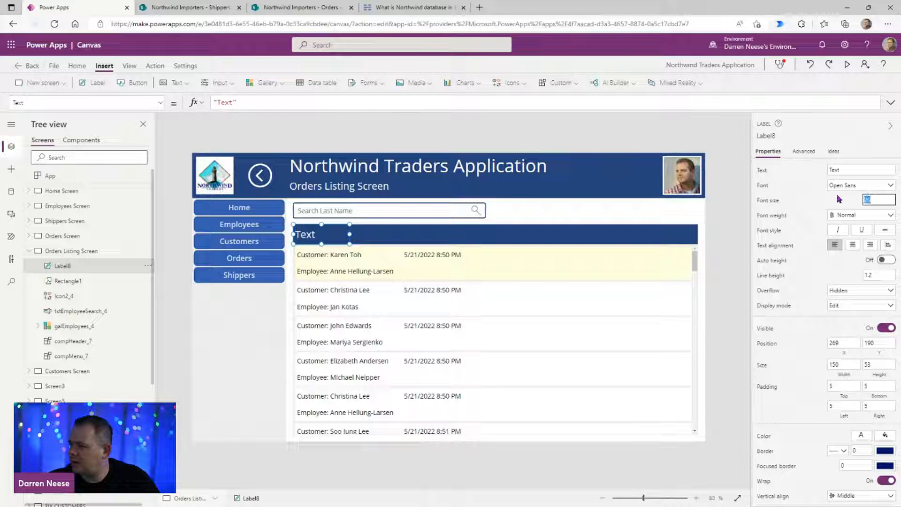
pyautogui.write('18')
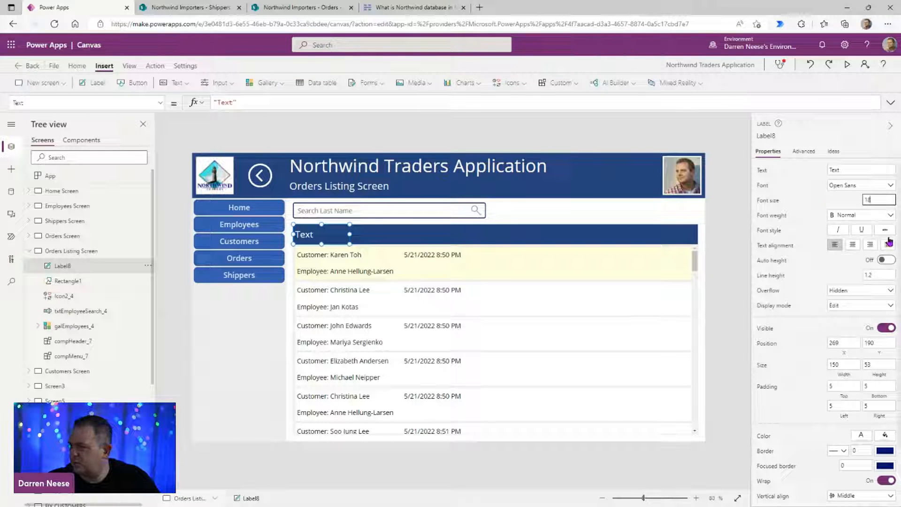
pyautogui.click(844, 405)
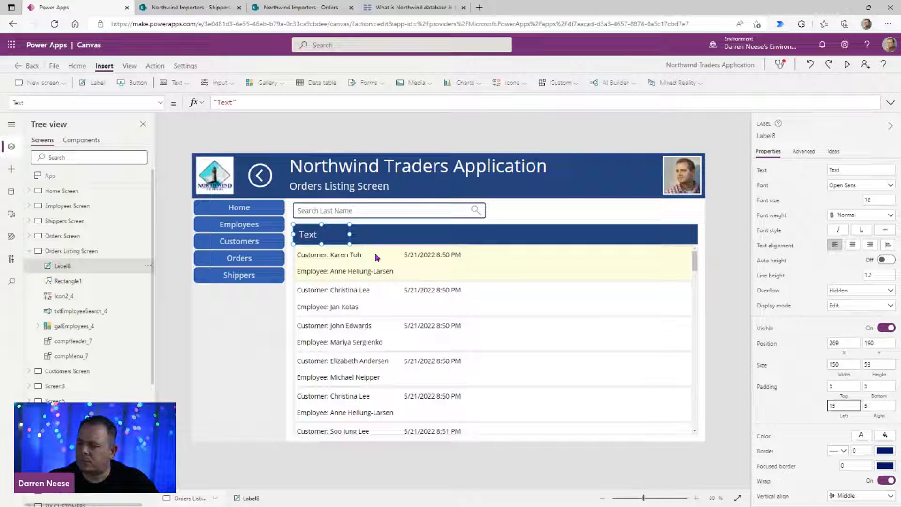
# Step: Arrange the gallery's customer, employee and date labels on one line, with the employee at about X 291, and reduce the template size to about 42
pyautogui.click(330, 255)
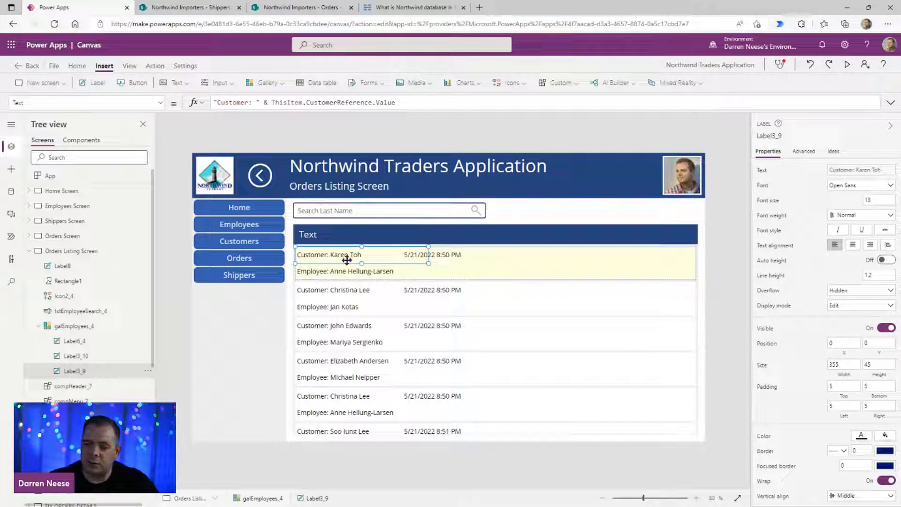
pyautogui.click(328, 270)
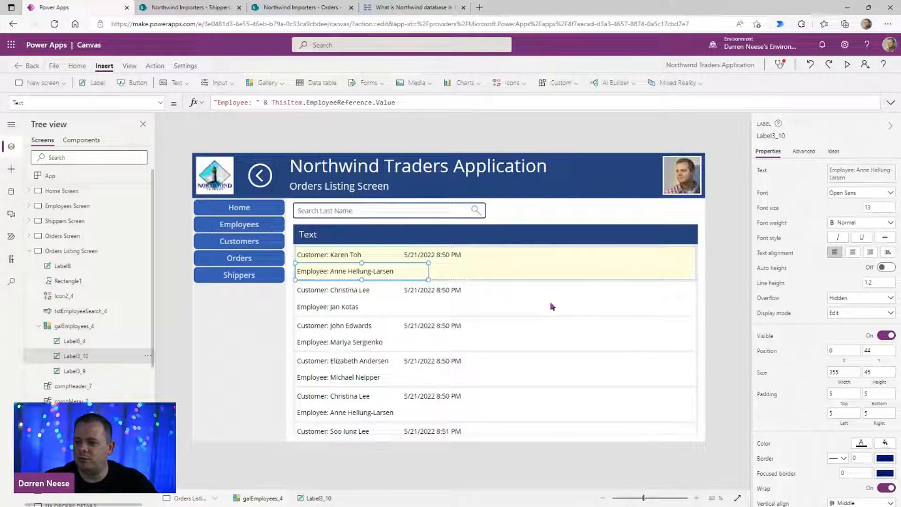
pyautogui.moveTo(461, 254); pyautogui.dragTo(666, 255)
pyautogui.moveTo(371, 277); pyautogui.dragTo(477, 255)
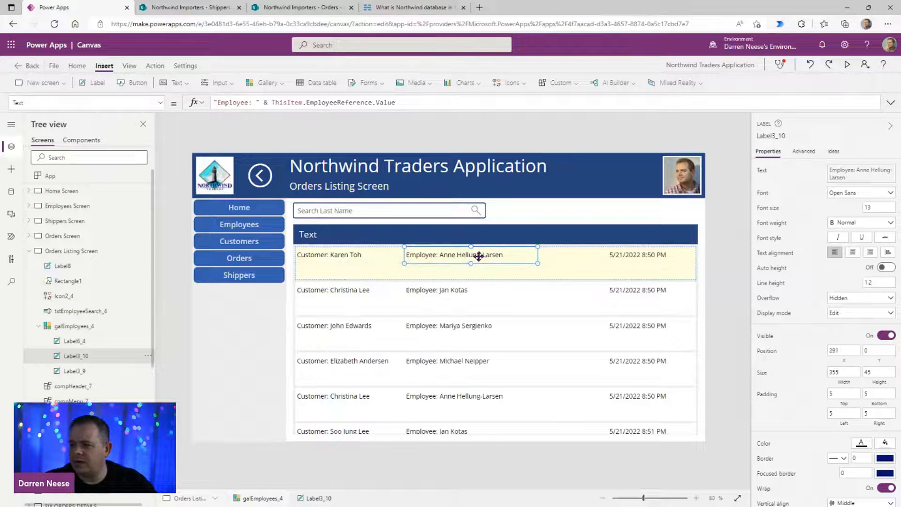
pyautogui.click(342, 271)
pyautogui.moveTo(492, 280); pyautogui.dragTo(496, 261)
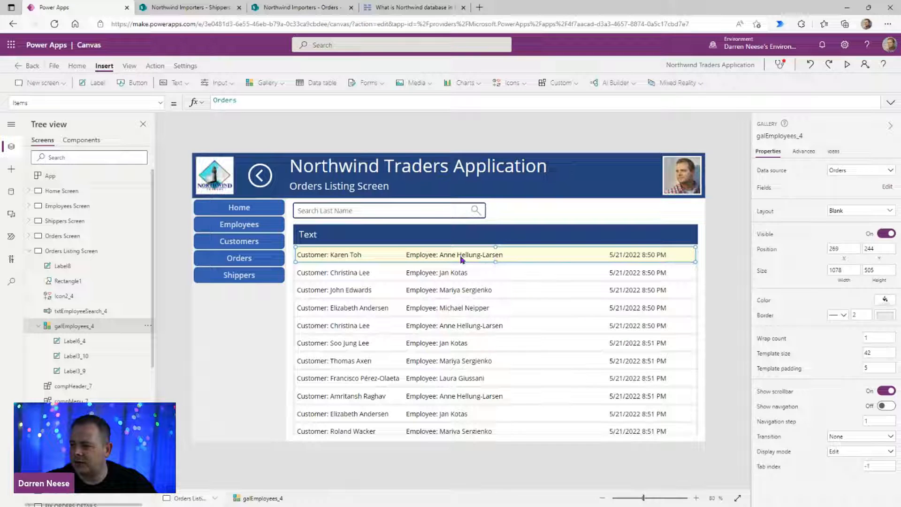
# Step: Set the column header label's text to CUSTOMER, widen it to about 218 and set its font size to 17
pyautogui.click(308, 234)
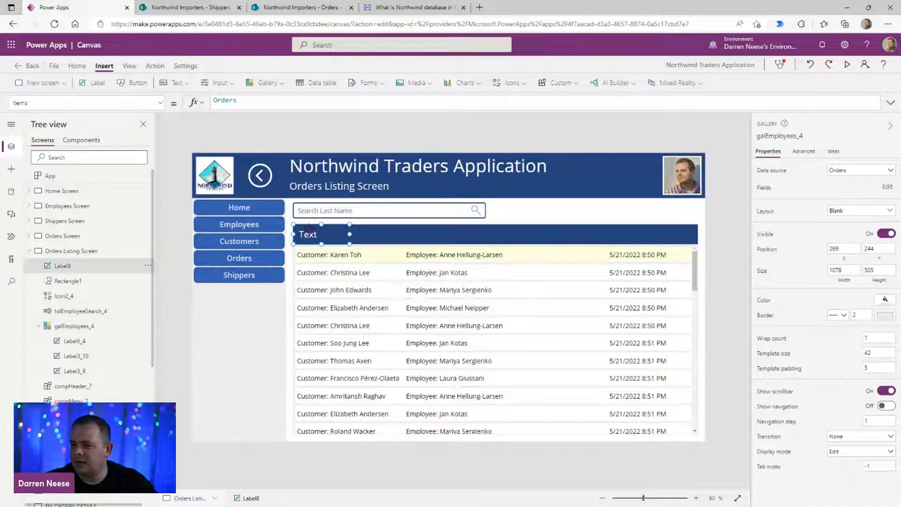
pyautogui.click(861, 169)
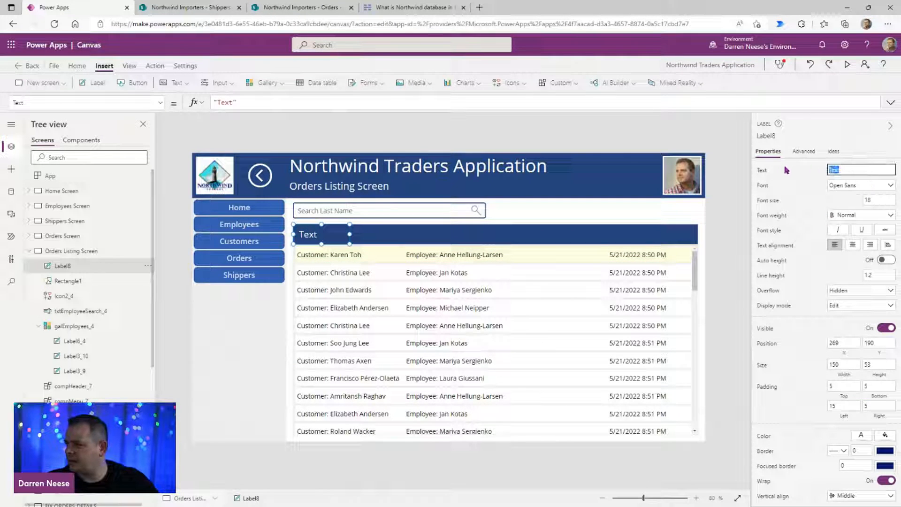
pyautogui.write('CUSTOMER')
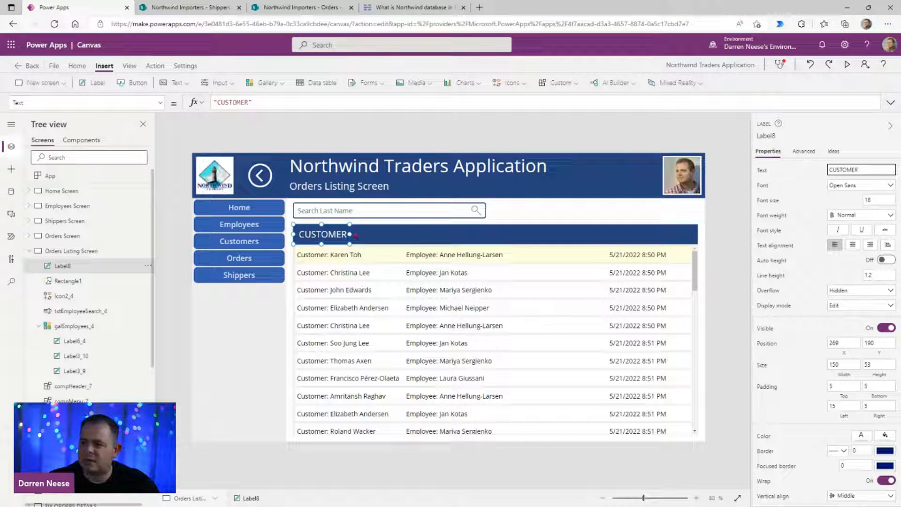
pyautogui.moveTo(350, 234); pyautogui.dragTo(374, 234)
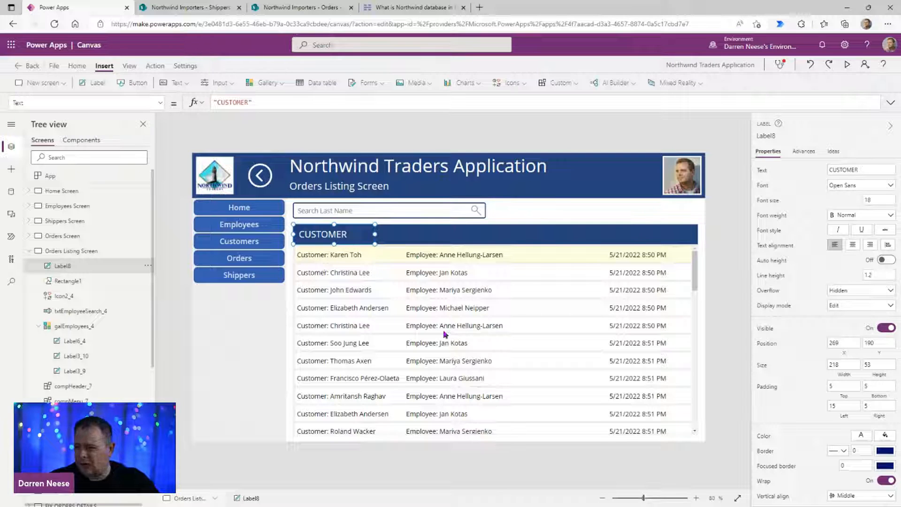
pyautogui.click(878, 200)
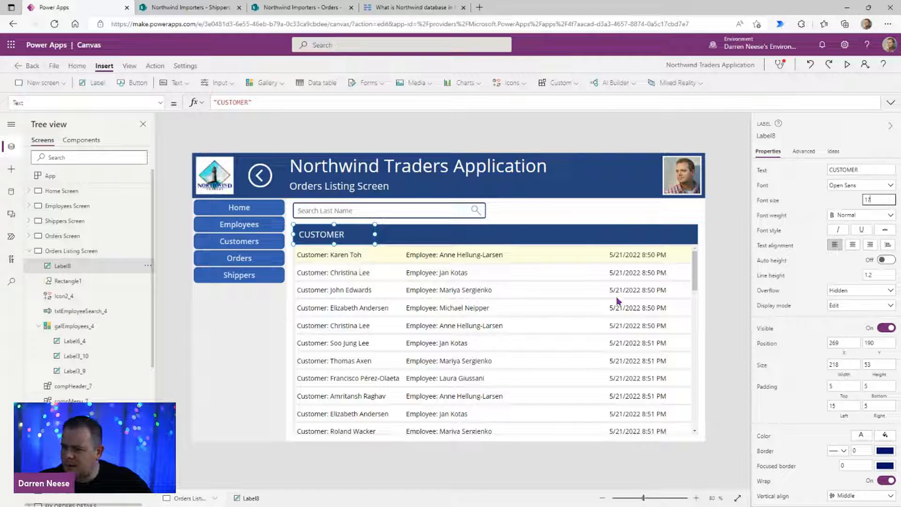
# Step: Set the orders gallery's template padding to 2
pyautogui.click(347, 259)
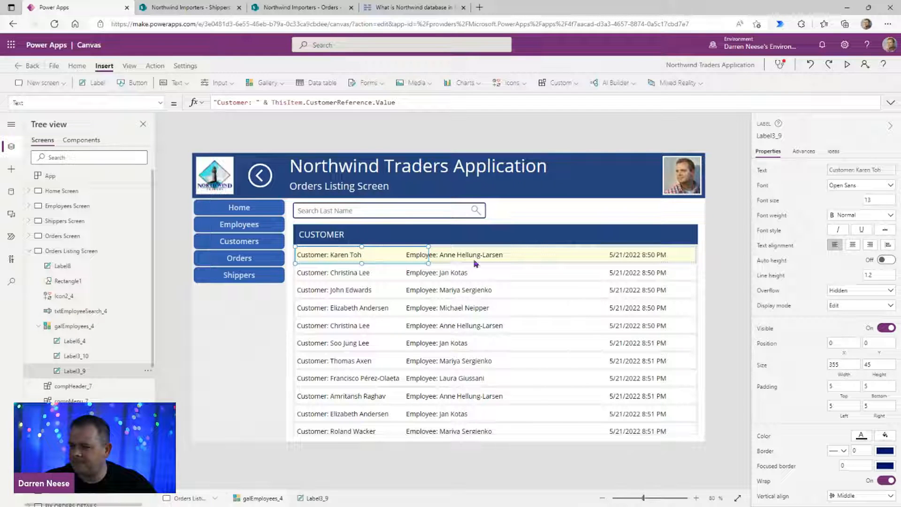
pyautogui.click(532, 356)
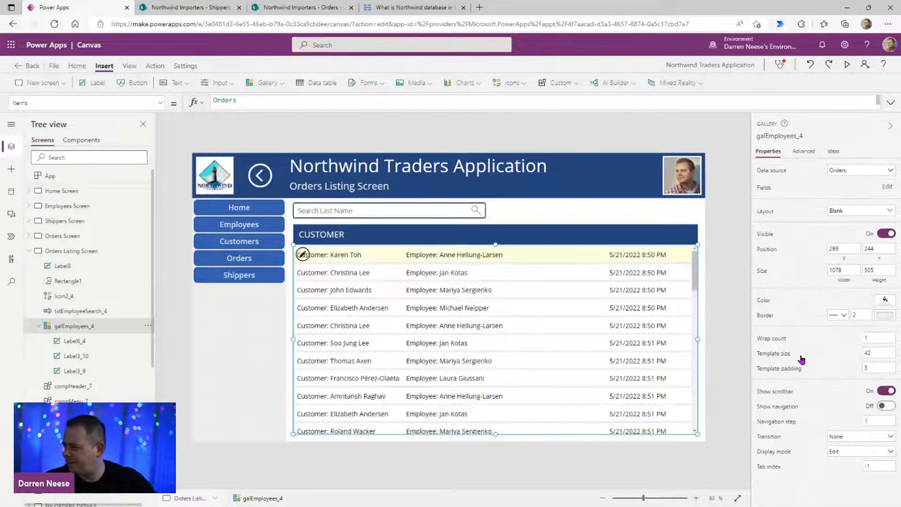
pyautogui.click(884, 369)
pyautogui.click(490, 338)
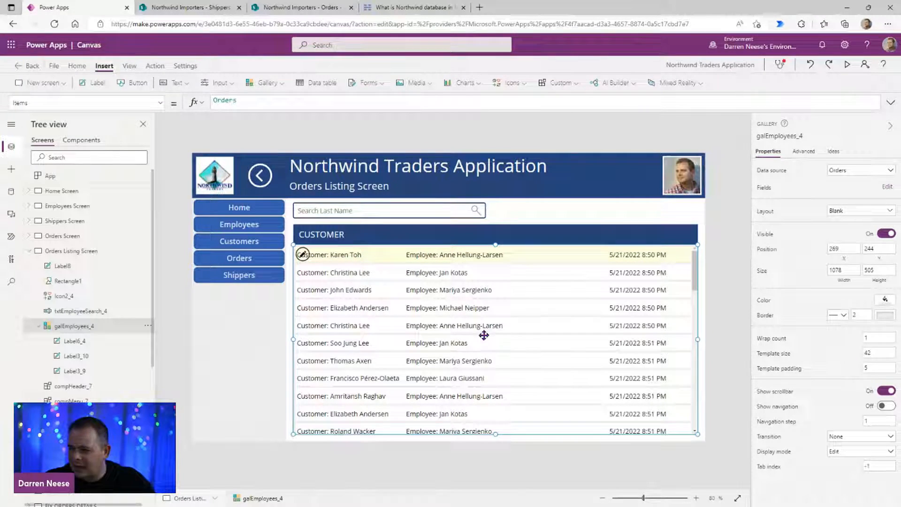
pyautogui.click(880, 367)
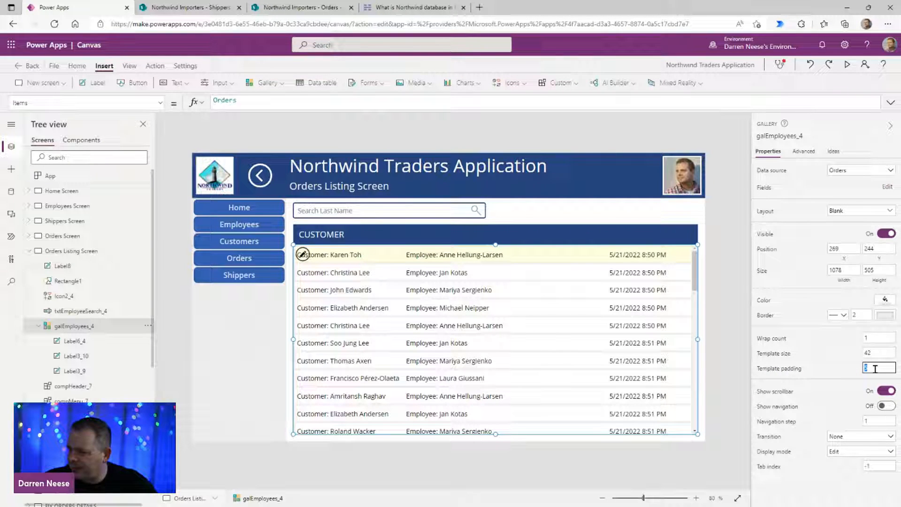
pyautogui.write('2')
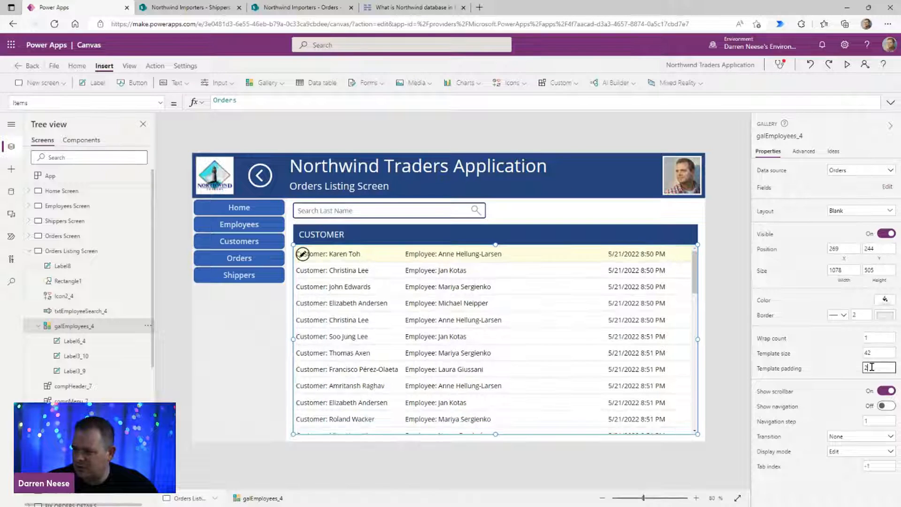
pyautogui.click(714, 295)
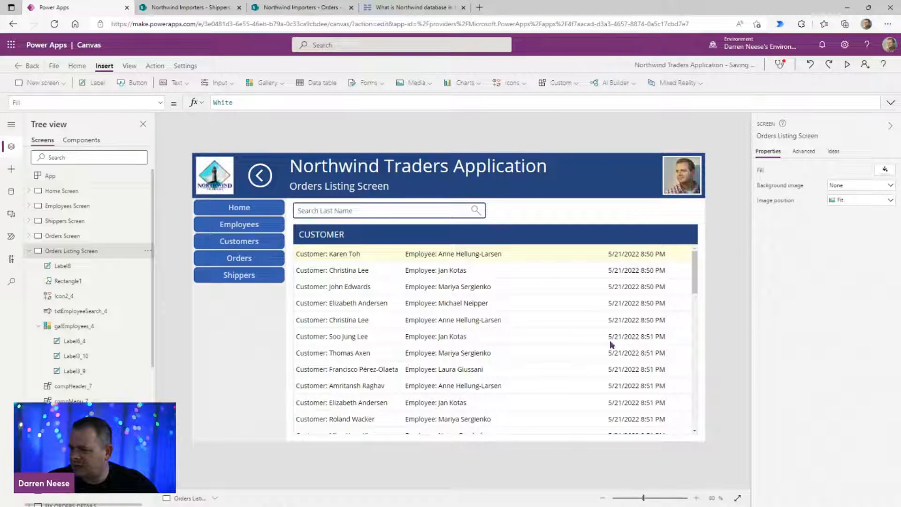
# Step: Remove the "Customer: " prefix from the gallery customer label's formula and shrink the label to about 190 by 42
pyautogui.click(334, 256)
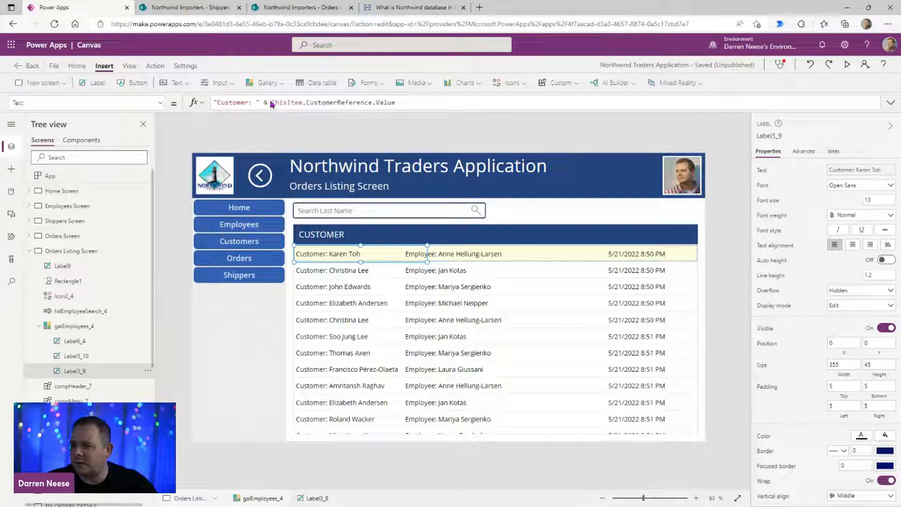
pyautogui.moveTo(271, 104); pyautogui.dragTo(179, 103)
pyautogui.press('BackSpace')
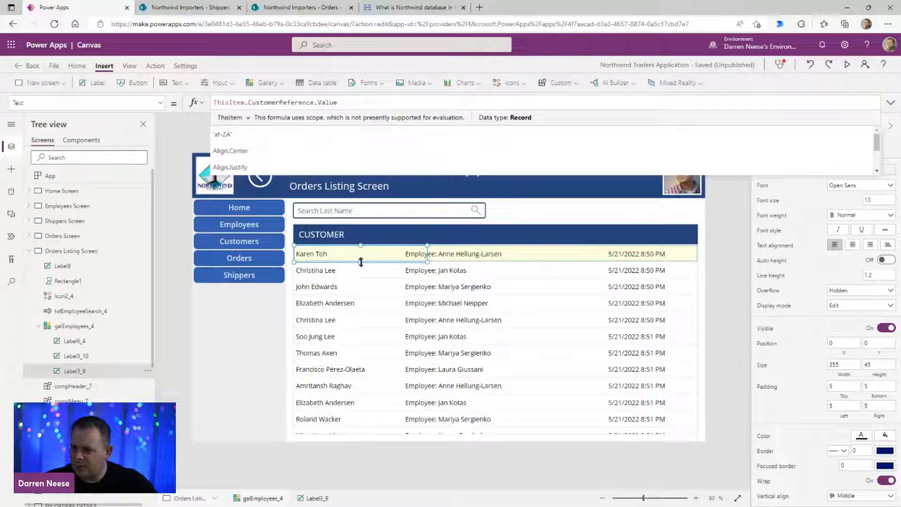
pyautogui.moveTo(361, 262); pyautogui.dragTo(360, 261)
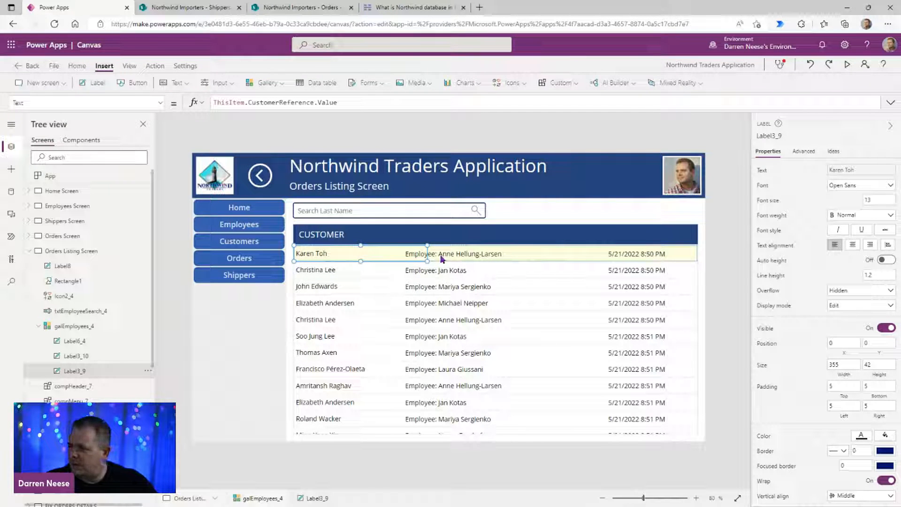
pyautogui.moveTo(426, 261); pyautogui.dragTo(365, 260)
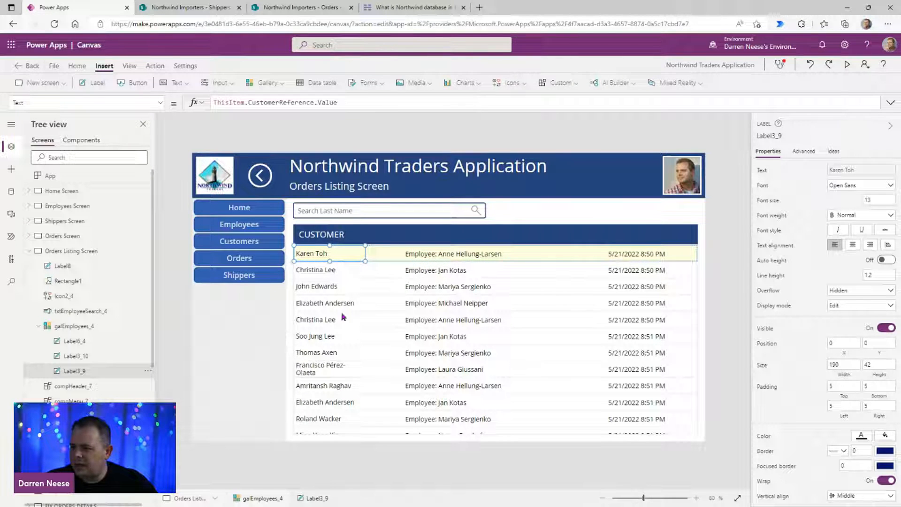
# Step: Set the orders gallery's template size to 40
pyautogui.click(479, 307)
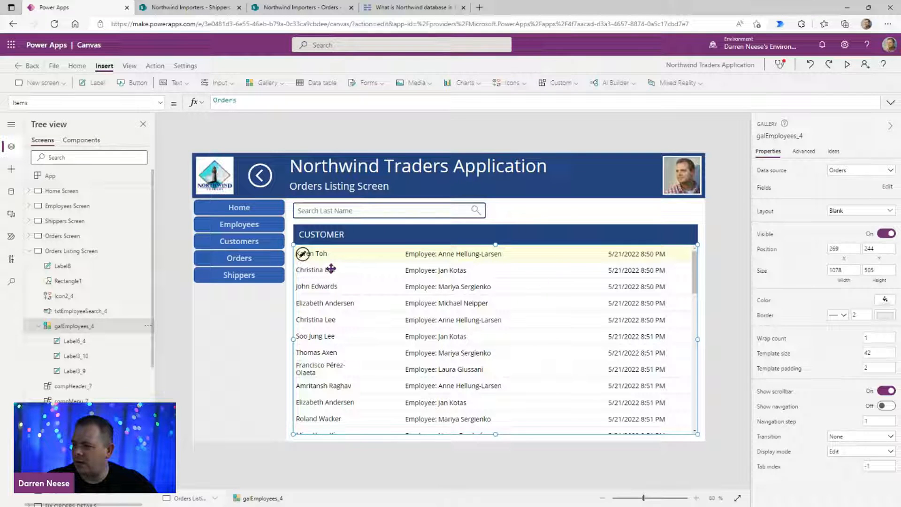
pyautogui.click(879, 355)
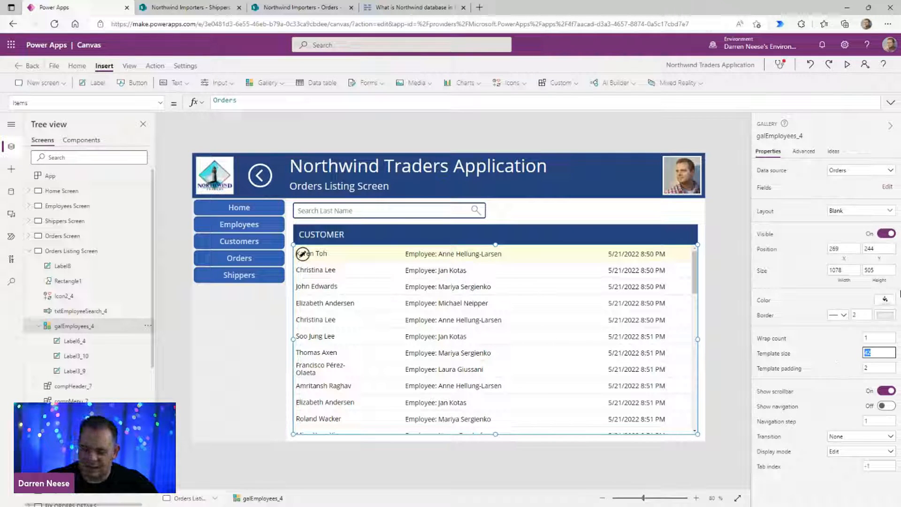
pyautogui.write('40')
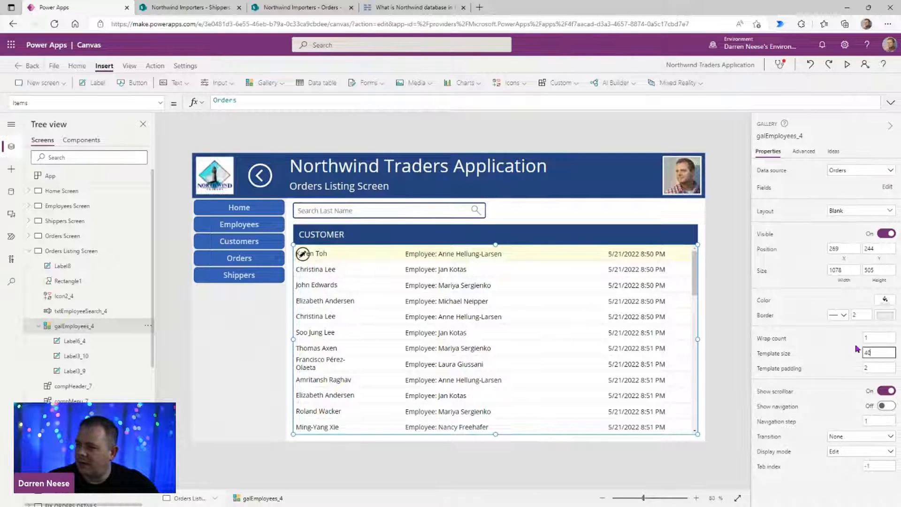
# Step: Set the height of the gallery's customer, employee and date labels together to Parent.TemplateHeight
pyautogui.click(323, 253)
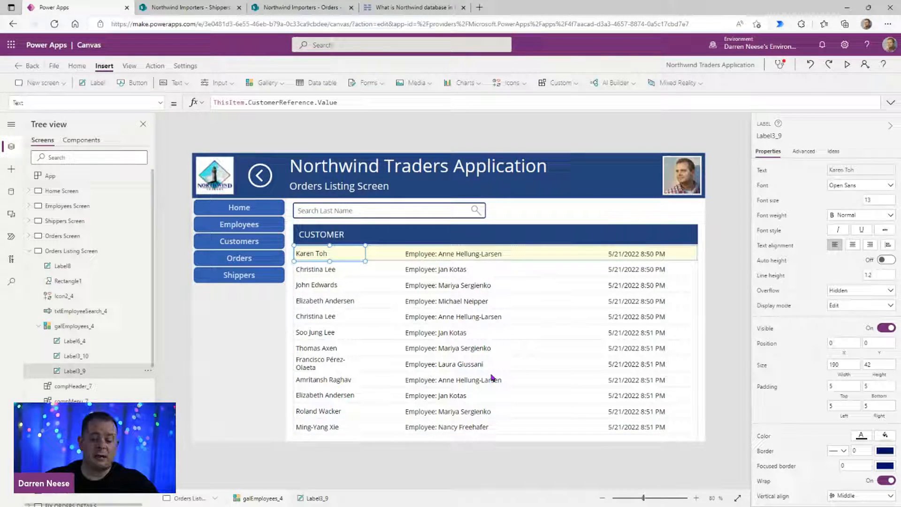
pyautogui.keyDown('shift'); pyautogui.click(430, 253); pyautogui.keyUp('shift')
pyautogui.keyDown('shift'); pyautogui.click(636, 252); pyautogui.keyUp('shift')
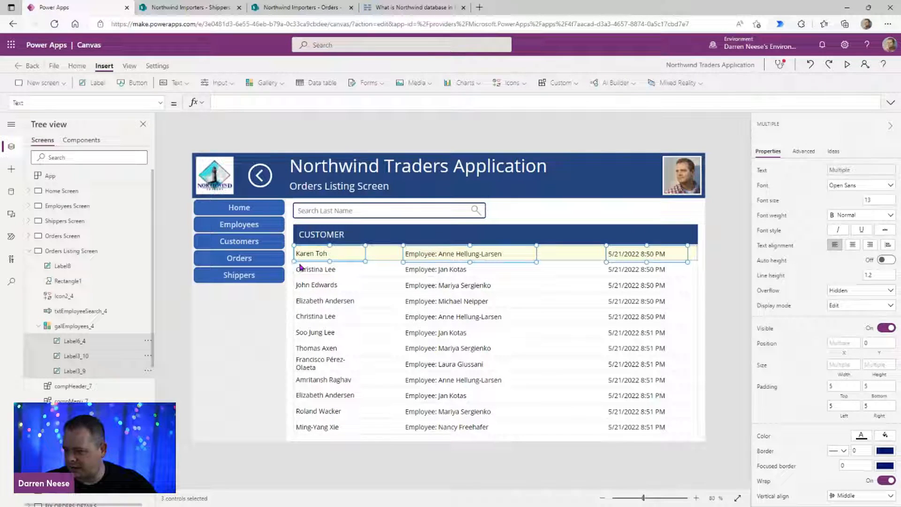
pyautogui.click(868, 365)
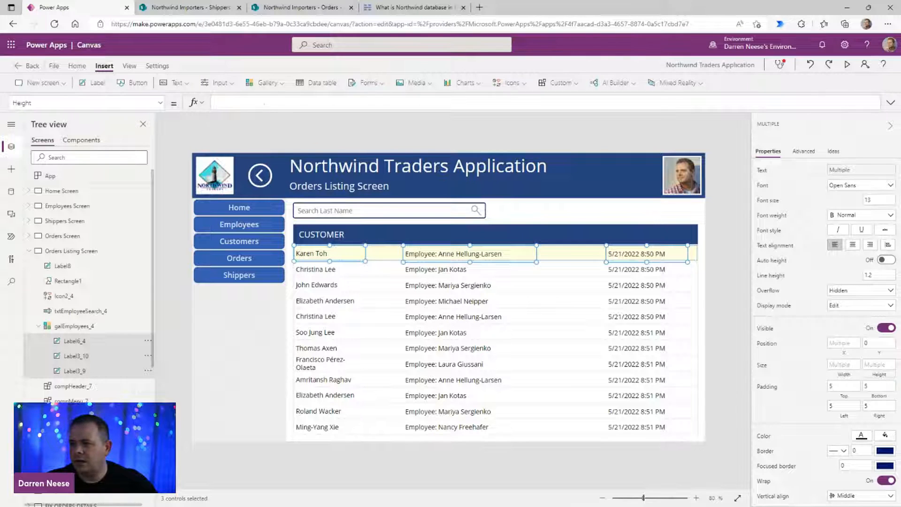
pyautogui.click(266, 102)
pyautogui.write('p')
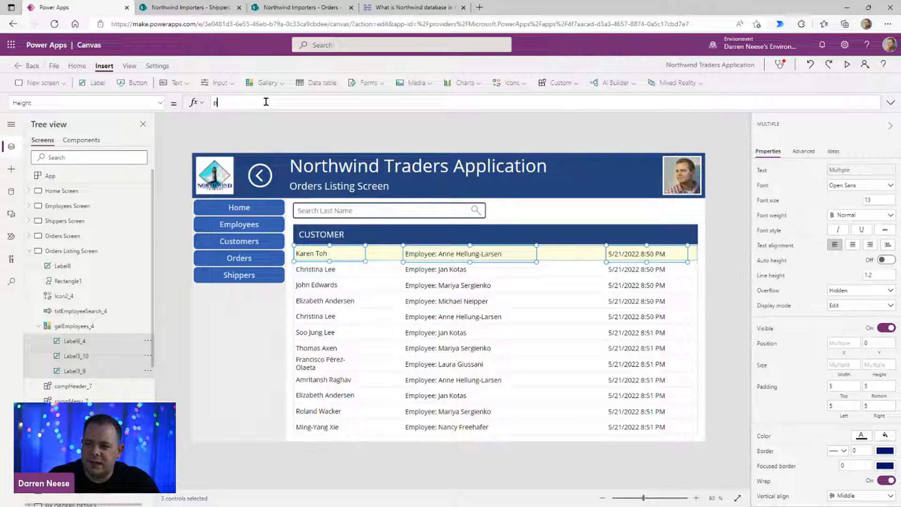
pyautogui.write('ARENT')
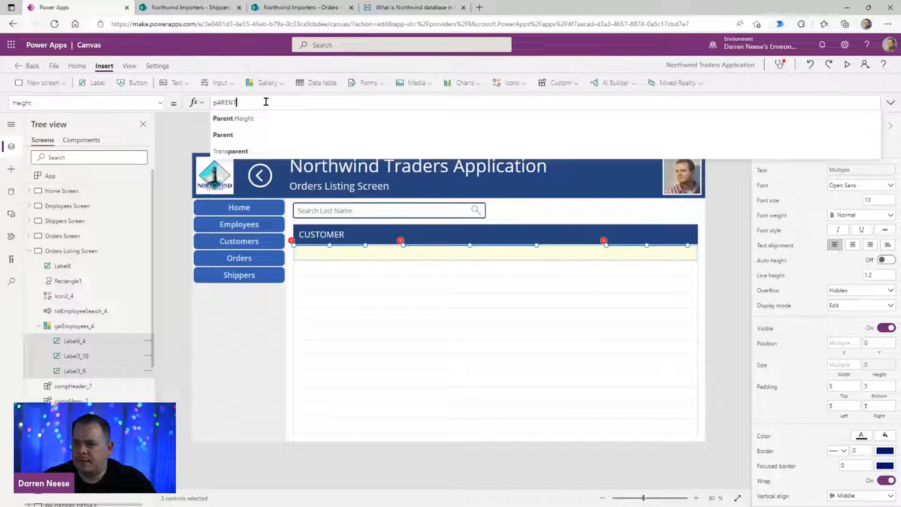
pyautogui.write('.tEMPLATEH')
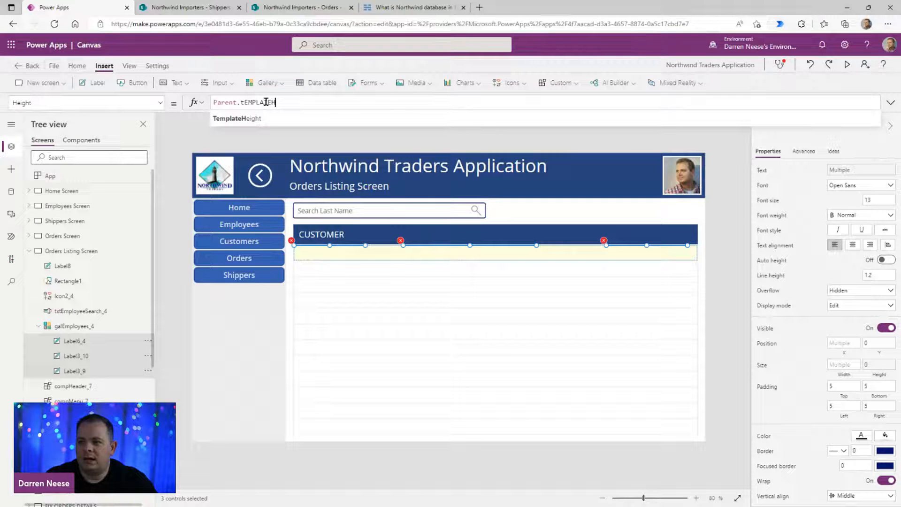
pyautogui.press('Tab')
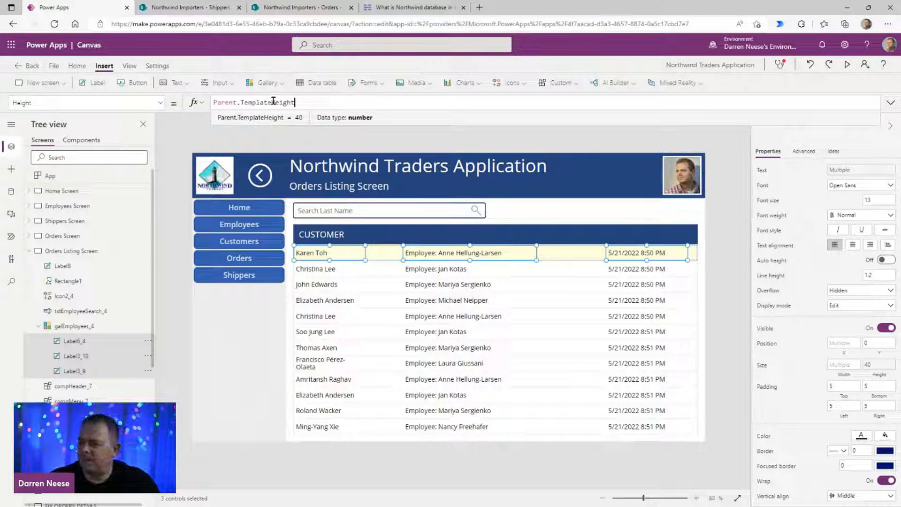
pyautogui.click(724, 292)
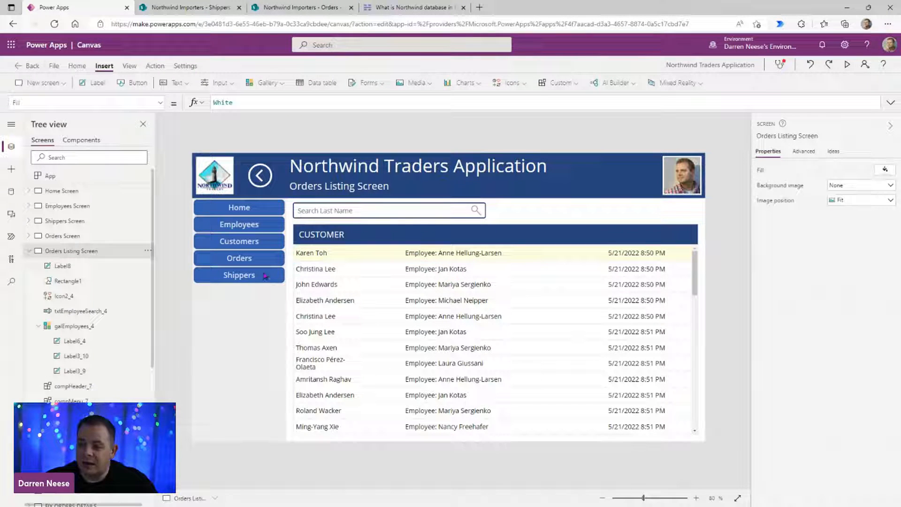
# Step: Widen the CUSTOMER column header label to about 263
pyautogui.click(348, 241)
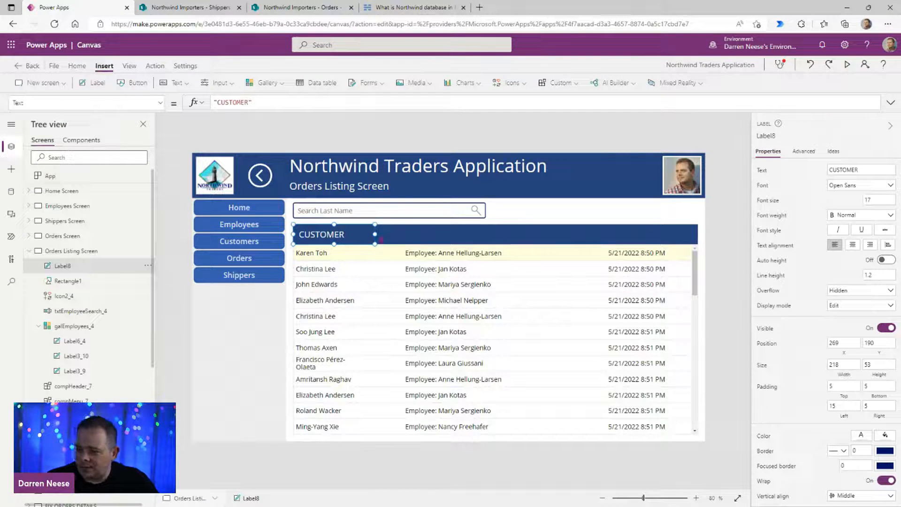
pyautogui.moveTo(375, 234); pyautogui.dragTo(394, 234)
# Step: Set the width of the gallery's customer label to 100
pyautogui.click(317, 256)
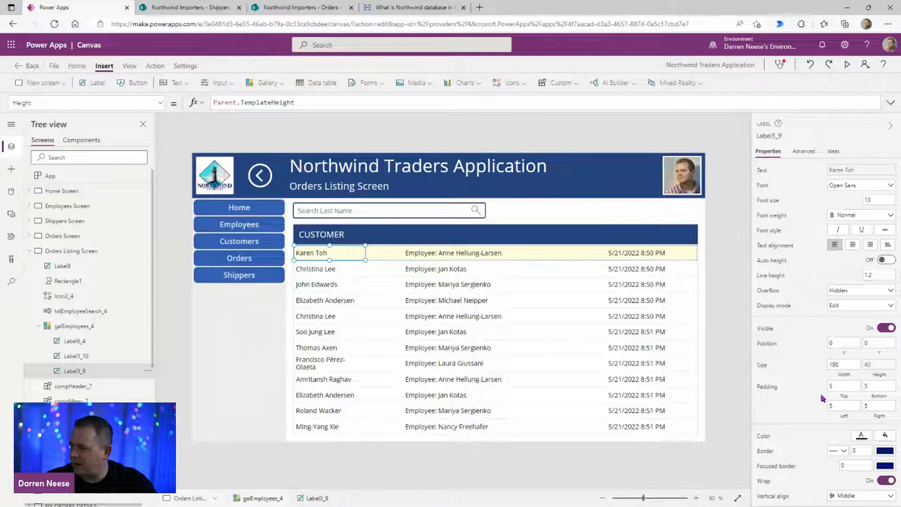
pyautogui.doubleClick(842, 364)
pyautogui.write('100')
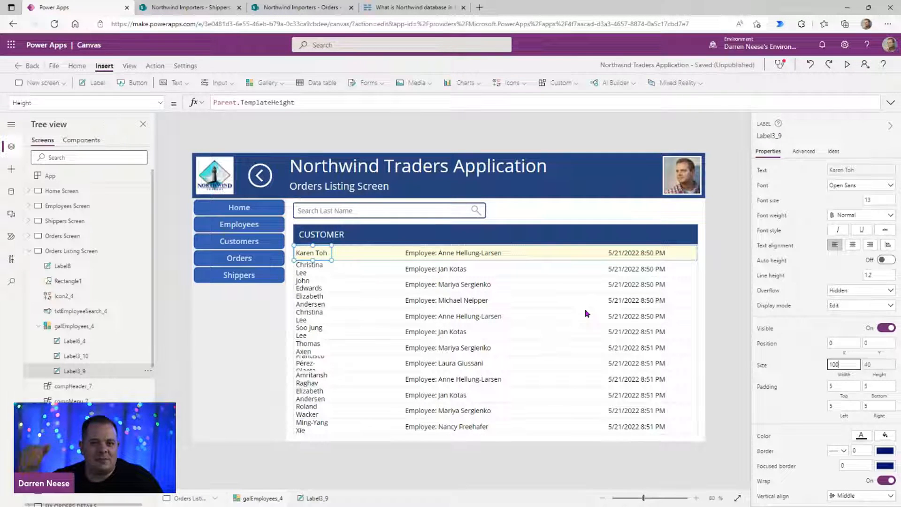
# Step: Rename the CUSTOMER column header label to lblOrdersCustomerHeading
pyautogui.click(339, 243)
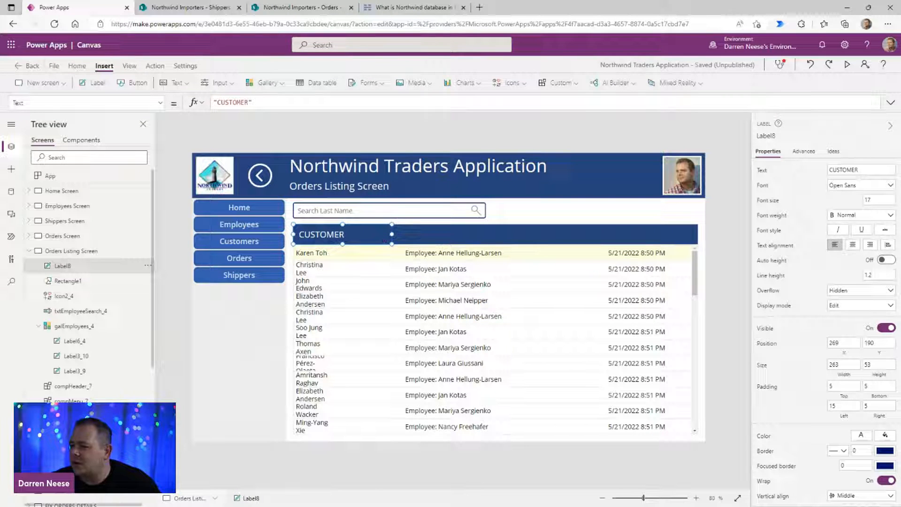
pyautogui.click(767, 135)
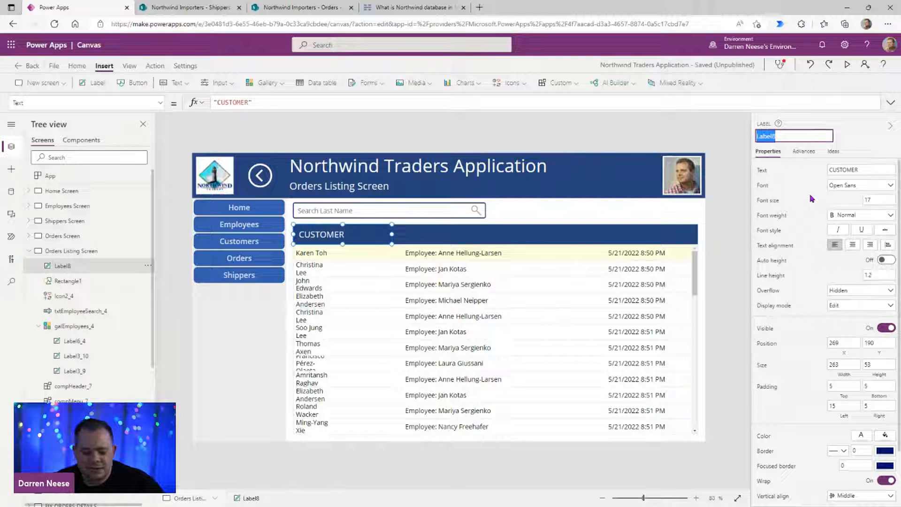
pyautogui.write('lbl')
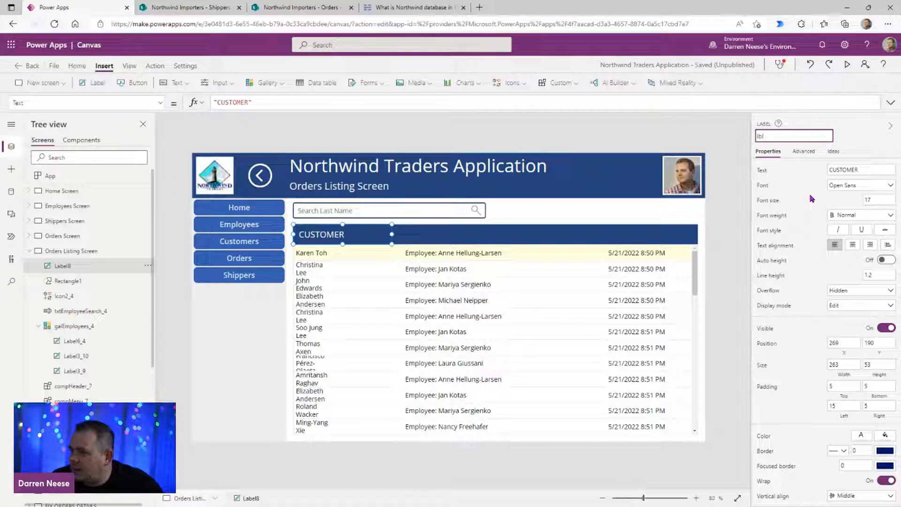
pyautogui.write('Orders')
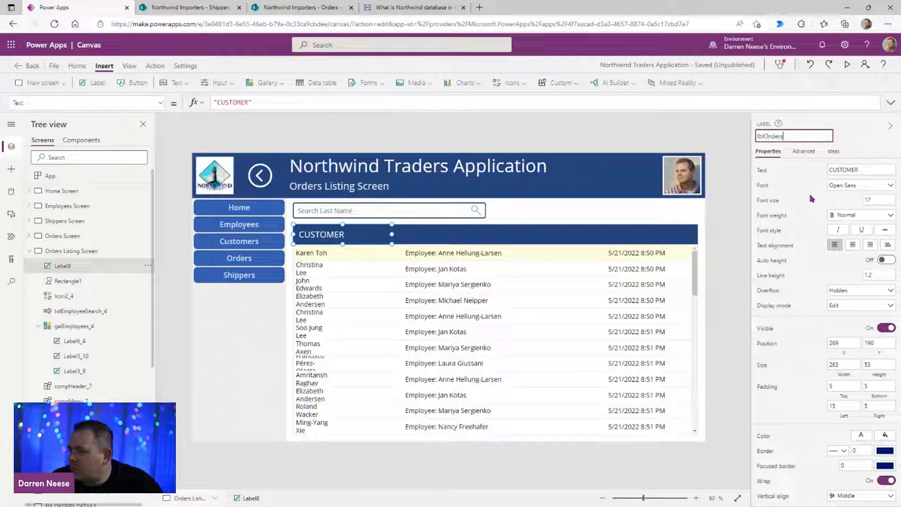
pyautogui.write('Custoemr')
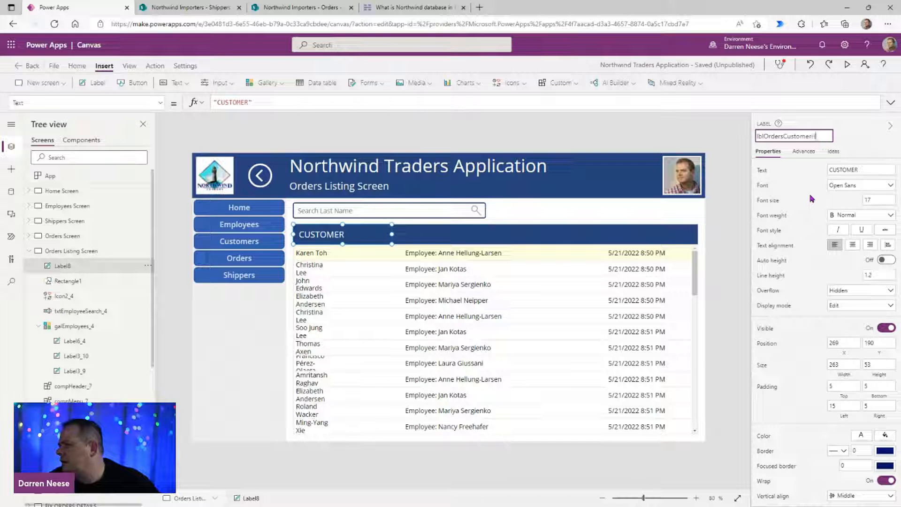
pyautogui.write('Heading')
pyautogui.press('Return')
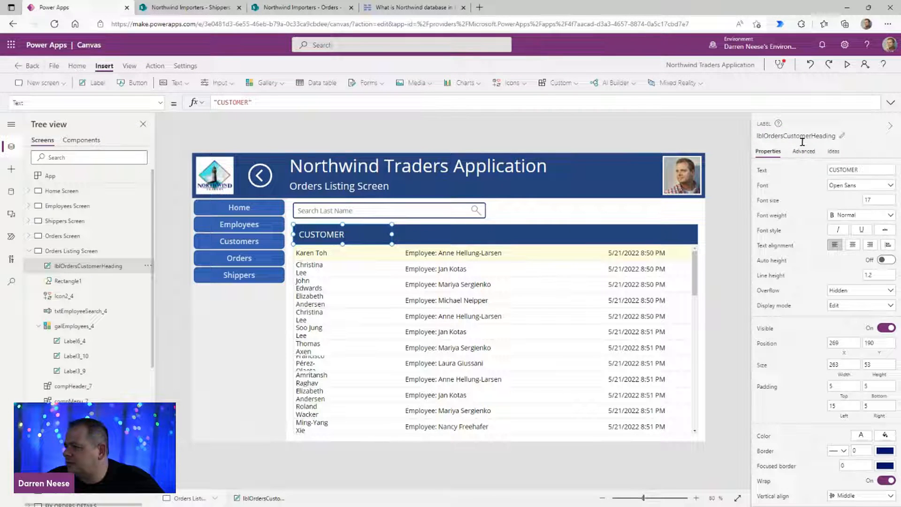
# Step: Copy the header label's name and set the gallery customer label's width to lblOrdersCustomerHeading.Width
pyautogui.click(805, 137)
pyautogui.hotkey('ctrl', 'c')
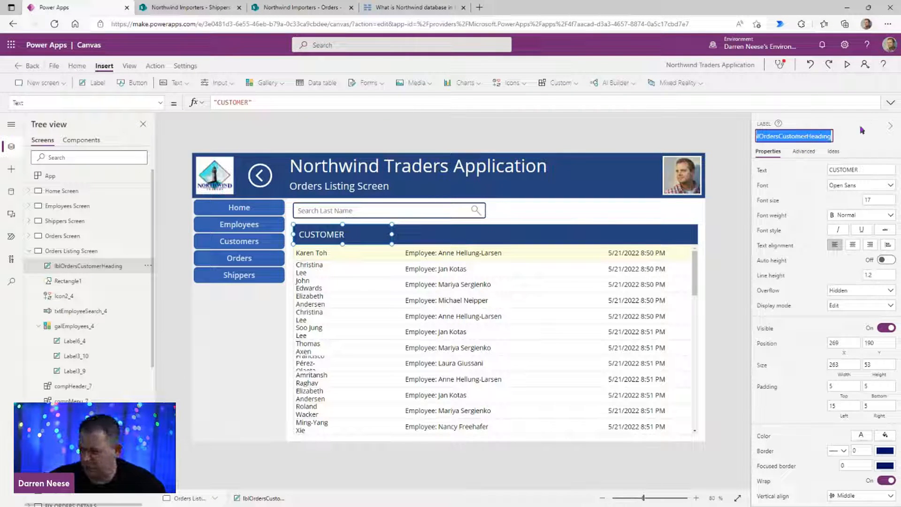
pyautogui.click(345, 258)
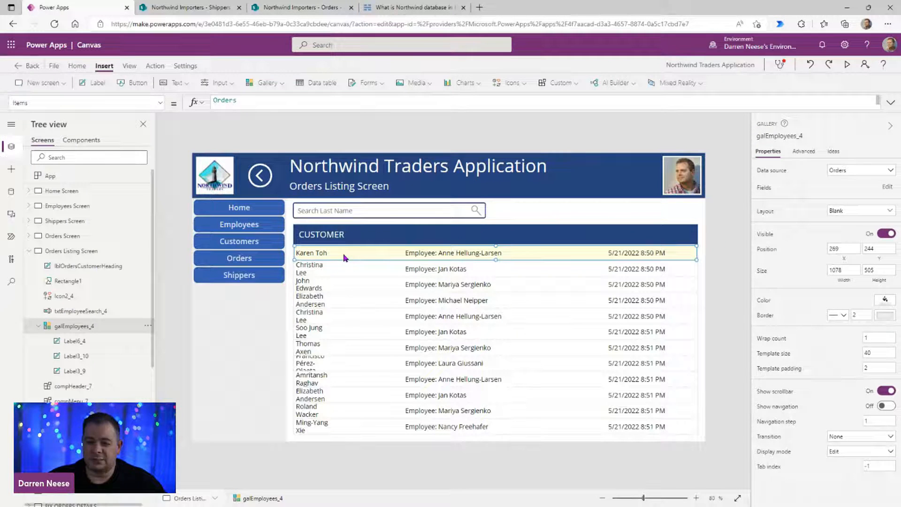
pyautogui.click(315, 256)
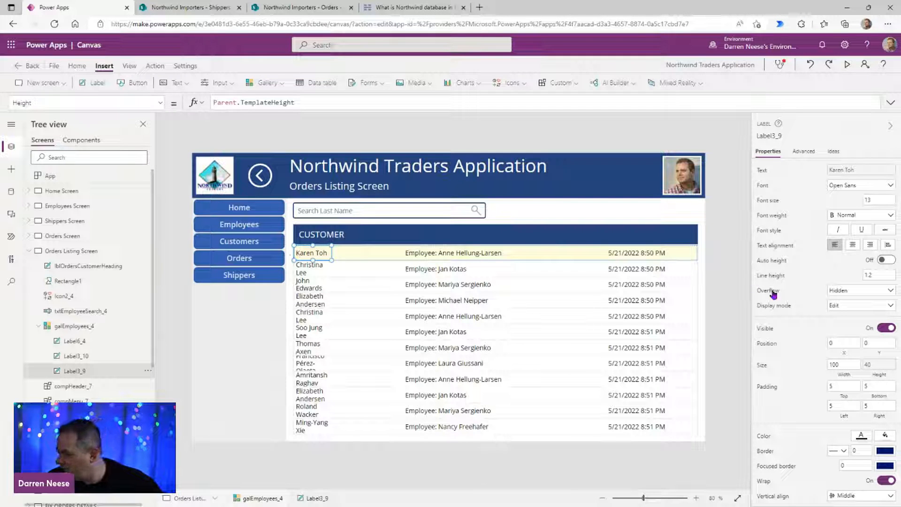
pyautogui.click(844, 364)
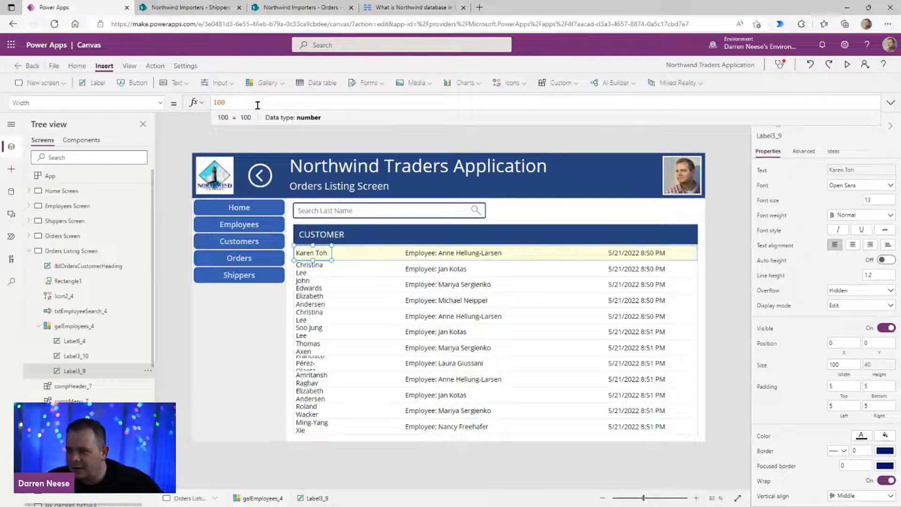
pyautogui.hotkey('ctrl', 'v')
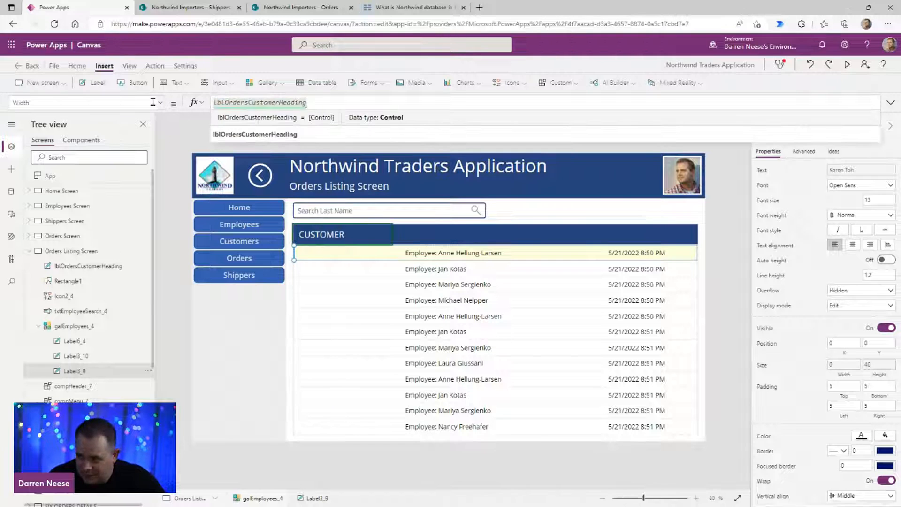
pyautogui.write('.Width')
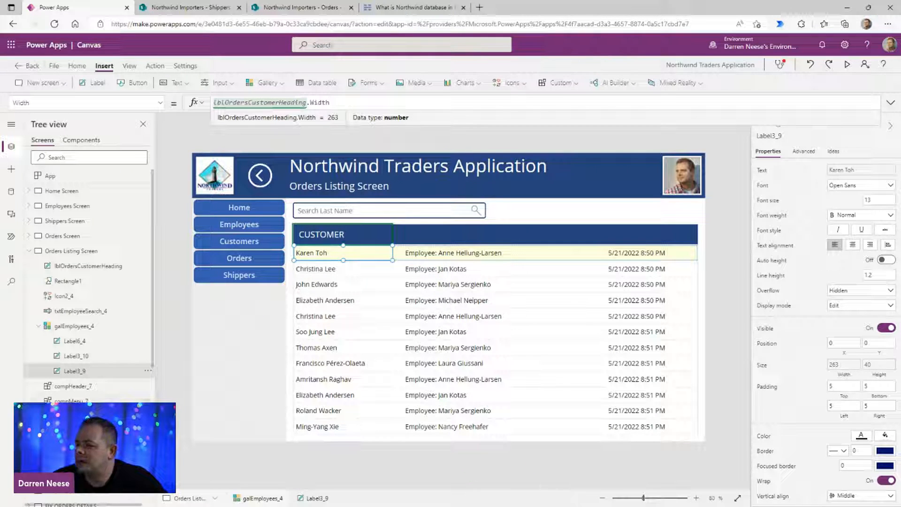
# Step: Enter an X position formula for the gallery's customer label that subtracts an offset from lblOrdersCustomerHeading.X
pyautogui.click(842, 352)
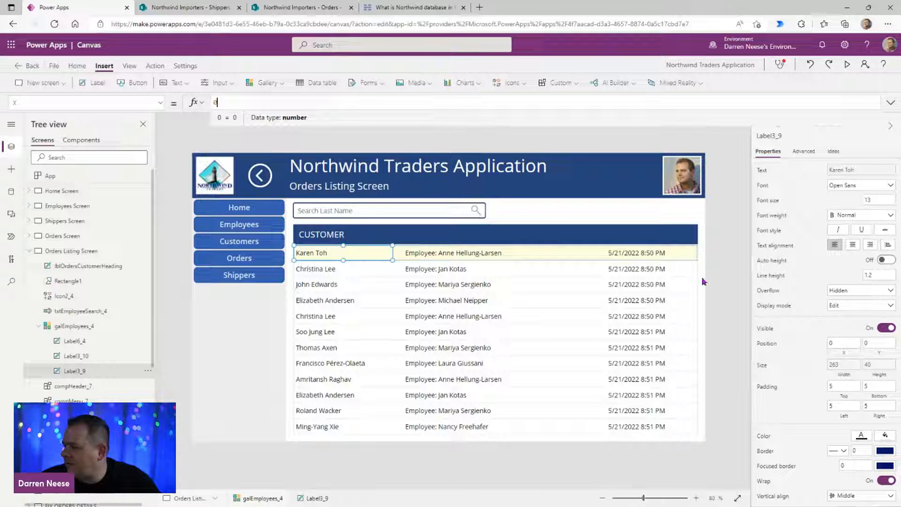
pyautogui.hotkey('ctrl', 'v')
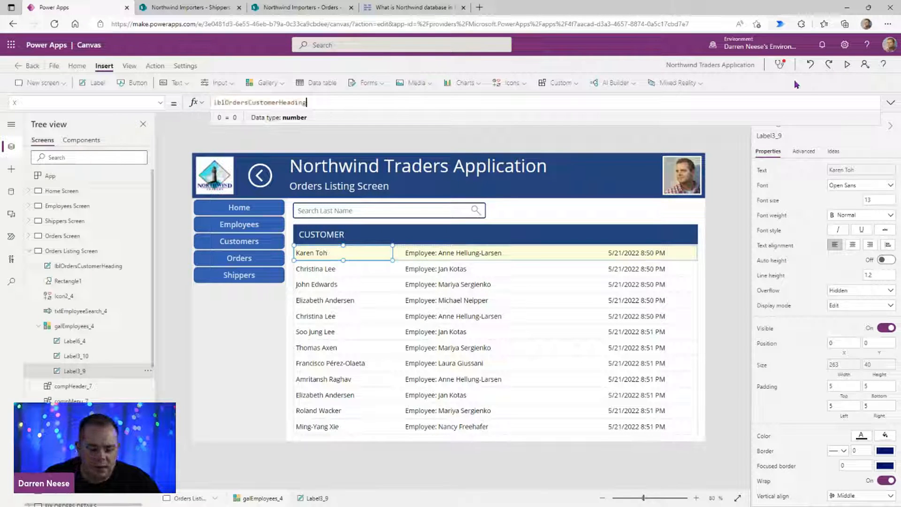
pyautogui.write('.')
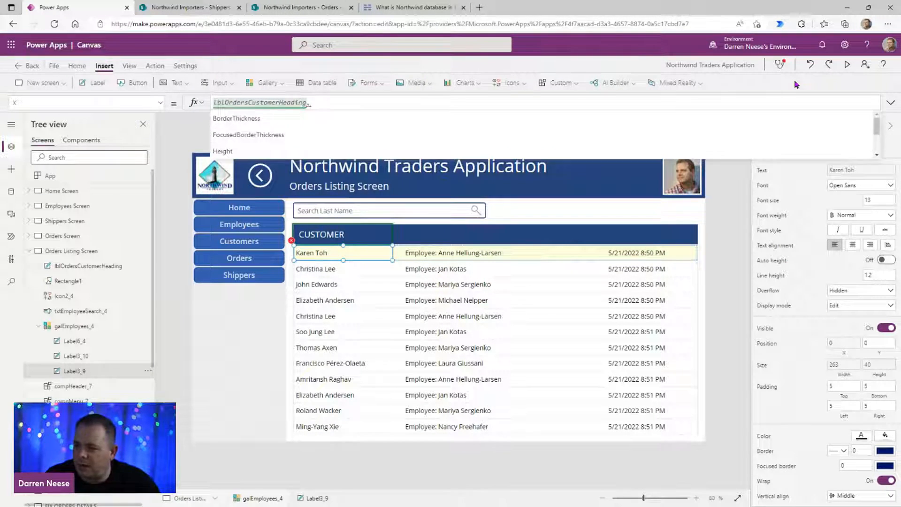
pyautogui.write('X')
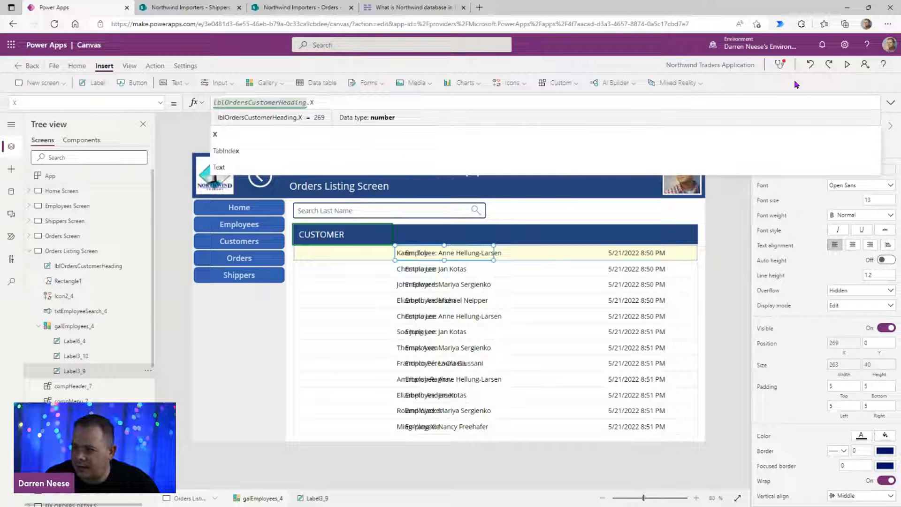
pyautogui.write(' - ')
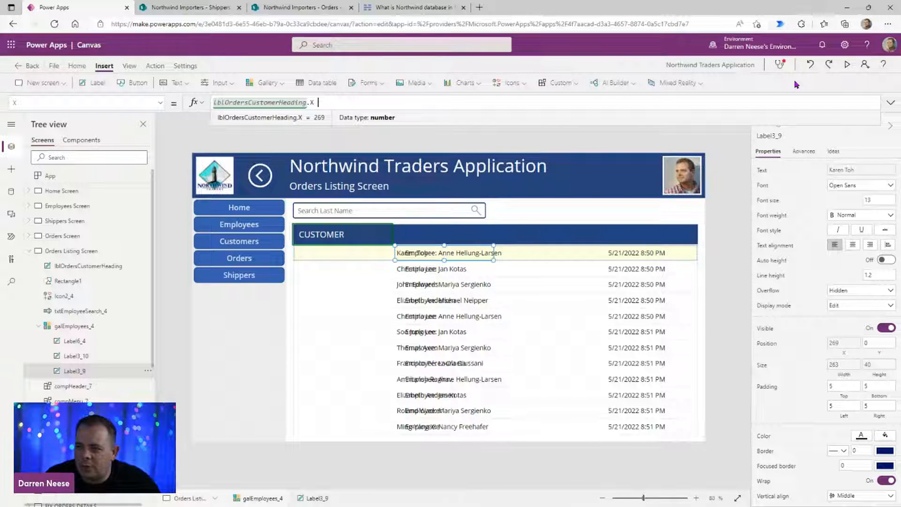
pyautogui.write('F')
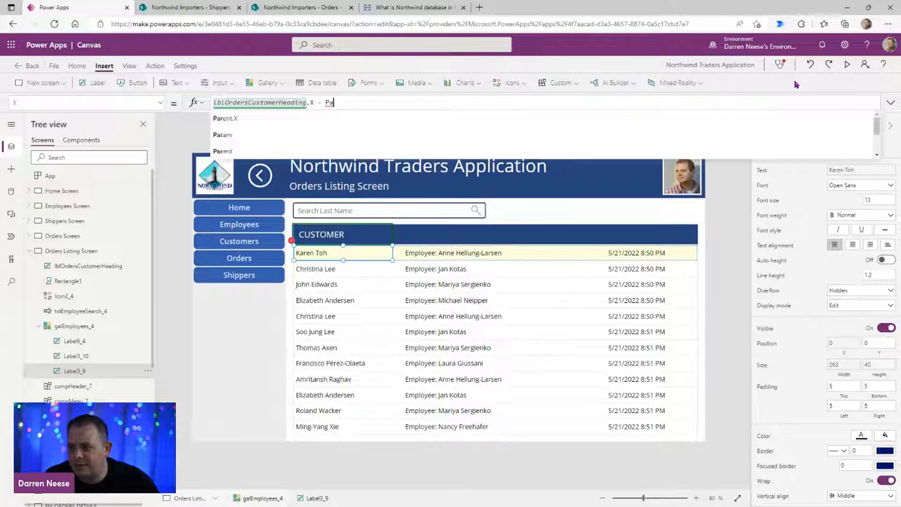
# Step: Complete the X formula of the customer name label in the gallery as lblOrdersCustomerHeading.X - Parent.X
pyautogui.press('BackSpace')
pyautogui.write('G')
pyautogui.press('BackSpace')
pyautogui.write('Par')
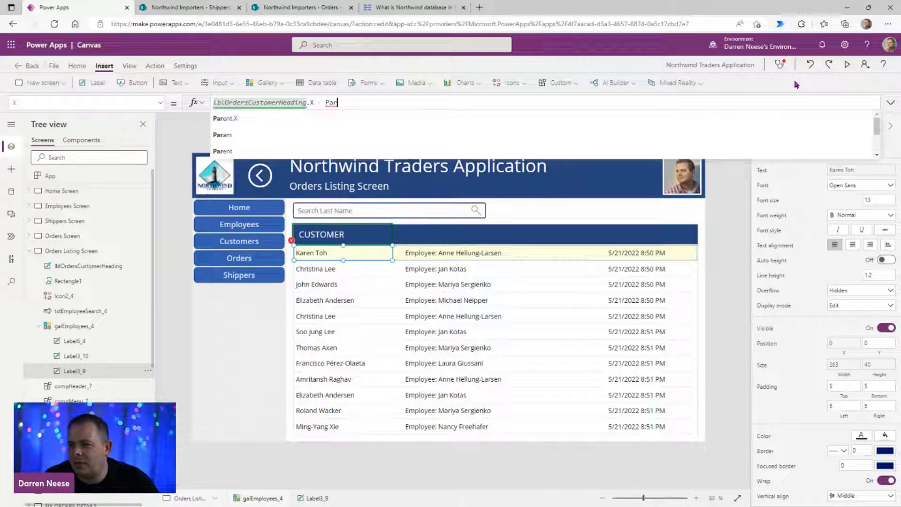
pyautogui.write('ent.X')
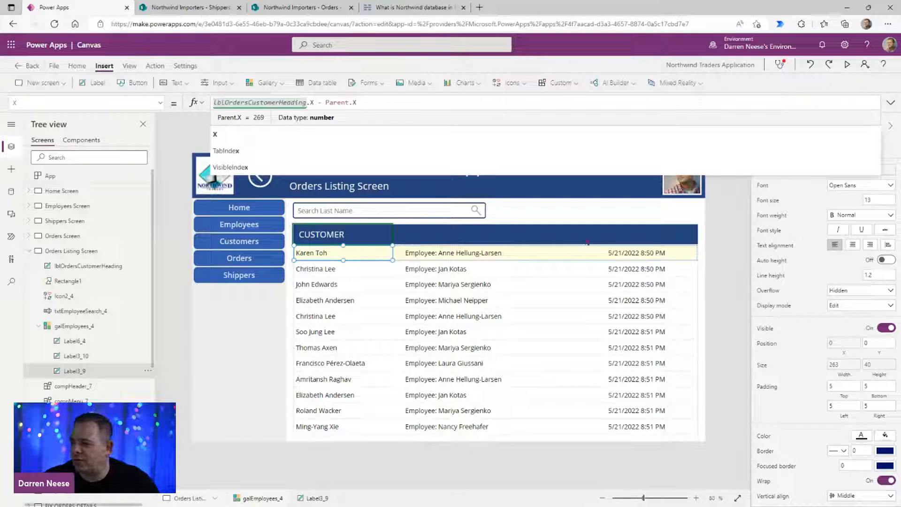
# Step: Duplicate the CUSTOMER heading, place the copy in the header bar above the employee column, and set its text to EMPLOYEE
pyautogui.click(374, 242)
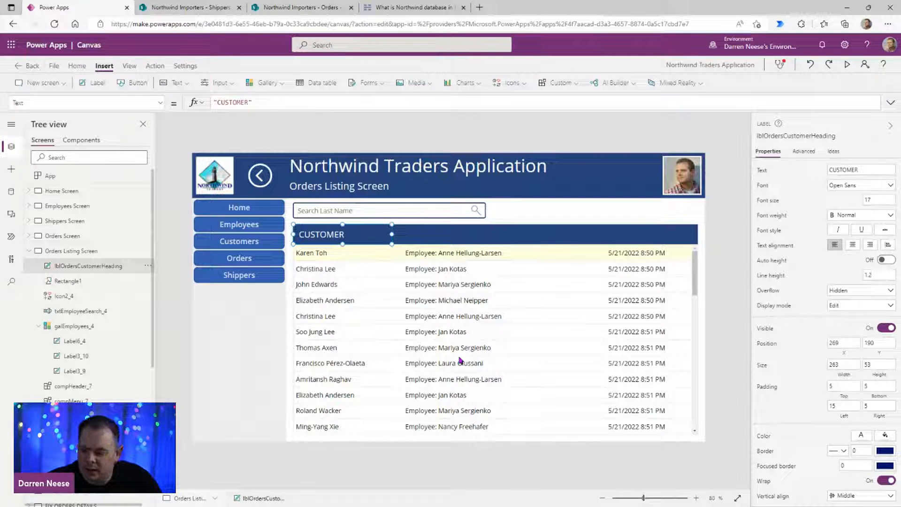
pyautogui.hotkey('ctrl', 'c')
pyautogui.hotkey('ctrl', 'v')
pyautogui.moveTo(371, 241); pyautogui.dragTo(475, 231)
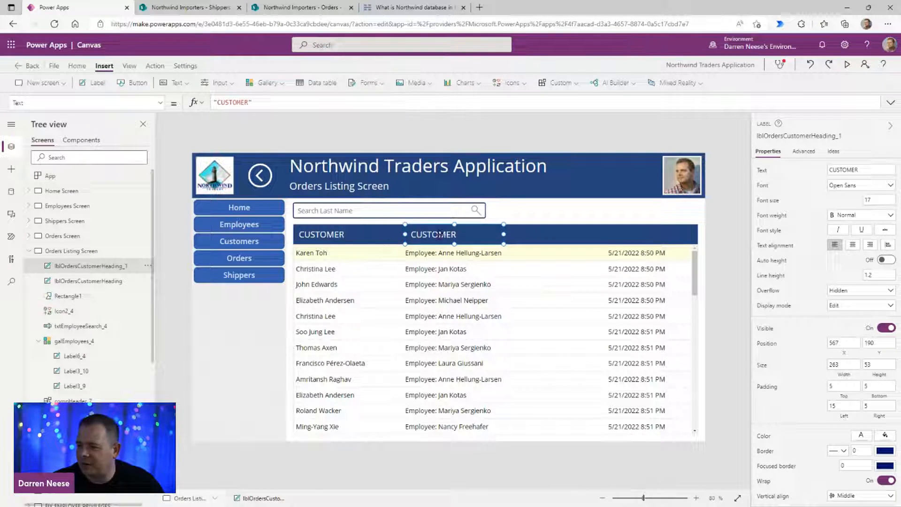
pyautogui.doubleClick(867, 169)
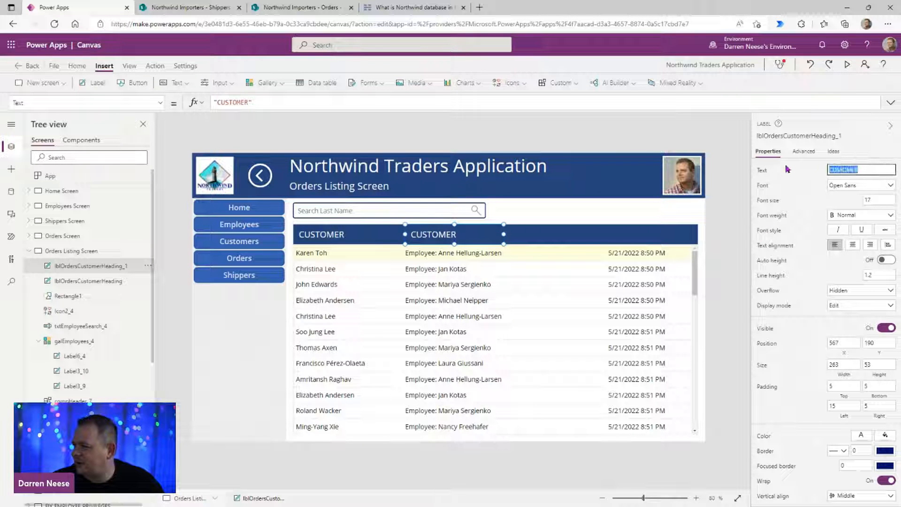
pyautogui.write('EMPLOYEE')
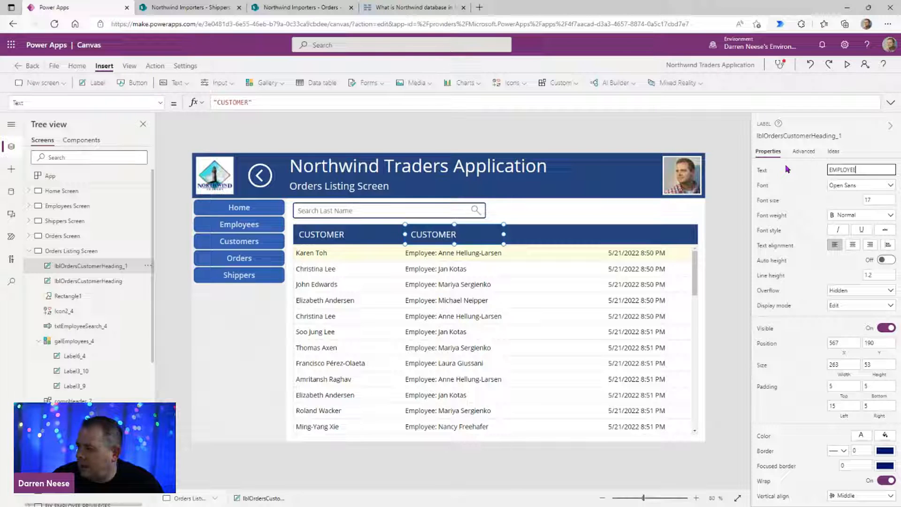
pyautogui.press('Return')
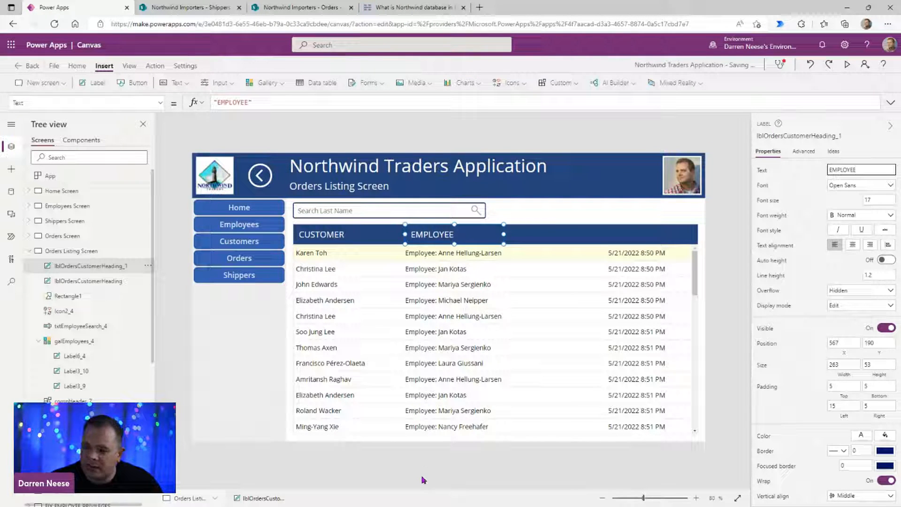
# Step: Set the width of the gallery's employee label to lblOrdersCustomerHeading_1.Width
pyautogui.click(794, 131)
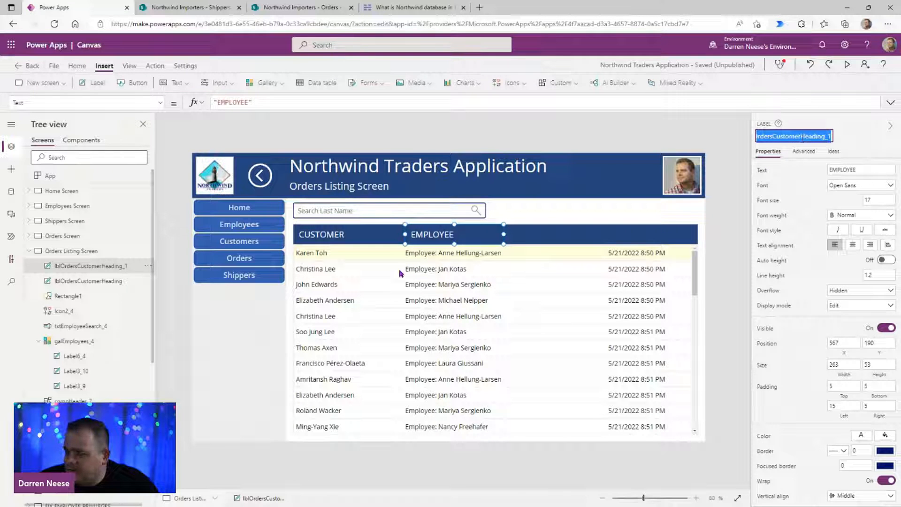
pyautogui.click(429, 254)
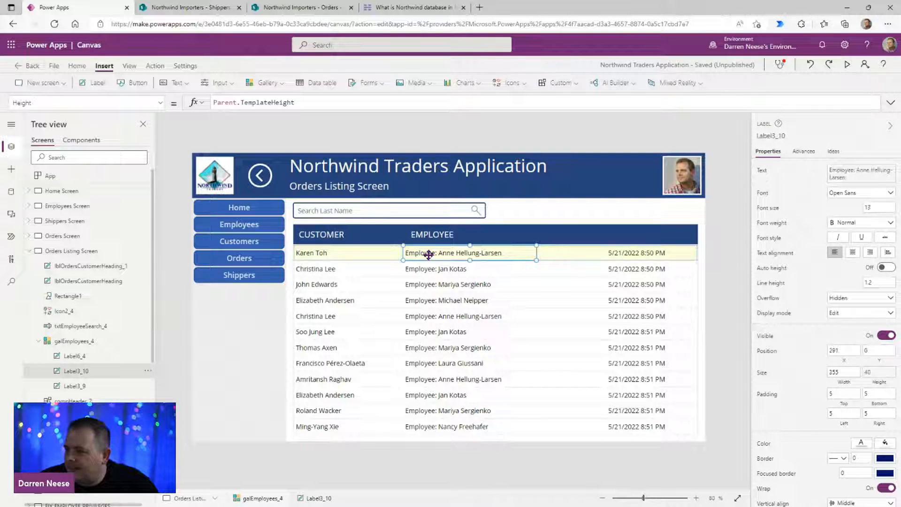
pyautogui.click(843, 372)
pyautogui.write('lblOrdersCustomerHeading_1.w')
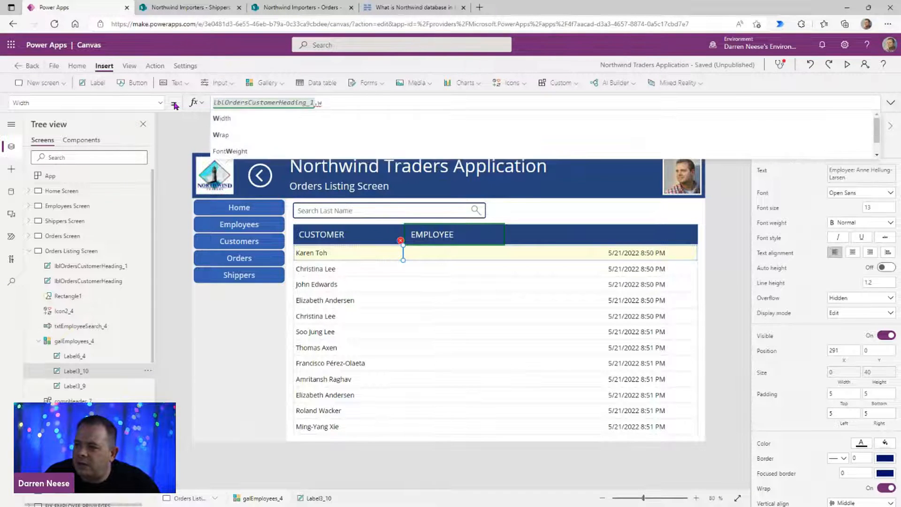
pyautogui.press('Tab')
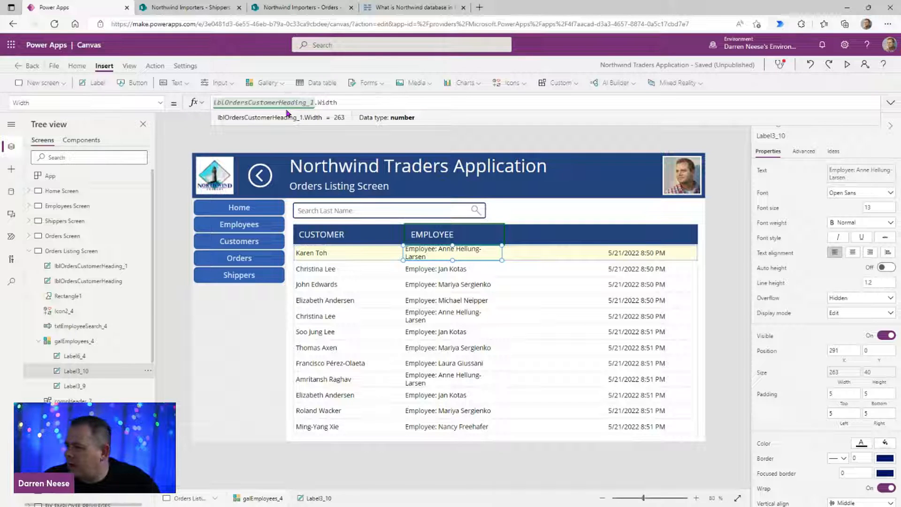
# Step: Set the X position of the gallery's employee label to lblOrdersCustomerHeading_1.X - Parent.X
pyautogui.click(843, 351)
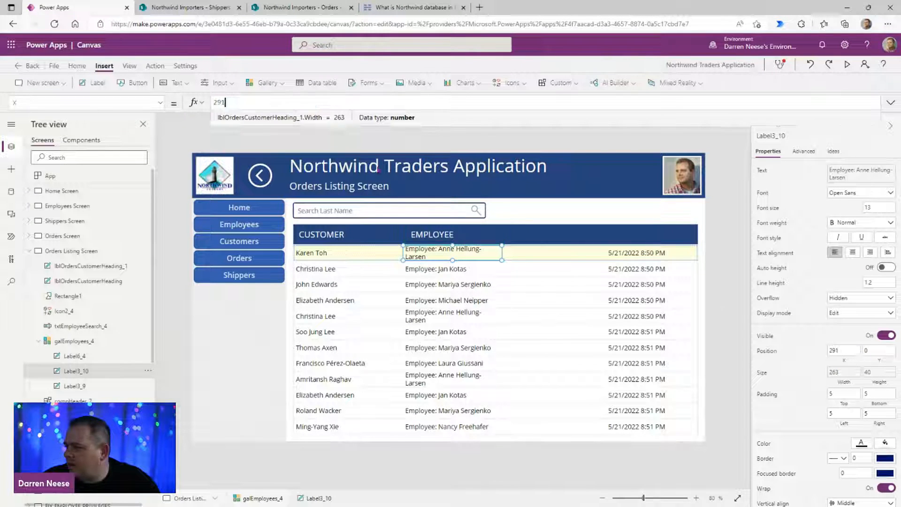
pyautogui.moveTo(236, 104); pyautogui.dragTo(174, 105)
pyautogui.hotkey('ctrl', 'v')
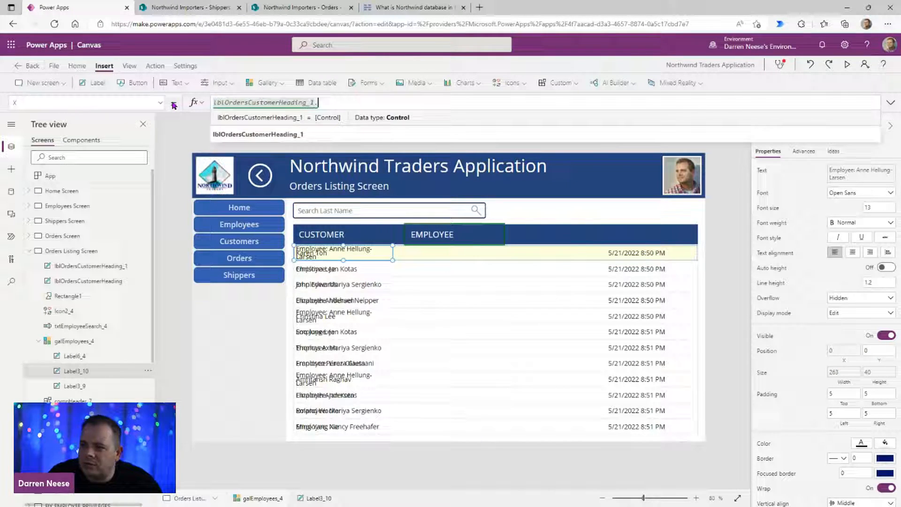
pyautogui.write('.x')
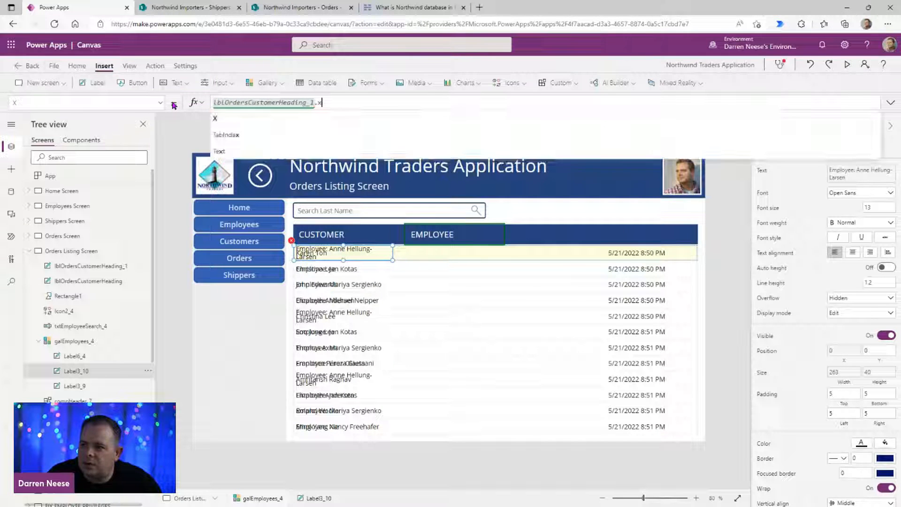
pyautogui.write(' - ')
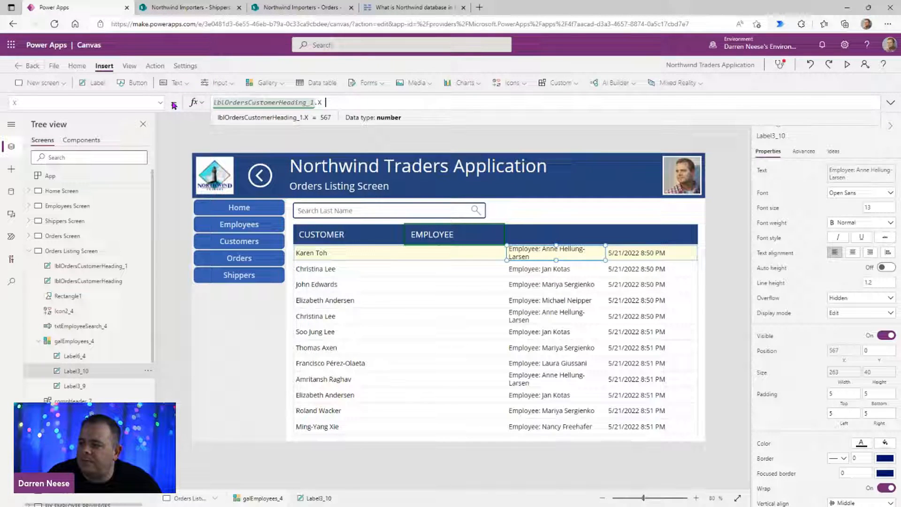
pyautogui.write('Parent.X')
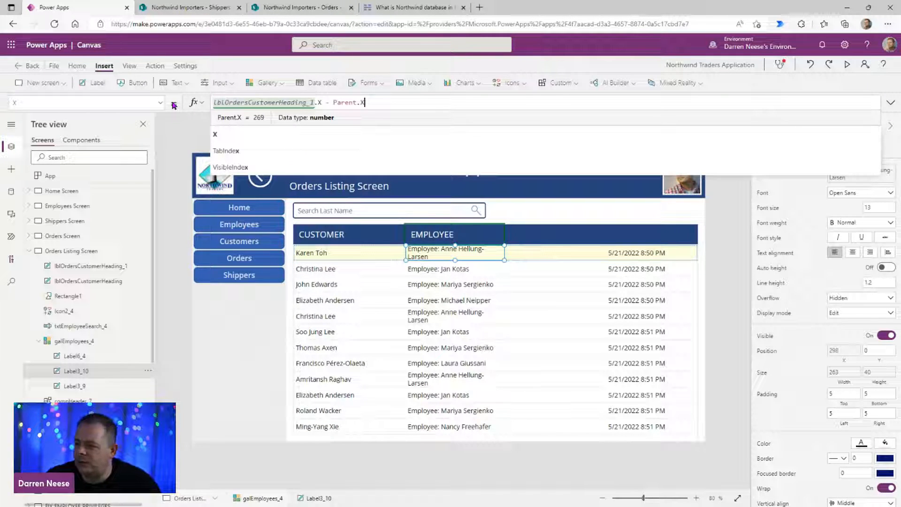
pyautogui.click(454, 234)
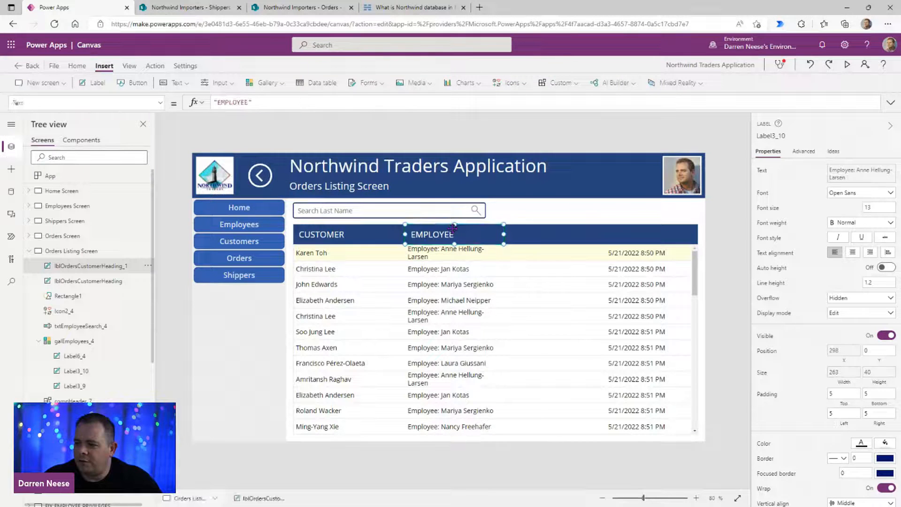
pyautogui.click(369, 240)
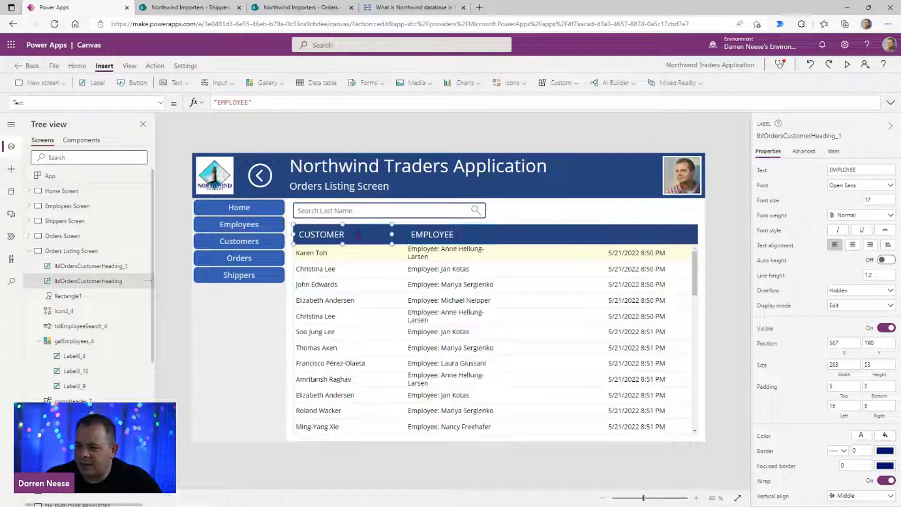
pyautogui.click(414, 240)
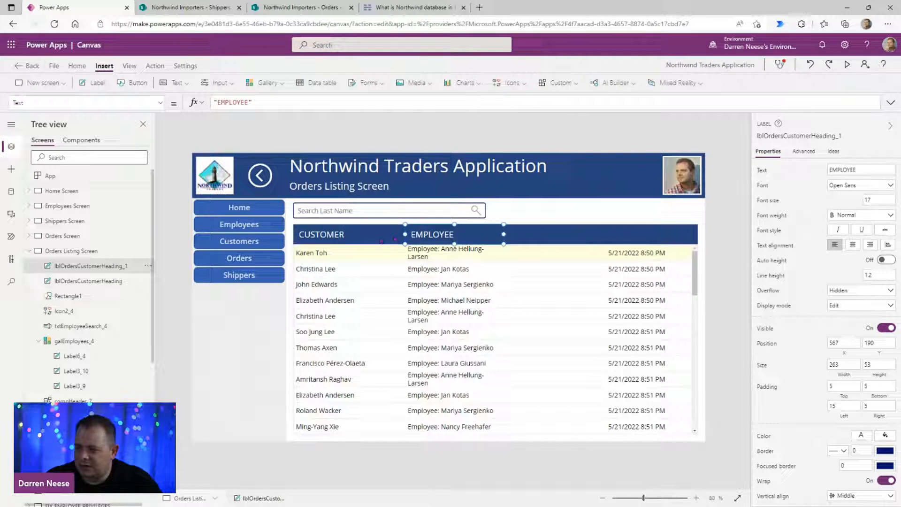
pyautogui.click(352, 232)
pyautogui.keyDown('shift'); pyautogui.click(449, 235); pyautogui.keyUp('shift')
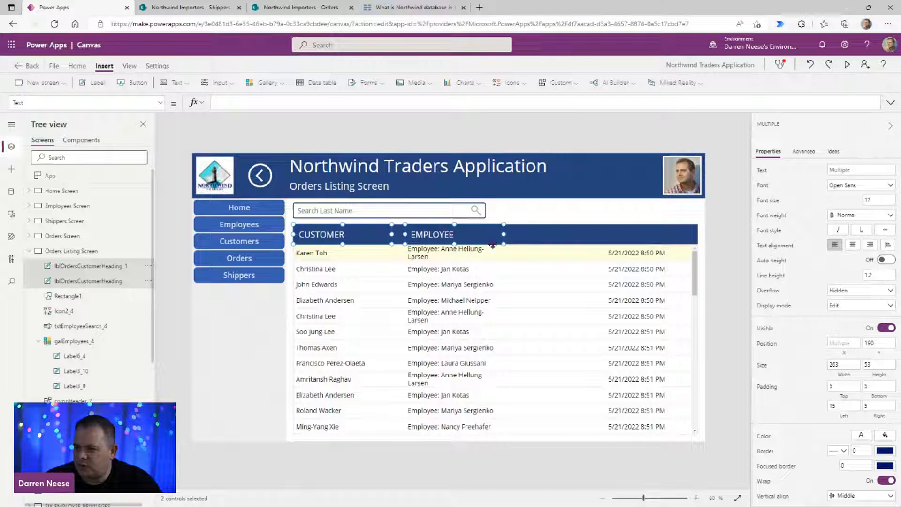
pyautogui.click(717, 228)
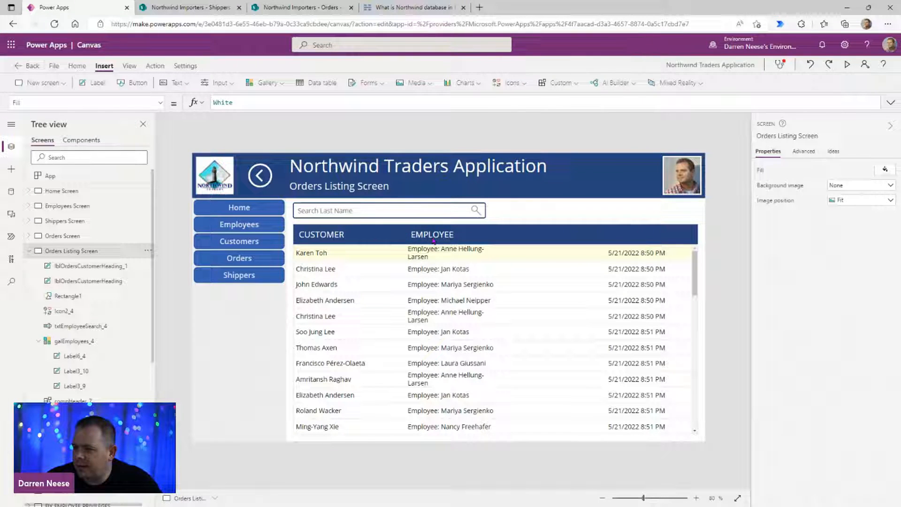
# Step: Set the EMPLOYEE heading's X position to lblOrdersCustomerHeading.X + lblOrdersCustomerHeading.Width
pyautogui.click(343, 243)
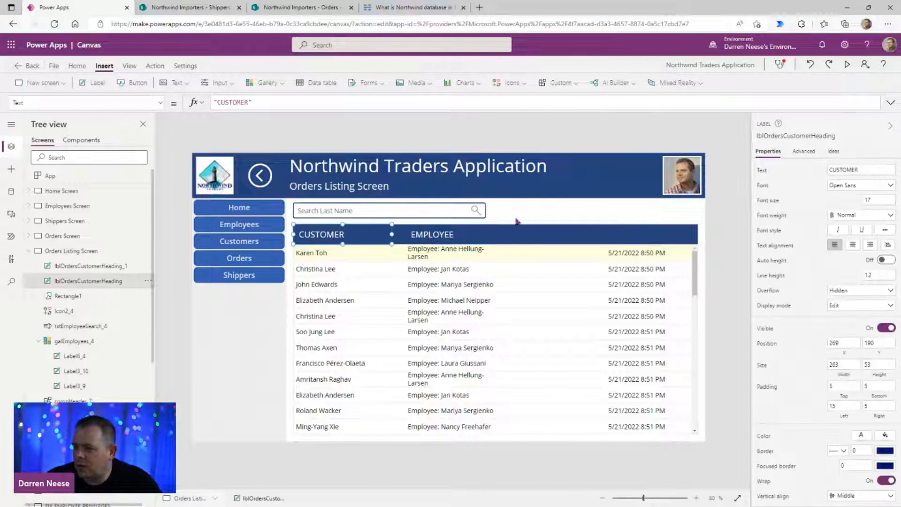
pyautogui.click(793, 136)
pyautogui.click(445, 234)
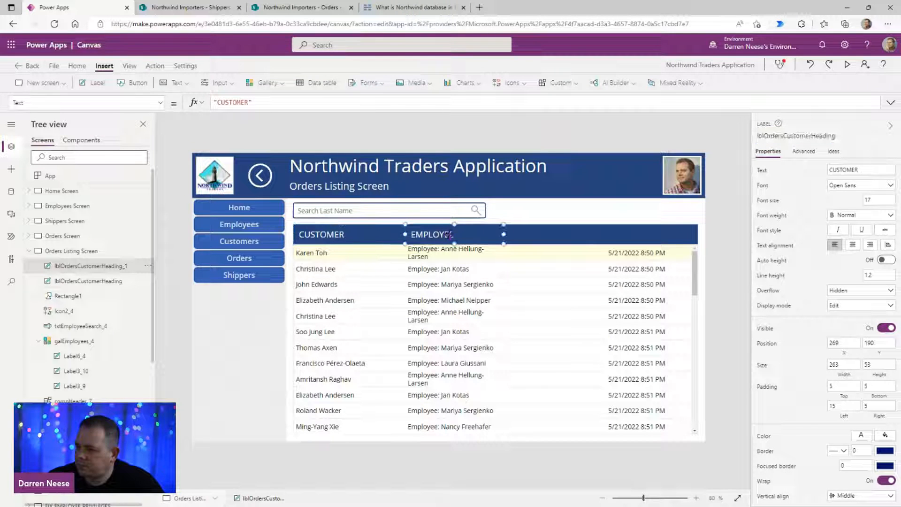
pyautogui.click(845, 344)
pyautogui.moveTo(257, 105); pyautogui.dragTo(177, 109)
pyautogui.hotkey('ctrl', 'v')
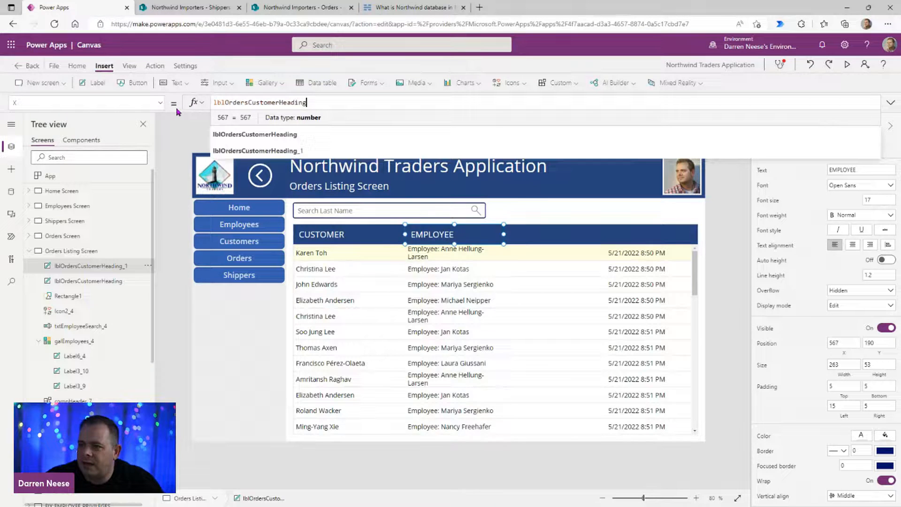
pyautogui.write('.X +')
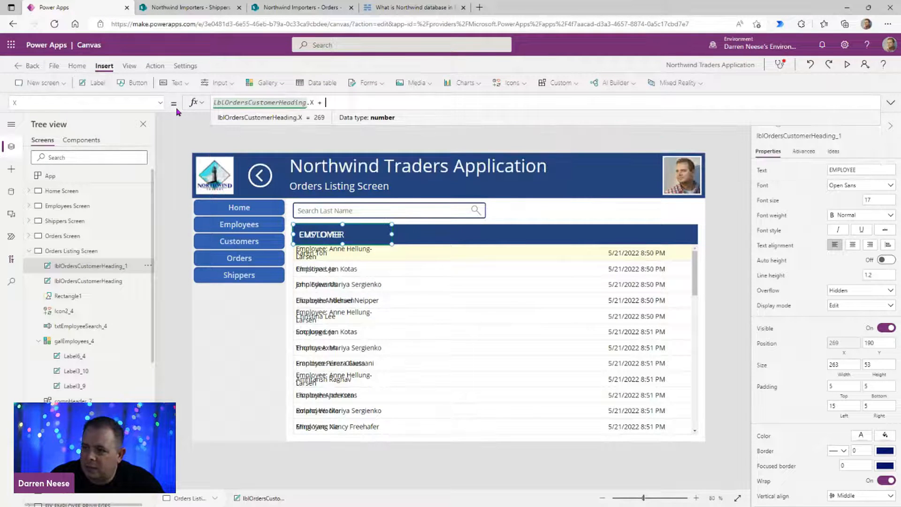
pyautogui.hotkey('ctrl', 'v')
pyautogui.write('.Width')
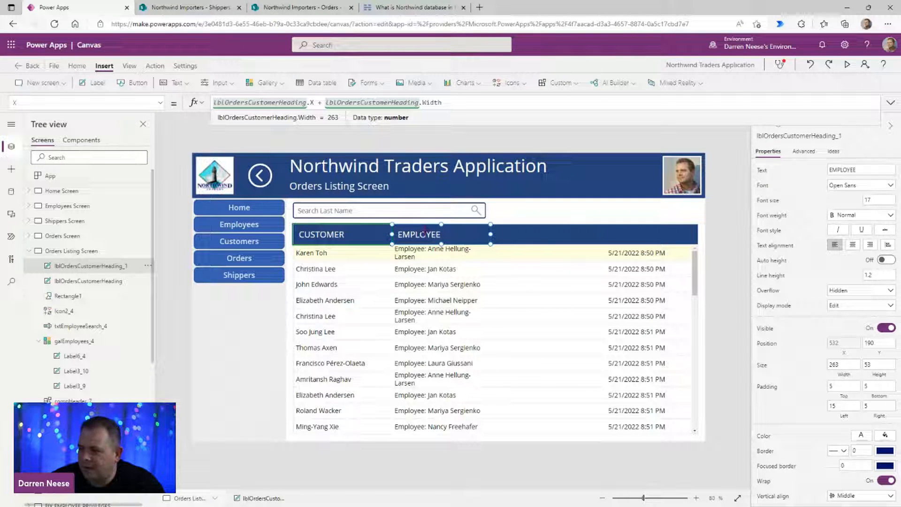
pyautogui.click(717, 250)
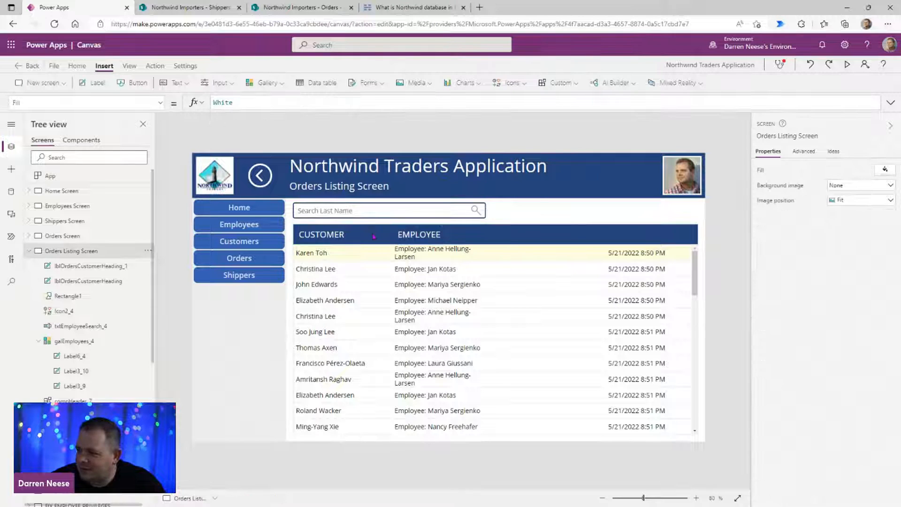
# Step: Test the linked columns by shrinking the CUSTOMER heading to a width of about 85, then widening it to about 248
pyautogui.click(351, 235)
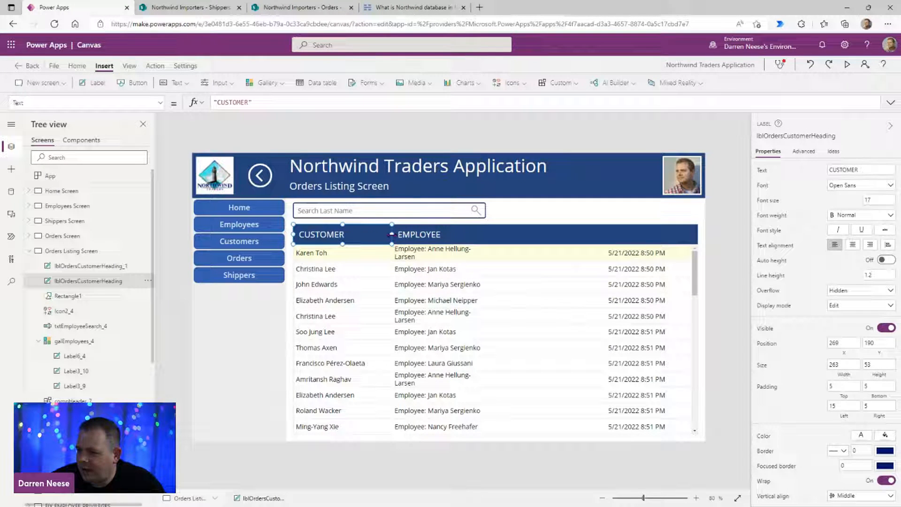
pyautogui.moveTo(392, 233); pyautogui.dragTo(325, 234)
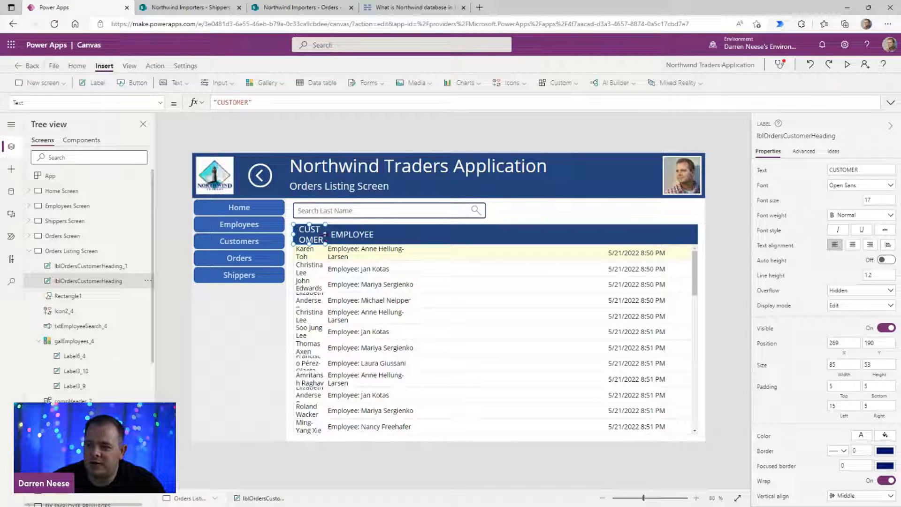
pyautogui.moveTo(325, 234); pyautogui.dragTo(385, 234)
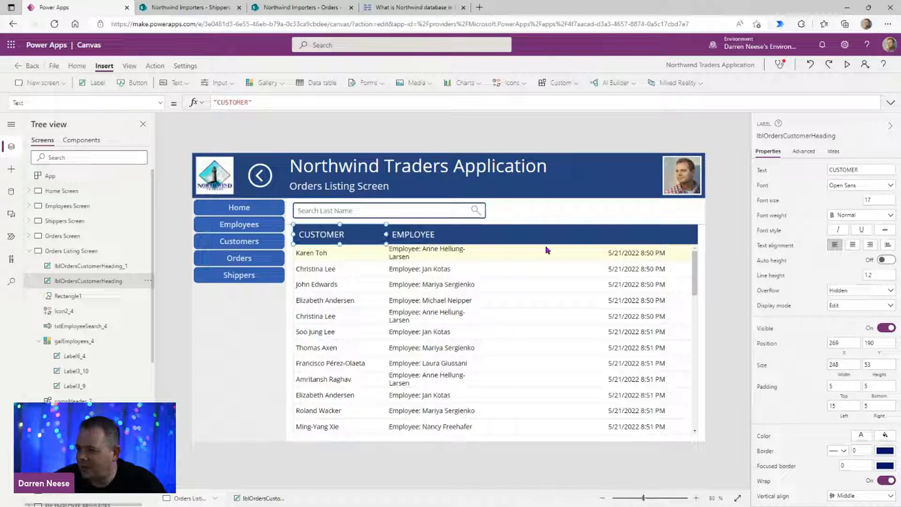
# Step: Widen the EMPLOYEE heading to about 277 and narrow the CUSTOMER heading until the EMPLOYEE heading starts at about X 504
pyautogui.click(425, 237)
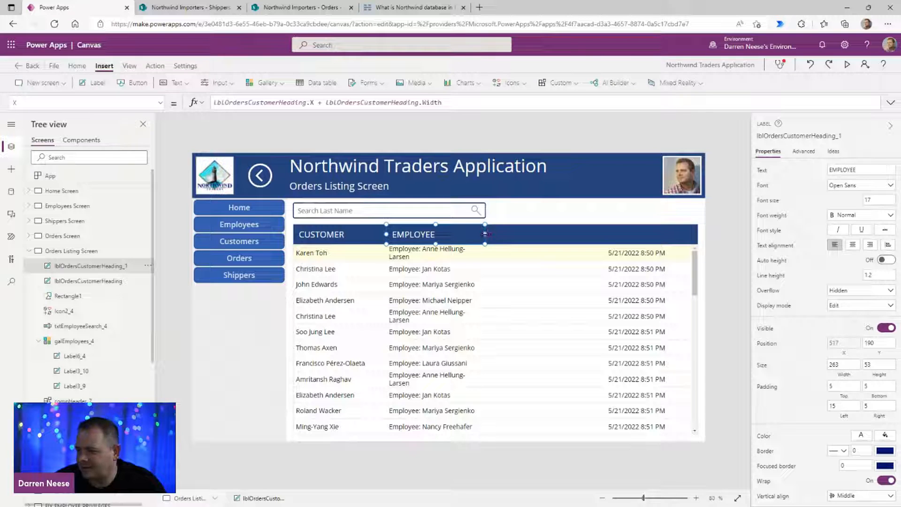
pyautogui.click(447, 250)
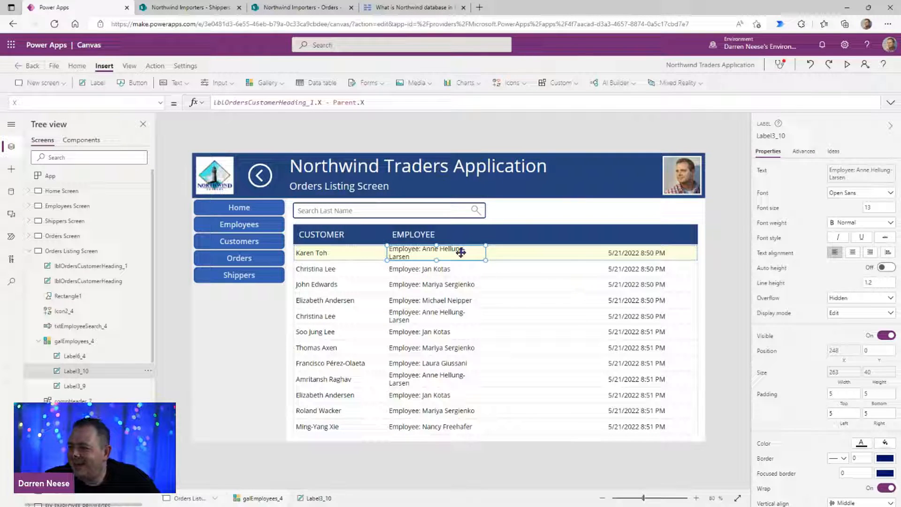
pyautogui.click(457, 236)
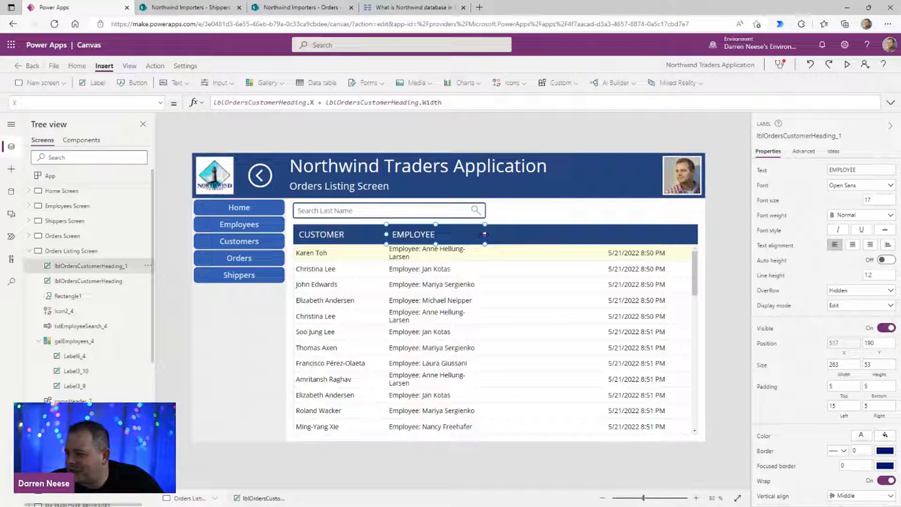
pyautogui.moveTo(485, 235)
pyautogui.mouseDown()
pyautogui.moveTo(543, 234)
pyautogui.moveTo(337, 234)
pyautogui.moveTo(490, 239)
pyautogui.mouseUp()
pyautogui.click(319, 234)
pyautogui.click(409, 236)
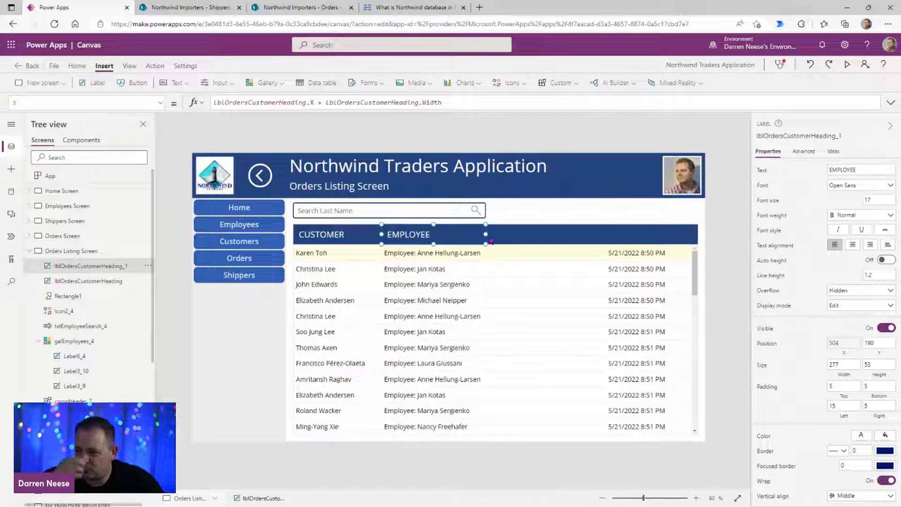
pyautogui.click(535, 378)
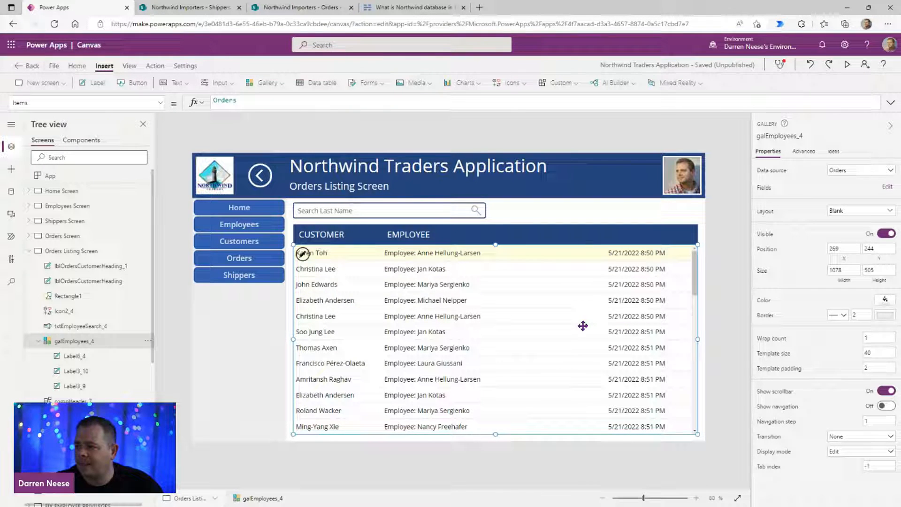
# Step: Set the orders gallery's TemplateFill to If(ThisItem.IsSelected, Yellow, White)
pyautogui.click(160, 105)
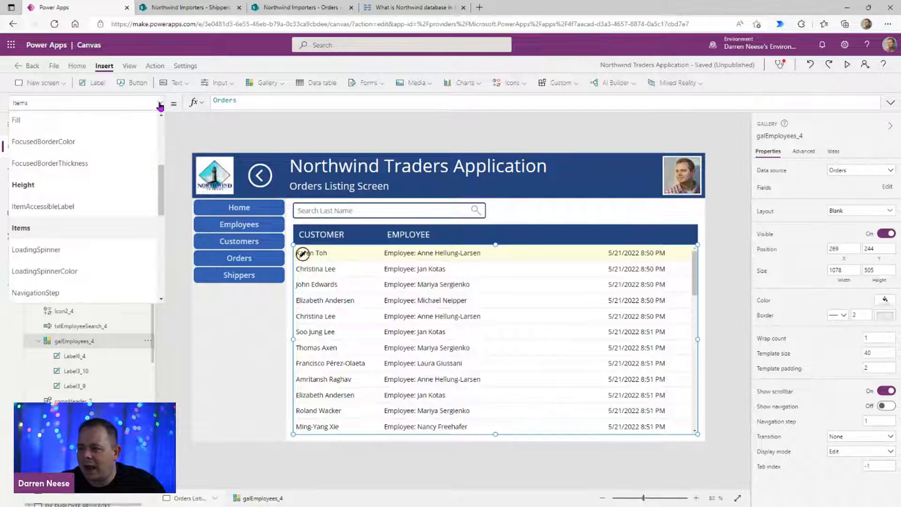
pyautogui.moveTo(160, 190); pyautogui.dragTo(161, 281)
pyautogui.click(28, 117)
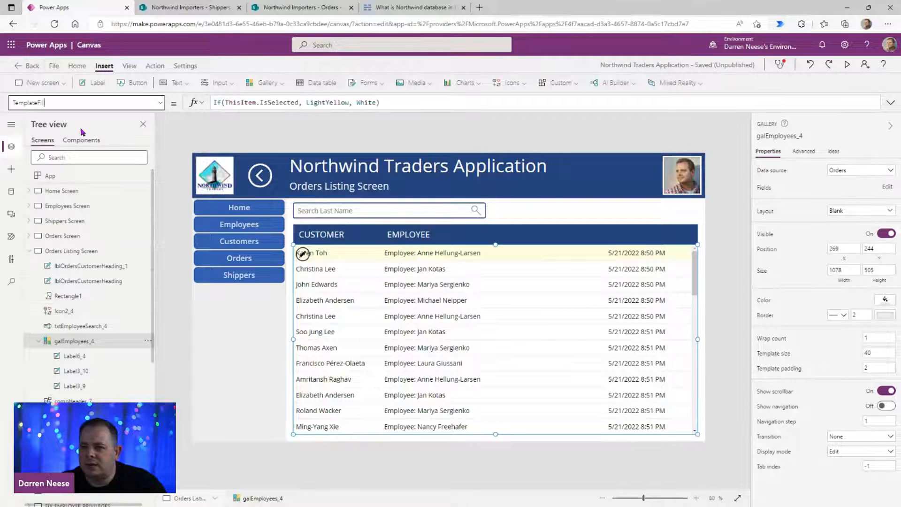
pyautogui.doubleClick(322, 103)
pyautogui.write('Yellow')
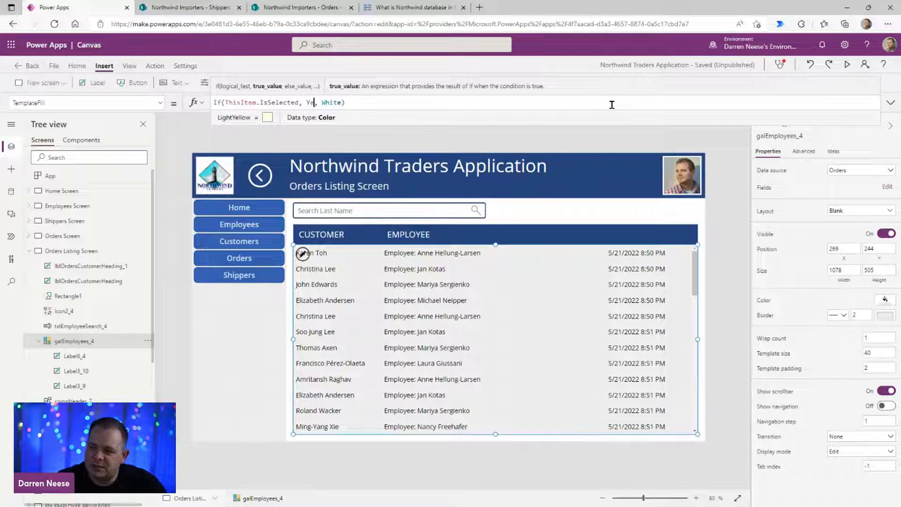
pyautogui.click(730, 238)
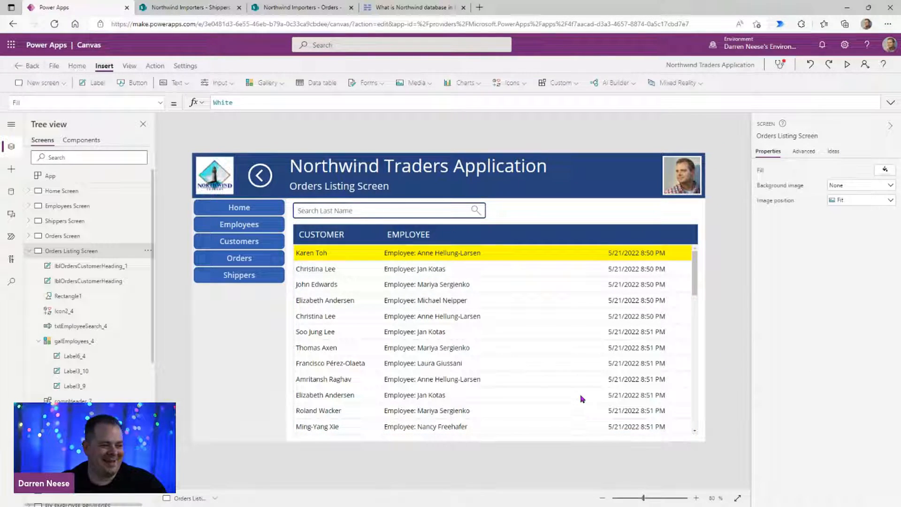
pyautogui.click(590, 327)
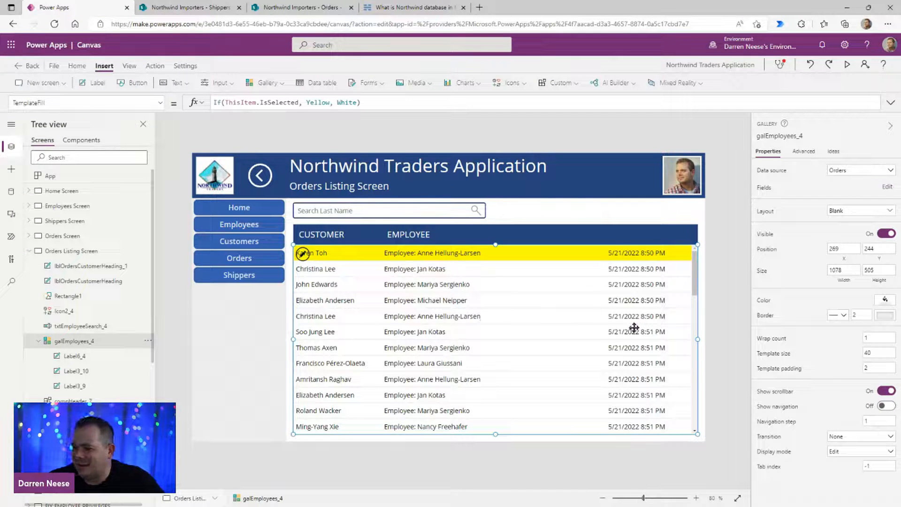
# Step: Switch to the Northwind Importers SharePoint site and examine the columns of the Orders and InventoryTransactions lists
pyautogui.click(371, 234)
pyautogui.click(430, 237)
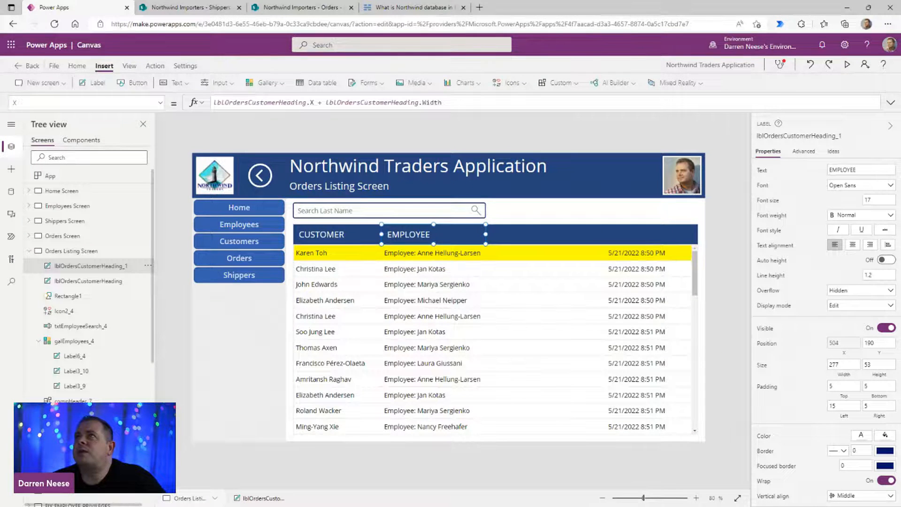
pyautogui.moveTo(488, 0); pyautogui.dragTo(556, 1)
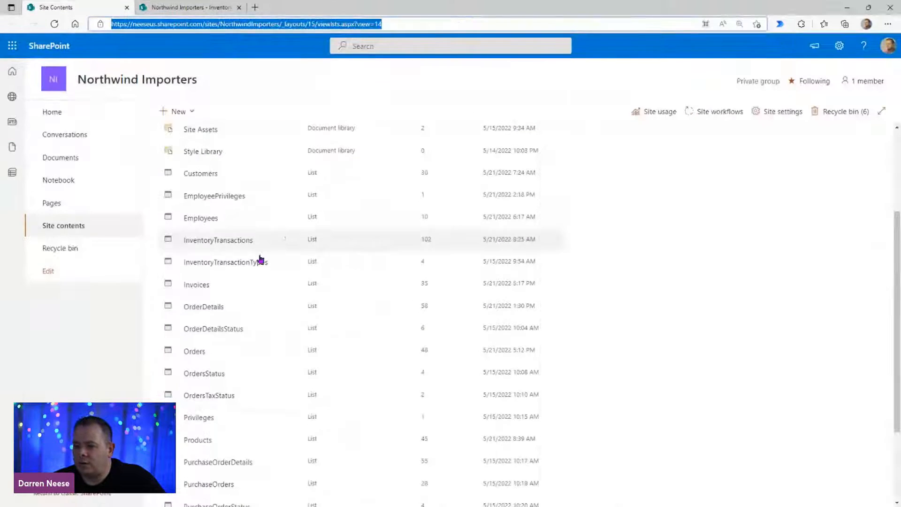
pyautogui.click(197, 352)
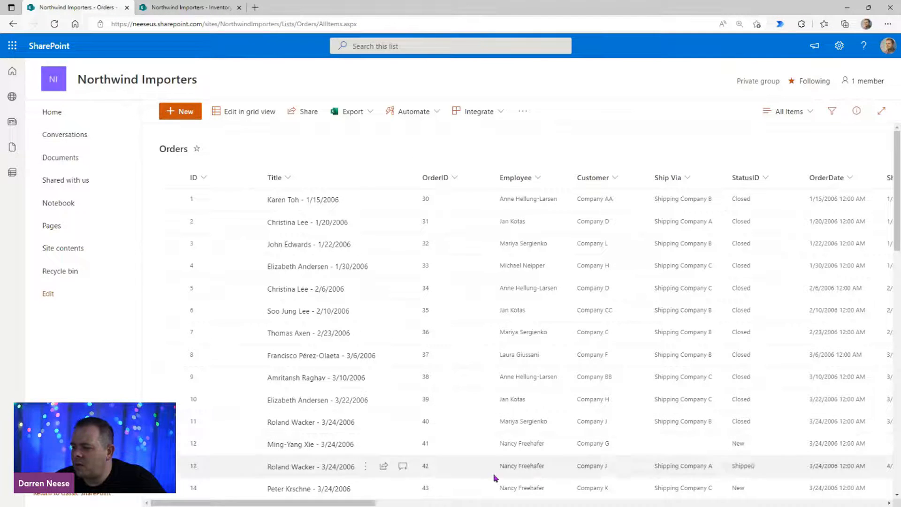
pyautogui.moveTo(328, 504); pyautogui.dragTo(404, 503)
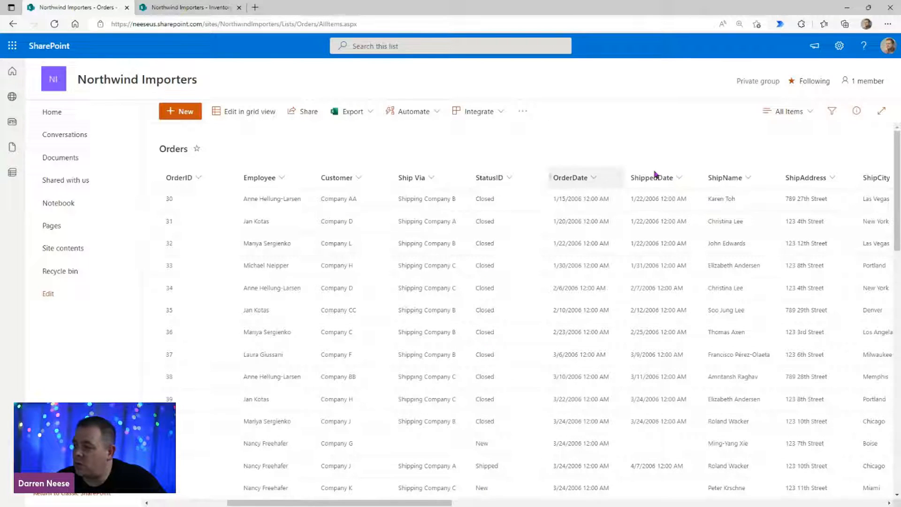
pyautogui.click(207, 8)
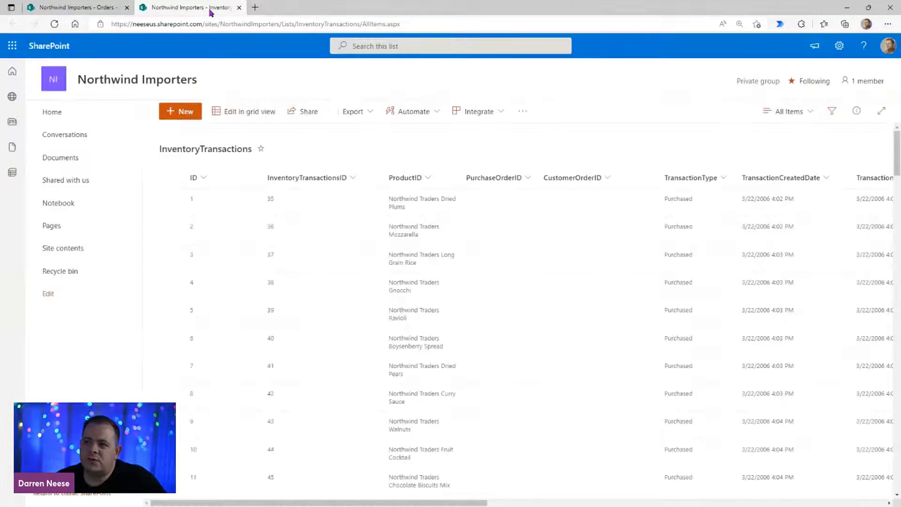
pyautogui.moveTo(347, 11); pyautogui.dragTo(349, 0)
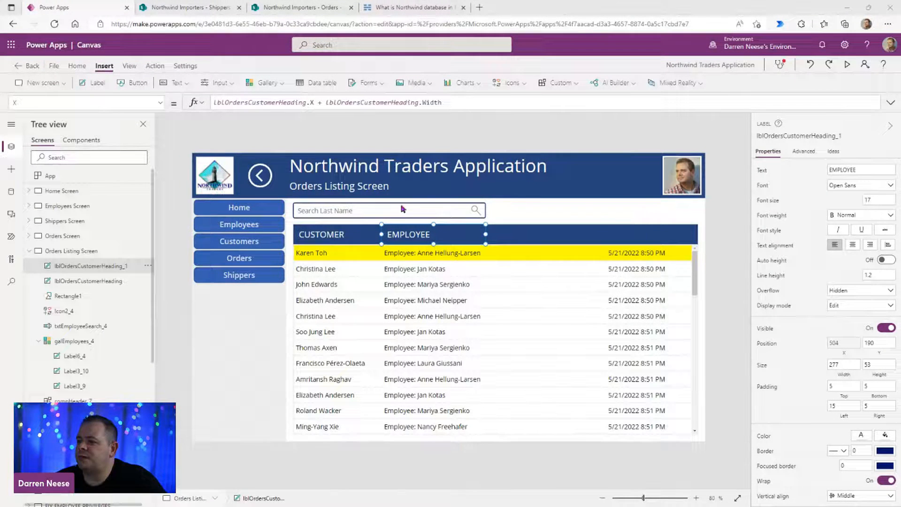
# Step: Set the font size of the customer, employee and date labels in the orders gallery to 10
pyautogui.click(376, 253)
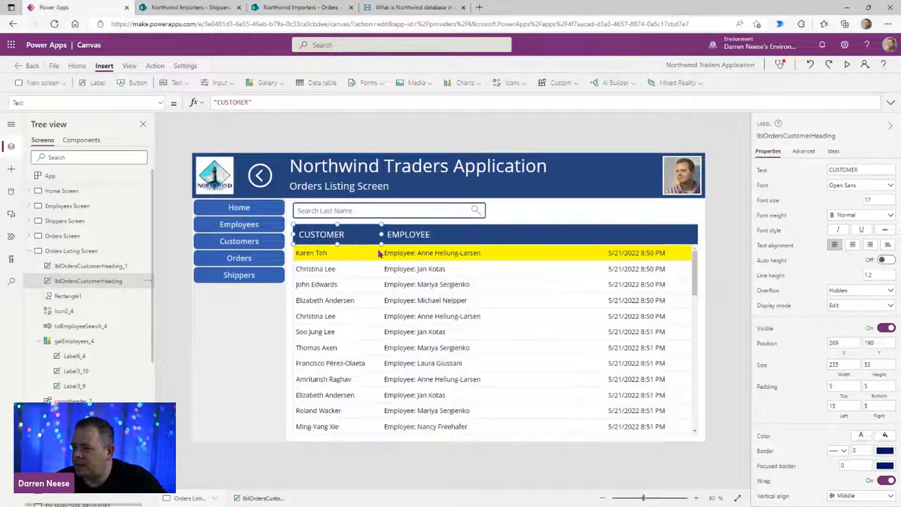
pyautogui.click(315, 253)
pyautogui.keyDown('shift'); pyautogui.click(435, 252); pyautogui.keyUp('shift')
pyautogui.keyDown('shift'); pyautogui.click(645, 252); pyautogui.keyUp('shift')
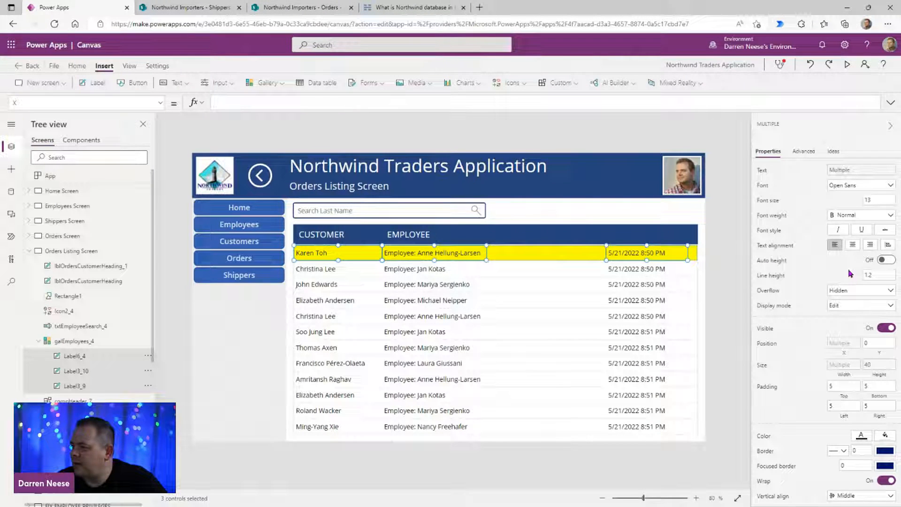
pyautogui.doubleClick(875, 199)
pyautogui.write('10')
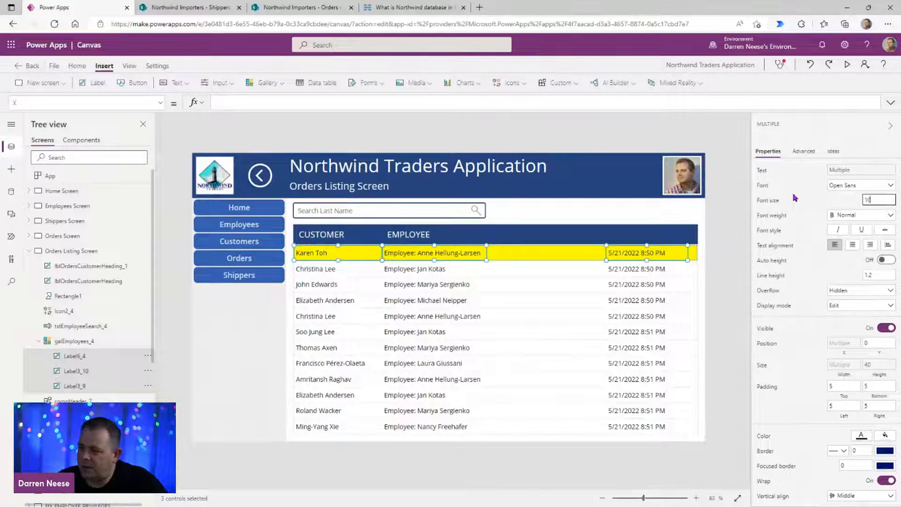
pyautogui.click(720, 311)
# Step: Narrow the CUSTOMER heading to a width of about 191
pyautogui.click(331, 229)
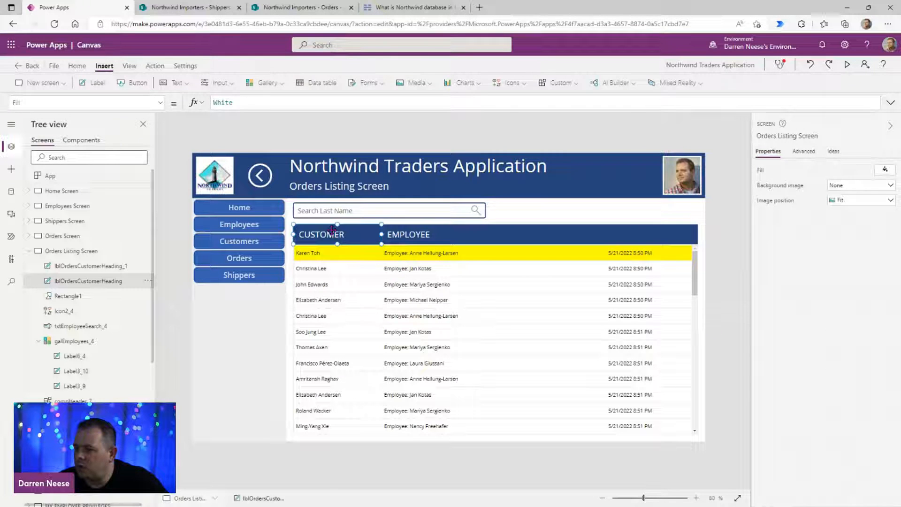
pyautogui.click(644, 498)
pyautogui.moveTo(645, 500); pyautogui.dragTo(648, 499)
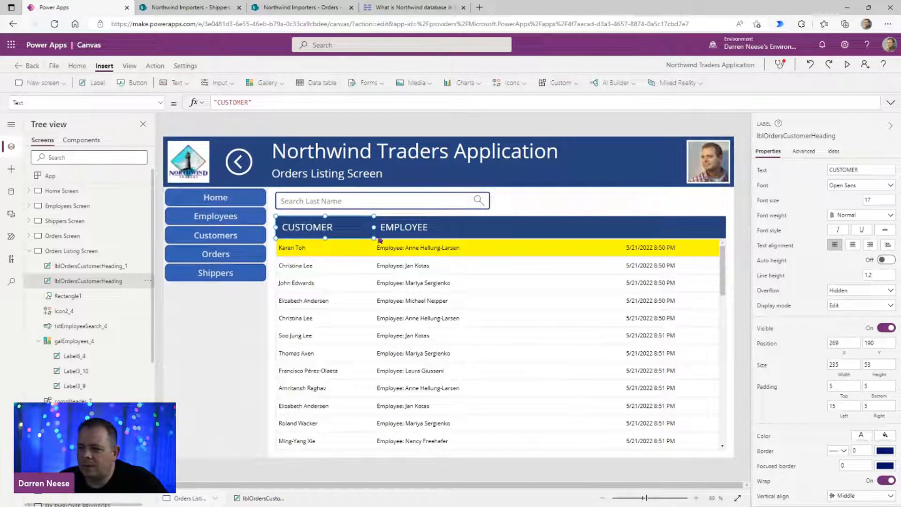
pyautogui.moveTo(373, 227); pyautogui.dragTo(355, 228)
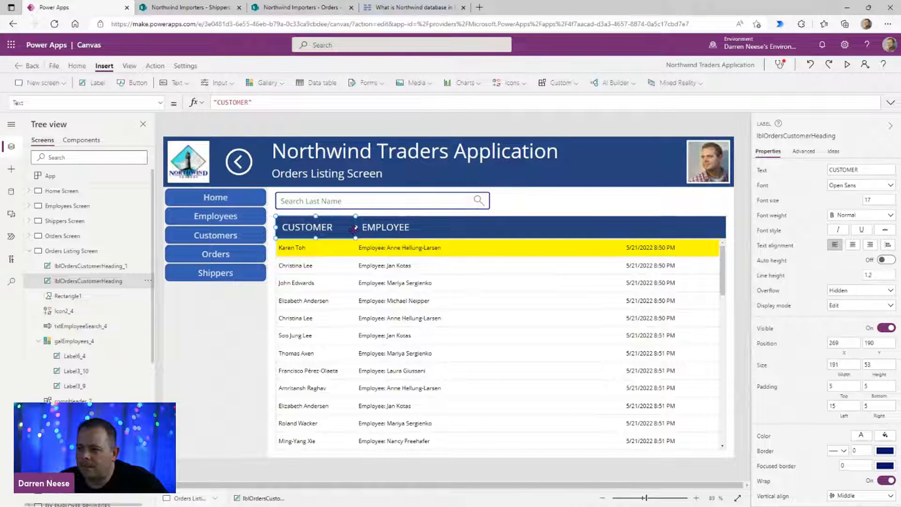
# Step: Set the font size of the customer, employee and date labels in the orders gallery to 11
pyautogui.click(328, 248)
pyautogui.keyDown('shift'); pyautogui.click(413, 248); pyautogui.keyUp('shift')
pyautogui.keyDown('shift'); pyautogui.click(675, 247); pyautogui.keyUp('shift')
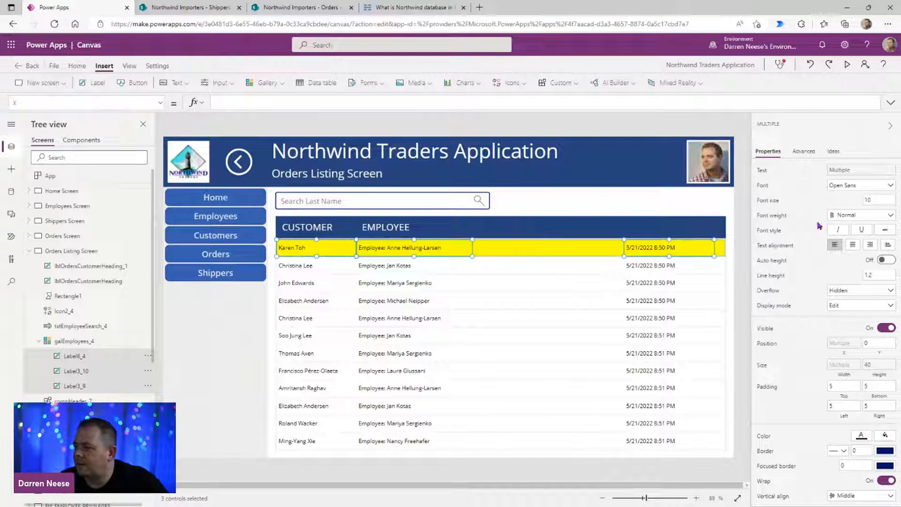
pyautogui.doubleClick(877, 200)
pyautogui.write('11')
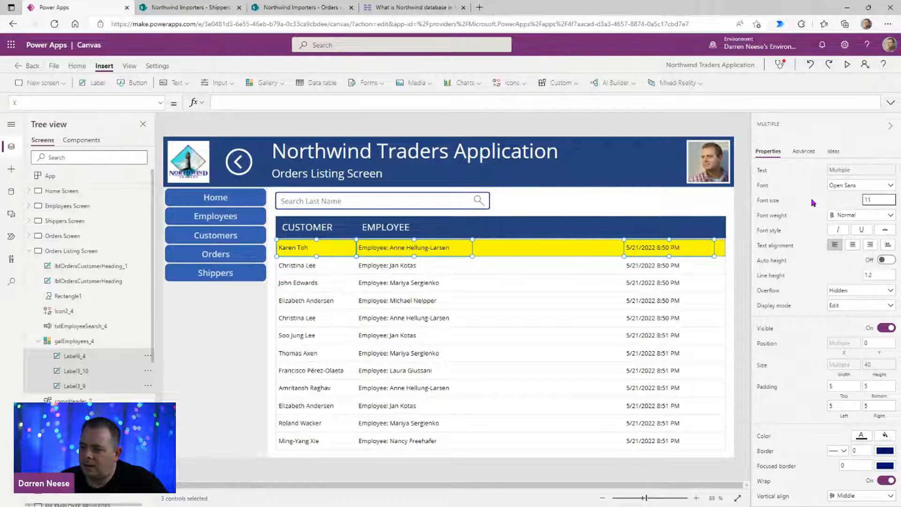
pyautogui.click(739, 307)
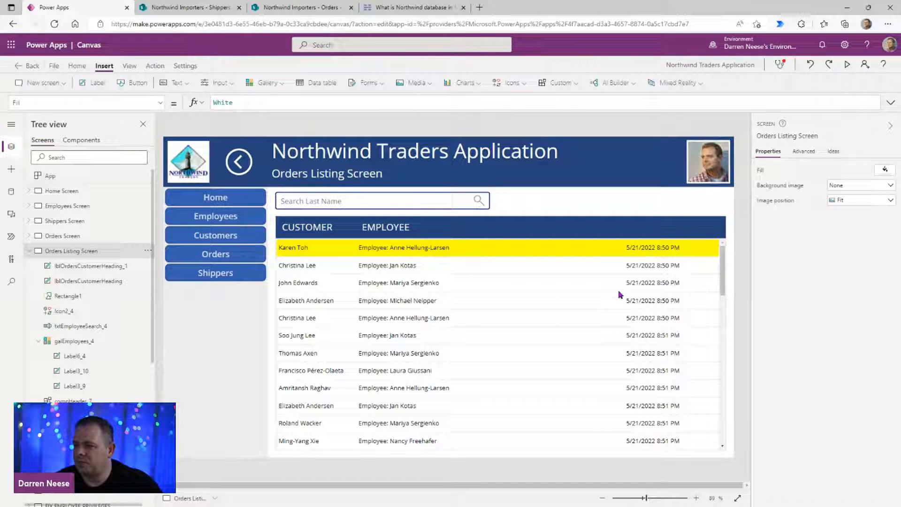
# Step: Check the gallery date label's text formula, then examine the date columns of the Orders list in SharePoint
pyautogui.click(631, 248)
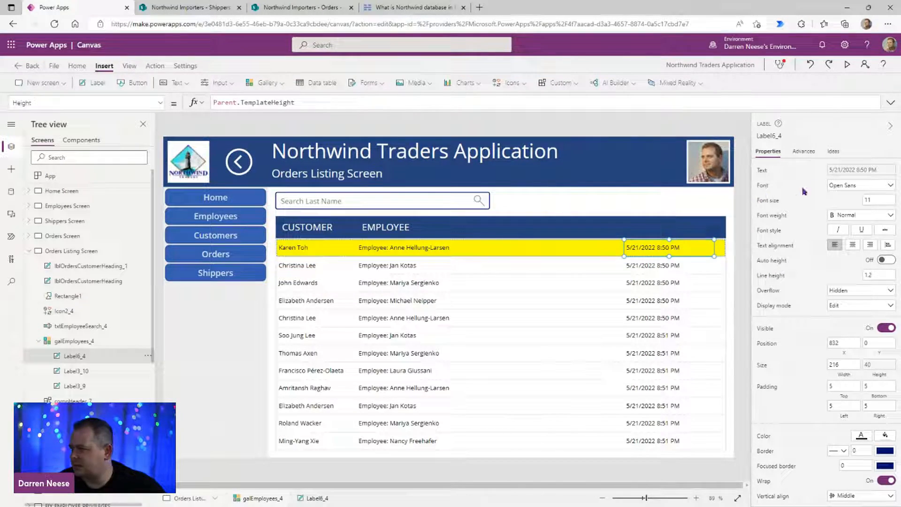
pyautogui.click(847, 170)
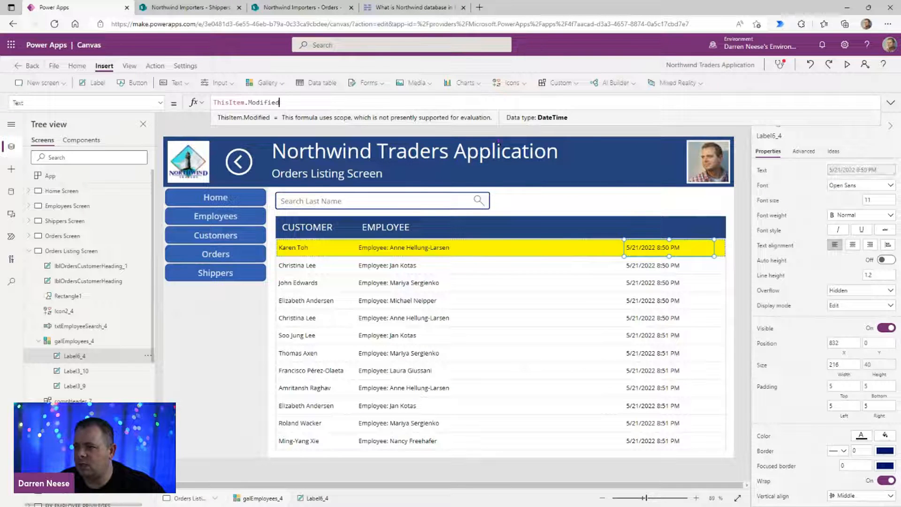
pyautogui.click(210, 12)
pyautogui.click(93, 255)
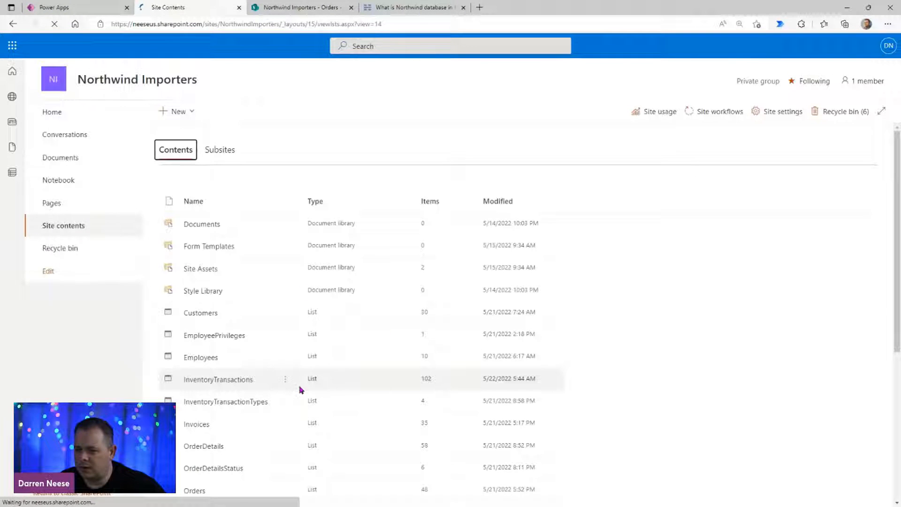
pyautogui.scroll(-5, 281, 384)
pyautogui.click(195, 237)
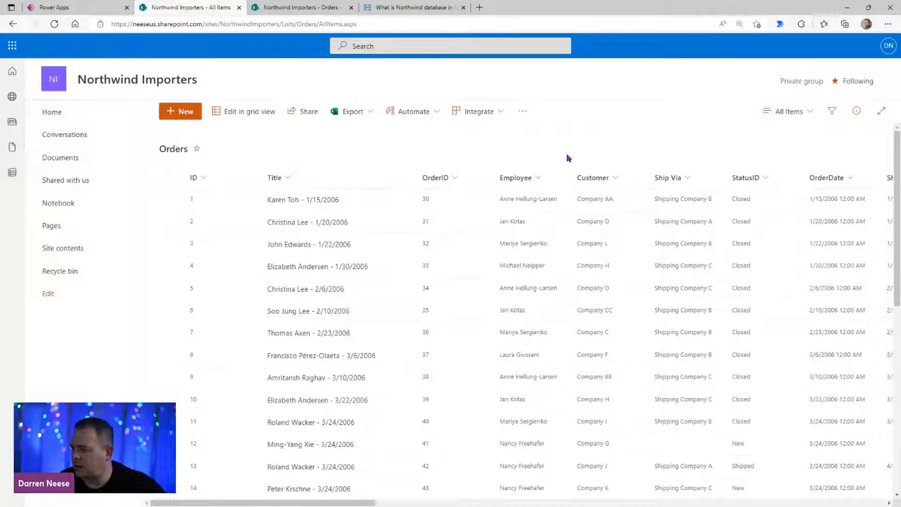
pyautogui.moveTo(371, 504); pyautogui.dragTo(502, 504)
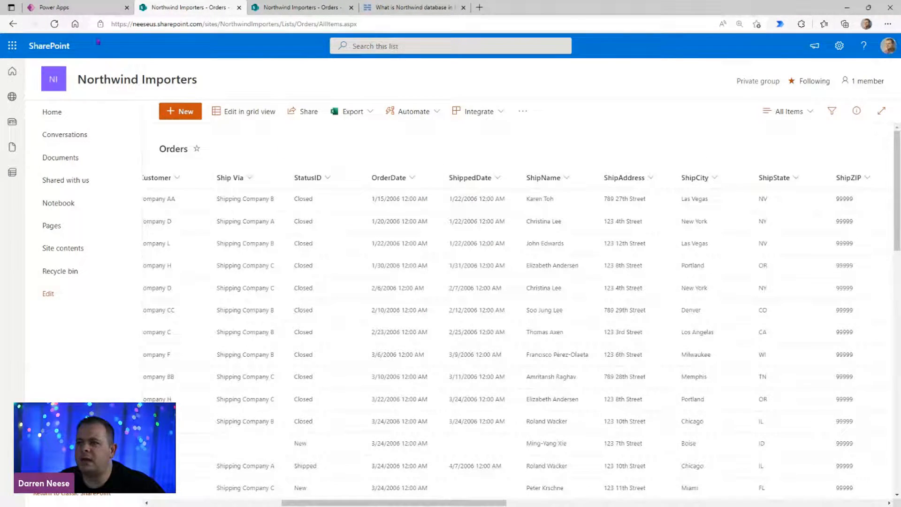
# Step: Return to Power Apps and set the gallery date label's text to ThisItem.OrderDate
pyautogui.click(54, 7)
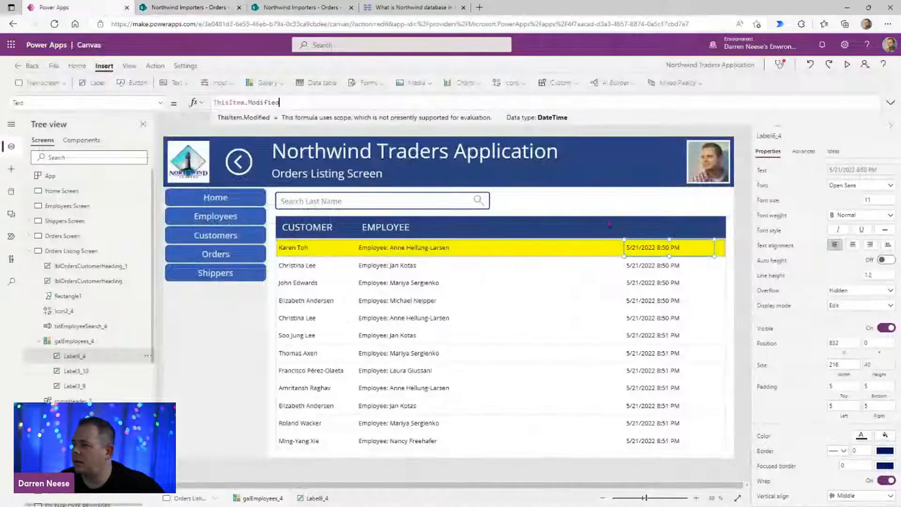
pyautogui.doubleClick(267, 103)
pyautogui.write('Order')
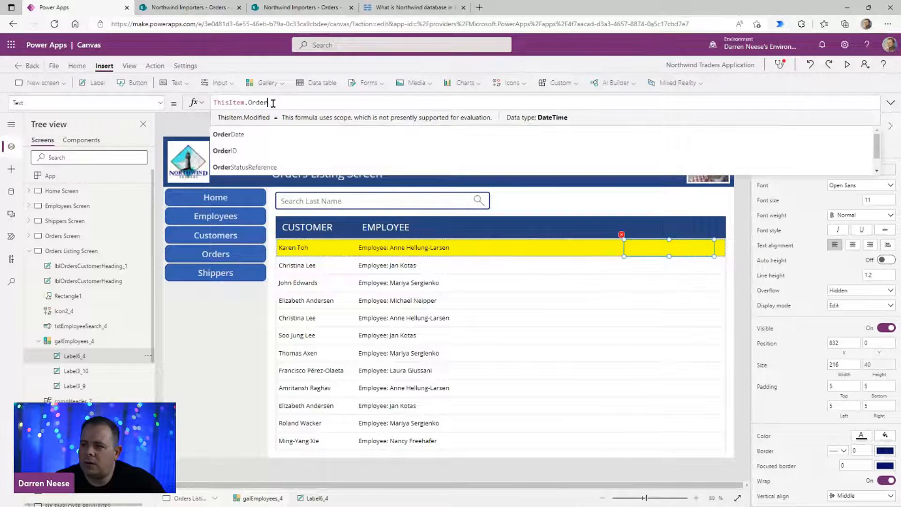
pyautogui.write('Date')
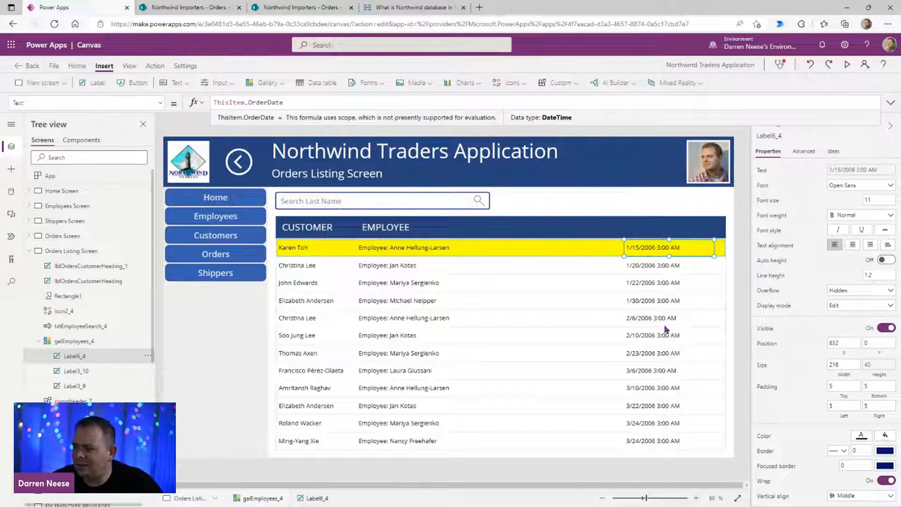
# Step: Wrap the date label's text formula in DateValue so it reads DateValue(ThisItem.OrderDate)
pyautogui.click(331, 104)
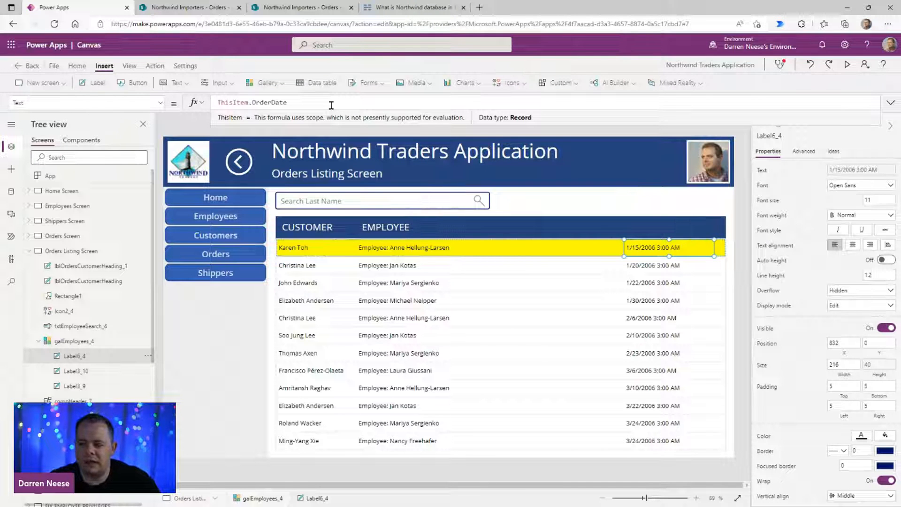
pyautogui.write('DateValue(')
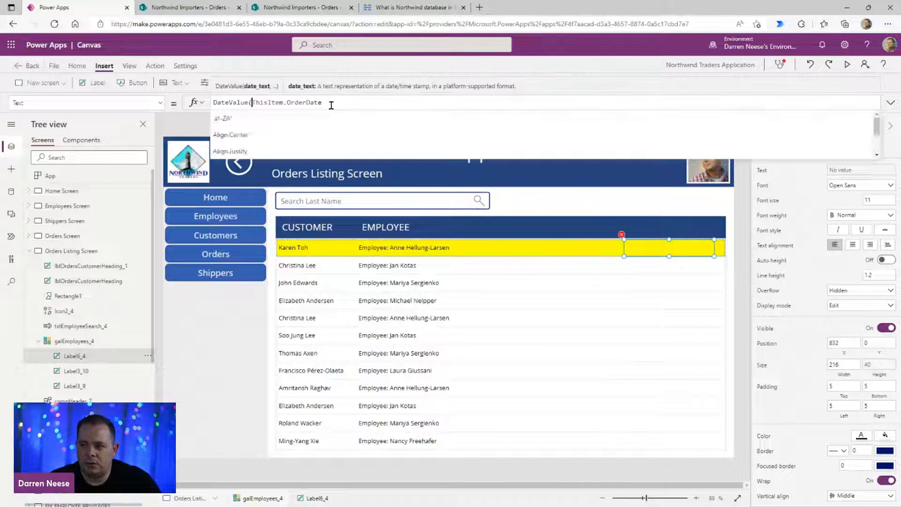
pyautogui.click(331, 105)
pyautogui.write(')')
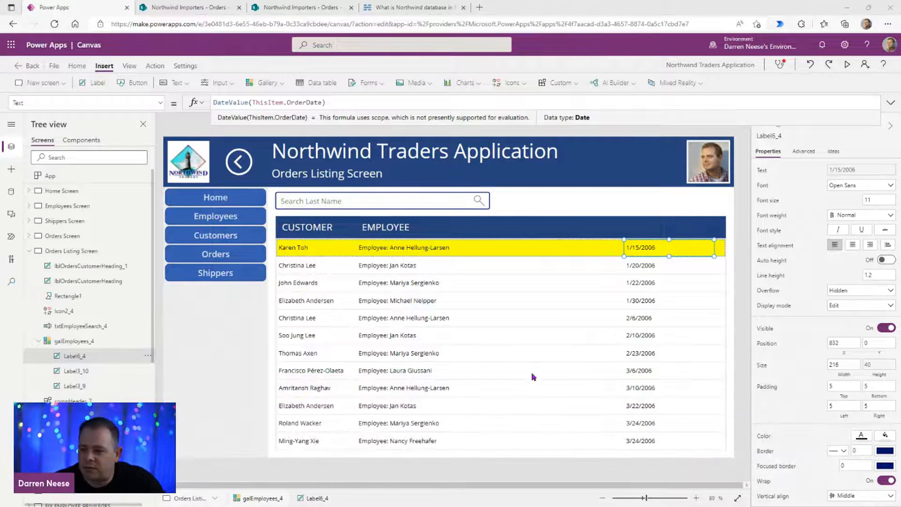
# Step: Remove the "Employee: " prefix from the gallery's employee label, leaving its text as ThisItem.EmployeeReference.Value
pyautogui.click(427, 248)
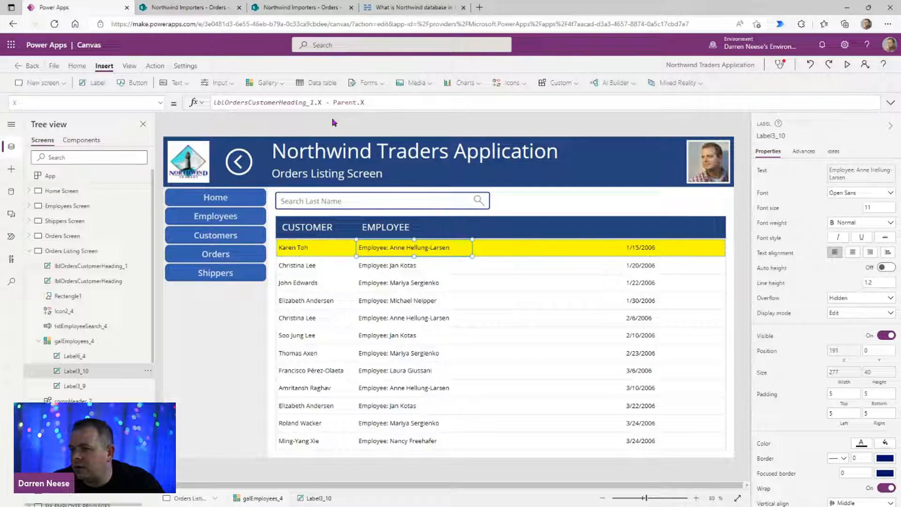
pyautogui.click(855, 179)
pyautogui.click(271, 102)
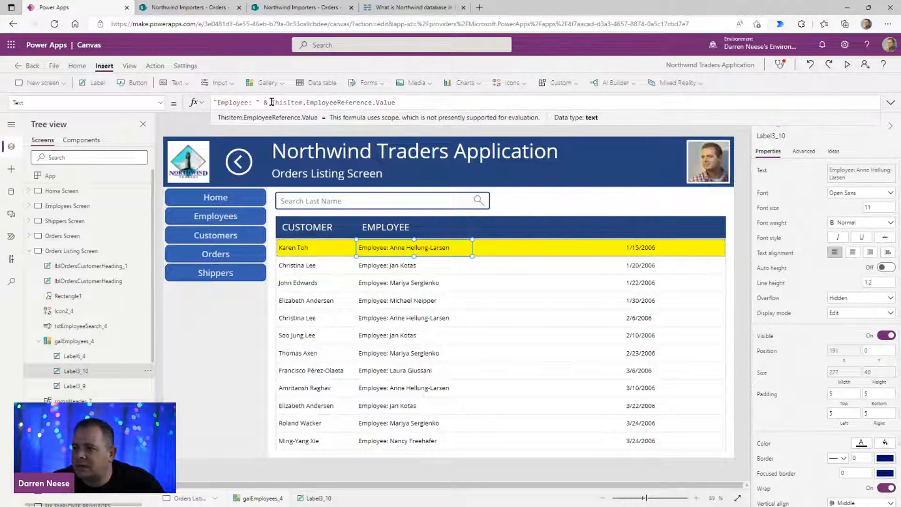
pyautogui.hotkey('shift', 'End')
pyautogui.hotkey('ctrl', 'c')
pyautogui.hotkey('ctrl', 'a')
pyautogui.hotkey('ctrl', 'v')
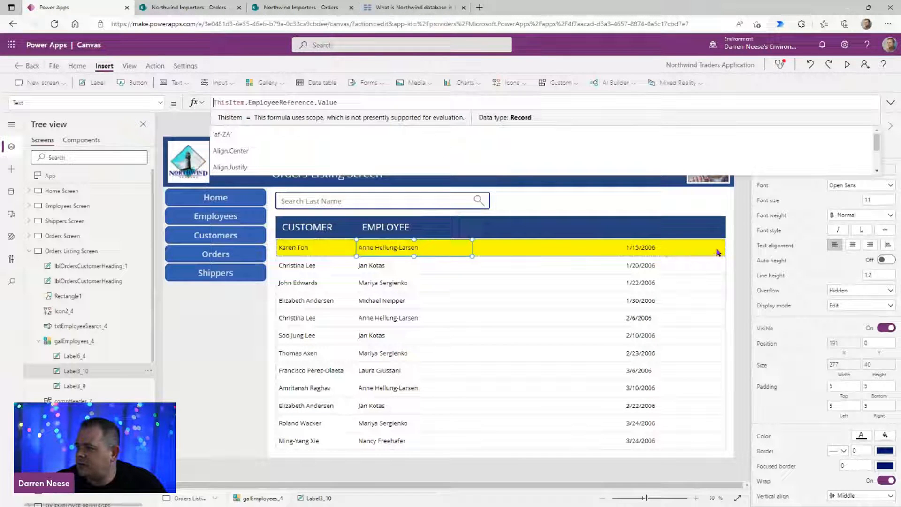
pyautogui.click(739, 244)
pyautogui.click(651, 248)
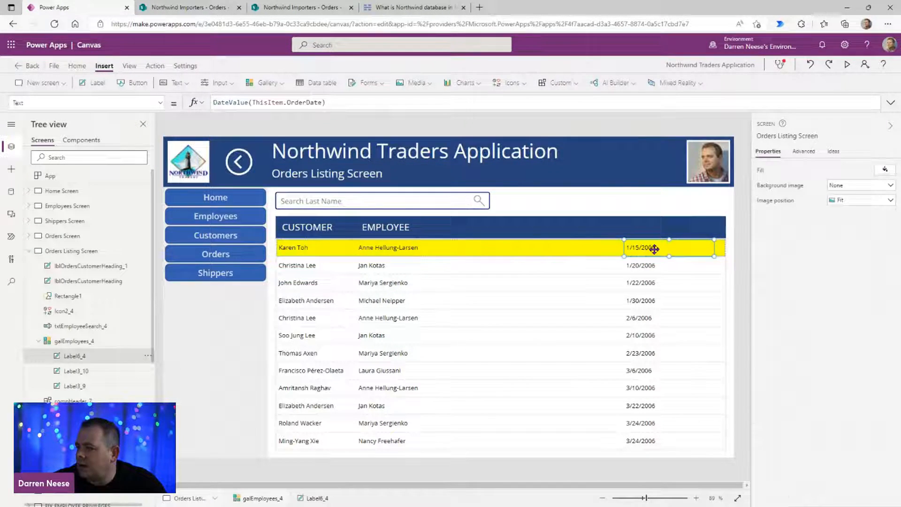
# Step: Duplicate the EMPLOYEE heading and place the copy directly to its right in the blue heading bar
pyautogui.click(395, 229)
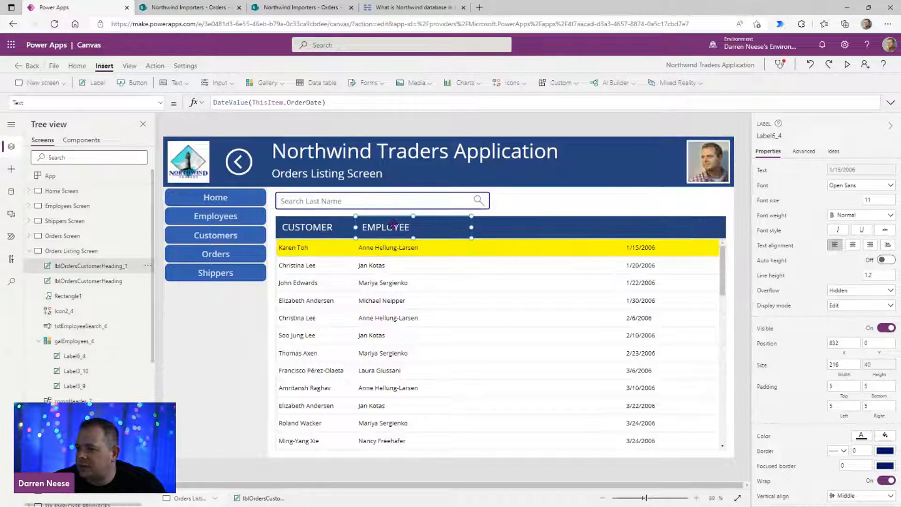
pyautogui.hotkey('ctrl', 'c')
pyautogui.hotkey('ctrl', 'v')
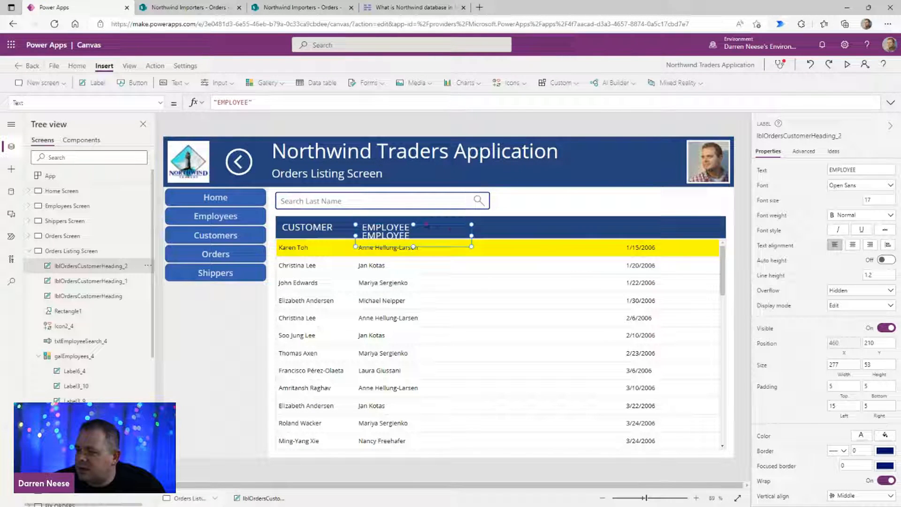
pyautogui.moveTo(420, 229); pyautogui.dragTo(530, 221)
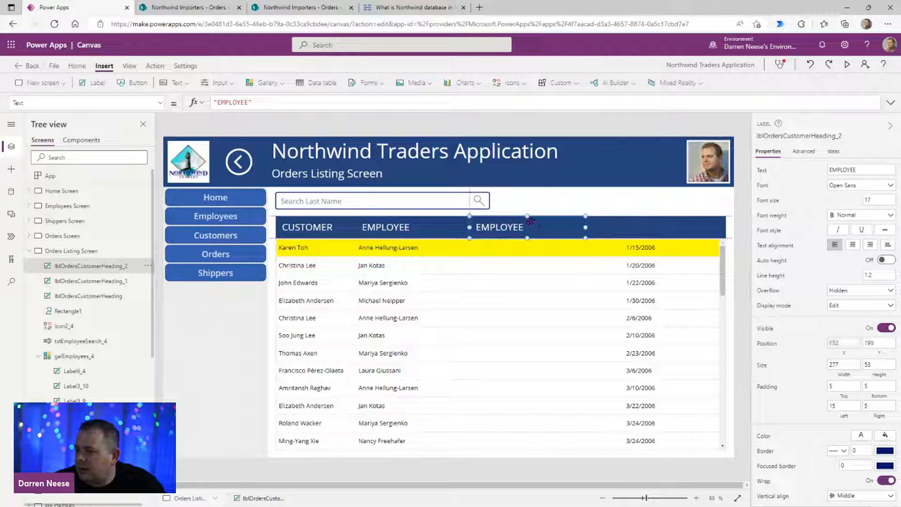
# Step: Set the copied heading's X to lblOrdersCustomerHeading_1.X + lblOrdersCustomerHeading_1.Width
pyautogui.click(415, 228)
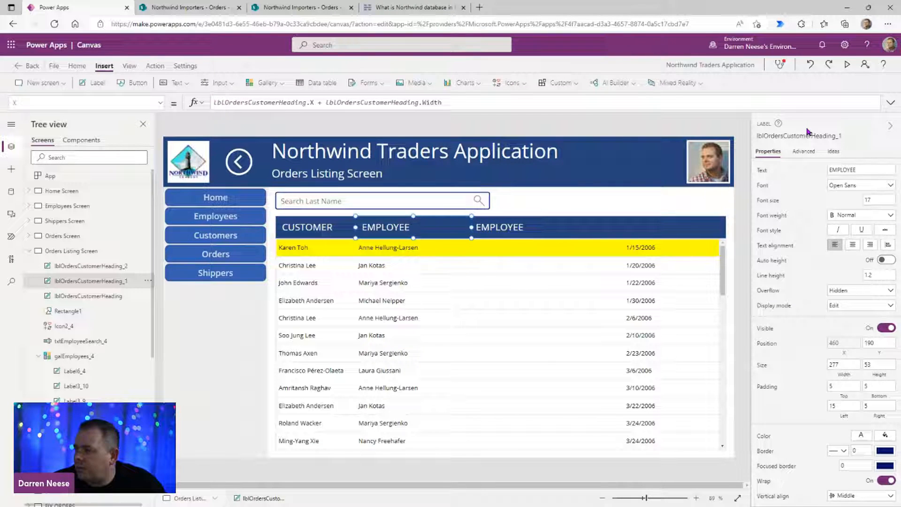
pyautogui.click(808, 136)
pyautogui.click(515, 227)
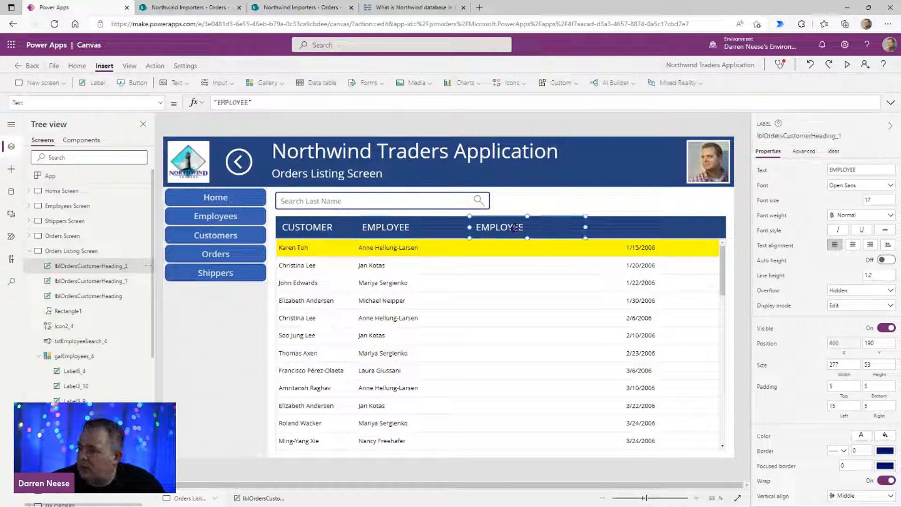
pyautogui.click(844, 353)
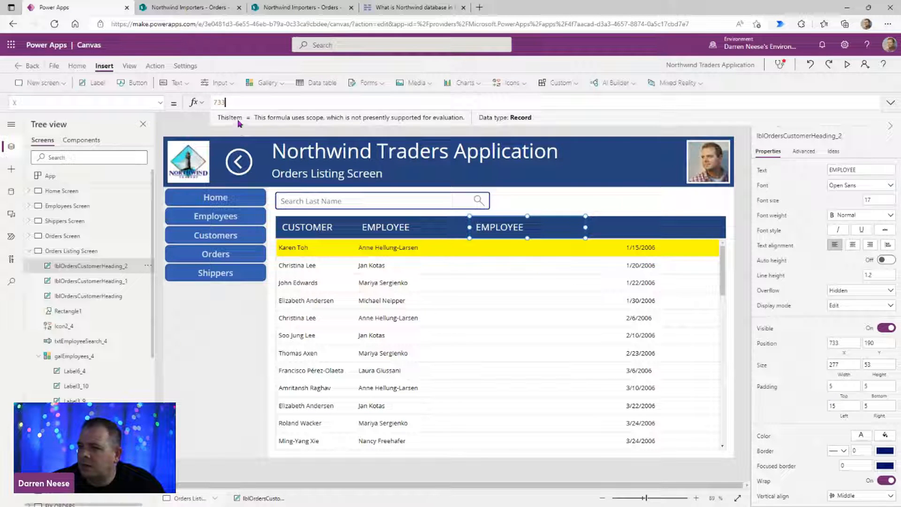
pyautogui.moveTo(231, 103); pyautogui.dragTo(158, 93)
pyautogui.hotkey('ctrl', 'v')
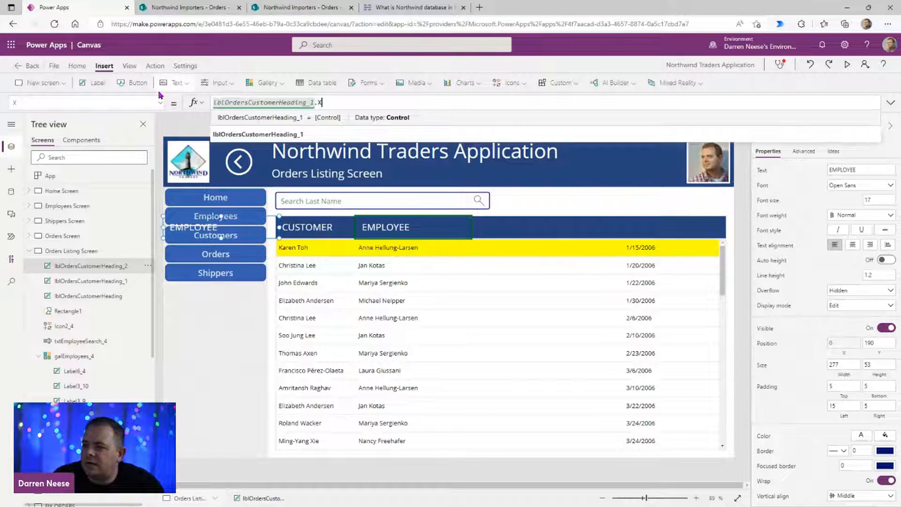
pyautogui.write('.X +')
pyautogui.hotkey('ctrl', 'v')
pyautogui.write('.Width')
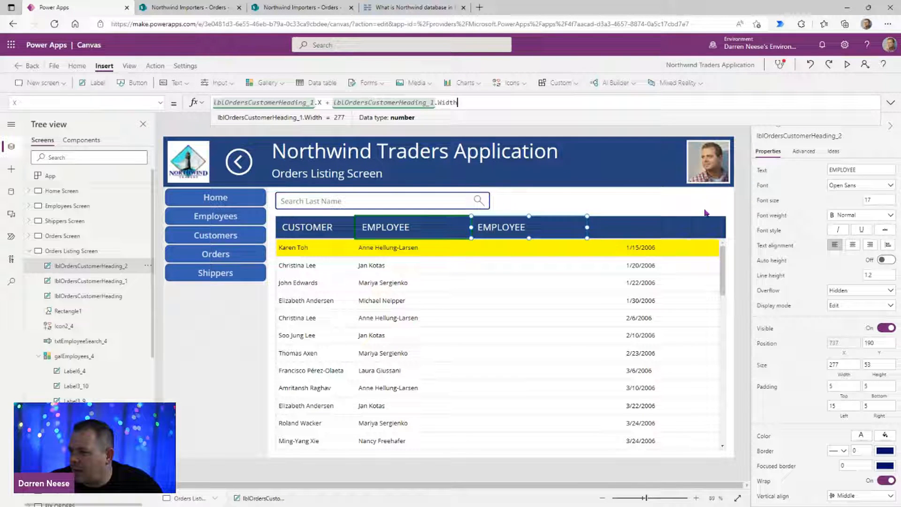
# Step: Set the gallery date label's X to lblOrdersCustomerHeading_2.X - Parent.X
pyautogui.click(790, 140)
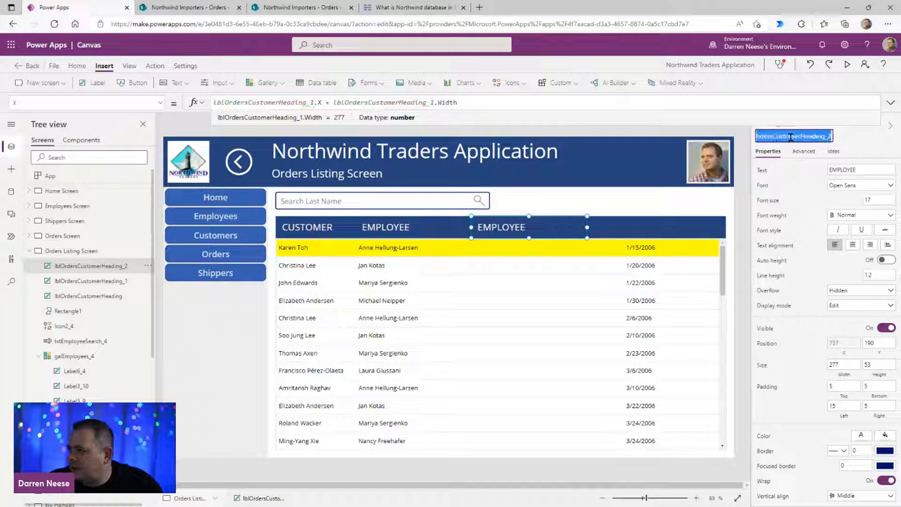
pyautogui.click(660, 251)
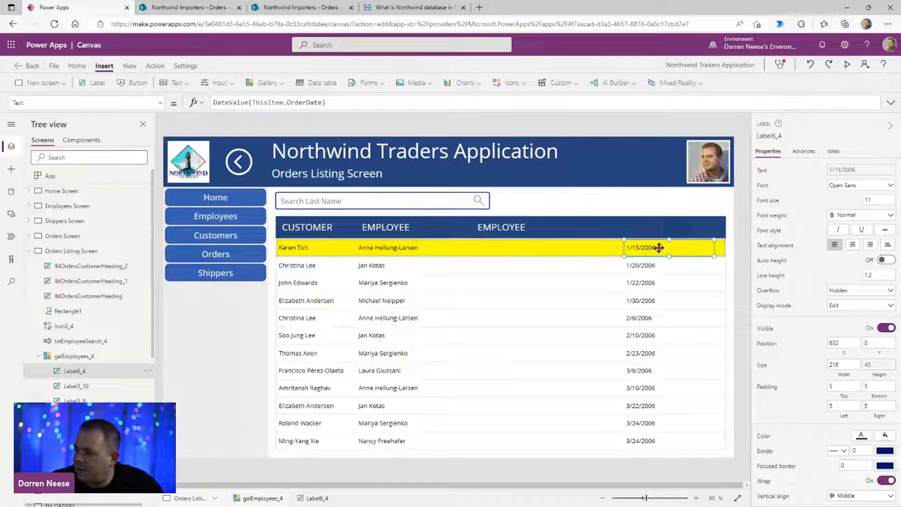
pyautogui.click(843, 343)
pyautogui.hotkey('ctrl', 'v')
pyautogui.write('.X')
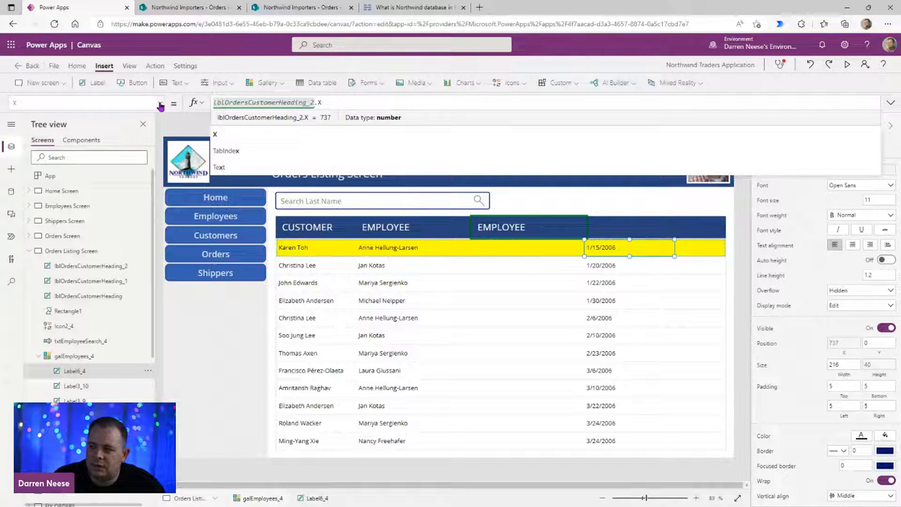
pyautogui.write(' - Parent')
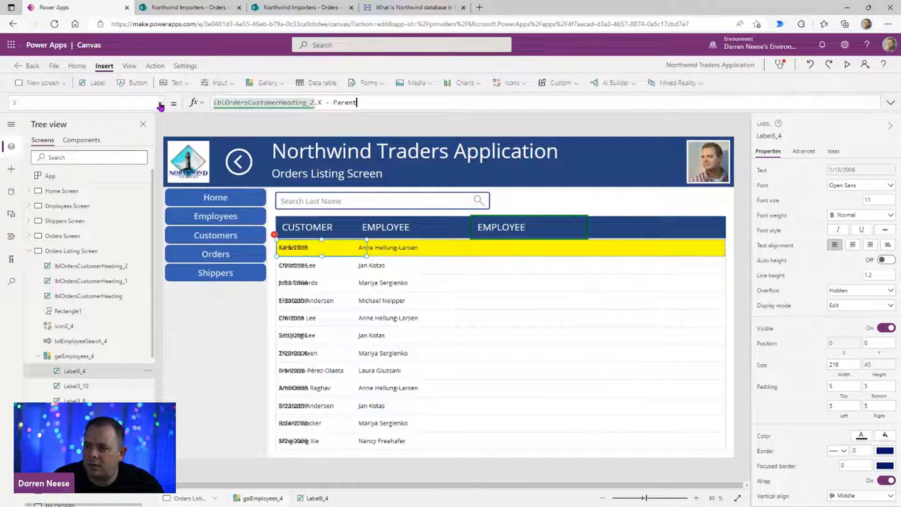
pyautogui.write('.X')
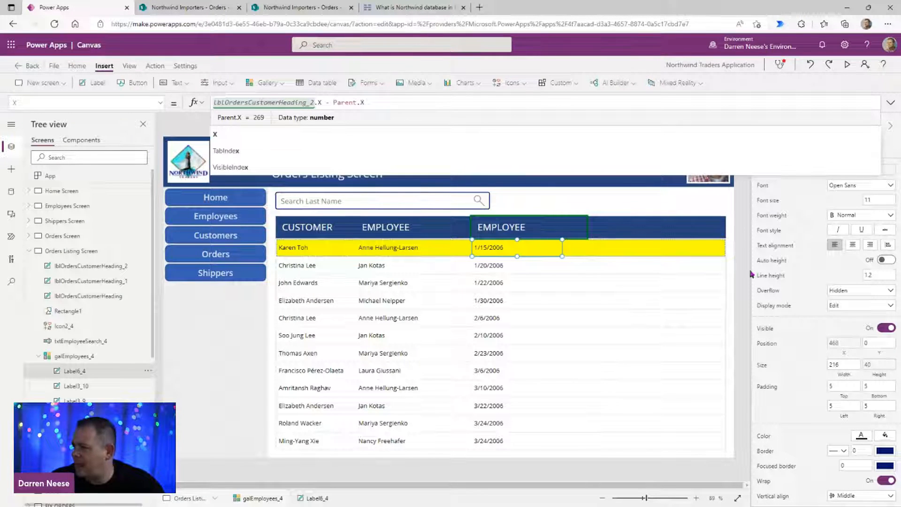
# Step: Set the gallery date label's Width to lblOrdersCustomerHeading_2.Width
pyautogui.click(840, 365)
pyautogui.moveTo(242, 108); pyautogui.dragTo(180, 105)
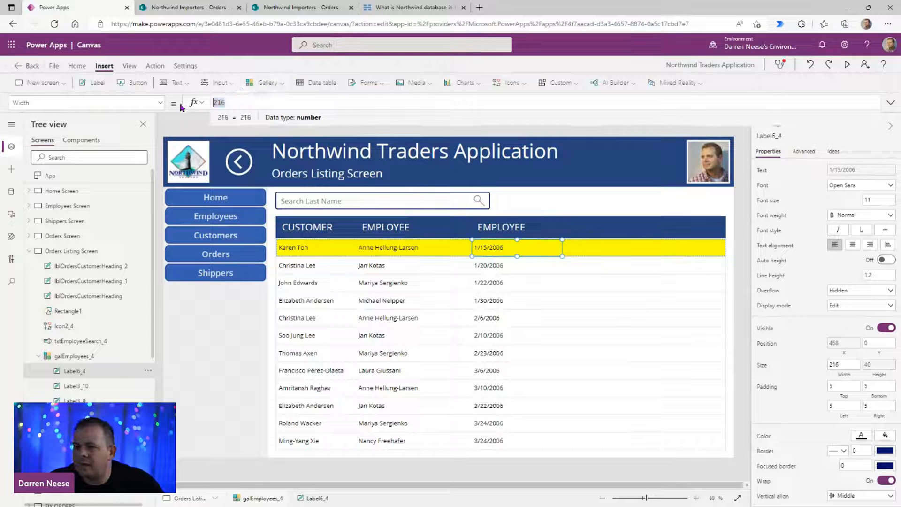
pyautogui.hotkey('ctrl', 'v')
pyautogui.write('.W')
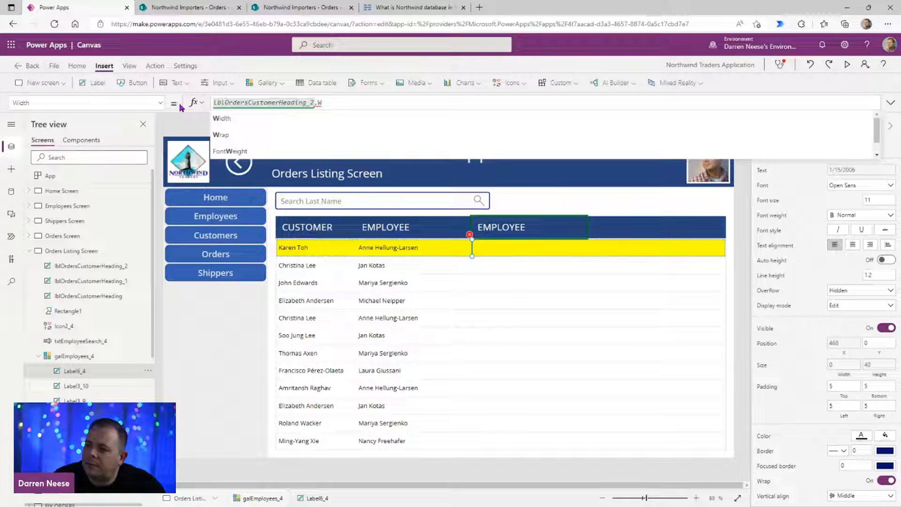
pyautogui.press('Tab')
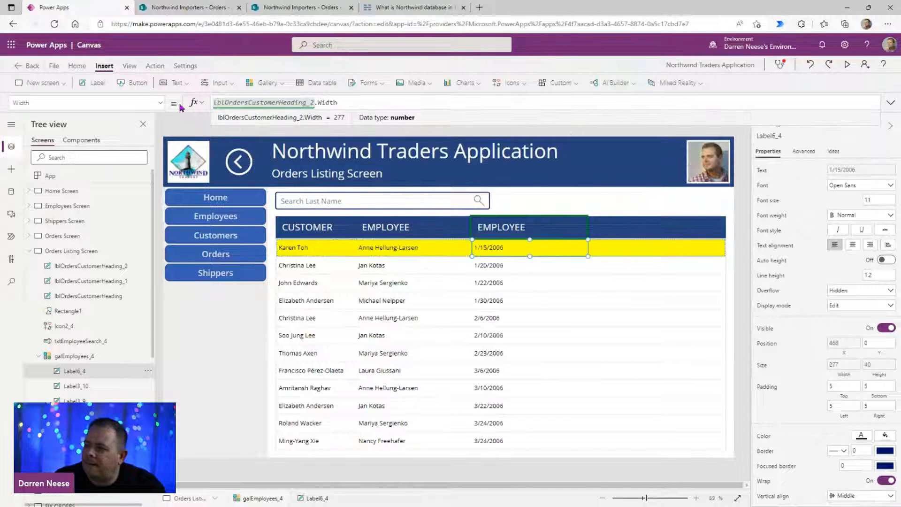
# Step: Narrow the original EMPLOYEE heading to a width of about 190
pyautogui.click(415, 233)
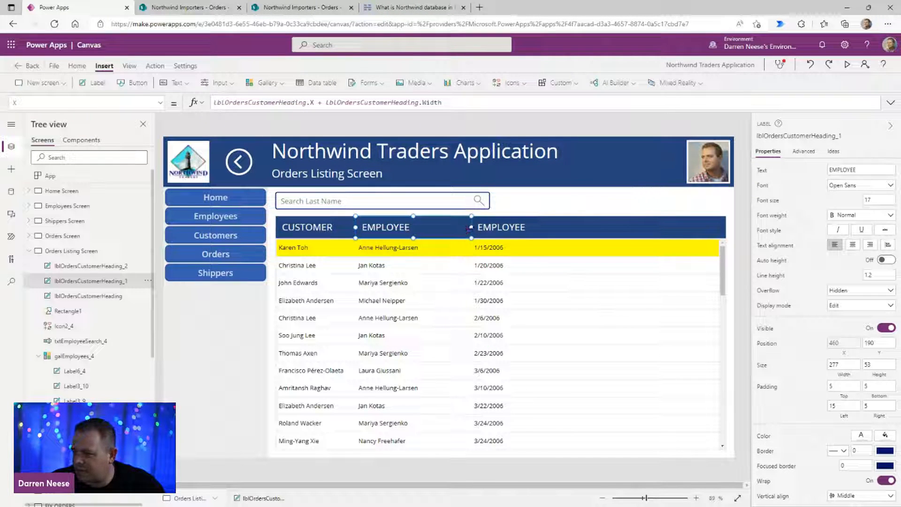
pyautogui.moveTo(470, 228); pyautogui.dragTo(434, 228)
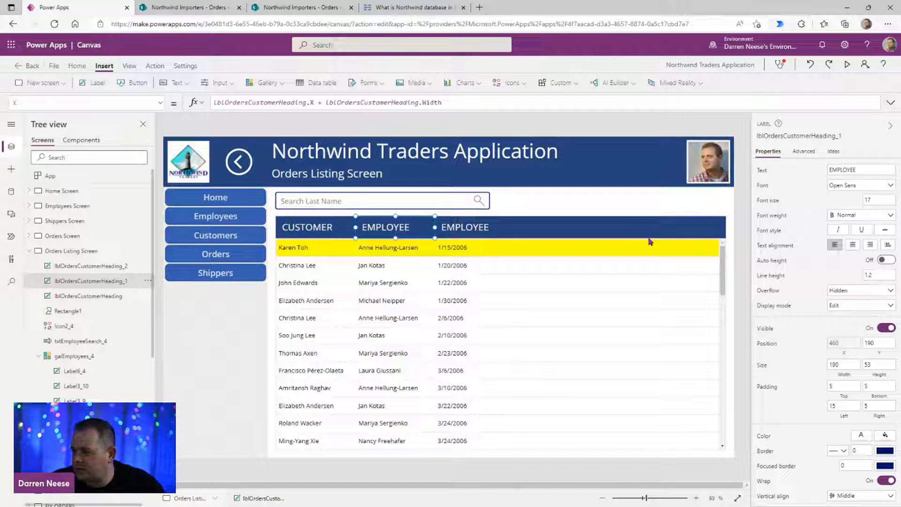
pyautogui.click(553, 248)
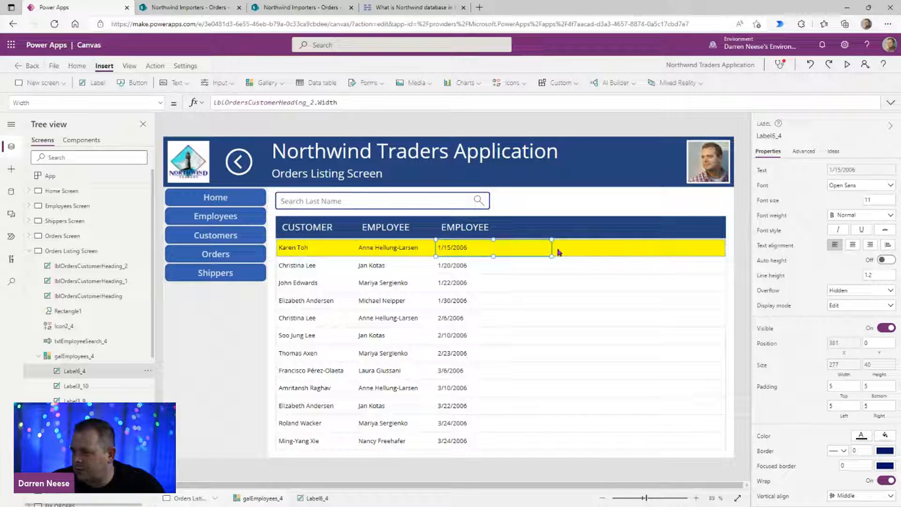
# Step: Narrow the heading above the dates to a width of about 179 and set its text to ORDER PLACED
pyautogui.click(475, 231)
pyautogui.moveTo(551, 226); pyautogui.dragTo(509, 227)
pyautogui.doubleClick(831, 170)
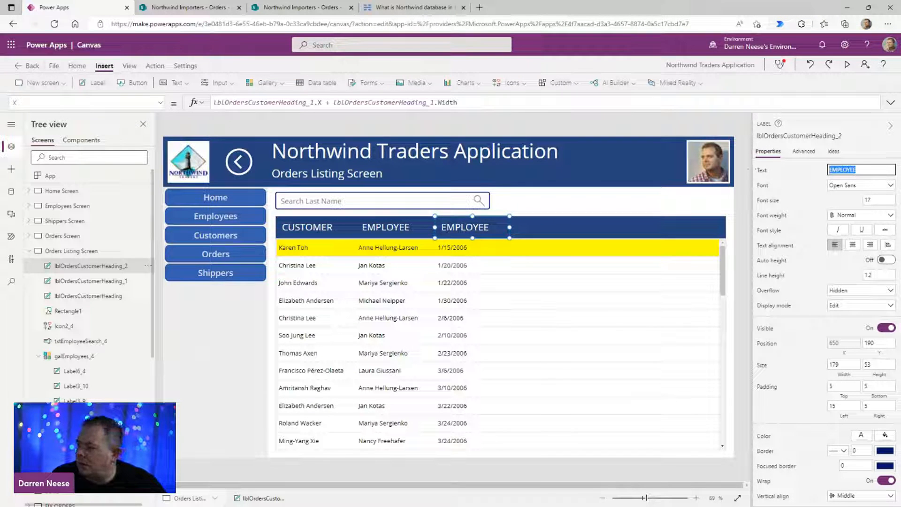
pyautogui.write('ORDER PLACED')
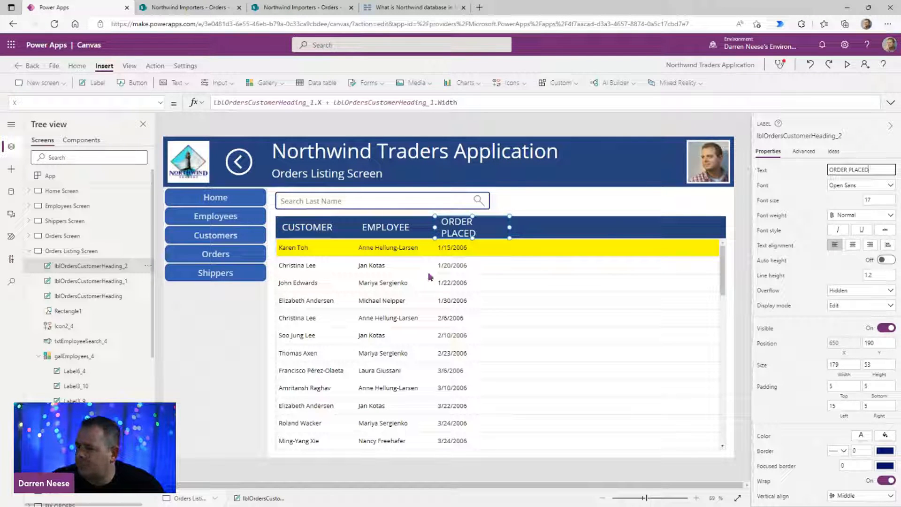
# Step: Set the font size of the CUSTOMER, EMPLOYEE and ORDER PLACED headings to 15
pyautogui.keyDown('shift'); pyautogui.click(385, 227); pyautogui.keyUp('shift')
pyautogui.keyDown('shift'); pyautogui.click(312, 227); pyautogui.keyUp('shift')
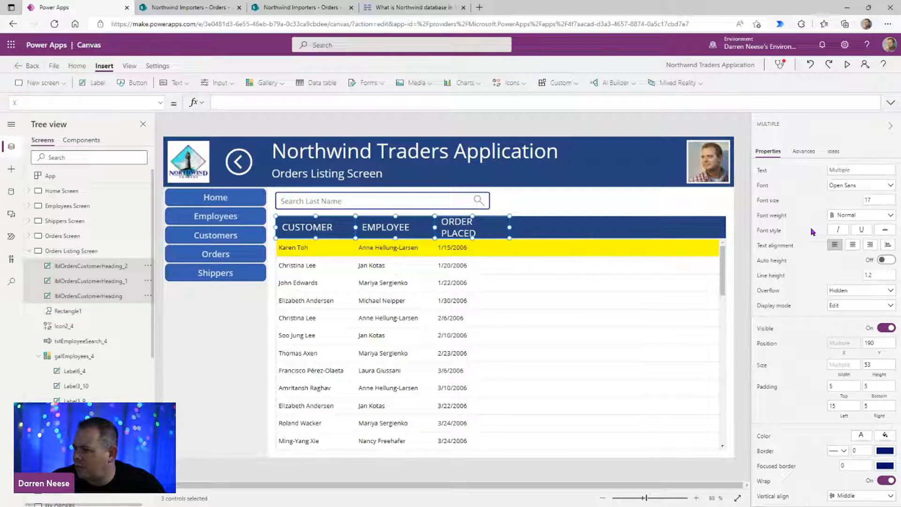
pyautogui.click(888, 196)
pyautogui.press('BackSpace')
pyautogui.write('5')
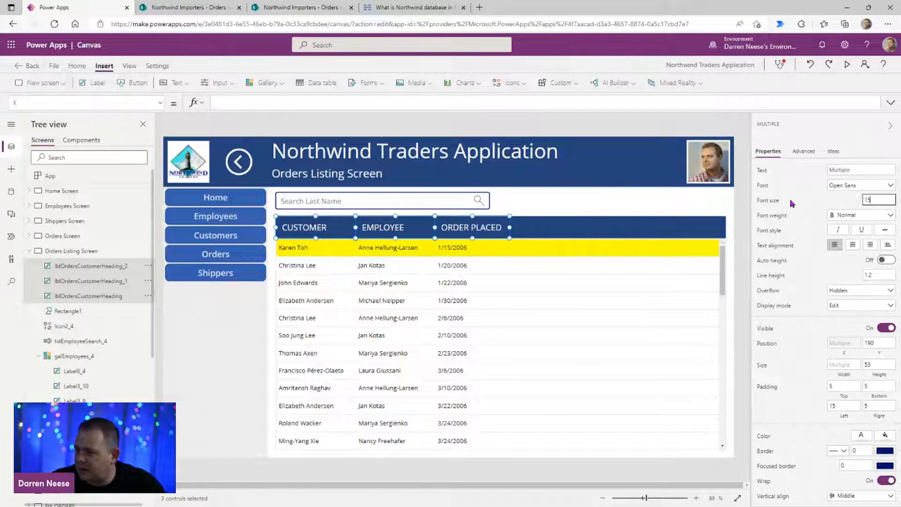
pyautogui.click(741, 286)
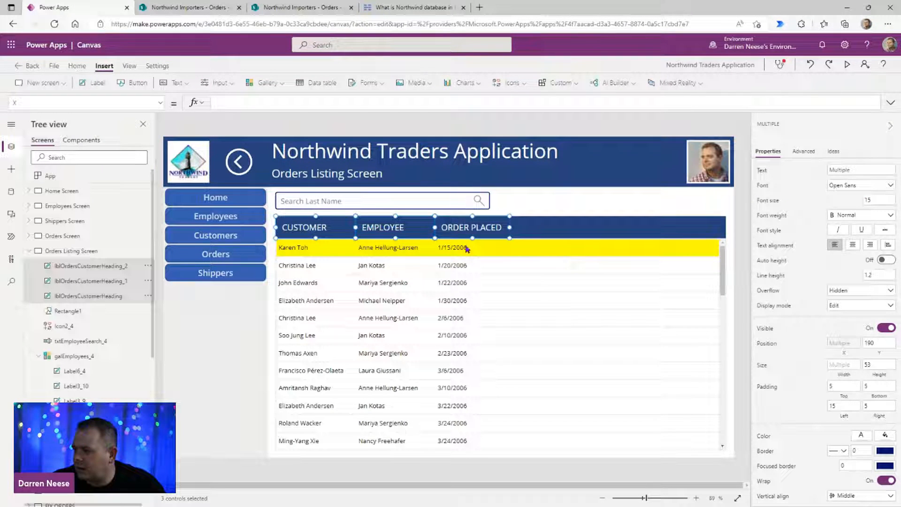
pyautogui.click(738, 235)
# Step: Narrow the ORDER PLACED heading to a width of about 110 and centre-align the gallery date label's text
pyautogui.click(471, 227)
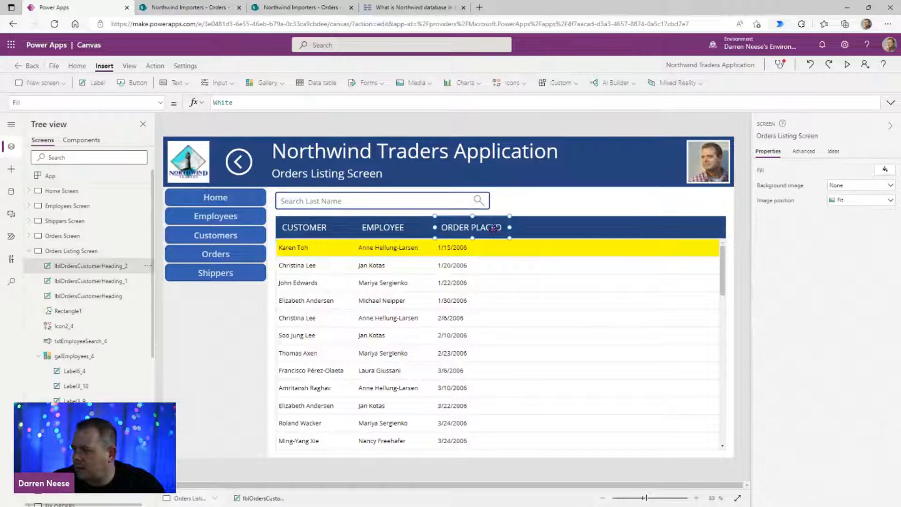
pyautogui.moveTo(509, 227); pyautogui.dragTo(476, 228)
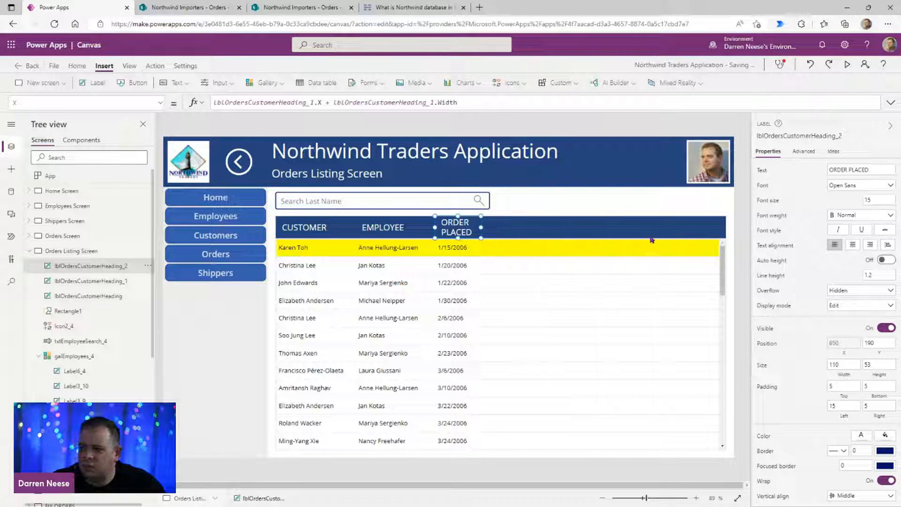
pyautogui.click(457, 249)
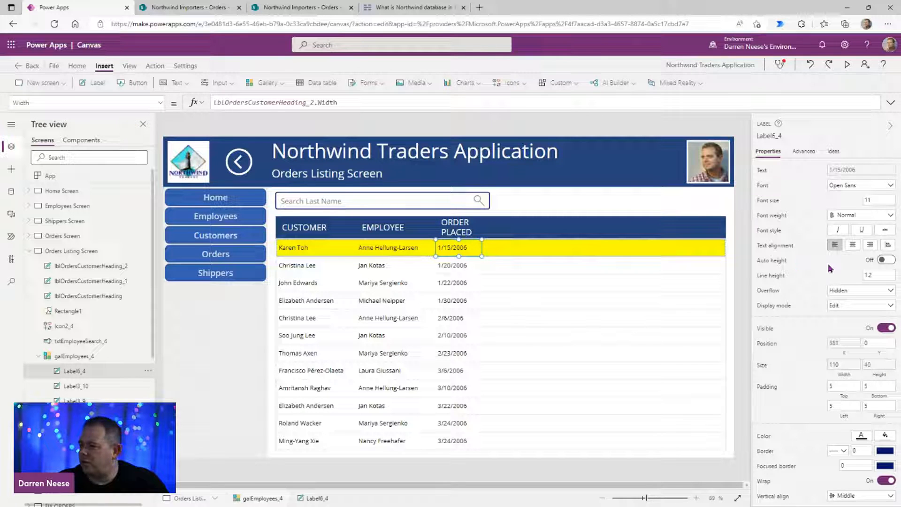
pyautogui.click(853, 247)
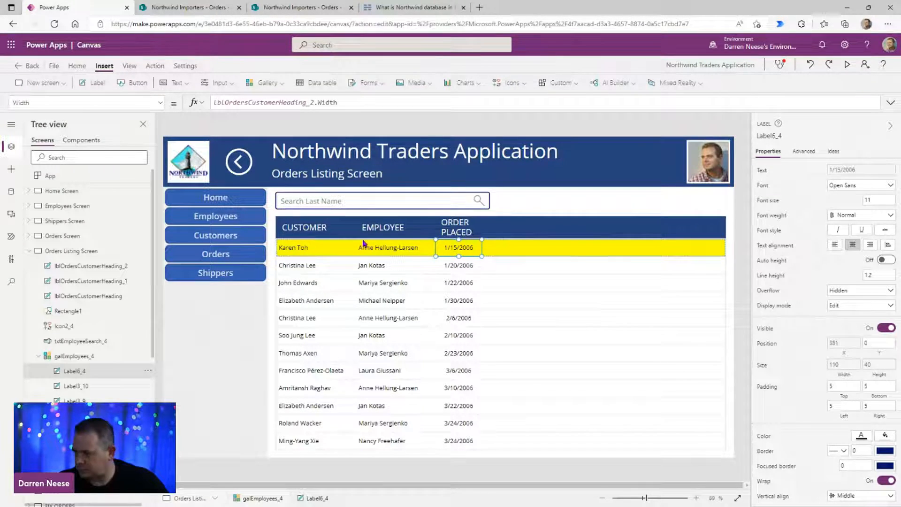
# Step: Check the Orders list columns in SharePoint, then return to Power Apps and place a copy of the ORDER PLACED heading to its right
pyautogui.click(182, 10)
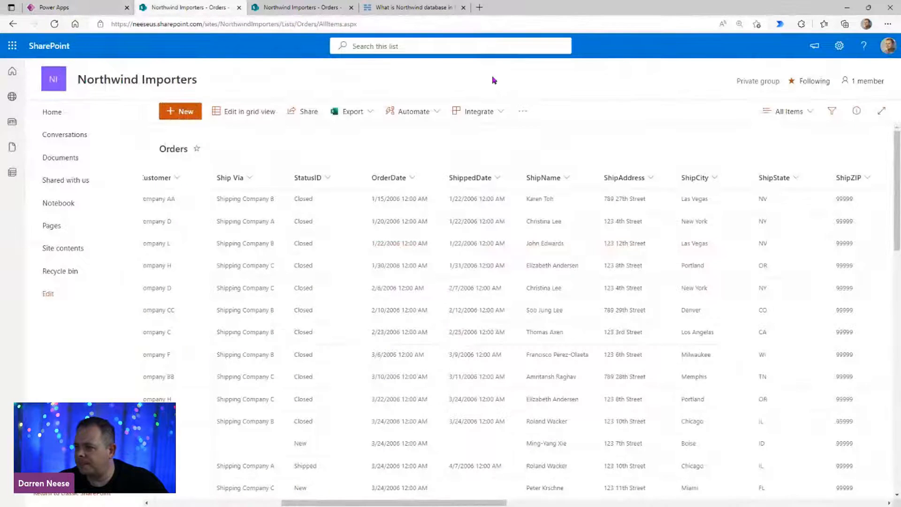
pyautogui.click(100, 9)
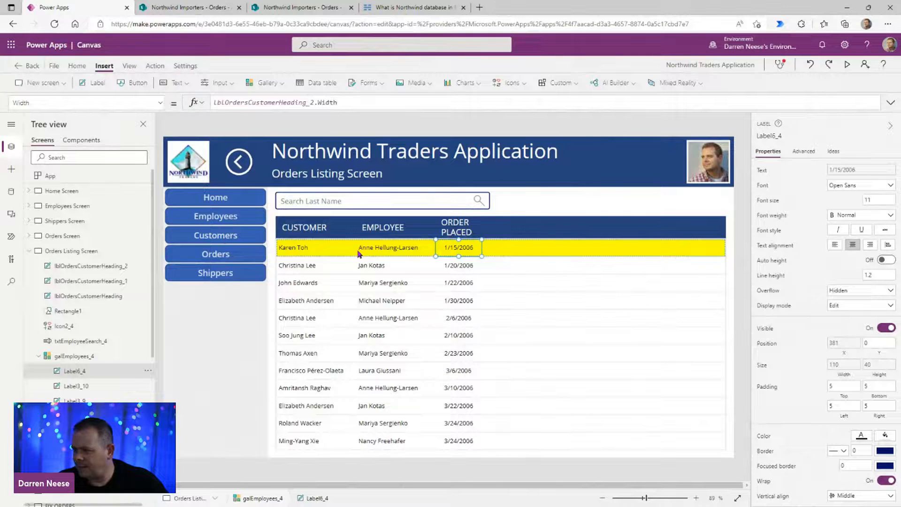
pyautogui.click(467, 231)
pyautogui.hotkey('ctrl', 'c')
pyautogui.hotkey('ctrl', 'v')
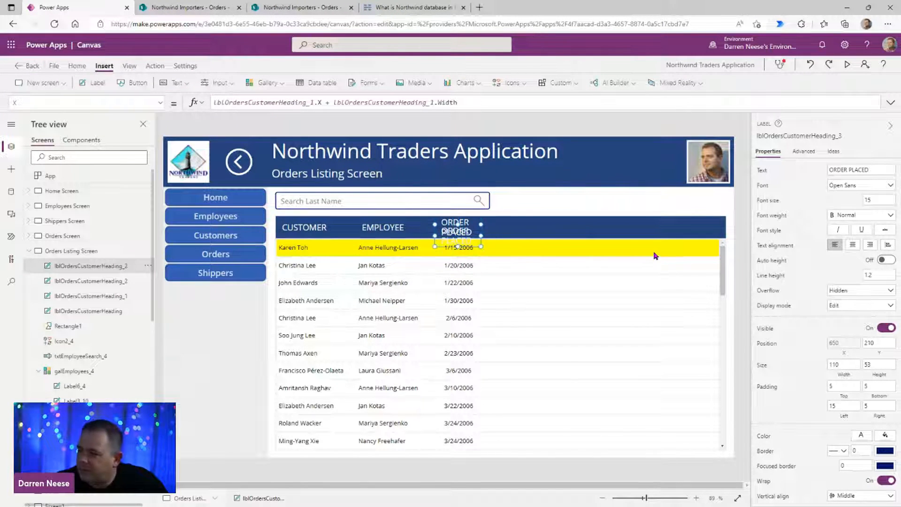
pyautogui.moveTo(478, 229); pyautogui.dragTo(521, 224)
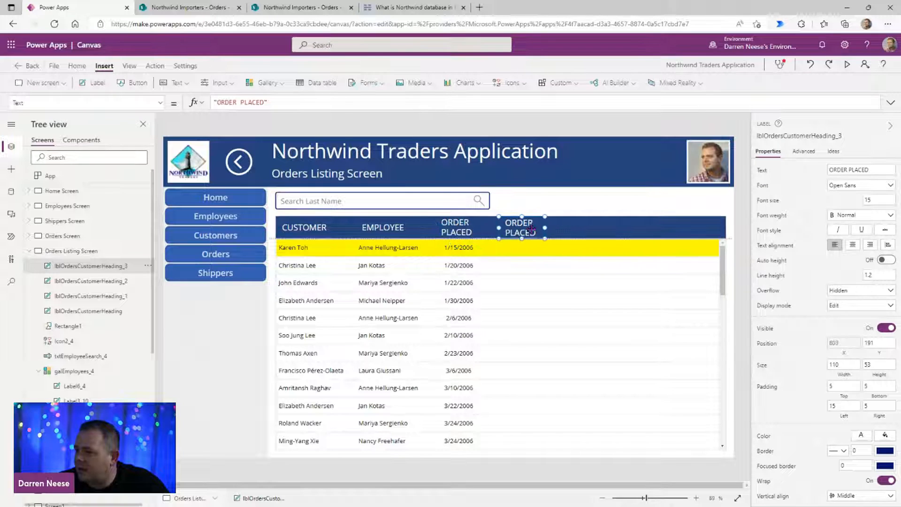
# Step: Set the copied heading's text to SHIPPER
pyautogui.click(860, 169)
pyautogui.write('S')
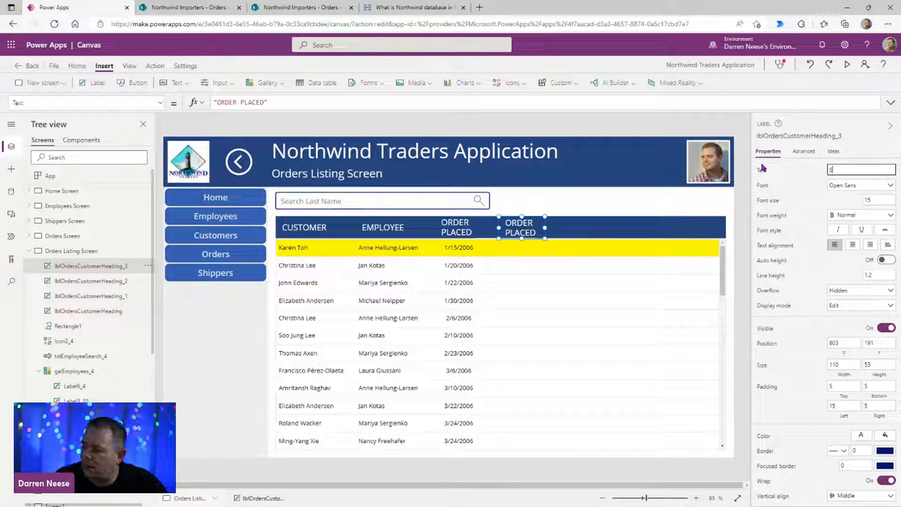
pyautogui.write('HIPPER')
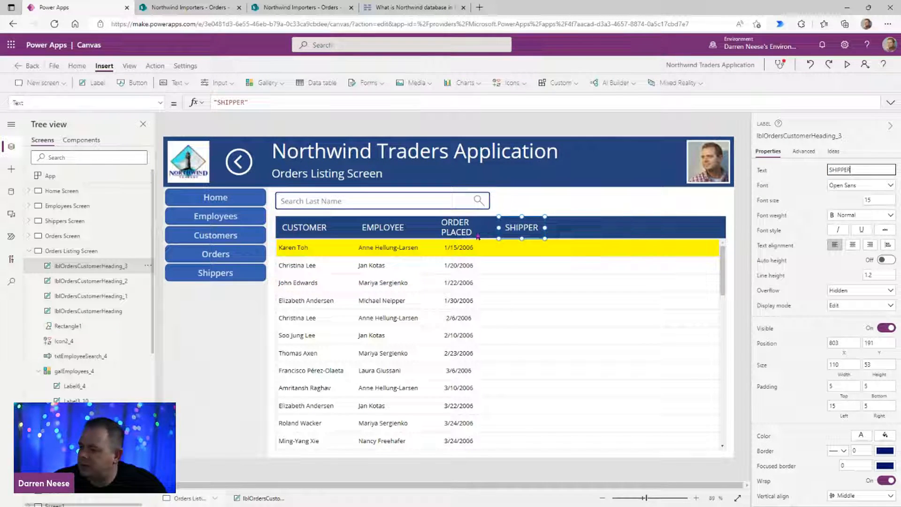
# Step: Duplicate the gallery's order date label and set the copy's text to ThisItem.ShipperReference.Value
pyautogui.click(450, 248)
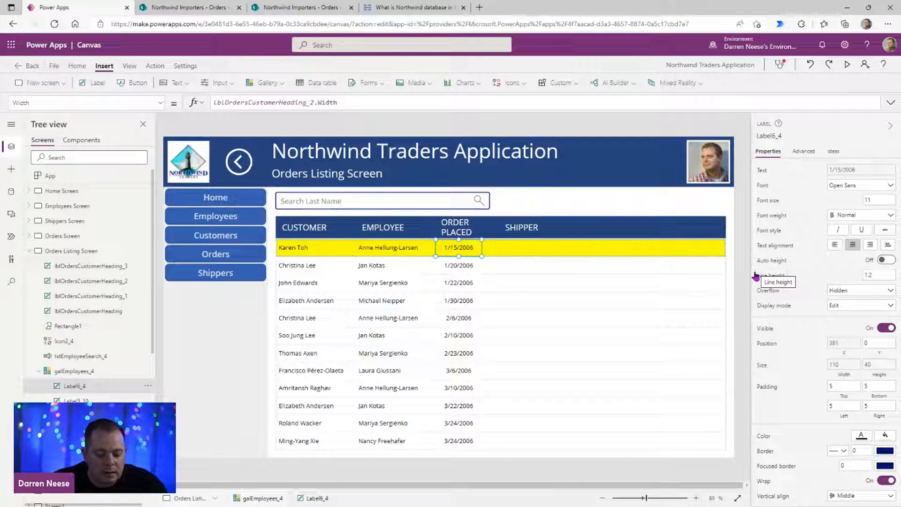
pyautogui.hotkey('ctrl', 'c')
pyautogui.hotkey('ctrl', 'v')
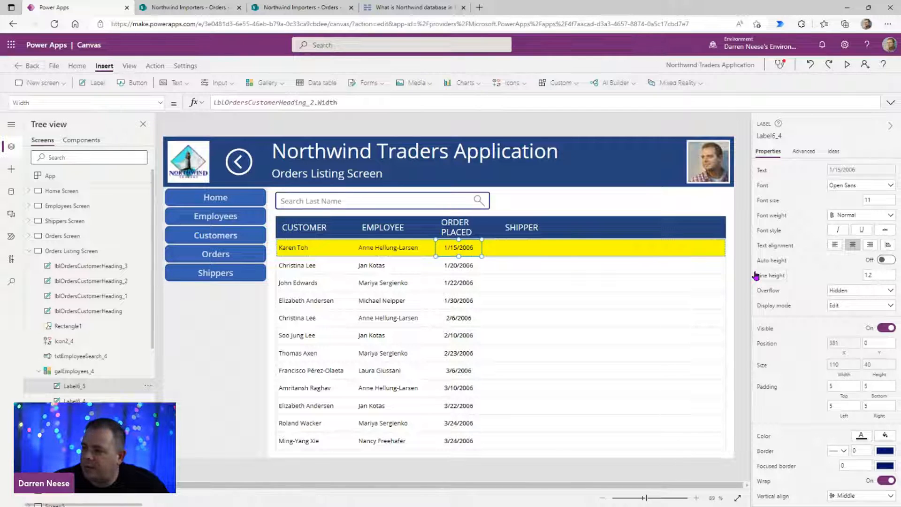
pyautogui.moveTo(354, 103); pyautogui.dragTo(193, 106)
pyautogui.write('t')
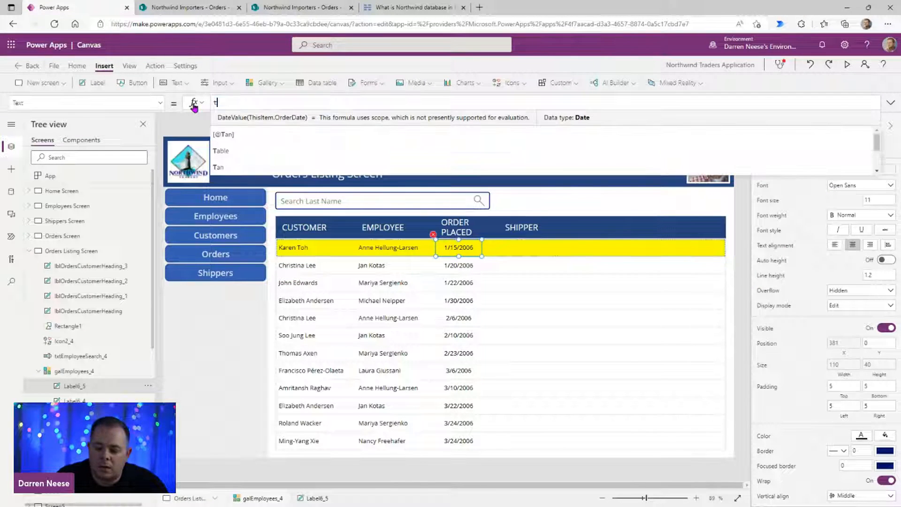
pyautogui.write('hisItem.S')
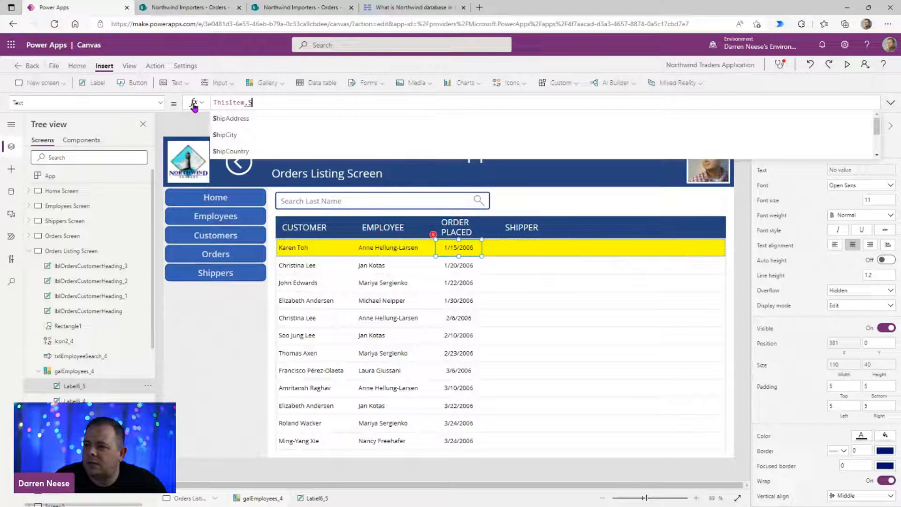
pyautogui.write('hipper')
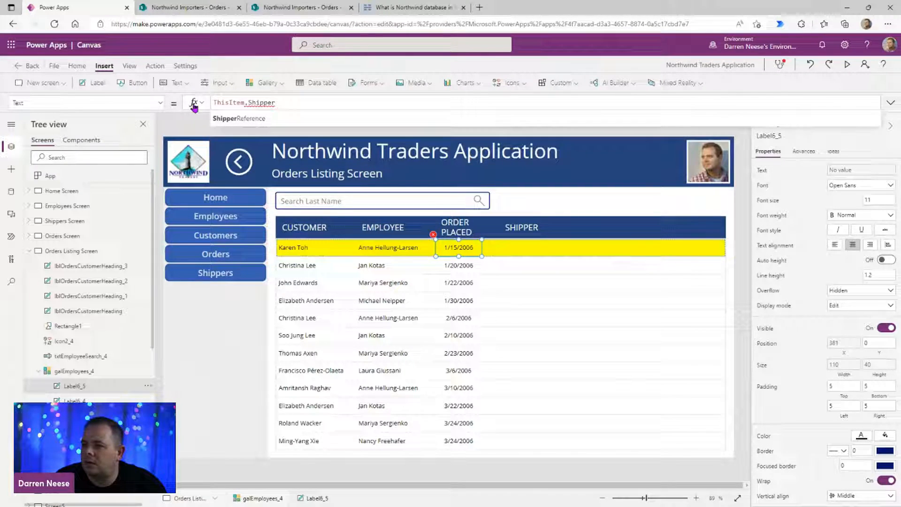
pyautogui.click(256, 120)
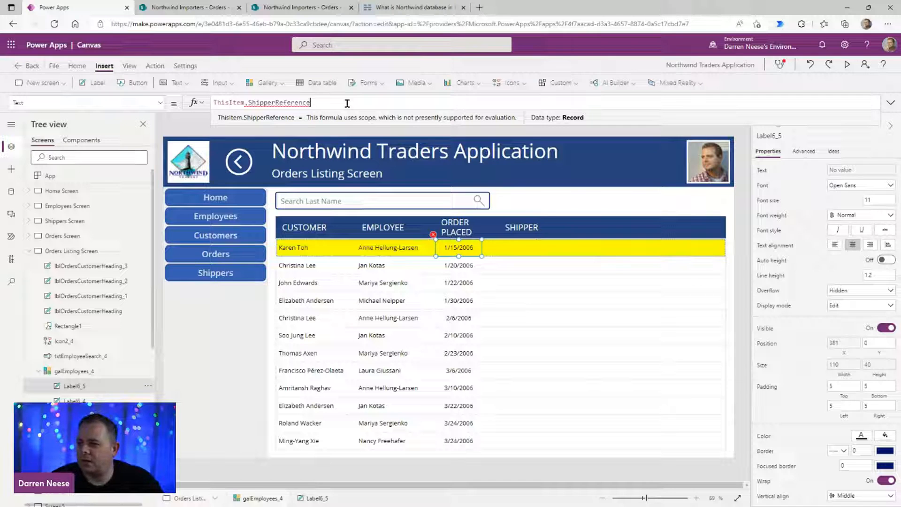
pyautogui.write('.Value')
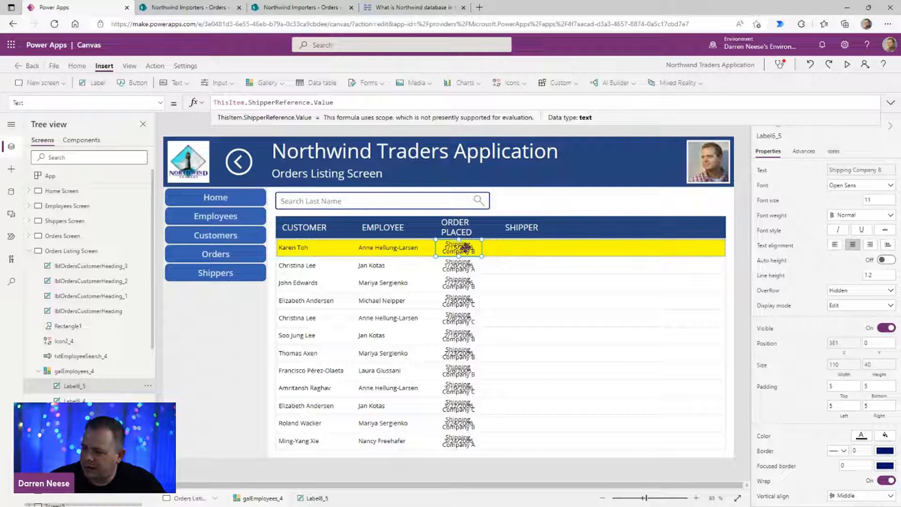
# Step: Link the shipper label's X position and width to the SHIPPER heading by referencing lblOrdersCustomerHeading_3 in both formulas
pyautogui.click(519, 225)
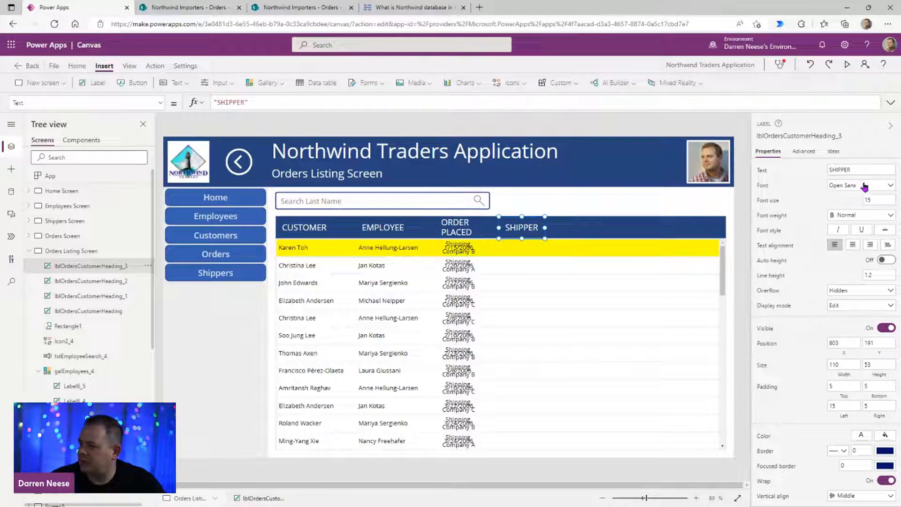
pyautogui.click(819, 135)
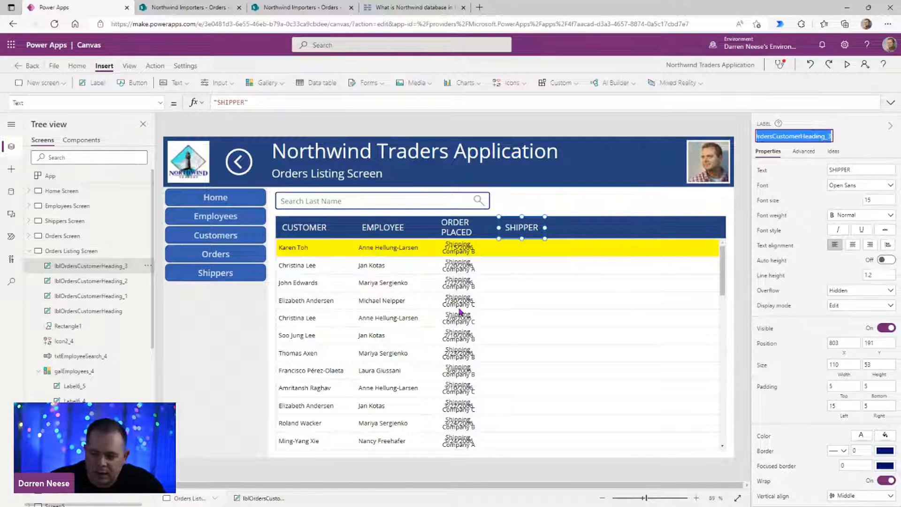
pyautogui.click(463, 253)
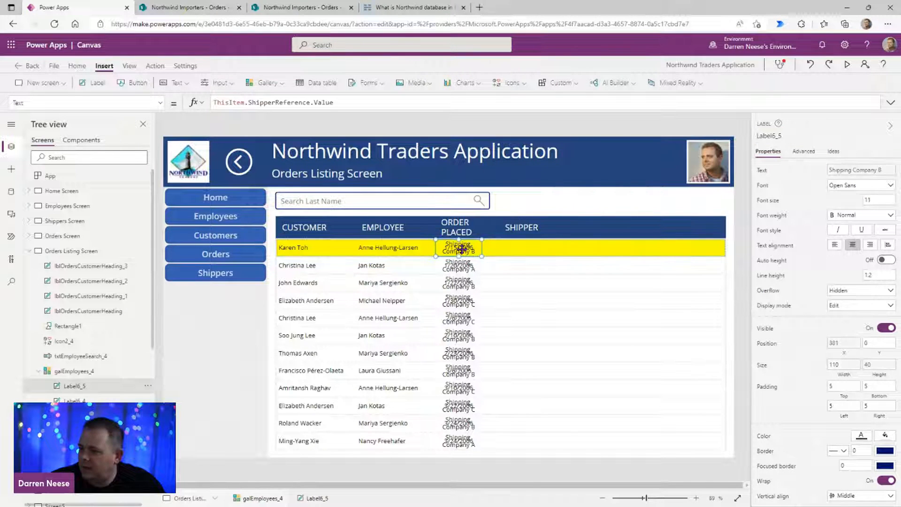
pyautogui.click(844, 345)
pyautogui.doubleClick(249, 103)
pyautogui.hotkey('ctrl', 'v')
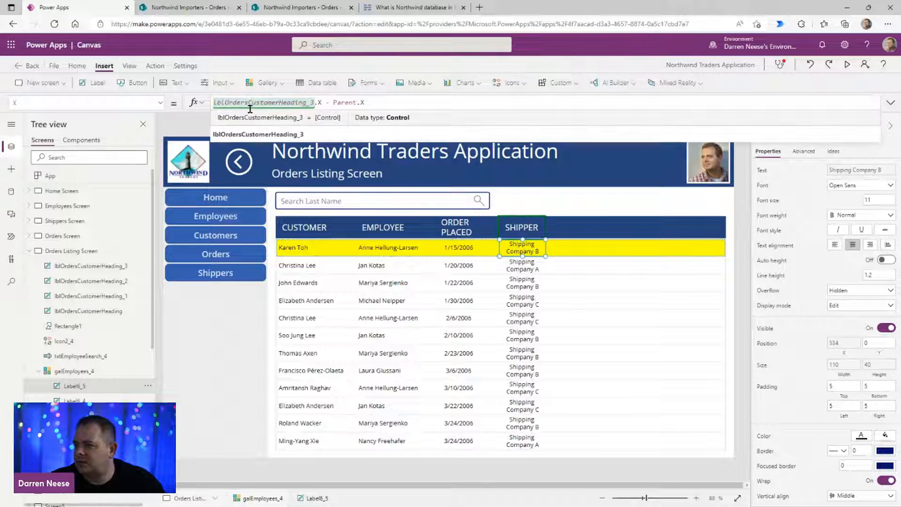
pyautogui.click(847, 373)
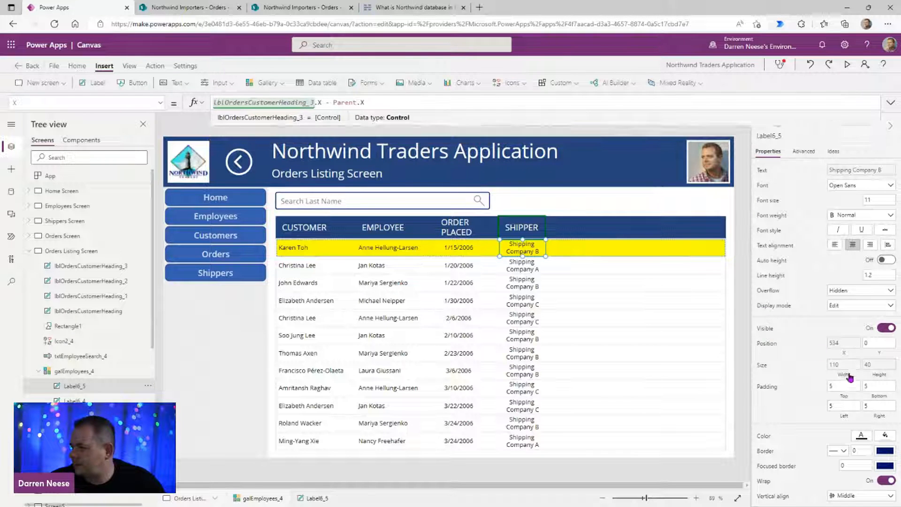
pyautogui.doubleClick(277, 103)
pyautogui.hotkey('ctrl', 'v')
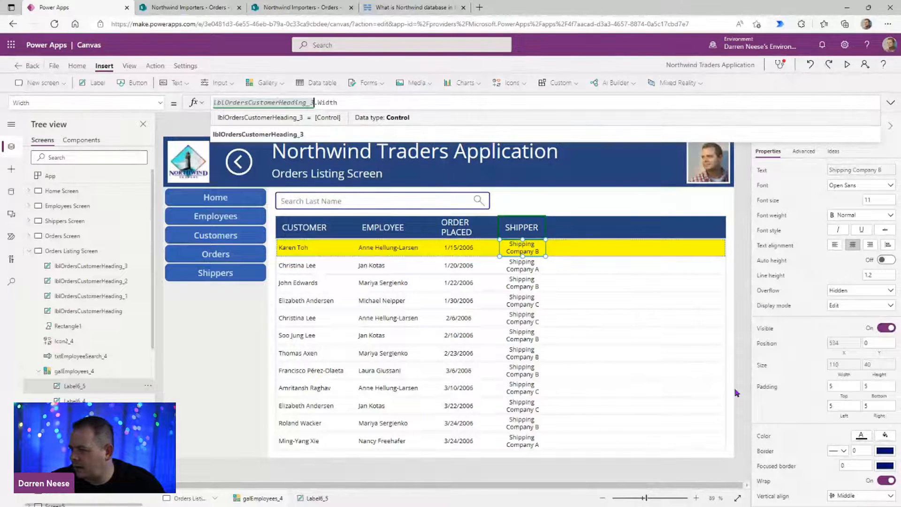
# Step: Left-align the gallery's shipper label and widen the SHIPPER heading to about 191
pyautogui.click(837, 246)
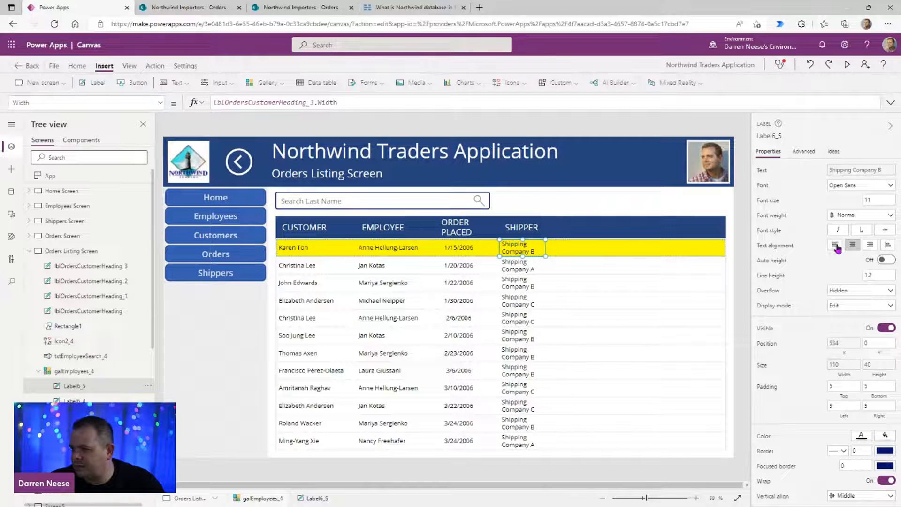
pyautogui.click(533, 228)
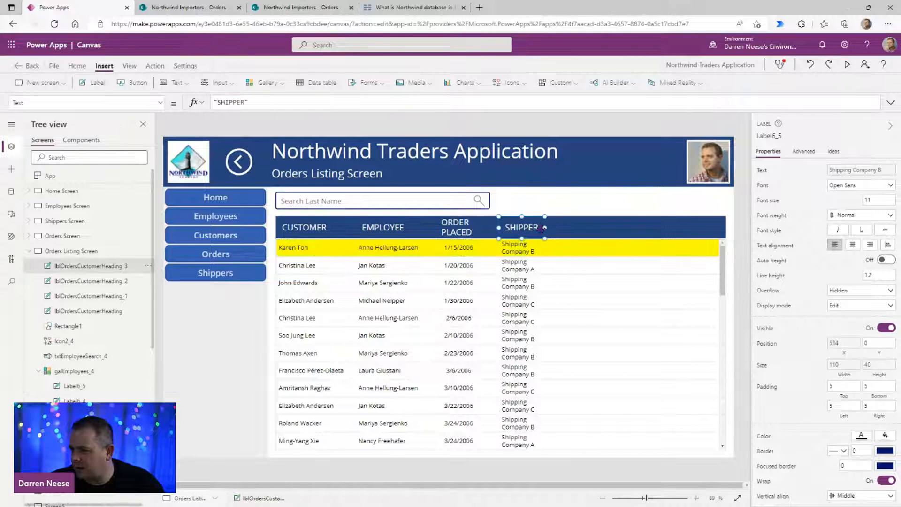
pyautogui.moveTo(567, 231); pyautogui.dragTo(578, 227)
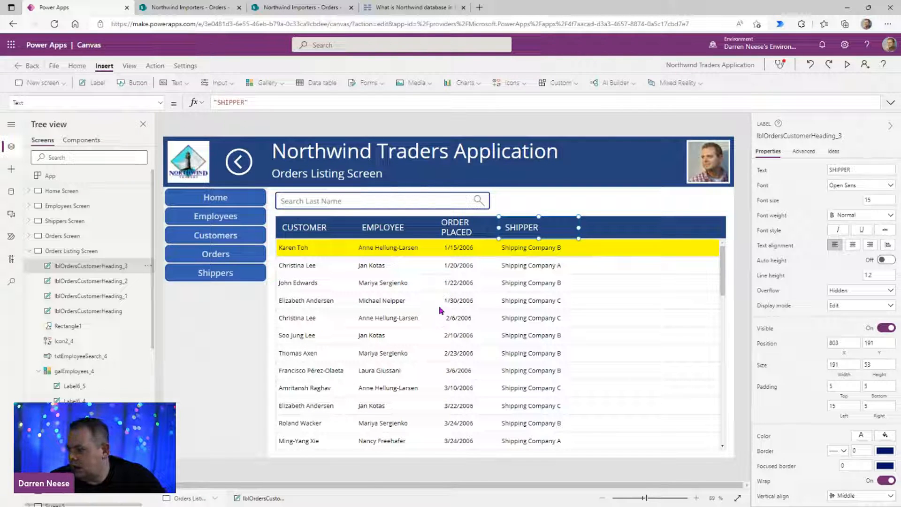
# Step: Check the reference columns of the SharePoint Orders list, then switch to Access and view the Orders Status table's records
pyautogui.click(209, 11)
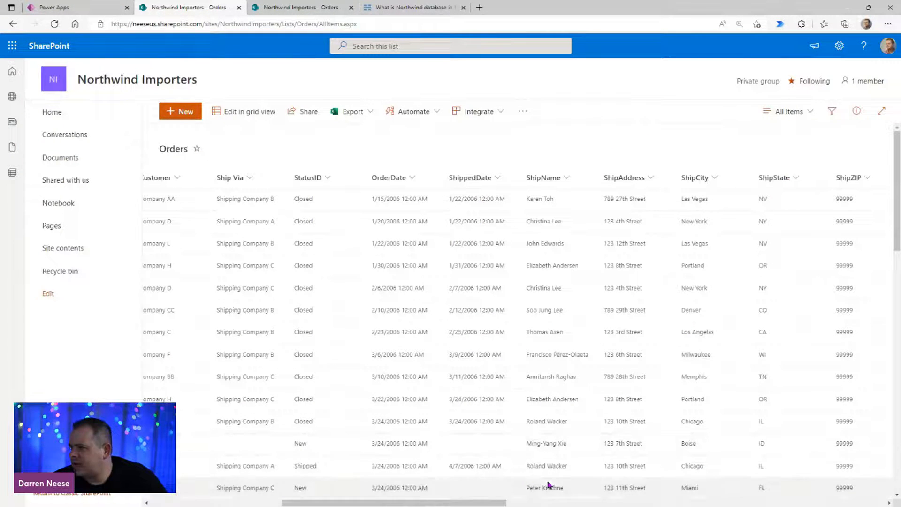
pyautogui.moveTo(507, 502); pyautogui.dragTo(878, 504)
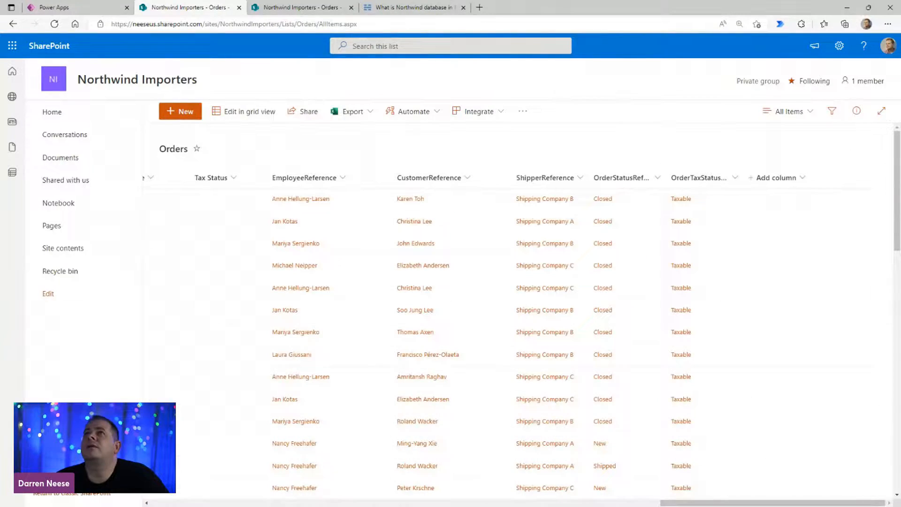
pyautogui.hotkey('alt', 'Tab')
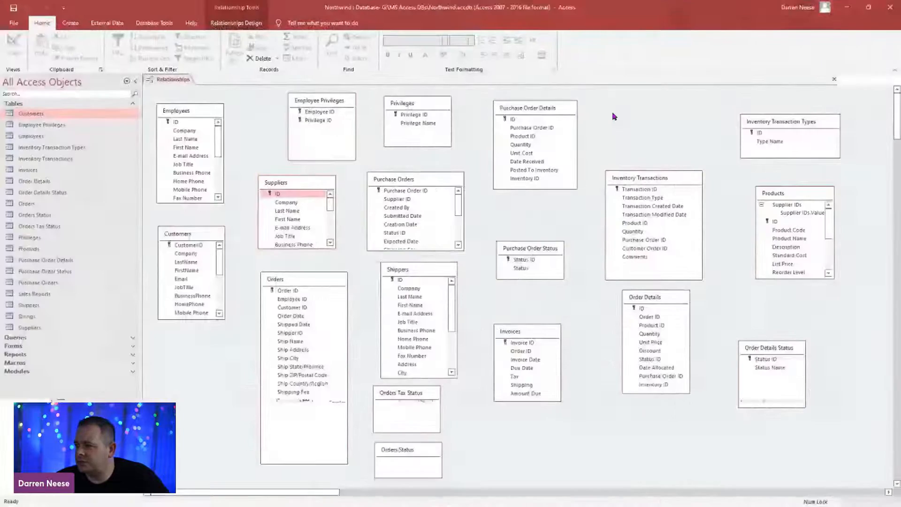
pyautogui.click(329, 287)
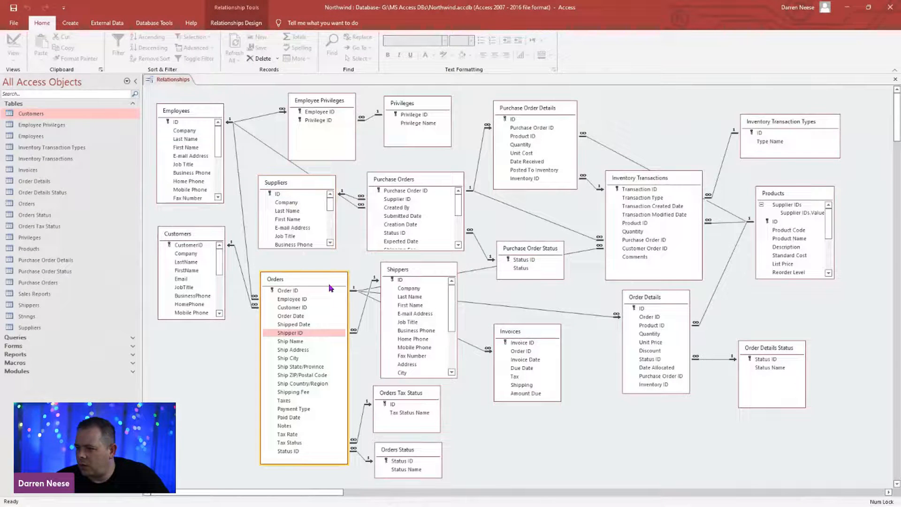
pyautogui.moveTo(426, 453)
pyautogui.mouseDown()
pyautogui.moveTo(553, 450)
pyautogui.moveTo(413, 450)
pyautogui.mouseUp()
pyautogui.rightClick(413, 449)
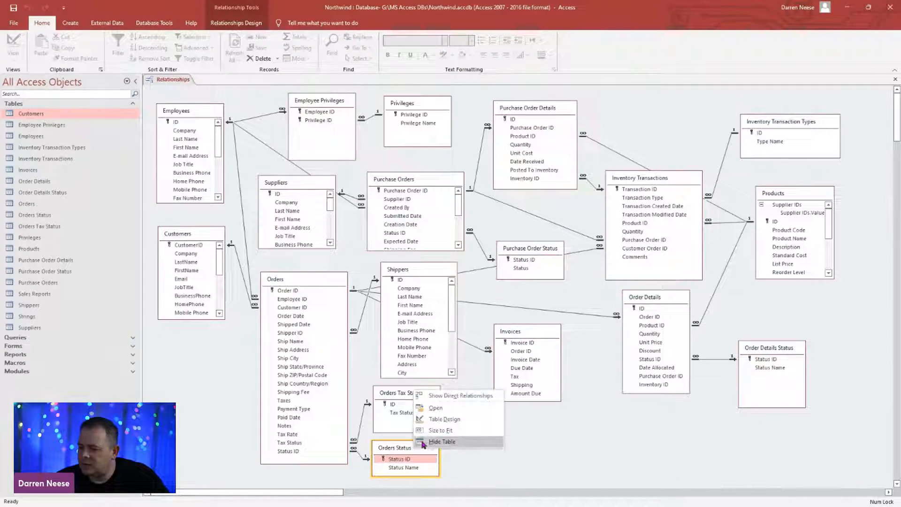
pyautogui.click(463, 409)
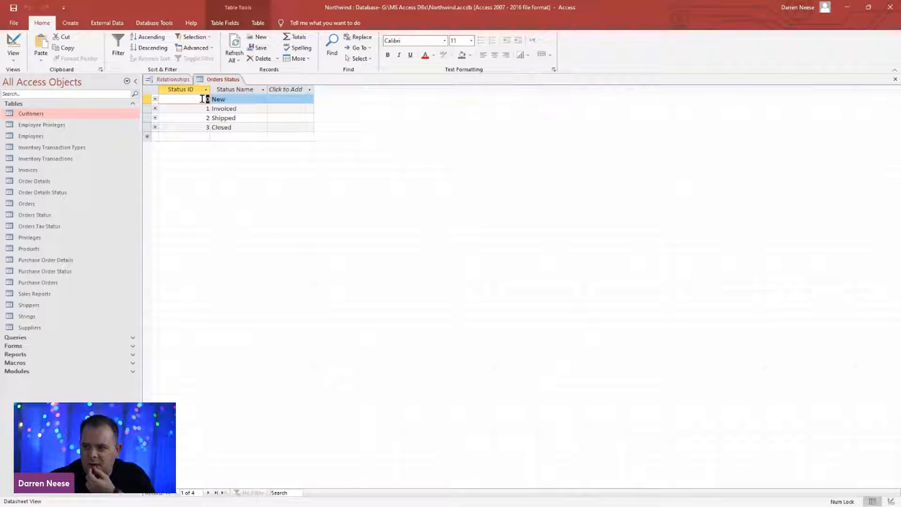
pyautogui.rightClick(220, 80)
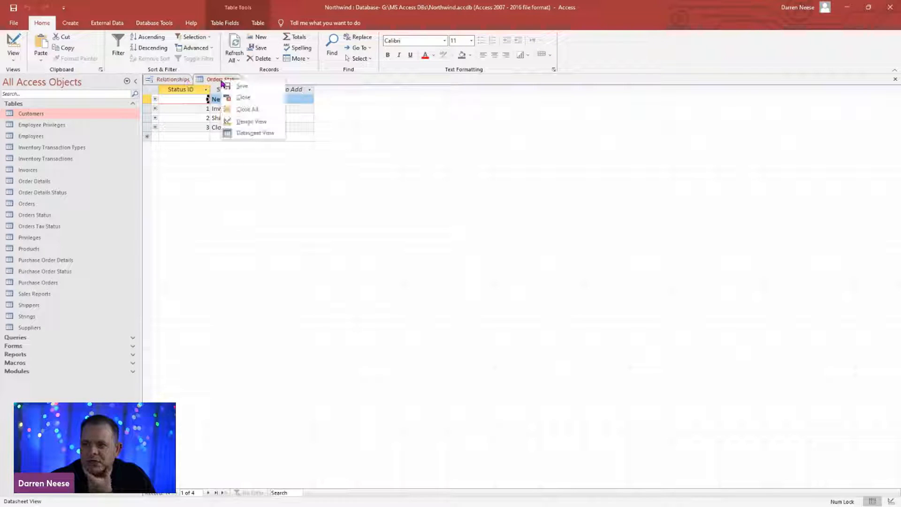
pyautogui.click(248, 102)
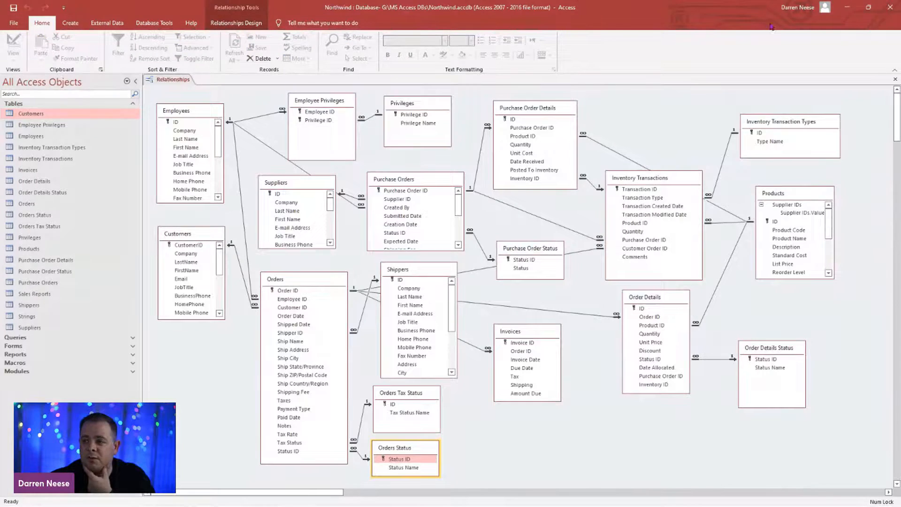
# Step: Widen the ShipperReference column in the SharePoint Orders list, then return to Power Apps
pyautogui.moveTo(705, 10); pyautogui.dragTo(619, 0)
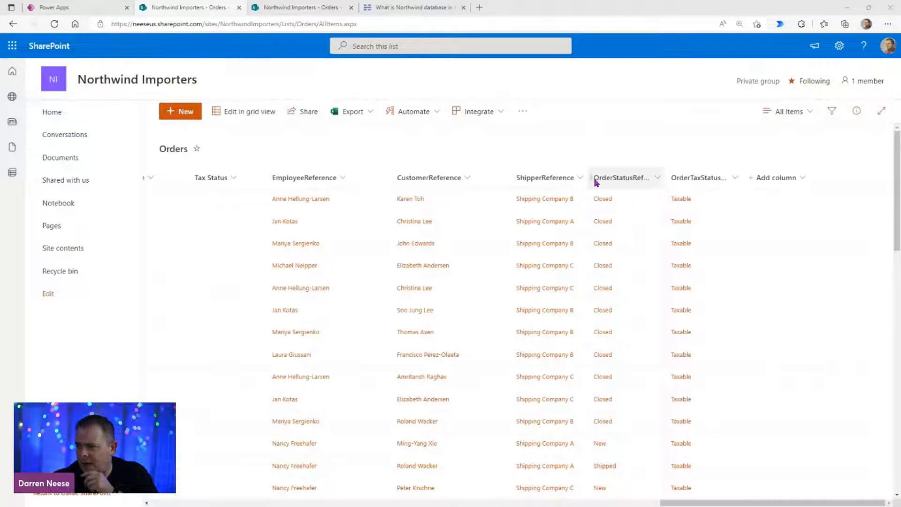
pyautogui.moveTo(594, 182); pyautogui.dragTo(664, 181)
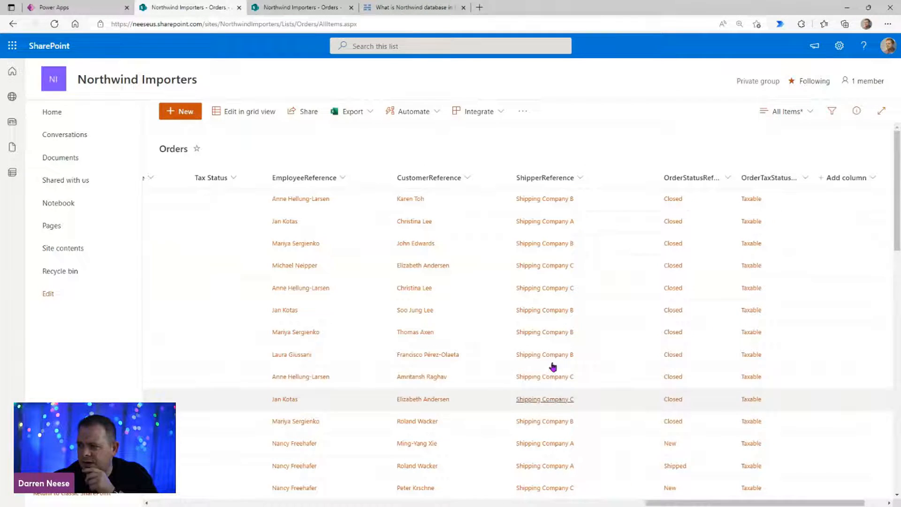
pyautogui.click(75, 8)
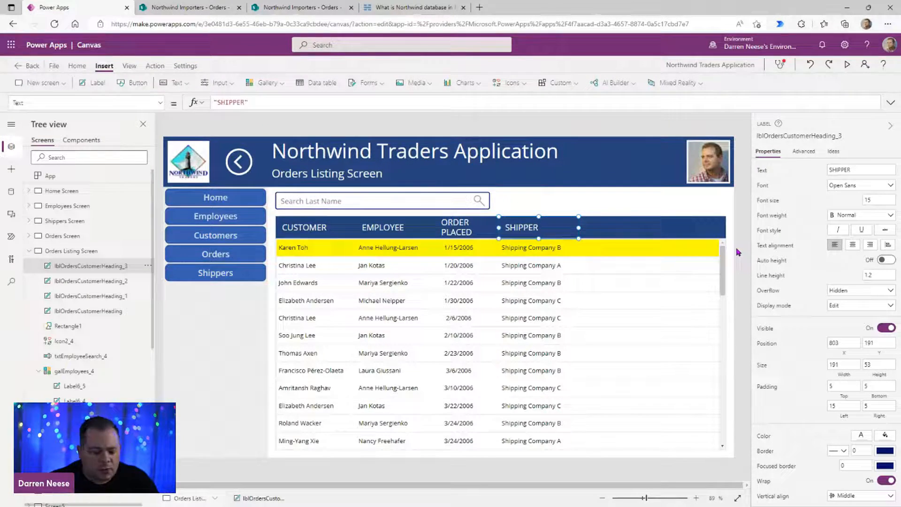
# Step: Place a copy of the SHIPPER heading to its right at the same height and set its text to STATUS
pyautogui.hotkey('ctrl', 'c')
pyautogui.hotkey('ctrl', 'v')
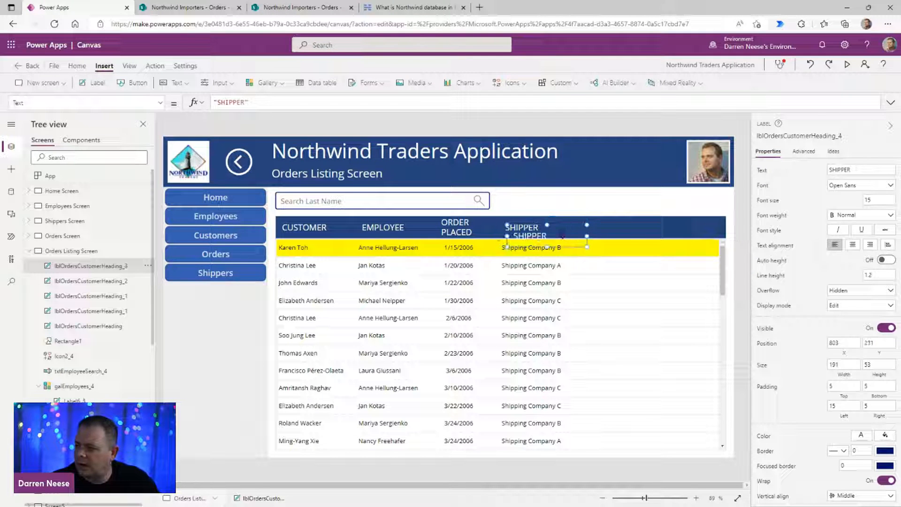
pyautogui.moveTo(562, 236); pyautogui.dragTo(651, 228)
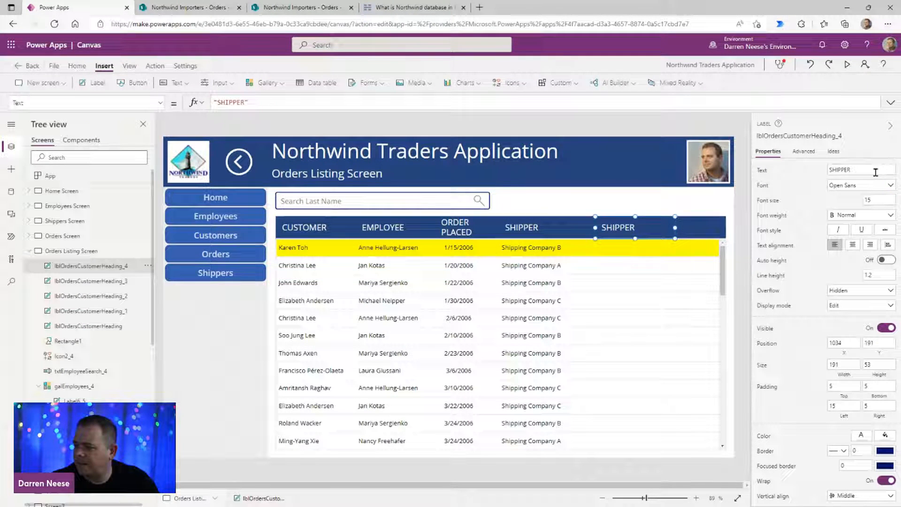
pyautogui.moveTo(874, 170); pyautogui.dragTo(811, 171)
pyautogui.write('STATUS')
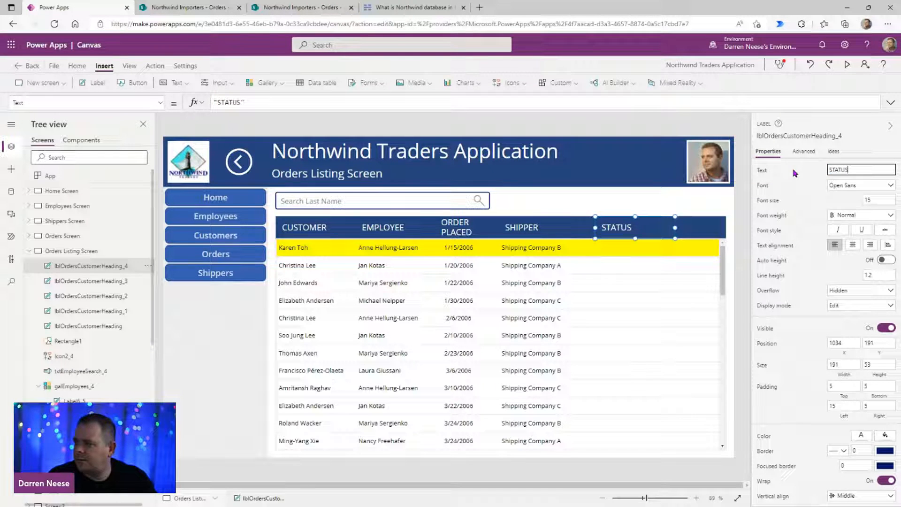
# Step: Set the STATUS heading's X position to lblOrdersCustomerHeading_3.X + lblOrdersCustomerHeading_3.Width
pyautogui.click(521, 227)
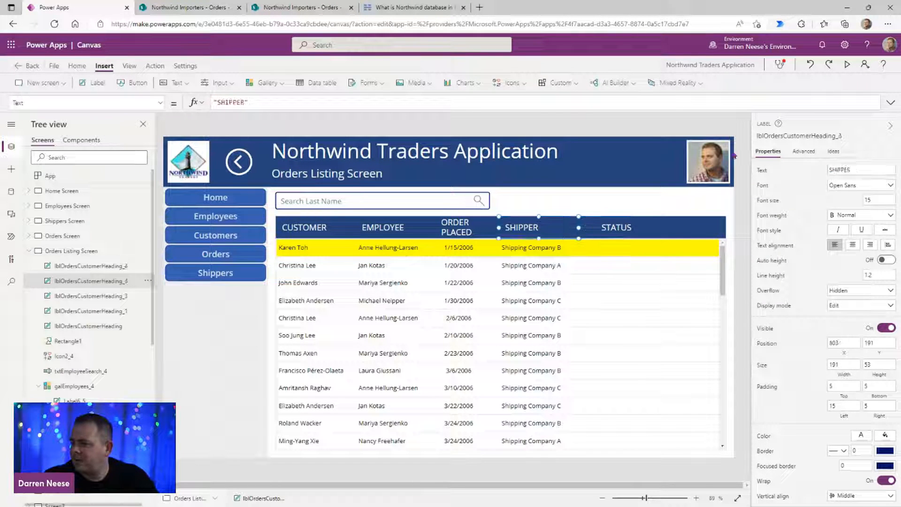
pyautogui.click(797, 136)
pyautogui.click(656, 231)
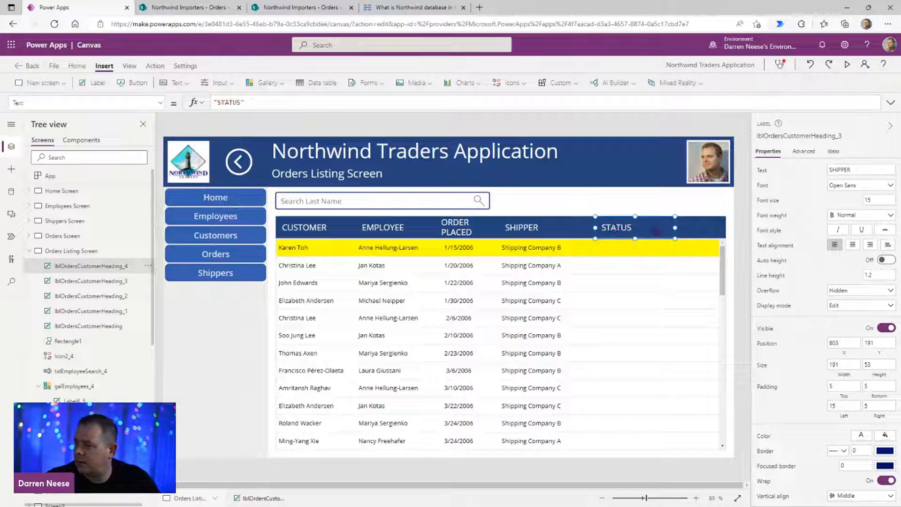
pyautogui.click(844, 354)
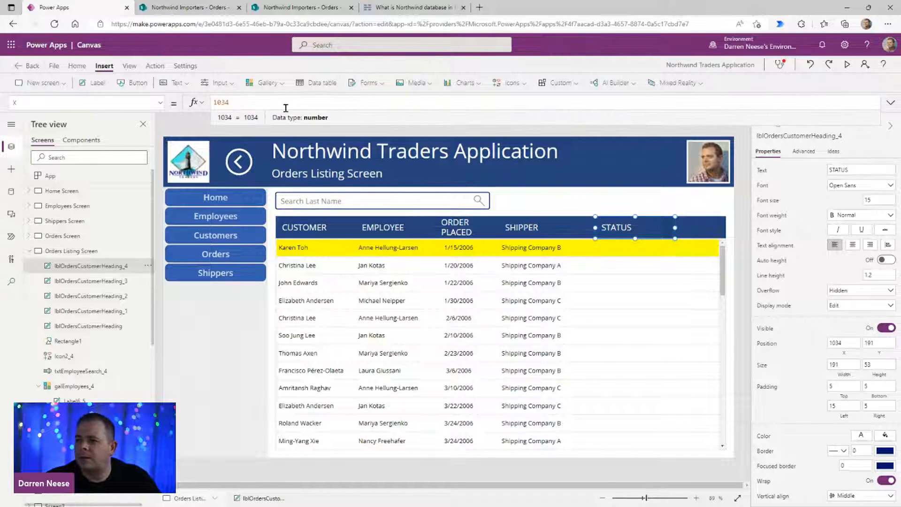
pyautogui.moveTo(285, 105); pyautogui.dragTo(160, 96)
pyautogui.hotkey('ctrl', 'v')
pyautogui.write('.X')
pyautogui.press('Menu')
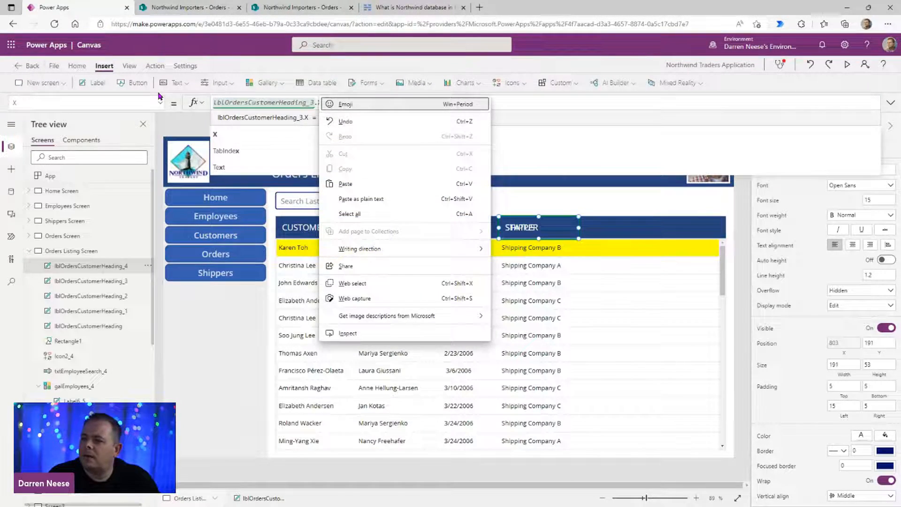
pyautogui.click(555, 103)
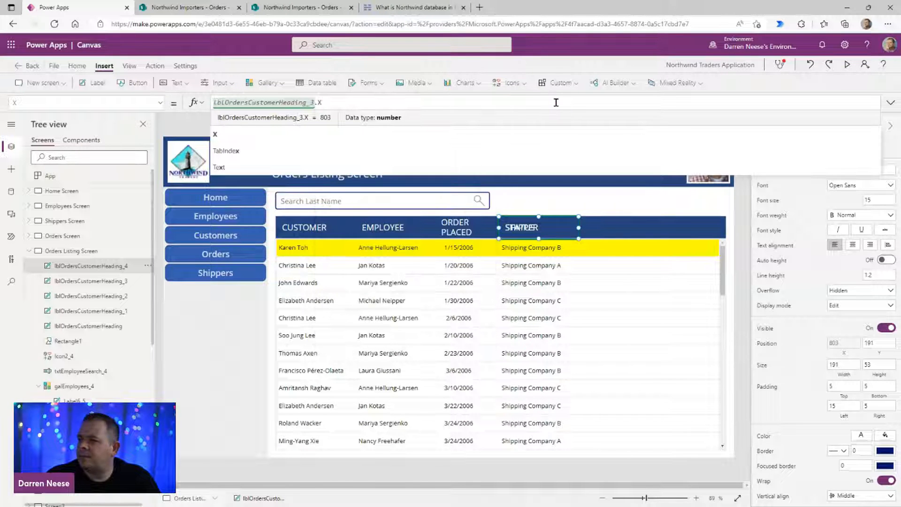
pyautogui.write('+')
pyautogui.hotkey('ctrl', 'v')
pyautogui.write('.wi')
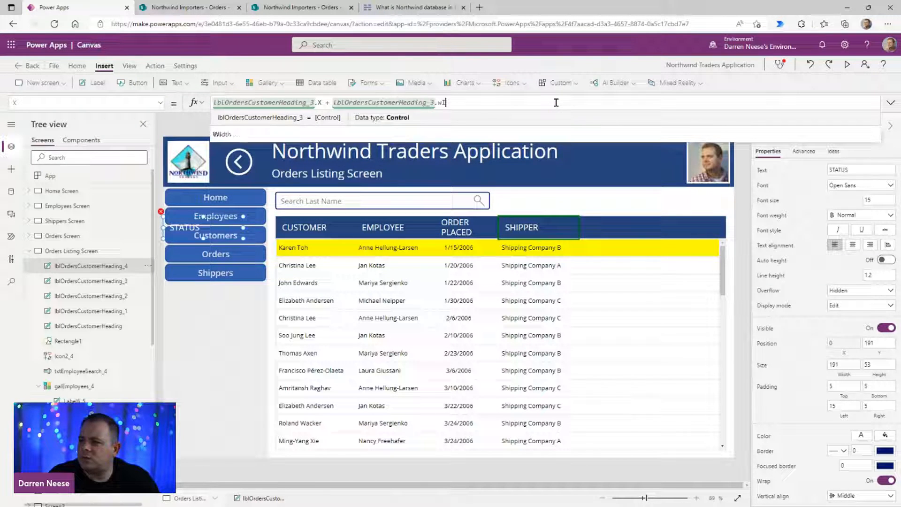
pyautogui.write('dth')
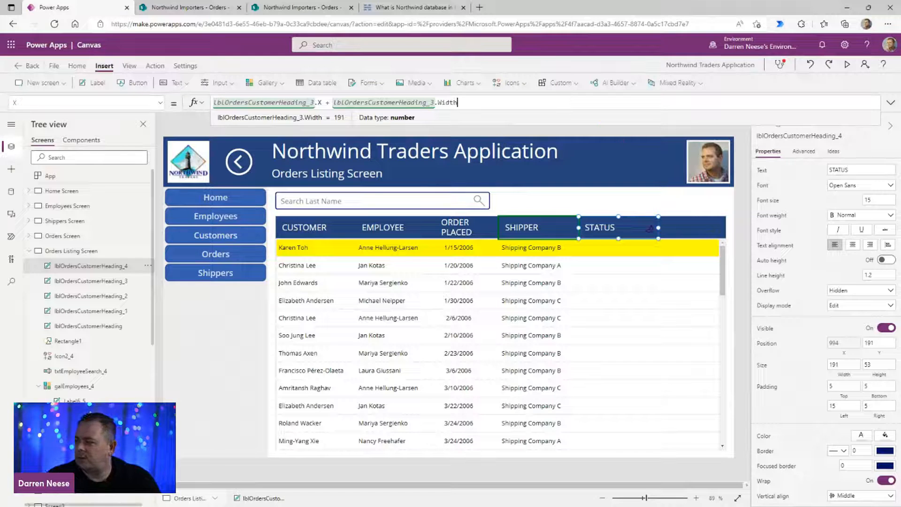
# Step: Duplicate the gallery's shipper label and set the copy's text to ThisItem.OrderStatusReference.Value
pyautogui.click(547, 249)
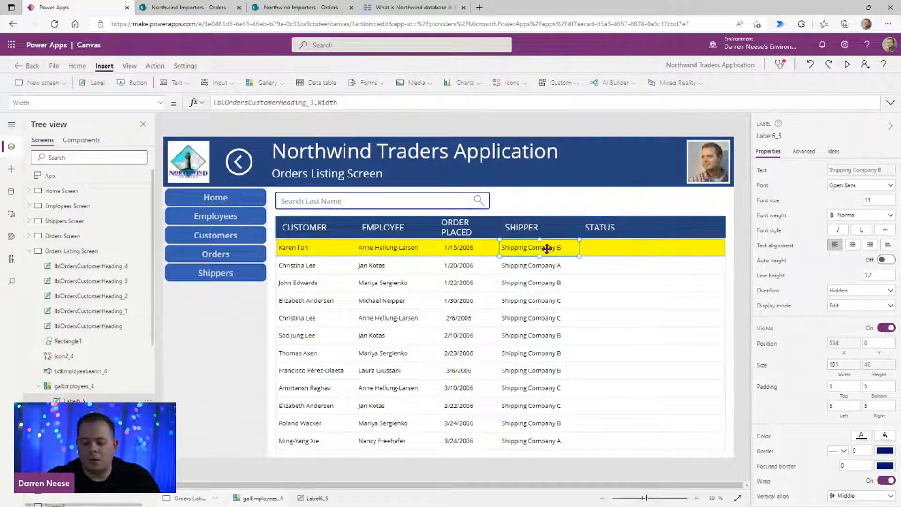
pyautogui.hotkey('ctrl', 'c')
pyautogui.hotkey('ctrl', 'v')
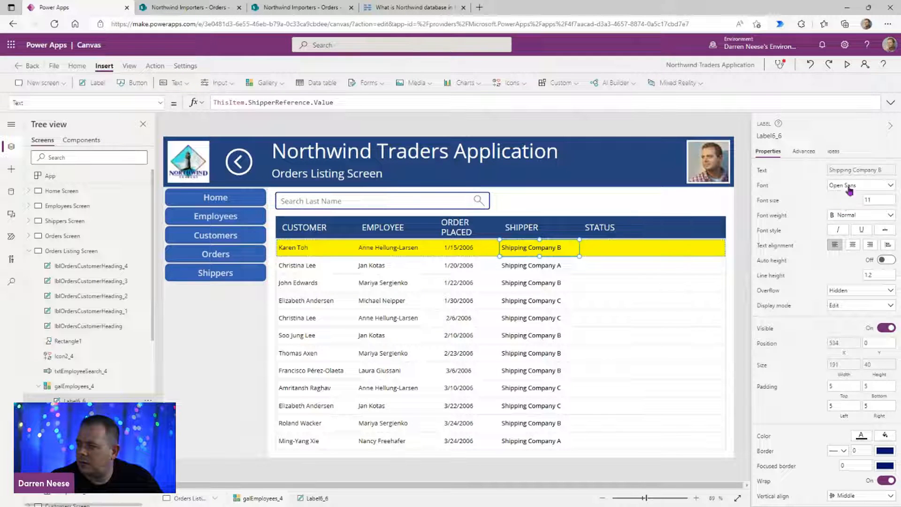
pyautogui.click(850, 170)
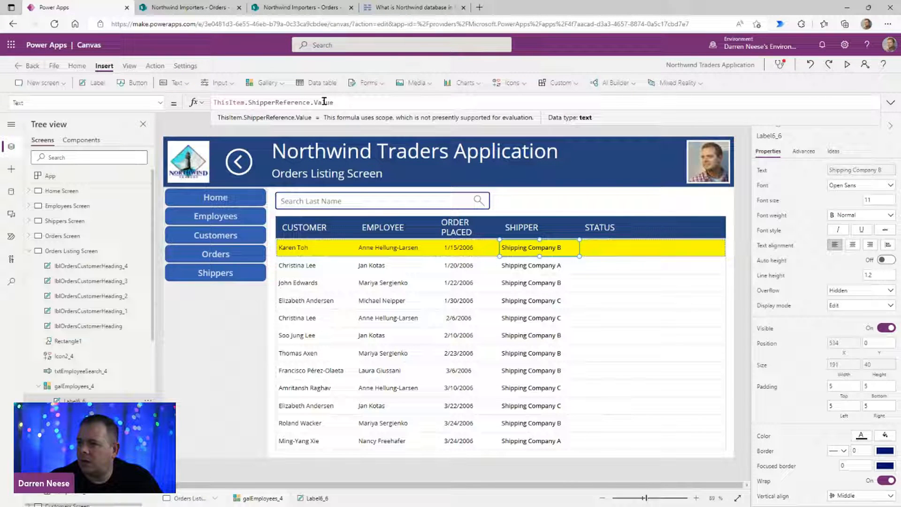
pyautogui.moveTo(345, 102); pyautogui.dragTo(247, 102)
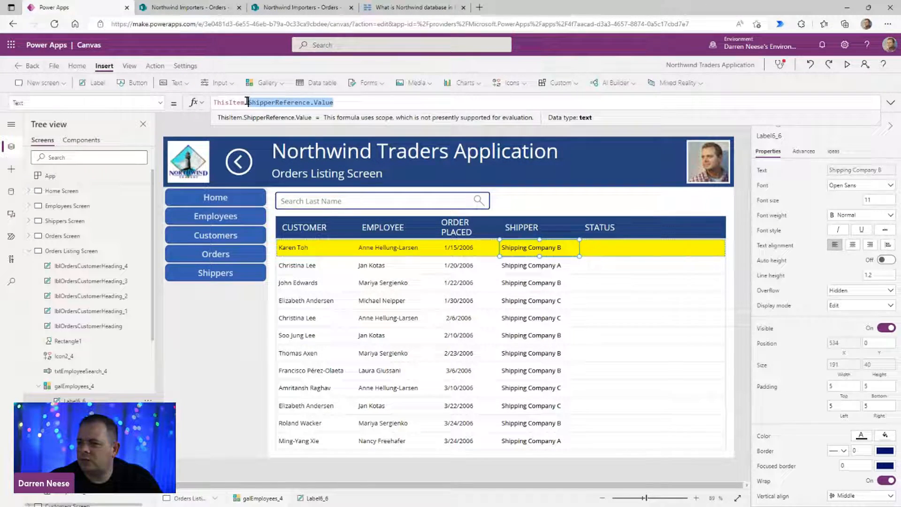
pyautogui.write('sTATUS')
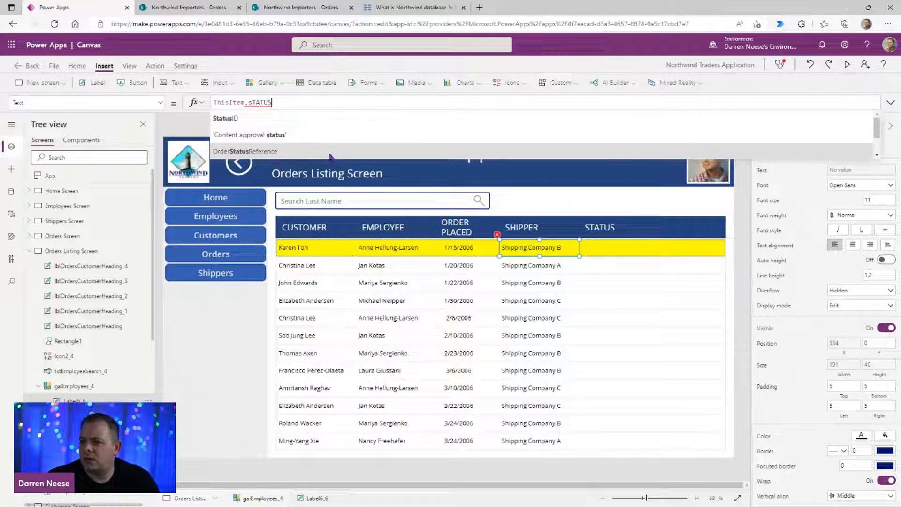
pyautogui.click(303, 151)
pyautogui.write('.v')
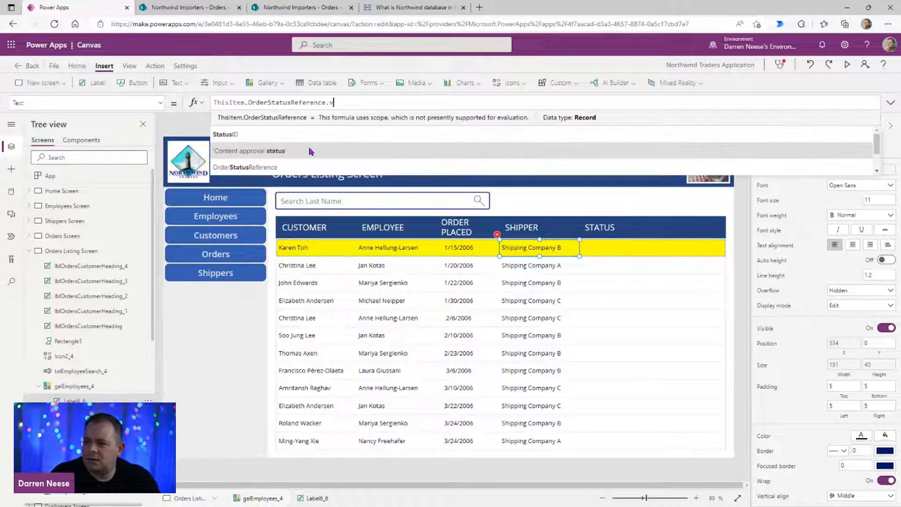
pyautogui.press('Tab')
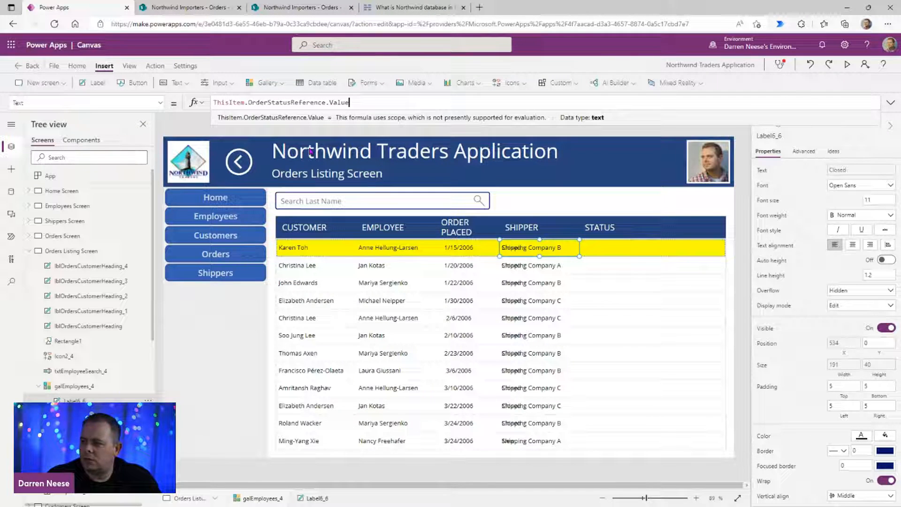
# Step: Set the gallery status label's X position to lblOrdersCustomerHeading_4.X - Parent.X
pyautogui.click(608, 219)
pyautogui.click(801, 137)
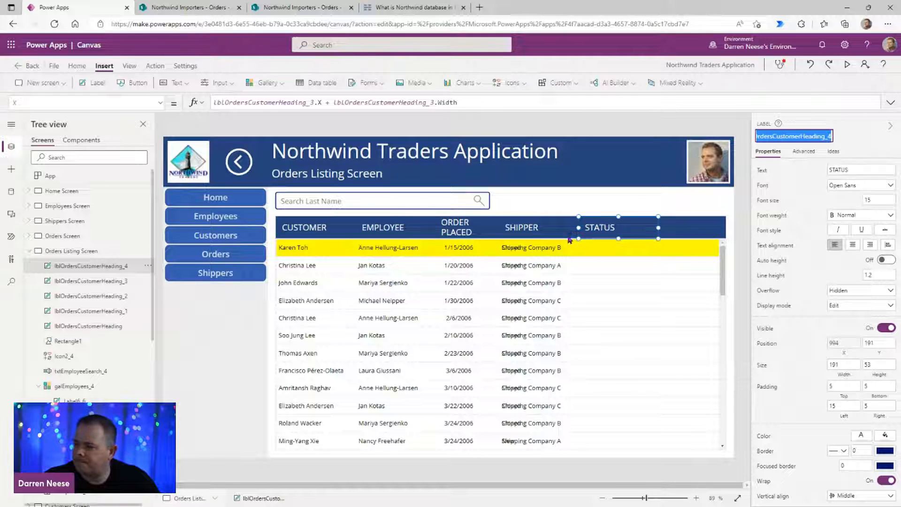
pyautogui.click(553, 251)
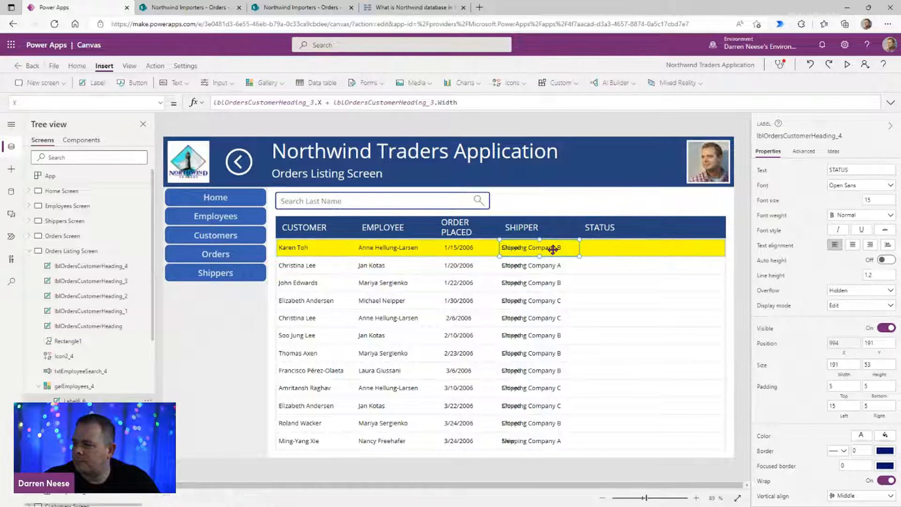
pyautogui.click(843, 342)
pyautogui.doubleClick(268, 102)
pyautogui.press('BackSpace')
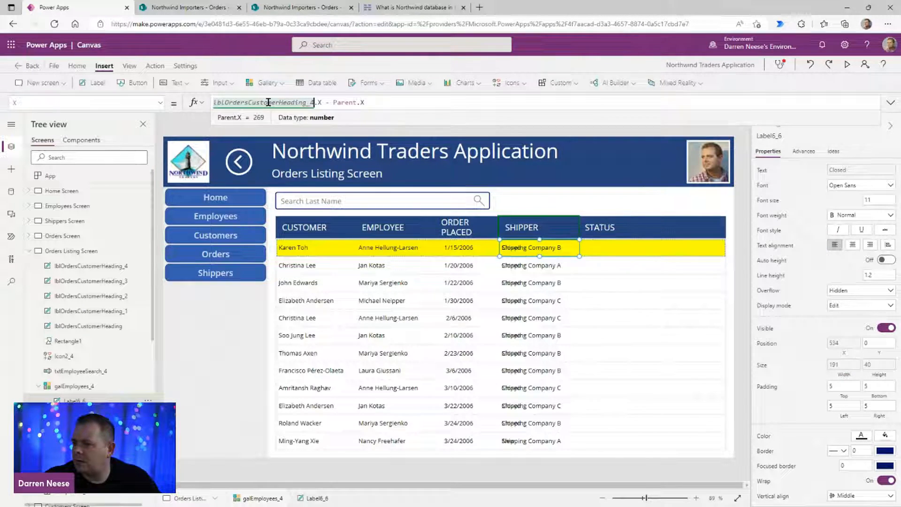
pyautogui.write('4')
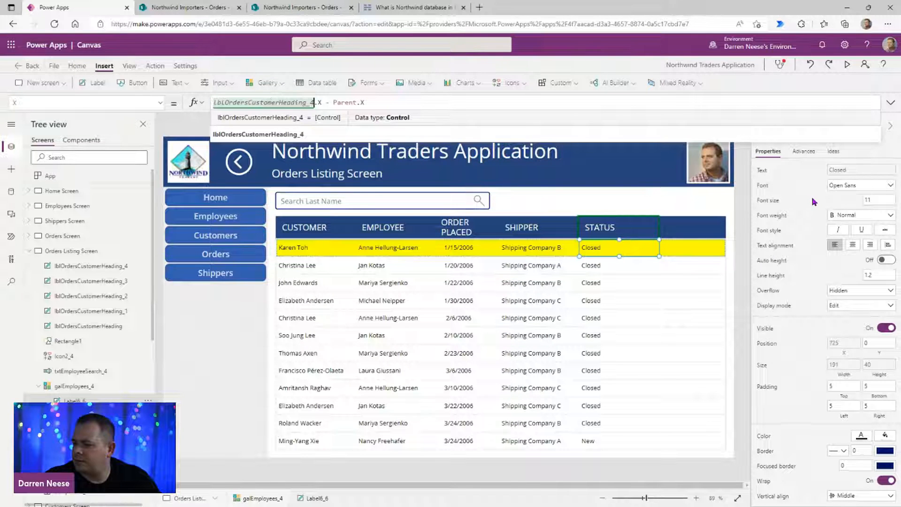
# Step: Set the gallery status label's width to lblOrdersCustomerHeading_4.Width
pyautogui.click(613, 228)
pyautogui.click(610, 253)
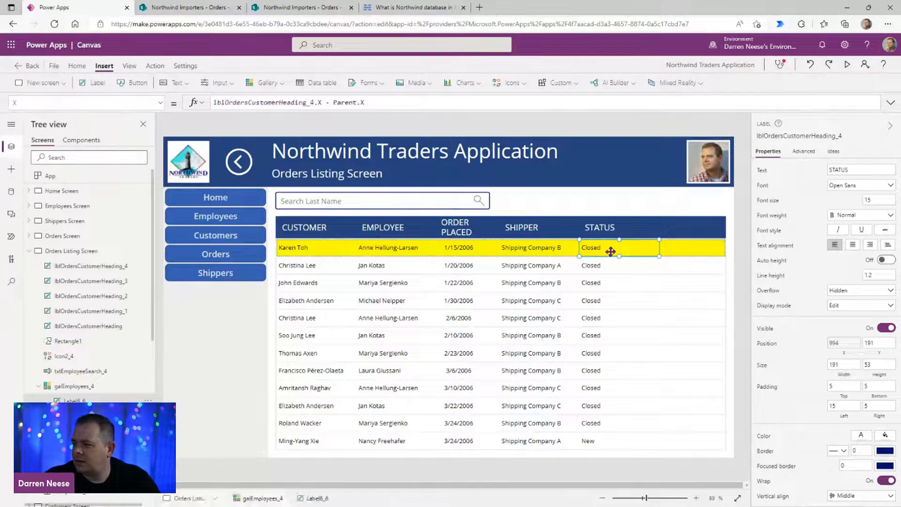
pyautogui.click(849, 375)
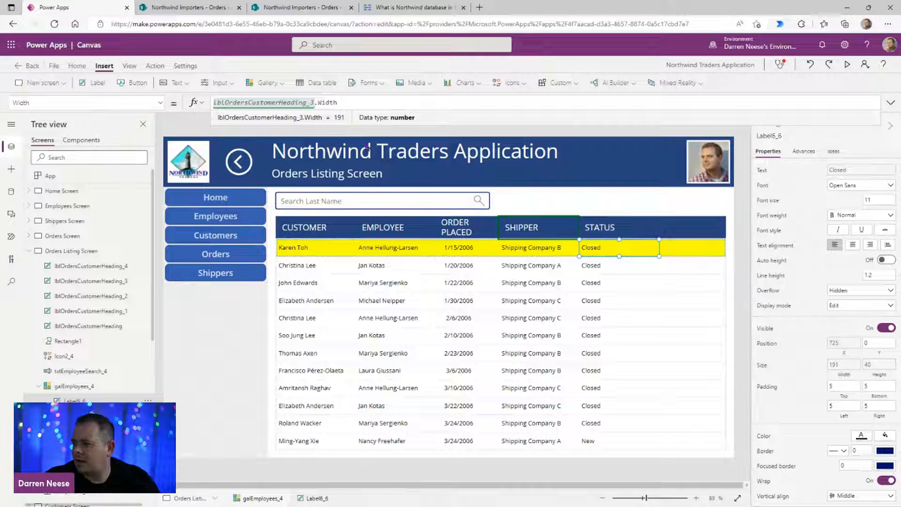
pyautogui.doubleClick(285, 103)
pyautogui.hotkey('ctrl', 'v')
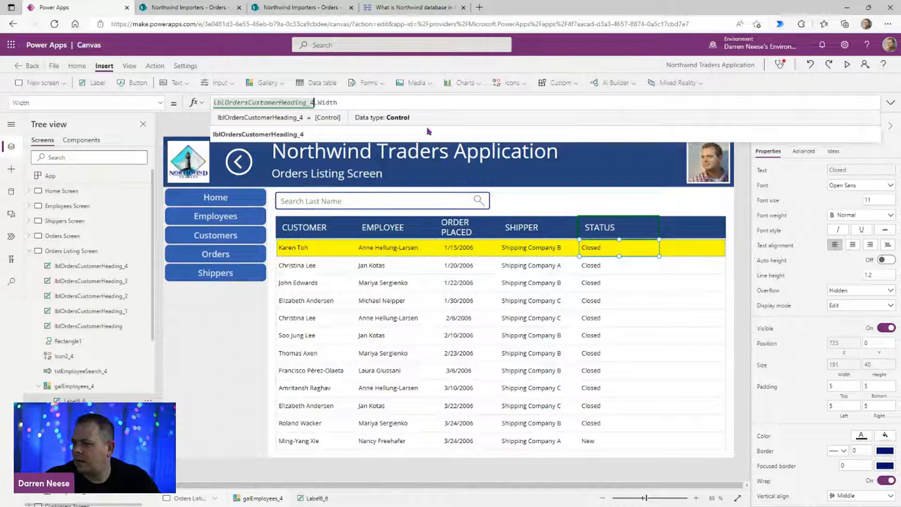
# Step: Narrow the STATUS heading to about 137 and check the width of the gallery's status label
pyautogui.click(621, 232)
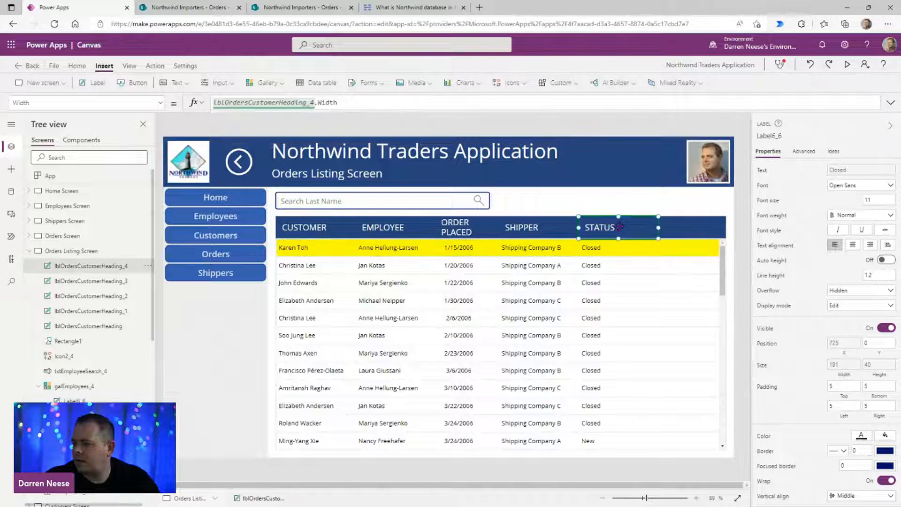
pyautogui.click(593, 254)
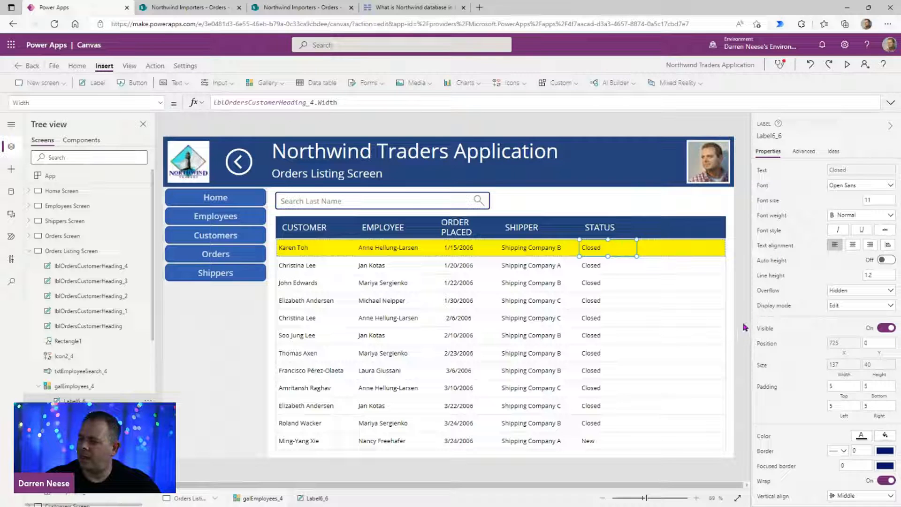
pyautogui.click(740, 264)
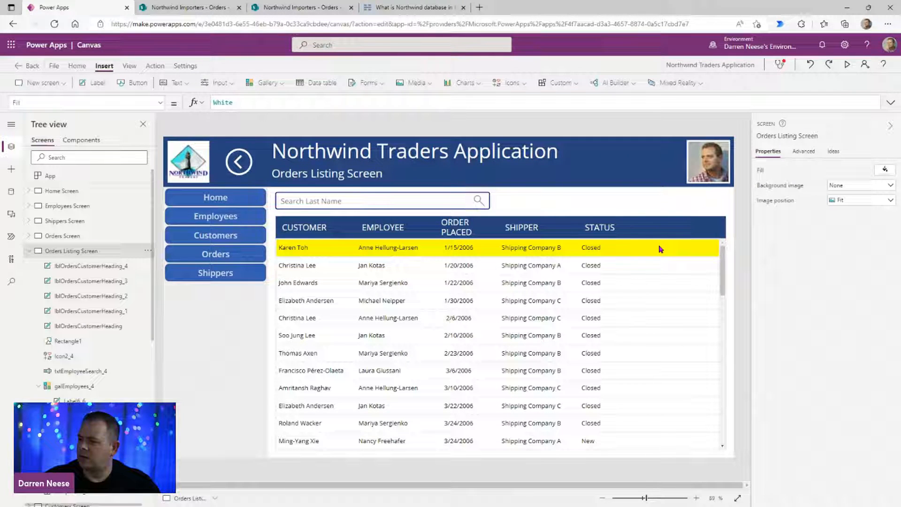
# Step: Insert a drop-down into the gallery and fit it under the SHIPPER heading at X 534, about 165 wide and 40 high
pyautogui.click(592, 246)
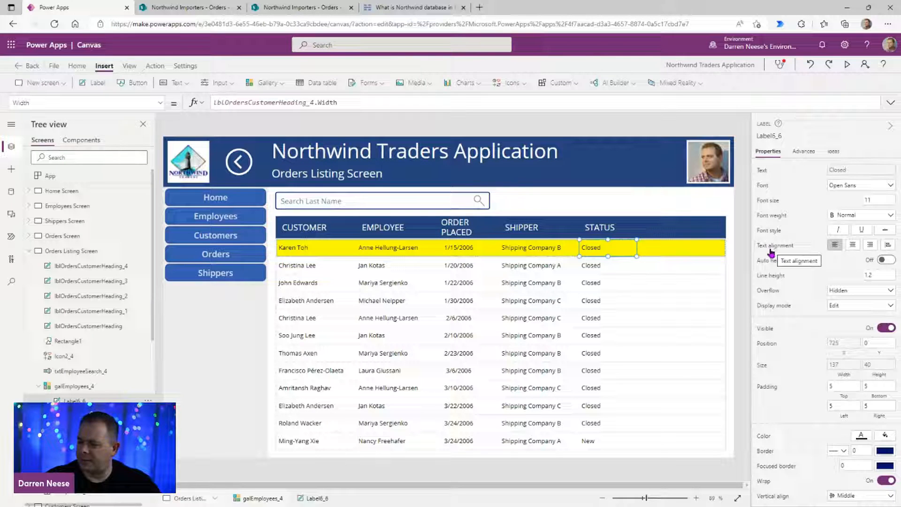
pyautogui.click(219, 83)
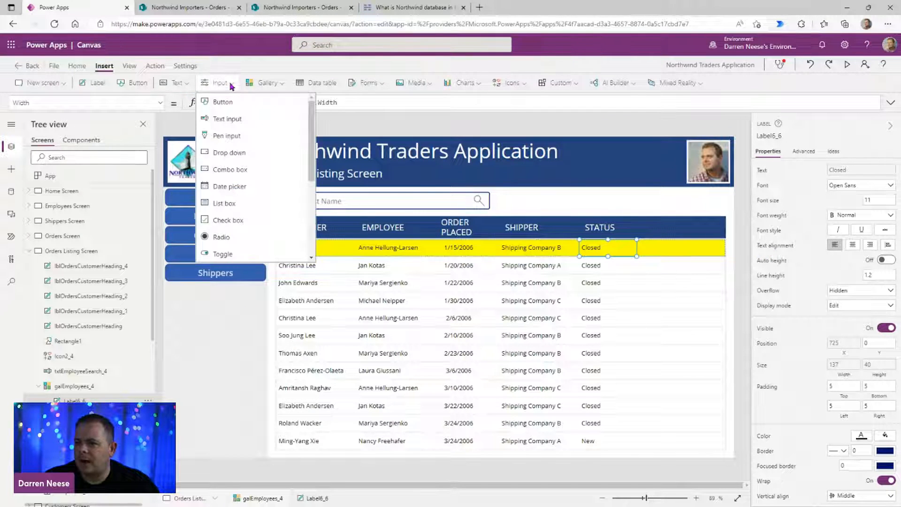
pyautogui.click(229, 152)
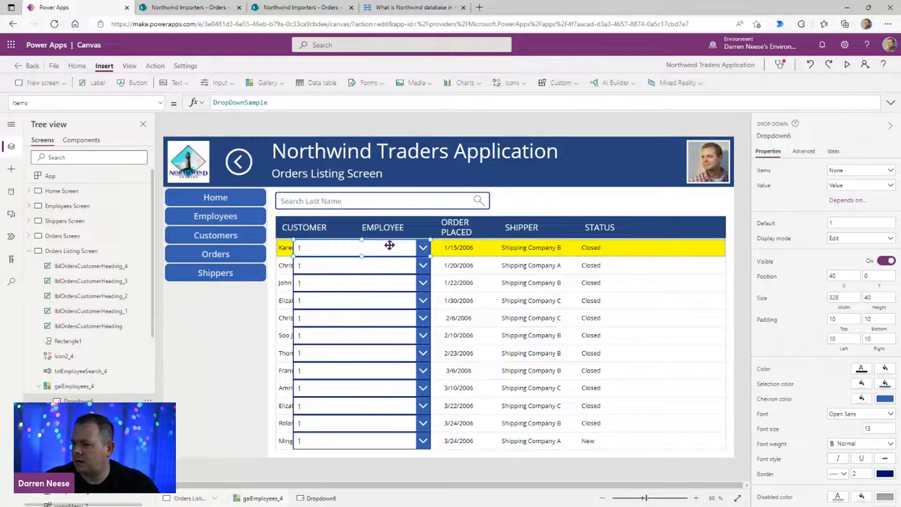
pyautogui.moveTo(389, 245); pyautogui.dragTo(568, 255)
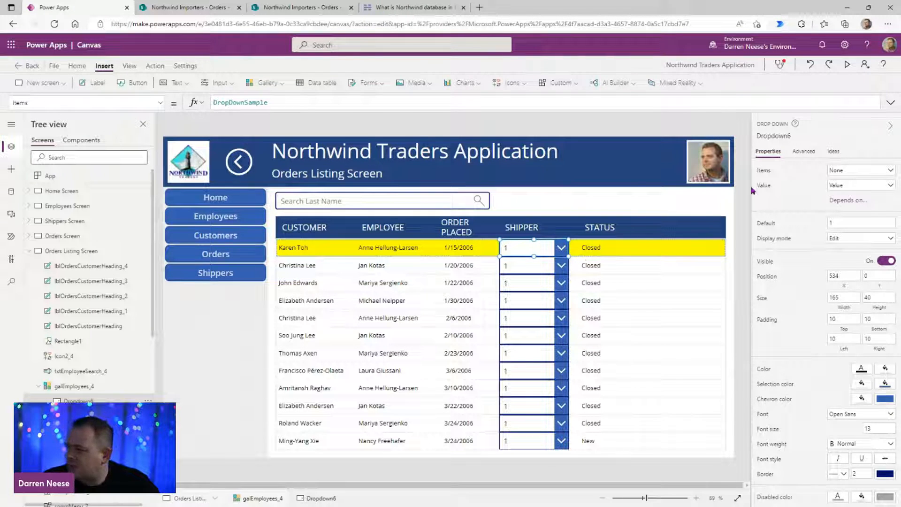
# Step: Set the gallery drop-down's items to the Shippers list and its displayed value to Company
pyautogui.click(874, 177)
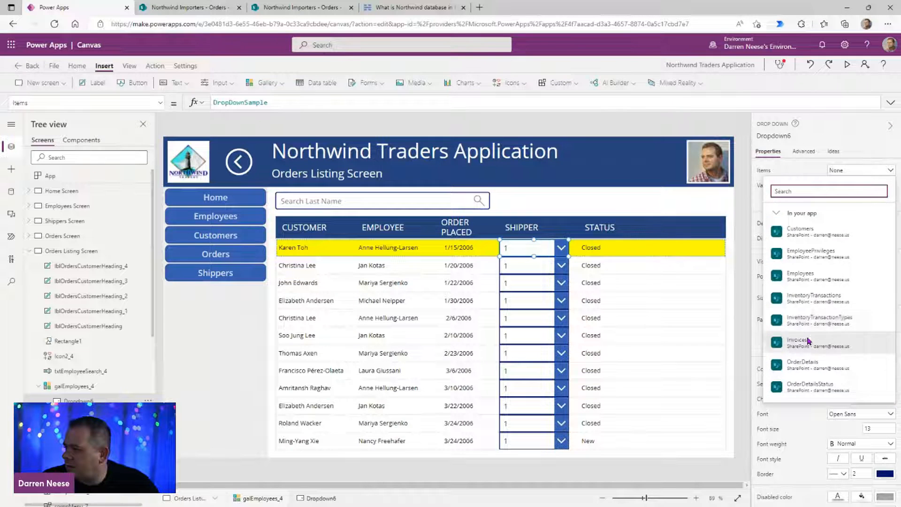
pyautogui.scroll(-5, 797, 343)
pyautogui.scroll(-3, 843, 355)
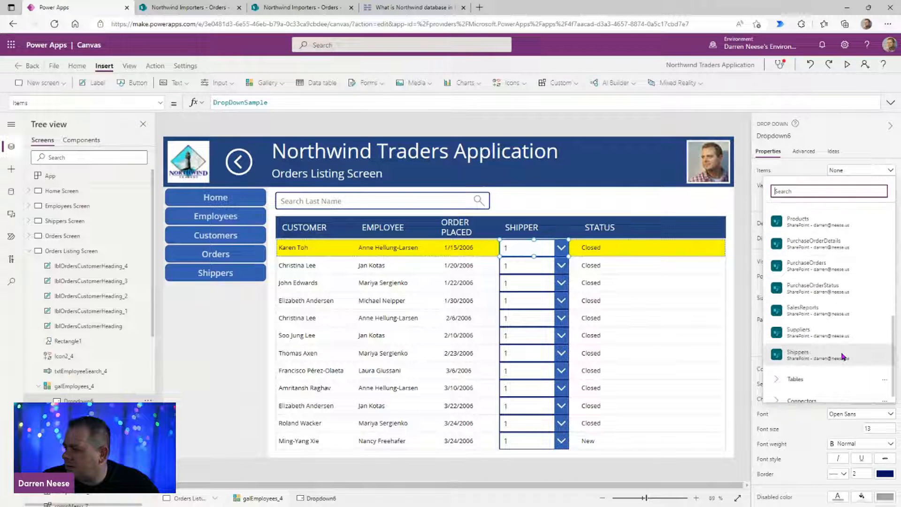
pyautogui.click(820, 348)
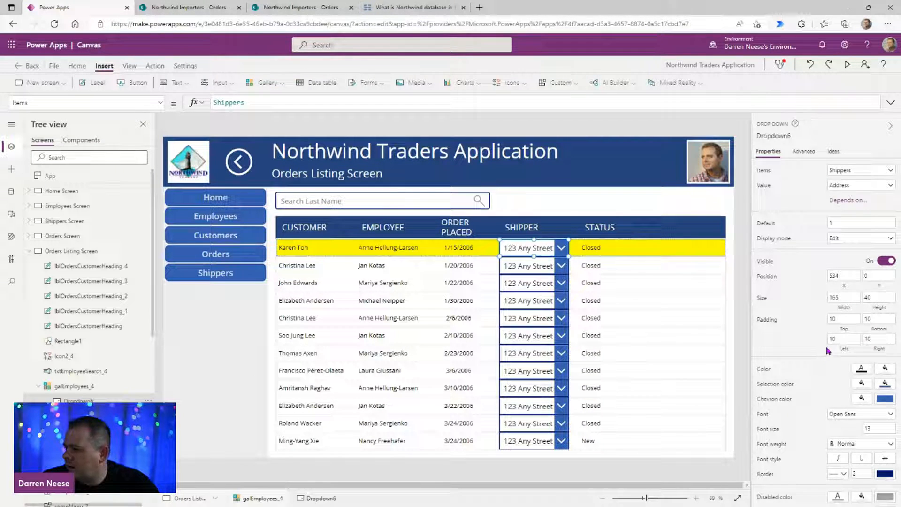
pyautogui.click(887, 186)
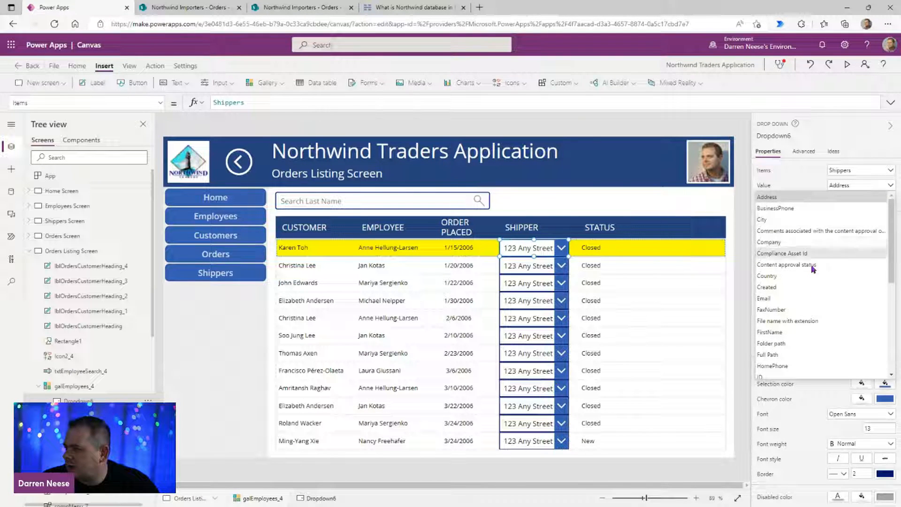
pyautogui.click(803, 246)
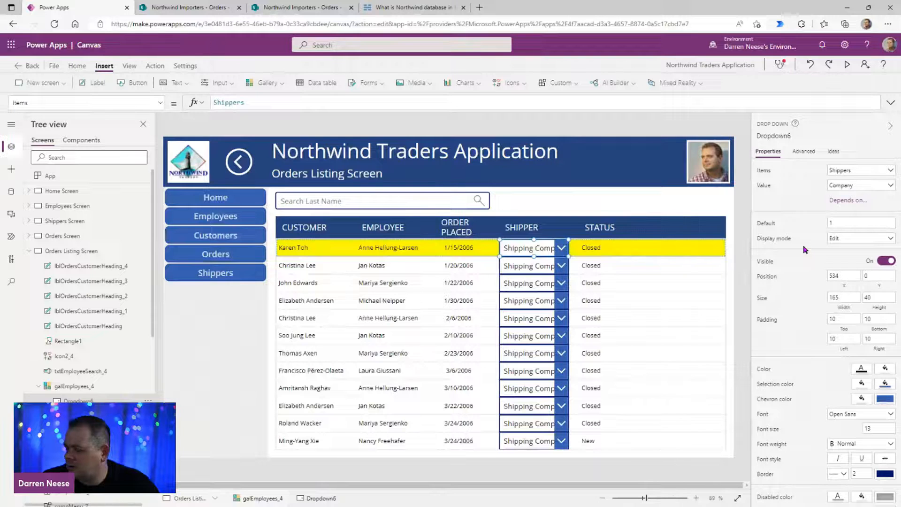
# Step: Widen the SHIPPER heading to about 255
pyautogui.click(513, 227)
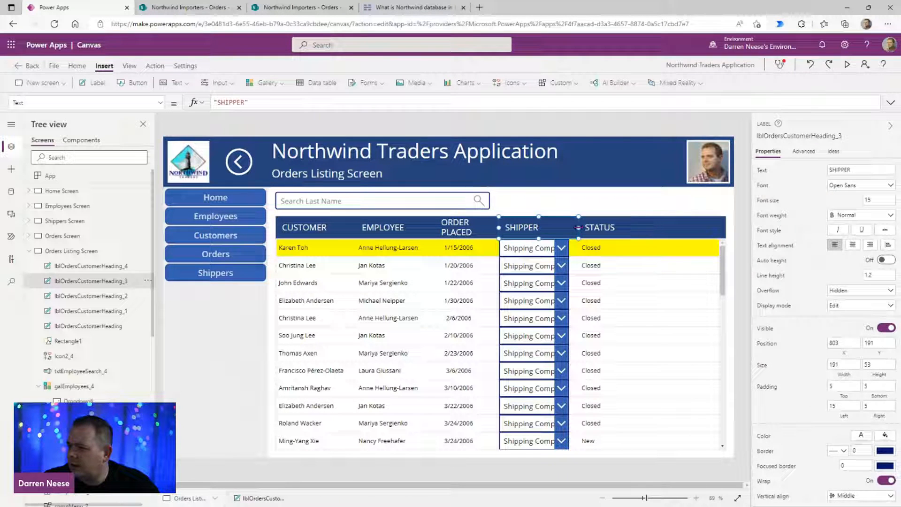
pyautogui.moveTo(620, 227); pyautogui.dragTo(605, 227)
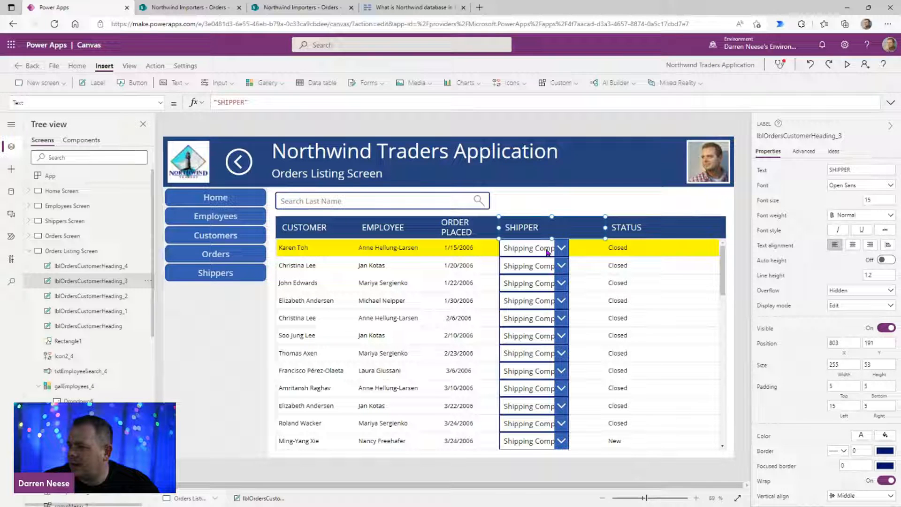
# Step: Link the gallery shipper drop-down's width to the SHIPPER heading with lblOrdersCustomerHeading_3.Width
pyautogui.click(797, 136)
pyautogui.hotkey('ctrl', 'c')
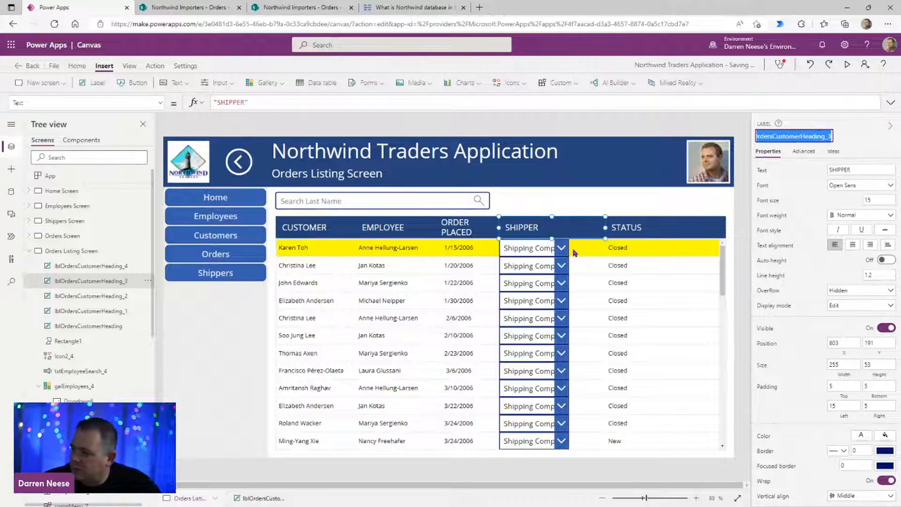
pyautogui.click(534, 248)
pyautogui.click(839, 305)
pyautogui.click(317, 106)
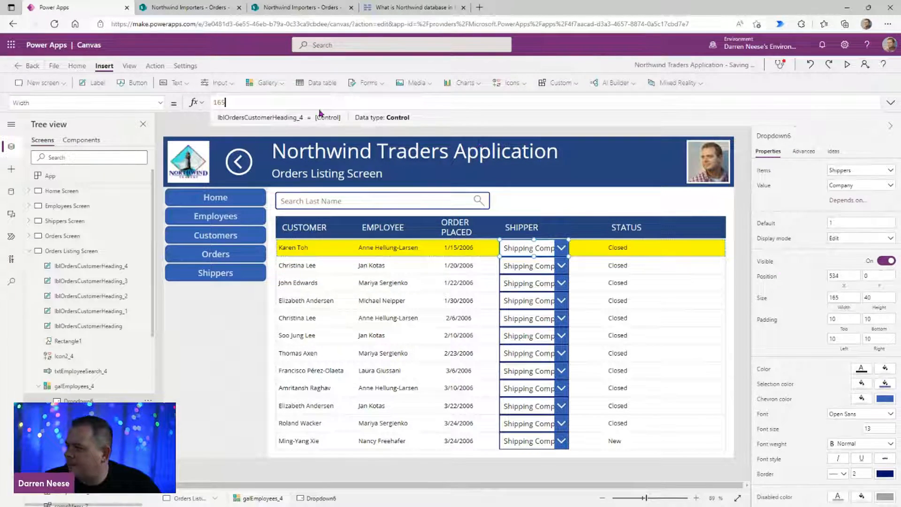
pyautogui.moveTo(249, 102); pyautogui.dragTo(174, 100)
pyautogui.hotkey('ctrl', 'v')
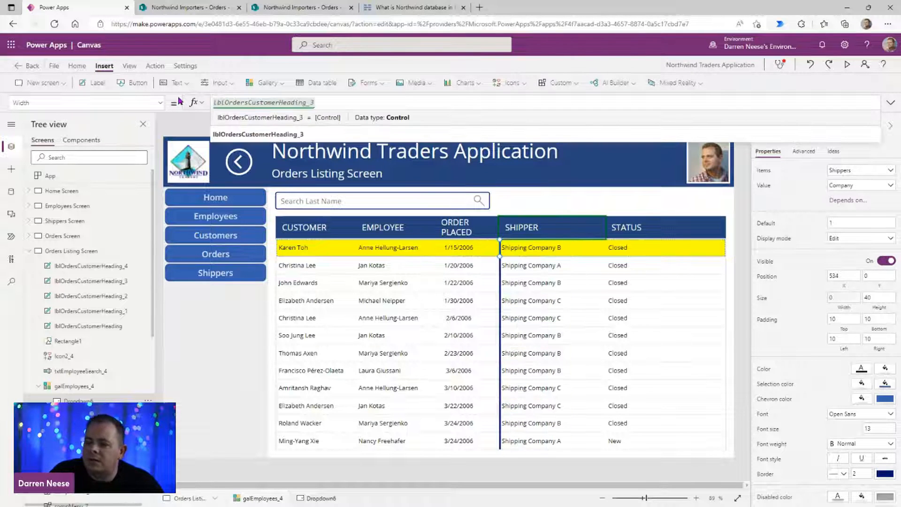
pyautogui.write('.wID')
pyautogui.press('Tab')
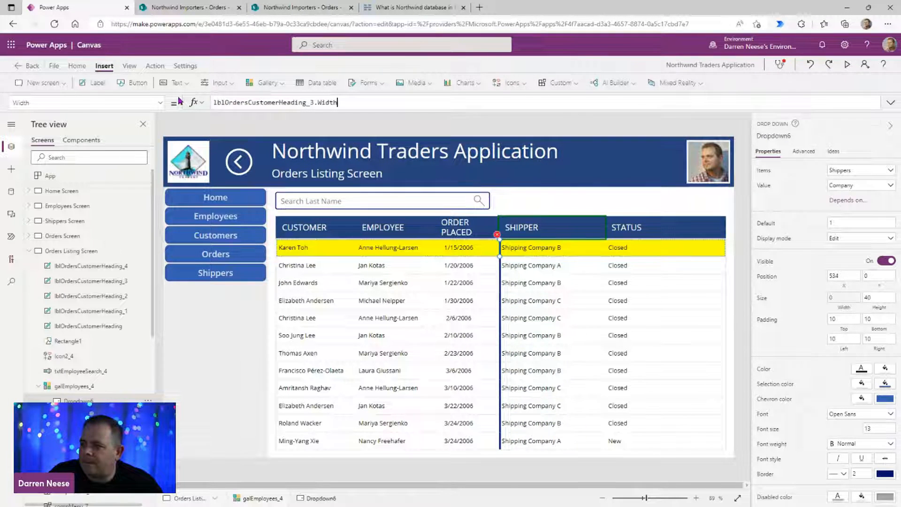
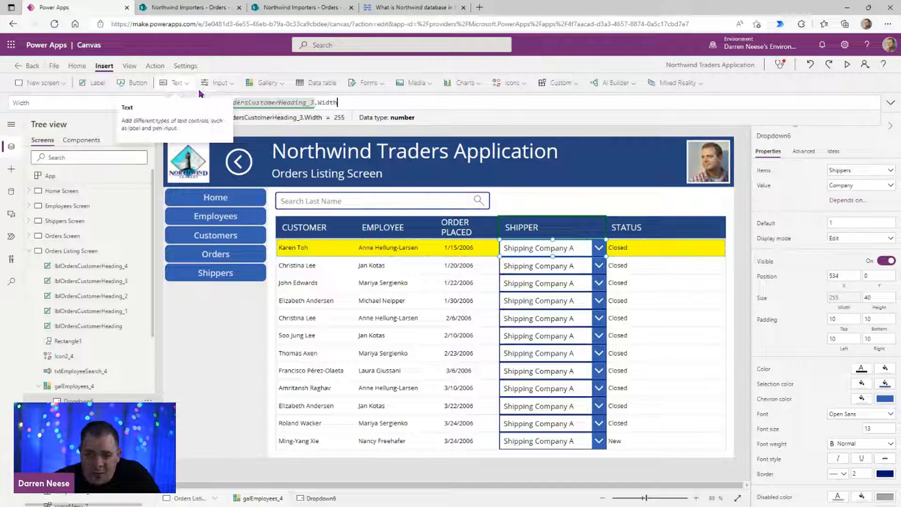
# Step: Try out a combo box about 230 wide under the gallery's STATUS heading, open its item list, and delete it
pyautogui.click(222, 86)
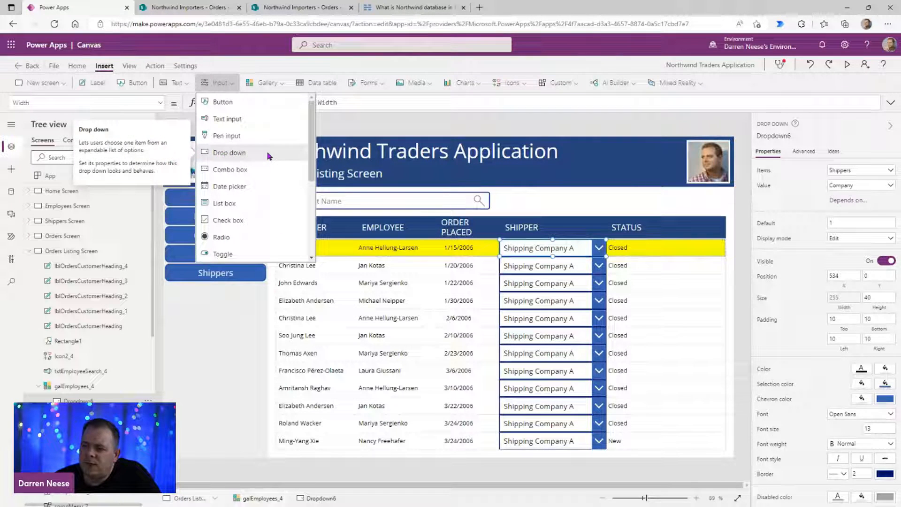
pyautogui.click(252, 175)
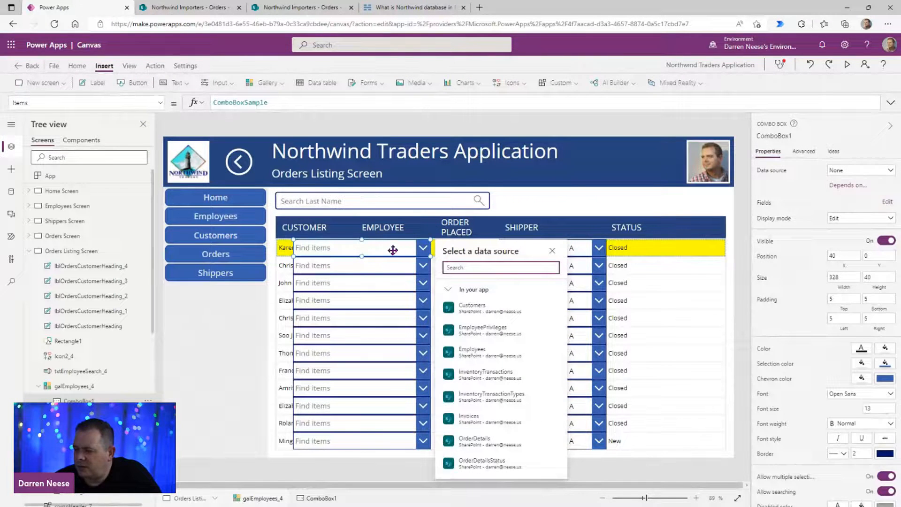
pyautogui.moveTo(392, 249); pyautogui.dragTo(717, 247)
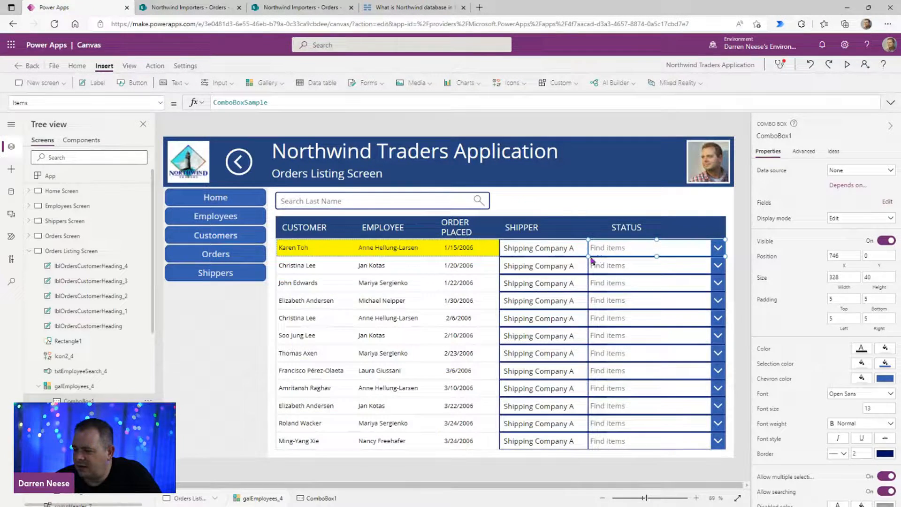
pyautogui.moveTo(588, 257); pyautogui.dragTo(637, 245)
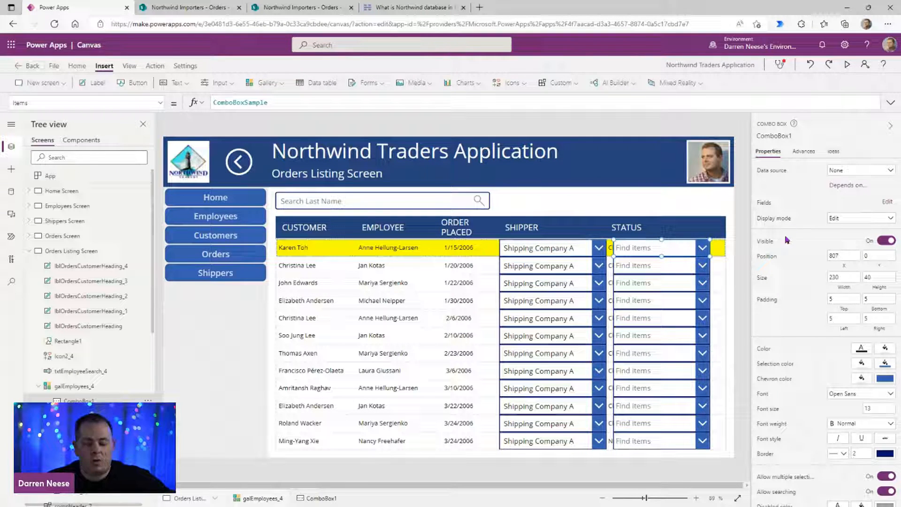
pyautogui.click(699, 246)
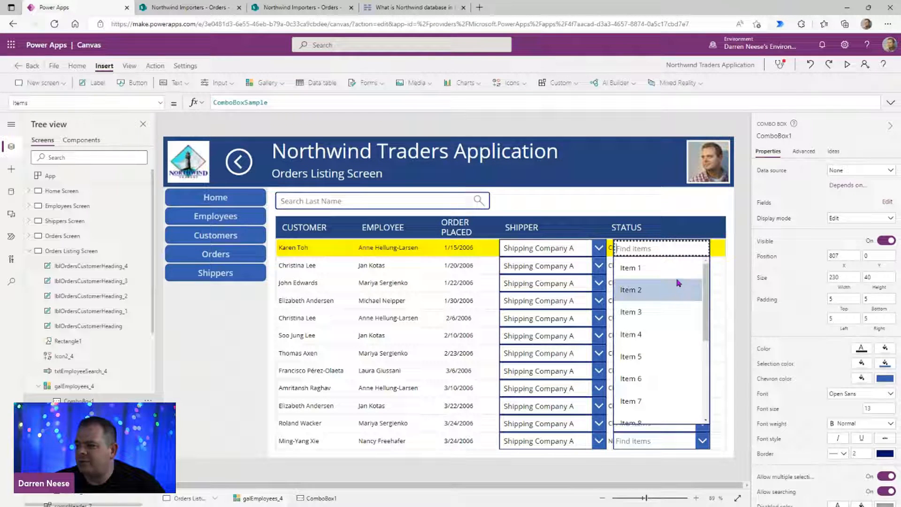
pyautogui.click(689, 248)
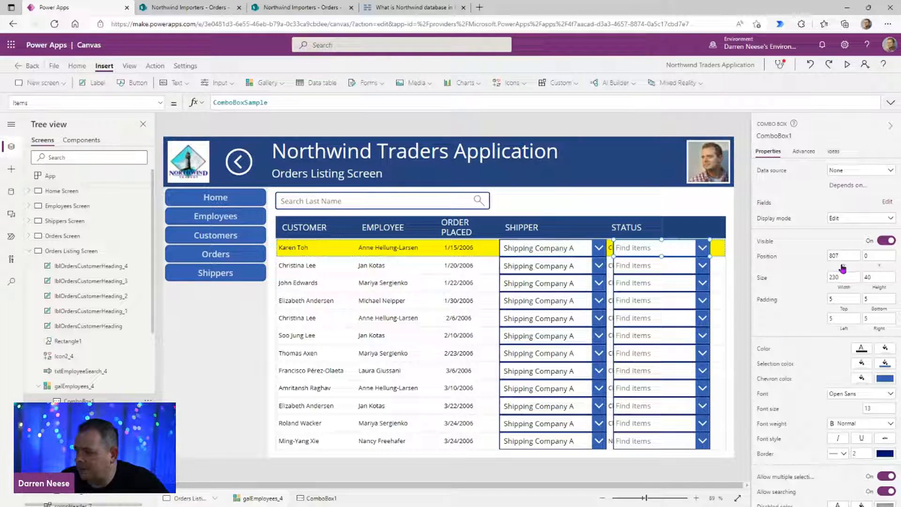
pyautogui.press('Delete')
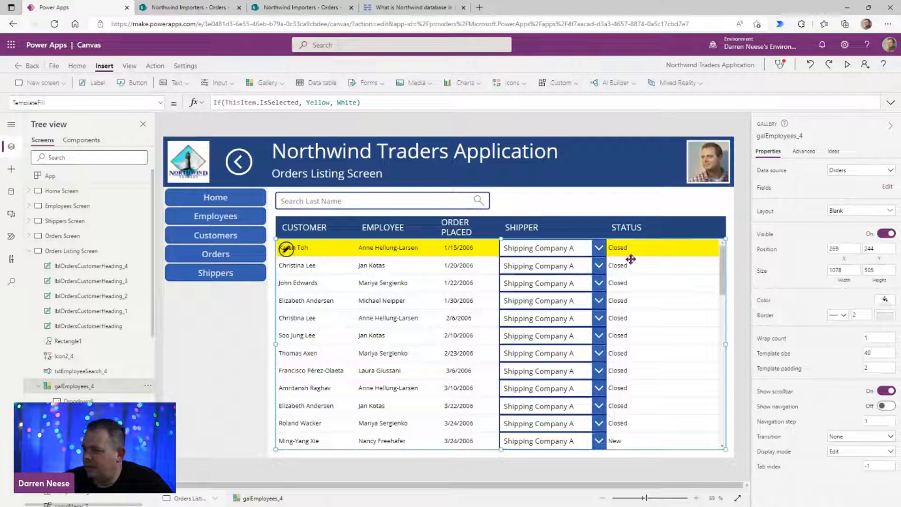
# Step: Link the shipper drop-down's X position to its heading with lblOrdersCustomerHeading_3.X - Parent.X
pyautogui.click(579, 225)
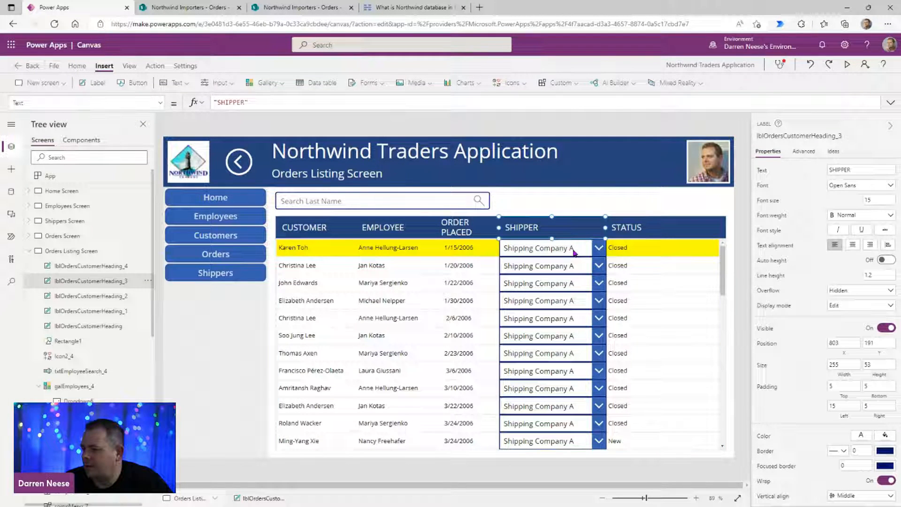
pyautogui.click(800, 135)
pyautogui.hotkey('ctrl', 'c')
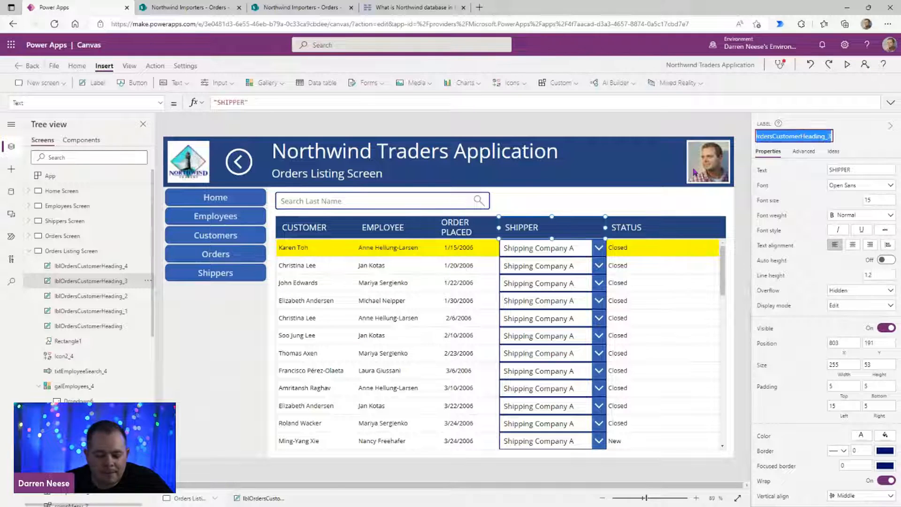
pyautogui.click(582, 245)
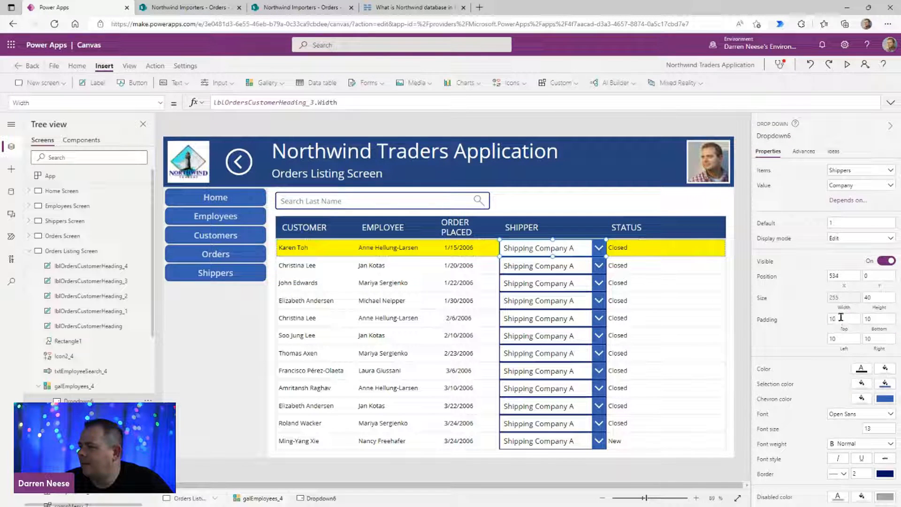
pyautogui.click(840, 275)
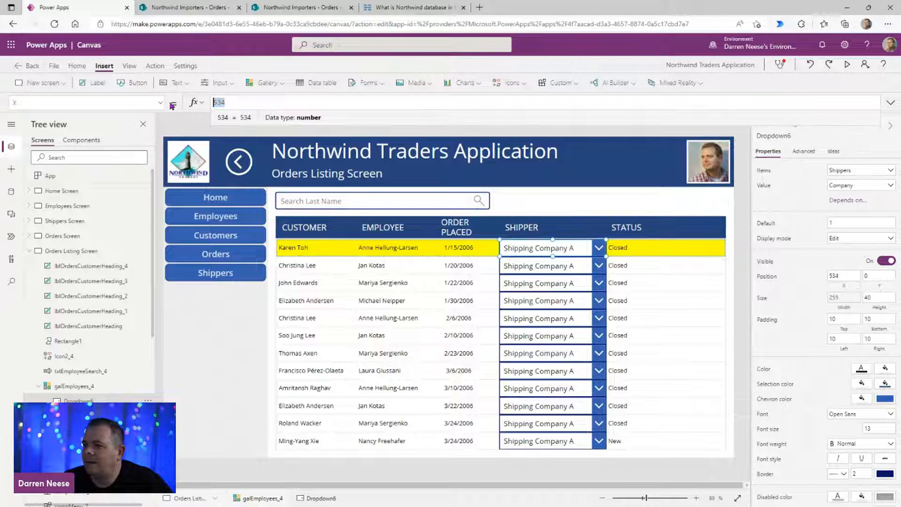
pyautogui.hotkey('ctrl', 'v')
pyautogui.write('.X')
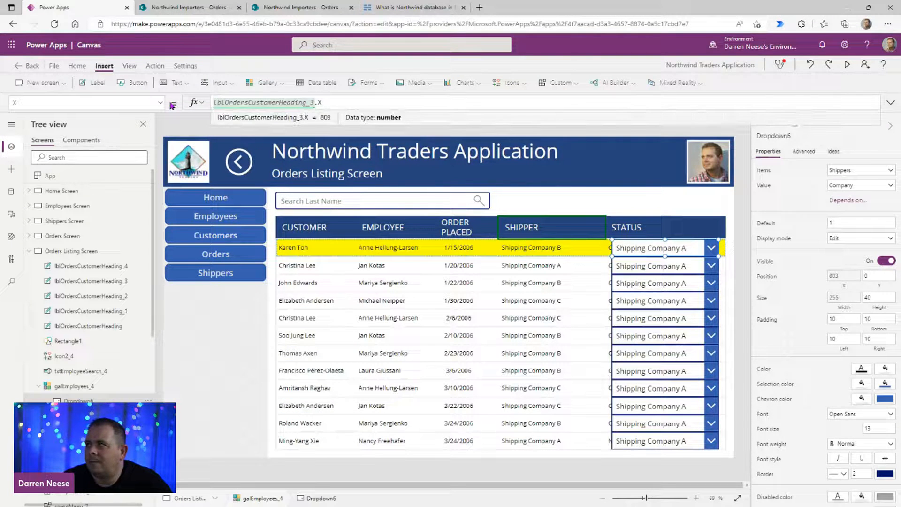
pyautogui.write(' - ')
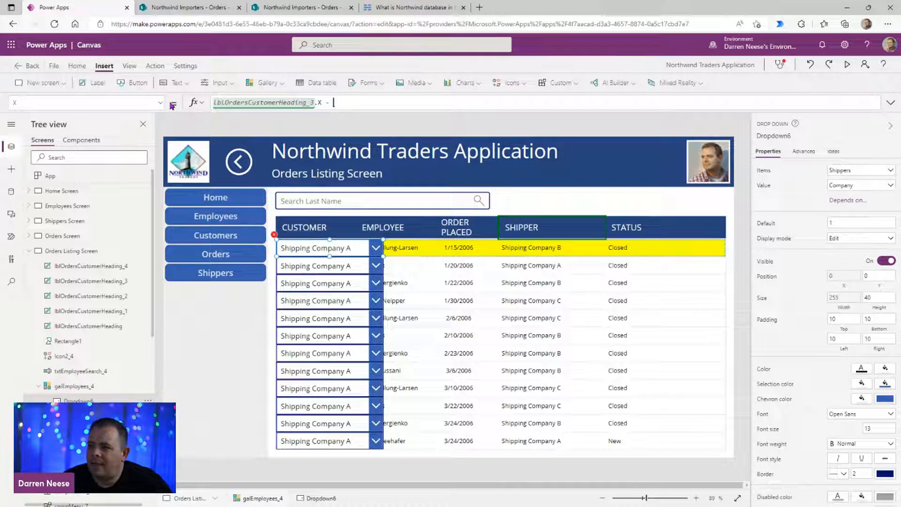
pyautogui.write('LblOrdersCustomerHeading_3.')
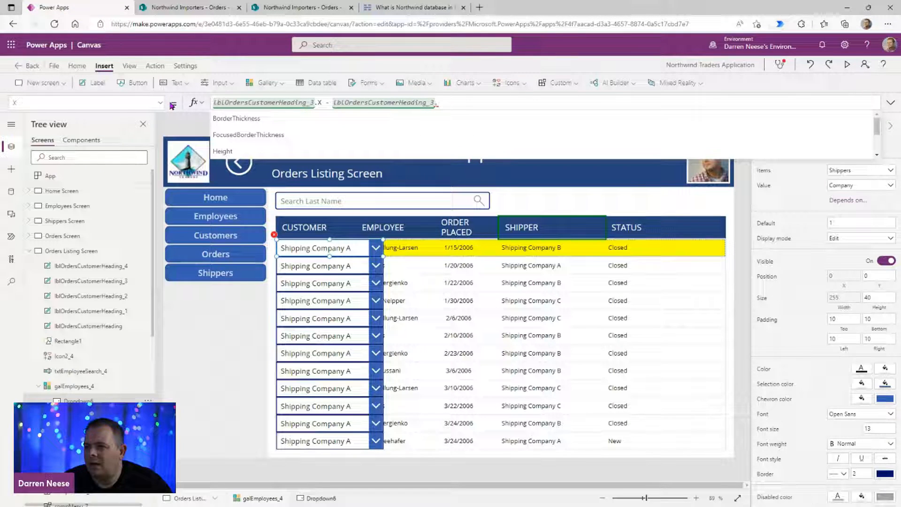
pyautogui.hotkey('ctrl', 'shift', 'Left')
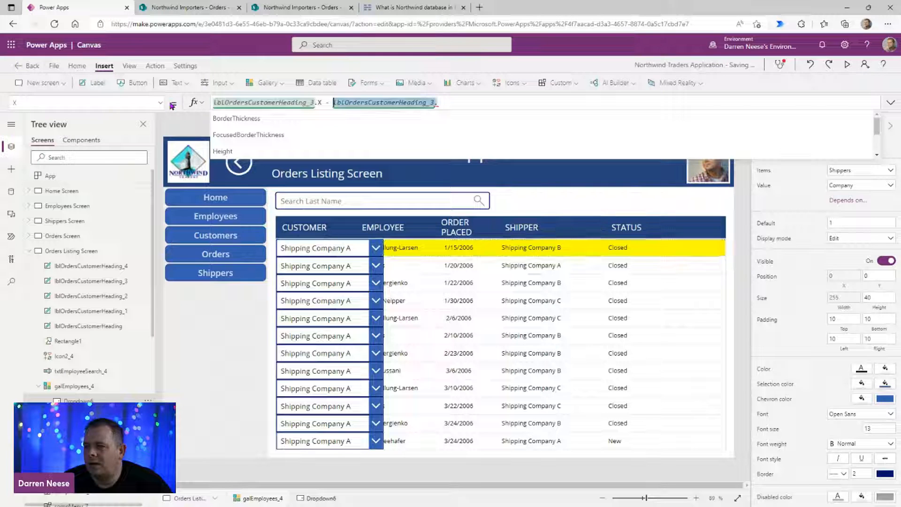
pyautogui.write('pARent.')
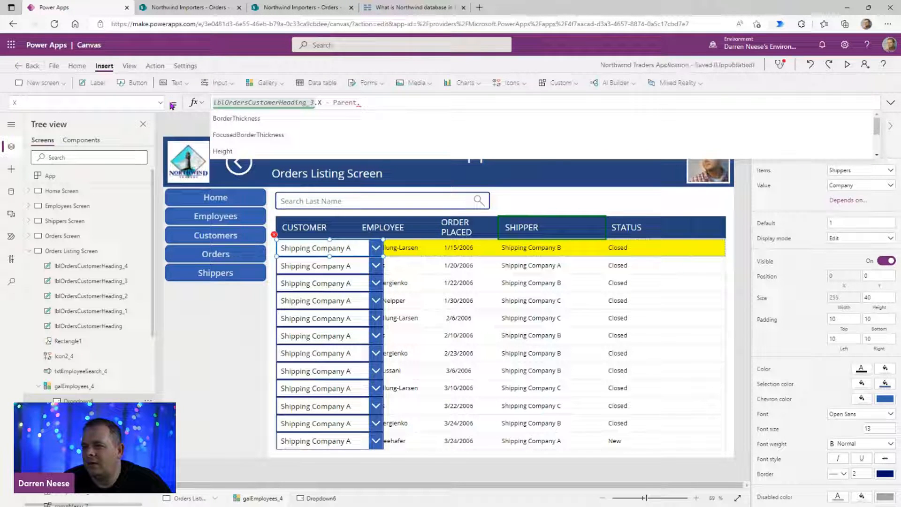
pyautogui.write('X')
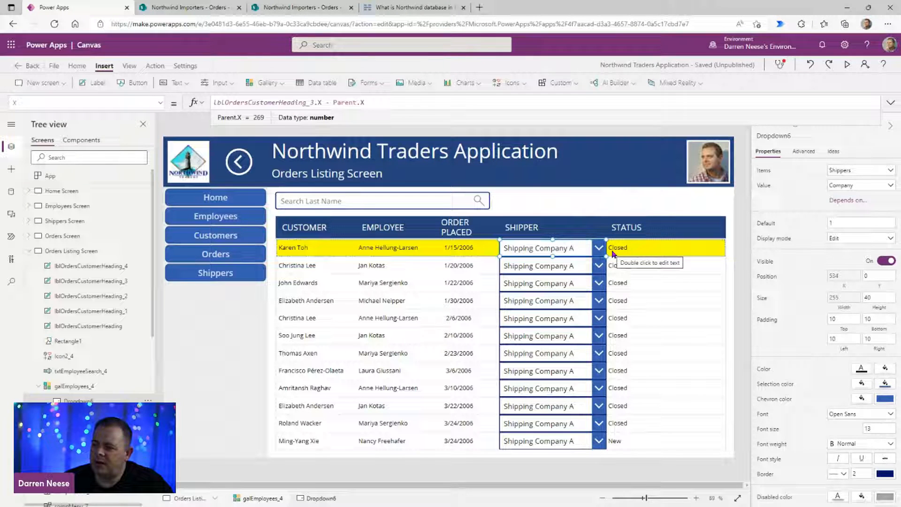
# Step: Set the shipper drop-down's Visible property to ThisItem.IsSelected
pyautogui.click(161, 104)
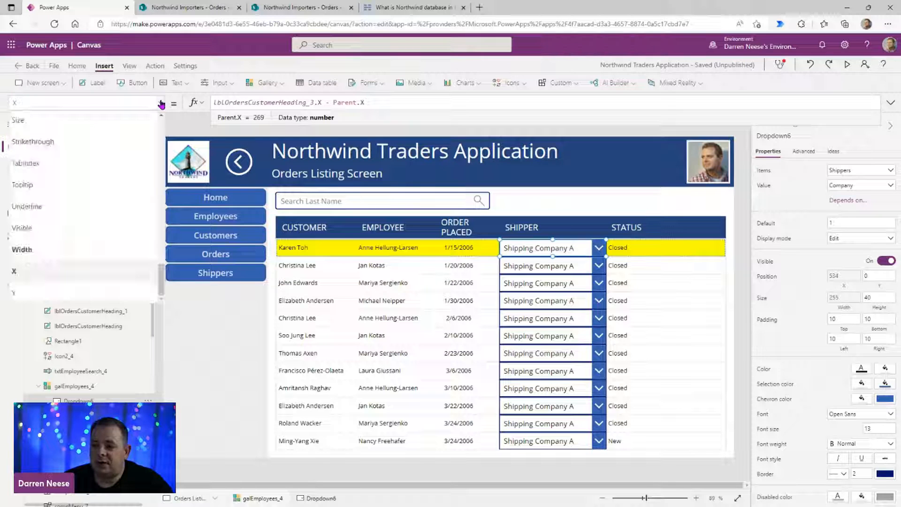
pyautogui.click(77, 234)
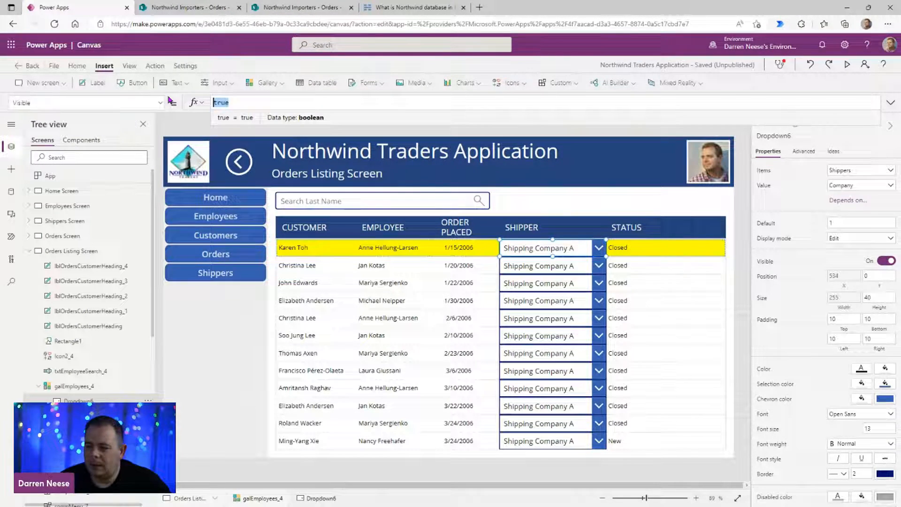
pyautogui.write('ThisItem')
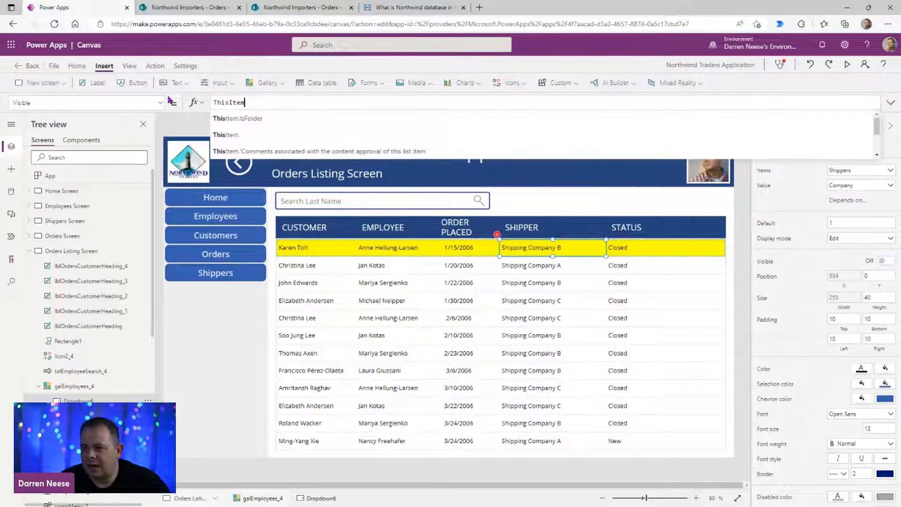
pyautogui.write('.IsSelected')
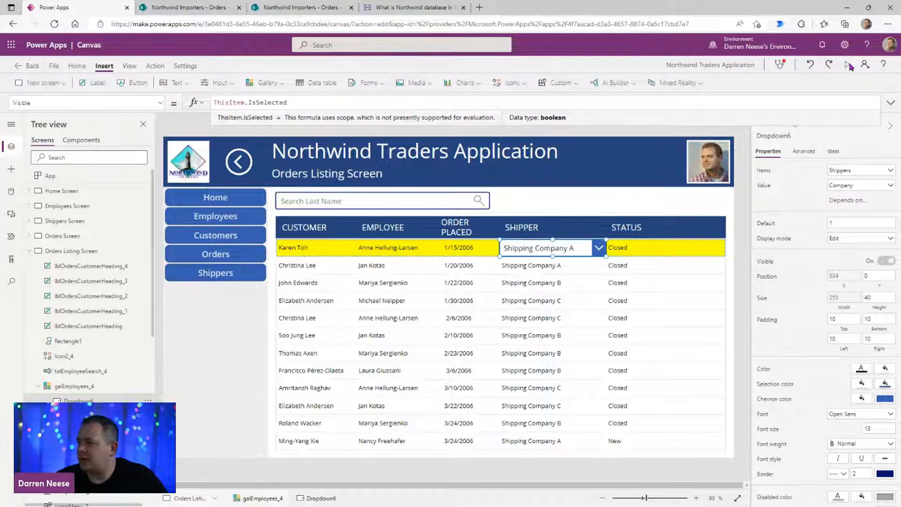
# Step: Preview the app, select several order rows, and test the shipper drop-down's choices in the first row
pyautogui.press('F5')
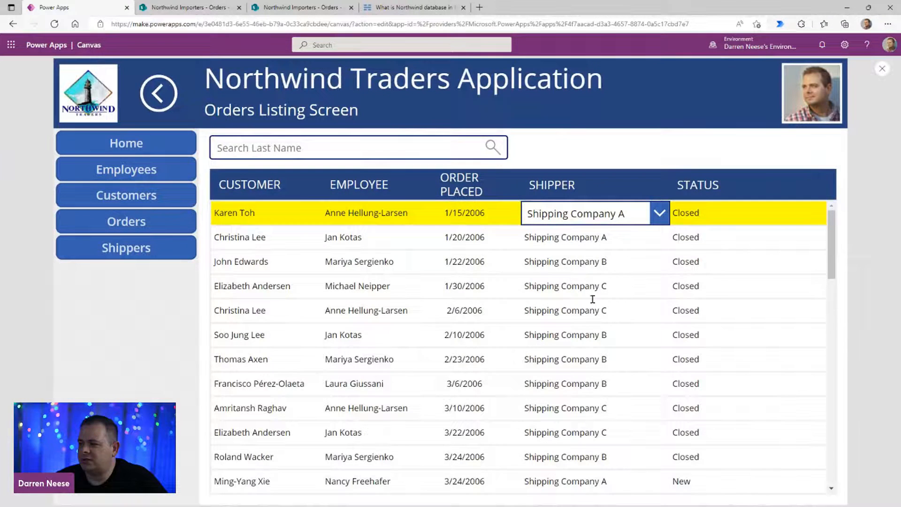
pyautogui.click(431, 307)
pyautogui.click(458, 420)
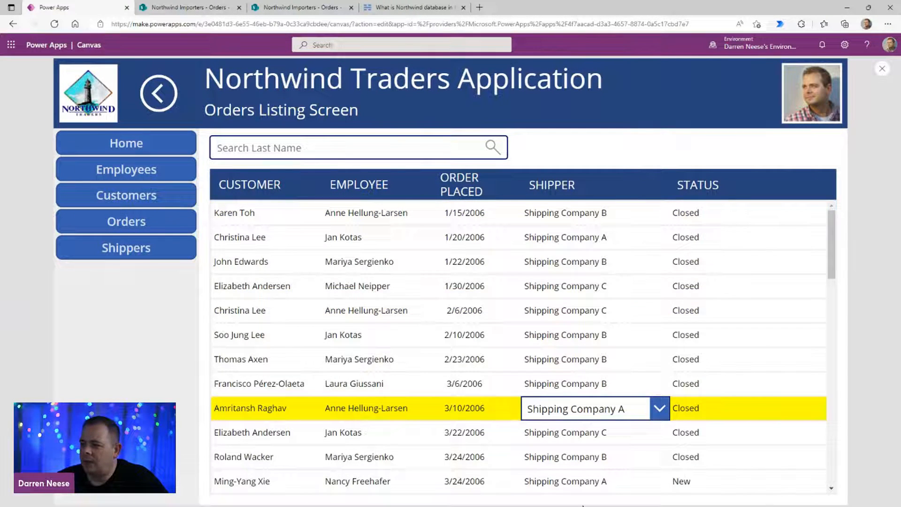
pyautogui.click(593, 286)
pyautogui.click(594, 216)
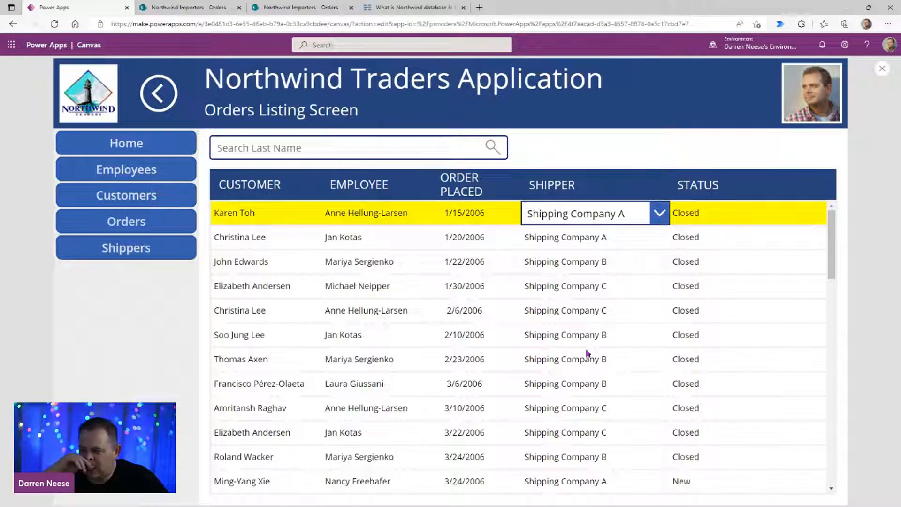
pyautogui.click(659, 212)
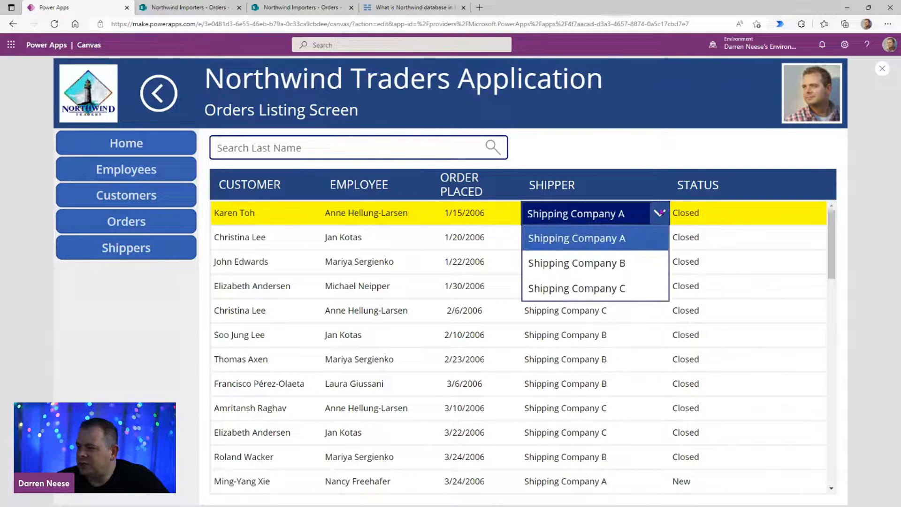
pyautogui.click(659, 212)
pyautogui.click(659, 212)
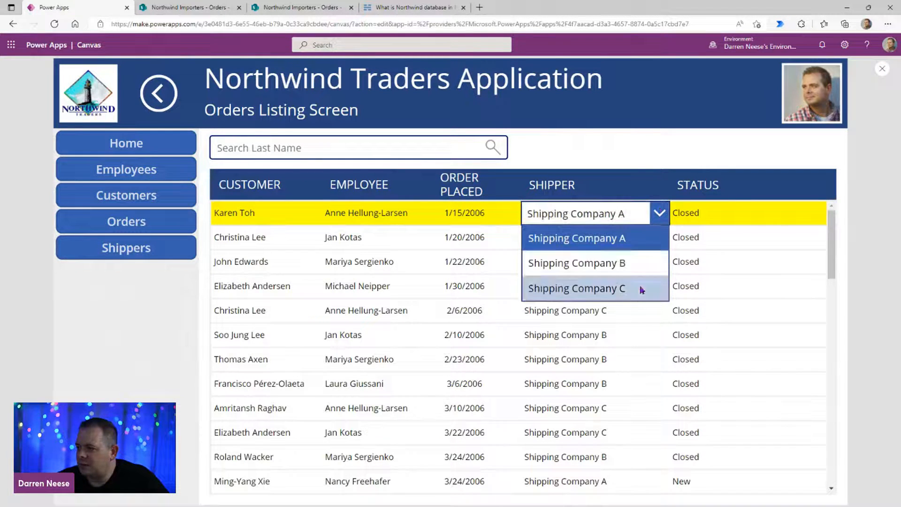
pyautogui.click(654, 262)
pyautogui.click(606, 211)
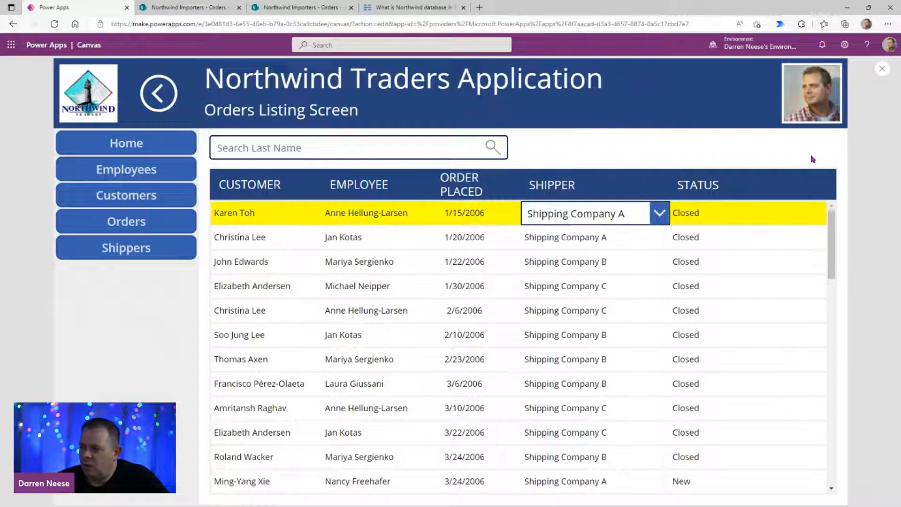
pyautogui.click(882, 69)
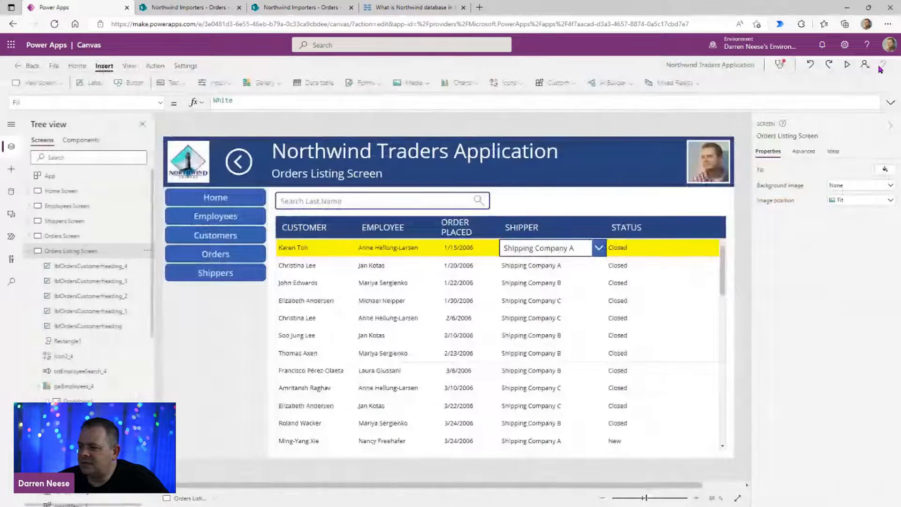
# Step: Extend the shipper drop-down's Visible formula after ThisItem.IsSelected with And (ThisItem.OrderStatusReference.Value)
pyautogui.click(559, 252)
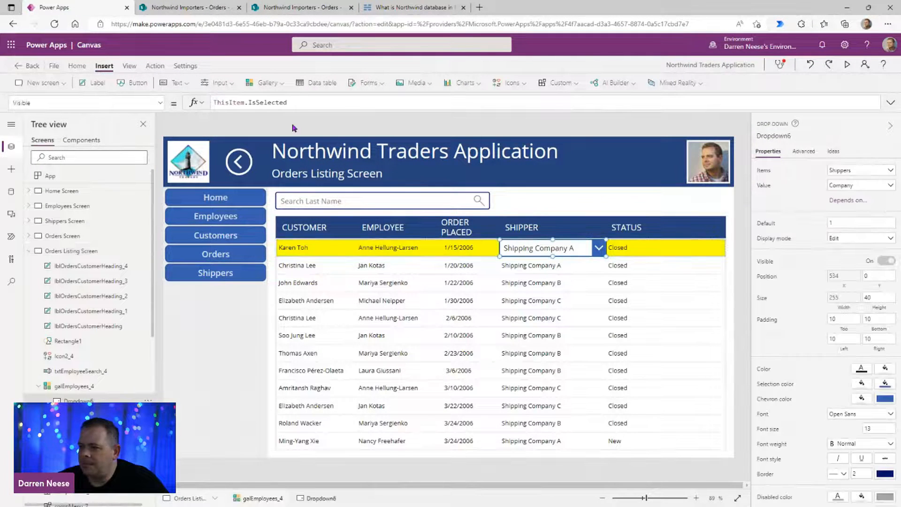
pyautogui.click(402, 104)
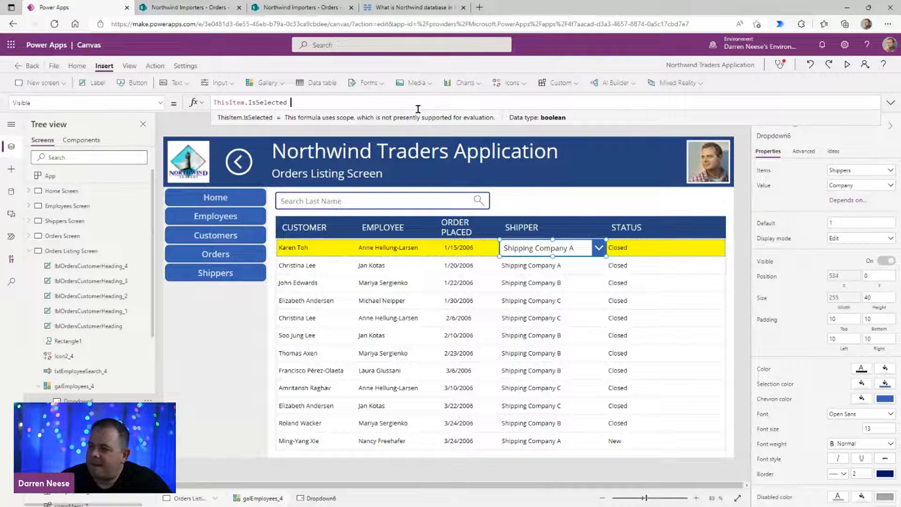
pyautogui.write('And (')
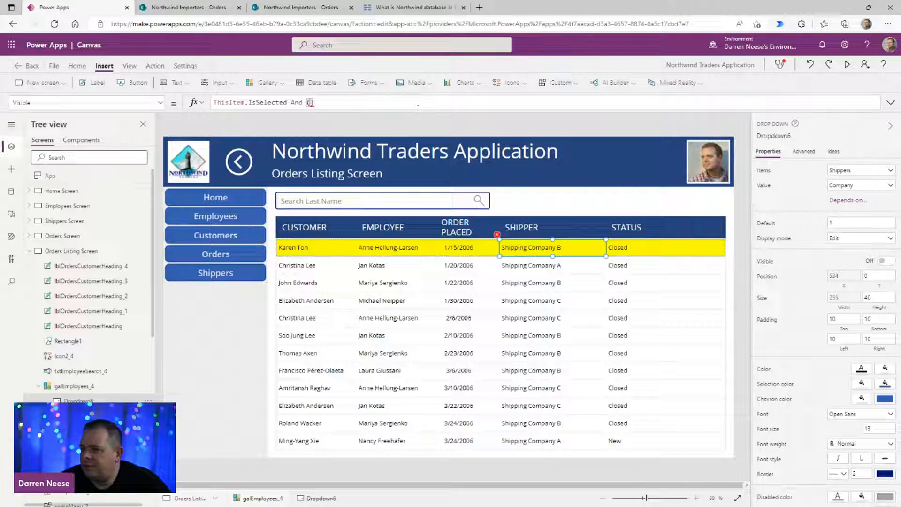
pyautogui.write('ThisItem.')
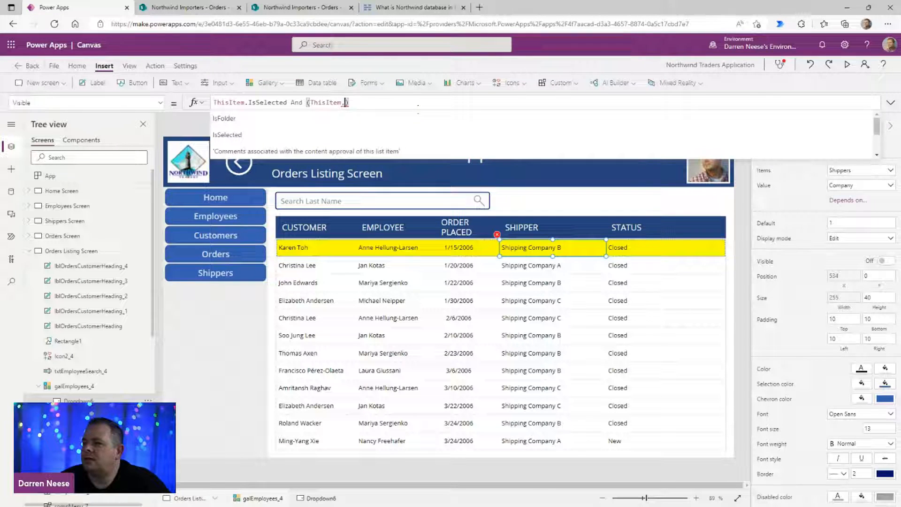
pyautogui.write('status')
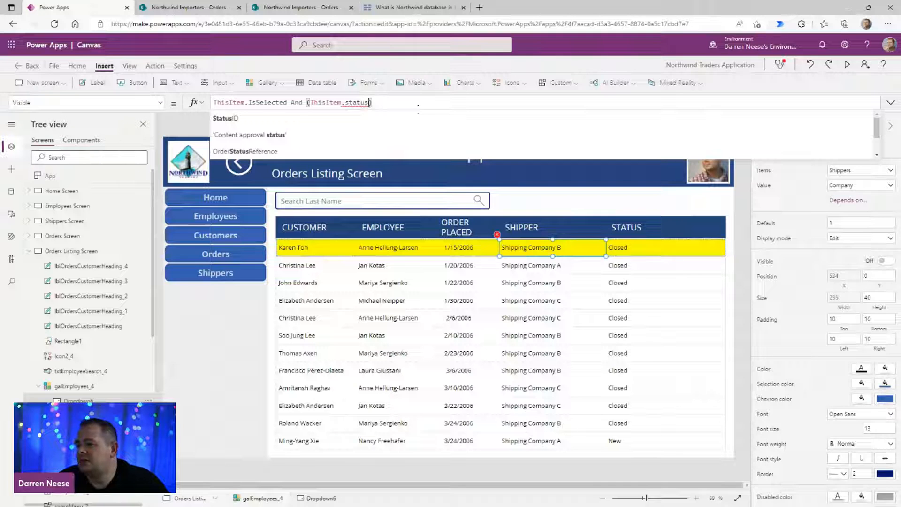
pyautogui.click(334, 151)
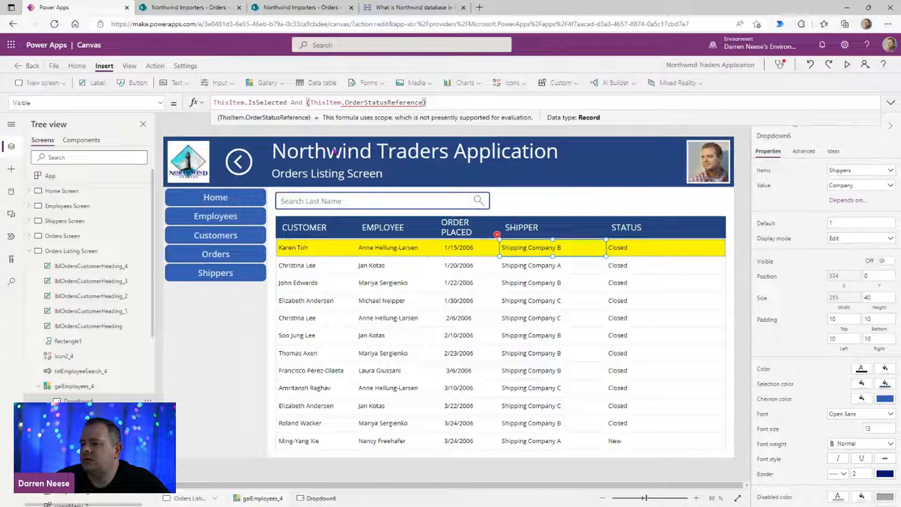
pyautogui.write('.Value')
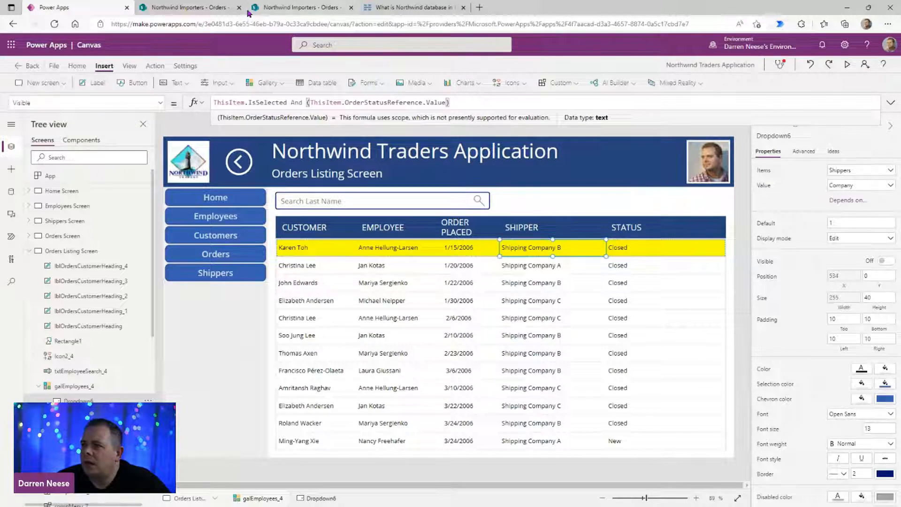
# Step: Switch to the Northwind Importers SharePoint site and open the OrdersStatus list to check the available status names
pyautogui.click(209, 7)
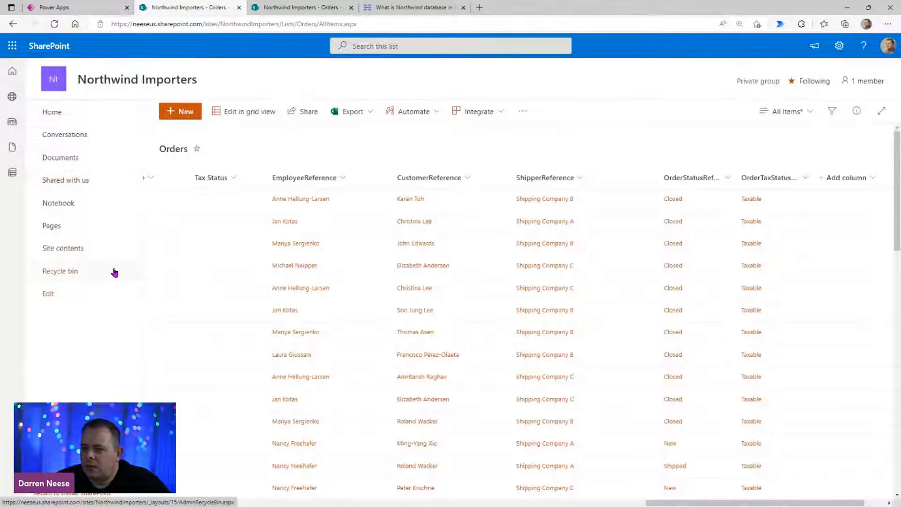
pyautogui.click(57, 248)
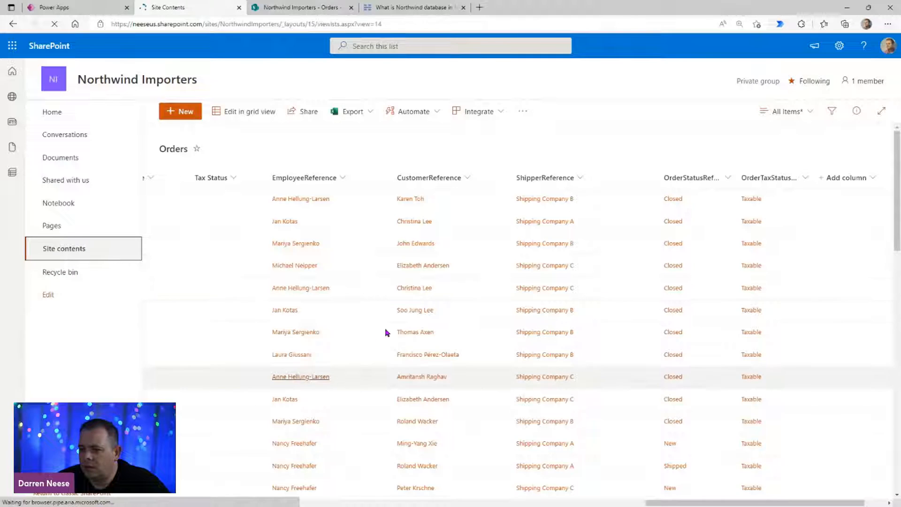
pyautogui.scroll(-5, 286, 338)
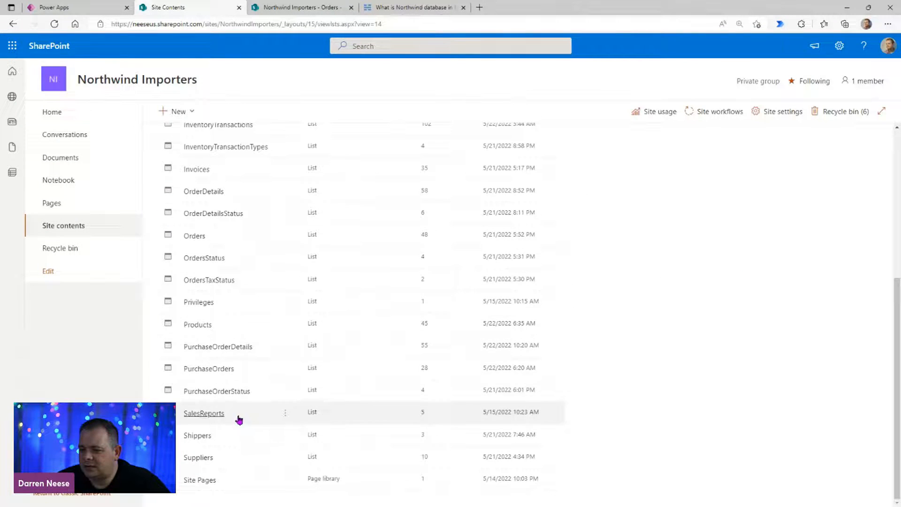
pyautogui.click(204, 258)
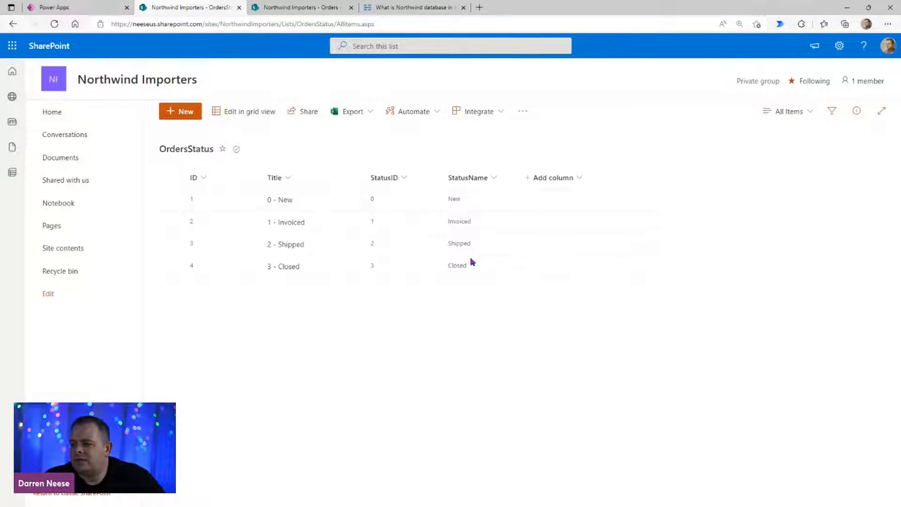
# Step: Return to Power Apps and complete the drop-down's status condition with <> "Closed"
pyautogui.click(86, 14)
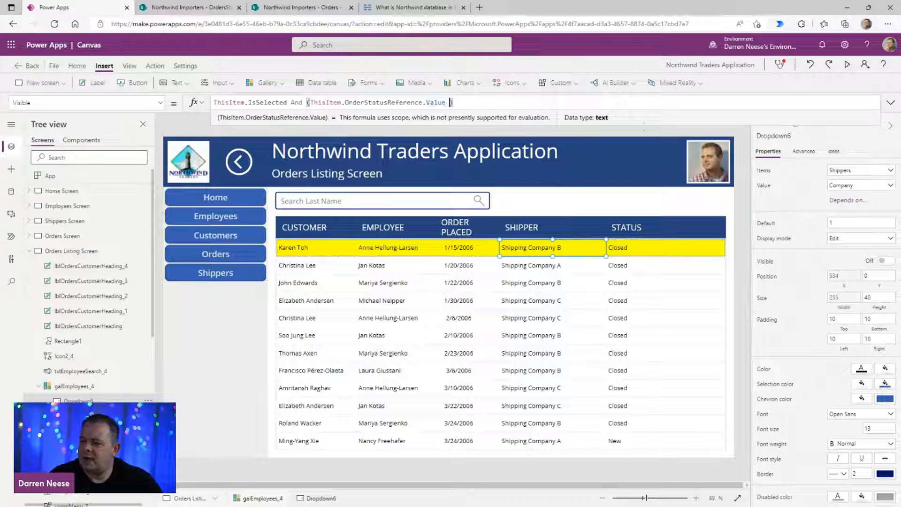
pyautogui.write('<> "Clos')
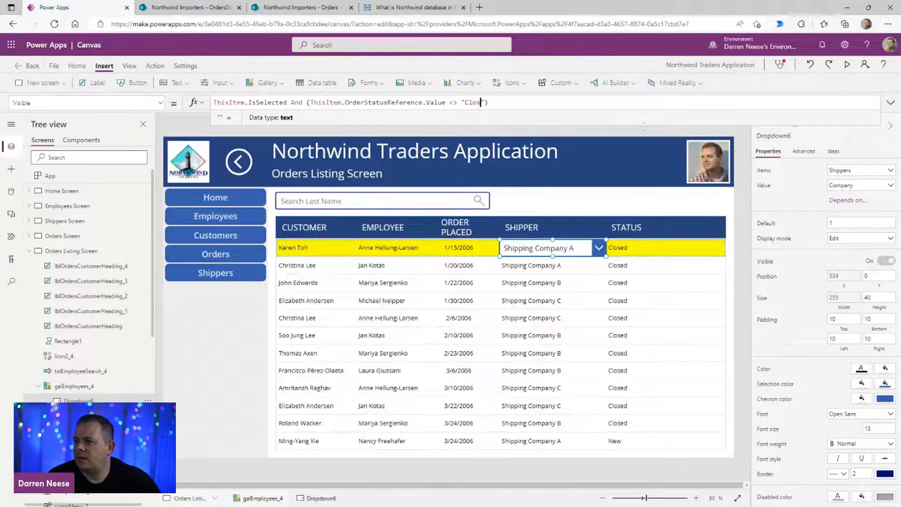
pyautogui.write('ed')
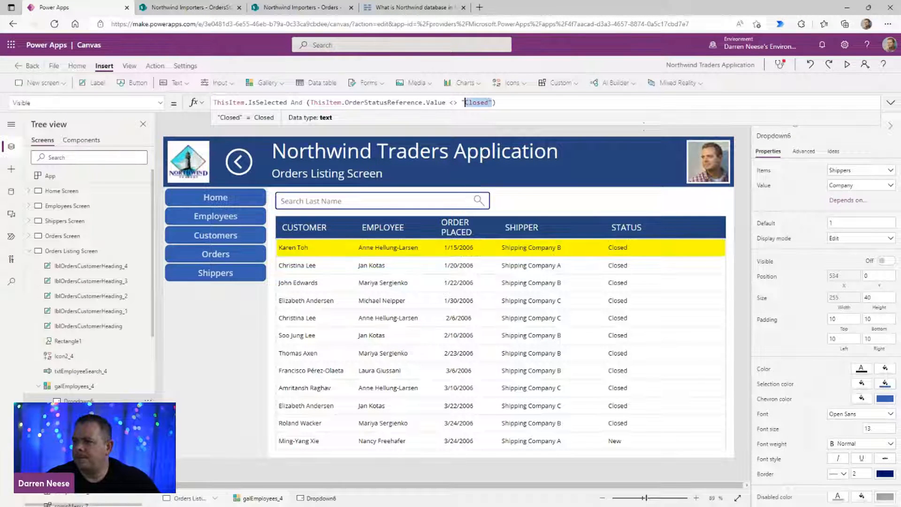
# Step: Duplicate the condition ThisItem.OrderStatusReference.Value <> "Closed" in the Visible formula, joined with And, and remove the parentheses
pyautogui.hotkey('ctrl', 'shift', 'Left')
pyautogui.hotkey('ctrl', 'shift', 'Left')
pyautogui.hotkey('ctrl', 'shift', 'Left')
pyautogui.hotkey('ctrl', 'shift', 'Left')
pyautogui.hotkey('ctrl', 'shift', 'Left')
pyautogui.hotkey('ctrl', 'shift', 'Left')
pyautogui.hotkey('ctrl', 'shift', 'Left')
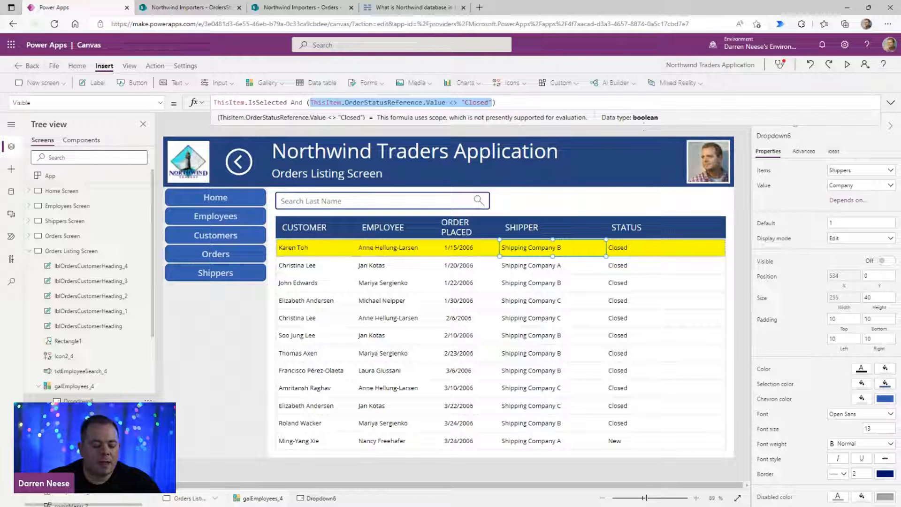
pyautogui.press('Right')
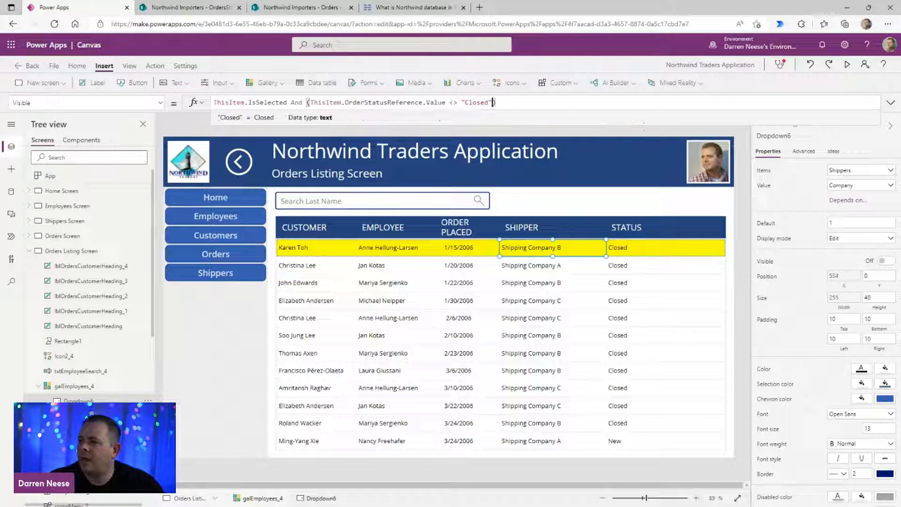
pyautogui.write('And ThisItem.OrderStatusReference.Value <> "Closed"')
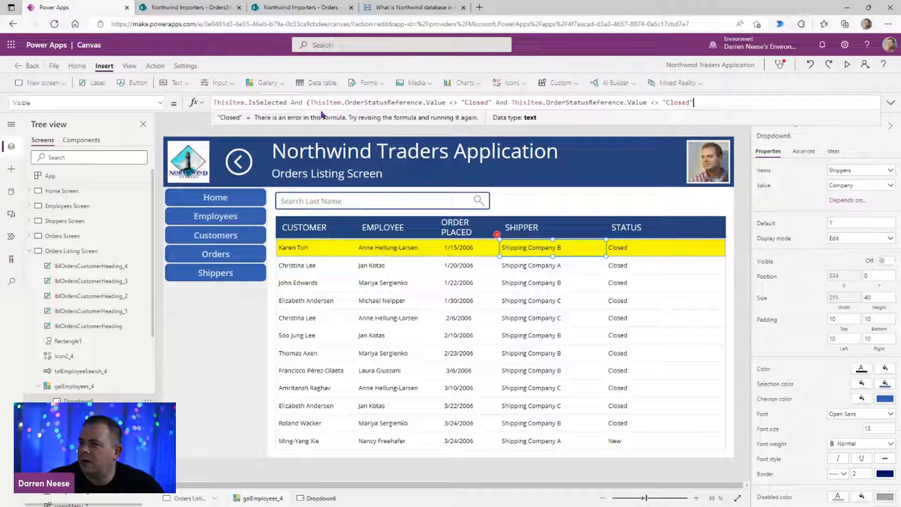
pyautogui.press('BackSpace')
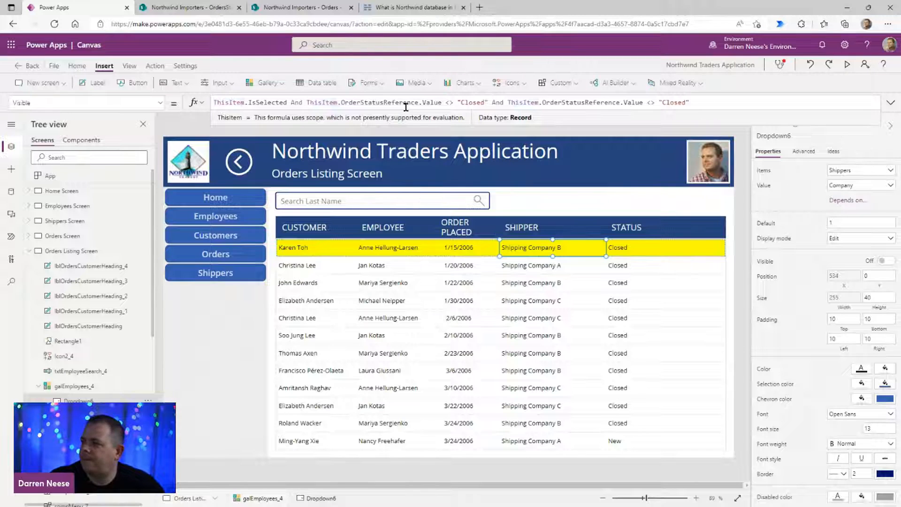
# Step: Check the status spelling in the SharePoint OrdersStatus list and change the second condition's value to "Shipped" in Power Apps
pyautogui.doubleClick(673, 102)
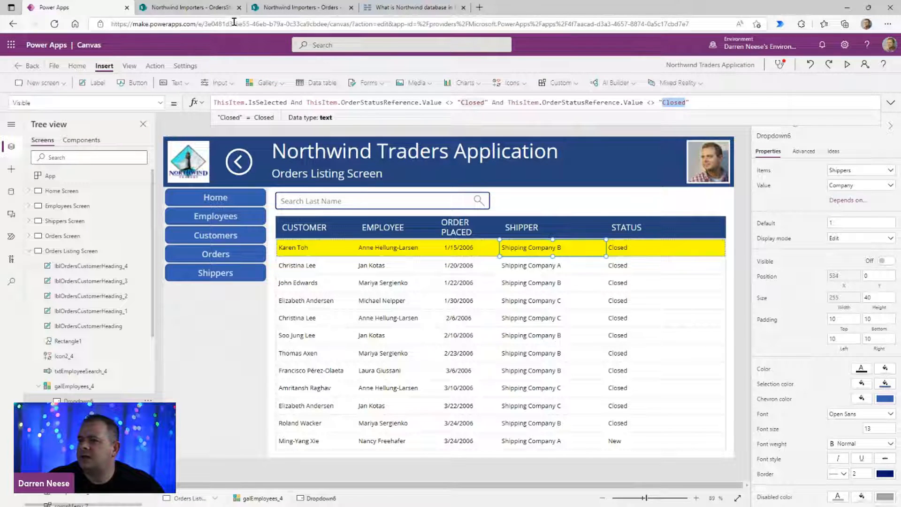
pyautogui.click(197, 13)
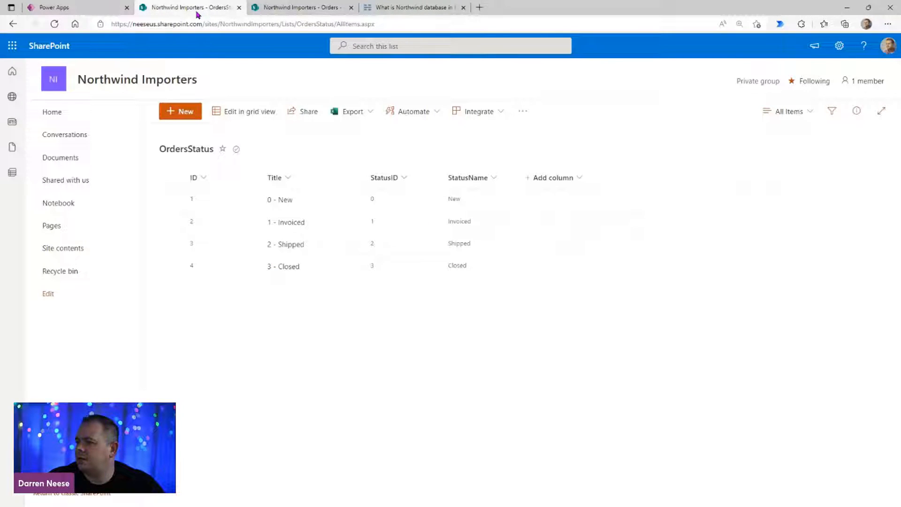
pyautogui.click(101, 8)
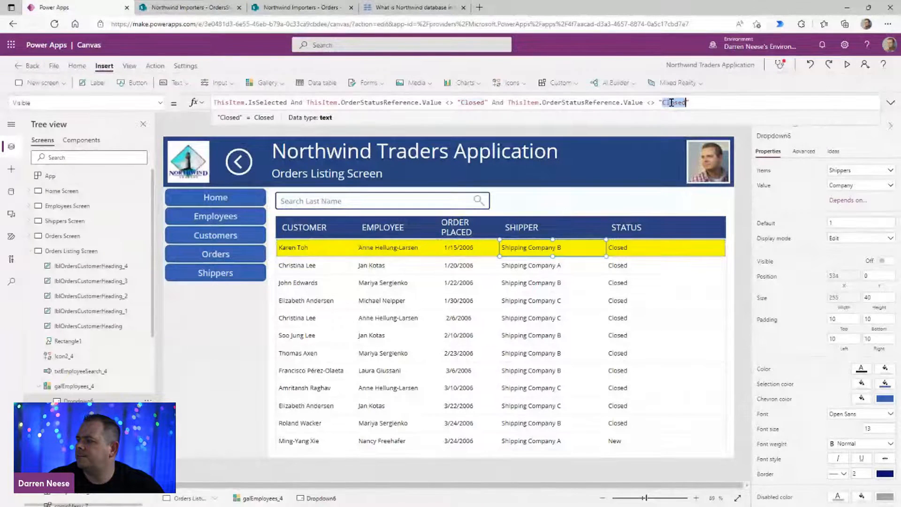
pyautogui.write('Shipp')
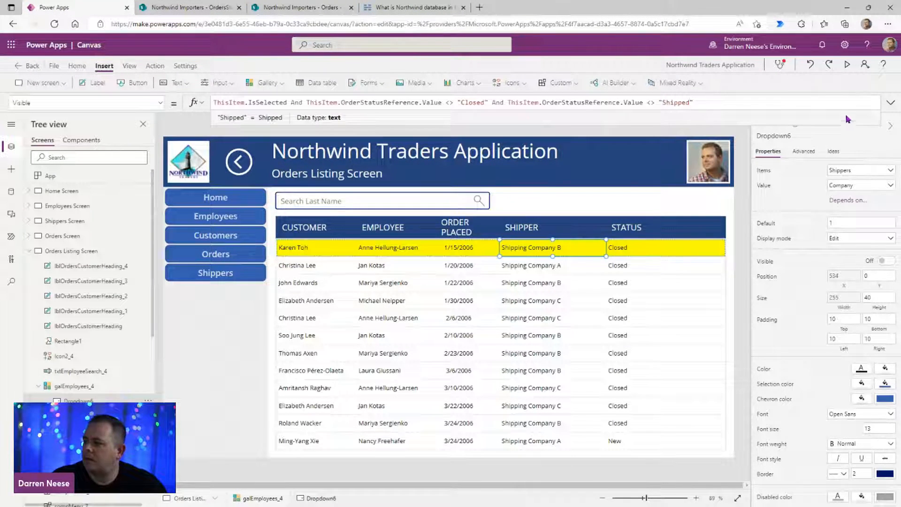
# Step: Preview the app and test the shipper drop-down by selecting a New order, opening its choices, and selecting the first two Closed orders
pyautogui.click(848, 65)
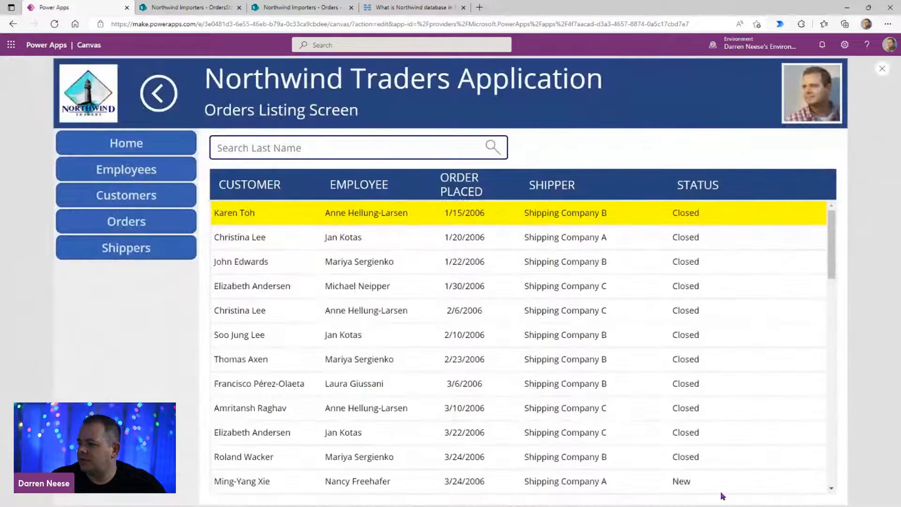
pyautogui.click(772, 479)
pyautogui.scroll(-3, 778, 477)
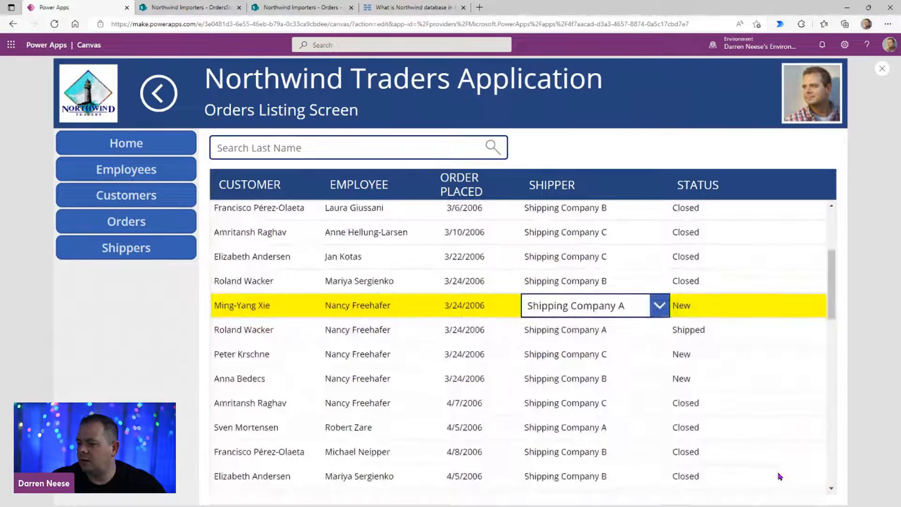
pyautogui.click(656, 307)
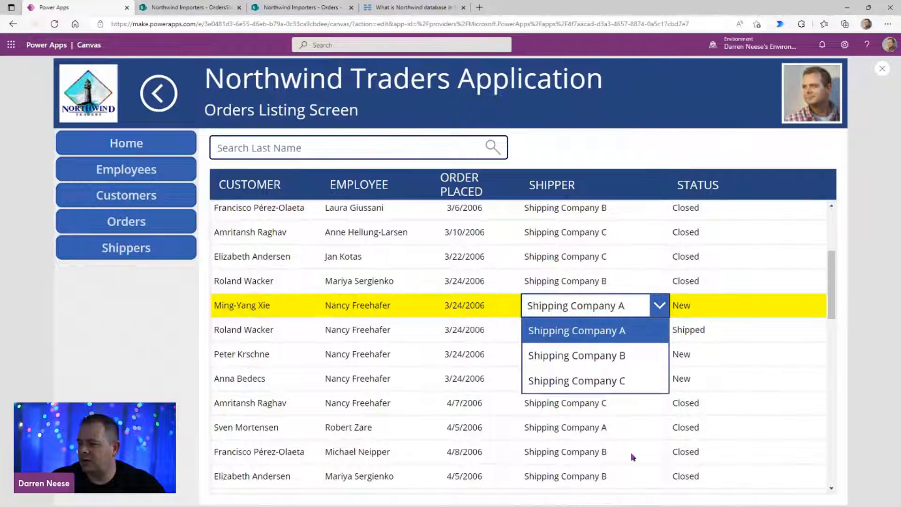
pyautogui.click(741, 306)
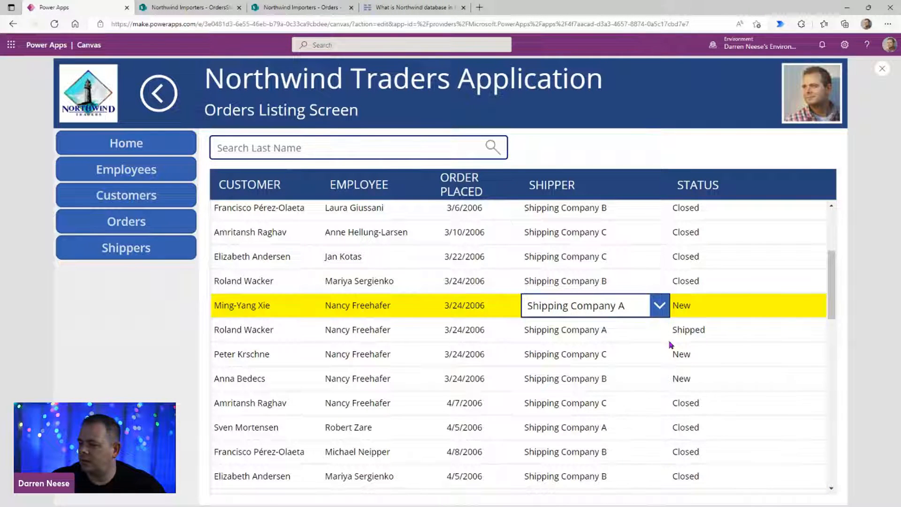
pyautogui.scroll(4, 656, 331)
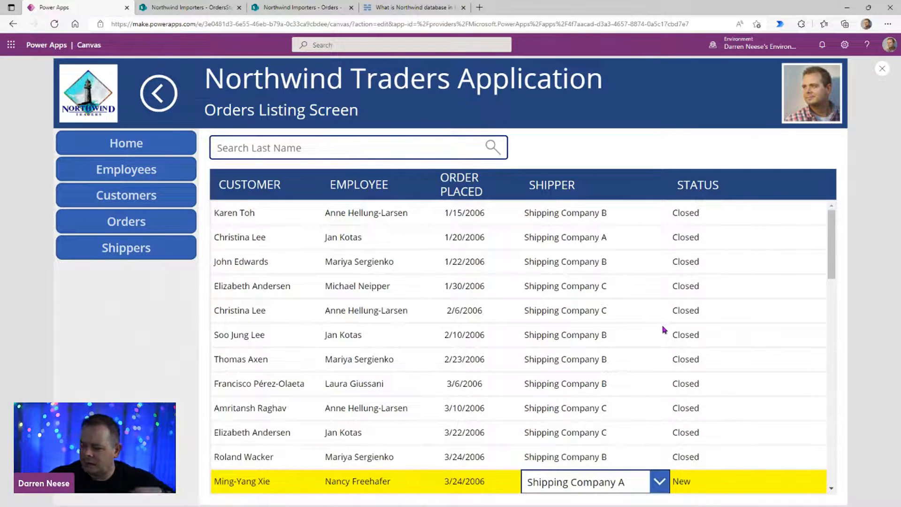
pyautogui.click(622, 214)
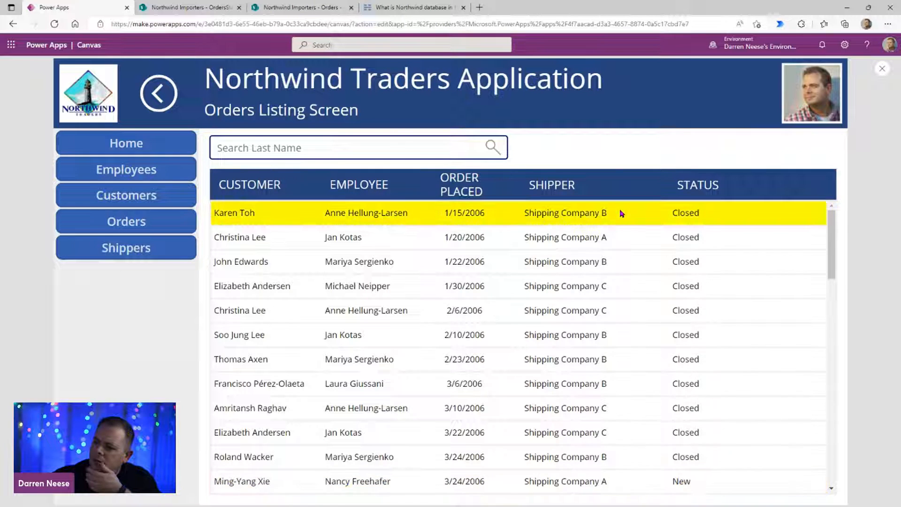
pyautogui.click(611, 242)
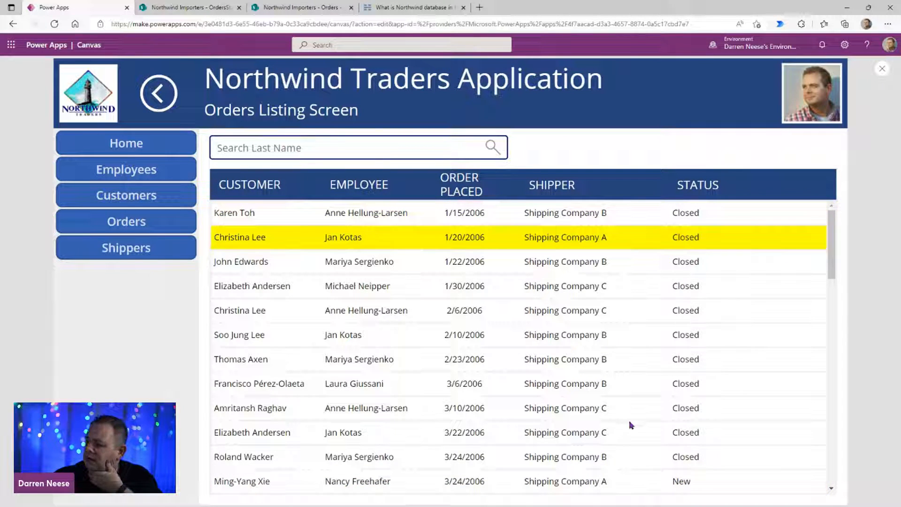
# Step: Look through the status values of all orders in the preview and compare them with the SharePoint OrdersStatus list
pyautogui.scroll(-3, 633, 451)
pyautogui.scroll(-4, 629, 405)
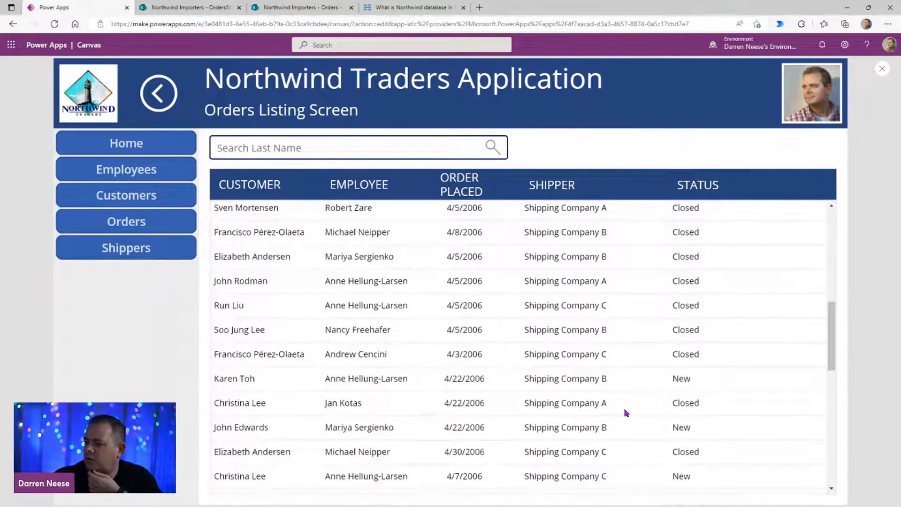
pyautogui.scroll(-3, 610, 420)
pyautogui.scroll(-3, 579, 423)
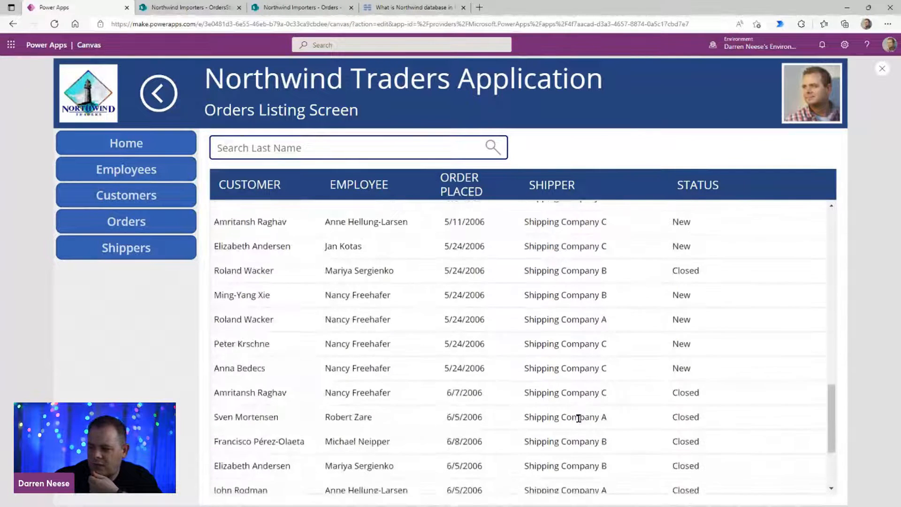
pyautogui.scroll(-3, 579, 418)
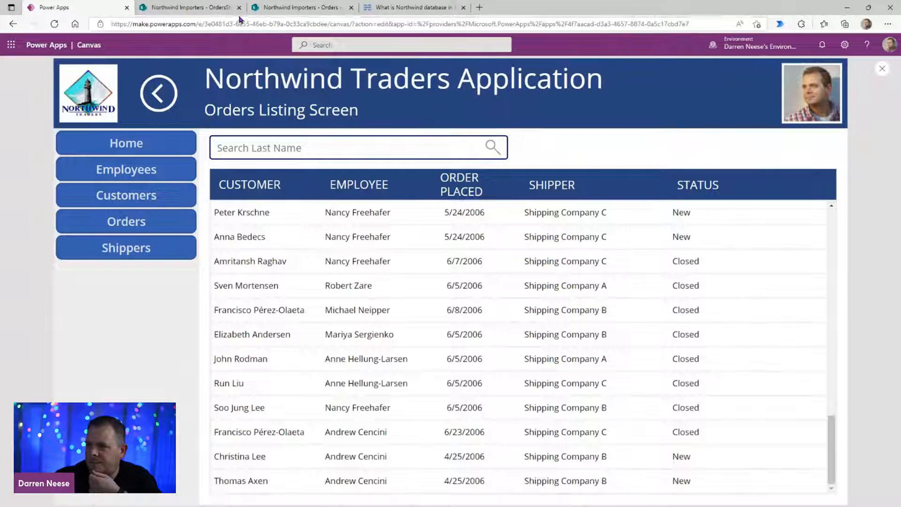
pyautogui.click(188, 7)
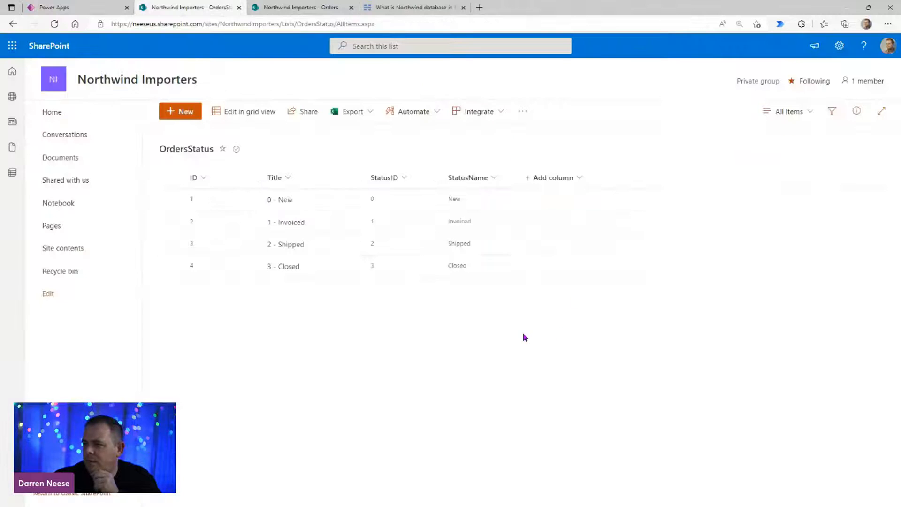
pyautogui.click(52, 7)
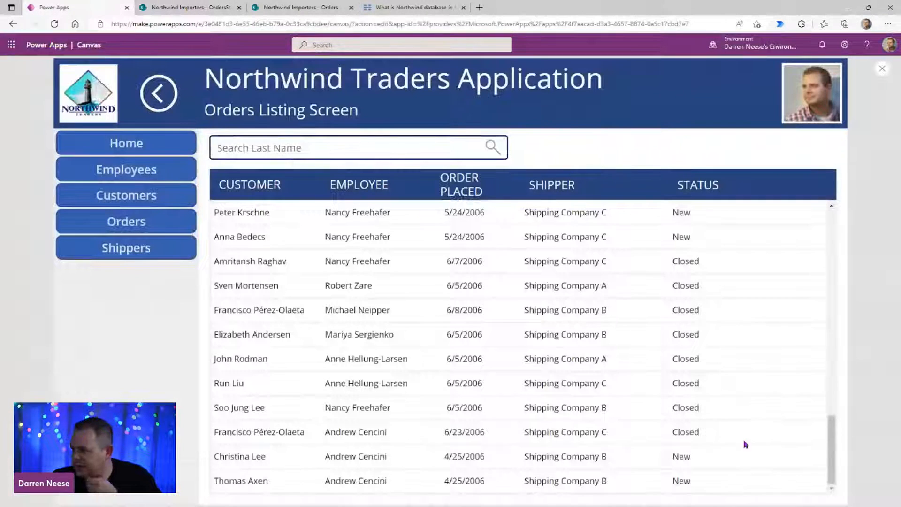
pyautogui.moveTo(831, 458); pyautogui.dragTo(830, 252)
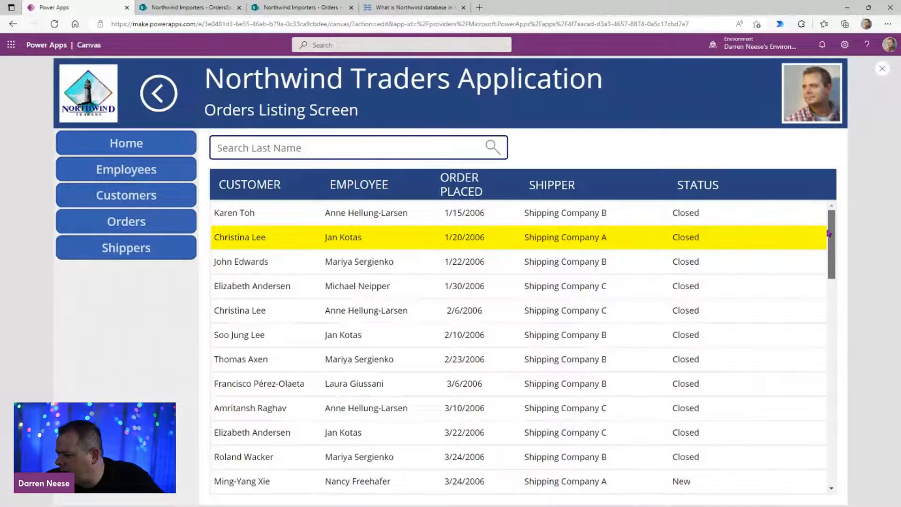
# Step: Test the shipper drop-down by selecting the first New order in the preview, and close the preview to inspect the gallery
pyautogui.scroll(-2, 728, 339)
pyautogui.click(727, 387)
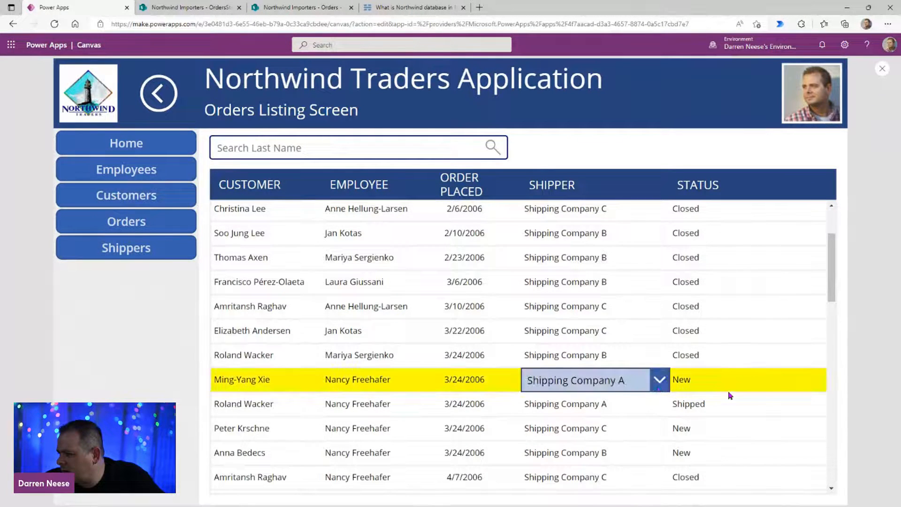
pyautogui.press('Escape')
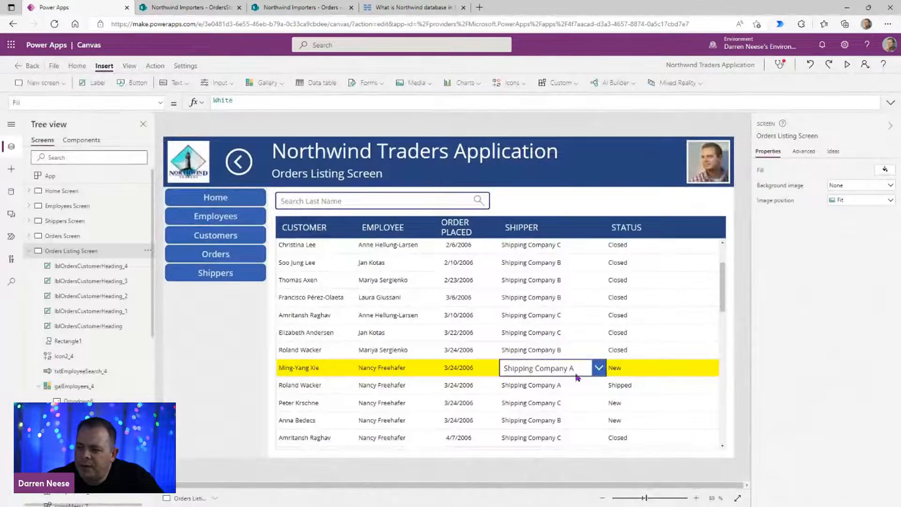
pyautogui.click(575, 372)
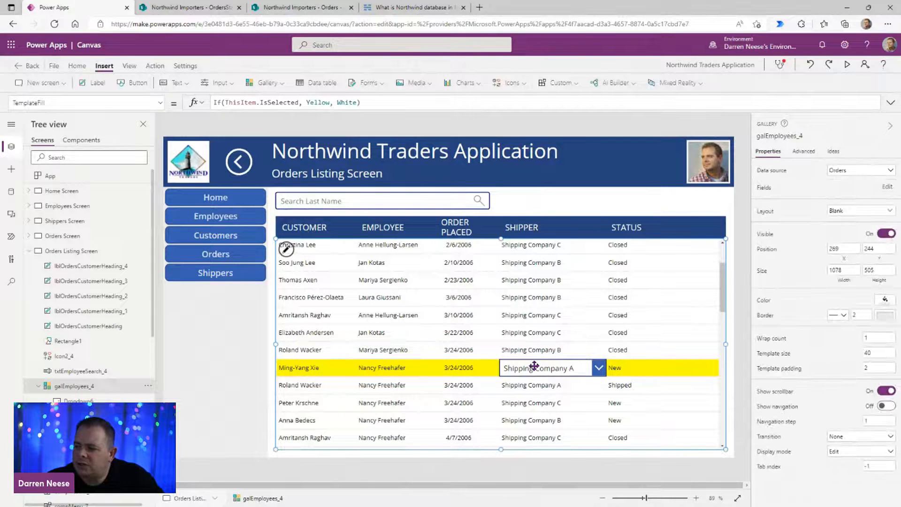
pyautogui.keyDown('alt'); pyautogui.click(723, 255); pyautogui.keyUp('alt')
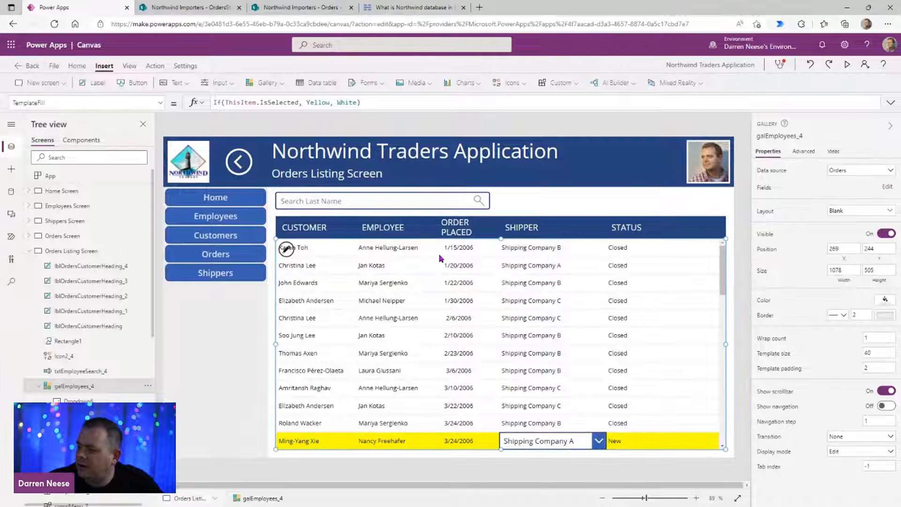
# Step: Select the first order row and open the OnChange formula of the shipper drop-down Dropdown6
pyautogui.click(439, 252)
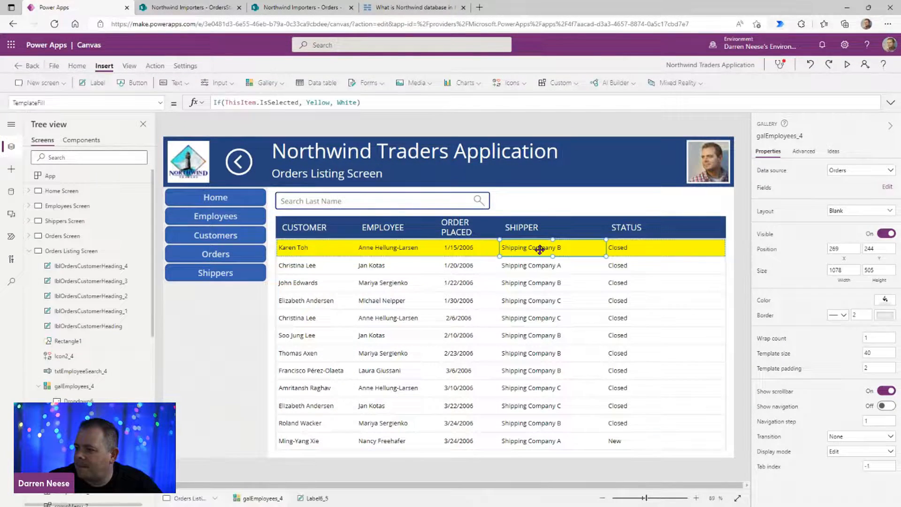
pyautogui.click(539, 251)
pyautogui.scroll(-2, 135, 391)
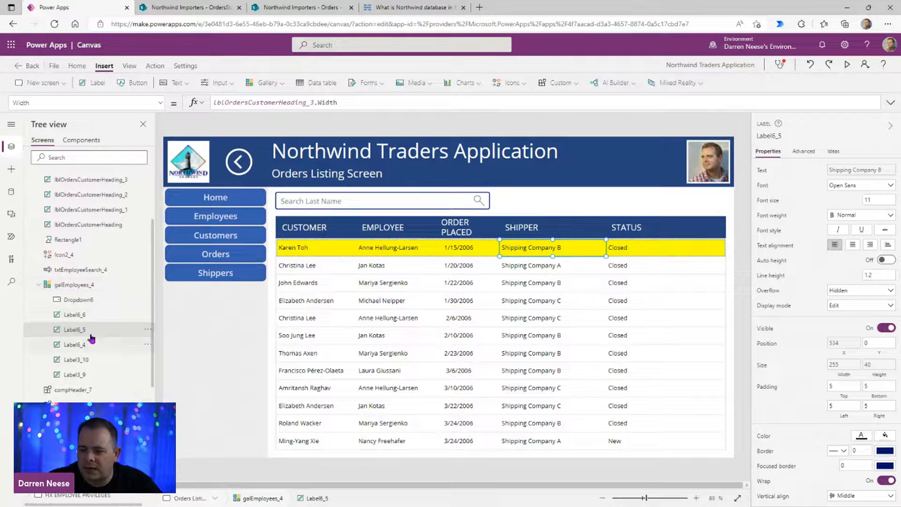
pyautogui.click(94, 300)
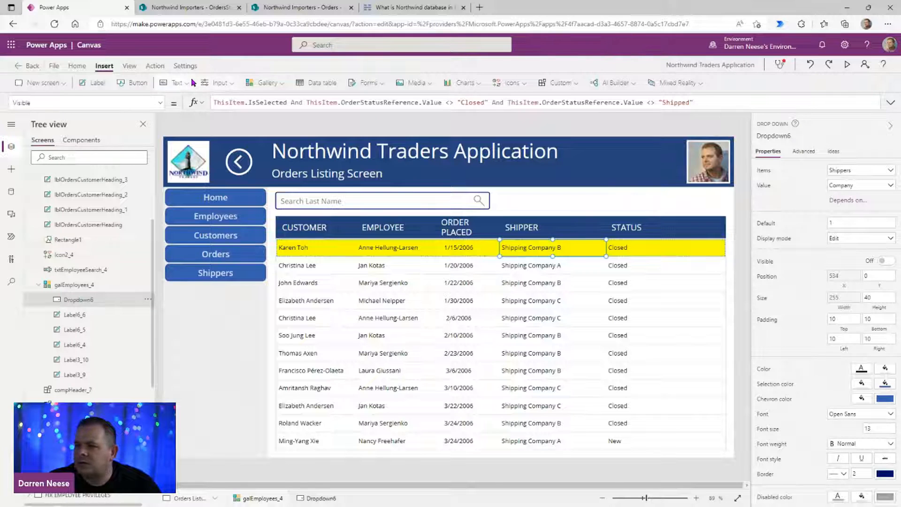
pyautogui.click(155, 66)
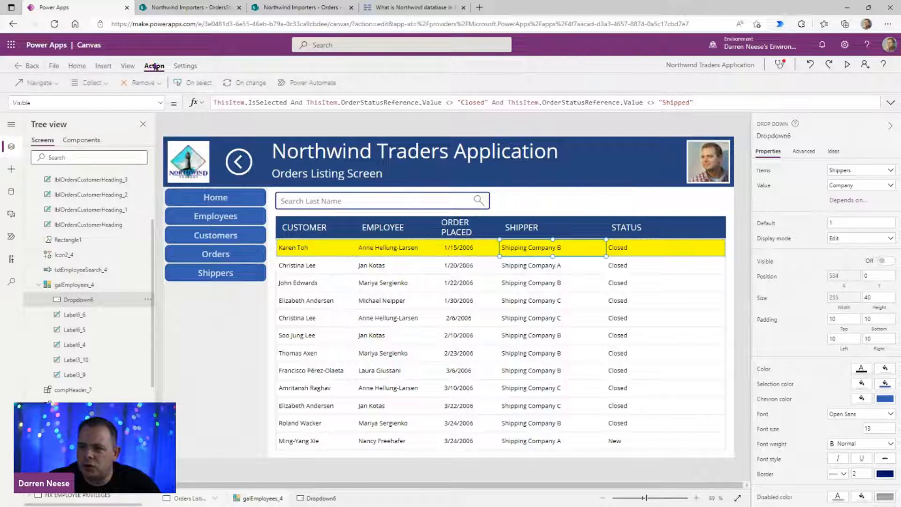
pyautogui.click(233, 84)
pyautogui.click(222, 103)
pyautogui.doubleClick(221, 103)
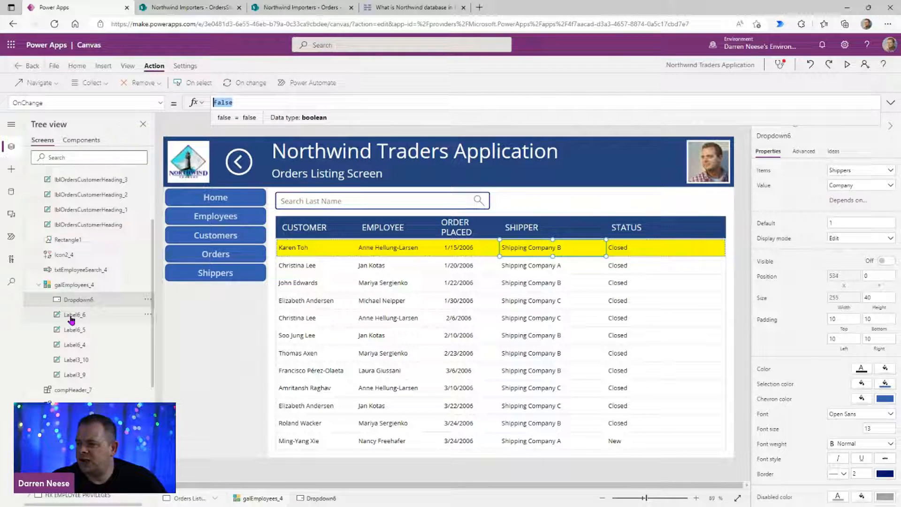
# Step: Inspect the last-name search box and view the orders gallery's full TemplateFill formula
pyautogui.click(747, 207)
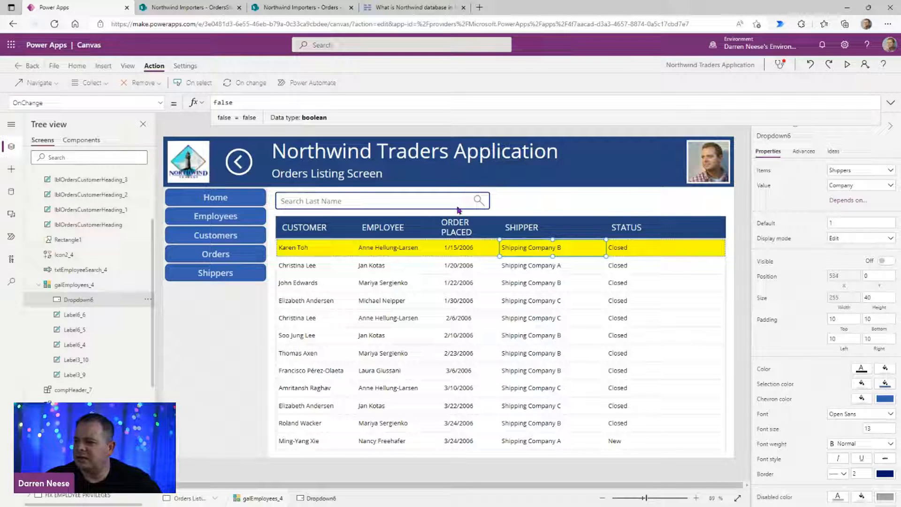
pyautogui.click(352, 201)
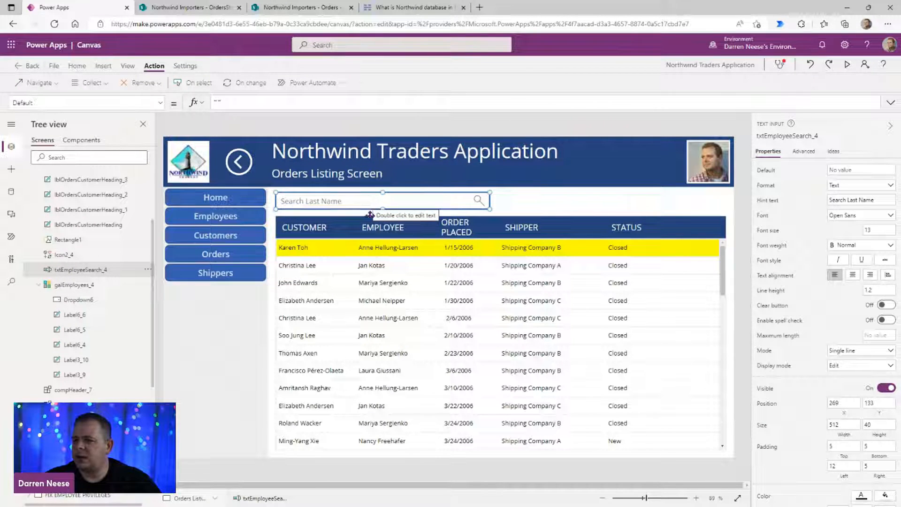
pyautogui.click(657, 261)
pyautogui.click(891, 103)
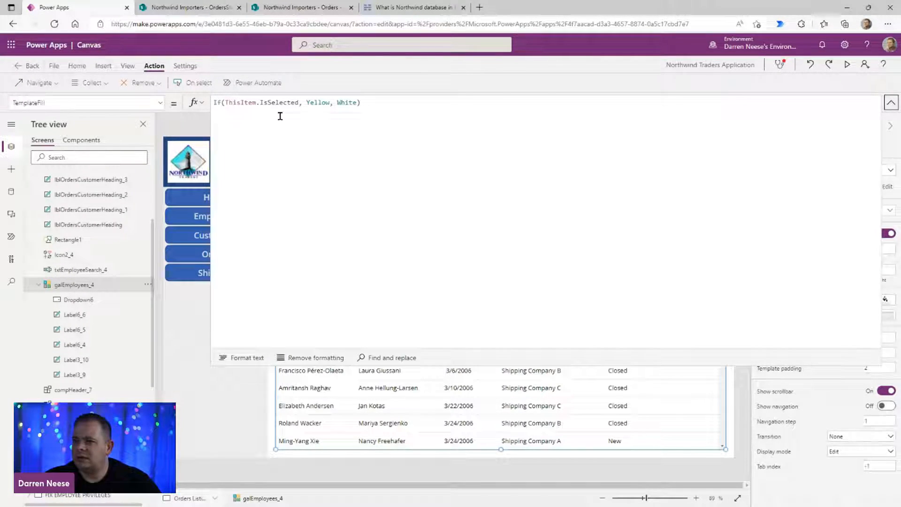
pyautogui.click(890, 102)
# Step: In the gallery's Items formula, cut the standalone Orders and paste it over Employees inside the commented Filter function
pyautogui.click(773, 171)
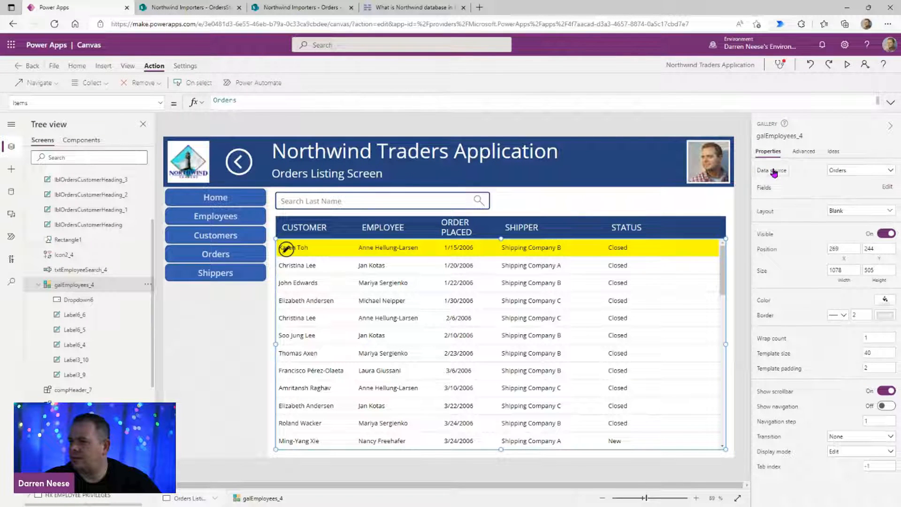
pyautogui.click(873, 107)
pyautogui.click(891, 103)
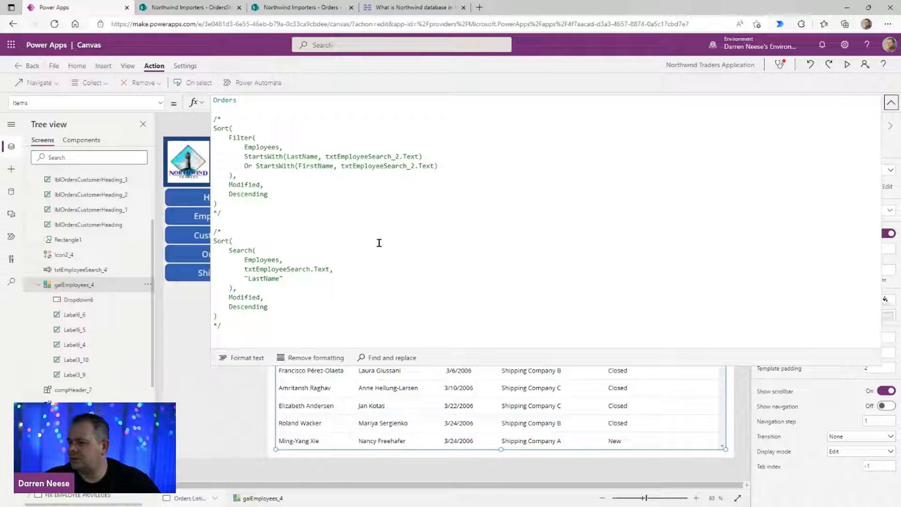
pyautogui.doubleClick(218, 103)
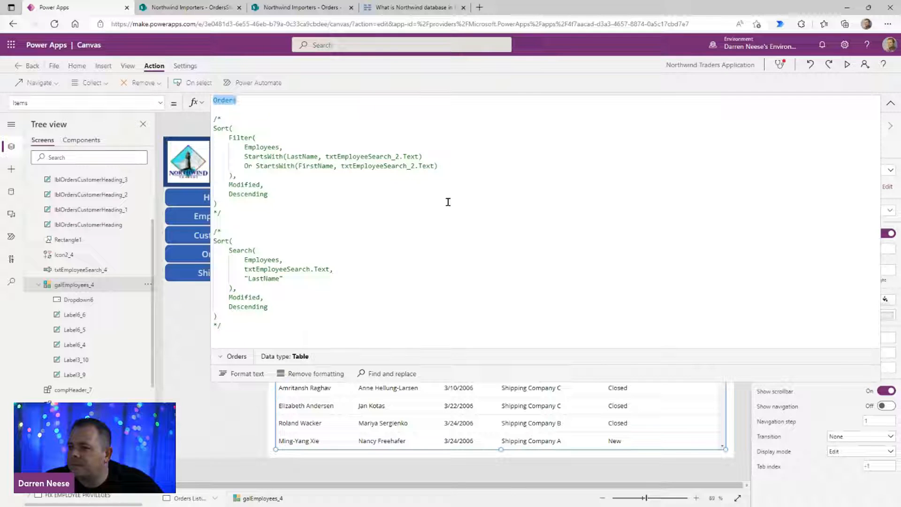
pyautogui.hotkey('ctrl', 'x')
pyautogui.doubleClick(256, 147)
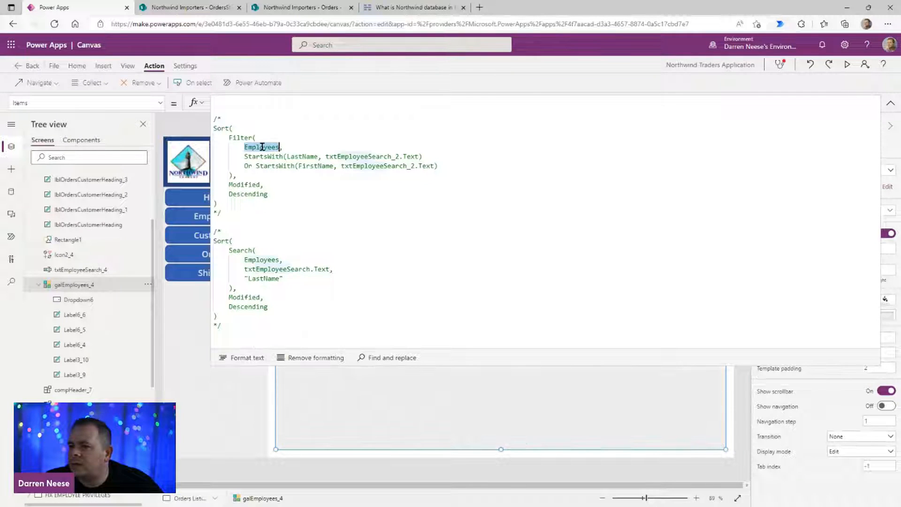
pyautogui.hotkey('ctrl', 'v')
# Step: Activate the gallery's Sort and Filter formula on Orders by removing its comment markers and surplus blank lines
pyautogui.click(251, 104)
pyautogui.press('BackSpace')
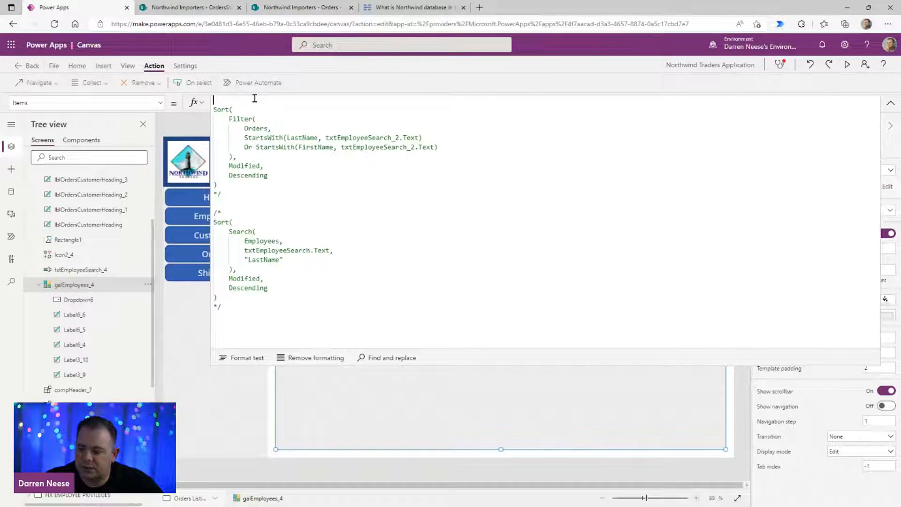
pyautogui.press('BackSpace')
pyautogui.press('BackSpace')
pyautogui.press('BackSpace')
pyautogui.press('BackSpace')
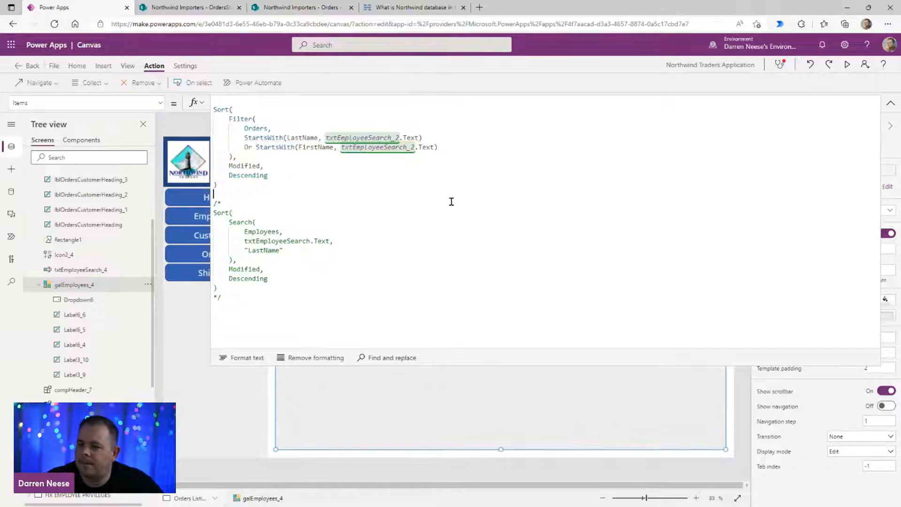
pyautogui.click(269, 131)
pyautogui.write(',')
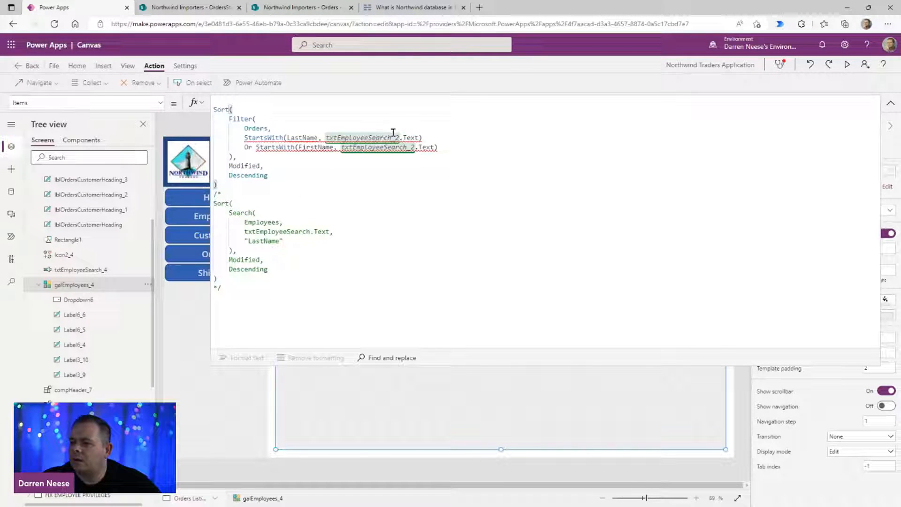
# Step: Copy the search box's name and replace txtEmployeeSearch_2 with txtEmployeeSearch_4 in both StartsWith conditions of the Items formula
pyautogui.click(890, 103)
pyautogui.click(389, 201)
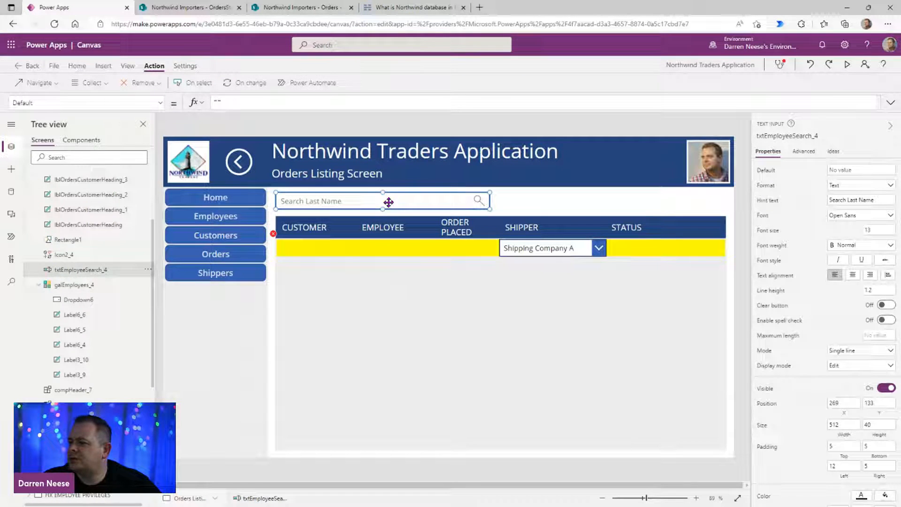
pyautogui.click(782, 137)
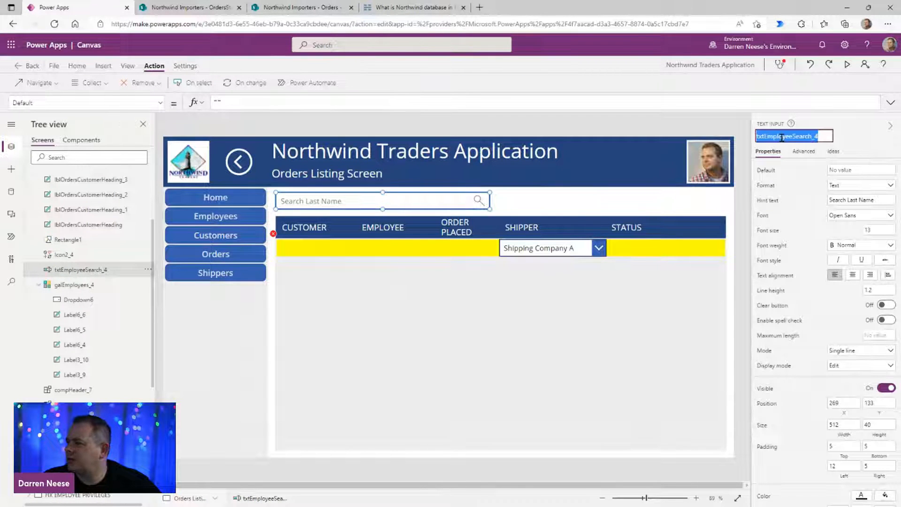
pyautogui.click(569, 310)
pyautogui.click(890, 103)
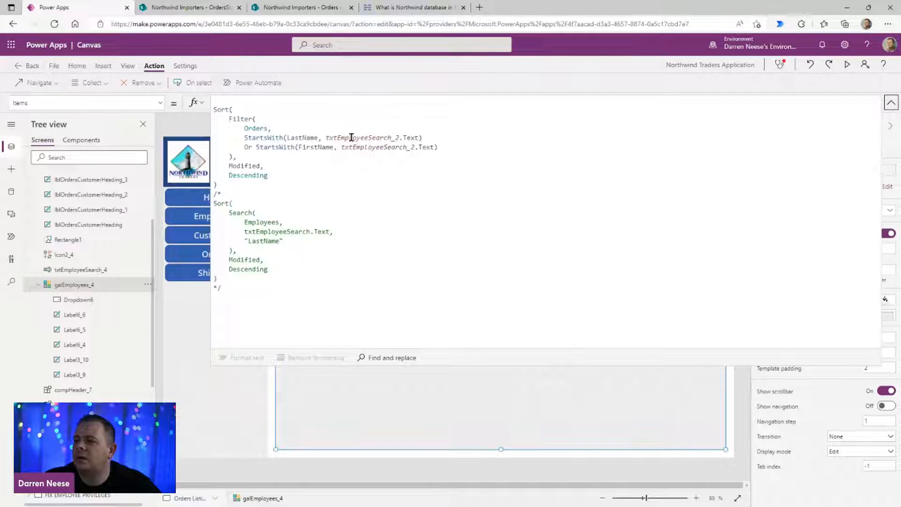
pyautogui.doubleClick(351, 137)
pyautogui.hotkey('ctrl', 'd')
pyautogui.hotkey('ctrl', 'v')
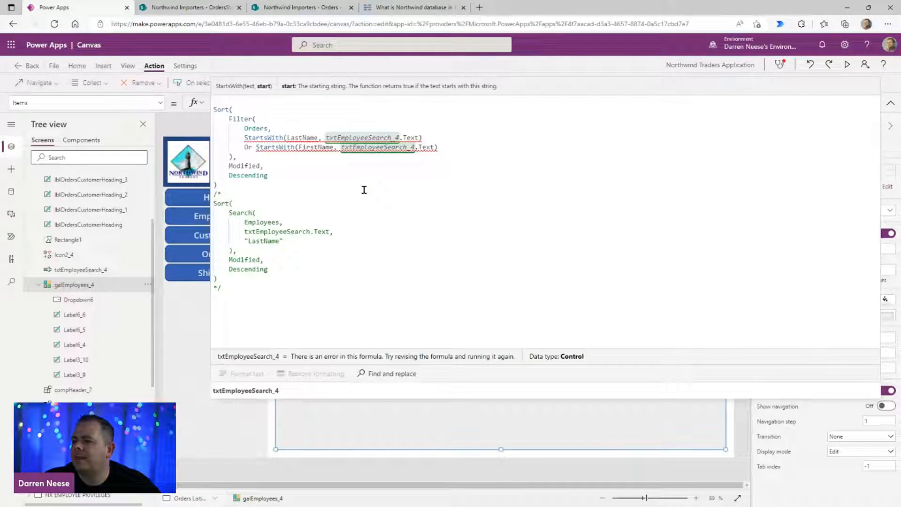
# Step: Replace LastName with Customer in the first StartsWith condition and look through the suggested names
pyautogui.doubleClick(298, 138)
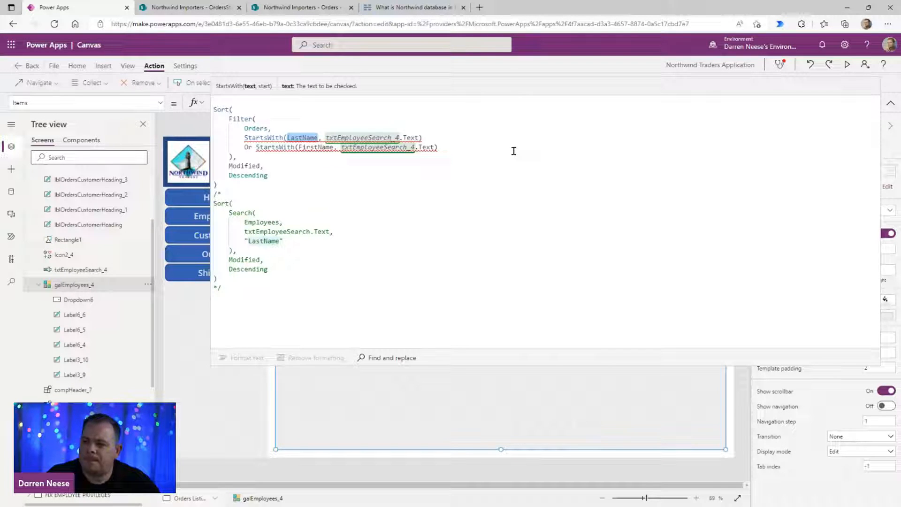
pyautogui.write('This')
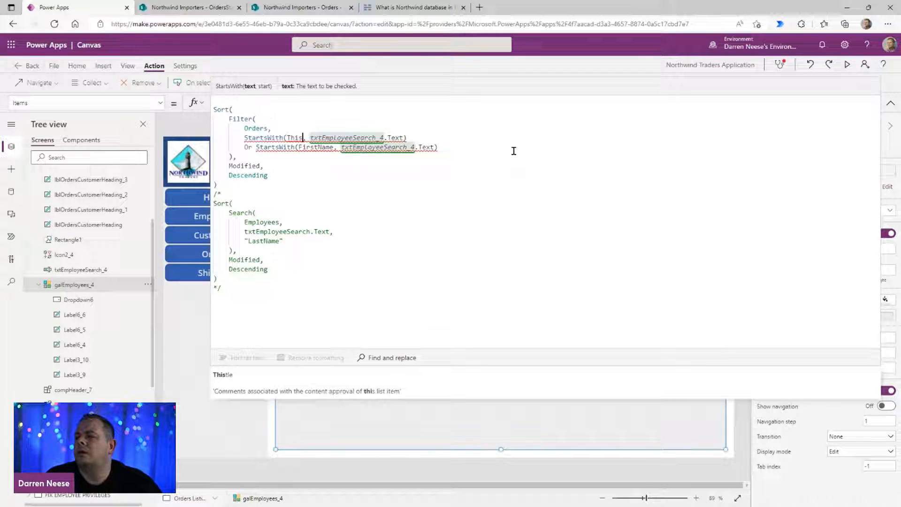
pyautogui.hotkey('ctrl', 'shift', 'Left')
pyautogui.write('Customer')
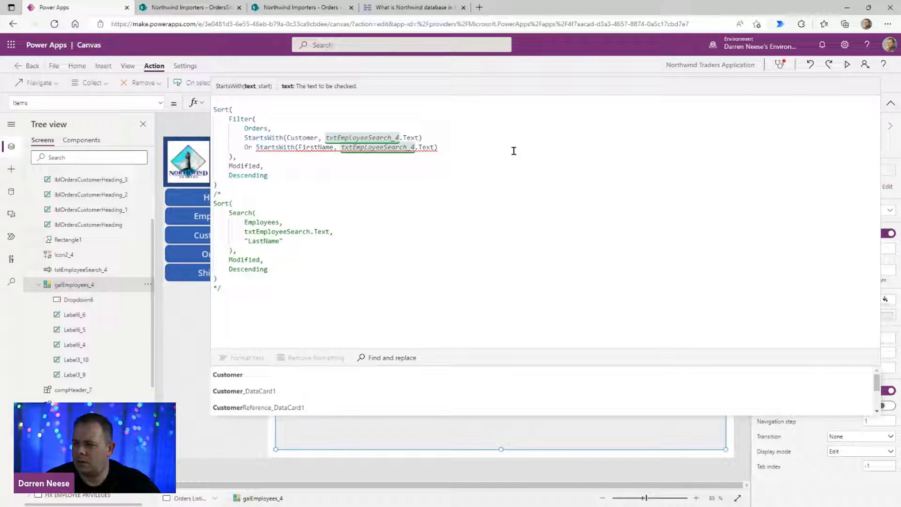
pyautogui.scroll(-2, 319, 398)
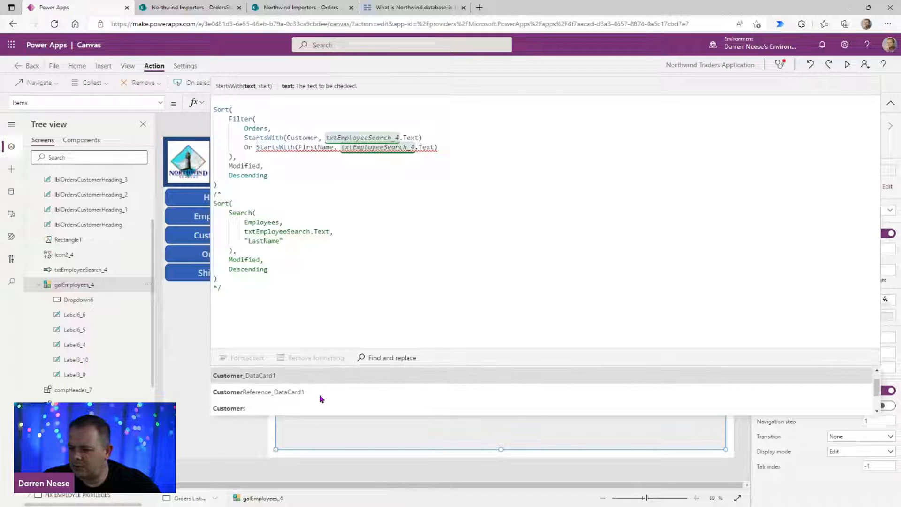
pyautogui.scroll(-2, 319, 397)
pyautogui.scroll(5, 319, 394)
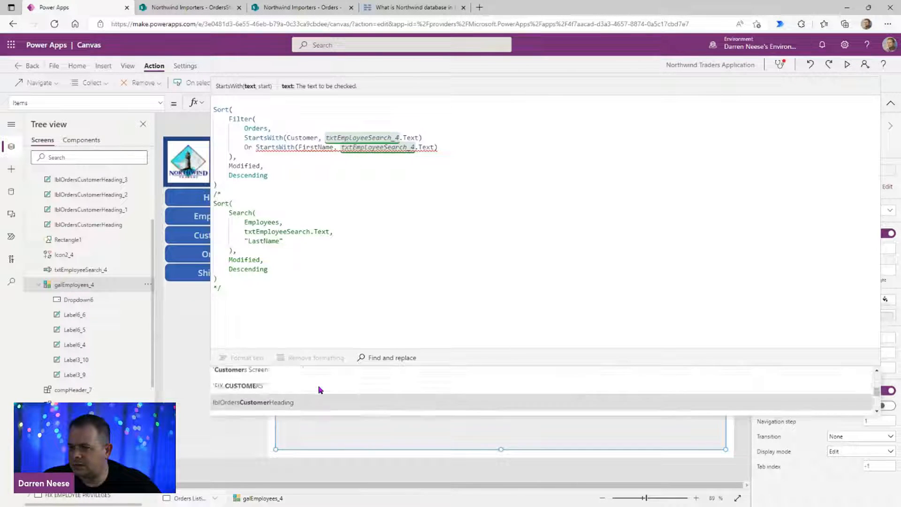
# Step: Switch to SharePoint, open the Orders list from the site contents and check the names of its reference columns
pyautogui.click(198, 10)
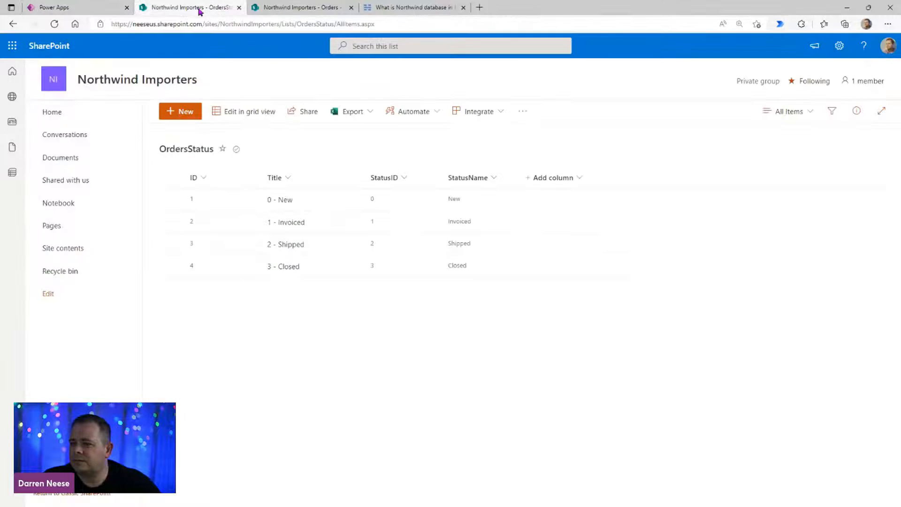
pyautogui.click(63, 248)
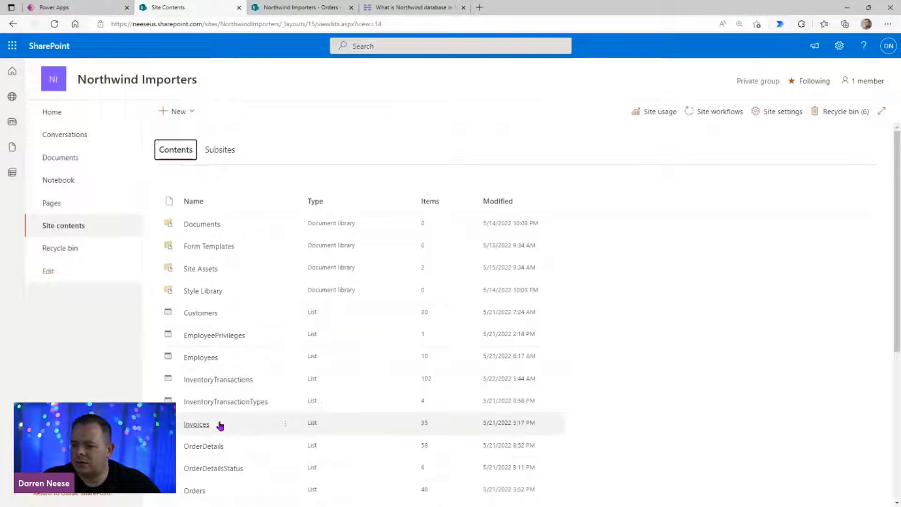
pyautogui.click(194, 490)
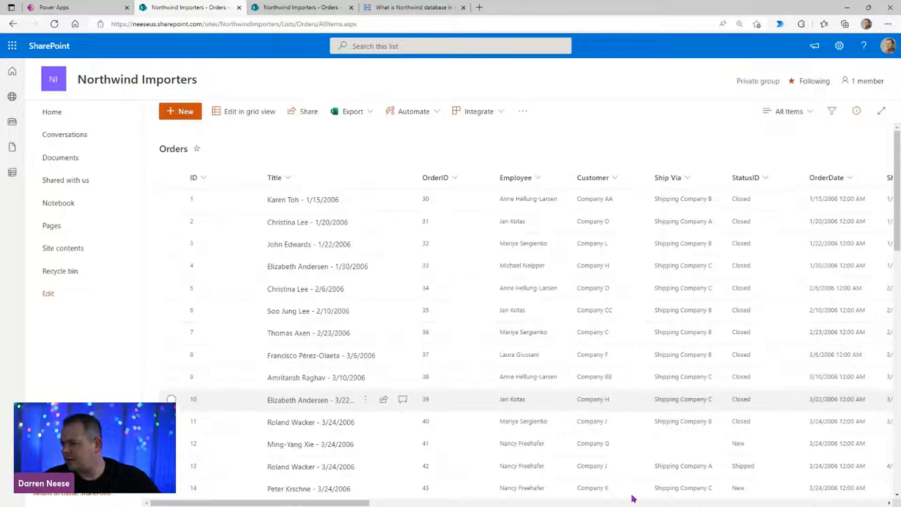
pyautogui.moveTo(338, 503); pyautogui.dragTo(815, 504)
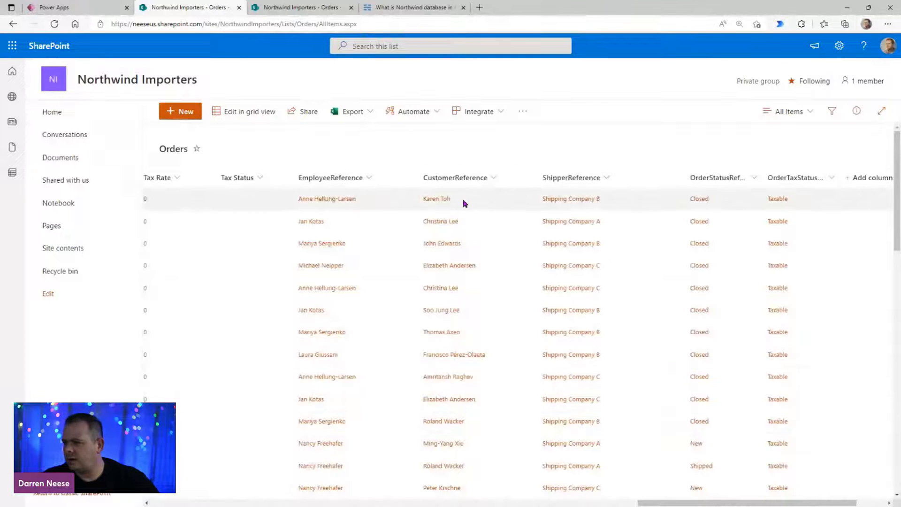
# Step: Switch back to Power Apps and complete the first StartsWith condition's column as CustomerReference.Value
pyautogui.click(93, 10)
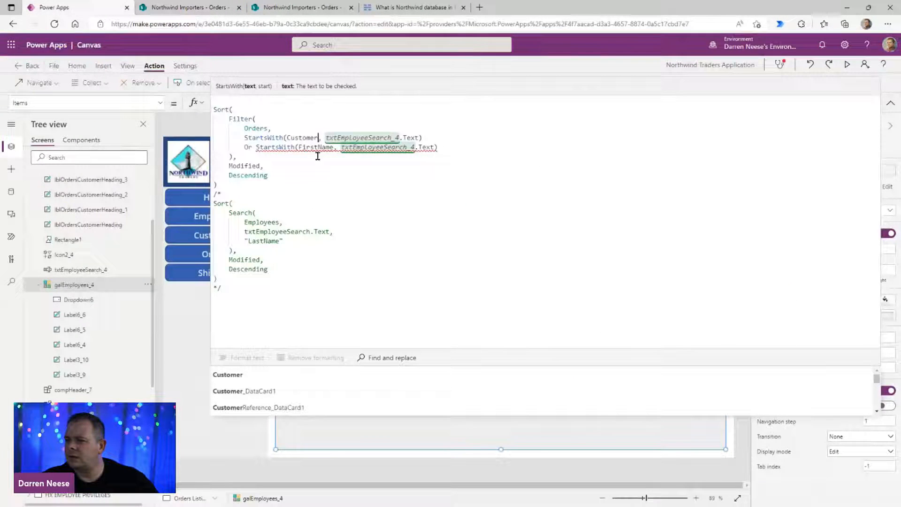
pyautogui.write('Reference')
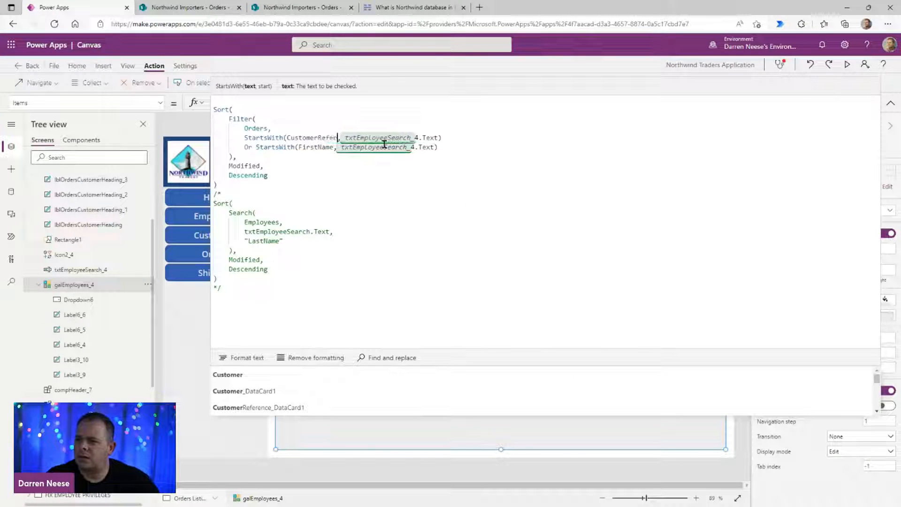
pyautogui.write('.')
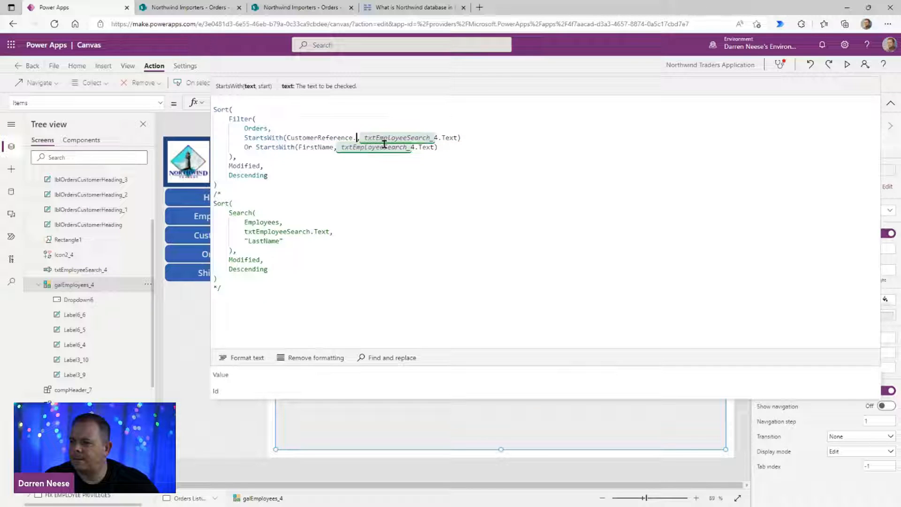
pyautogui.press('Tab')
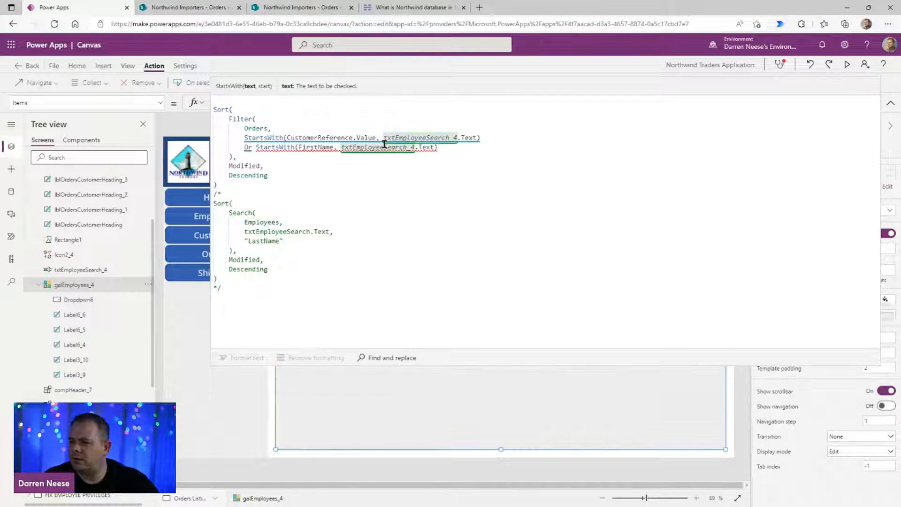
# Step: Copy CustomerReference.Value over FirstName in the second StartsWith condition and collapse the formula editor
pyautogui.hotkey('ctrl', 'shift', 'Left')
pyautogui.hotkey('ctrl', 'shift', 'Left')
pyautogui.hotkey('ctrl', 'shift', 'Left')
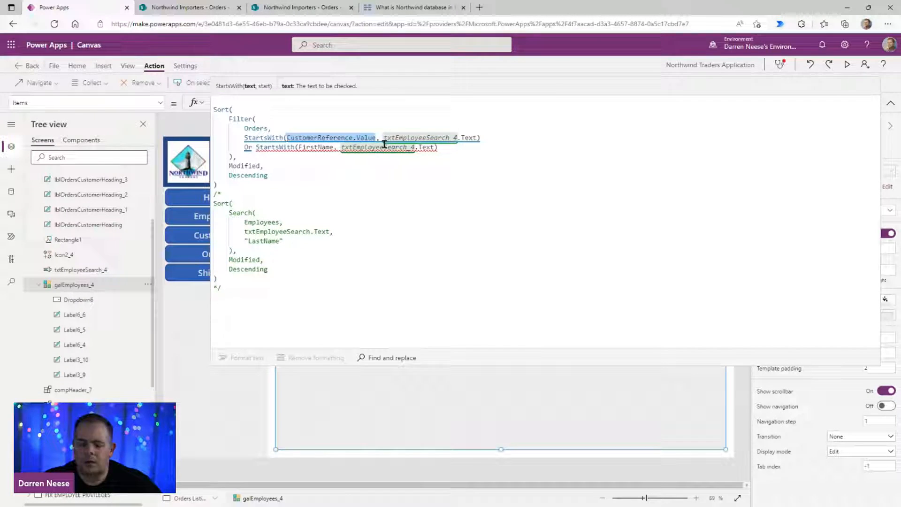
pyautogui.hotkey('ctrl', 'c')
pyautogui.doubleClick(316, 147)
pyautogui.hotkey('ctrl', 'v')
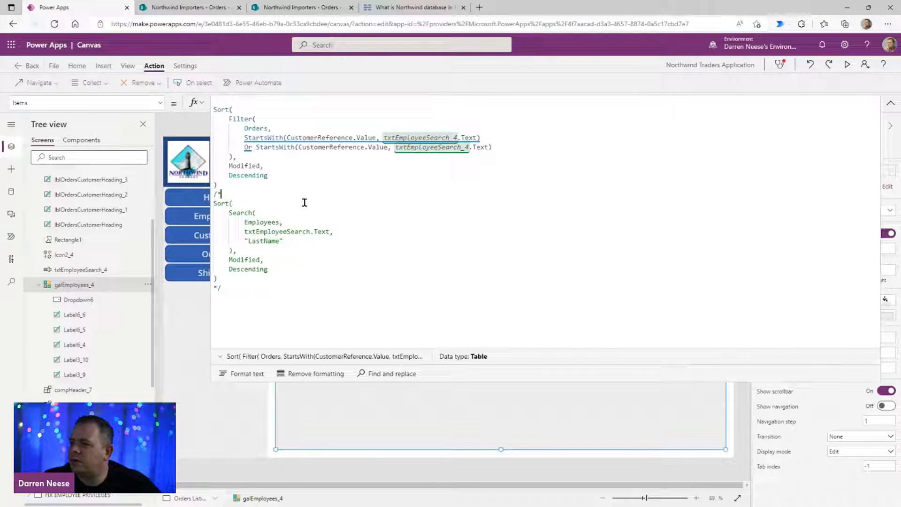
pyautogui.click(890, 103)
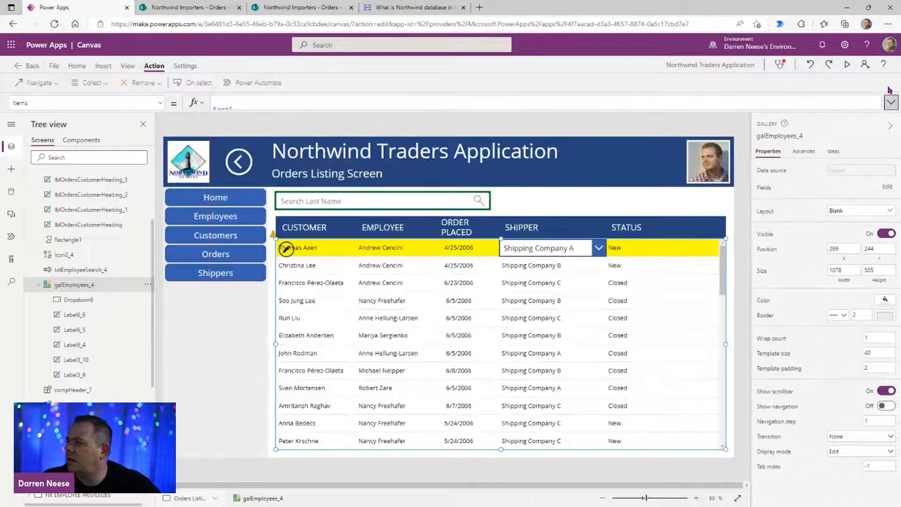
# Step: Preview the Orders Listing Screen, test the search box with "Ax" and "Th", clear it and leave the preview
pyautogui.click(847, 65)
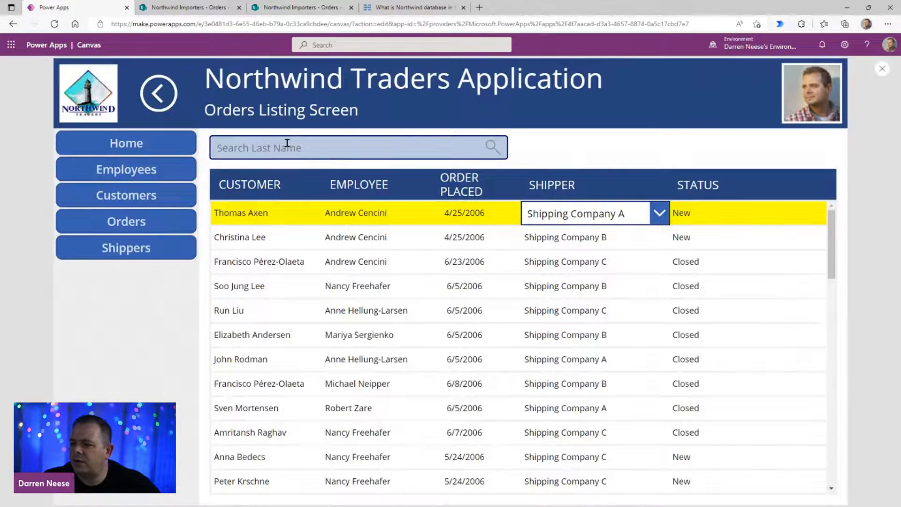
pyautogui.click(286, 143)
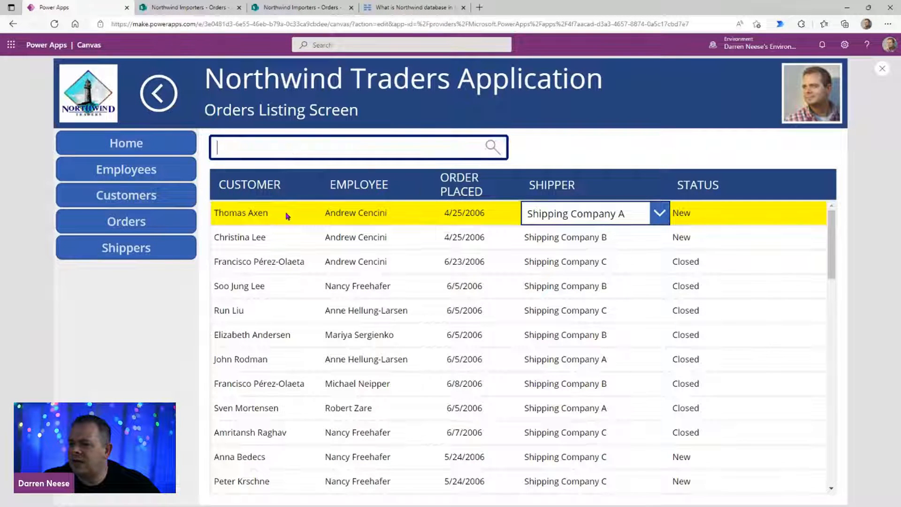
pyautogui.write('Ax')
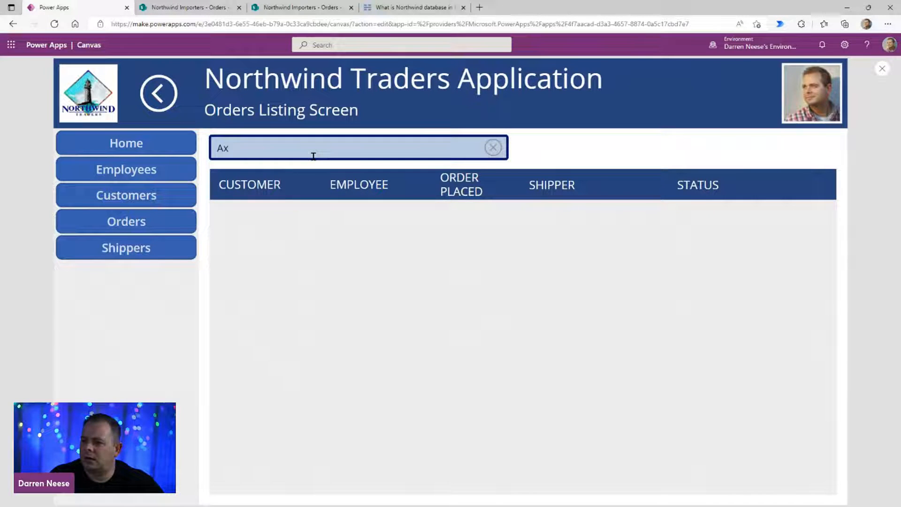
pyautogui.press('BackSpace')
pyautogui.press('BackSpace')
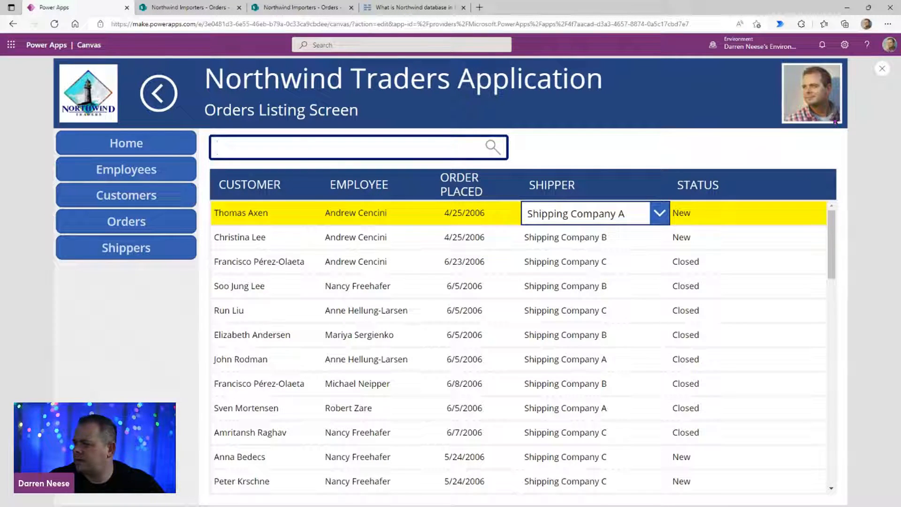
pyautogui.write('Th')
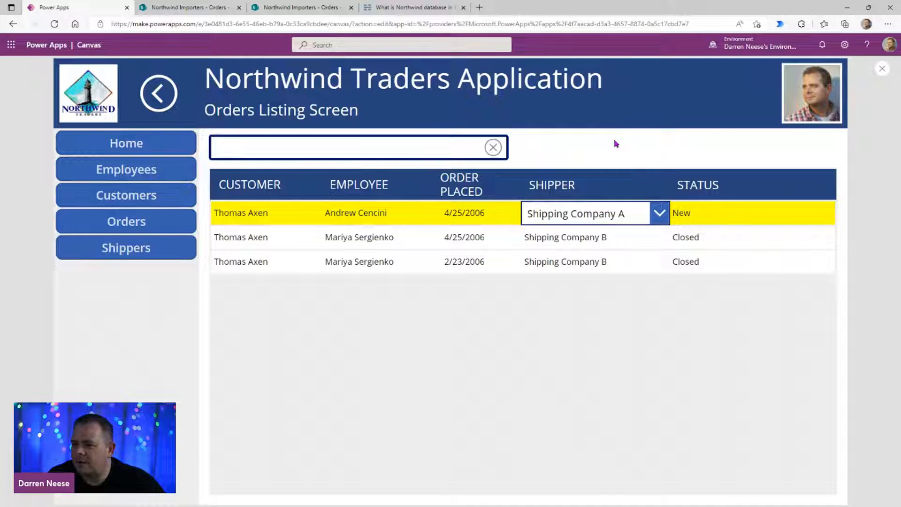
pyautogui.write('Ax')
pyautogui.press('BackSpace')
pyautogui.press('BackSpace')
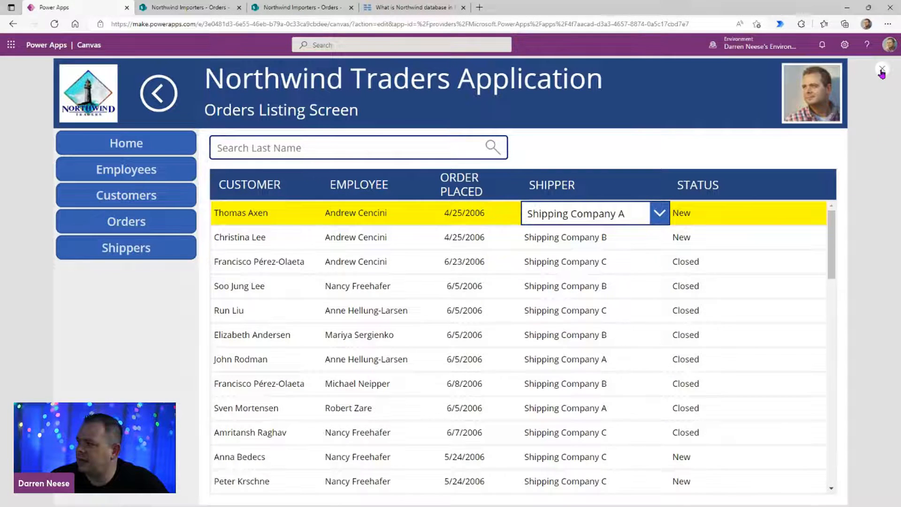
pyautogui.press('Escape')
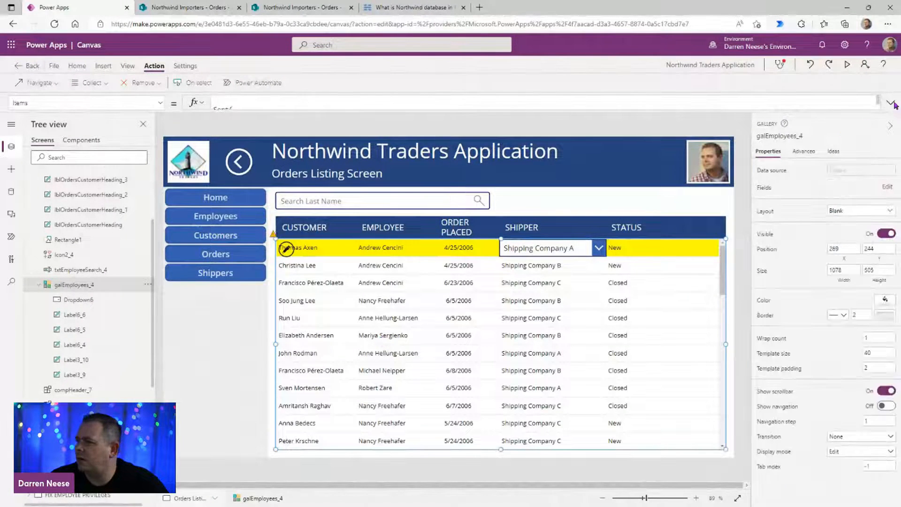
# Step: Reopen the gallery's Items formula and examine the Orders source and the CustomerReference.Value argument in both StartsWith conditions
pyautogui.click(890, 103)
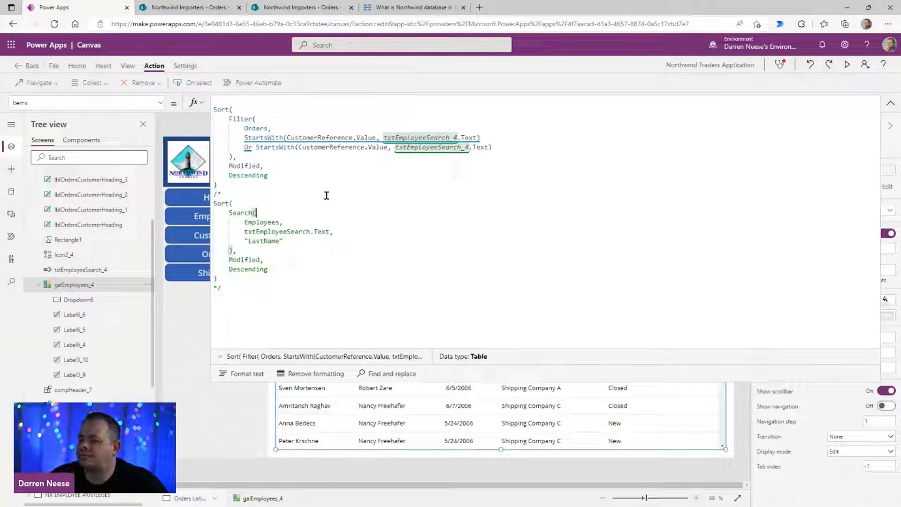
pyautogui.doubleClick(343, 146)
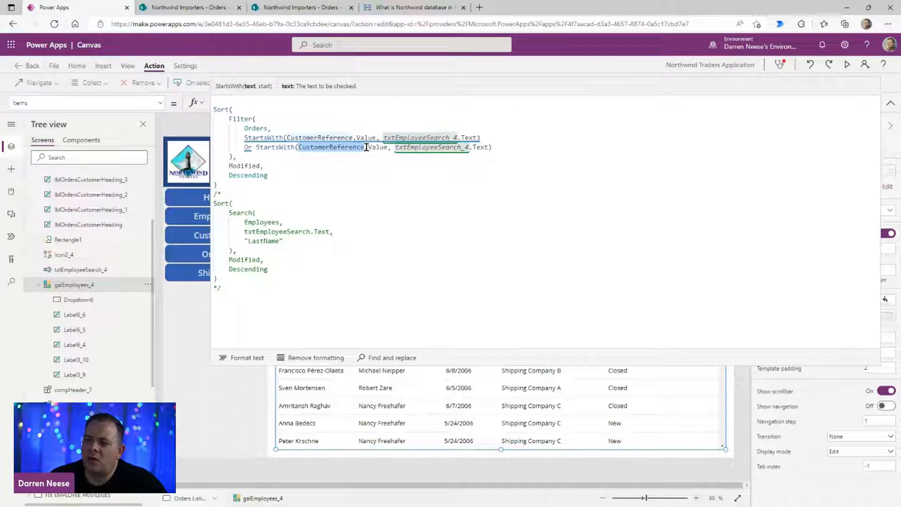
pyautogui.doubleClick(377, 146)
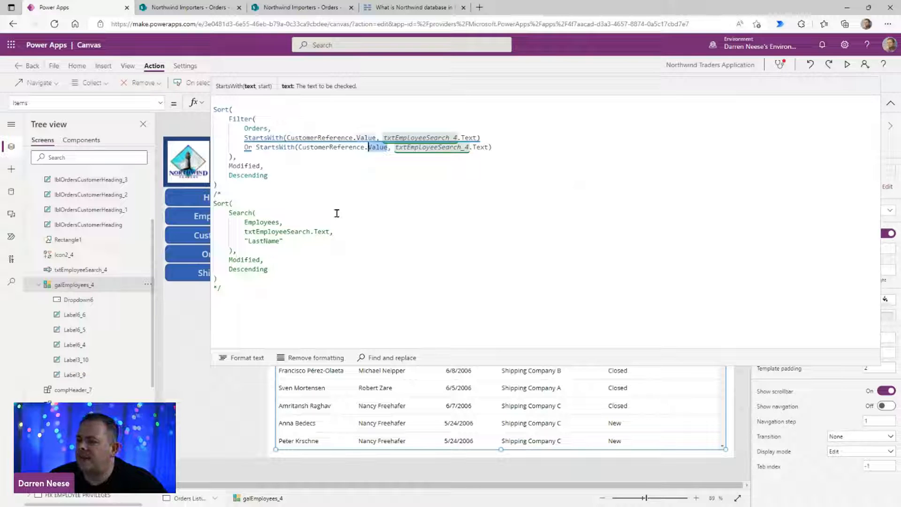
pyautogui.moveTo(288, 137); pyautogui.dragTo(375, 137)
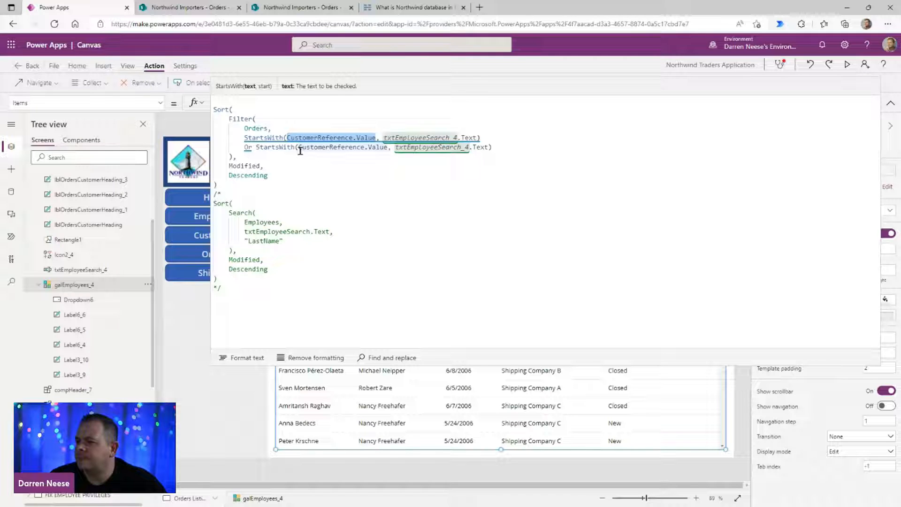
pyautogui.click(239, 148)
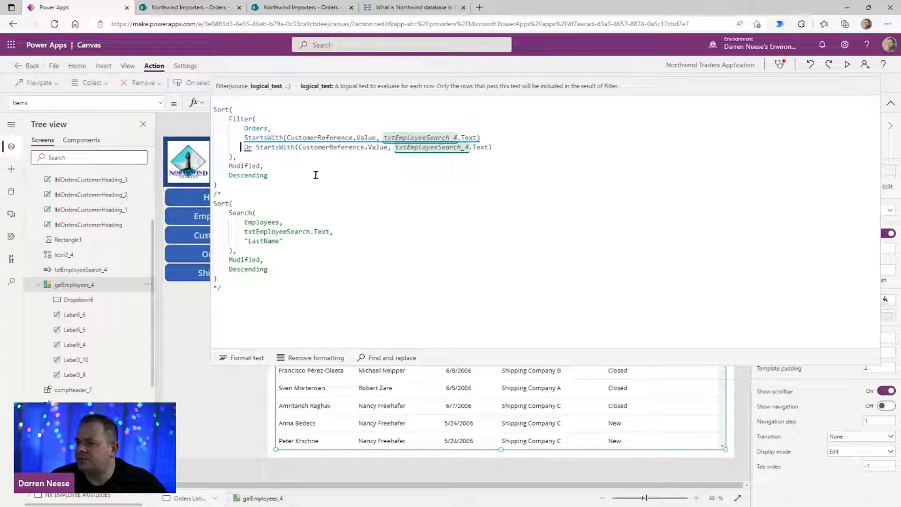
pyautogui.doubleClick(254, 129)
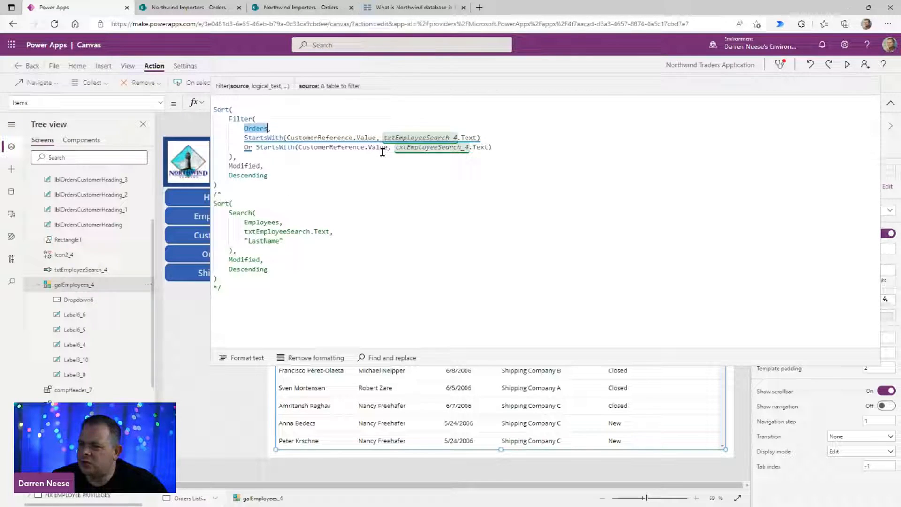
pyautogui.doubleClick(304, 137)
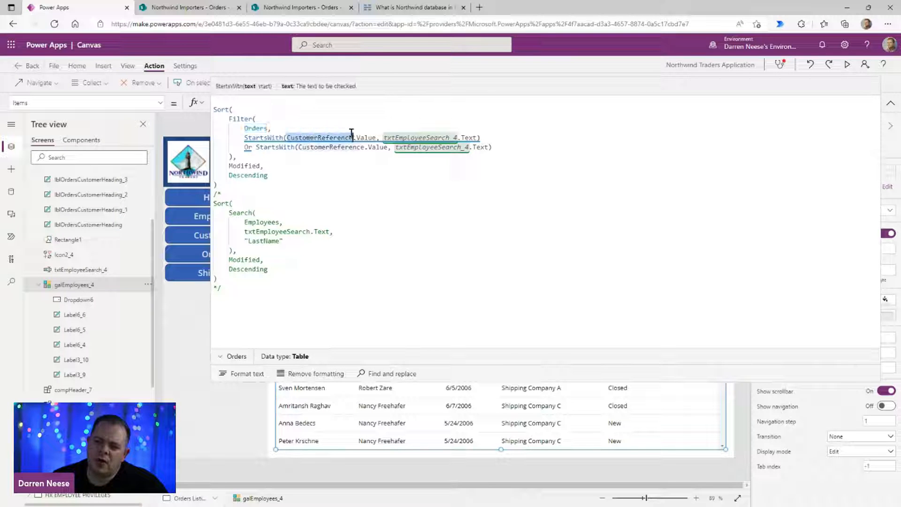
pyautogui.press('Up')
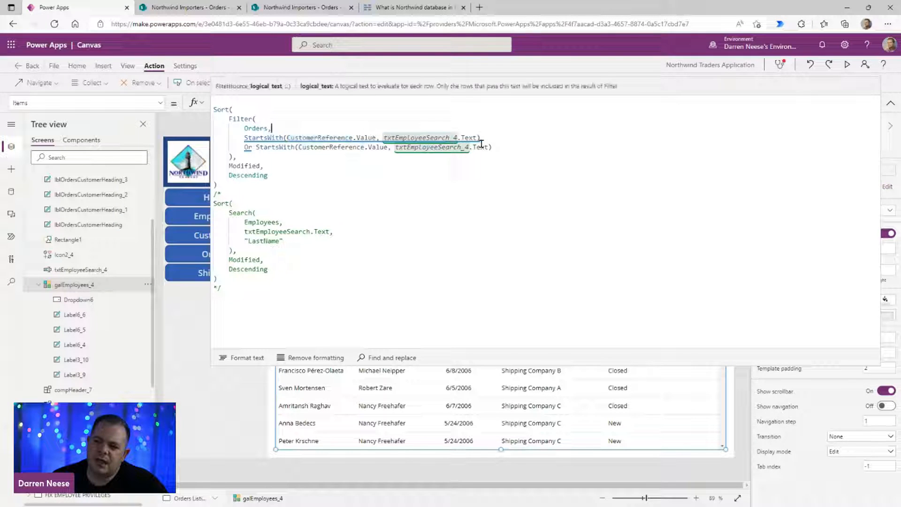
pyautogui.doubleClick(335, 138)
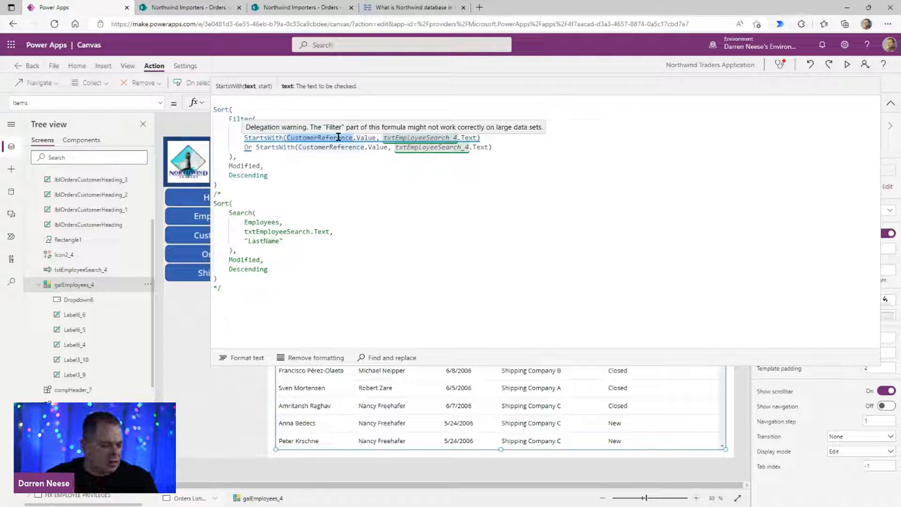
# Step: Switch to SharePoint to check the first columns of the Orders list, return to Power Apps and collapse the formula editor
pyautogui.click(205, 8)
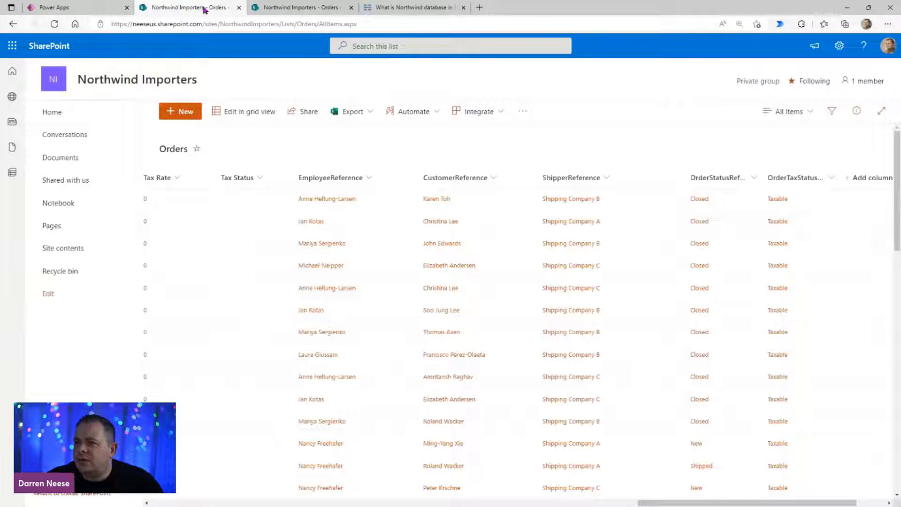
pyautogui.moveTo(697, 503); pyautogui.dragTo(291, 488)
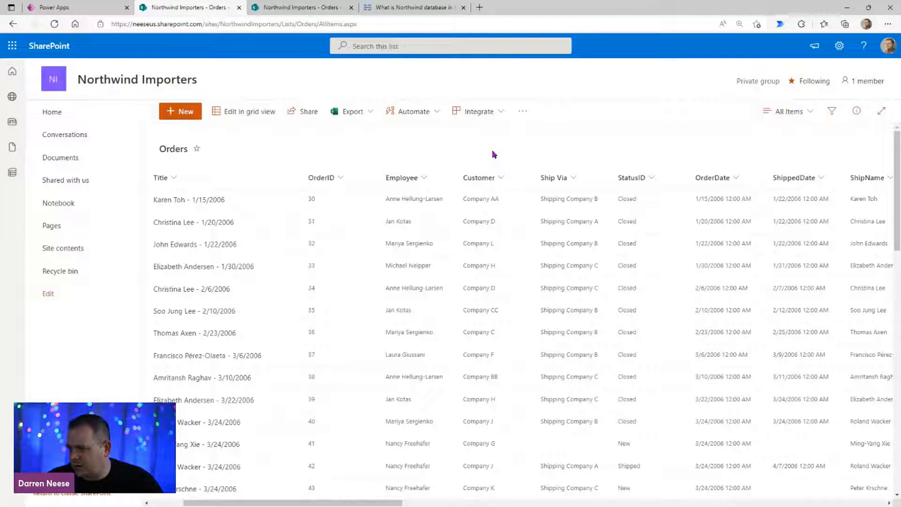
pyautogui.click(66, 7)
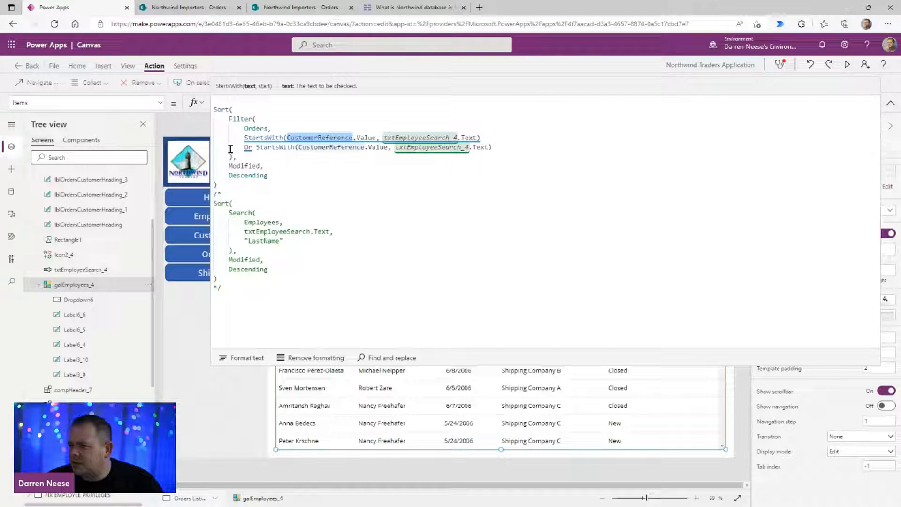
pyautogui.click(305, 186)
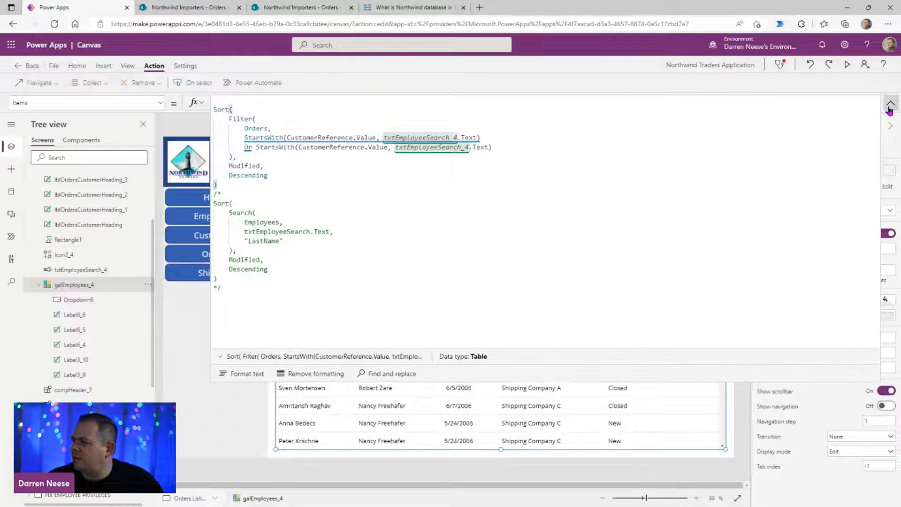
pyautogui.click(890, 103)
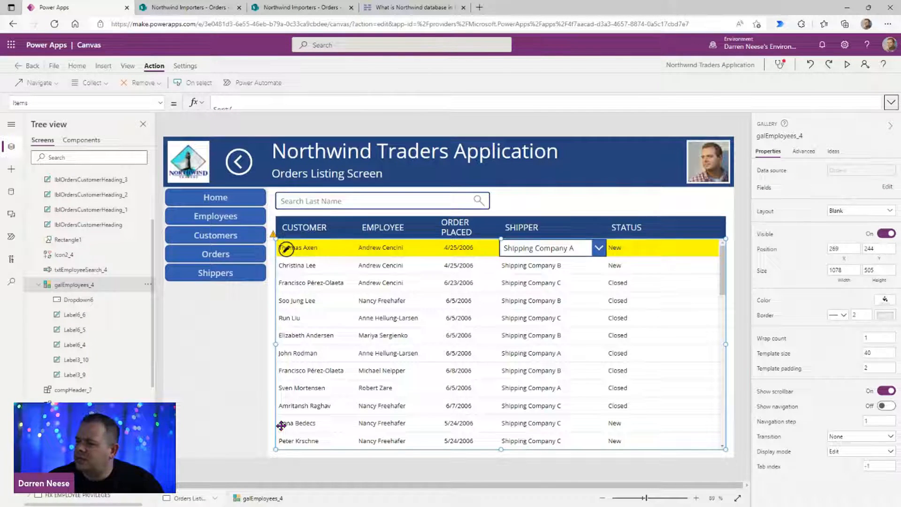
# Step: Insert a drop-down on the Orders Listing Screen and place it beside the search box at about X 915, Y 133
pyautogui.click(581, 204)
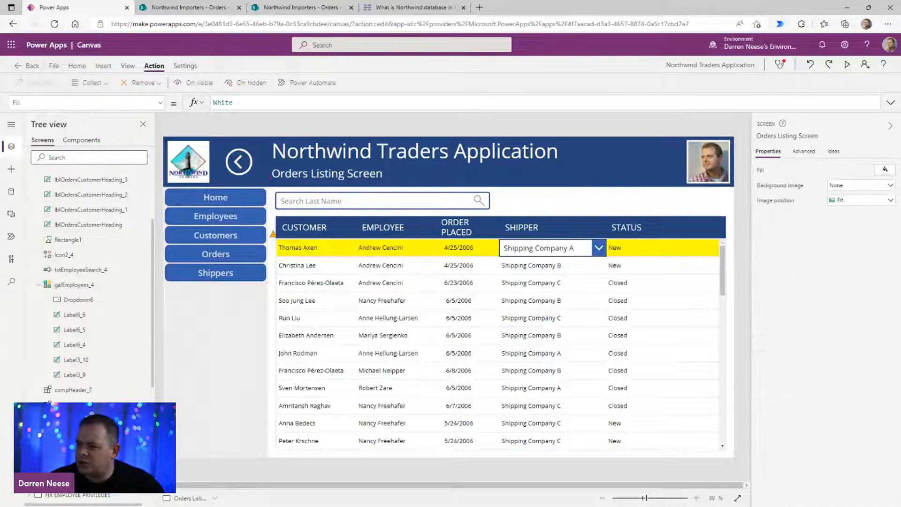
pyautogui.click(104, 67)
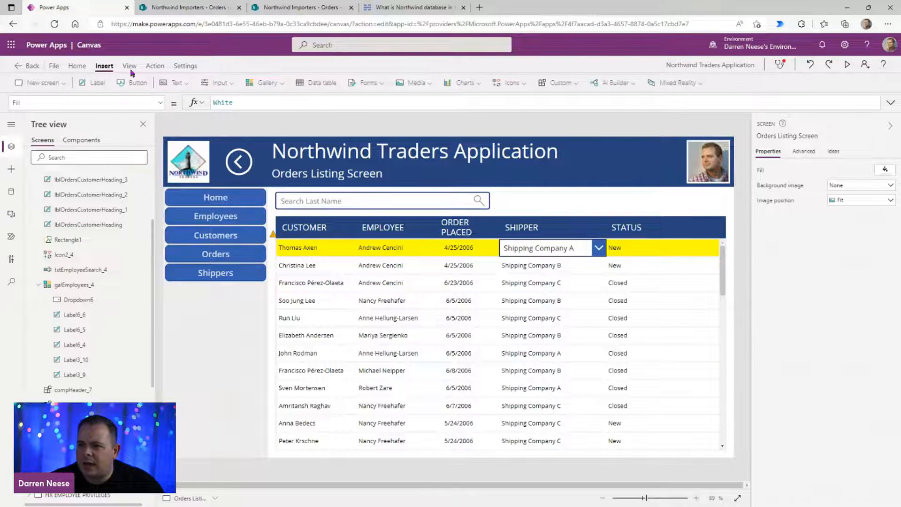
pyautogui.click(222, 83)
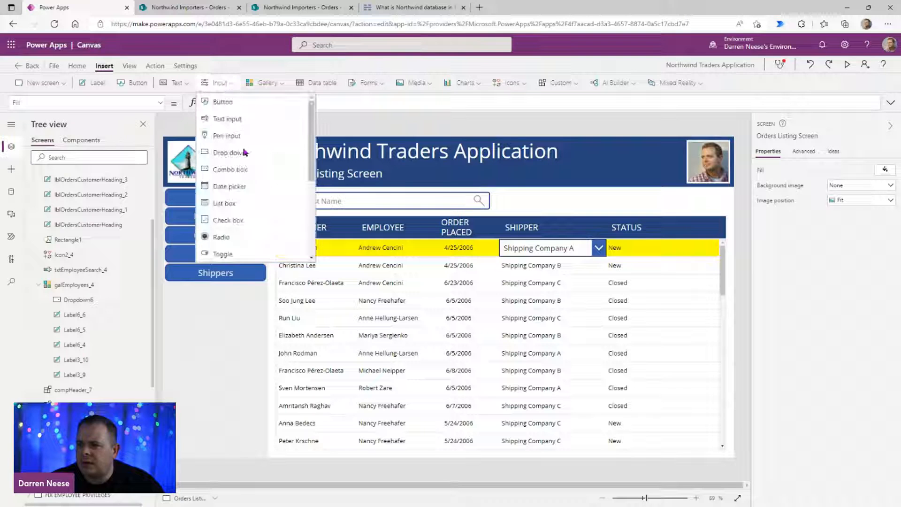
pyautogui.click(227, 153)
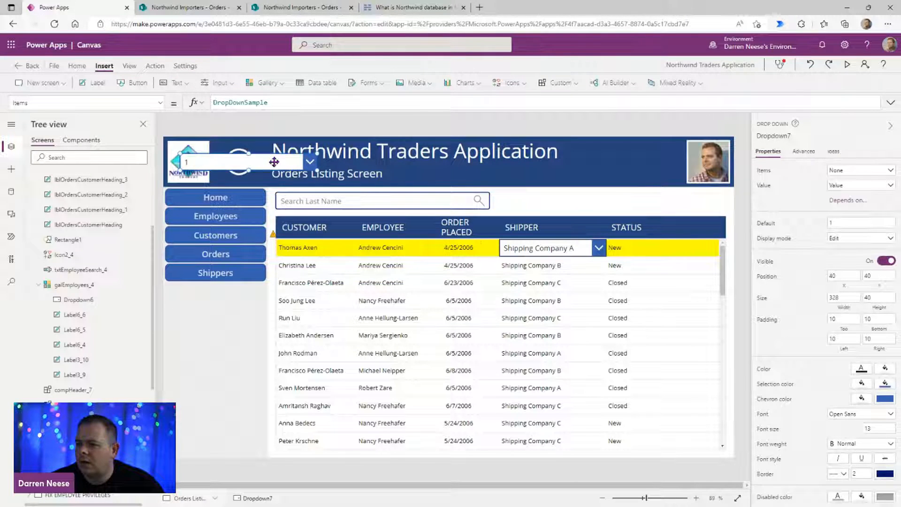
pyautogui.moveTo(274, 162); pyautogui.dragTo(639, 200)
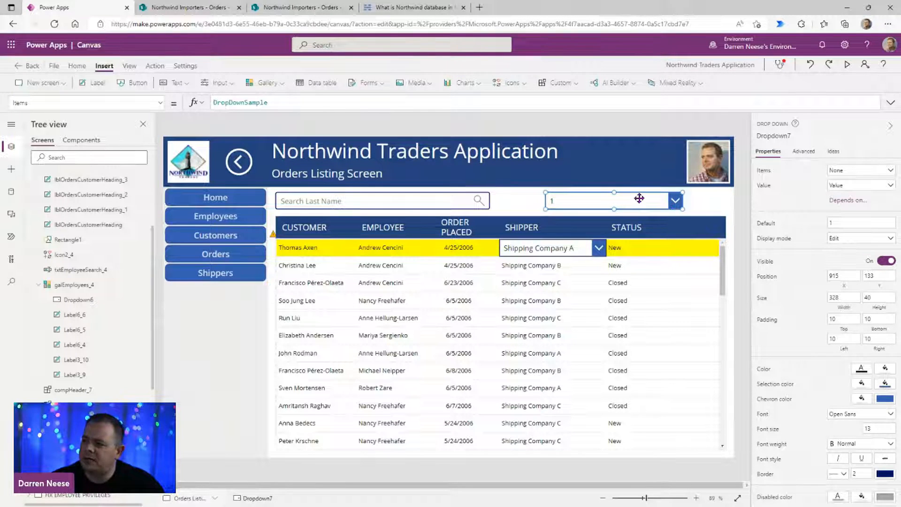
# Step: Set the new drop-down's items to the OrdersStatus list and its displayed value to StatusName
pyautogui.click(851, 171)
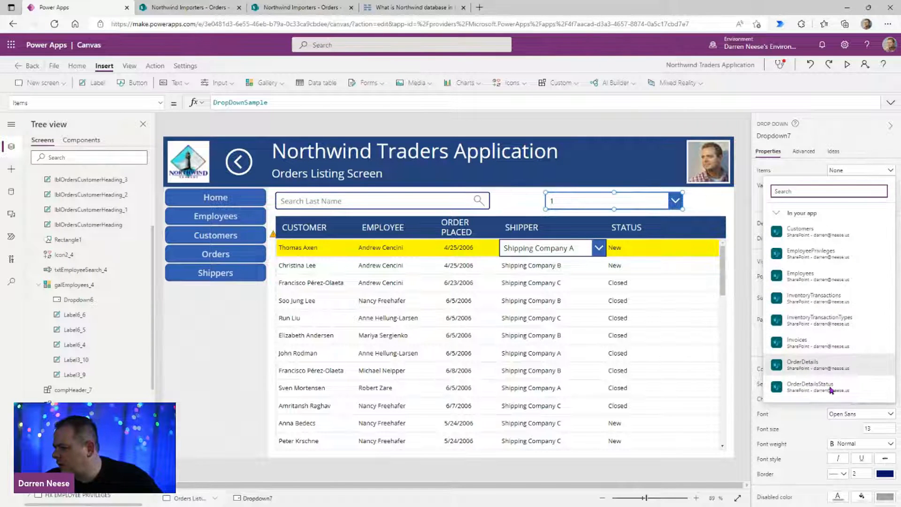
pyautogui.scroll(-1, 832, 388)
pyautogui.scroll(-3, 832, 388)
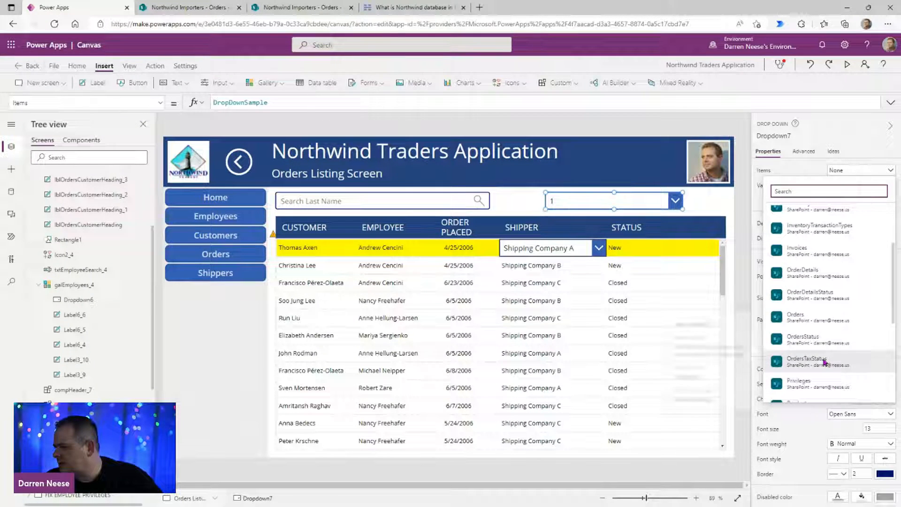
pyautogui.click(834, 344)
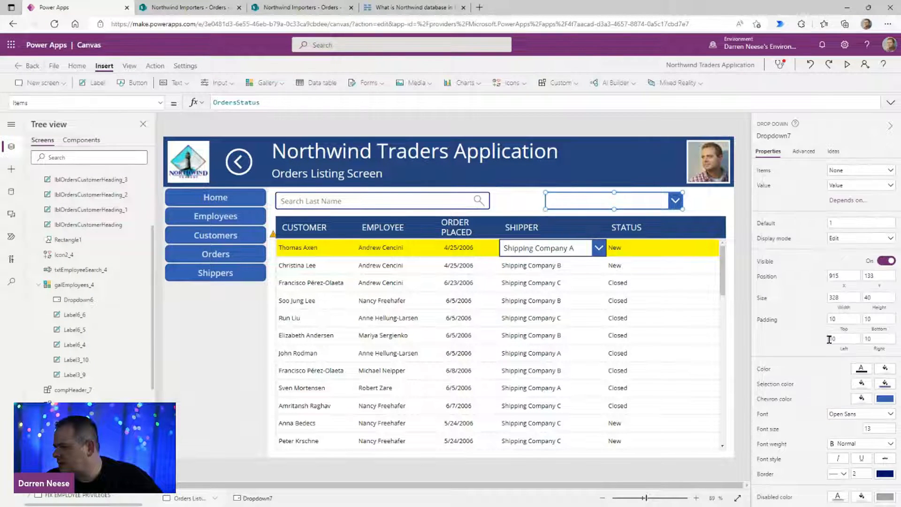
pyautogui.click(884, 187)
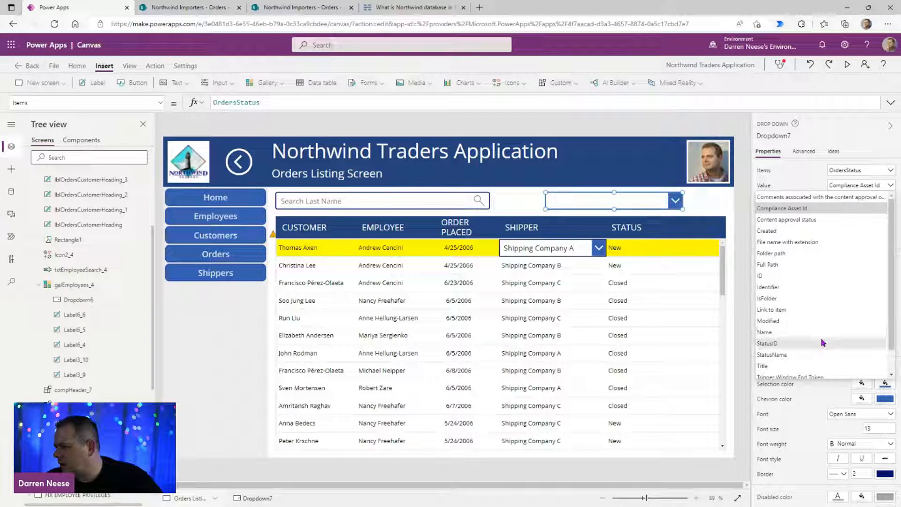
pyautogui.click(818, 355)
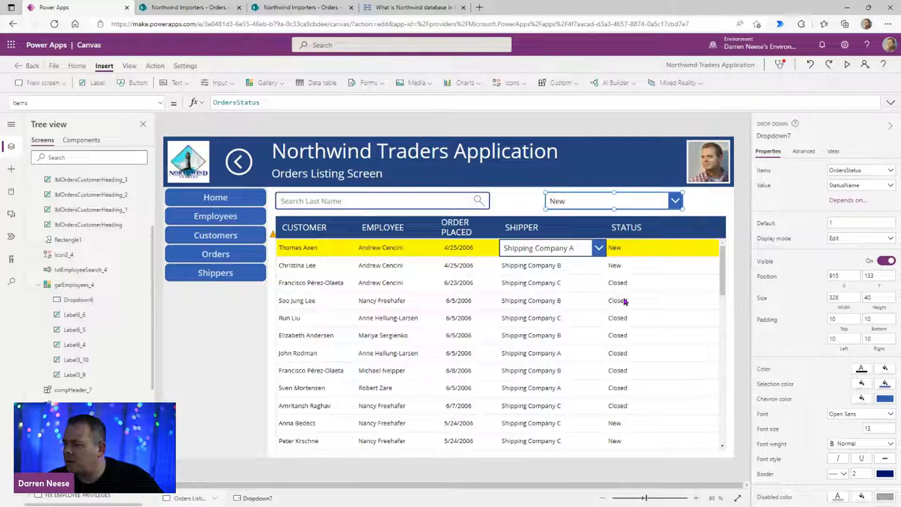
# Step: Rename the status drop-down as ddlOrderListingStatus
pyautogui.click(776, 135)
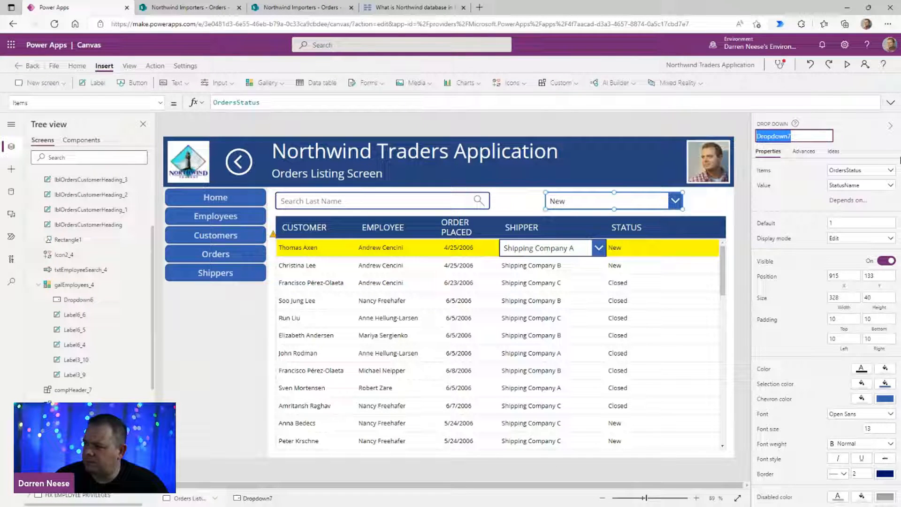
pyautogui.write('d')
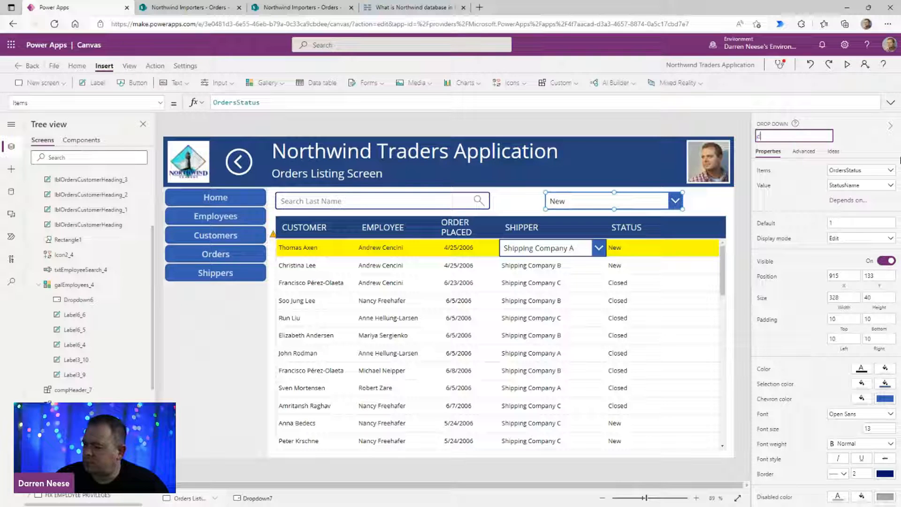
pyautogui.write('dlO')
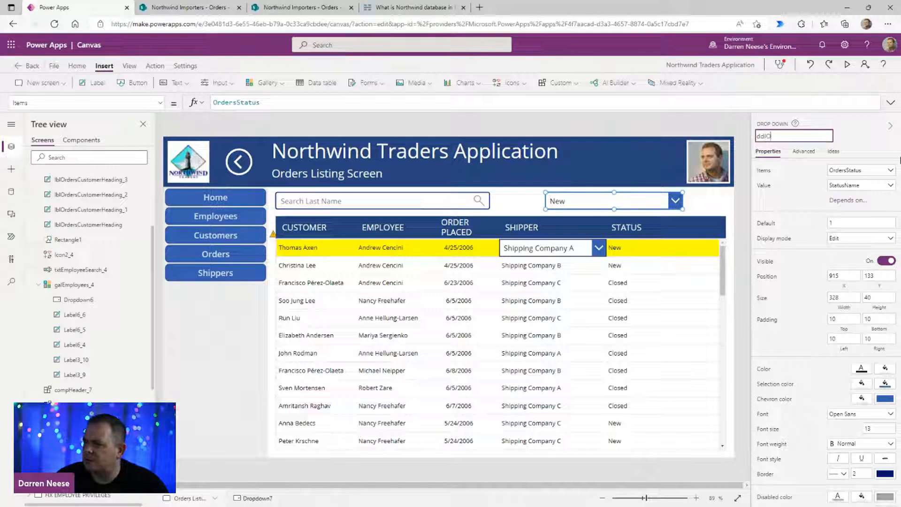
pyautogui.write('rderListing')
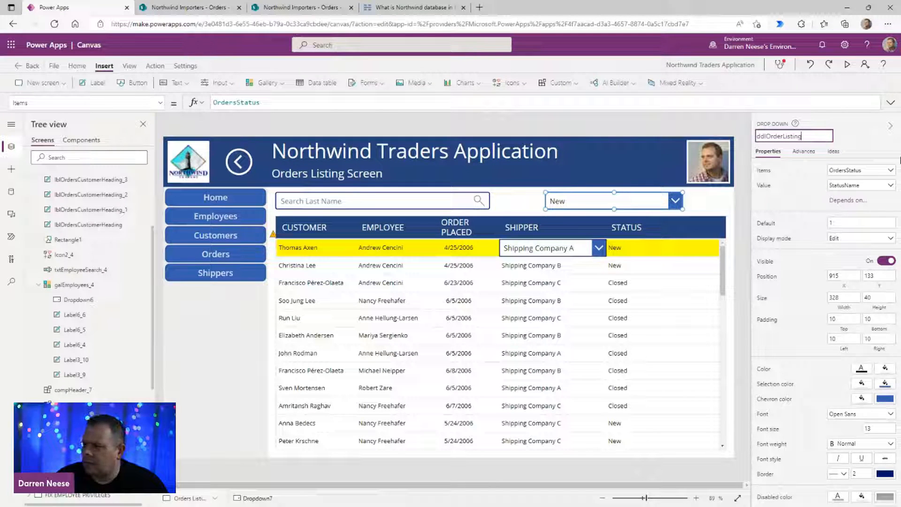
pyautogui.write('Status')
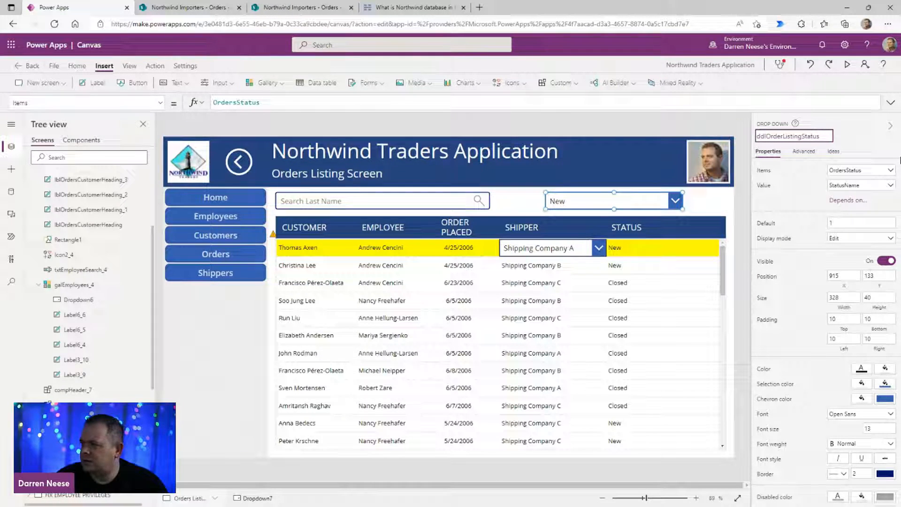
pyautogui.press('Return')
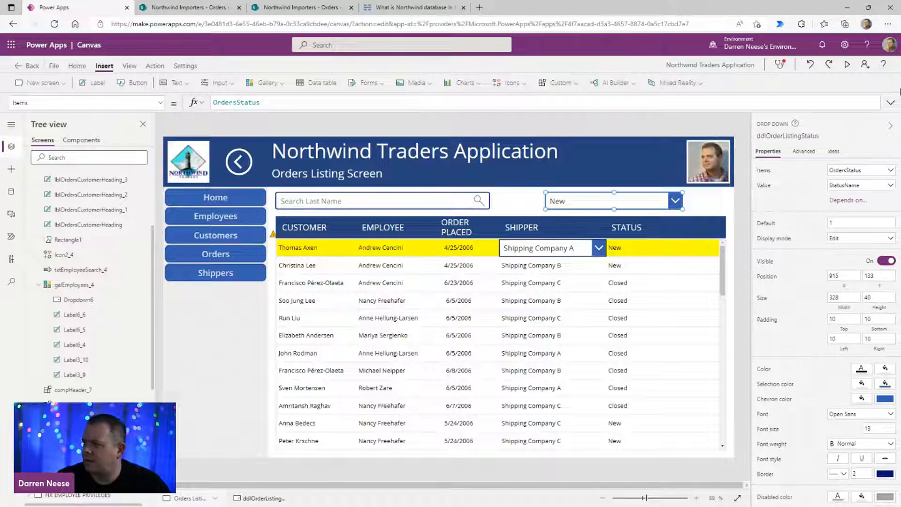
# Step: Copy the drop-down's name and begin a third filter condition in the gallery's Items formula with And OrderStatusReference.Value
pyautogui.click(798, 137)
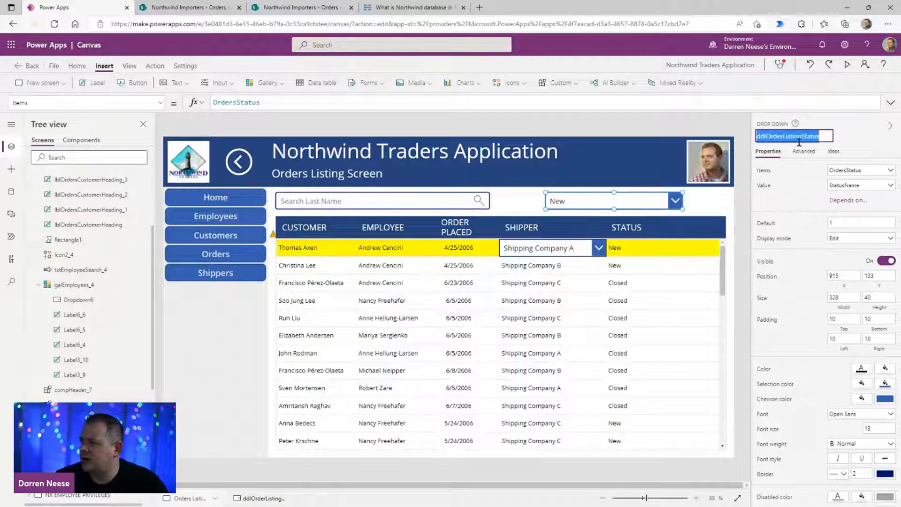
pyautogui.click(535, 374)
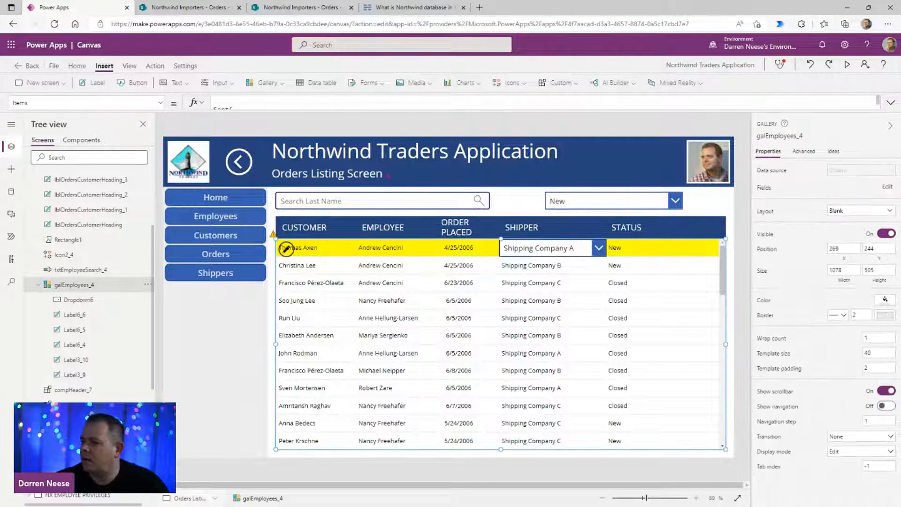
pyautogui.click(891, 103)
pyautogui.click(374, 157)
pyautogui.click(539, 147)
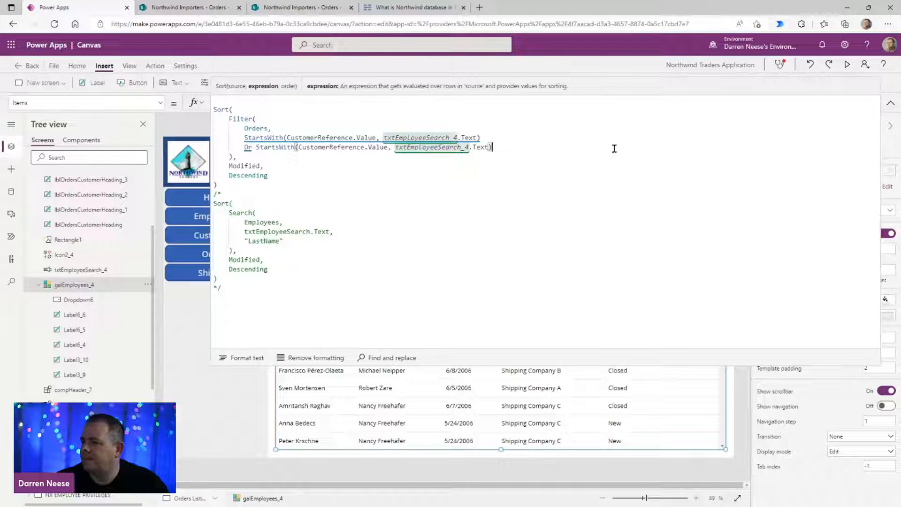
pyautogui.press('Return')
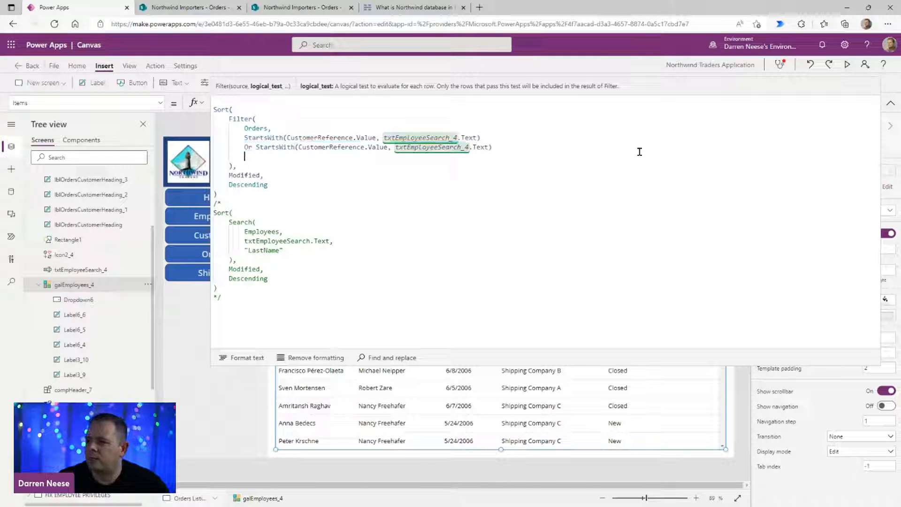
pyautogui.write('And')
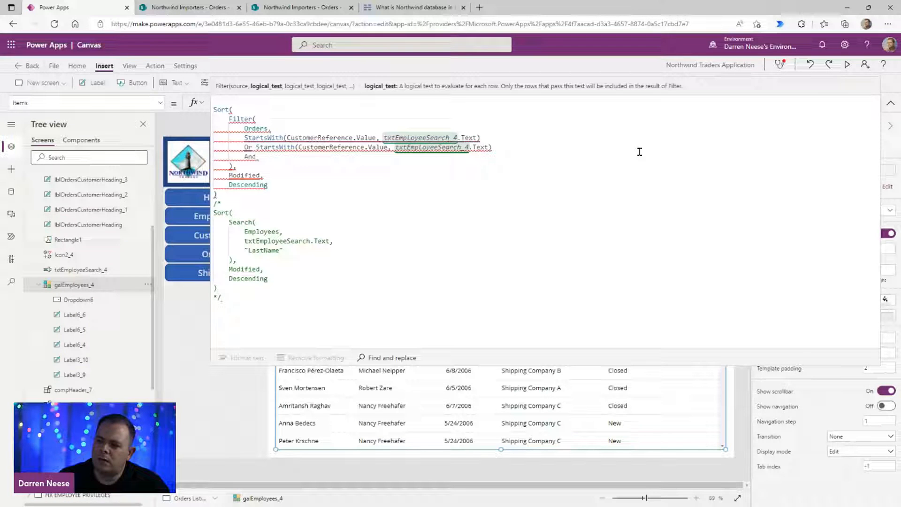
pyautogui.write(' Order')
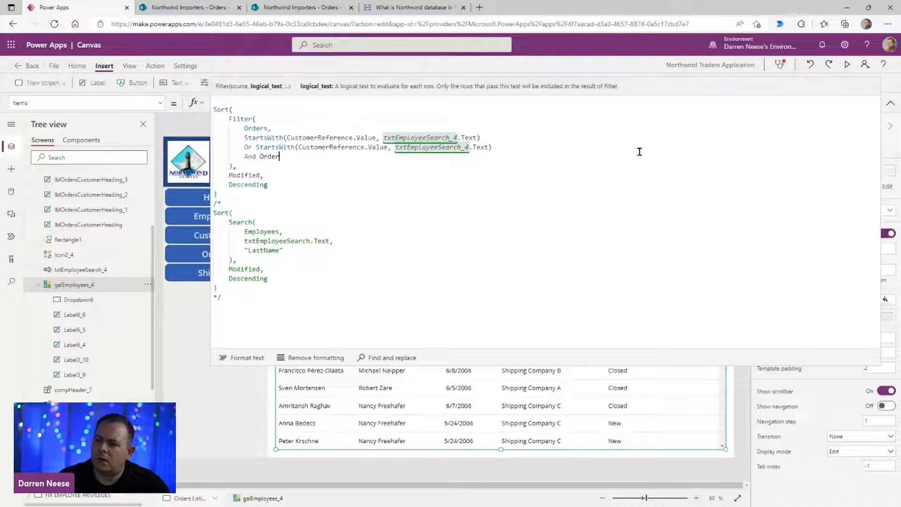
pyautogui.write('St')
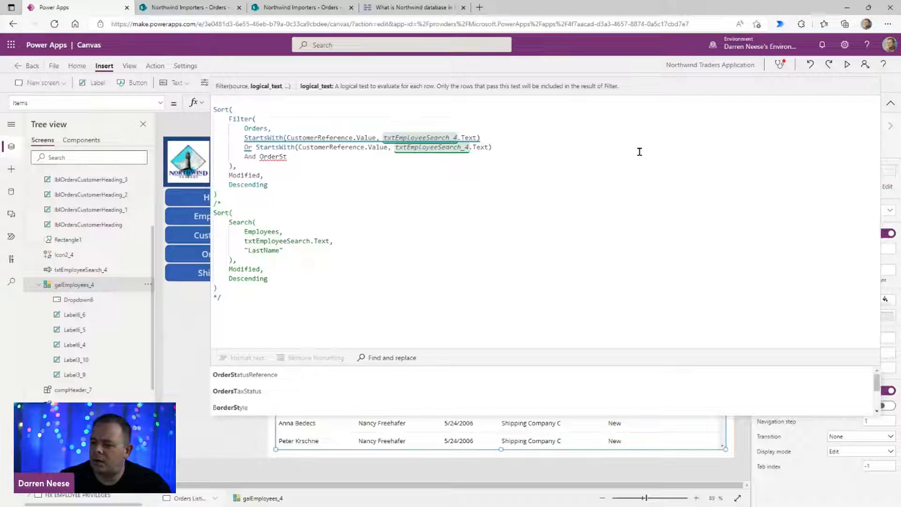
pyautogui.click(344, 377)
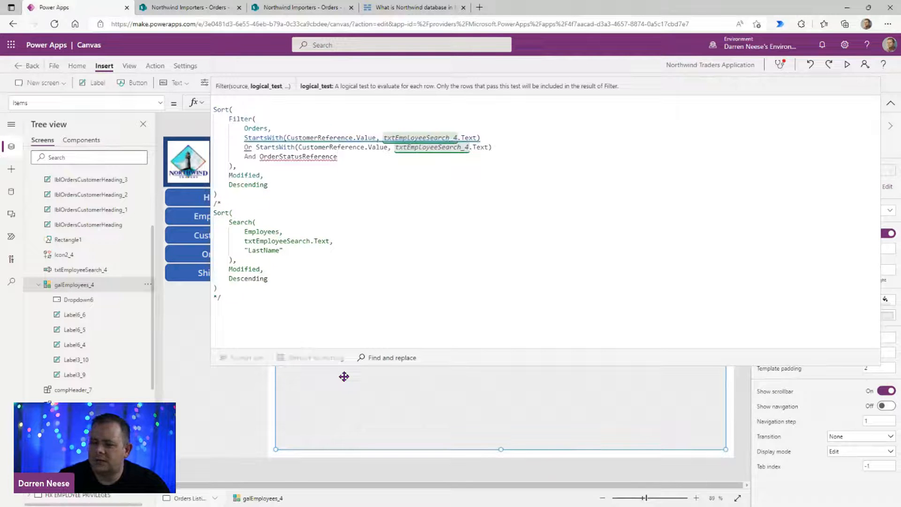
pyautogui.write('.Value ')
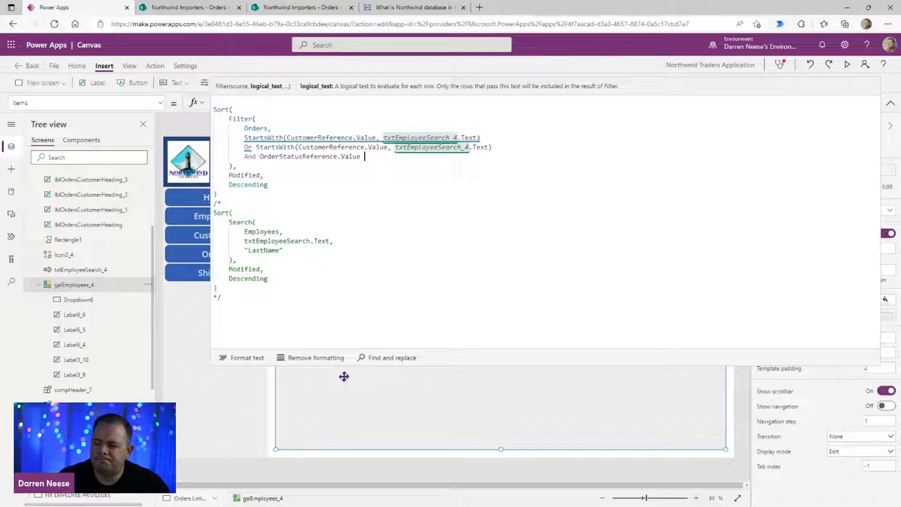
# Step: Complete the status condition with = ddlOrderListingStatus.SelectedText.Value and collapse the formula editor
pyautogui.write('= ddlOrderListingStatus.')
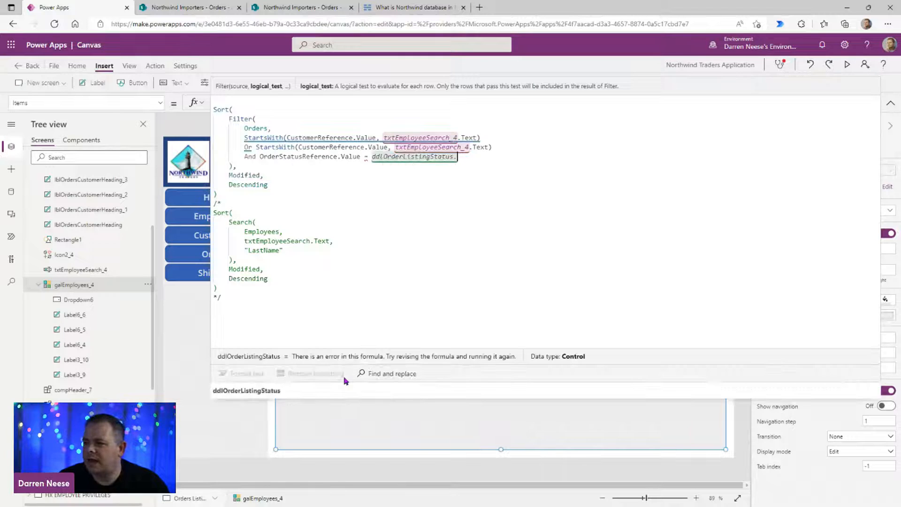
pyautogui.write('Sele')
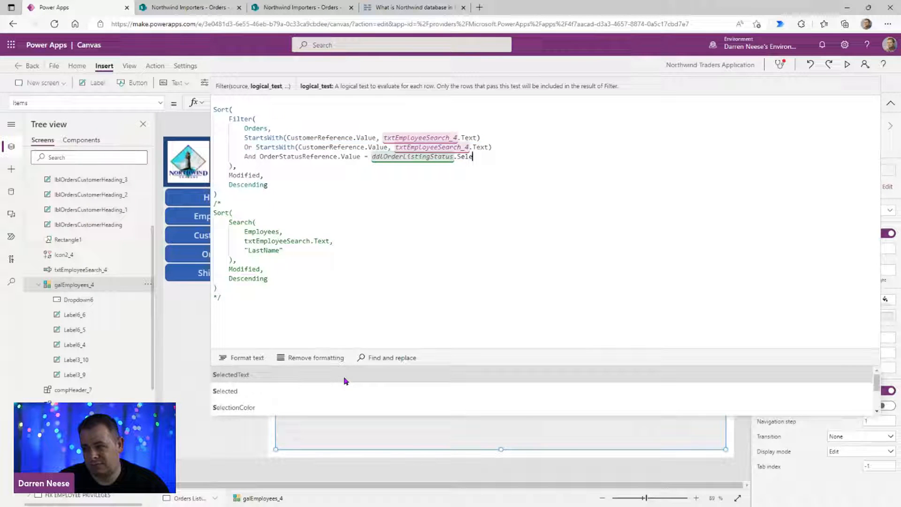
pyautogui.click(344, 374)
pyautogui.write('.V')
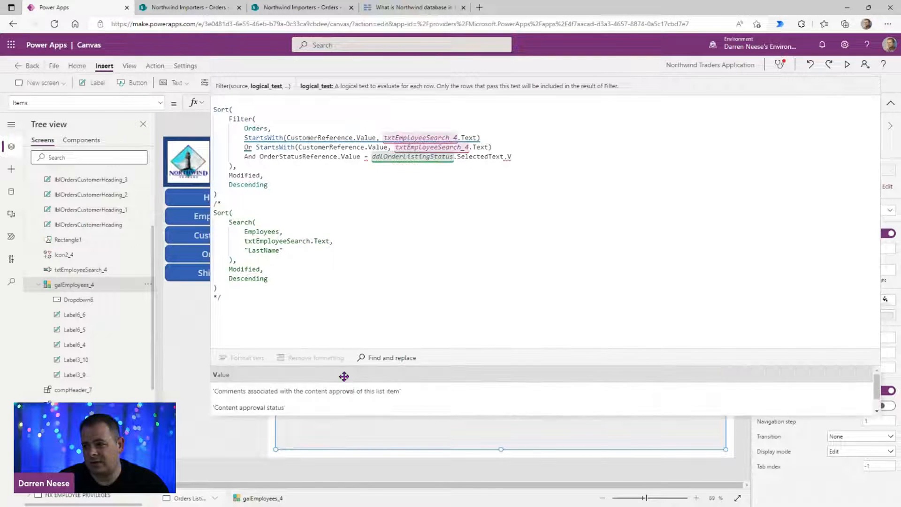
pyautogui.click(344, 375)
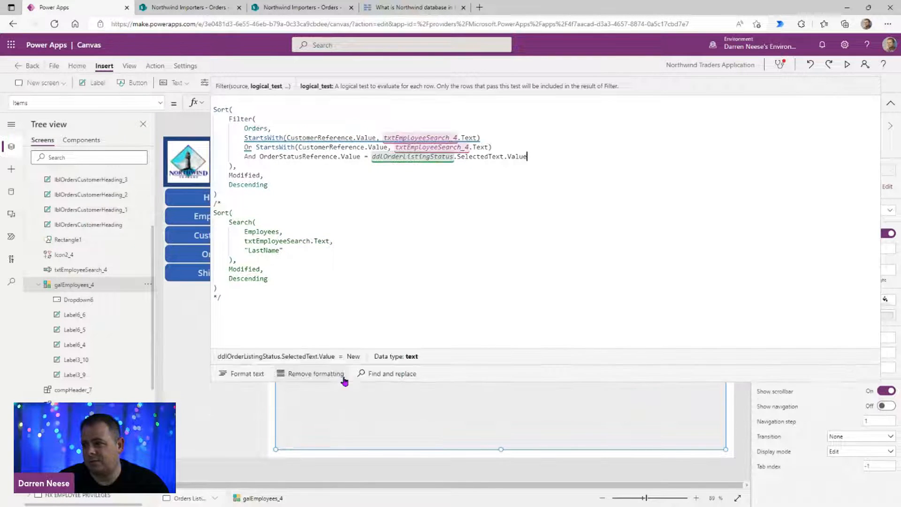
pyautogui.click(890, 103)
# Step: Preview the Orders Listing Screen, check the gallery against the status drop-down set to New, and leave the preview
pyautogui.click(847, 65)
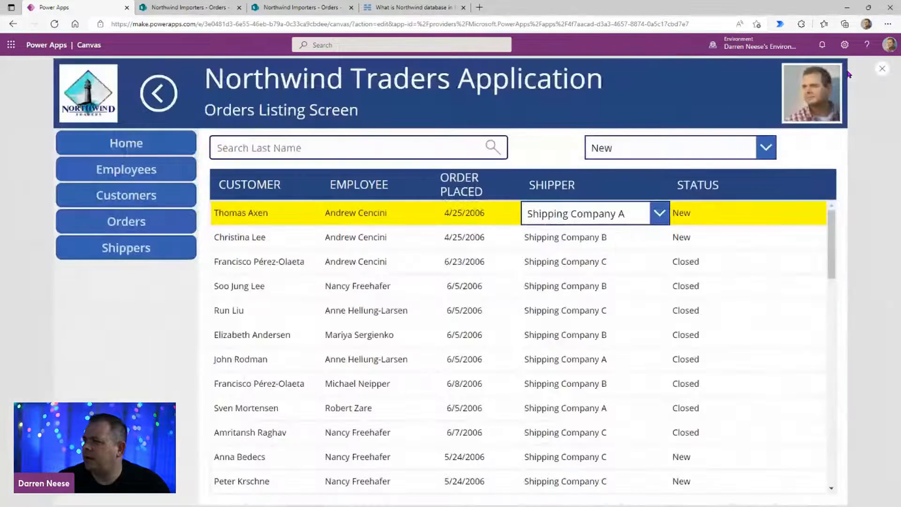
pyautogui.click(746, 149)
pyautogui.click(822, 141)
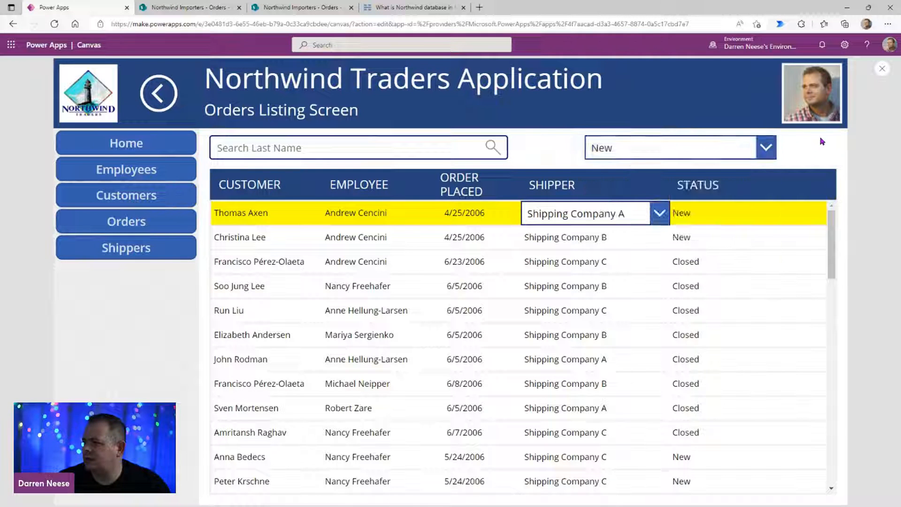
pyautogui.click(882, 68)
# Step: Enclose the two Or-joined StartsWith conditions in parentheses in the gallery's Items formula, ahead of the And condition
pyautogui.click(289, 248)
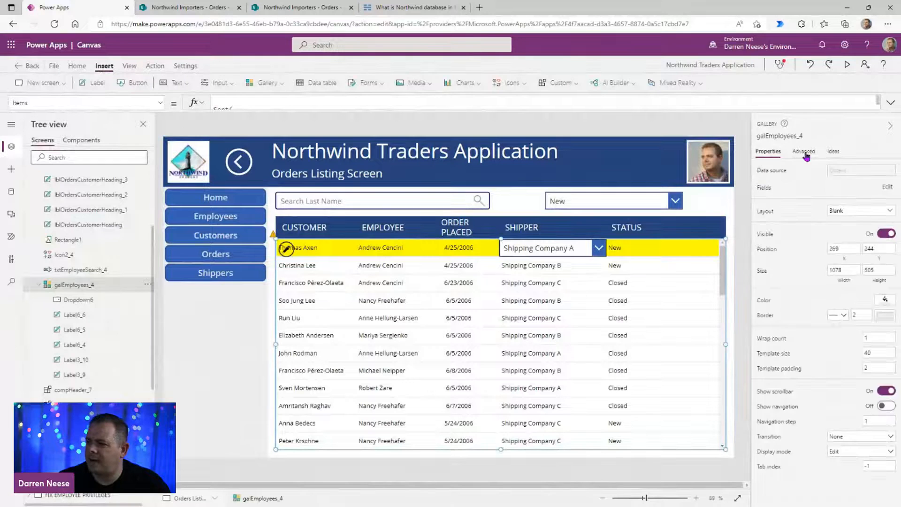
pyautogui.click(884, 104)
pyautogui.click(450, 212)
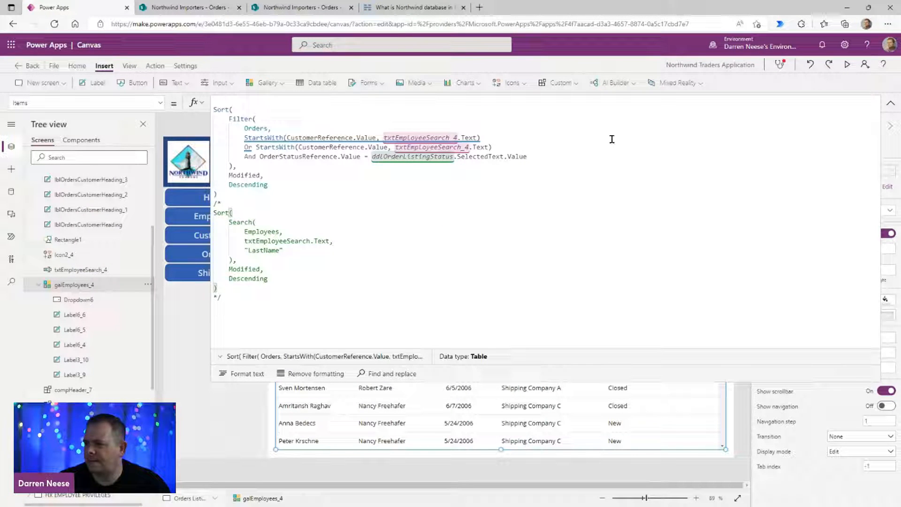
pyautogui.click(243, 138)
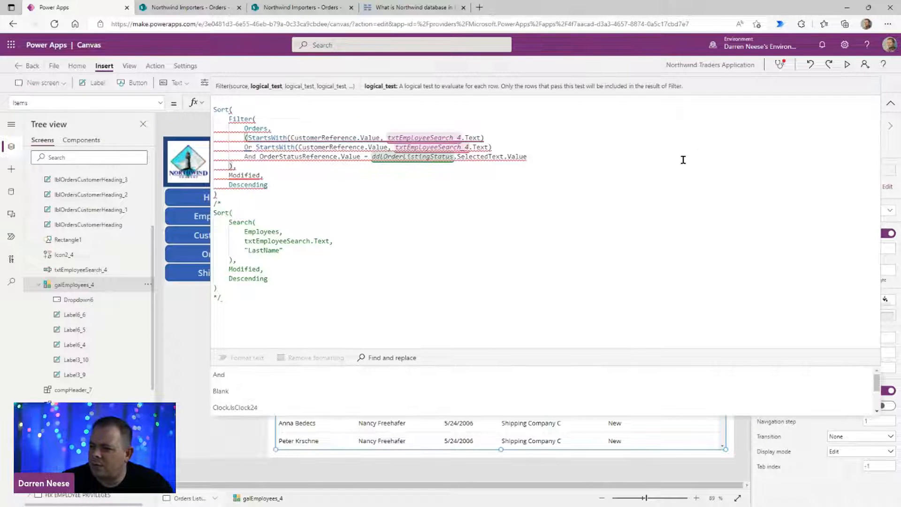
pyautogui.click(509, 147)
pyautogui.write(')')
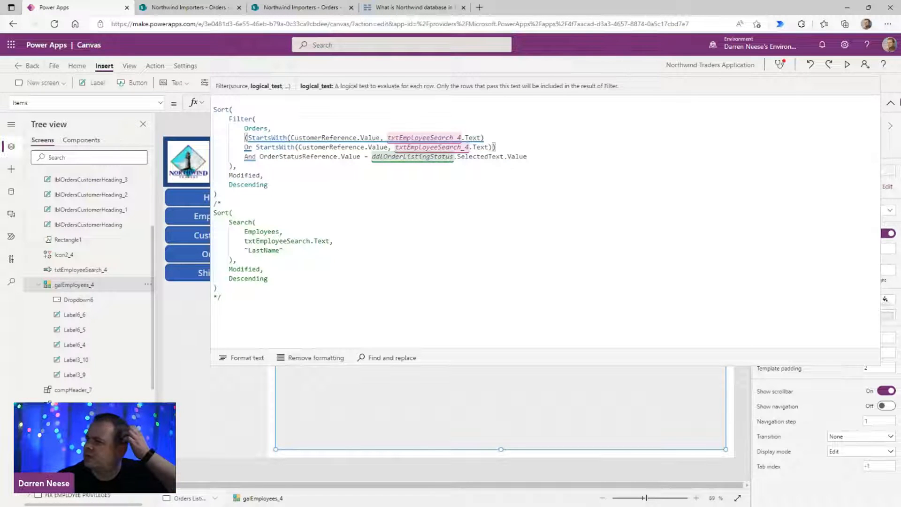
pyautogui.click(890, 103)
# Step: Preview the Orders Listing Screen, check the gallery against the New, Invoiced, Shipped and Closed statuses, and leave the preview
pyautogui.click(848, 66)
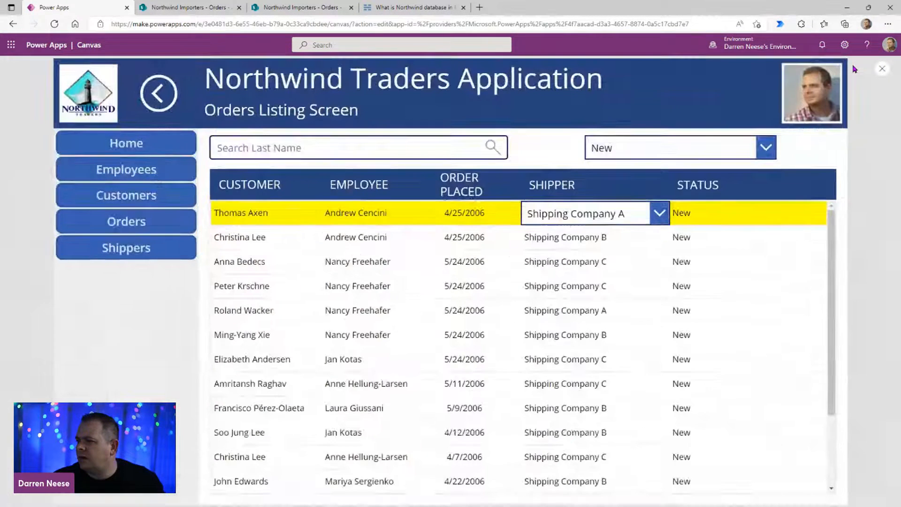
pyautogui.scroll(-4, 754, 364)
pyautogui.scroll(4, 756, 362)
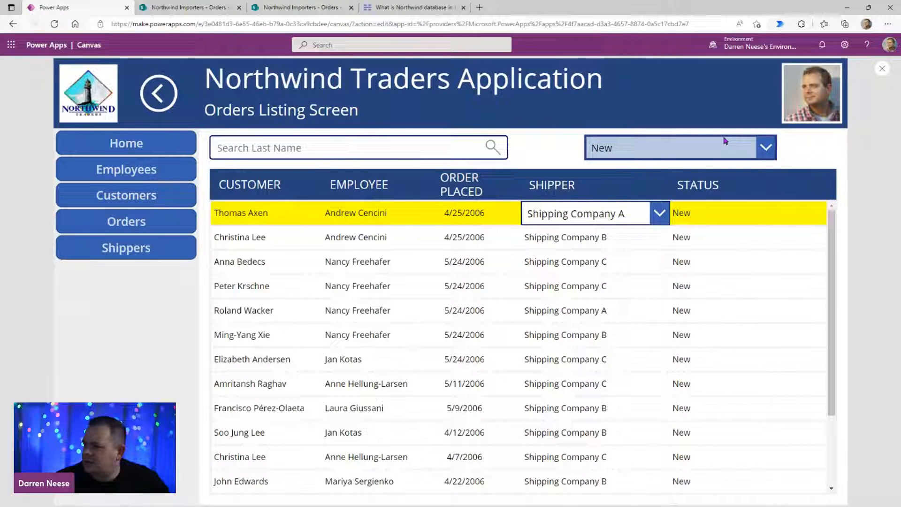
pyautogui.click(757, 146)
pyautogui.click(700, 197)
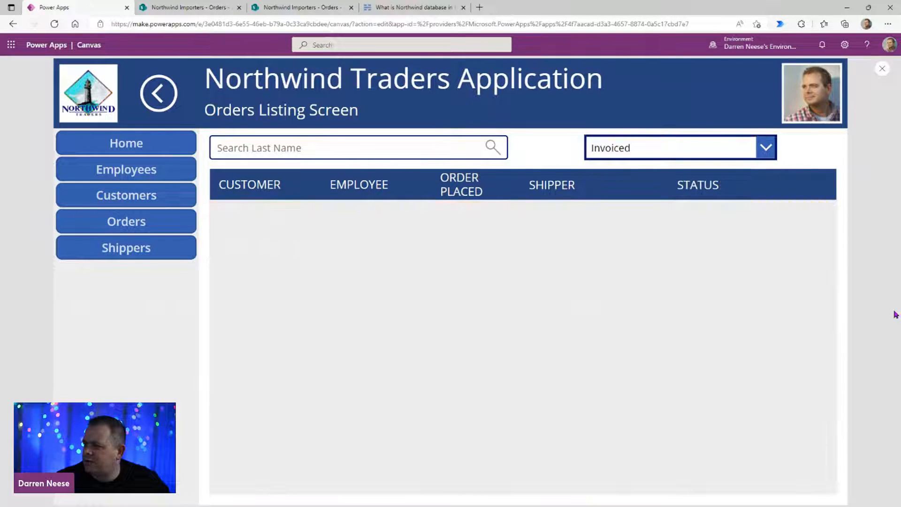
pyautogui.click(758, 147)
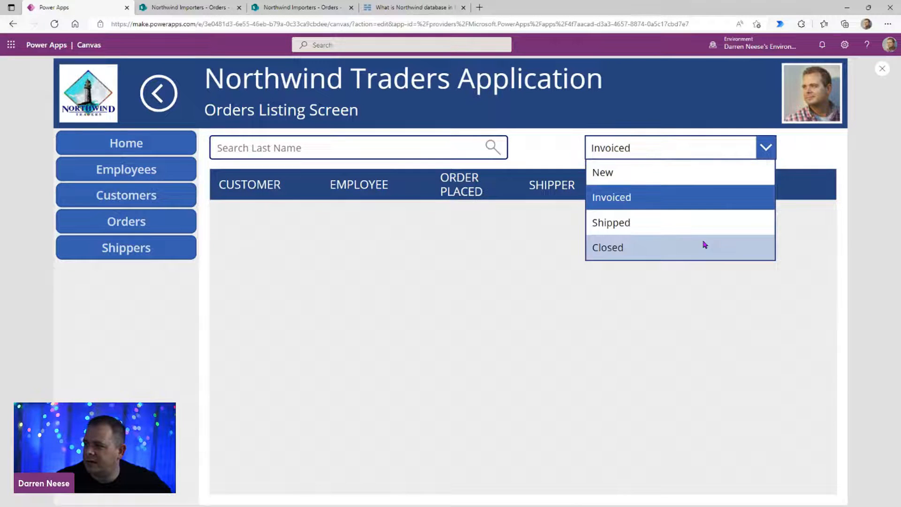
pyautogui.click(735, 222)
pyautogui.click(766, 148)
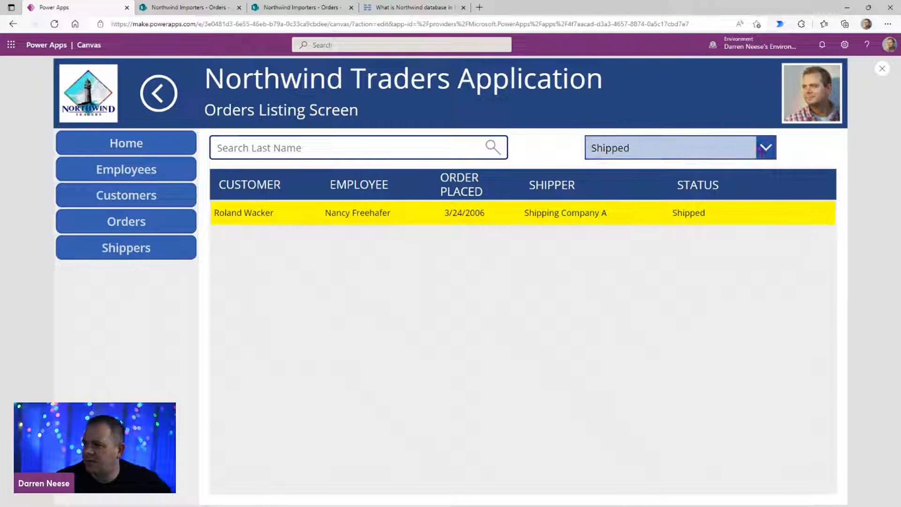
pyautogui.click(707, 248)
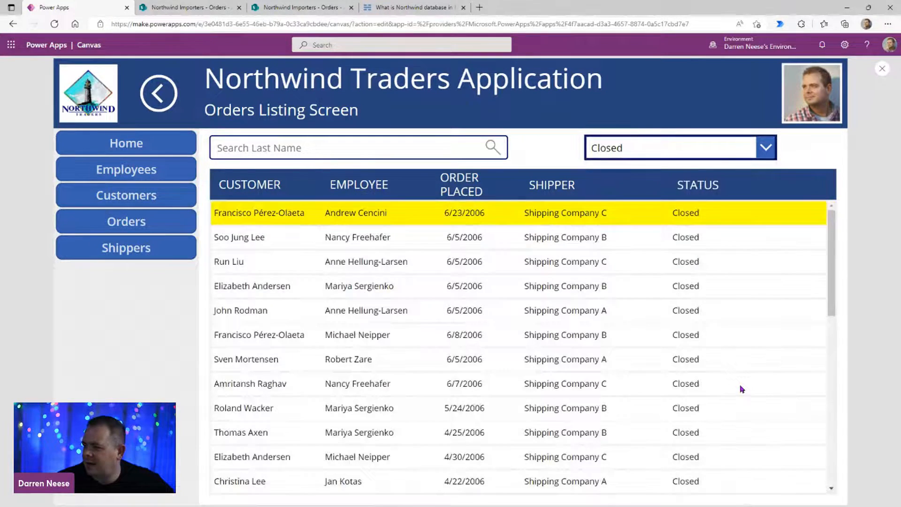
pyautogui.scroll(-3, 742, 387)
pyautogui.scroll(3, 741, 378)
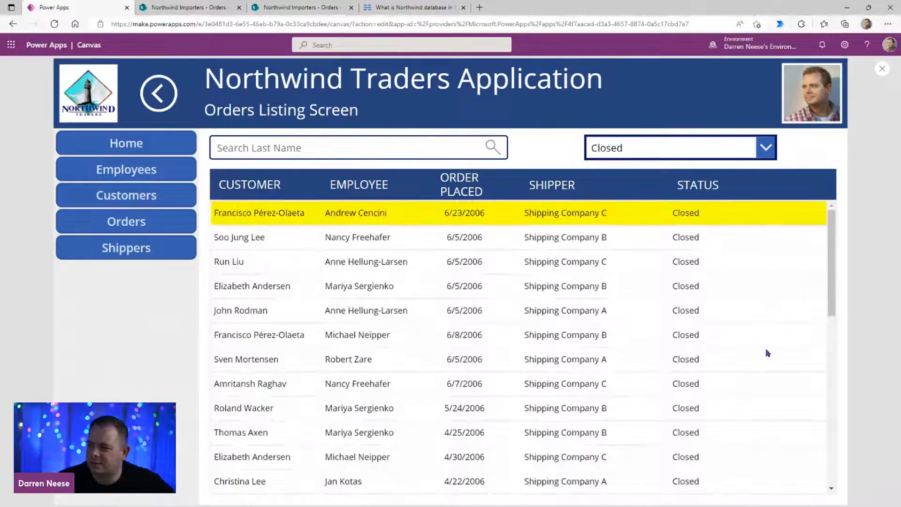
pyautogui.click(883, 70)
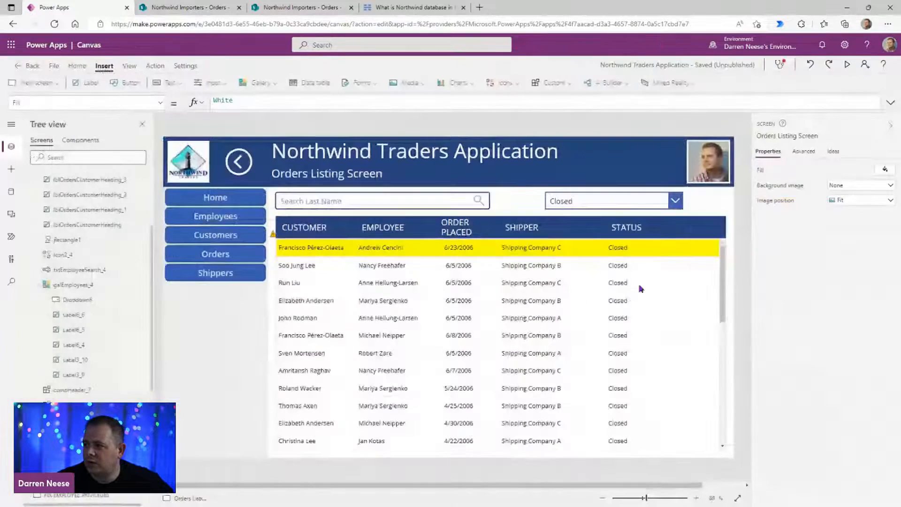
# Step: Set the order status drop-down's width to 200 and move it flush with the gallery's right edge, at X 1147
pyautogui.click(843, 297)
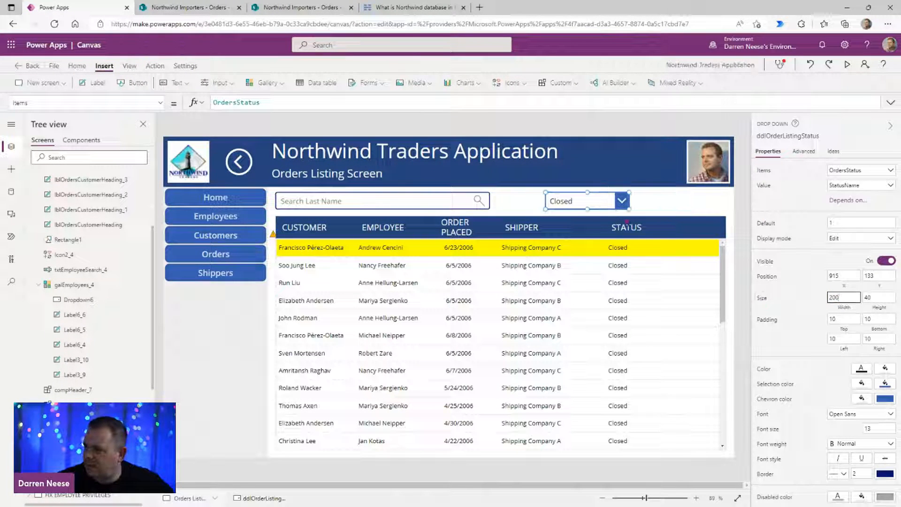
pyautogui.moveTo(606, 202); pyautogui.dragTo(705, 201)
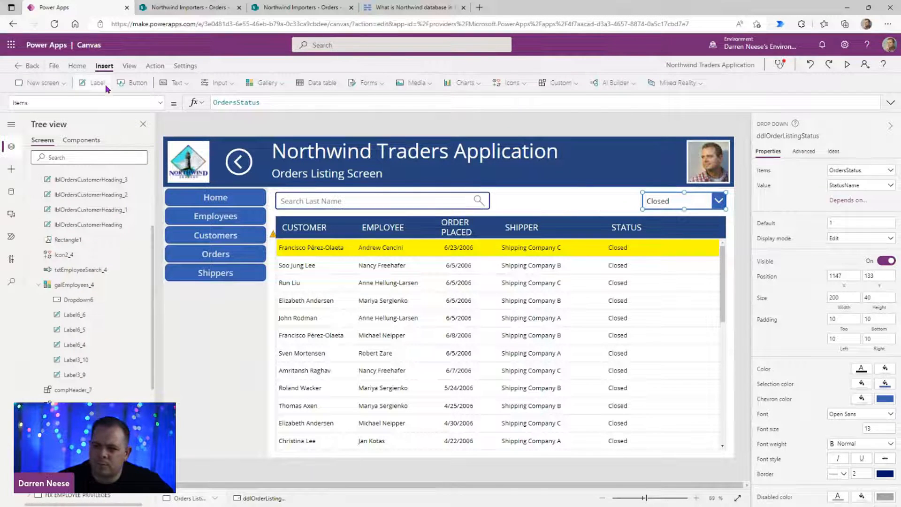
# Step: Insert a check box and place it between the search box and the status drop-down, adjoining the drop-down at X 997
pyautogui.click(233, 85)
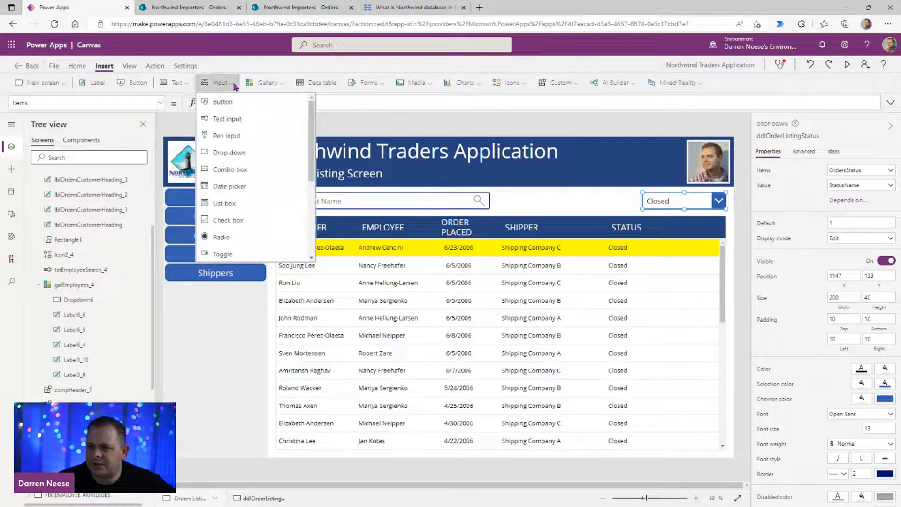
pyautogui.click(249, 219)
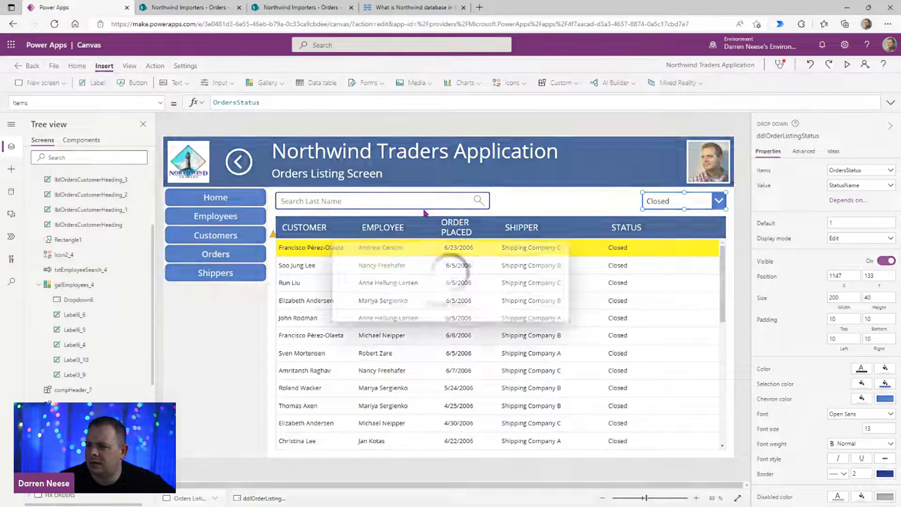
pyautogui.moveTo(212, 154); pyautogui.dragTo(611, 192)
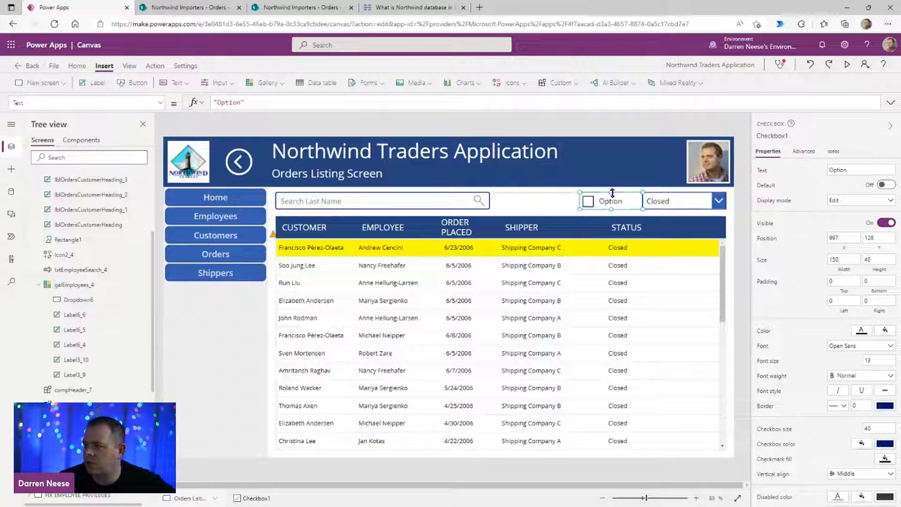
# Step: Set the check box's text to Show All and rename the control chkShowAll
pyautogui.click(869, 170)
pyautogui.write('Sh')
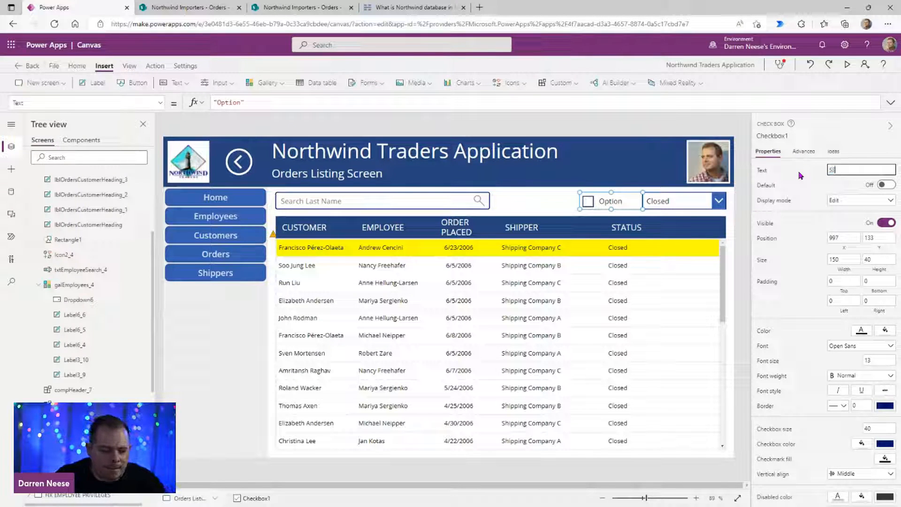
pyautogui.press('BackSpace')
pyautogui.press('BackSpace')
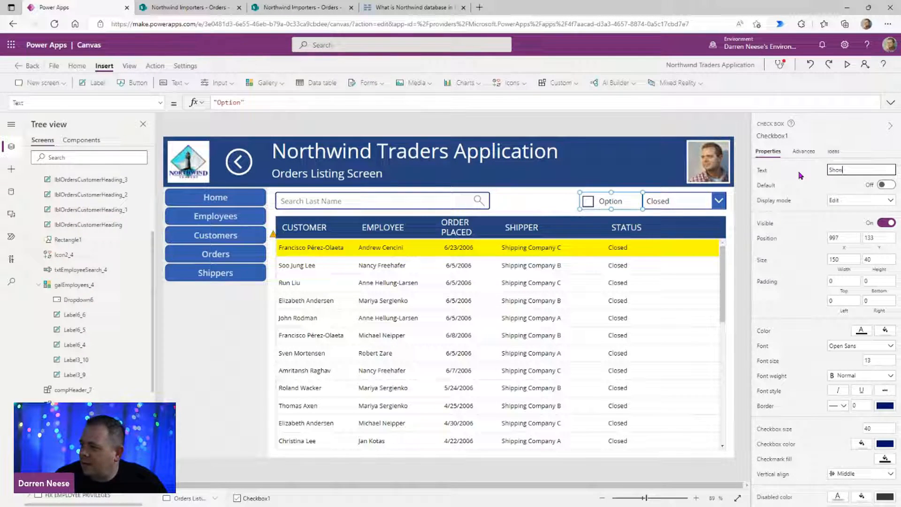
pyautogui.write('Show All')
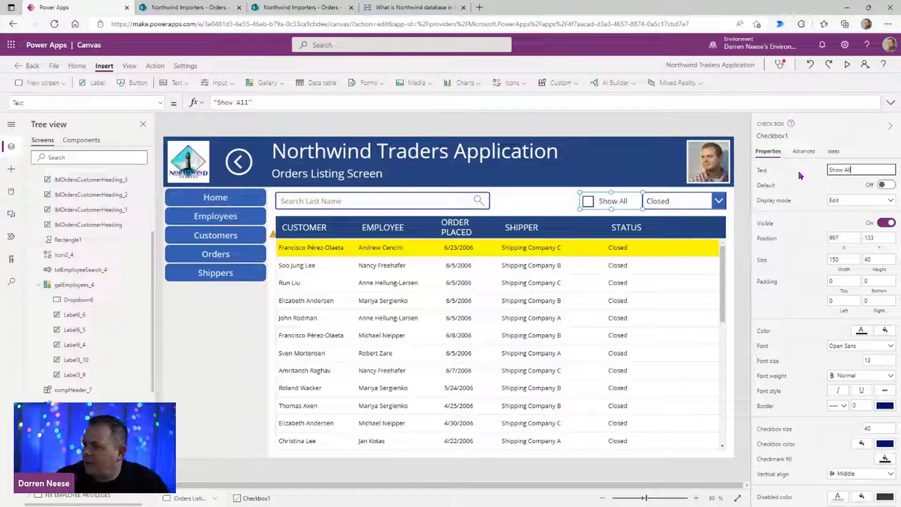
pyautogui.click(767, 137)
pyautogui.write('chk')
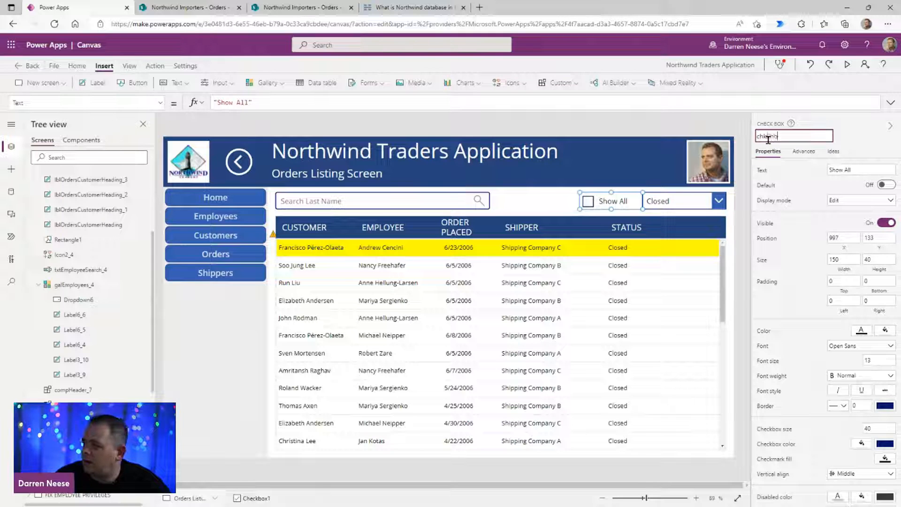
pyautogui.write('ShowAll')
pyautogui.press('Return')
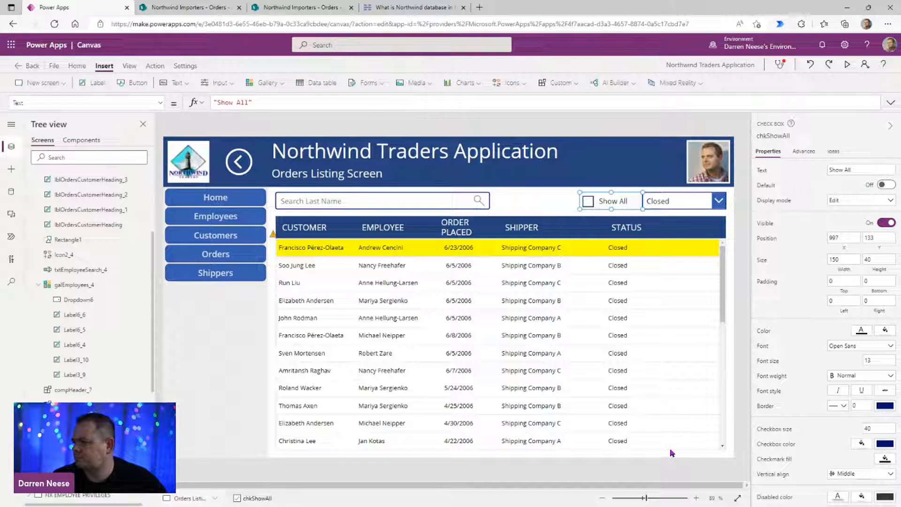
# Step: Copy the check box's name and begin the status drop-down's DisplayMode formula with If(chkShowAll.Value ahead of DisplayMode.Edit
pyautogui.click(786, 136)
pyautogui.hotkey('ctrl', 'c')
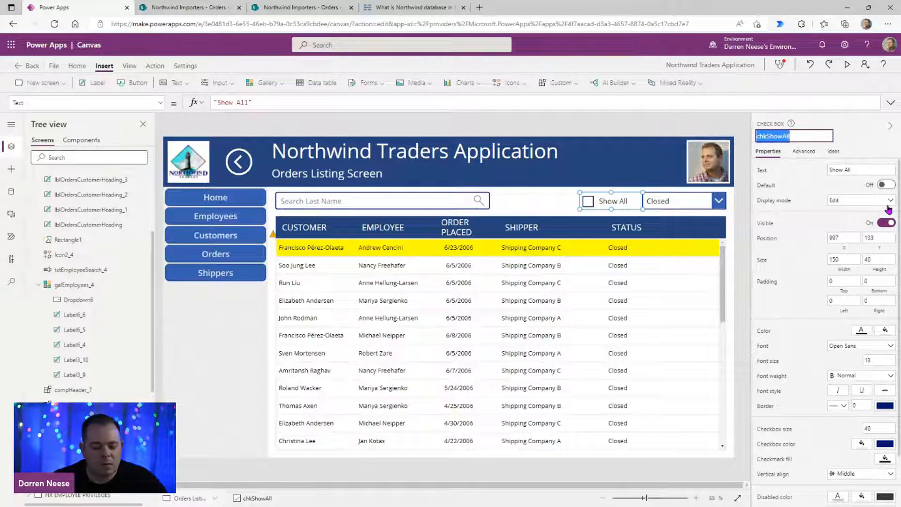
pyautogui.click(689, 202)
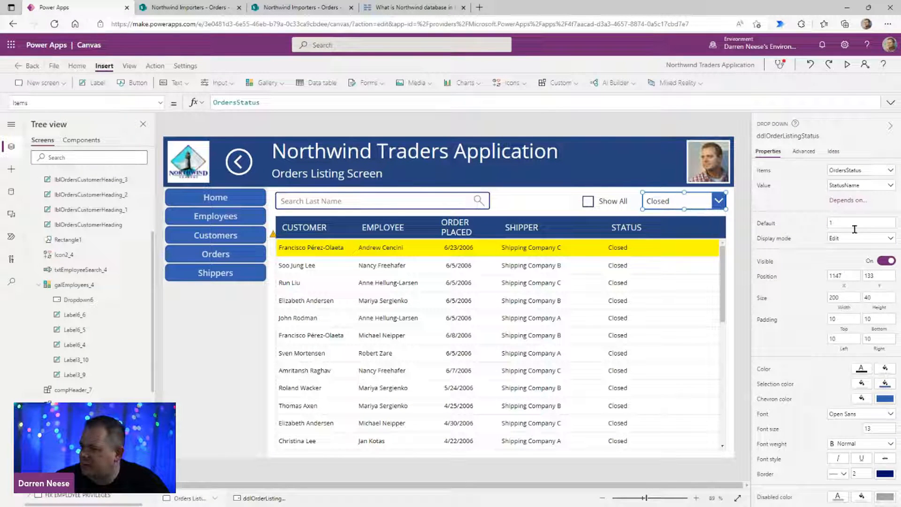
pyautogui.click(774, 238)
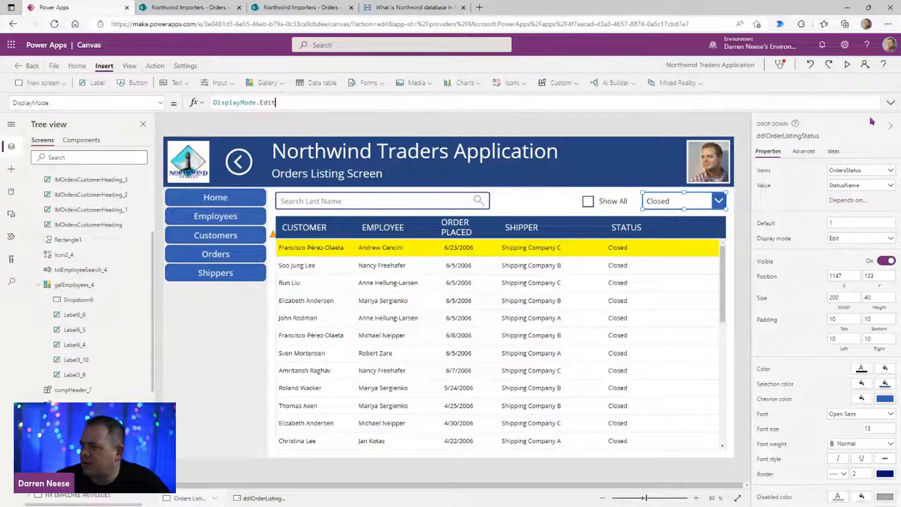
pyautogui.click(886, 103)
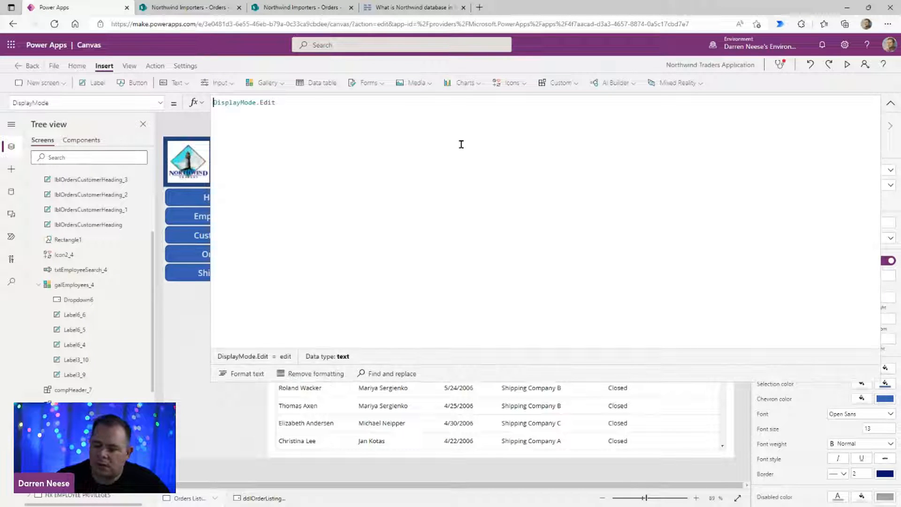
pyautogui.hotkey('ctrl', 'v')
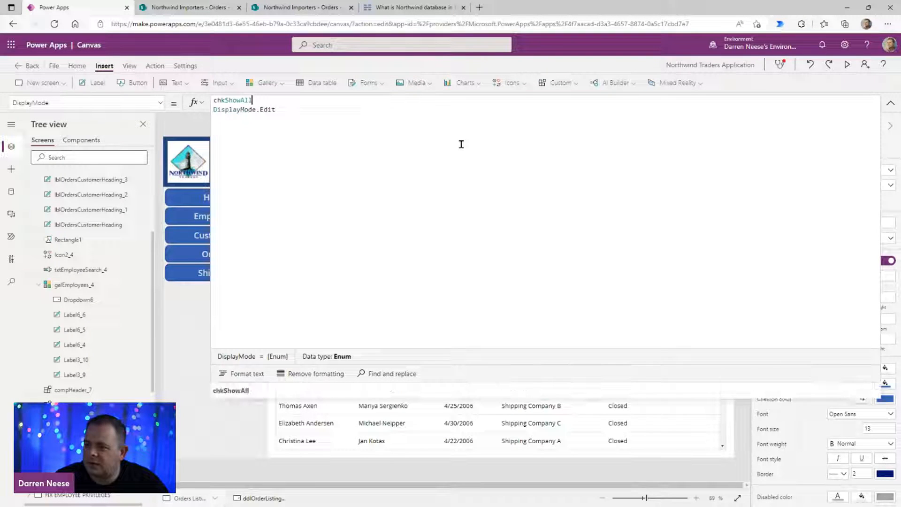
pyautogui.press('Home')
pyautogui.write('IF')
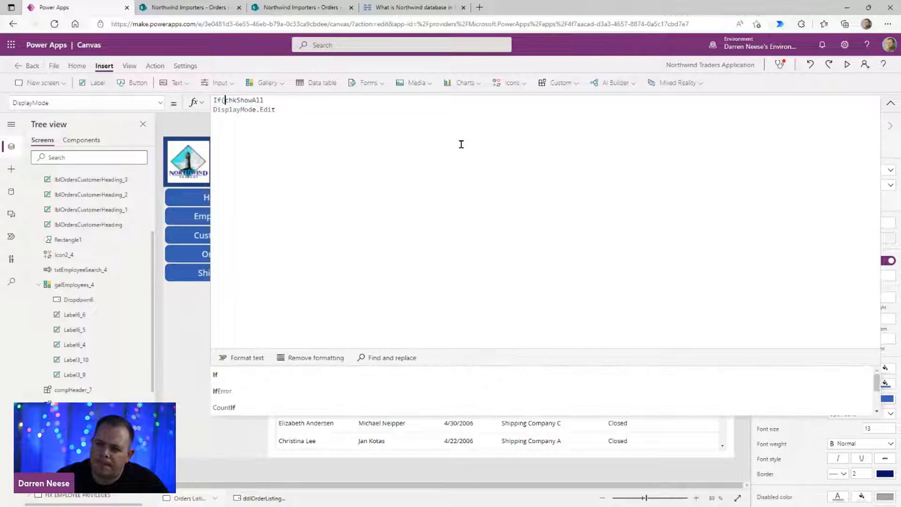
pyautogui.write('(')
pyautogui.press('End')
pyautogui.write('.V')
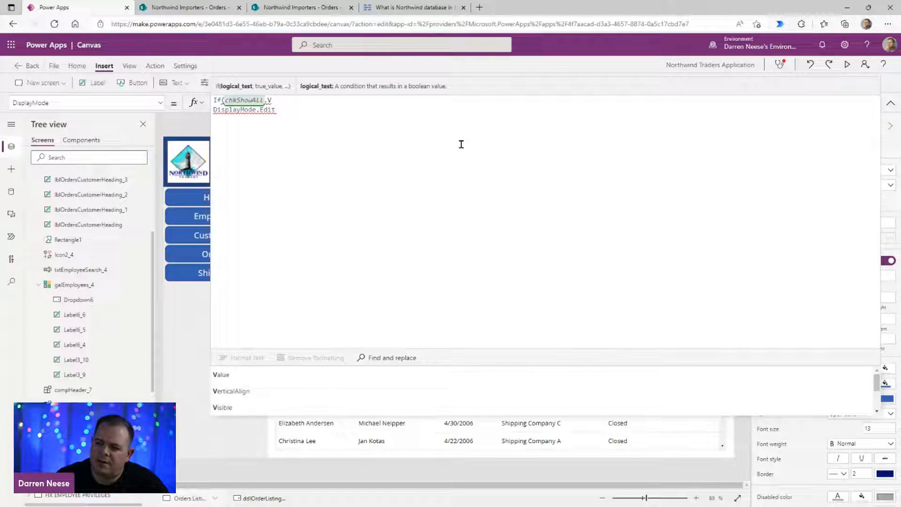
pyautogui.press('Tab')
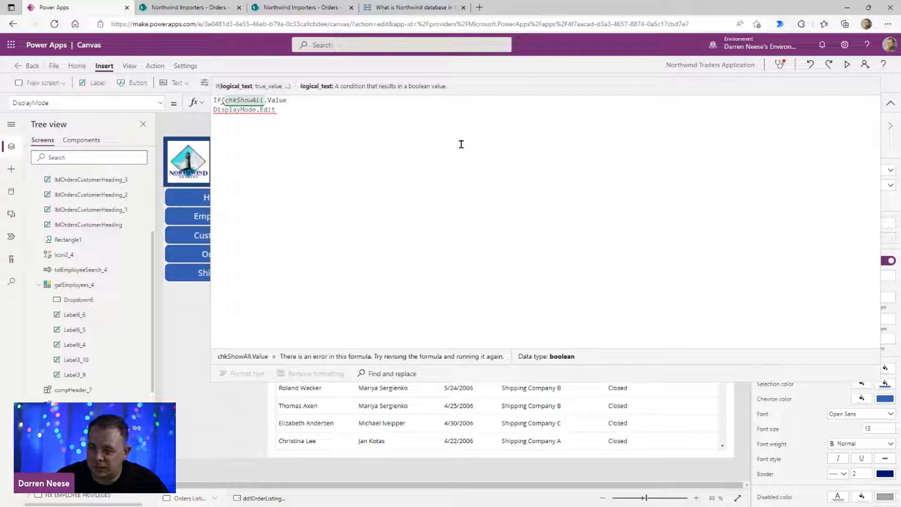
# Step: Complete the If formula with DisplayMode.Disabled as the true result and DisplayMode.Edit as the false result, then format it and collapse the editor
pyautogui.write(',')
pyautogui.press('Return')
pyautogui.write('Di')
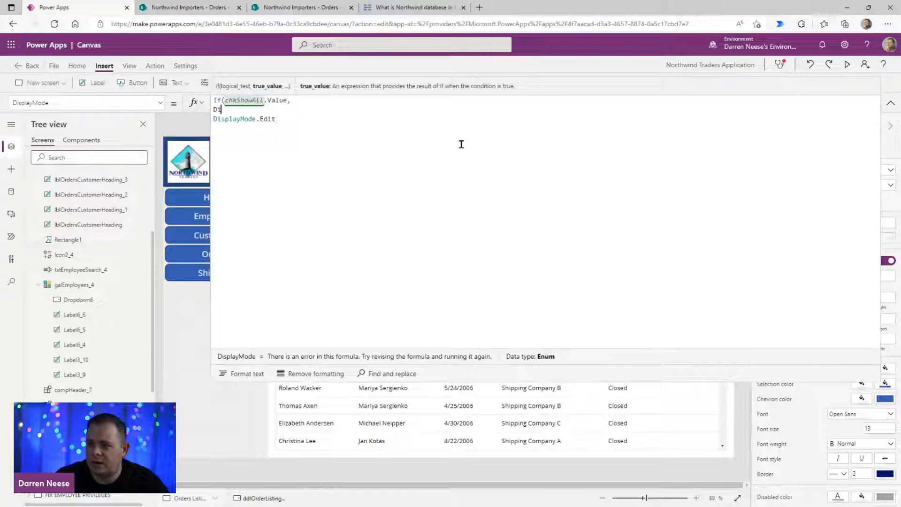
pyautogui.write('splayMode')
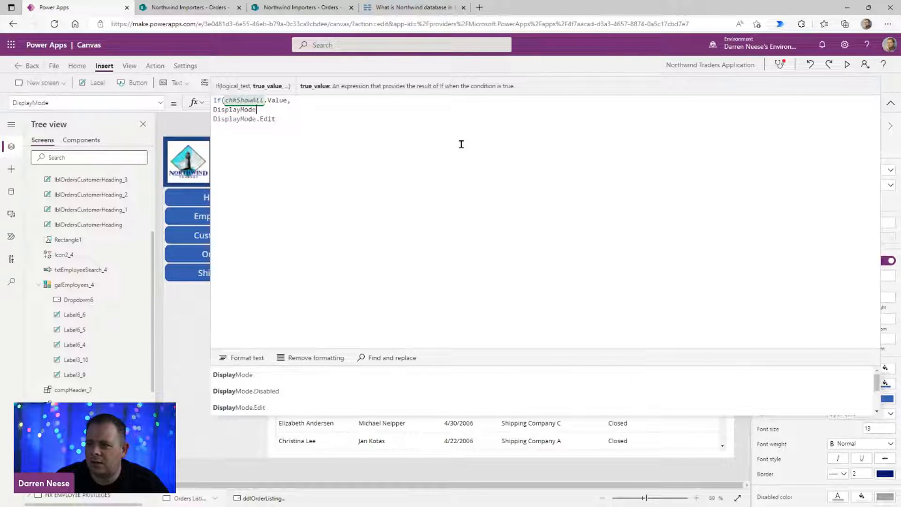
pyautogui.write('.Disabled, DisplayMode.Edit')
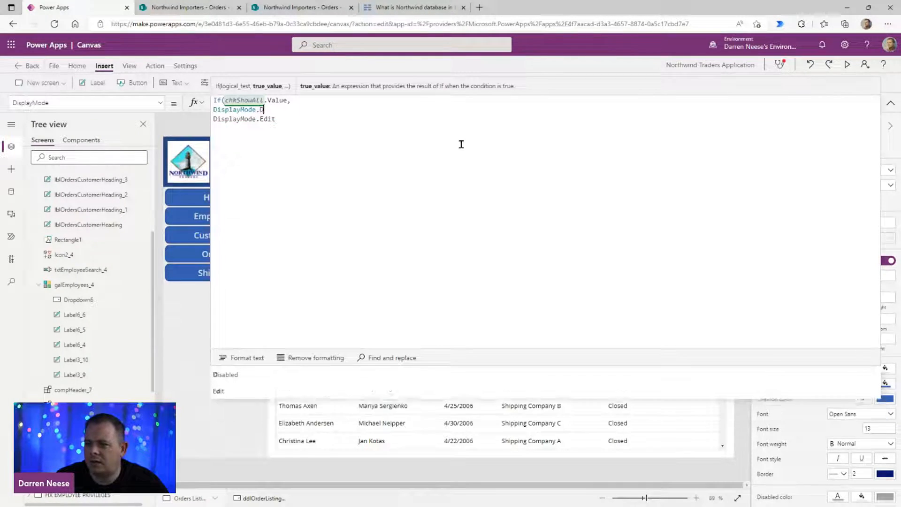
pyautogui.write(')')
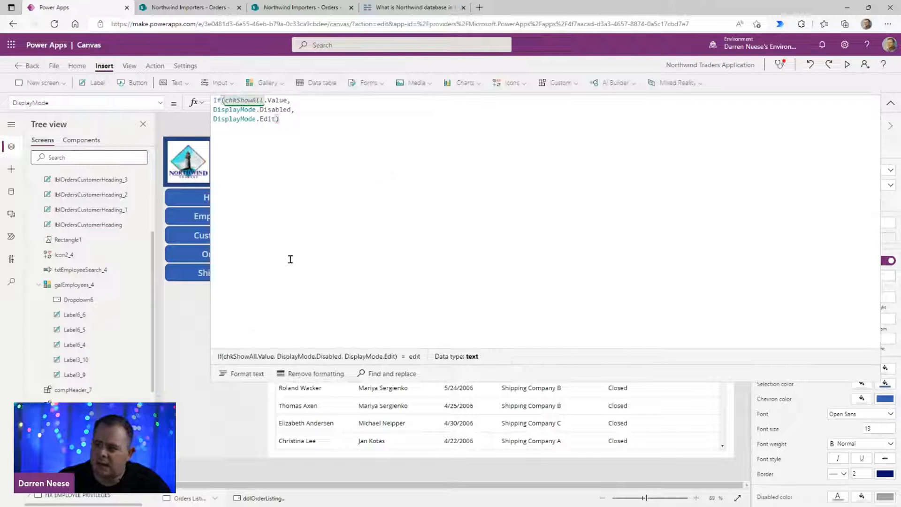
pyautogui.click(242, 373)
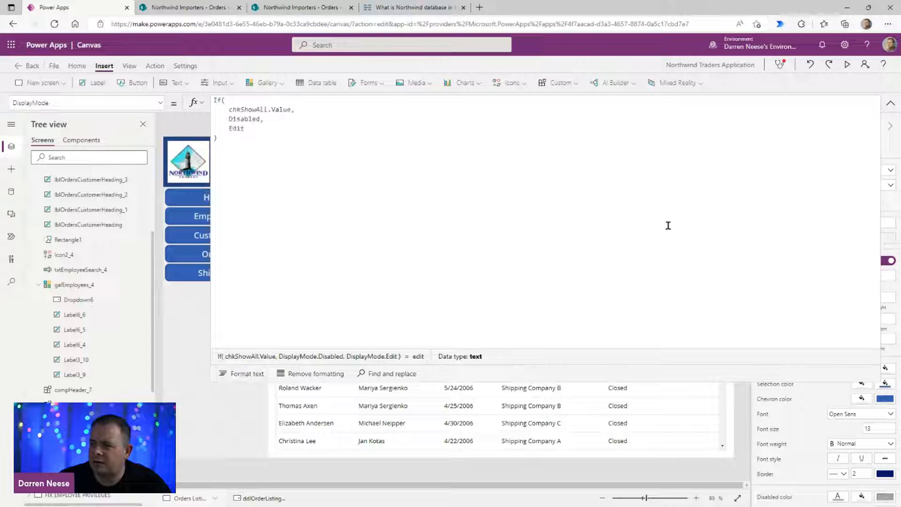
pyautogui.click(889, 103)
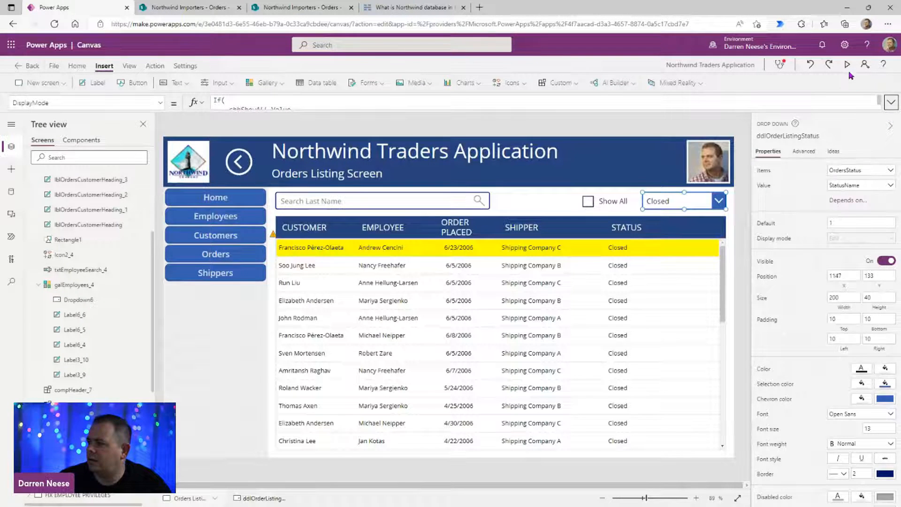
# Step: Preview the screen, check Show All, test whether the status drop-down can be opened, and leave the preview
pyautogui.click(847, 64)
pyautogui.click(690, 148)
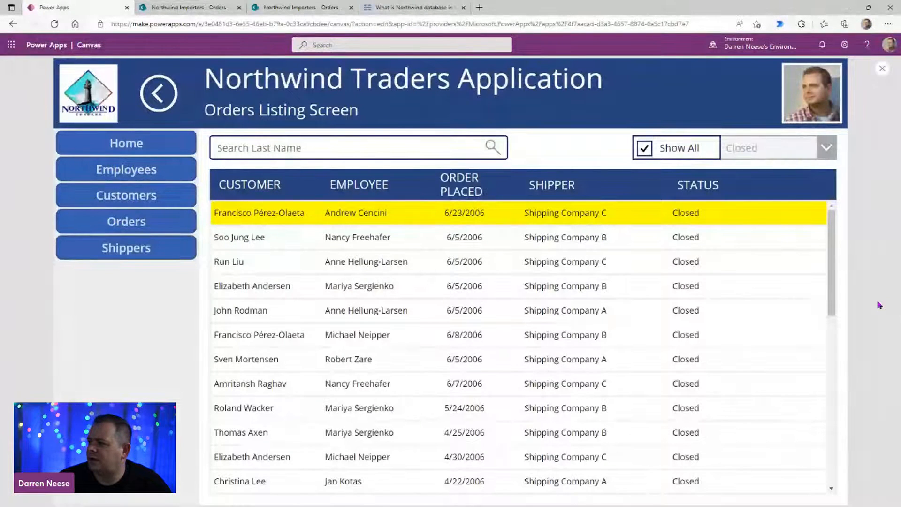
pyautogui.click(824, 148)
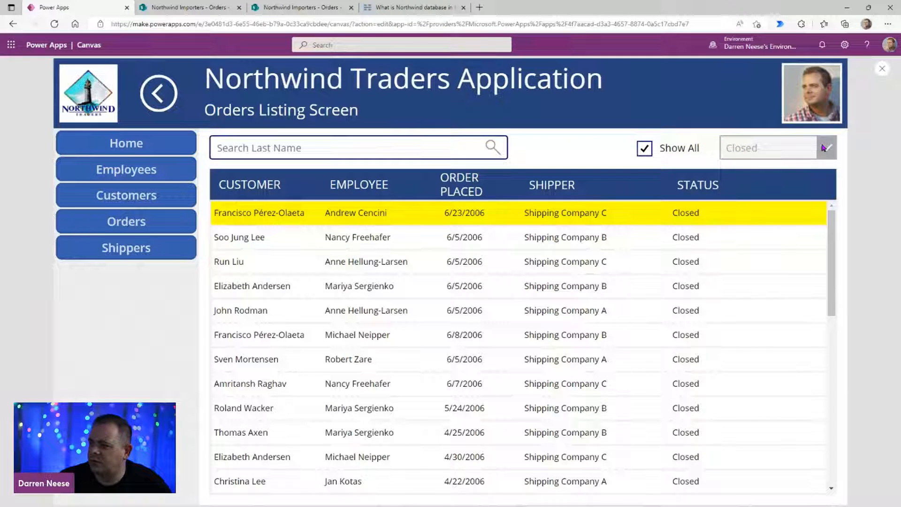
pyautogui.click(883, 70)
# Step: Copy the Show All check box's name and expand the gallery's Items formula for editing at its first Sort( line
pyautogui.click(610, 201)
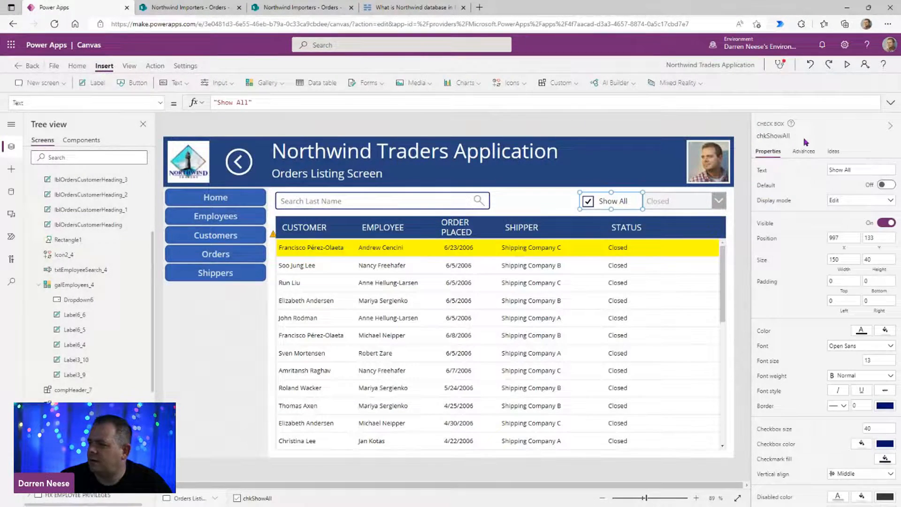
pyautogui.click(782, 135)
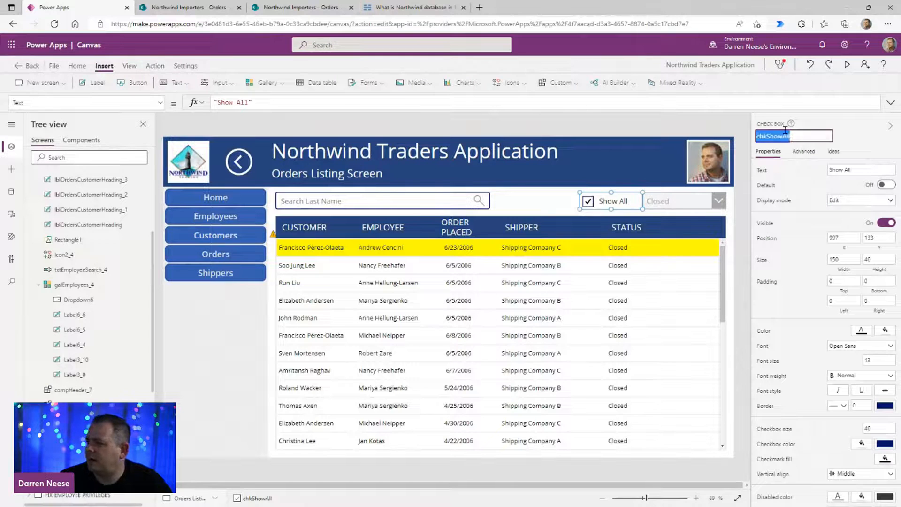
pyautogui.click(512, 374)
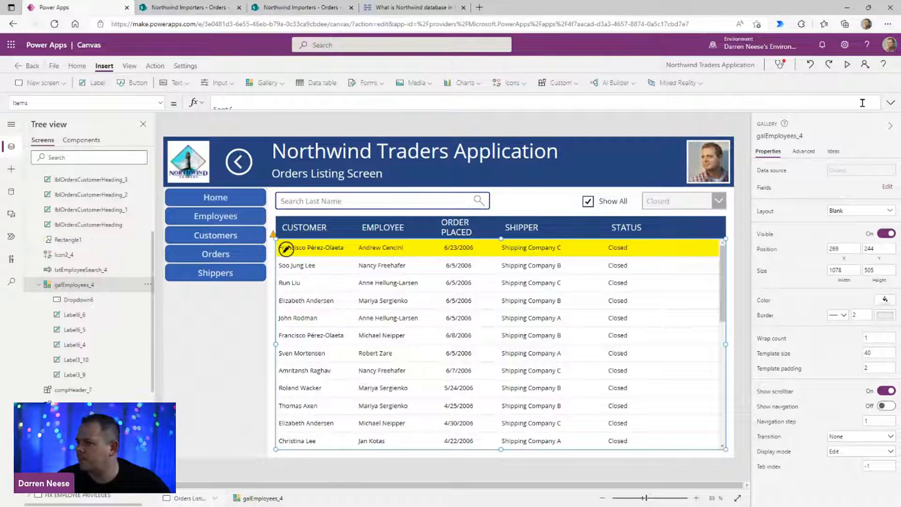
pyautogui.click(890, 103)
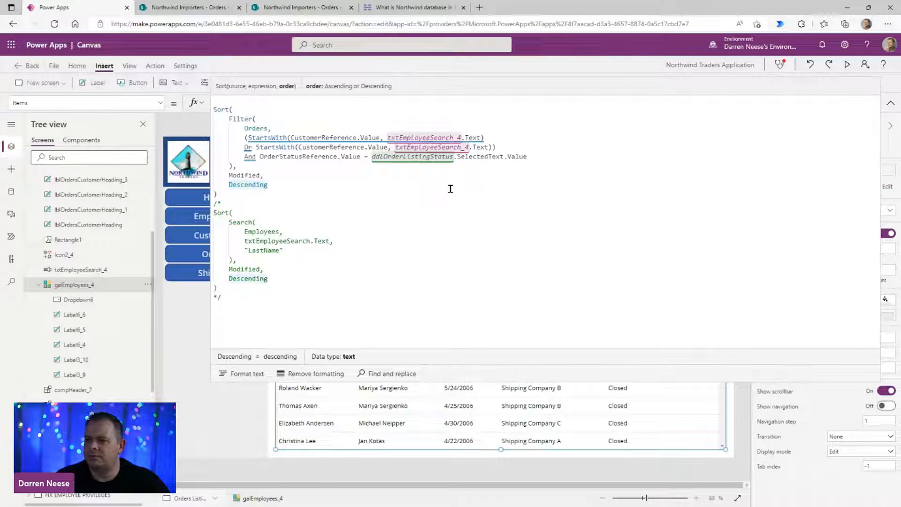
pyautogui.click(284, 109)
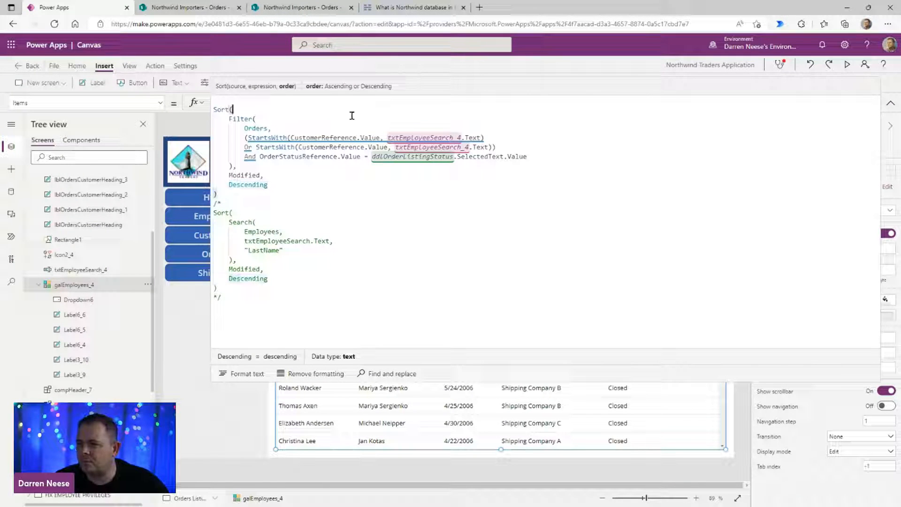
# Step: Wrap the Filter in the gallery's Items formula in an If that returns Orders when chkShowAll.Value is true, and close the If
pyautogui.press('Return')
pyautogui.write('If')
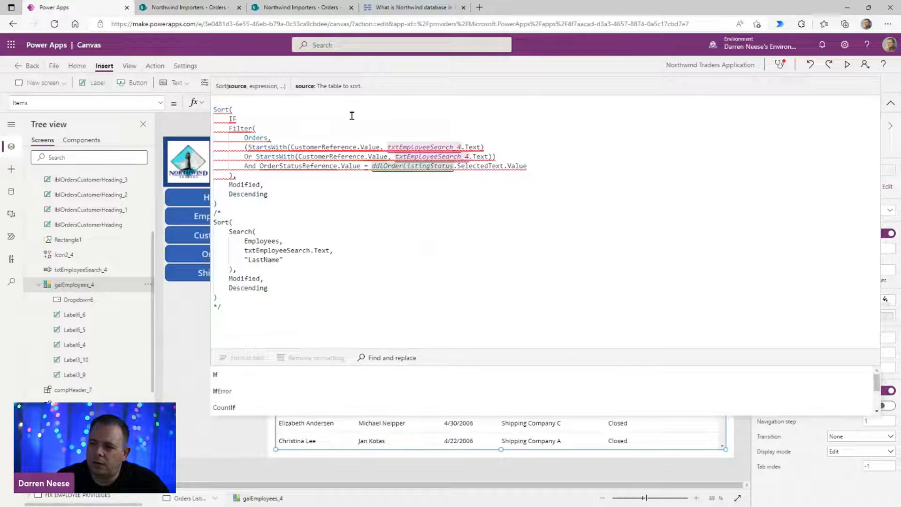
pyautogui.write('(chkShowAll.V')
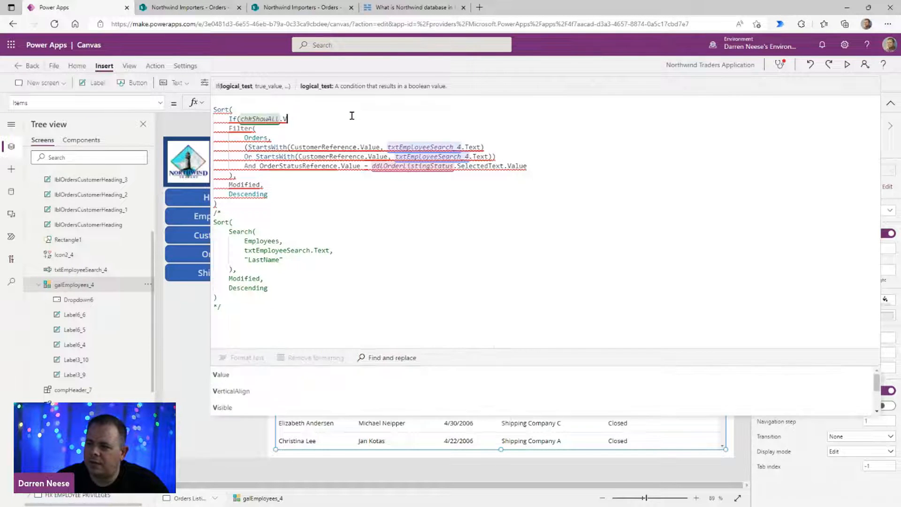
pyautogui.write('alue,')
pyautogui.press('Return')
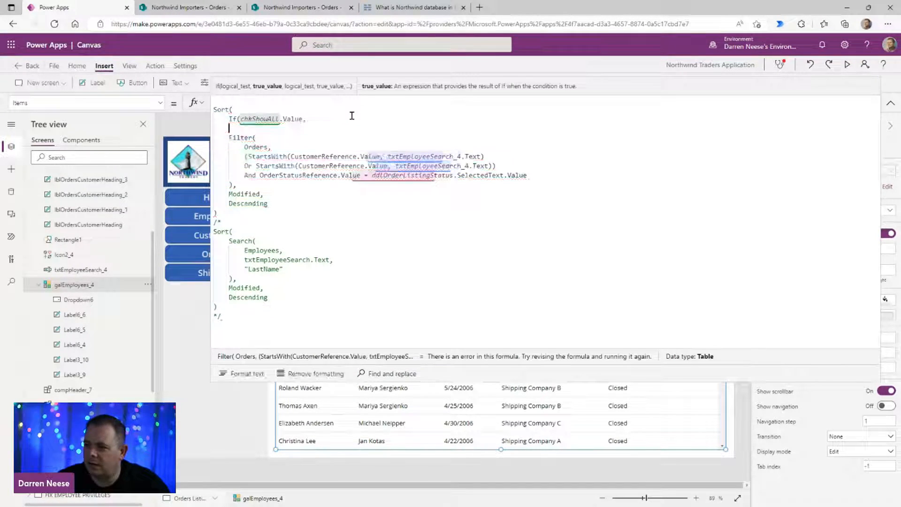
pyautogui.write('Orders')
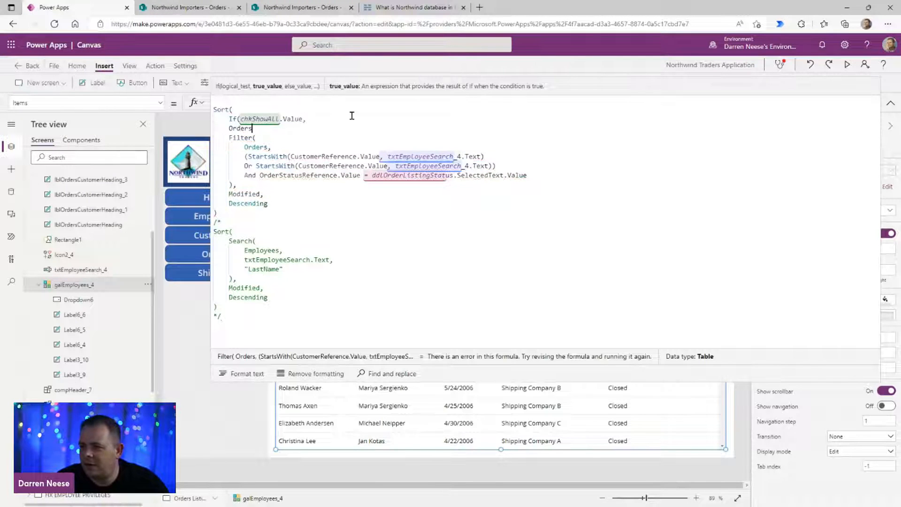
pyautogui.write(',')
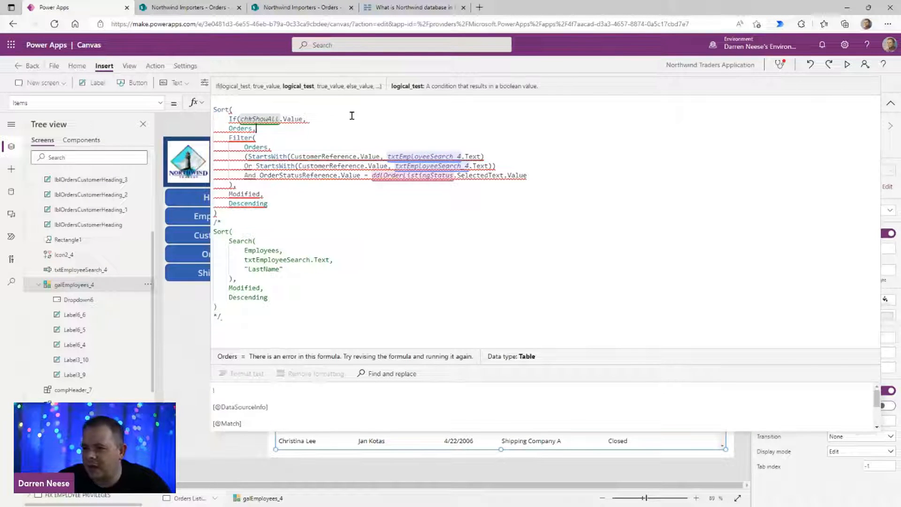
pyautogui.click(234, 186)
pyautogui.write('),')
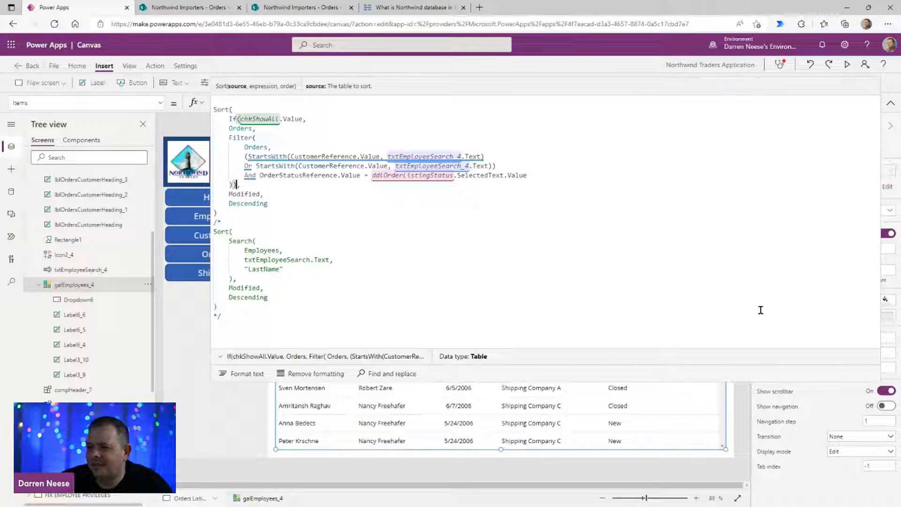
# Step: Put the If's closing parenthesis on its own line with the Filter block indented inside it, and save the app
pyautogui.press('Return')
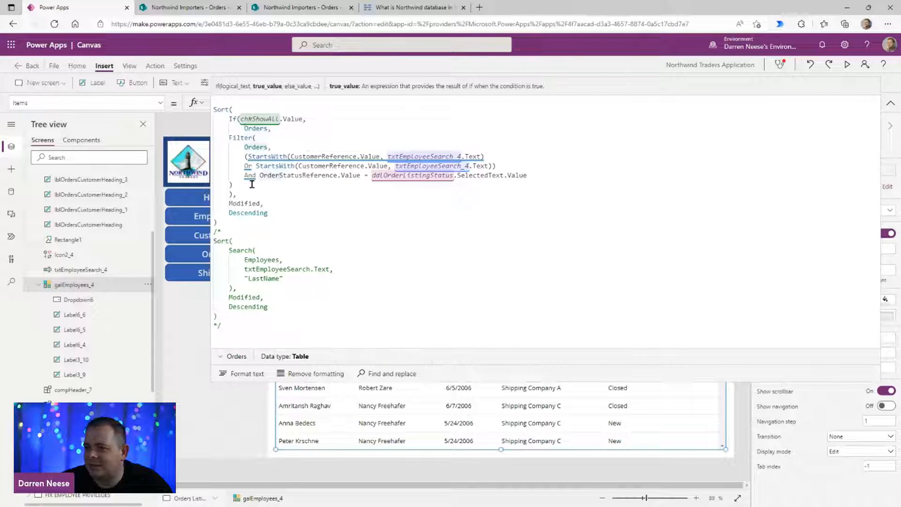
pyautogui.moveTo(234, 184); pyautogui.dragTo(199, 145)
pyautogui.press('Tab')
pyautogui.click(416, 247)
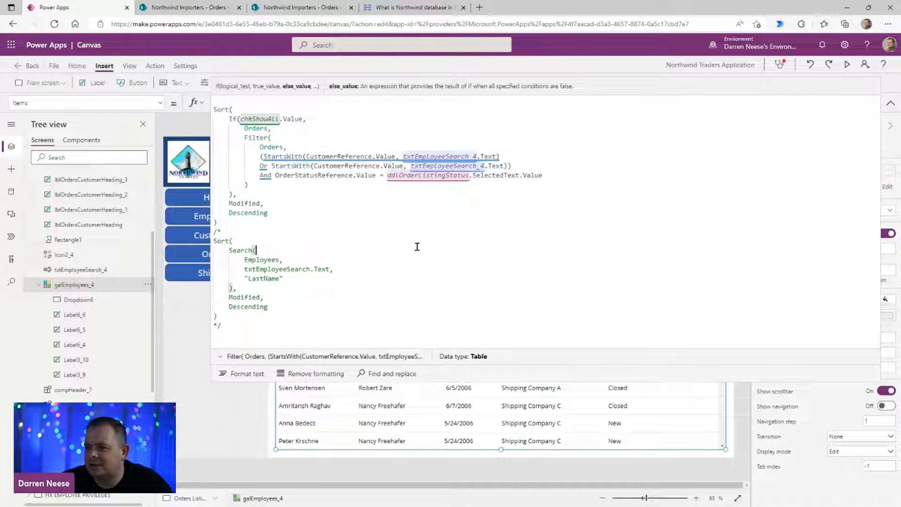
pyautogui.click(890, 103)
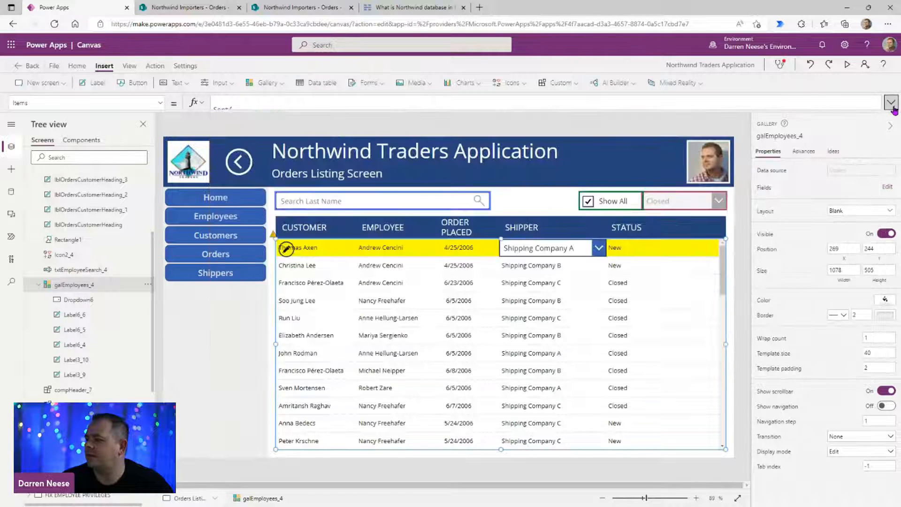
pyautogui.click(743, 243)
pyautogui.hotkey('ctrl', 's')
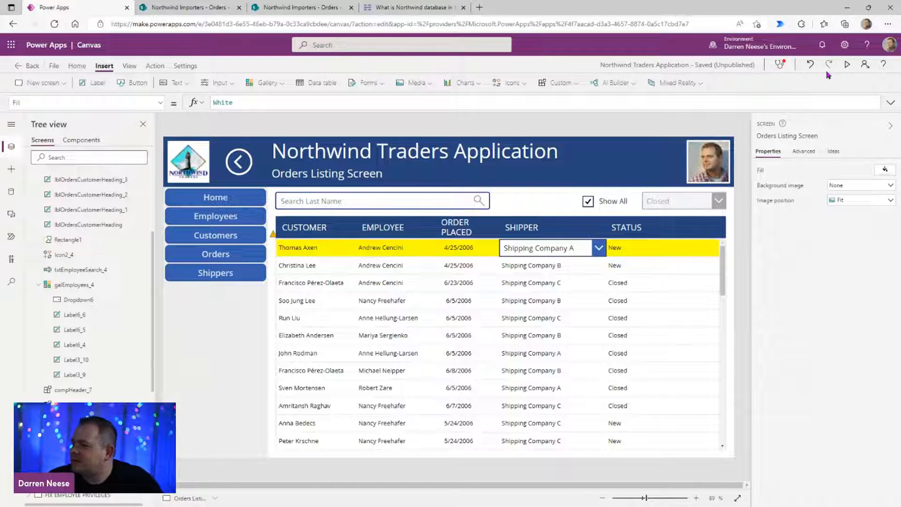
# Step: Preview the app and select several orders with Show All on to check the row selection
pyautogui.click(847, 64)
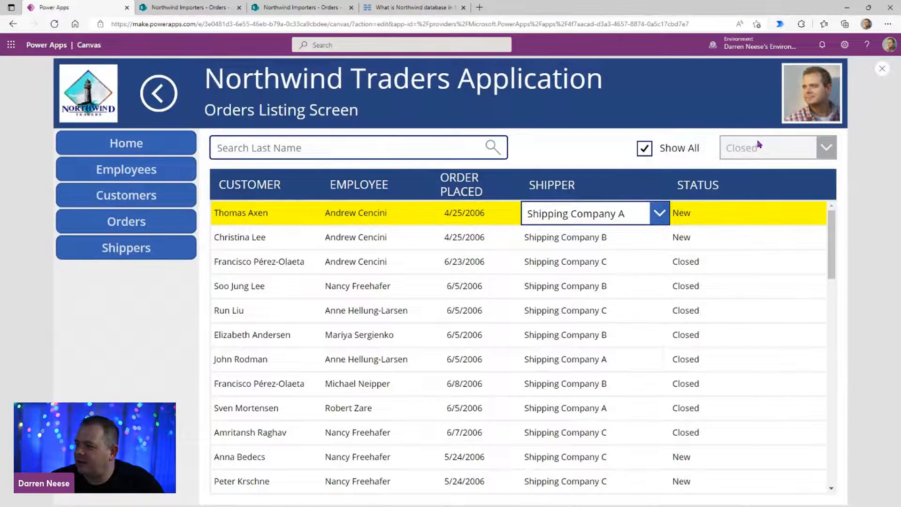
pyautogui.click(720, 289)
pyautogui.click(730, 404)
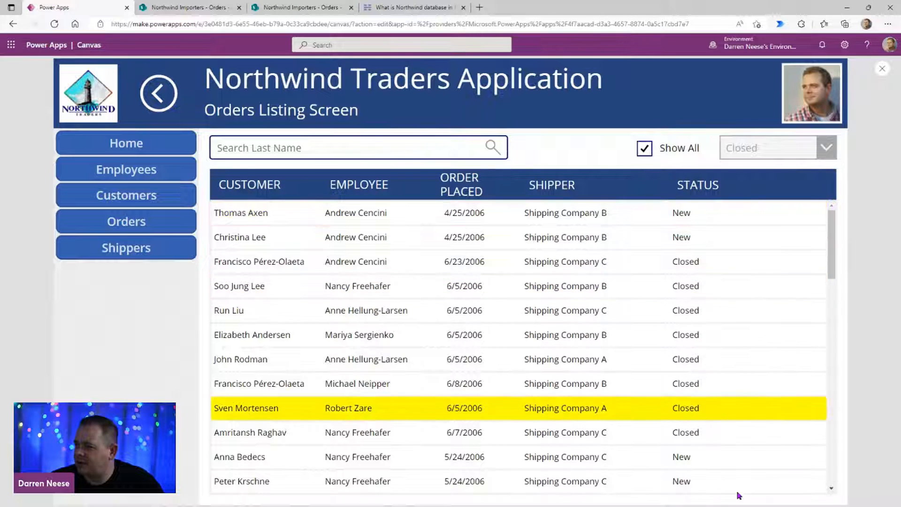
pyautogui.click(729, 479)
pyautogui.click(724, 335)
pyautogui.click(732, 256)
pyautogui.click(733, 218)
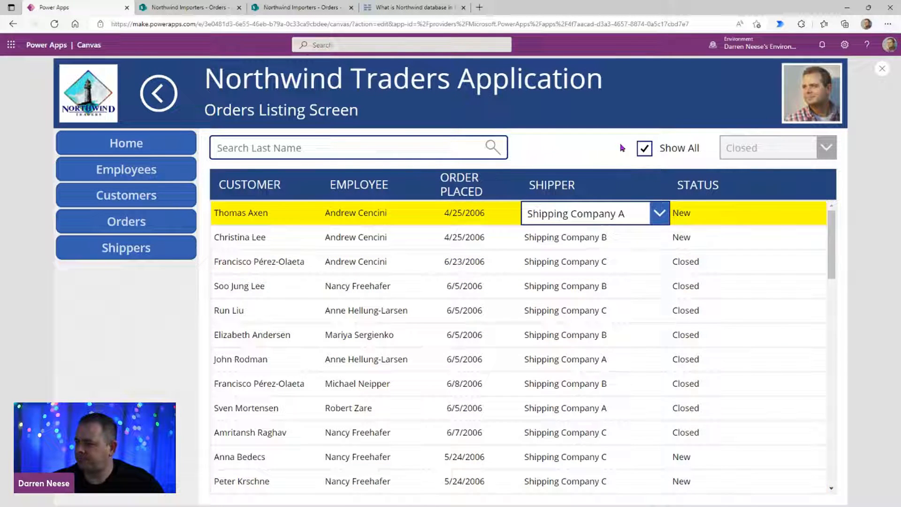
# Step: Turn off Show All and filter the orders by the status New
pyautogui.click(645, 148)
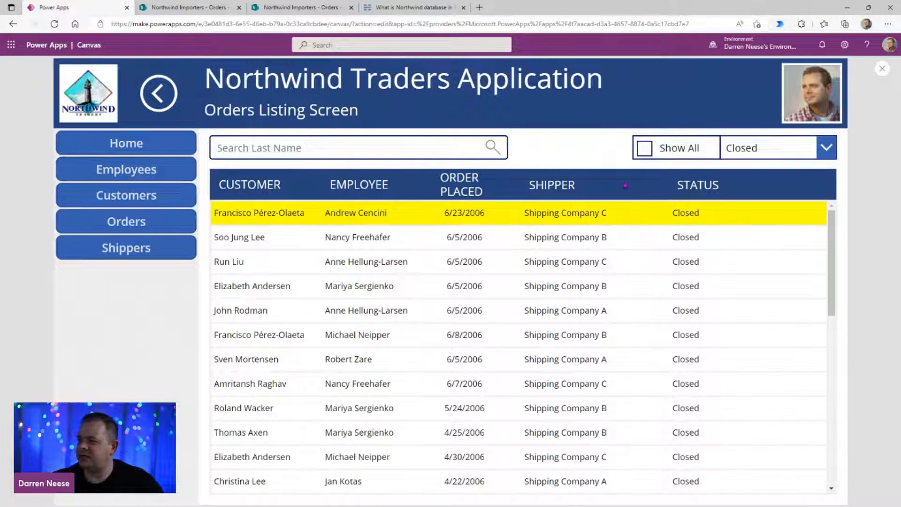
pyautogui.click(793, 155)
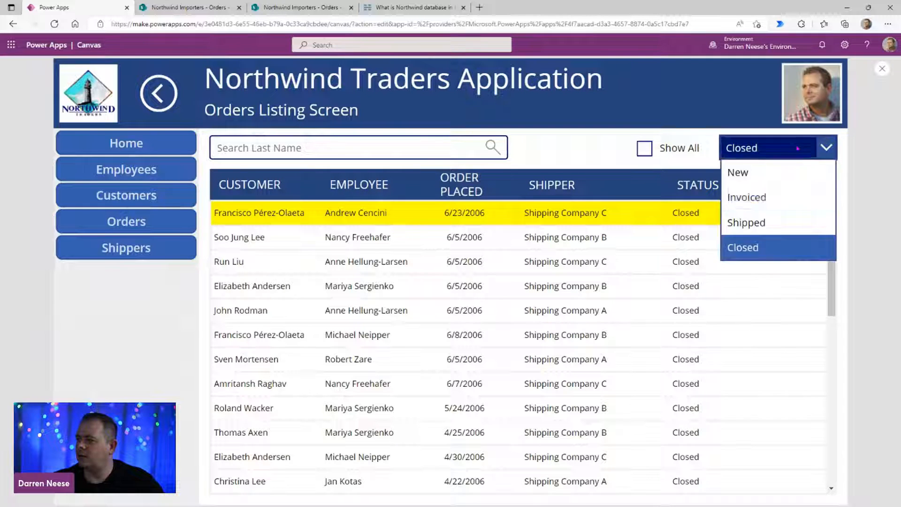
pyautogui.click(798, 180)
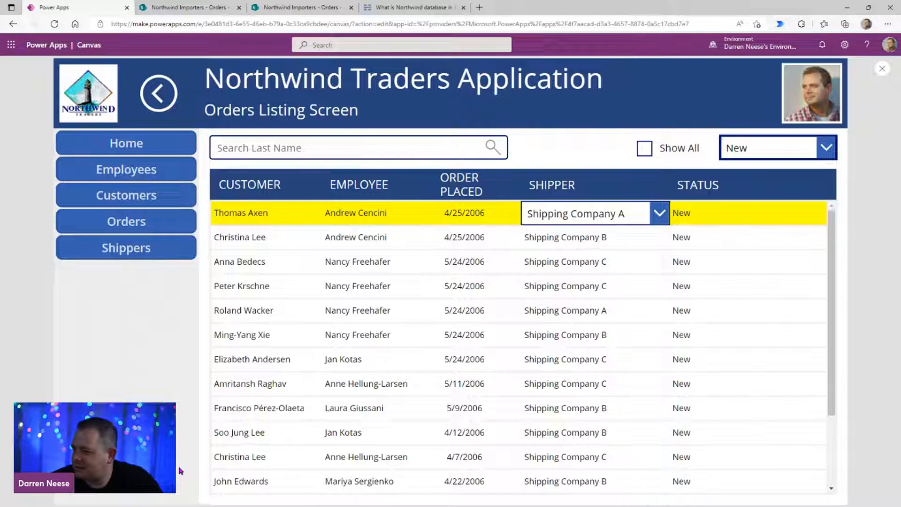
# Step: Select several of the New orders to check their shipper values, ending on the first order, and exit the preview
pyautogui.click(533, 292)
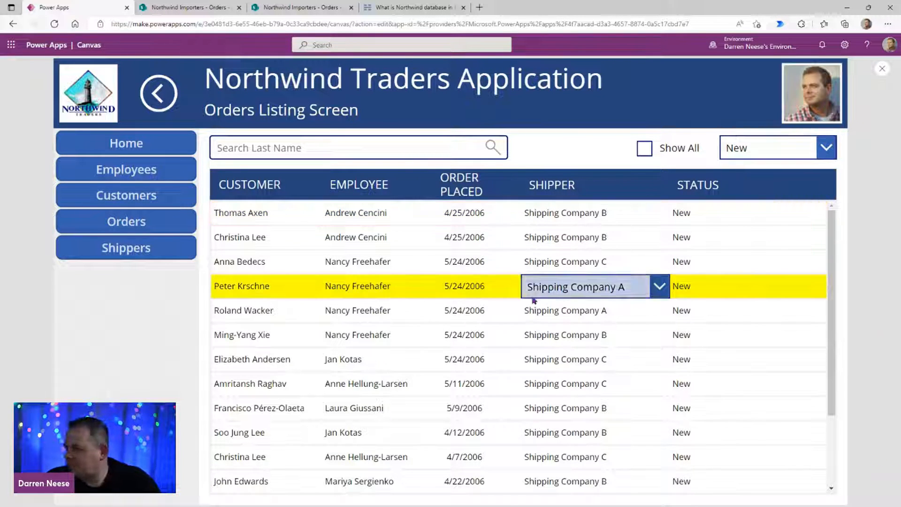
pyautogui.click(492, 386)
pyautogui.click(452, 296)
pyautogui.click(436, 219)
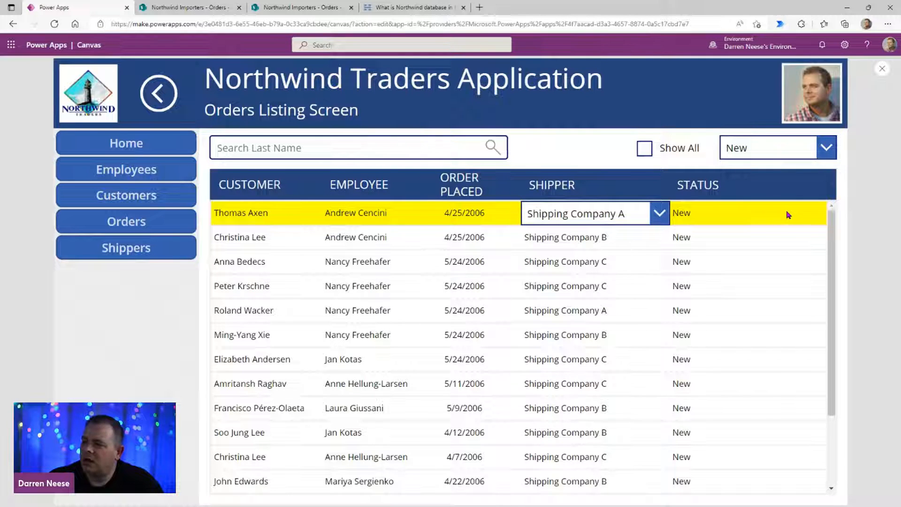
pyautogui.click(390, 288)
pyautogui.click(412, 215)
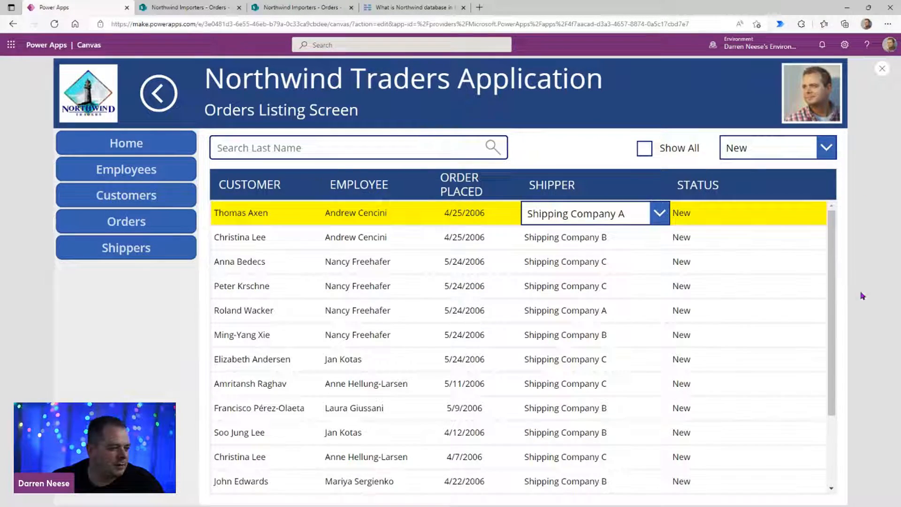
pyautogui.click(882, 70)
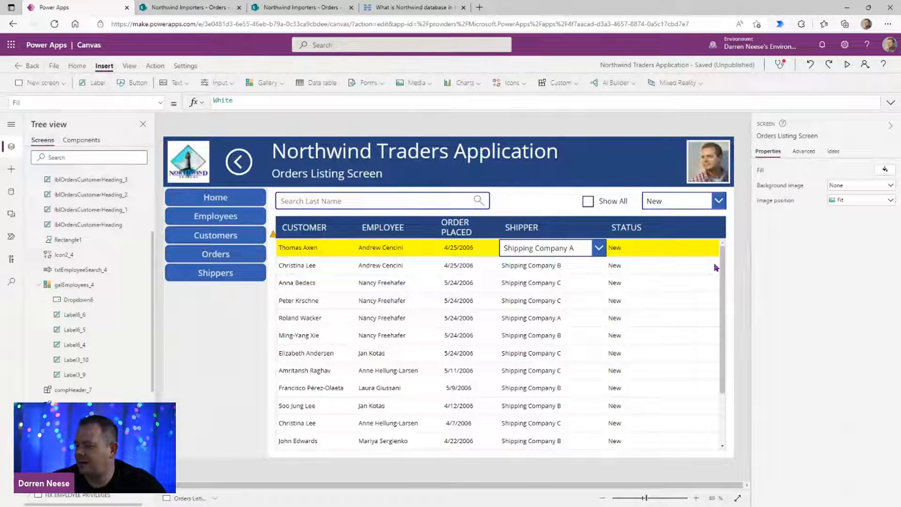
# Step: Insert an Add icon into the orders gallery rows and move it past the Status value, at about X 972, Y 0
pyautogui.click(655, 252)
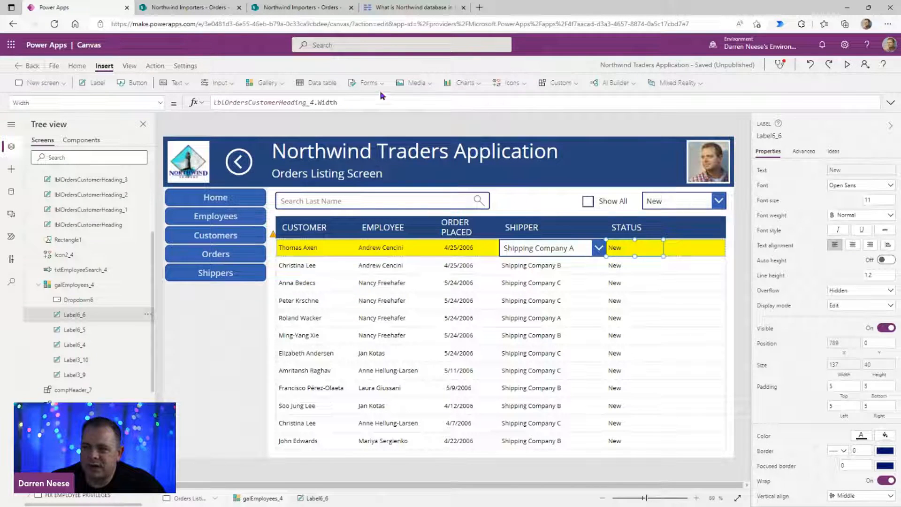
pyautogui.click(511, 83)
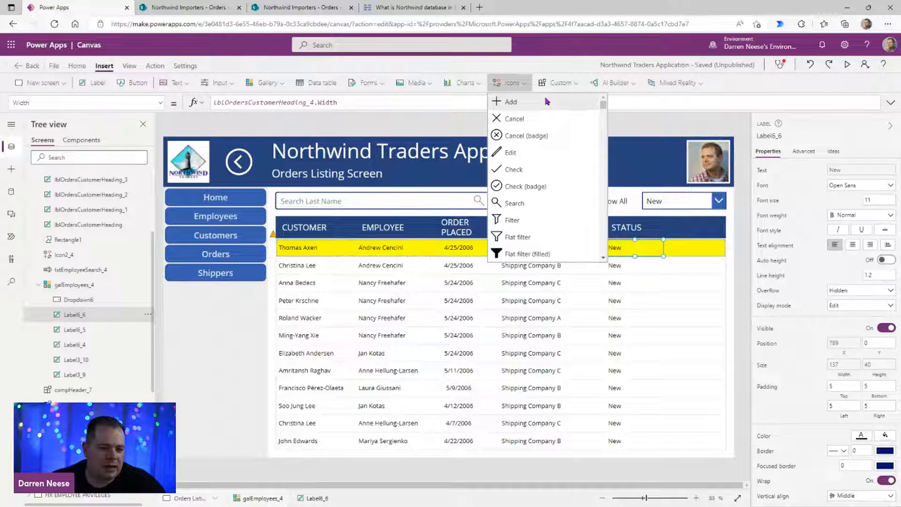
pyautogui.click(545, 102)
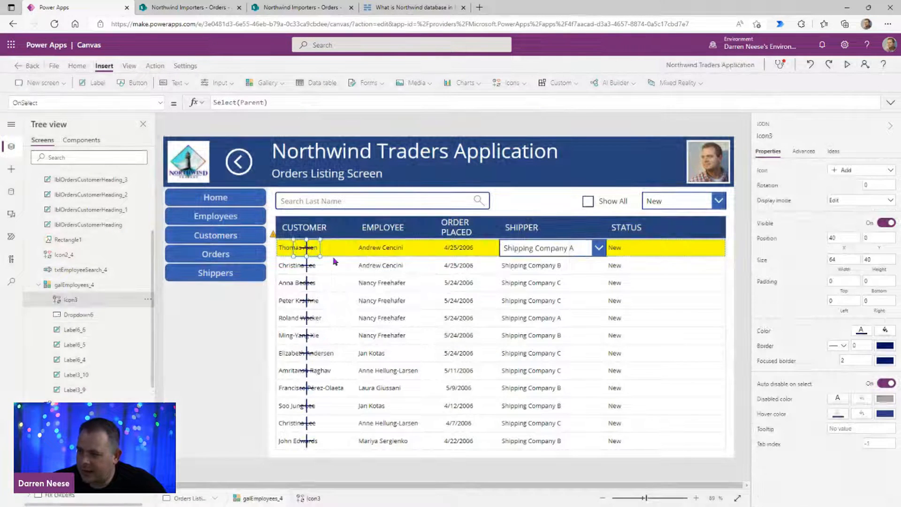
pyautogui.moveTo(308, 247); pyautogui.dragTo(702, 246)
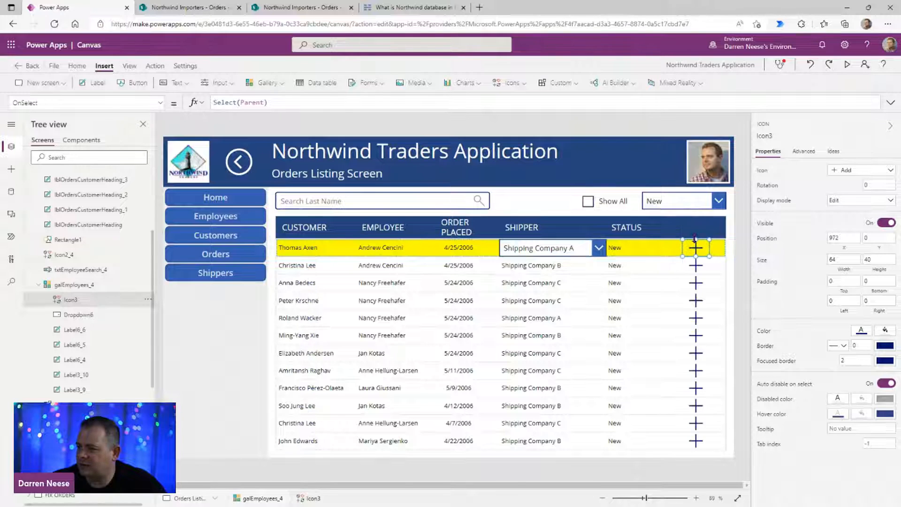
# Step: Try to change the gallery icon to Next by searching the icon choices for "right" and "next"
pyautogui.click(873, 174)
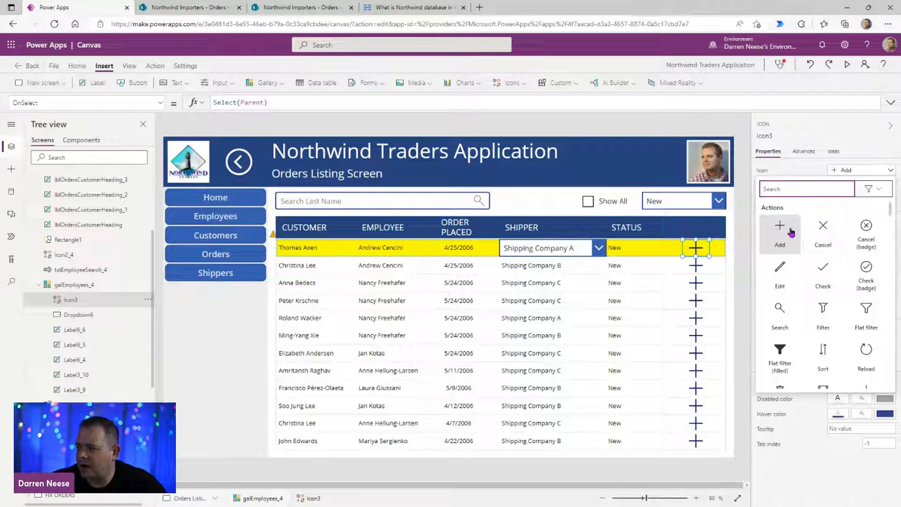
pyautogui.click(806, 187)
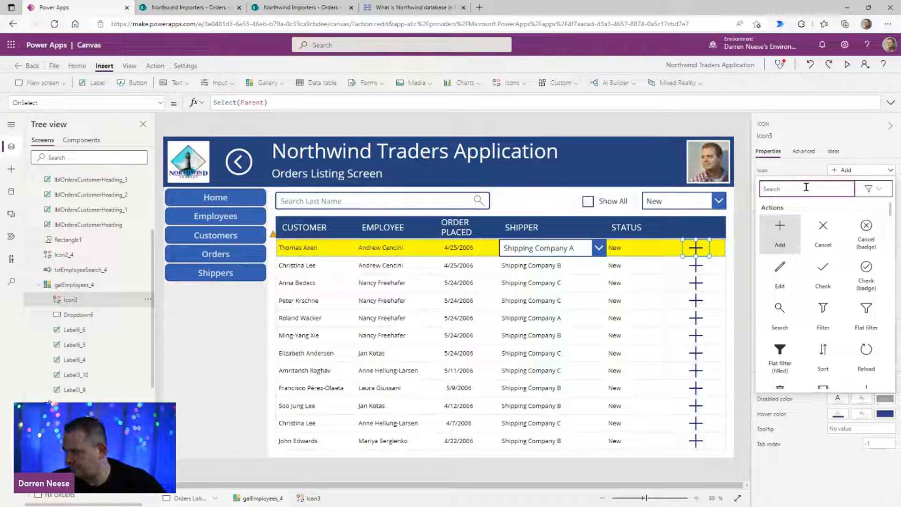
pyautogui.write('right')
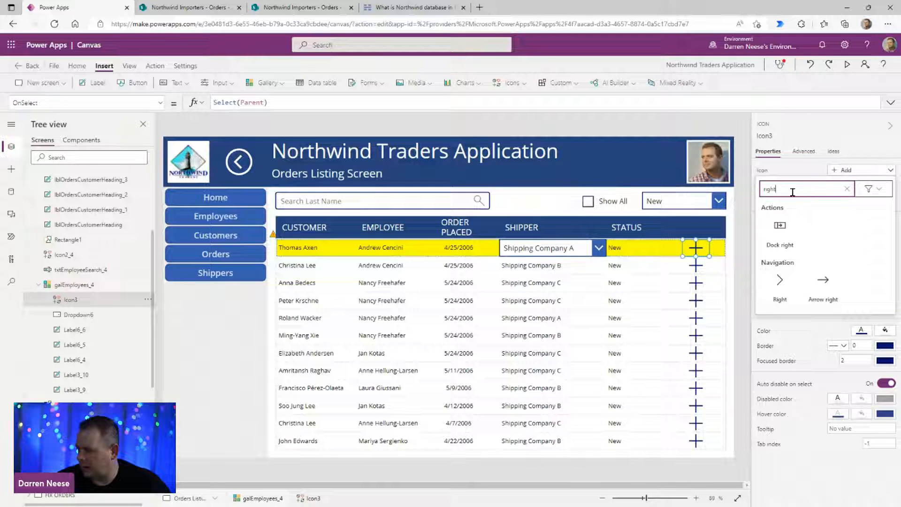
pyautogui.moveTo(791, 189); pyautogui.dragTo(748, 195)
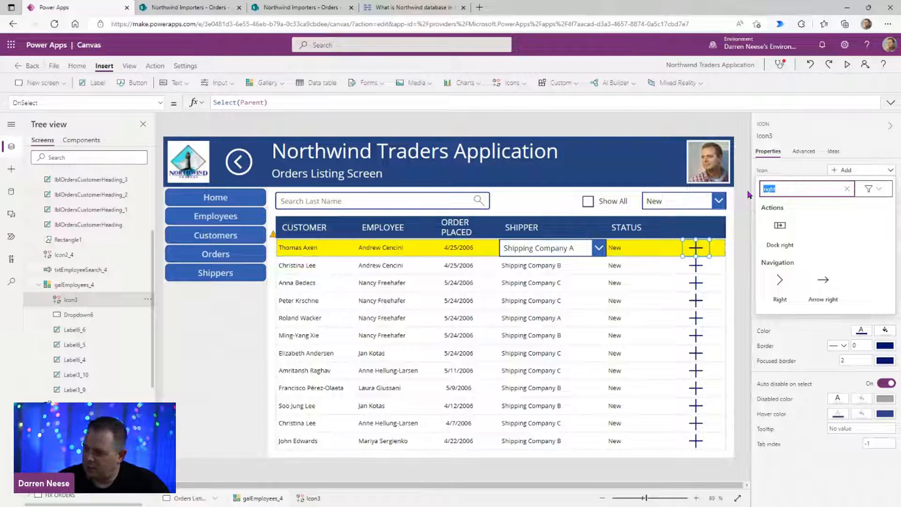
pyautogui.write('next')
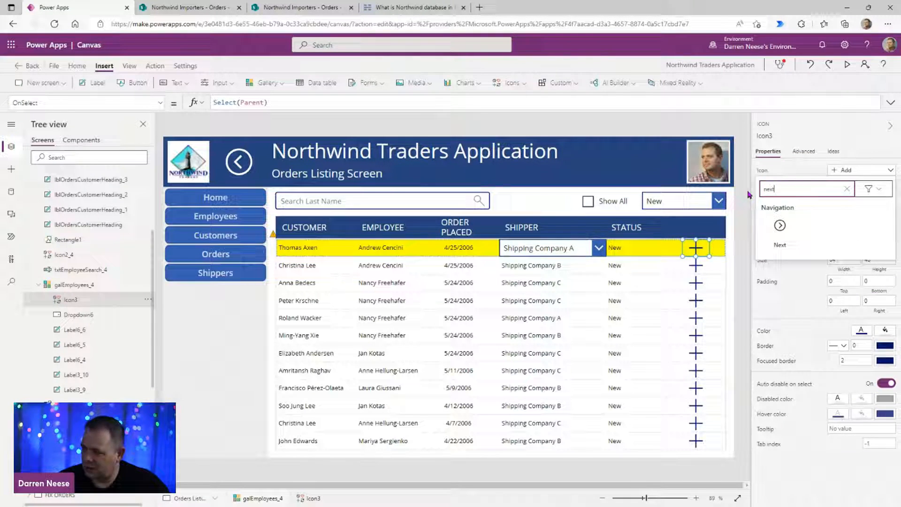
pyautogui.press('Return')
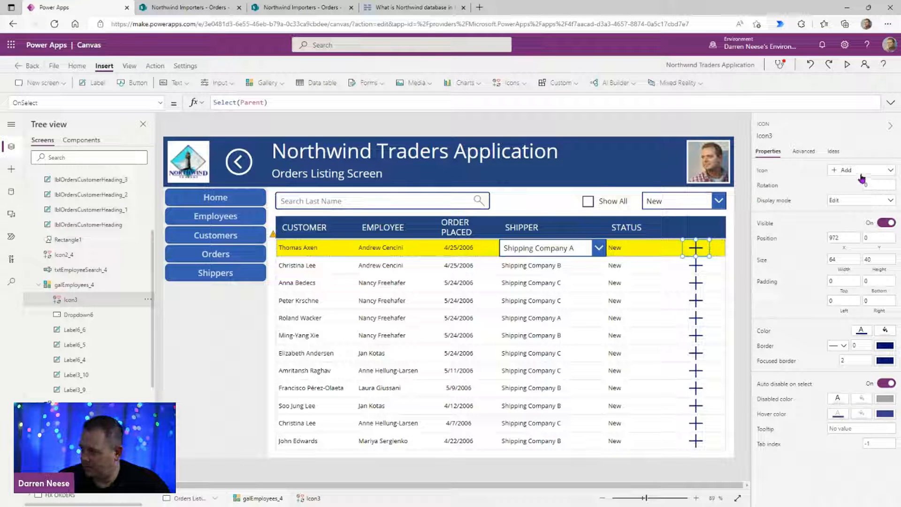
pyautogui.click(861, 173)
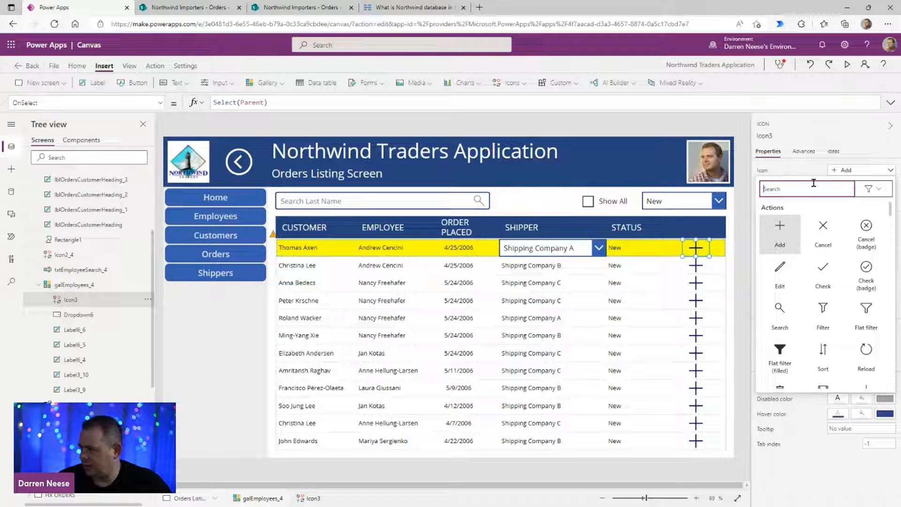
pyautogui.write('Left')
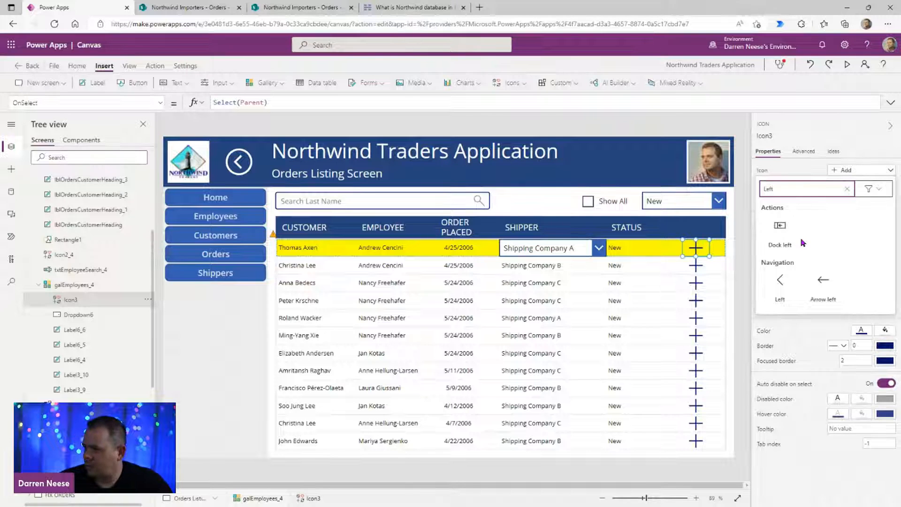
pyautogui.press('Escape')
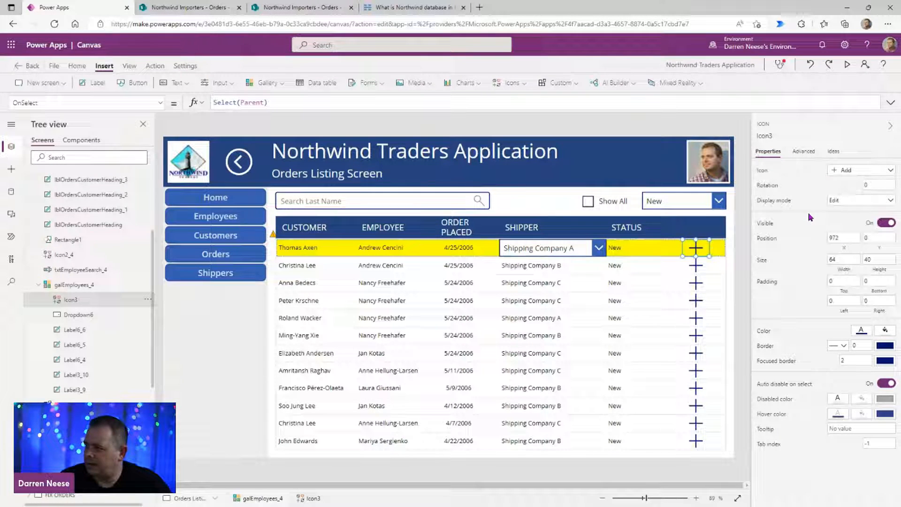
# Step: Change the gallery row icon to Right and narrow it to a width of 48 at about X 987
pyautogui.click(859, 171)
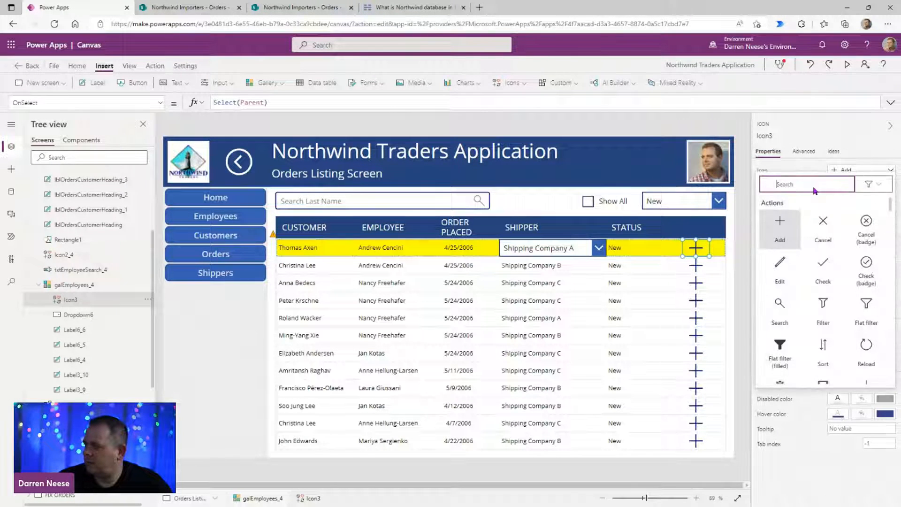
pyautogui.write('Right')
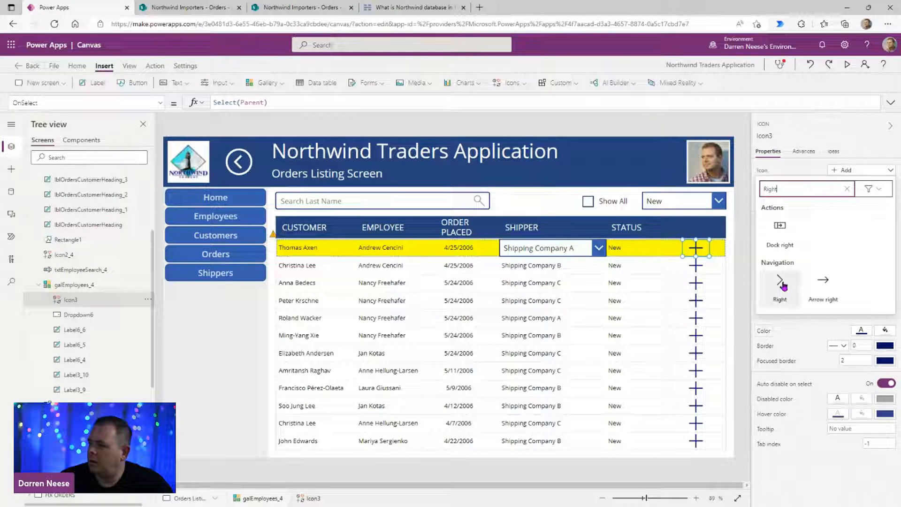
pyautogui.click(780, 282)
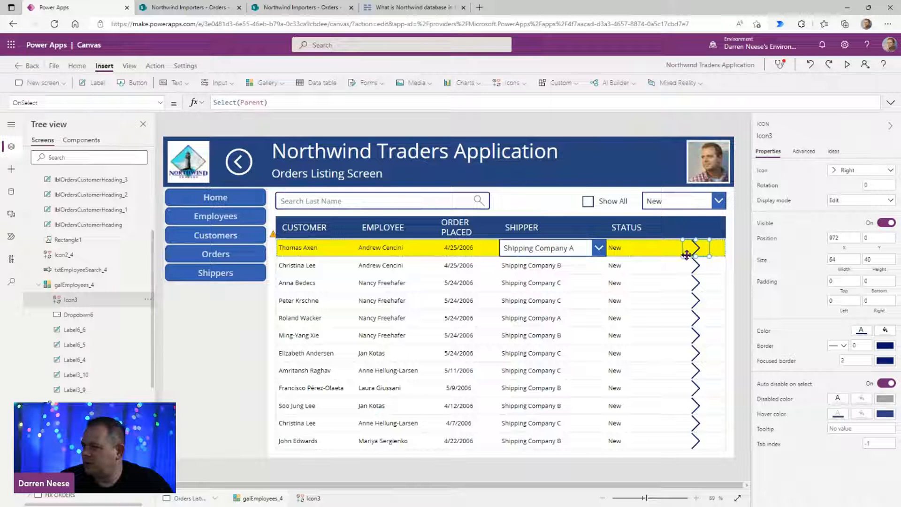
pyautogui.moveTo(685, 254); pyautogui.dragTo(692, 255)
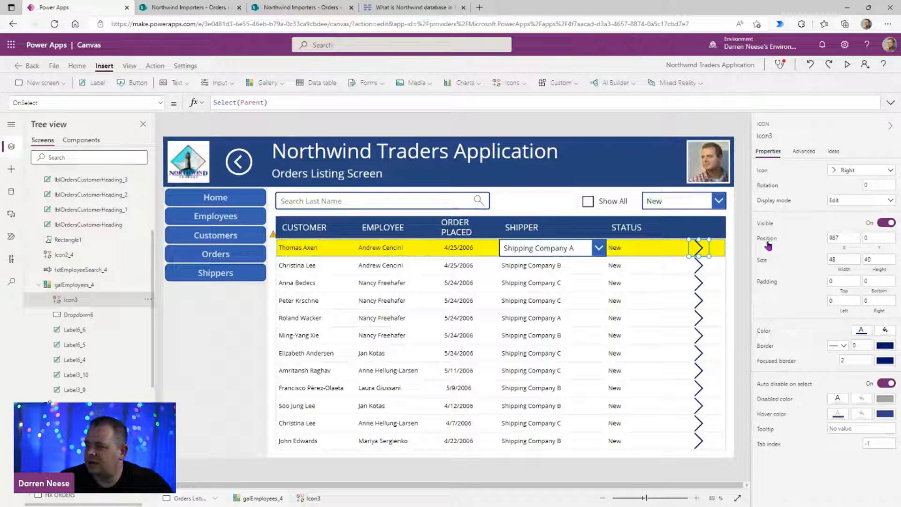
# Step: Set the Right icon's Visible property to ThisItem.IsSelected so it shows only on the selected order row
pyautogui.click(138, 105)
pyautogui.scroll(-10, 94, 249)
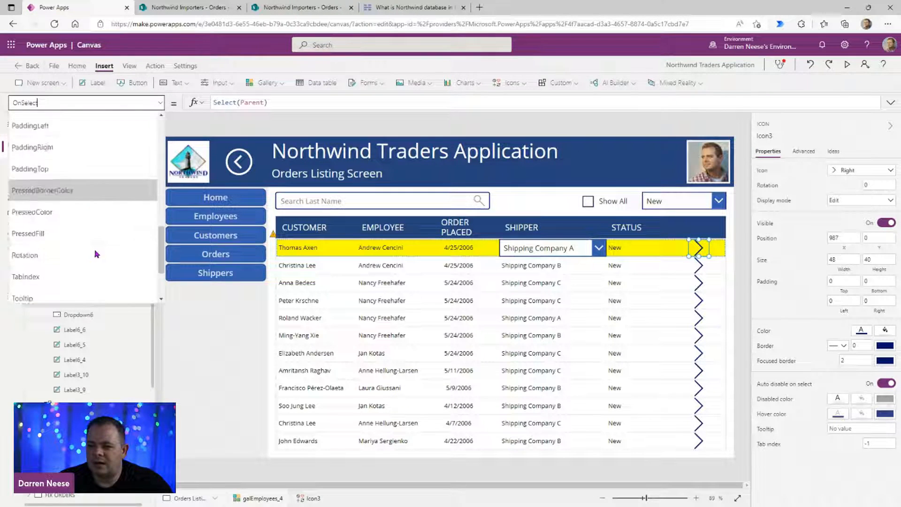
pyautogui.click(93, 244)
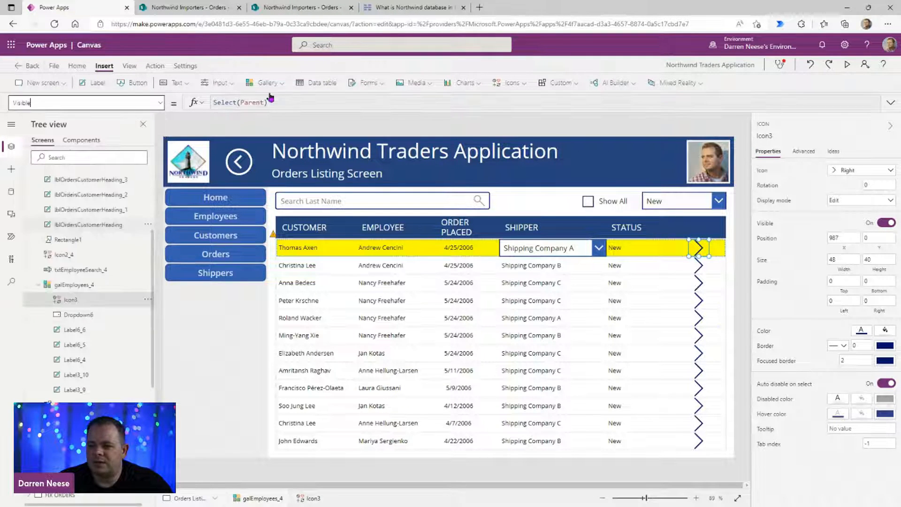
pyautogui.doubleClick(221, 102)
pyautogui.write('ThisIt')
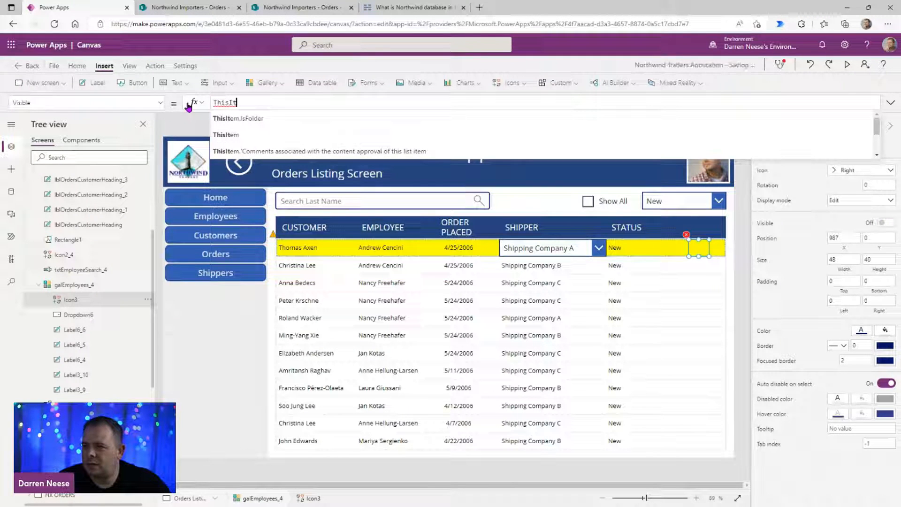
pyautogui.press('Down')
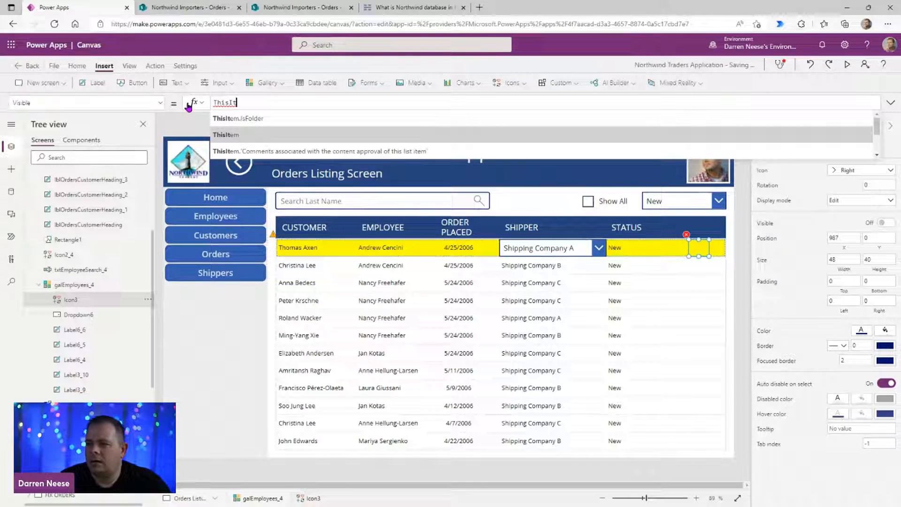
pyautogui.press('Tab')
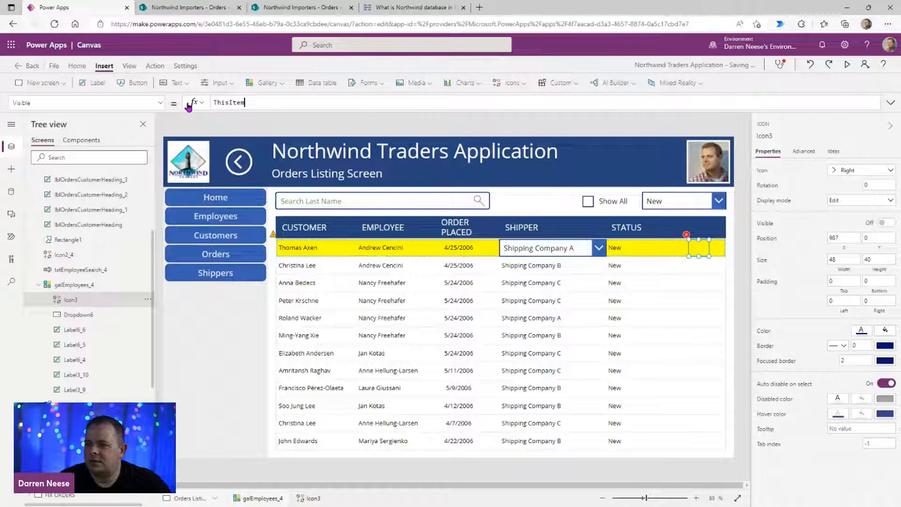
pyautogui.write('.Isse')
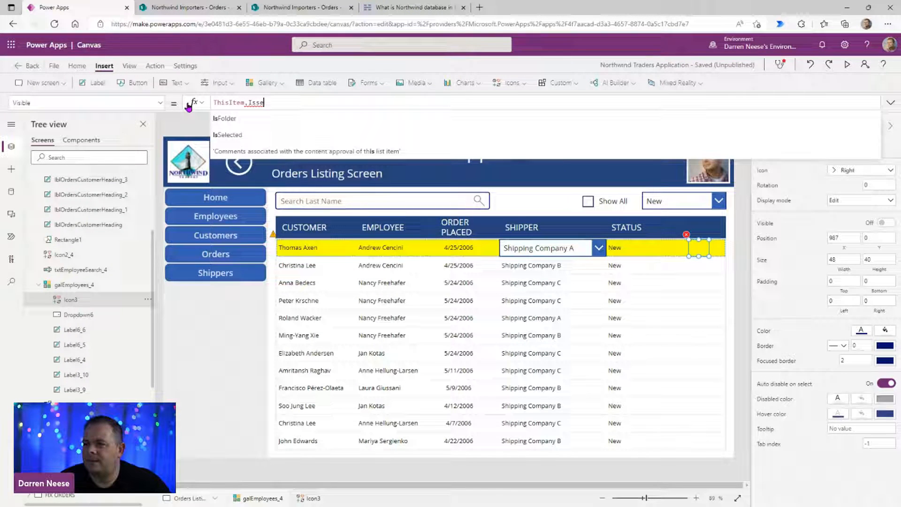
pyautogui.write('S')
pyautogui.press('Tab')
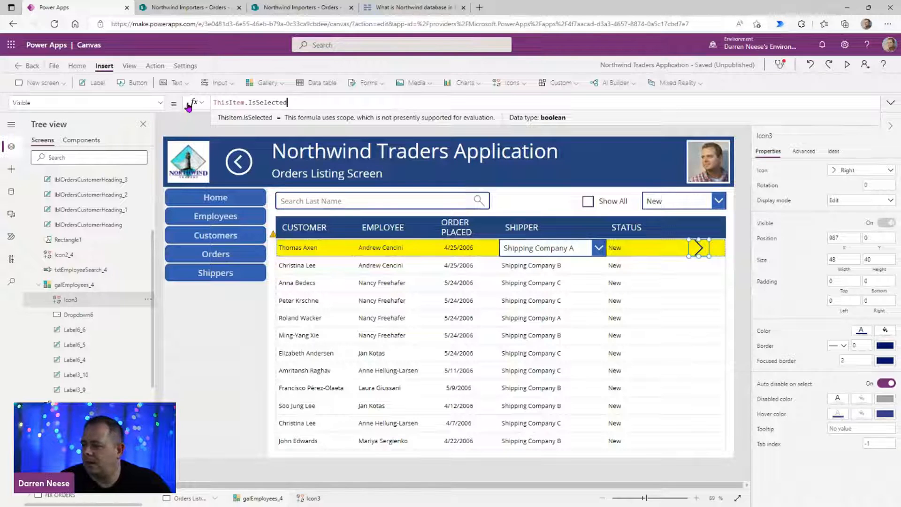
# Step: Preview the app, select several orders to check the arrow icon on the selected row, and exit the preview
pyautogui.click(847, 64)
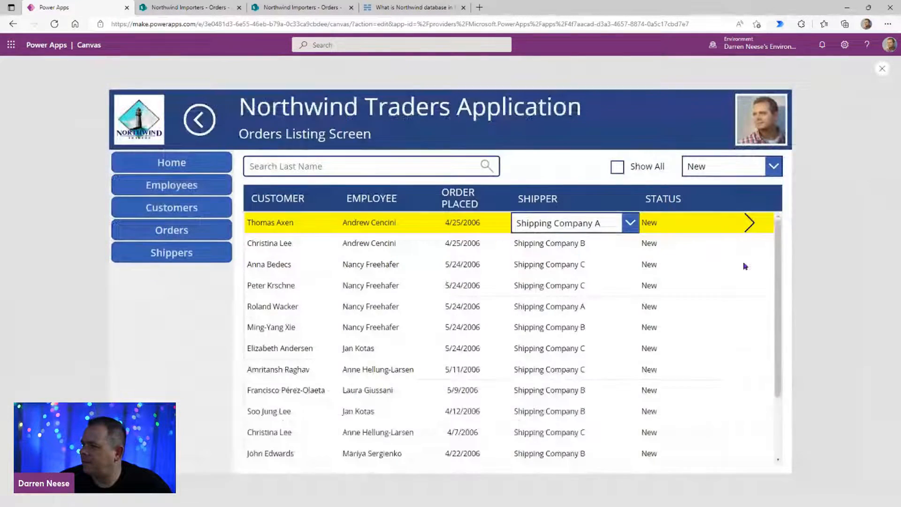
pyautogui.click(652, 310)
pyautogui.click(643, 410)
pyautogui.click(670, 235)
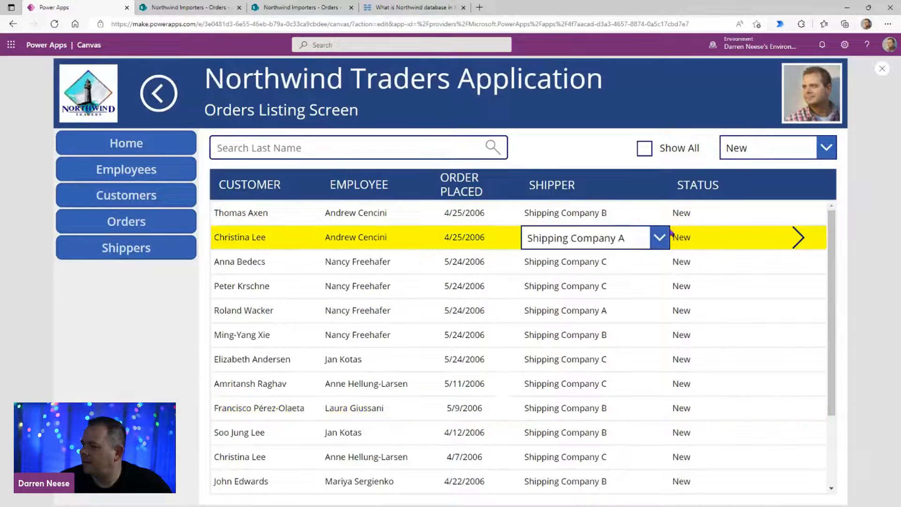
pyautogui.click(711, 218)
pyautogui.click(882, 69)
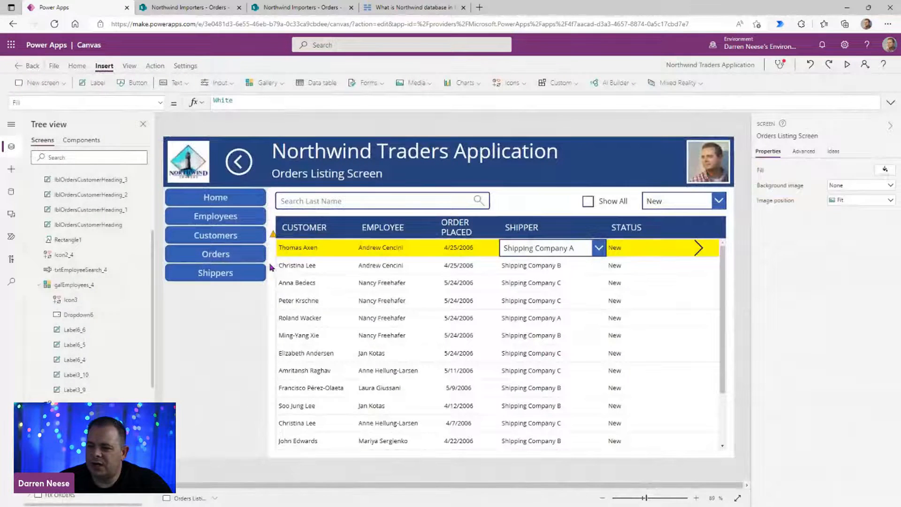
# Step: Collapse the Orders Listing Screen's controls and duplicate the Orders Screen
pyautogui.scroll(3, 91, 267)
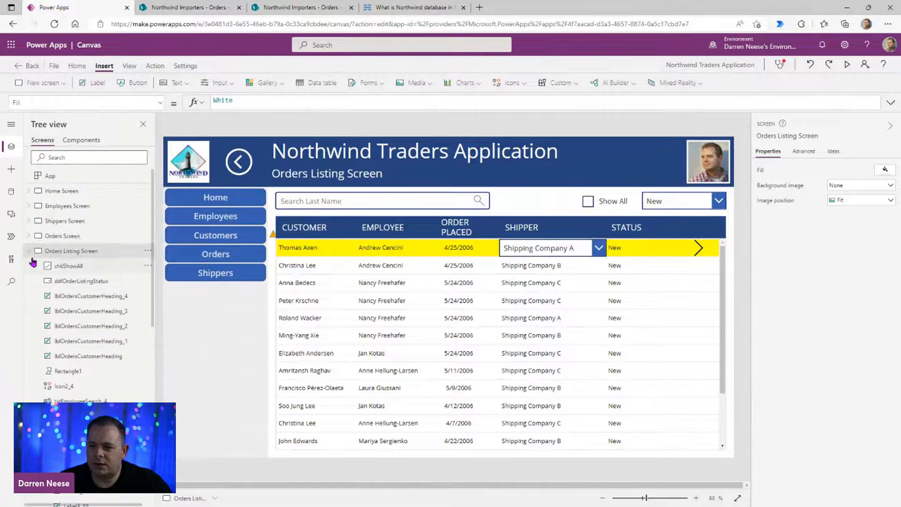
pyautogui.click(29, 253)
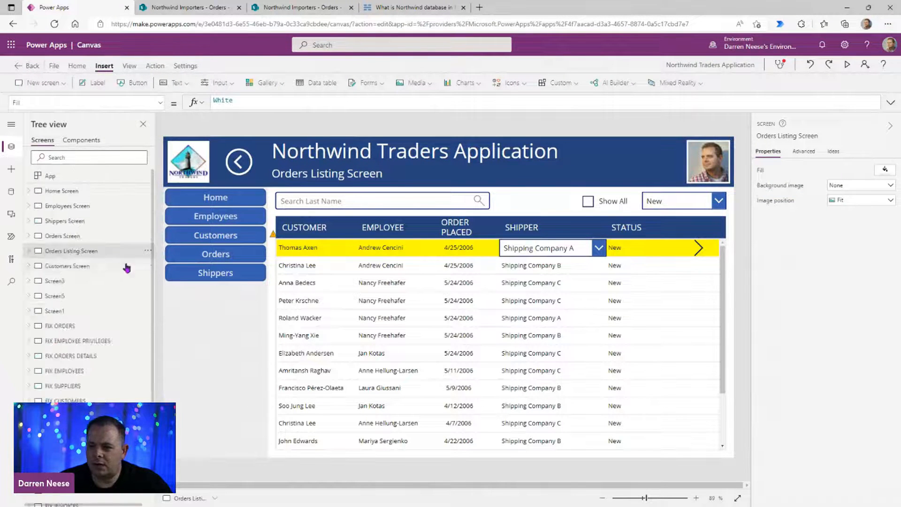
pyautogui.click(95, 238)
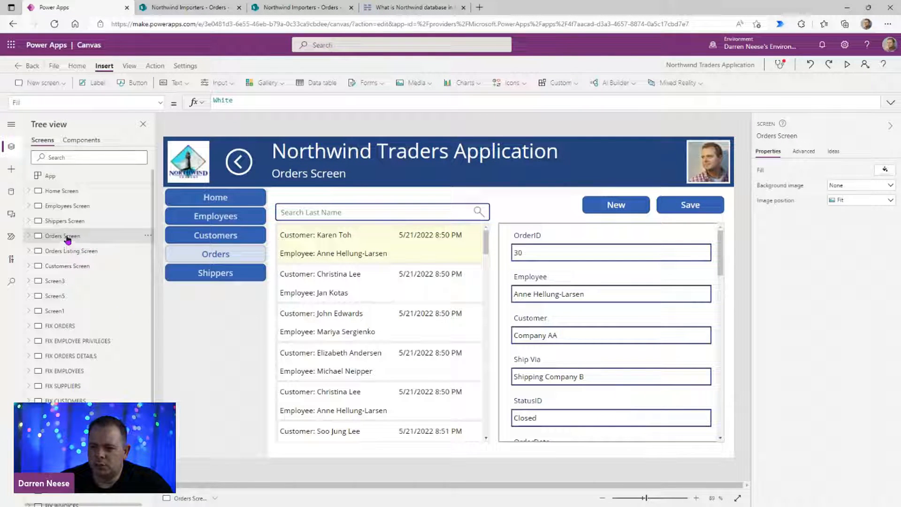
pyautogui.click(148, 236)
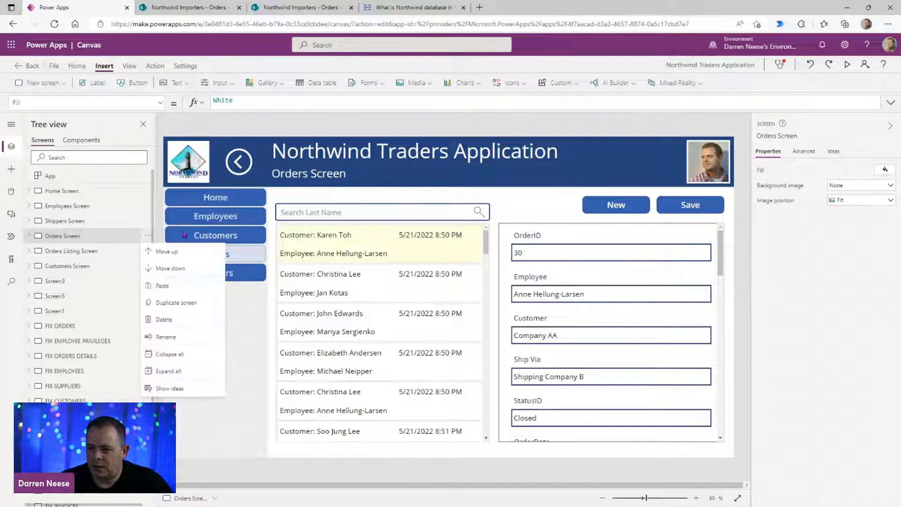
pyautogui.click(186, 303)
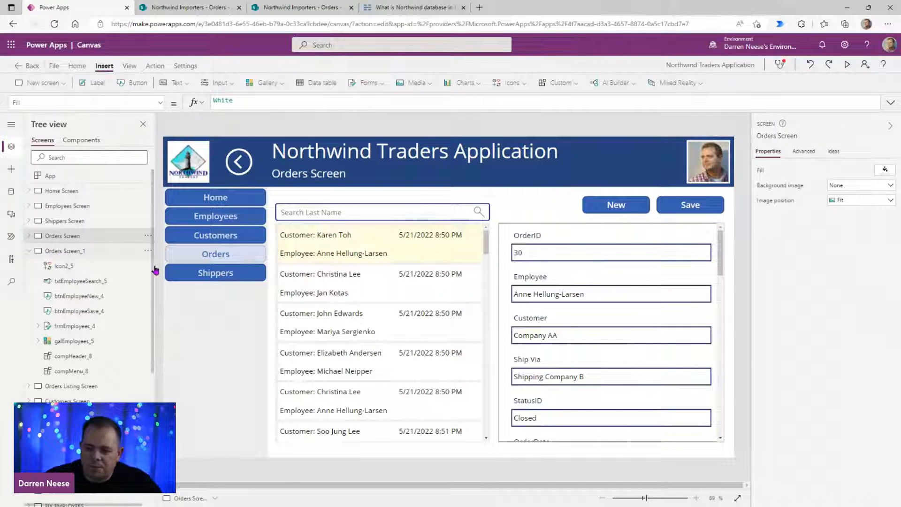
# Step: Rename the duplicated screen as Orders Edit Screen and collapse its list of controls
pyautogui.click(115, 250)
pyautogui.click(788, 136)
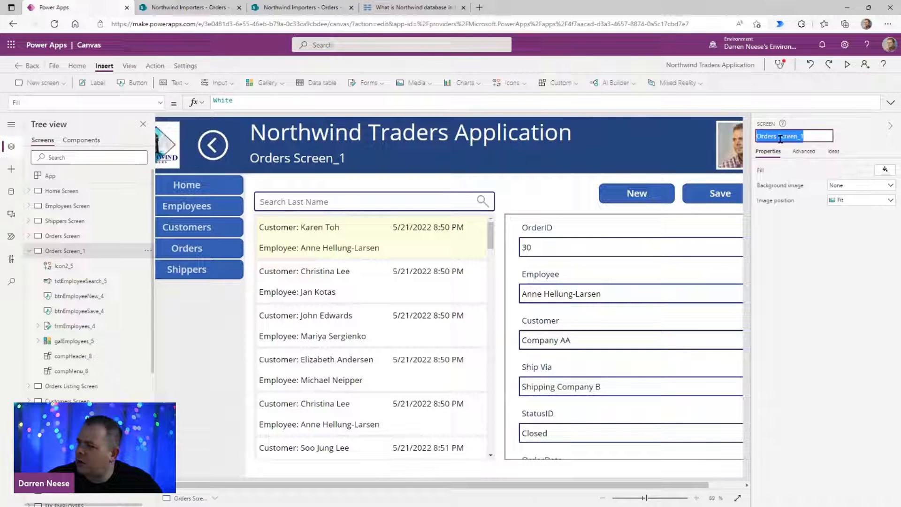
pyautogui.doubleClick(797, 136)
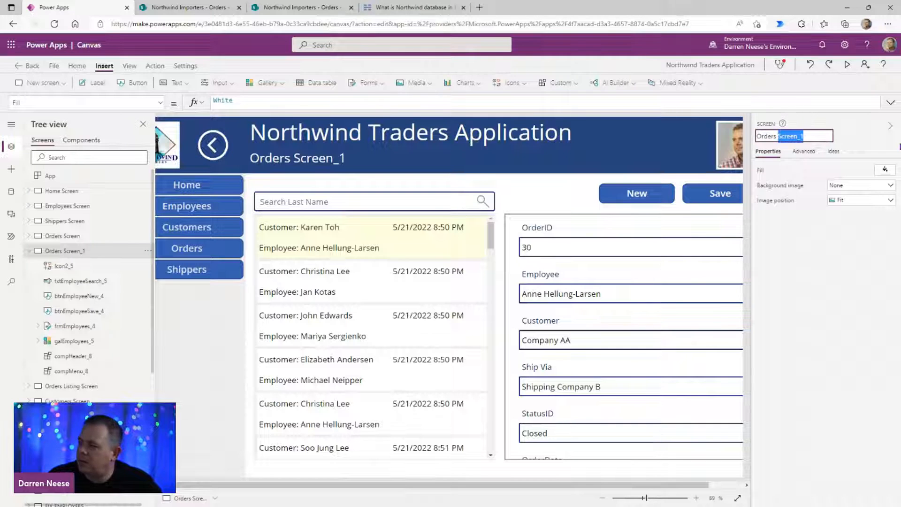
pyautogui.write('Ed')
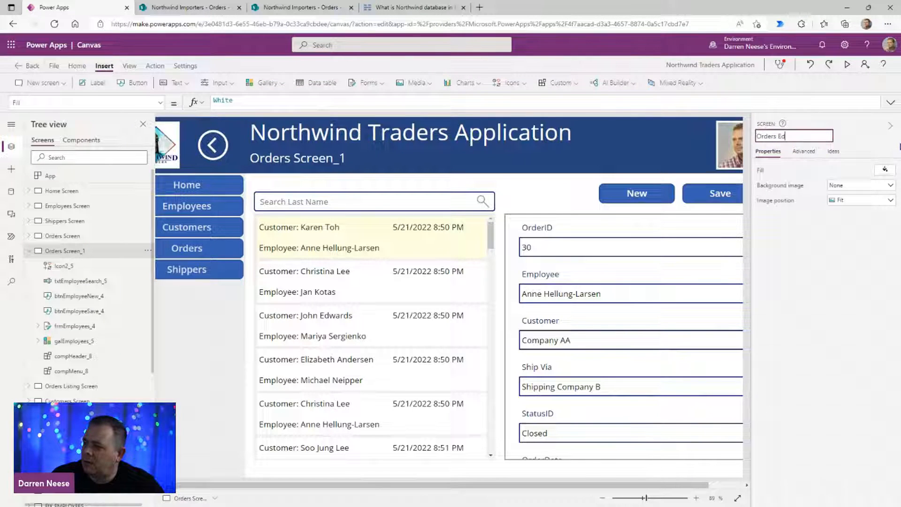
pyautogui.write('it Screen')
pyautogui.press('Return')
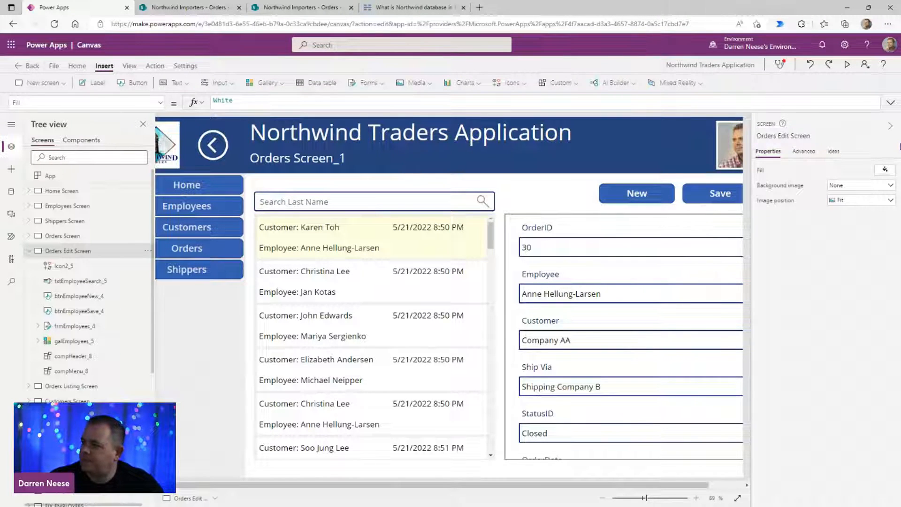
pyautogui.click(794, 136)
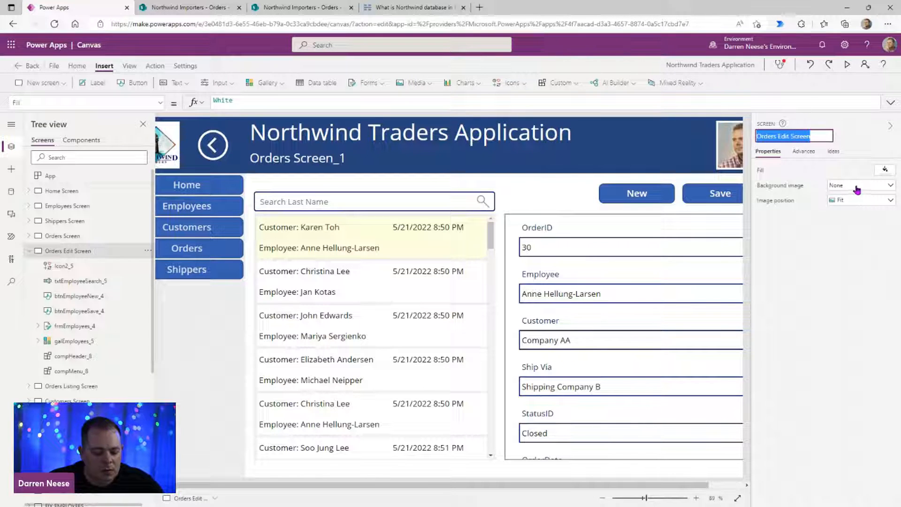
pyautogui.click(26, 252)
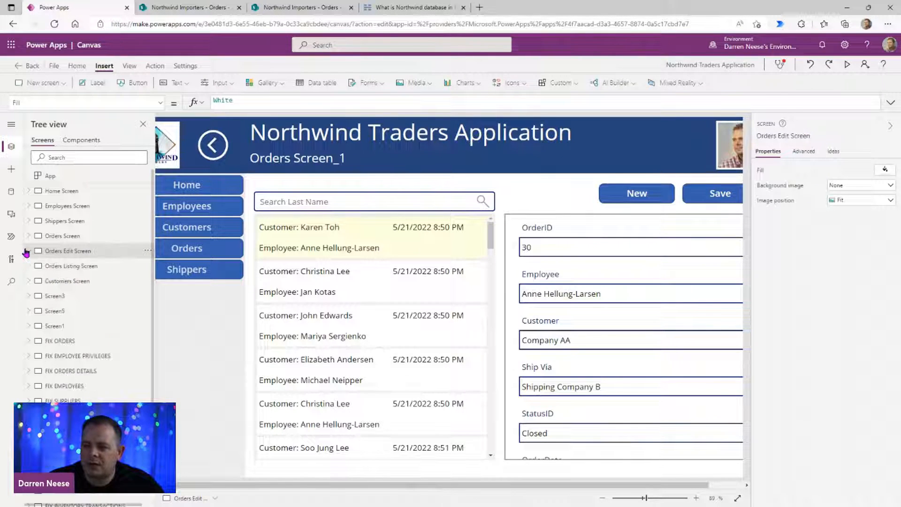
# Step: On the Orders Listing Screen, extend the arrow icon's OnSelect formula to Select(Parent);Navigate('Orders Edit Screen')
pyautogui.click(81, 266)
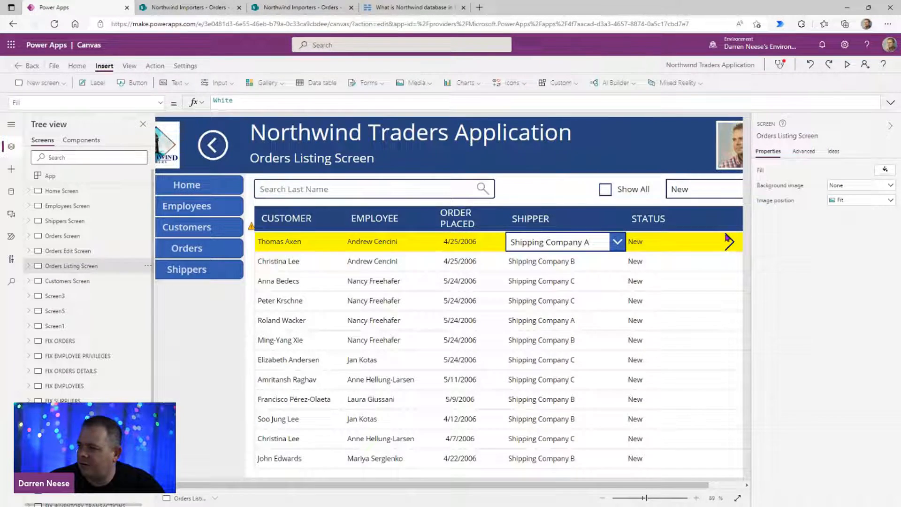
pyautogui.moveTo(644, 499); pyautogui.dragTo(641, 499)
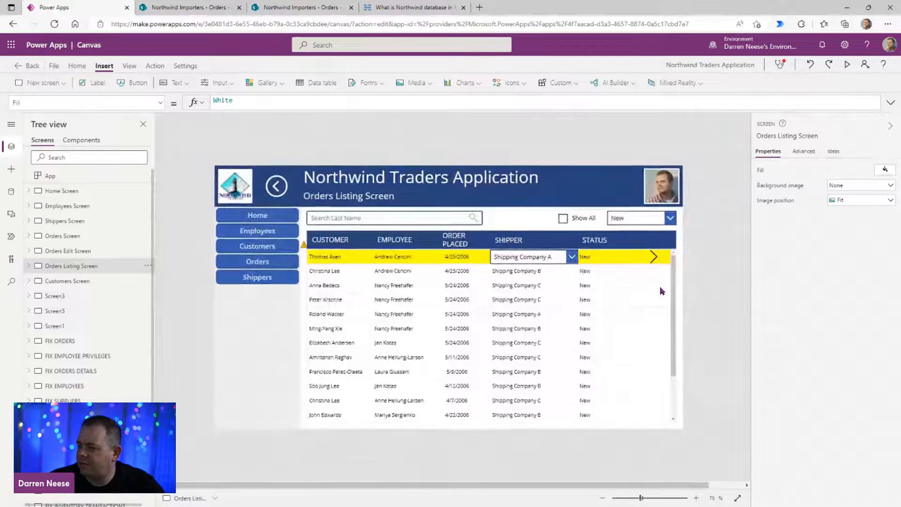
pyautogui.click(652, 256)
pyautogui.click(154, 66)
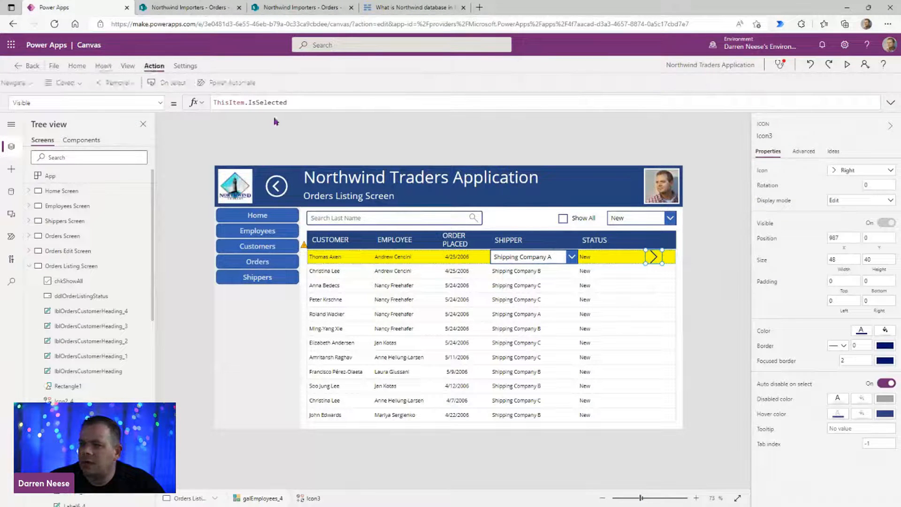
pyautogui.click(192, 82)
pyautogui.write(';')
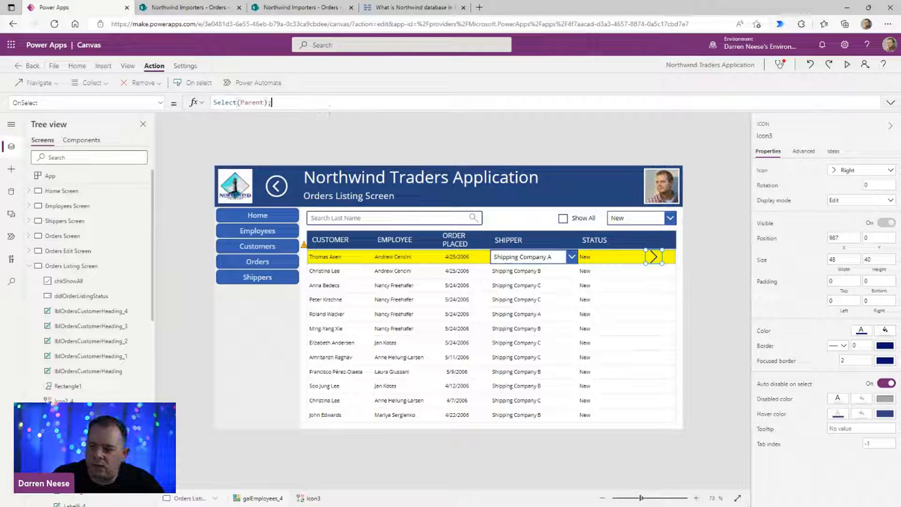
pyautogui.write('Navigate(')
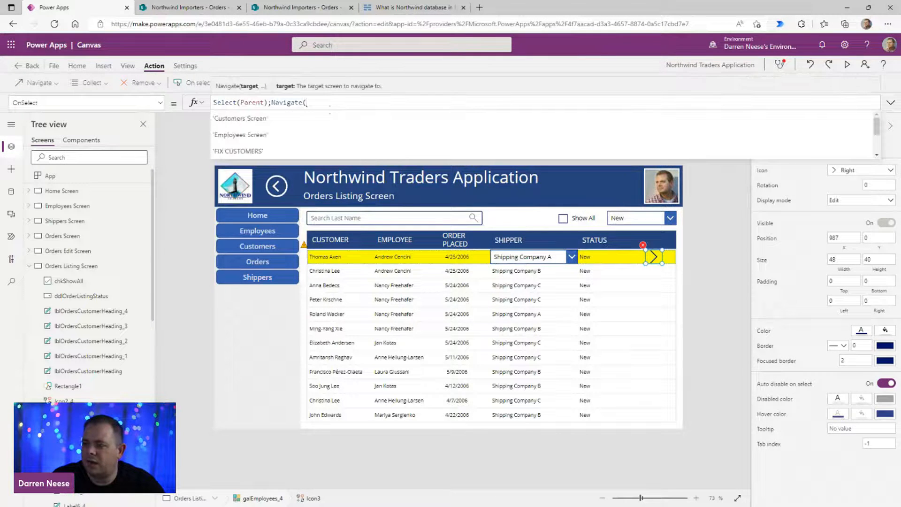
pyautogui.write("'Orders Edit Screen")
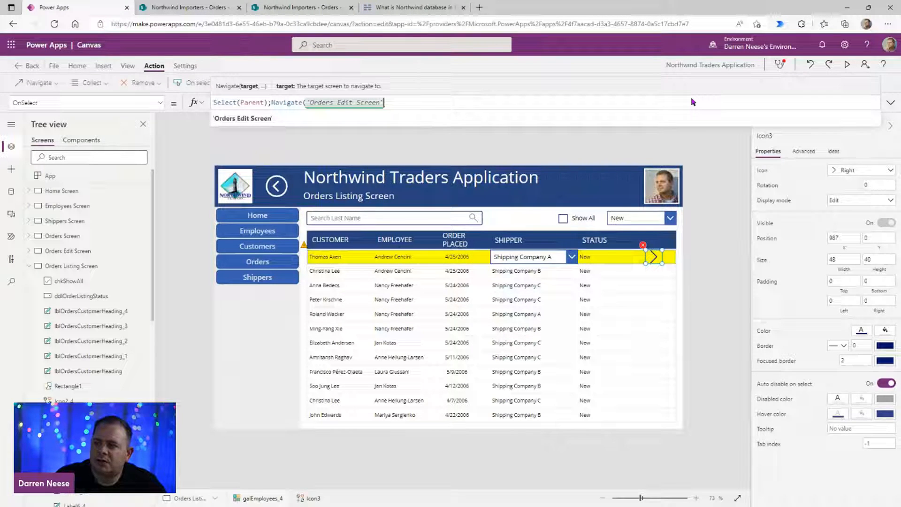
pyautogui.write(')')
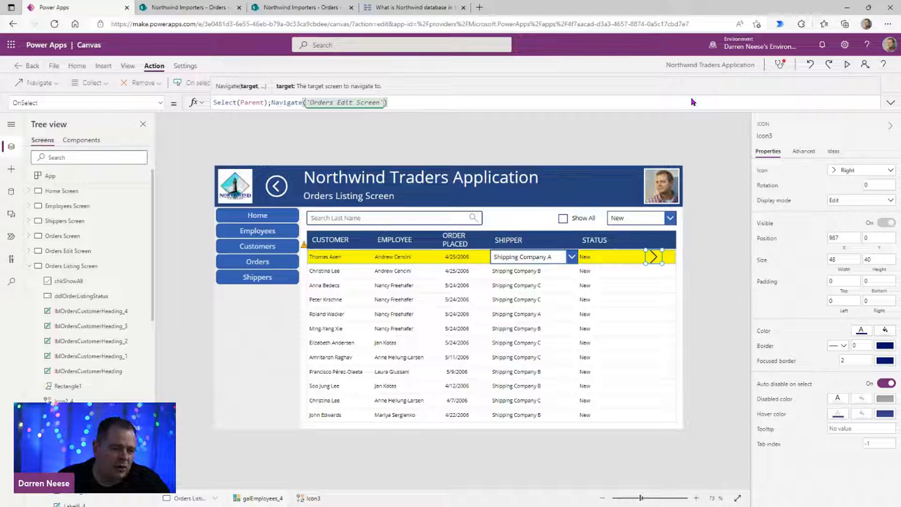
# Step: Add ScreenTransition.Fade as the transition argument of Navigate in the arrow icon's OnSelect formula
pyautogui.write(', ')
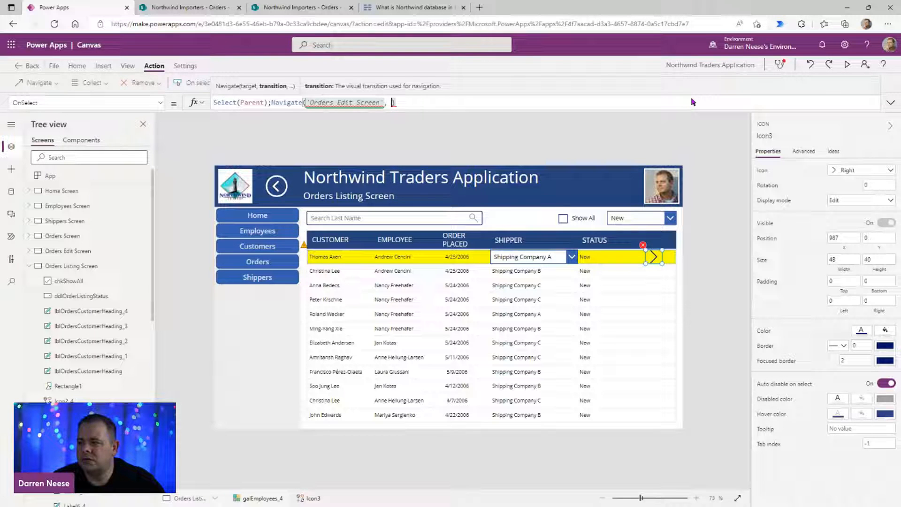
pyautogui.write('Fade')
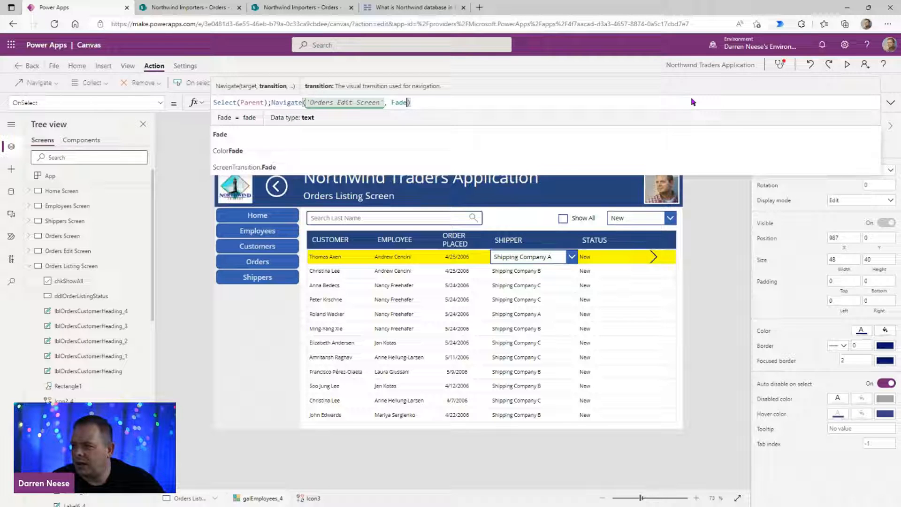
pyautogui.hotkey('ctrl', 'shift', 'Left')
pyautogui.write('Screen')
pyautogui.write('Tran')
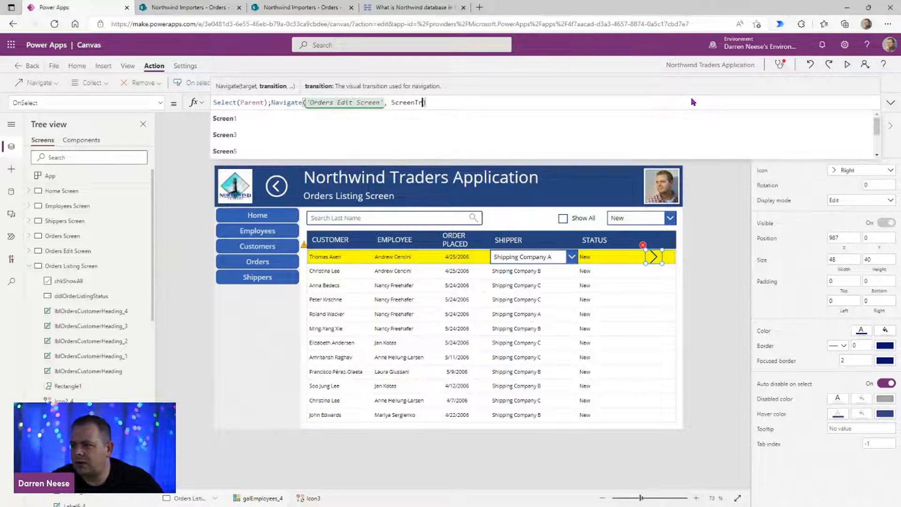
pyautogui.press('Tab')
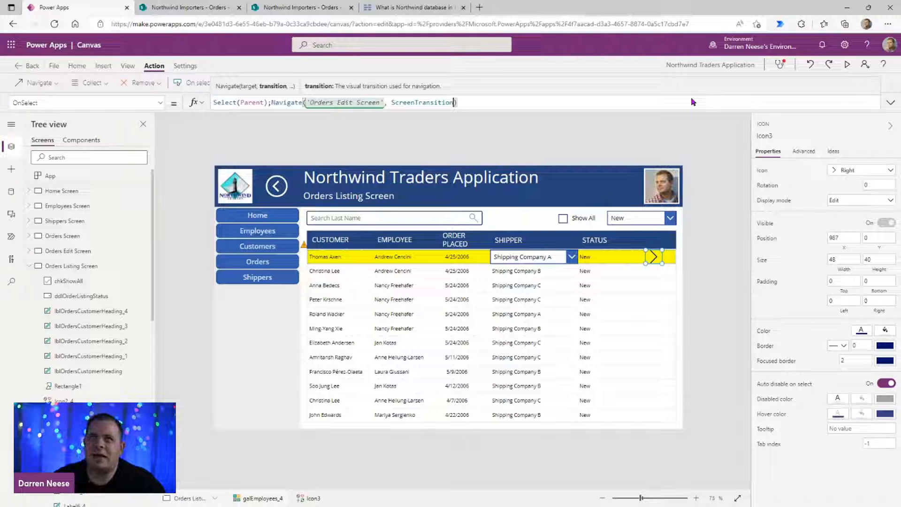
pyautogui.write('.')
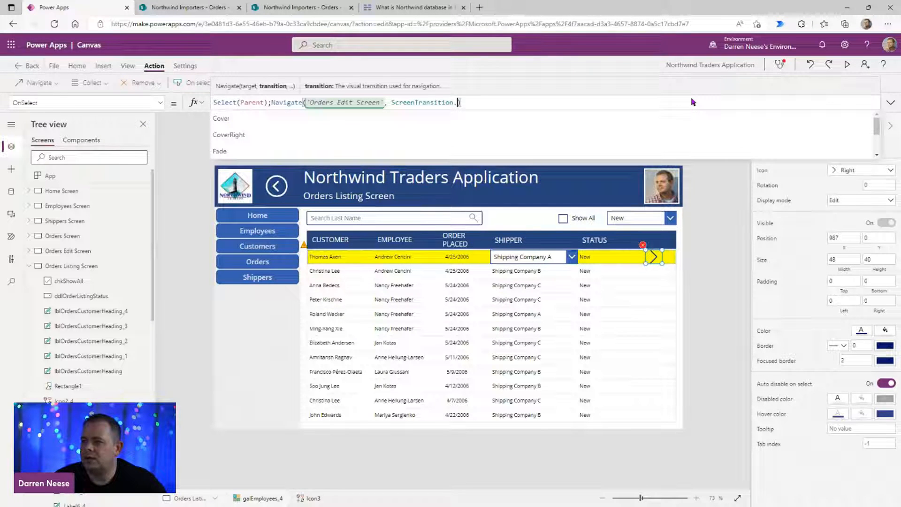
pyautogui.moveTo(877, 133)
pyautogui.mouseDown()
pyautogui.moveTo(873, 160)
pyautogui.moveTo(877, 134)
pyautogui.mouseUp()
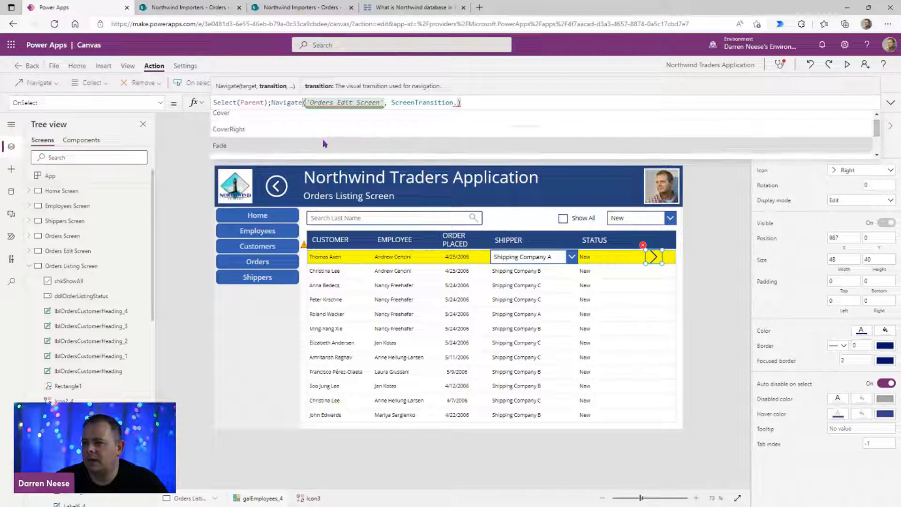
pyautogui.click(468, 143)
pyautogui.click(526, 100)
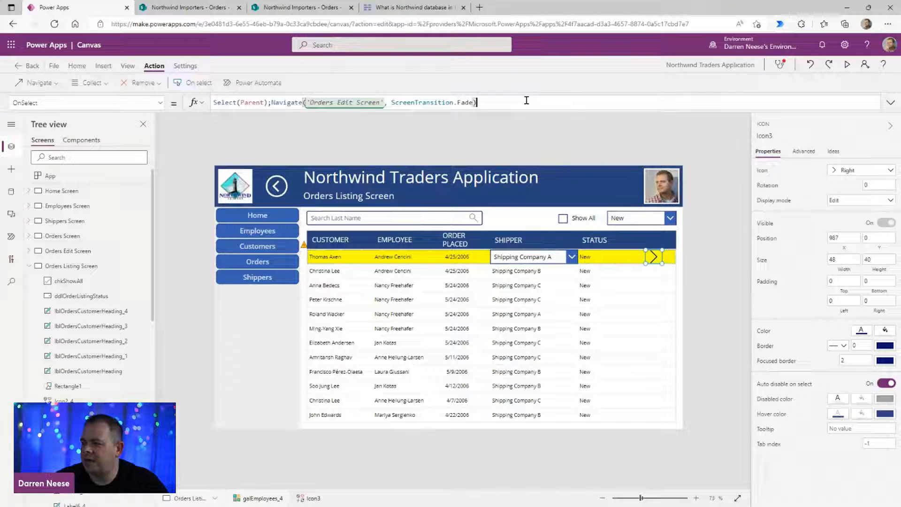
# Step: Add an empty context record {} as the third argument of the Navigate call
pyautogui.click(471, 103)
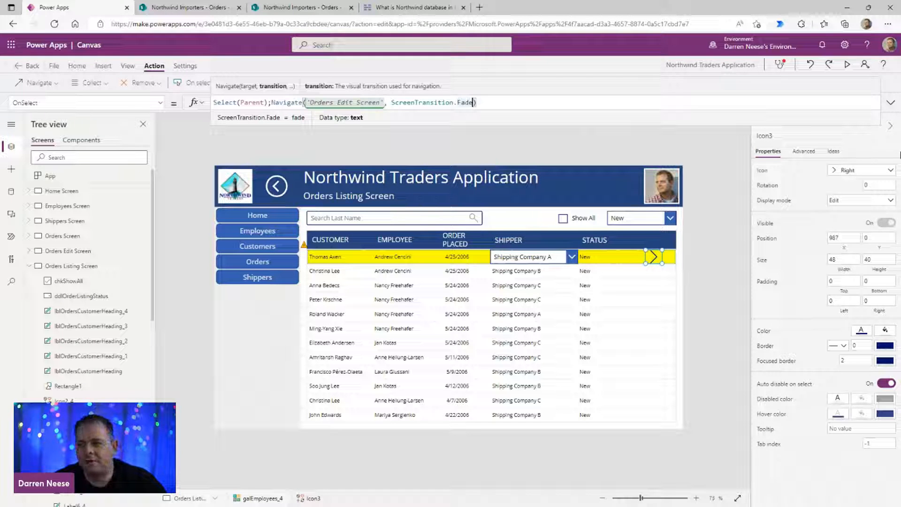
pyautogui.write(',')
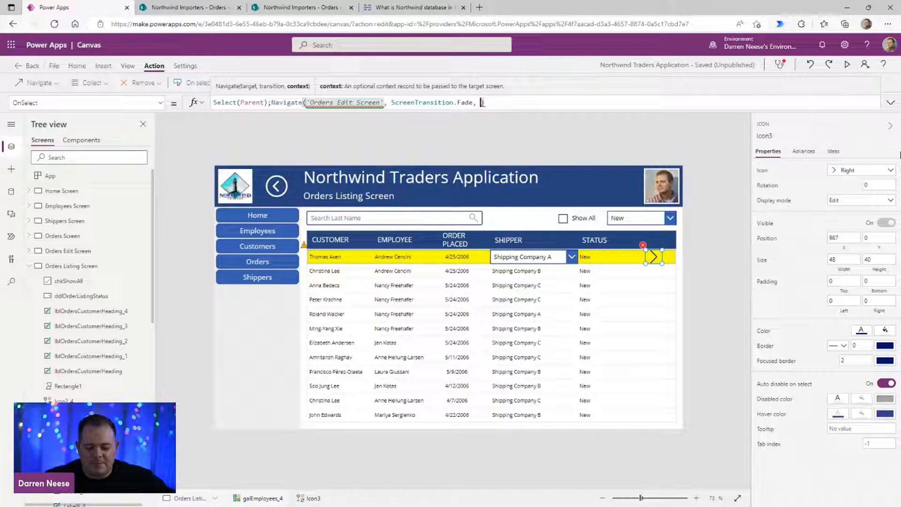
pyautogui.write('{}')
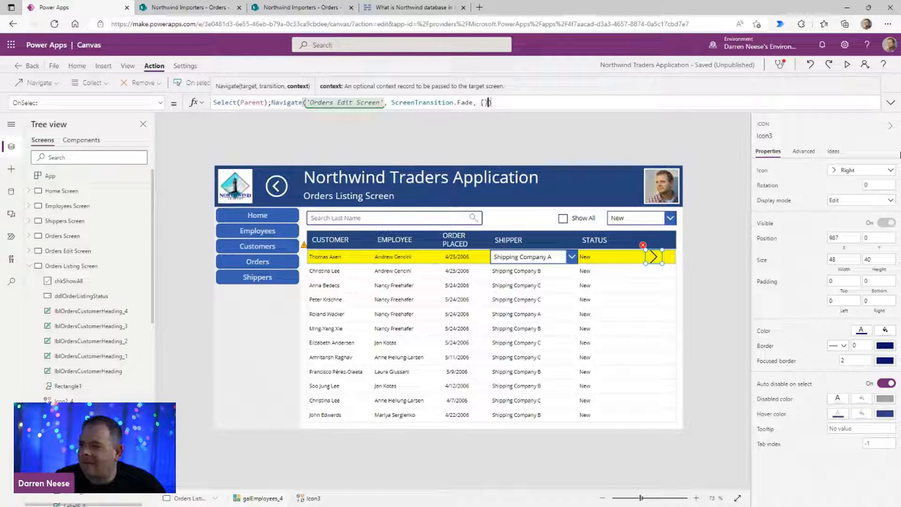
pyautogui.press('Left')
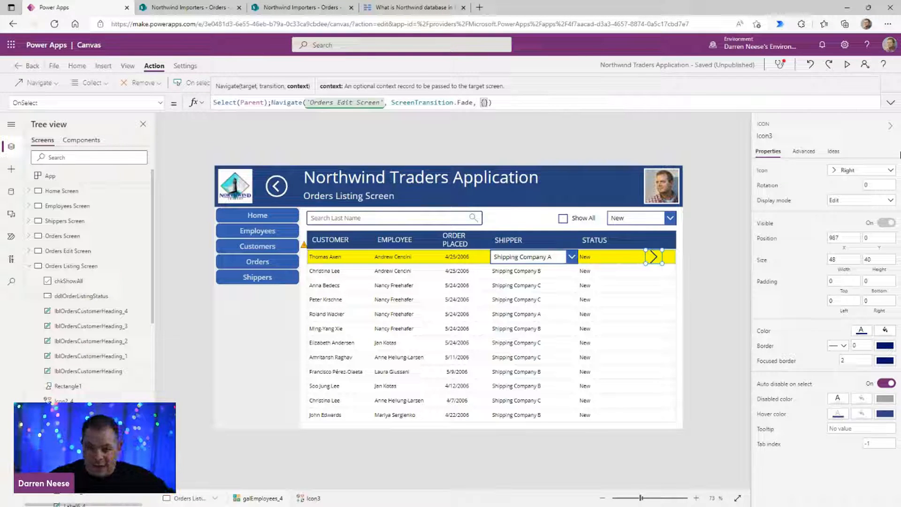
# Step: Look through the app's connected data sources and return to the tree of screens
pyautogui.click(12, 191)
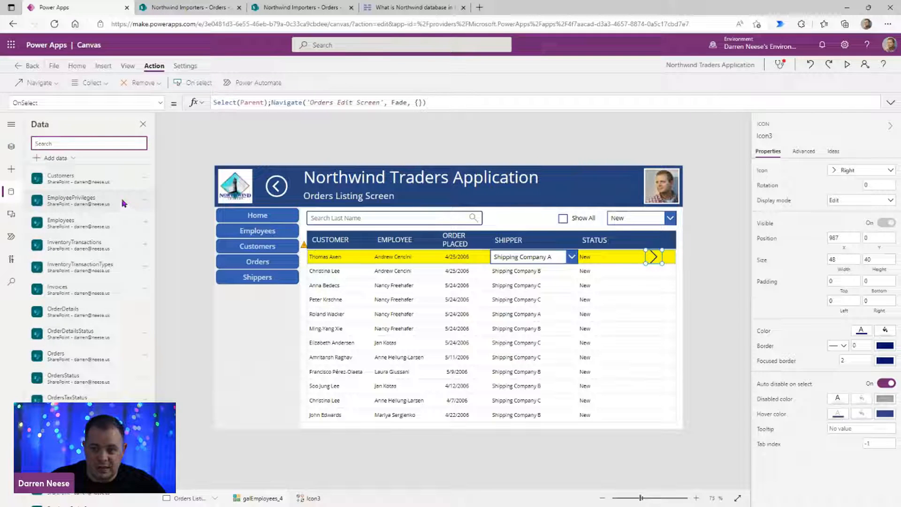
pyautogui.scroll(-2, 105, 379)
pyautogui.moveTo(105, 379)
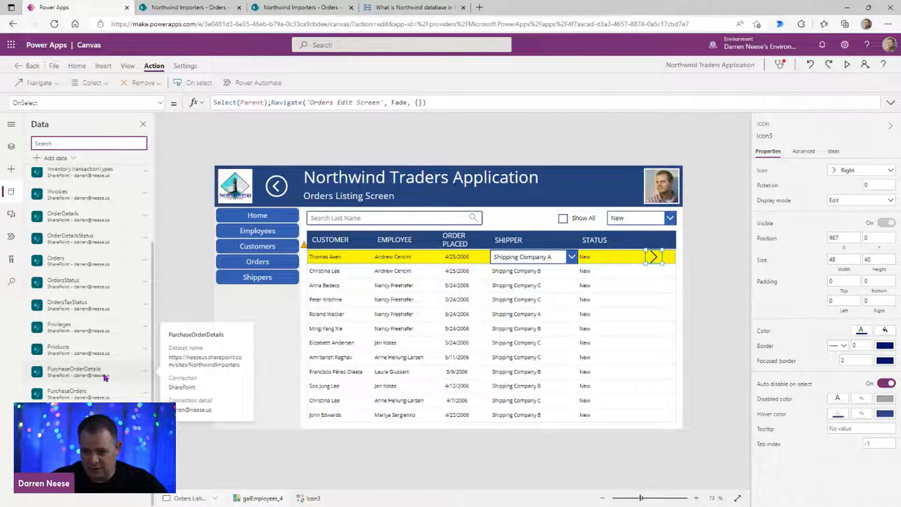
pyautogui.scroll(3, 94, 310)
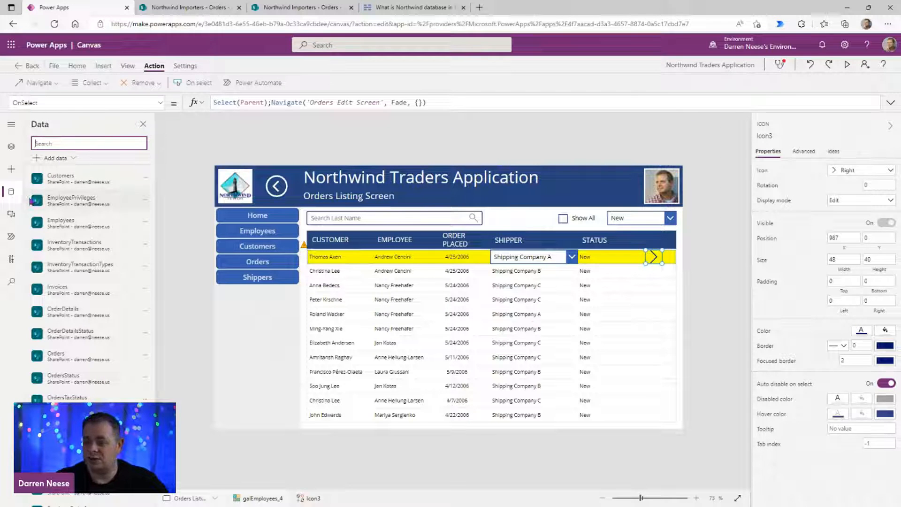
pyautogui.click(10, 147)
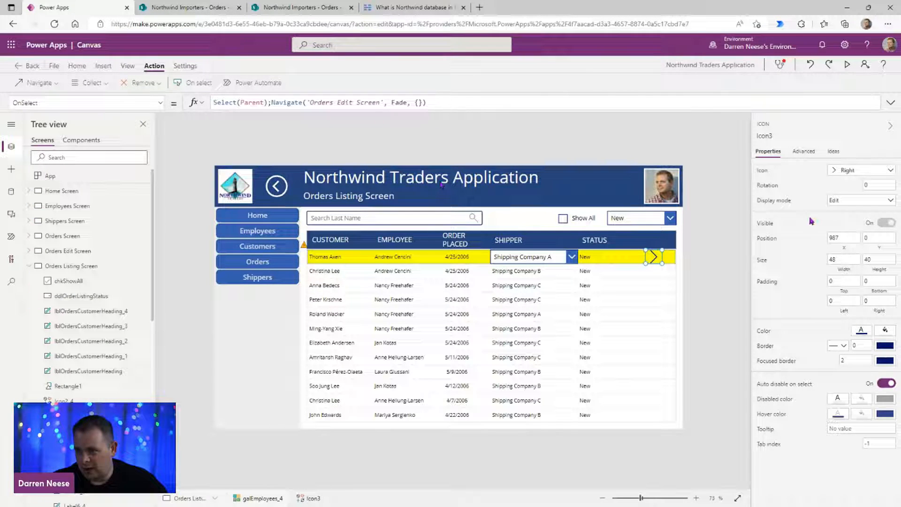
# Step: Fill the Navigate context record with {locRecord: ThisItem} in the arrow icon's OnSelect formula
pyautogui.click(418, 102)
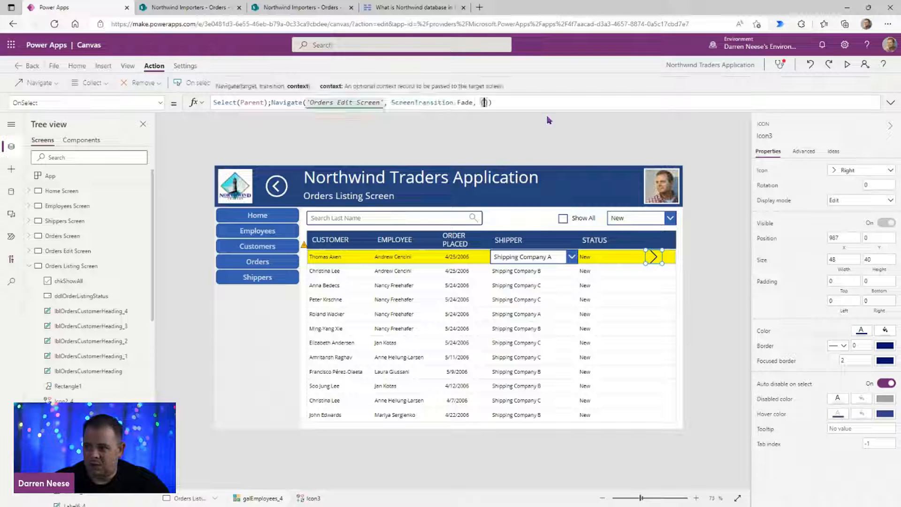
pyautogui.write('{}')
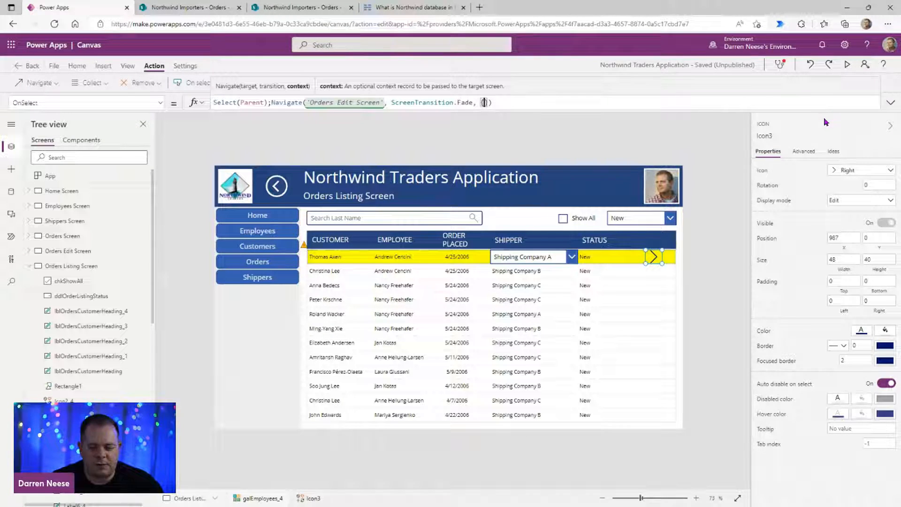
pyautogui.write('I')
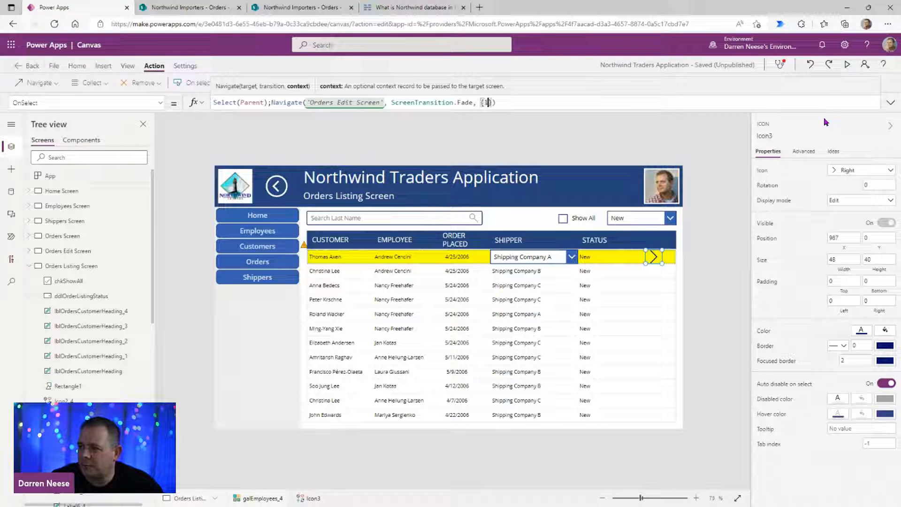
pyautogui.write('ocRecord: ThisItem')
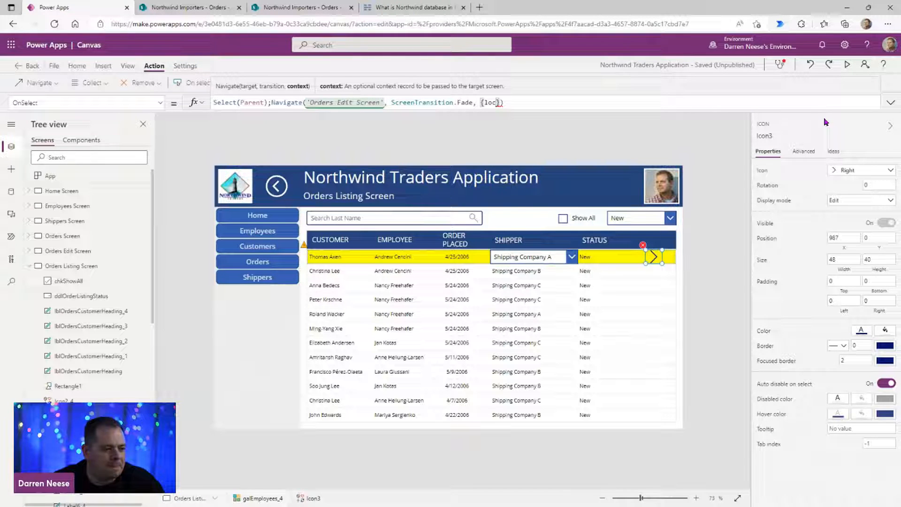
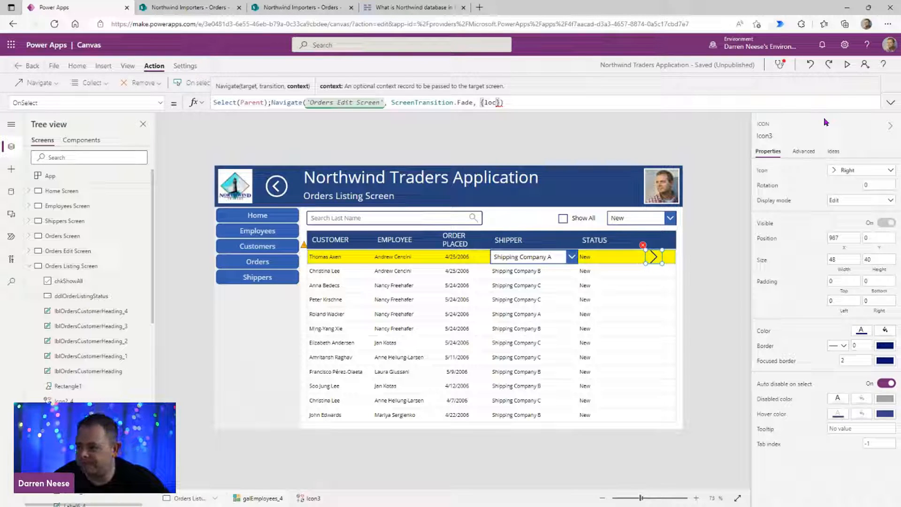
pyautogui.write('Record')
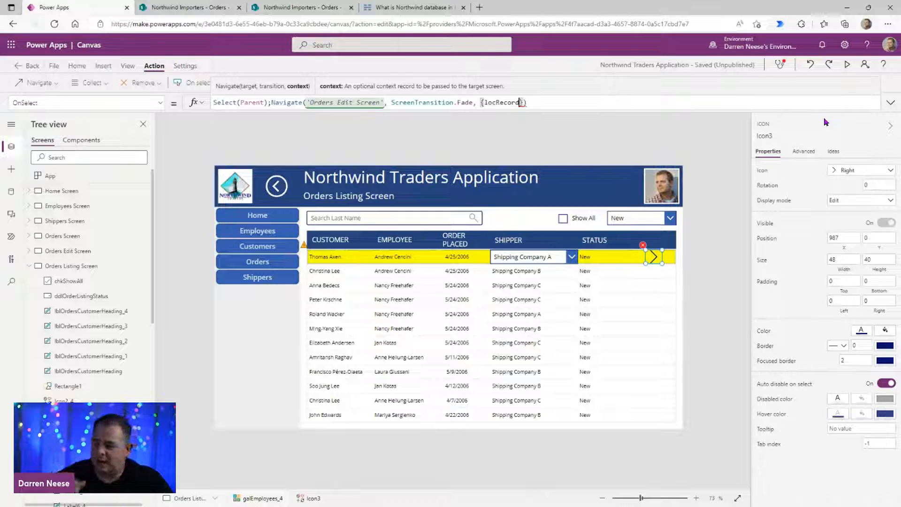
pyautogui.write(': ')
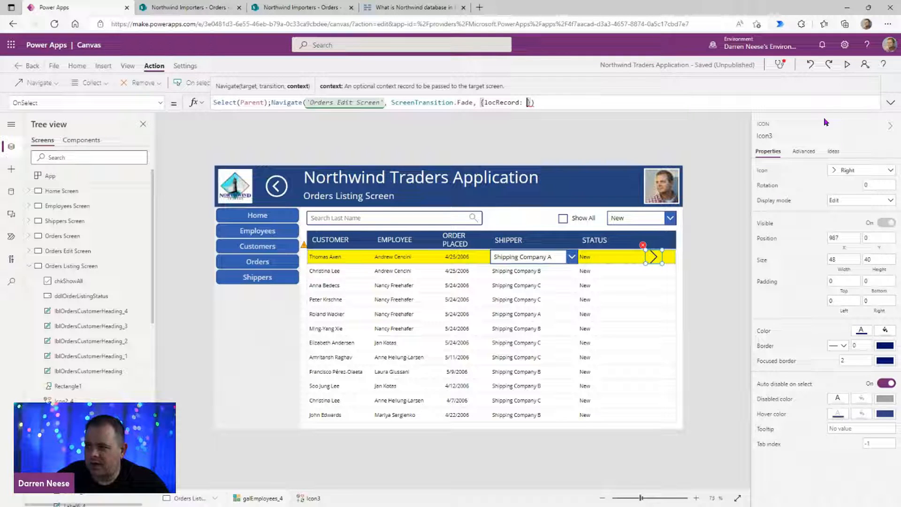
pyautogui.write('ThisItem')
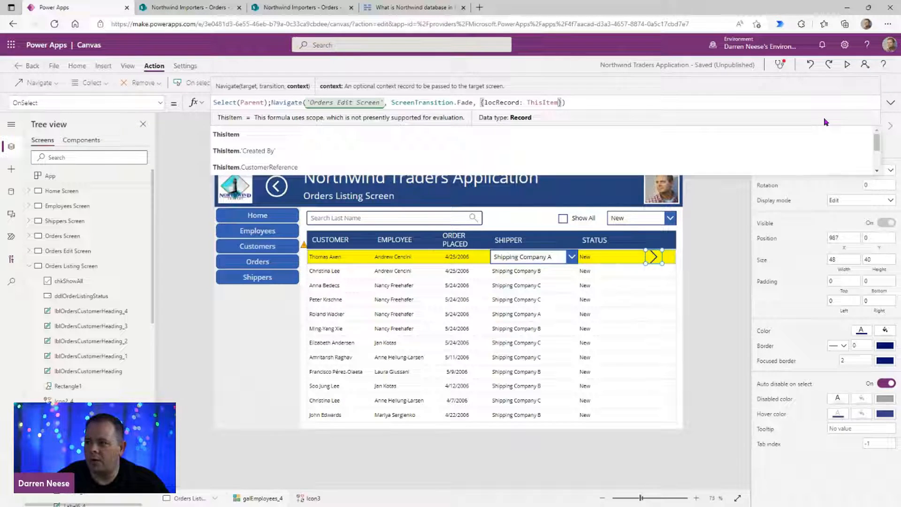
# Step: Expand the OnSelect formula, format its text over several lines, and collapse the formula area again
pyautogui.click(891, 102)
pyautogui.click(475, 182)
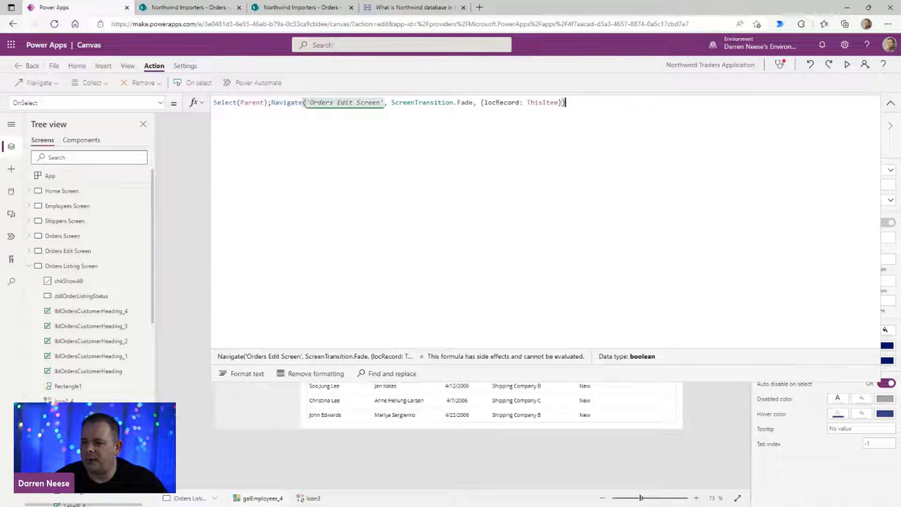
pyautogui.click(244, 375)
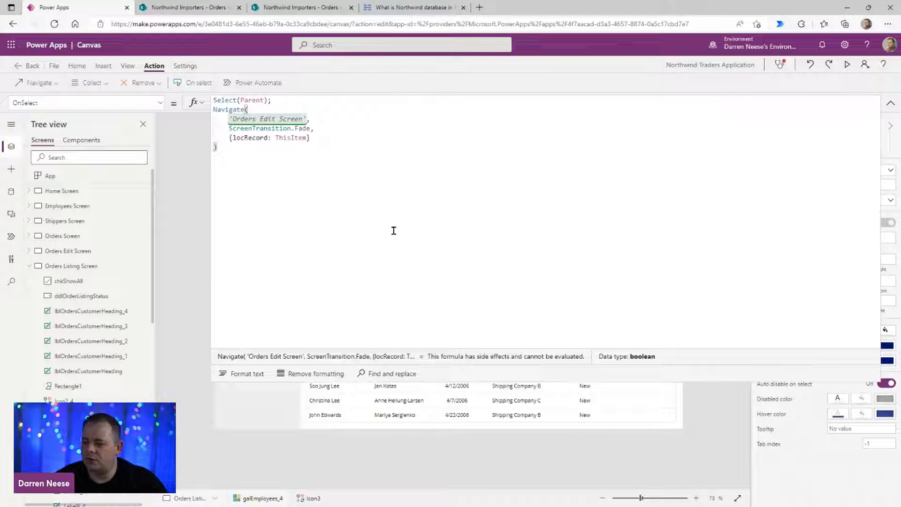
pyautogui.click(352, 130)
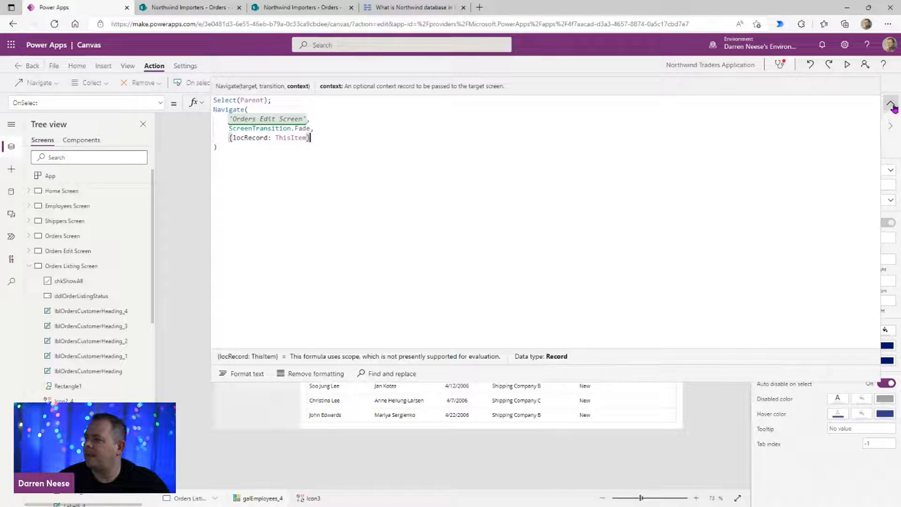
pyautogui.click(890, 103)
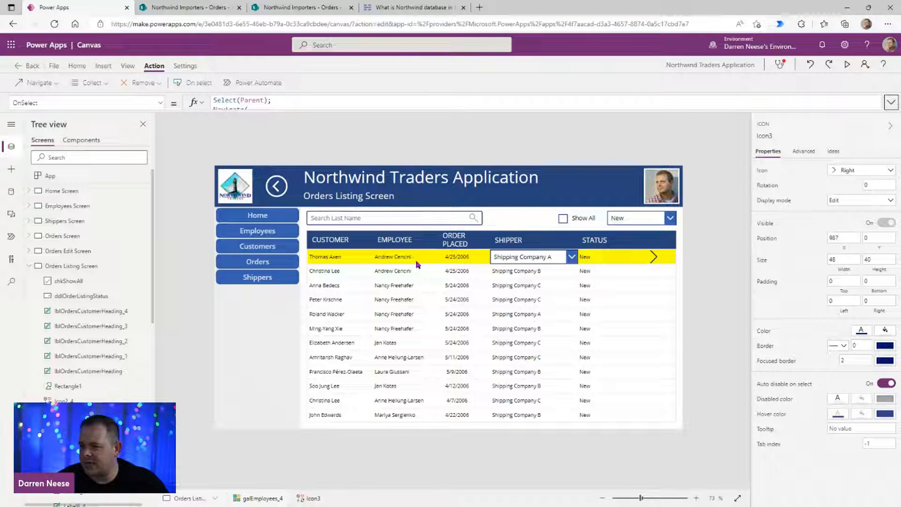
# Step: Open the Orders Edit Screen through the selected row's arrow and delete its orders gallery, search icon and search box
pyautogui.keyDown('alt'); pyautogui.click(657, 259); pyautogui.keyUp('alt')
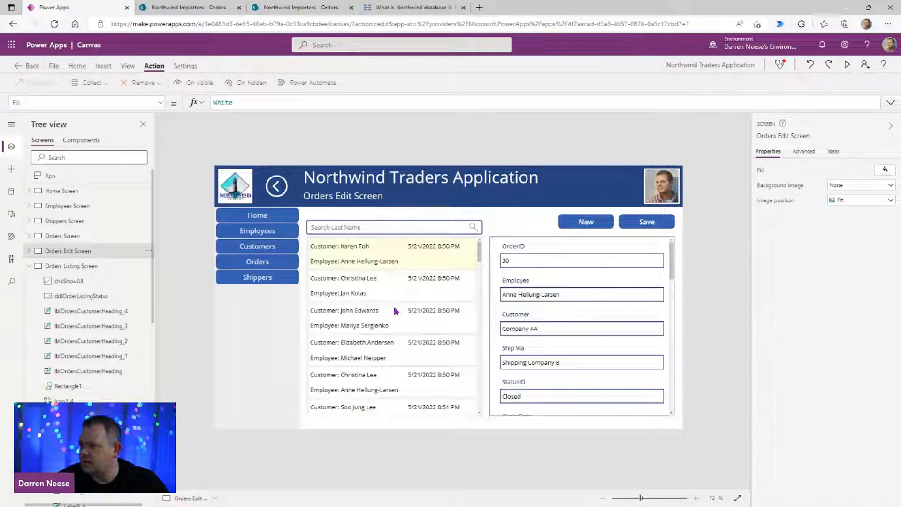
pyautogui.click(471, 300)
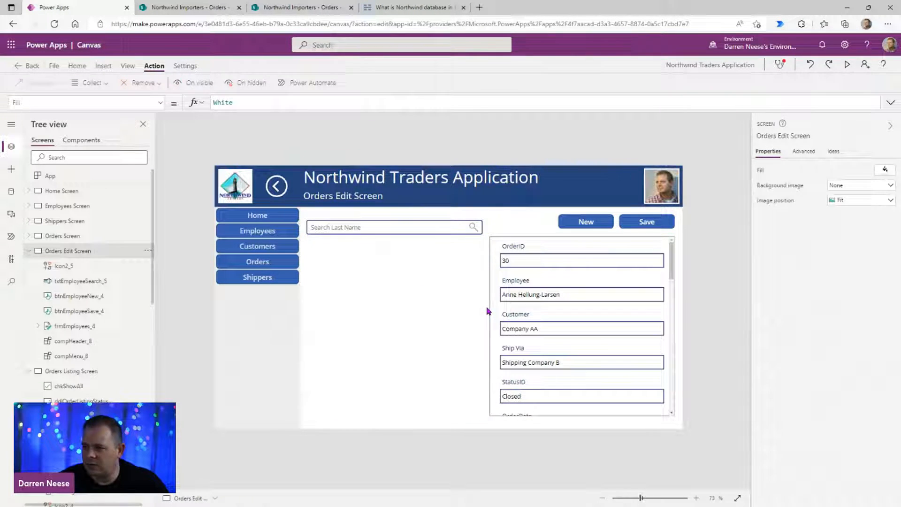
pyautogui.click(473, 227)
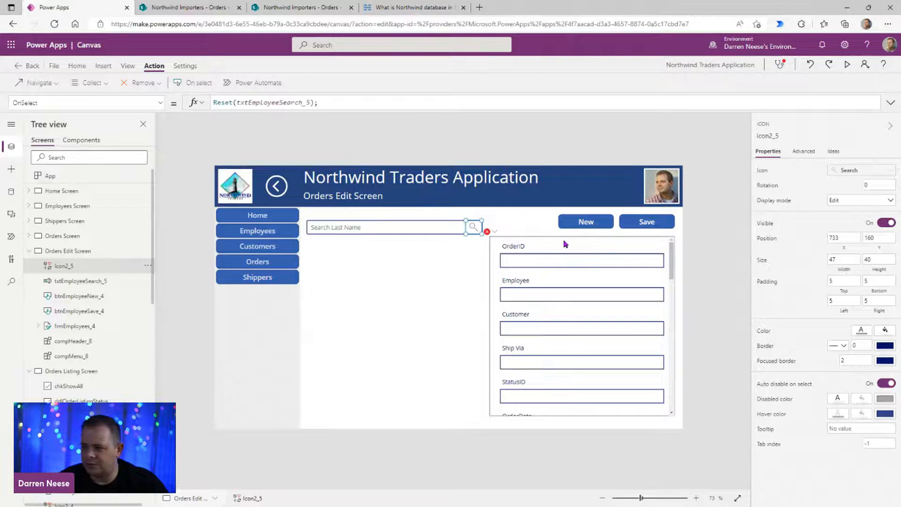
pyautogui.press('Delete')
pyautogui.click(416, 228)
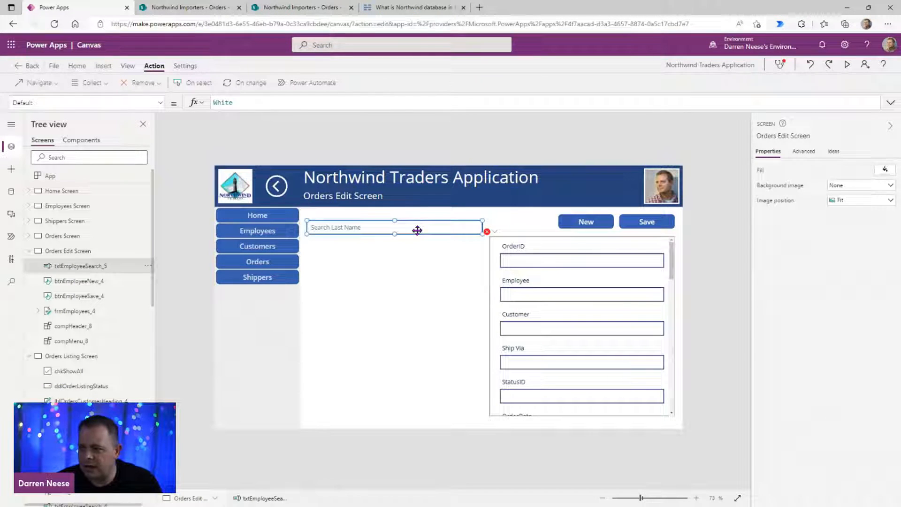
pyautogui.press('Delete')
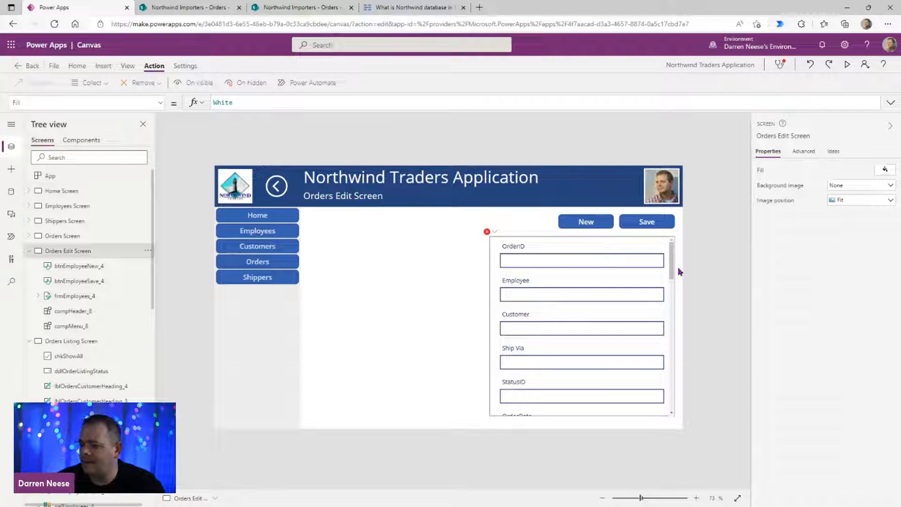
# Step: Widen the order form on the Orders Edit Screen toward the navigation menu, to a width of 1058
pyautogui.click(491, 340)
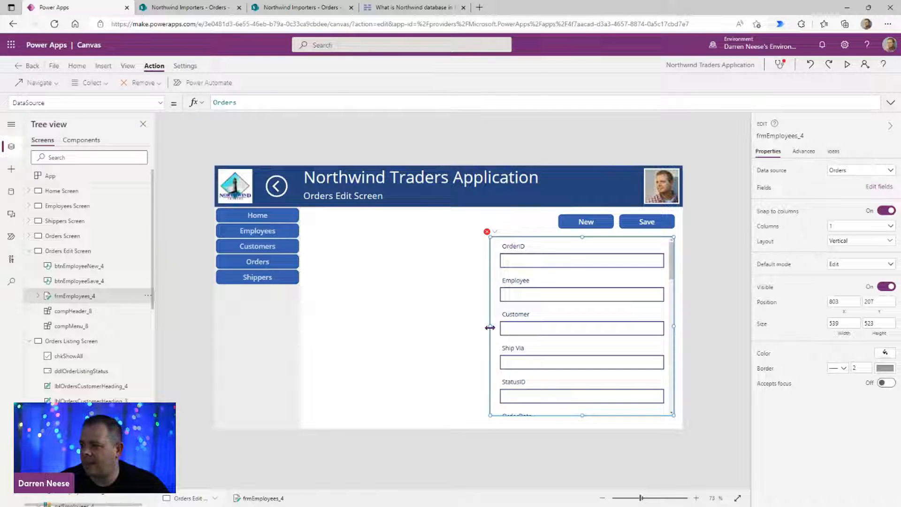
pyautogui.moveTo(481, 328); pyautogui.dragTo(311, 334)
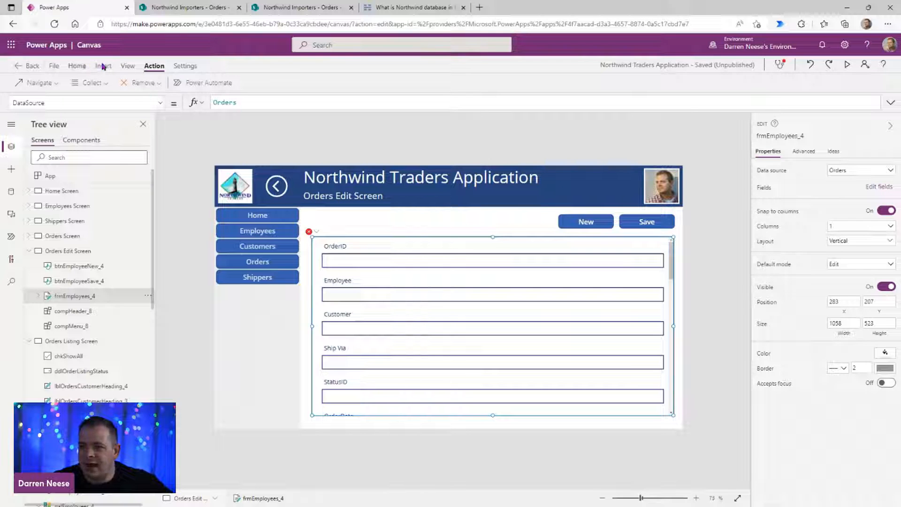
# Step: Insert a text label above the order form on the Orders Edit Screen and set its Text formula to locRecord
pyautogui.click(183, 122)
pyautogui.click(104, 66)
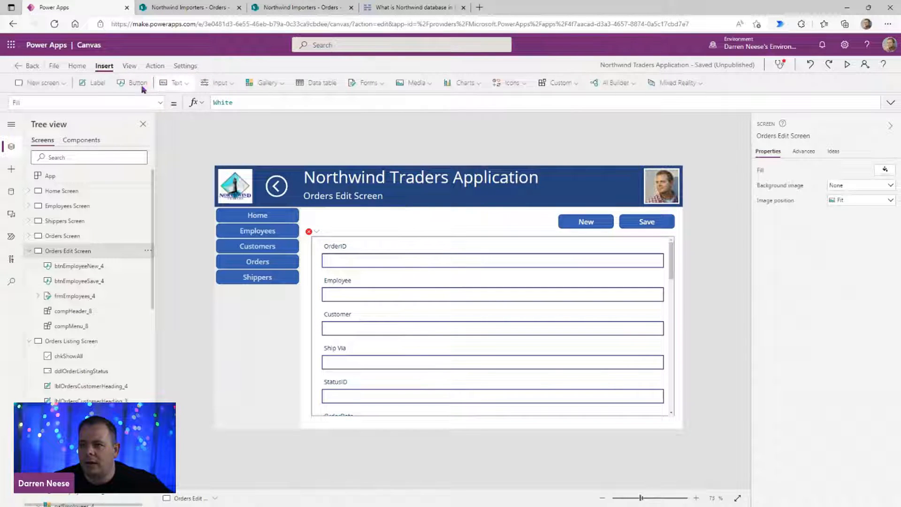
pyautogui.click(94, 82)
pyautogui.moveTo(255, 186); pyautogui.dragTo(342, 221)
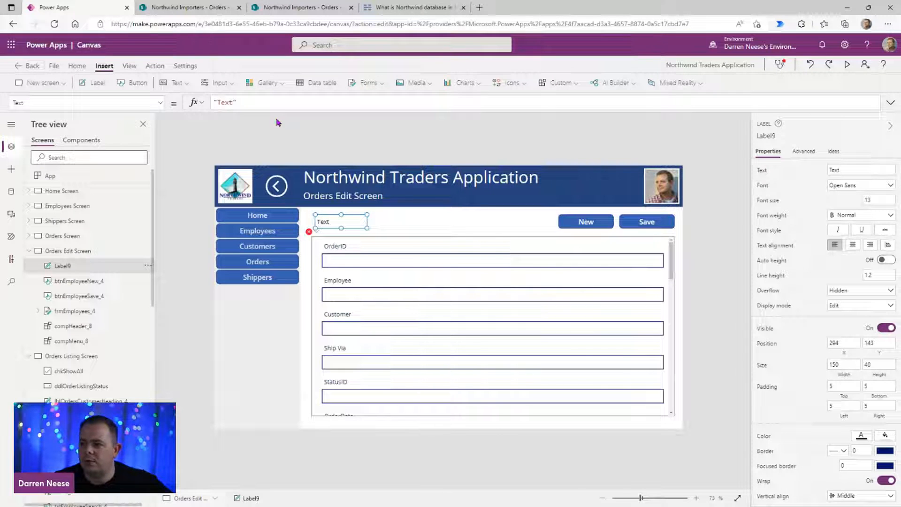
pyautogui.moveTo(273, 107); pyautogui.dragTo(165, 102)
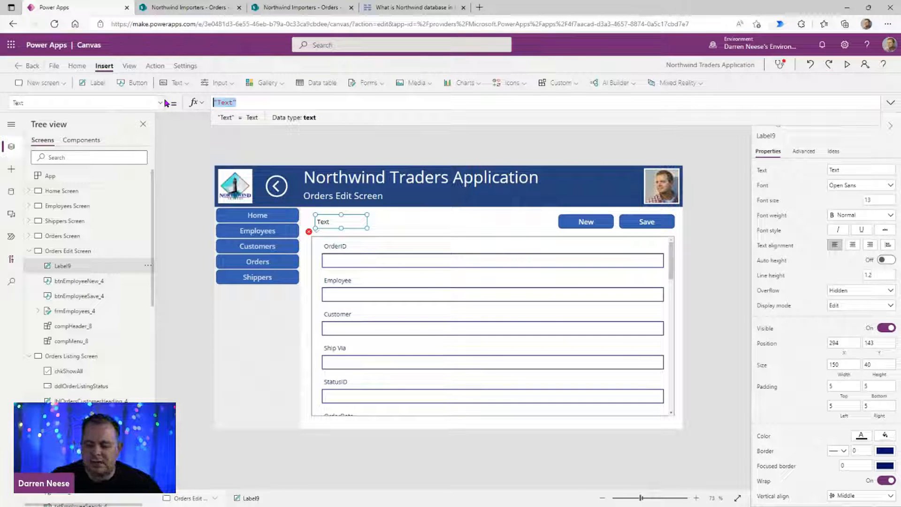
pyautogui.write('locRe')
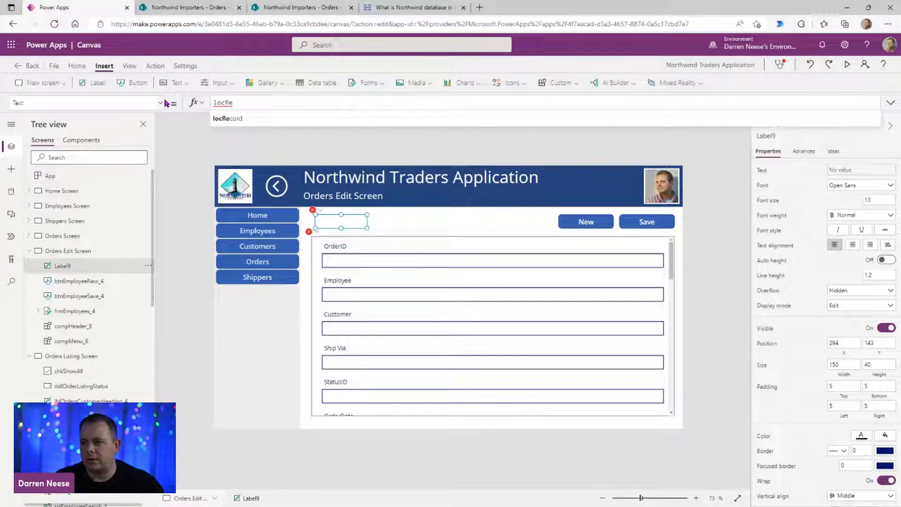
pyautogui.press('Tab')
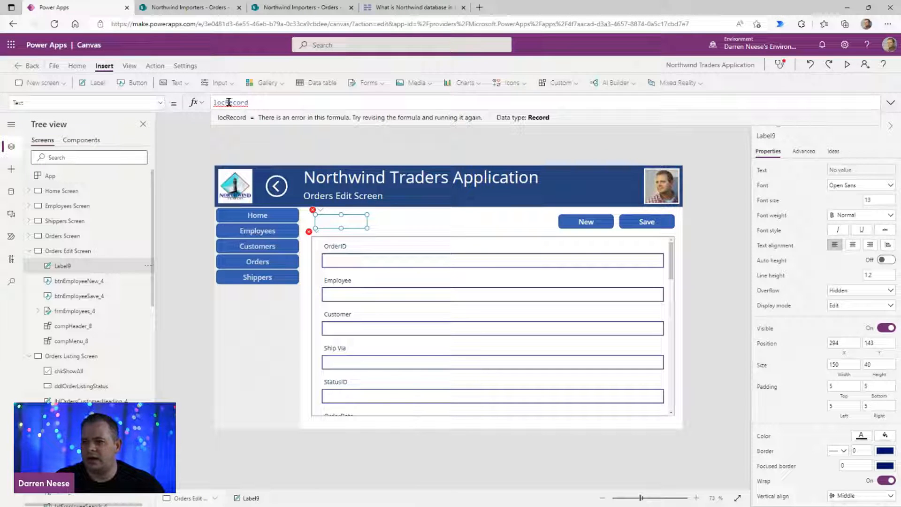
pyautogui.doubleClick(229, 103)
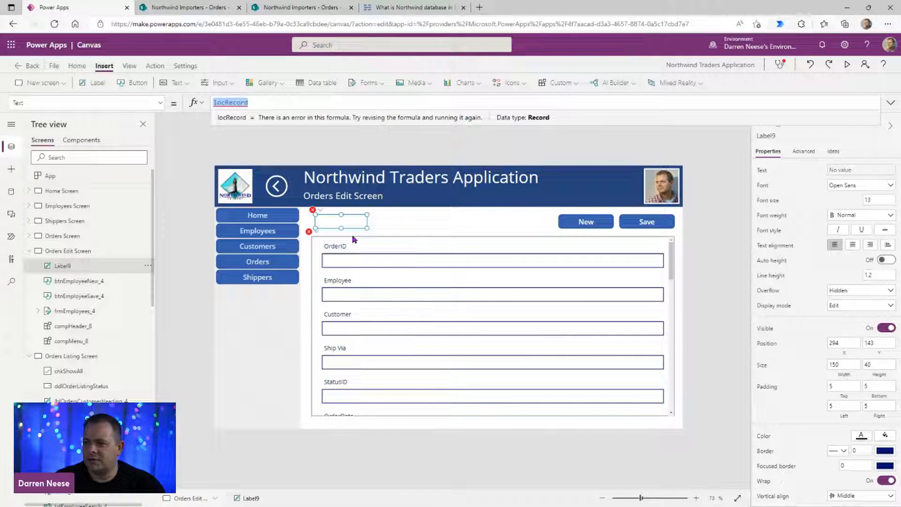
# Step: Align the label with the order form's edge, widen it to 388, and set its Text formula to locRecord.ID
pyautogui.moveTo(346, 218); pyautogui.dragTo(341, 219)
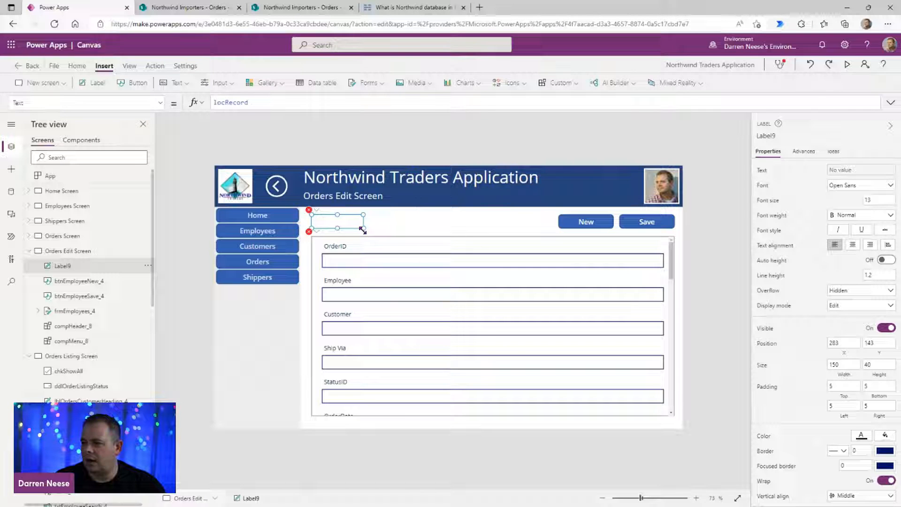
pyautogui.moveTo(385, 236); pyautogui.dragTo(445, 235)
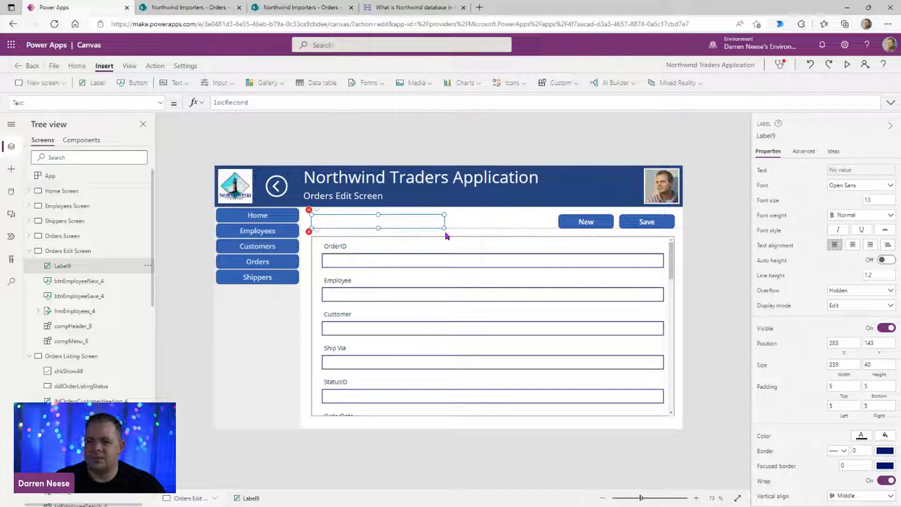
pyautogui.click(278, 102)
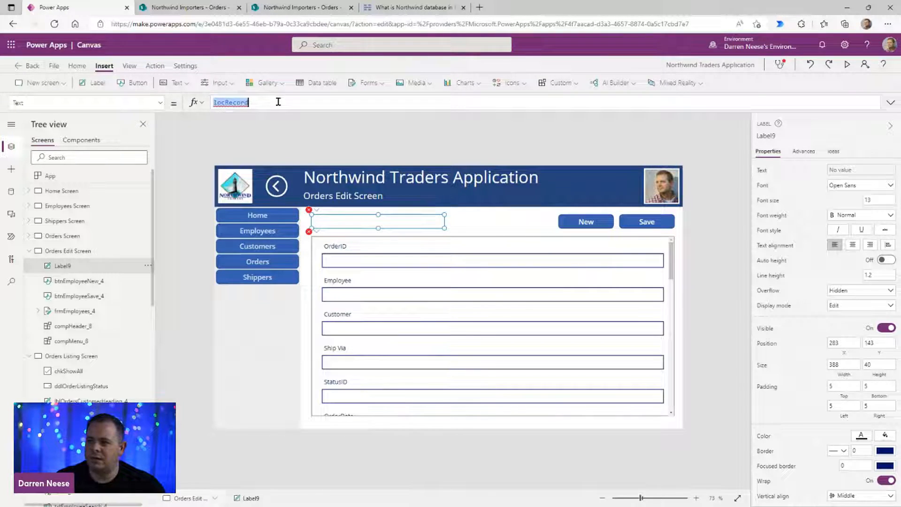
pyautogui.write('.ID')
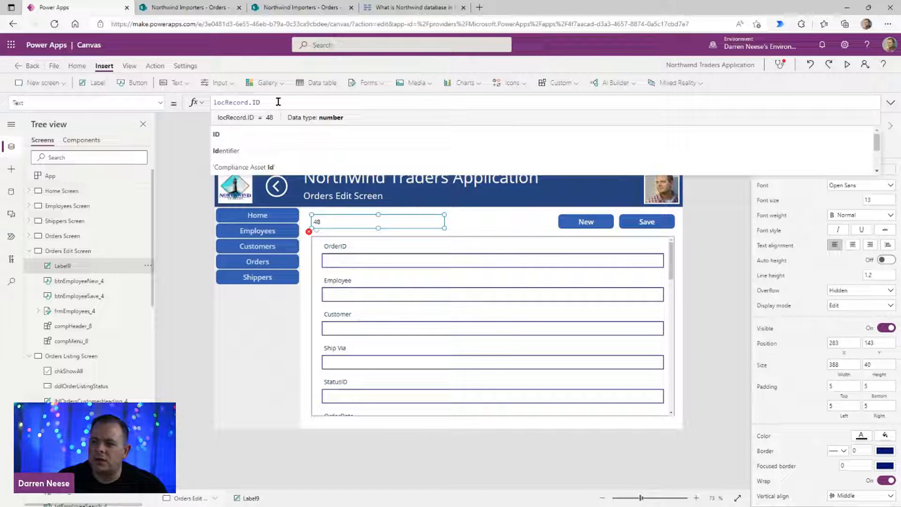
pyautogui.click(333, 223)
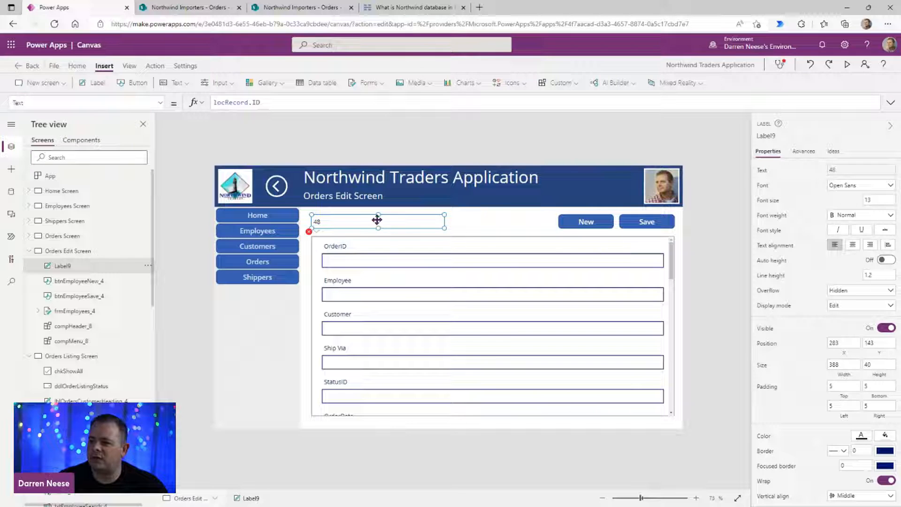
# Step: Change the label's Text formula to locRecord.CustomerReference.Value
pyautogui.doubleClick(256, 102)
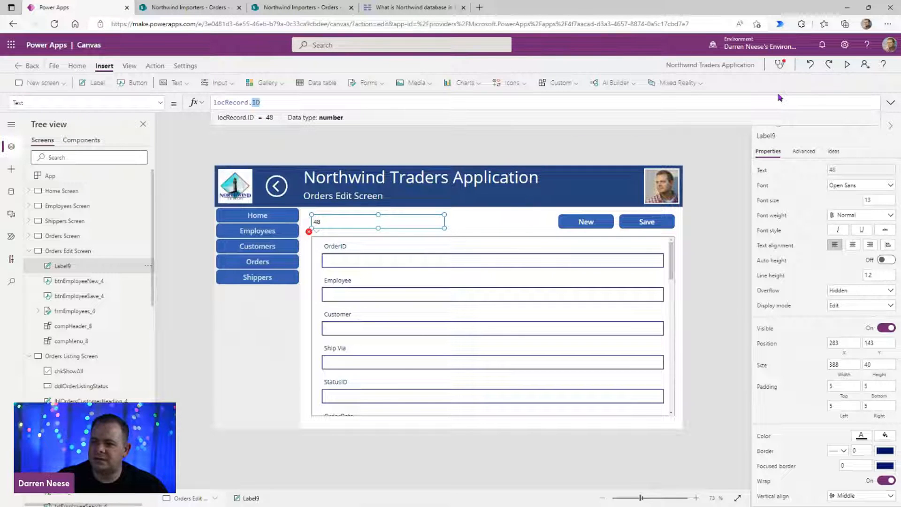
pyautogui.write('CustomerR')
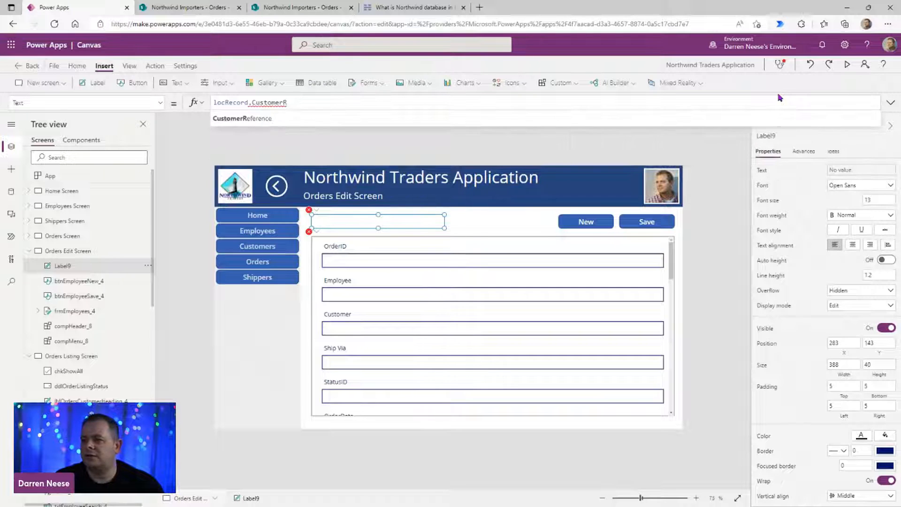
pyautogui.press('Tab')
pyautogui.write('.Value')
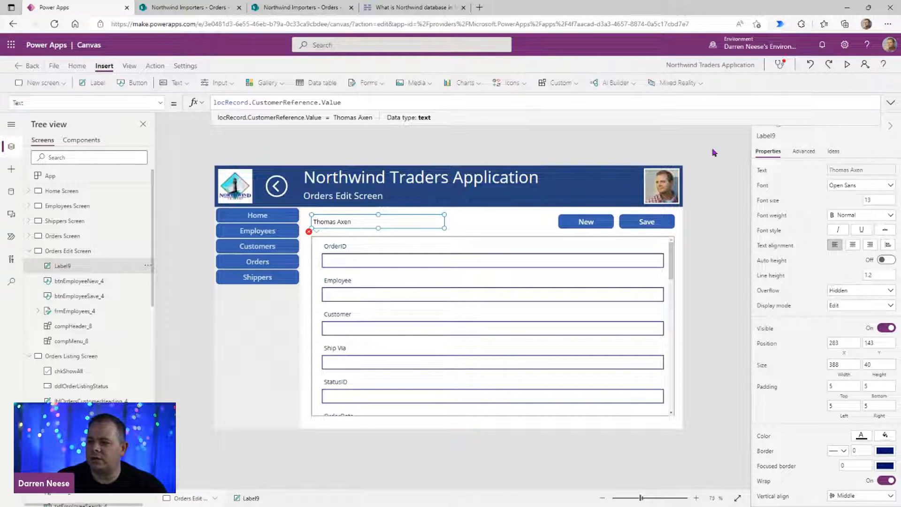
pyautogui.click(427, 222)
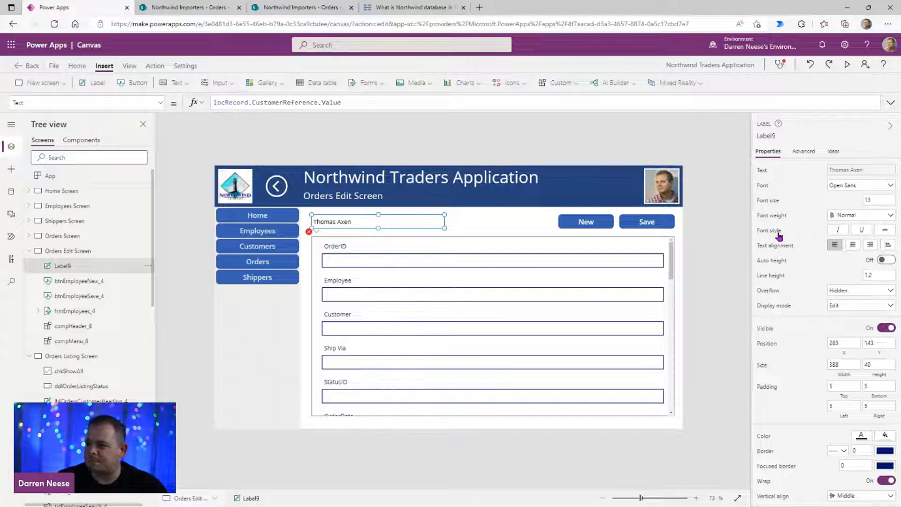
pyautogui.click(695, 260)
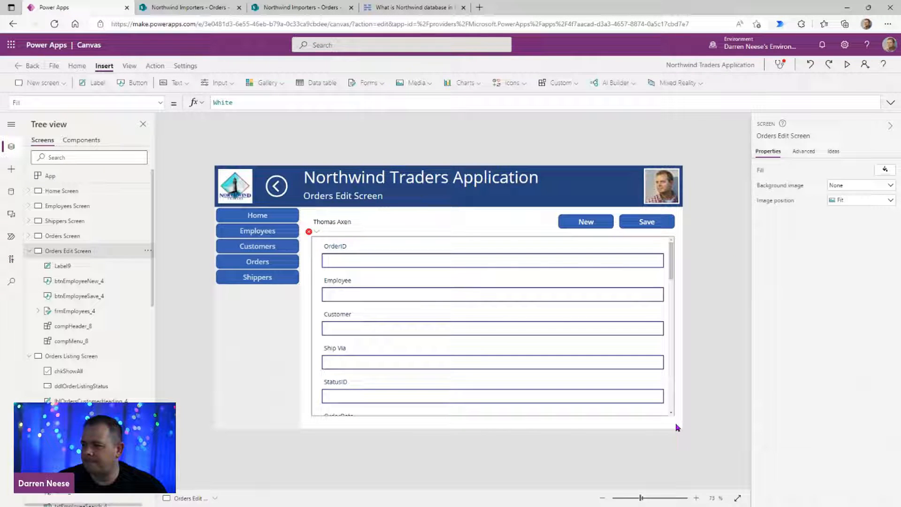
# Step: Set the Item property of the order form on the Orders Edit Screen to locRecord
pyautogui.click(672, 261)
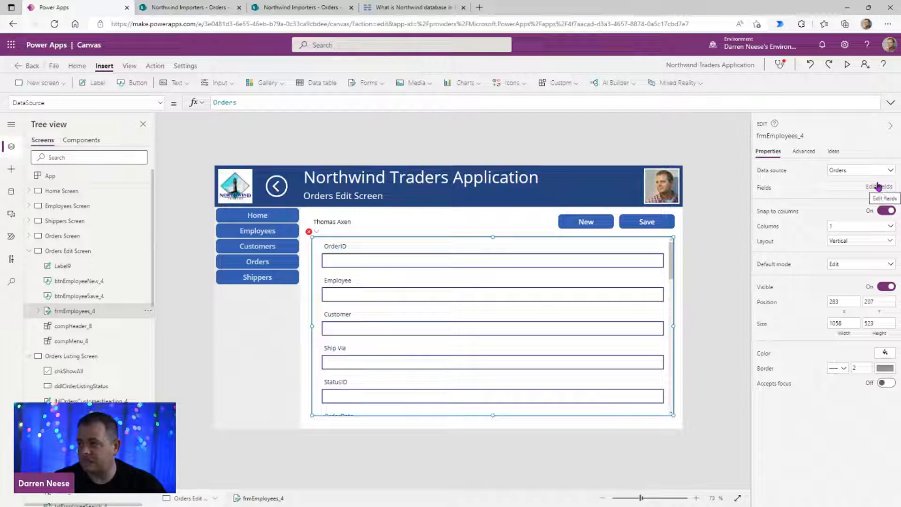
pyautogui.click(804, 152)
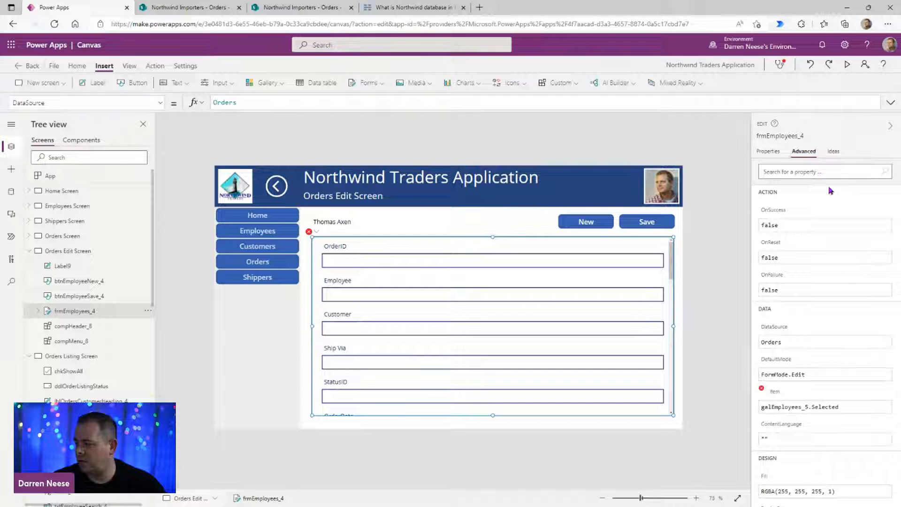
pyautogui.click(775, 394)
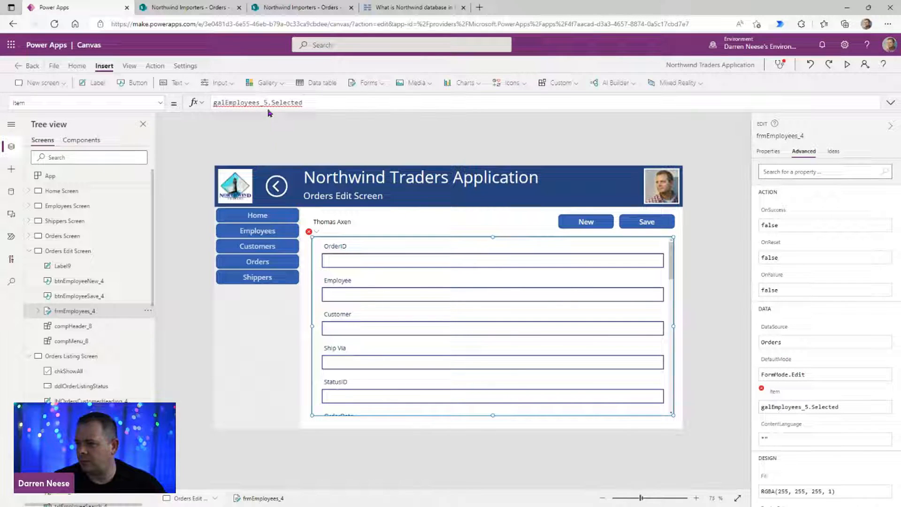
pyautogui.moveTo(304, 102); pyautogui.dragTo(194, 104)
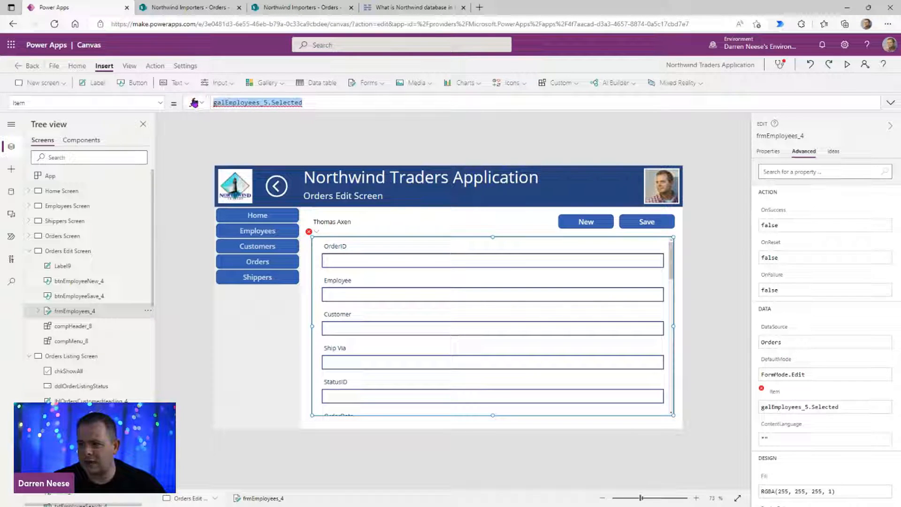
pyautogui.write('locR')
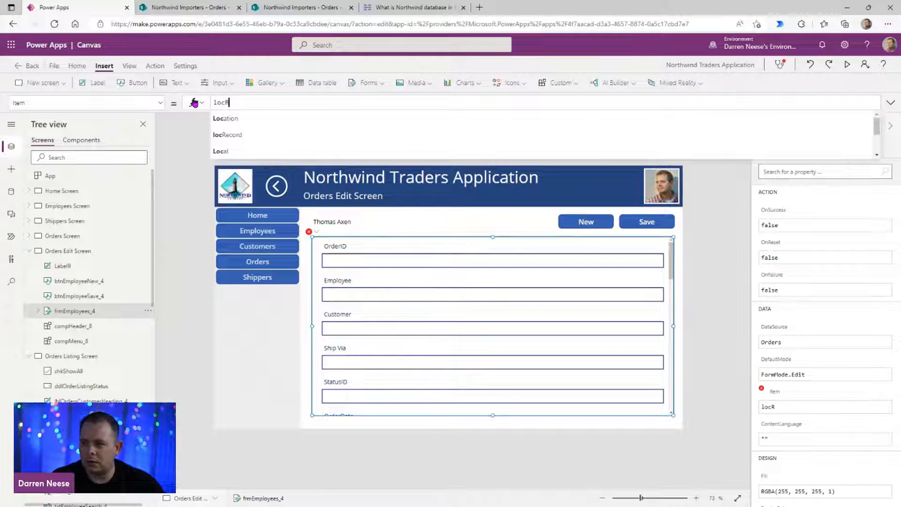
pyautogui.write('ecord')
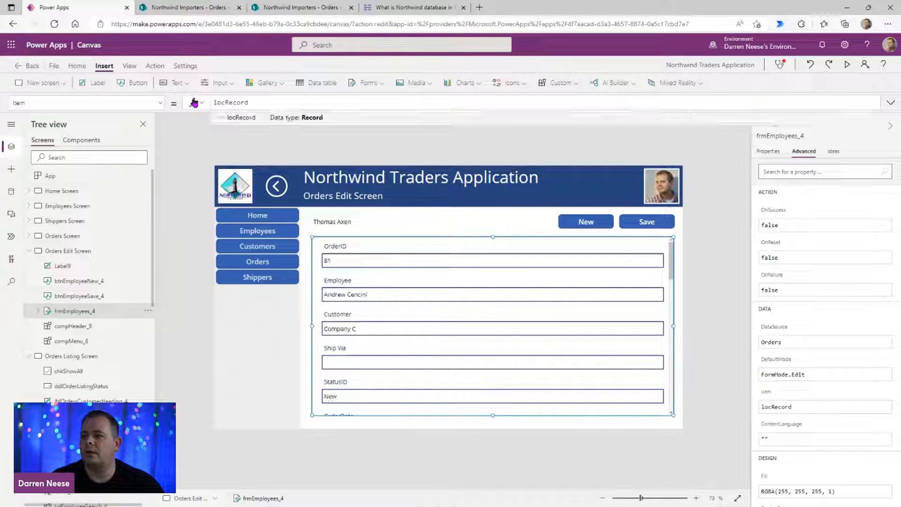
# Step: Preview the Orders Edit Screen, check the Employee and Customer fields of the passed order, and close the preview
pyautogui.click(847, 64)
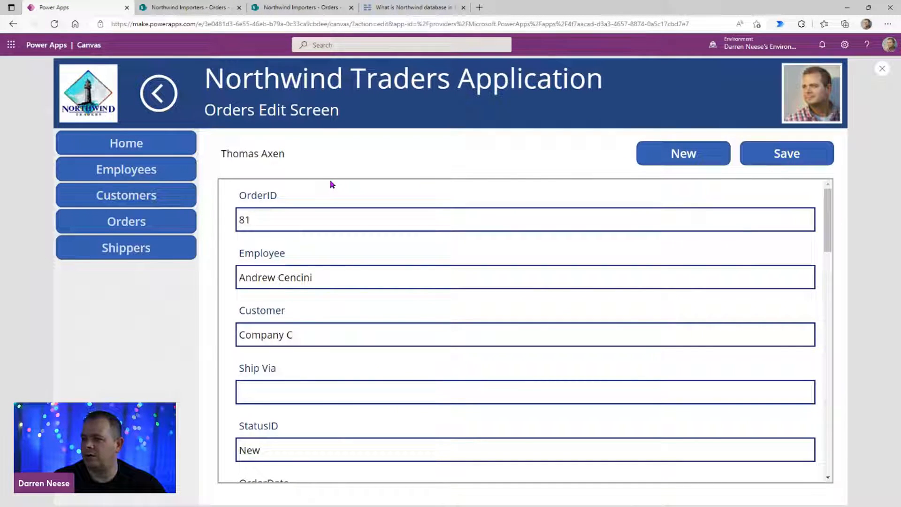
pyautogui.click(346, 280)
pyautogui.click(408, 336)
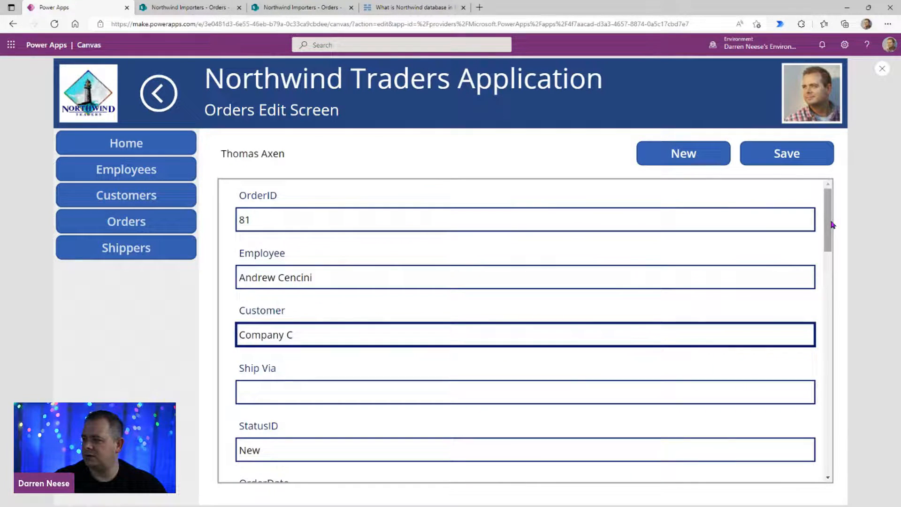
pyautogui.moveTo(826, 221); pyautogui.dragTo(840, 198)
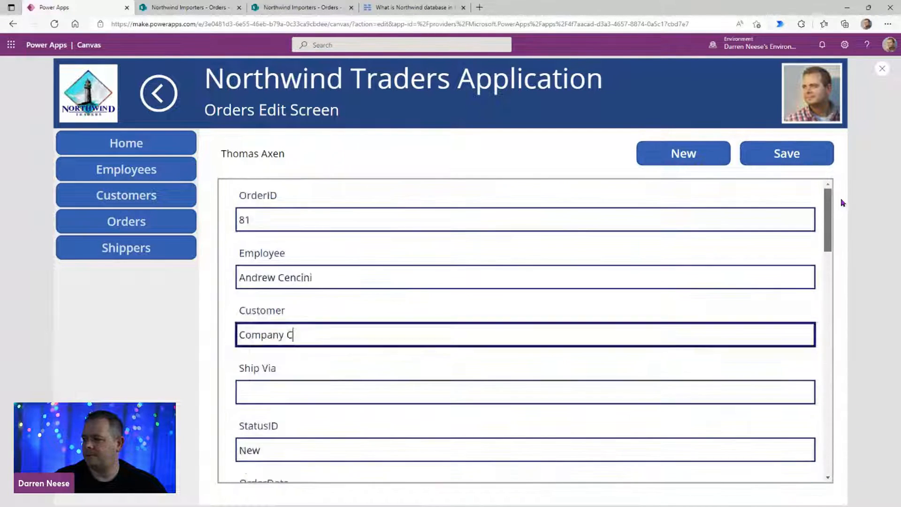
pyautogui.click(882, 71)
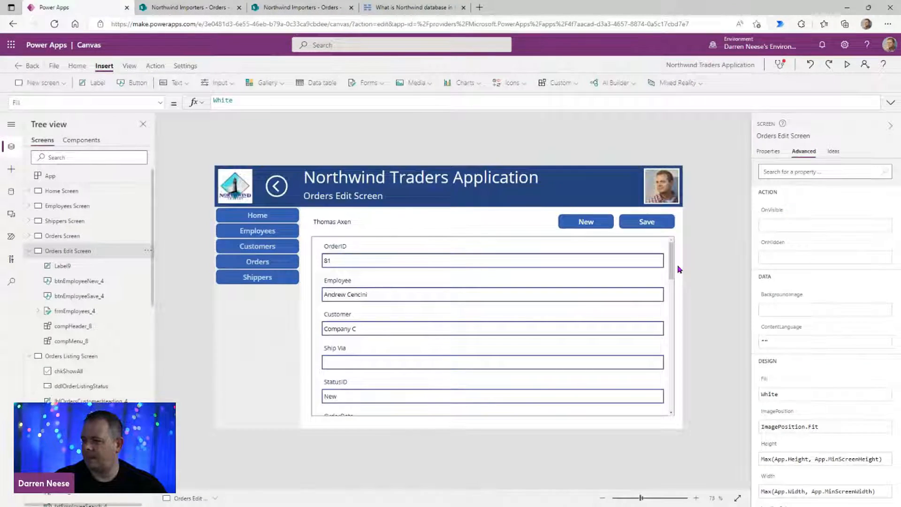
# Step: Inspect the OnSelect formulas of the Save and New buttons above the order form
pyautogui.click(673, 241)
pyautogui.click(651, 217)
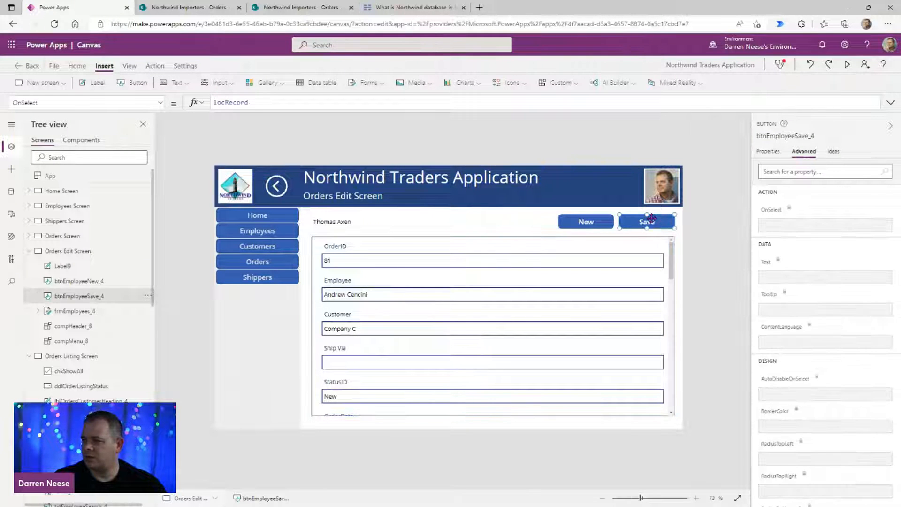
pyautogui.click(584, 220)
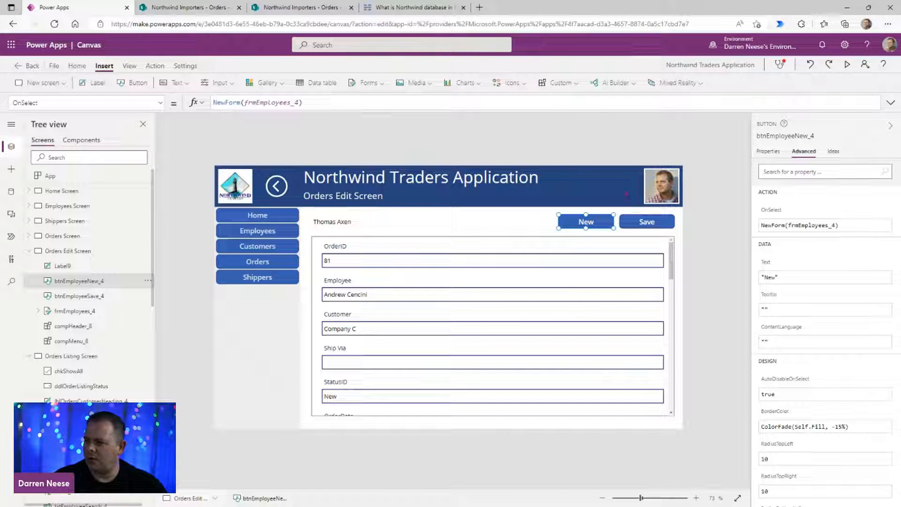
# Step: Delete the test label showing the customer reference above the order form
pyautogui.click(714, 276)
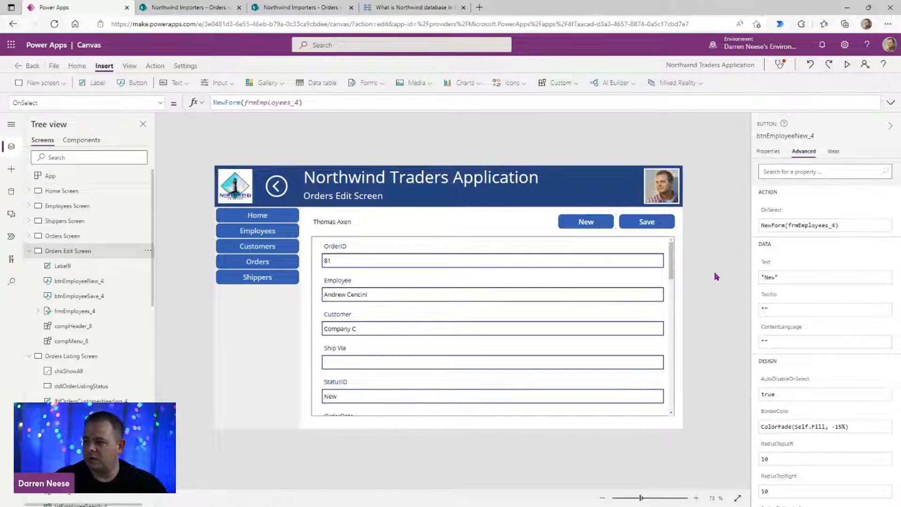
pyautogui.click(347, 227)
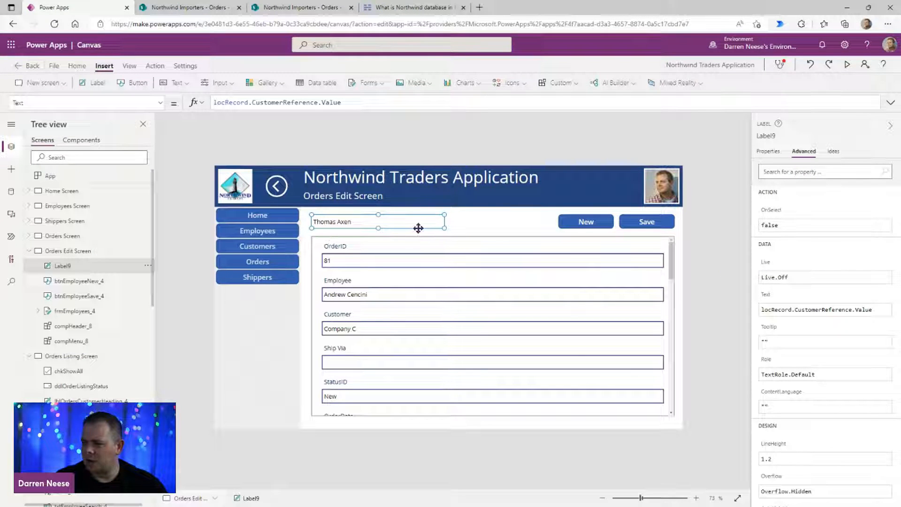
pyautogui.press('Delete')
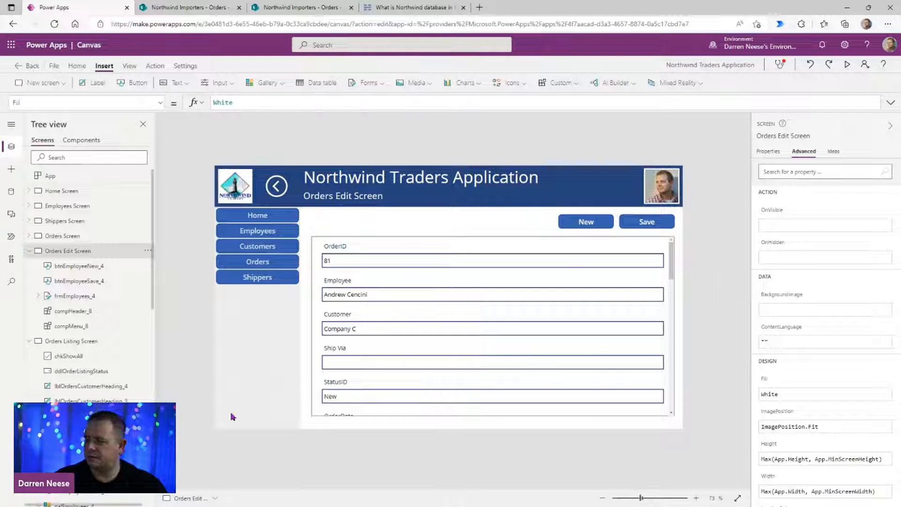
# Step: Preview the Orders Edit Screen again, examine the reference fields at the form's end, and open the EmployeeReference choices
pyautogui.click(848, 65)
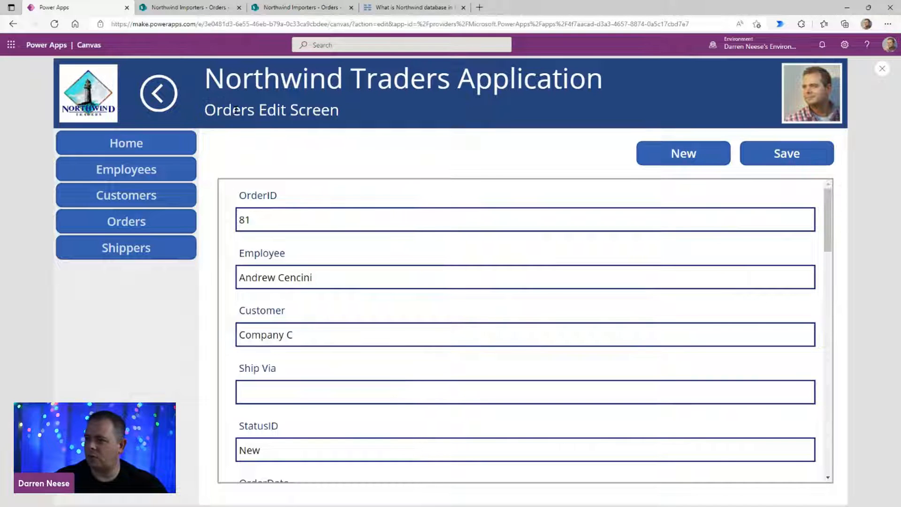
pyautogui.moveTo(217, 111); pyautogui.dragTo(362, 113)
pyautogui.click(368, 116)
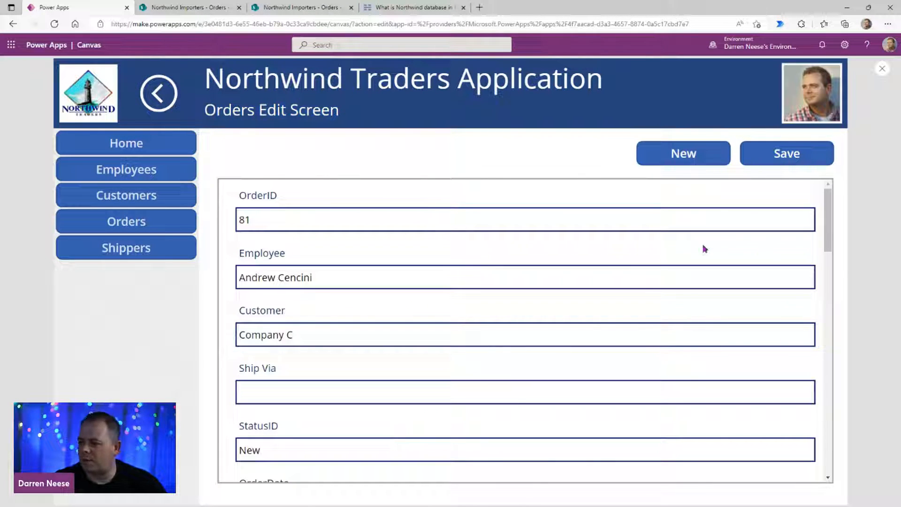
pyautogui.moveTo(829, 227); pyautogui.dragTo(850, 477)
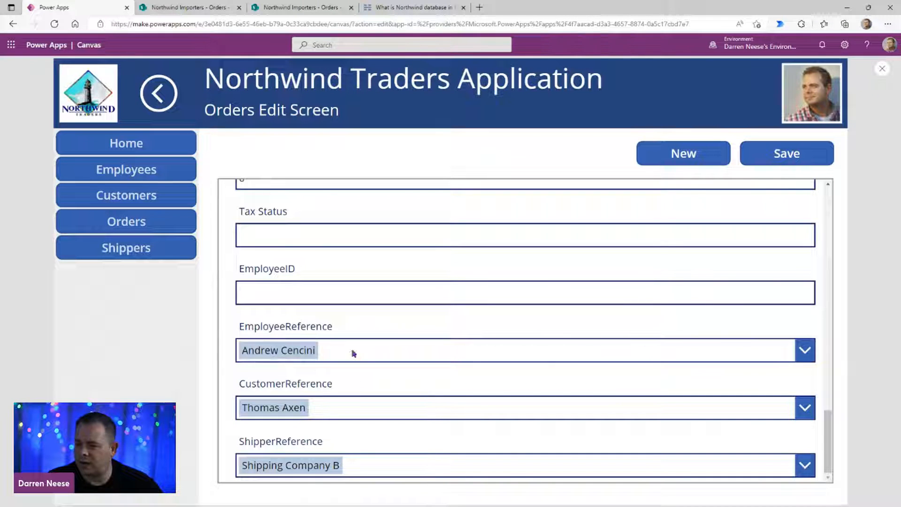
pyautogui.click(806, 349)
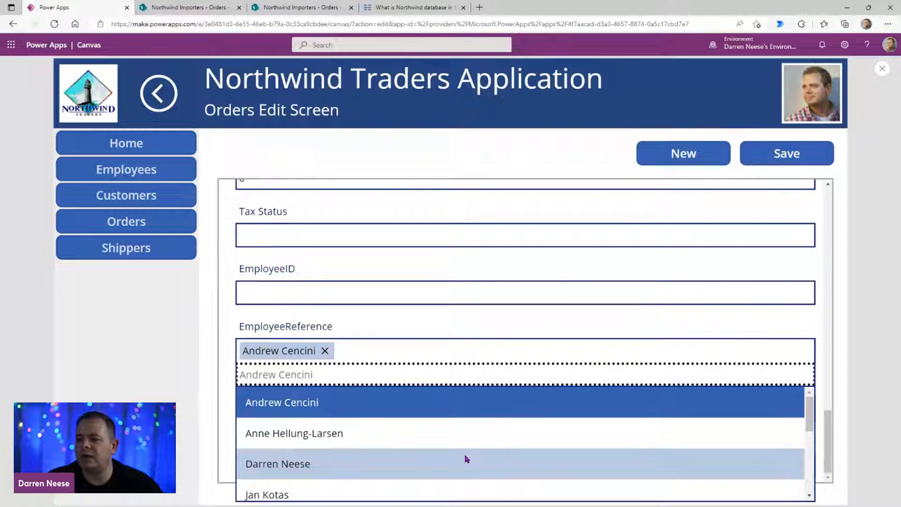
# Step: Examine the choices offered by the EmployeeReference, CustomerReference and ShipperReference fields at the end of the previewed order form
pyautogui.scroll(-3, 469, 458)
pyautogui.scroll(3, 466, 456)
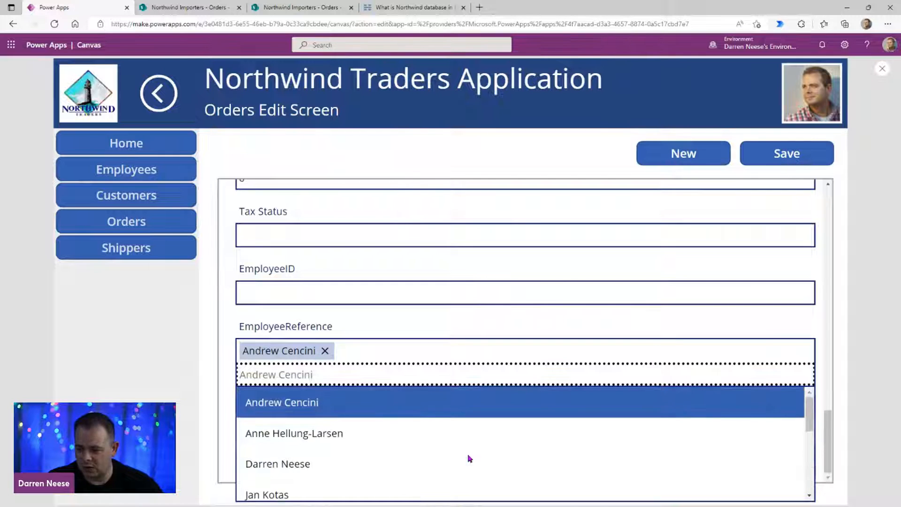
pyautogui.click(852, 380)
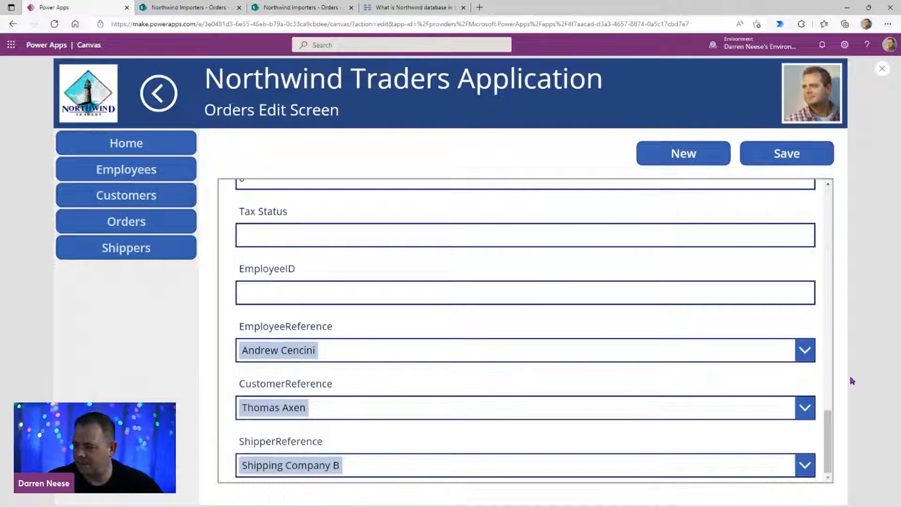
pyautogui.click(748, 409)
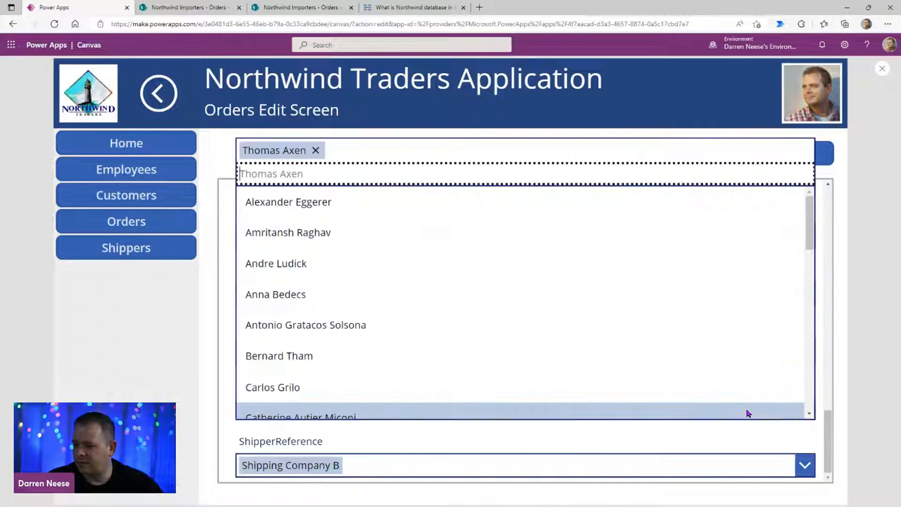
pyautogui.click(874, 315)
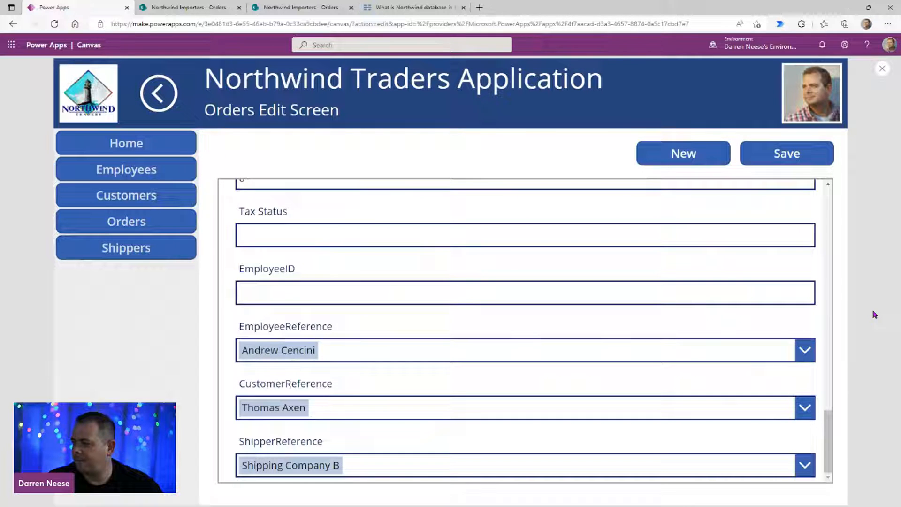
pyautogui.click(805, 466)
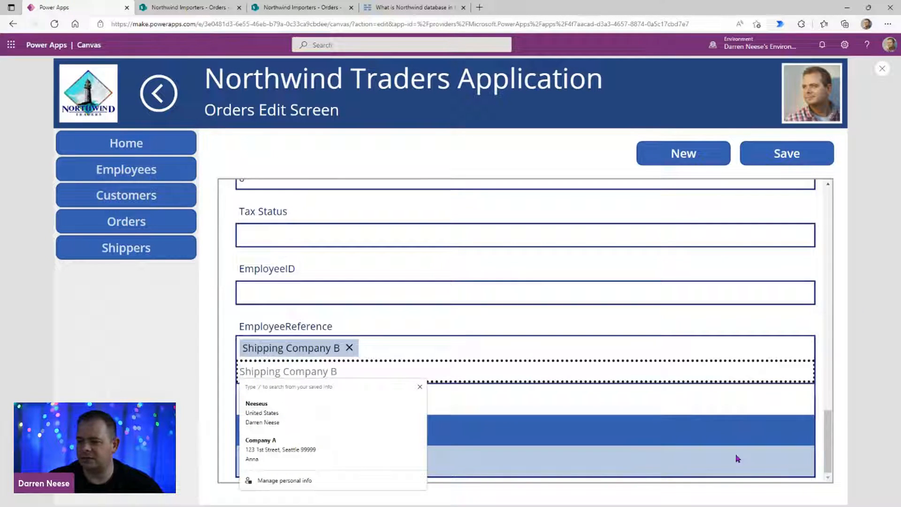
pyautogui.click(419, 386)
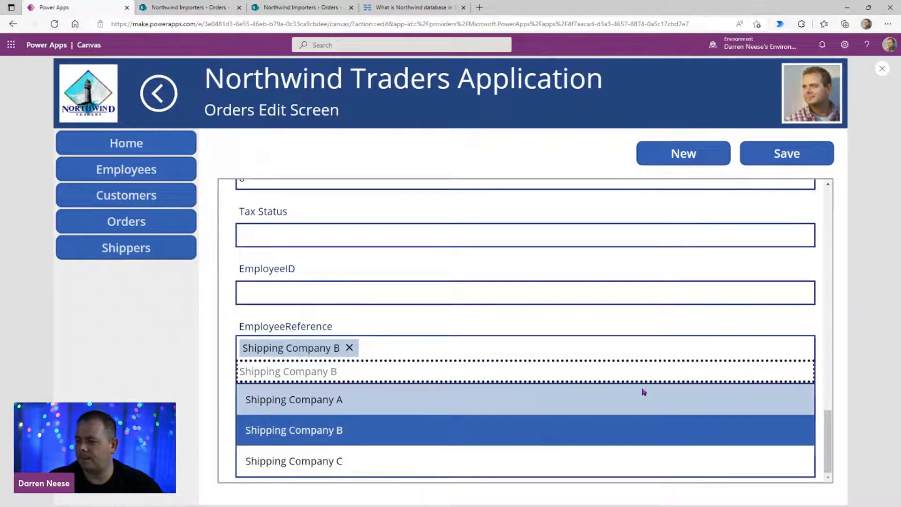
pyautogui.click(868, 370)
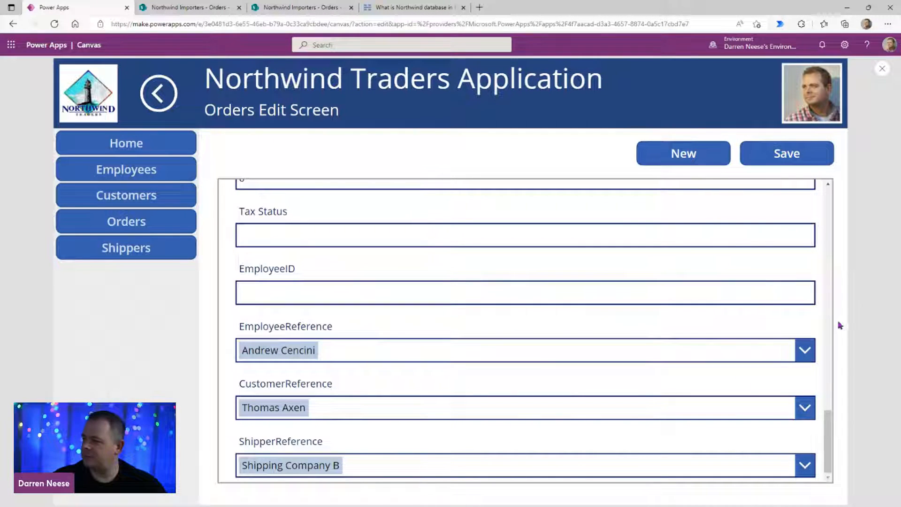
# Step: Review the previewed order form back to OrderID, consult the Northwind entity relationship diagram in the browser, and close the app preview
pyautogui.scroll(5, 826, 396)
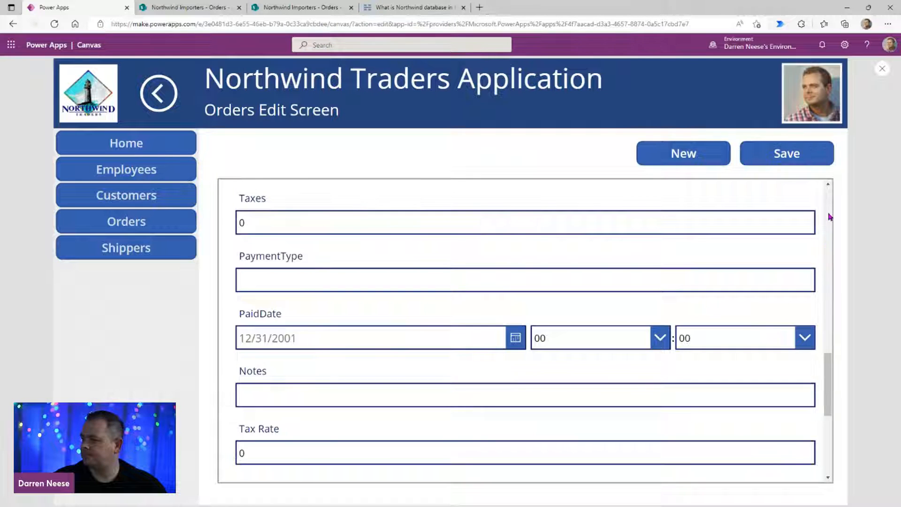
pyautogui.scroll(10, 828, 217)
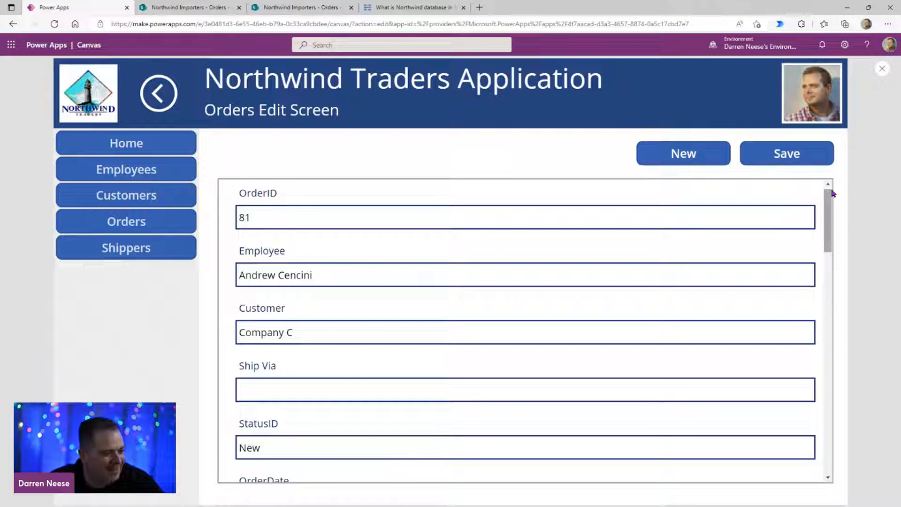
pyautogui.click(433, 10)
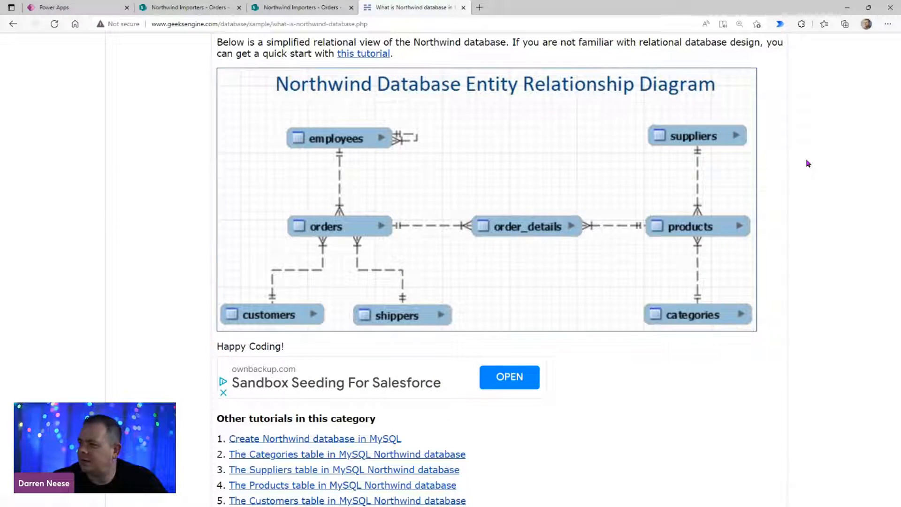
pyautogui.click(84, 9)
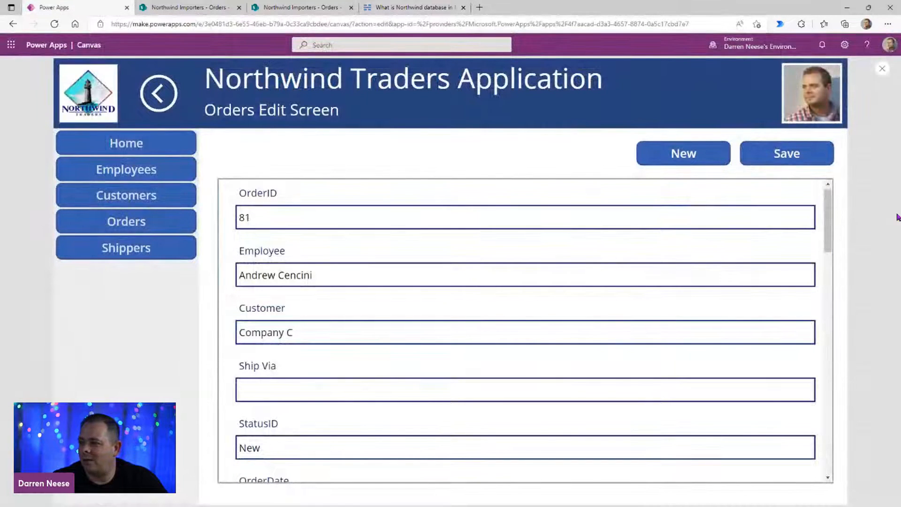
pyautogui.press('Escape')
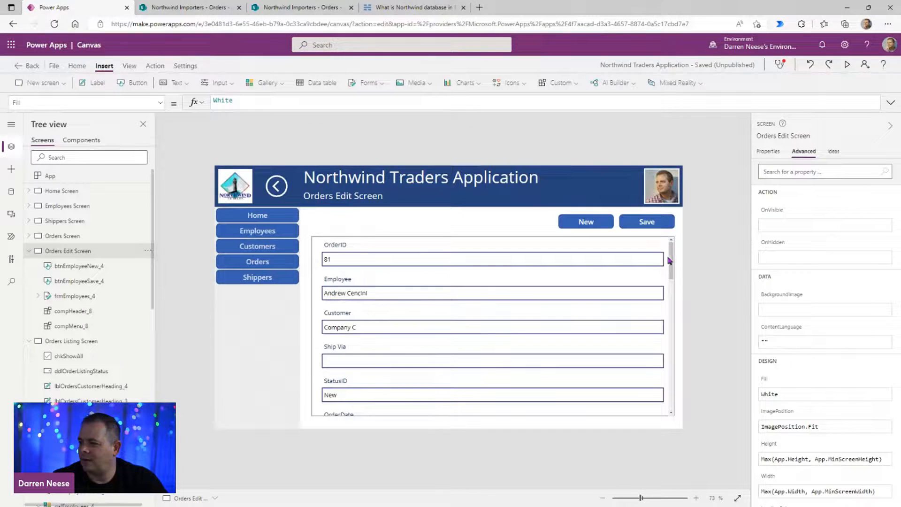
# Step: Try laying out the order form in 12 columns, and return it to a single column
pyautogui.click(672, 258)
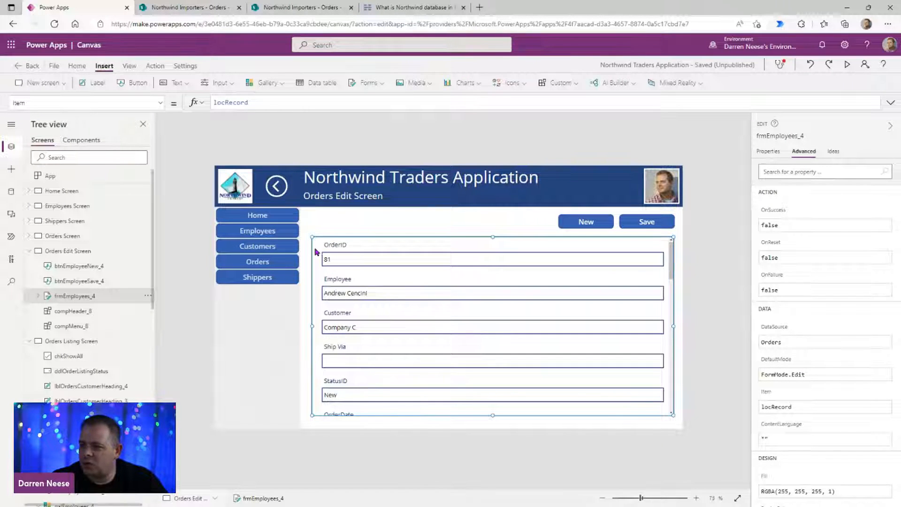
pyautogui.click(768, 151)
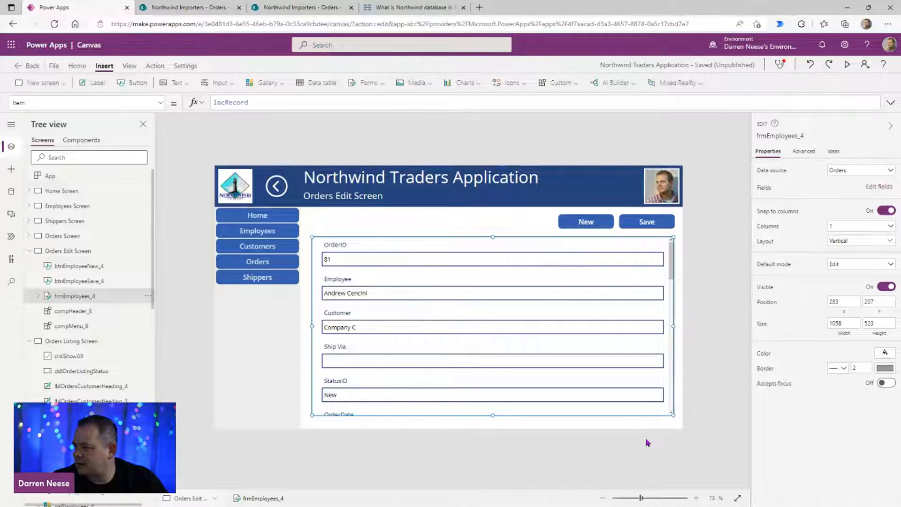
pyautogui.click(865, 229)
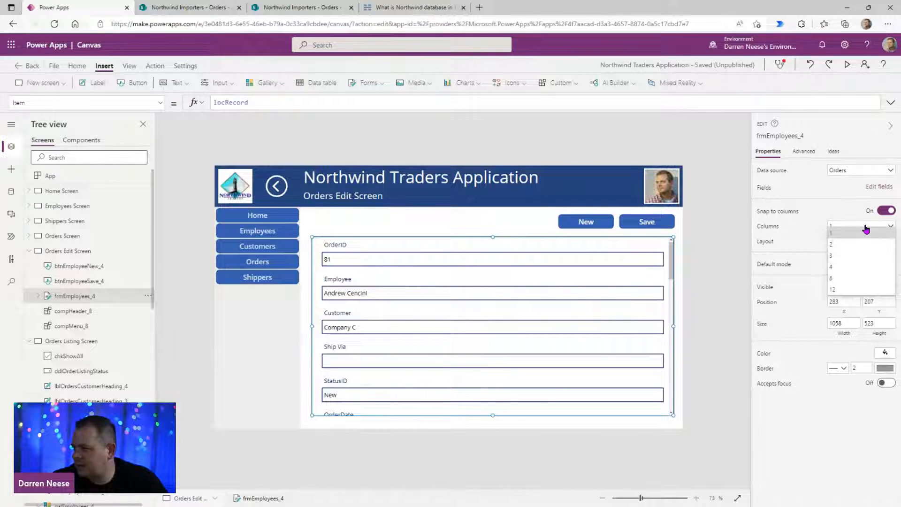
pyautogui.click(855, 297)
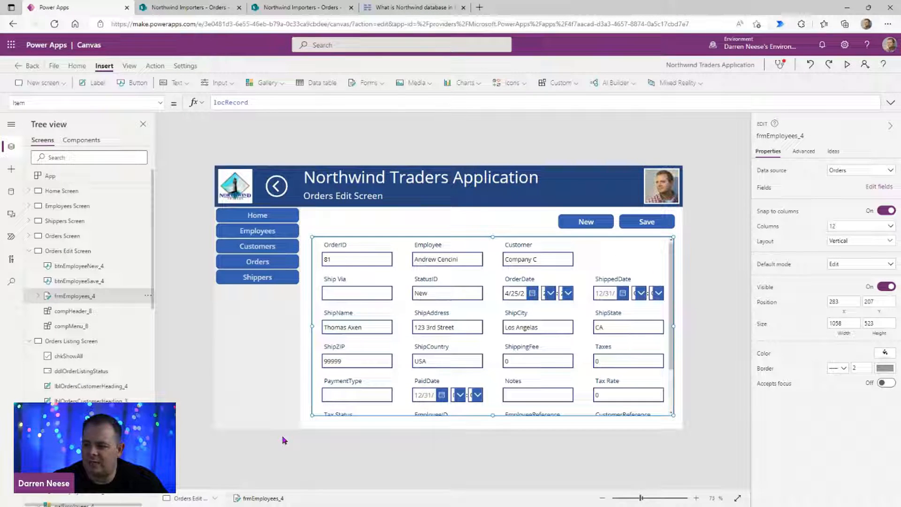
pyautogui.click(865, 229)
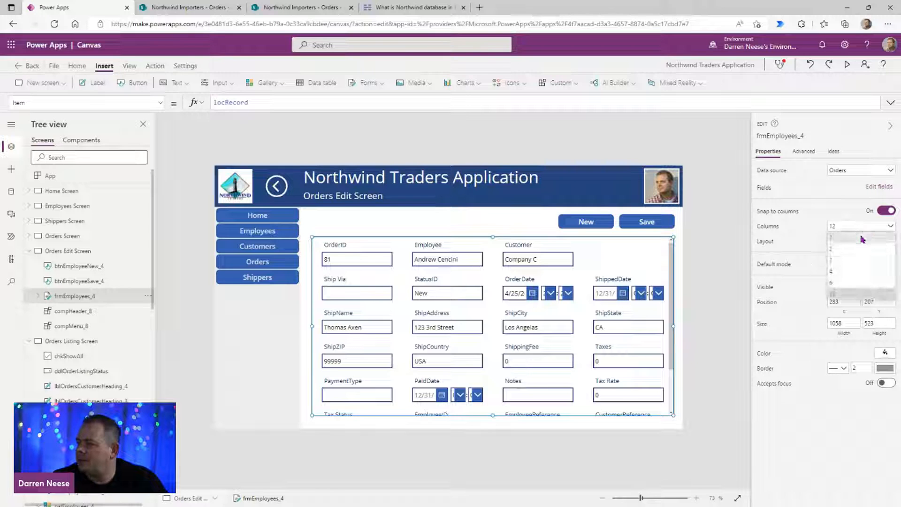
pyautogui.click(860, 238)
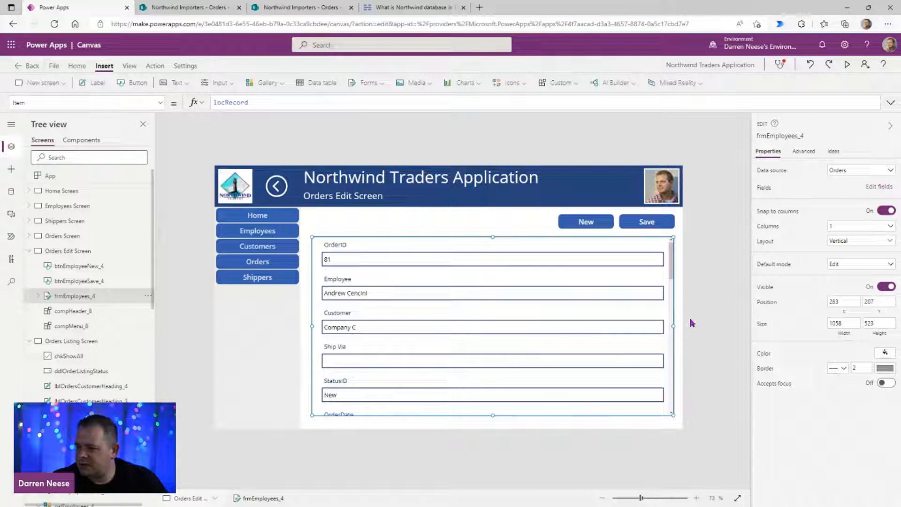
# Step: Narrow the order form to a width of about 430 and move the New and Save buttons together above it, aligned with its left edge
pyautogui.moveTo(673, 326); pyautogui.dragTo(458, 331)
pyautogui.click(585, 226)
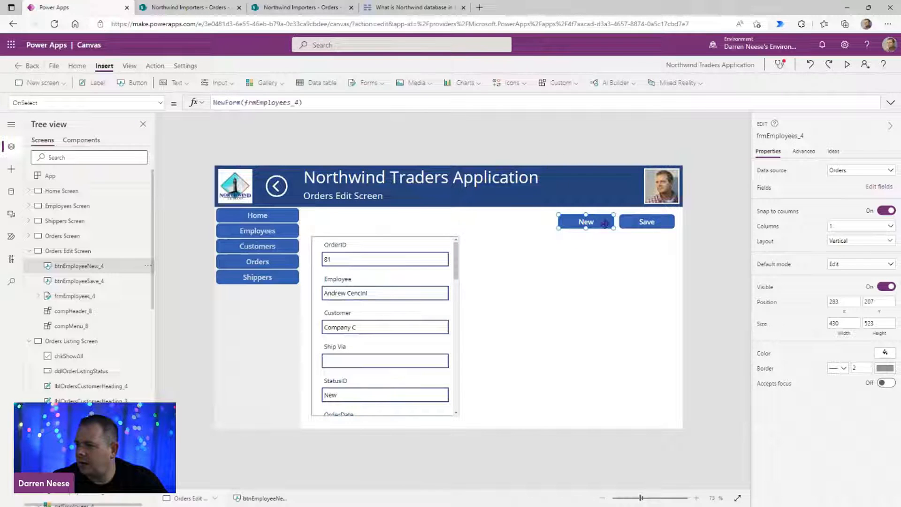
pyautogui.keyDown('ctrl'); pyautogui.click(646, 222); pyautogui.keyUp('ctrl')
pyautogui.moveTo(586, 228); pyautogui.dragTo(349, 223)
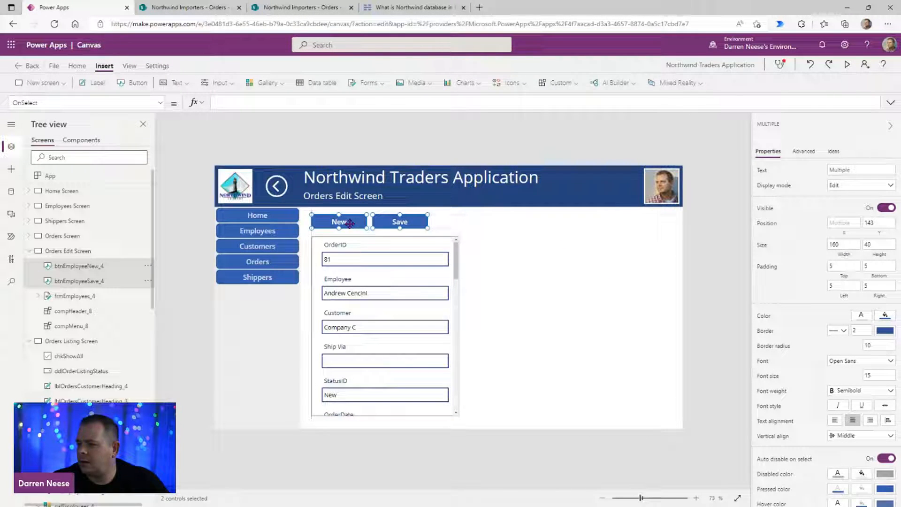
pyautogui.click(542, 261)
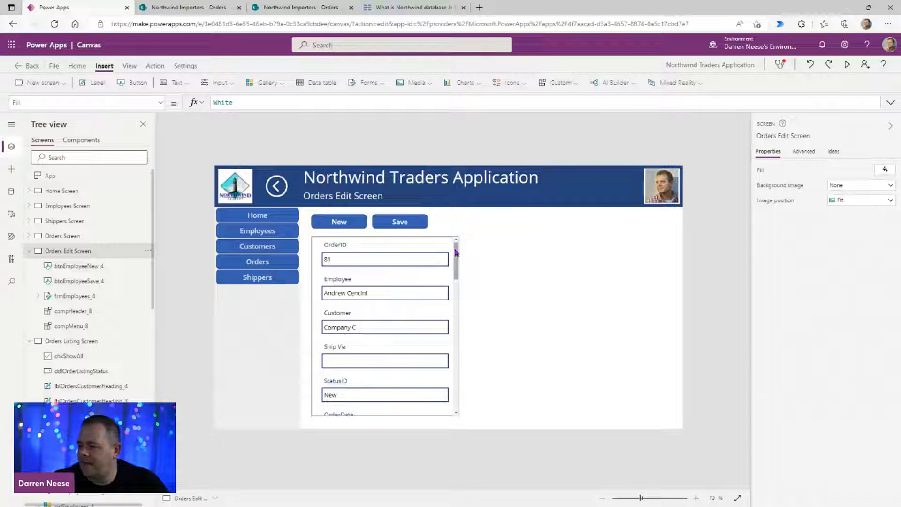
# Step: Lower the order form's upper edge to about Y 261, shortening the form to a height of about 468
pyautogui.click(386, 241)
pyautogui.moveTo(385, 237); pyautogui.dragTo(384, 255)
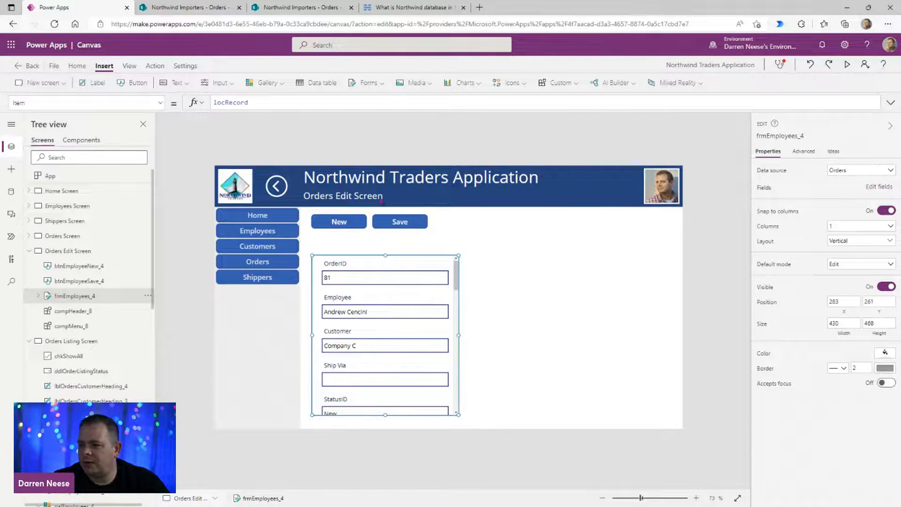
pyautogui.click(571, 249)
# Step: Add a label reading "Order Record" directly above the order form, at about X 283, Y 221
pyautogui.click(94, 84)
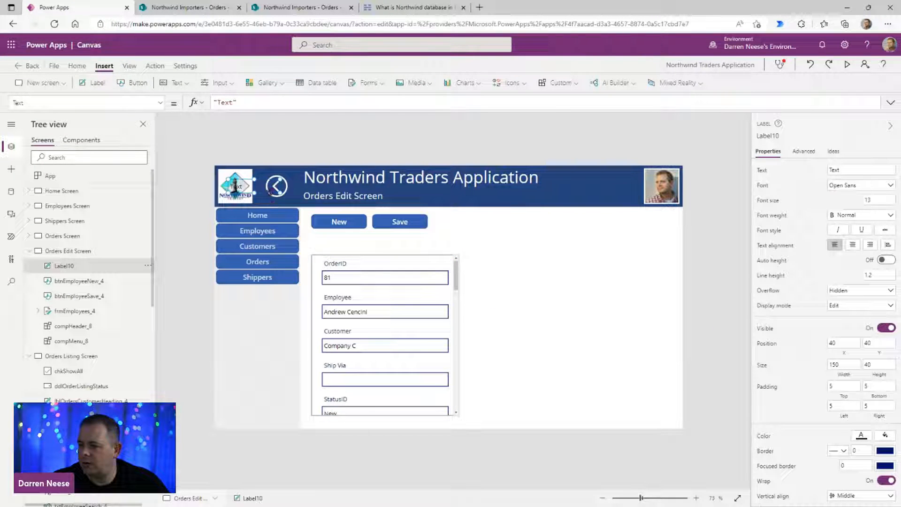
pyautogui.moveTo(258, 171); pyautogui.dragTo(353, 246)
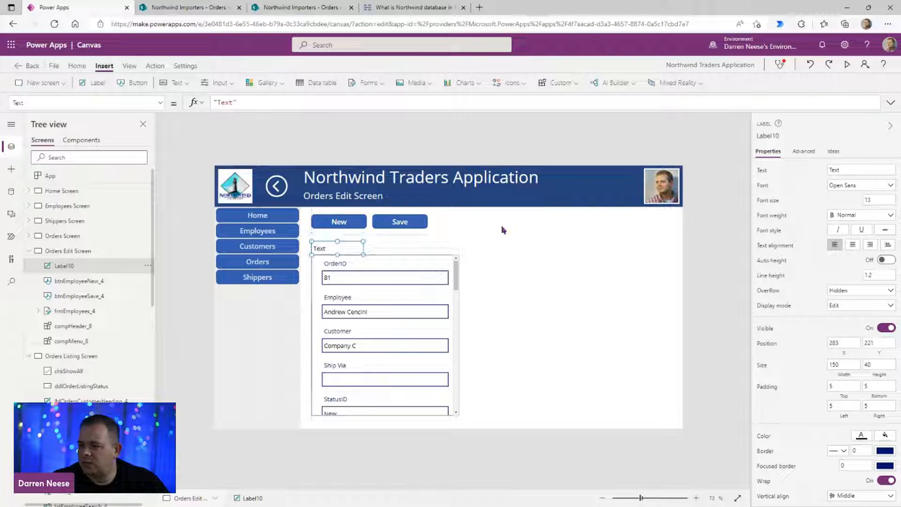
pyautogui.click(857, 169)
pyautogui.write('Order Record')
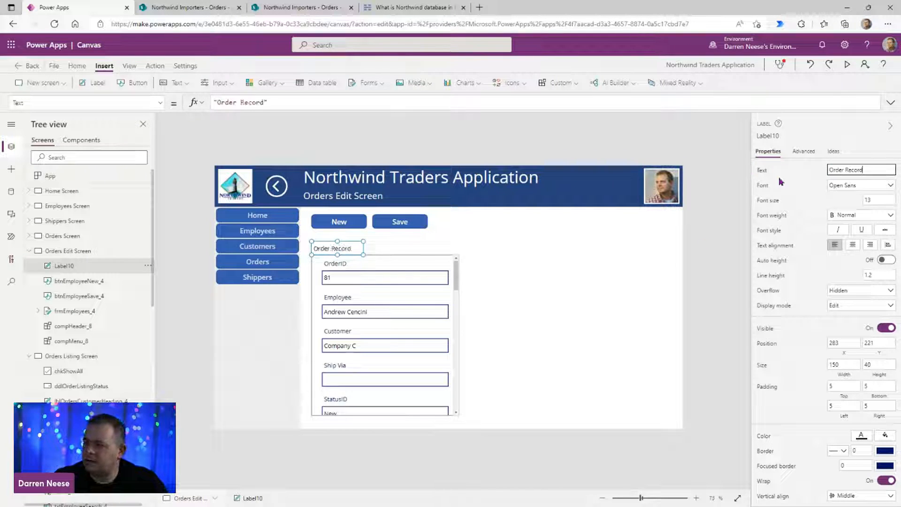
pyautogui.click(555, 318)
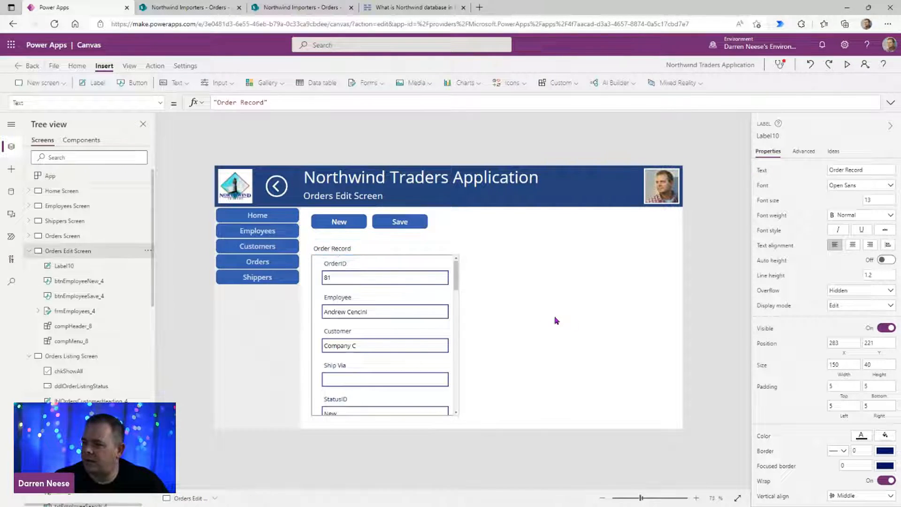
# Step: Set the order form's border thickness to 4
pyautogui.click(458, 270)
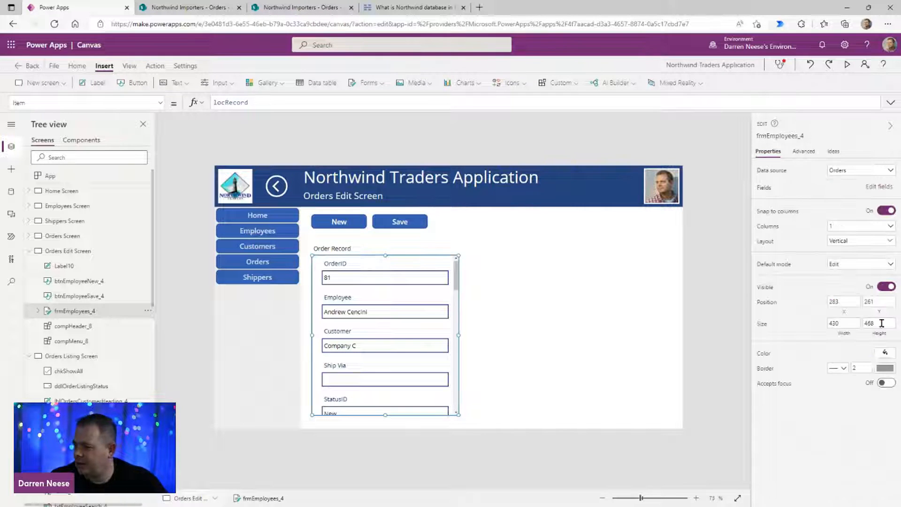
pyautogui.click(861, 367)
pyautogui.write('4')
pyautogui.click(544, 306)
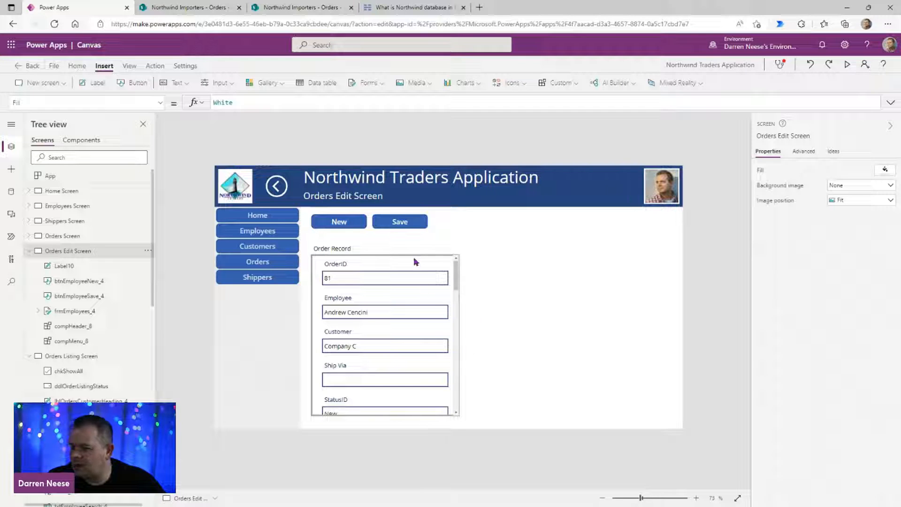
# Step: Raise the Order Record label to about Y 202 and extend the order form's upper edge to about Y 241 beneath it
pyautogui.click(335, 252)
pyautogui.moveTo(346, 247); pyautogui.dragTo(346, 241)
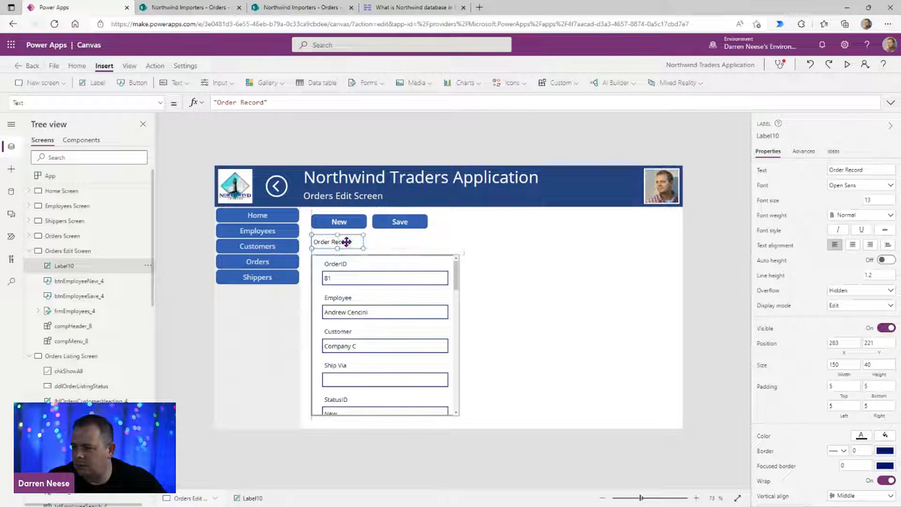
pyautogui.click(386, 255)
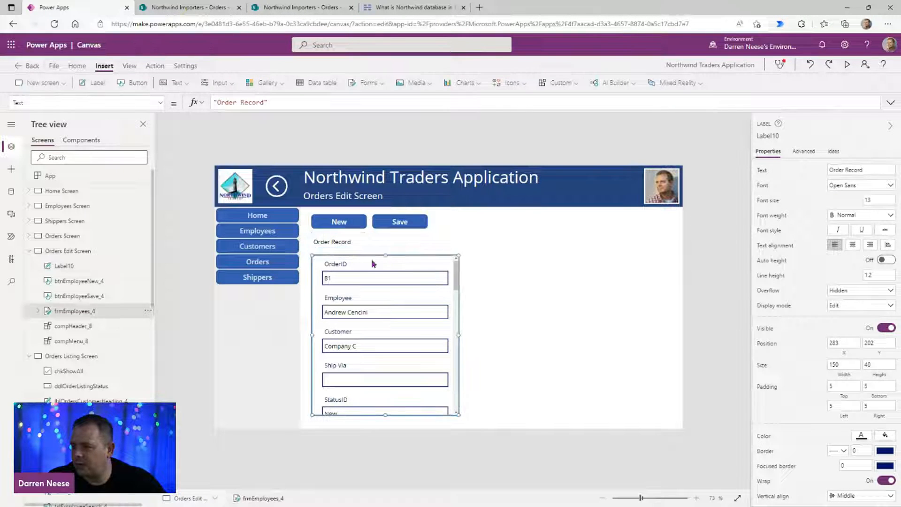
pyautogui.moveTo(385, 255); pyautogui.dragTo(386, 248)
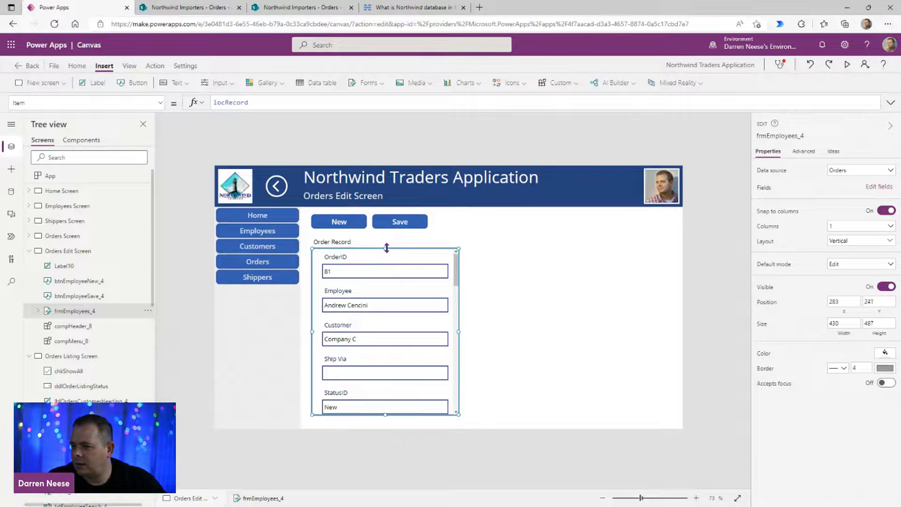
pyautogui.click(518, 263)
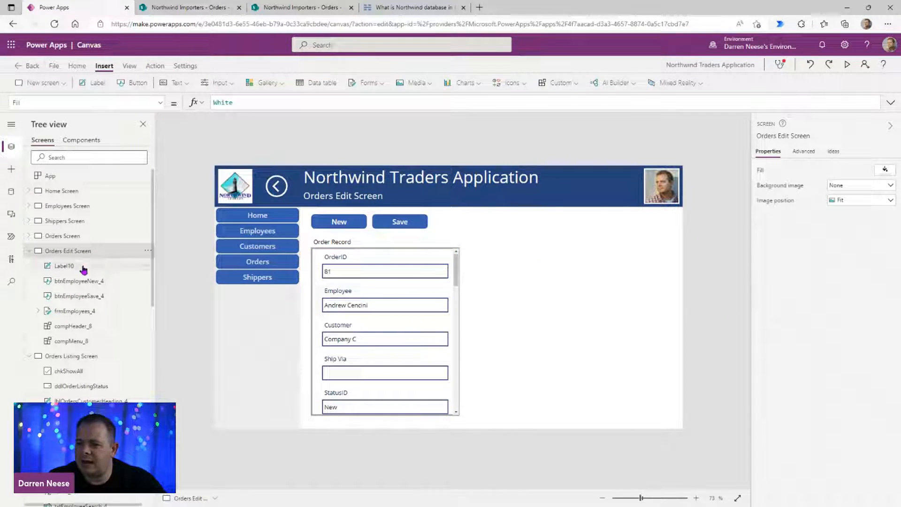
# Step: Inspect the orders gallery on the Orders Screen, collapse that screen's controls in the tree, and return to the Orders Edit Screen
pyautogui.click(84, 237)
pyautogui.click(450, 365)
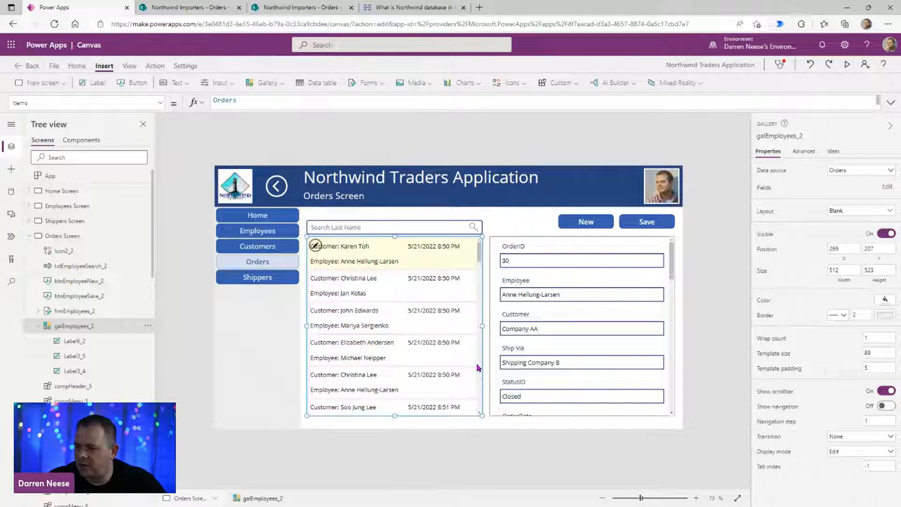
pyautogui.click(29, 236)
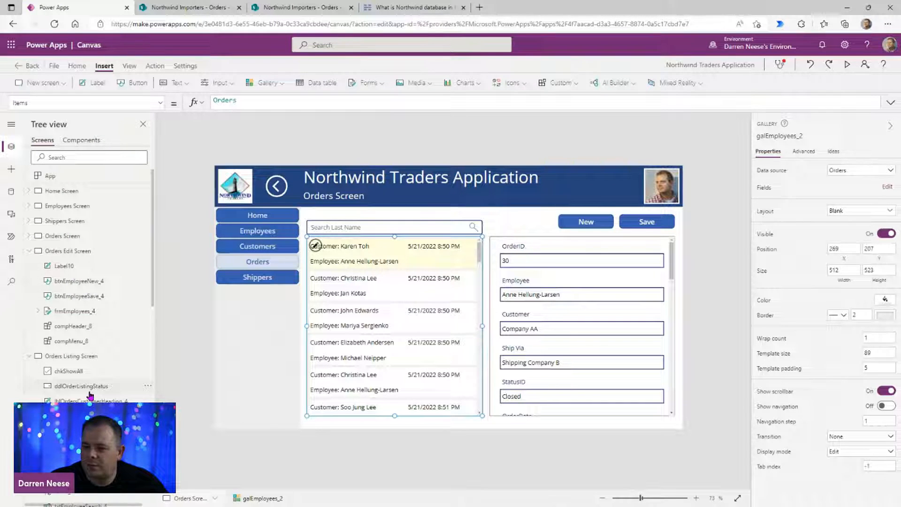
pyautogui.click(89, 252)
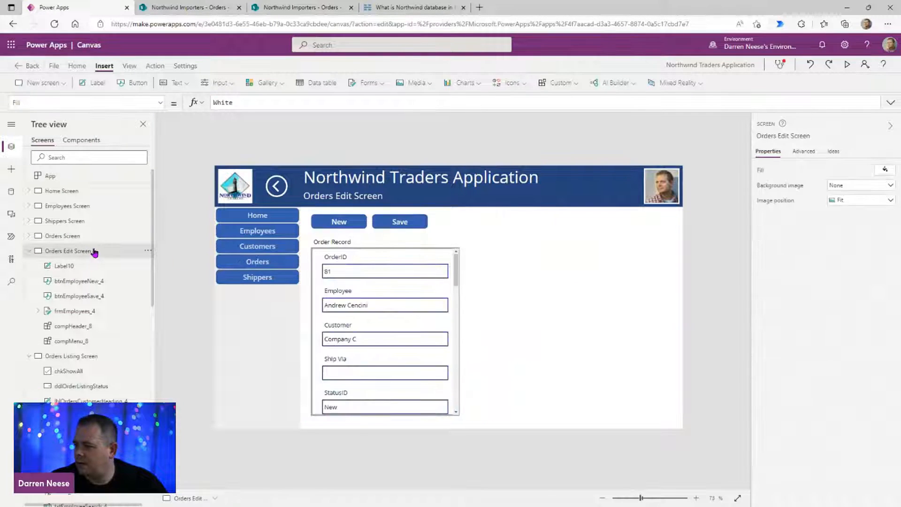
# Step: Paste the copied orders gallery to the right of the order form at X 779, with its upper edge at Y 242
pyautogui.hotkey('ctrl', 'v')
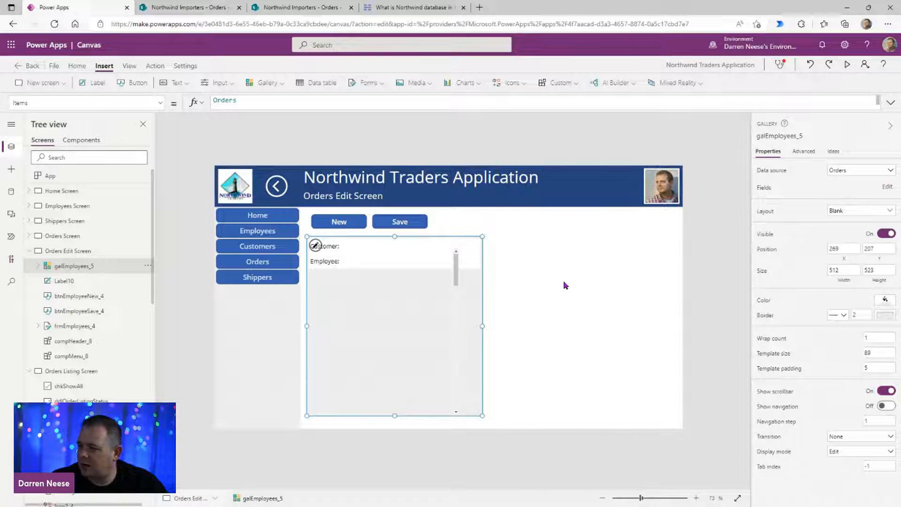
pyautogui.moveTo(380, 342); pyautogui.dragTo(552, 341)
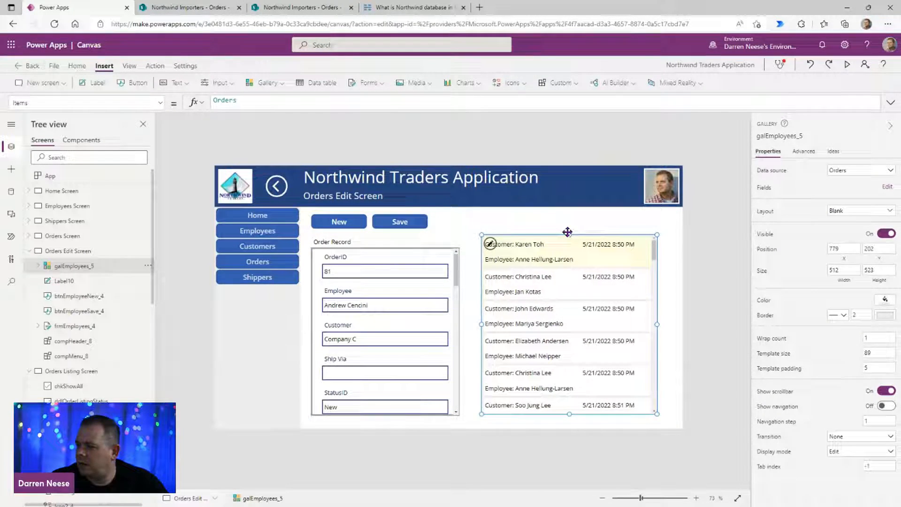
pyautogui.moveTo(569, 233); pyautogui.dragTo(569, 247)
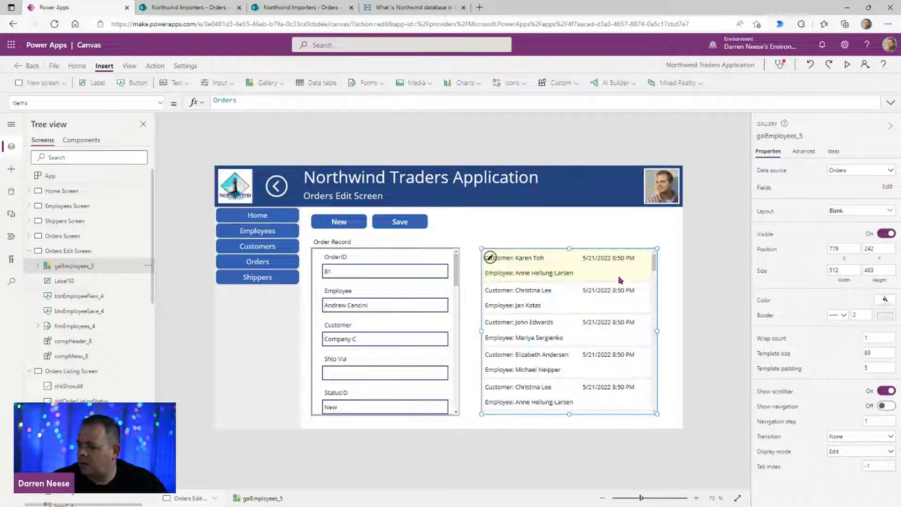
# Step: Switch the pasted gallery's data source to OrderDetails and delete the Employee label from its row template
pyautogui.click(859, 170)
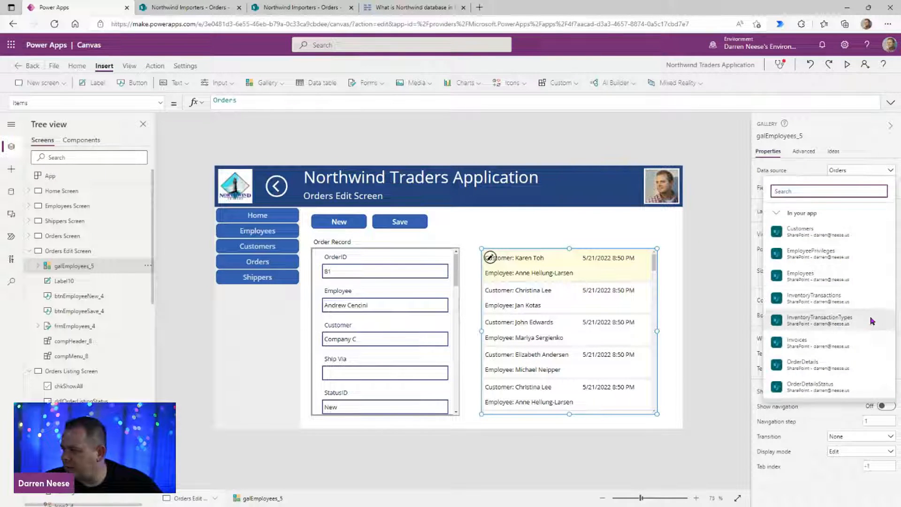
pyautogui.click(844, 364)
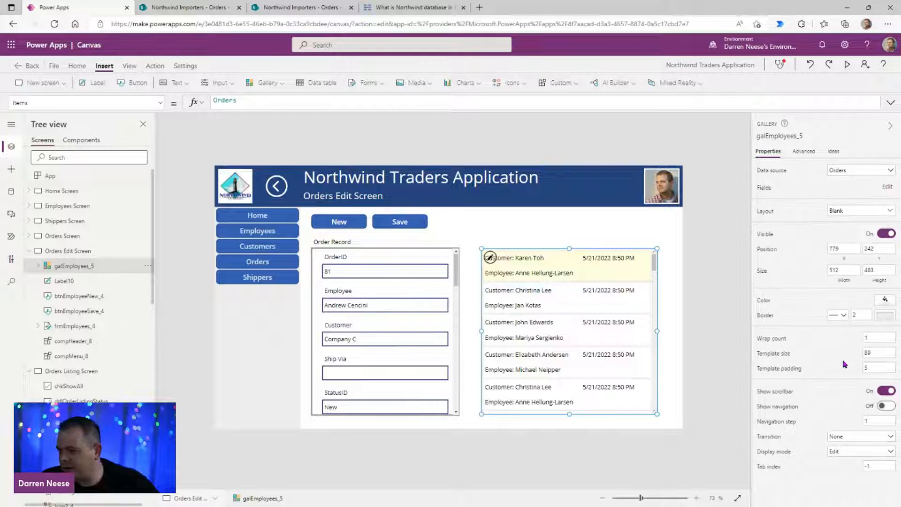
pyautogui.click(501, 258)
pyautogui.click(519, 272)
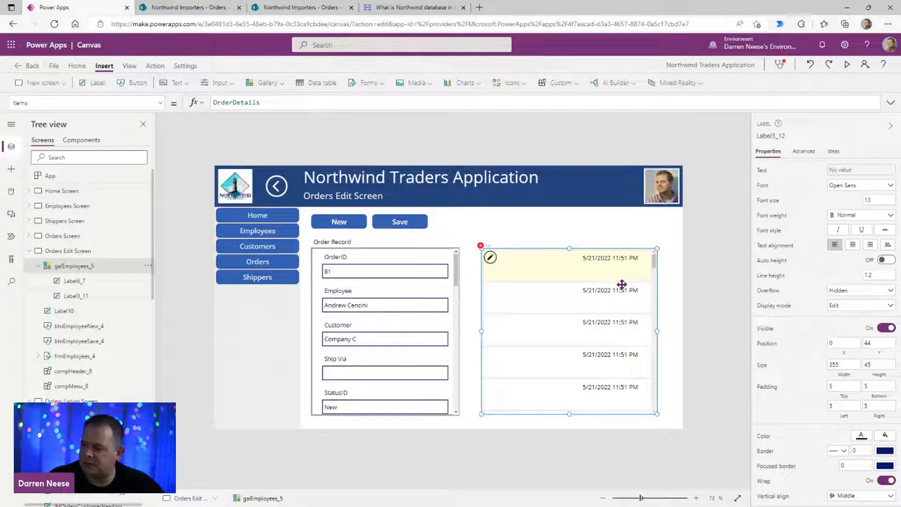
# Step: Replace the gallery's Customer label formula with ThisItem.ID
pyautogui.click(557, 258)
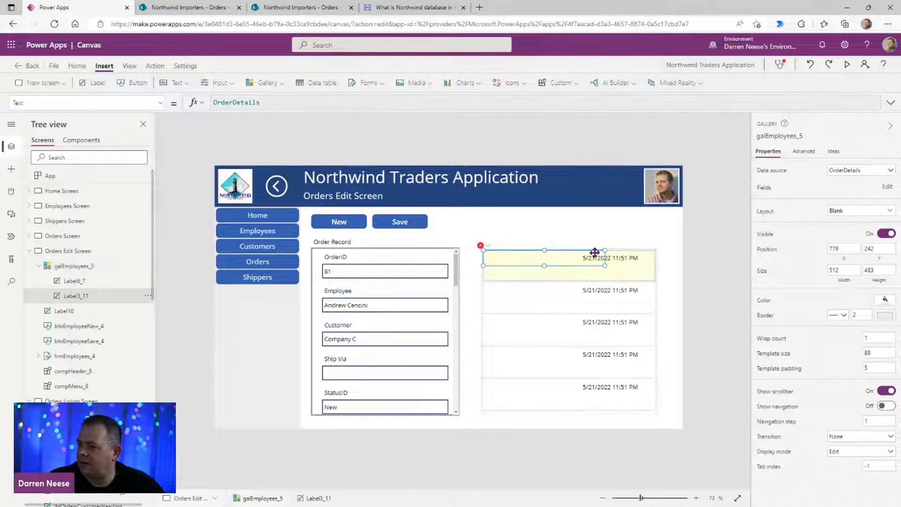
pyautogui.click(274, 101)
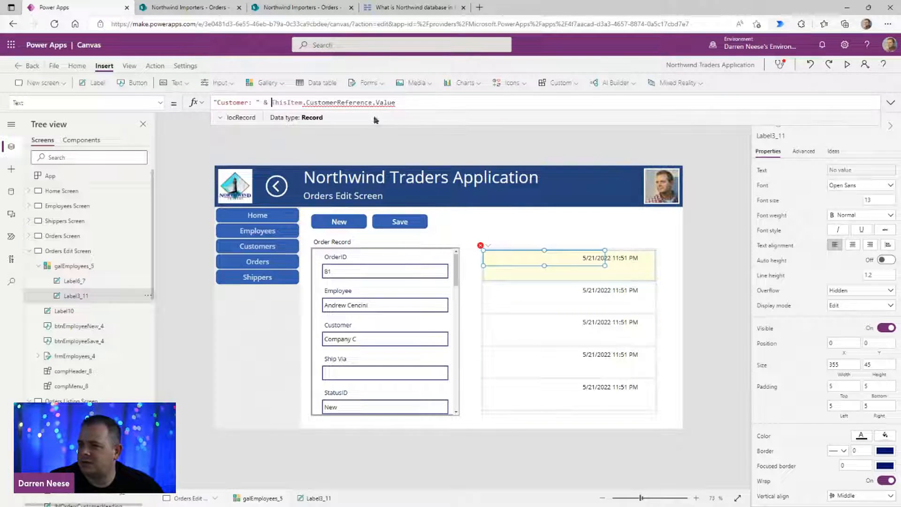
pyautogui.hotkey('shift', 'Home')
pyautogui.press('BackSpace')
pyautogui.press('End')
pyautogui.hotkey('ctrl', 'shift', 'Left')
pyautogui.hotkey('ctrl', 'shift', 'Left')
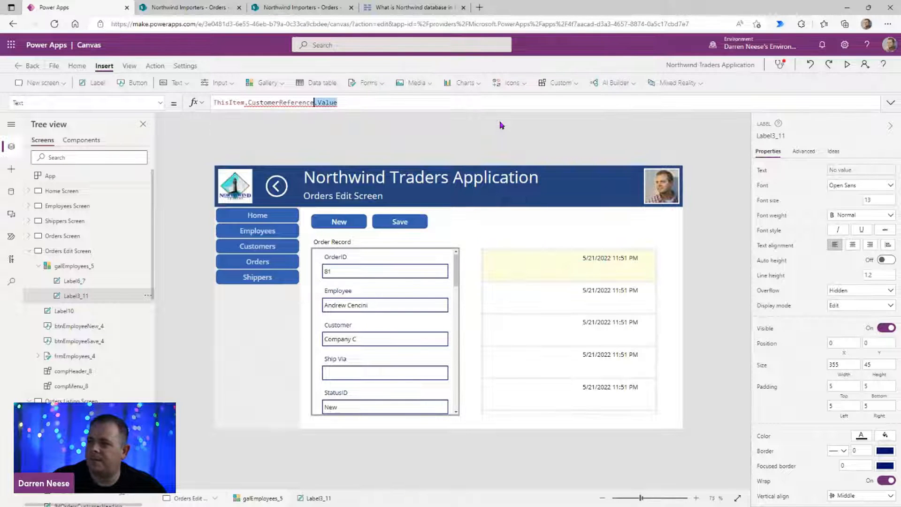
pyautogui.write('ID')
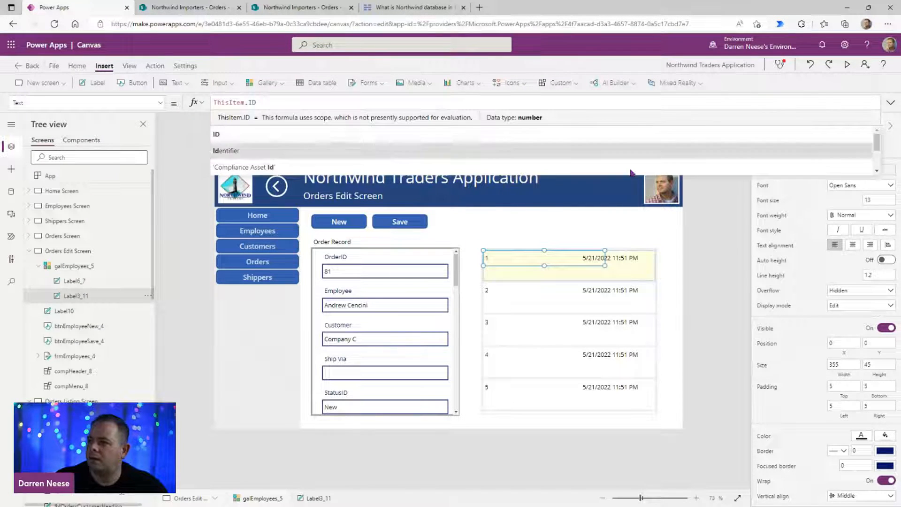
pyautogui.click(629, 224)
pyautogui.click(595, 315)
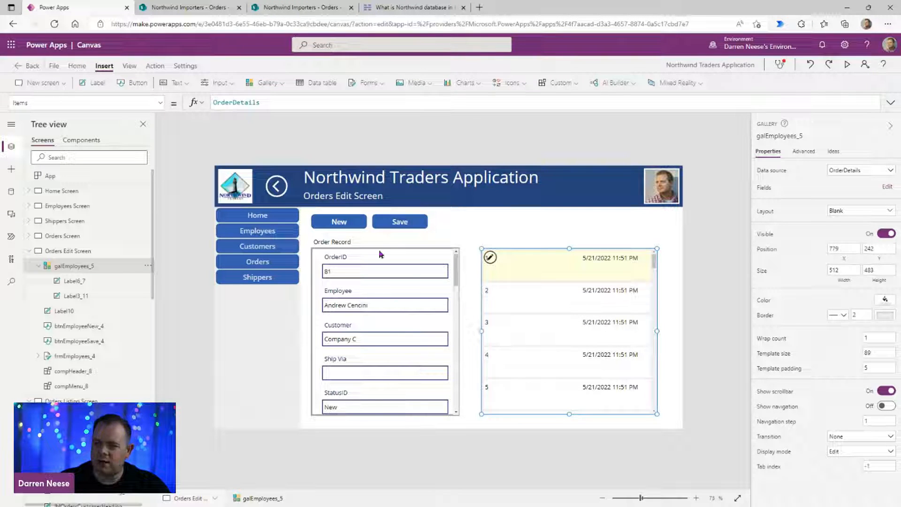
# Step: Duplicate the Order Record label and place the copy directly above the new gallery at X 779, Y 201
pyautogui.click(342, 247)
pyautogui.hotkey('ctrl', 'c')
pyautogui.hotkey('ctrl', 'v')
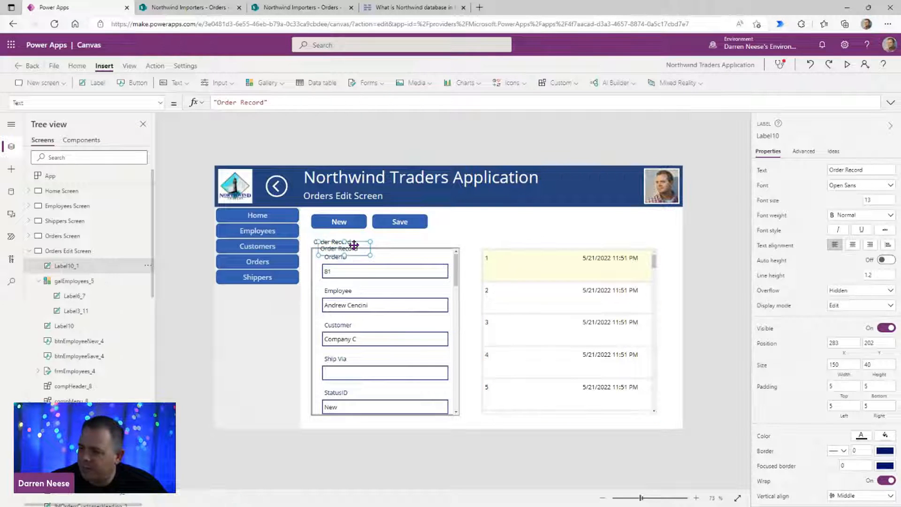
pyautogui.moveTo(352, 241); pyautogui.dragTo(514, 233)
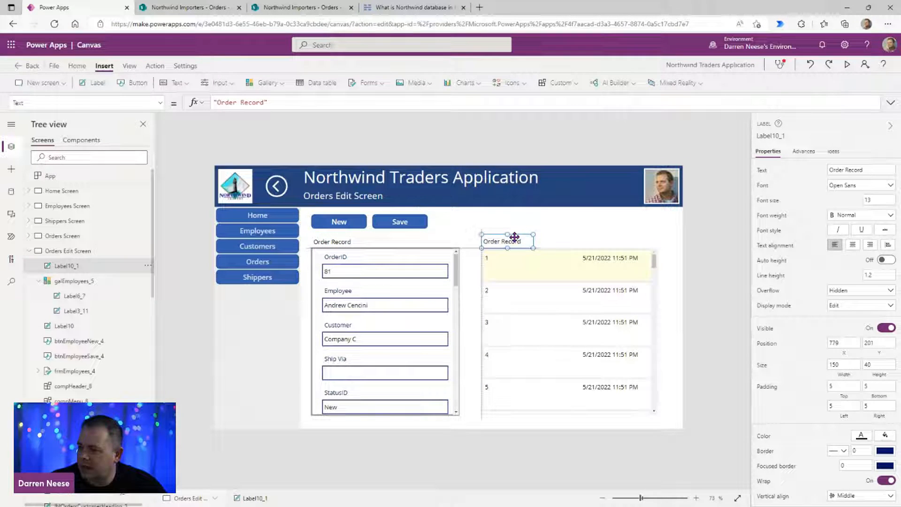
# Step: Change the copied label's text to "Order Details" and save the app
pyautogui.doubleClick(857, 169)
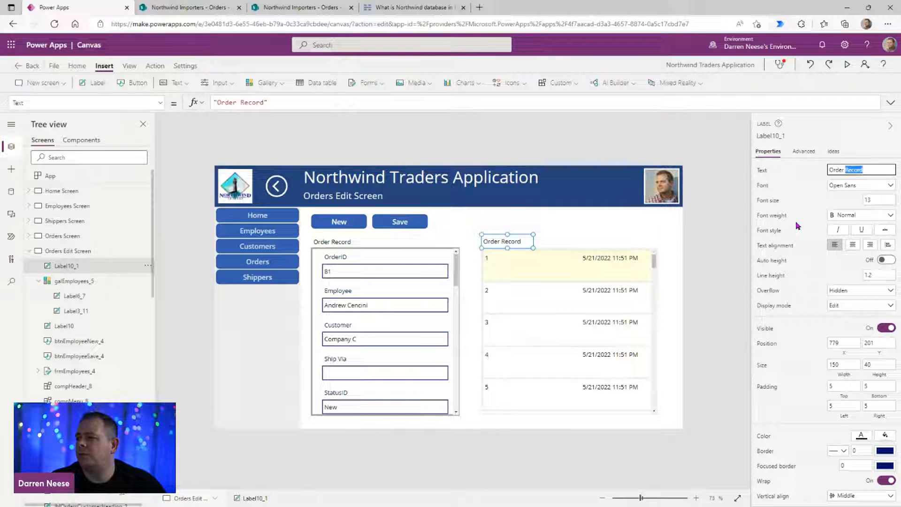
pyautogui.write('Details')
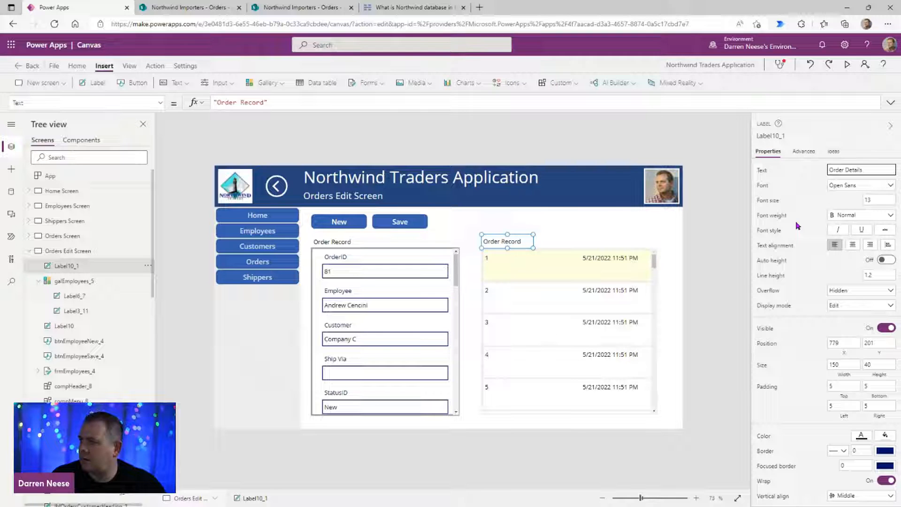
pyautogui.hotkey('ctrl', 's')
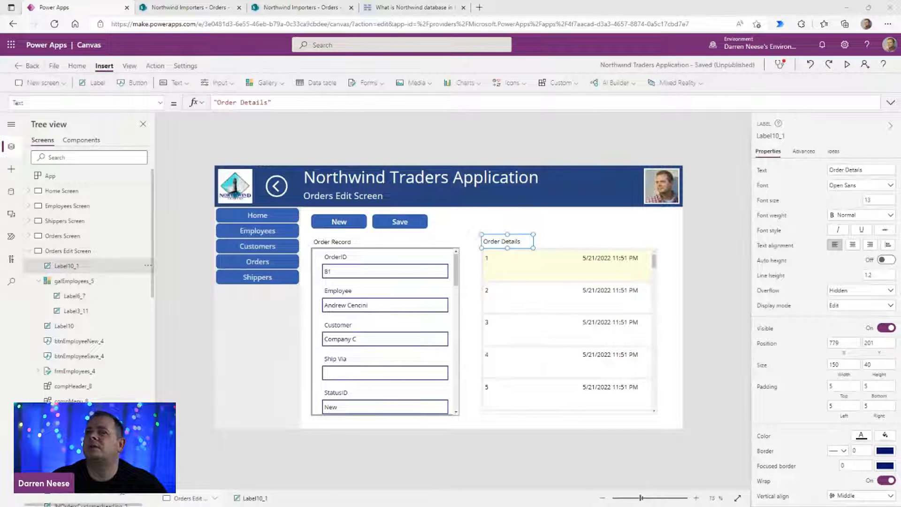
# Step: Filter the order details gallery's items to the passed order with Filter(OrderDetails, OrderReference.Id = locRecord.ID)
pyautogui.click(529, 345)
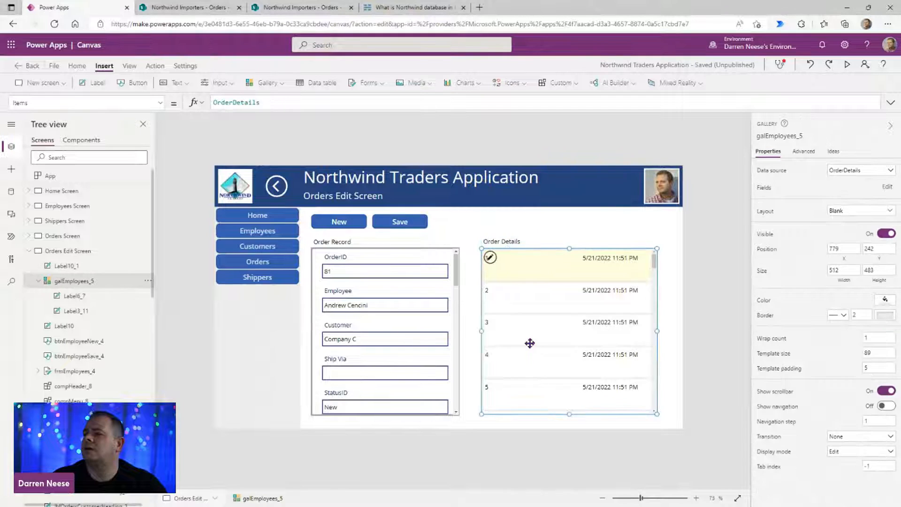
pyautogui.click(516, 241)
pyautogui.click(541, 324)
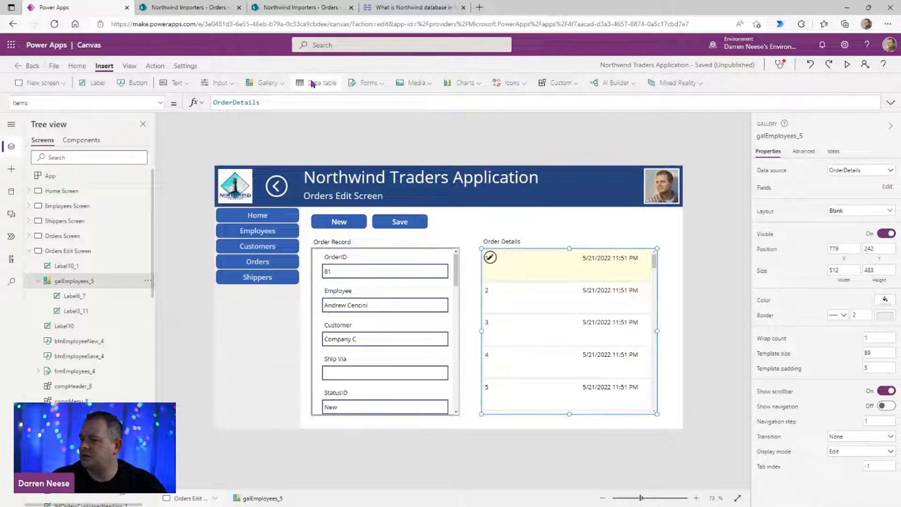
pyautogui.click(302, 103)
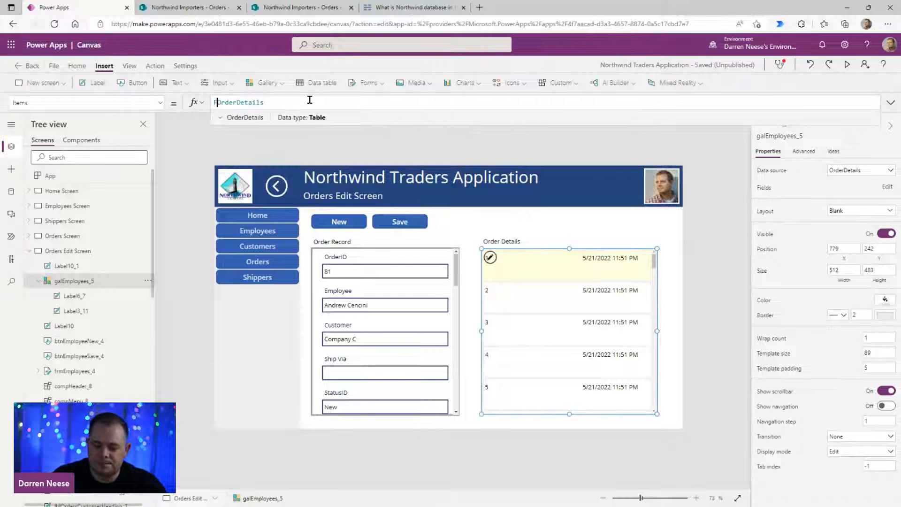
pyautogui.press('Home')
pyautogui.write('Filter(')
pyautogui.press('End')
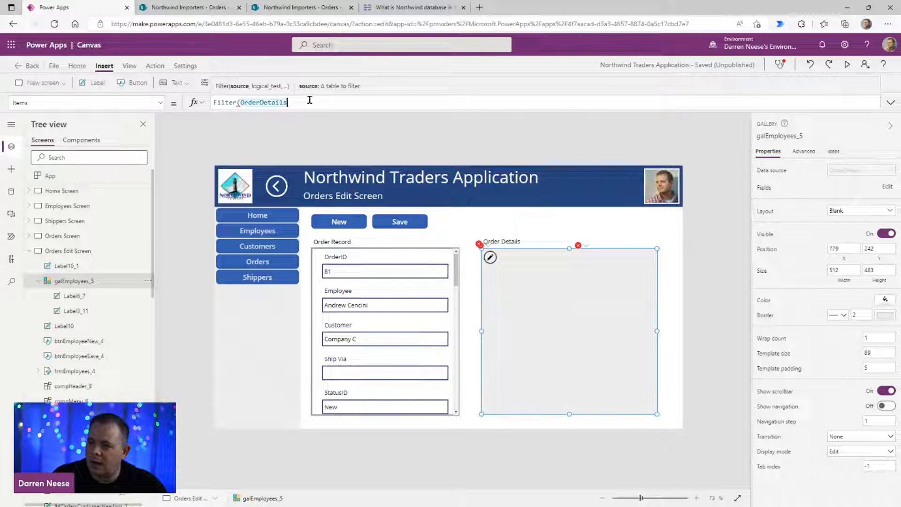
pyautogui.write(', ')
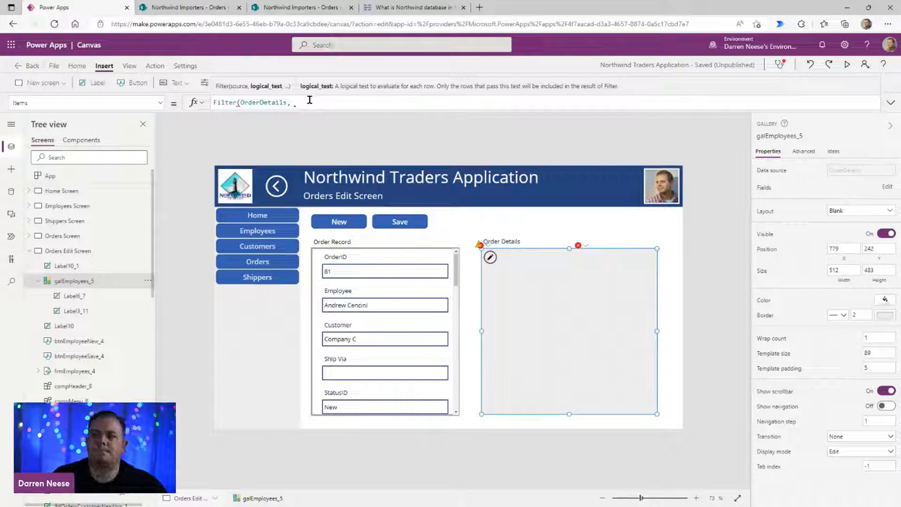
pyautogui.write('OrderR')
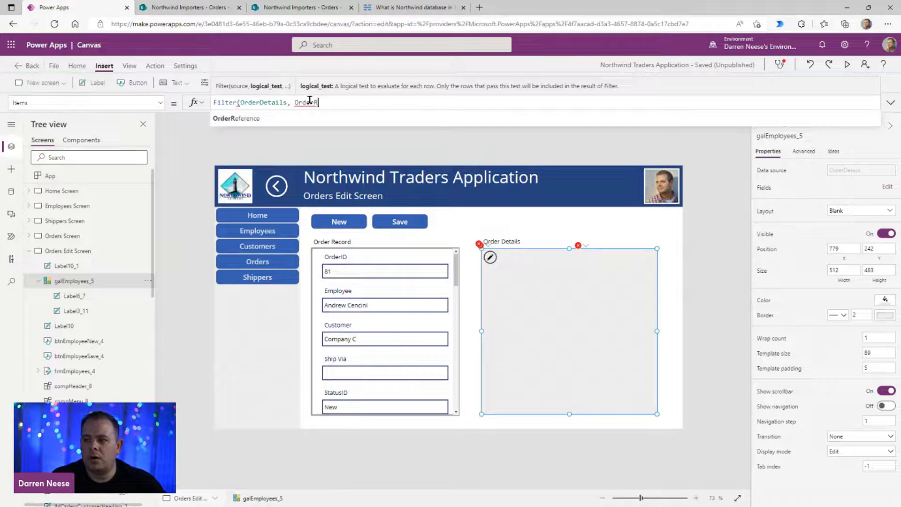
pyautogui.press('Tab')
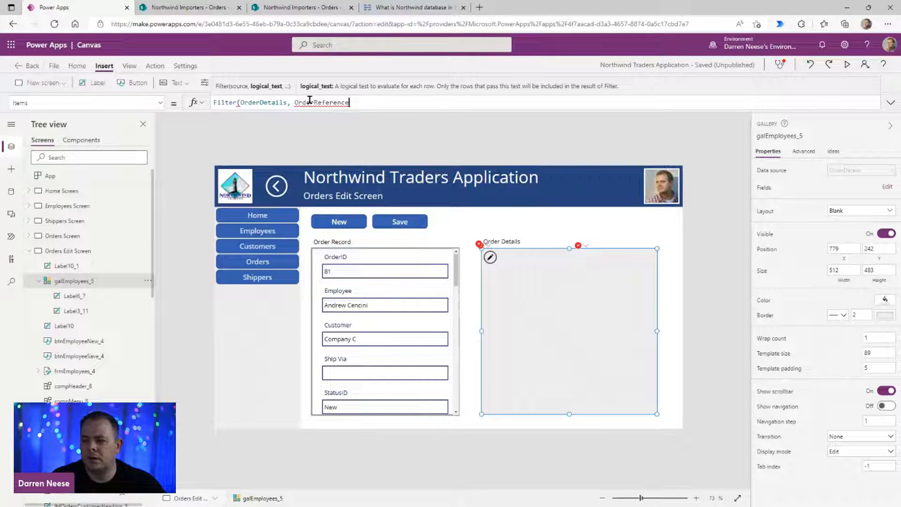
pyautogui.write('.')
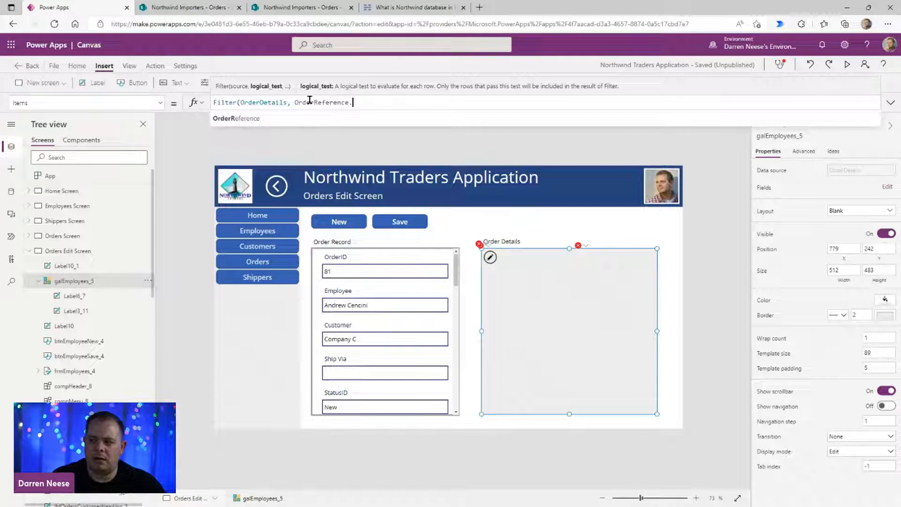
pyautogui.write('Id')
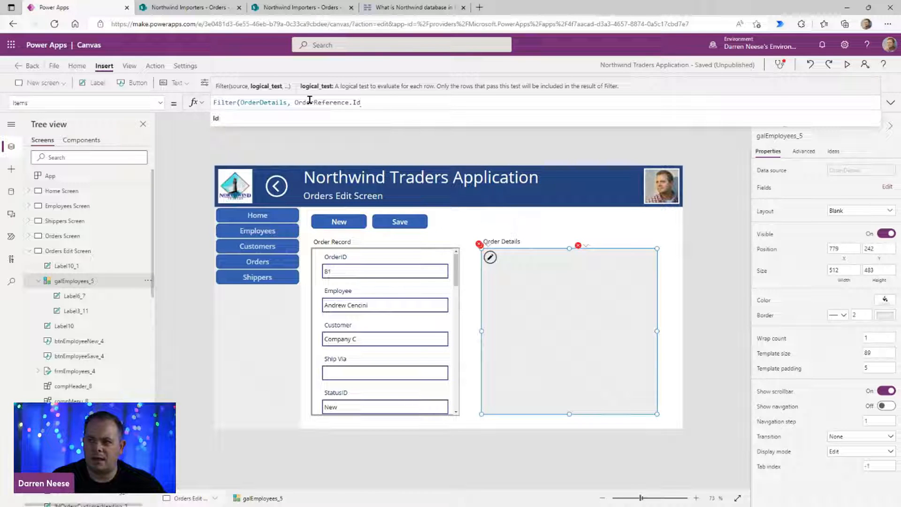
pyautogui.write(' = Loc')
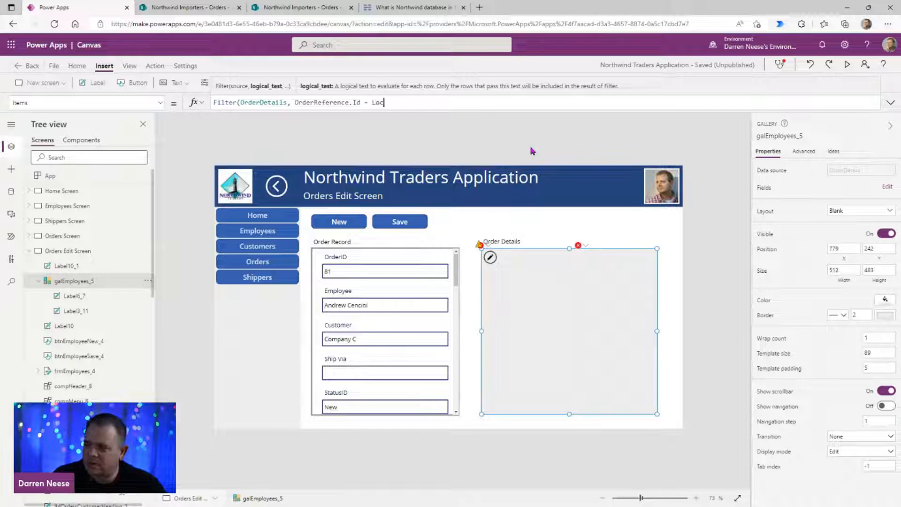
pyautogui.press('Tab')
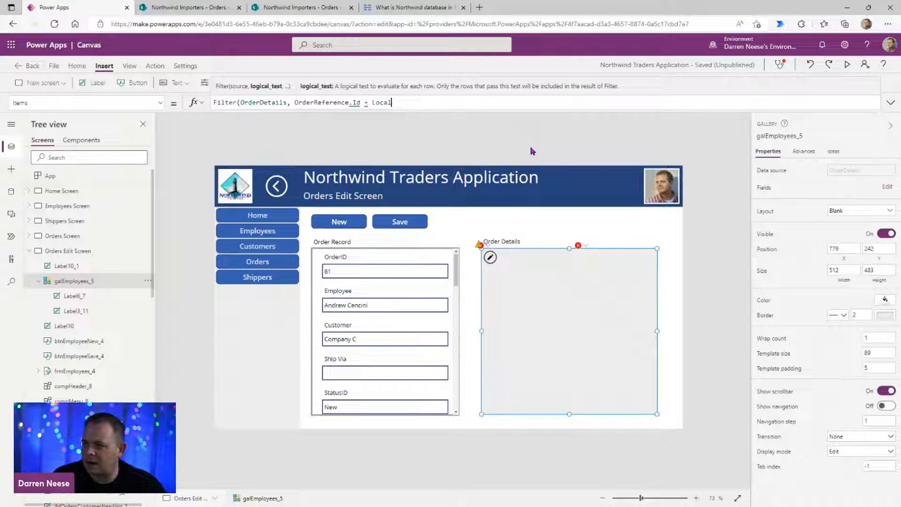
pyautogui.hotkey('ctrl', 'shift', 'Left')
pyautogui.write('locRecord')
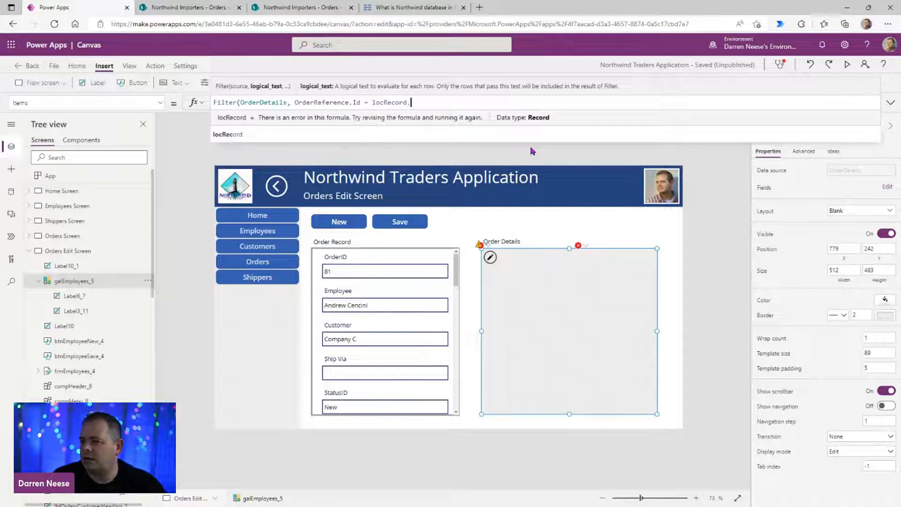
pyautogui.write('.ID)')
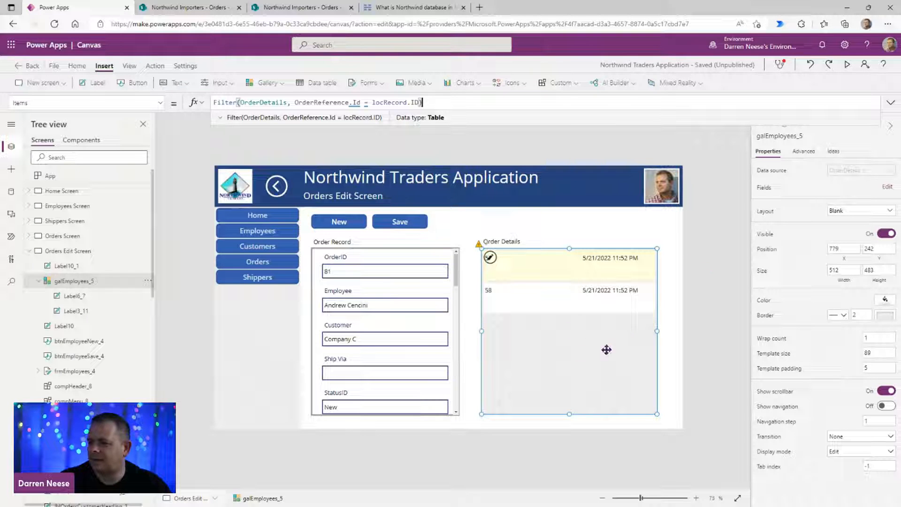
pyautogui.click(708, 297)
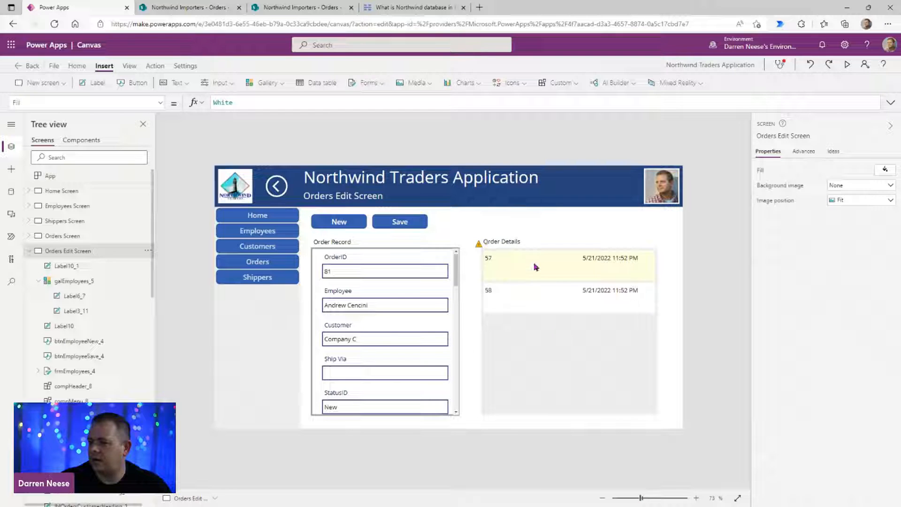
pyautogui.click(605, 375)
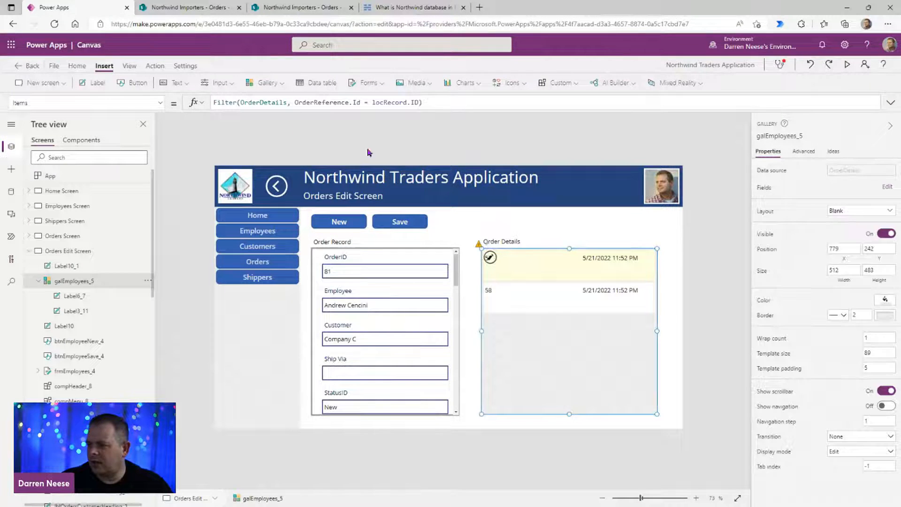
# Step: Switch to the Northwind Importers SharePoint site and open the OrderDetails list from its site contents
pyautogui.click(188, 7)
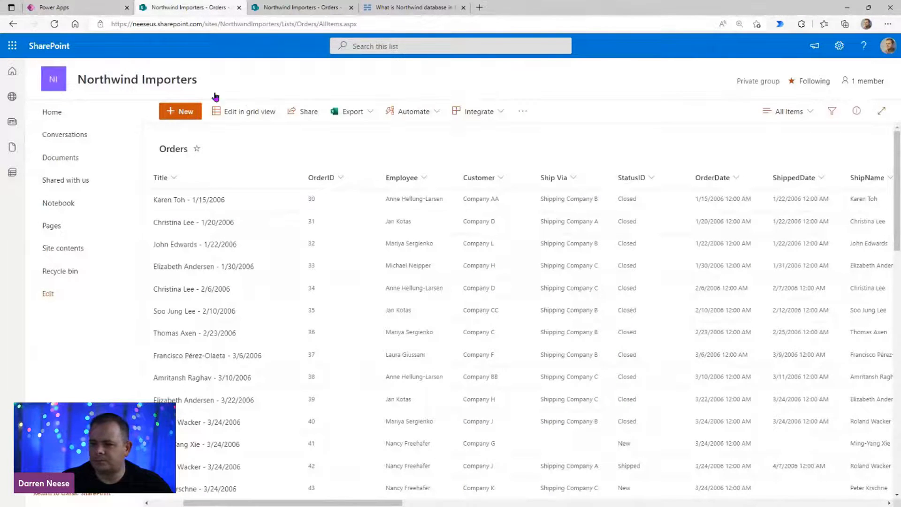
pyautogui.click(289, 13)
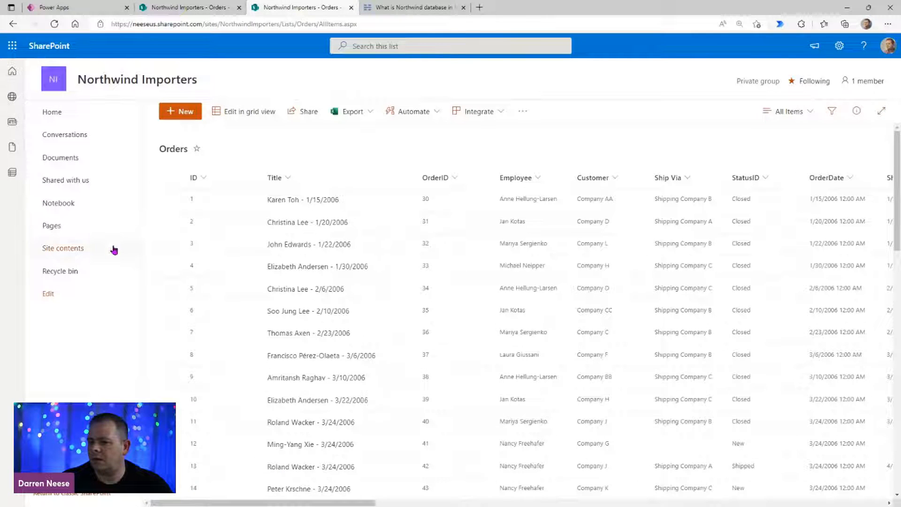
pyautogui.click(72, 247)
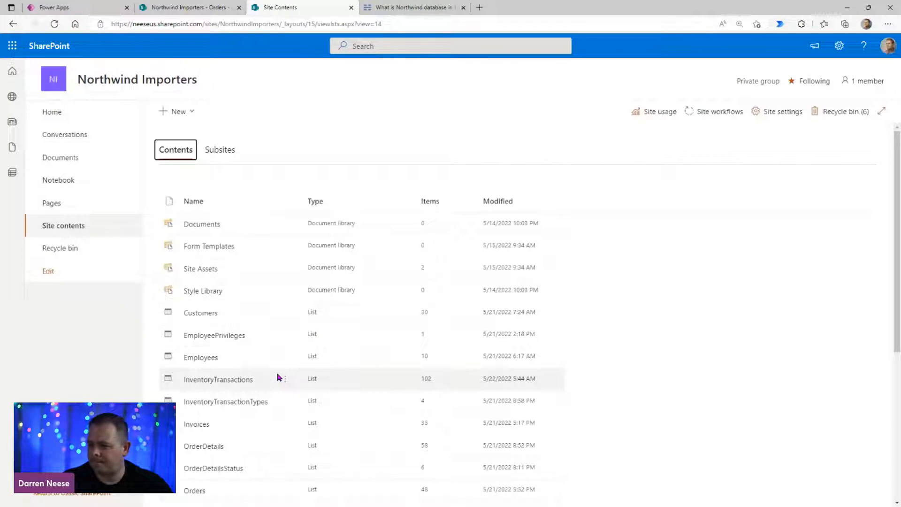
pyautogui.click(213, 448)
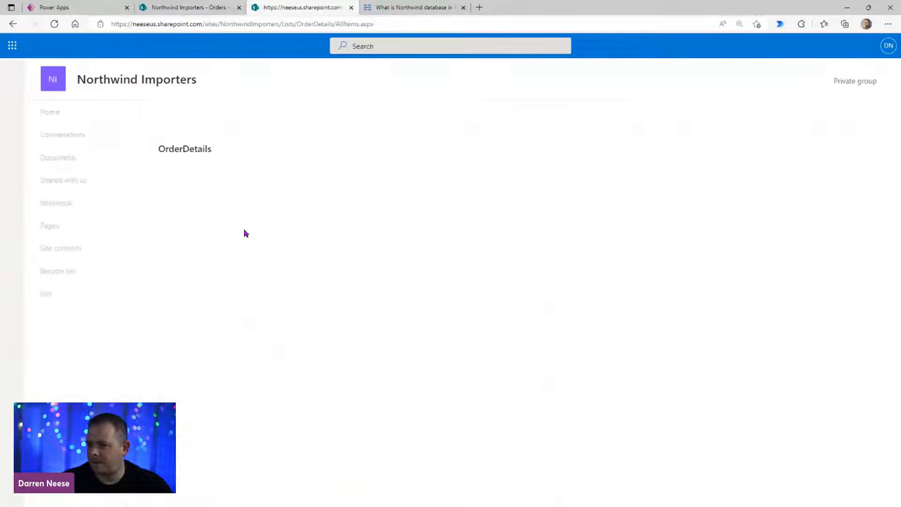
# Step: Filter the SharePoint OrderDetails list by ID to show only items 57 and 58, matching the records in the app's gallery
pyautogui.click(81, 8)
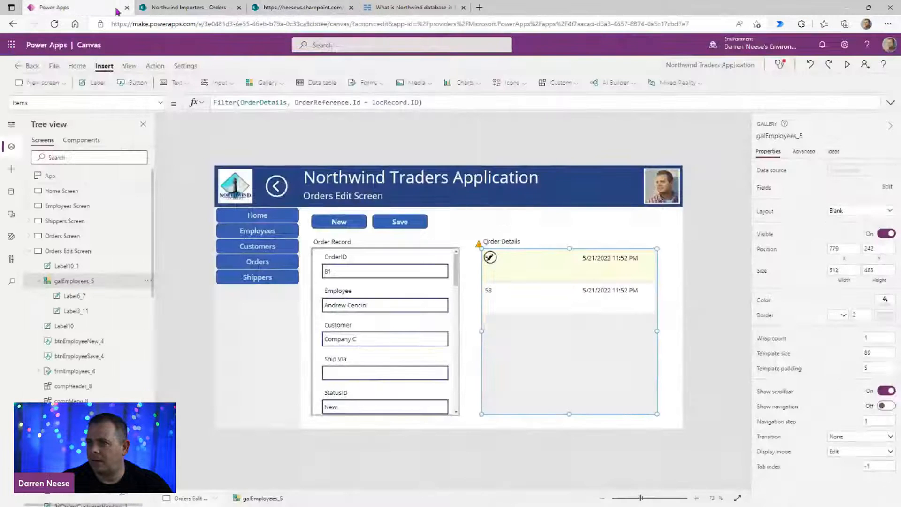
pyautogui.click(707, 285)
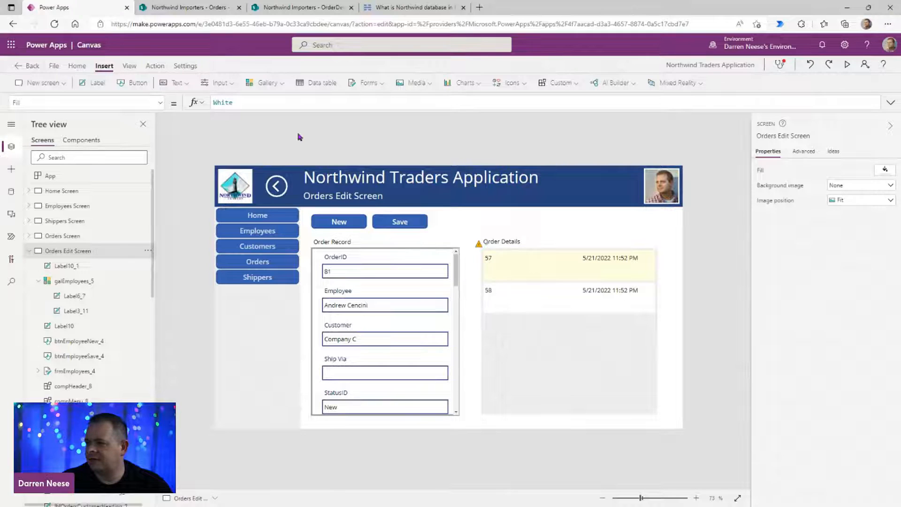
pyautogui.click(206, 8)
pyautogui.click(285, 10)
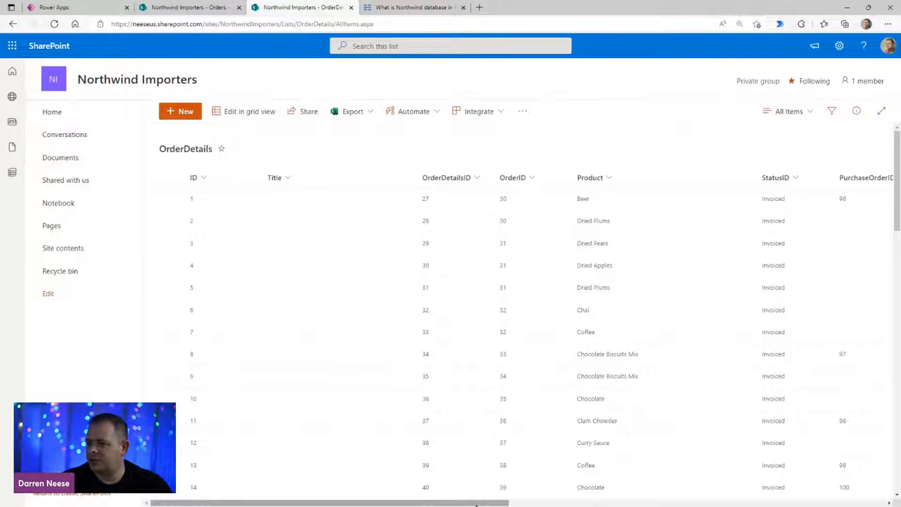
pyautogui.click(197, 178)
pyautogui.click(227, 236)
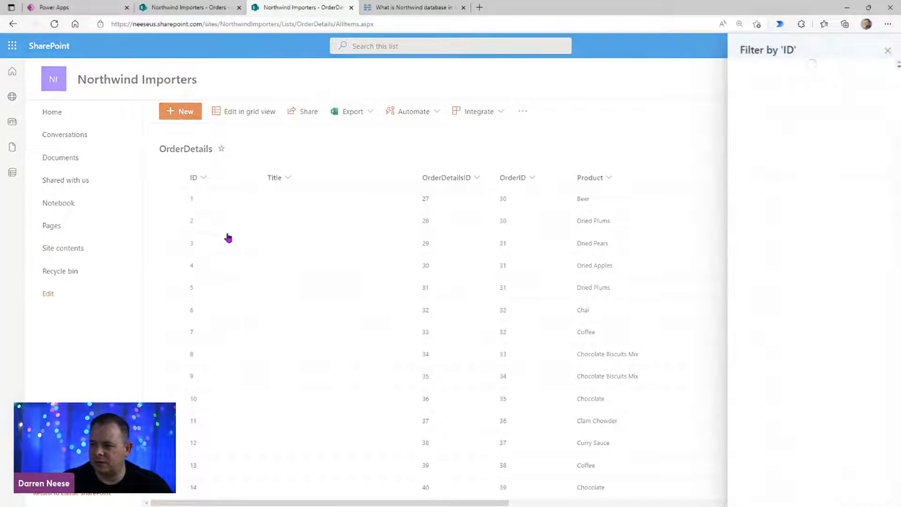
pyautogui.scroll(-10, 807, 323)
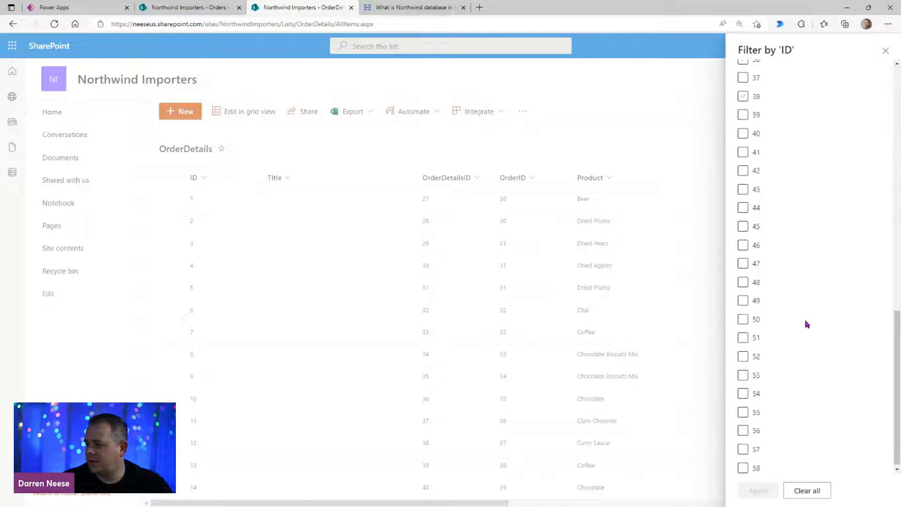
pyautogui.click(742, 445)
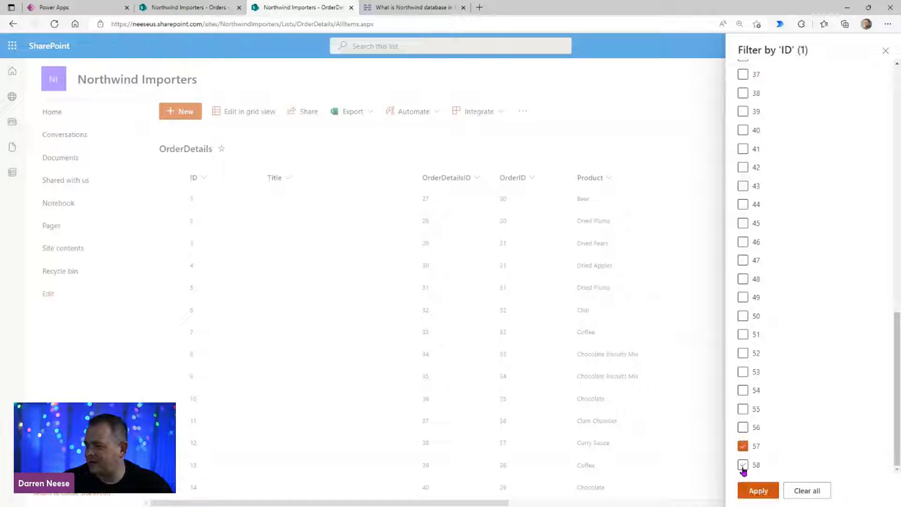
pyautogui.click(743, 465)
pyautogui.click(725, 495)
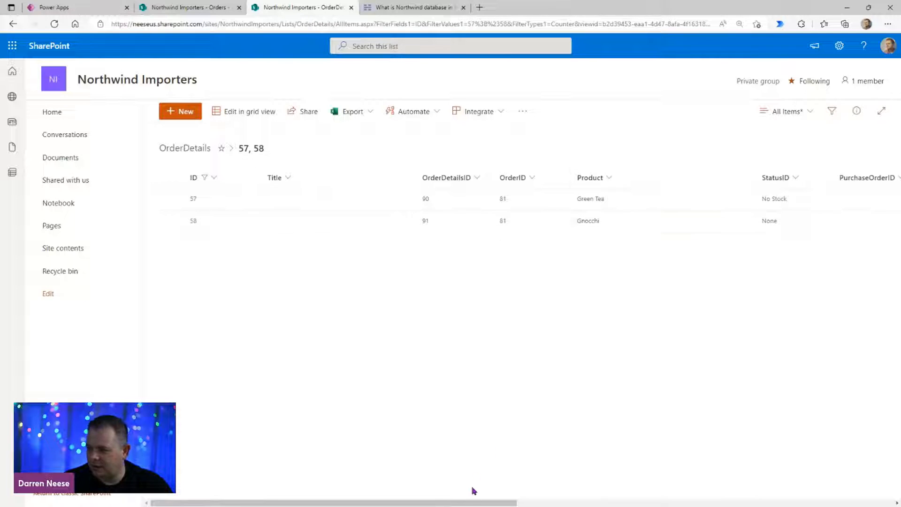
# Step: Widen the OrderReference and OrderDetailsStatusReference columns of the filtered OrderDetails list so their contents and headings fit
pyautogui.moveTo(479, 503); pyautogui.dragTo(829, 505)
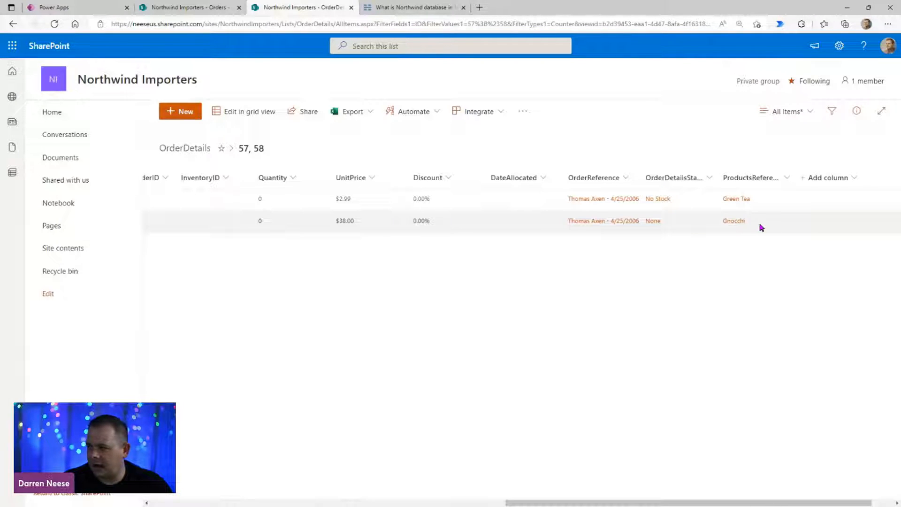
pyautogui.hotkey('ctrl', '+')
pyautogui.hotkey('ctrl', '+')
pyautogui.hotkey('ctrl', '+')
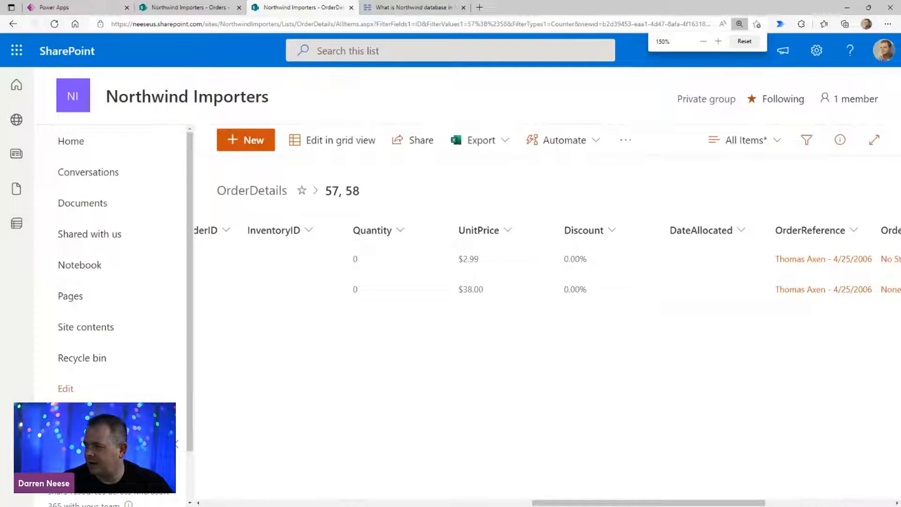
pyautogui.click(856, 502)
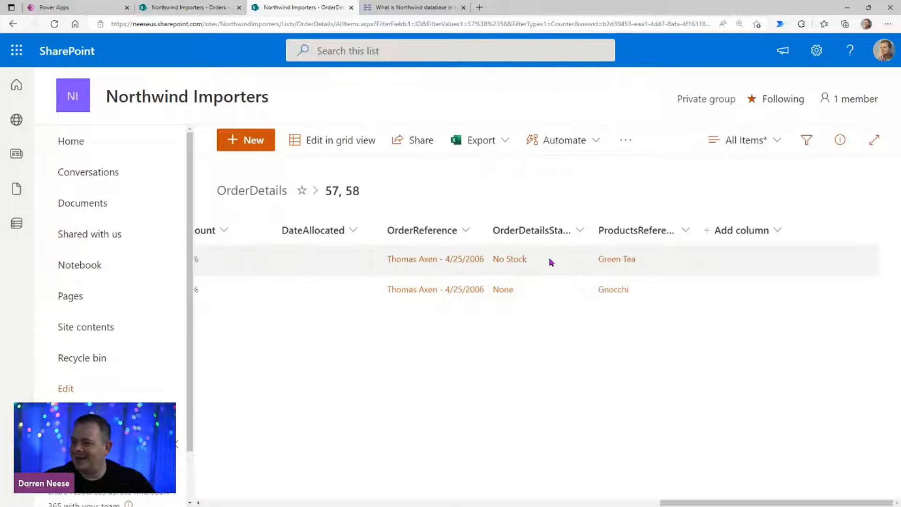
pyautogui.moveTo(487, 224); pyautogui.dragTo(516, 236)
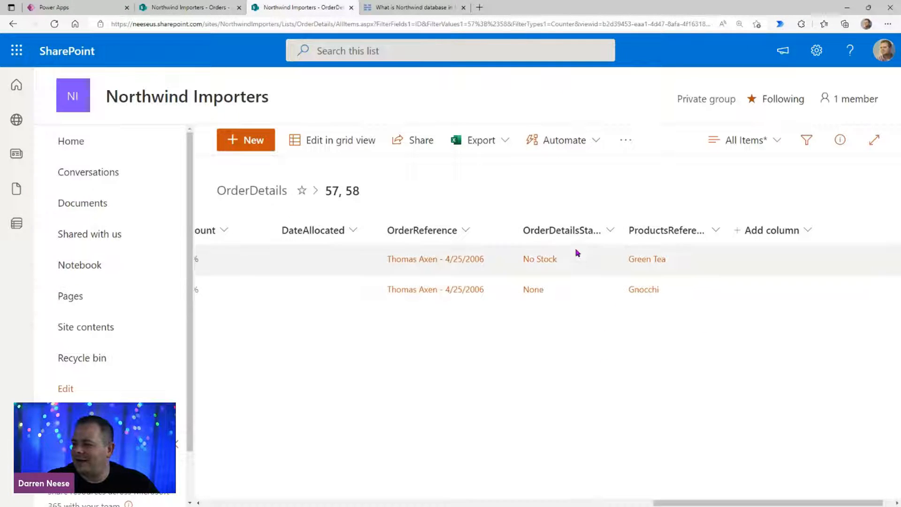
pyautogui.moveTo(622, 223); pyautogui.dragTo(695, 229)
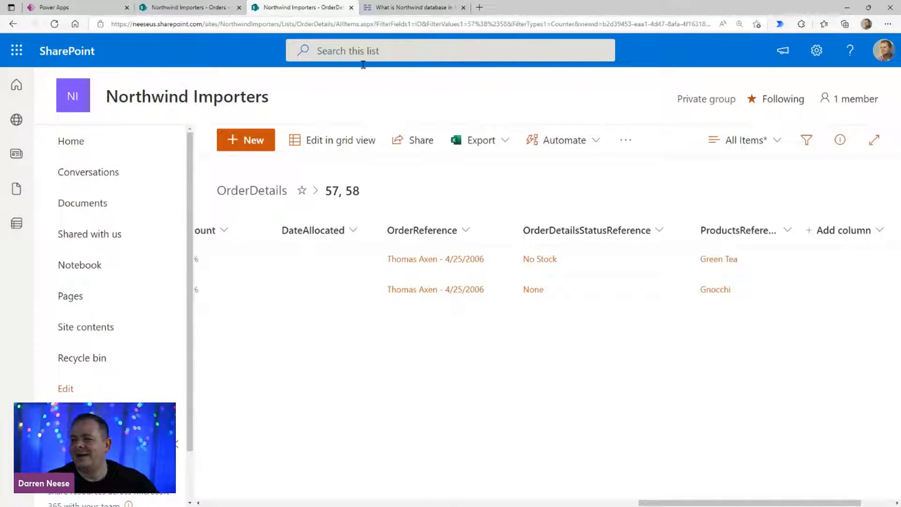
# Step: Switch back to the Power Apps editor and narrow the ID label in the order details gallery to a width of 185
pyautogui.click(82, 8)
pyautogui.click(528, 261)
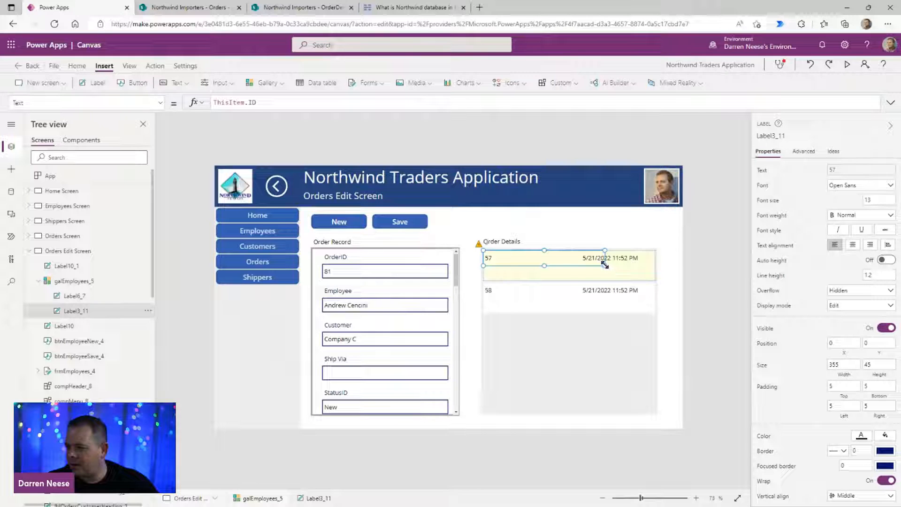
pyautogui.moveTo(605, 264); pyautogui.dragTo(546, 266)
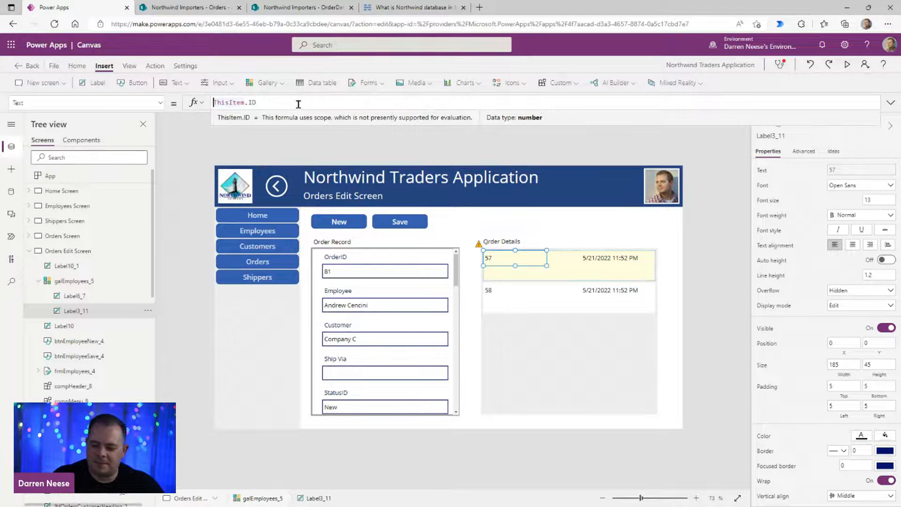
# Step: Prefix the gallery's ID label with a caption by setting its text to "ID: " & ThisItem.ID
pyautogui.press('Home')
pyautogui.write('"" &')
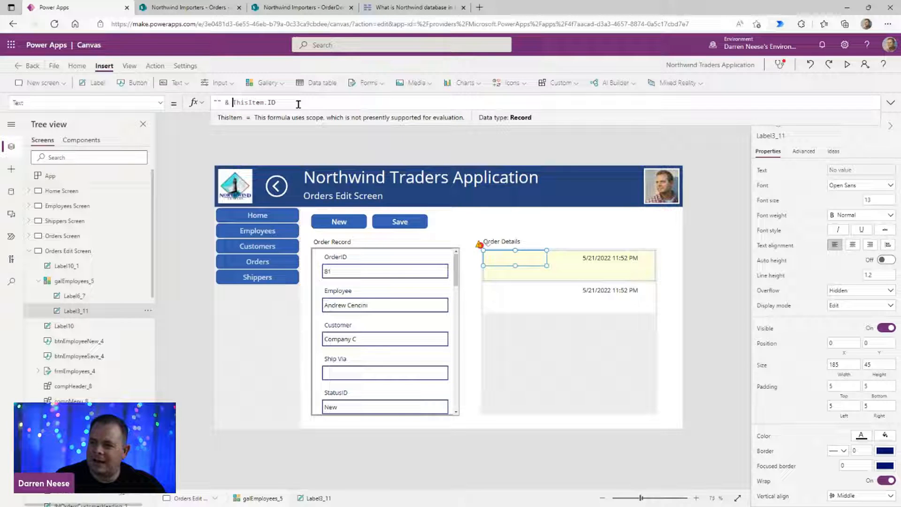
pyautogui.press('Left')
pyautogui.press('Left')
pyautogui.press('Left')
pyautogui.press('Left')
pyautogui.write('ID:')
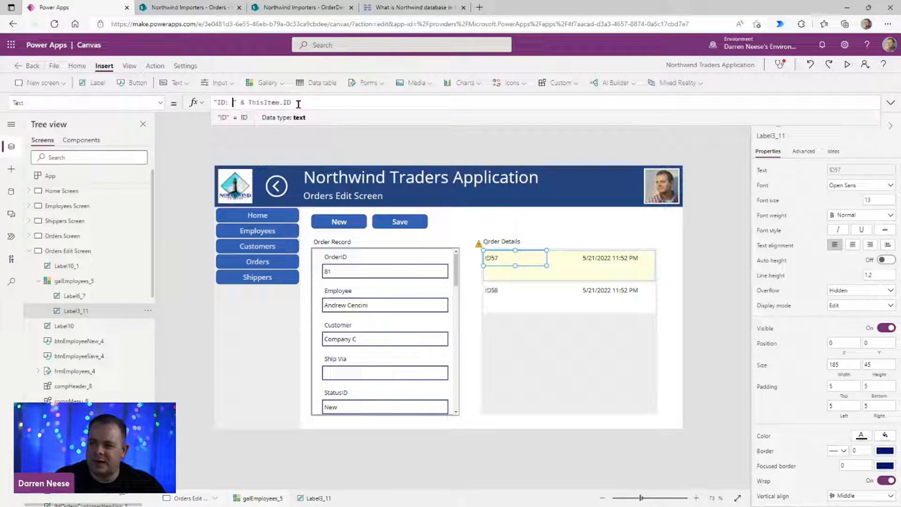
# Step: Duplicate the gallery's ID label and place the copy directly beneath it at X 0, Y 44
pyautogui.click(548, 264)
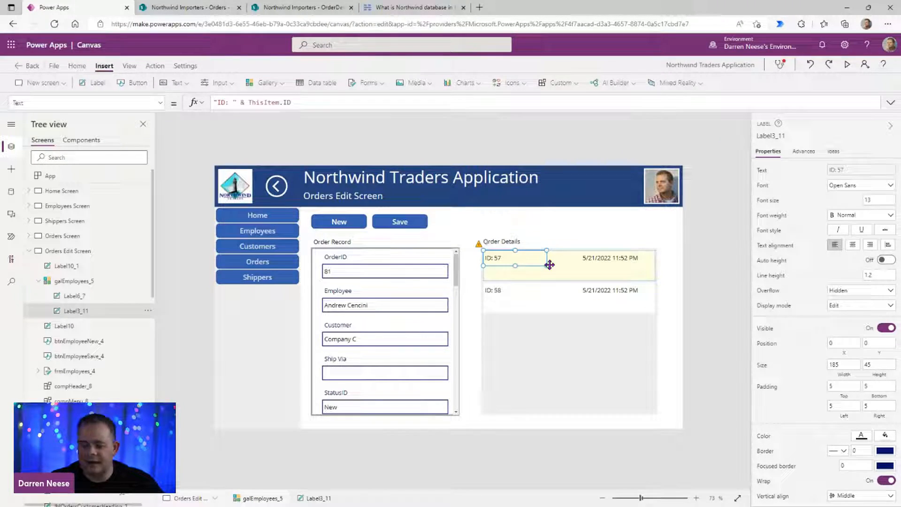
pyautogui.hotkey('ctrl', 'v')
pyautogui.moveTo(541, 273); pyautogui.dragTo(495, 274)
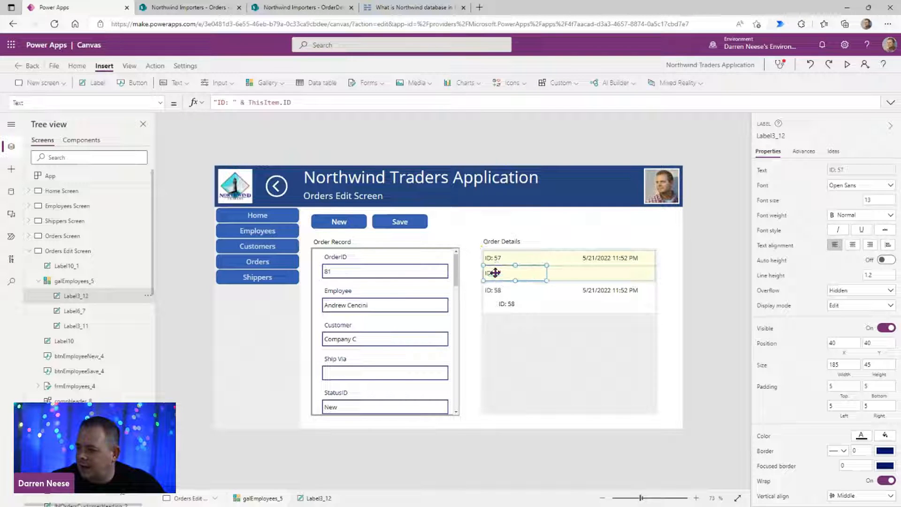
# Step: Increase the order details gallery's template size to 135 to make room for more rows of labels
pyautogui.click(585, 262)
pyautogui.click(579, 305)
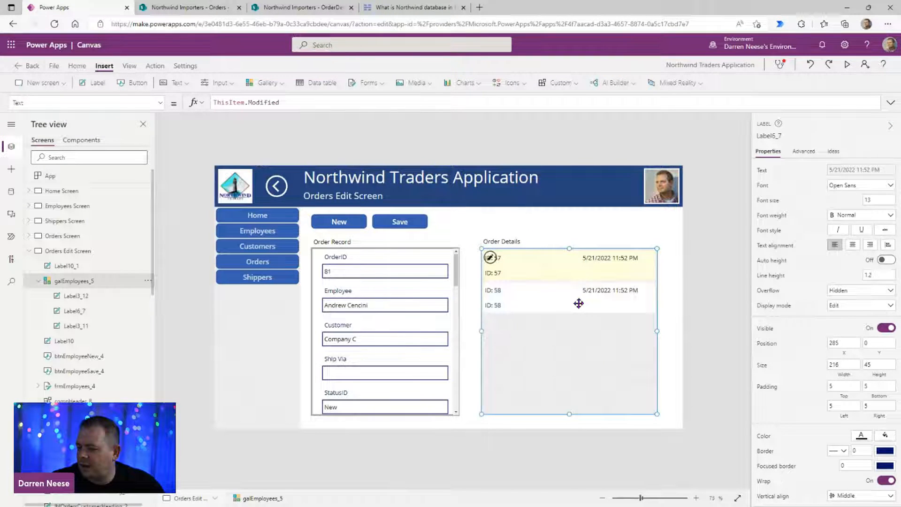
pyautogui.click(583, 310)
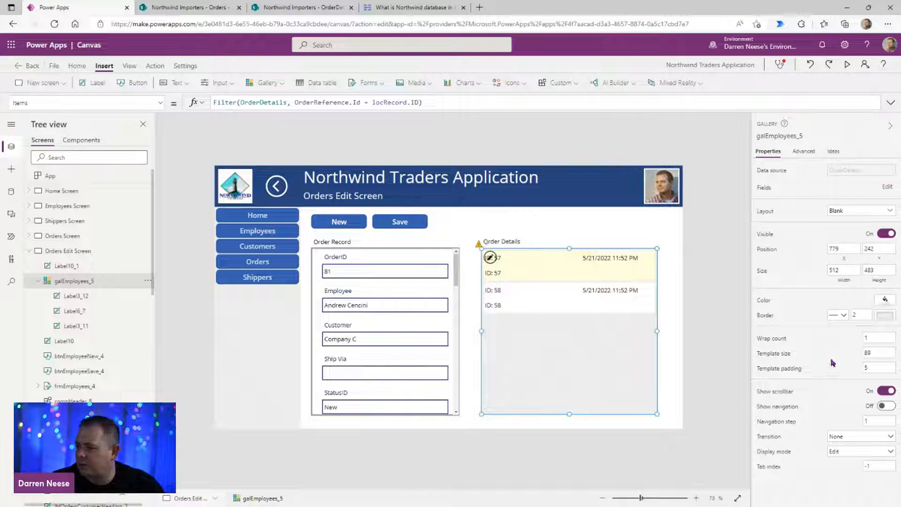
pyautogui.click(581, 281)
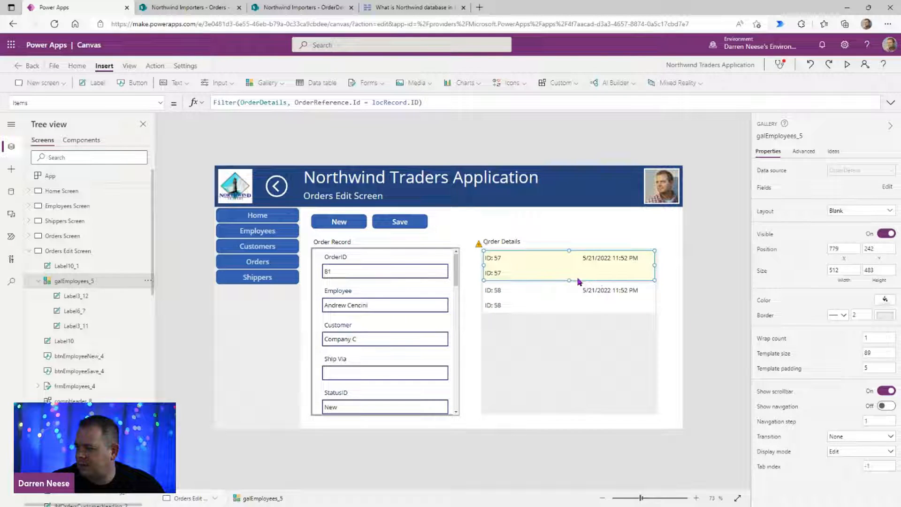
pyautogui.moveTo(567, 281); pyautogui.dragTo(569, 297)
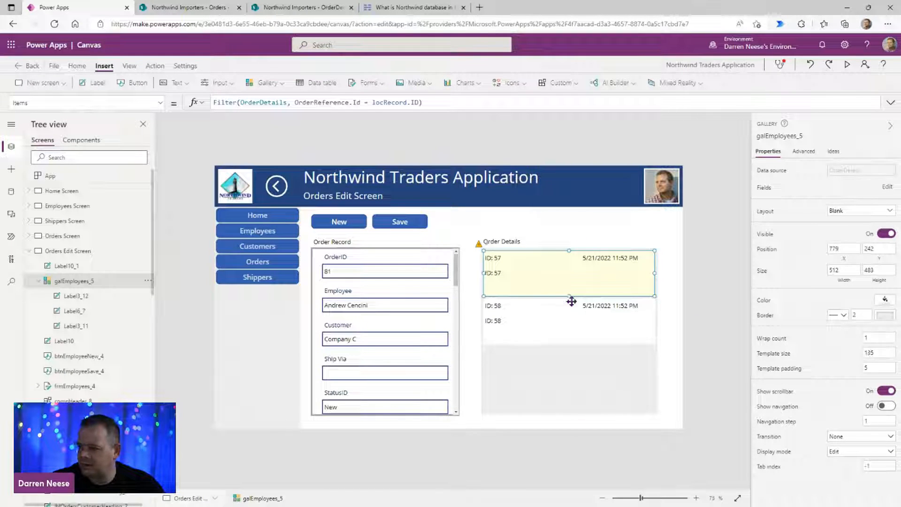
# Step: Set the copied label's text to ThisItem.ProductsReference.Value to show each order detail's product name
pyautogui.click(497, 274)
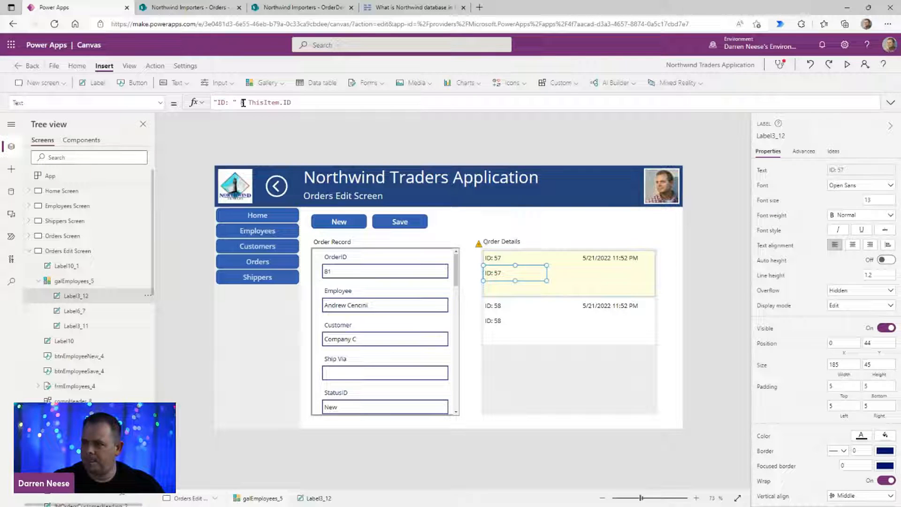
pyautogui.moveTo(247, 102); pyautogui.dragTo(177, 106)
pyautogui.press('Delete')
pyautogui.press('End')
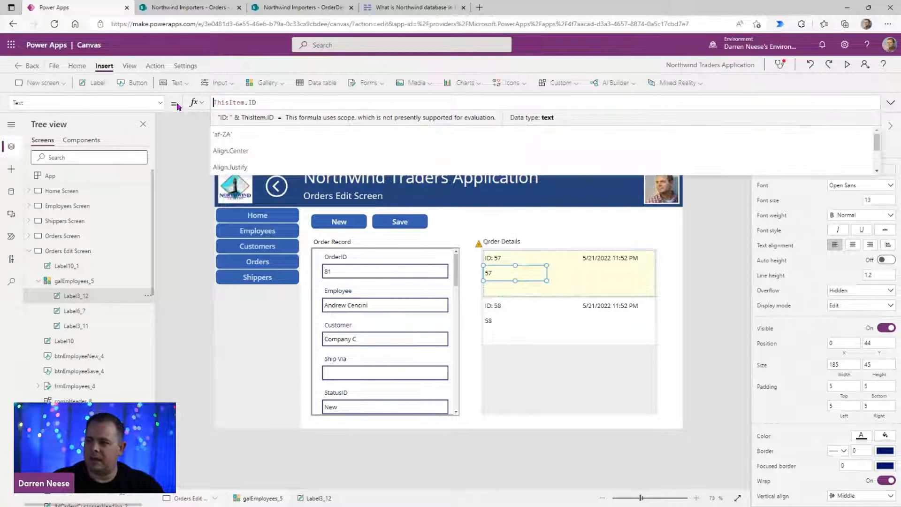
pyautogui.press('BackSpace')
pyautogui.press('BackSpace')
pyautogui.write('PRODUCTRE')
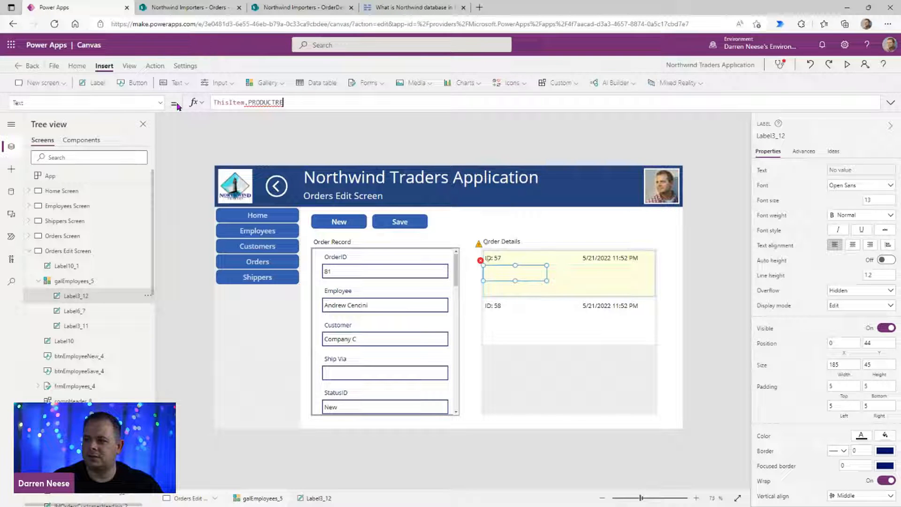
pyautogui.press('BackSpace')
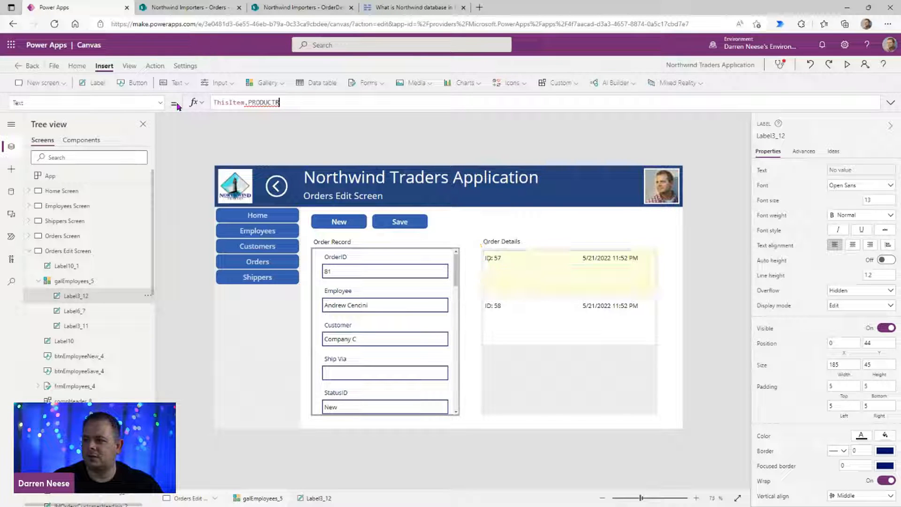
pyautogui.press('BackSpace')
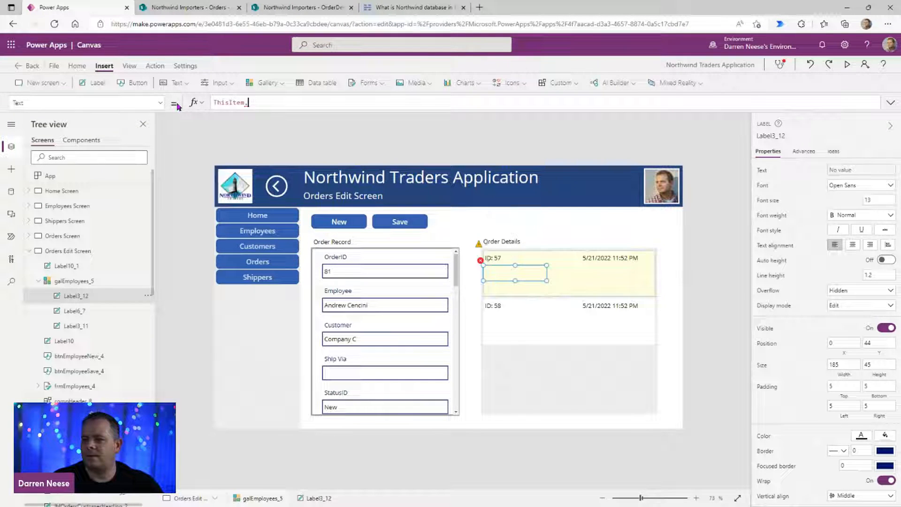
pyautogui.write('PR')
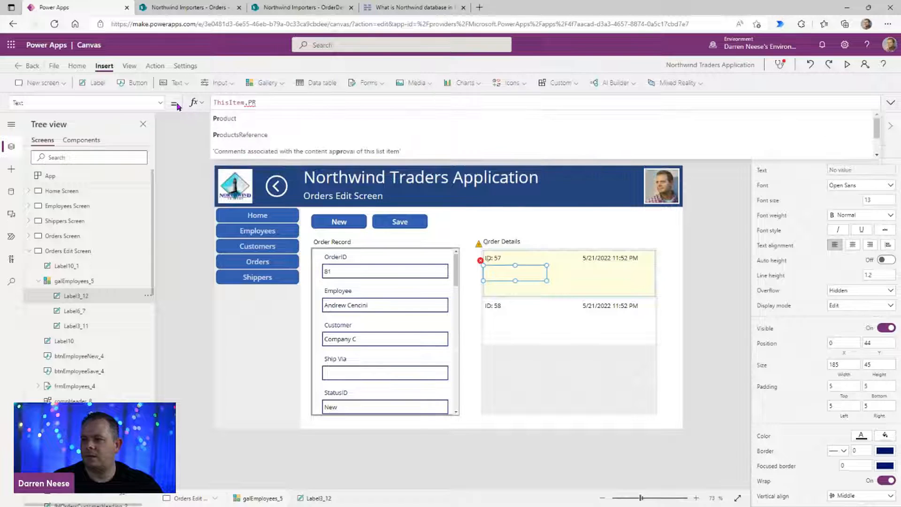
pyautogui.click(273, 135)
pyautogui.write('.v')
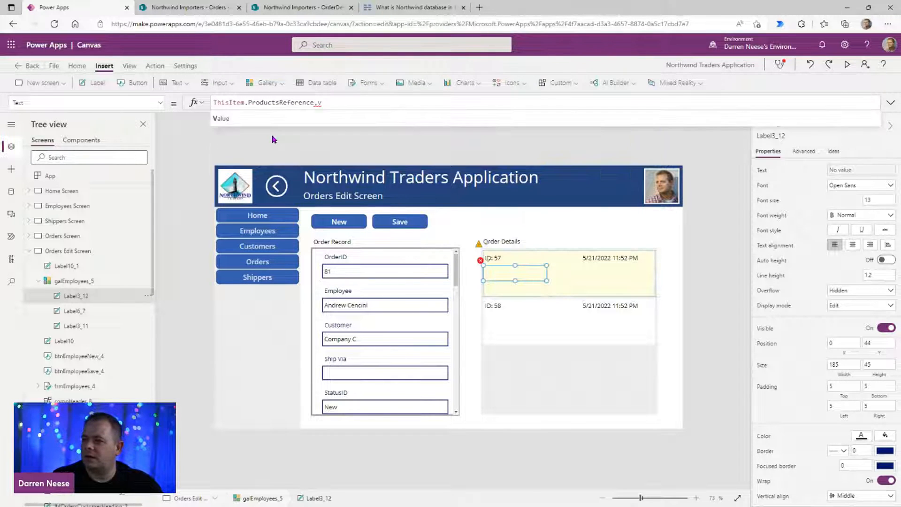
pyautogui.press('Tab')
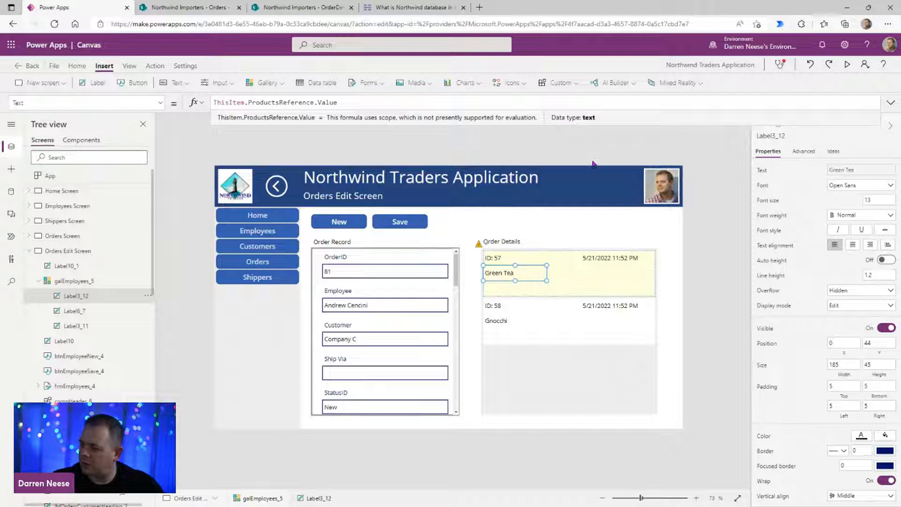
# Step: With the gallery's Modified label selected, check the Quantity, UnitPrice and Discount columns of the SharePoint OrderDetails list and return to Power Apps
pyautogui.click(598, 260)
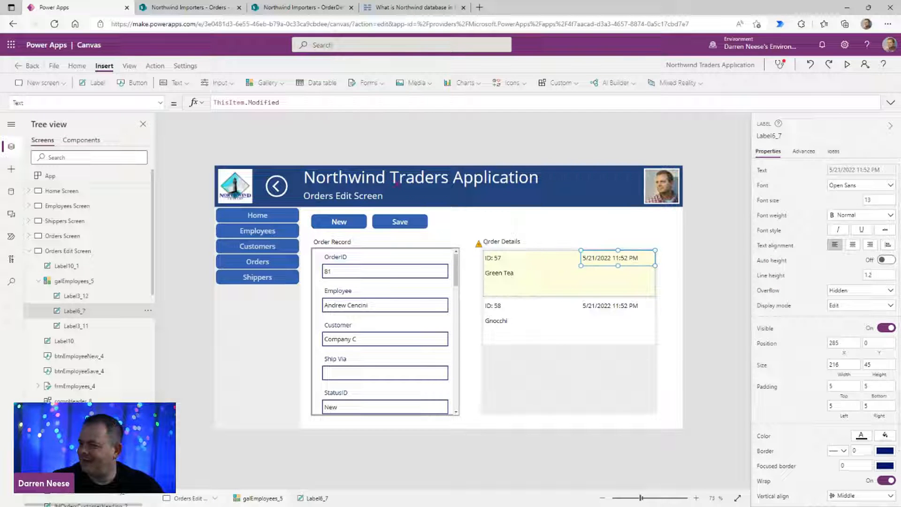
pyautogui.click(199, 8)
pyautogui.click(336, 13)
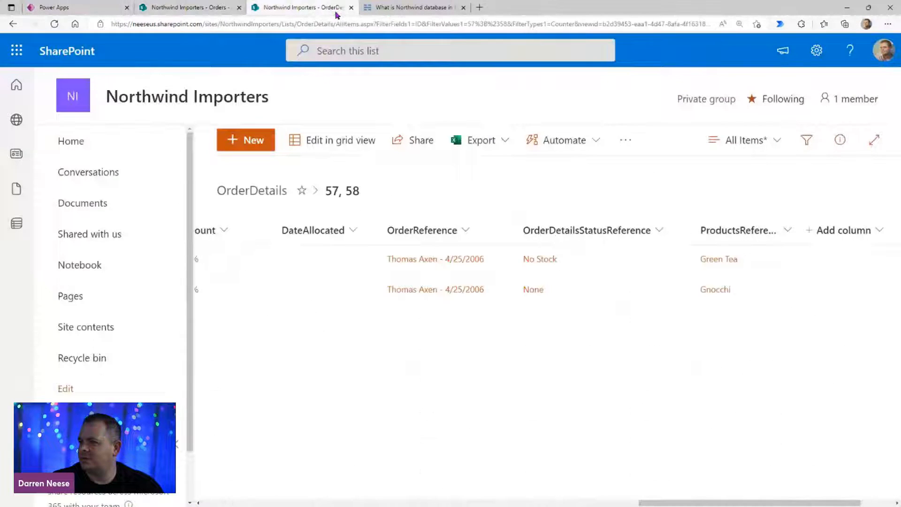
pyautogui.hscroll(-3, 689, 501)
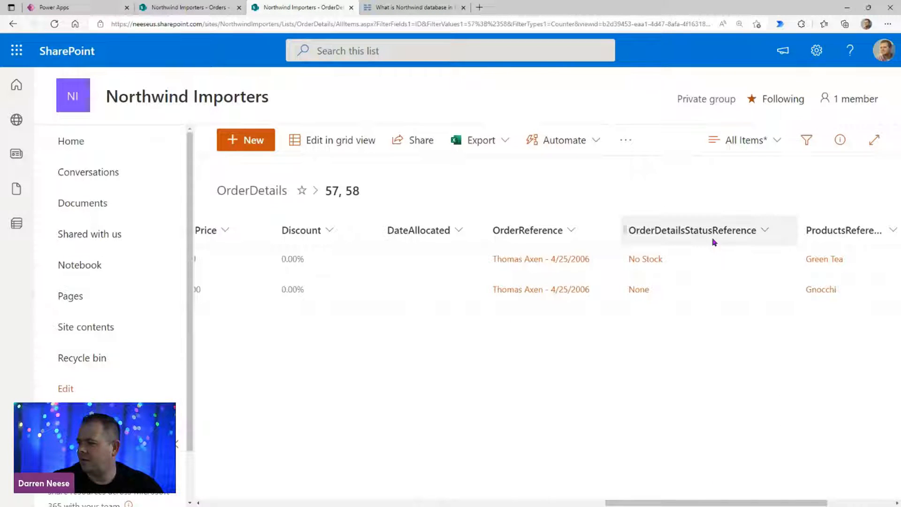
pyautogui.moveTo(754, 505); pyautogui.dragTo(658, 502)
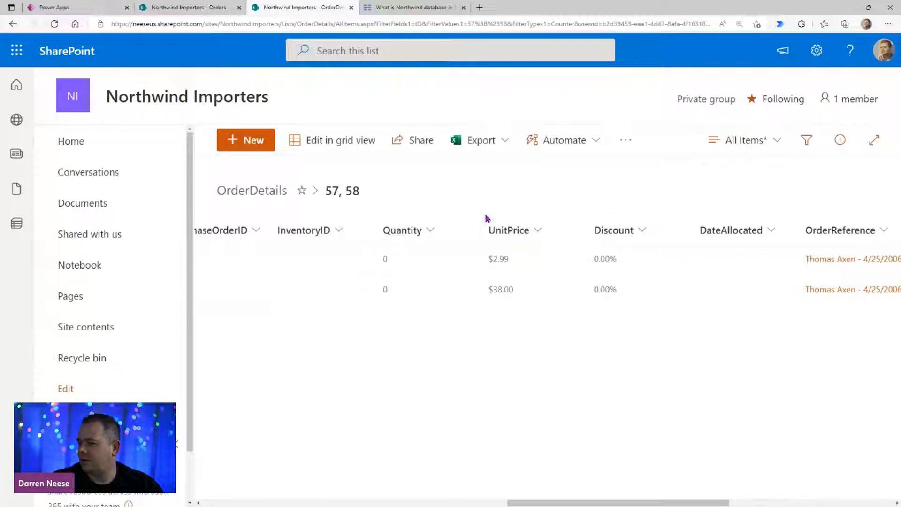
pyautogui.click(75, 7)
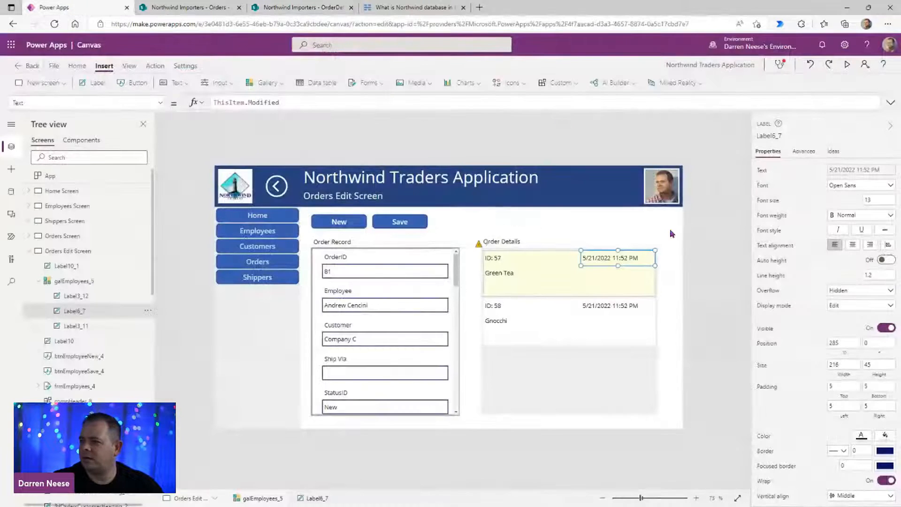
# Step: Set the gallery's Modified label's text to ThisItem.UnitPrice to show each order detail's price
pyautogui.doubleClick(267, 103)
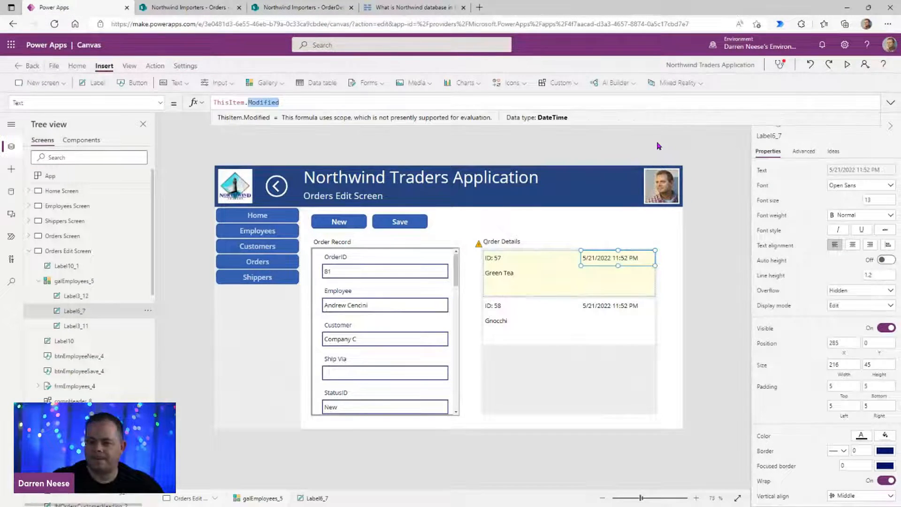
pyautogui.write('uNITP')
pyautogui.press('Tab')
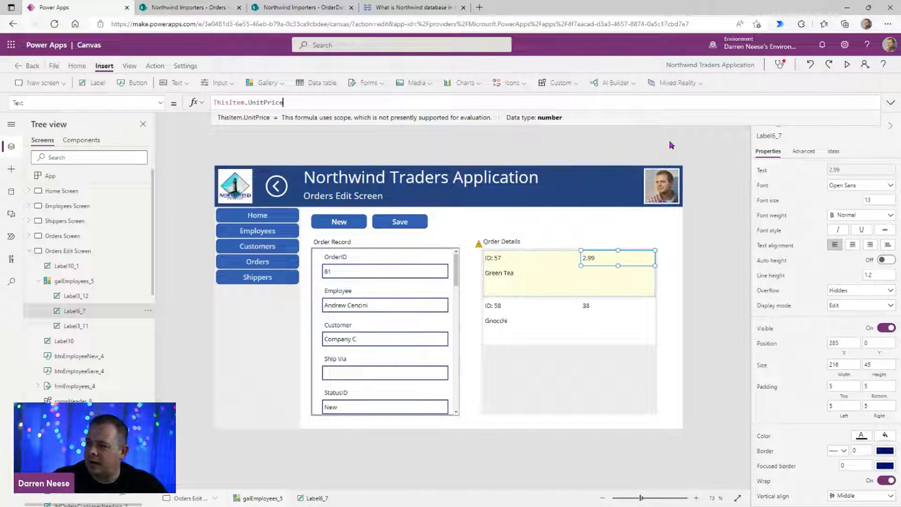
# Step: Wrap the unit price formula in a Text function with the format "$ 0.00"
pyautogui.moveTo(642, 498); pyautogui.dragTo(668, 501)
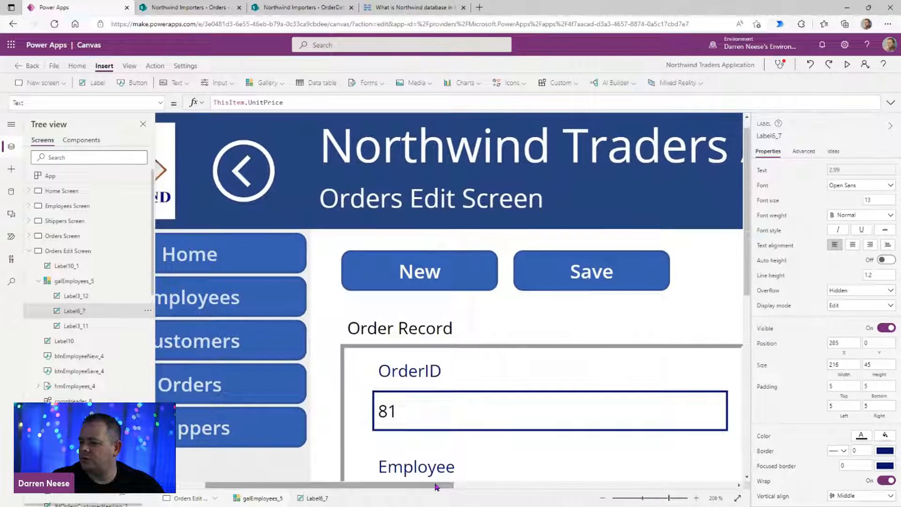
pyautogui.moveTo(434, 484); pyautogui.dragTo(734, 484)
pyautogui.scroll(-3, 683, 365)
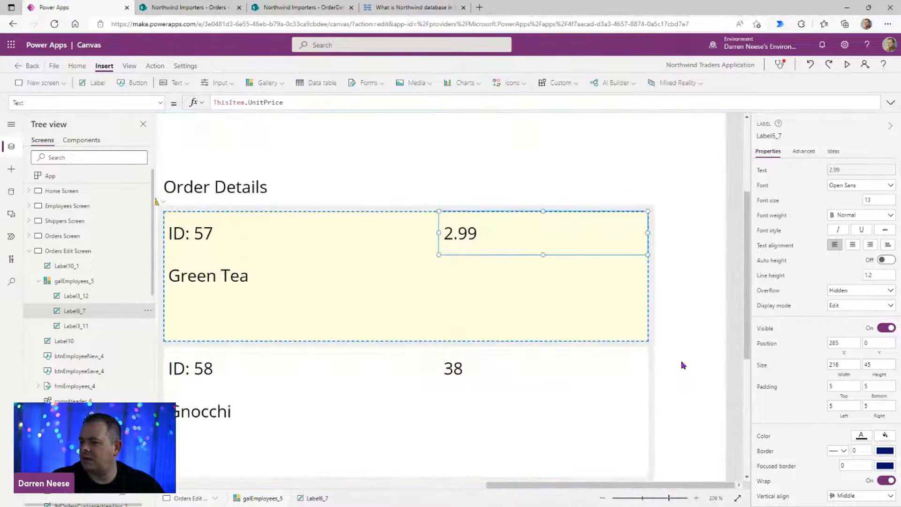
pyautogui.click(311, 102)
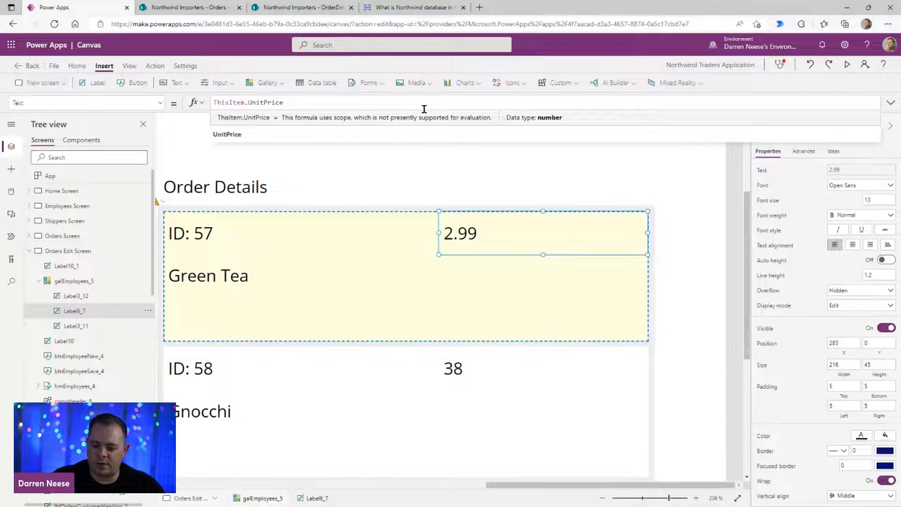
pyautogui.press('Home')
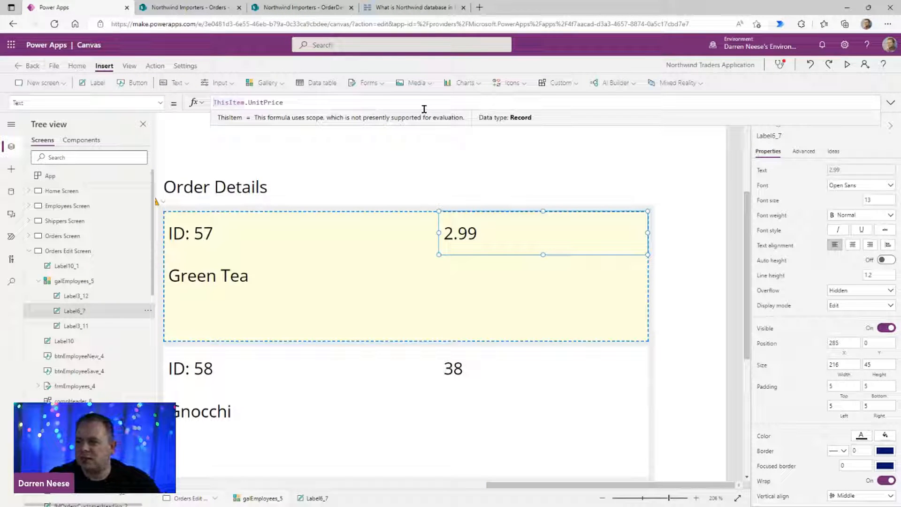
pyautogui.write('Text(')
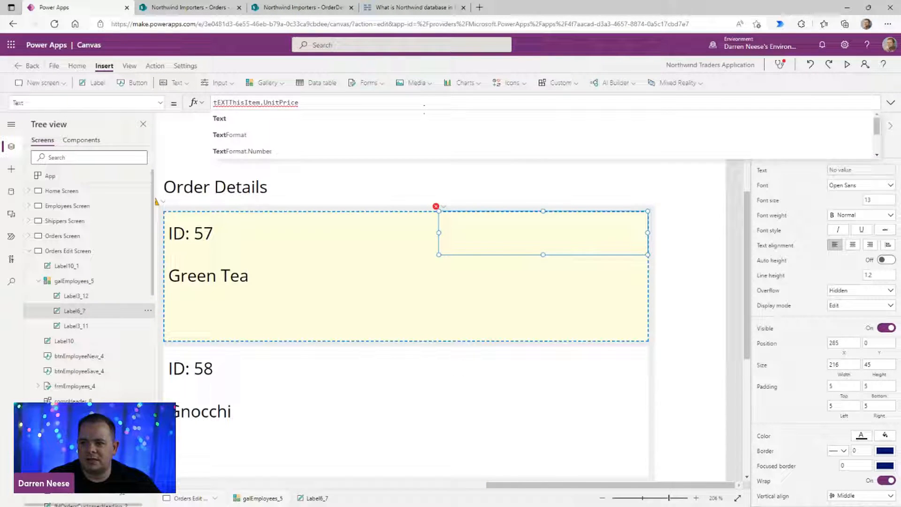
pyautogui.press('End')
pyautogui.write(', ""')
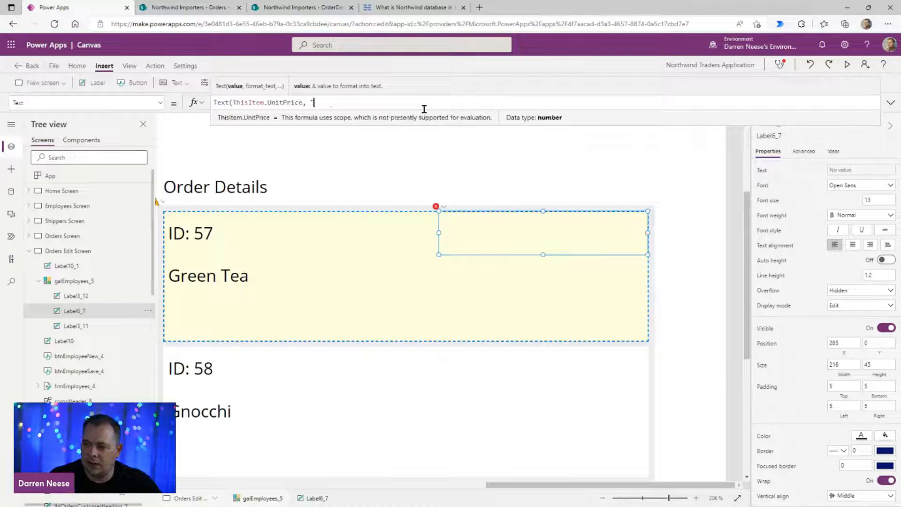
pyautogui.write(')')
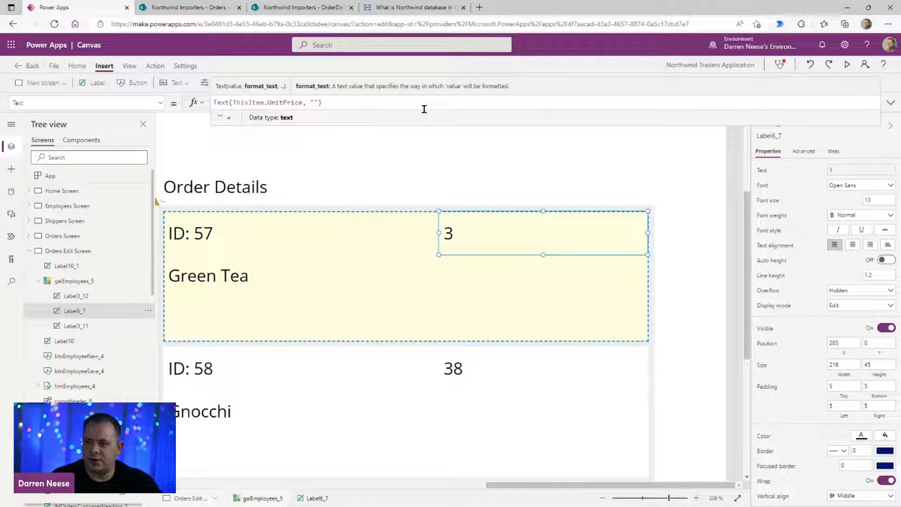
pyautogui.write('$')
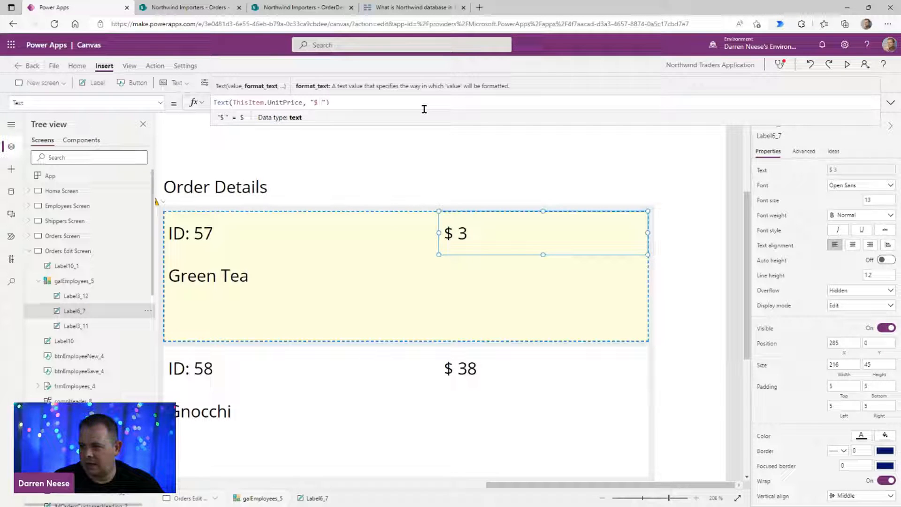
pyautogui.write(' 0.00')
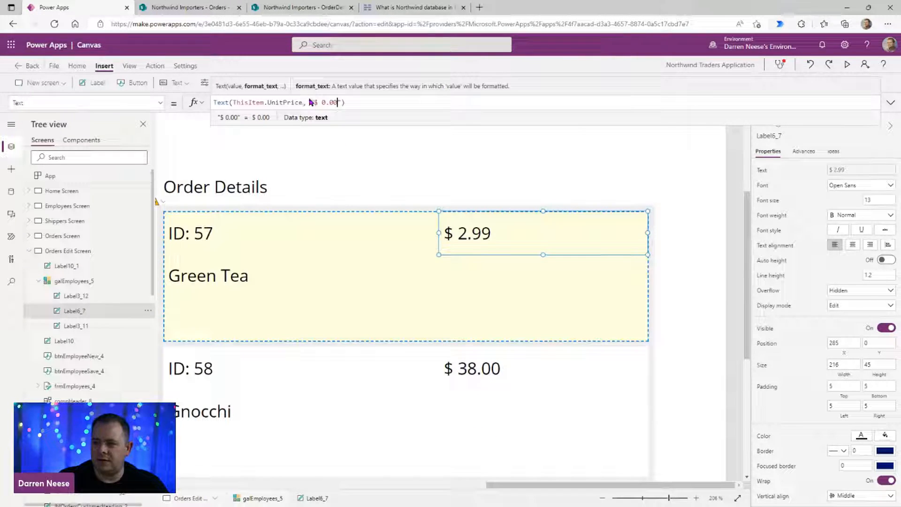
# Step: Try ## as the decimal placeholders, restore 00, and add a thousands separator so the price format reads "$ #,##0.00"
pyautogui.doubleClick(334, 102)
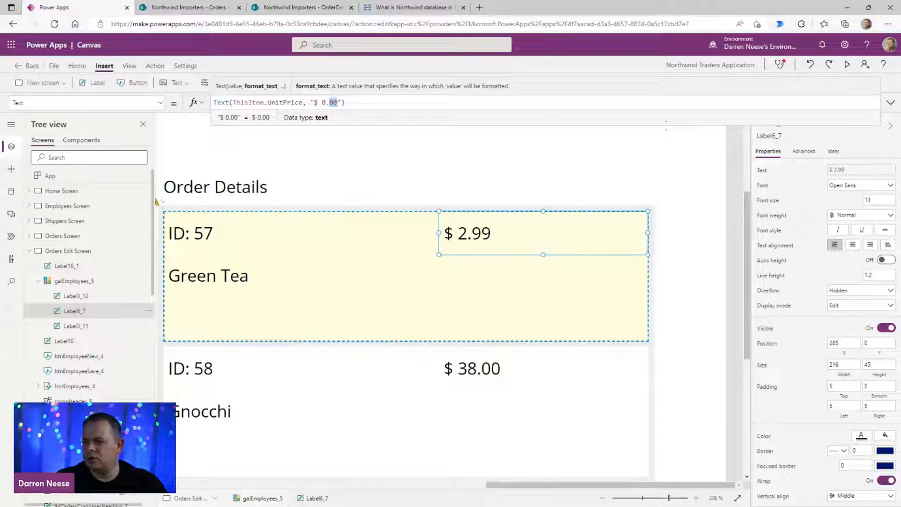
pyautogui.write('##')
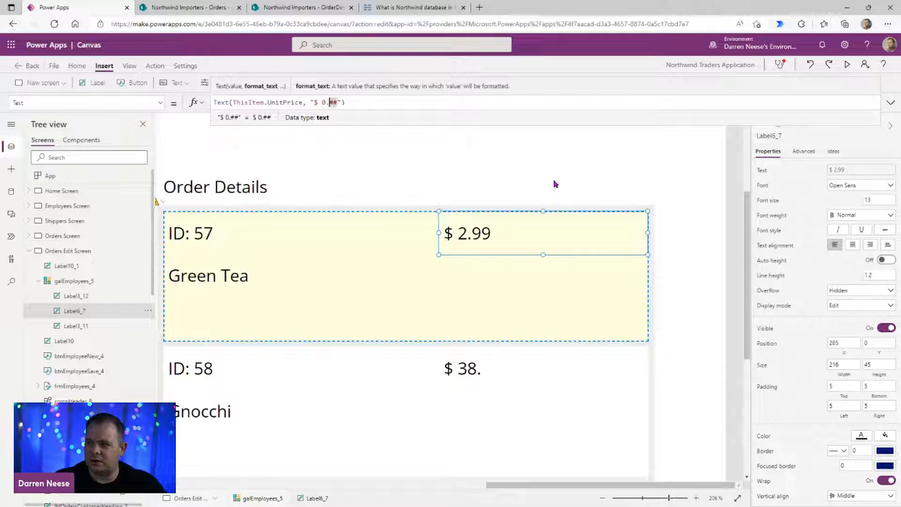
pyautogui.click(325, 103)
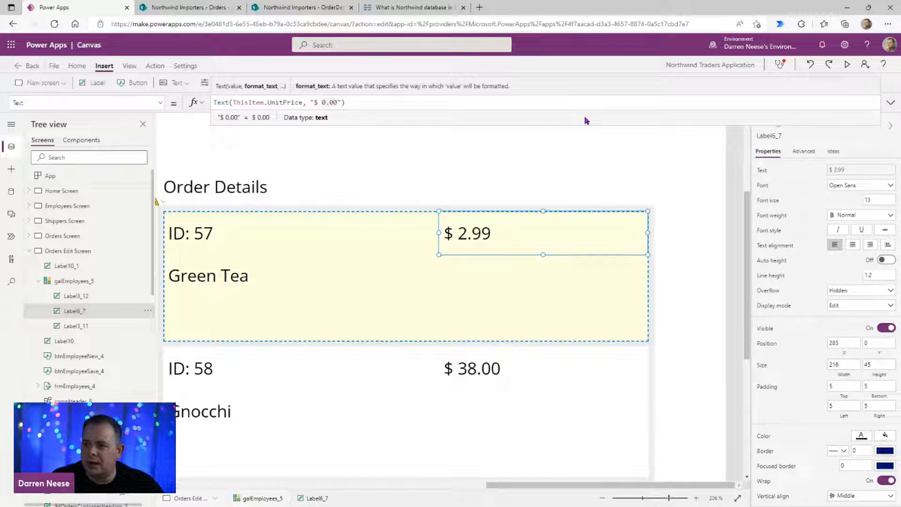
pyautogui.write('#,')
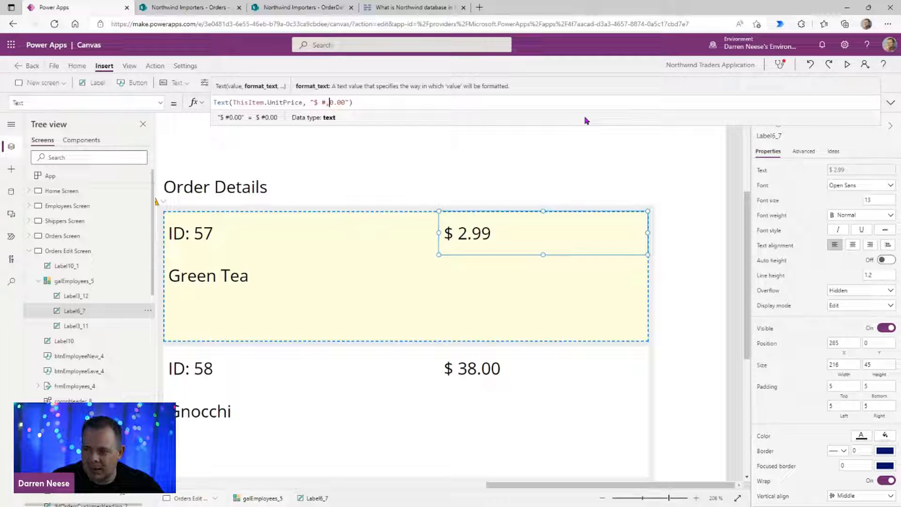
pyautogui.write('##')
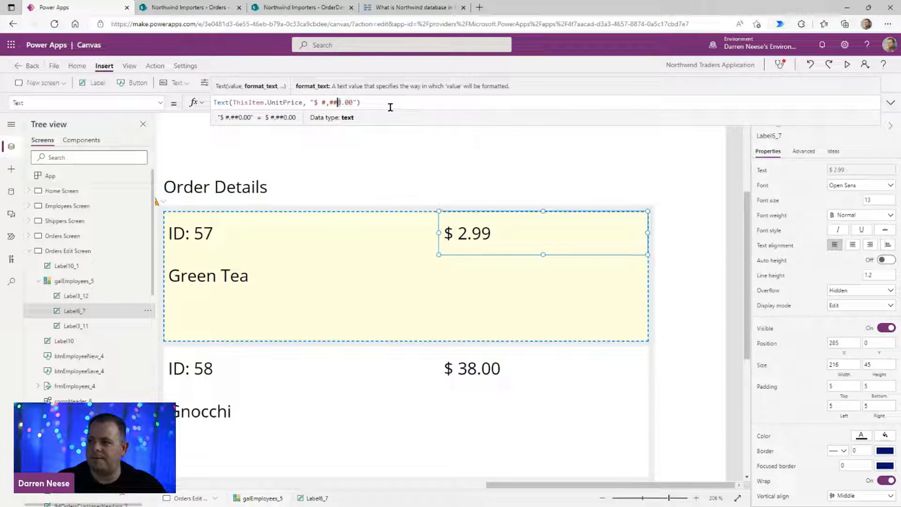
# Step: Remove the space after the dollar sign in the price label's format, making it "$#,##0.00"
pyautogui.click(643, 497)
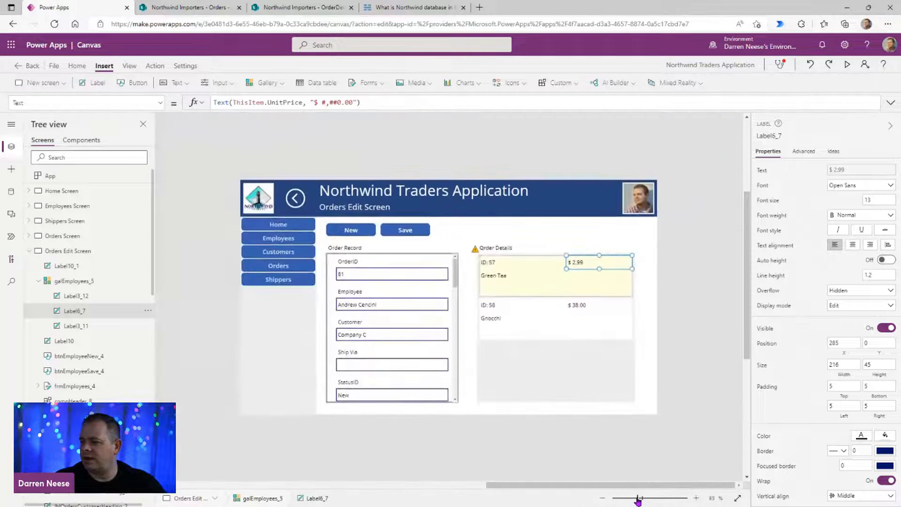
pyautogui.click(737, 307)
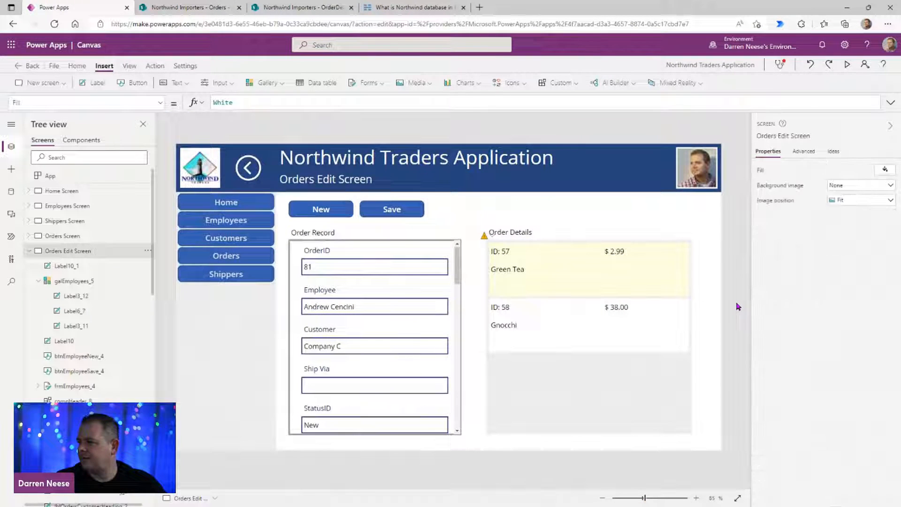
pyautogui.click(622, 252)
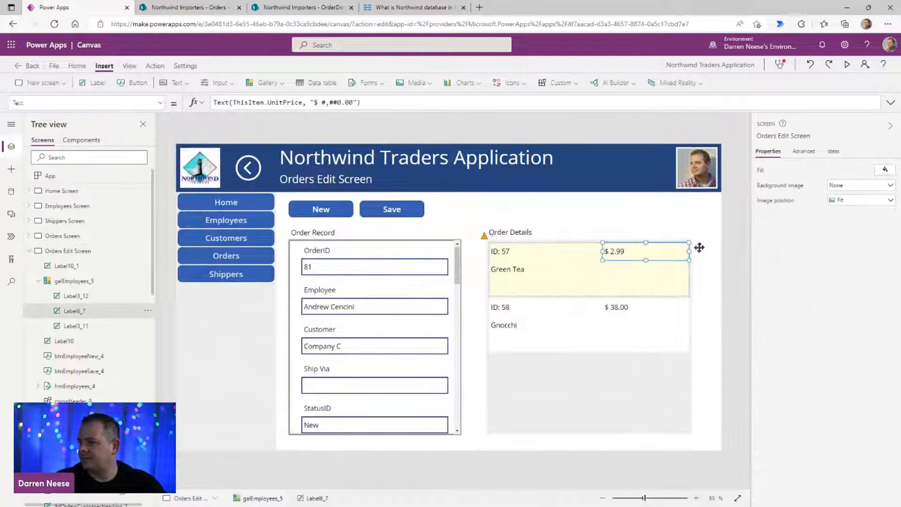
pyautogui.click(322, 103)
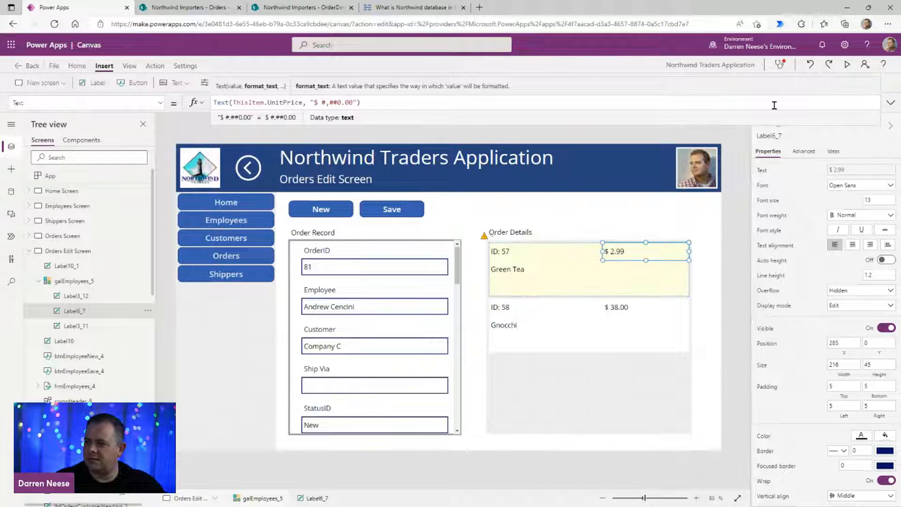
pyautogui.press('BackSpace')
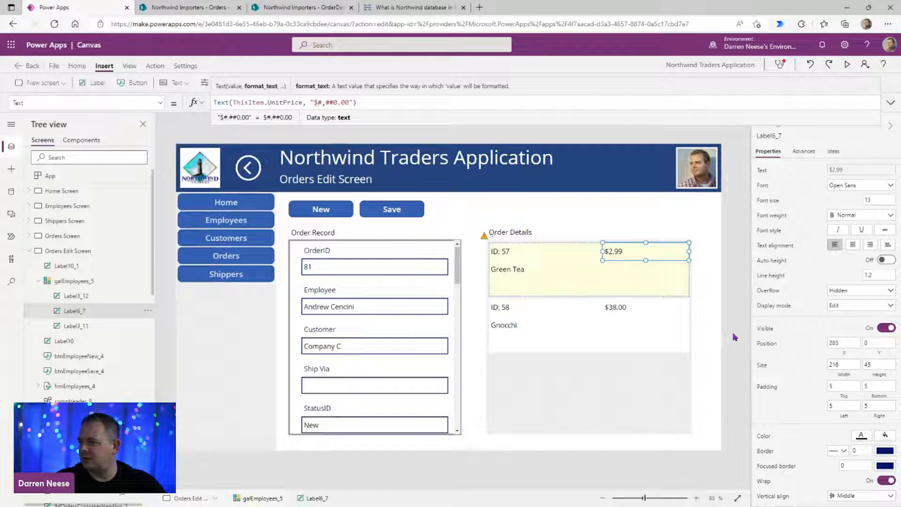
pyautogui.click(734, 337)
# Step: Right-align the price label's text and narrow the label from its left edge to a width of about 194
pyautogui.click(617, 258)
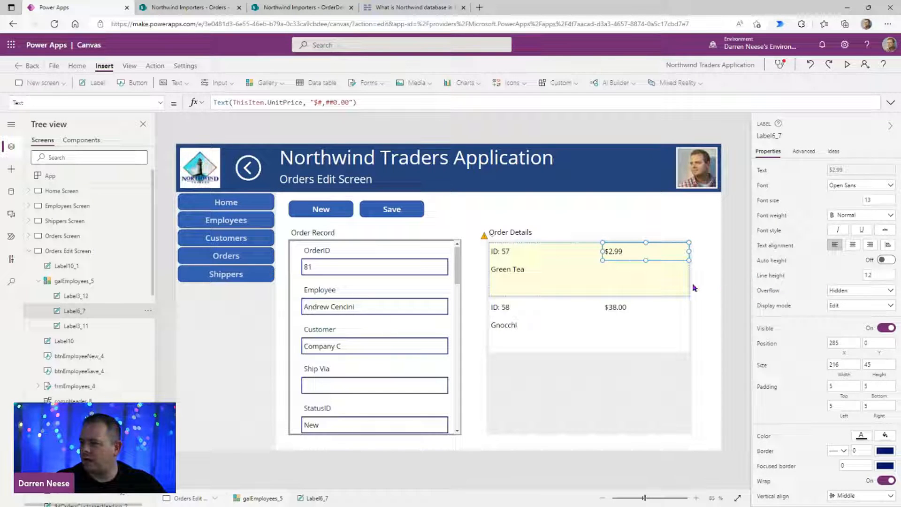
pyautogui.click(869, 245)
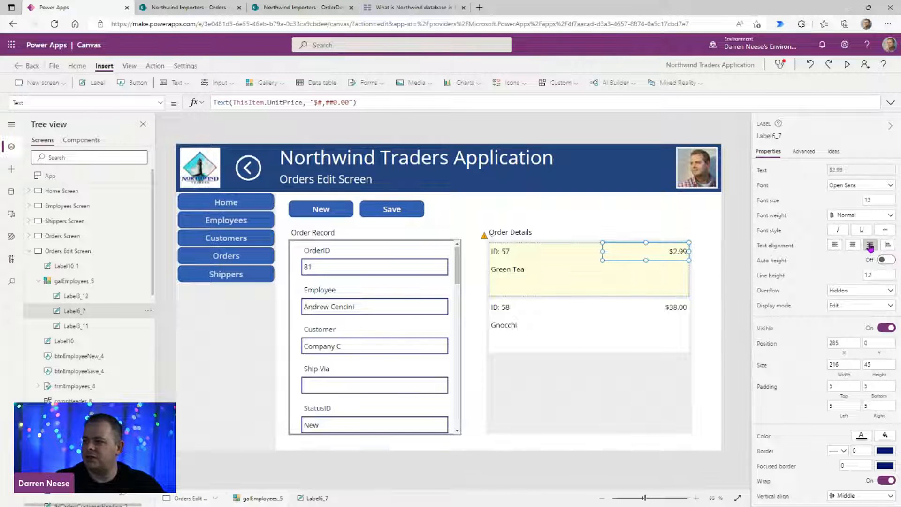
pyautogui.moveTo(602, 251)
pyautogui.mouseDown()
pyautogui.moveTo(650, 254)
pyautogui.moveTo(611, 251)
pyautogui.mouseUp()
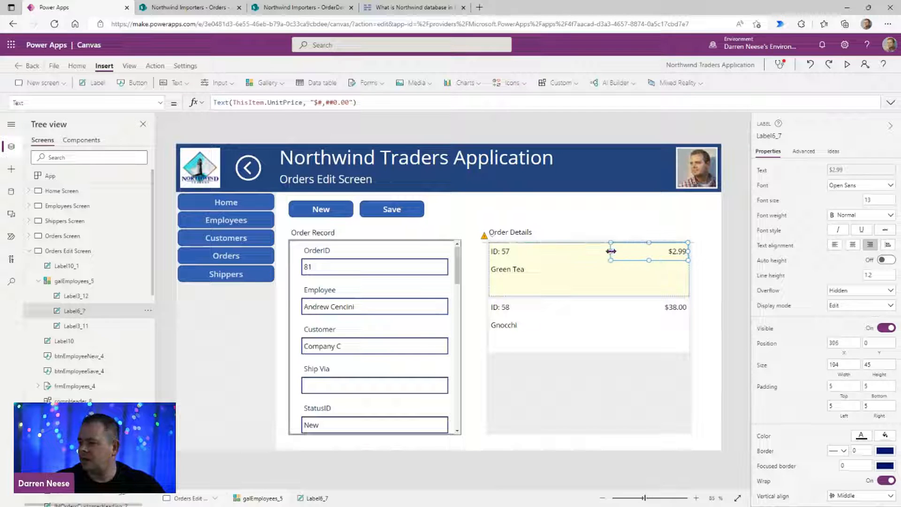
# Step: Prefix the price label's formula with "Price: " & ahead of the Text function
pyautogui.click(398, 102)
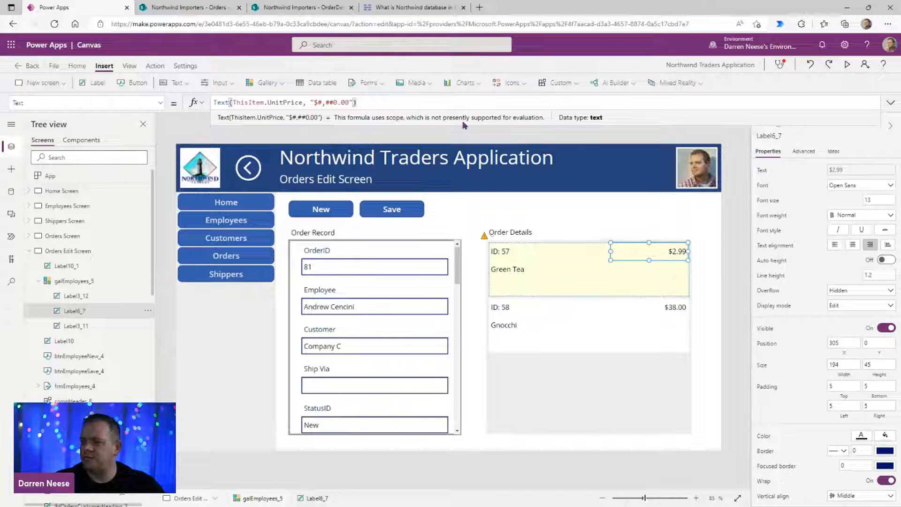
pyautogui.press('Home')
pyautogui.write('"" ')
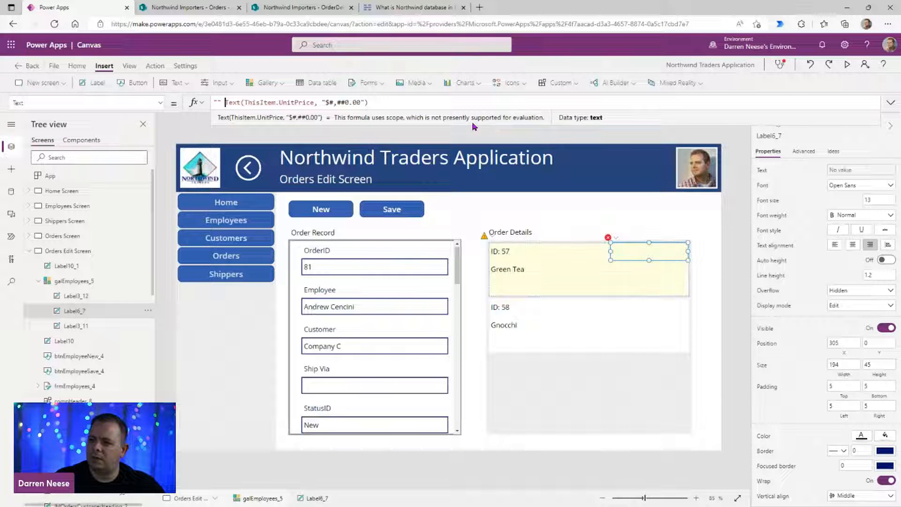
pyautogui.write('&')
pyautogui.press('Left')
pyautogui.press('Left')
pyautogui.press('Left')
pyautogui.press('Left')
pyautogui.write('p')
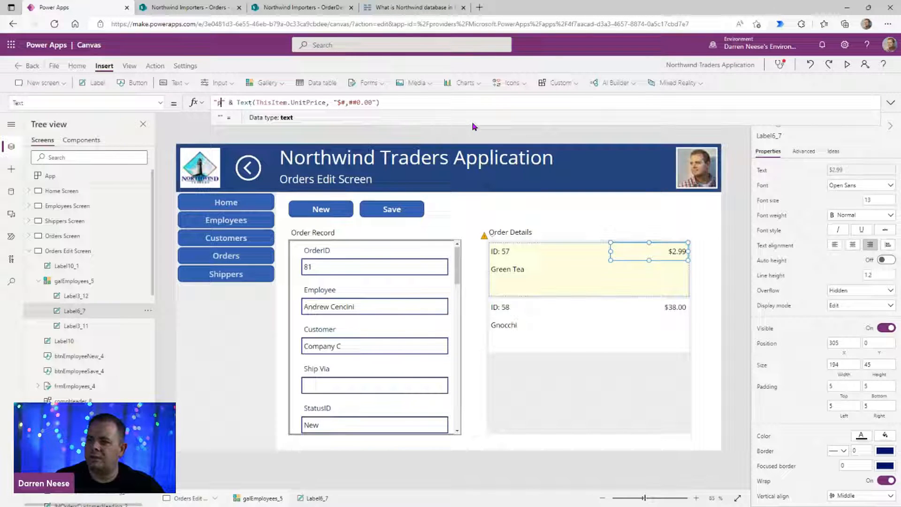
pyautogui.write('ric')
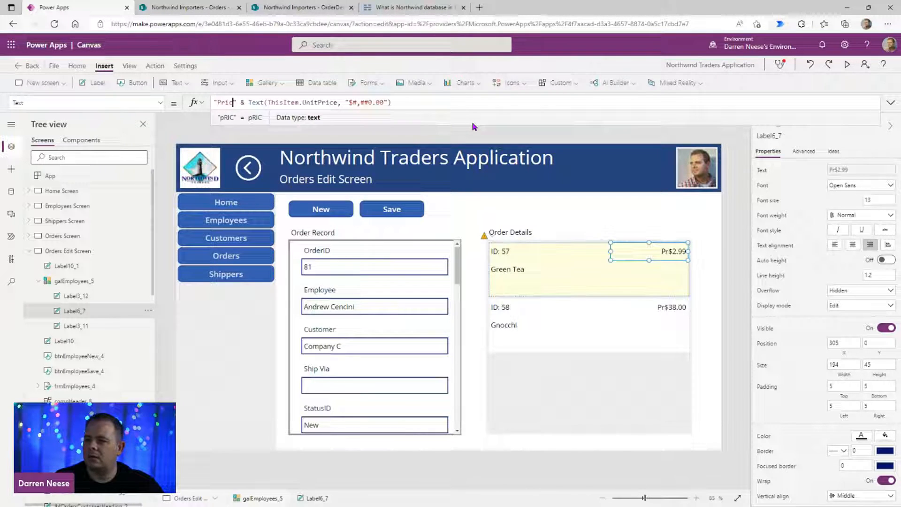
pyautogui.write('e:')
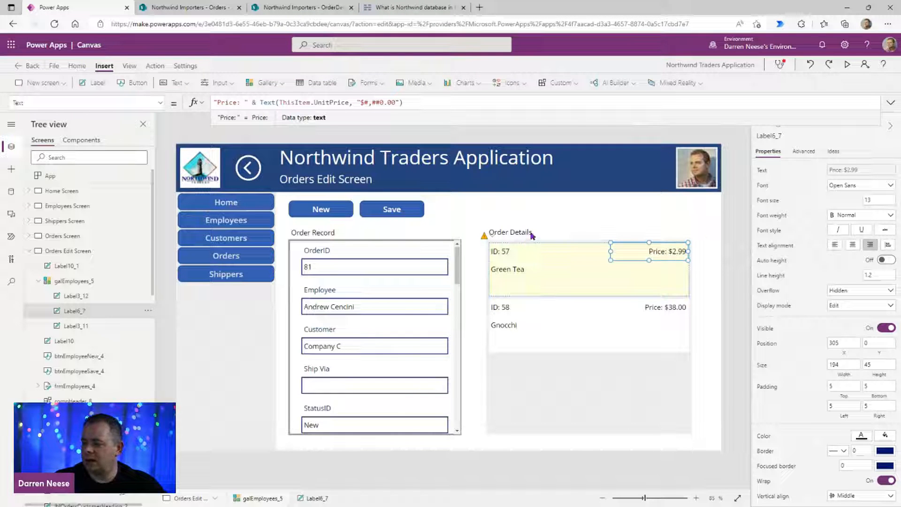
pyautogui.click(532, 235)
pyautogui.click(599, 237)
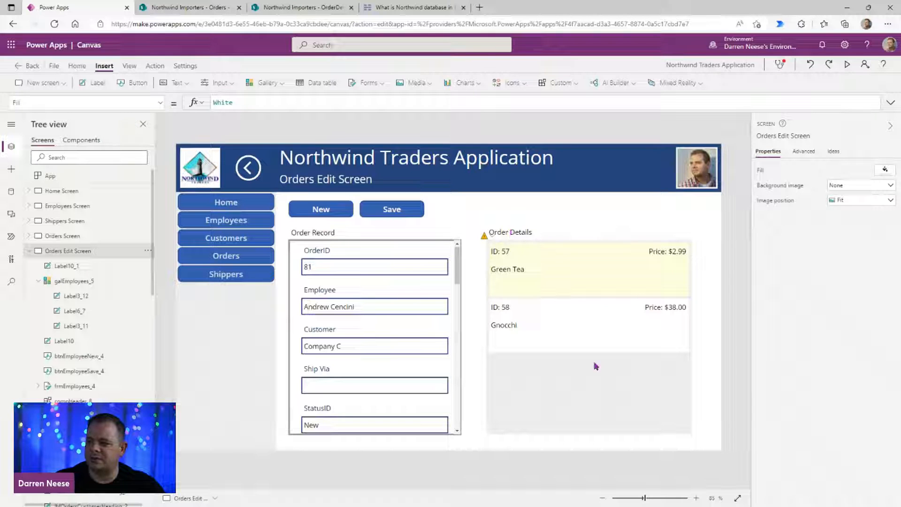
# Step: Move the product name label between the ID and price at X 156, Y 0, and shrink the gallery's template size to 53
pyautogui.click(550, 274)
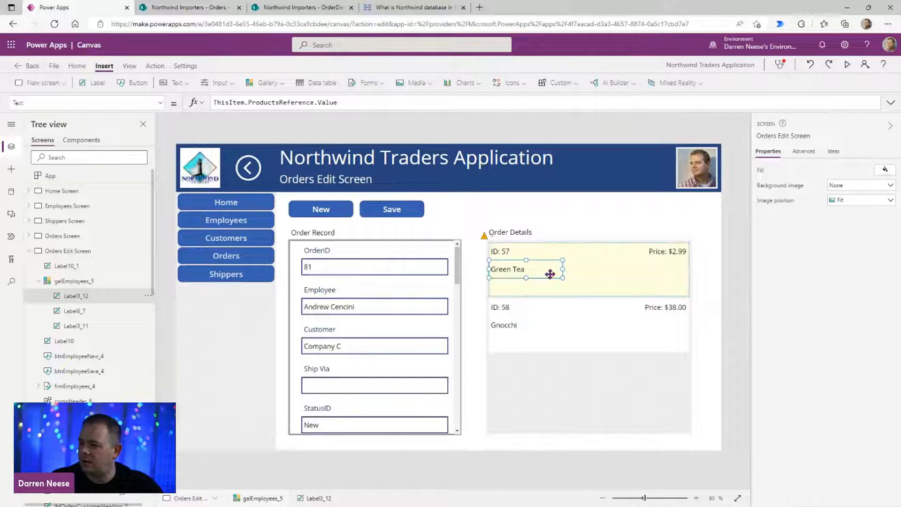
pyautogui.moveTo(526, 273); pyautogui.dragTo(589, 243)
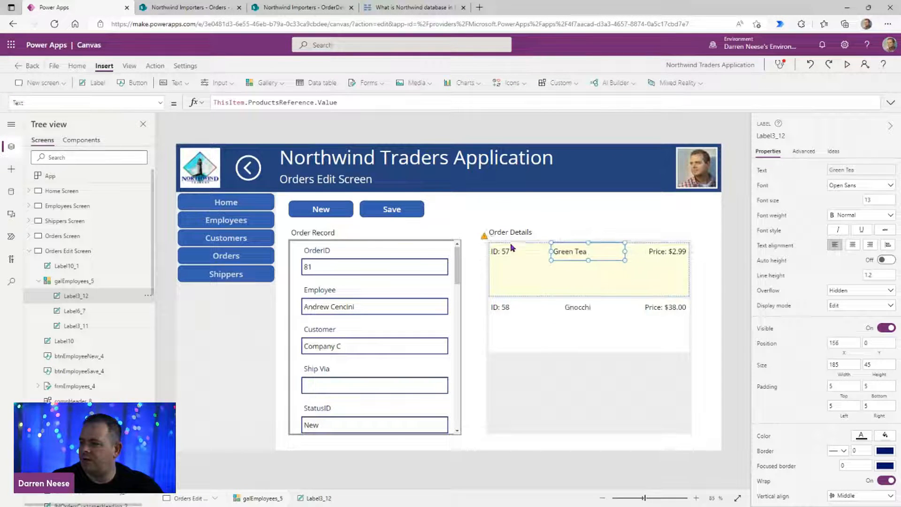
pyautogui.click(609, 291)
pyautogui.moveTo(589, 295); pyautogui.dragTo(590, 266)
pyautogui.click(734, 286)
pyautogui.click(631, 345)
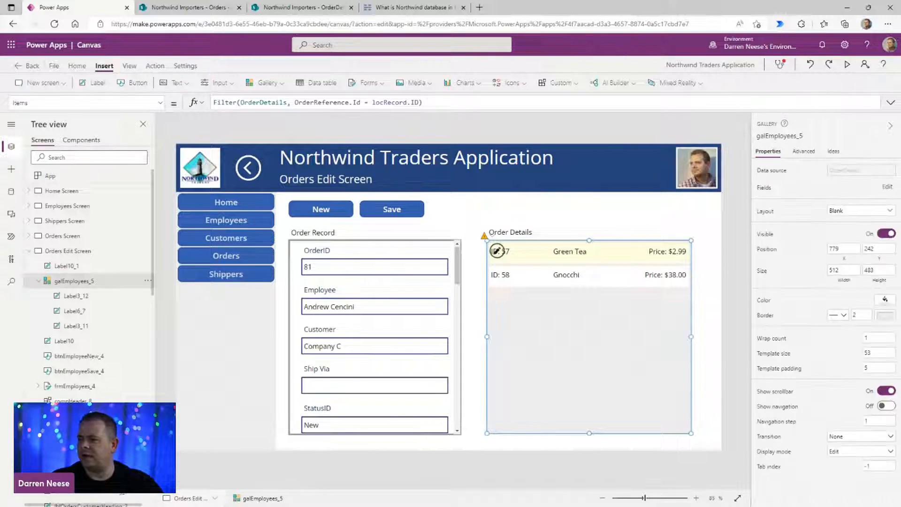
# Step: Widen the order record form toward the order details gallery to a width of about 430
pyautogui.click(464, 238)
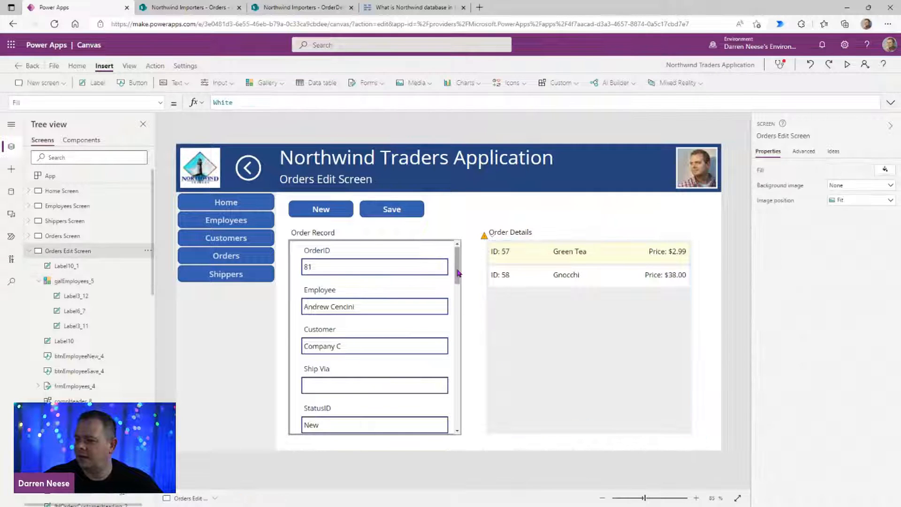
pyautogui.click(458, 274)
pyautogui.moveTo(462, 336); pyautogui.dragTo(482, 337)
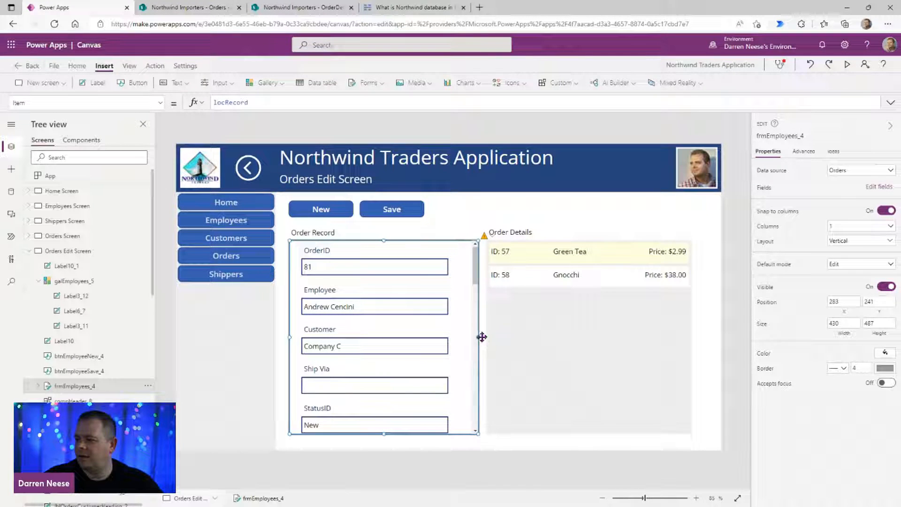
# Step: Lengthen the order record form downward, enlarge the order details gallery to about 566 wide by 507 high, and save the app
pyautogui.moveTo(384, 434); pyautogui.dragTo(383, 445)
pyautogui.click(607, 388)
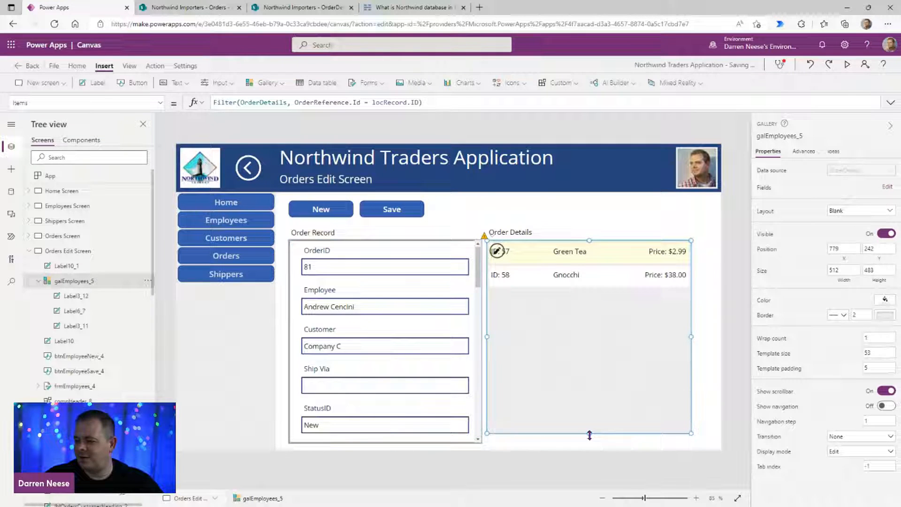
pyautogui.moveTo(590, 435); pyautogui.dragTo(589, 444)
pyautogui.moveTo(691, 336); pyautogui.dragTo(710, 342)
pyautogui.click(737, 257)
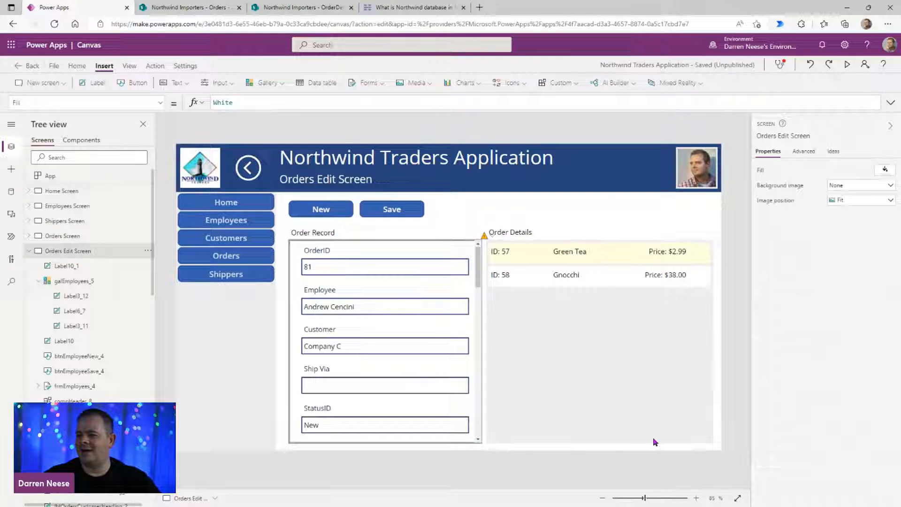
pyautogui.hotkey('ctrl', 's')
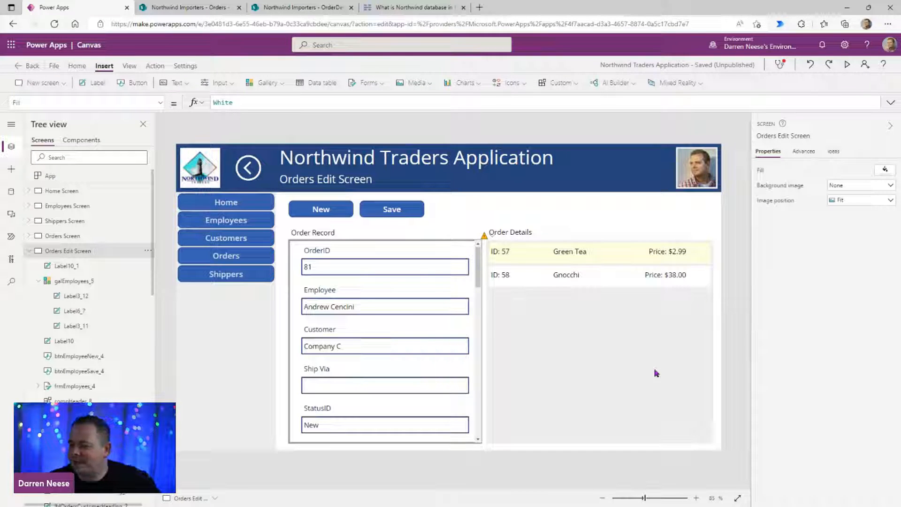
pyautogui.click(640, 392)
pyautogui.click(737, 299)
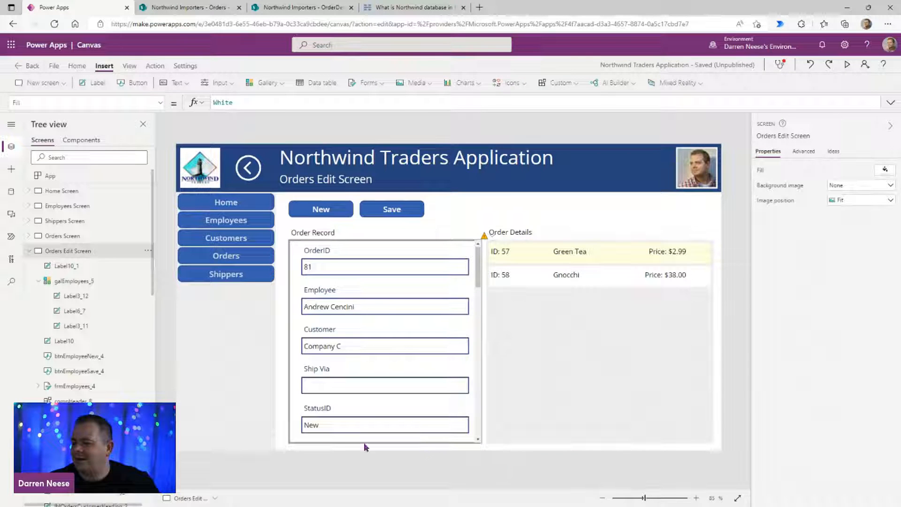
# Step: Preview the app, return to the Orders Listing Screen and open the second listed order, placed 4/25/2006, in the edit screen
pyautogui.click(847, 66)
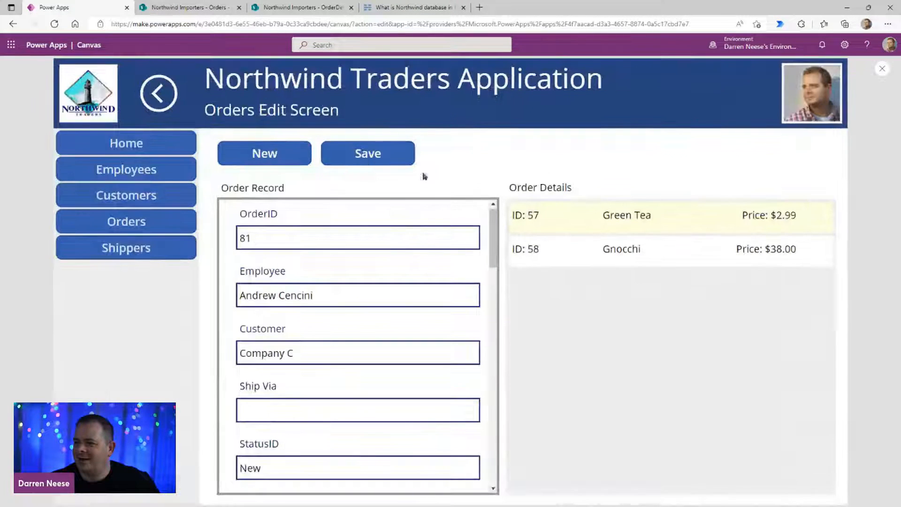
pyautogui.click(150, 93)
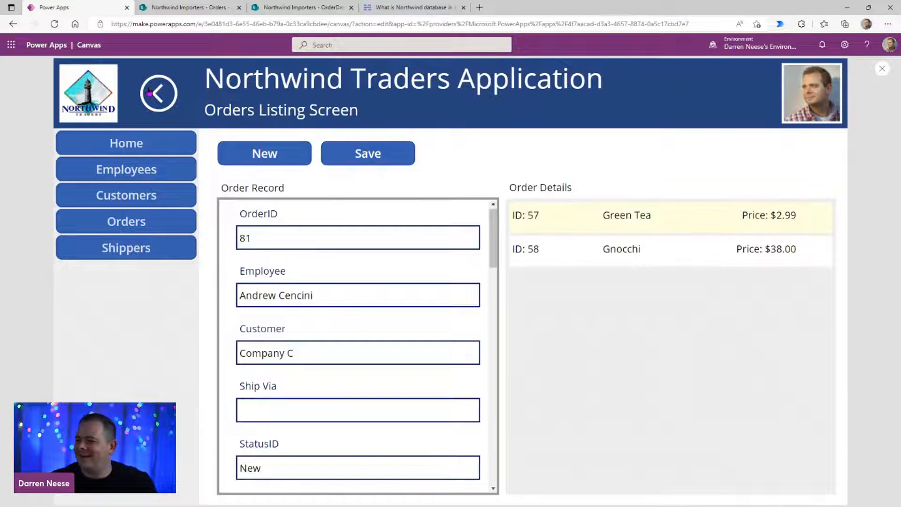
pyautogui.click(409, 245)
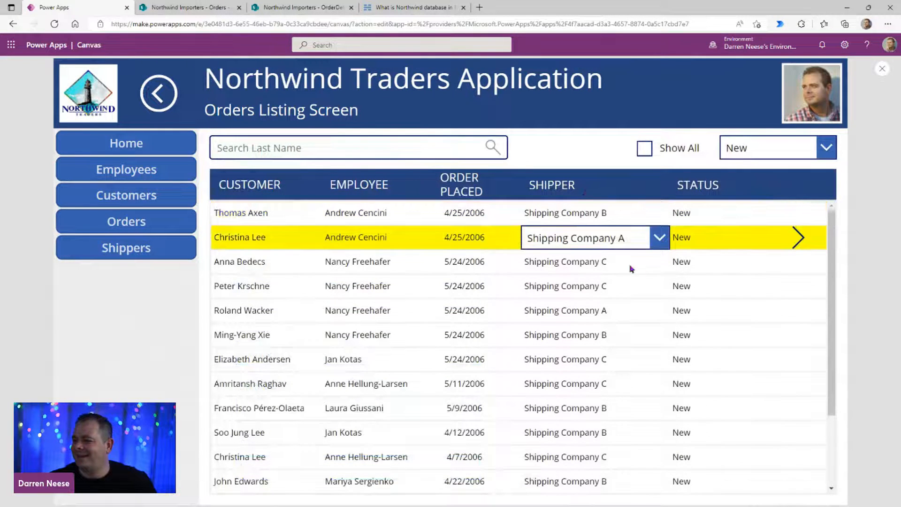
pyautogui.click(799, 240)
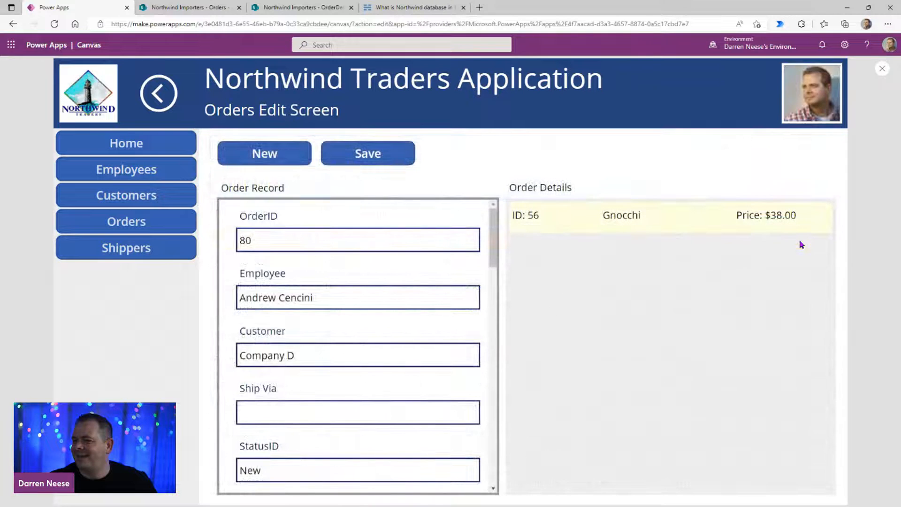
# Step: Return to the order listing, open the 3/24/2006 order shipped by Shipping Company A to check its details, and end the preview
pyautogui.click(164, 93)
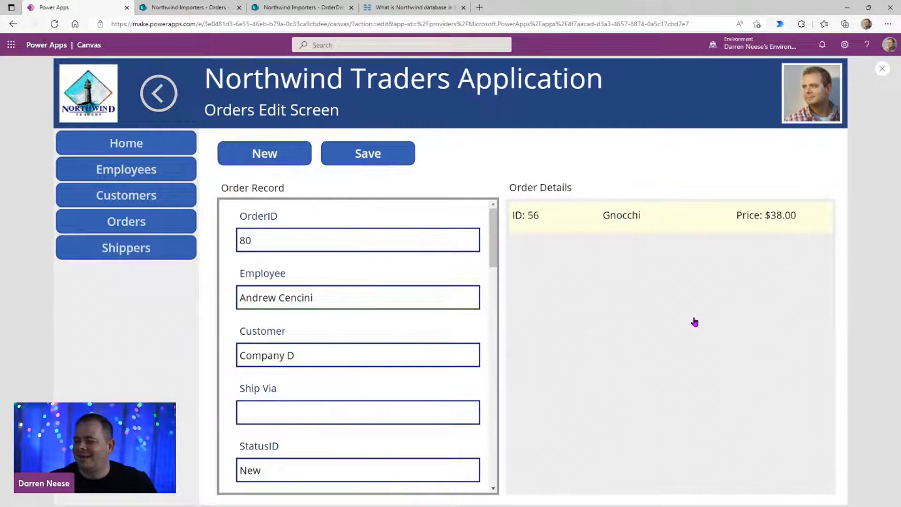
pyautogui.scroll(-3, 678, 376)
pyautogui.click(731, 437)
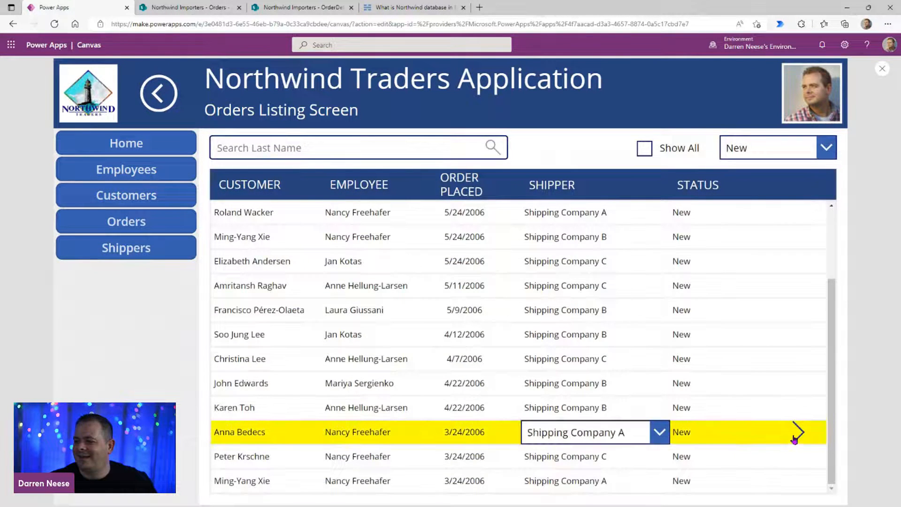
pyautogui.click(798, 432)
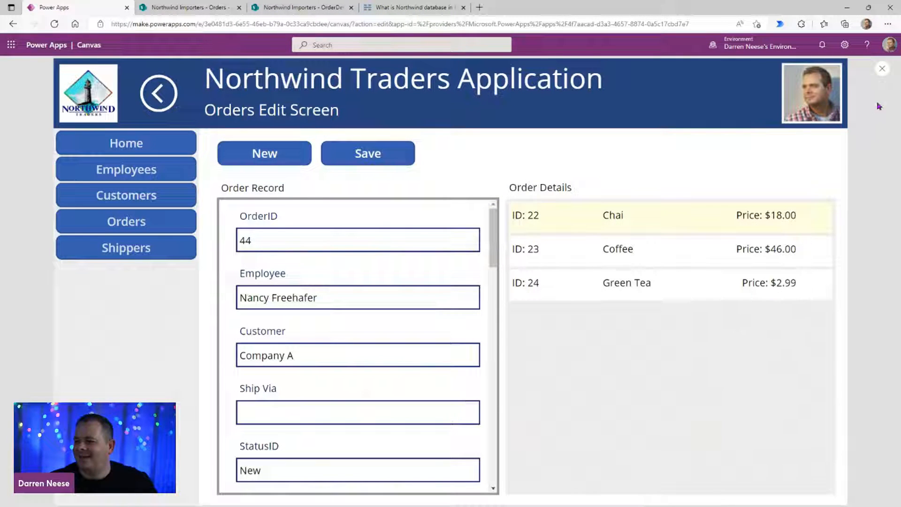
pyautogui.click(889, 44)
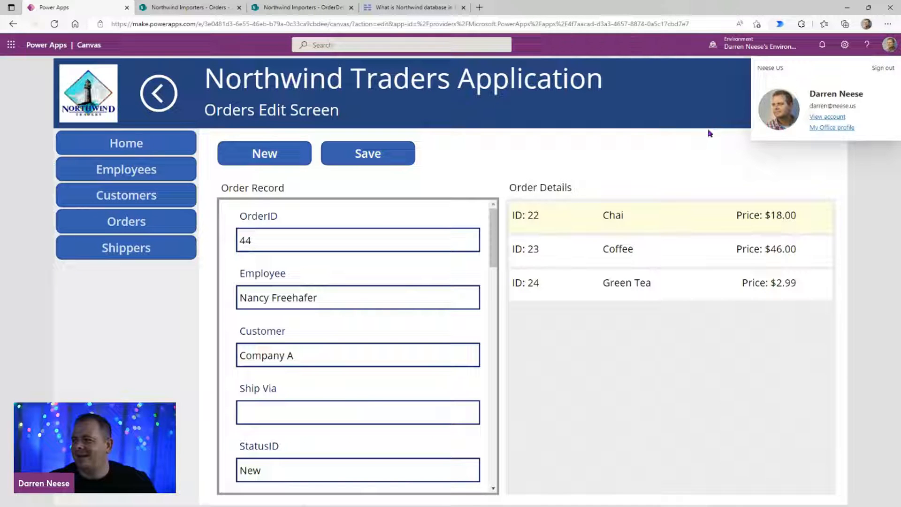
pyautogui.click(888, 46)
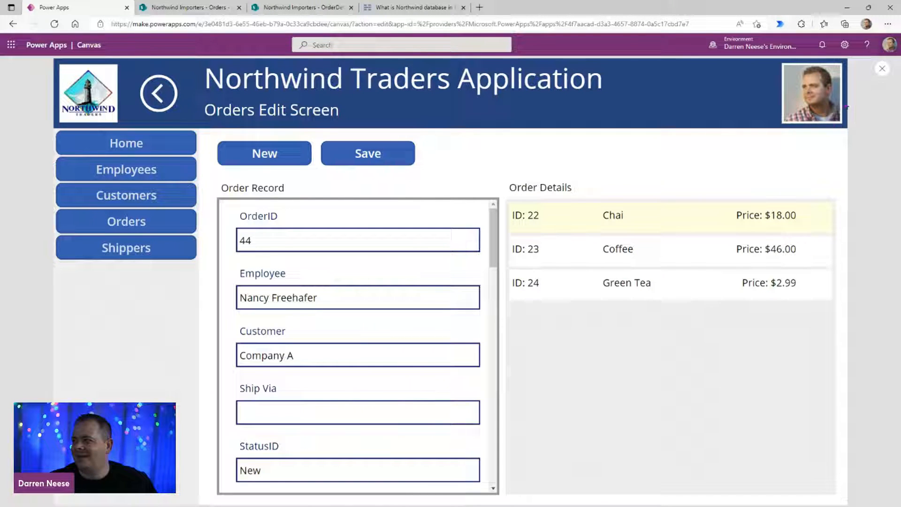
pyautogui.press('Escape')
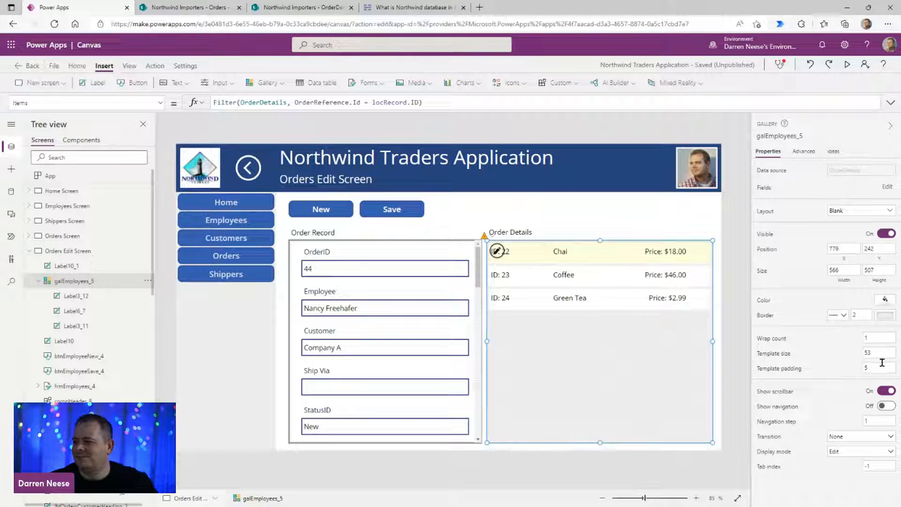
# Step: Reduce the order details gallery's template padding and preview the tighter layout by selecting different detail rows
pyautogui.click(881, 368)
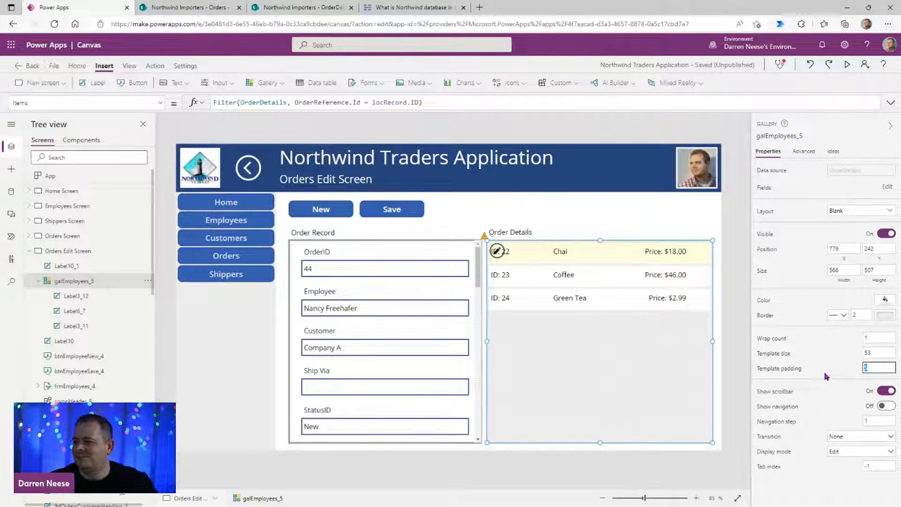
pyautogui.click(747, 323)
pyautogui.click(848, 65)
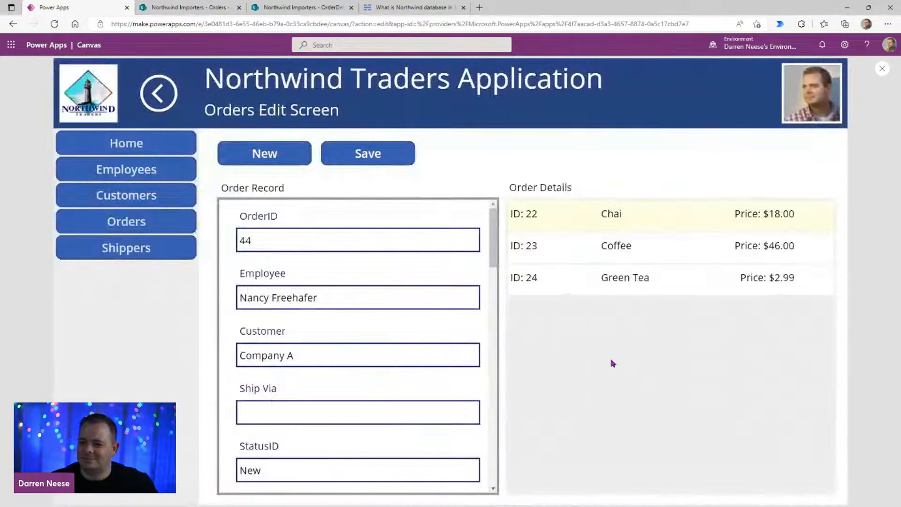
pyautogui.click(654, 280)
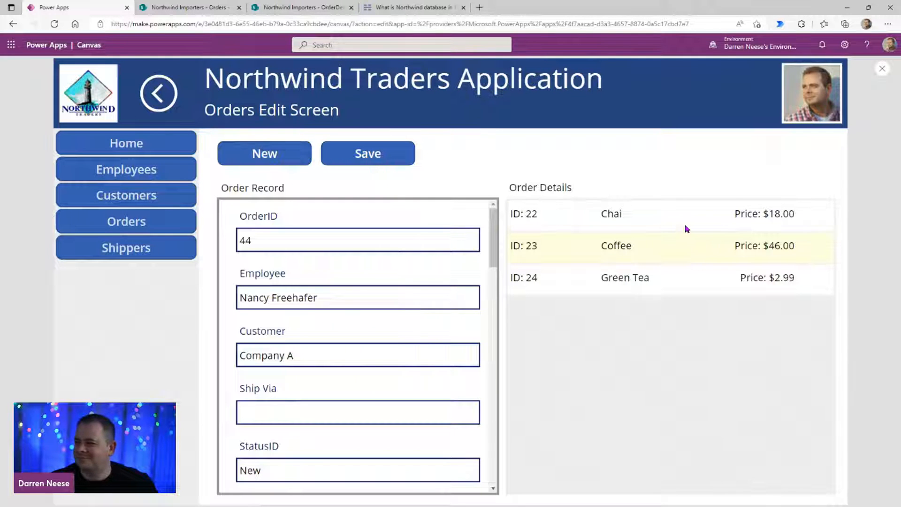
pyautogui.click(689, 276)
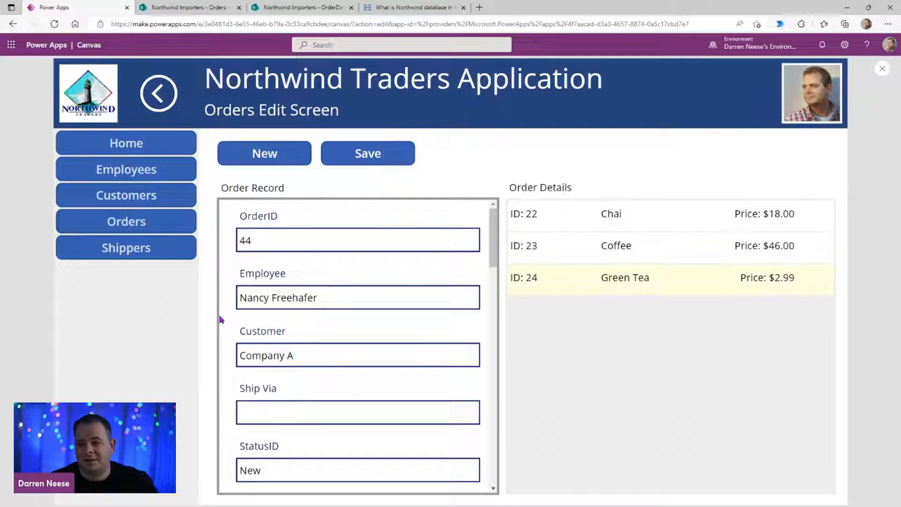
pyautogui.click(882, 70)
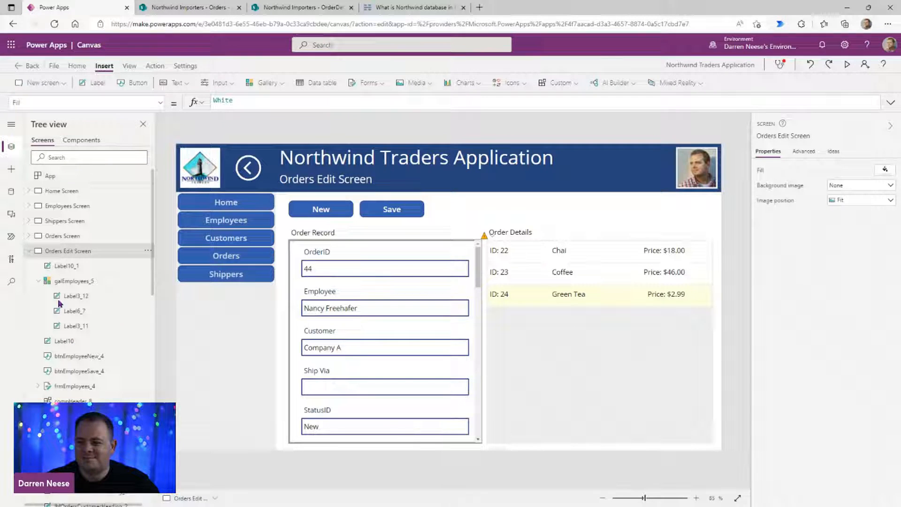
# Step: Collapse the two order screens in the tree and preview which screen the Orders menu button opens
pyautogui.click(30, 251)
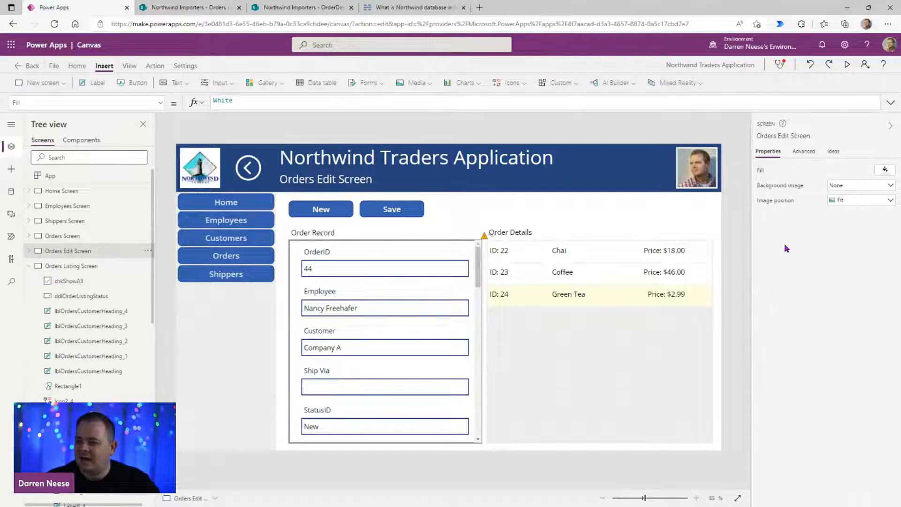
pyautogui.click(29, 266)
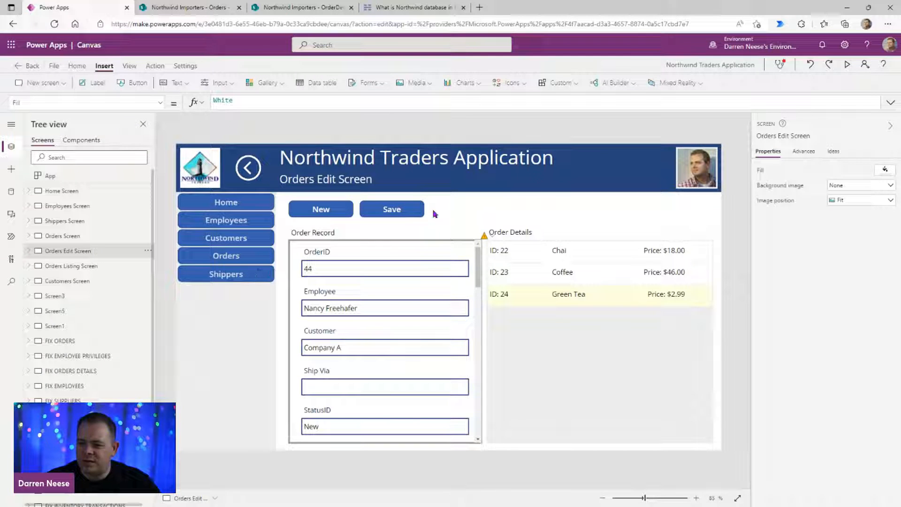
pyautogui.click(844, 66)
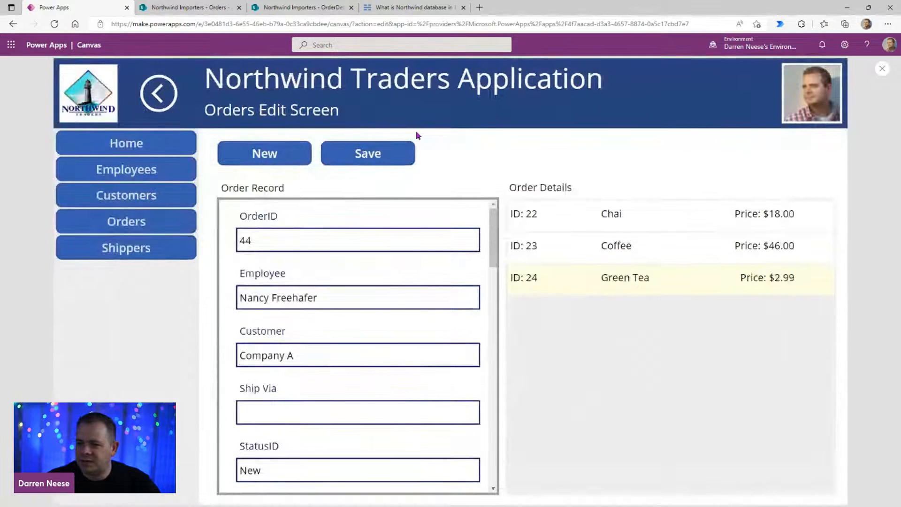
pyautogui.click(146, 227)
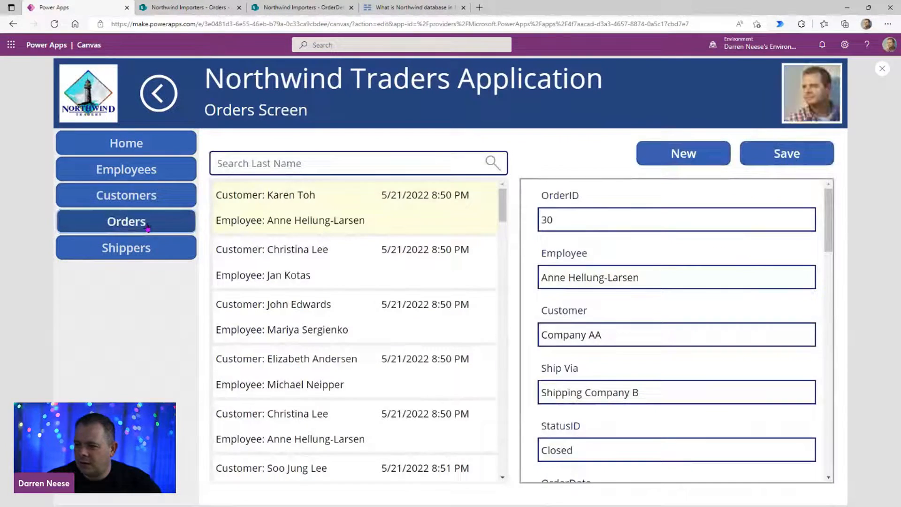
pyautogui.click(881, 70)
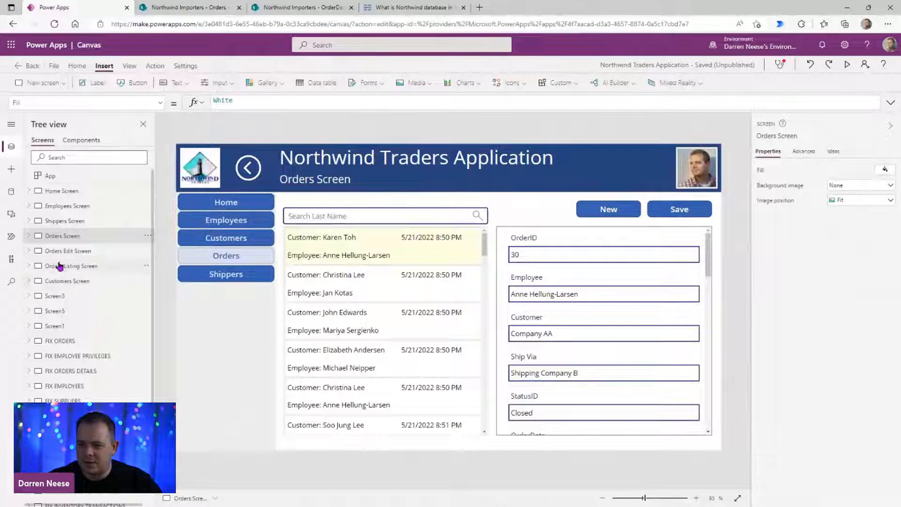
# Step: Point menu entry ID 4 in the App's OnStart formula to 'Orders Listing Screen' and run OnStart
pyautogui.click(93, 266)
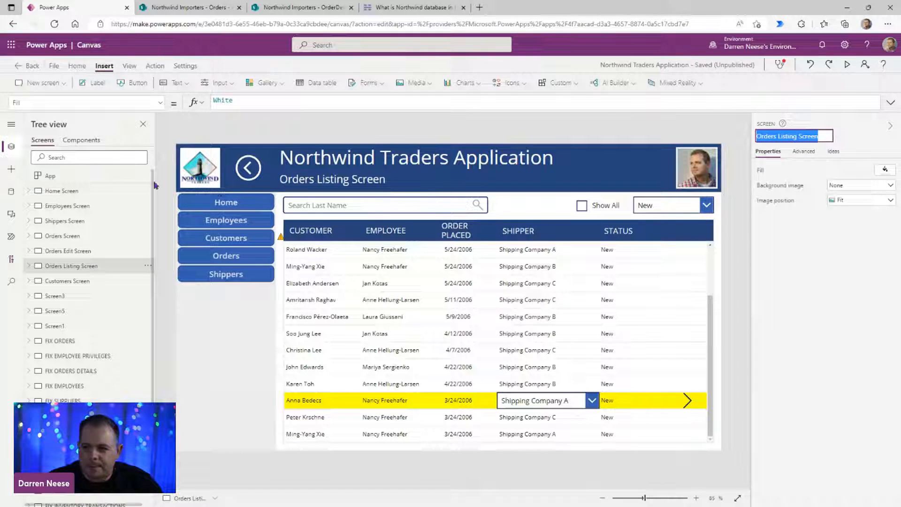
pyautogui.click(76, 178)
pyautogui.click(890, 102)
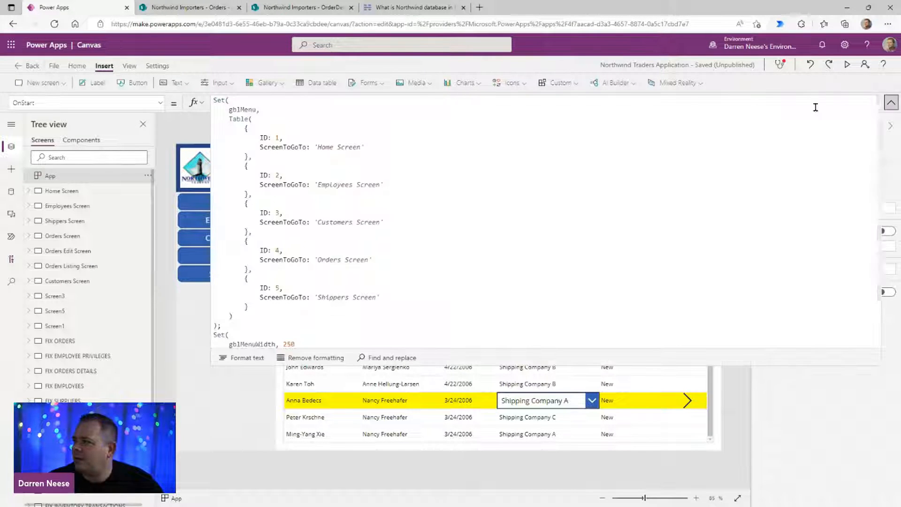
pyautogui.click(377, 292)
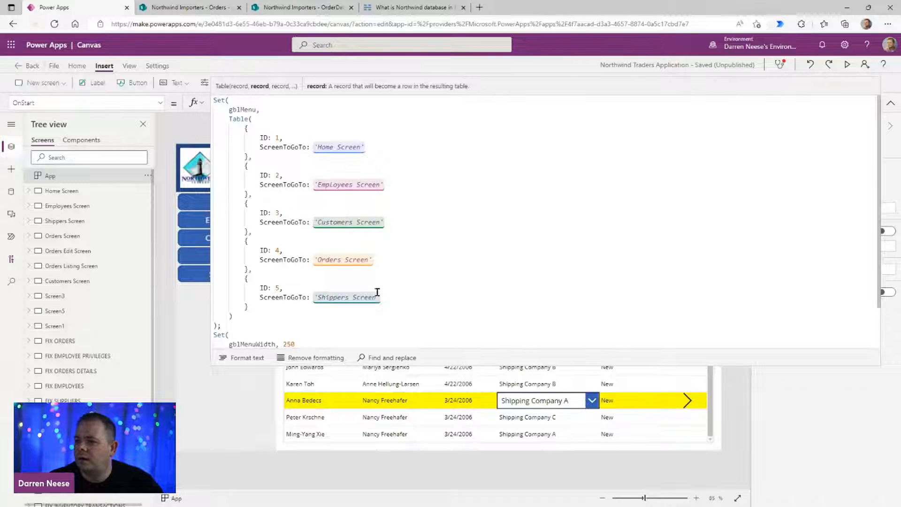
pyautogui.click(316, 260)
pyautogui.hotkey('ctrl', 'shift', 'Right')
pyautogui.hotkey('ctrl', 'shift', 'Right')
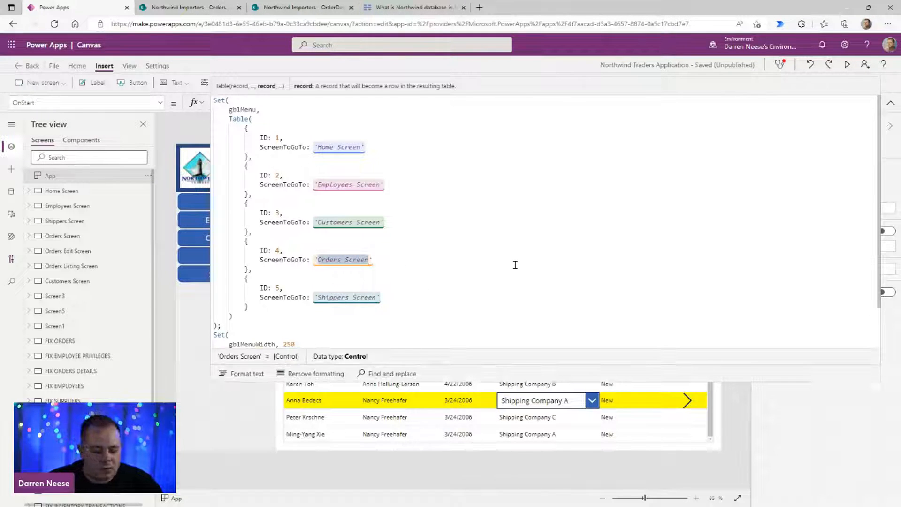
pyautogui.write('Orders Listing Screen')
pyautogui.click(146, 176)
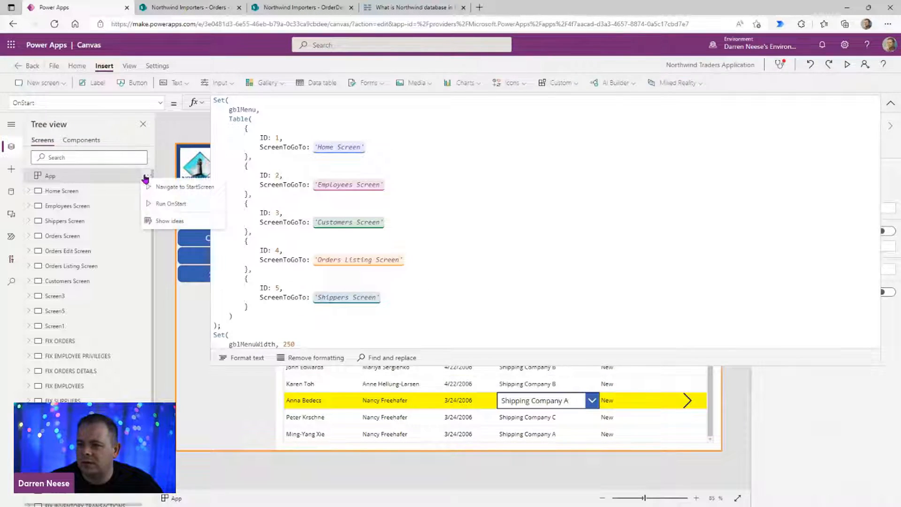
pyautogui.click(172, 203)
pyautogui.click(890, 103)
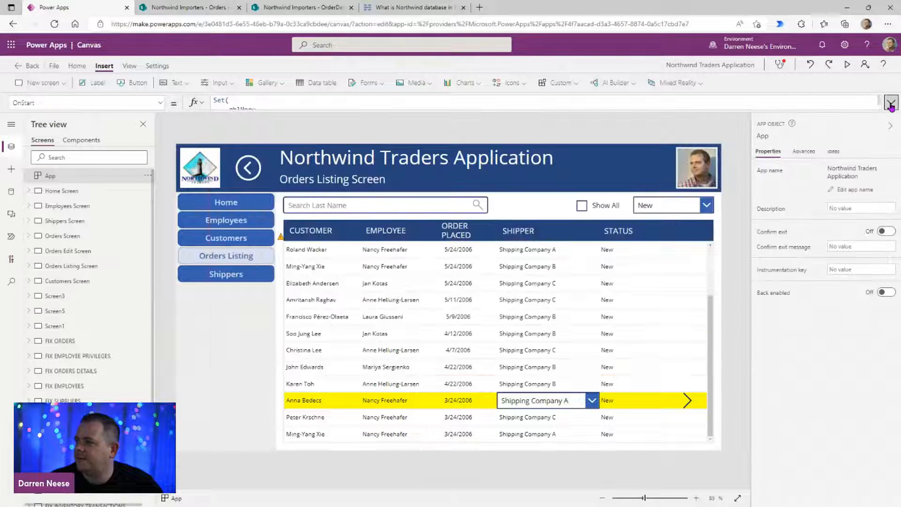
# Step: Preview the menu by going to Home and Orders Listing, and open the 5/11/2006 order in the edit screen
pyautogui.click(847, 64)
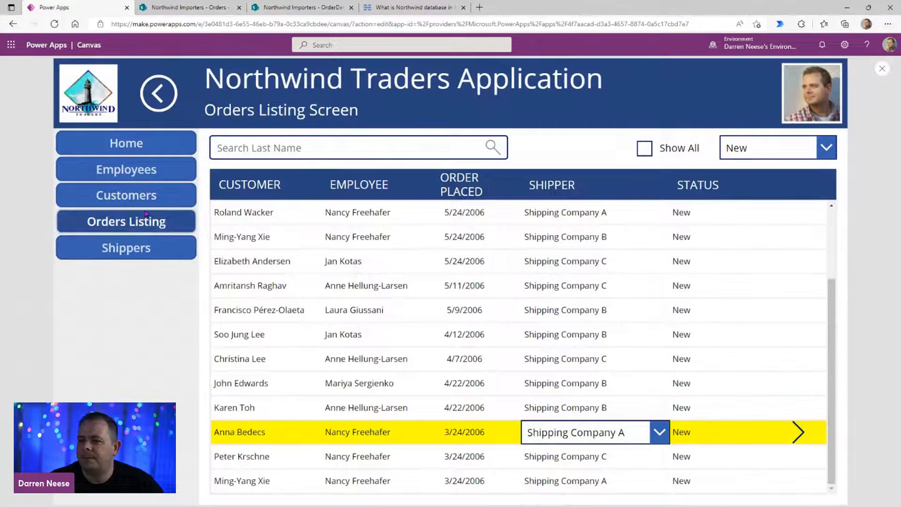
pyautogui.click(145, 142)
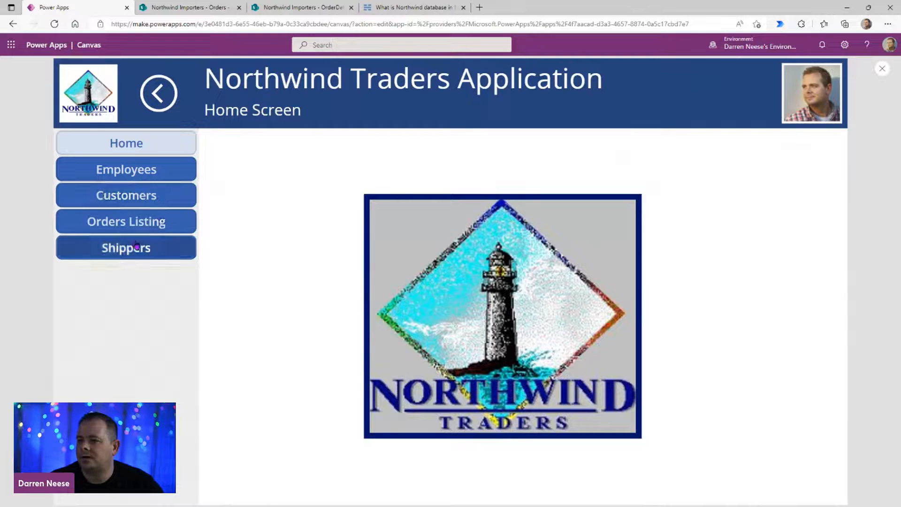
pyautogui.click(147, 231)
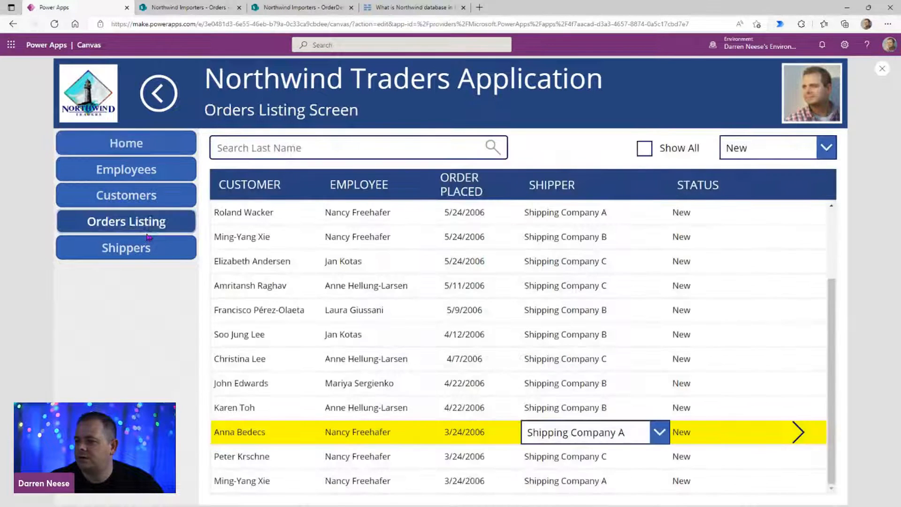
pyautogui.click(432, 284)
pyautogui.click(799, 286)
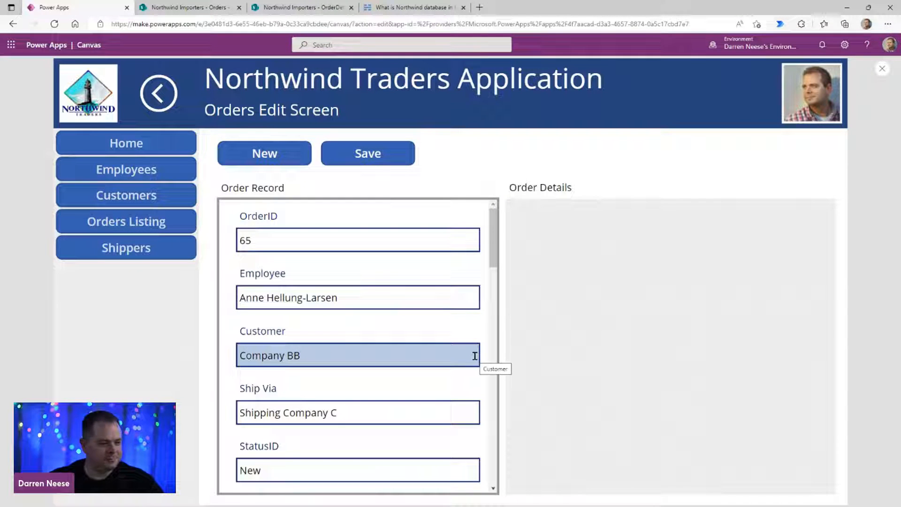
pyautogui.click(882, 69)
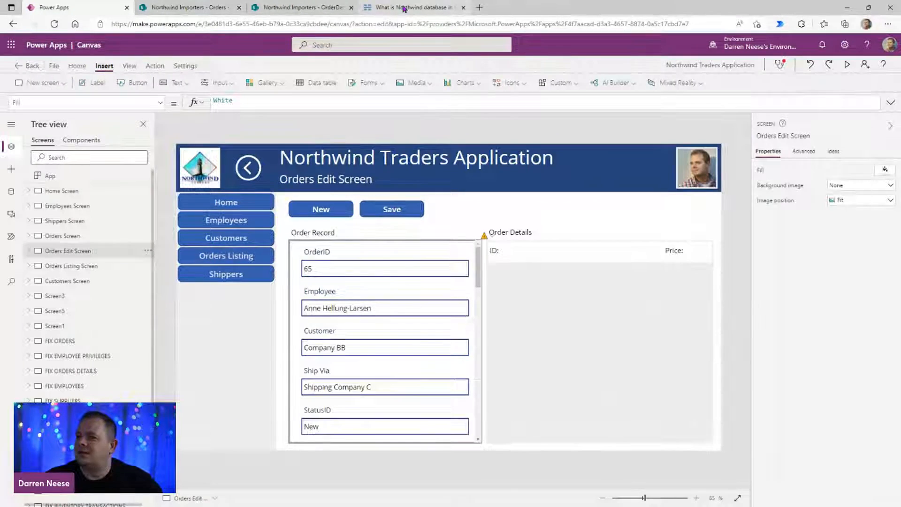
# Step: Check the Northwind entity relationship diagram, and open the Products list from the SharePoint site contents
pyautogui.click(403, 7)
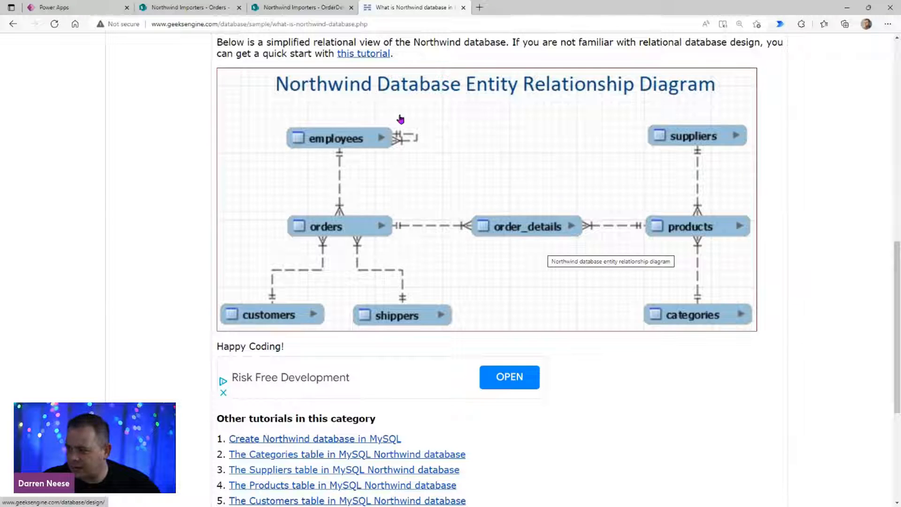
pyautogui.click(89, 8)
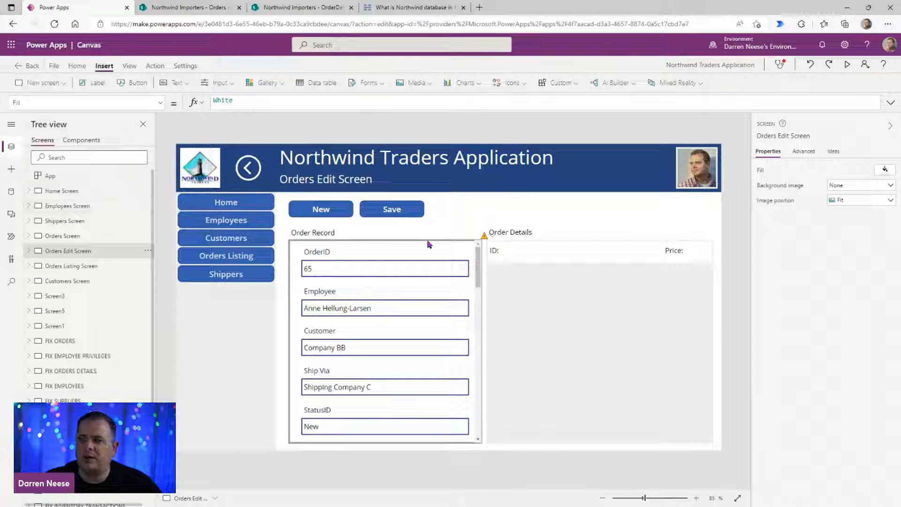
pyautogui.click(296, 12)
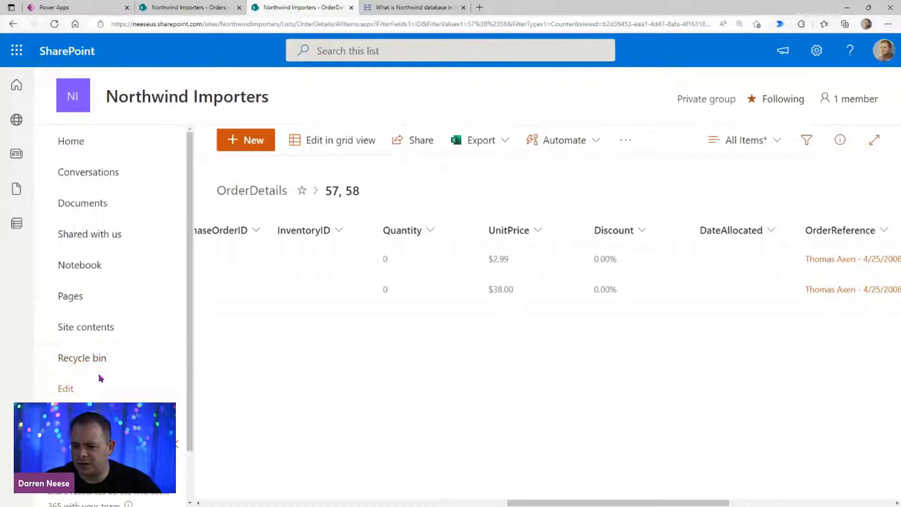
pyautogui.click(134, 327)
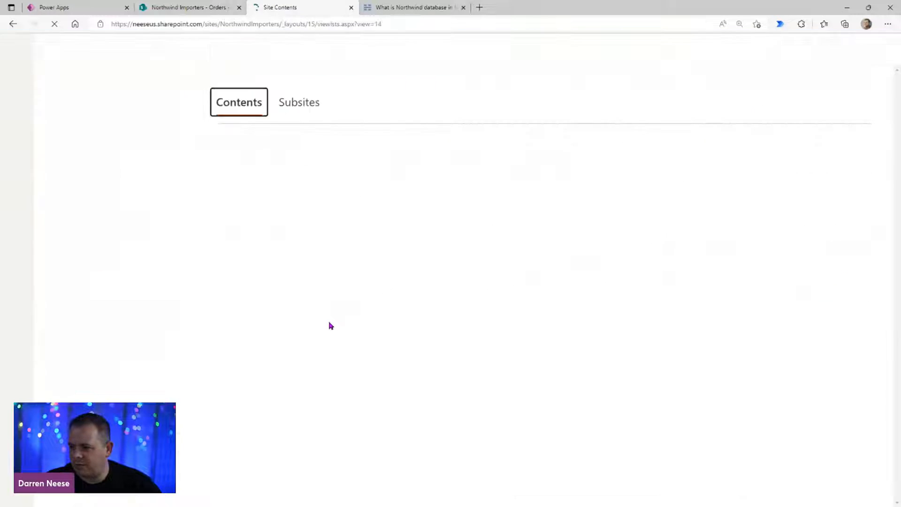
pyautogui.scroll(-3, 366, 347)
pyautogui.scroll(-5, 371, 355)
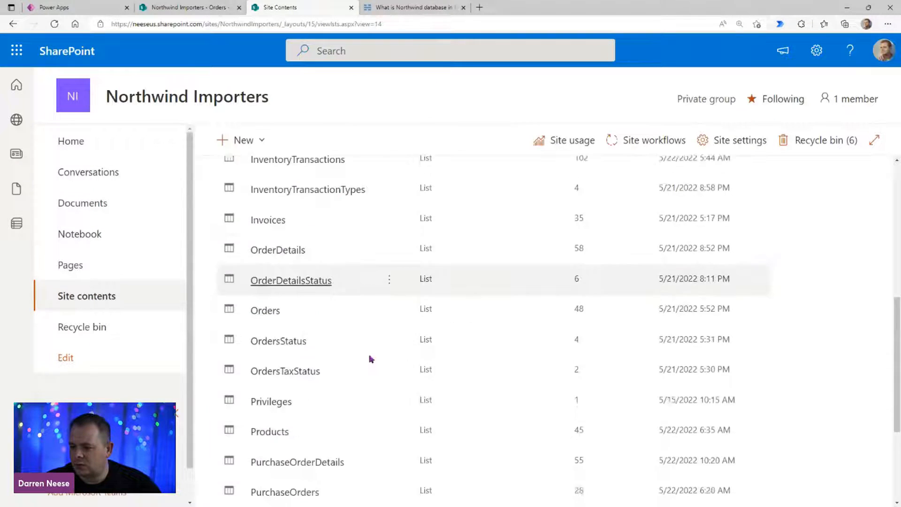
pyautogui.click(274, 360)
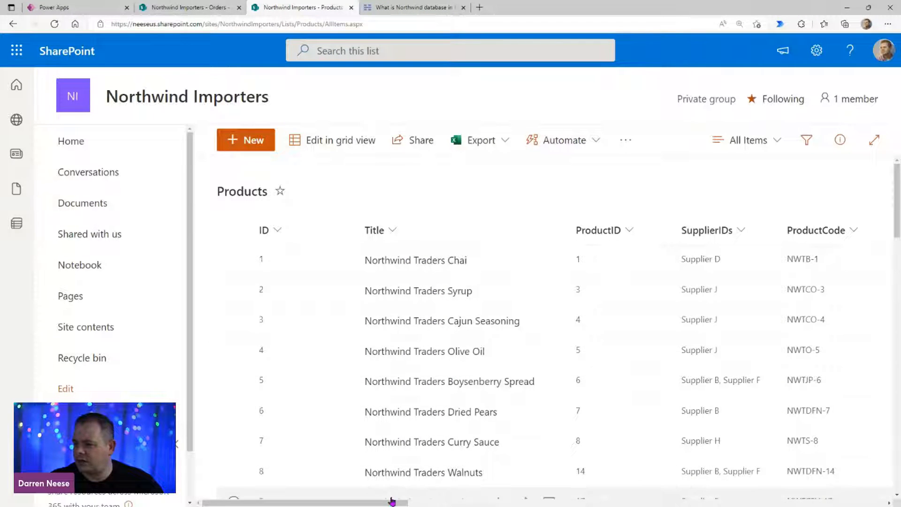
# Step: Examine the Products list's columns and rows at a reduced page zoom, and return to the Power Apps editor
pyautogui.moveTo(388, 502); pyautogui.dragTo(480, 504)
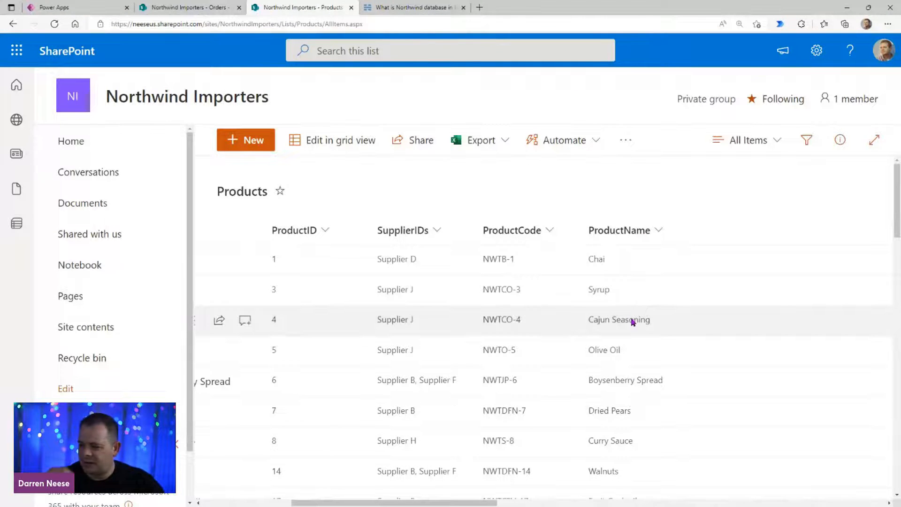
pyautogui.moveTo(488, 504); pyautogui.dragTo(436, 503)
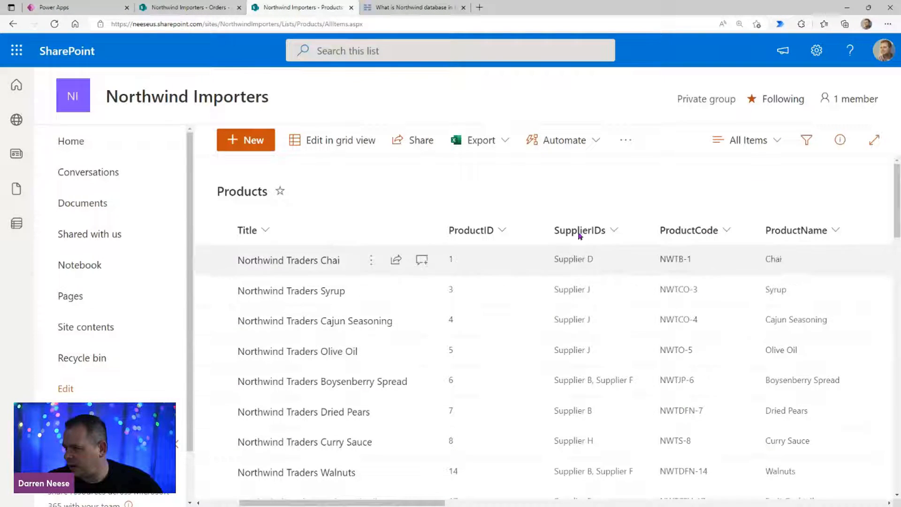
pyautogui.scroll(-4, 836, 466)
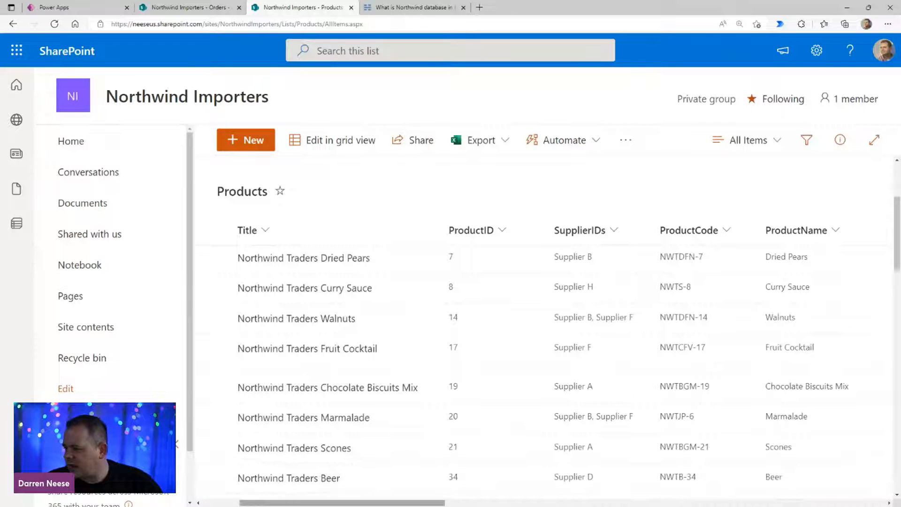
pyautogui.moveTo(437, 502); pyautogui.dragTo(703, 503)
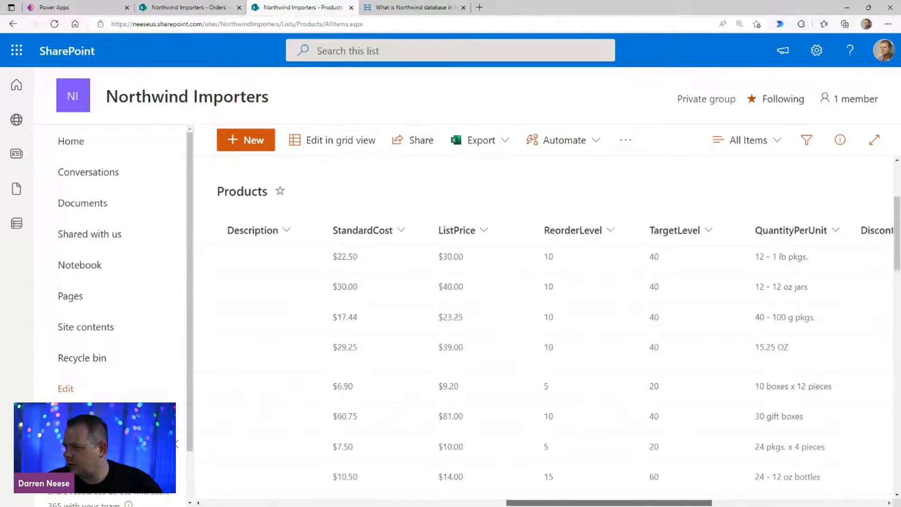
pyautogui.hotkey('ctrl', '-')
pyautogui.hotkey('ctrl', '-')
pyautogui.hotkey('ctrl', '-')
pyautogui.hotkey('ctrl', '-')
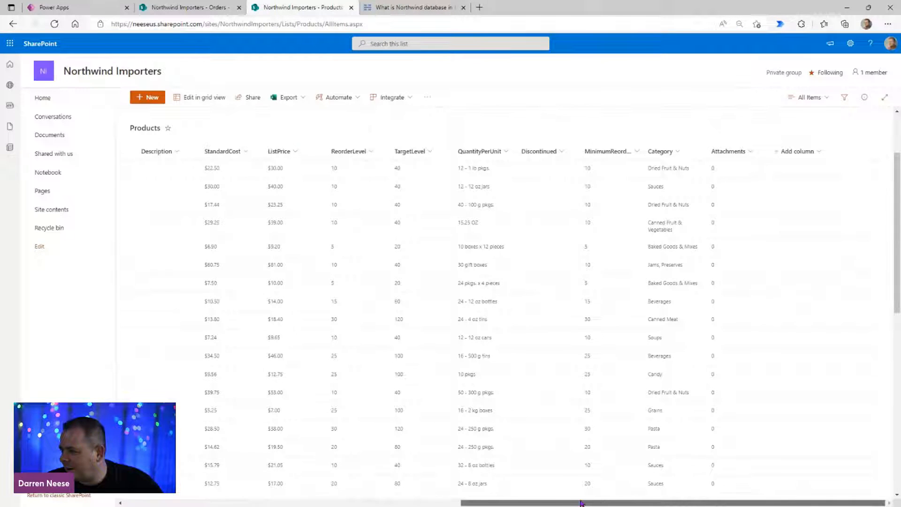
pyautogui.moveTo(582, 503); pyautogui.dragTo(245, 503)
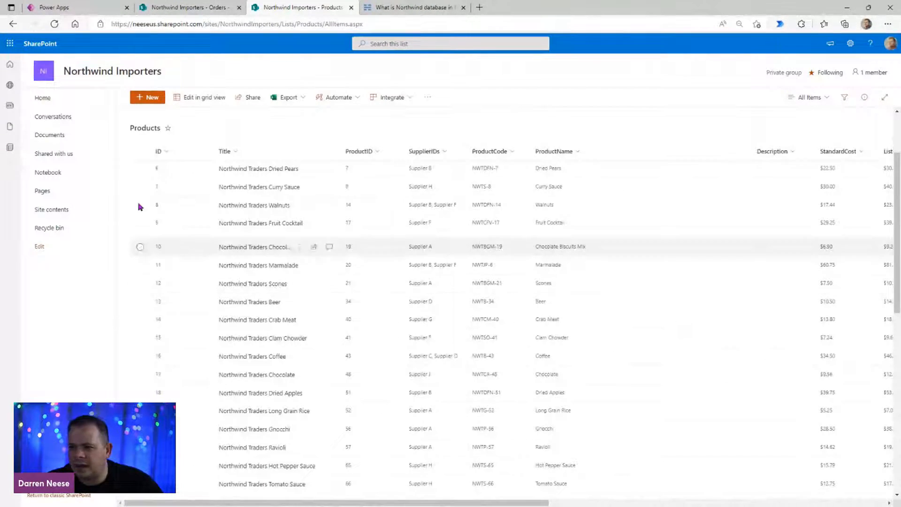
pyautogui.click(90, 8)
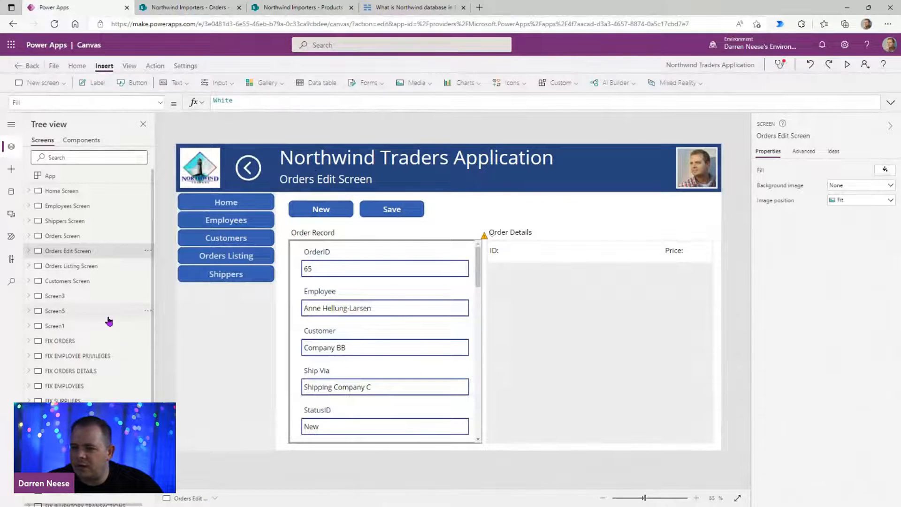
# Step: Go to the Orders Listing Screen through the app menu, duplicate it, and collapse the copy in the tree
pyautogui.keyDown('alt'); pyautogui.click(253, 260); pyautogui.keyUp('alt')
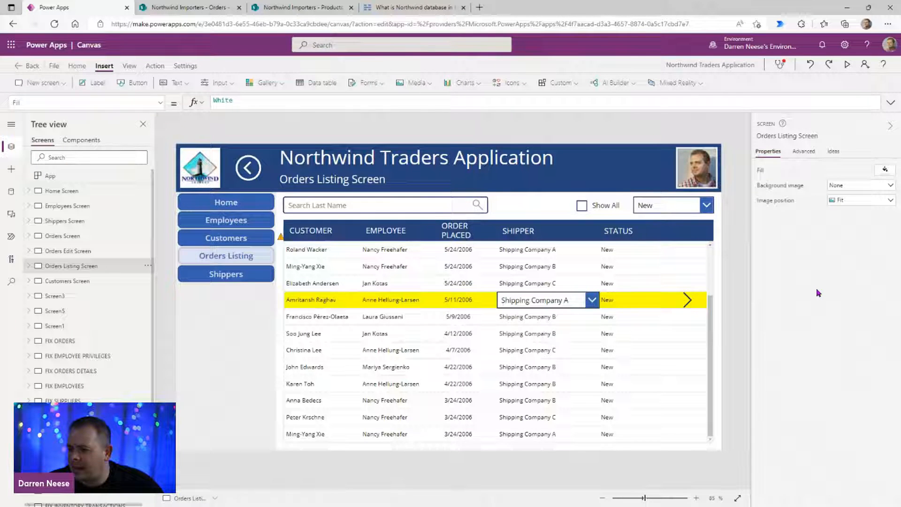
pyautogui.click(148, 265)
pyautogui.click(183, 334)
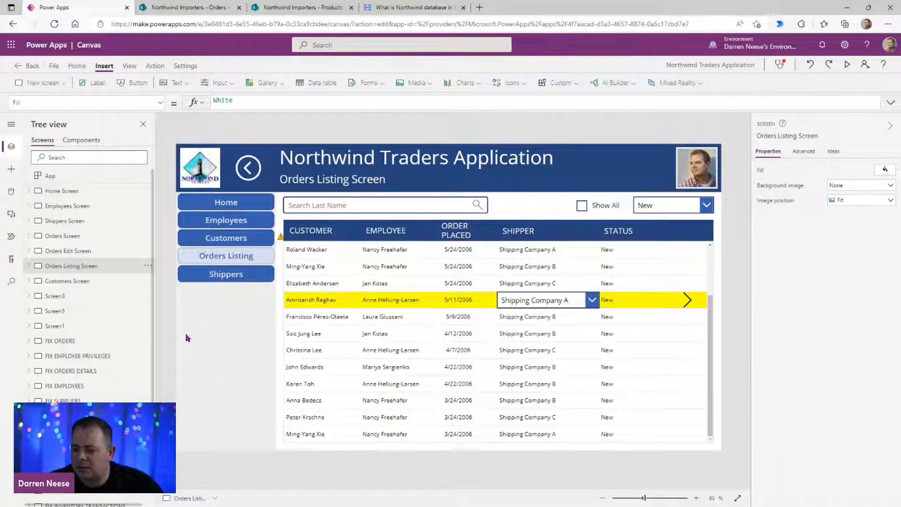
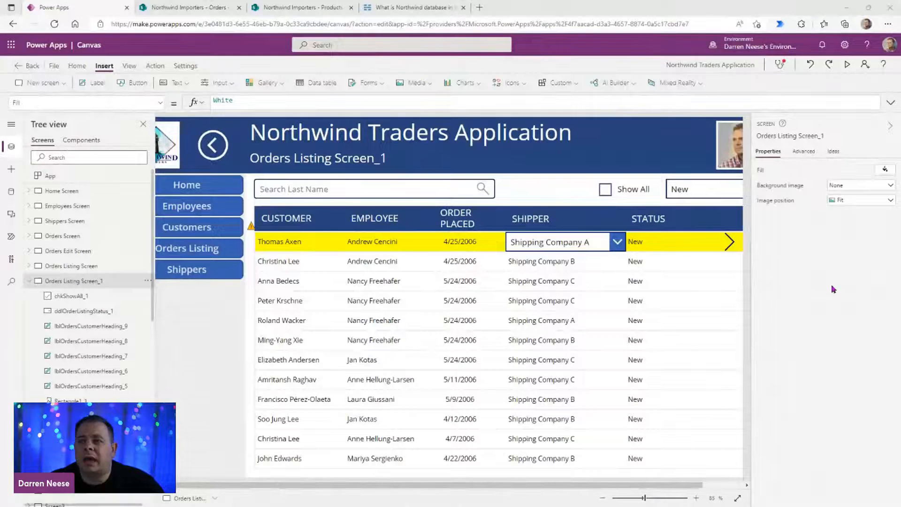
pyautogui.click(29, 281)
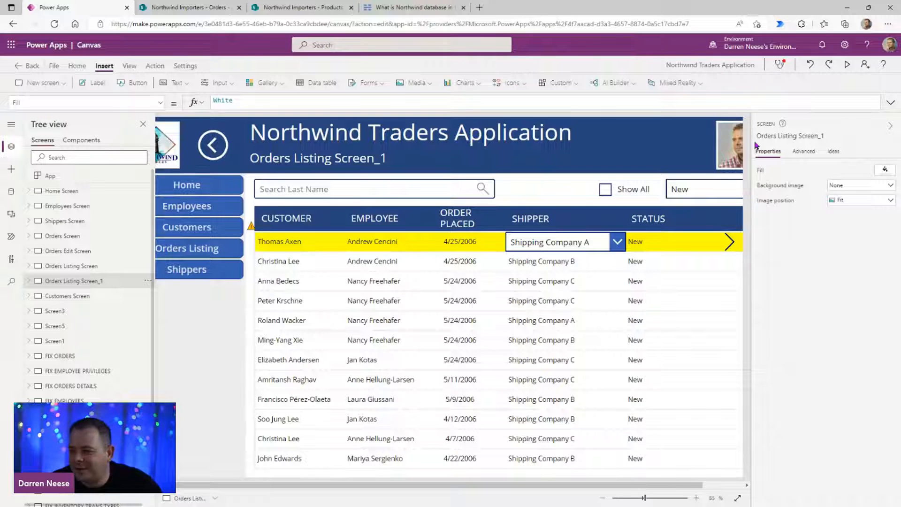
# Step: Rename the duplicated orders listing screen as 'Products Listing Screen'
pyautogui.click(816, 136)
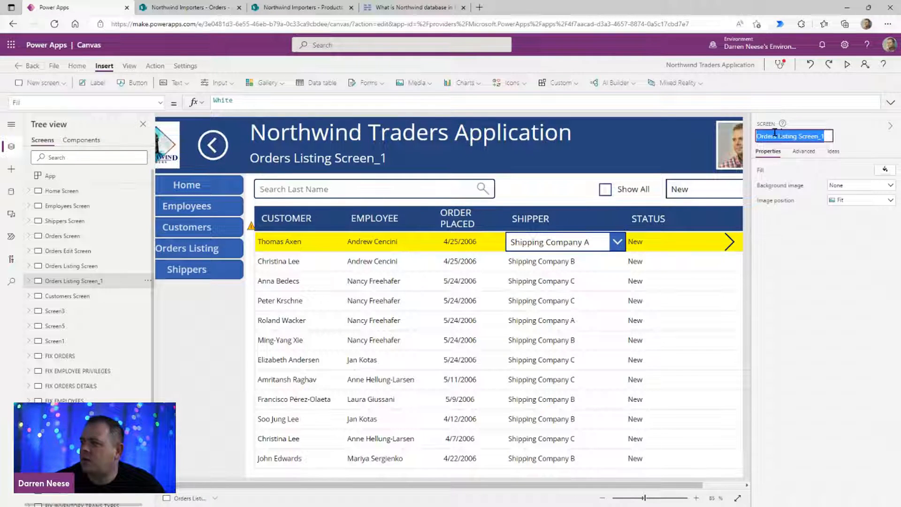
pyautogui.doubleClick(766, 136)
pyautogui.write('Products')
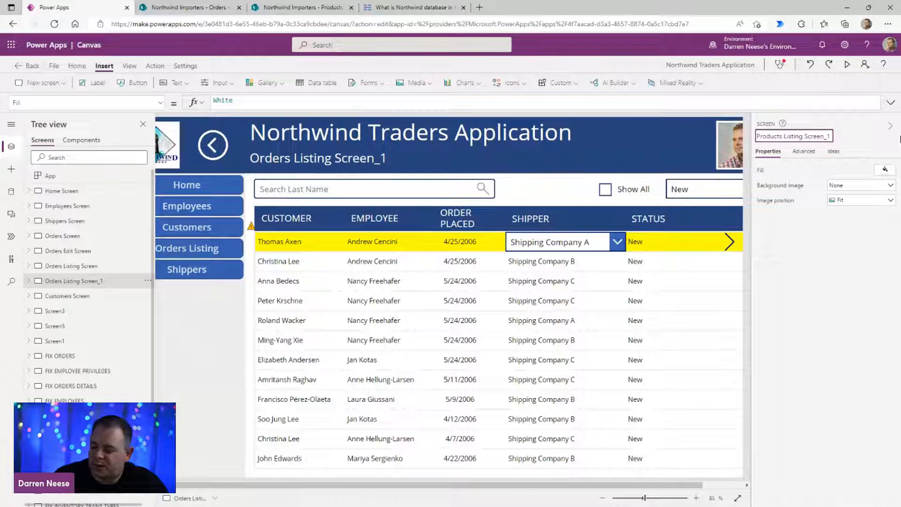
pyautogui.hotkey('ctrl', 'shift', 'Left')
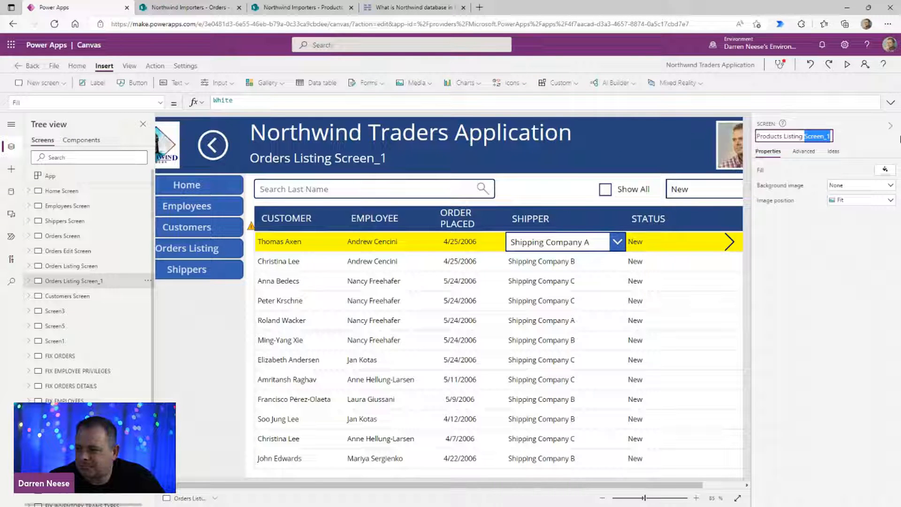
pyautogui.press('Right')
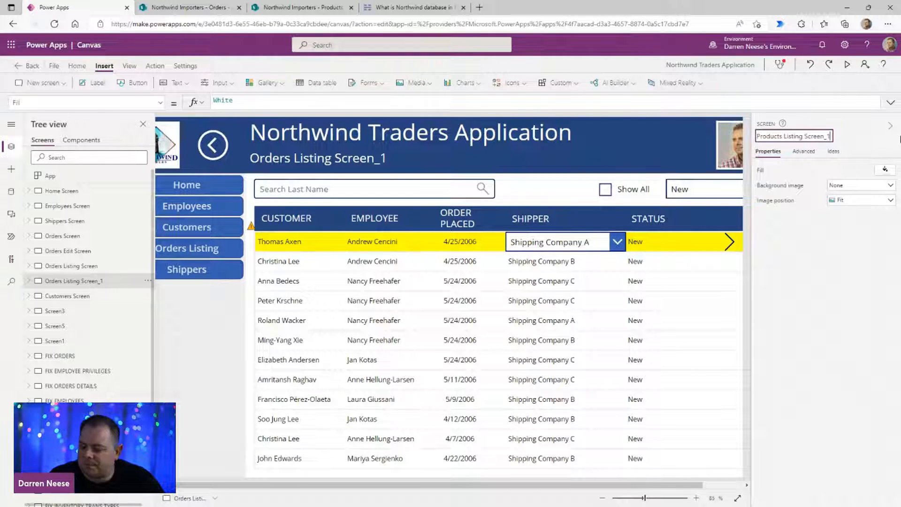
pyautogui.press('Return')
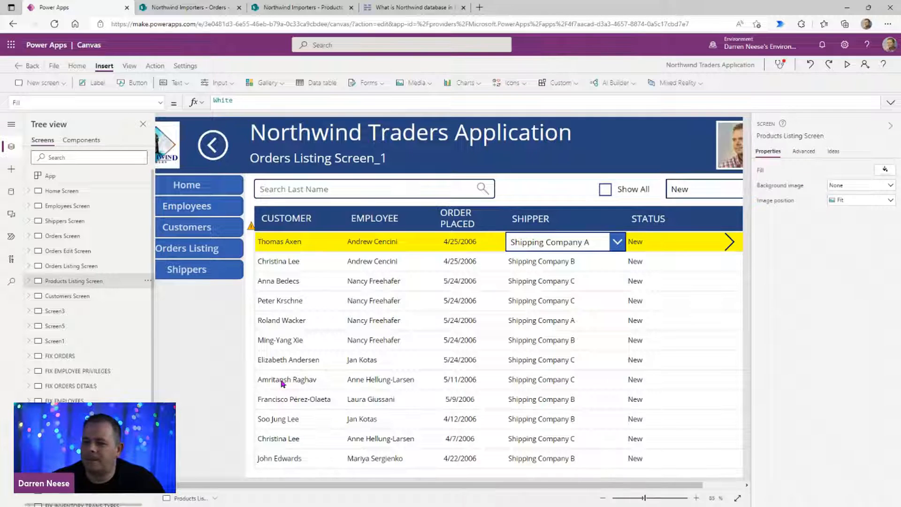
# Step: Replace both Orders sources with Products in the new screen's gallery Items formula, and add a blank line before the commented block
pyautogui.click(413, 337)
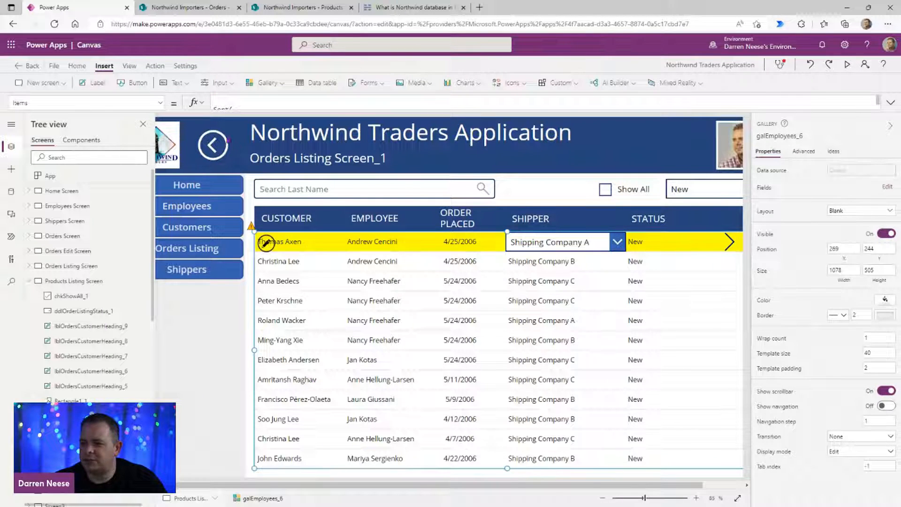
pyautogui.click(890, 102)
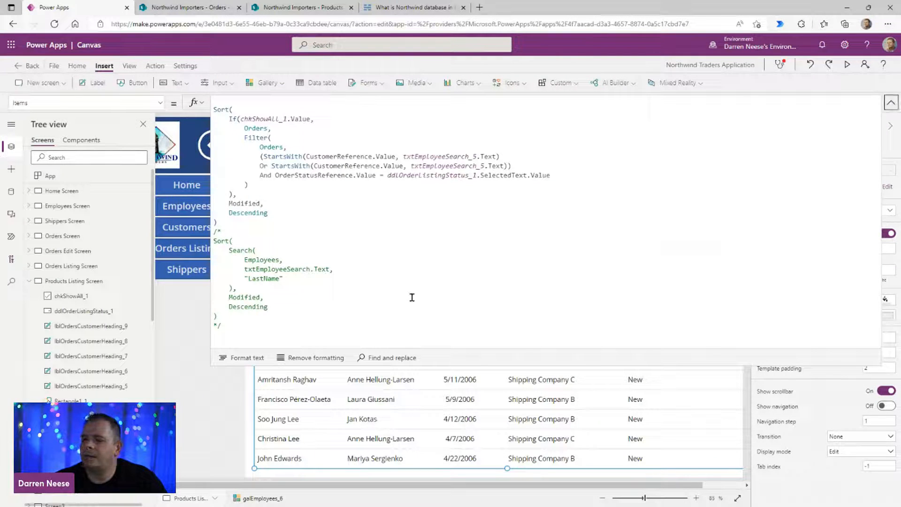
pyautogui.doubleClick(257, 128)
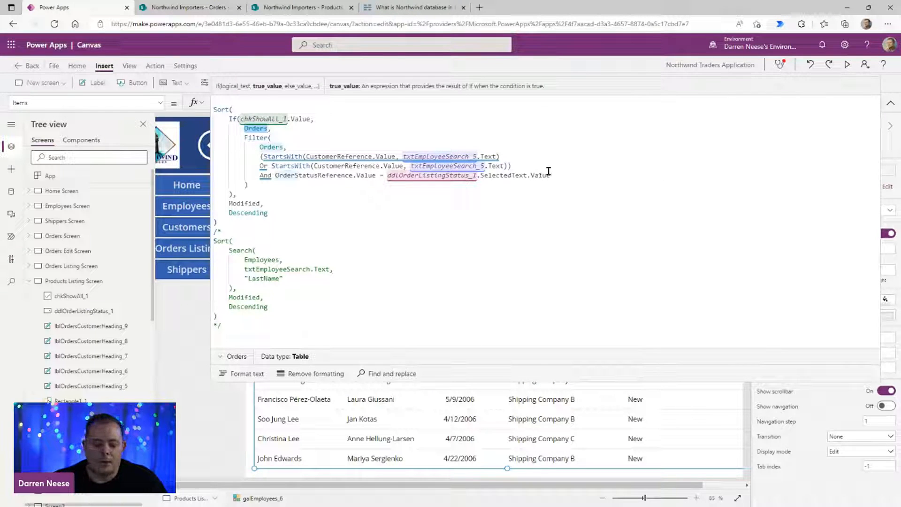
pyautogui.write('Product')
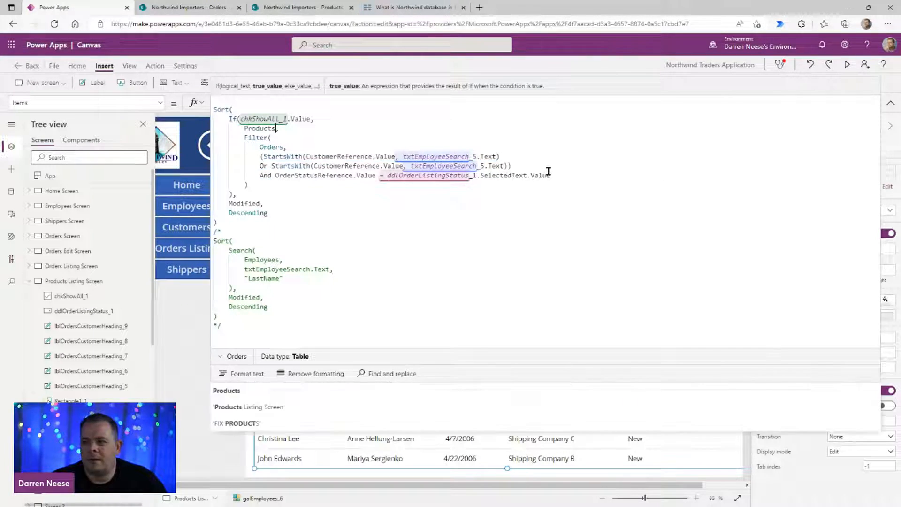
pyautogui.write('s')
pyautogui.doubleClick(272, 147)
pyautogui.write('Products')
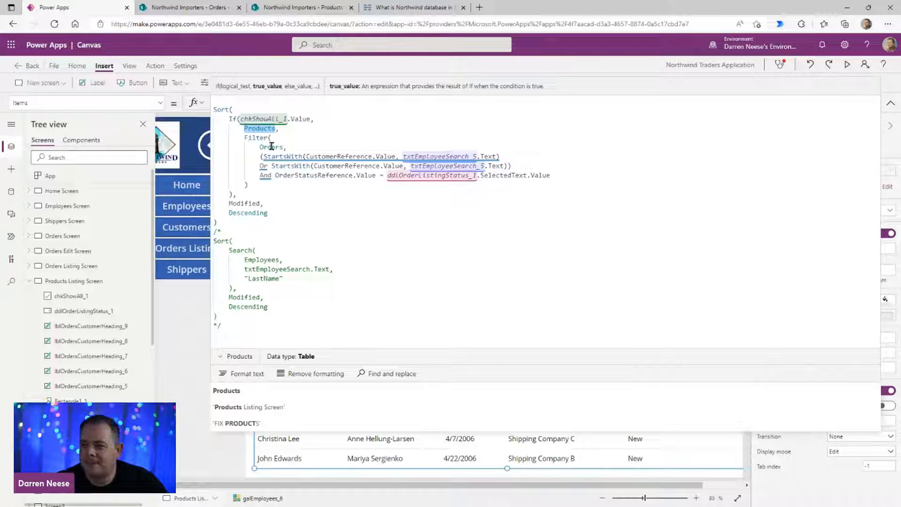
pyautogui.click(555, 224)
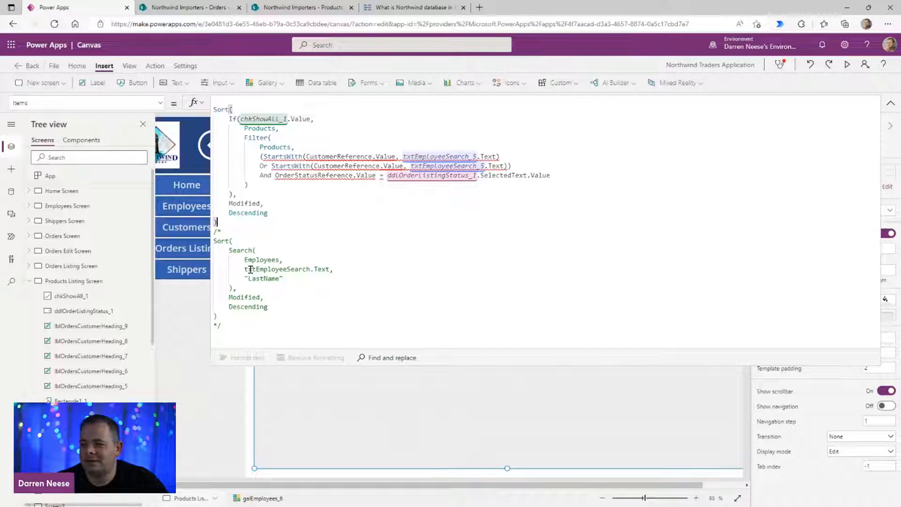
pyautogui.press('Return')
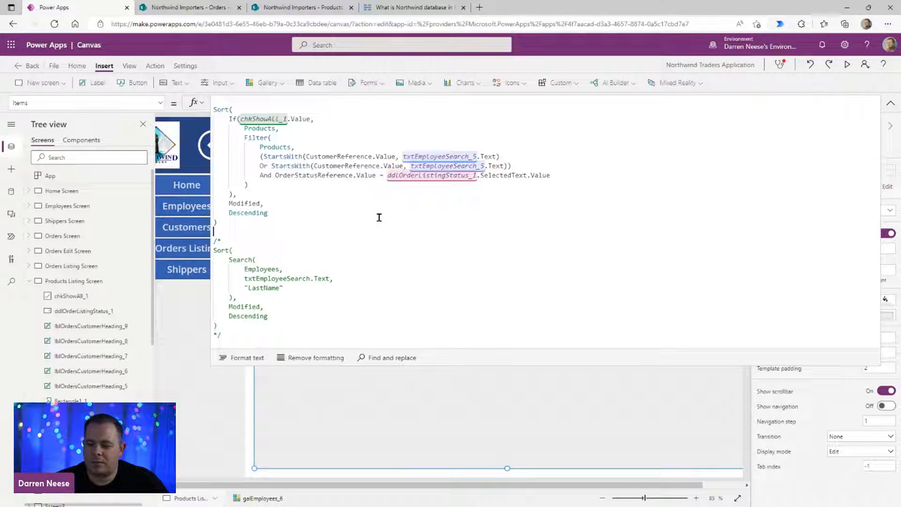
pyautogui.click(300, 222)
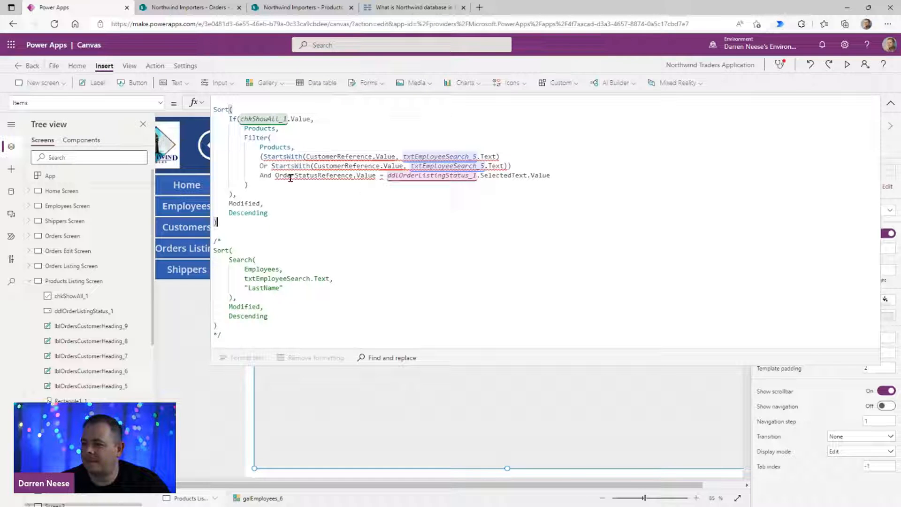
# Step: Review the StartsWith search conditions in the gallery's filter, and switch to Access to examine the Northwind table relationships
pyautogui.click(559, 167)
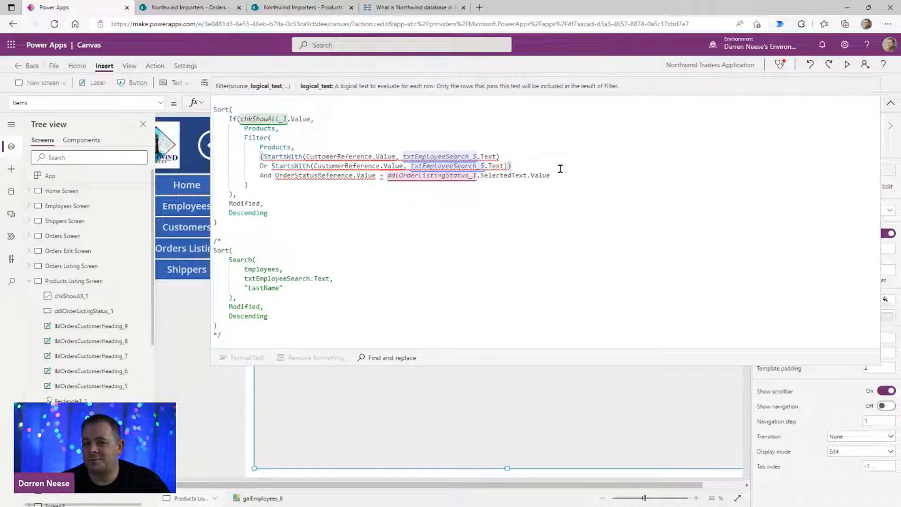
pyautogui.click(366, 196)
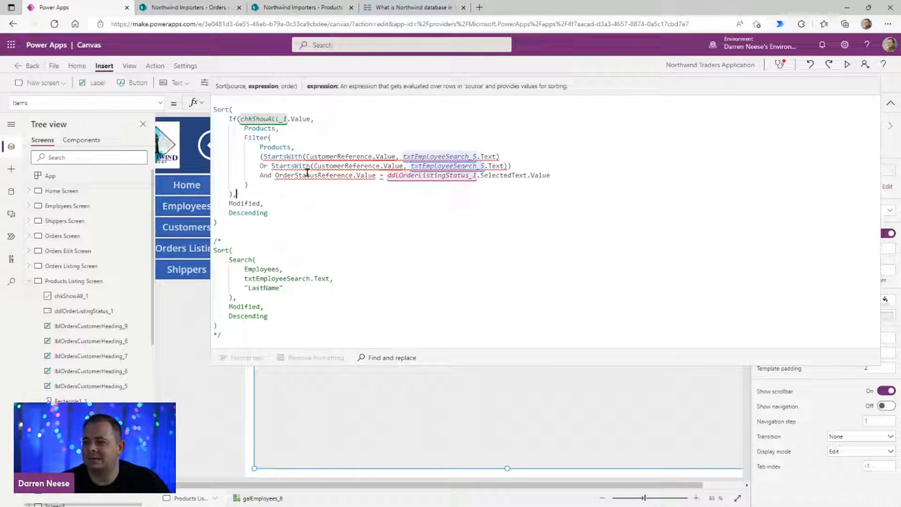
pyautogui.moveTo(259, 158); pyautogui.dragTo(564, 165)
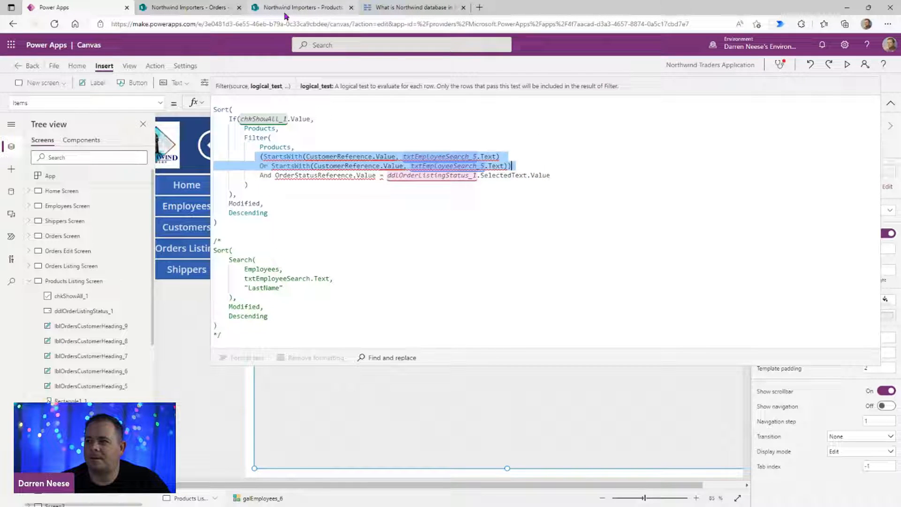
pyautogui.moveTo(0, 247); pyautogui.dragTo(444, 2)
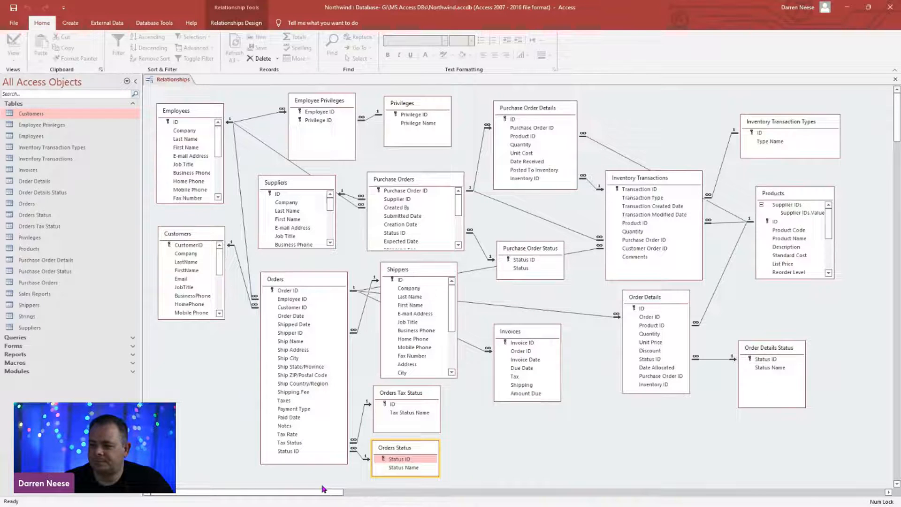
pyautogui.moveTo(322, 490)
pyautogui.mouseDown()
pyautogui.moveTo(508, 497)
pyautogui.moveTo(323, 497)
pyautogui.mouseUp()
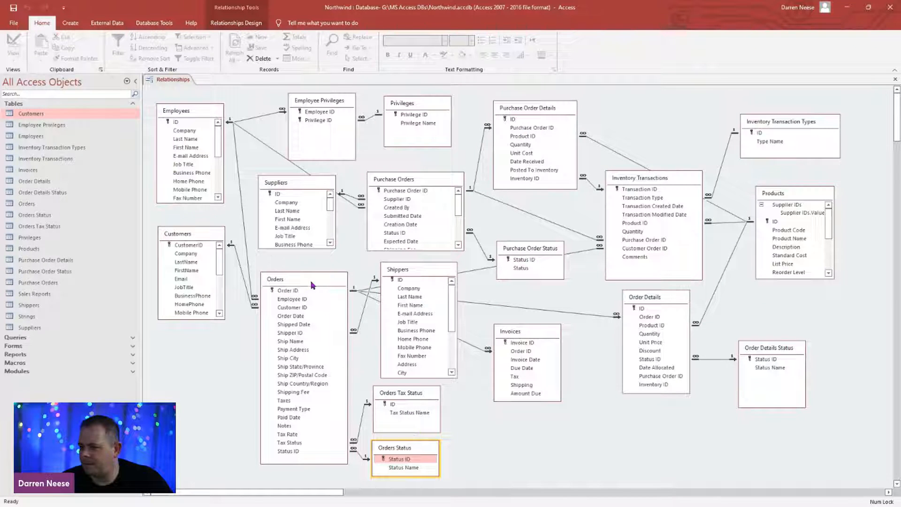
# Step: Reposition the Orders table slightly in the relationships diagram, and lengthen and shift the Products table so more of its fields show
pyautogui.moveTo(312, 284)
pyautogui.mouseDown()
pyautogui.moveTo(312, 309)
pyautogui.moveTo(310, 300)
pyautogui.mouseUp()
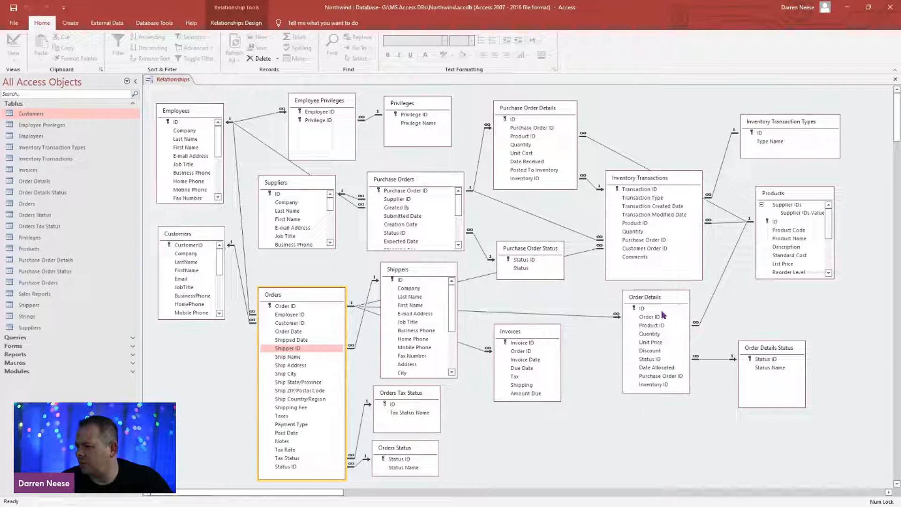
pyautogui.moveTo(304, 295)
pyautogui.mouseDown()
pyautogui.moveTo(302, 321)
pyautogui.moveTo(305, 283)
pyautogui.mouseUp()
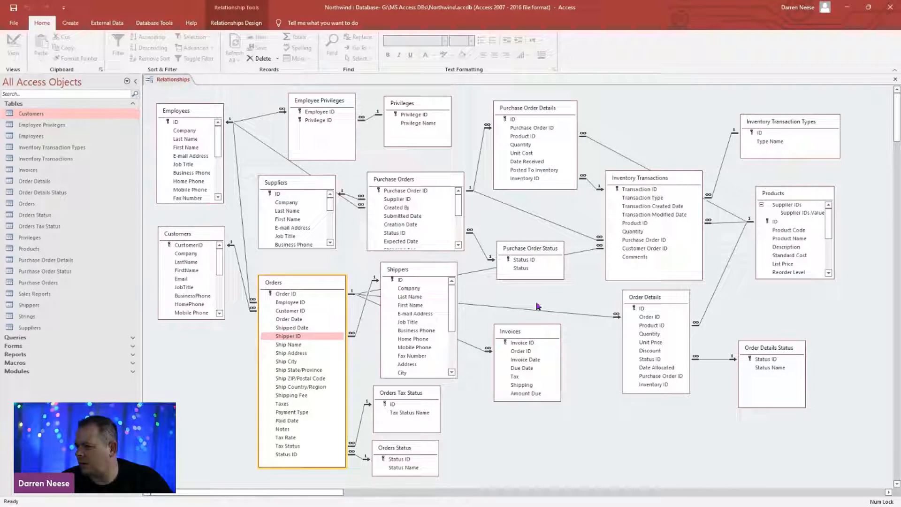
pyautogui.click(801, 198)
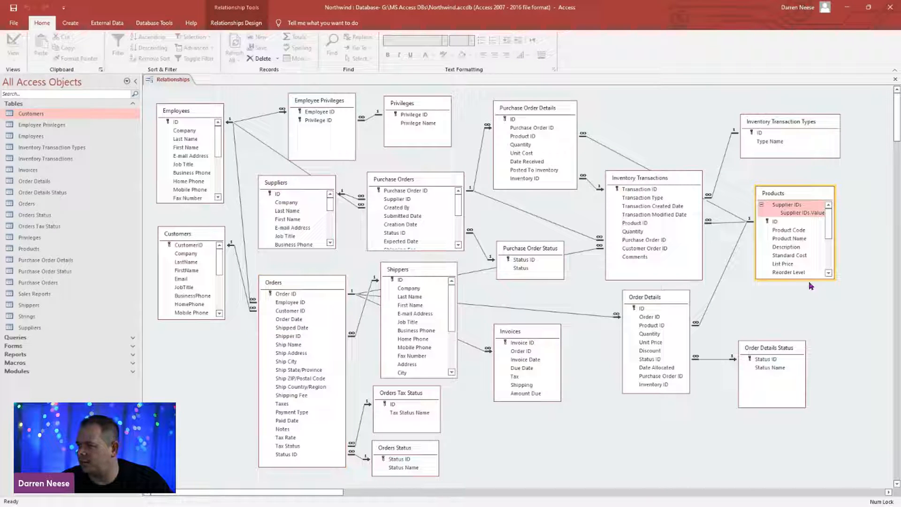
pyautogui.moveTo(809, 279); pyautogui.dragTo(809, 312)
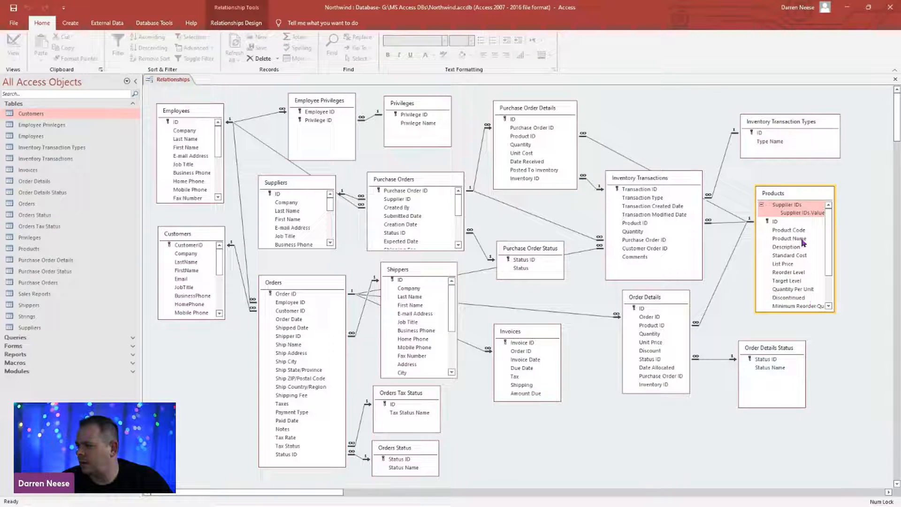
pyautogui.moveTo(798, 198)
pyautogui.mouseDown()
pyautogui.moveTo(881, 200)
pyautogui.moveTo(813, 200)
pyautogui.mouseUp()
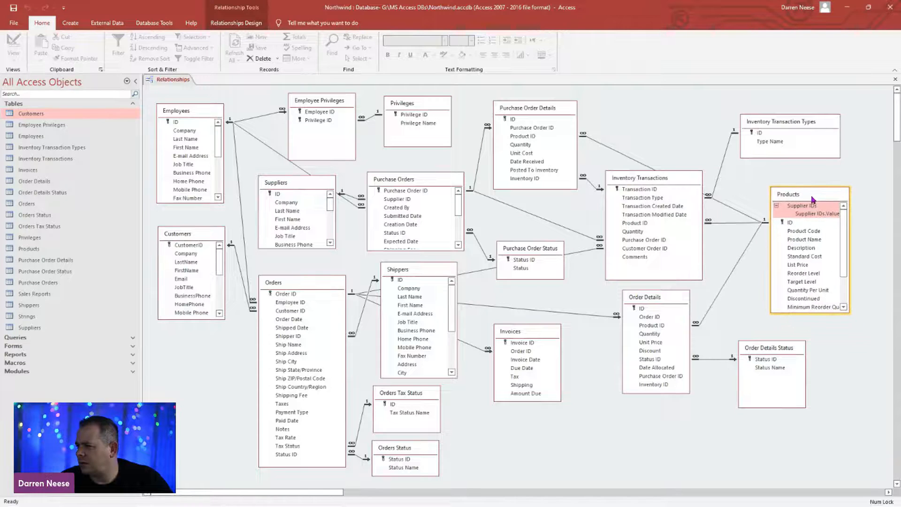
# Step: Move the Employees table slightly up and the Employee Privileges table closer to it in the relationships diagram
pyautogui.click(197, 115)
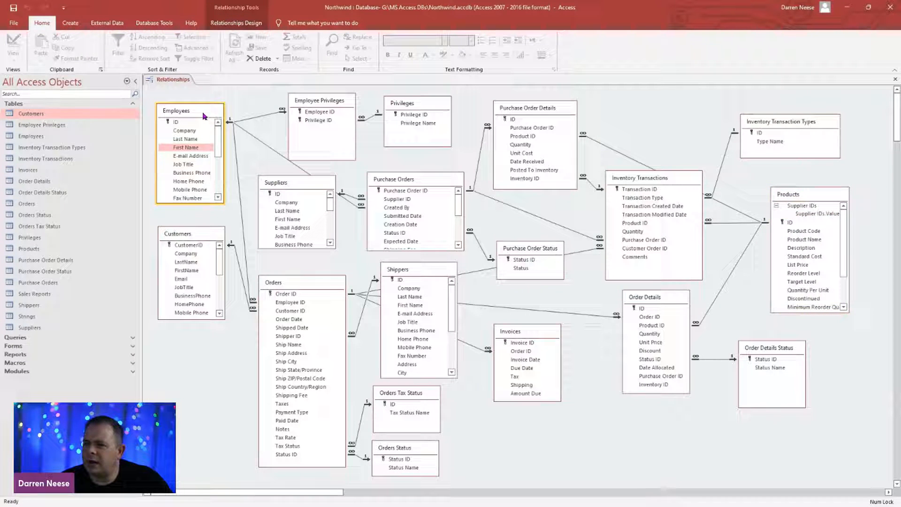
pyautogui.click(312, 103)
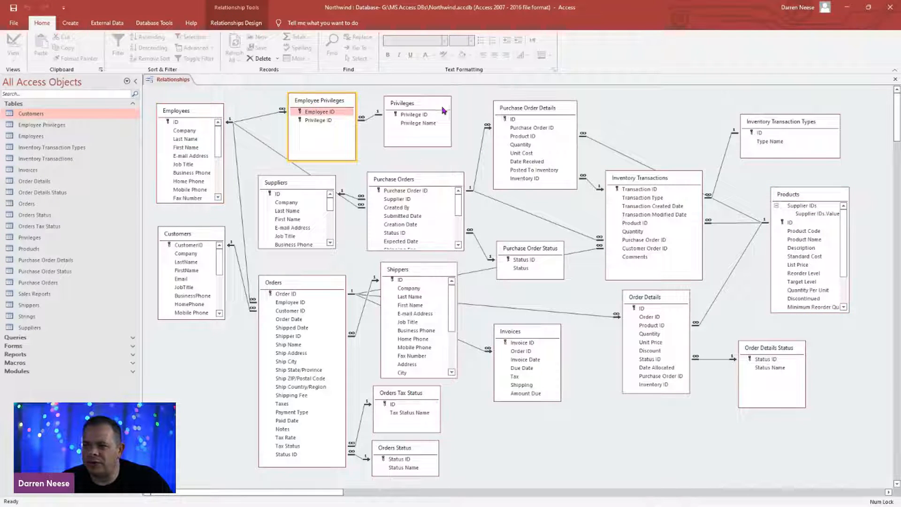
pyautogui.moveTo(192, 115); pyautogui.dragTo(193, 107)
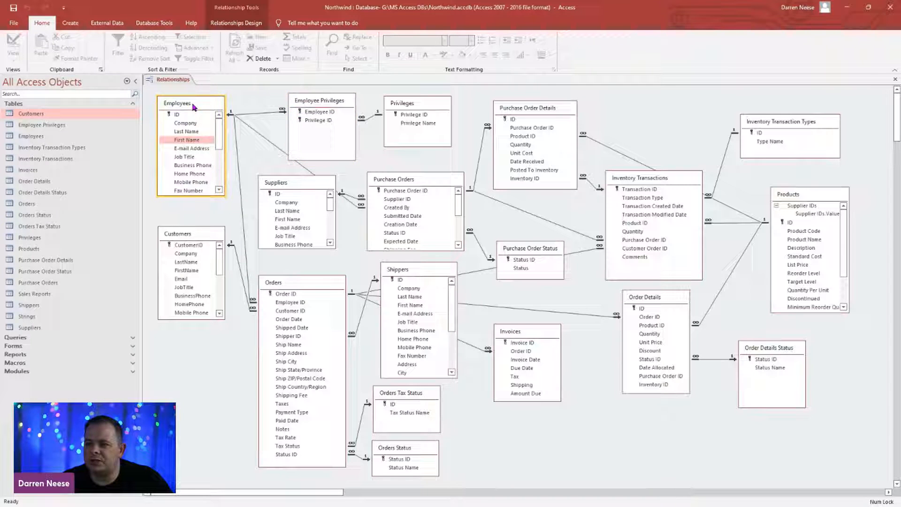
pyautogui.click(417, 109)
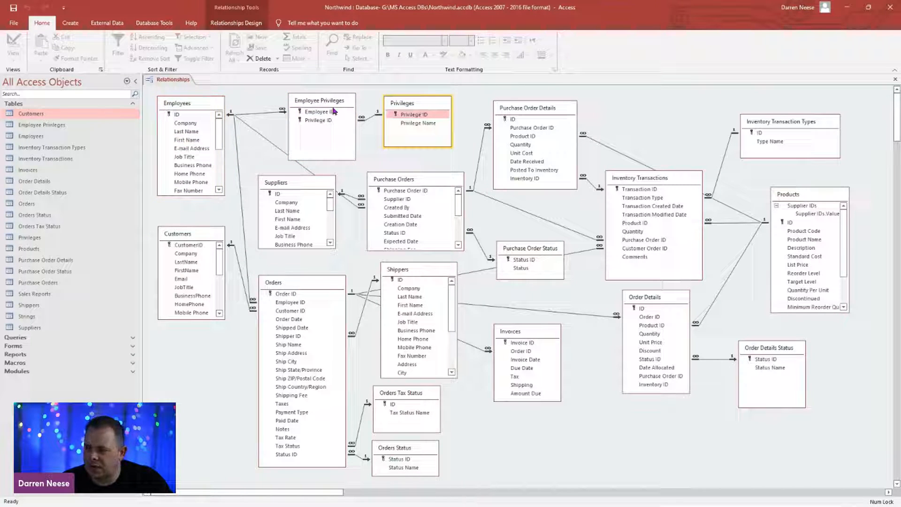
pyautogui.moveTo(334, 112)
pyautogui.mouseDown()
pyautogui.moveTo(302, 110)
pyautogui.moveTo(322, 107)
pyautogui.mouseUp()
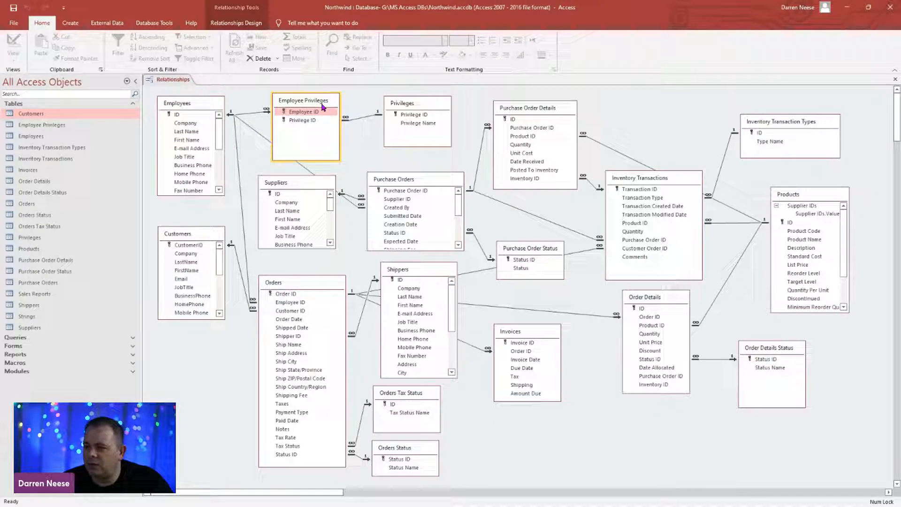
# Step: Open the Privileges table from the relationships diagram to examine its records, and close it again
pyautogui.rightClick(410, 106)
pyautogui.click(469, 122)
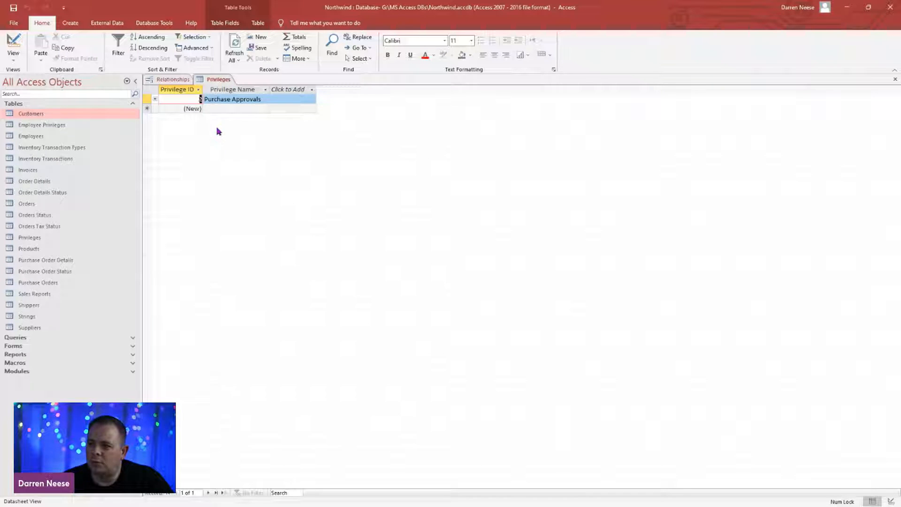
pyautogui.click(225, 108)
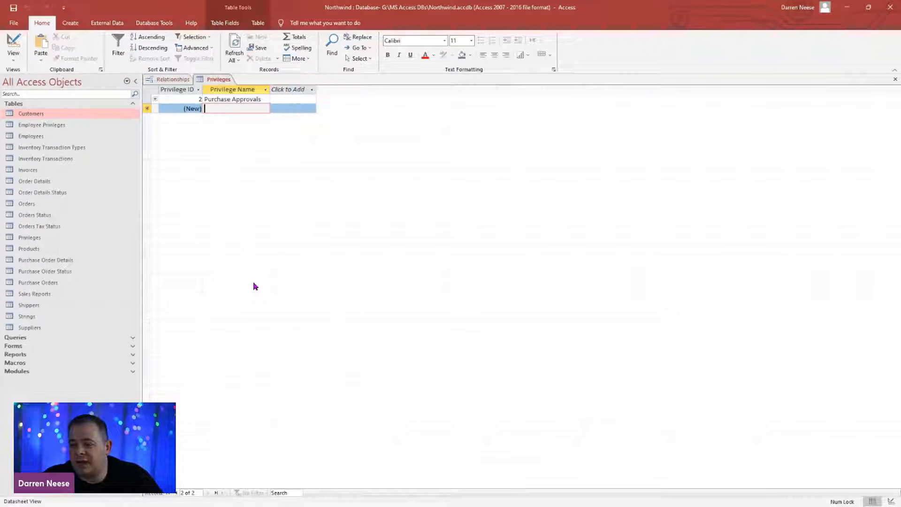
pyautogui.rightClick(220, 78)
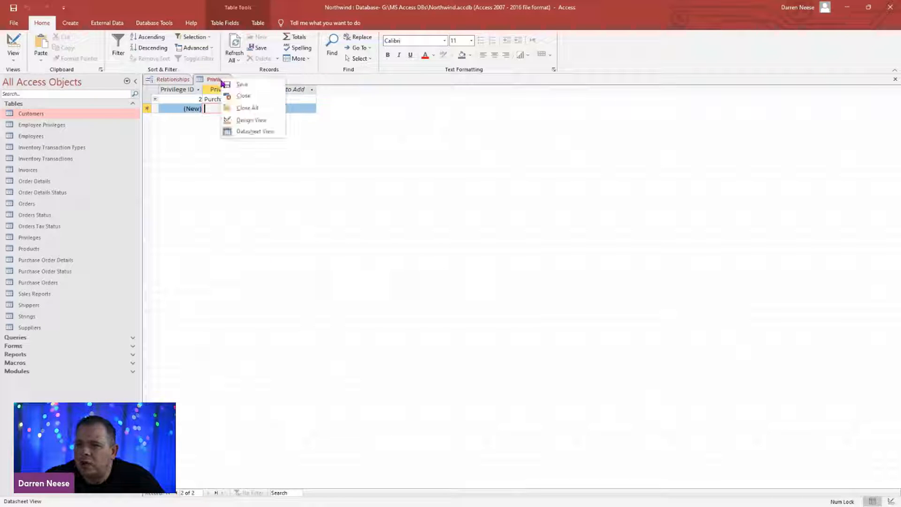
pyautogui.click(253, 97)
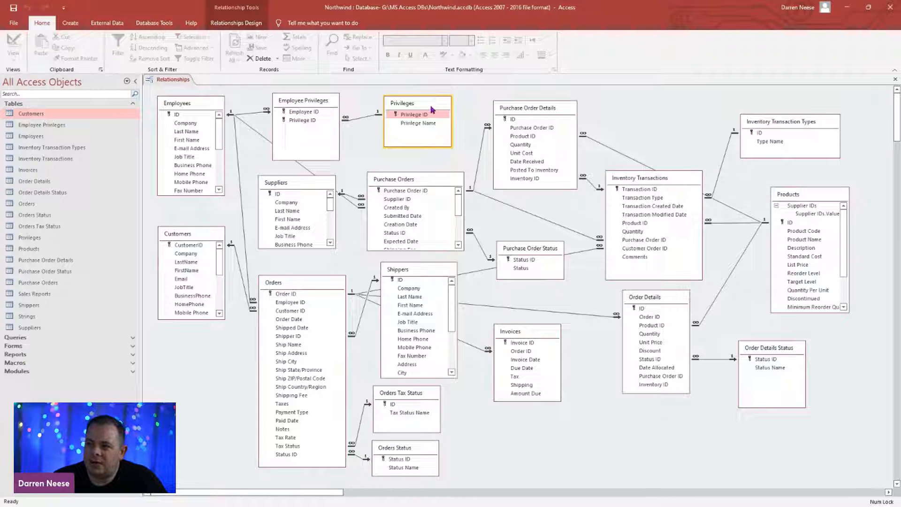
pyautogui.moveTo(431, 107); pyautogui.dragTo(422, 111)
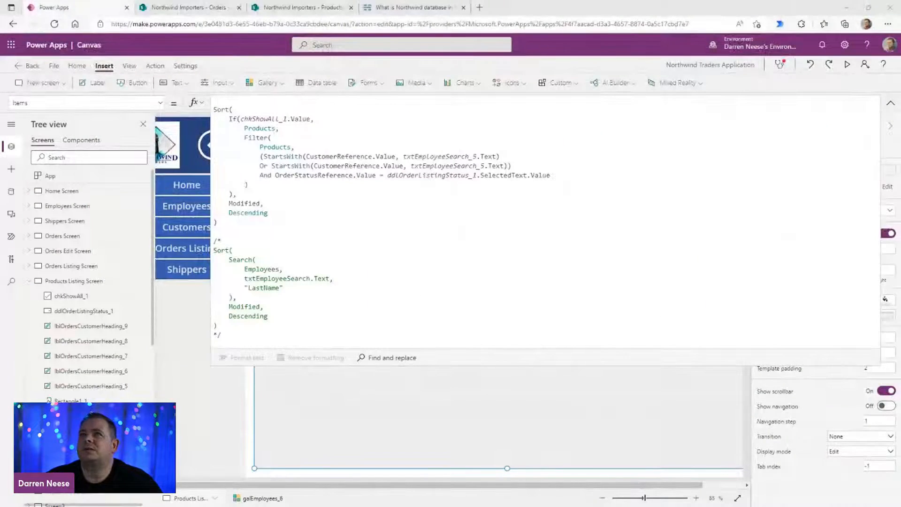
# Step: Switch to the Northwind Importers SharePoint site, inspect the Privileges list and its new item form without saving, and return to Power Apps
pyautogui.moveTo(483, 0); pyautogui.dragTo(429, 64)
pyautogui.doubleClick(429, 64)
pyautogui.scroll(-3, 262, 392)
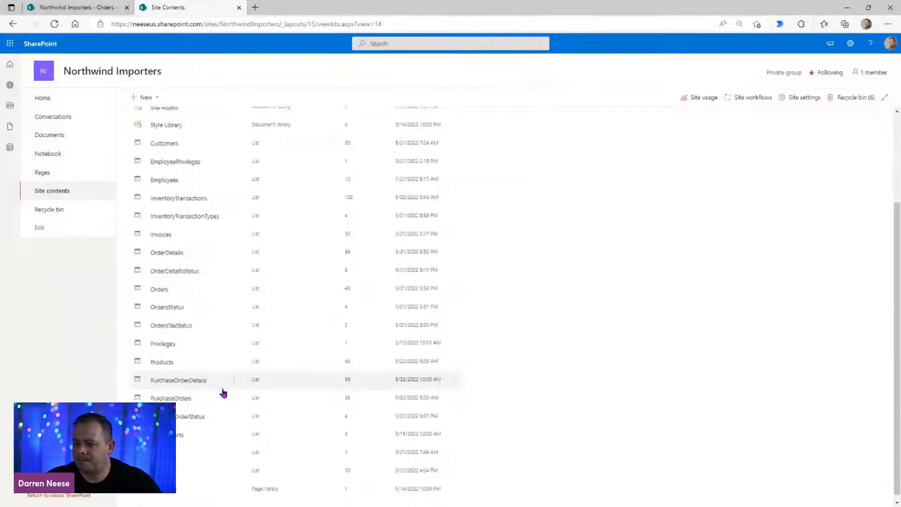
pyautogui.click(163, 344)
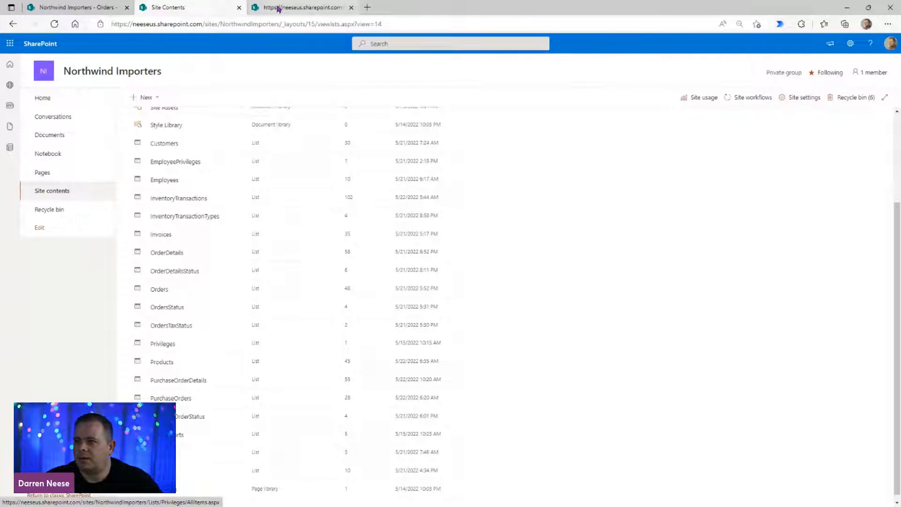
pyautogui.click(146, 97)
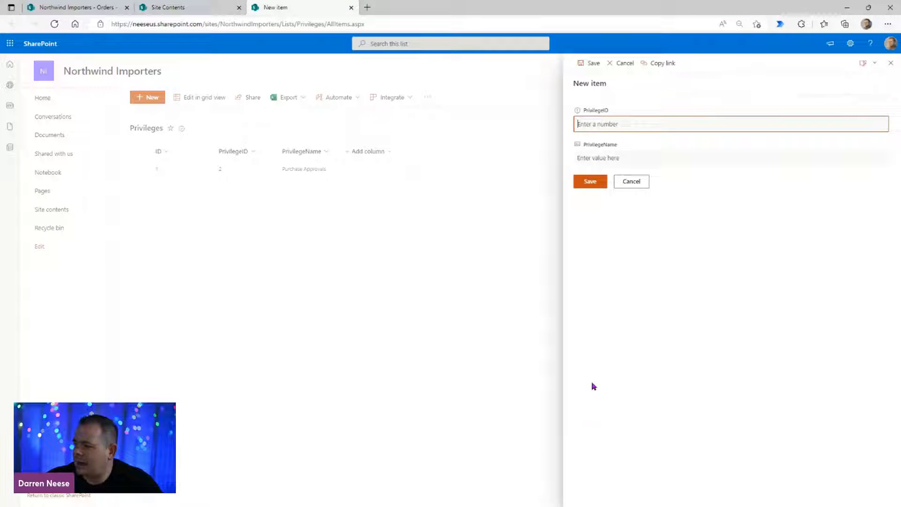
pyautogui.click(632, 184)
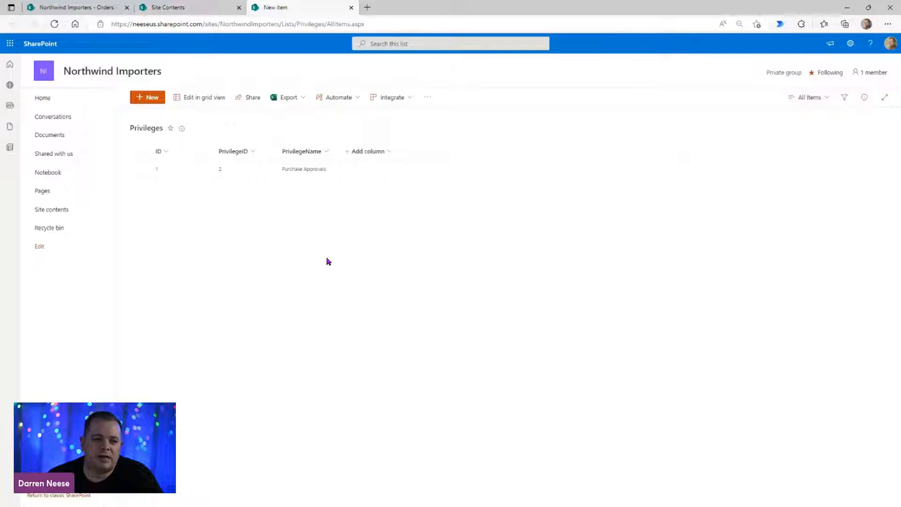
pyautogui.click(88, 14)
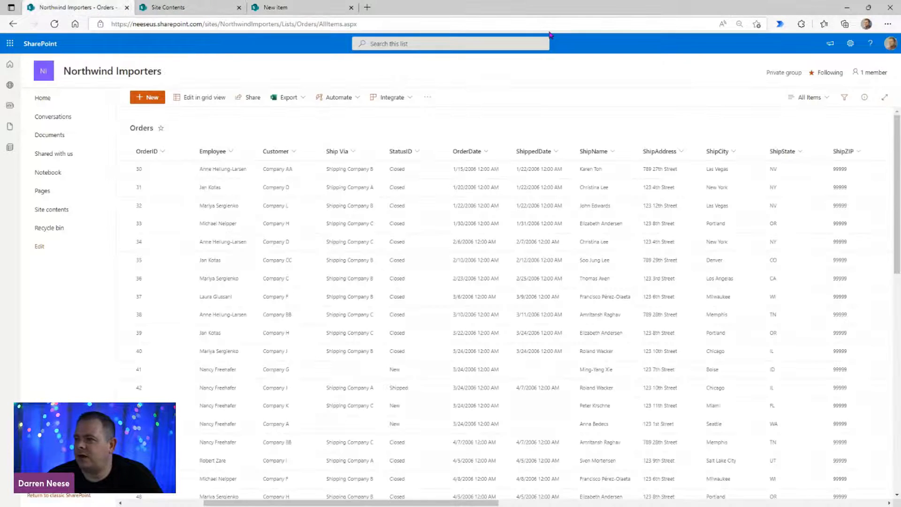
pyautogui.moveTo(586, 9); pyautogui.dragTo(519, 0)
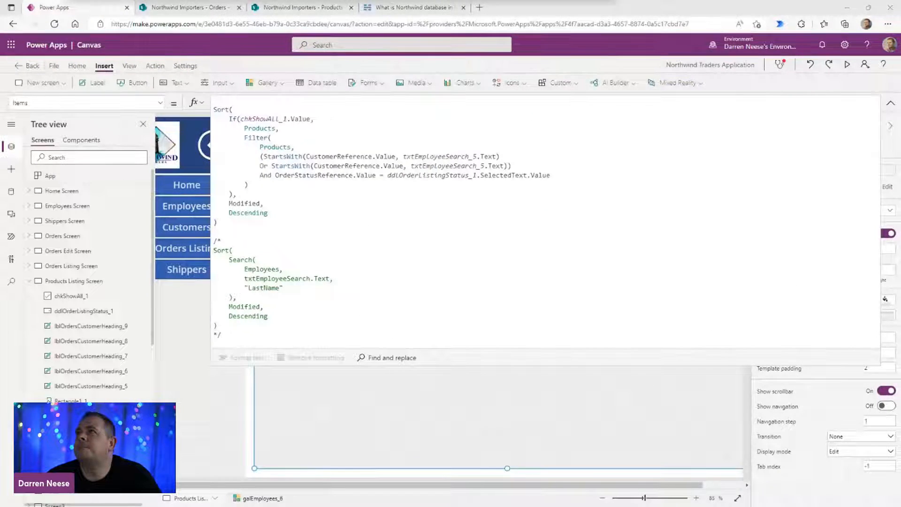
# Step: Replace CustomerReference.Value in the gallery filter's first StartsWith condition, entering 'Product' as the start of the new field name
pyautogui.click(290, 224)
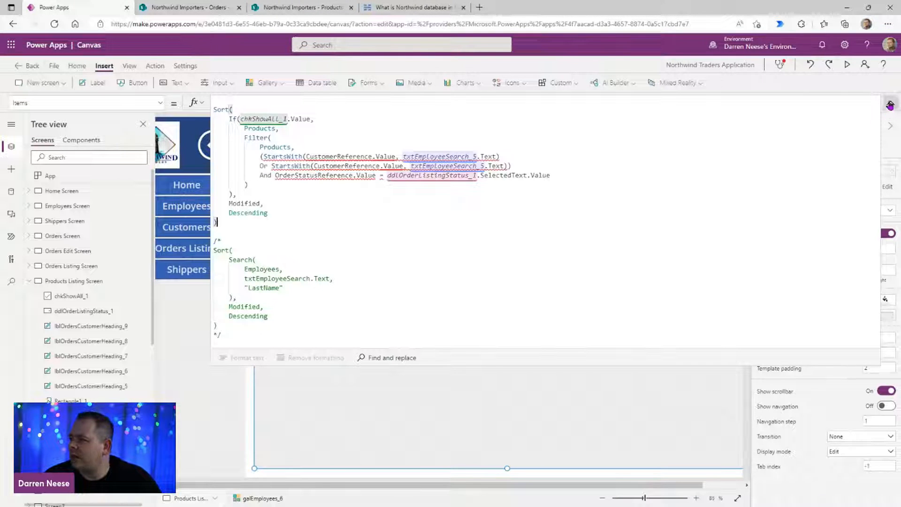
pyautogui.click(262, 157)
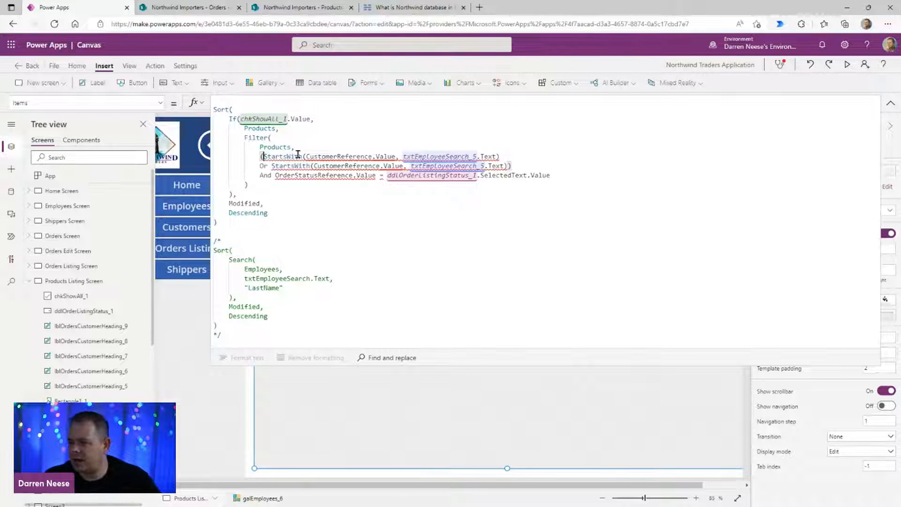
pyautogui.doubleClick(366, 156)
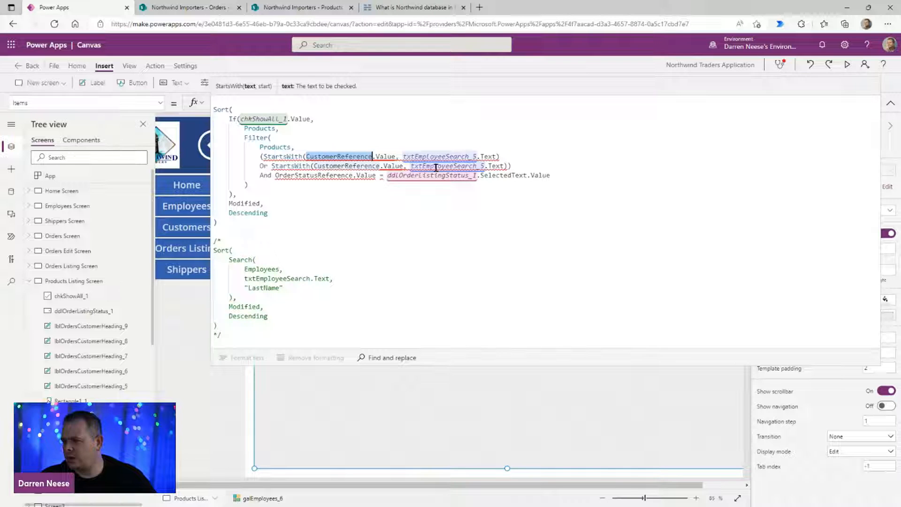
pyautogui.click(308, 157)
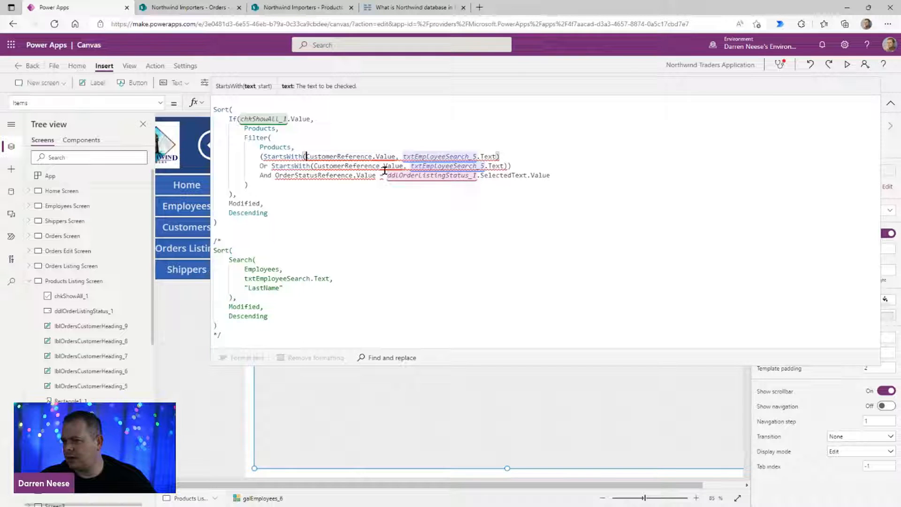
pyautogui.moveTo(306, 156); pyautogui.dragTo(395, 157)
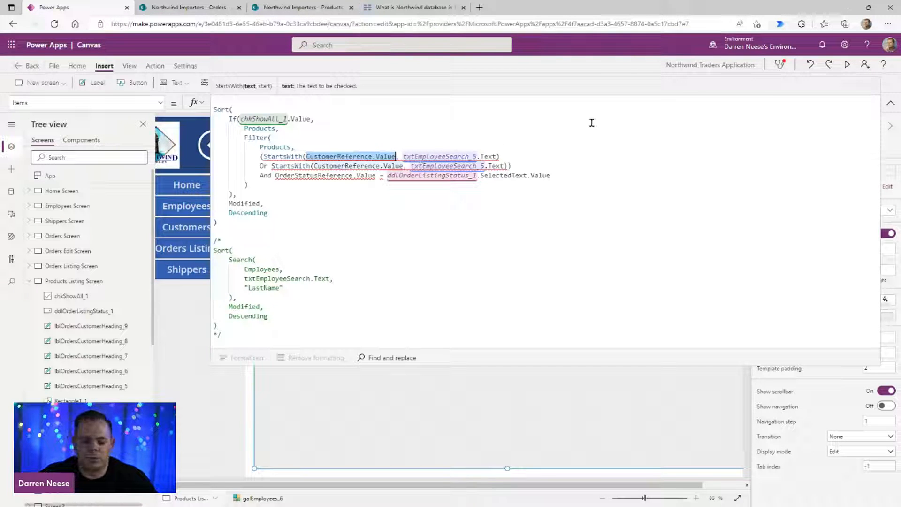
pyautogui.write('Product')
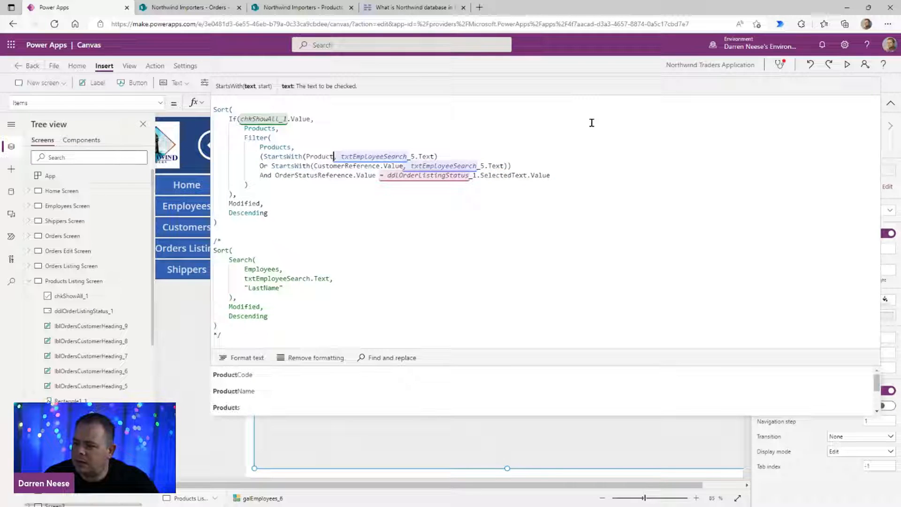
# Step: In the products gallery's Items filter, make the two StartsWith conditions search ProductName and ProductCode
pyautogui.click(294, 397)
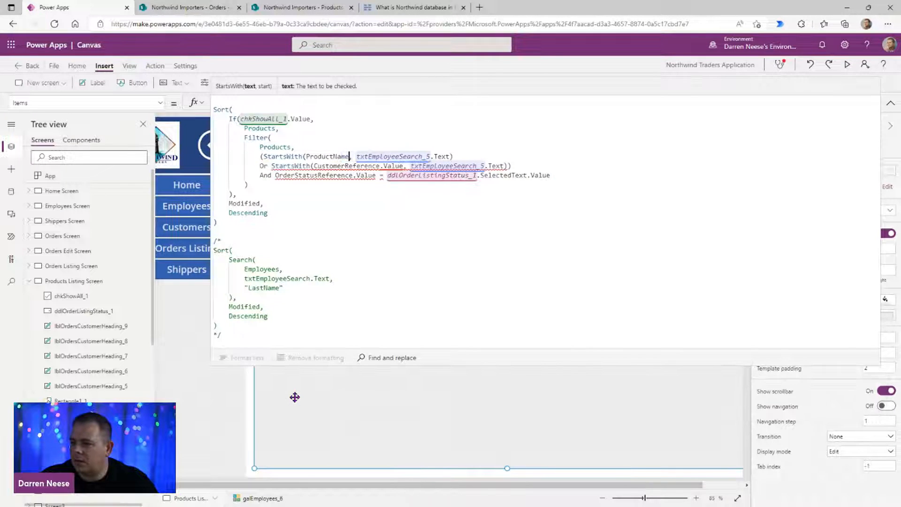
pyautogui.doubleClick(365, 165)
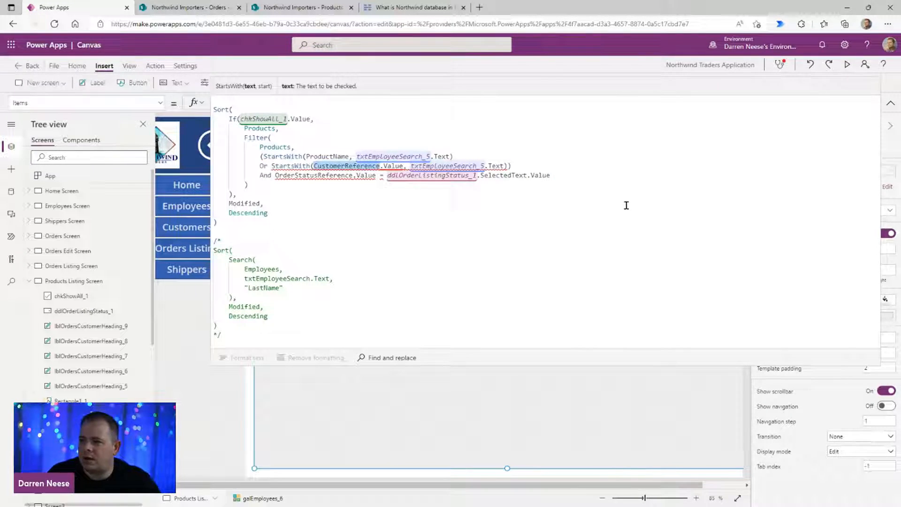
pyautogui.write('Produ')
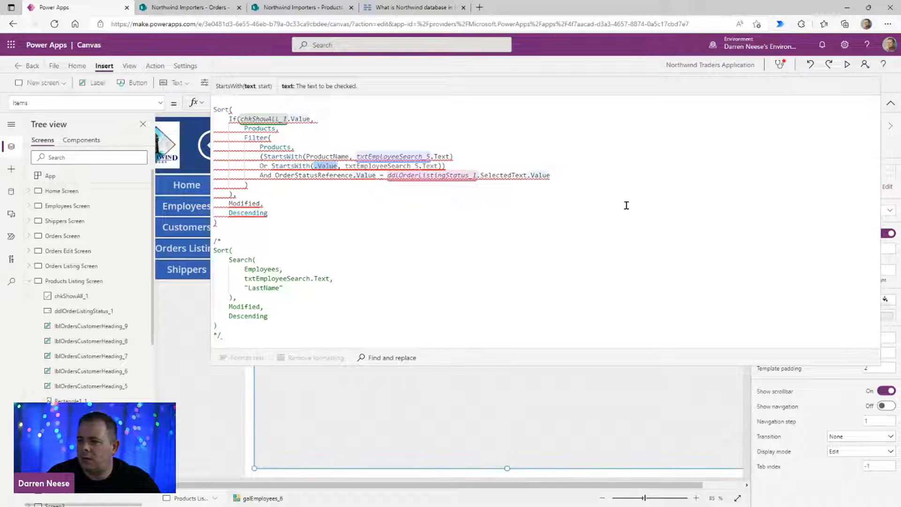
pyautogui.write('ctCode')
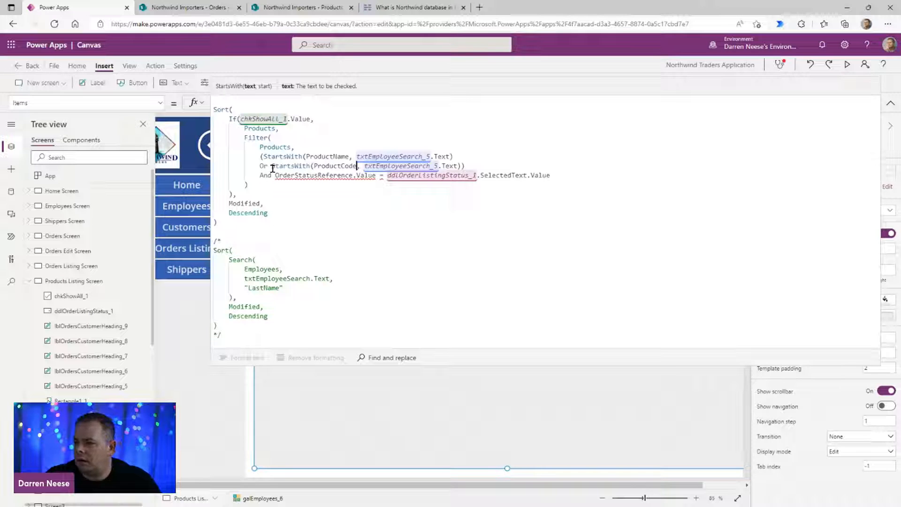
# Step: Comment out the OrderStatusReference condition in the gallery's Items formula with // and collapse the formula editor
pyautogui.click(259, 176)
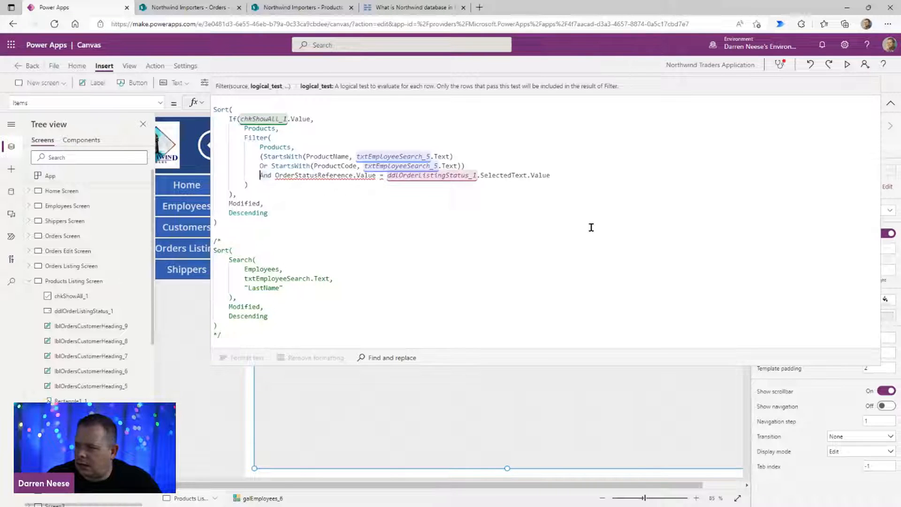
pyautogui.write('//')
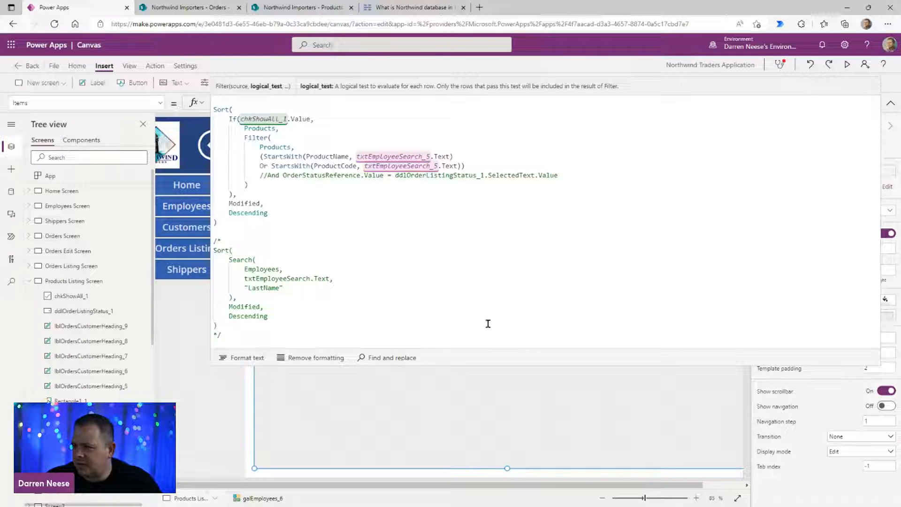
pyautogui.click(889, 102)
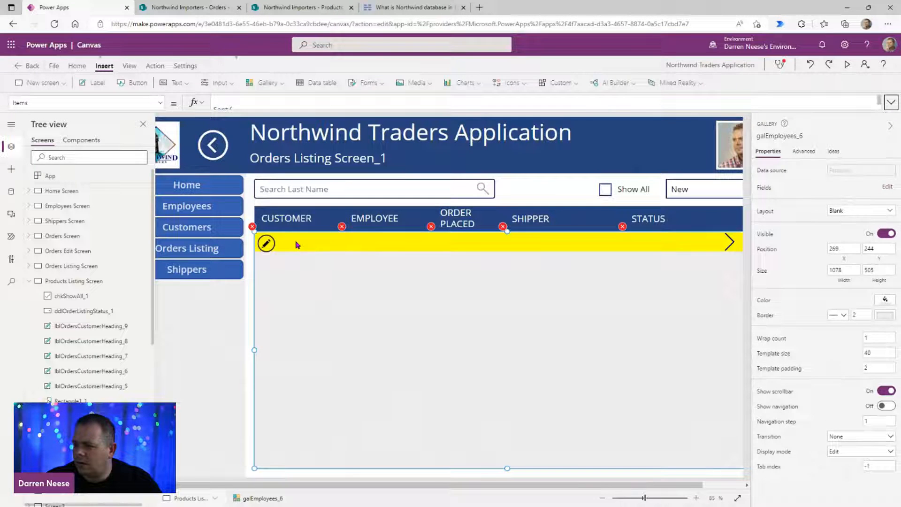
# Step: Change the CUSTOMER column heading's text to NAME
pyautogui.click(342, 242)
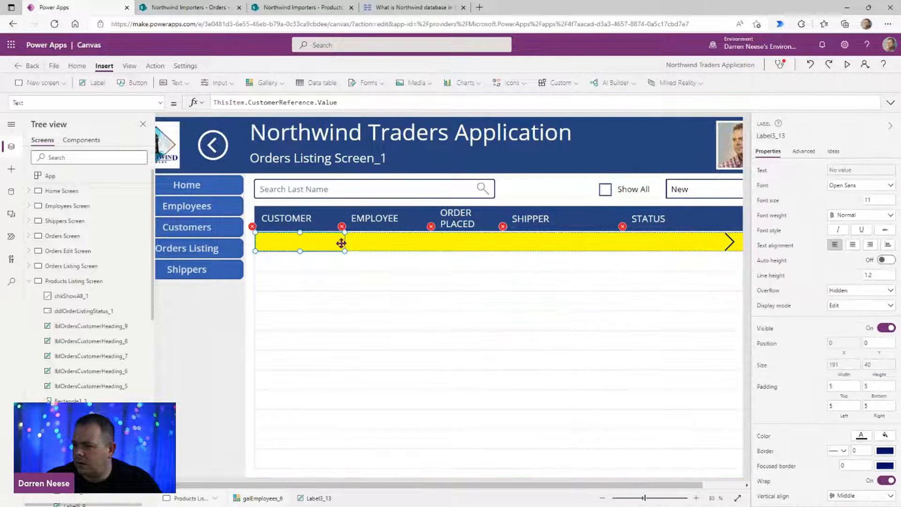
pyautogui.click(295, 229)
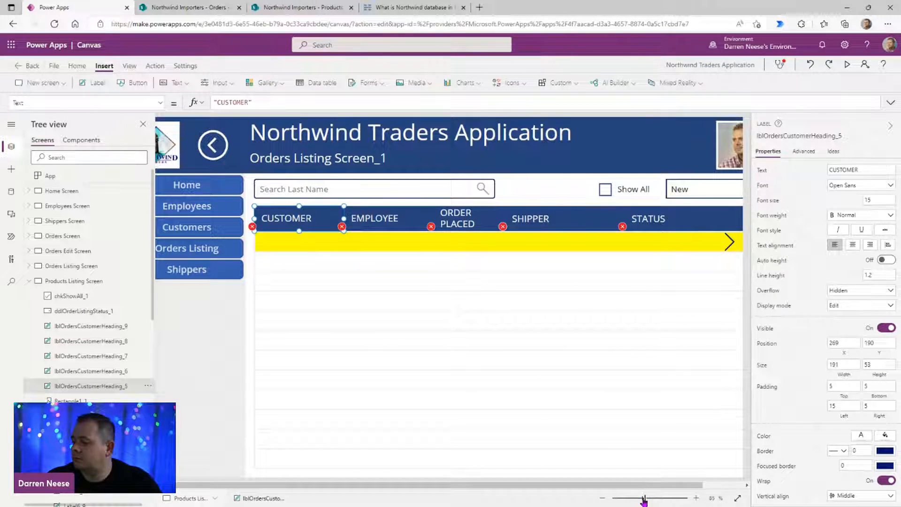
pyautogui.moveTo(643, 500); pyautogui.dragTo(641, 500)
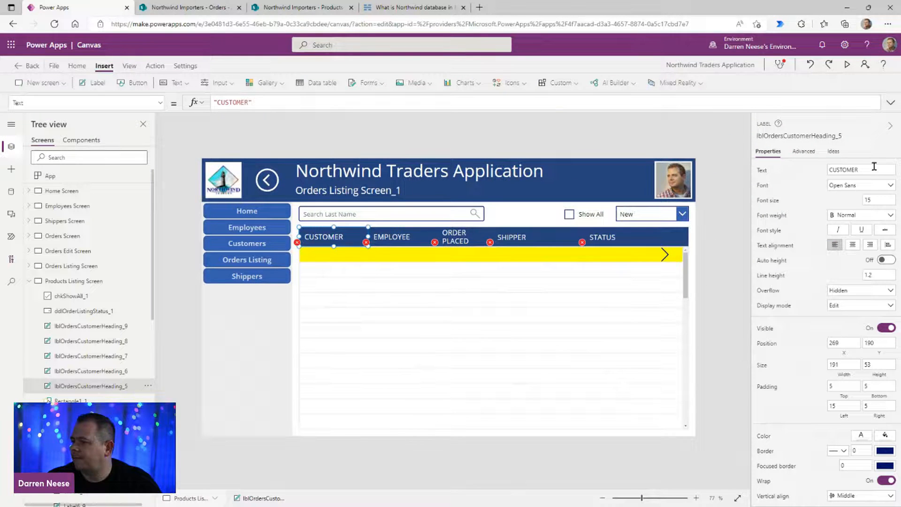
pyautogui.moveTo(874, 166); pyautogui.dragTo(780, 172)
pyautogui.write('NAME')
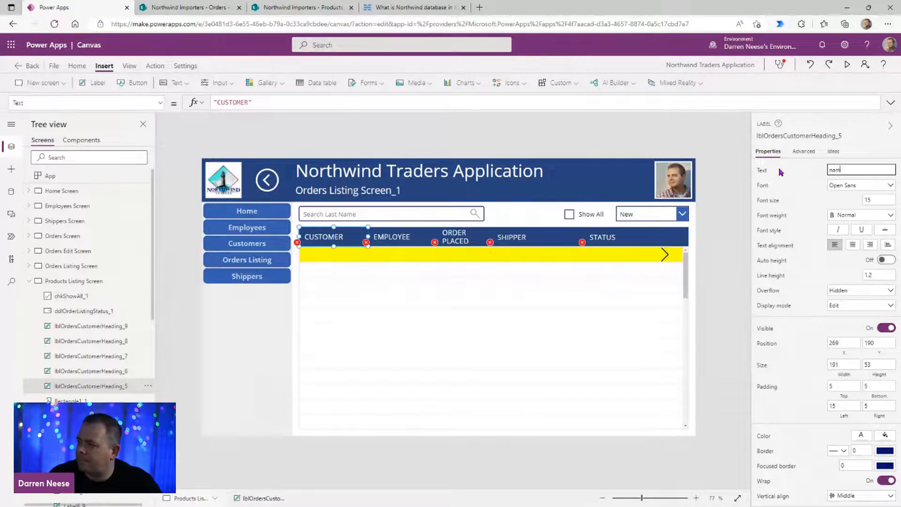
# Step: Set the gallery label under NAME to ThisItem.ProductName and widen the NAME heading to 231
pyautogui.click(311, 258)
pyautogui.click(863, 172)
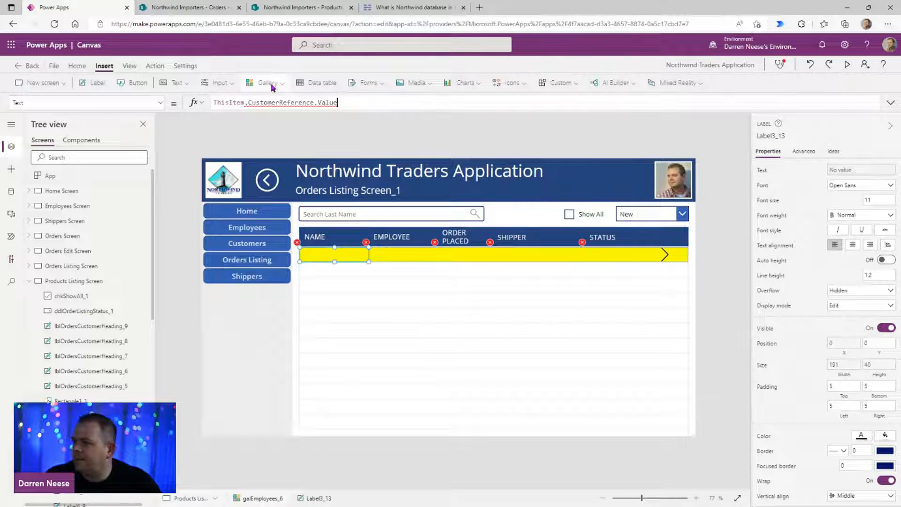
pyautogui.doubleClick(288, 102)
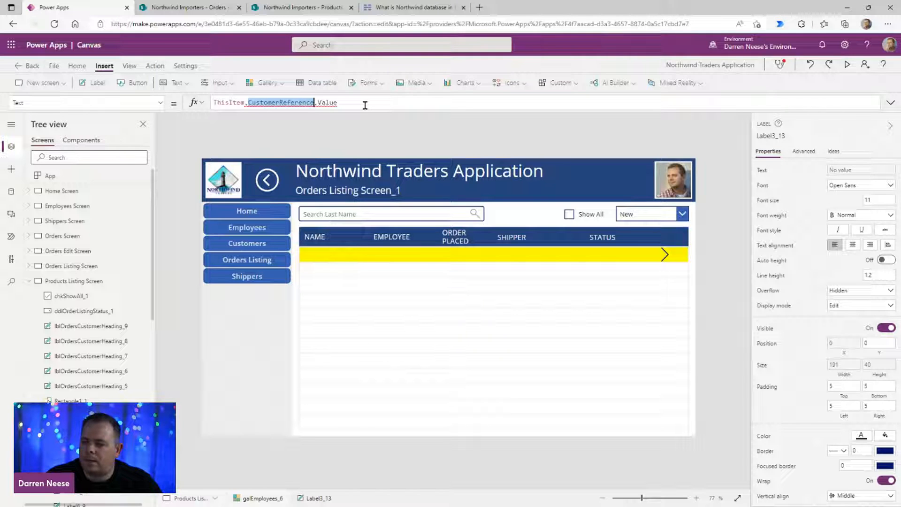
pyautogui.hotkey('shift', 'End')
pyautogui.press('BackSpace')
pyautogui.press('Escape')
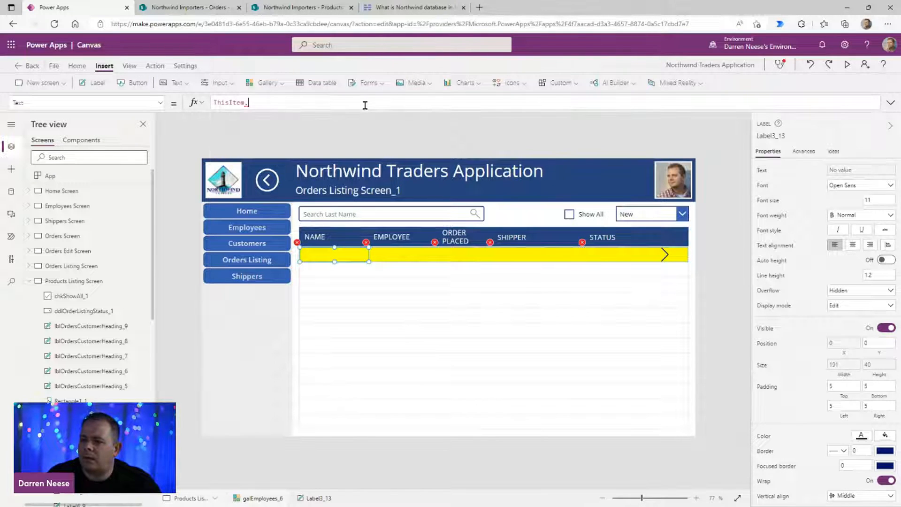
pyautogui.write('PRODUCTNAME')
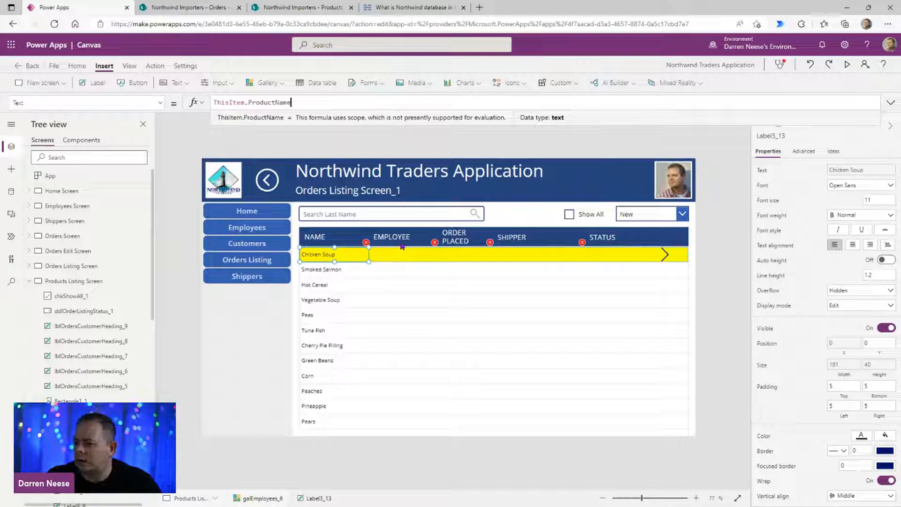
pyautogui.click(347, 236)
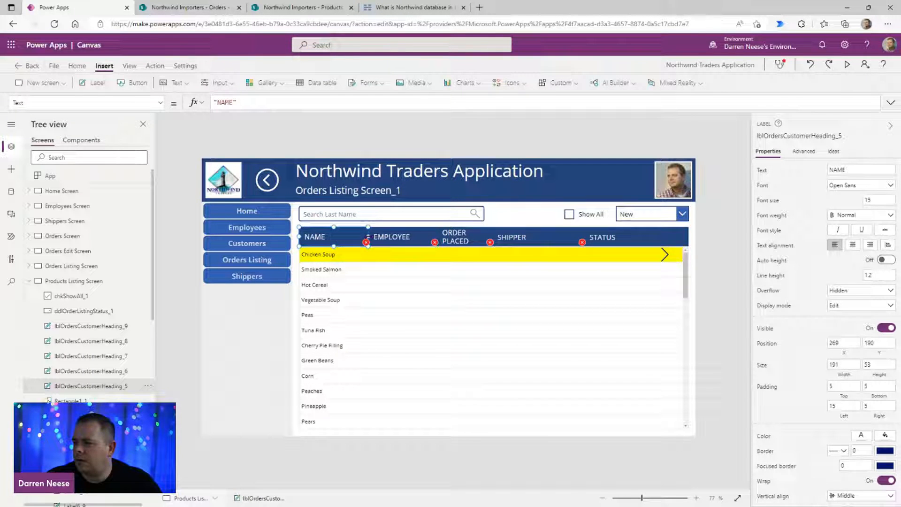
pyautogui.moveTo(369, 237); pyautogui.dragTo(382, 237)
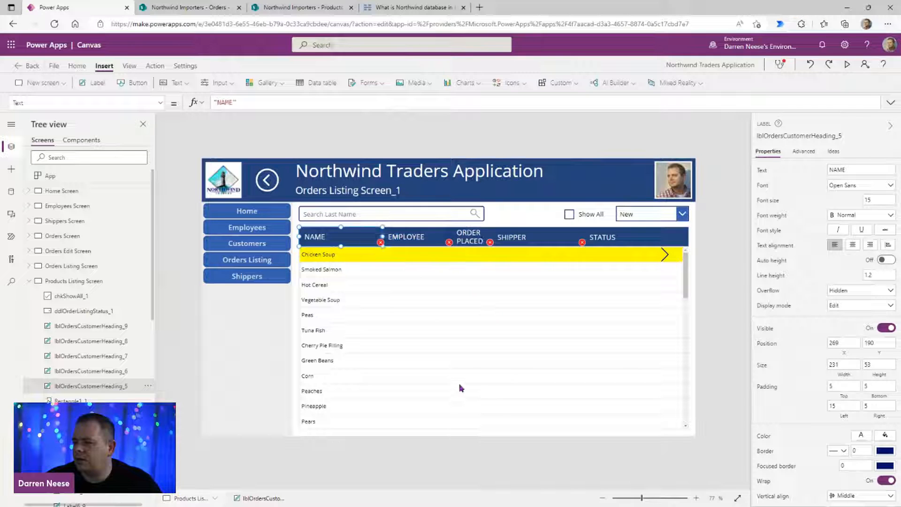
# Step: Review the columns of the Products list in SharePoint, then return to Power Apps and change the EMPLOYEE heading's text to CODE
pyautogui.click(405, 244)
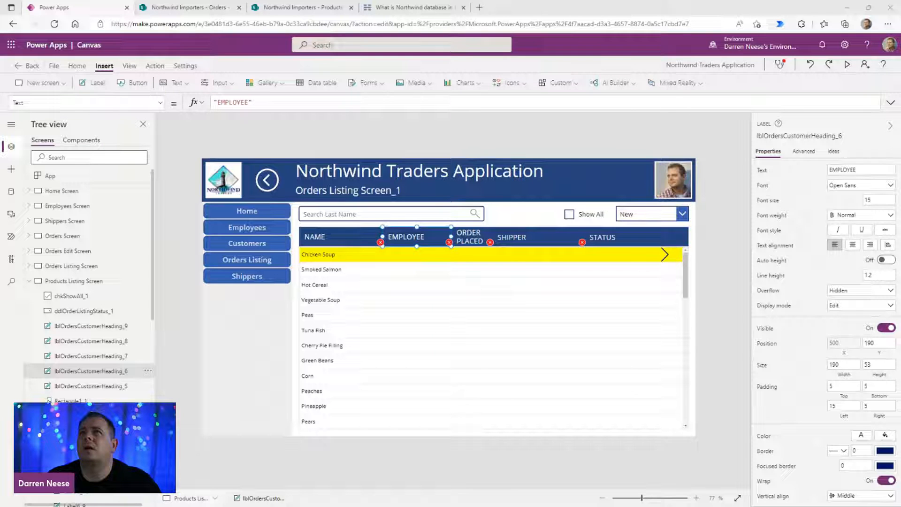
pyautogui.click(302, 7)
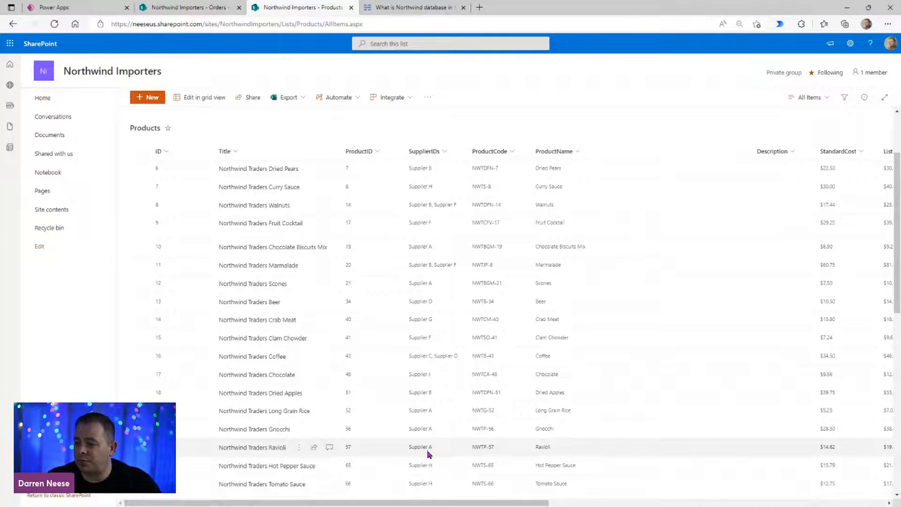
pyautogui.moveTo(510, 503); pyautogui.dragTo(847, 503)
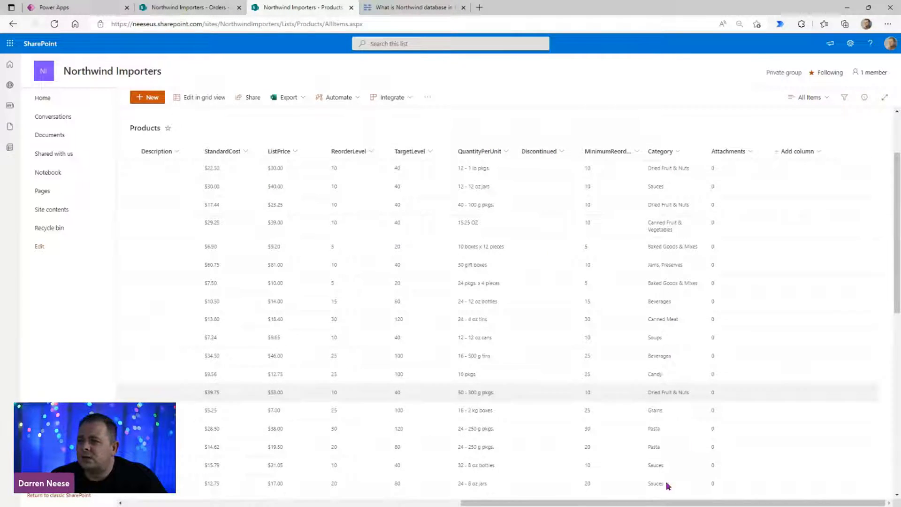
pyautogui.hscroll(-5, 665, 484)
pyautogui.hscroll(-3, 463, 204)
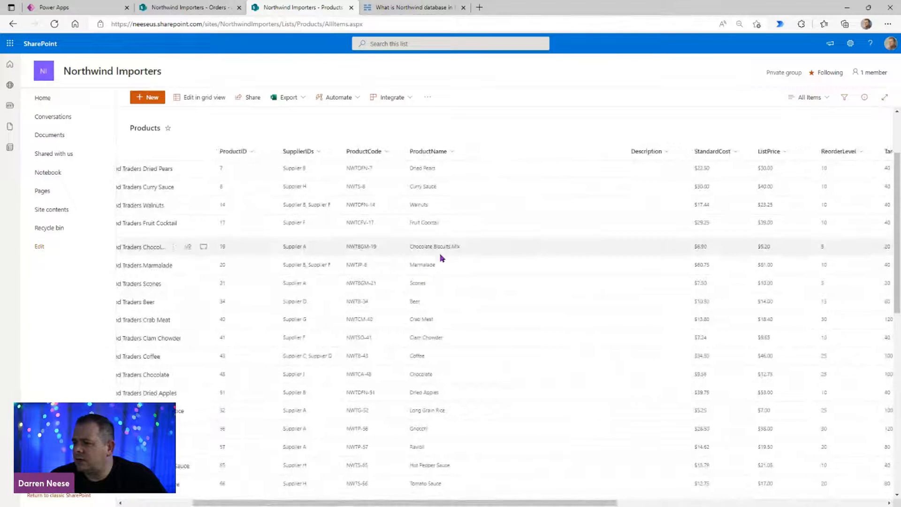
pyautogui.click(81, 11)
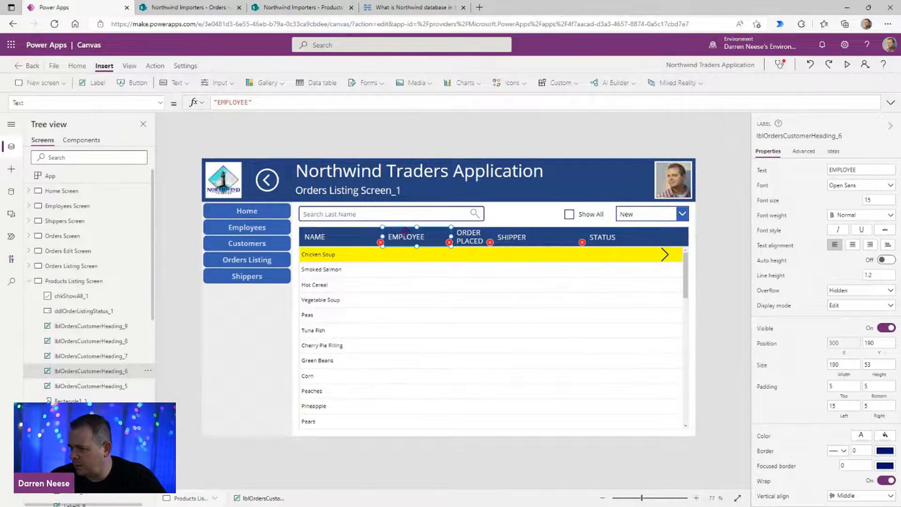
pyautogui.click(863, 170)
pyautogui.write('ODE')
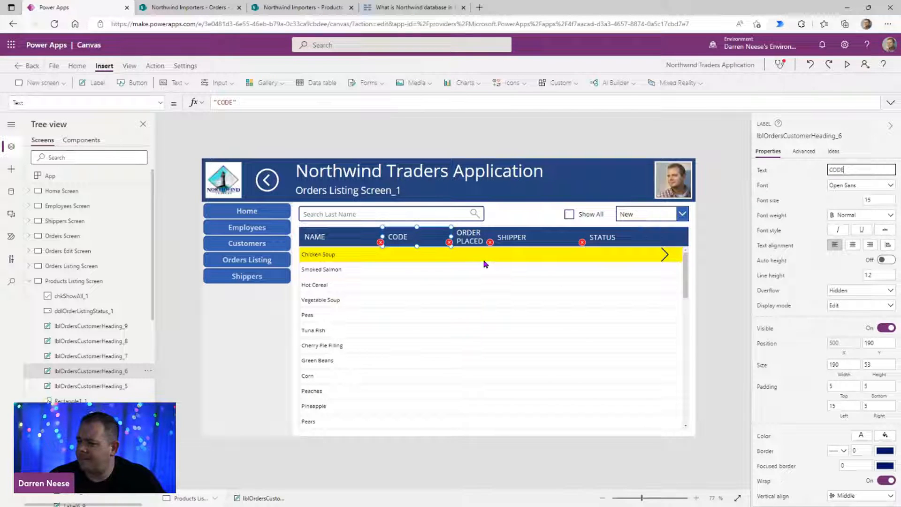
# Step: Set the text of the gallery label under CODE to ThisItem.ProductCode
pyautogui.click(399, 258)
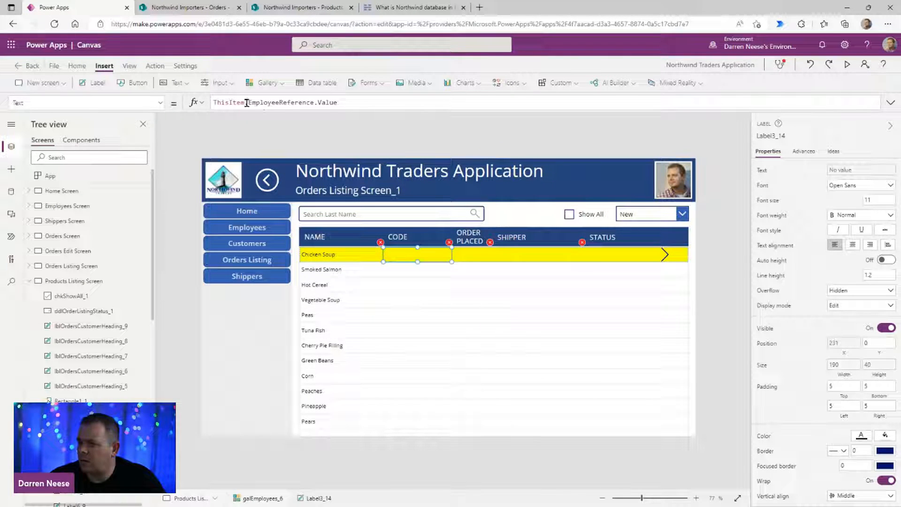
pyautogui.hotkey('shift', 'End')
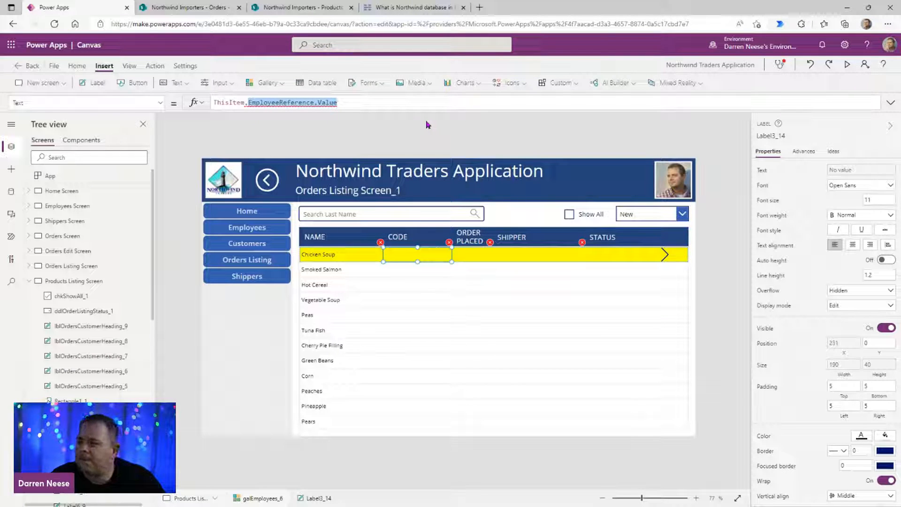
pyautogui.write('ProductCode')
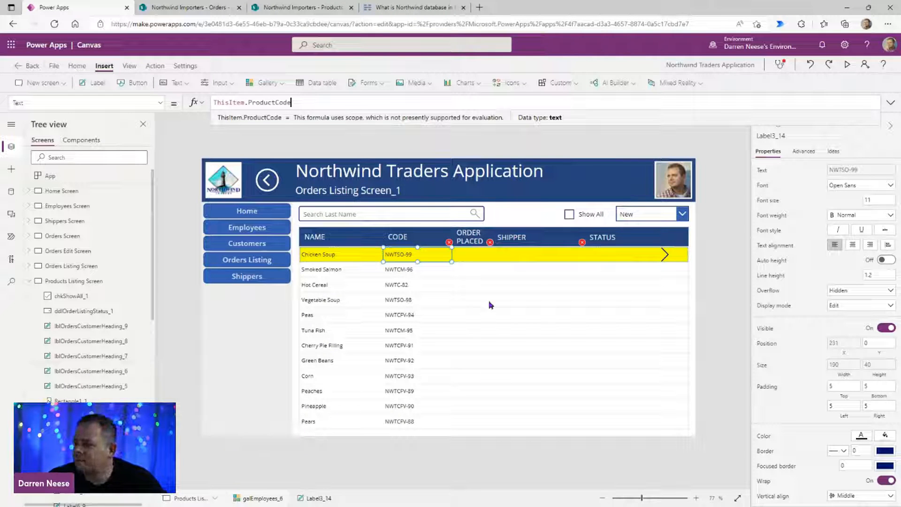
# Step: Check the price columns of the SharePoint Products list and change the ORDER PLACED heading in Power Apps to LIST PRICE
pyautogui.click(470, 241)
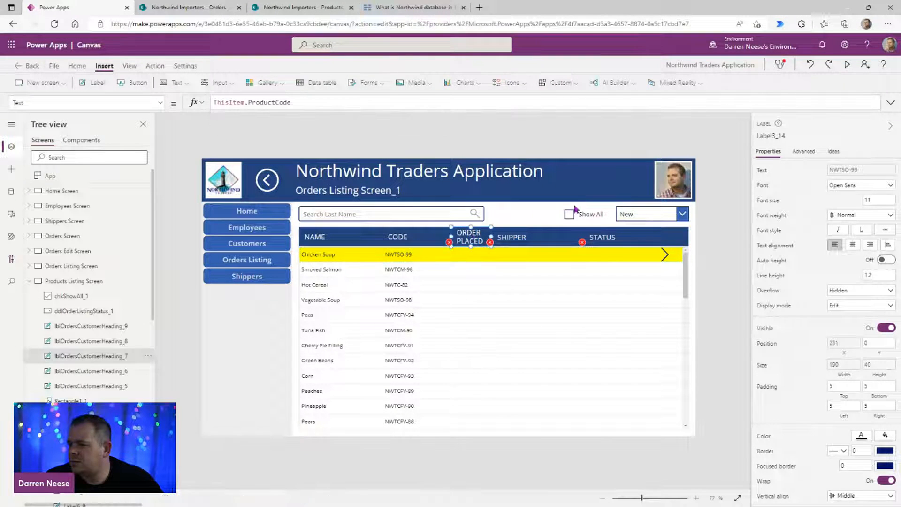
pyautogui.click(302, 8)
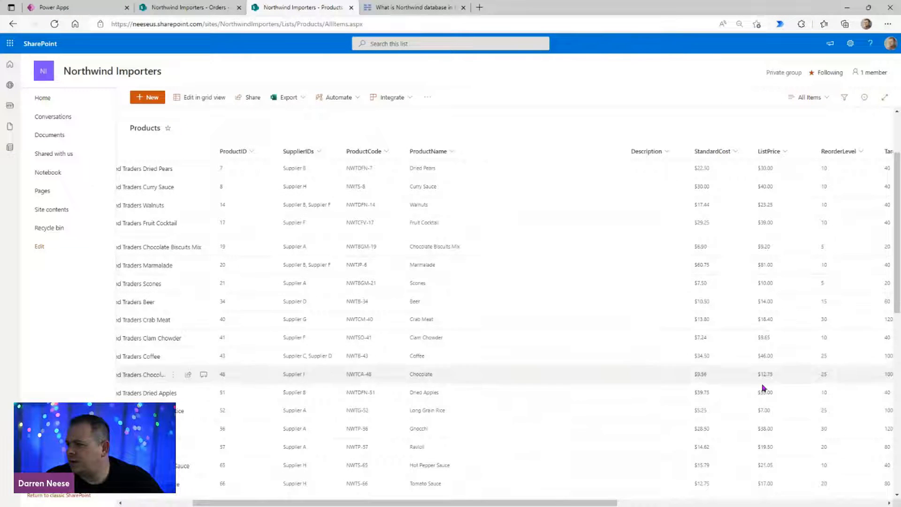
pyautogui.click(63, 7)
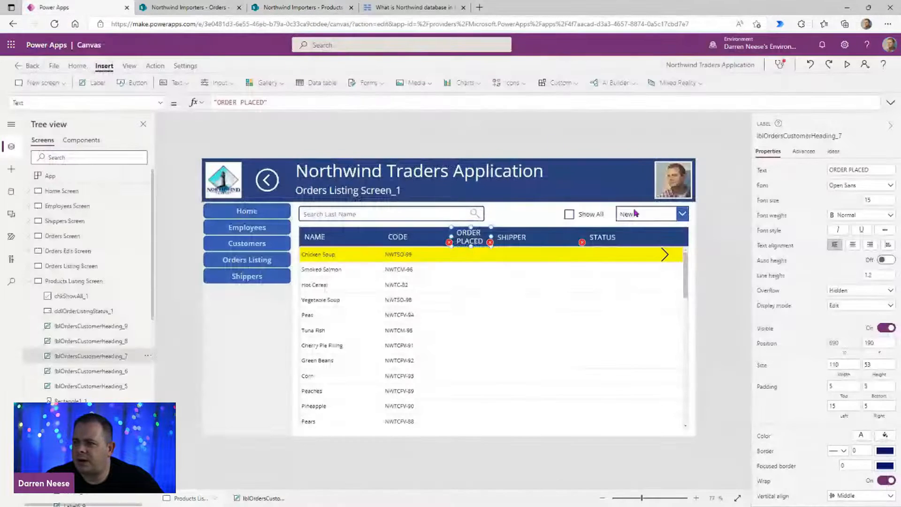
pyautogui.click(881, 173)
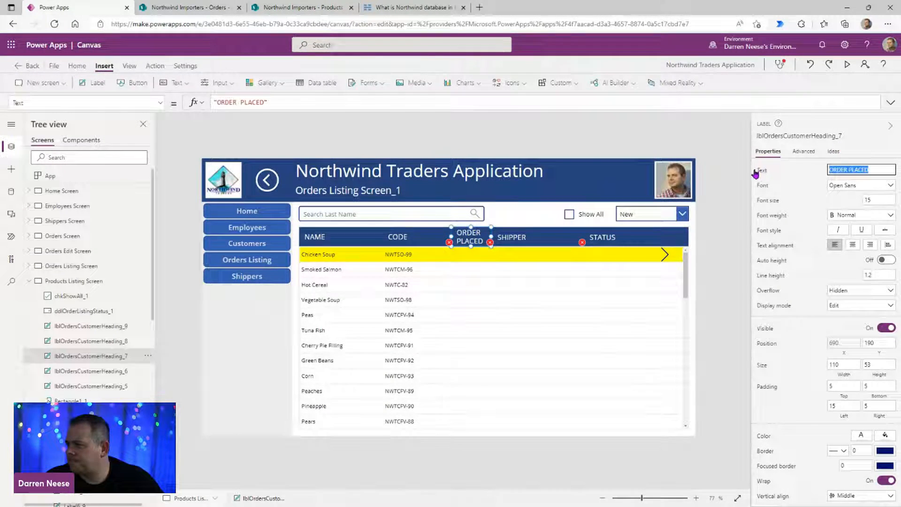
pyautogui.write('LIST PRICE')
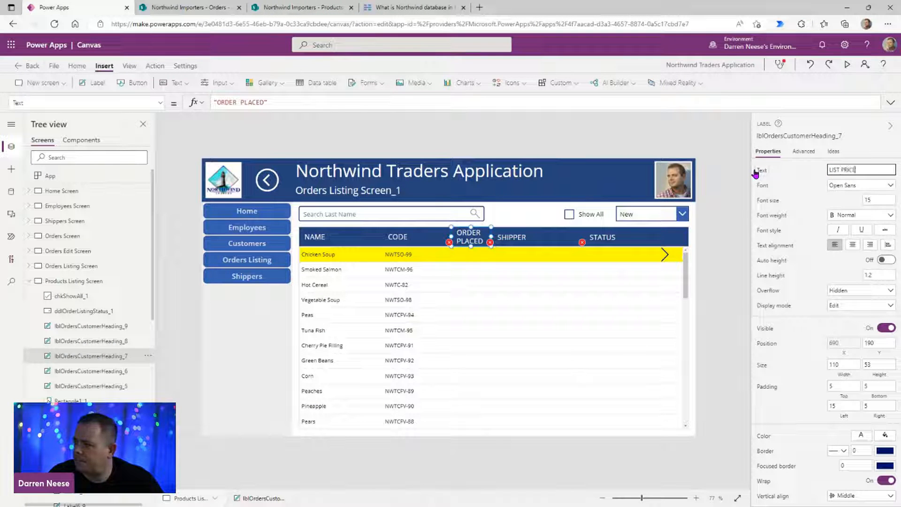
# Step: Remove the DateValue wrapper from the gallery label under LIST PRICE and set its text to ThisItem.ListPrice
pyautogui.click(463, 254)
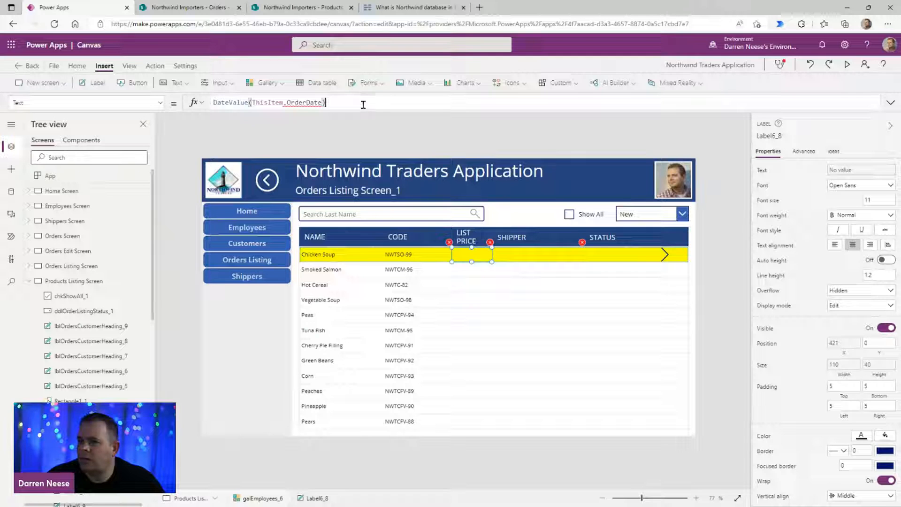
pyautogui.press('BackSpace')
pyautogui.hotkey('ctrl', 'shift', 'Right')
pyautogui.hotkey('shift', 'Right')
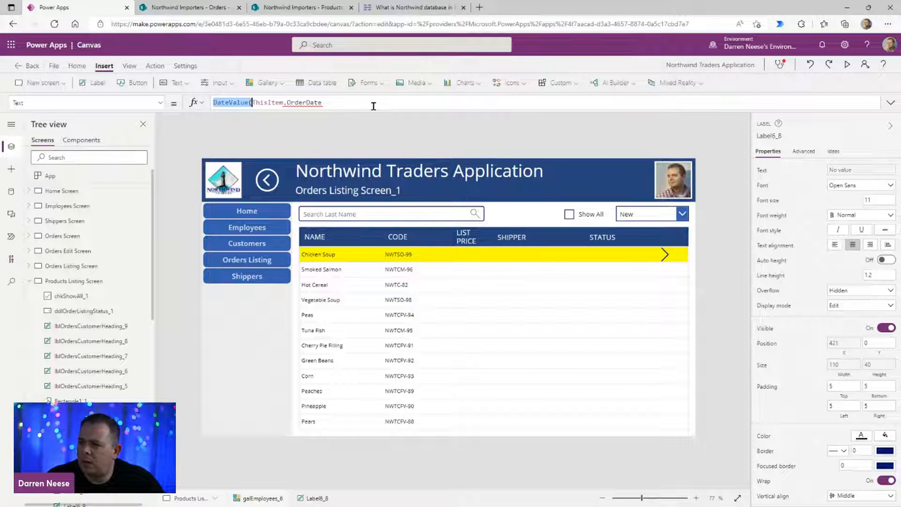
pyautogui.press('Delete')
pyautogui.press('End')
pyautogui.hotkey('ctrl', 'shift', 'Left')
pyautogui.write('ListPrice')
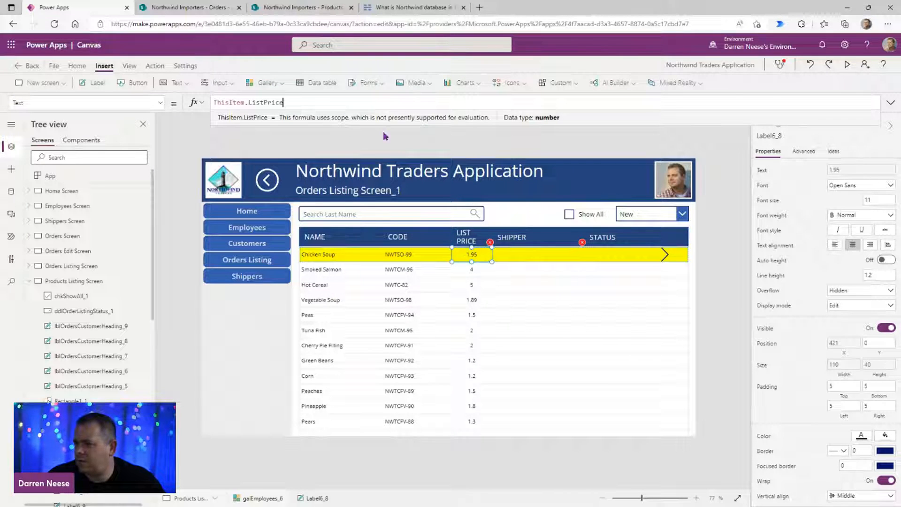
# Step: Format the gallery label under LIST PRICE as currency with the formula Text(ThisItem.ListPrice, "$0.00")
pyautogui.click(384, 101)
pyautogui.press('Home')
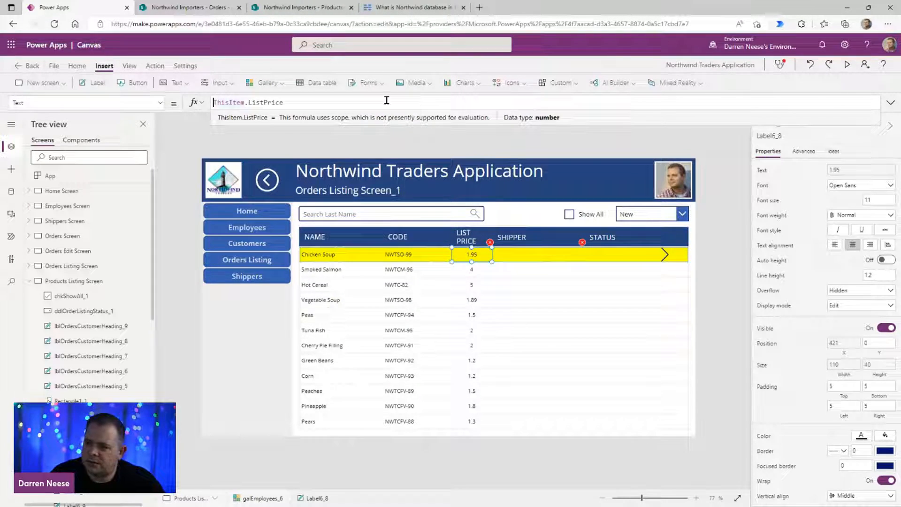
pyautogui.write('Text(')
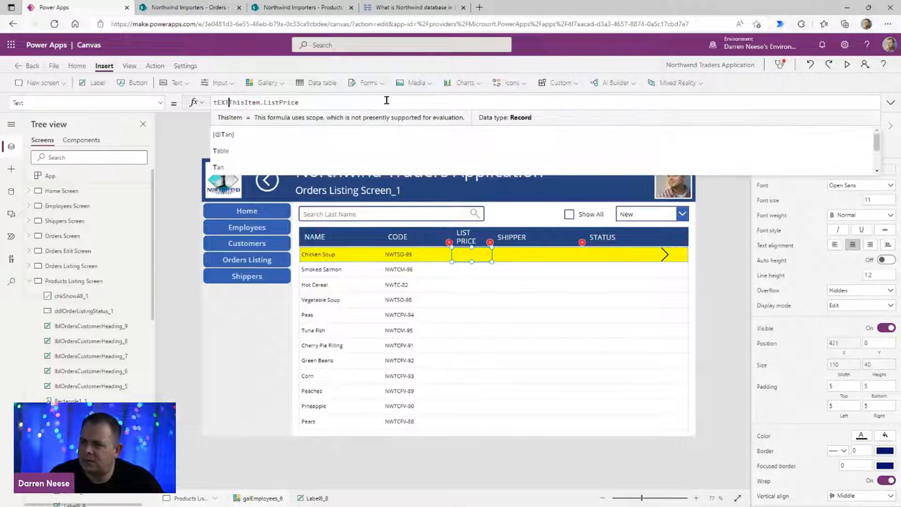
pyautogui.press('End')
pyautogui.write(', ""')
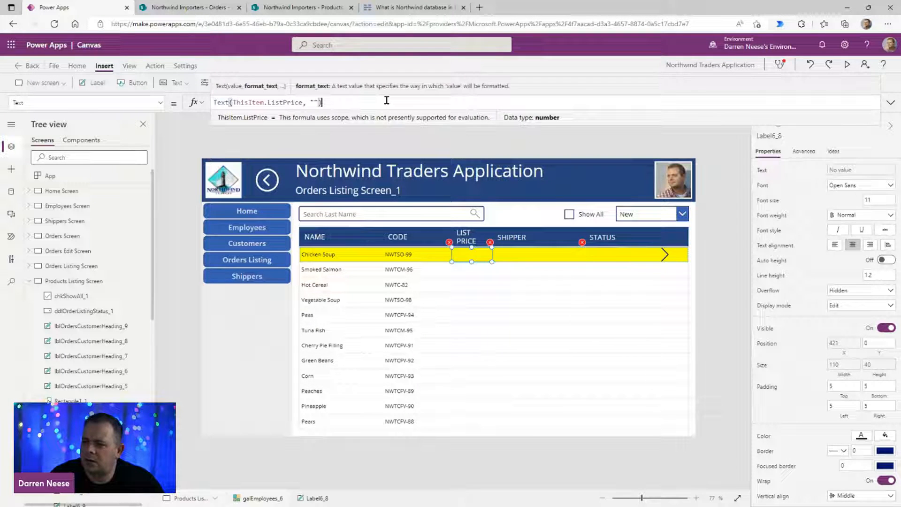
pyautogui.press('Left')
pyautogui.press('Left')
pyautogui.write('$')
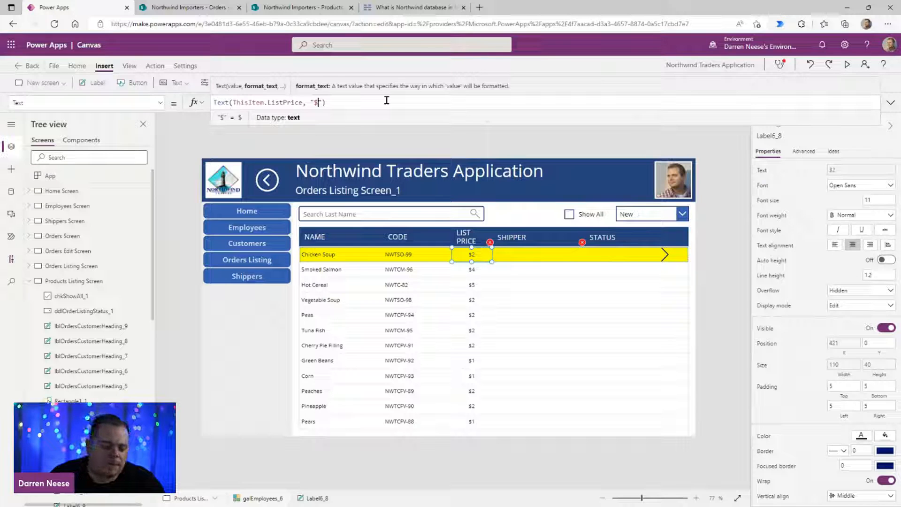
pyautogui.write('0.00')
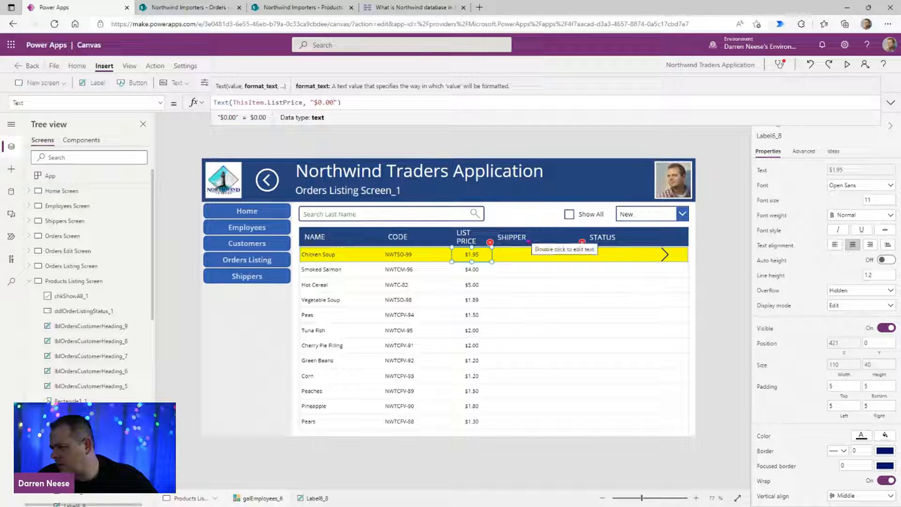
# Step: Check the remaining columns of the SharePoint Products list, then return to Power Apps and change the SHIPPER heading to QNT PER UNIT
pyautogui.click(518, 242)
pyautogui.click(519, 254)
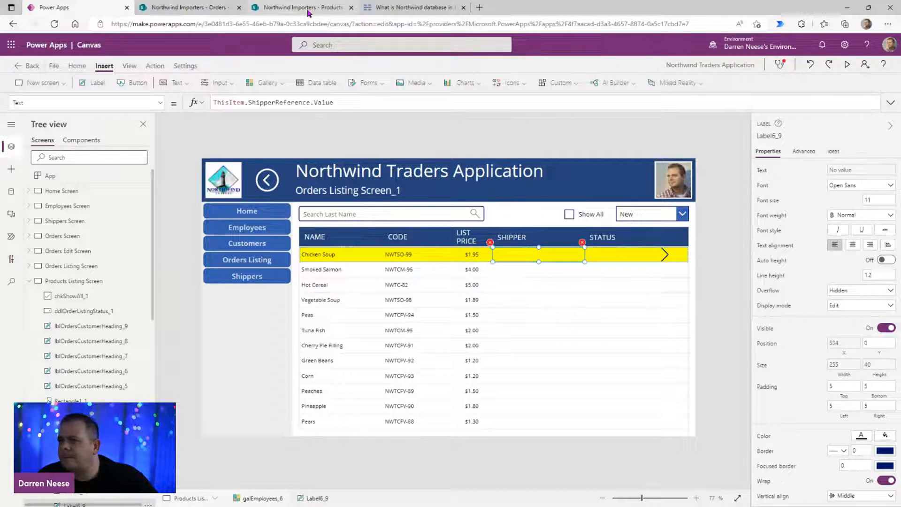
pyautogui.click(301, 7)
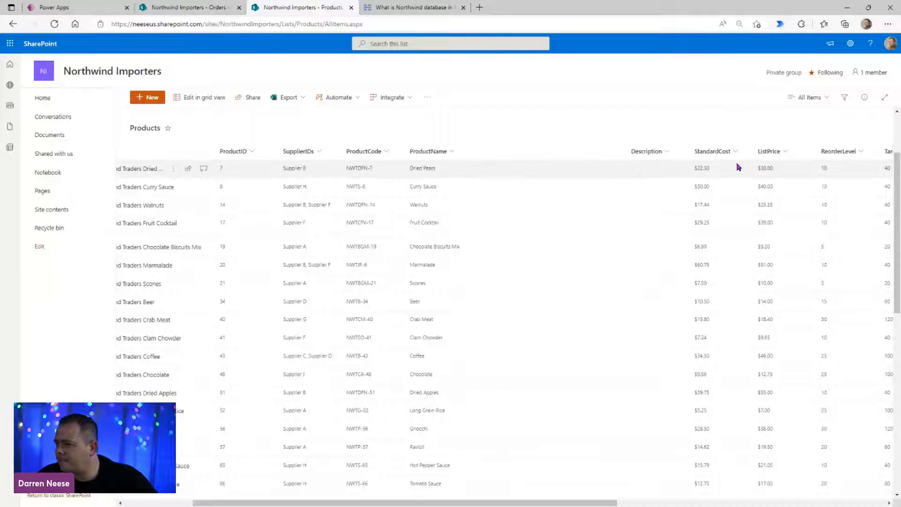
pyautogui.moveTo(601, 503); pyautogui.dragTo(793, 505)
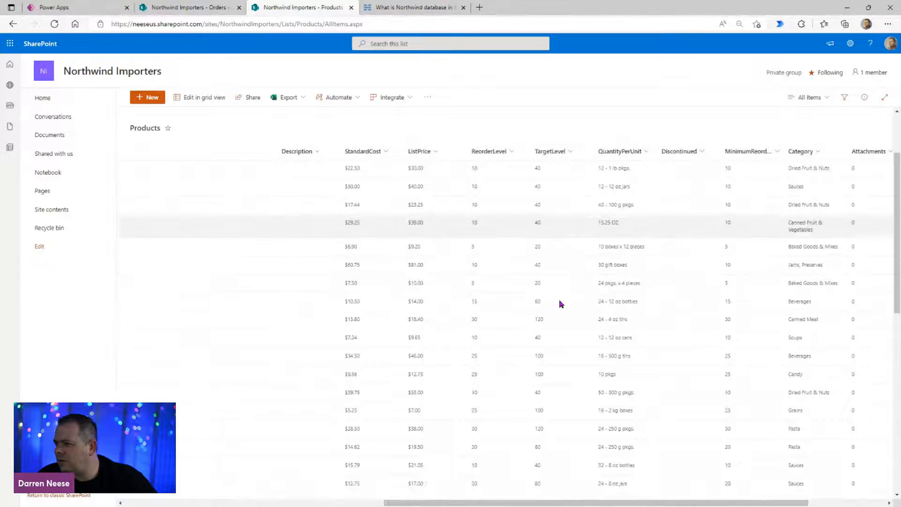
pyautogui.moveTo(657, 151); pyautogui.dragTo(684, 151)
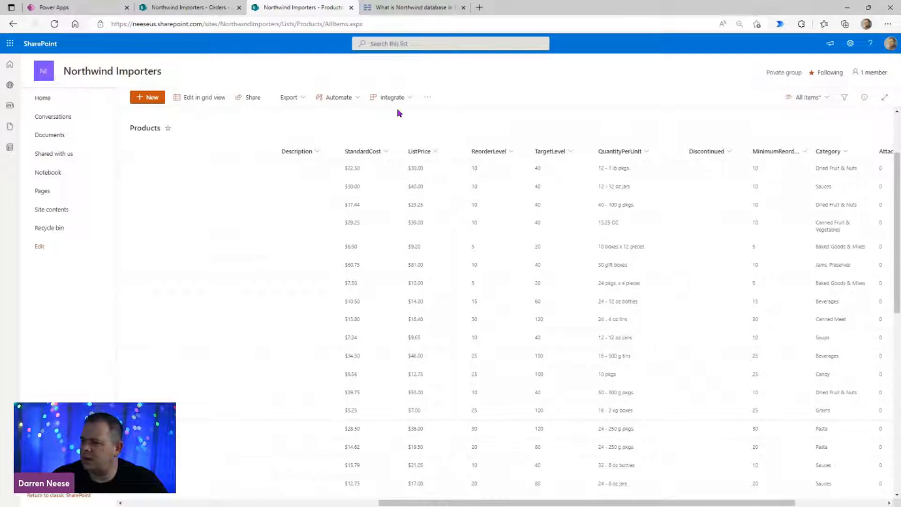
pyautogui.click(89, 8)
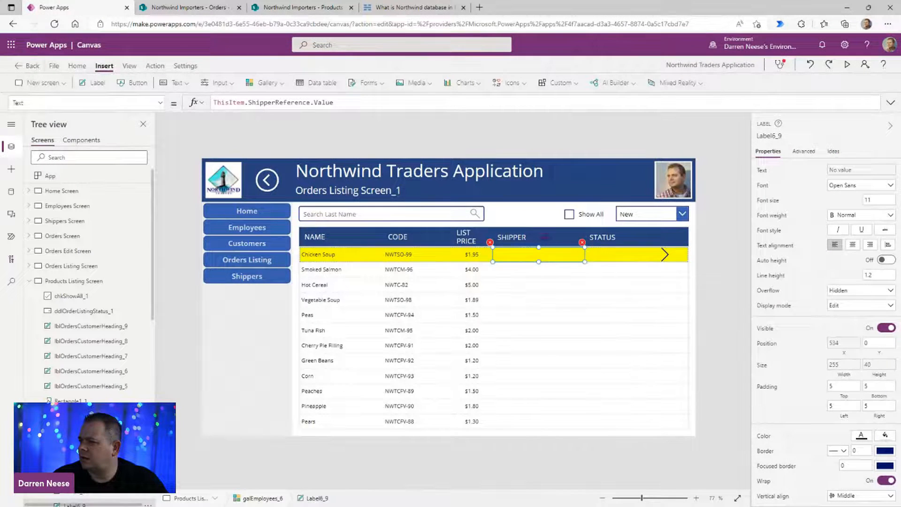
pyautogui.click(544, 236)
pyautogui.moveTo(864, 171); pyautogui.dragTo(773, 170)
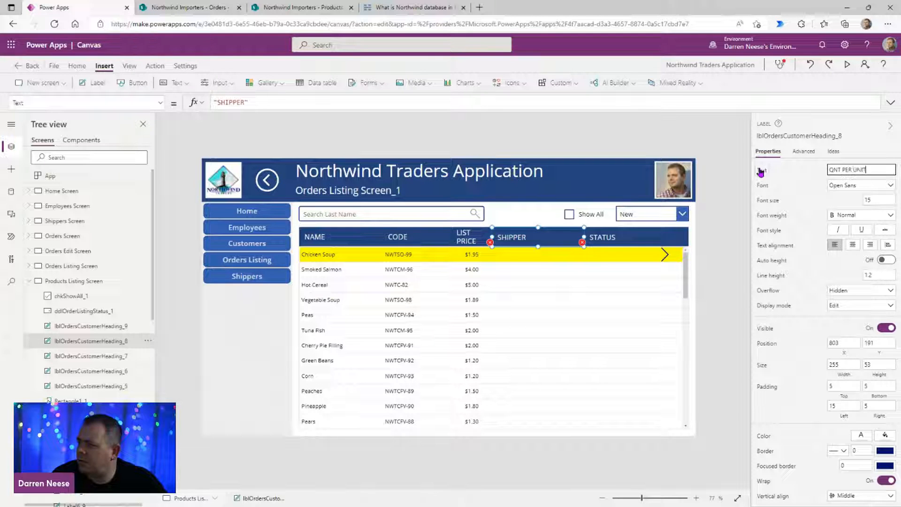
# Step: Set the text of the gallery label under QNT PER UNIT to ThisItem.QuantityPerUnit and narrow that heading to a width of about 180
pyautogui.click(512, 261)
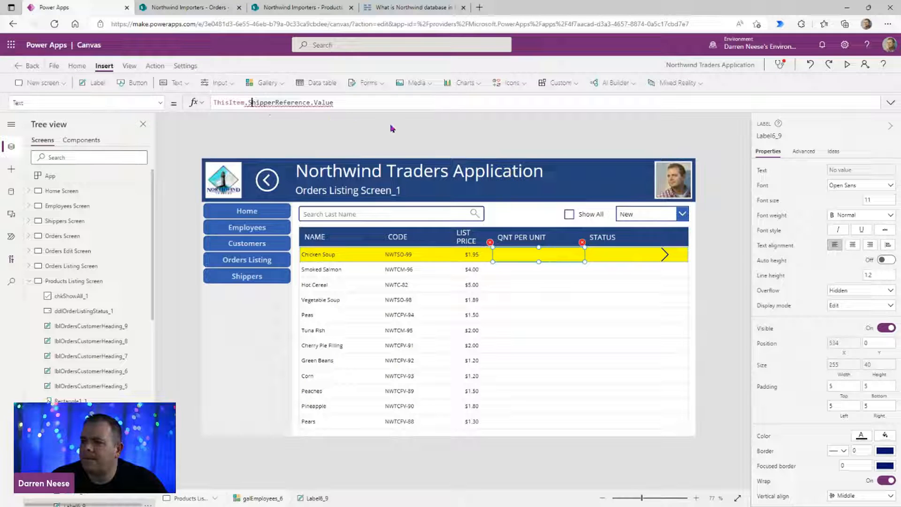
pyautogui.hotkey('shift', 'End')
pyautogui.write('QuantityPerUnit')
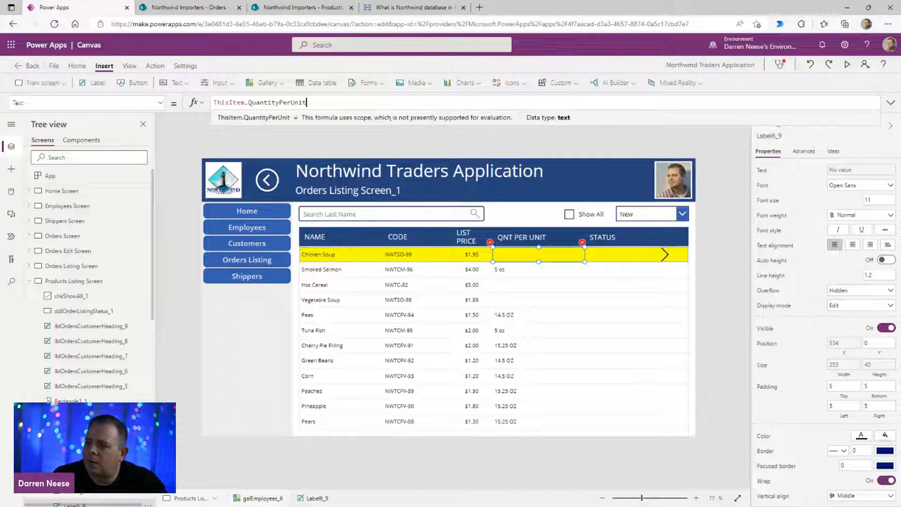
pyautogui.click(855, 172)
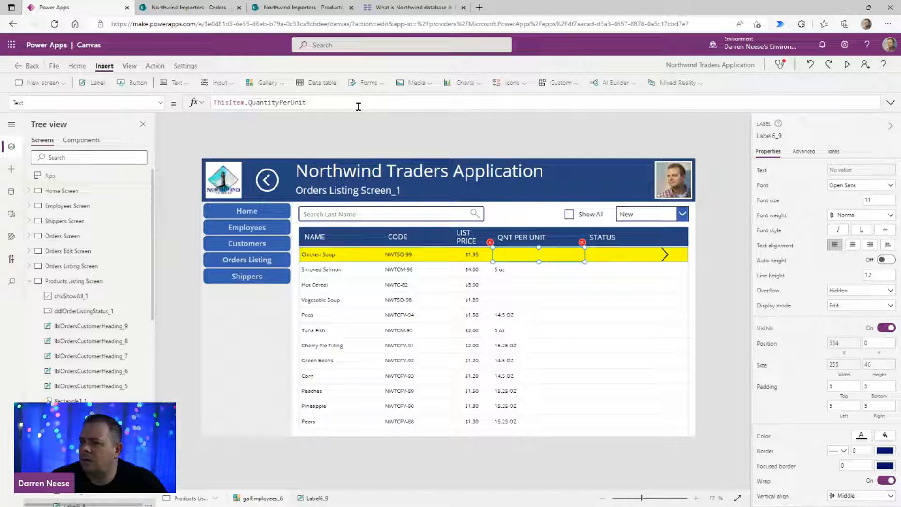
pyautogui.press('Home')
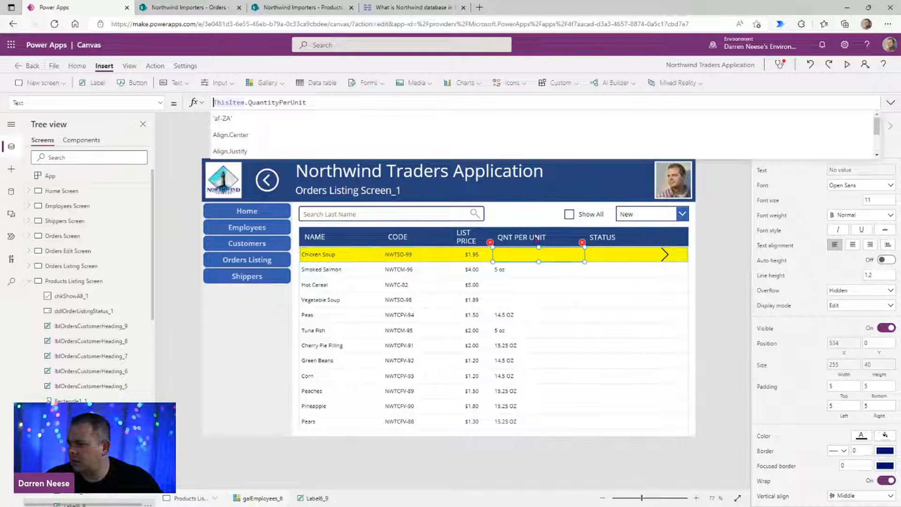
pyautogui.click(569, 235)
pyautogui.moveTo(580, 242); pyautogui.dragTo(559, 243)
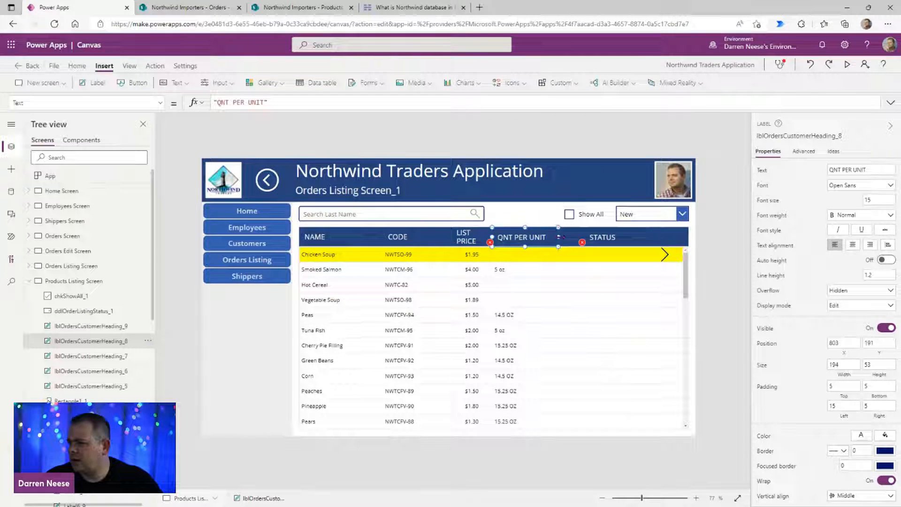
# Step: Check the supplier column of the SharePoint Products list, then return to Power Apps and change the STATUS heading to SUPPLIER
pyautogui.click(303, 7)
pyautogui.moveTo(746, 502); pyautogui.dragTo(603, 500)
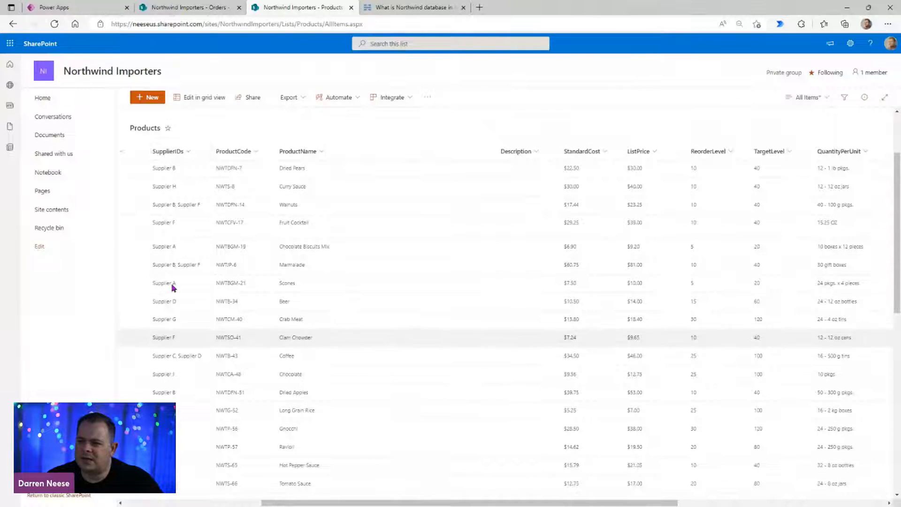
pyautogui.click(93, 8)
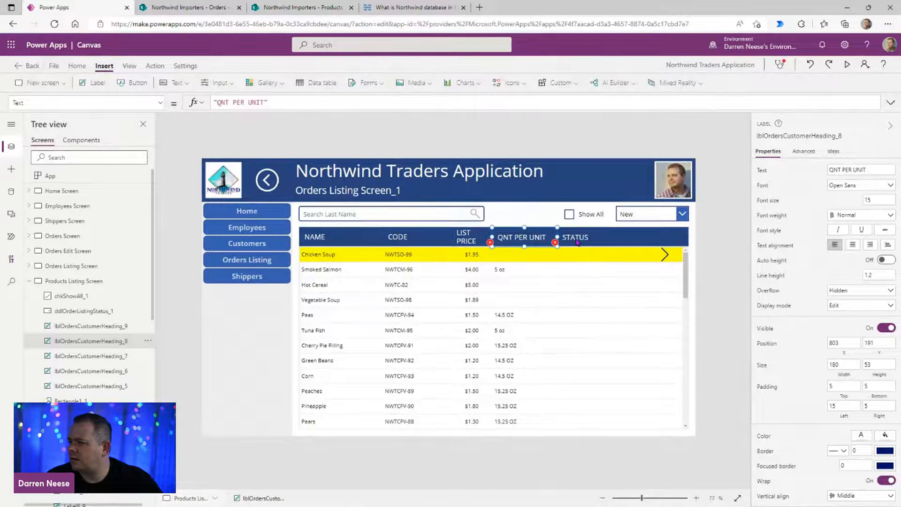
pyautogui.doubleClick(844, 170)
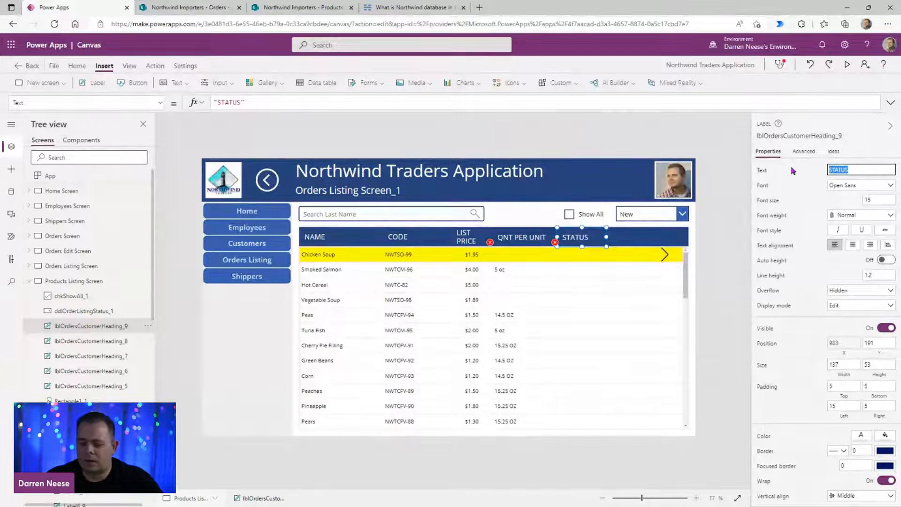
pyautogui.write('SUPPLIER ID')
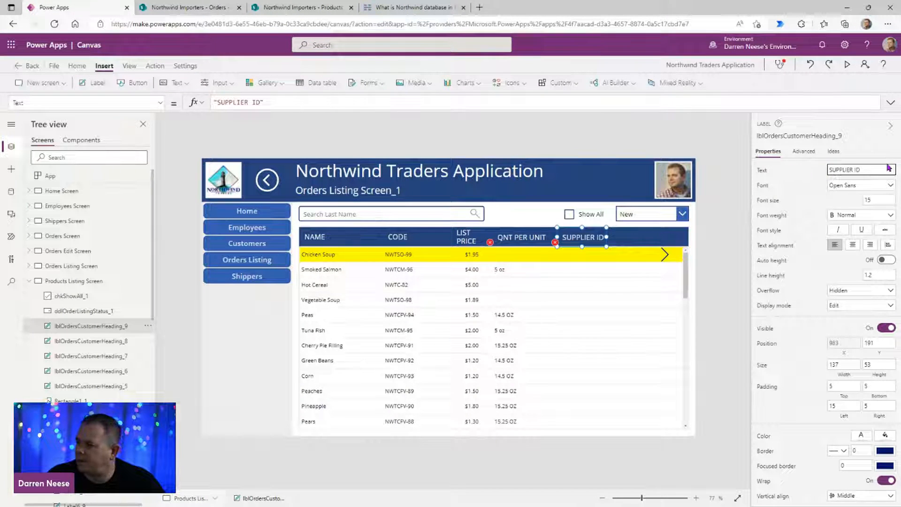
pyautogui.press('BackSpace')
pyautogui.press('BackSpace')
pyautogui.press('BackSpace')
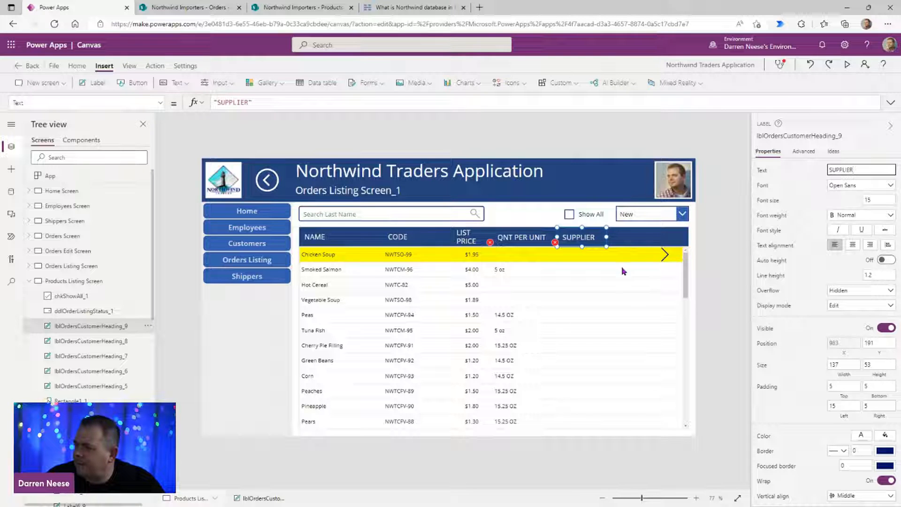
# Step: Delete the leftover Shippers dropdown that overlaps the label in the gallery's QNT PER UNIT column
pyautogui.click(525, 251)
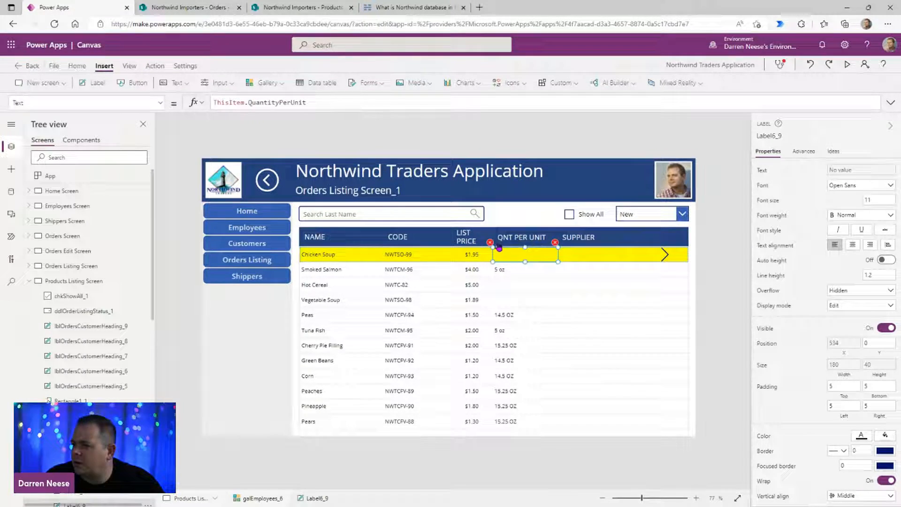
pyautogui.click(507, 254)
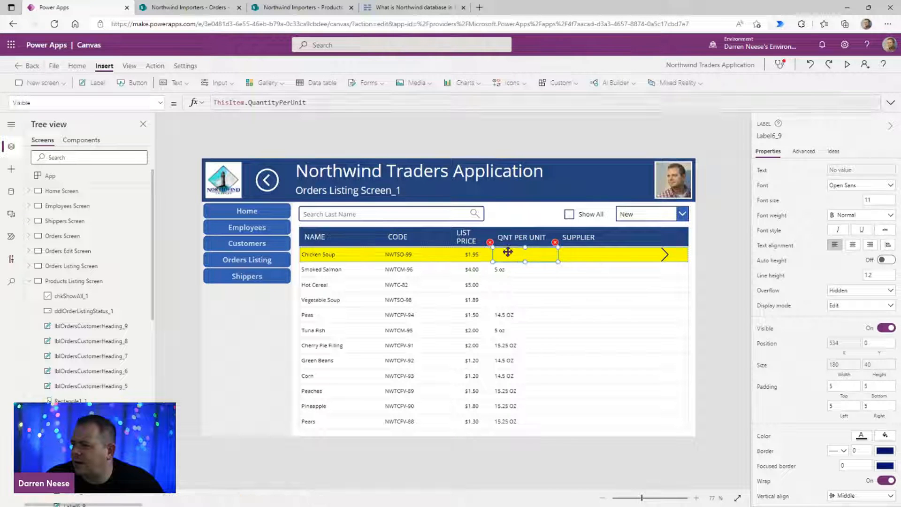
pyautogui.click(537, 252)
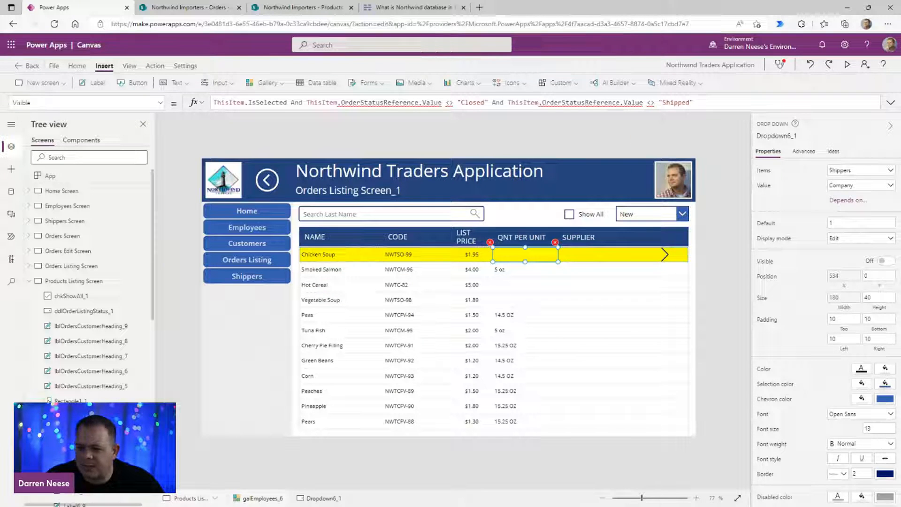
pyautogui.rightClick(140, 336)
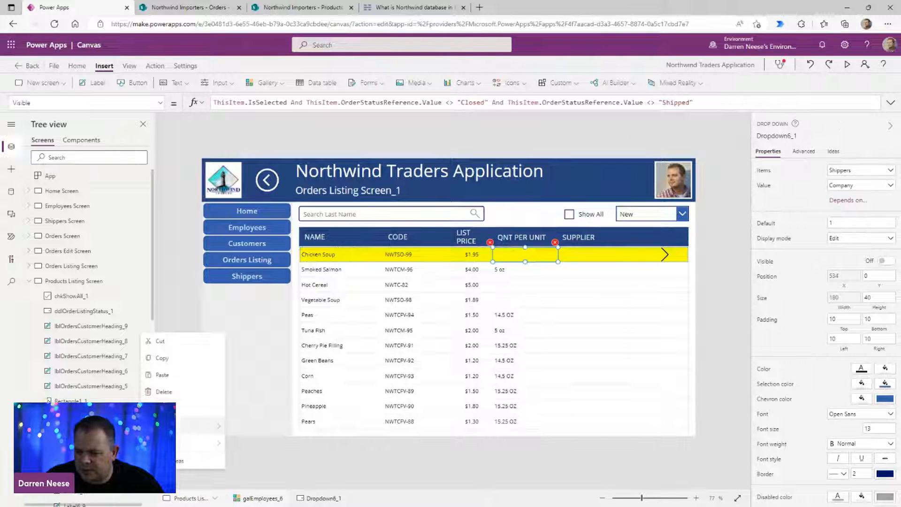
pyautogui.click(178, 392)
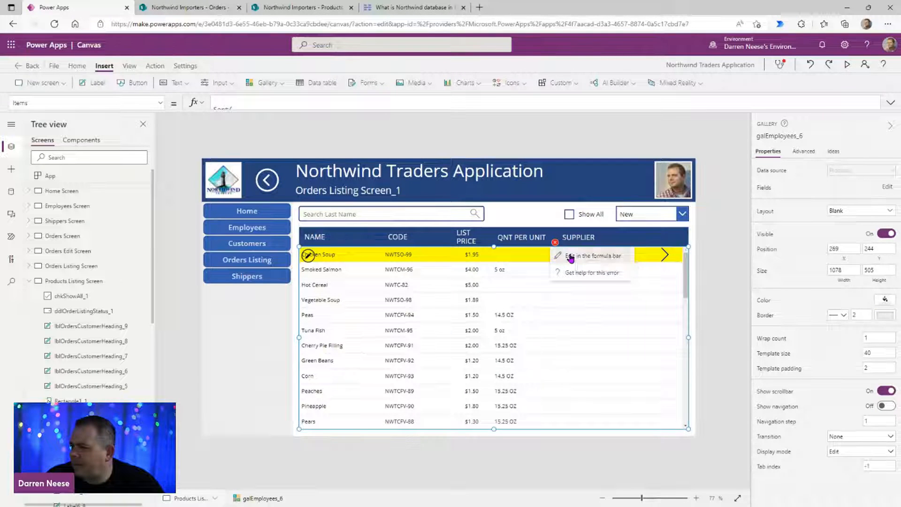
# Step: Set the text of the gallery label under SUPPLIER to ThisItem.SupplierIDs and widen the SUPPLIER heading to about 196
pyautogui.click(570, 253)
pyautogui.moveTo(246, 102); pyautogui.dragTo(348, 102)
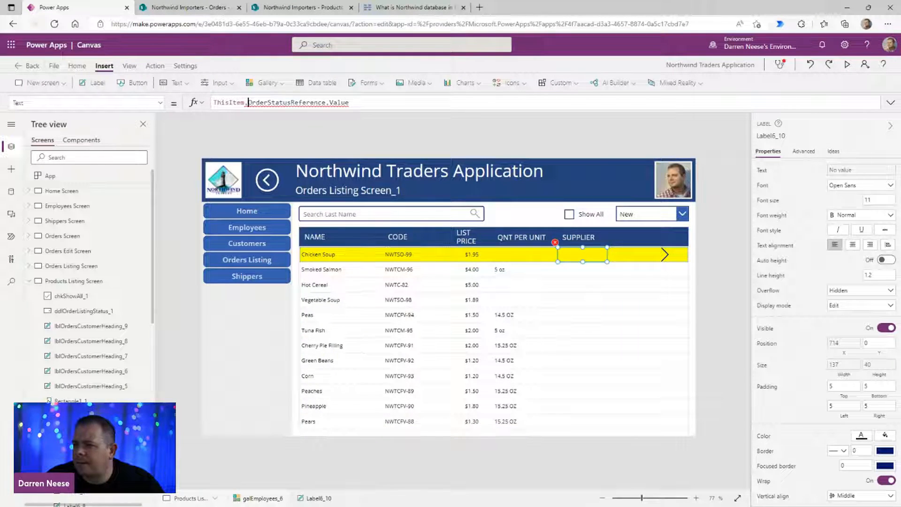
pyautogui.write('SupplierIDs')
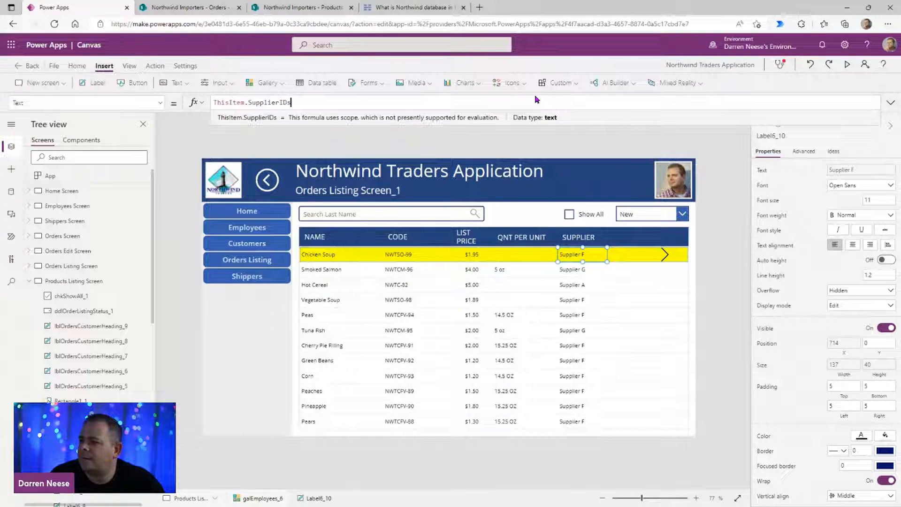
pyautogui.click(587, 238)
pyautogui.moveTo(607, 237); pyautogui.dragTo(628, 237)
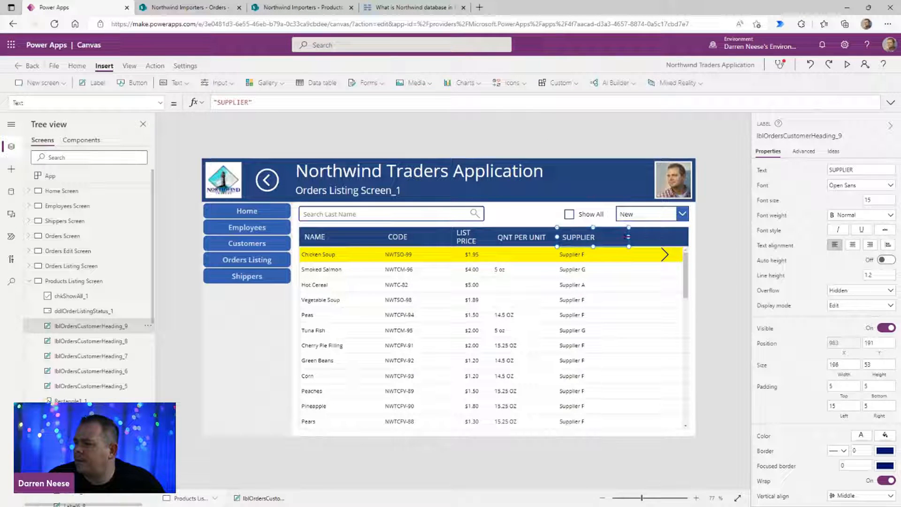
# Step: Set the items of the status dropdown above the gallery to the Suppliers list and its displayed value to Company
pyautogui.click(70, 280)
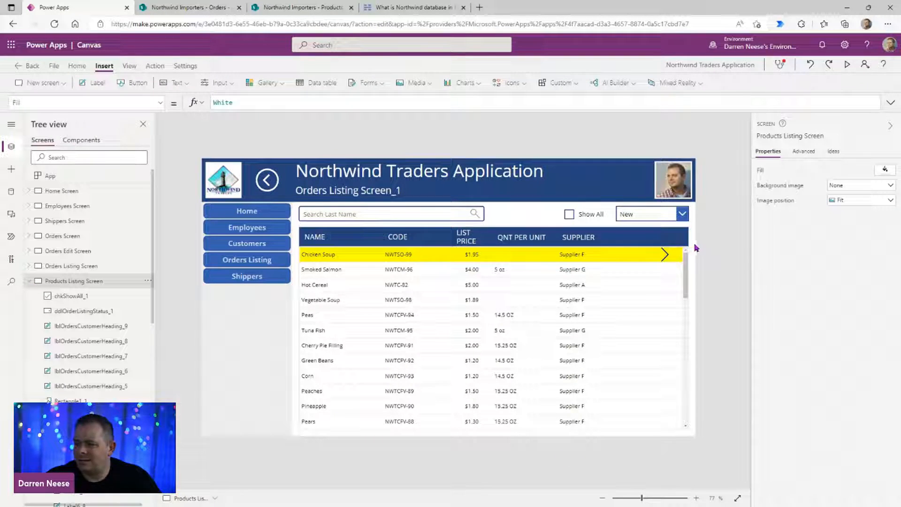
pyautogui.click(654, 212)
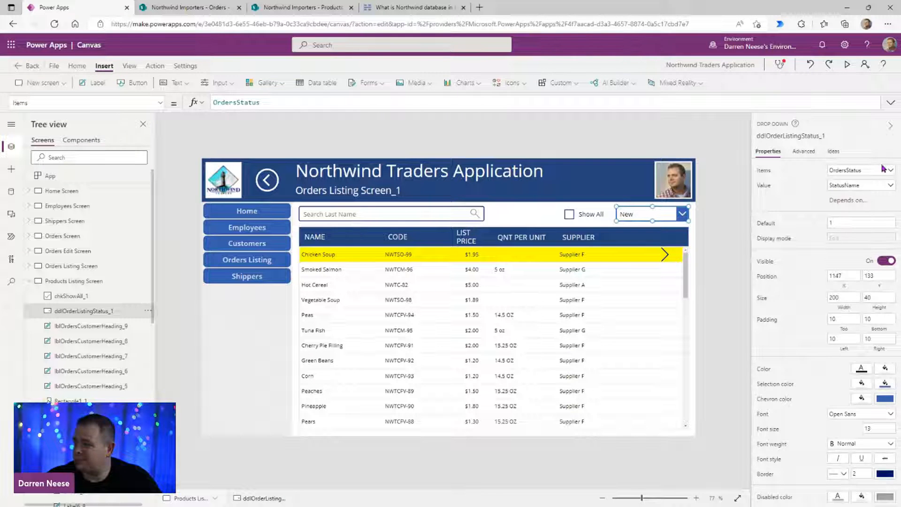
pyautogui.click(883, 168)
pyautogui.scroll(-3, 850, 300)
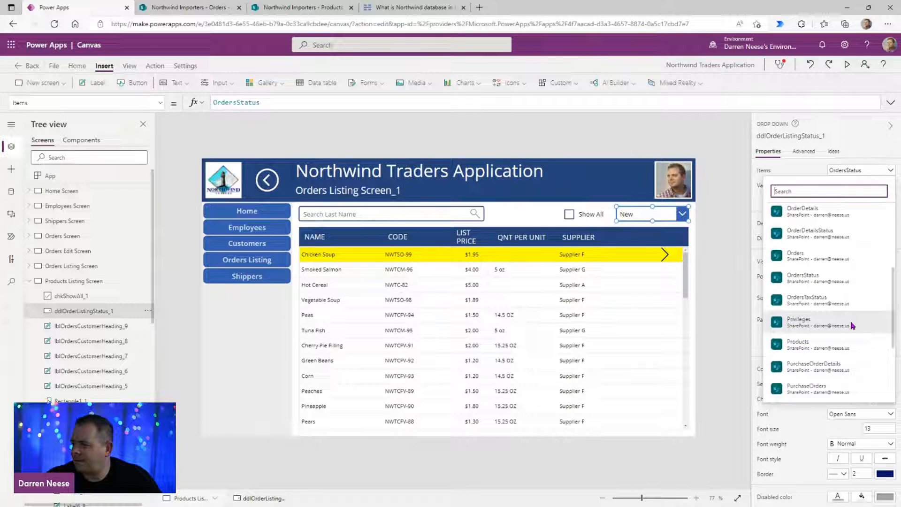
pyautogui.scroll(-3, 828, 343)
pyautogui.click(834, 335)
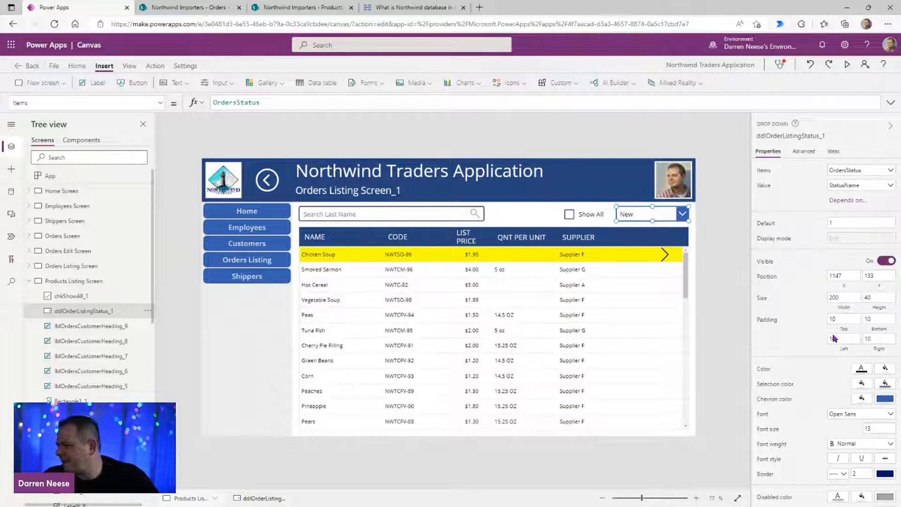
pyautogui.click(866, 189)
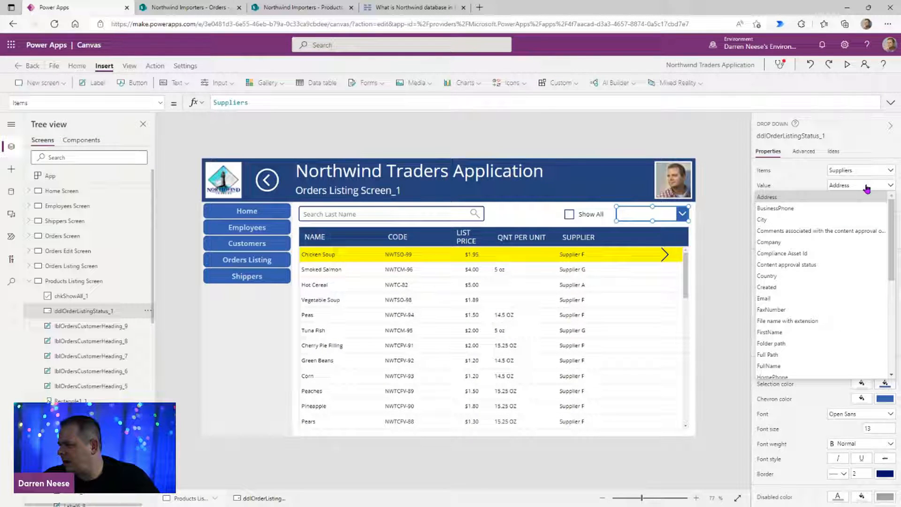
pyautogui.click(844, 247)
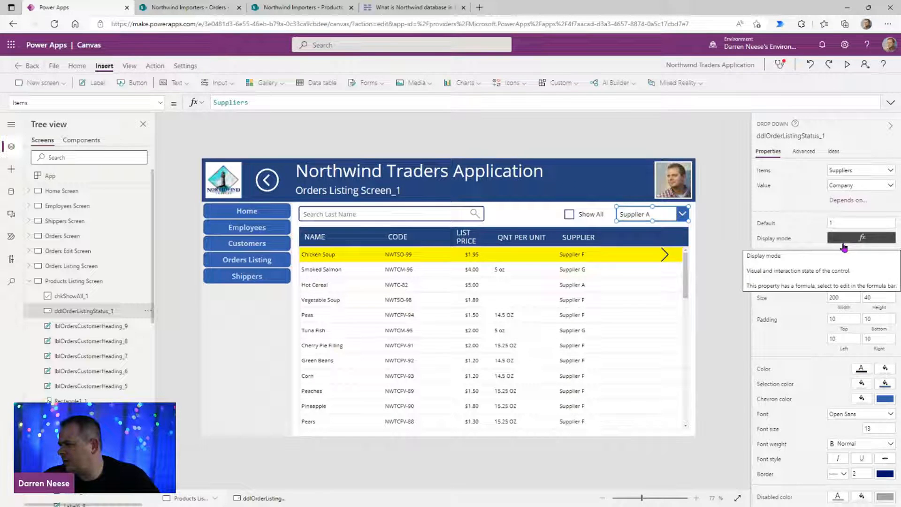
# Step: Reactivate the commented-out condition in the product gallery's Items filter and make it compare SupplierIDs with the dropdown's selected value
pyautogui.click(603, 338)
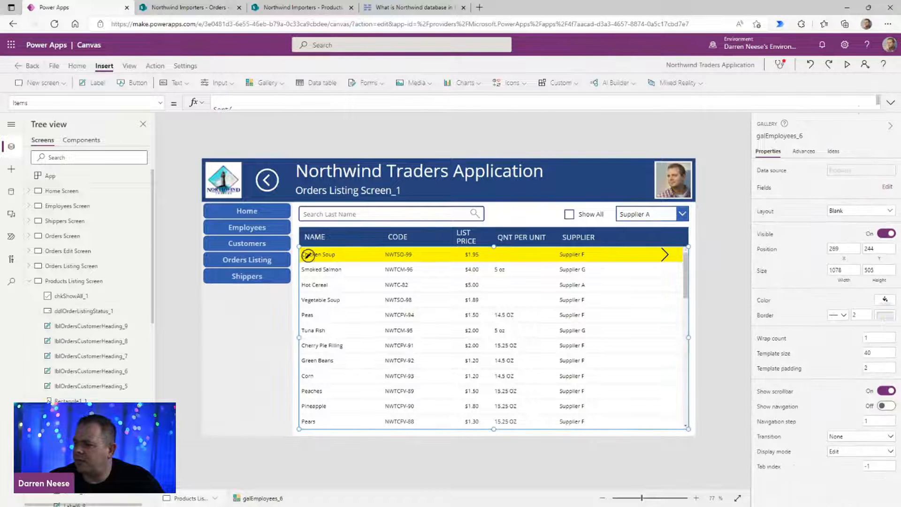
pyautogui.click(890, 102)
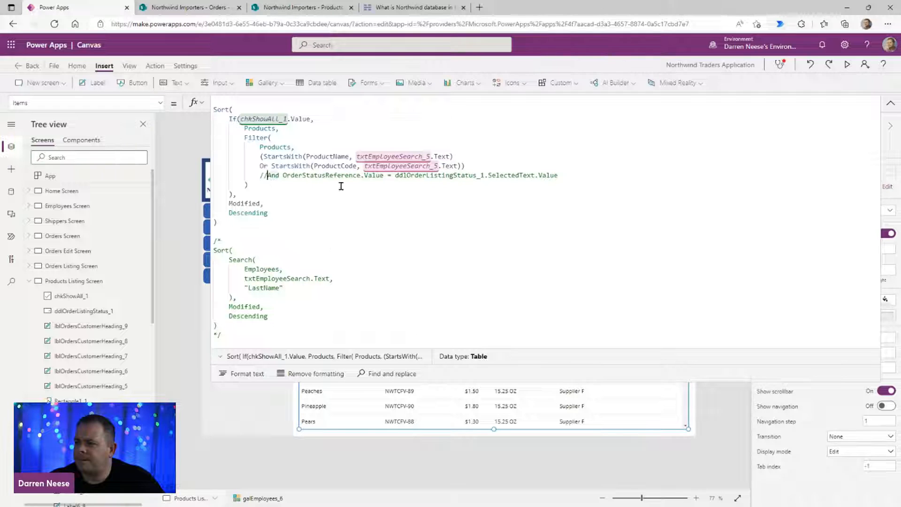
pyautogui.press('BackSpace')
pyautogui.press('BackSpace')
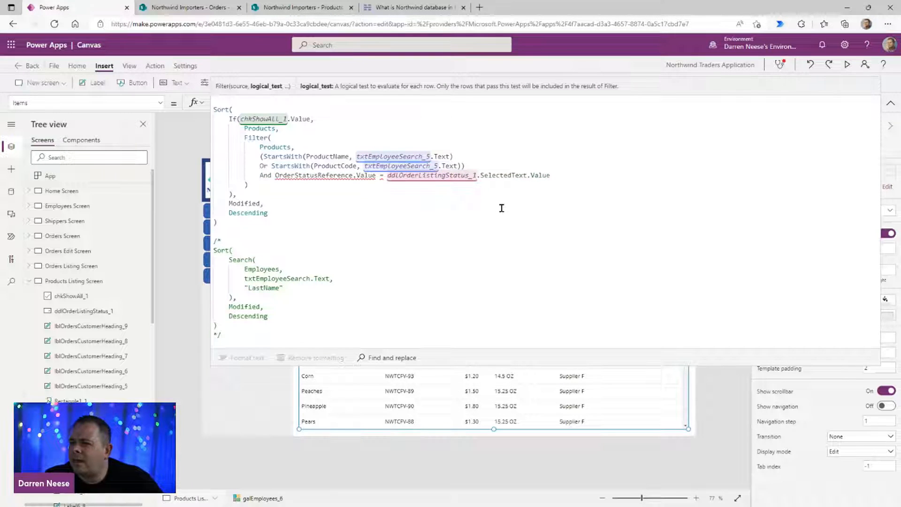
pyautogui.doubleClick(306, 174)
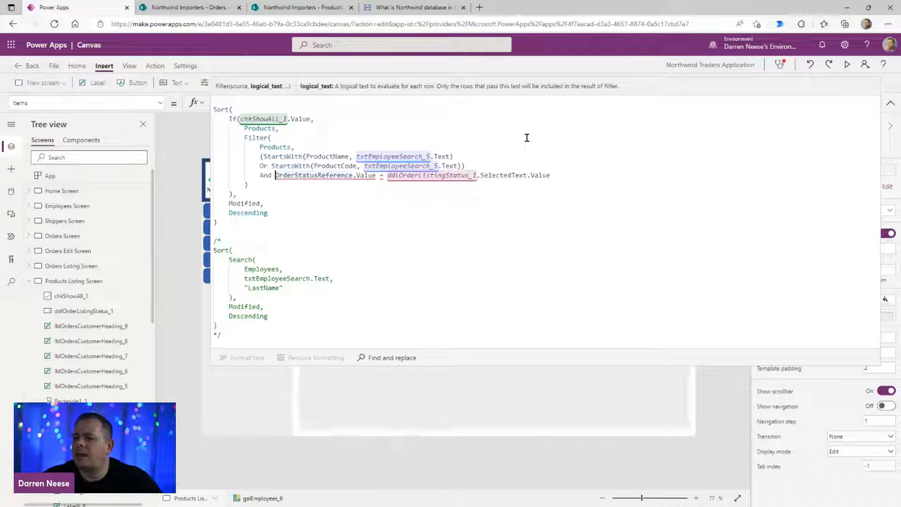
pyautogui.hotkey('ctrl', 'shift', 'Right')
pyautogui.write('Suppl')
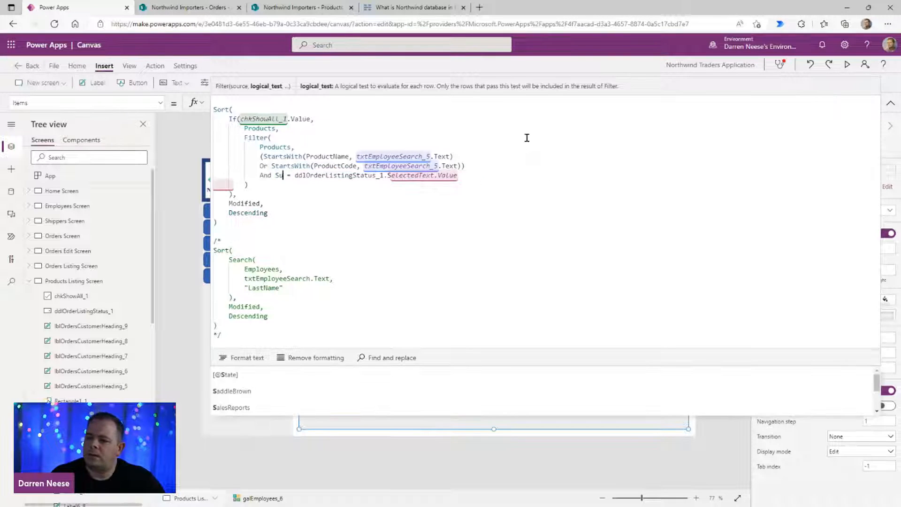
pyautogui.write('ierIDs')
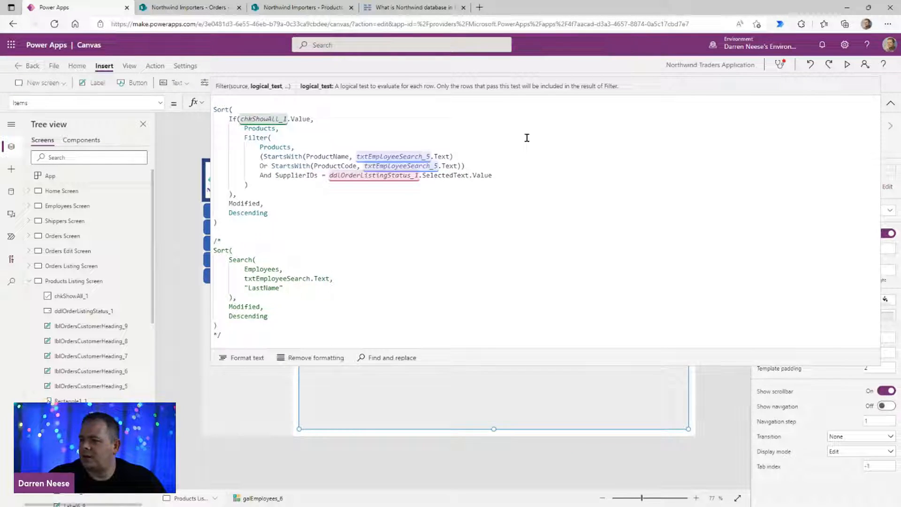
# Step: Preview the app and test the supplier dropdown by filtering the products by Supplier E and by Supplier H
pyautogui.click(847, 64)
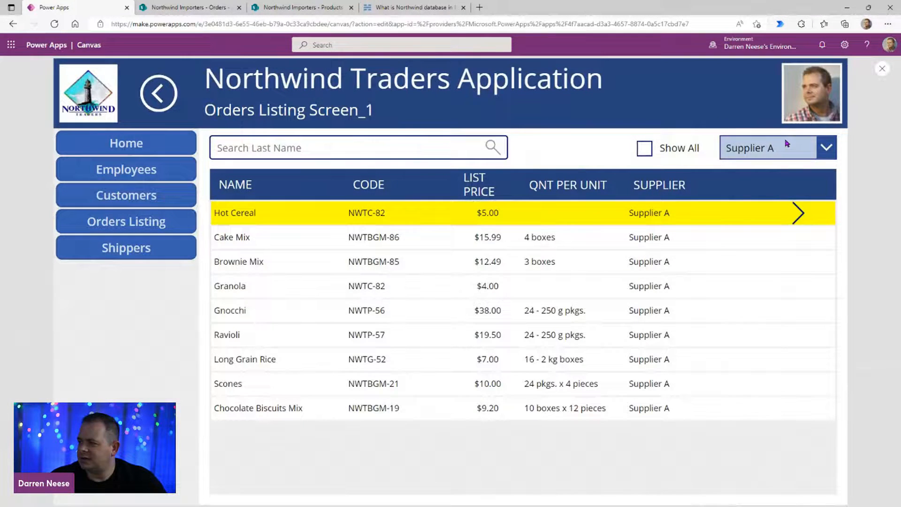
pyautogui.click(787, 143)
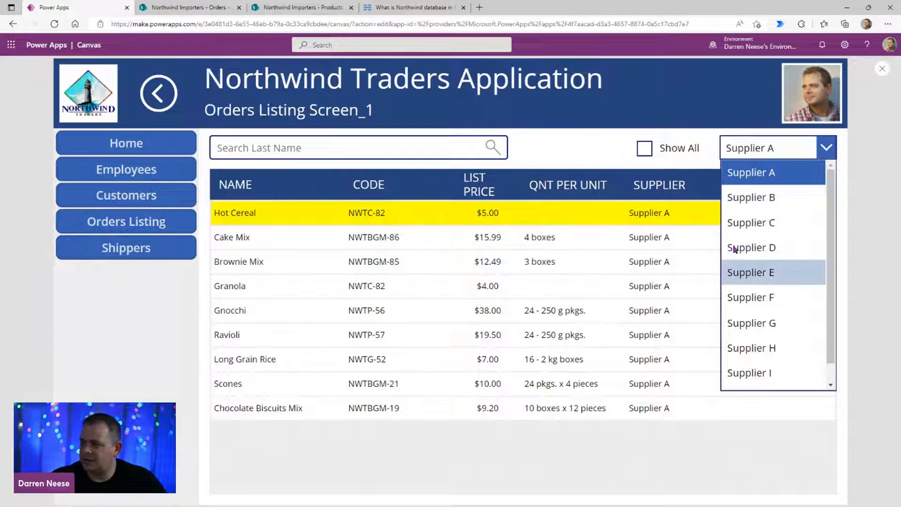
pyautogui.click(792, 279)
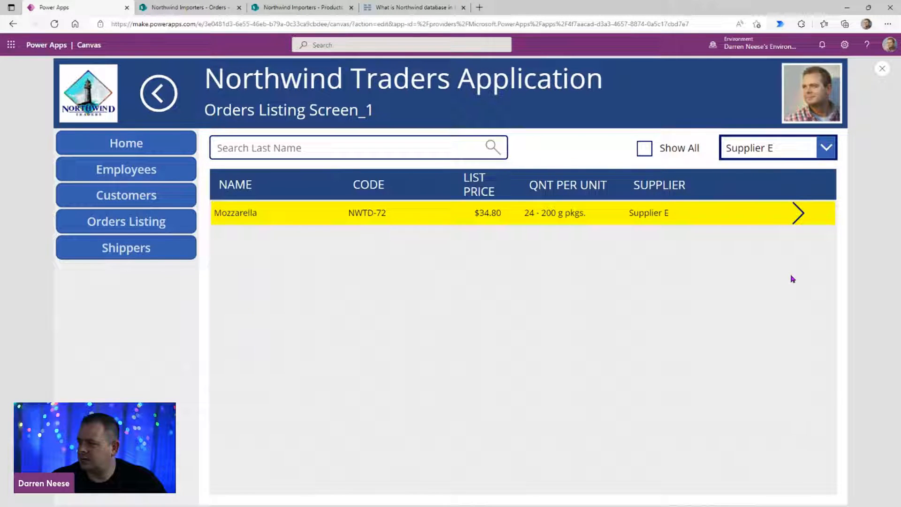
pyautogui.click(781, 149)
pyautogui.click(764, 347)
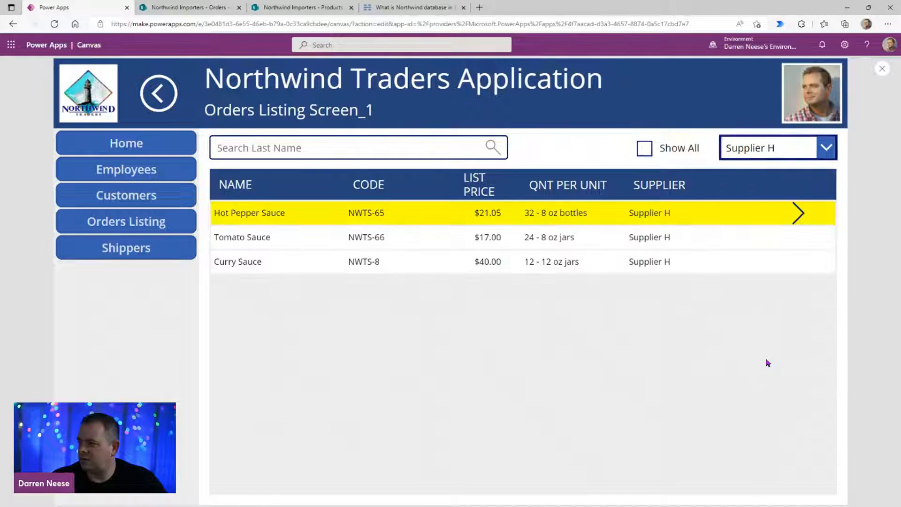
# Step: Turn on Show All in the preview, try searching the products for "cha", and return to the editor
pyautogui.click(644, 148)
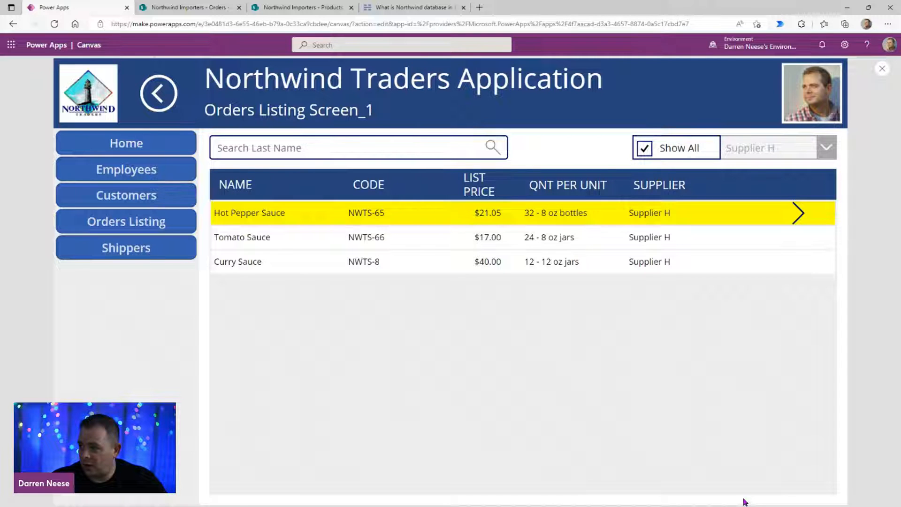
pyautogui.scroll(-6, 654, 308)
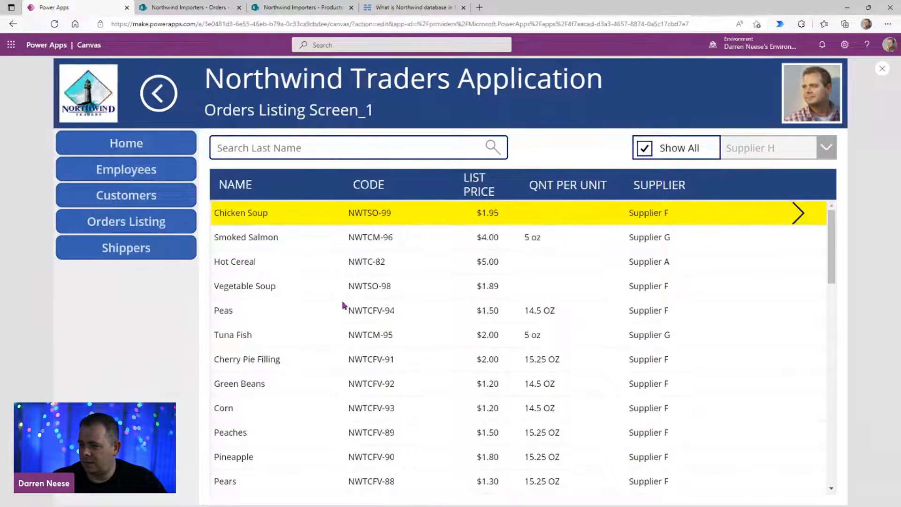
pyautogui.click(384, 137)
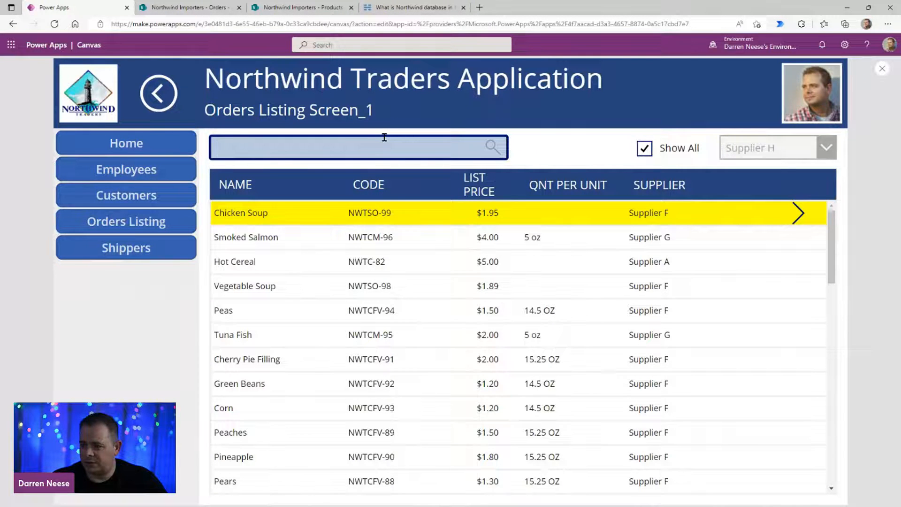
pyautogui.write('cha')
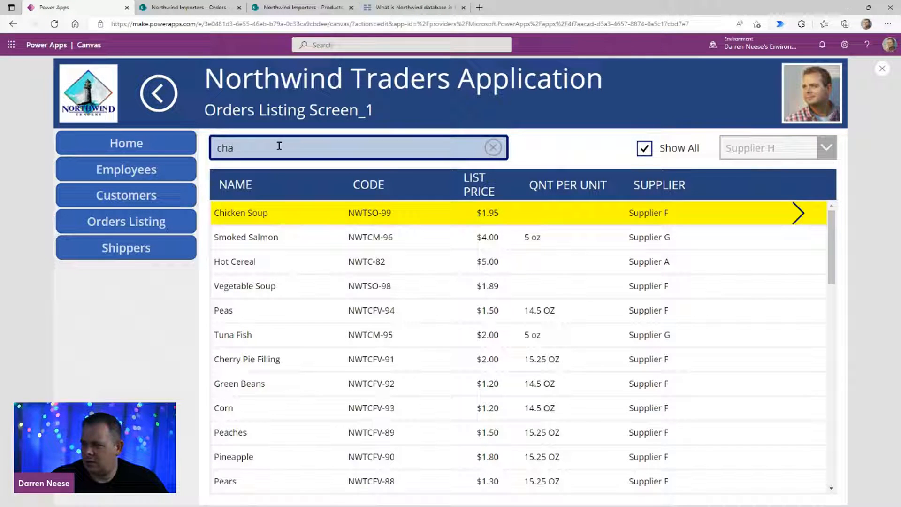
pyautogui.click(881, 69)
# Step: Review the product gallery's Items formula, examining the filter source, the searched product fields and the search box reference
pyautogui.click(382, 341)
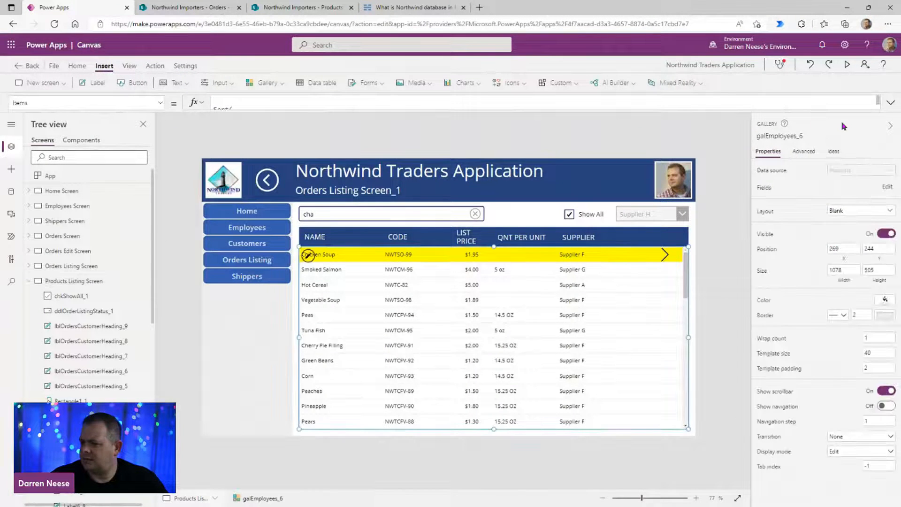
pyautogui.click(890, 103)
pyautogui.click(342, 224)
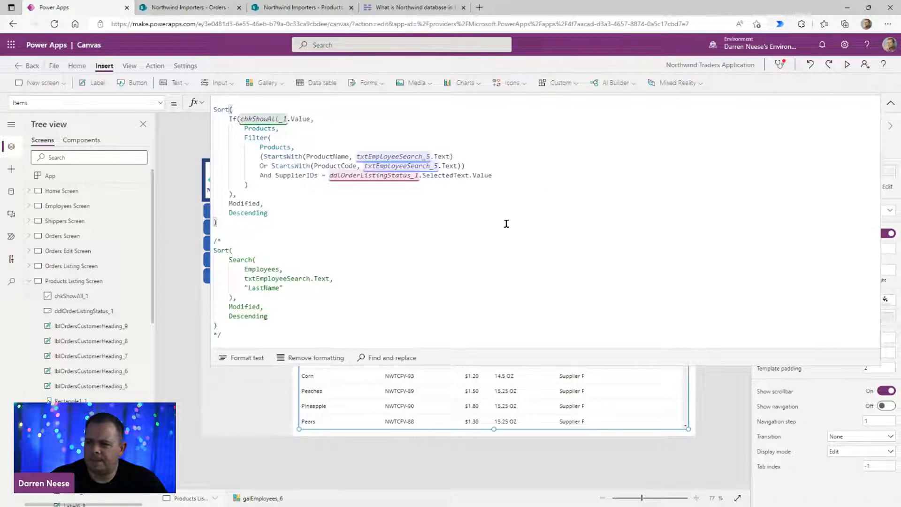
pyautogui.doubleClick(281, 149)
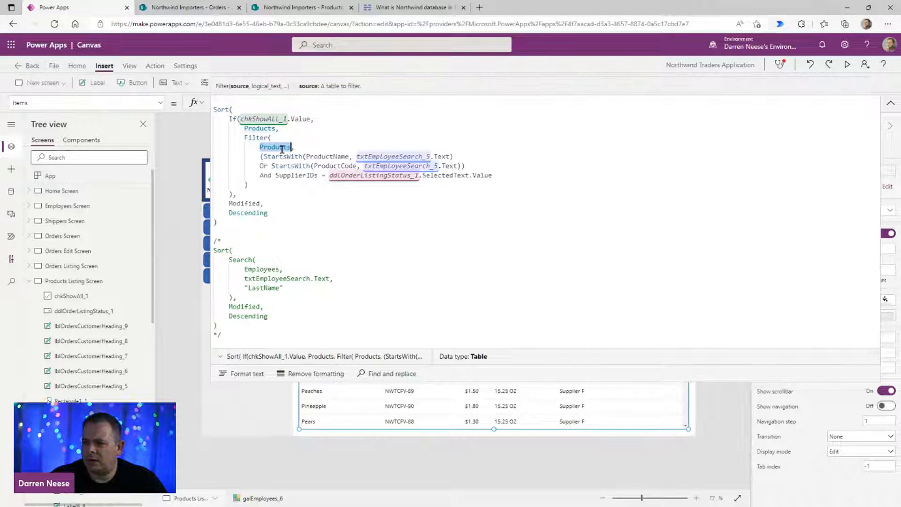
pyautogui.doubleClick(339, 156)
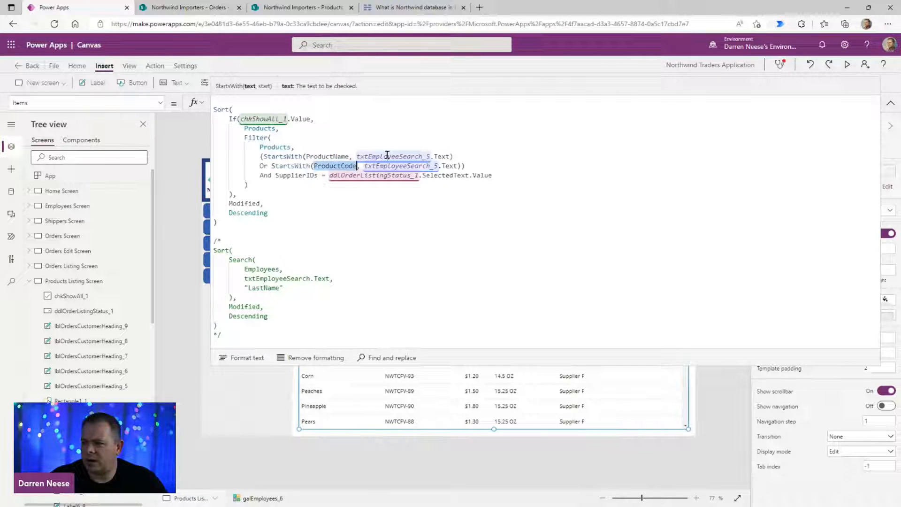
pyautogui.doubleClick(421, 155)
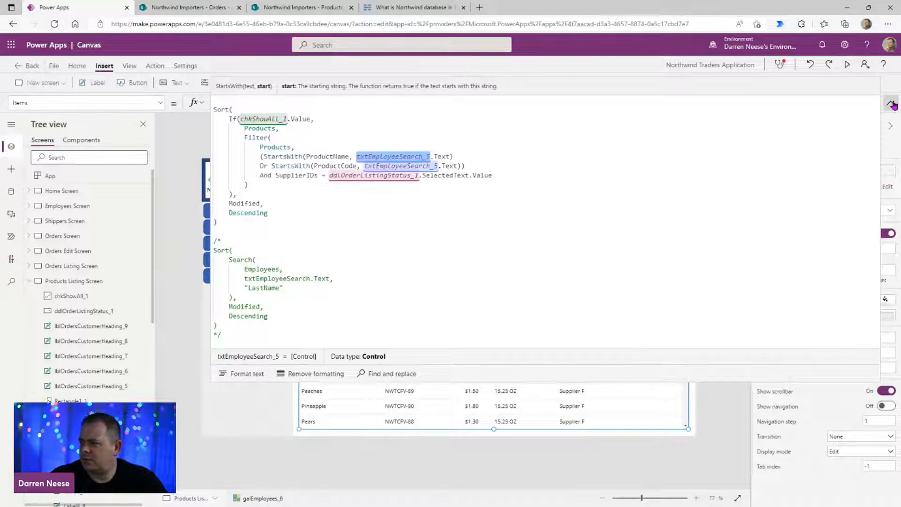
pyautogui.click(893, 106)
# Step: Rename the search text input above the product gallery to txtProductSearch
pyautogui.click(390, 212)
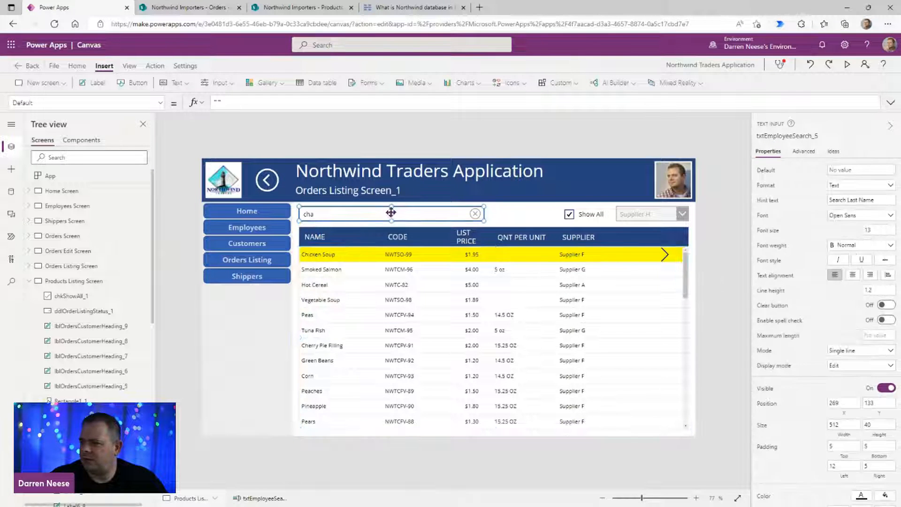
pyautogui.click(783, 134)
pyautogui.click(762, 136)
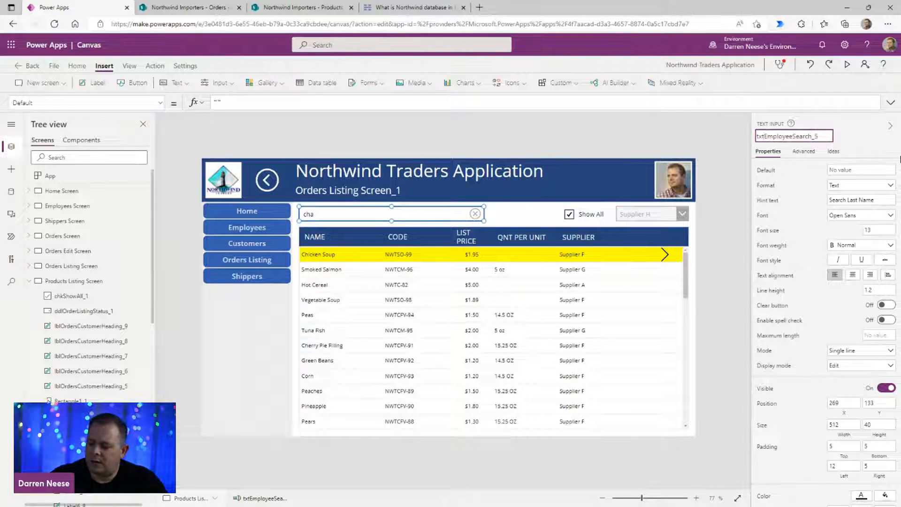
pyautogui.hotkey('shift', 'End')
pyautogui.write('Pro')
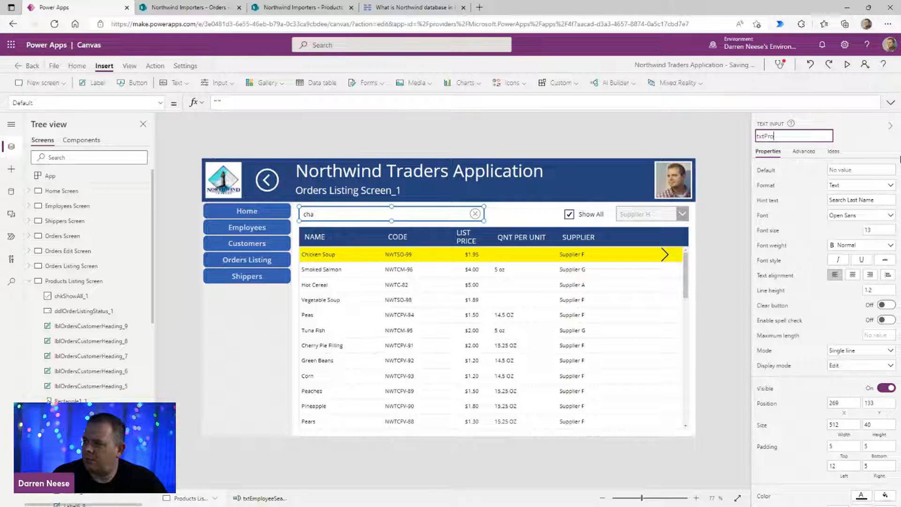
pyautogui.write('duct')
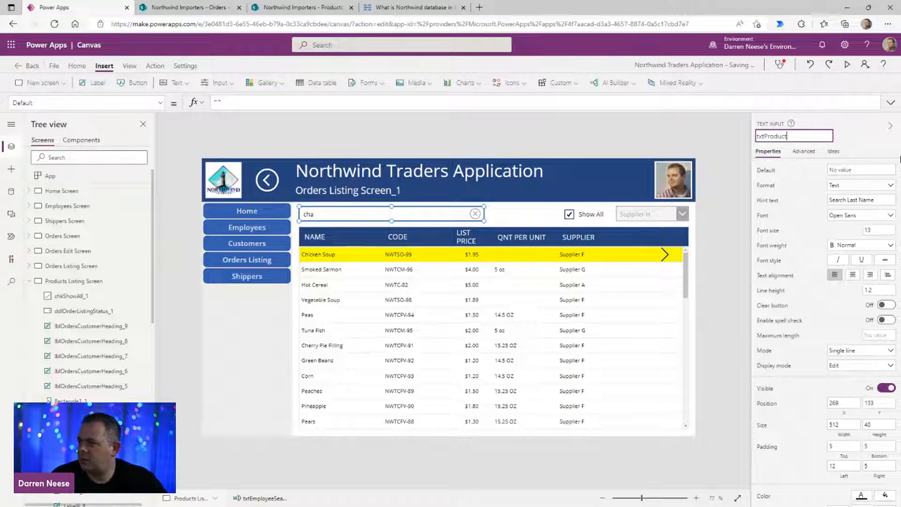
pyautogui.write('earch')
pyautogui.press('Return')
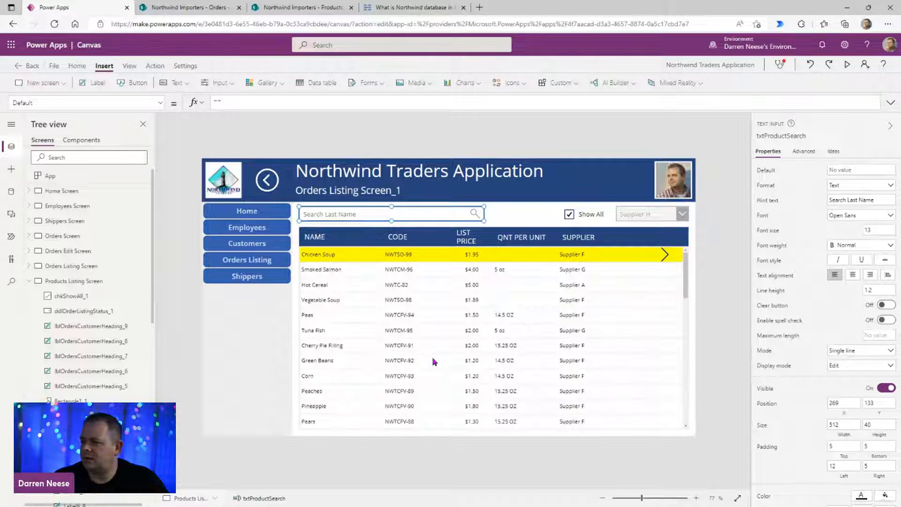
# Step: Check how the product gallery's Items formula references the renamed search box
pyautogui.click(432, 361)
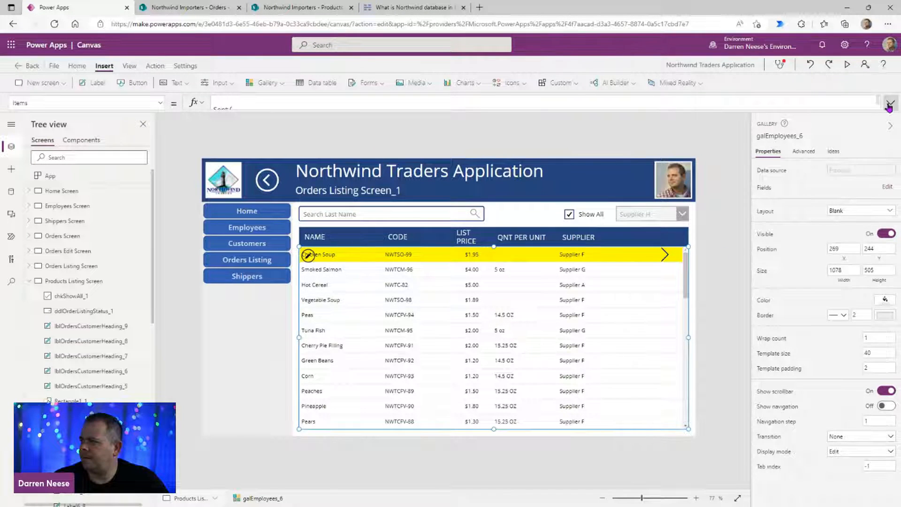
pyautogui.click(890, 103)
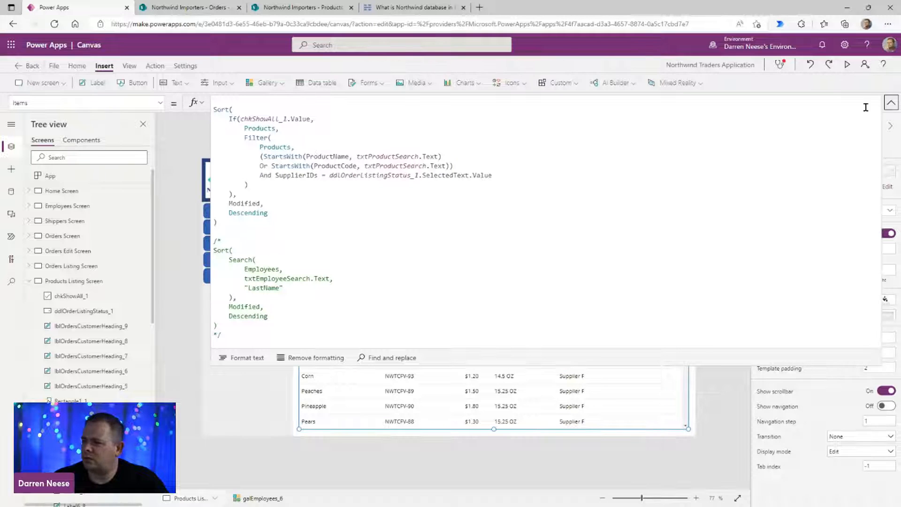
pyautogui.click(890, 102)
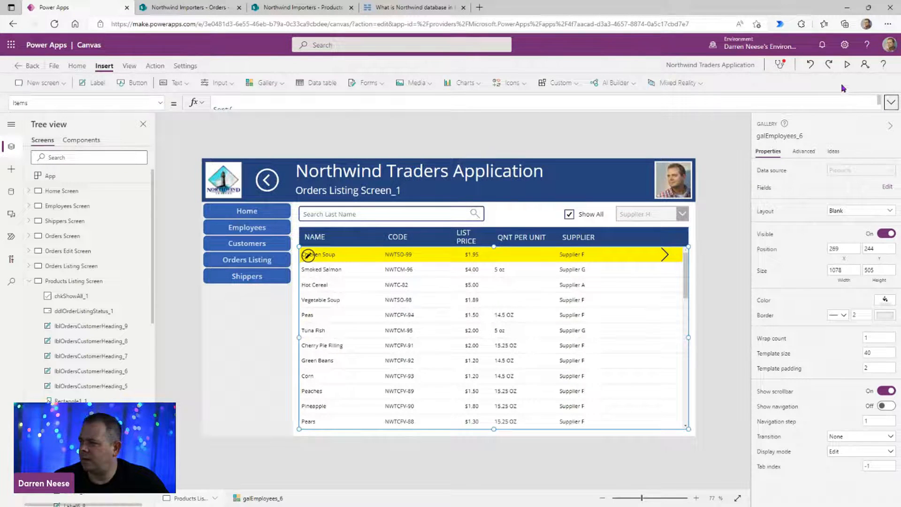
# Step: Preview the app, search the products for "Green", turn off Show All, and return to the editor
pyautogui.click(847, 64)
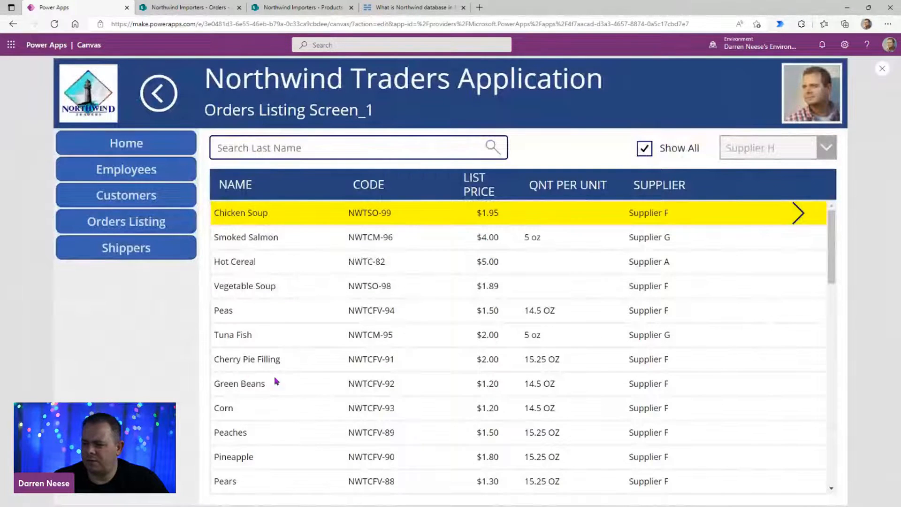
pyautogui.click(397, 142)
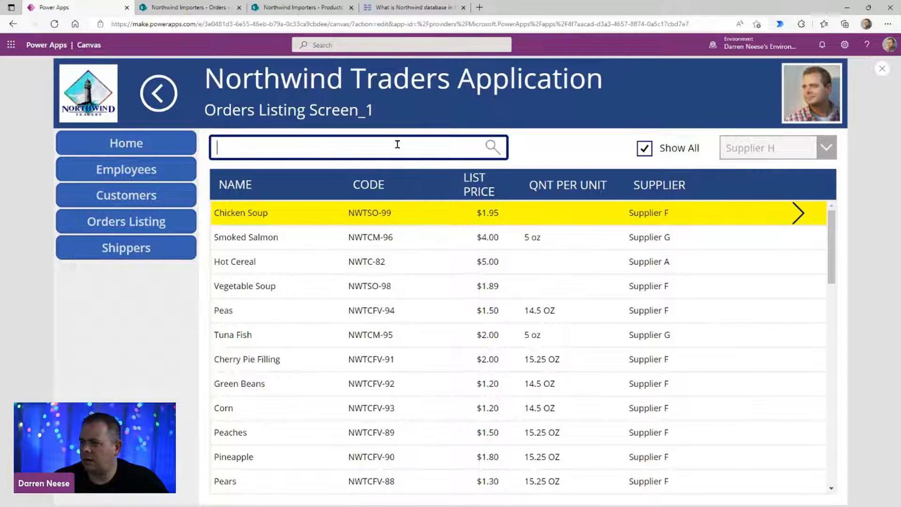
pyautogui.write('Green')
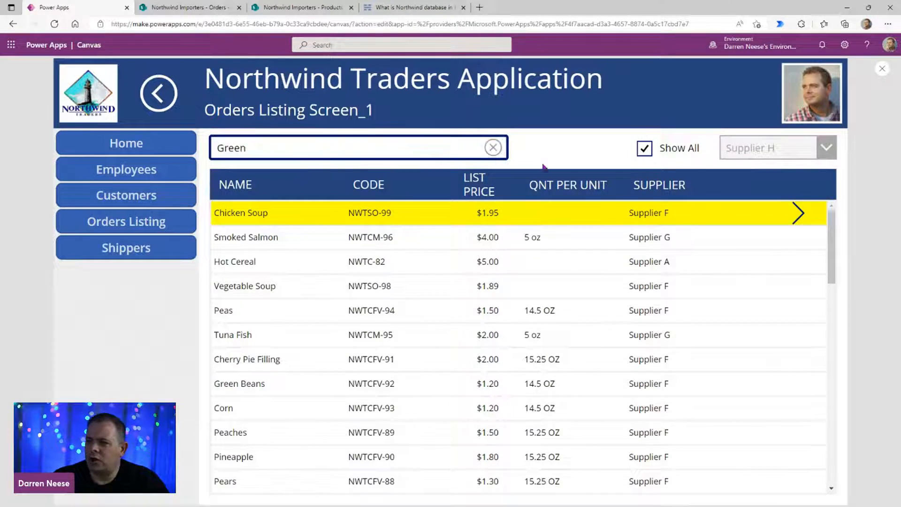
pyautogui.click(645, 149)
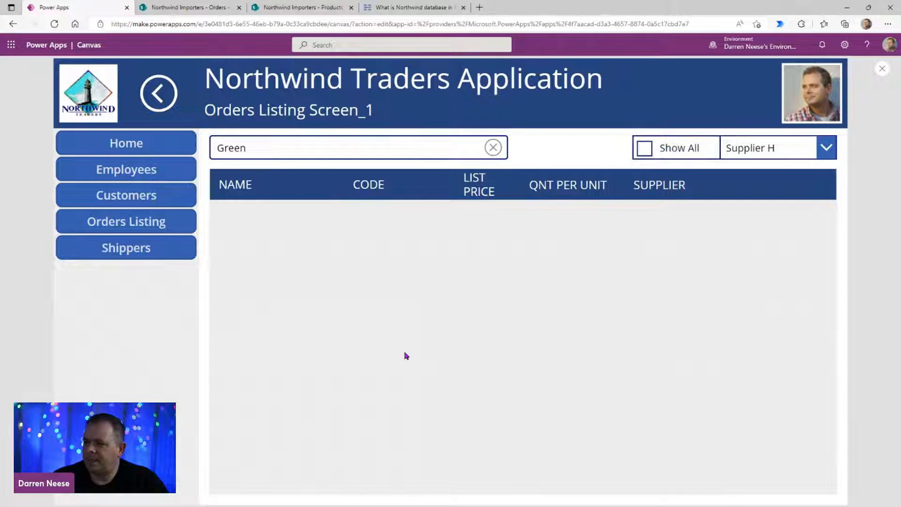
pyautogui.click(390, 152)
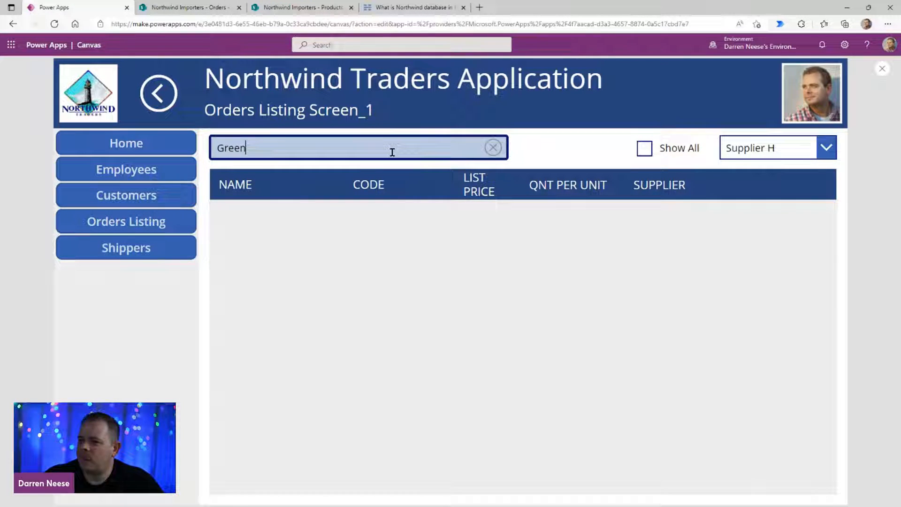
pyautogui.click(881, 68)
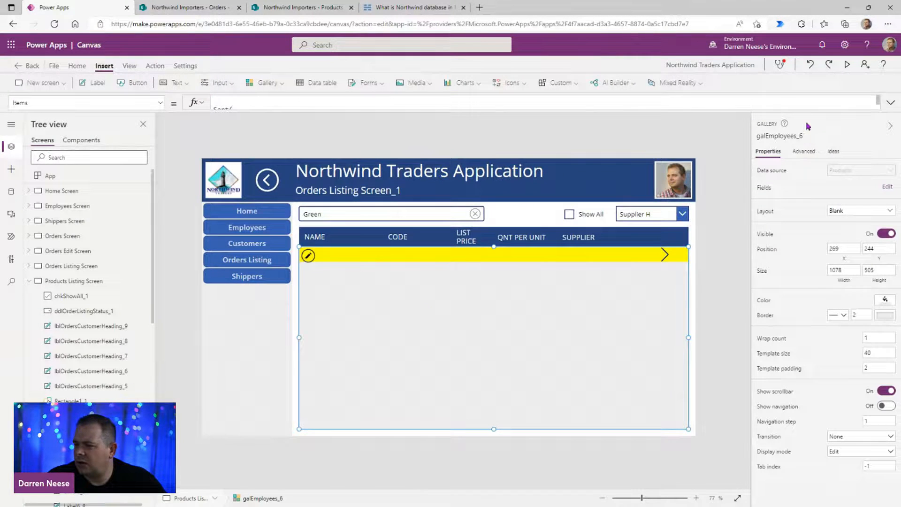
# Step: Review the product gallery's Items formula, examining how ProductName is matched against txtProductSearch
pyautogui.click(890, 103)
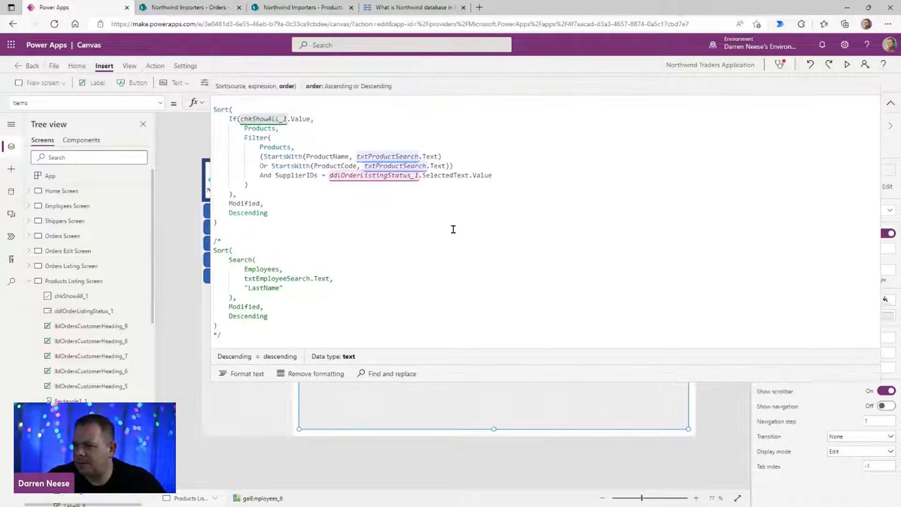
pyautogui.doubleClick(328, 156)
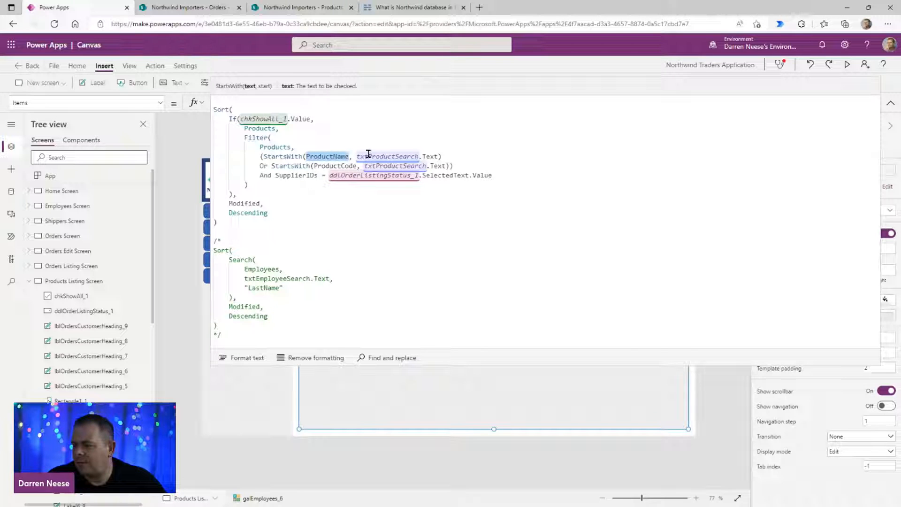
pyautogui.doubleClick(387, 156)
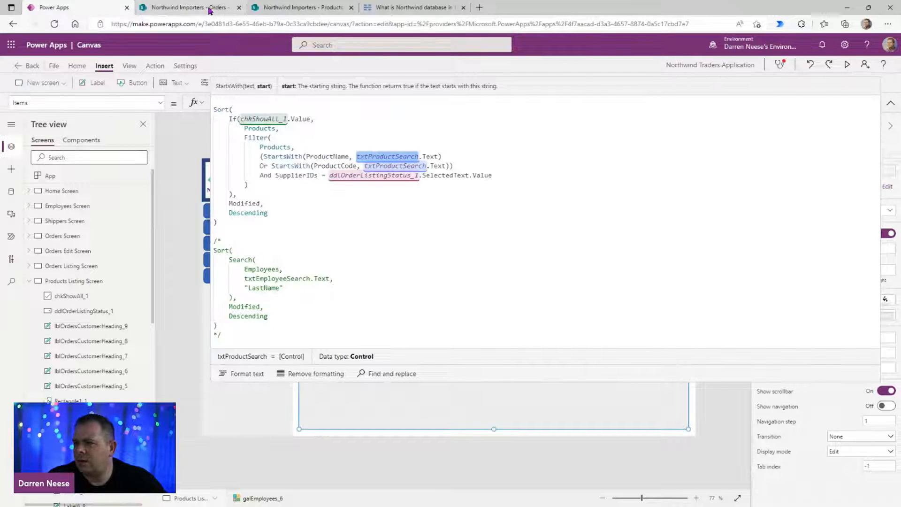
# Step: Switch to the SharePoint Products list, sort it by ProductName ascending, and check the suppliers of the products starting with Green
pyautogui.click(301, 7)
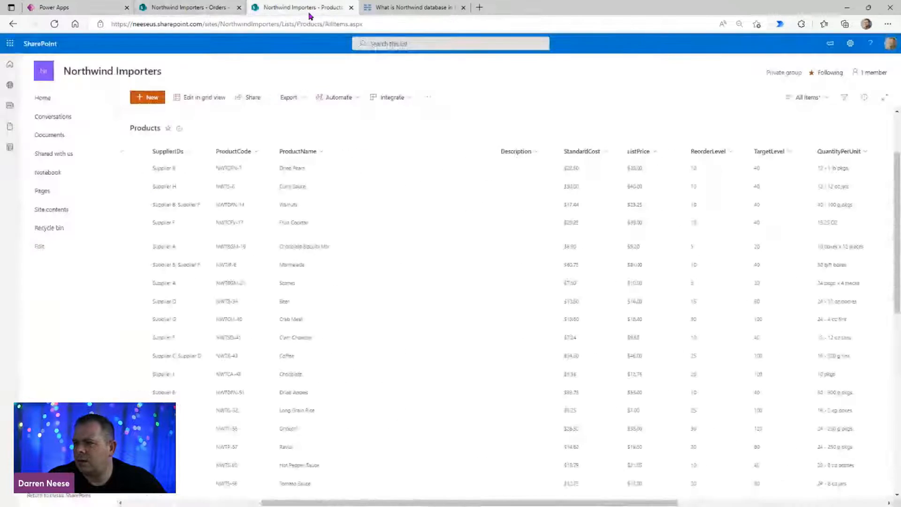
pyautogui.click(234, 502)
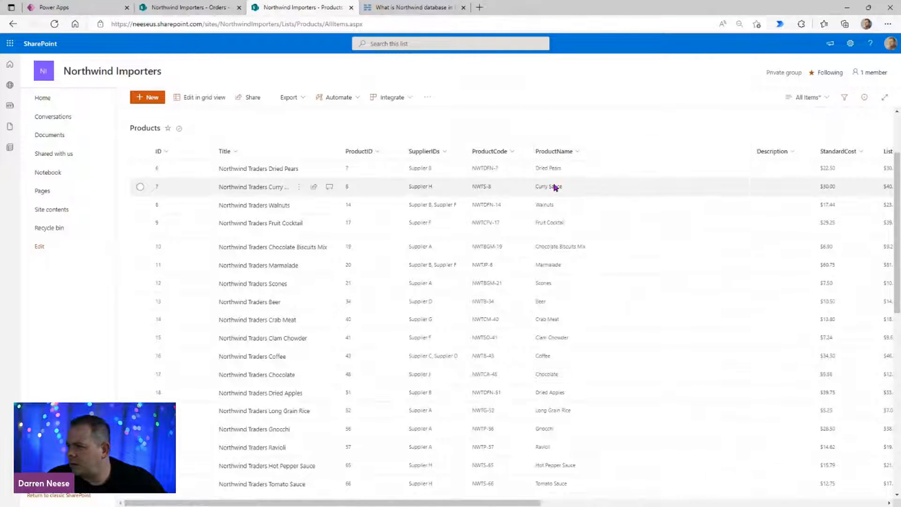
pyautogui.click(577, 151)
pyautogui.click(576, 172)
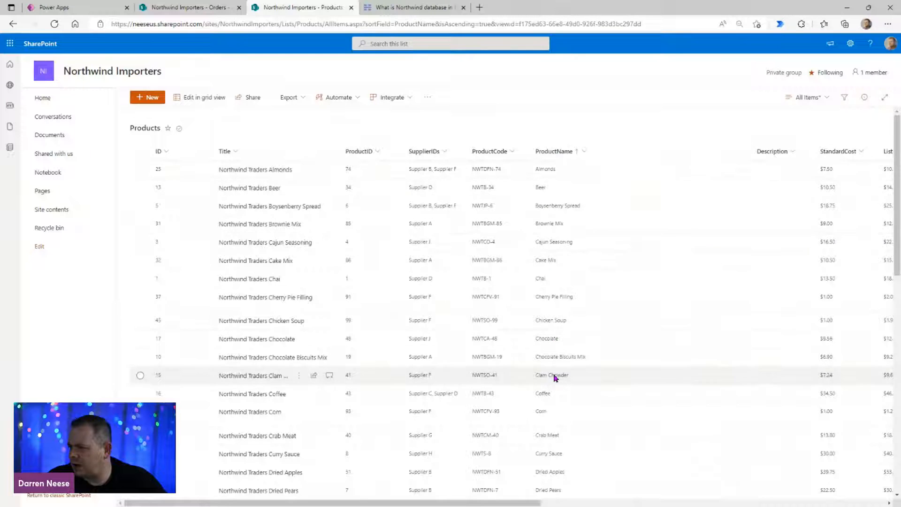
pyautogui.scroll(-5, 556, 376)
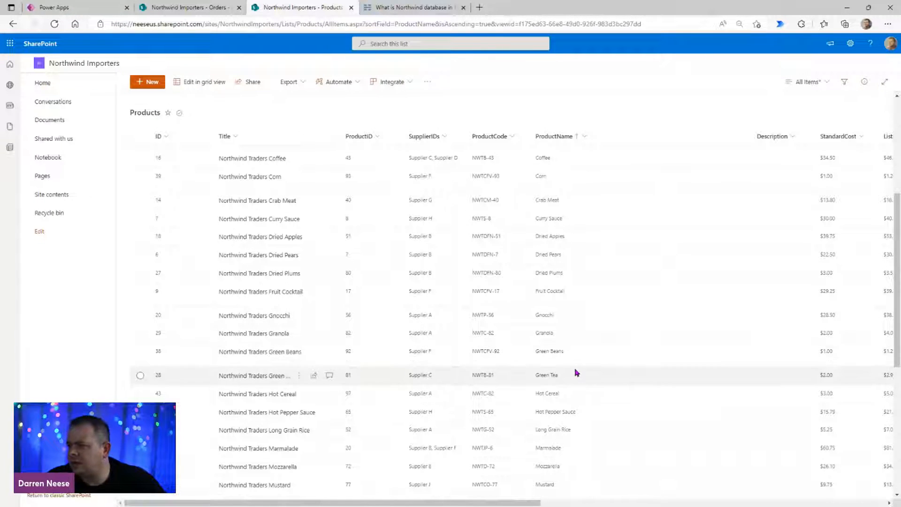
# Step: Return to Power Apps and examine the gallery formula's Show All condition and its combined search and supplier filter
pyautogui.click(92, 9)
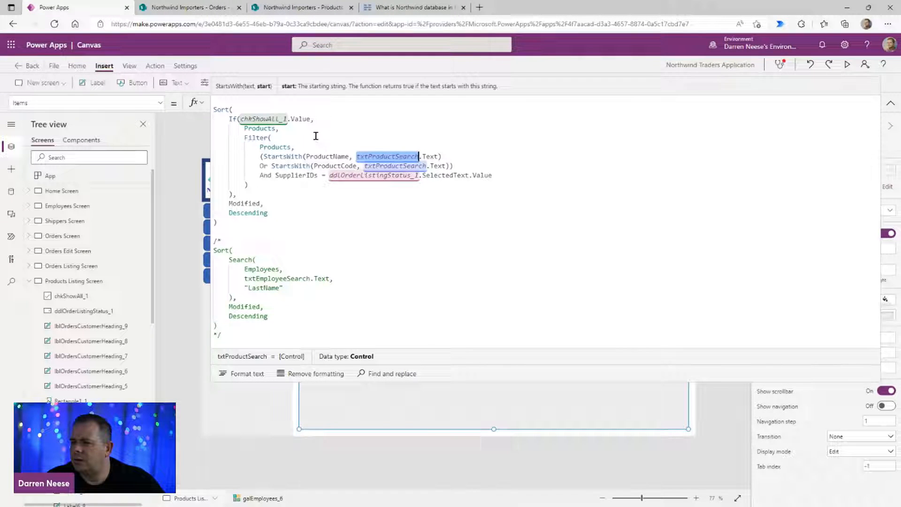
pyautogui.click(329, 147)
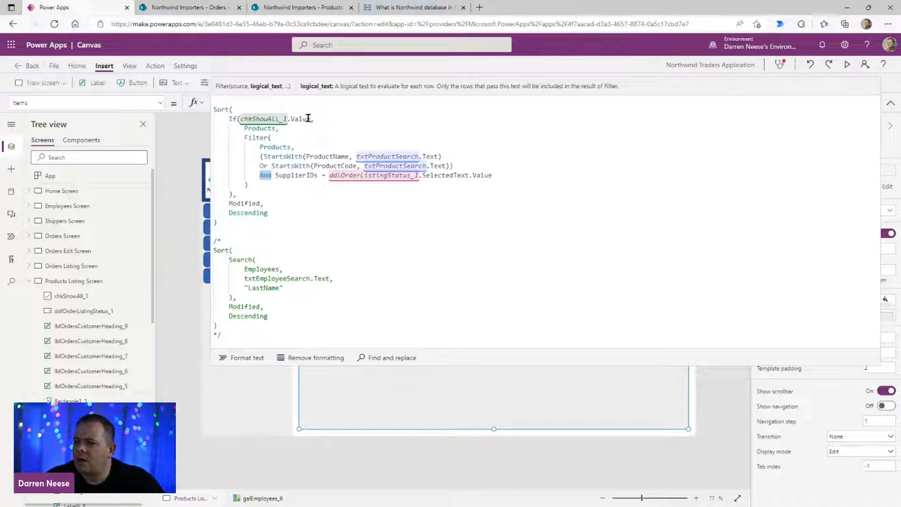
pyautogui.moveTo(308, 119); pyautogui.dragTo(237, 119)
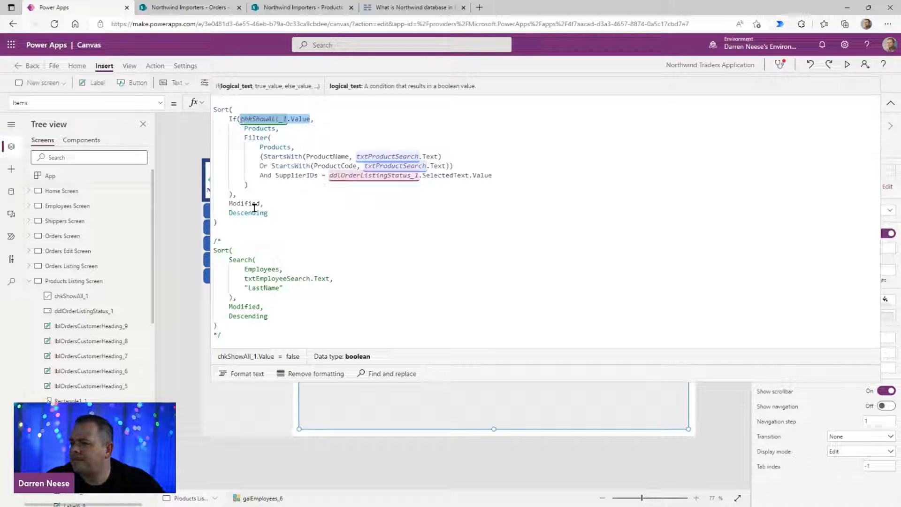
pyautogui.click(318, 219)
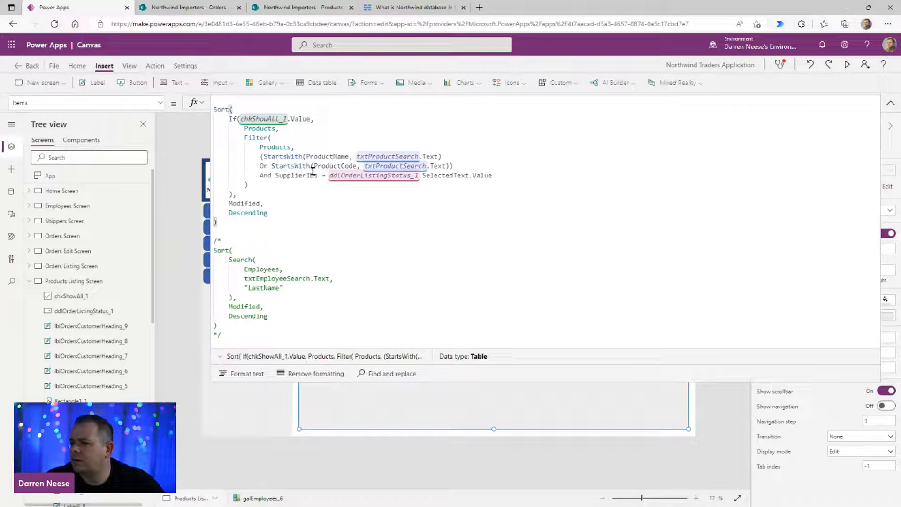
pyautogui.click(890, 103)
# Step: Preview the app and test the Show All checkbox on and off with the "Green" search in place
pyautogui.click(847, 64)
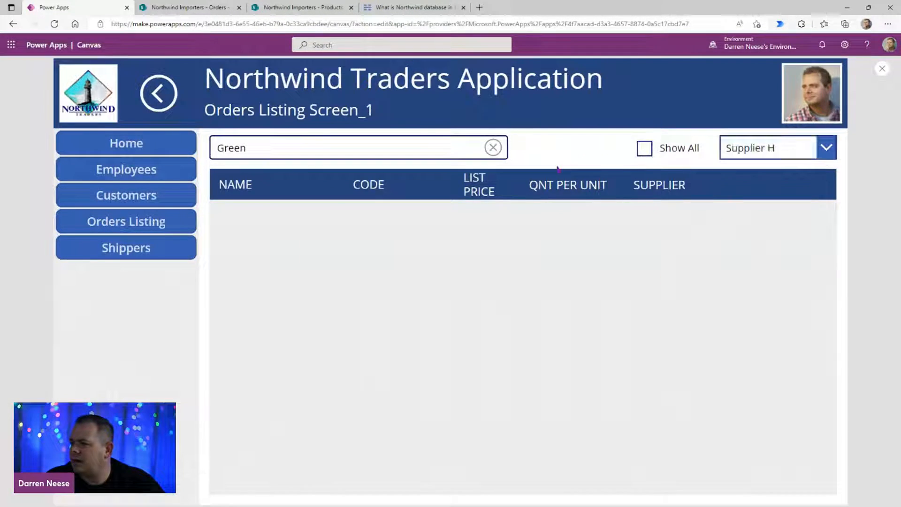
pyautogui.click(781, 149)
pyautogui.click(645, 150)
pyautogui.click(654, 154)
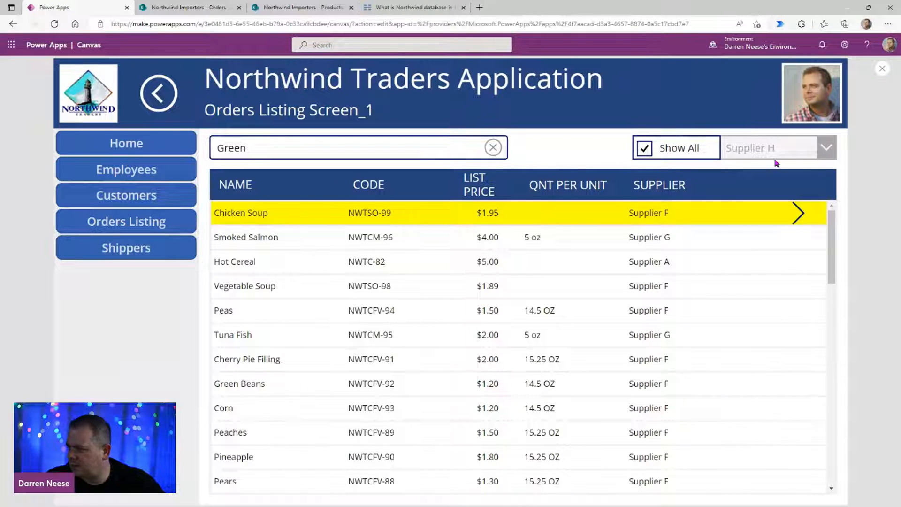
pyautogui.click(674, 148)
# Step: Filter the previewed products by Supplier F, clear the search text, and return to the editor
pyautogui.click(826, 150)
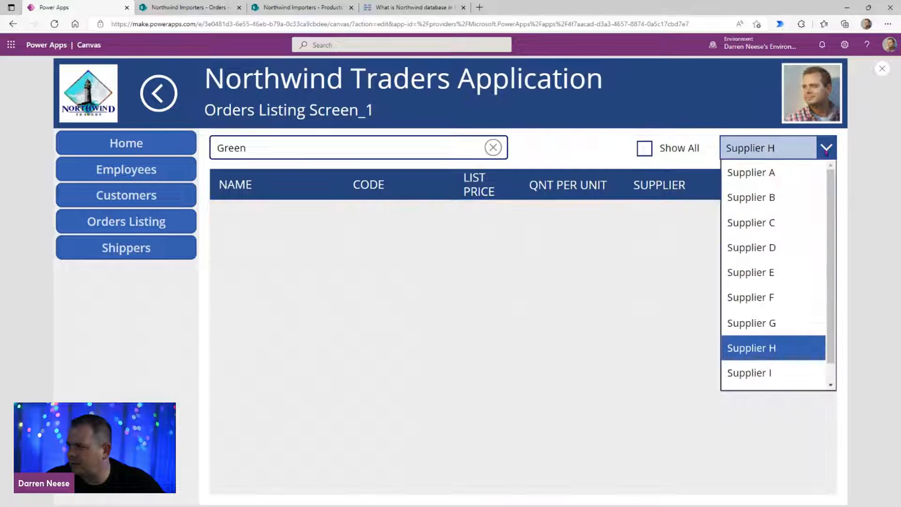
pyautogui.click(779, 297)
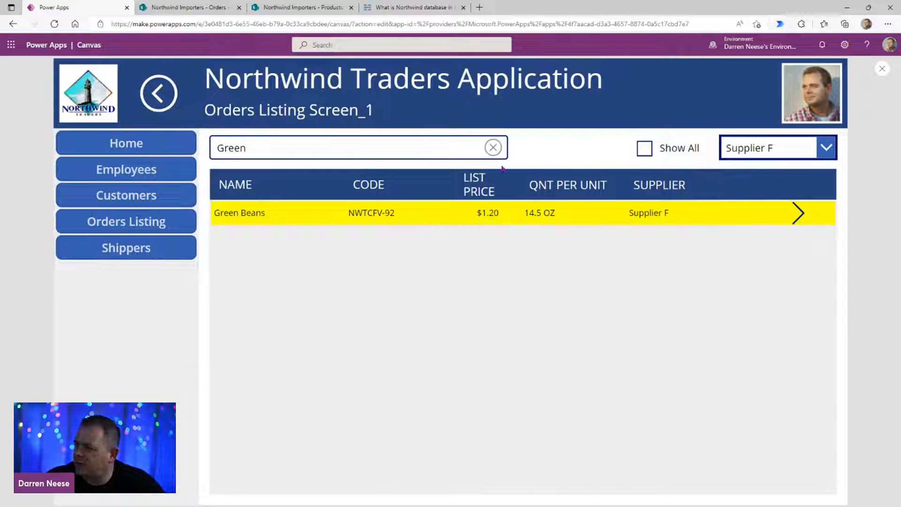
pyautogui.click(493, 151)
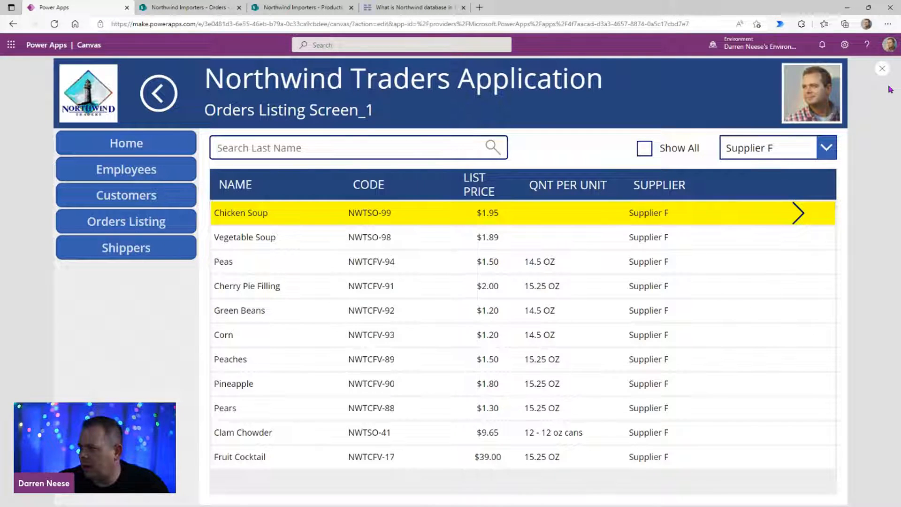
pyautogui.click(882, 69)
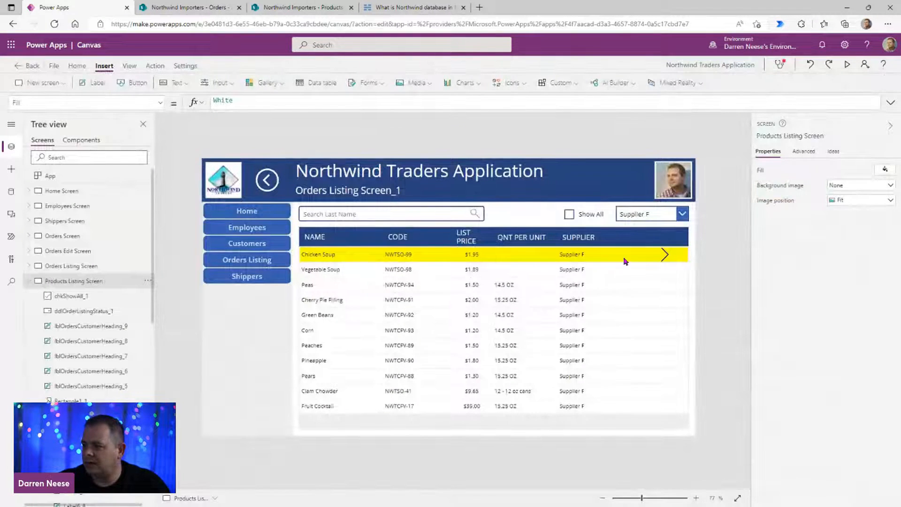
# Step: Check the OnSelect formula of the arrow icon in the product gallery
pyautogui.click(666, 255)
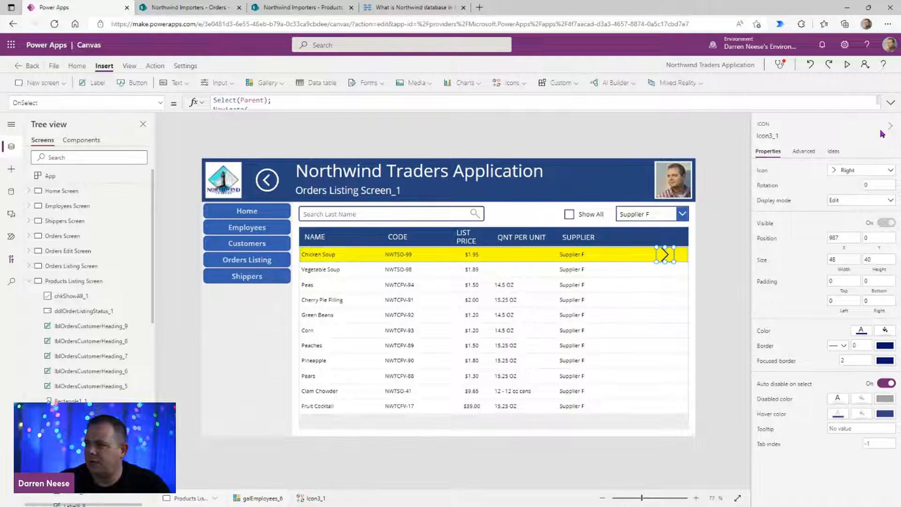
pyautogui.click(890, 102)
pyautogui.click(892, 105)
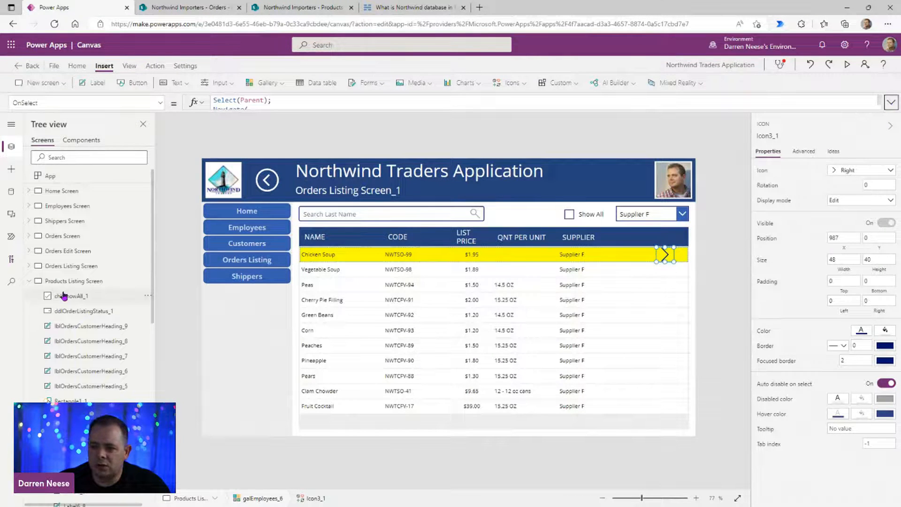
# Step: Duplicate the Orders Edit Screen
pyautogui.click(27, 283)
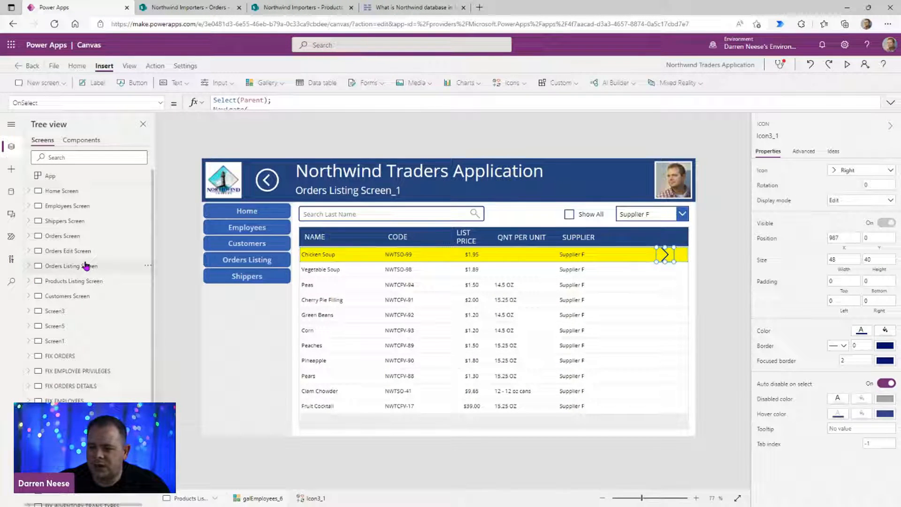
pyautogui.click(71, 267)
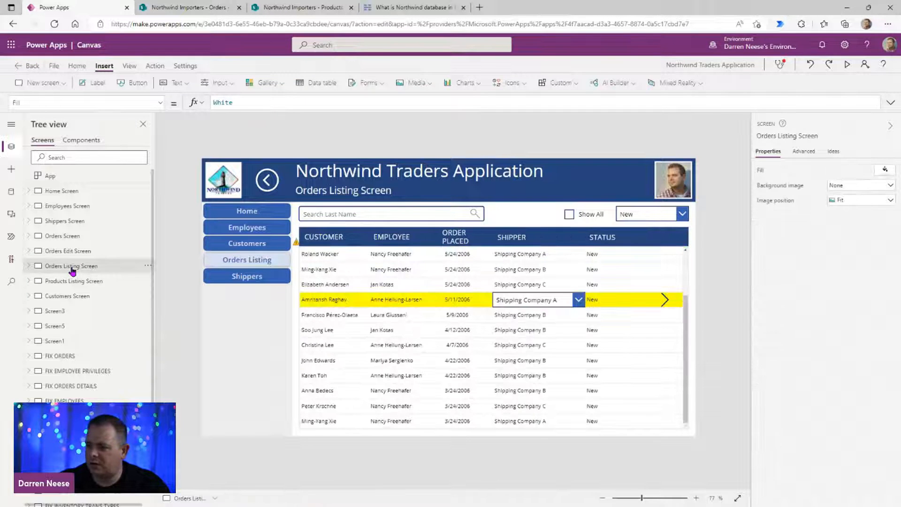
pyautogui.click(96, 256)
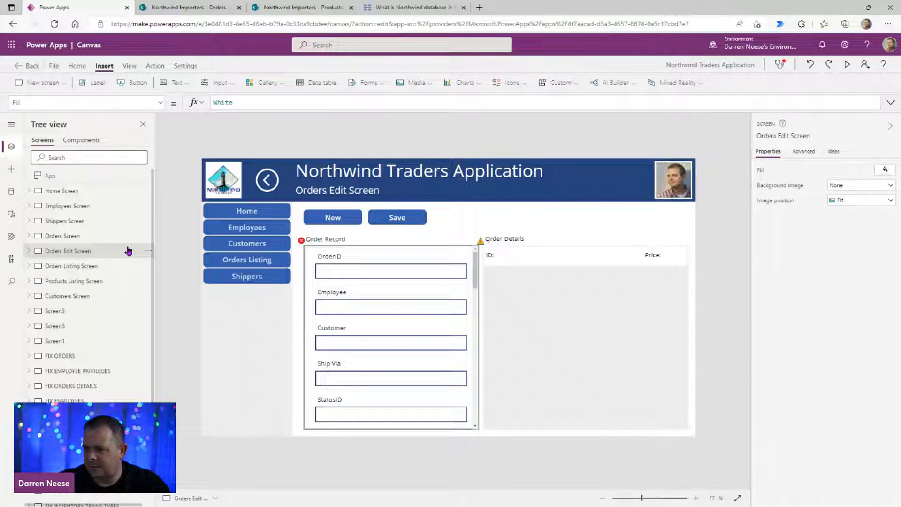
pyautogui.click(147, 251)
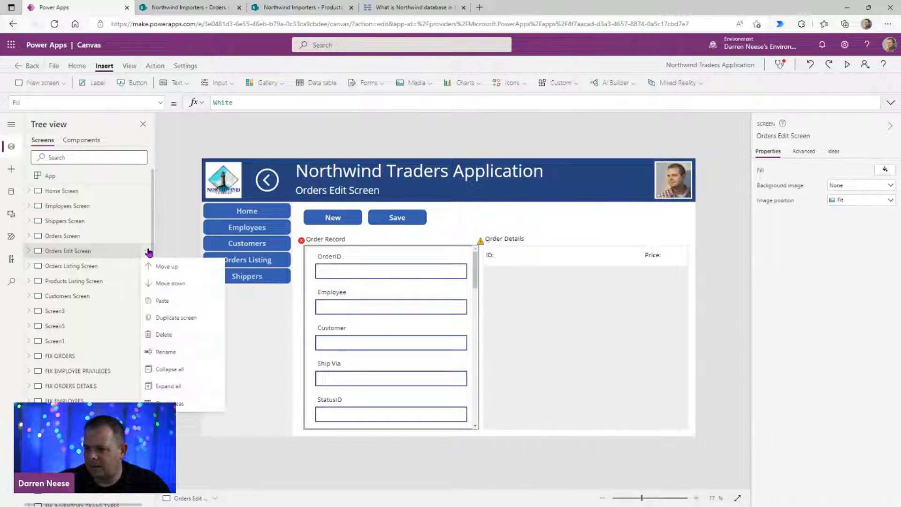
pyautogui.click(170, 321)
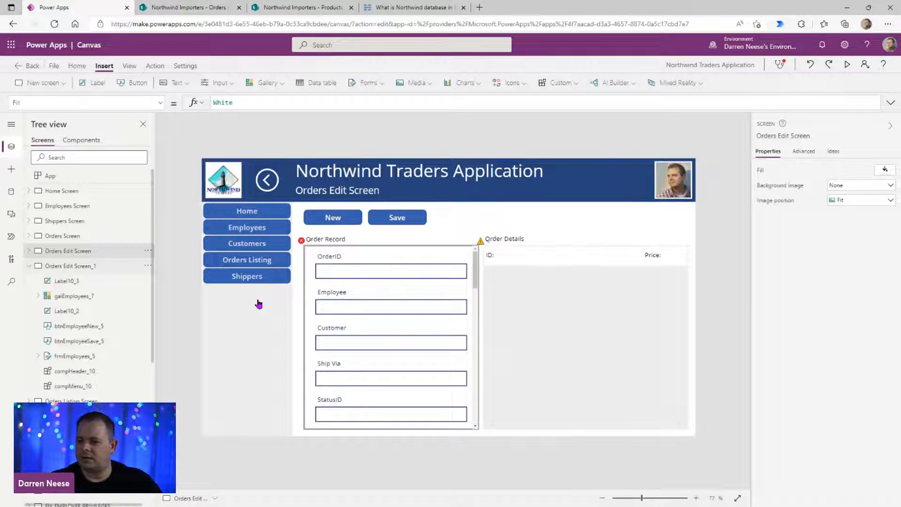
# Step: Rename the duplicated screen to Product Edit Screen
pyautogui.click(774, 134)
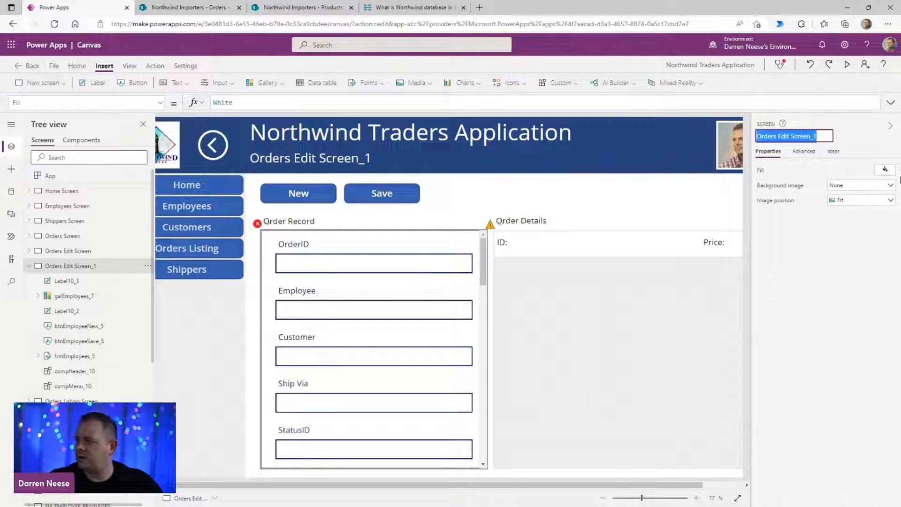
pyautogui.write('Product')
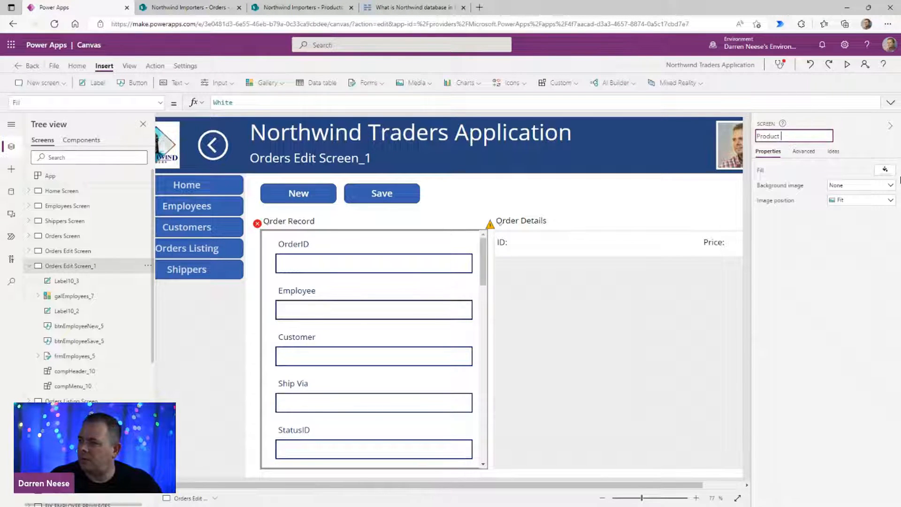
pyautogui.write(' Edit Screen')
pyautogui.press('Return')
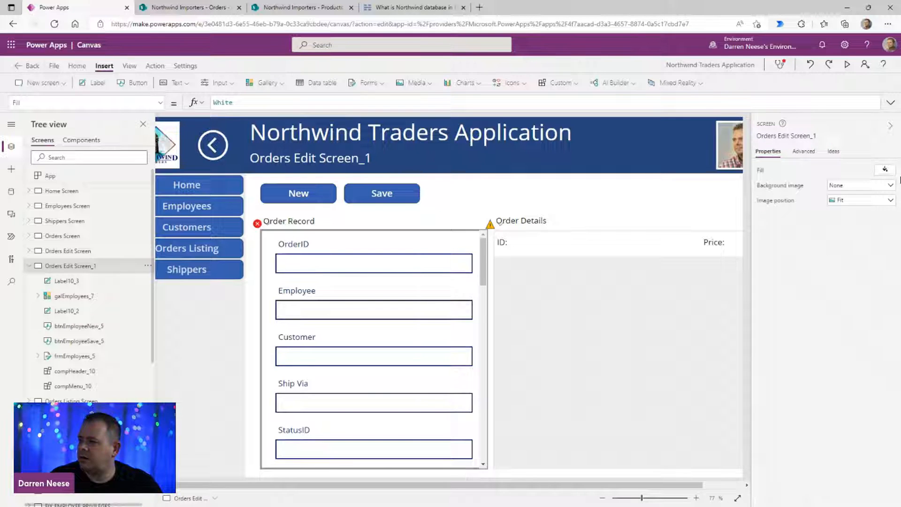
pyautogui.moveTo(644, 500); pyautogui.dragTo(640, 497)
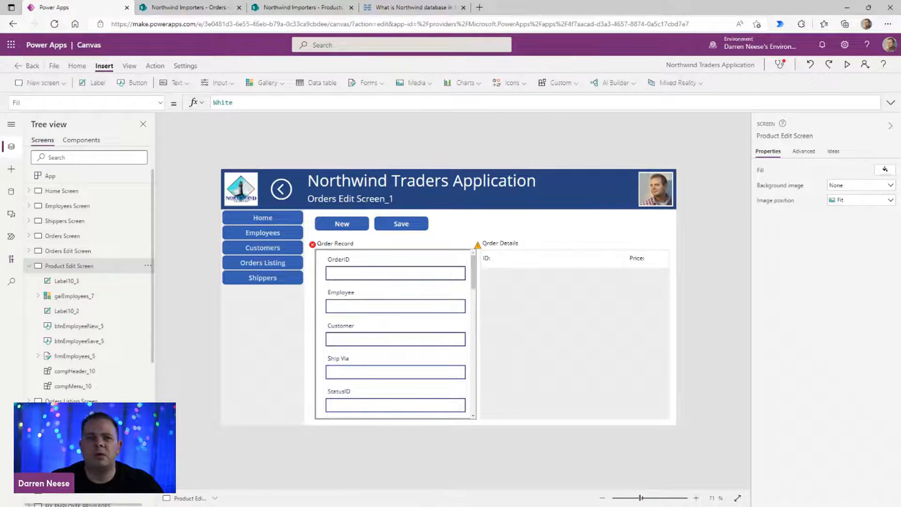
# Step: Switch to the Access relationships diagram and examine how Products links to the Order Details and Purchase Order Details tables, shifting those tables slightly
pyautogui.moveTo(167, 0); pyautogui.dragTo(656, 0)
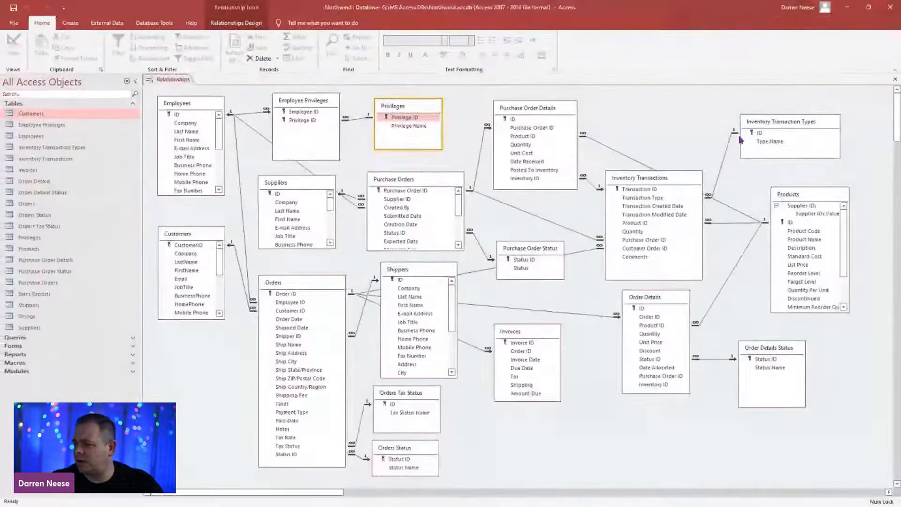
pyautogui.moveTo(827, 201)
pyautogui.mouseDown()
pyautogui.moveTo(769, 212)
pyautogui.moveTo(800, 192)
pyautogui.moveTo(760, 196)
pyautogui.moveTo(874, 188)
pyautogui.moveTo(797, 118)
pyautogui.moveTo(846, 182)
pyautogui.moveTo(821, 246)
pyautogui.moveTo(804, 198)
pyautogui.moveTo(813, 196)
pyautogui.mouseUp()
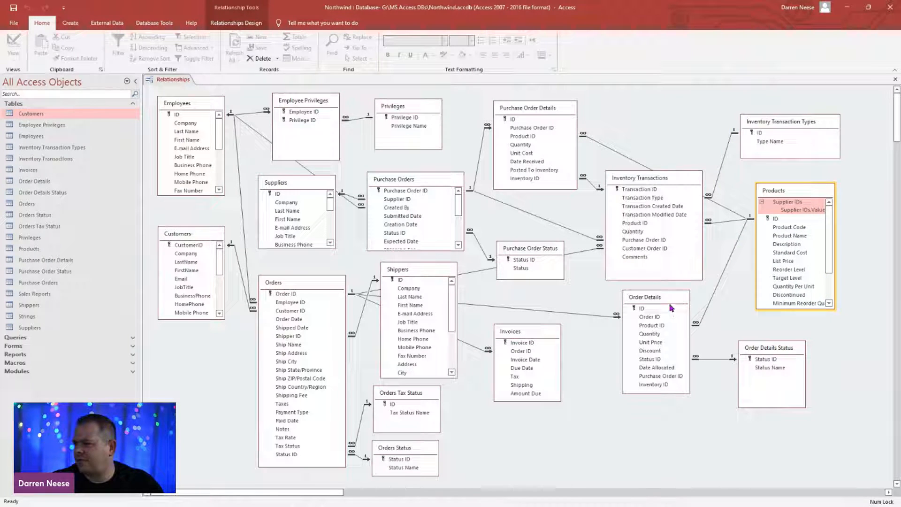
pyautogui.moveTo(671, 299)
pyautogui.mouseDown()
pyautogui.moveTo(732, 300)
pyautogui.moveTo(731, 326)
pyautogui.moveTo(672, 325)
pyautogui.moveTo(674, 311)
pyautogui.mouseUp()
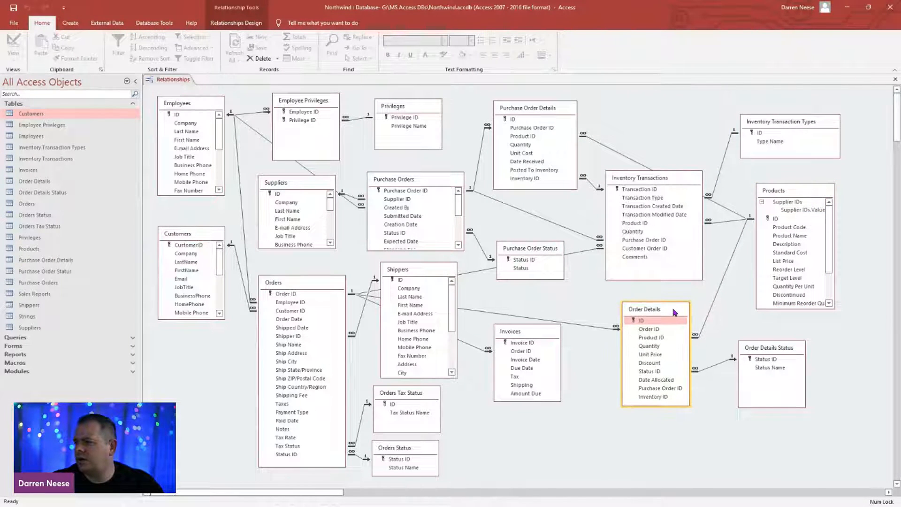
pyautogui.moveTo(567, 113); pyautogui.dragTo(555, 97)
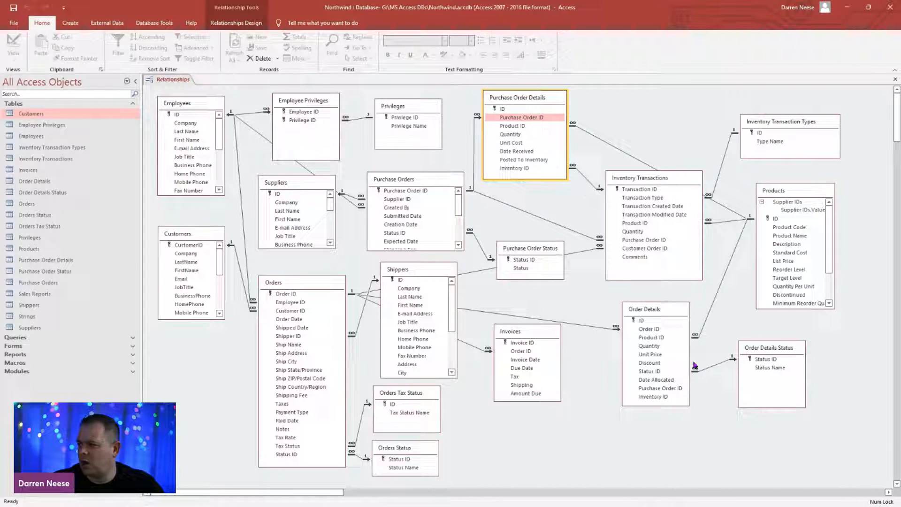
pyautogui.click(847, 7)
# Step: Delete the order details gallery and its Order Details heading from the Product Edit Screen
pyautogui.click(613, 313)
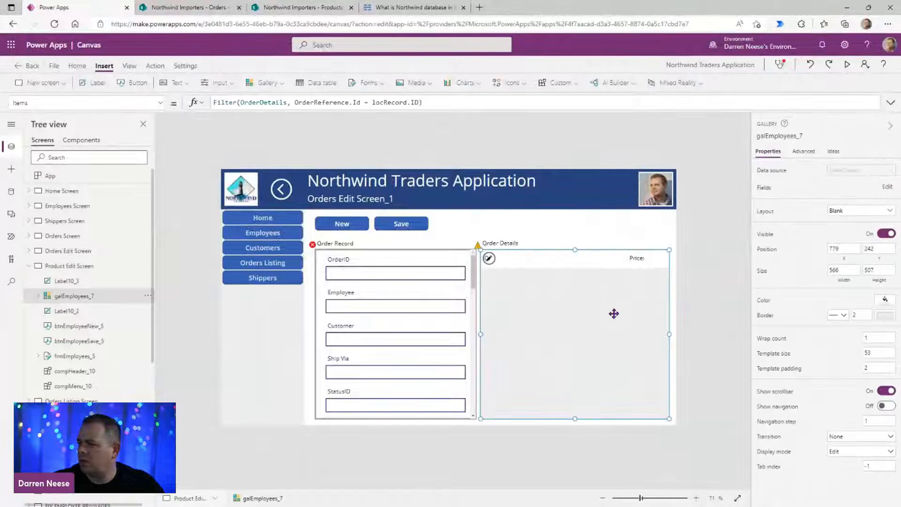
pyautogui.keyDown('shift'); pyautogui.click(513, 247); pyautogui.keyUp('shift')
pyautogui.press('Delete')
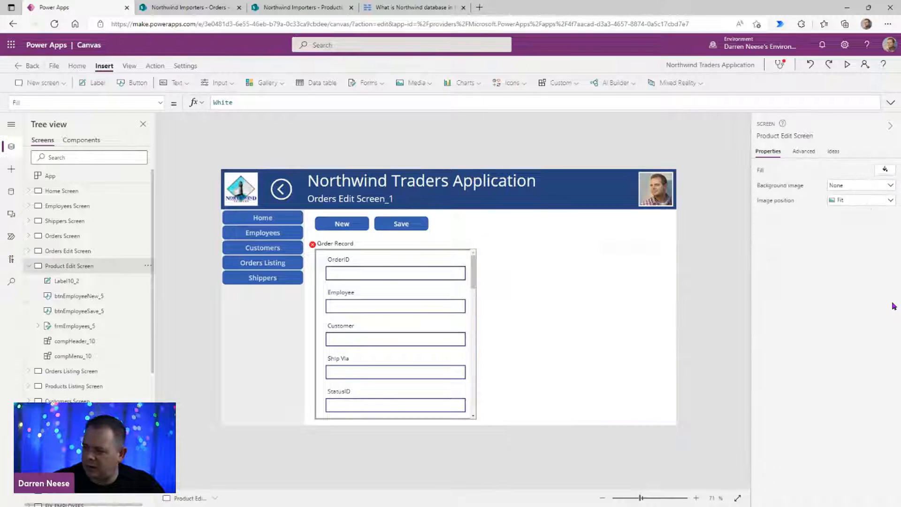
# Step: Widen the Product Edit Screen's form across the content area and switch its data source to Products, replacing the data cards
pyautogui.click(473, 276)
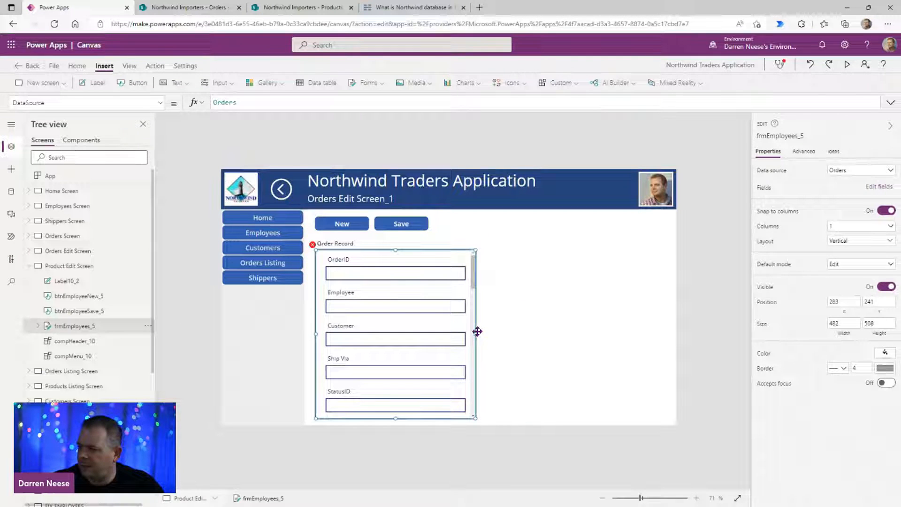
pyautogui.moveTo(477, 334); pyautogui.dragTo(665, 345)
pyautogui.click(858, 172)
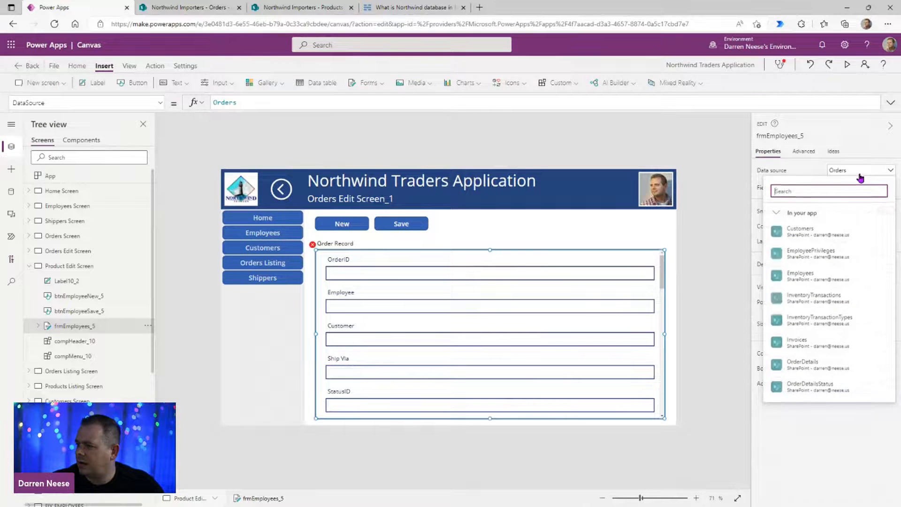
pyautogui.scroll(-5, 842, 328)
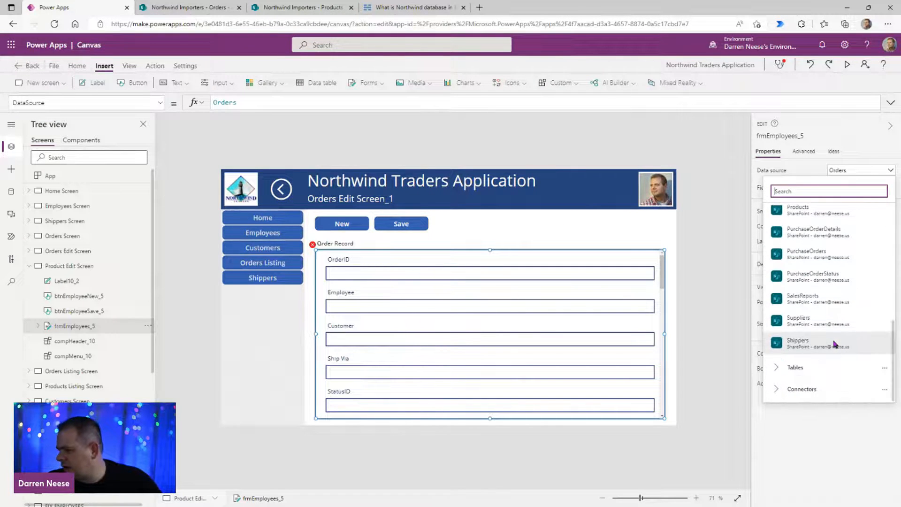
pyautogui.click(831, 213)
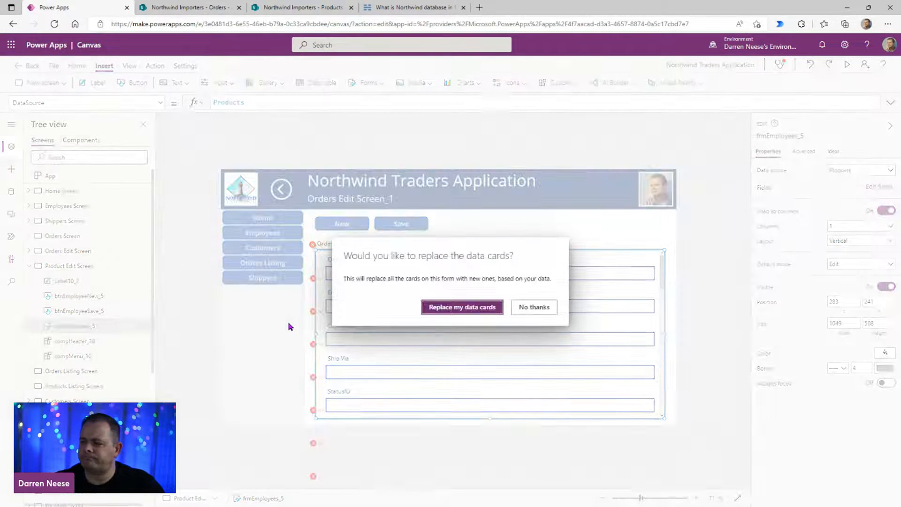
pyautogui.click(491, 308)
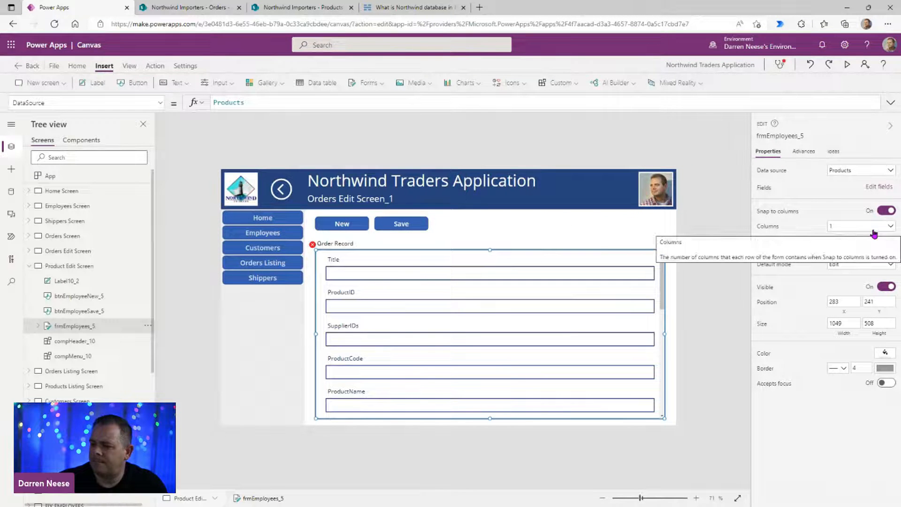
# Step: Lay out the product form in 4 columns
pyautogui.click(873, 233)
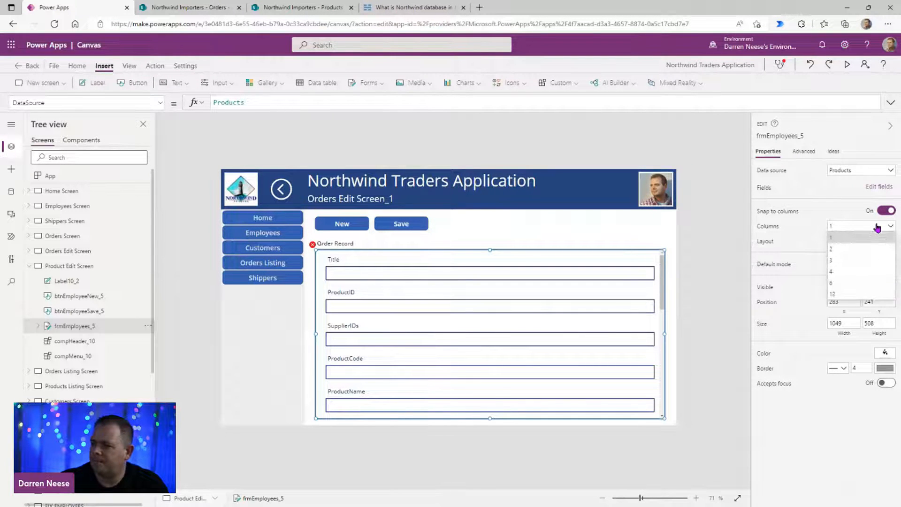
pyautogui.click(867, 274)
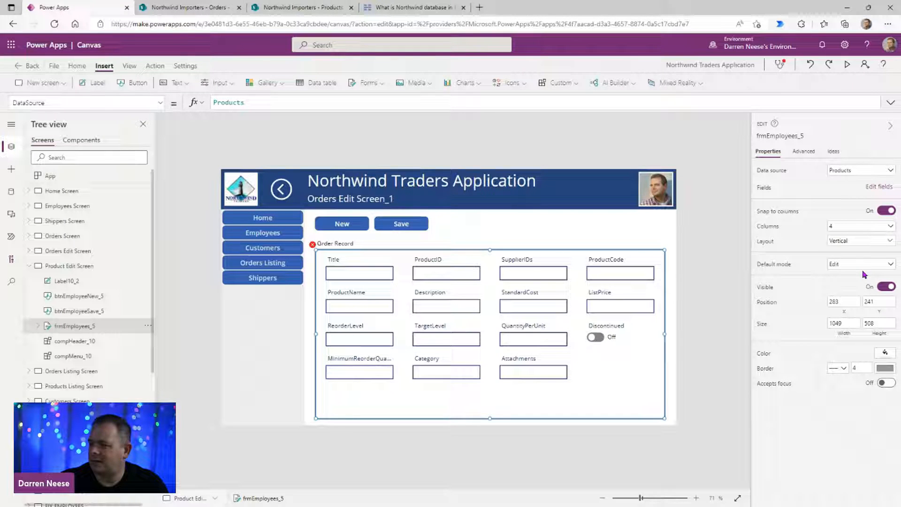
# Step: Examine the Item formula flagged on the product form and preview the Products Listing Screen
pyautogui.click(313, 244)
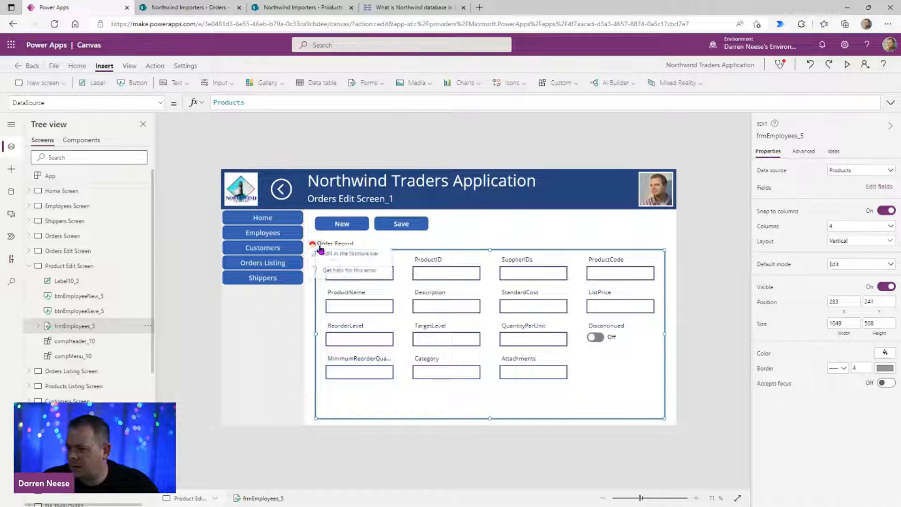
pyautogui.click(347, 259)
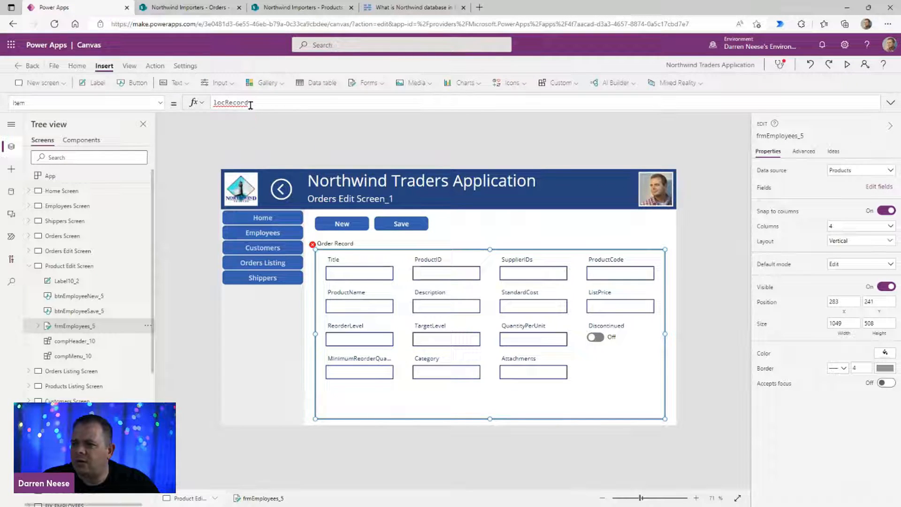
pyautogui.click(30, 265)
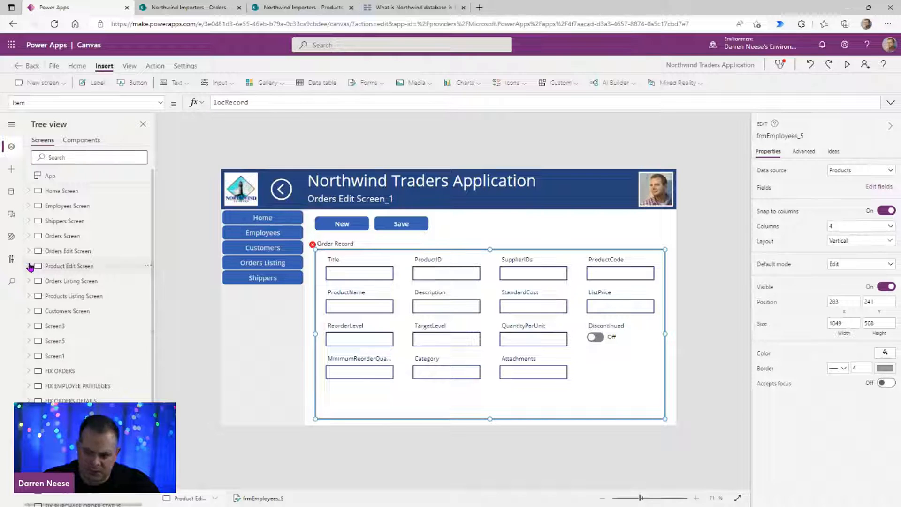
pyautogui.click(111, 299)
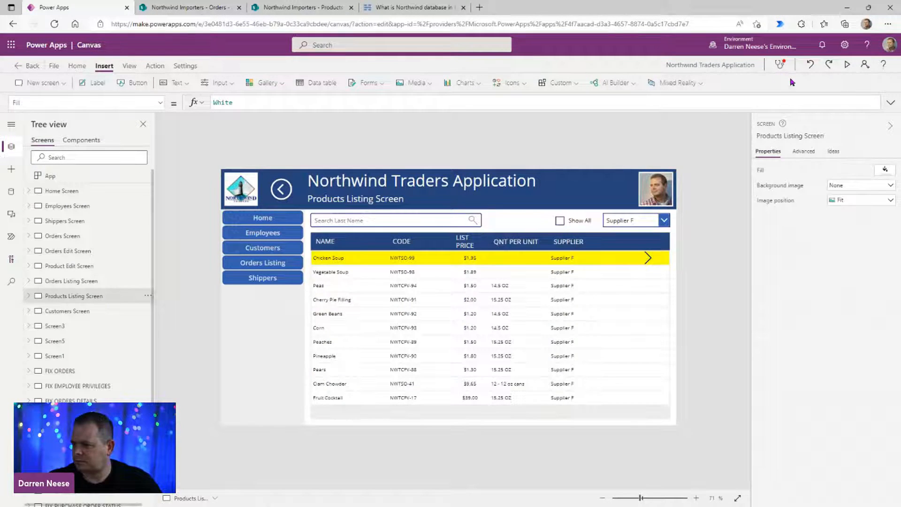
pyautogui.click(846, 66)
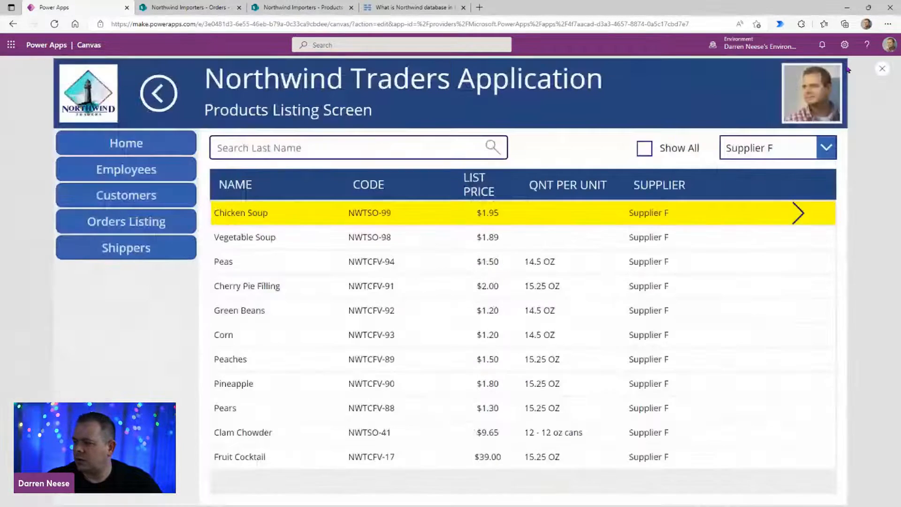
pyautogui.click(882, 70)
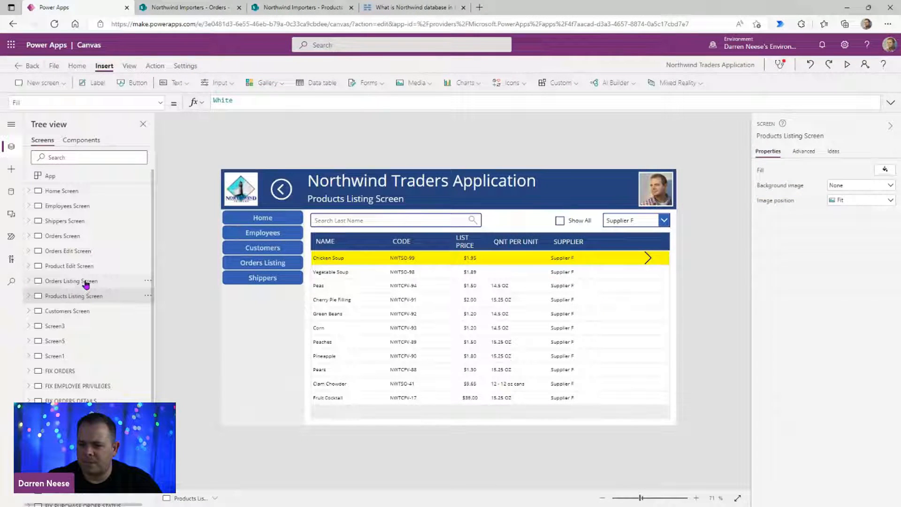
# Step: Change the Navigate target of the product row's arrow icon on the Products Listing Screen to 'Product Edit Screen'
pyautogui.click(70, 266)
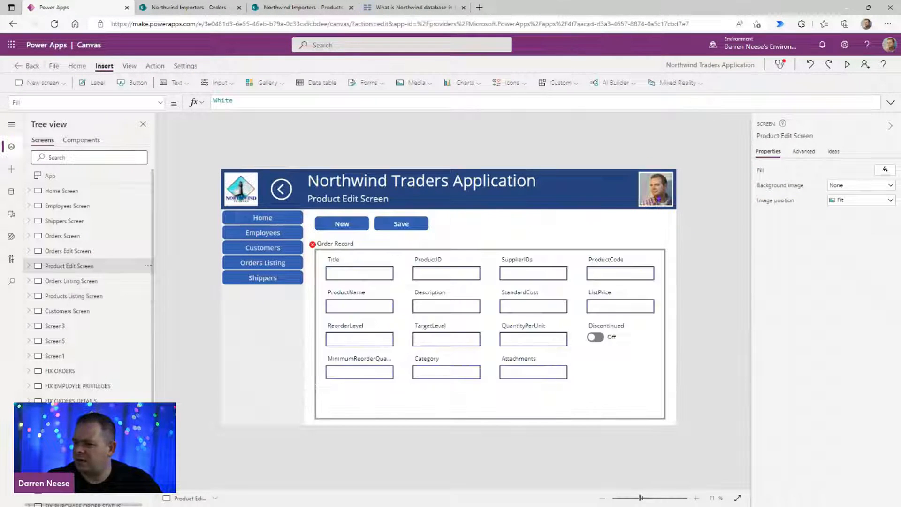
pyautogui.click(794, 136)
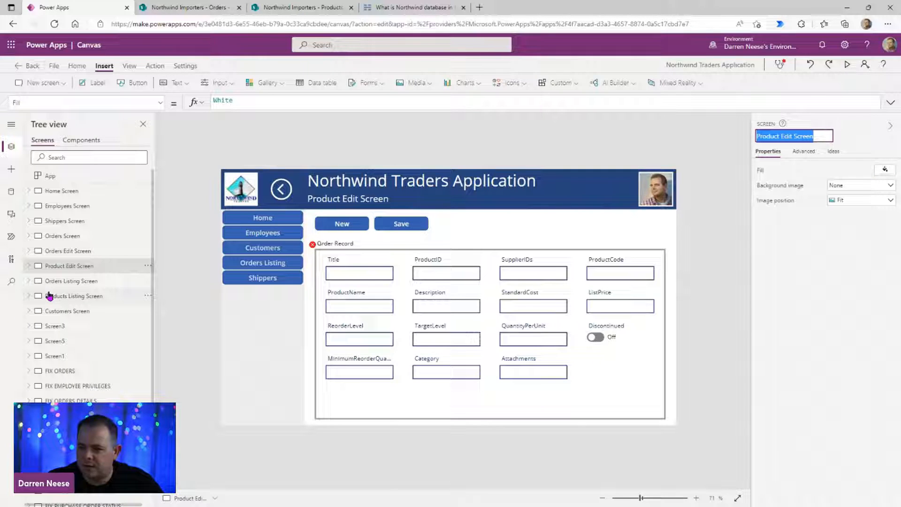
pyautogui.click(107, 296)
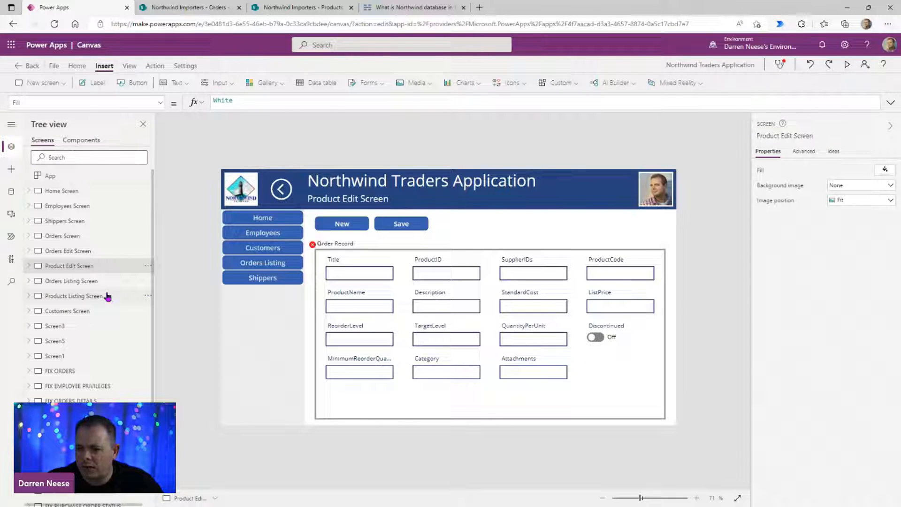
pyautogui.click(649, 258)
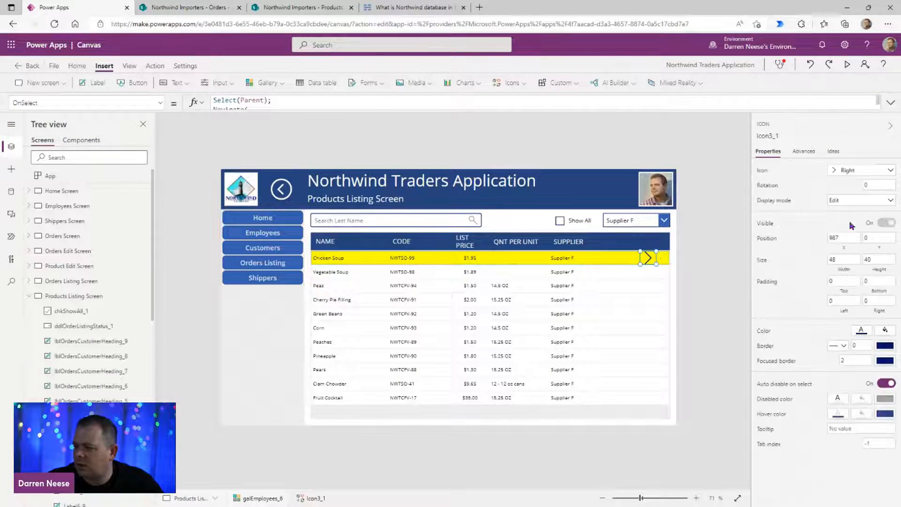
pyautogui.click(890, 102)
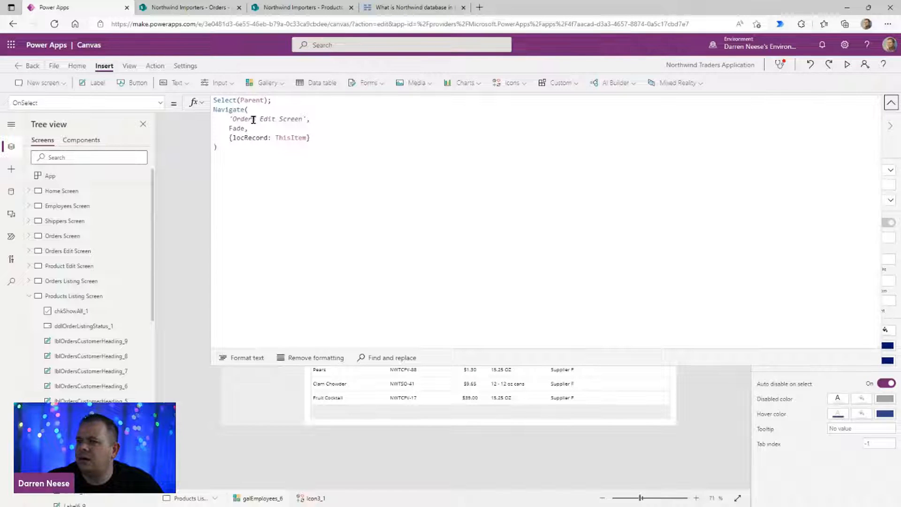
pyautogui.moveTo(235, 115); pyautogui.dragTo(309, 119)
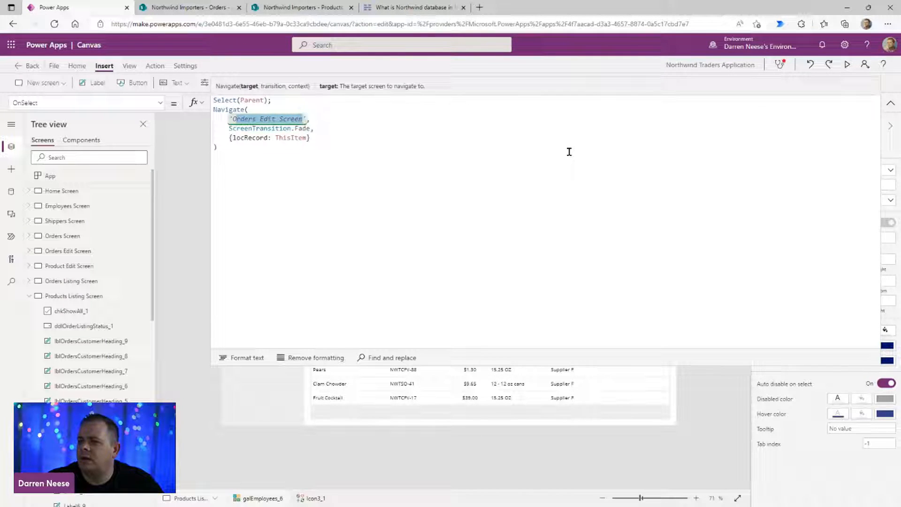
pyautogui.write("'Oroduct Edit Screen")
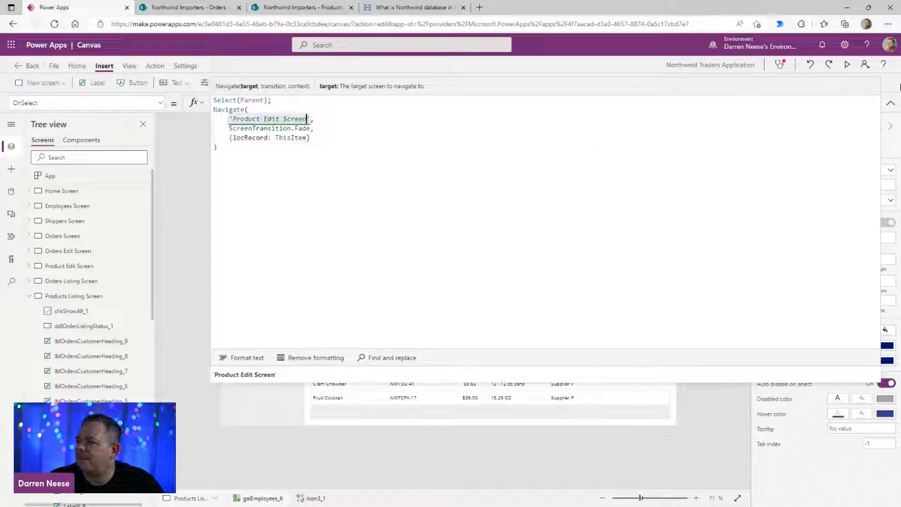
pyautogui.click(890, 103)
# Step: Preview the app and open the Chicken Soup record from the product list to check the edit form
pyautogui.click(847, 64)
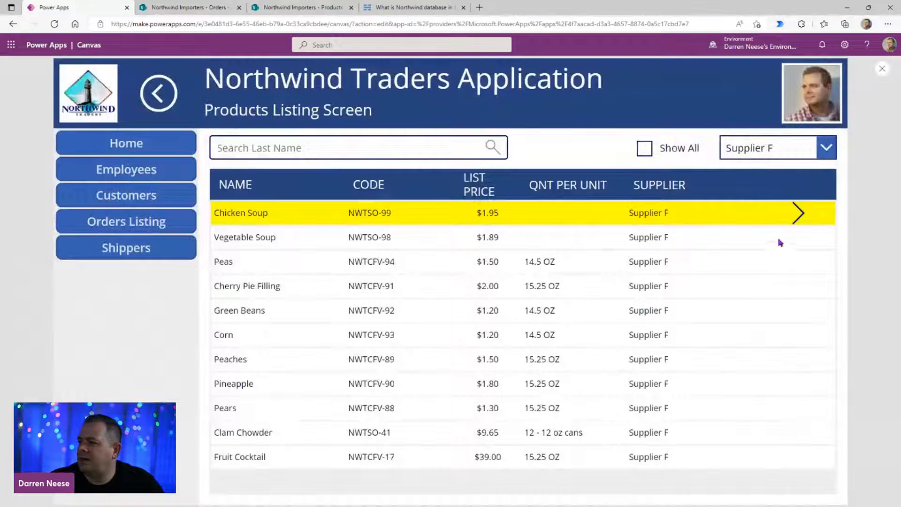
pyautogui.click(805, 217)
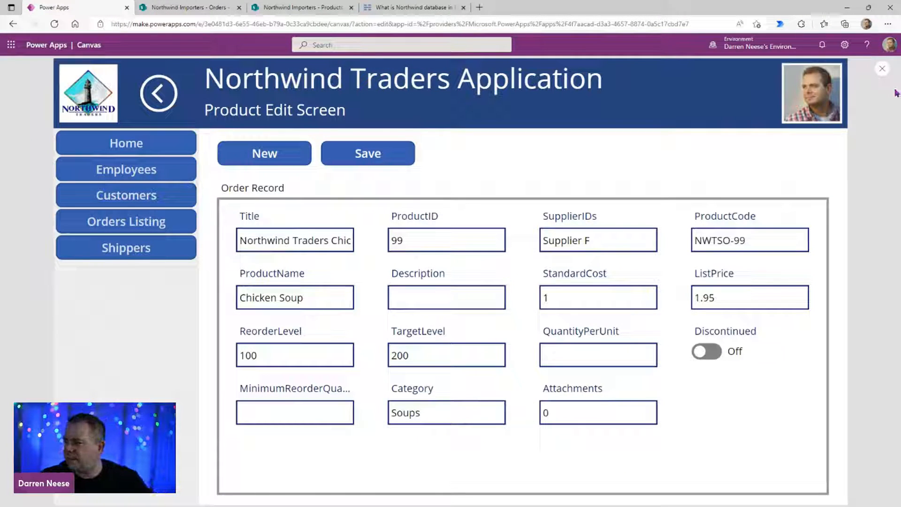
pyautogui.click(882, 69)
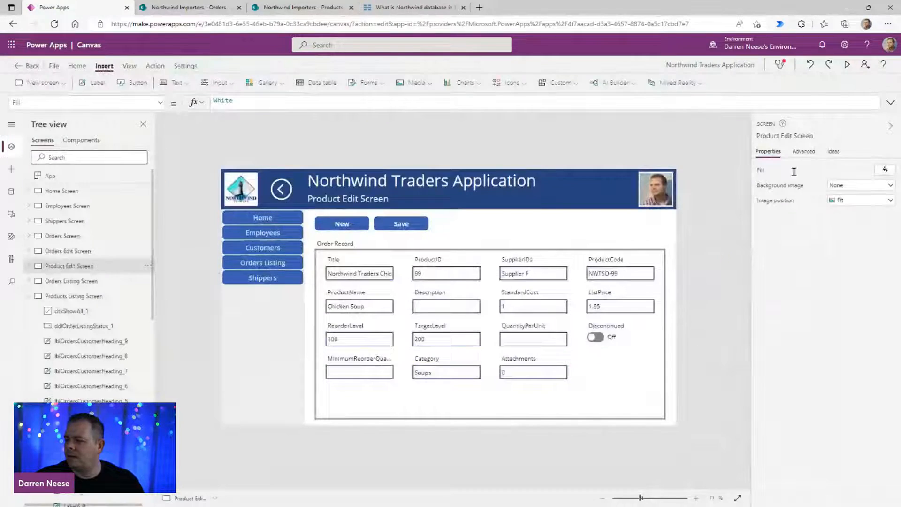
# Step: Lay out the product form in 3 columns and preview the app
pyautogui.click(616, 401)
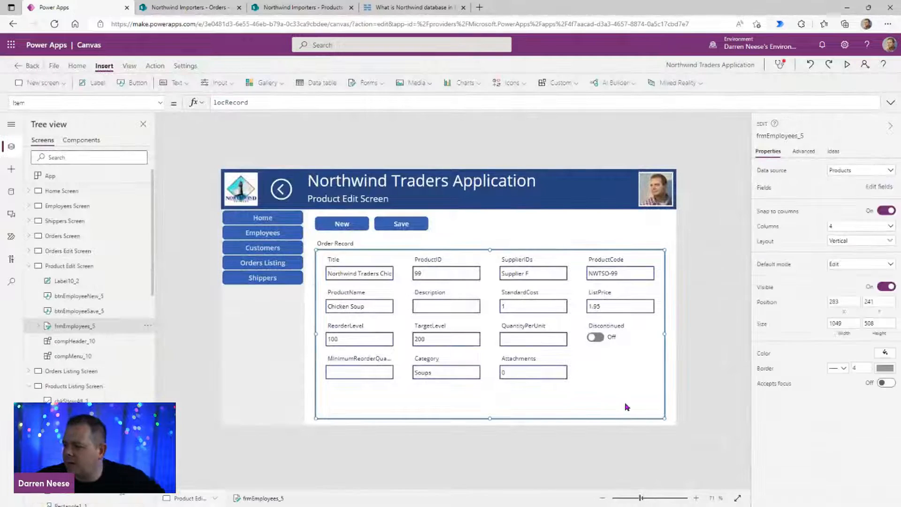
pyautogui.click(866, 227)
pyautogui.click(854, 256)
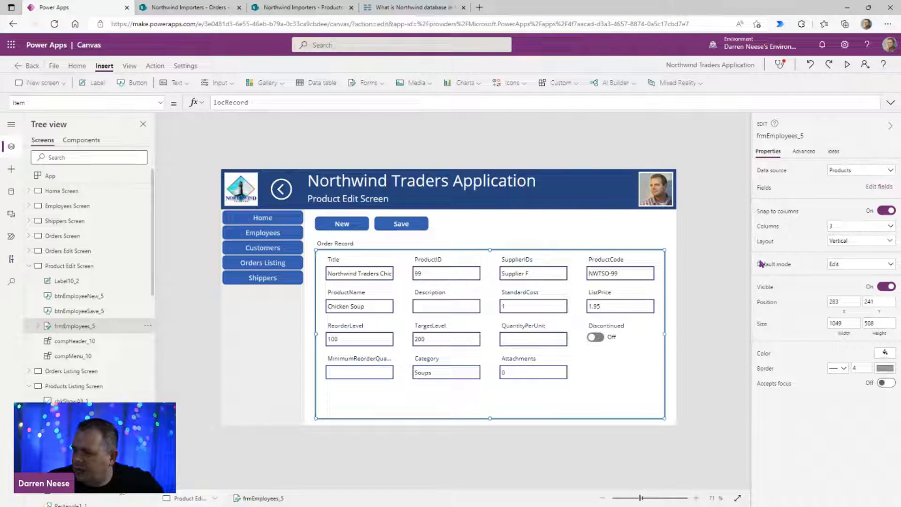
pyautogui.click(716, 336)
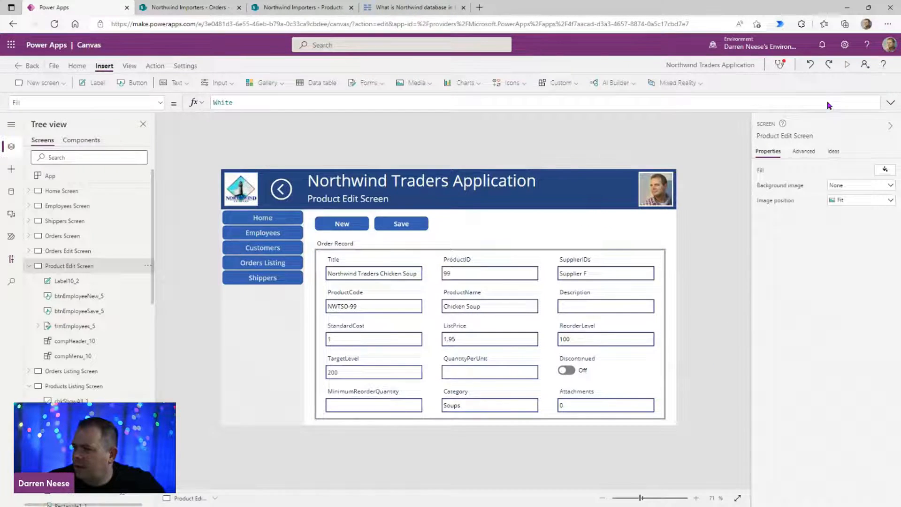
pyautogui.click(847, 64)
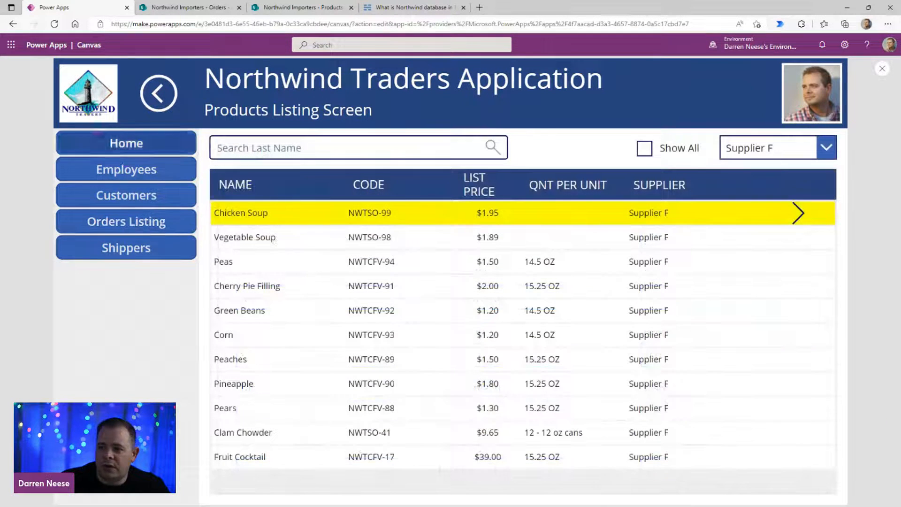
pyautogui.click(881, 68)
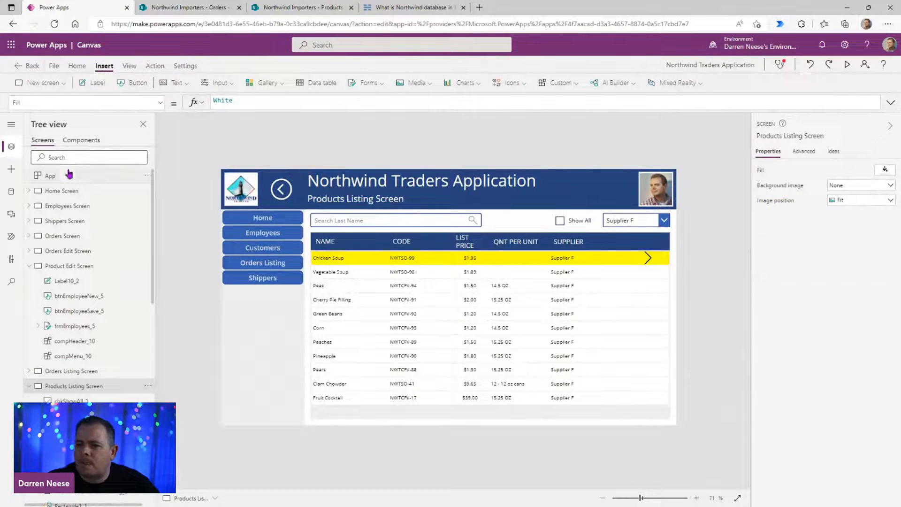
# Step: Copy the Products Listing Screen's name for use in the App's OnStart formula
pyautogui.click(49, 176)
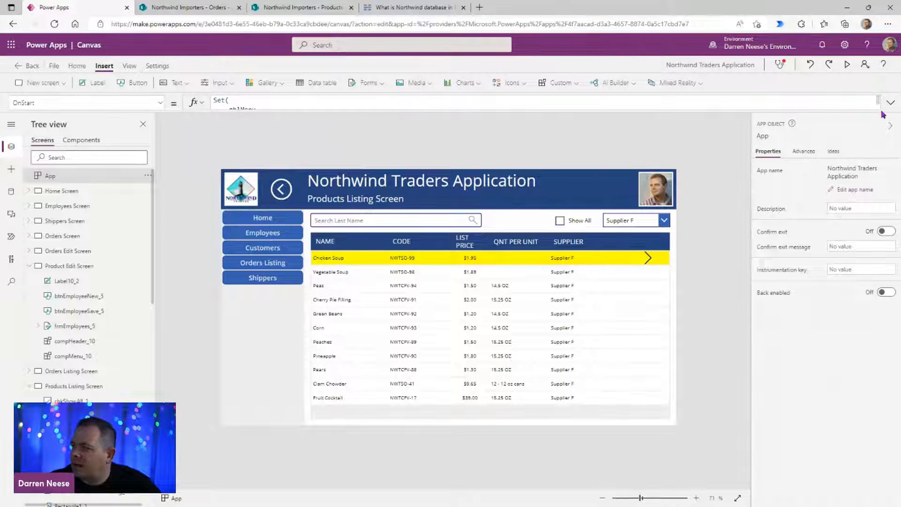
pyautogui.click(30, 266)
pyautogui.click(74, 295)
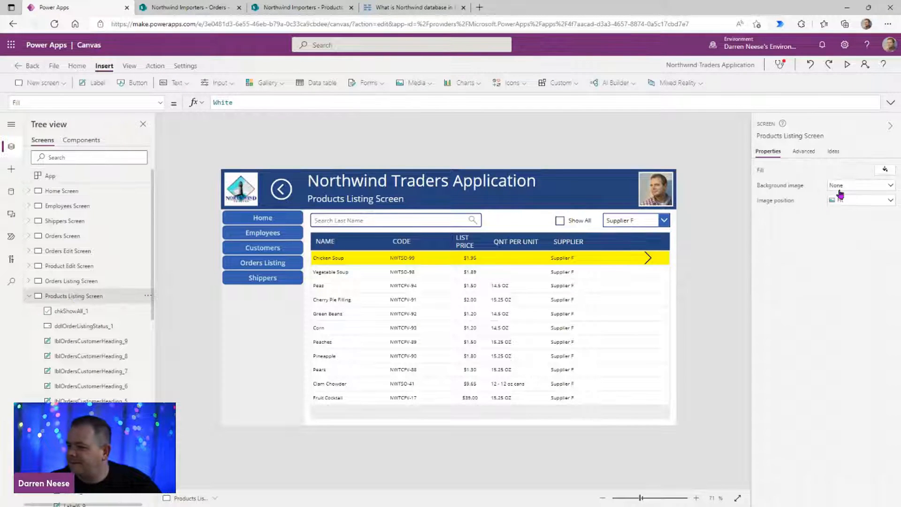
pyautogui.click(817, 136)
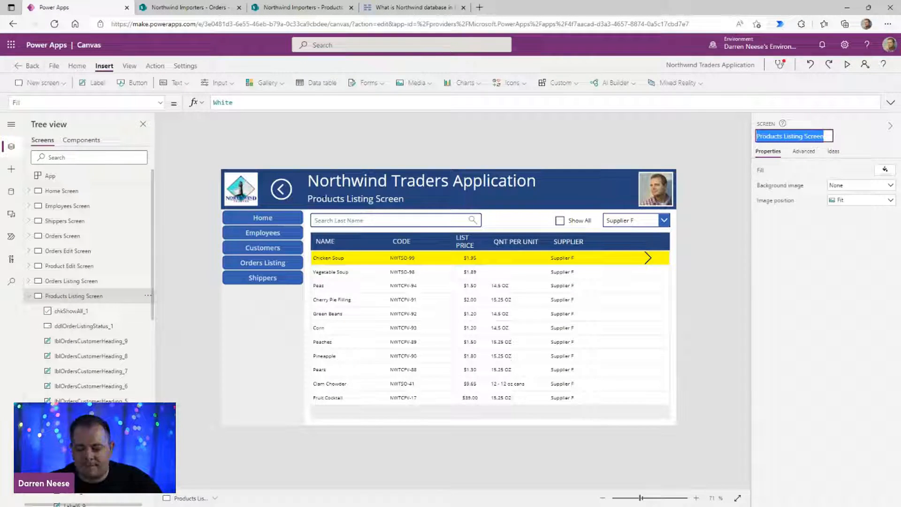
pyautogui.click(29, 295)
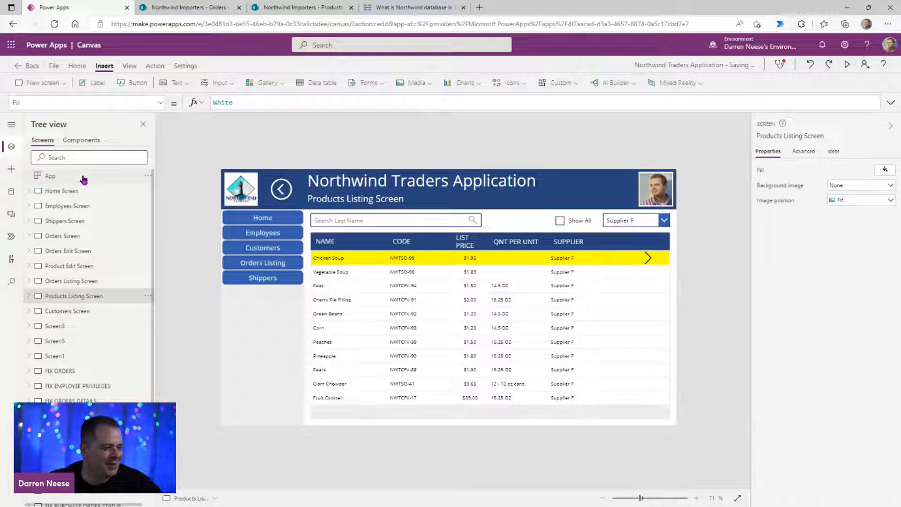
# Step: Add a comment line reading 'Products Listing Screen' below the last gblMenu record in the App's OnStart formula
pyautogui.click(83, 177)
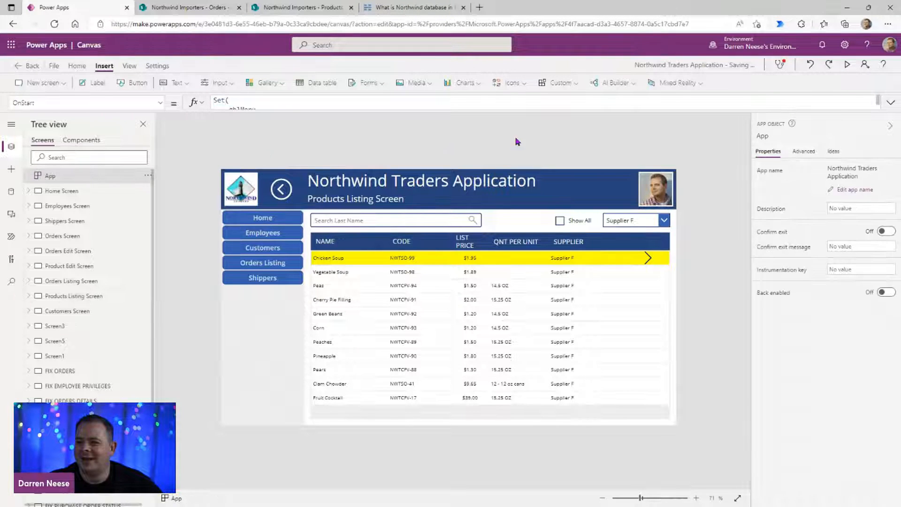
pyautogui.click(890, 102)
pyautogui.click(319, 205)
pyautogui.scroll(-2, 440, 278)
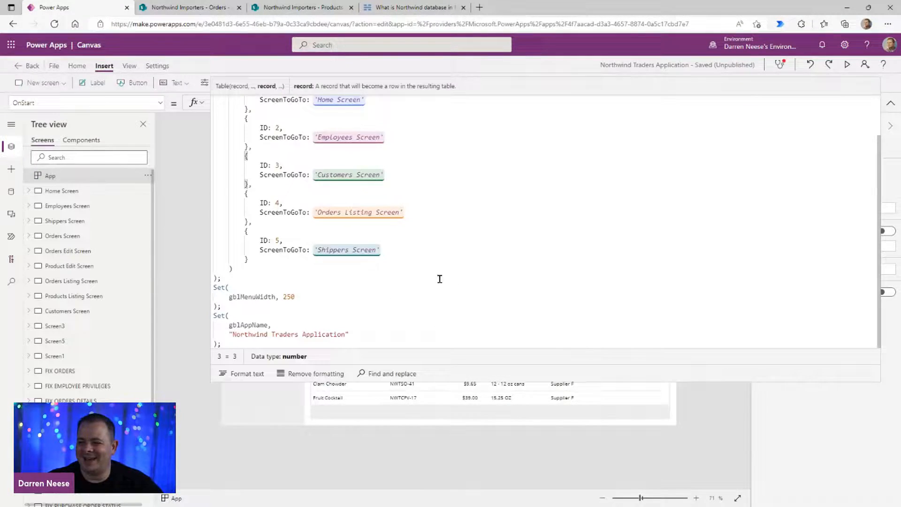
pyautogui.click(267, 260)
pyautogui.press('Return')
pyautogui.press('Return')
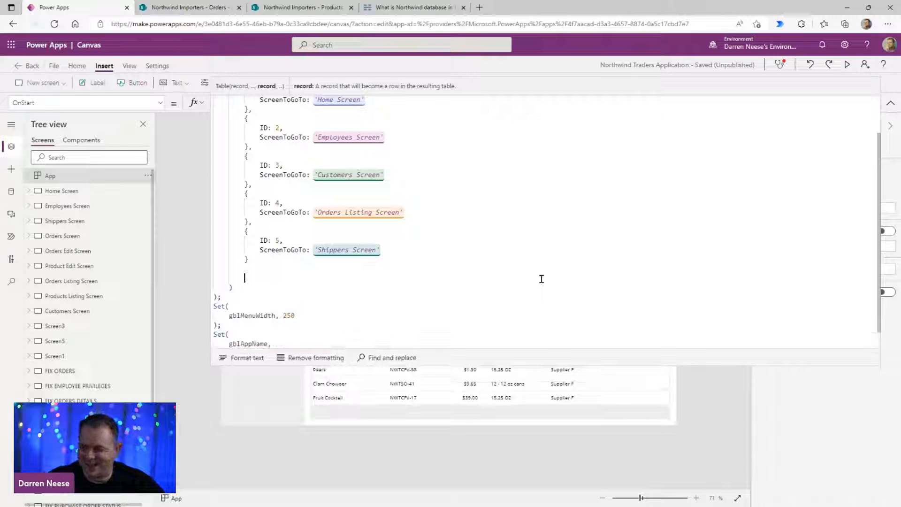
pyautogui.write('//Products Listing Screen')
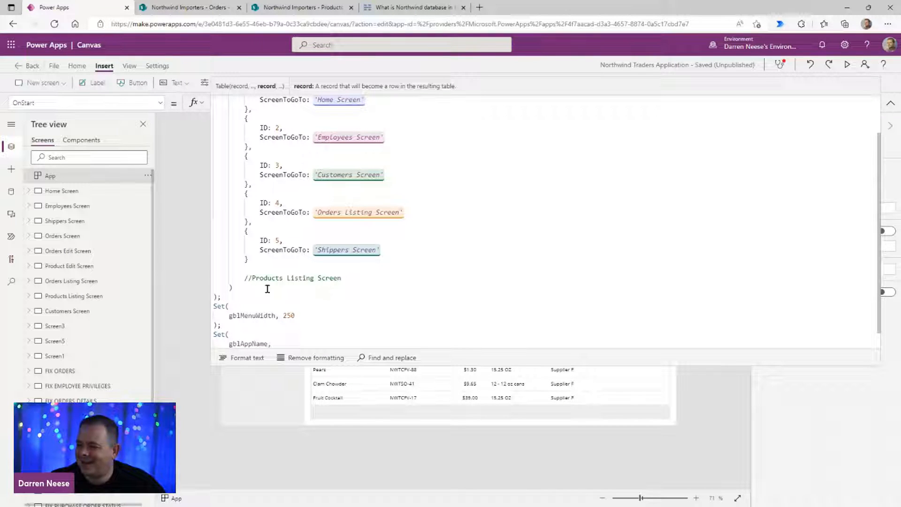
# Step: Duplicate the ID 5 'Shippers Screen' record at the end of the gblMenu table and set the copy's ID to 6
pyautogui.moveTo(292, 260); pyautogui.dragTo(213, 231)
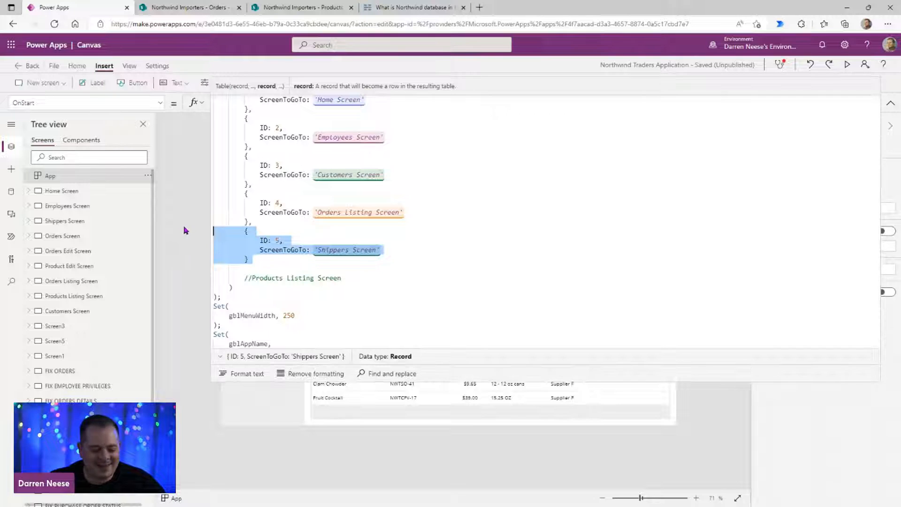
pyautogui.click(285, 263)
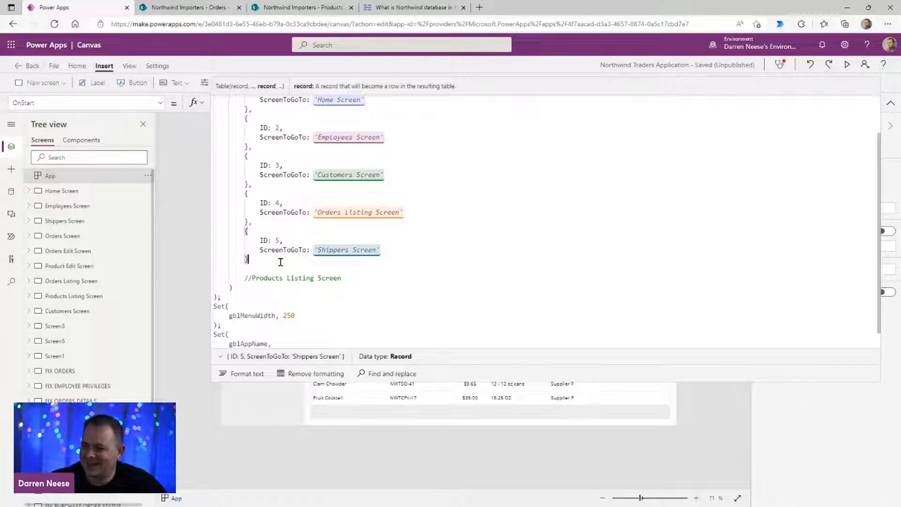
pyautogui.hotkey('shift', 'Up')
pyautogui.hotkey('shift', 'Up')
pyautogui.hotkey('shift', 'Up')
pyautogui.hotkey('shift', 'Up')
pyautogui.hotkey('ctrl', 'c')
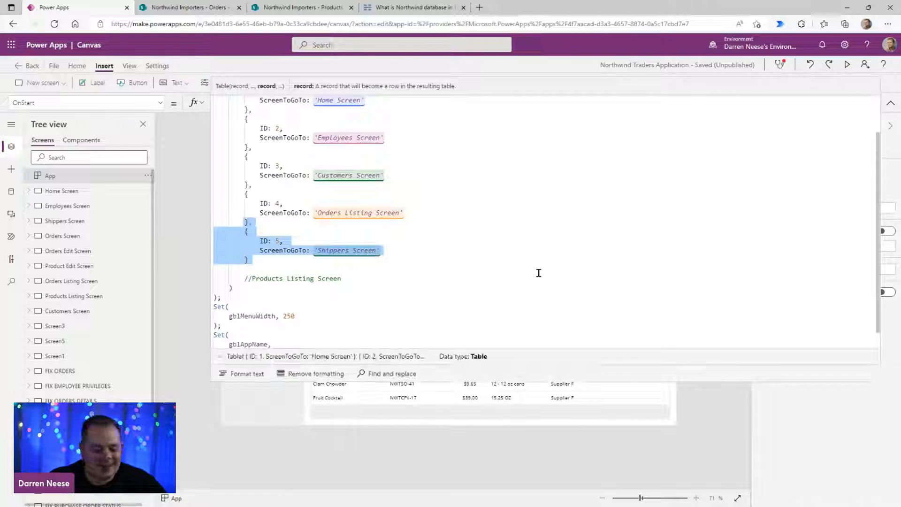
pyautogui.press('Right')
pyautogui.hotkey('ctrl', 'v')
pyautogui.press('Up')
pyautogui.press('Up')
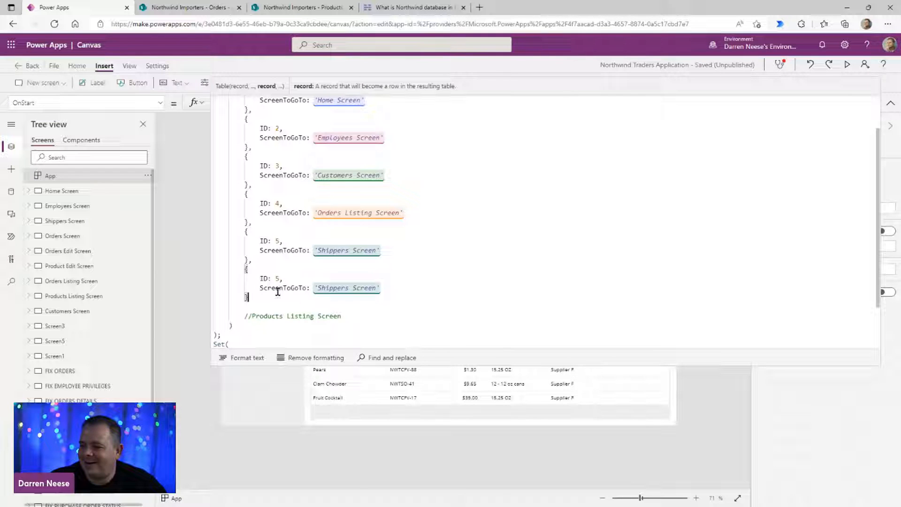
pyautogui.hotkey('shift', 'Right')
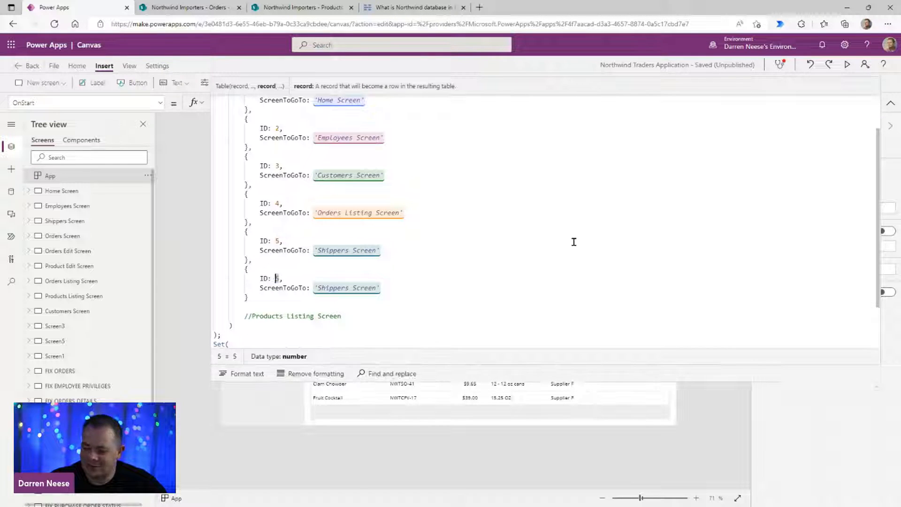
pyautogui.write('6')
# Step: Remove the comment and blank line below the ID 6 record and run the App's OnStart
pyautogui.moveTo(251, 316); pyautogui.dragTo(354, 313)
pyautogui.press('BackSpace')
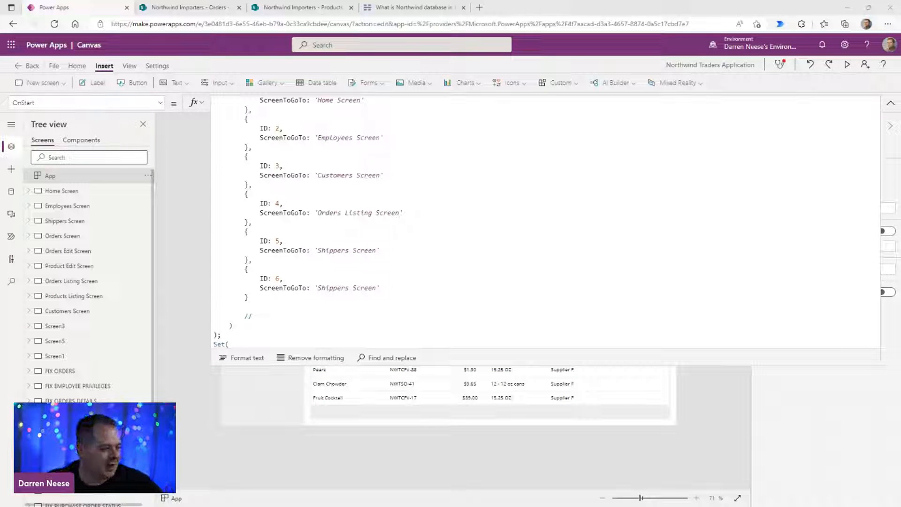
pyautogui.click(379, 288)
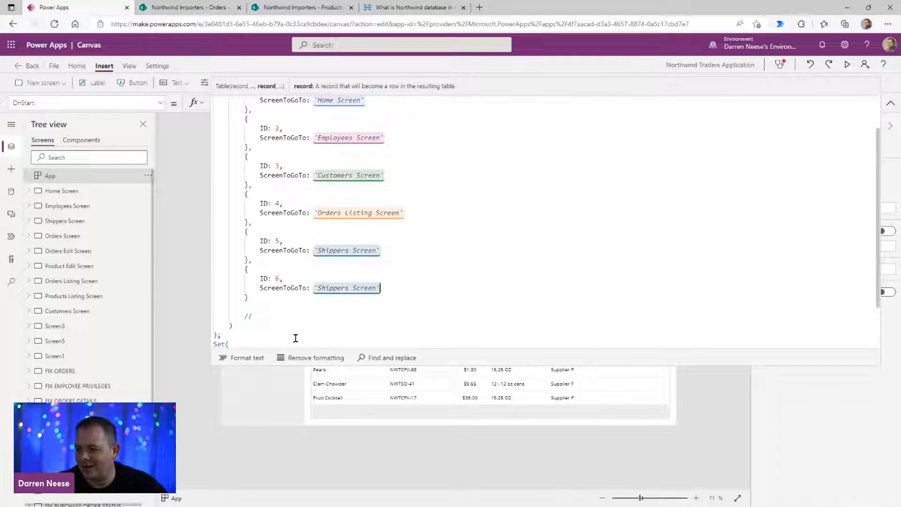
pyautogui.moveTo(290, 315); pyautogui.dragTo(300, 298)
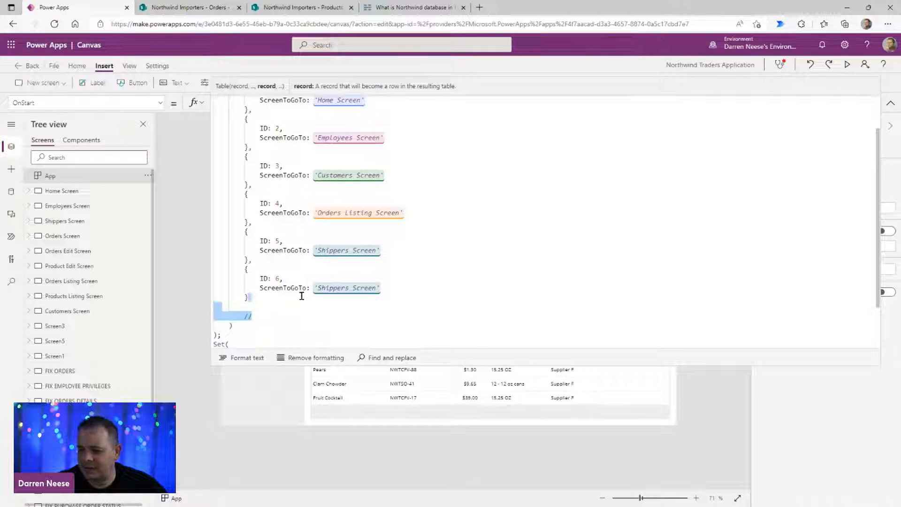
pyautogui.press('BackSpace')
pyautogui.click(890, 103)
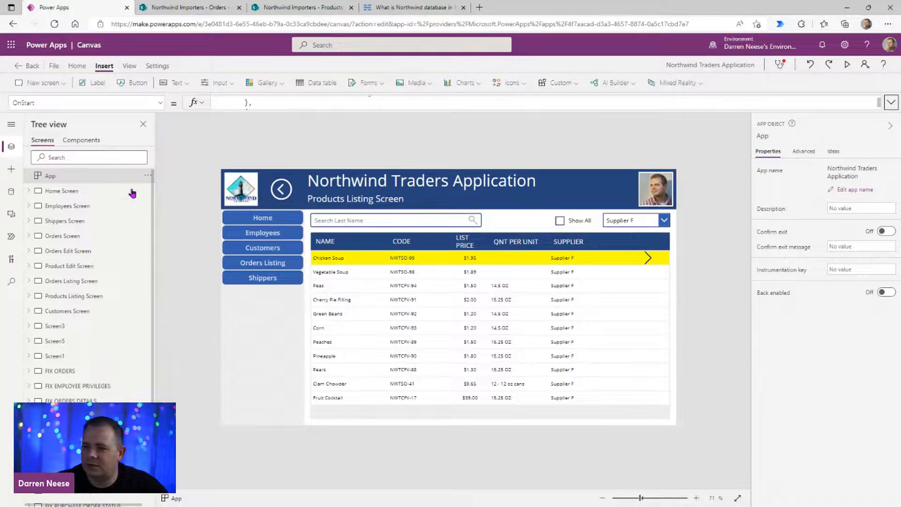
pyautogui.click(148, 175)
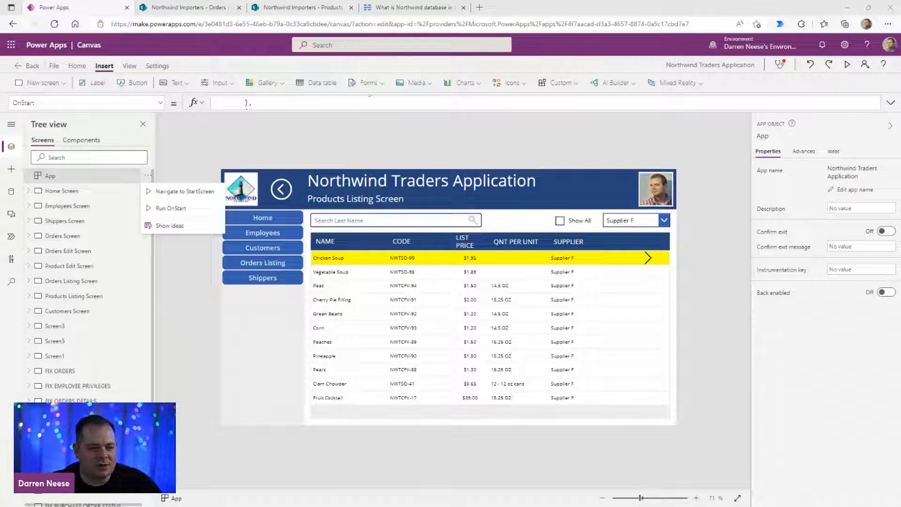
pyautogui.click(191, 207)
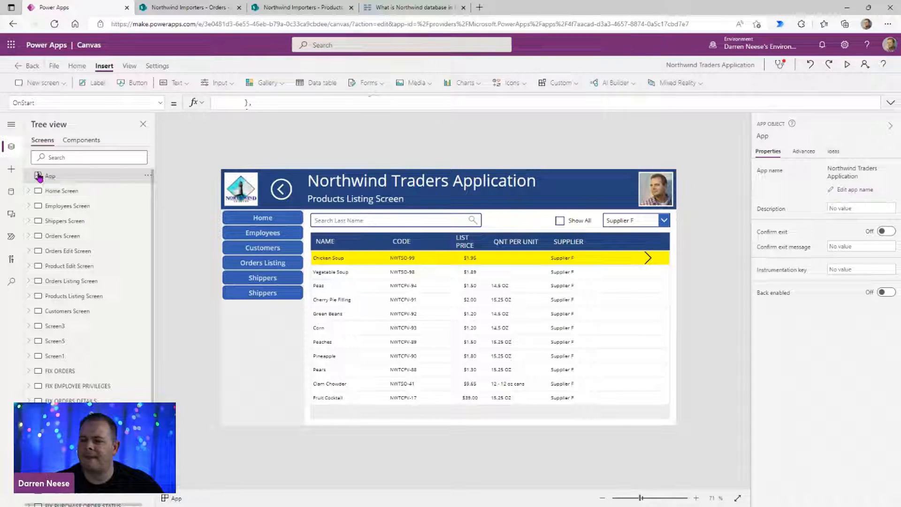
pyautogui.click(889, 103)
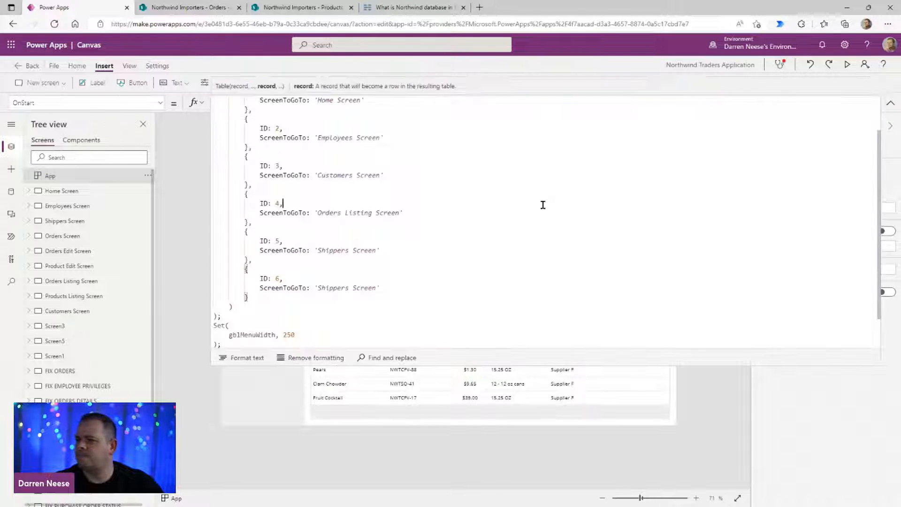
pyautogui.doubleClick(338, 287)
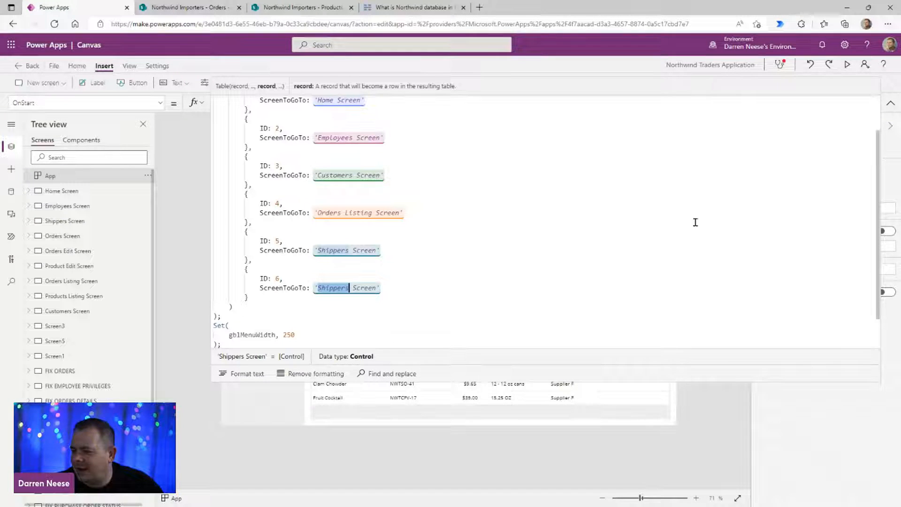
pyautogui.click(890, 103)
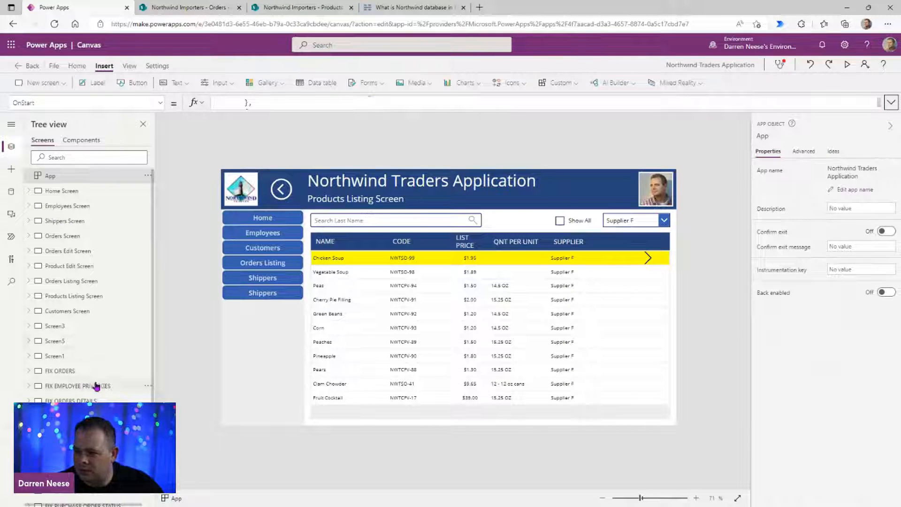
# Step: Copy the Products Listing Screen's name and make it the ScreenToGoTo of the ID 6 record in the App's OnStart formula
pyautogui.click(84, 296)
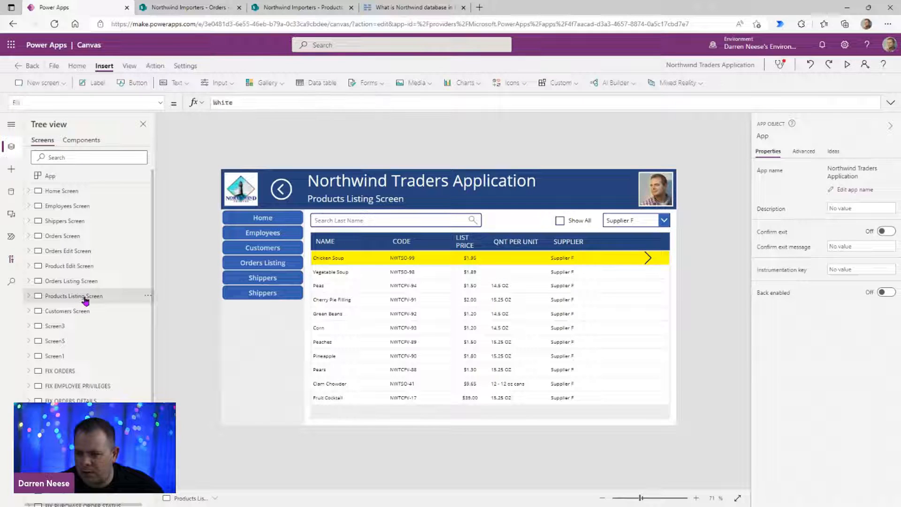
pyautogui.click(786, 137)
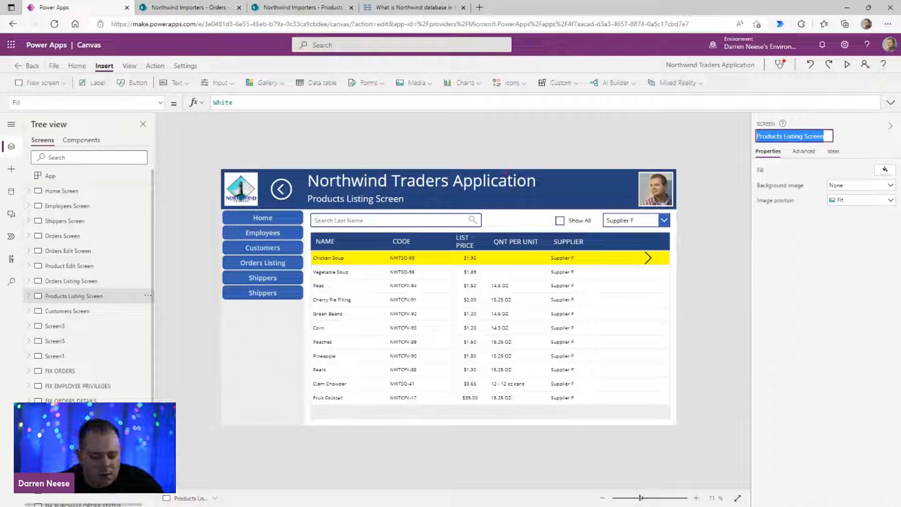
pyautogui.click(117, 177)
pyautogui.click(890, 102)
pyautogui.click(395, 254)
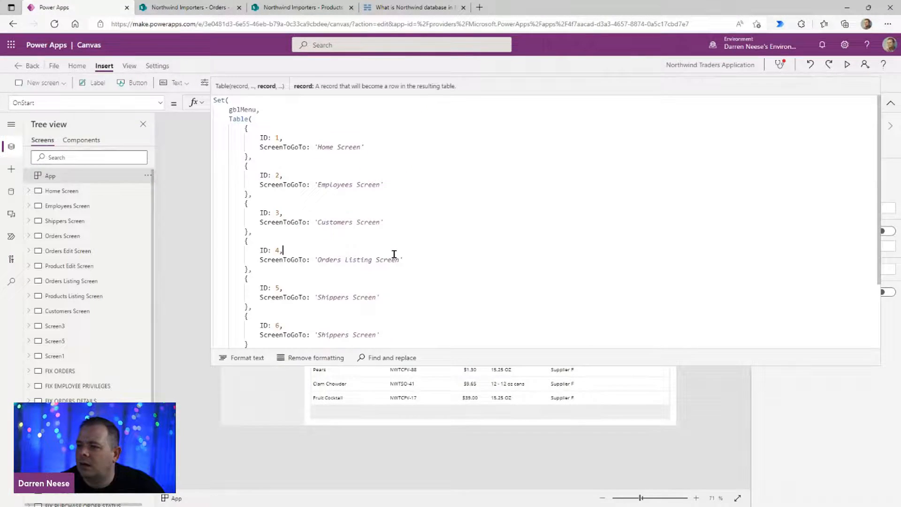
pyautogui.scroll(-3, 490, 269)
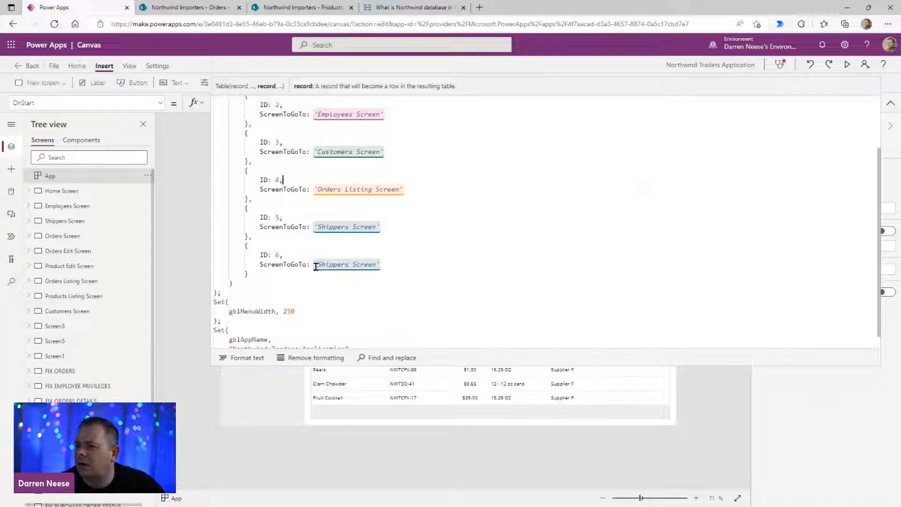
pyautogui.moveTo(316, 266); pyautogui.dragTo(376, 265)
pyautogui.hotkey('ctrl', 'v')
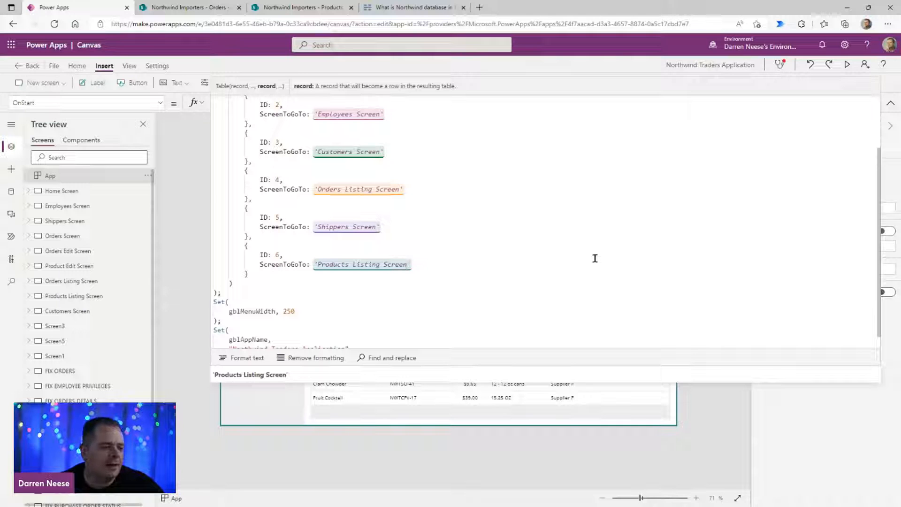
pyautogui.click(587, 286)
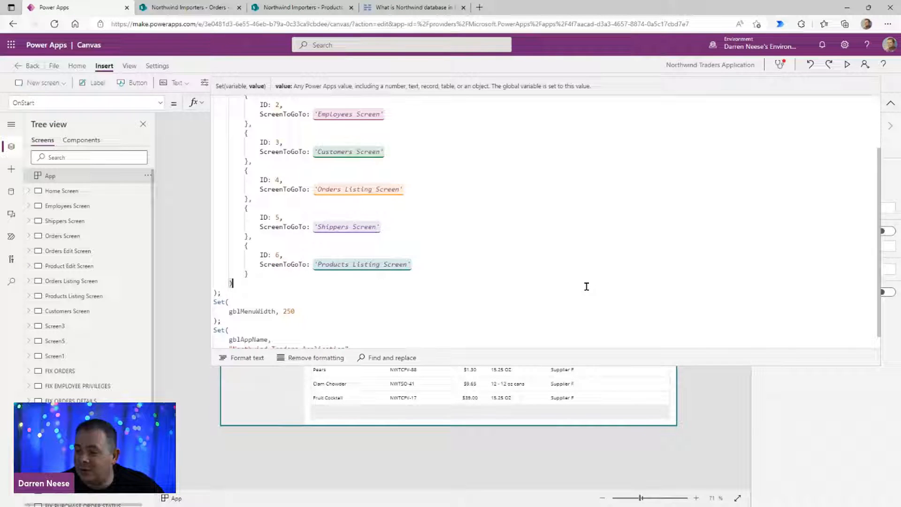
pyautogui.scroll(1, 586, 284)
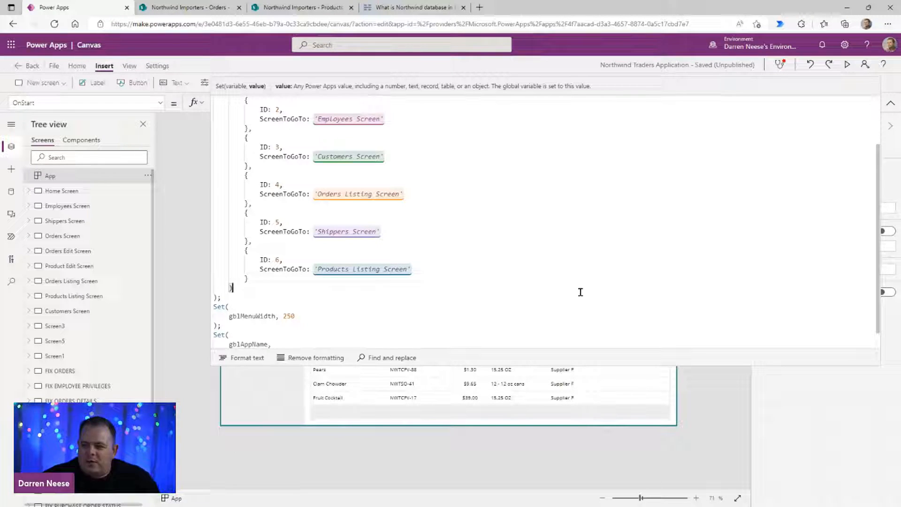
pyautogui.click(540, 239)
# Step: Run the App's OnStart with the revised menu table and collapse the formula
pyautogui.click(145, 174)
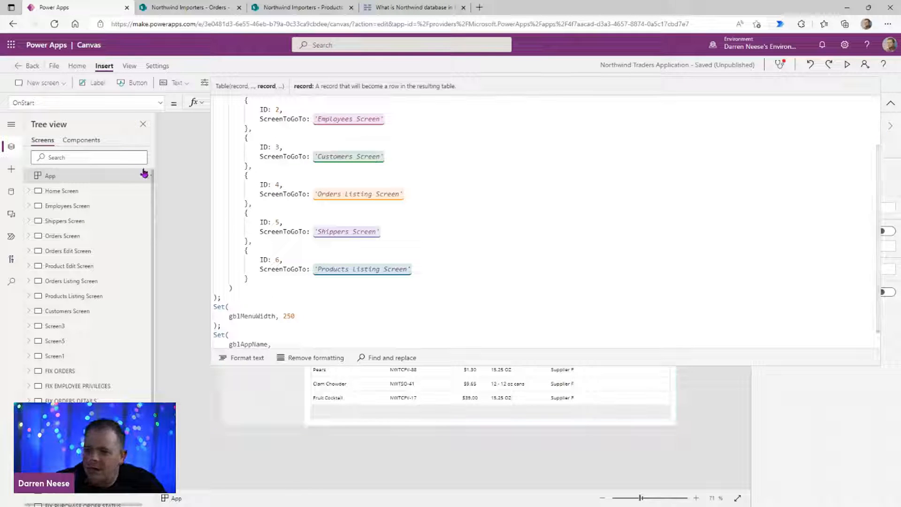
pyautogui.click(146, 175)
pyautogui.click(187, 213)
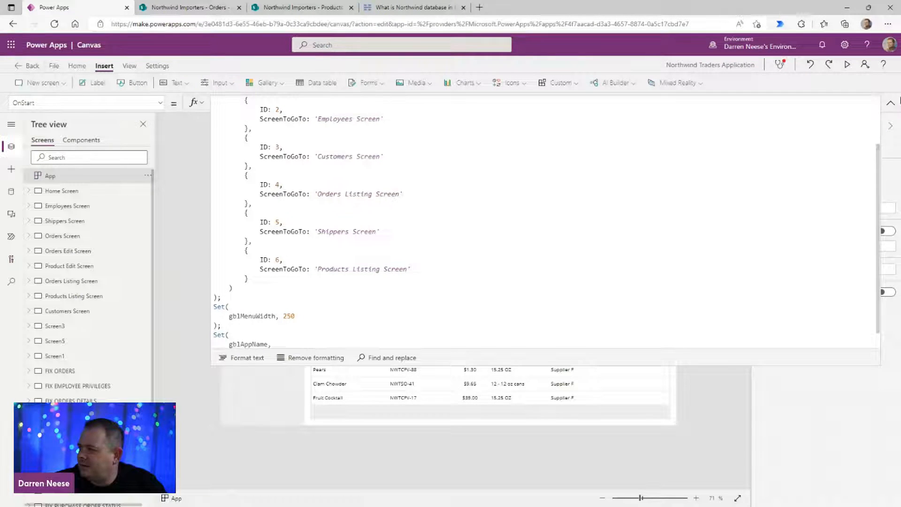
pyautogui.click(890, 103)
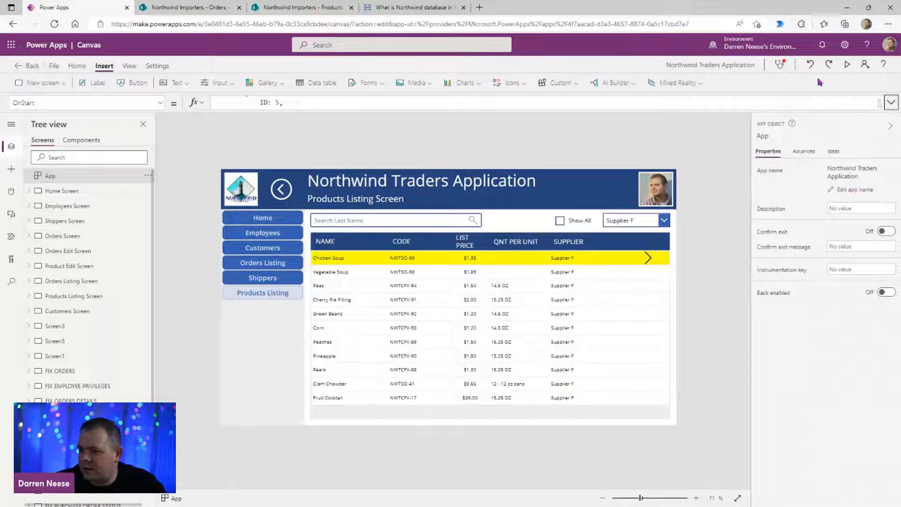
# Step: Preview the app, test the Products Listing menu entry and open the Chicken Soup record in the Product Edit Screen
pyautogui.click(847, 64)
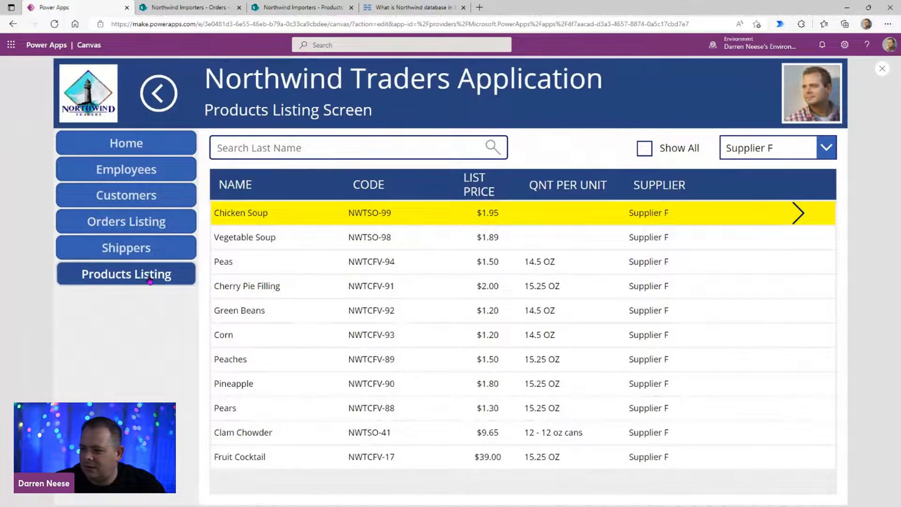
pyautogui.click(149, 280)
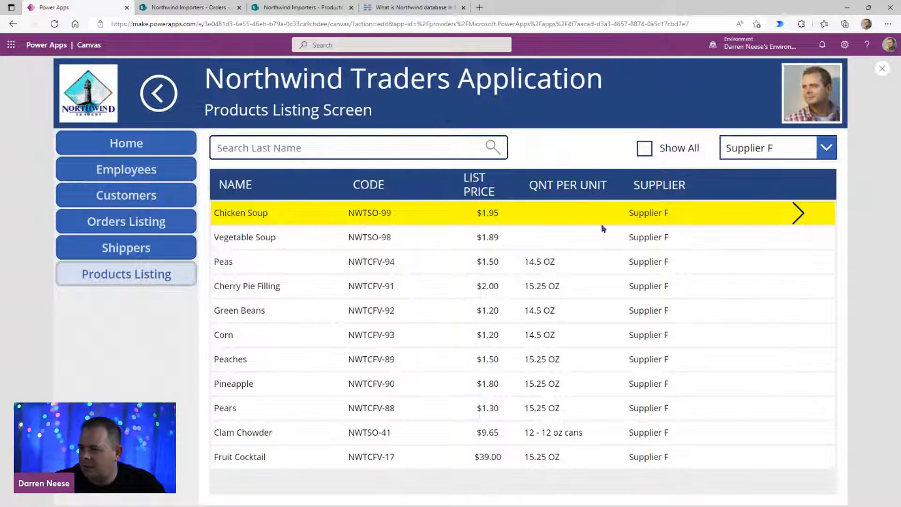
pyautogui.click(798, 213)
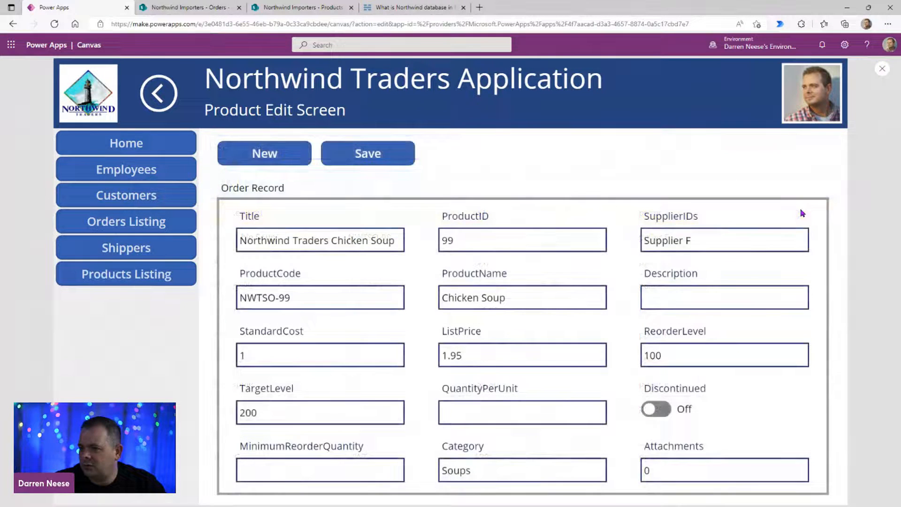
pyautogui.click(565, 304)
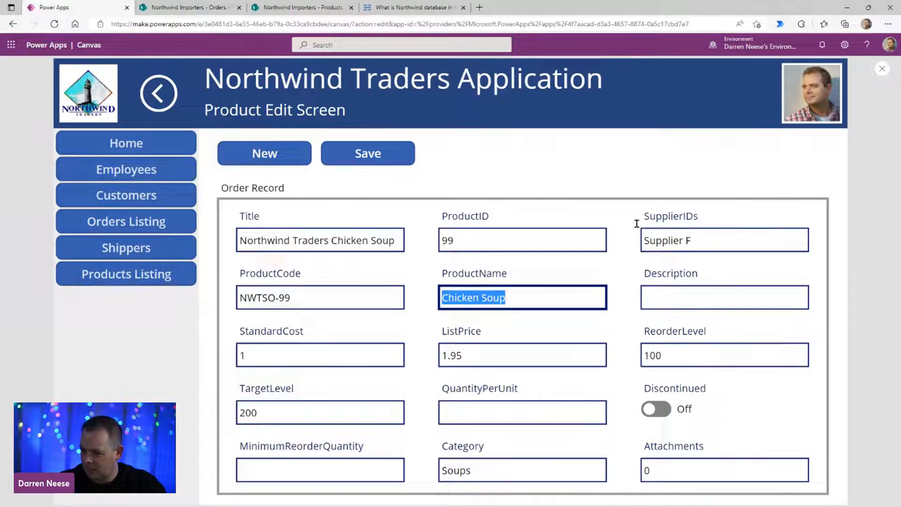
pyautogui.click(882, 68)
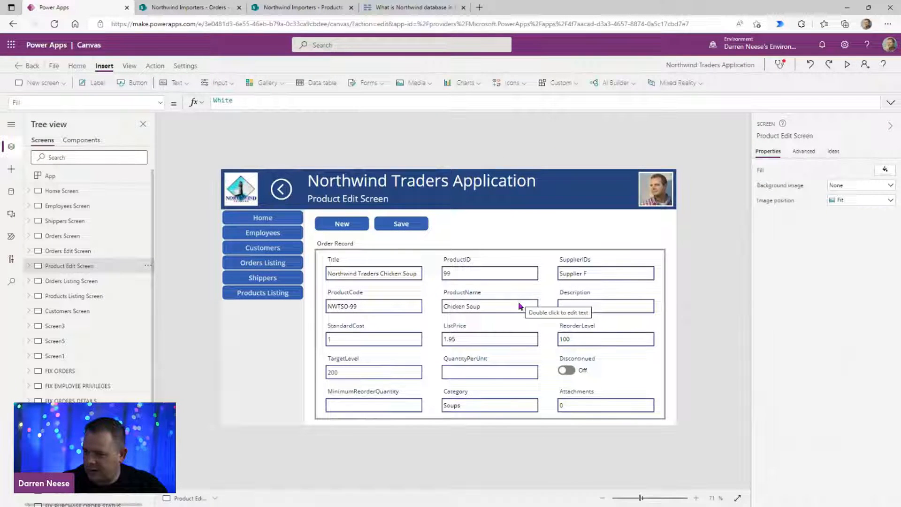
# Step: Copy the control name of the ProductName text input on the Product Edit Screen for use in the Title field
pyautogui.click(378, 281)
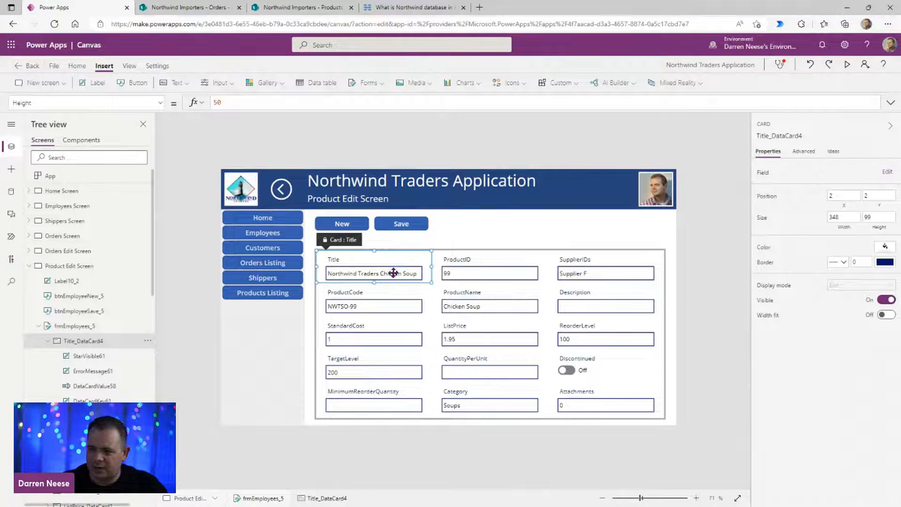
pyautogui.click(394, 270)
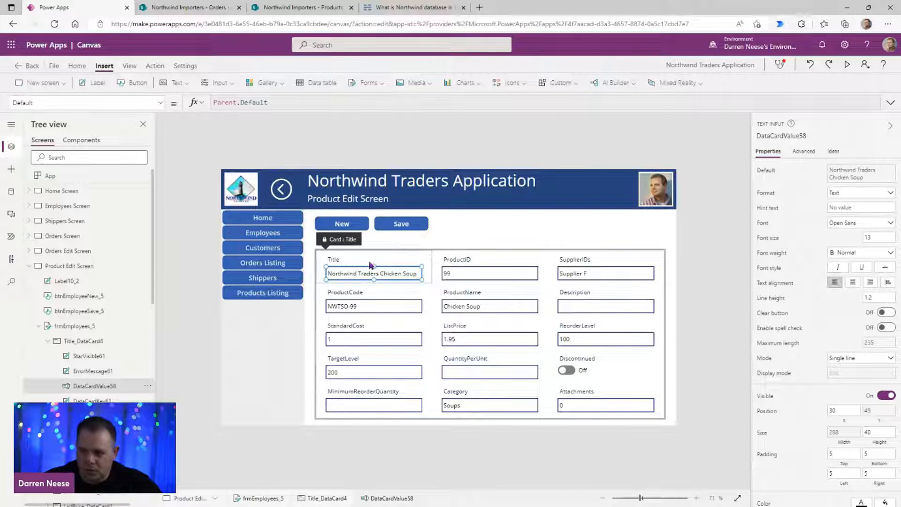
pyautogui.click(470, 307)
pyautogui.click(469, 307)
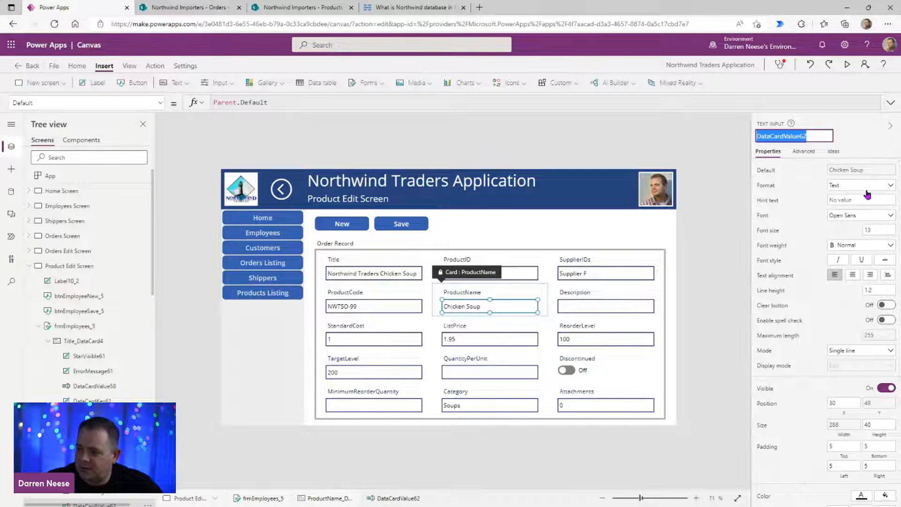
# Step: Set the Default formula of the Title text input to "Northwind Traders " & DataCardValue62.Text
pyautogui.click(382, 273)
pyautogui.click(382, 273)
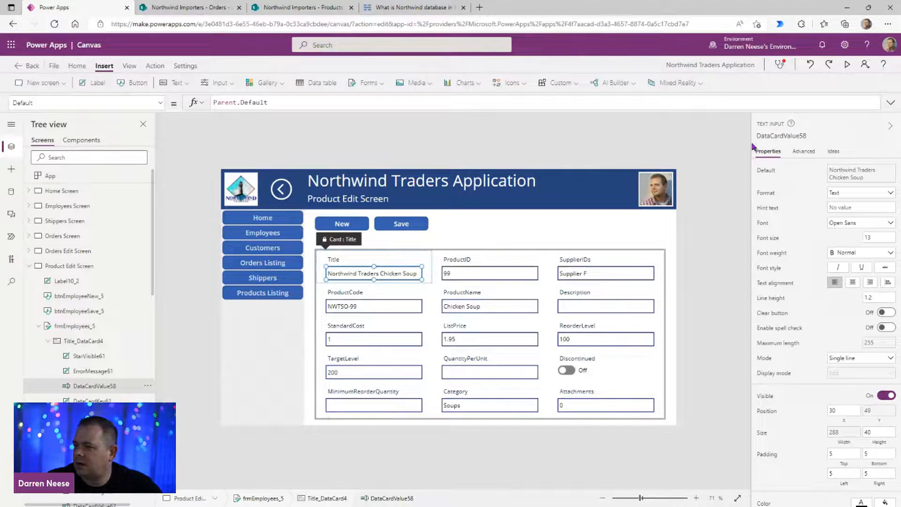
pyautogui.click(808, 153)
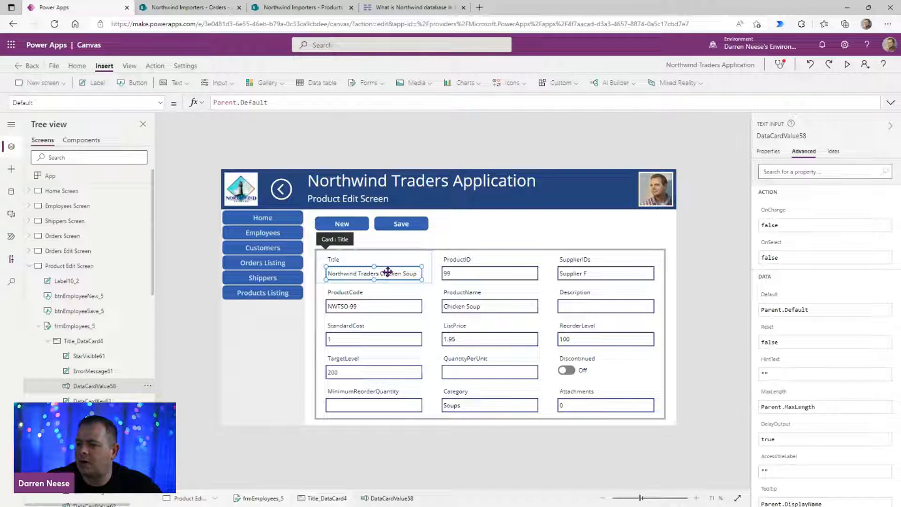
pyautogui.tripleClick(285, 101)
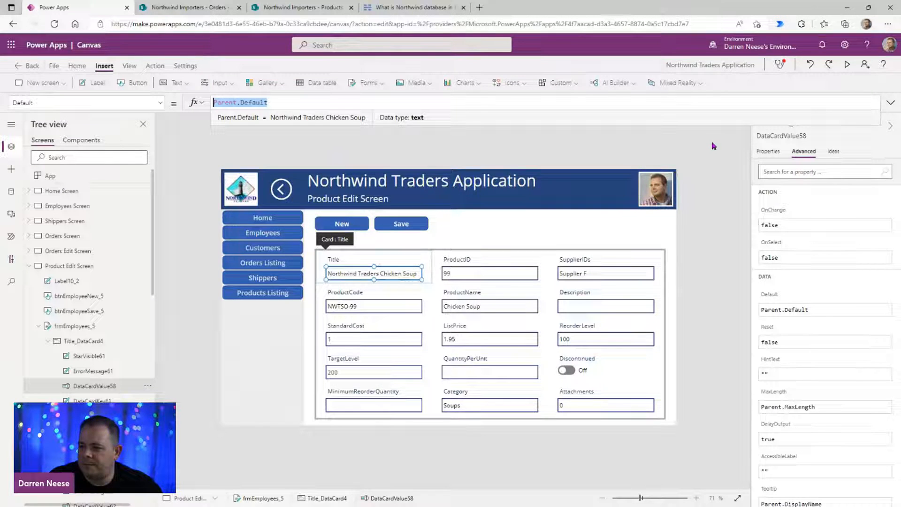
pyautogui.write('"" & ')
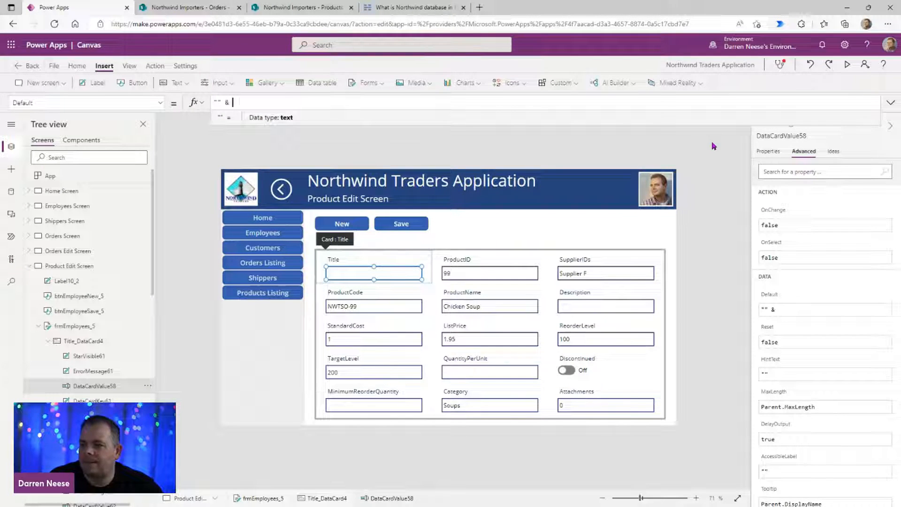
pyautogui.write('DataCardValue62.Text')
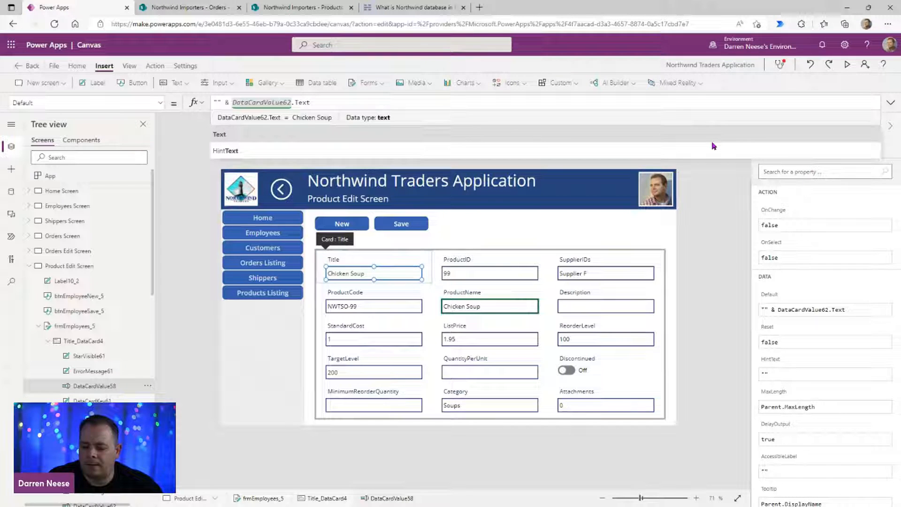
pyautogui.press('Home')
pyautogui.press('Right')
pyautogui.write('North')
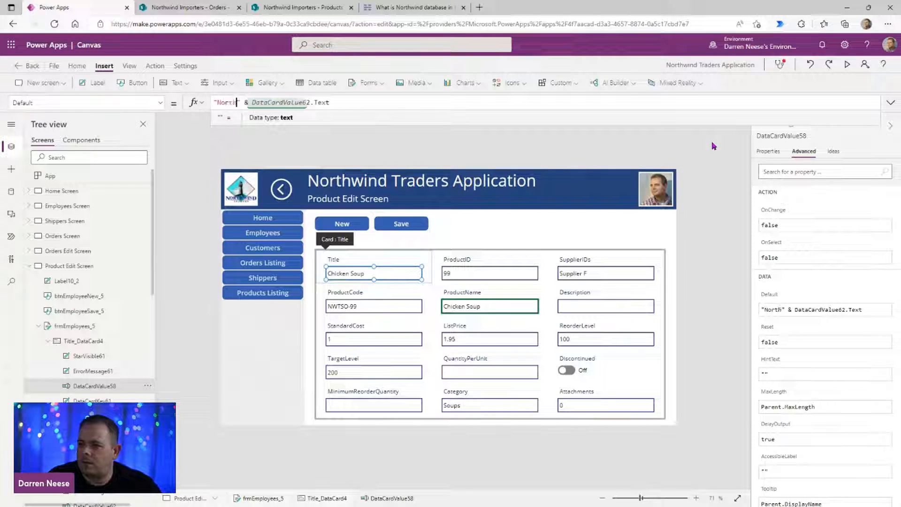
pyautogui.write('wind Tra')
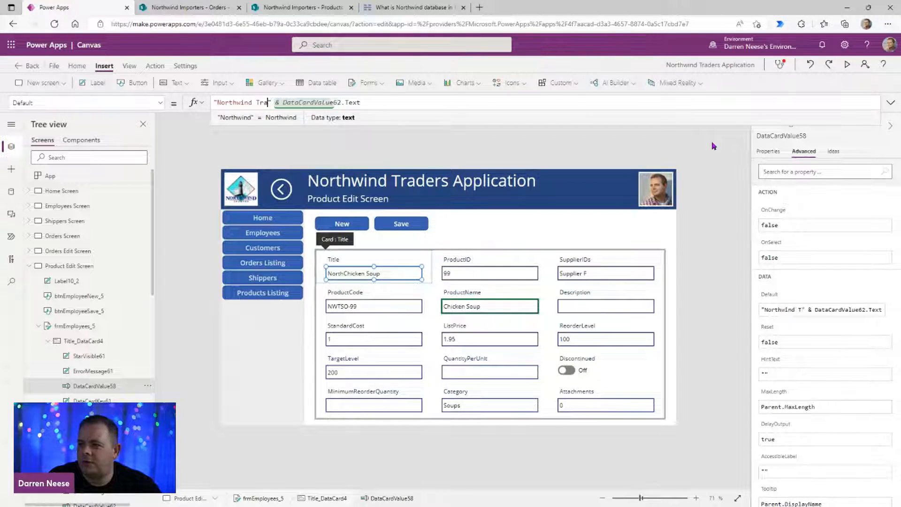
pyautogui.write('ders')
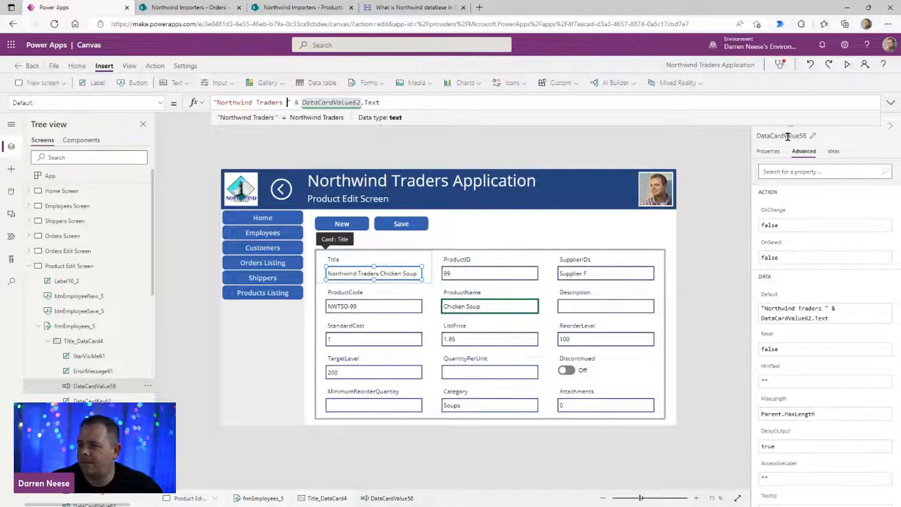
# Step: Preview the app and test the Title formula by appending 1asdfasdf to the ProductName, then remove the test text and close the preview
pyautogui.click(847, 64)
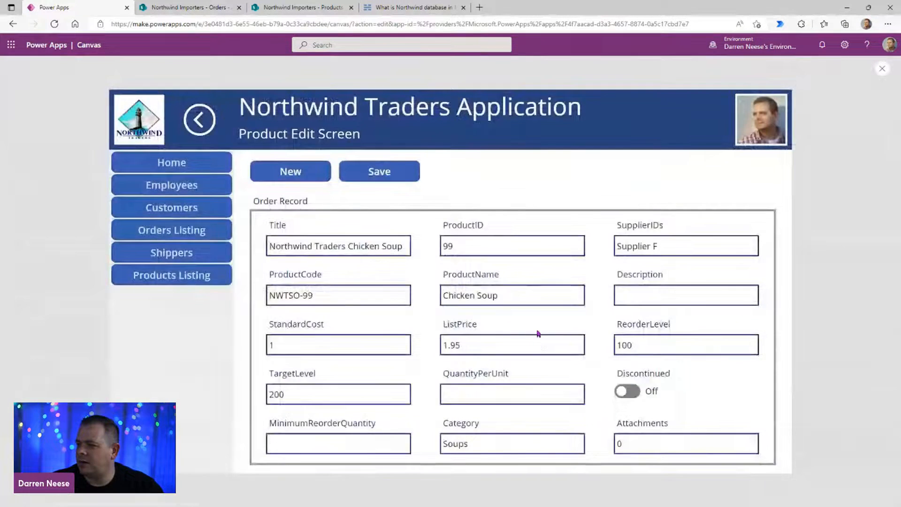
pyautogui.click(539, 296)
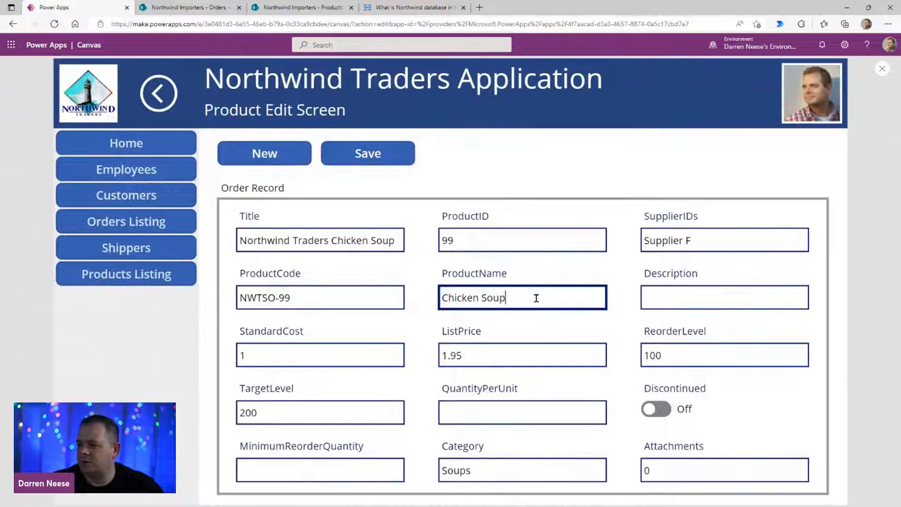
pyautogui.write('1asdfasdf')
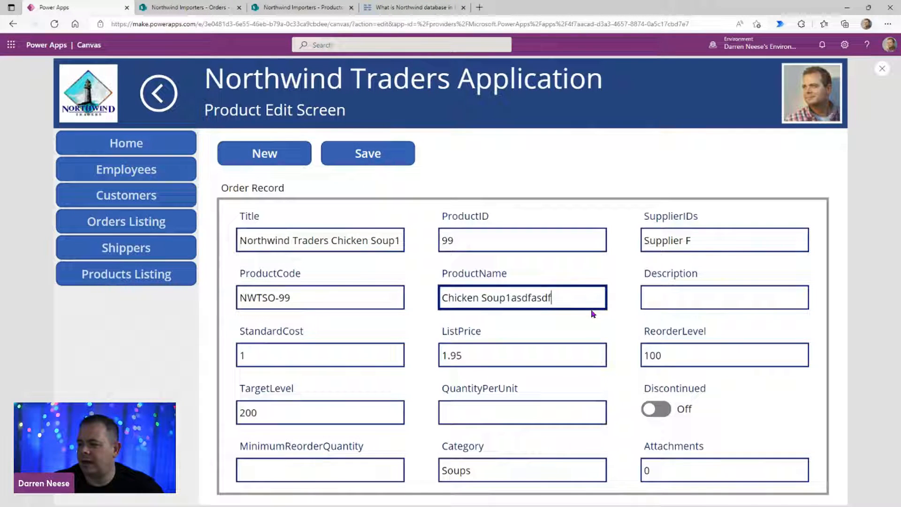
pyautogui.moveTo(310, 240); pyautogui.dragTo(455, 242)
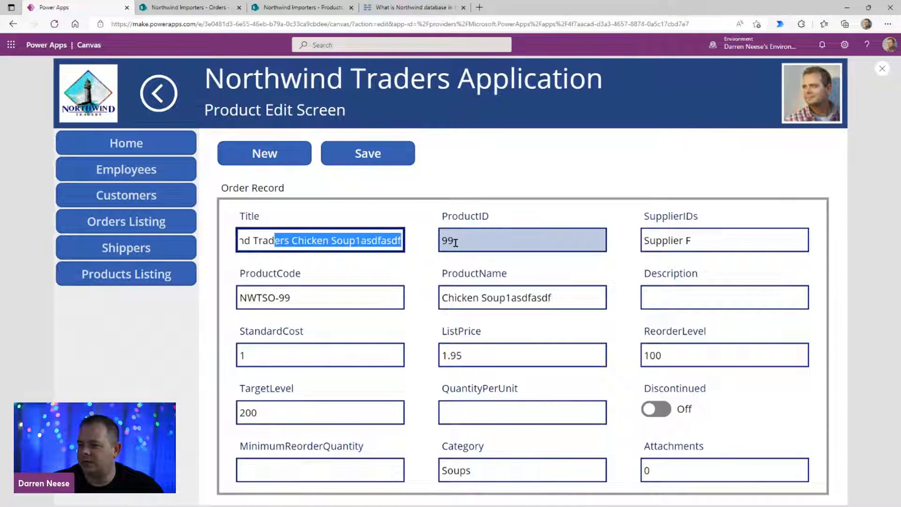
pyautogui.click(350, 243)
pyautogui.moveTo(355, 242); pyautogui.dragTo(215, 244)
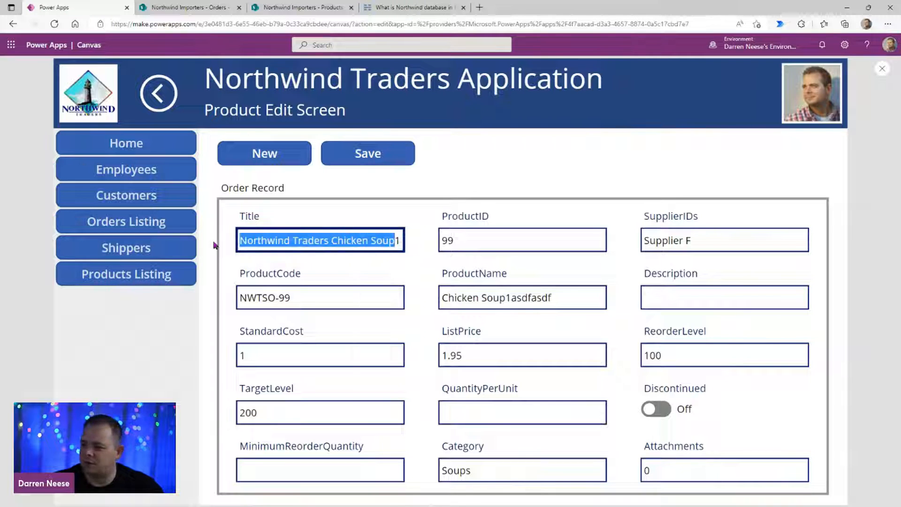
pyautogui.click(506, 298)
pyautogui.hotkey('shift', 'End')
pyautogui.press('Delete')
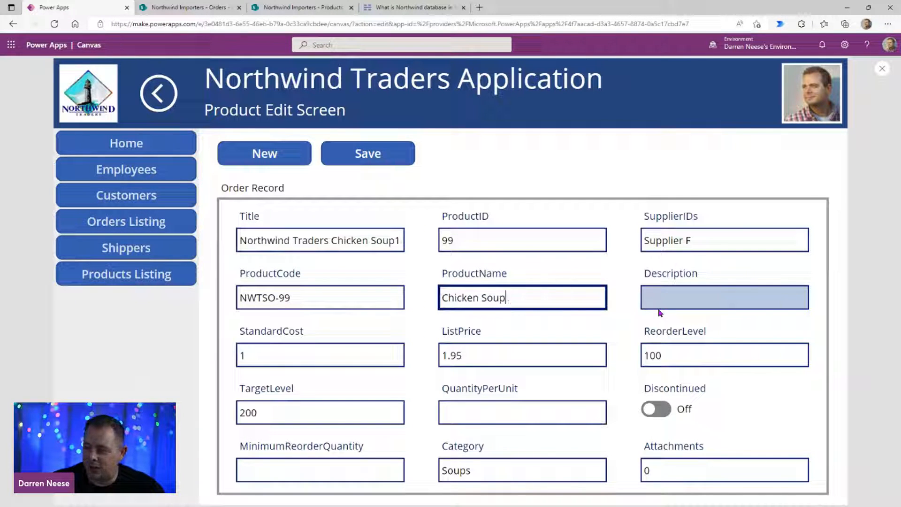
pyautogui.click(882, 68)
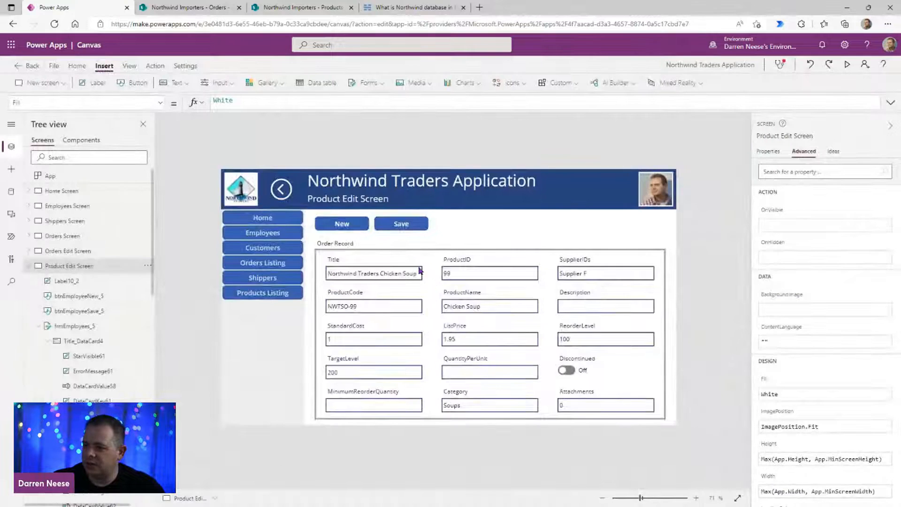
# Step: Hide the Title card on the product form by turning its visibility off
pyautogui.click(422, 261)
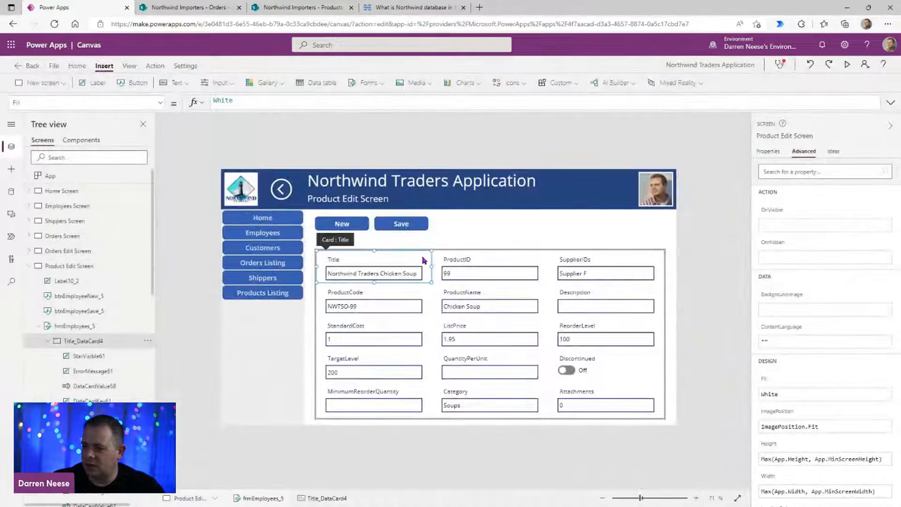
pyautogui.click(767, 151)
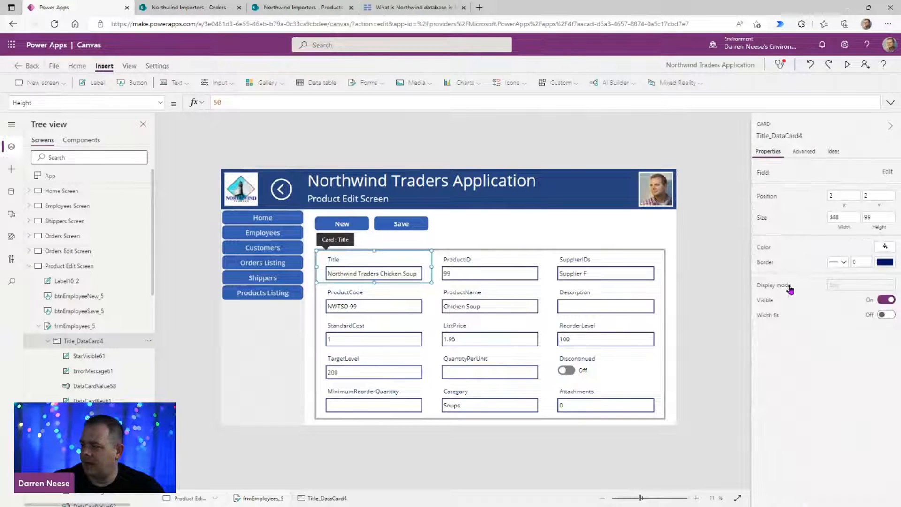
pyautogui.click(886, 300)
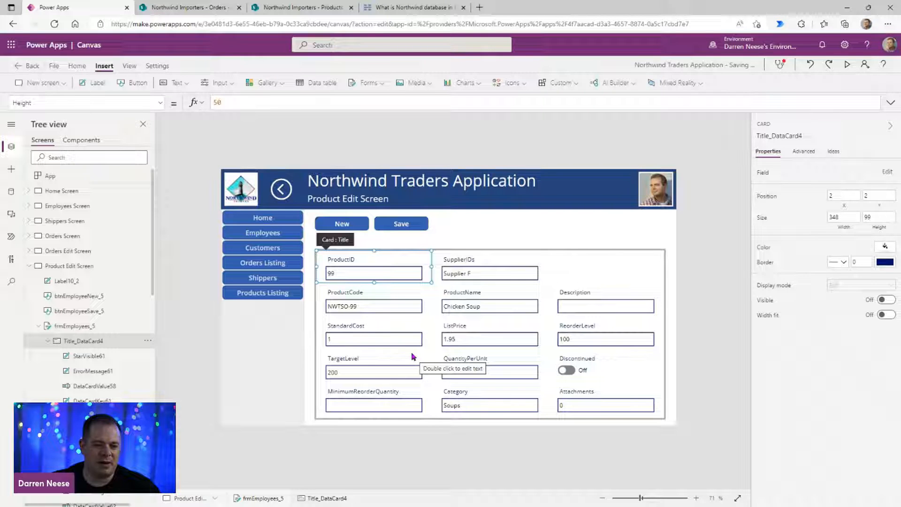
# Step: Reorder the form fields so ProductName is first, ProductCode second and the custom Title card last
pyautogui.click(887, 172)
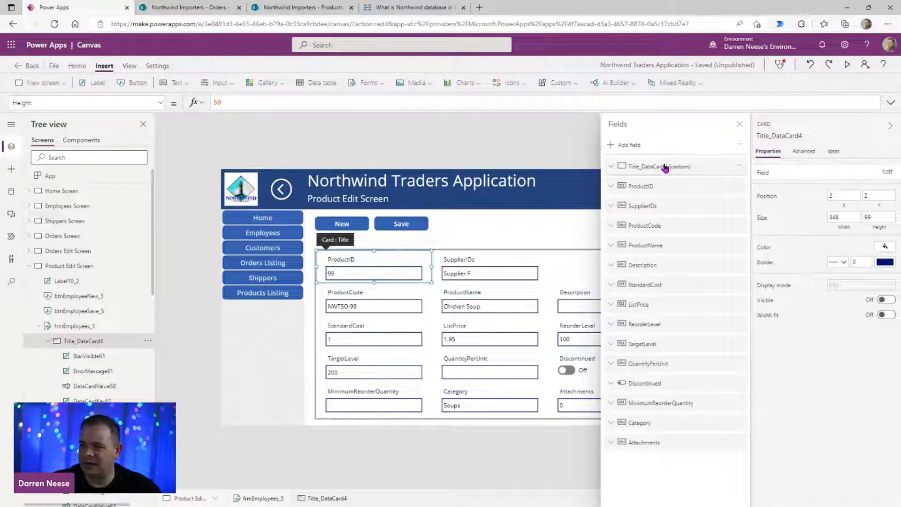
pyautogui.moveTo(665, 168); pyautogui.dragTo(657, 448)
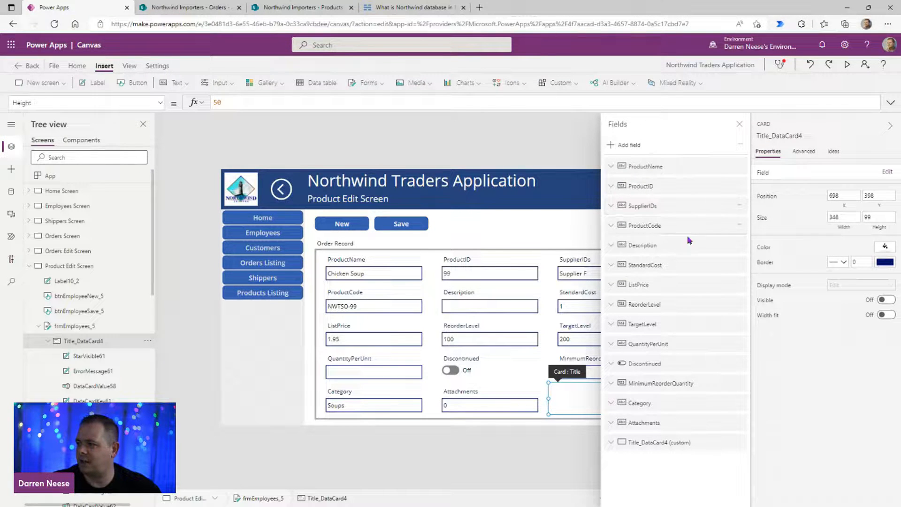
pyautogui.moveTo(677, 230); pyautogui.dragTo(679, 184)
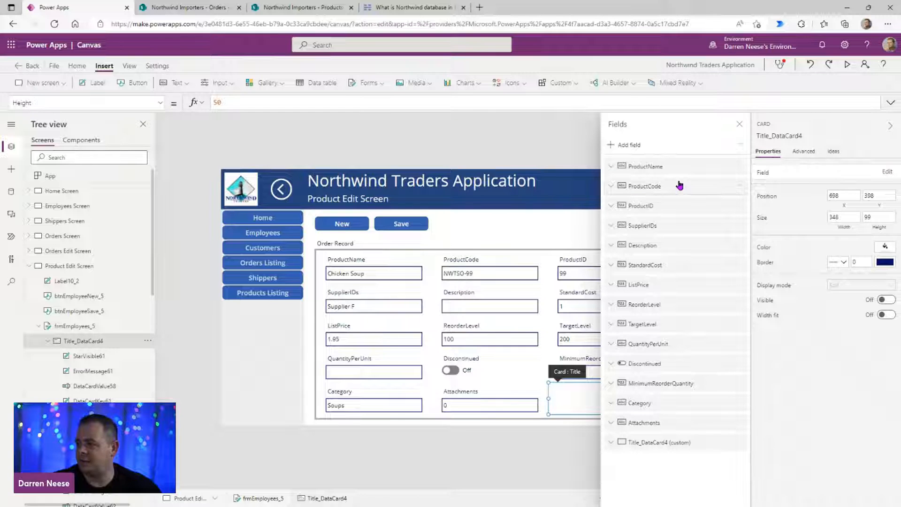
pyautogui.click(740, 124)
# Step: Move the ProductID field to the end of the form's field order and turn its card's visibility off
pyautogui.click(655, 261)
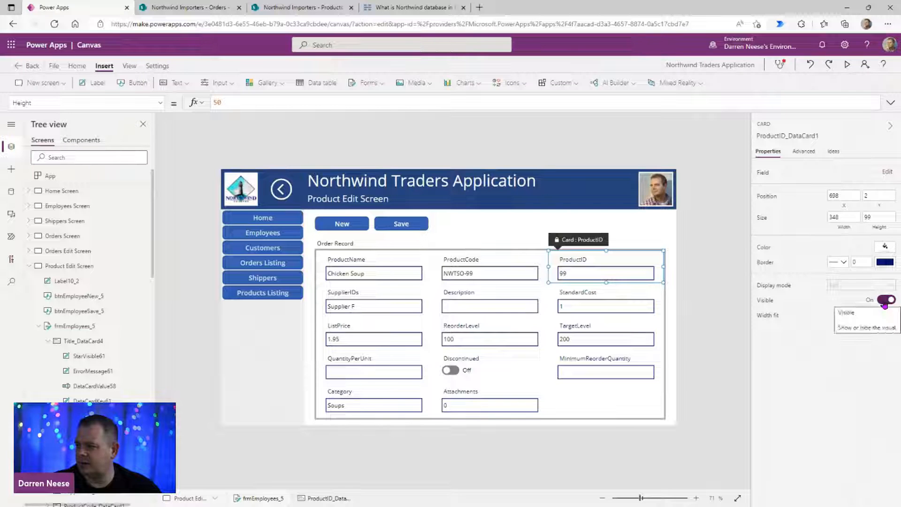
pyautogui.click(886, 172)
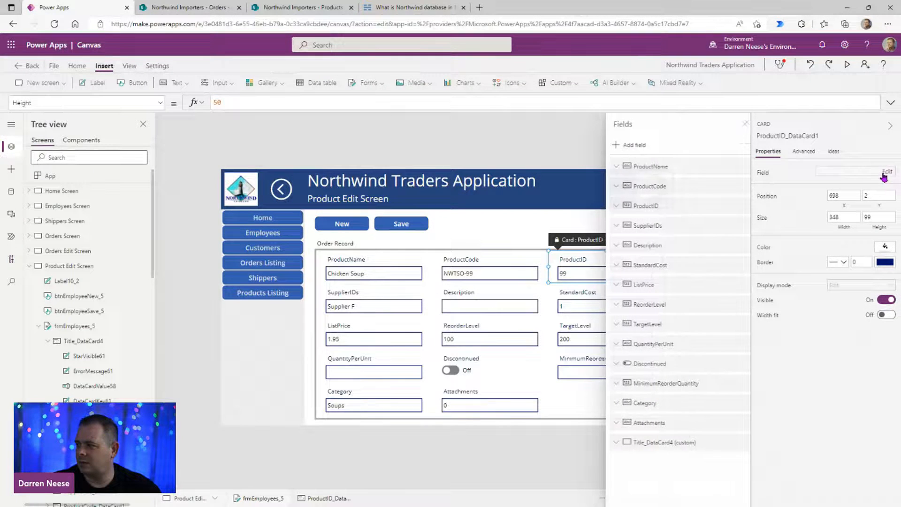
pyautogui.moveTo(663, 216); pyautogui.dragTo(664, 449)
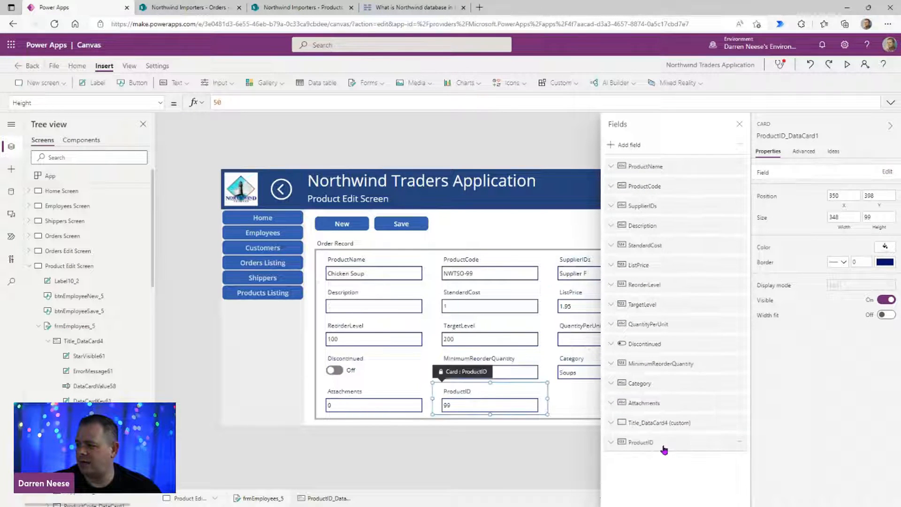
pyautogui.click(880, 300)
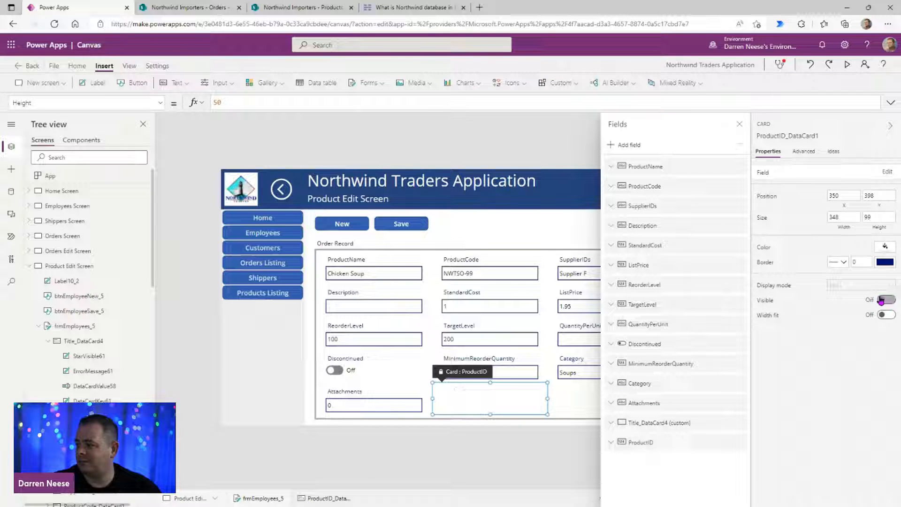
# Step: Delete the Attachments card from the product form and save the app
pyautogui.click(400, 404)
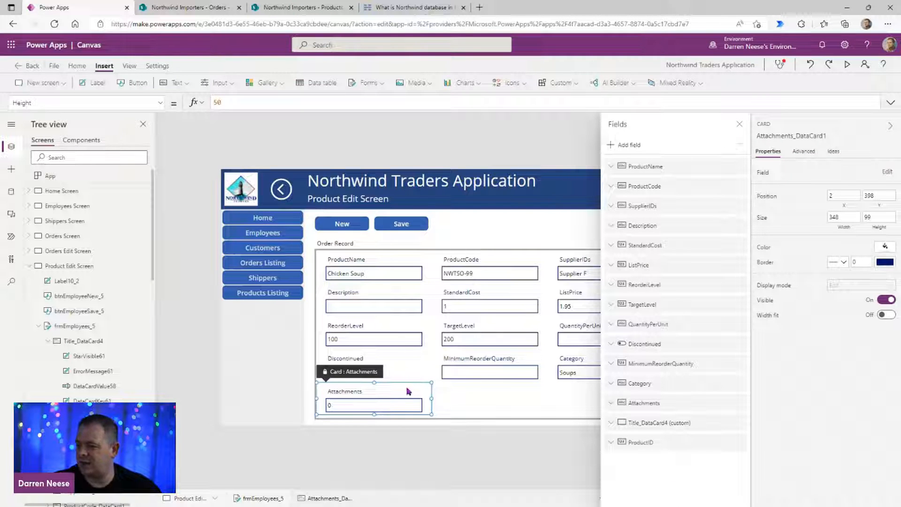
pyautogui.click(739, 125)
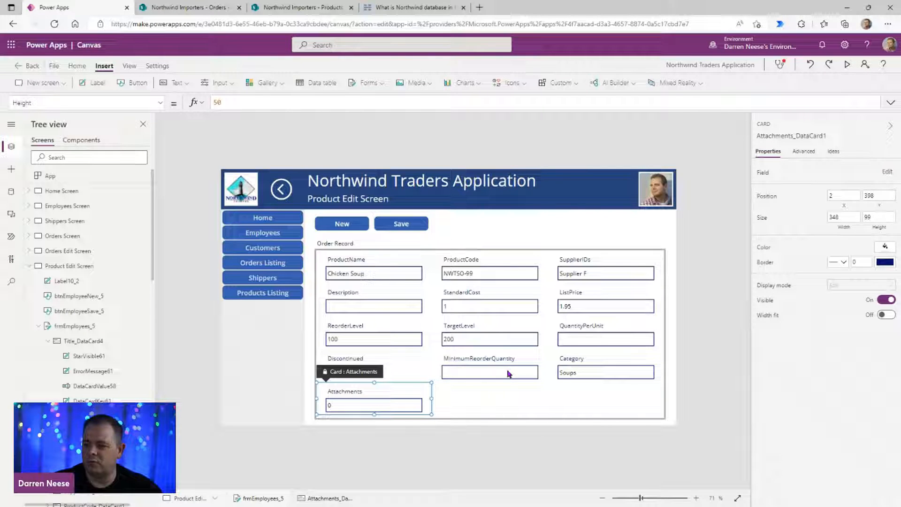
pyautogui.scroll(-3, 106, 393)
pyautogui.scroll(-5, 105, 392)
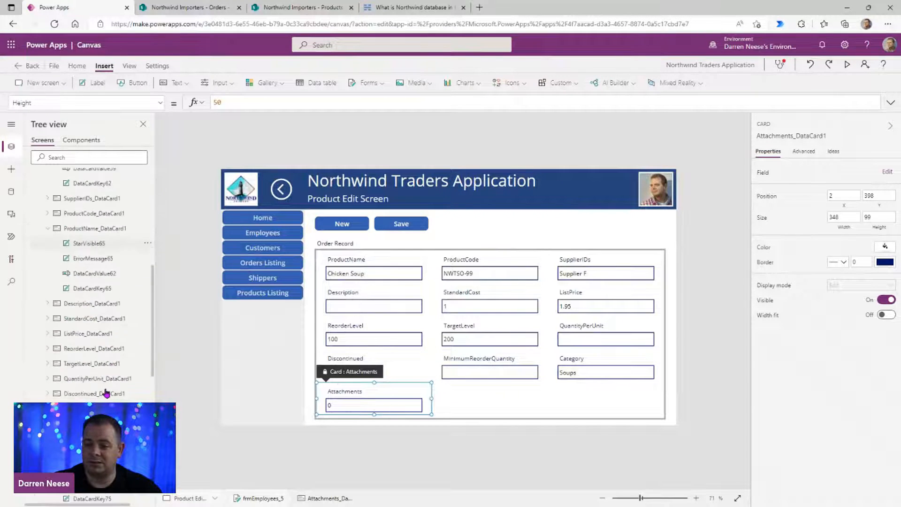
pyautogui.click(147, 328)
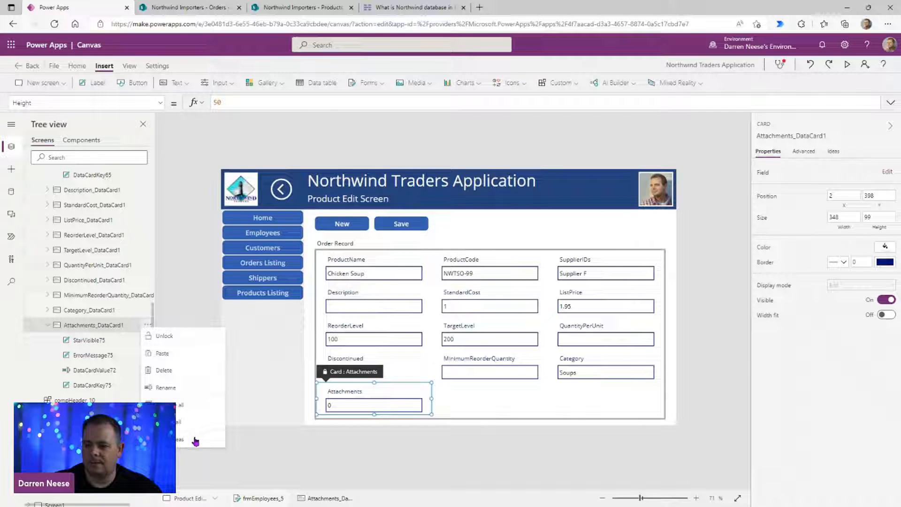
pyautogui.click(188, 379)
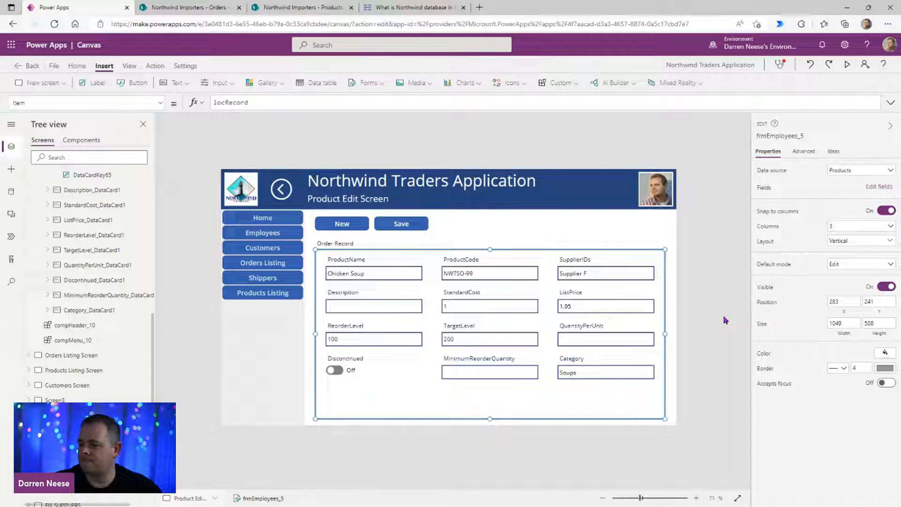
pyautogui.click(686, 276)
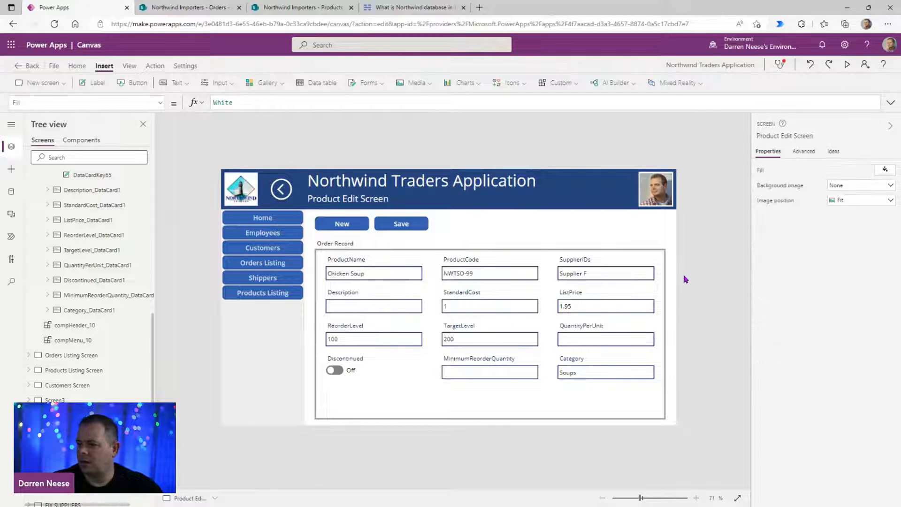
pyautogui.hotkey('ctrl', 's')
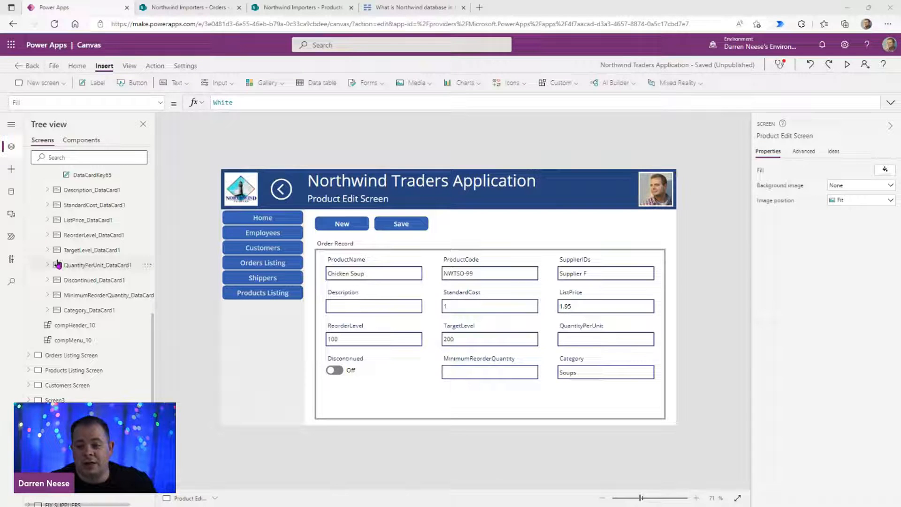
# Step: Examine the cards inside the product form and the label, value, error message and star controls within the ProductName card
pyautogui.scroll(10, 67, 342)
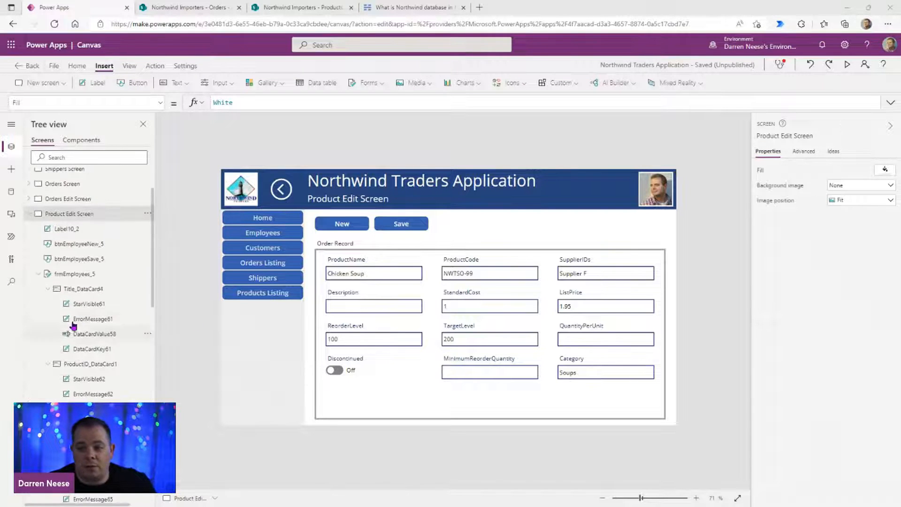
pyautogui.click(27, 216)
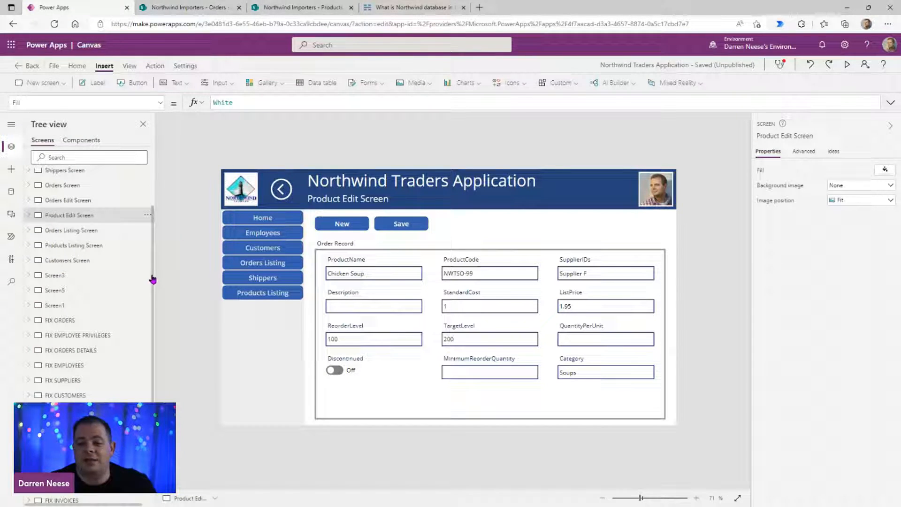
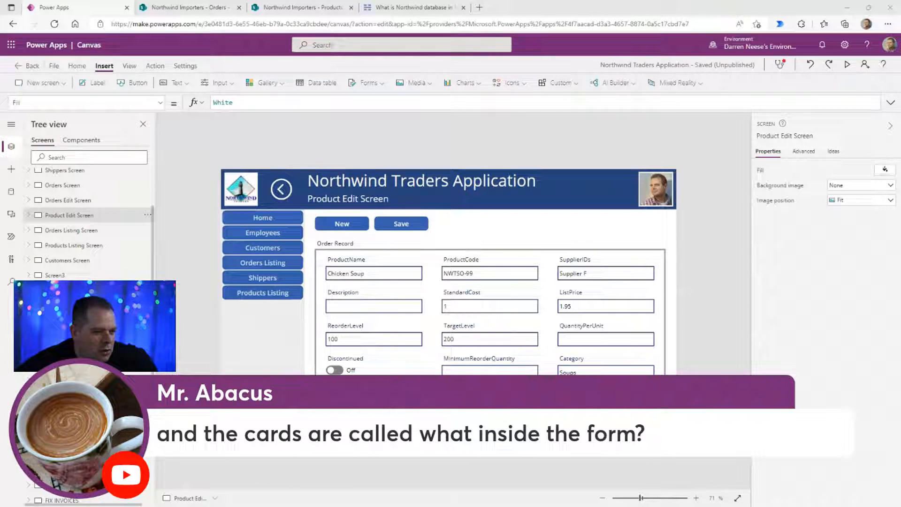
pyautogui.click(28, 215)
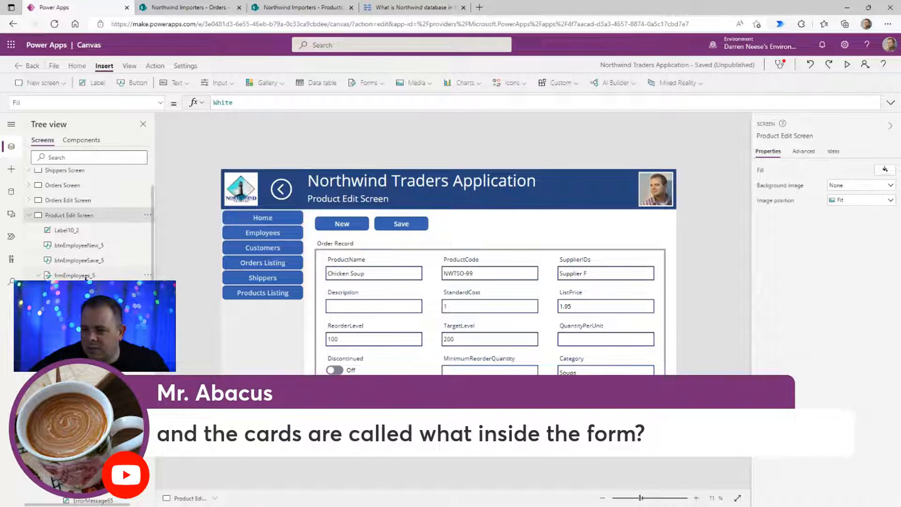
pyautogui.click(80, 275)
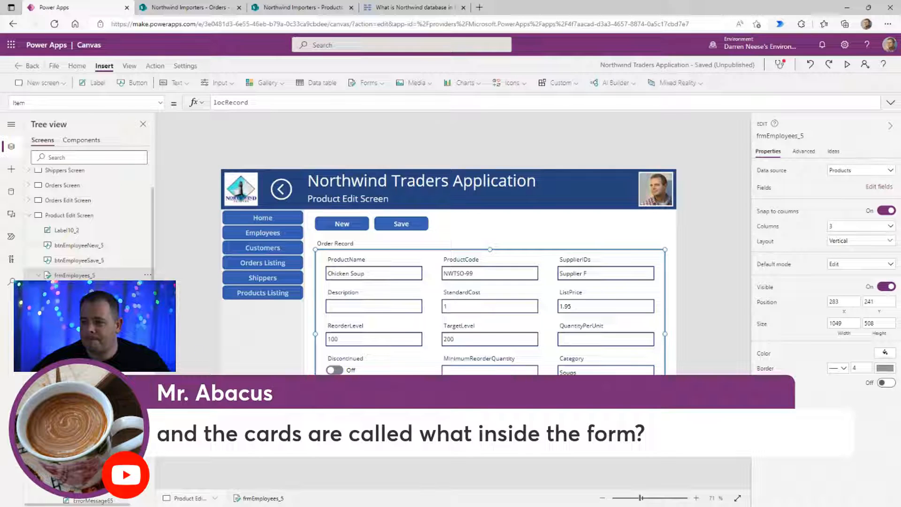
pyautogui.click(80, 290)
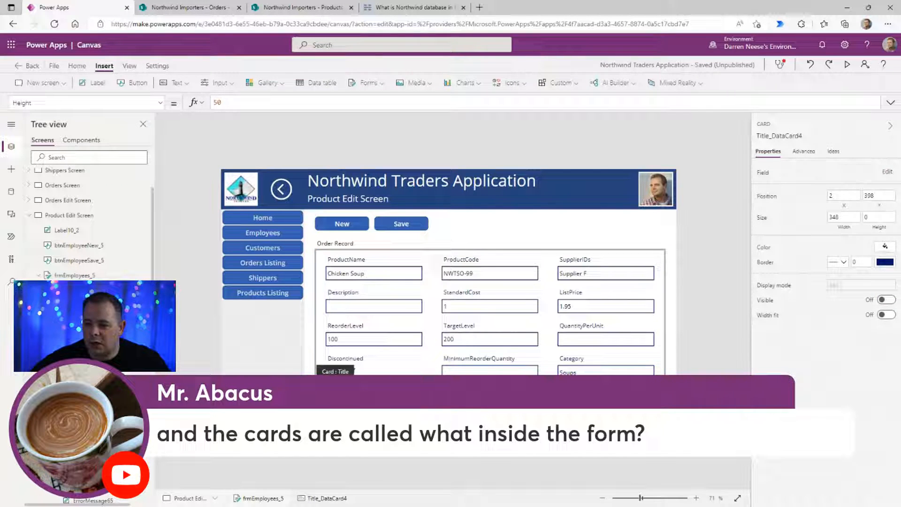
pyautogui.click(424, 261)
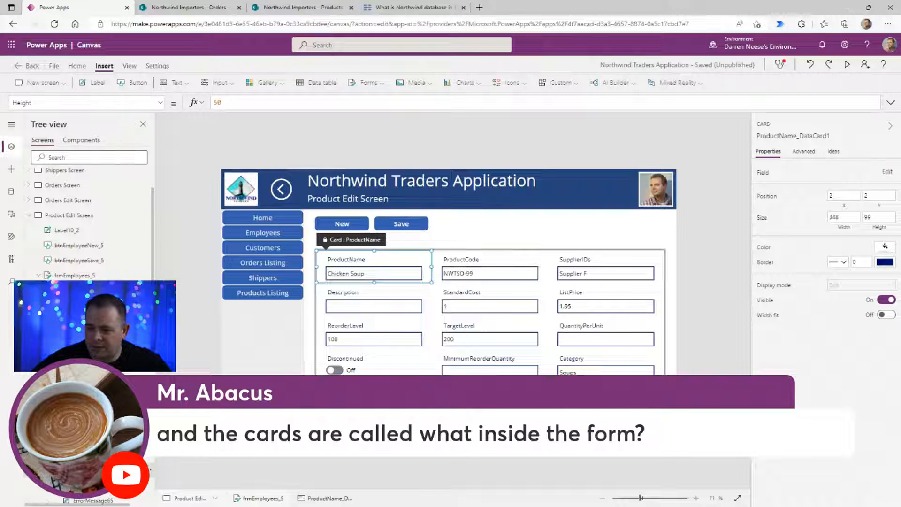
pyautogui.scroll(-4, 94, 258)
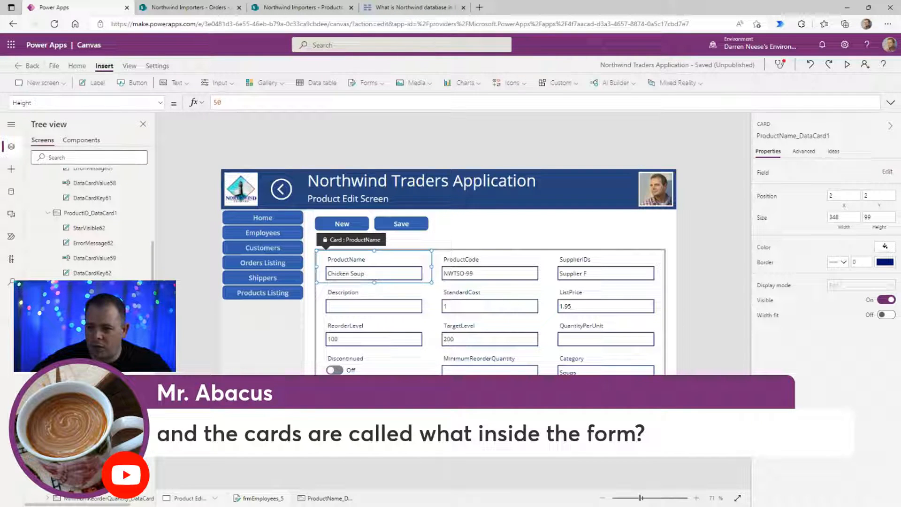
pyautogui.click(320, 259)
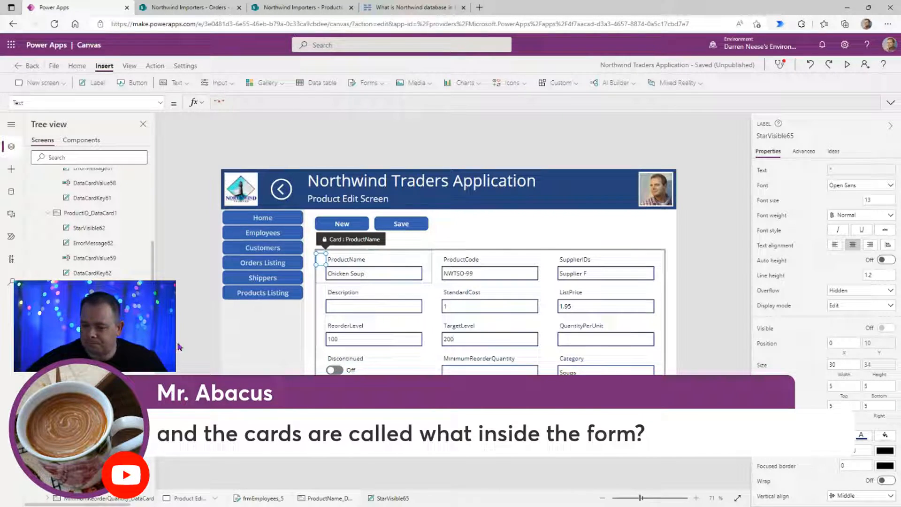
pyautogui.press('Tab')
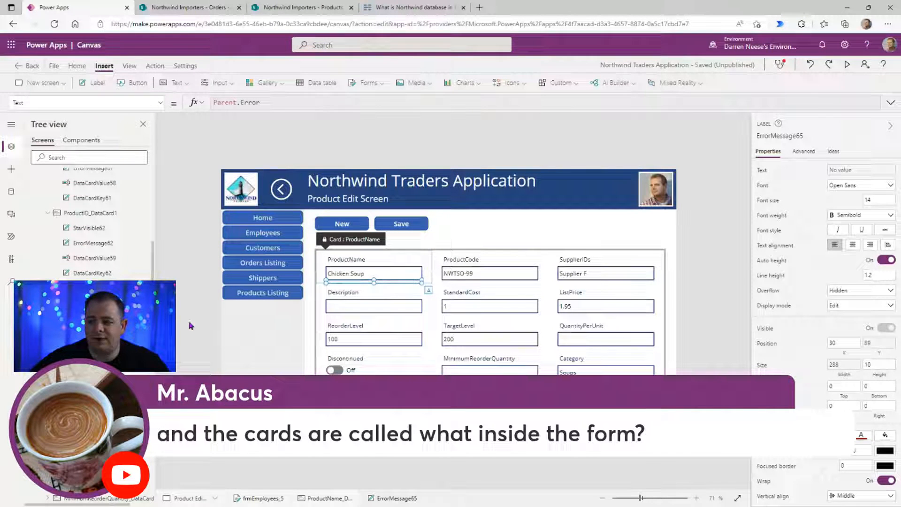
pyautogui.press('Tab')
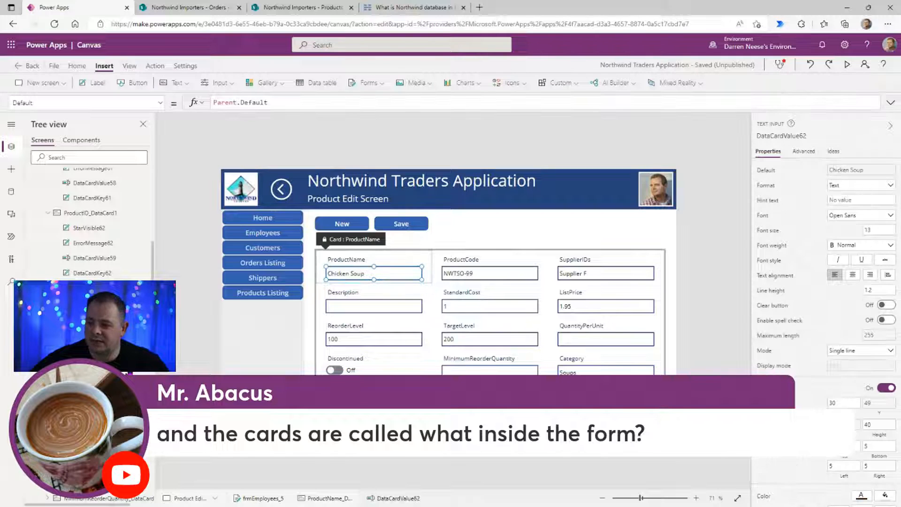
pyautogui.click(92, 347)
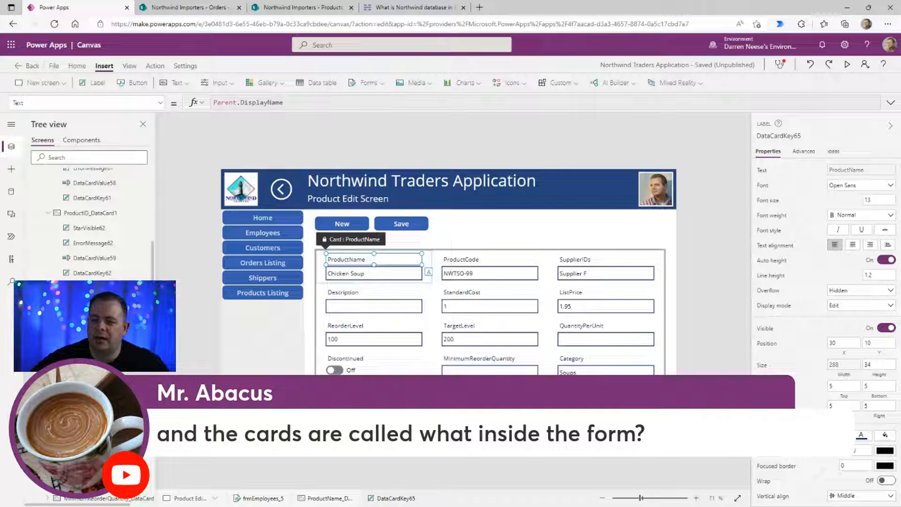
pyautogui.click(93, 288)
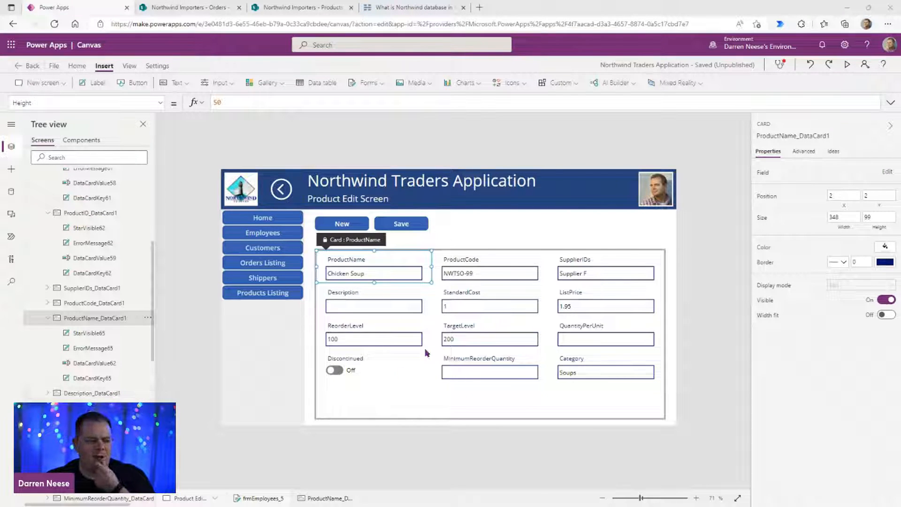
# Step: Add a new blank screen to the app
pyautogui.click(51, 88)
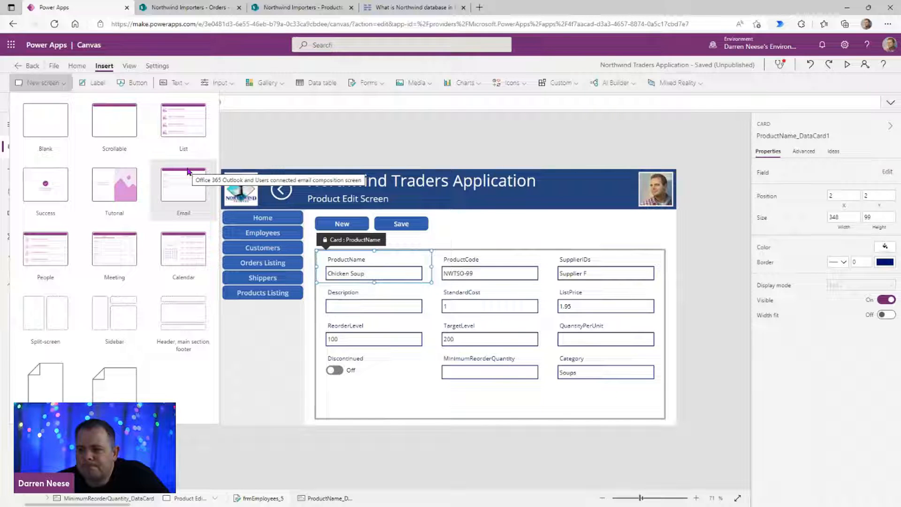
pyautogui.click(342, 141)
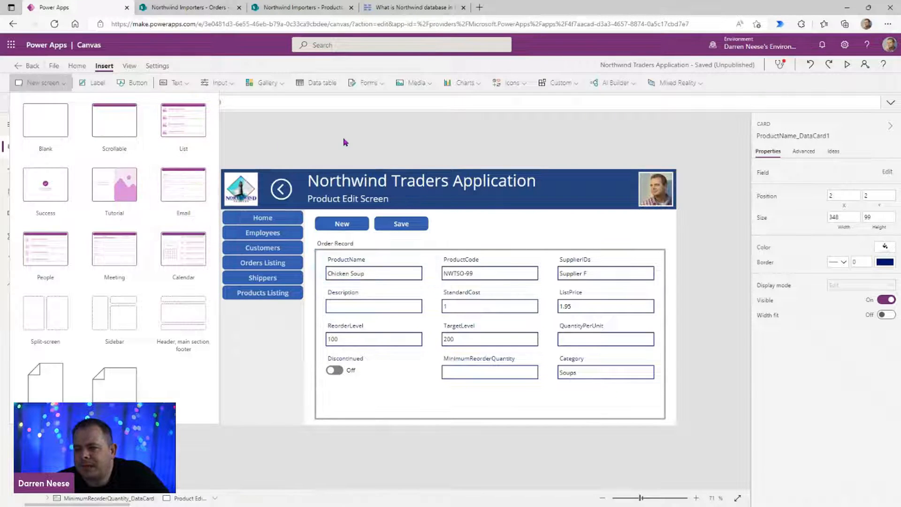
pyautogui.click(47, 82)
pyautogui.click(54, 133)
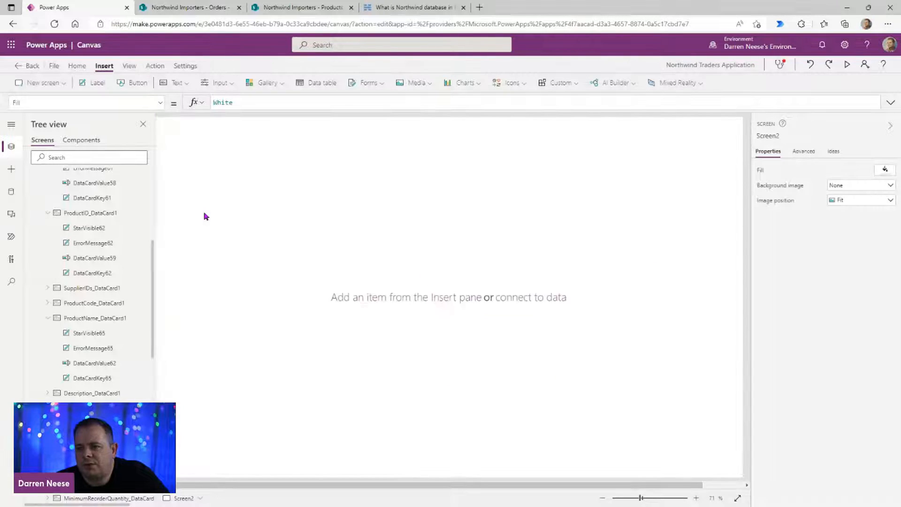
pyautogui.click(636, 498)
pyautogui.click(639, 497)
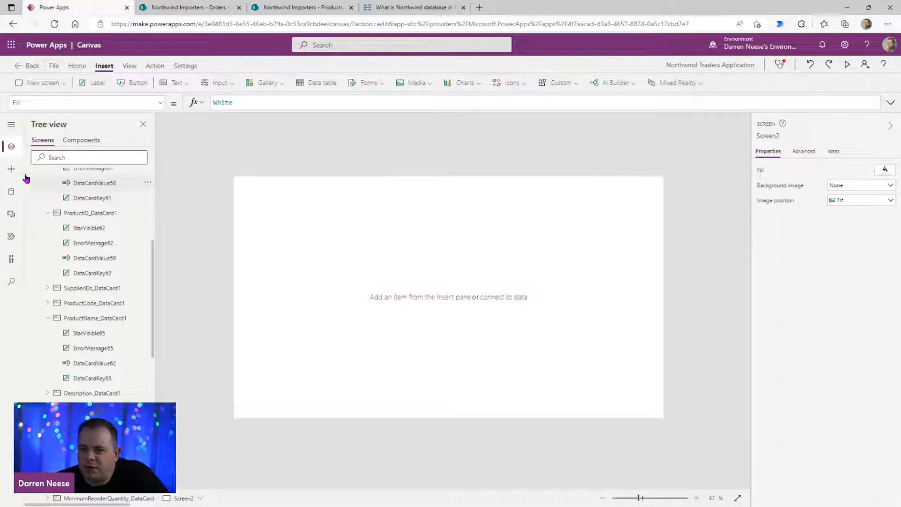
# Step: Examine the Input and Display control categories available for insertion on the blank screen
pyautogui.click(12, 169)
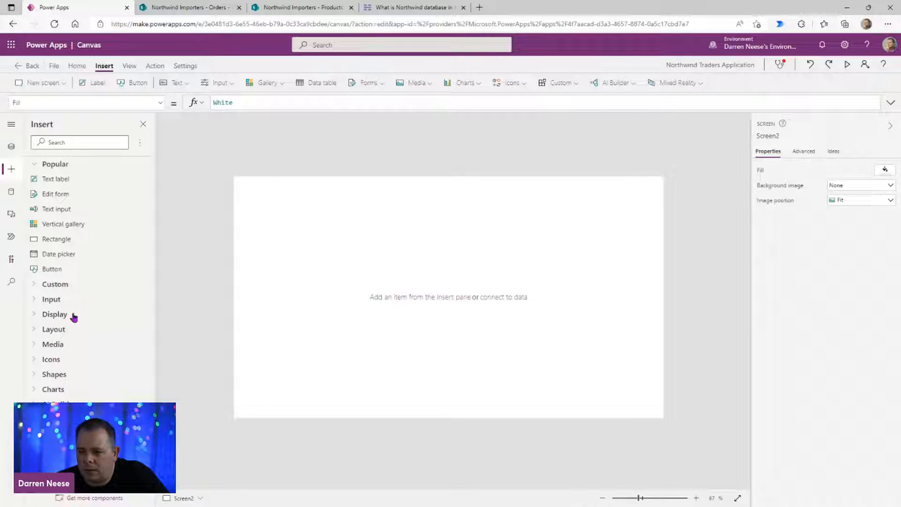
pyautogui.click(75, 284)
pyautogui.click(74, 284)
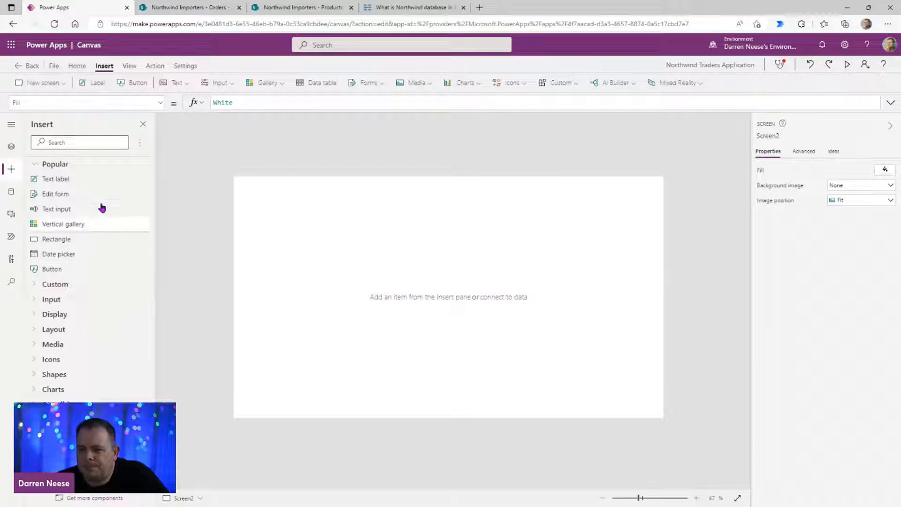
pyautogui.click(106, 303)
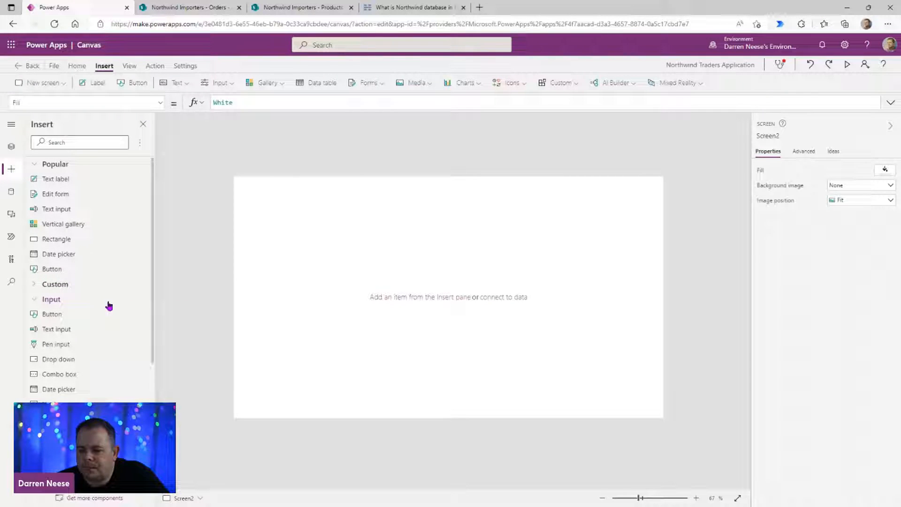
pyautogui.scroll(-4, 83, 328)
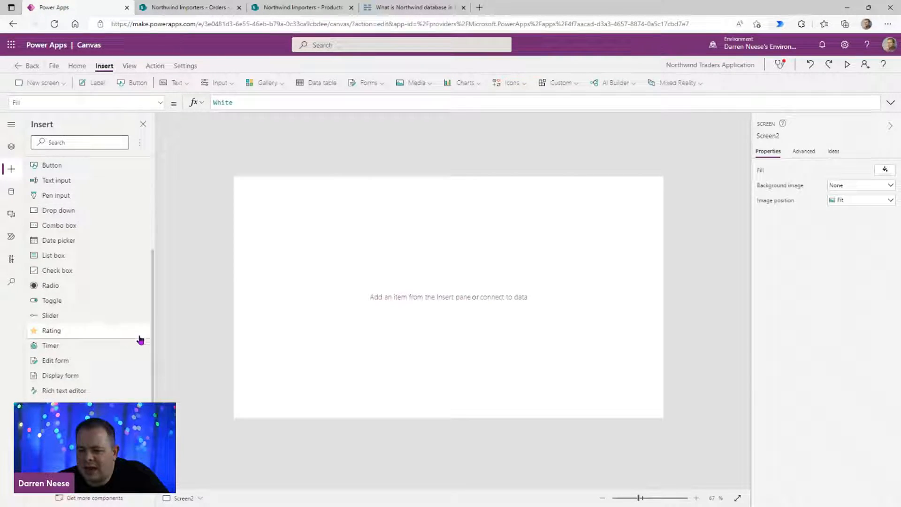
pyautogui.scroll(2, 36, 278)
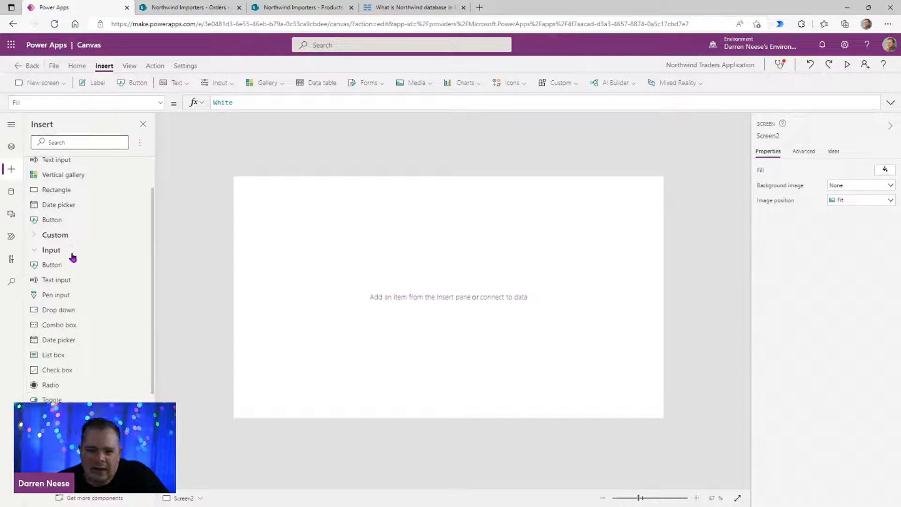
pyautogui.click(35, 251)
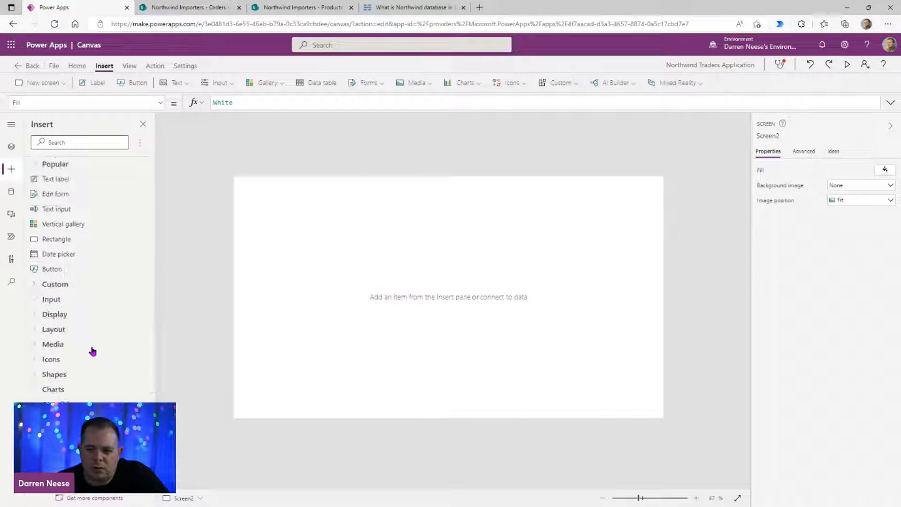
pyautogui.click(33, 317)
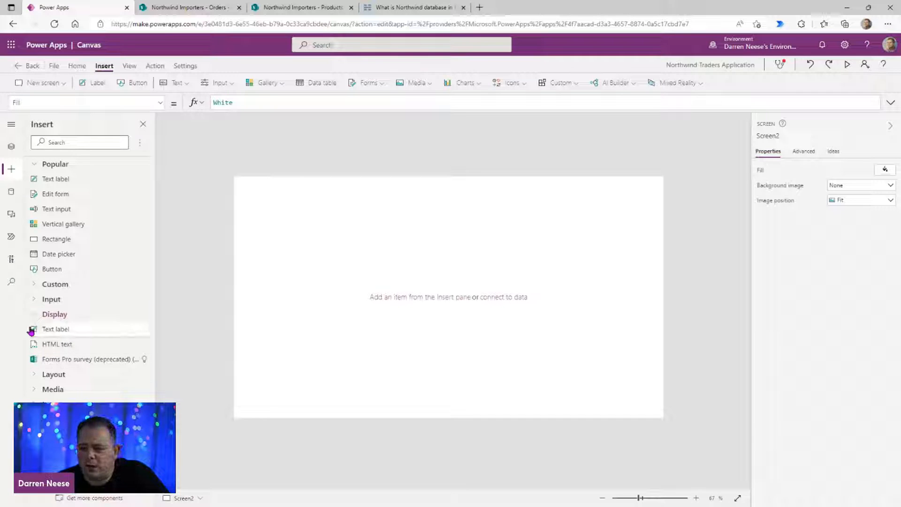
pyautogui.click(52, 320)
# Step: Insert a Container layout control on the blank screen and move it to about X 297, Y 54
pyautogui.click(72, 330)
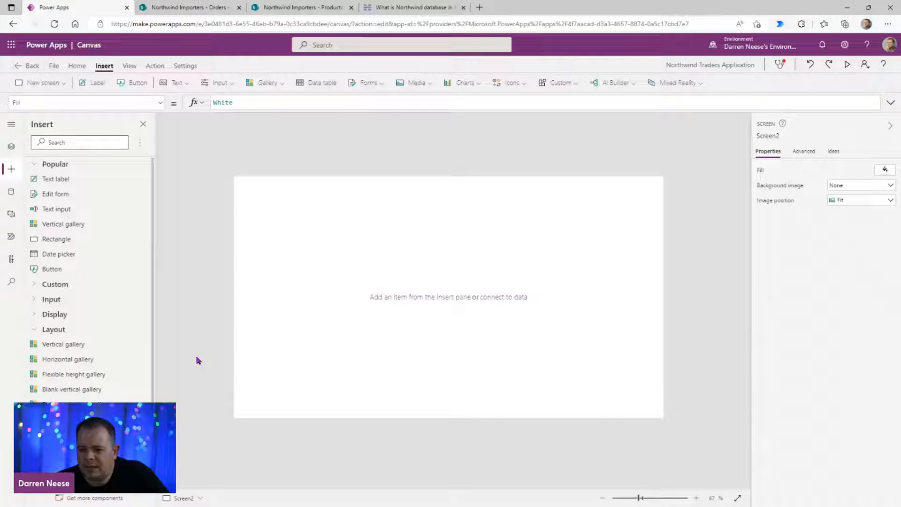
pyautogui.scroll(-2, 125, 380)
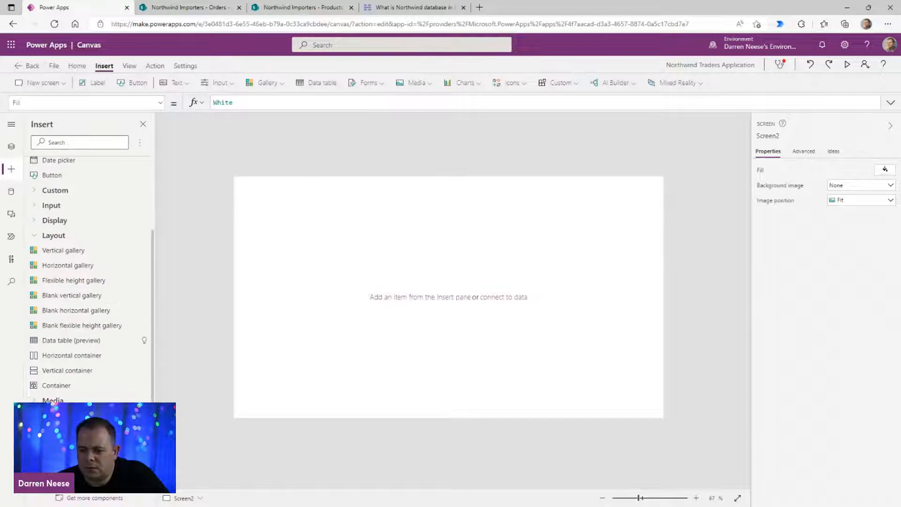
pyautogui.click(80, 389)
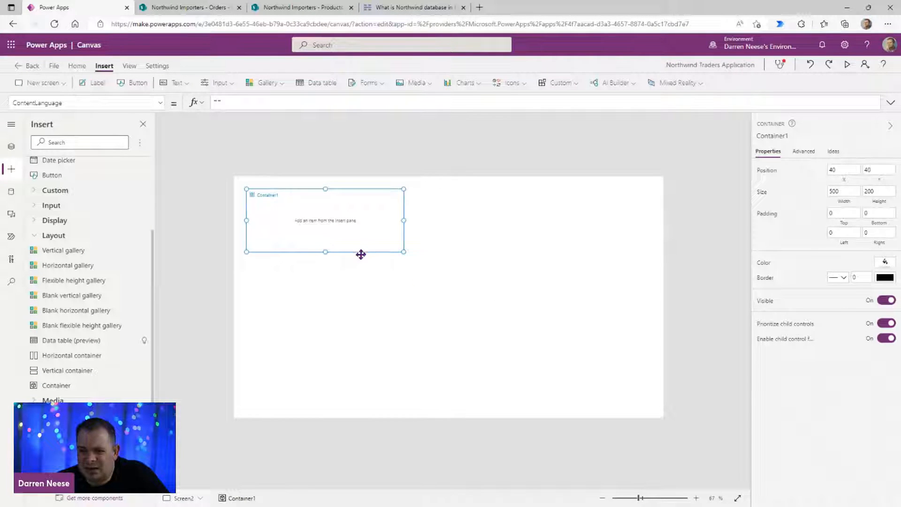
pyautogui.moveTo(364, 258); pyautogui.dragTo(442, 258)
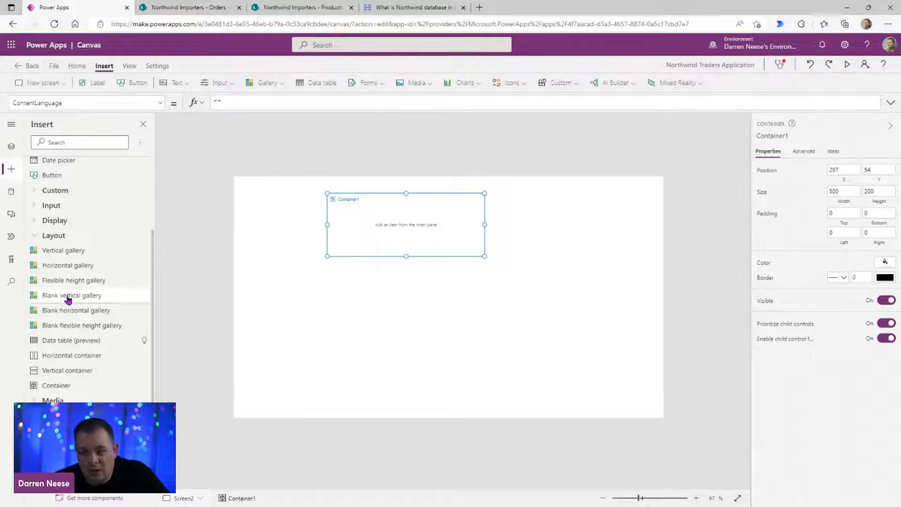
# Step: Return to the Product Edit Screen's form, collapse its cards, and examine which container types the input controls offer
pyautogui.scroll(3, 70, 305)
pyautogui.click(12, 146)
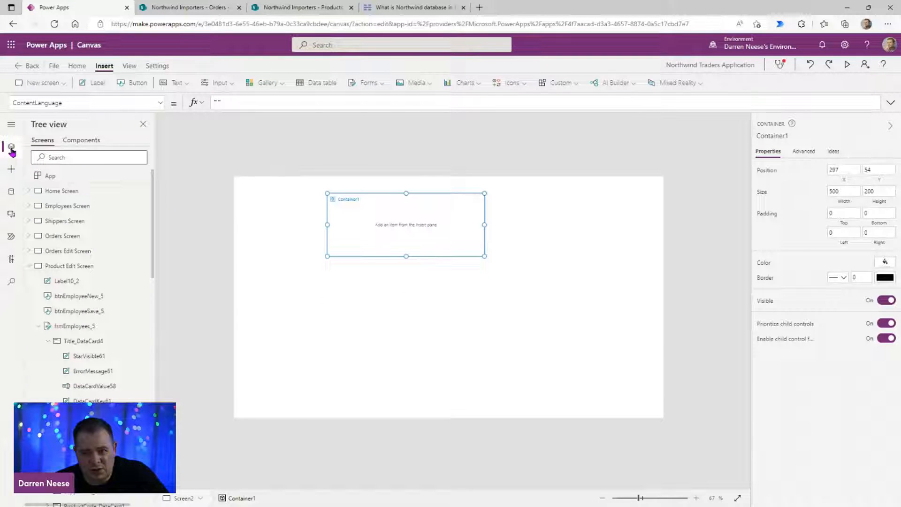
pyautogui.click(97, 329)
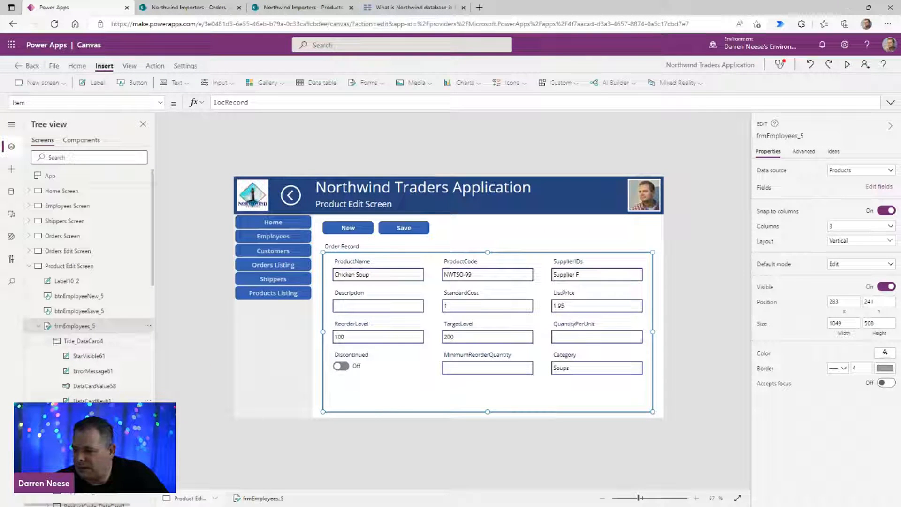
pyautogui.click(38, 326)
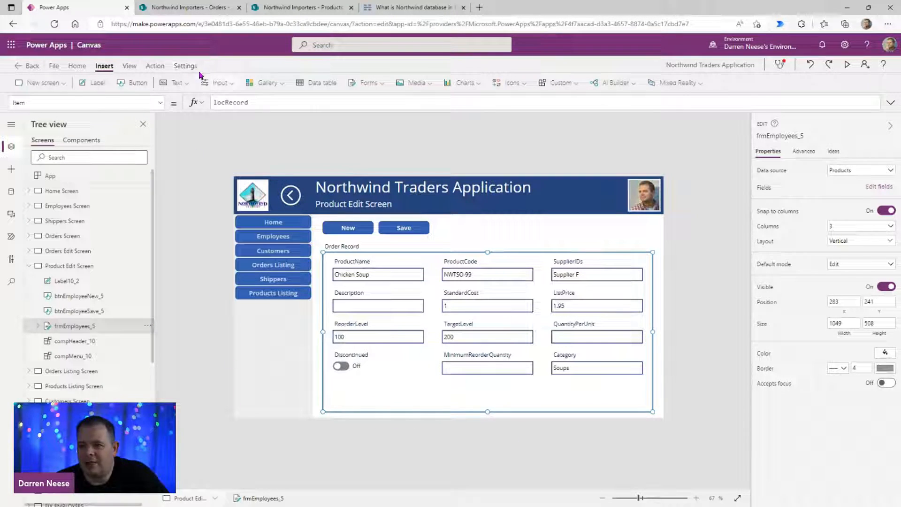
pyautogui.click(220, 82)
pyautogui.scroll(-3, 268, 209)
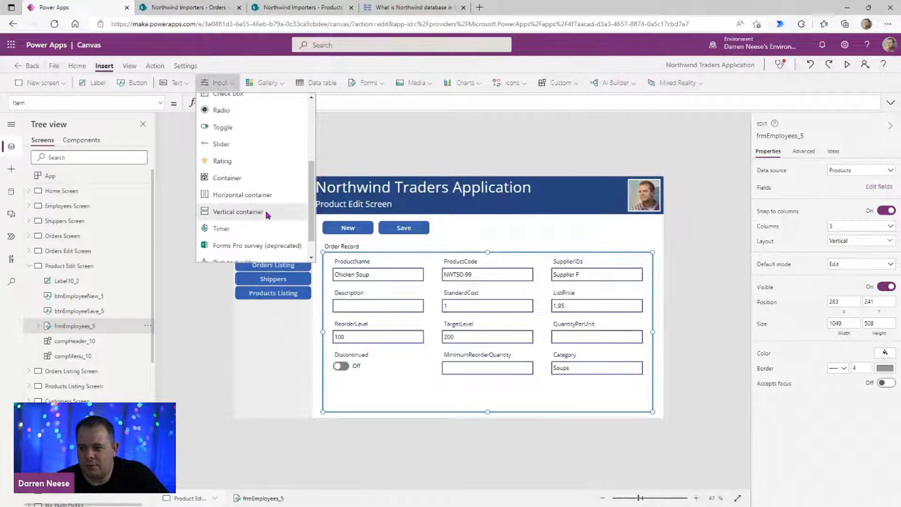
pyautogui.scroll(-2, 266, 214)
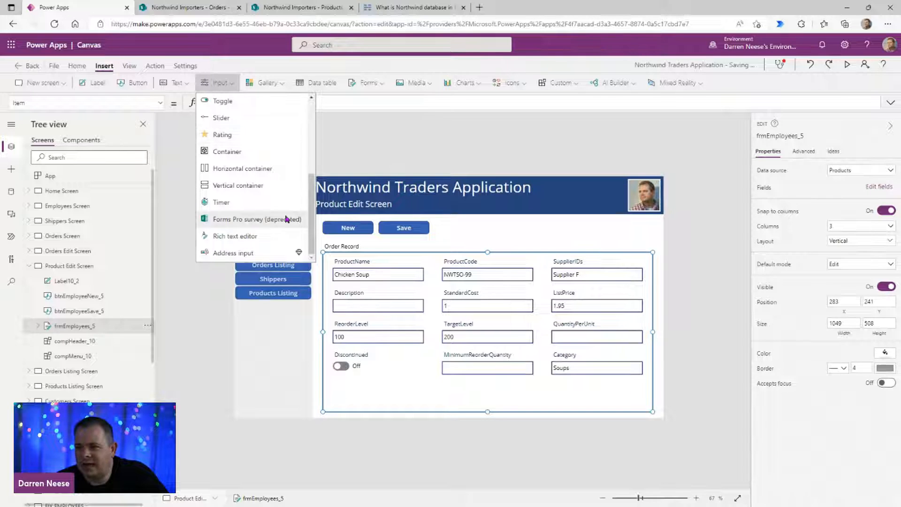
pyautogui.click(615, 140)
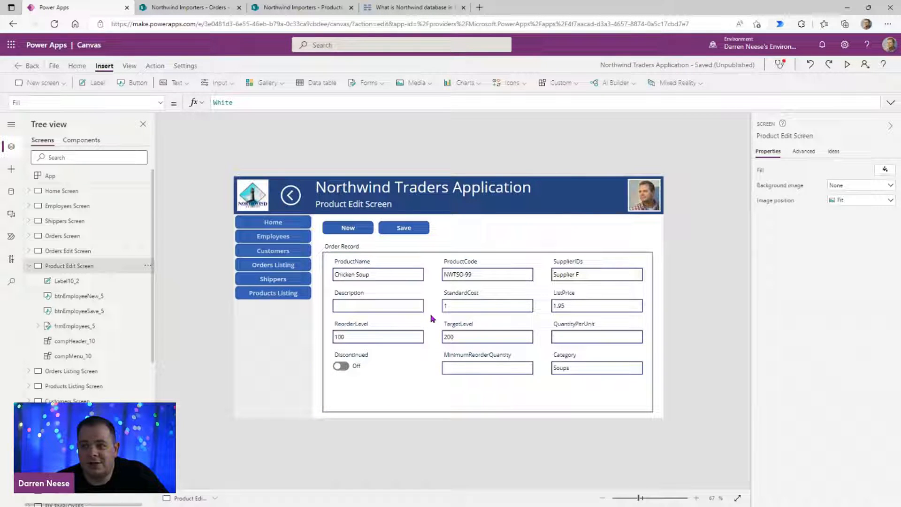
pyautogui.click(481, 402)
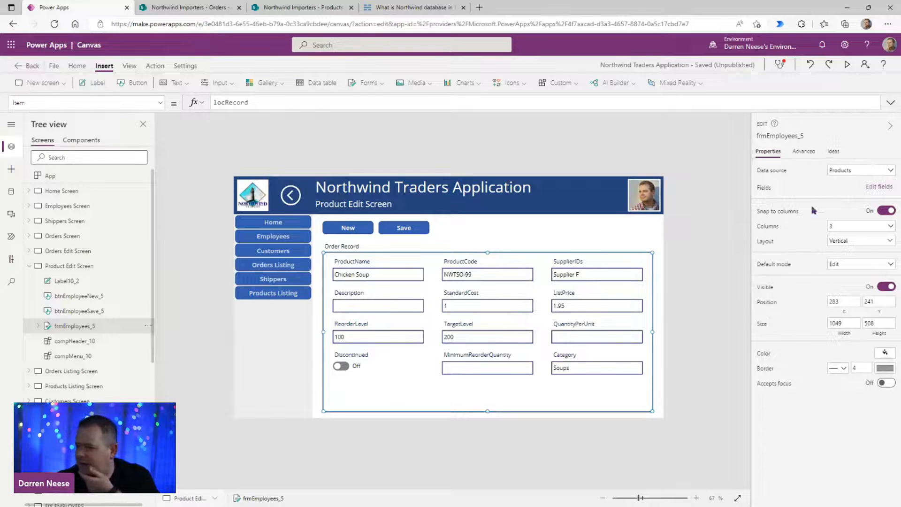
# Step: Add the Attachments field to the product form on the Product Edit Screen
pyautogui.click(876, 186)
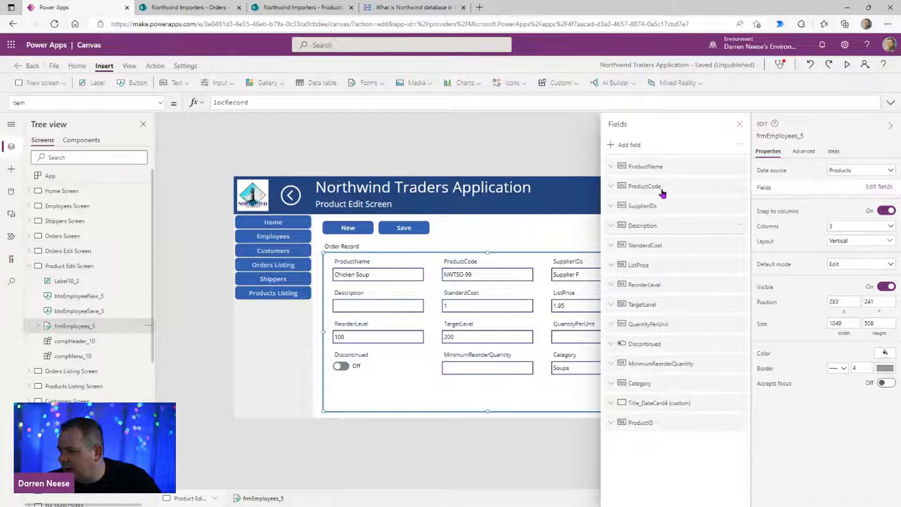
pyautogui.click(629, 145)
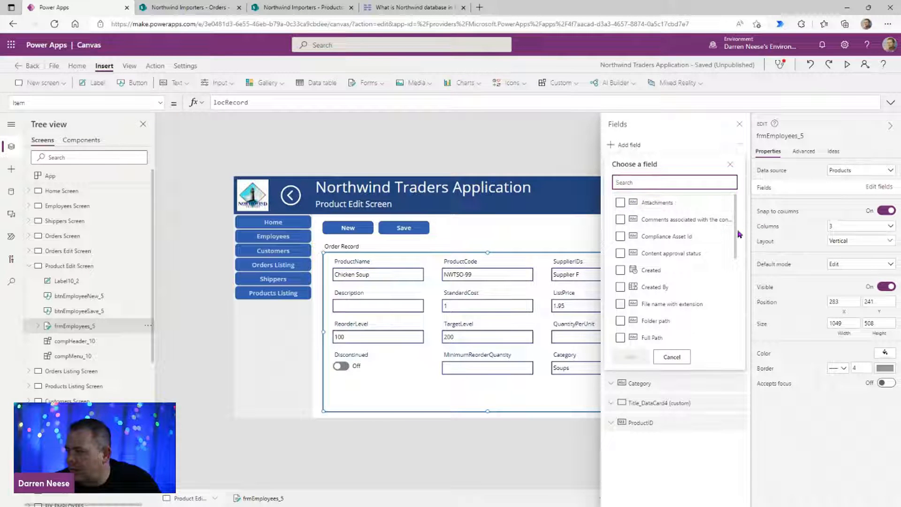
pyautogui.moveTo(735, 235)
pyautogui.mouseDown()
pyautogui.moveTo(740, 332)
pyautogui.moveTo(730, 221)
pyautogui.mouseUp()
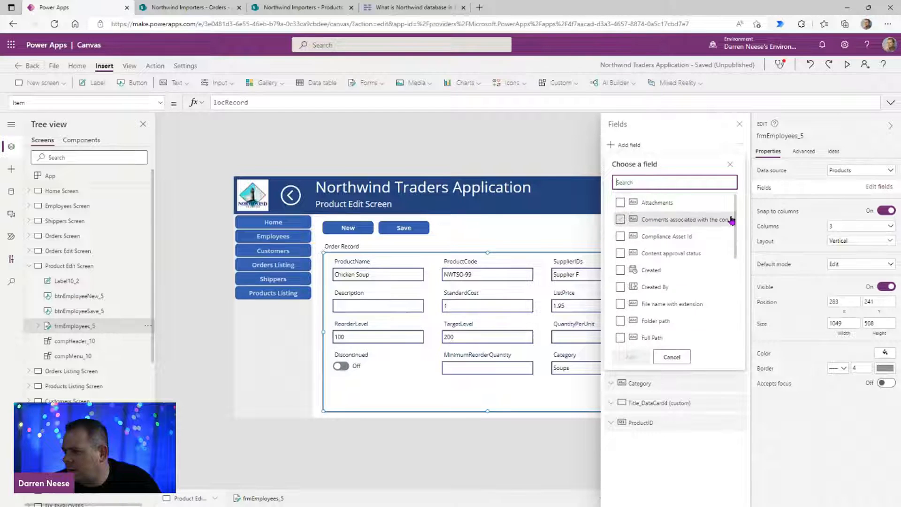
pyautogui.click(620, 202)
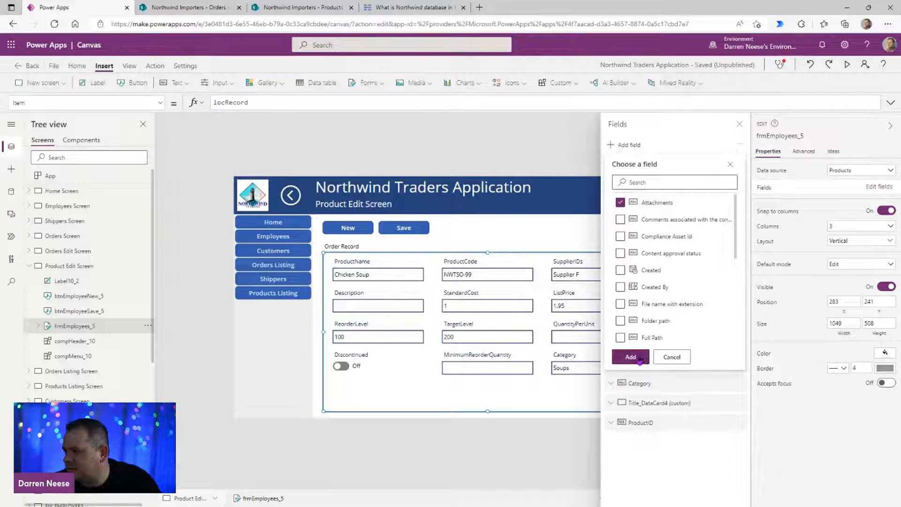
pyautogui.click(631, 357)
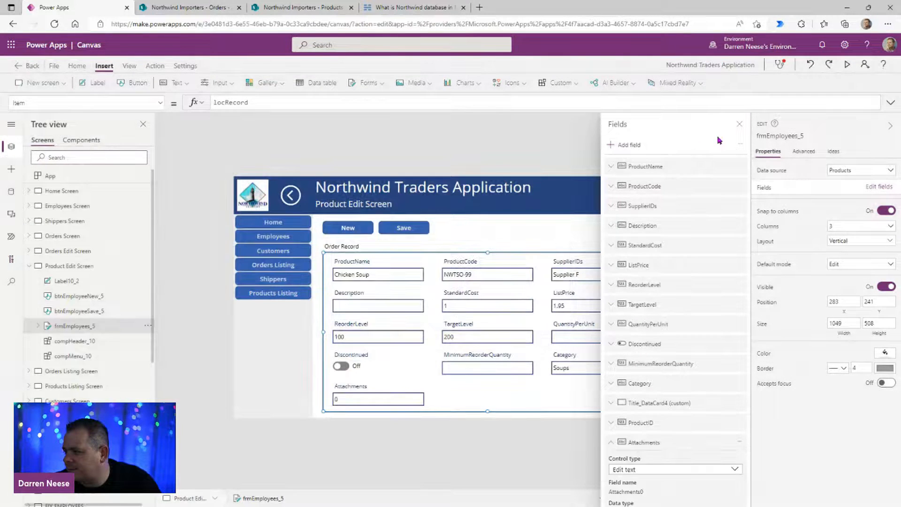
# Step: Search the form's remaining fields for "att", and delete the Attachments card from the product form
pyautogui.click(629, 145)
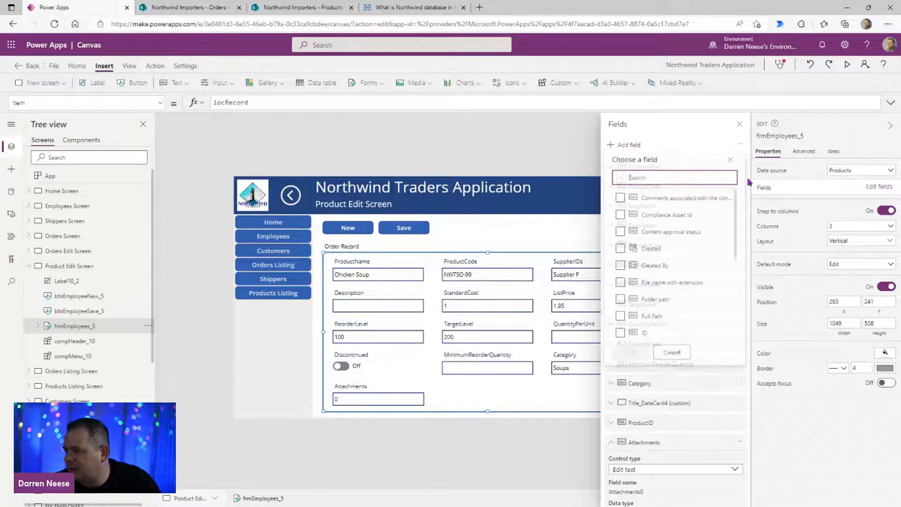
pyautogui.write('att')
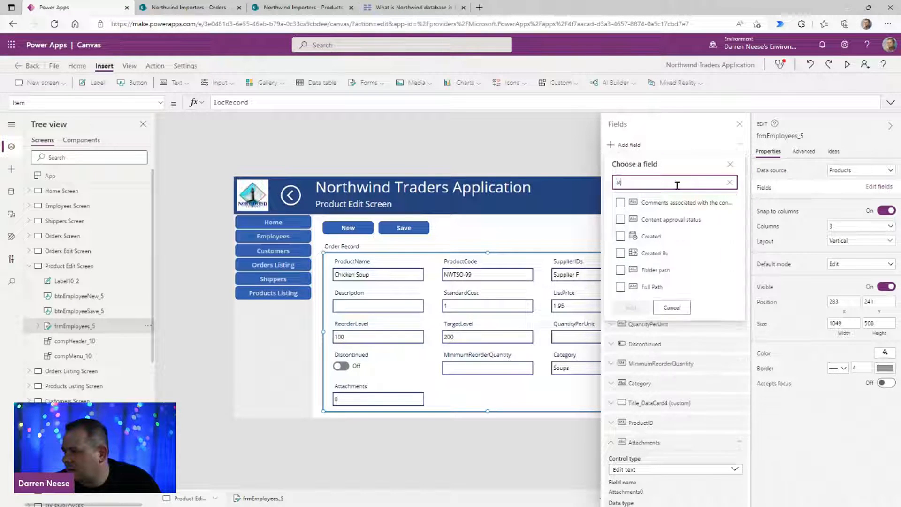
pyautogui.click(730, 168)
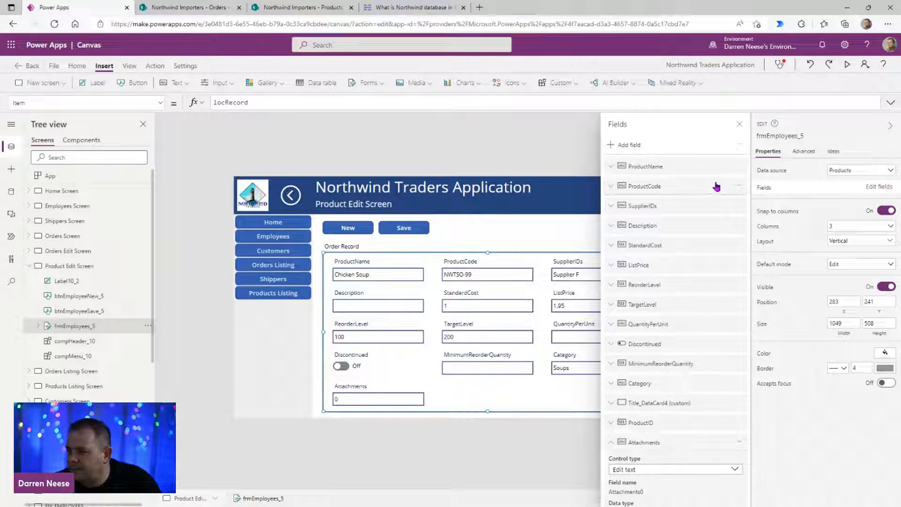
pyautogui.click(737, 126)
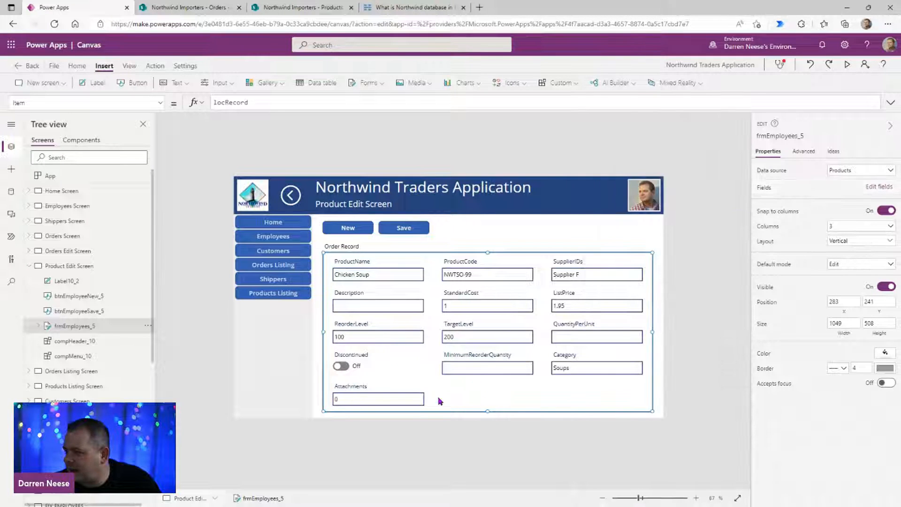
pyautogui.click(428, 396)
pyautogui.press('Delete')
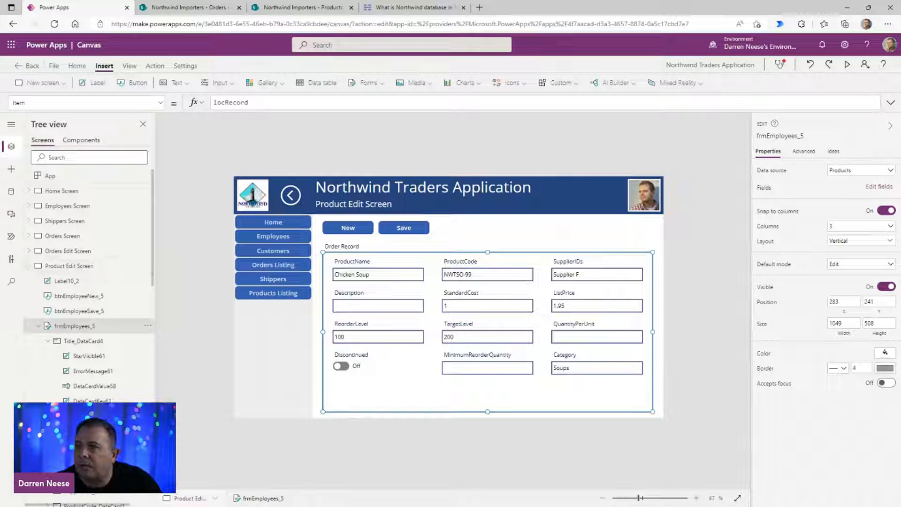
# Step: Switch to SharePoint and create a blank list named NewList on the Northwind Importers site, excluded from the site navigation
pyautogui.moveTo(509, 1); pyautogui.dragTo(450, 1)
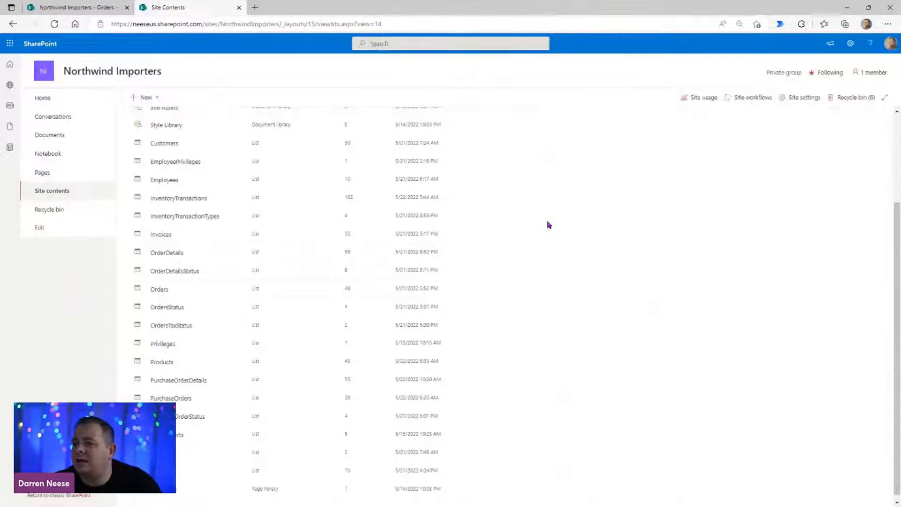
pyautogui.click(56, 193)
pyautogui.click(146, 97)
pyautogui.click(159, 133)
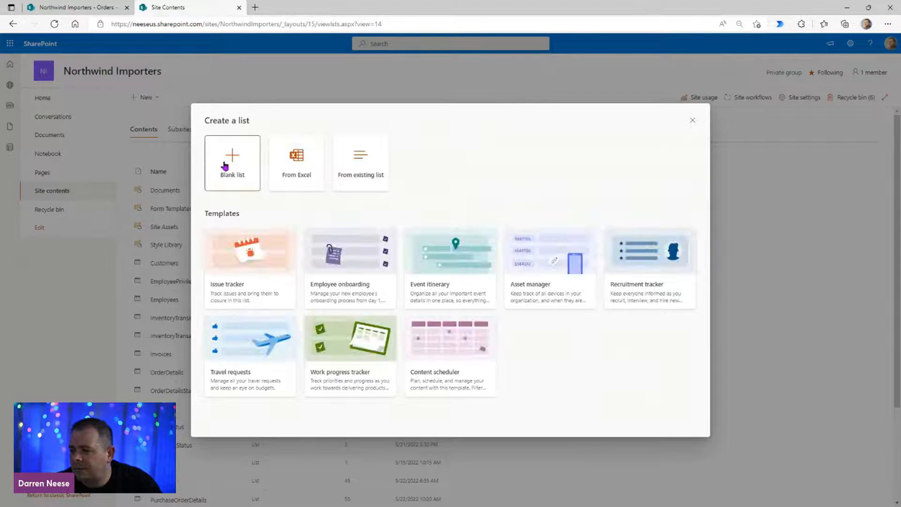
pyautogui.click(225, 165)
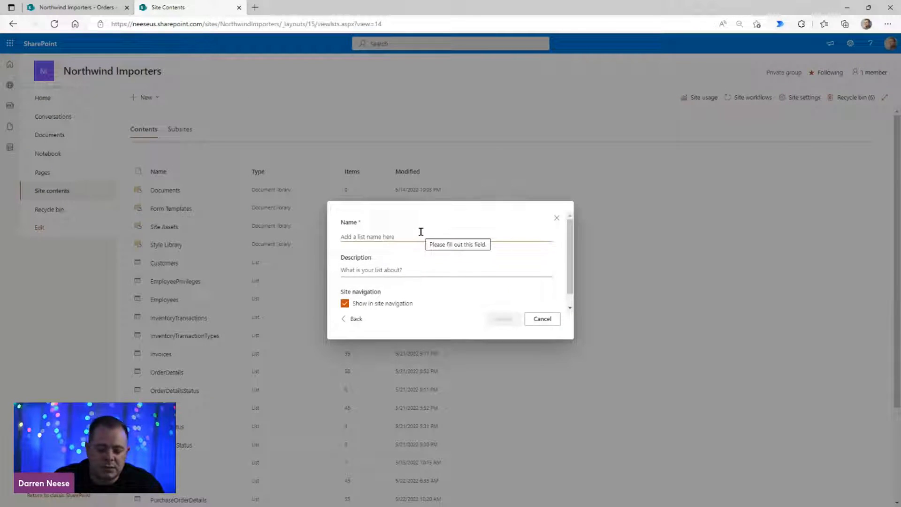
pyautogui.write('NewList')
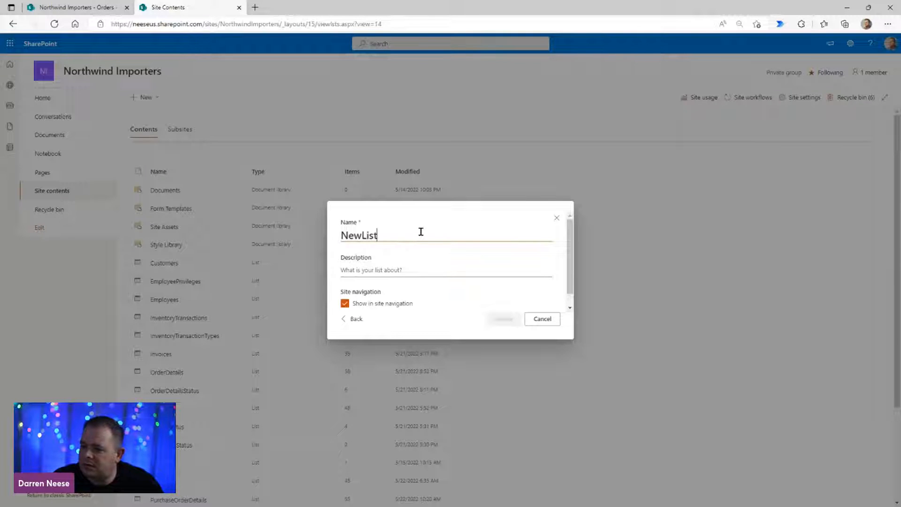
pyautogui.click(346, 304)
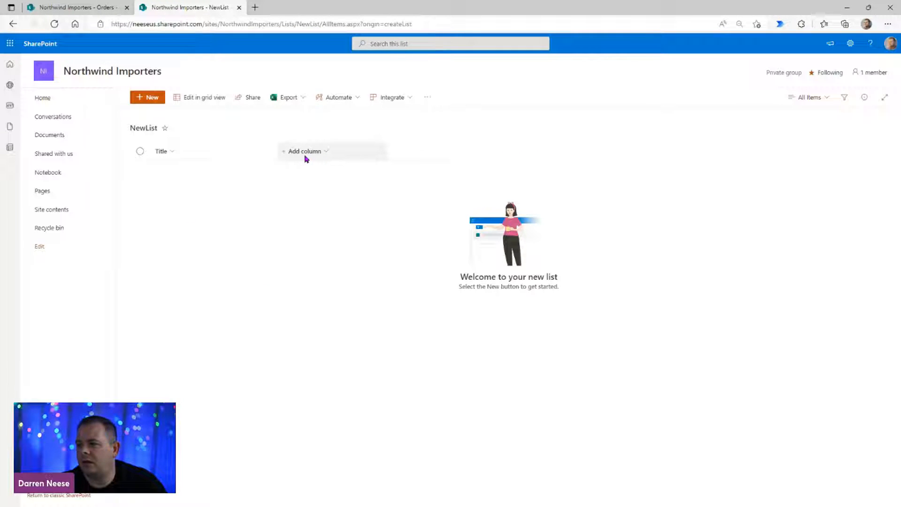
# Step: Show the ID and Attachments columns in NewList's view, with ID before Title and Attachments after it
pyautogui.click(304, 158)
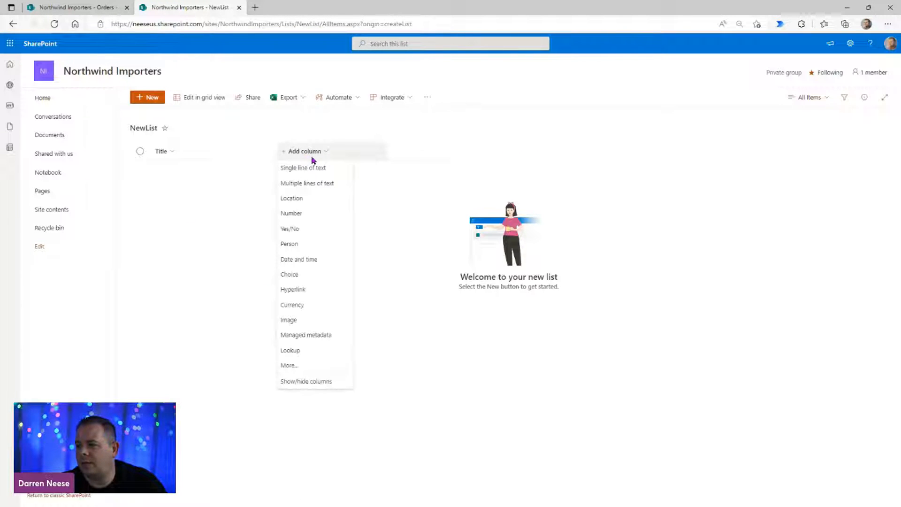
pyautogui.click(318, 382)
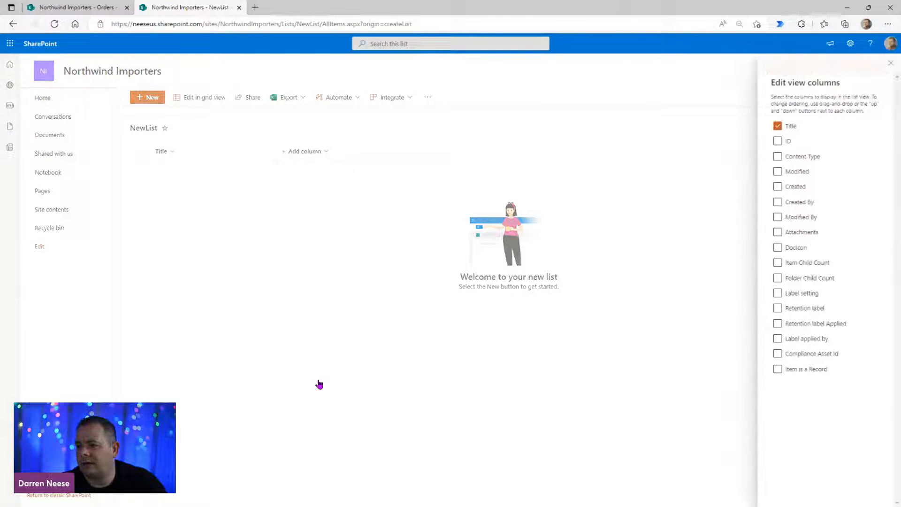
pyautogui.click(777, 141)
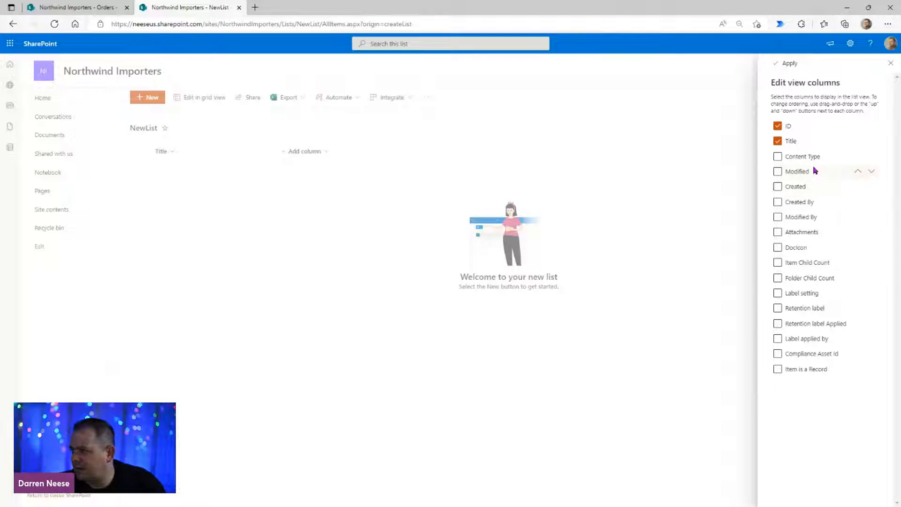
pyautogui.click(816, 235)
pyautogui.moveTo(800, 231); pyautogui.dragTo(798, 155)
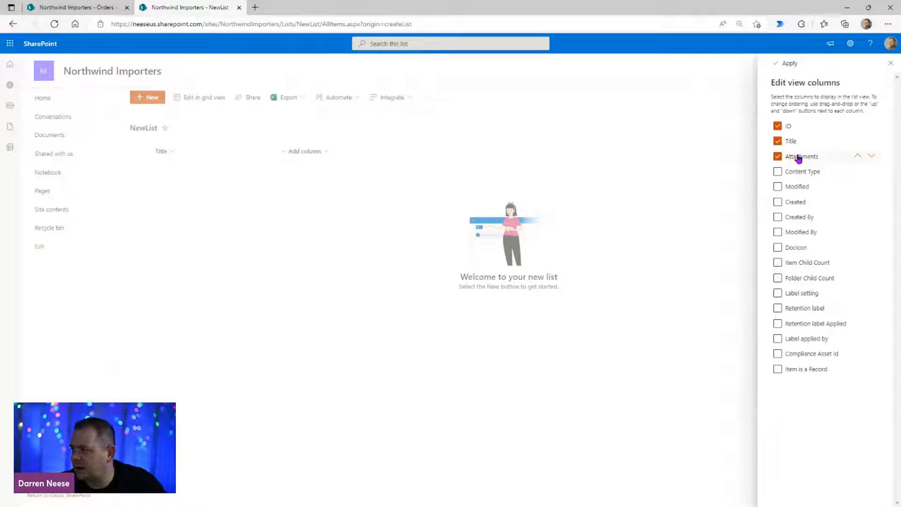
pyautogui.click(790, 63)
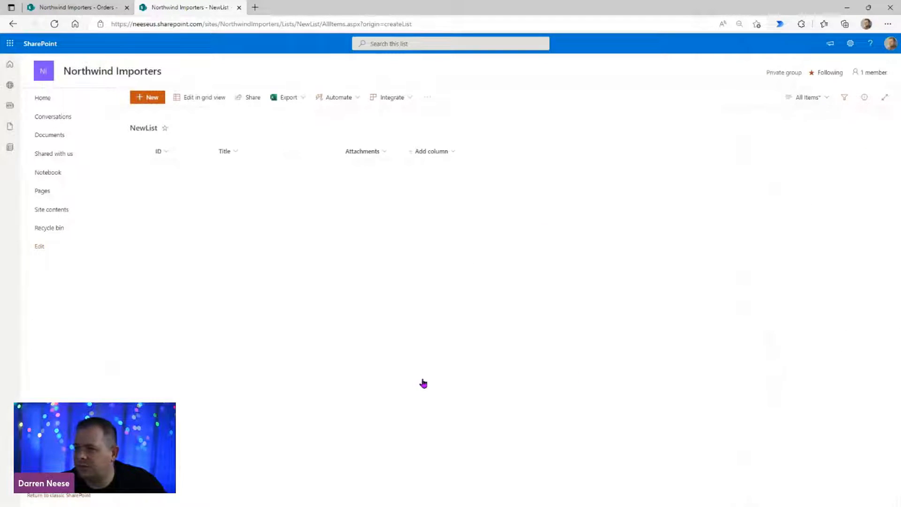
# Step: Examine the attachments option in NewList's new item form, and cancel the item without saving
pyautogui.click(146, 97)
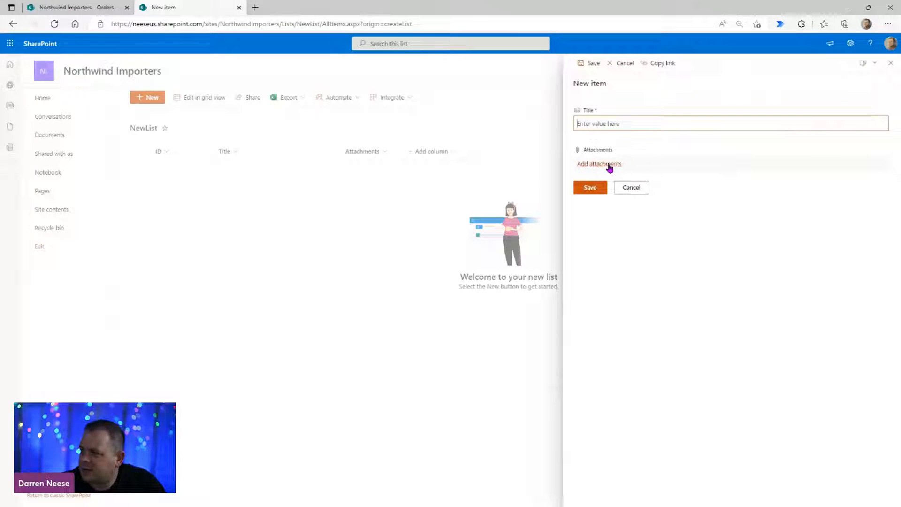
pyautogui.click(609, 165)
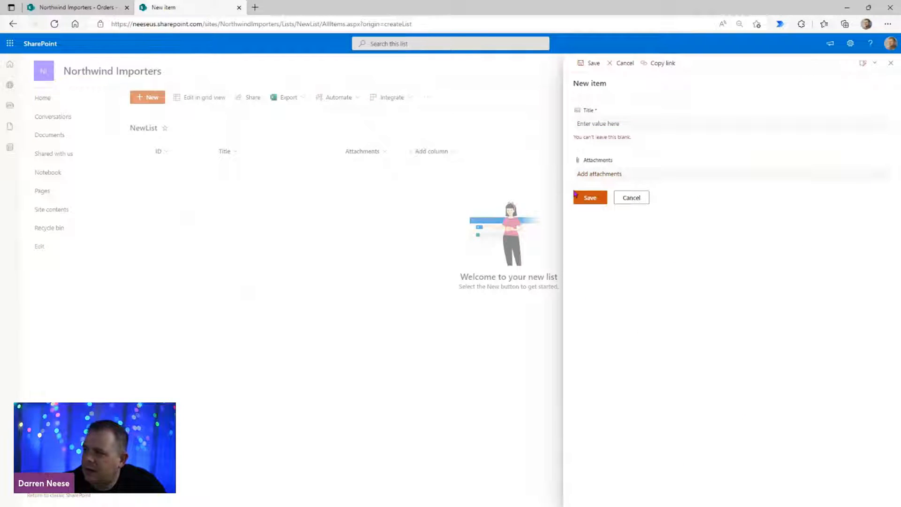
pyautogui.click(629, 198)
# Step: Switch to Power Apps and connect NewList from the Northwind Importers SharePoint site as a data source
pyautogui.click(77, 7)
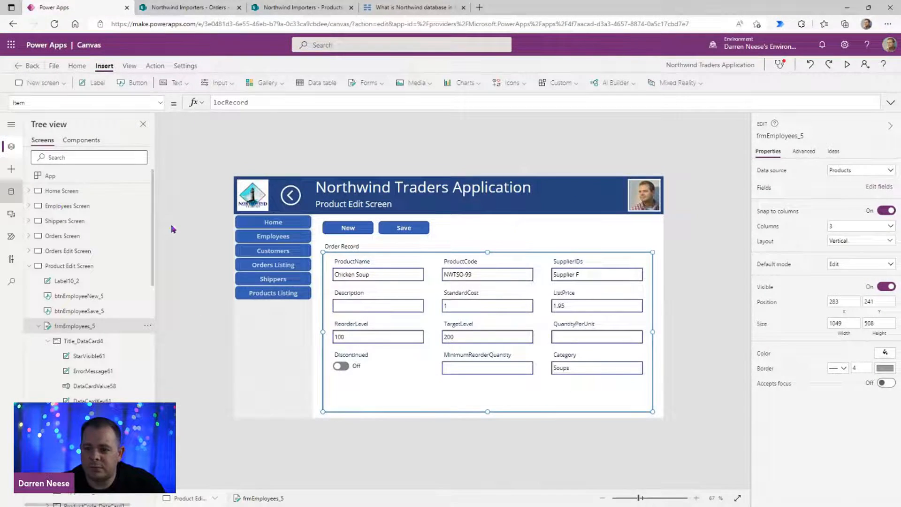
pyautogui.click(11, 192)
pyautogui.click(71, 158)
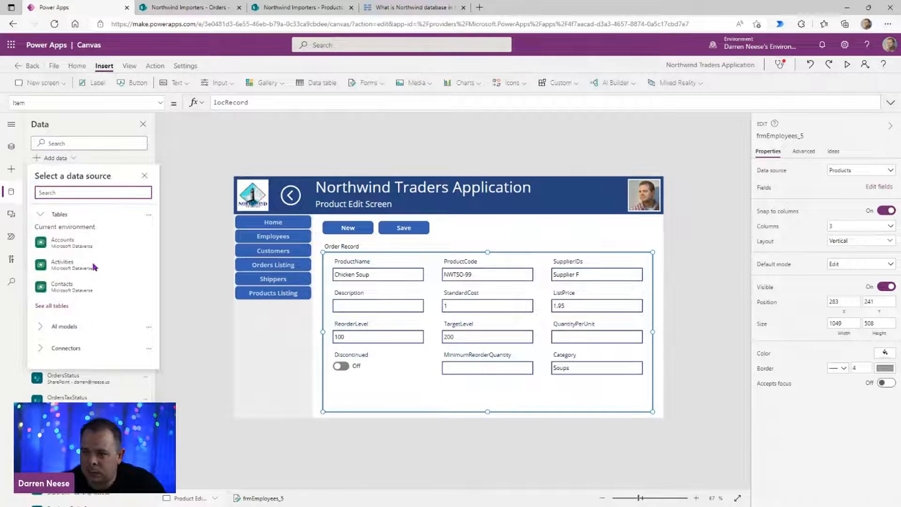
pyautogui.click(75, 347)
pyautogui.scroll(-2, 96, 358)
pyautogui.click(96, 358)
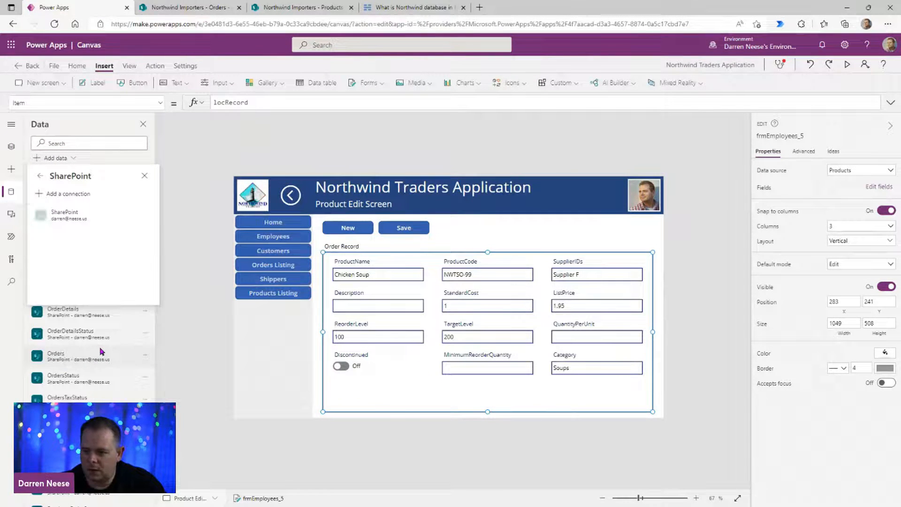
pyautogui.click(118, 219)
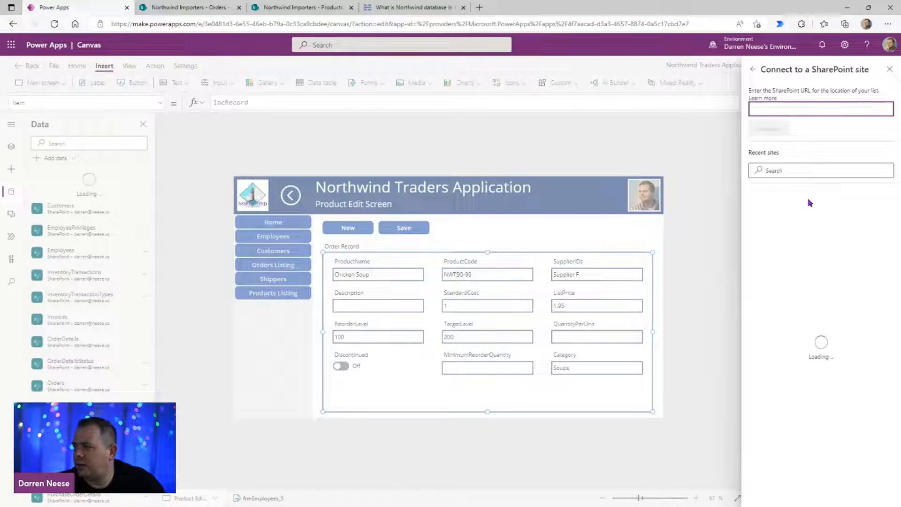
pyautogui.click(838, 211)
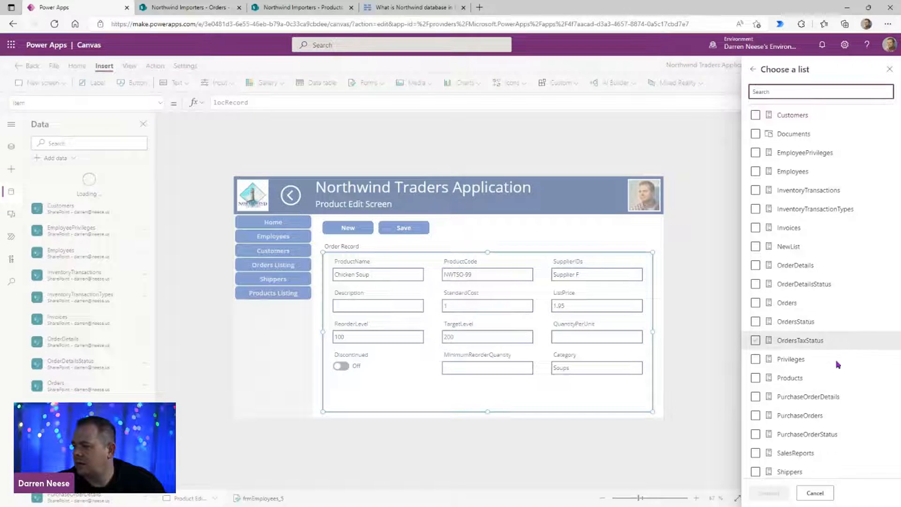
pyautogui.scroll(-2, 830, 390)
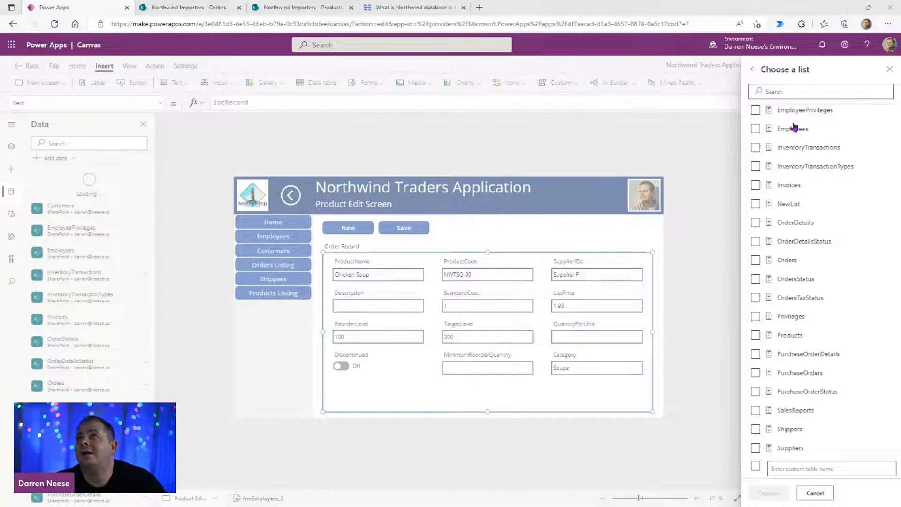
pyautogui.click(756, 204)
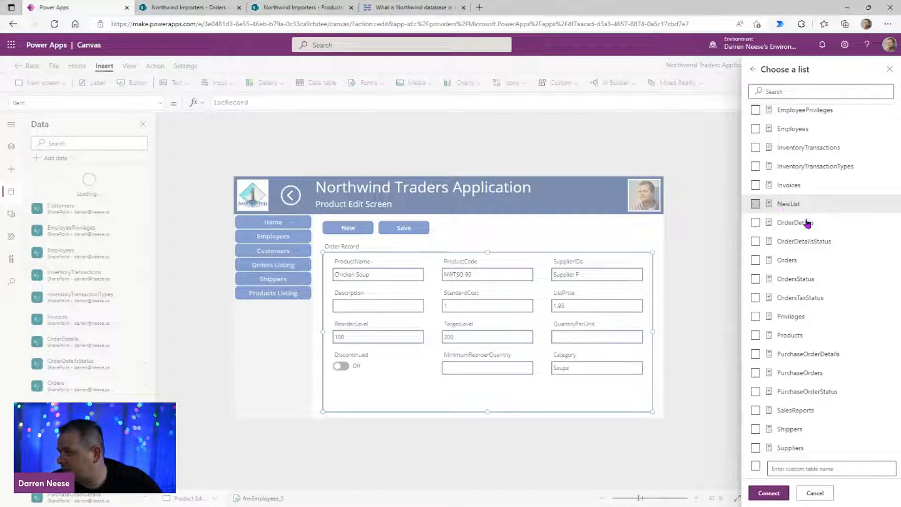
pyautogui.click(769, 493)
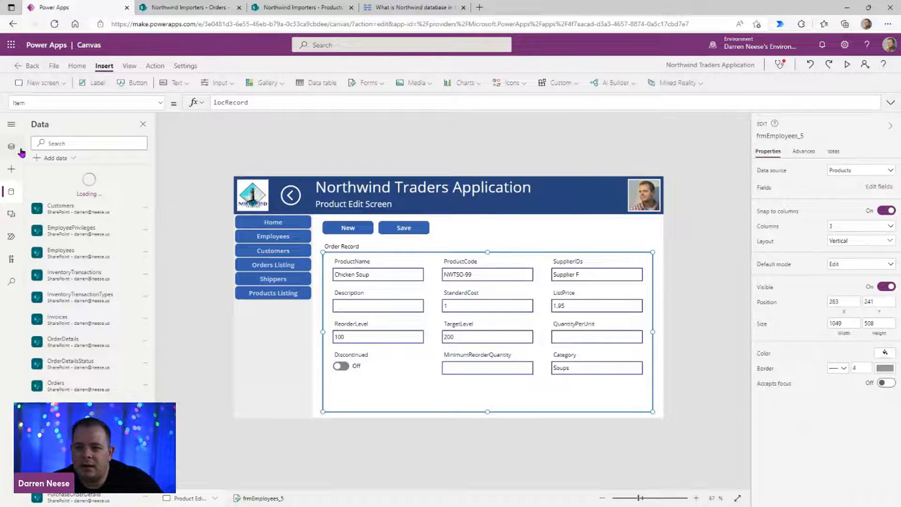
# Step: Insert a new form on Screen2, the blank screen that holds the container
pyautogui.click(12, 147)
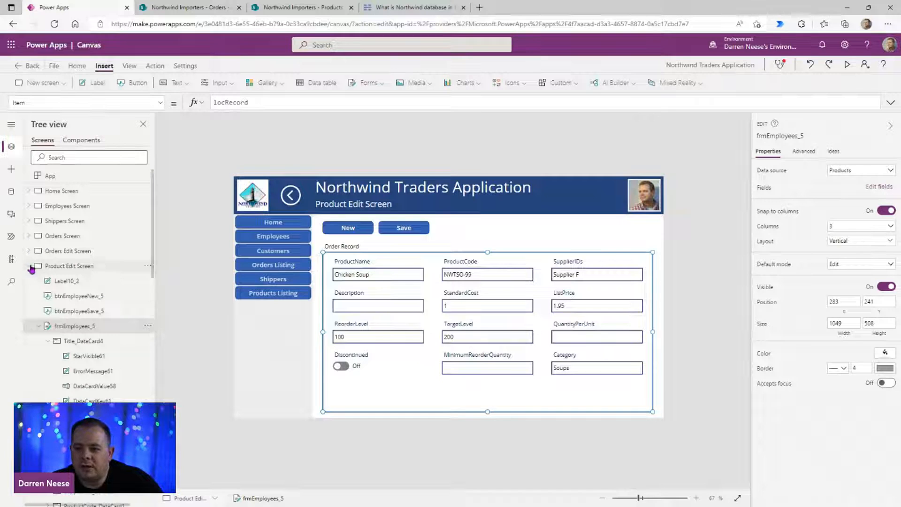
pyautogui.scroll(-3, 101, 352)
pyautogui.click(55, 479)
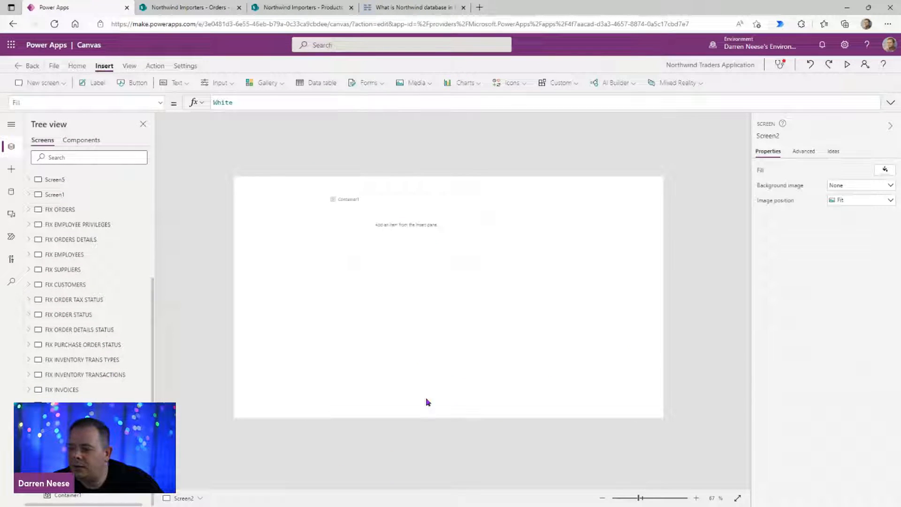
pyautogui.click(402, 230)
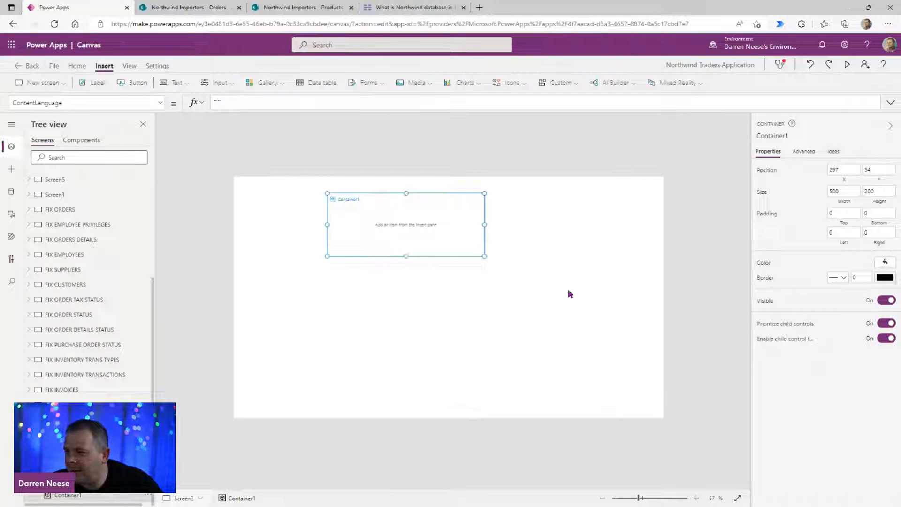
pyautogui.click(218, 125)
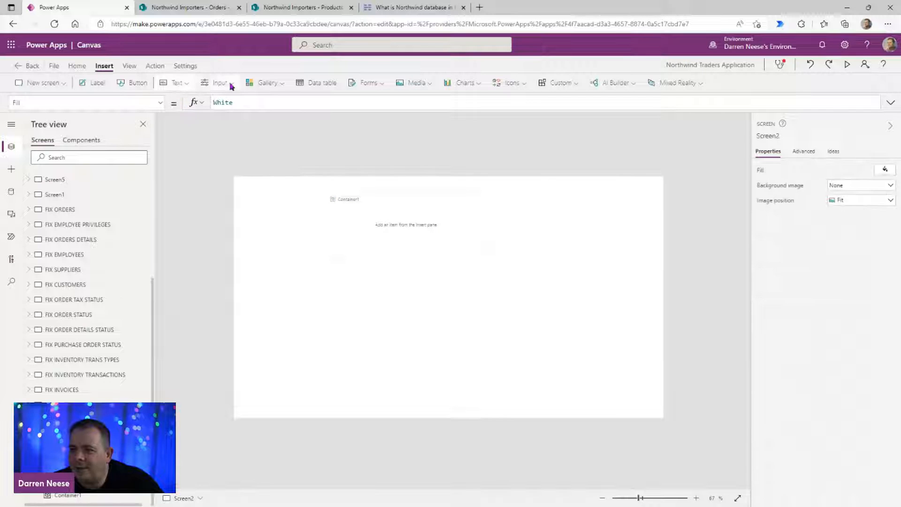
pyautogui.click(366, 83)
pyautogui.click(393, 106)
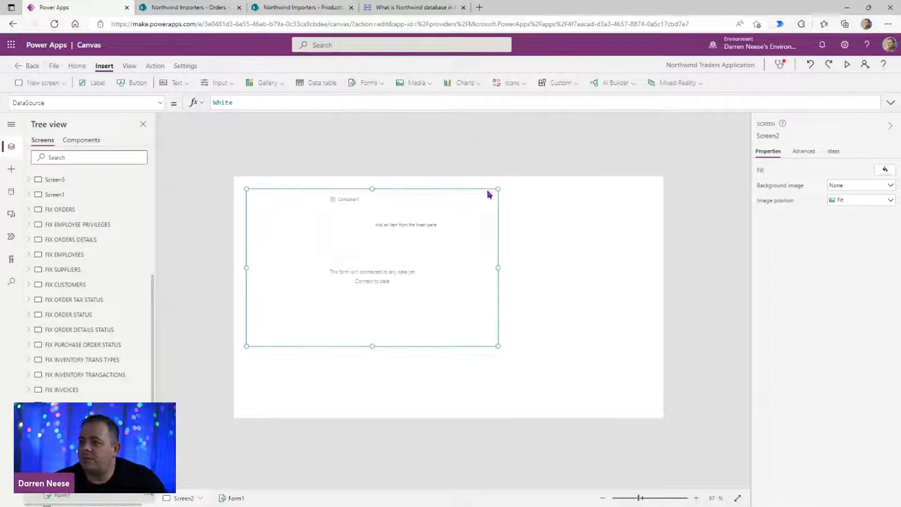
# Step: Move the new form below the container on Screen2 and connect it to the NewList data source
pyautogui.moveTo(433, 348); pyautogui.dragTo(453, 396)
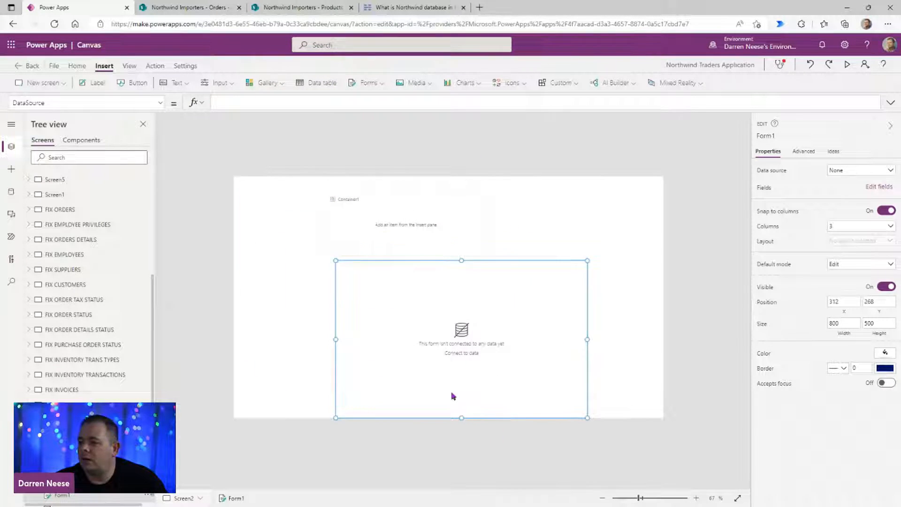
pyautogui.click(467, 355)
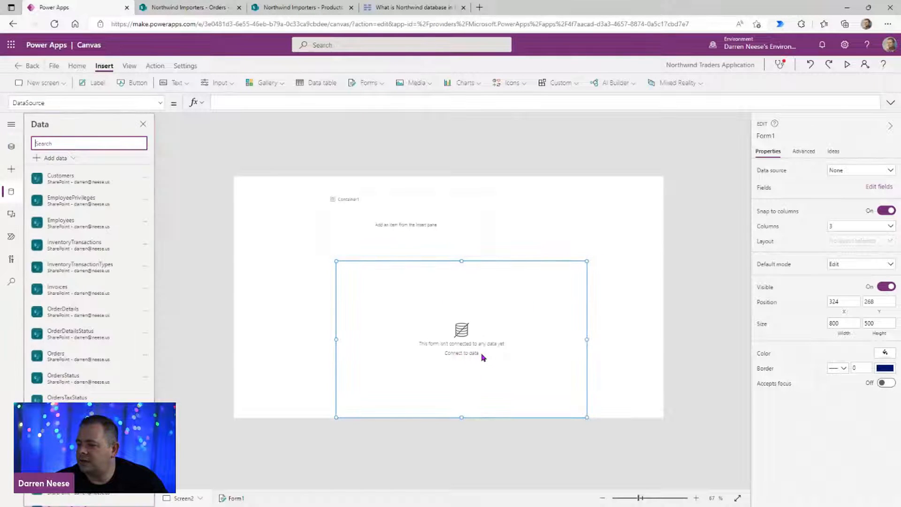
pyautogui.click(864, 170)
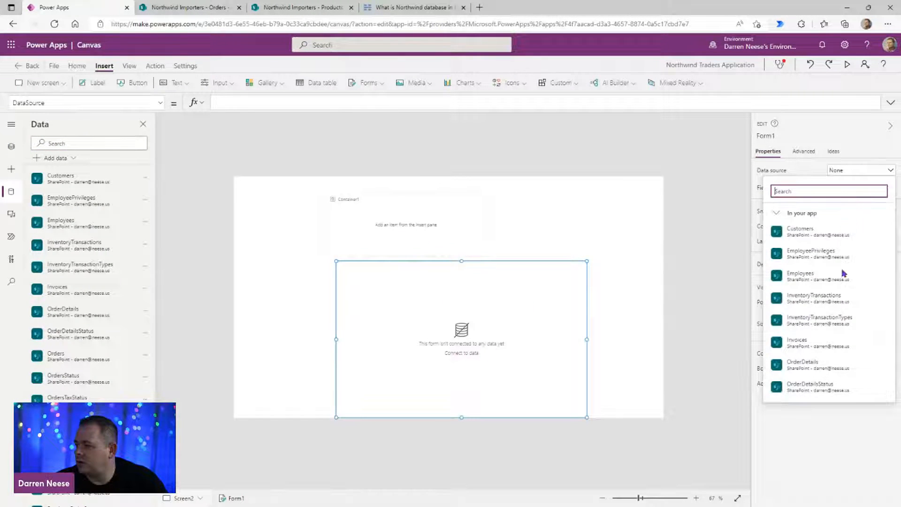
pyautogui.scroll(-5, 840, 300)
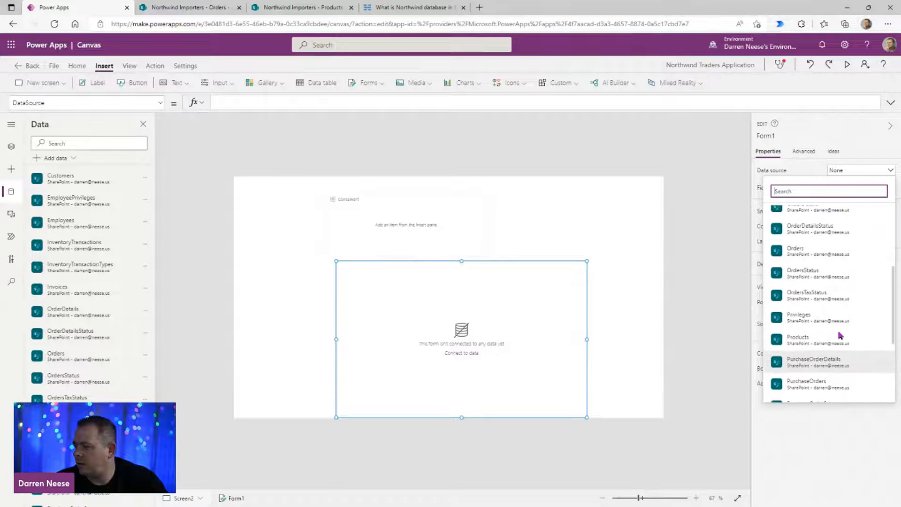
pyautogui.scroll(2, 838, 316)
pyautogui.scroll(-4, 831, 262)
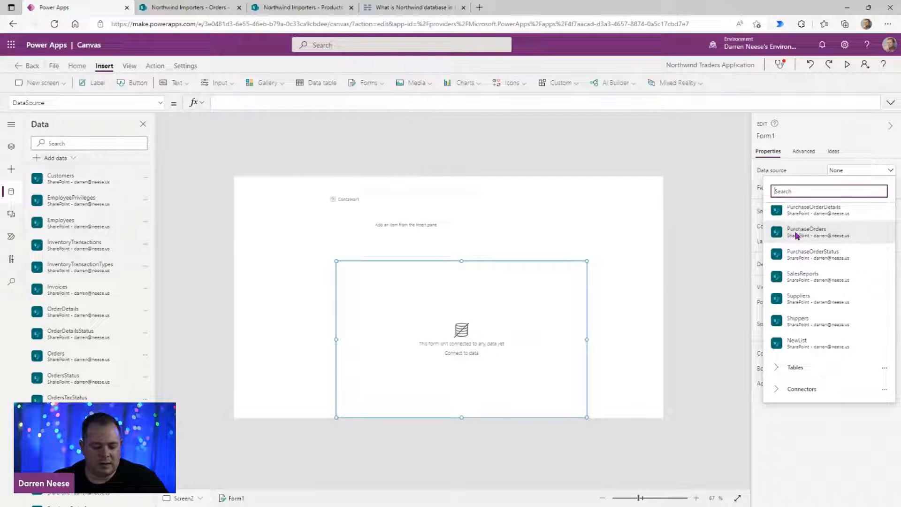
pyautogui.click(827, 347)
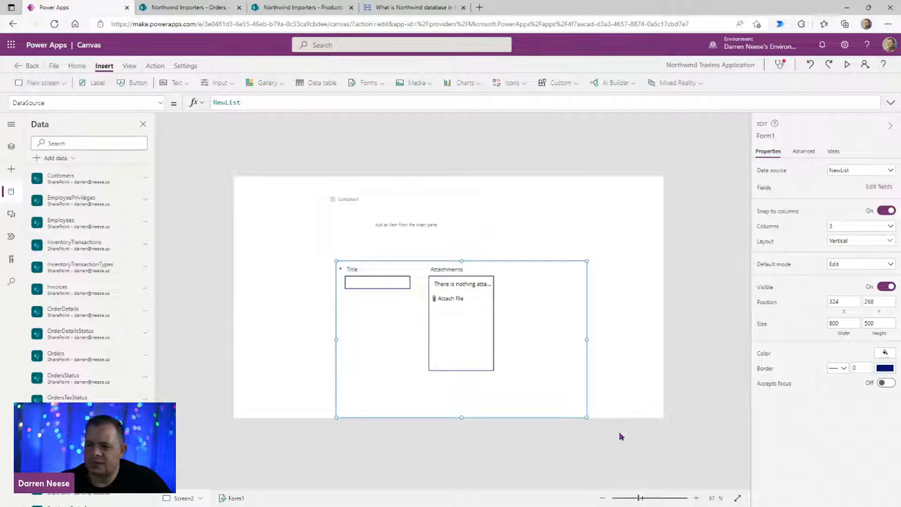
# Step: Copy the attachments control from the form's Attachments card and paste it onto a new blank screen
pyautogui.click(468, 322)
pyautogui.click(472, 335)
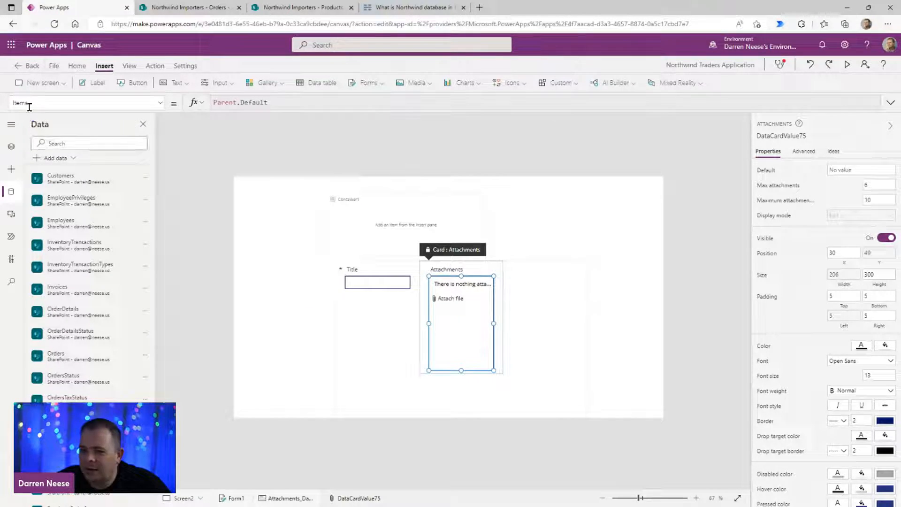
pyautogui.click(42, 83)
pyautogui.click(47, 124)
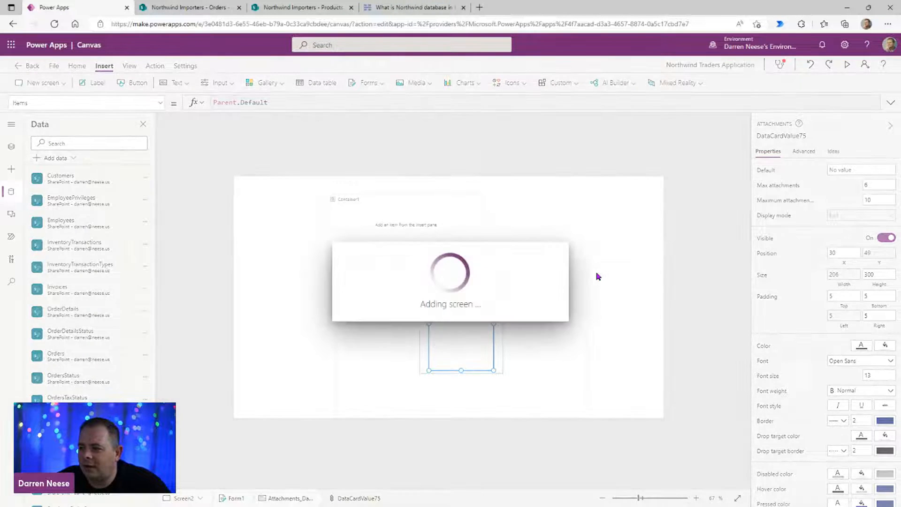
pyautogui.hotkey('ctrl', 'v')
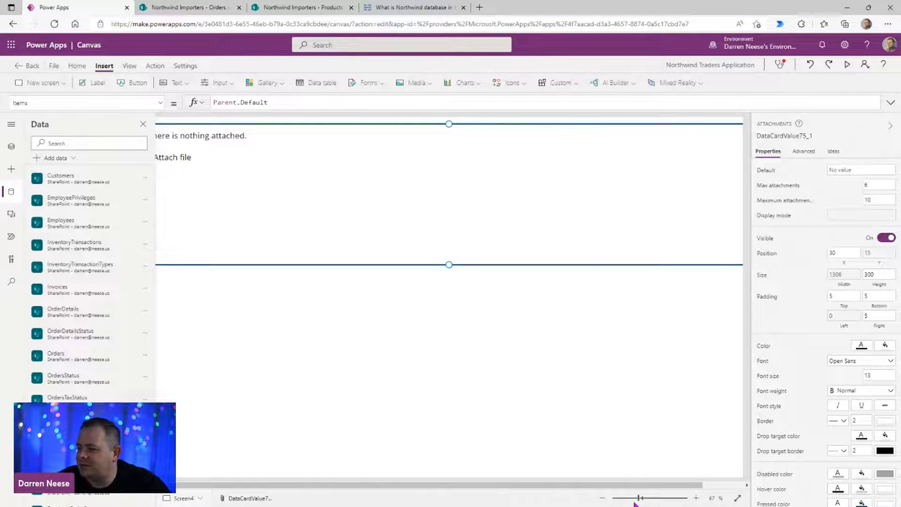
pyautogui.moveTo(639, 498); pyautogui.dragTo(641, 497)
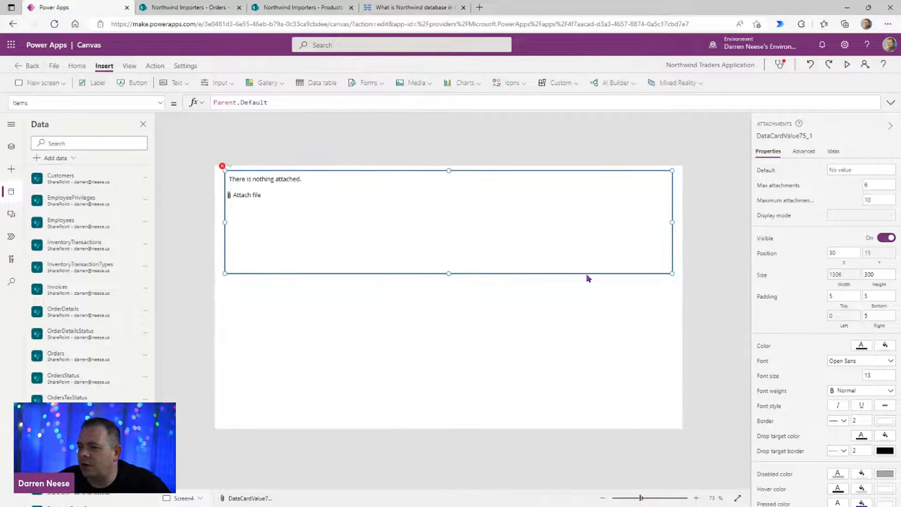
# Step: Replace the pasted attachments control's faulty BorderColor formula with Black
pyautogui.click(222, 166)
pyautogui.click(239, 178)
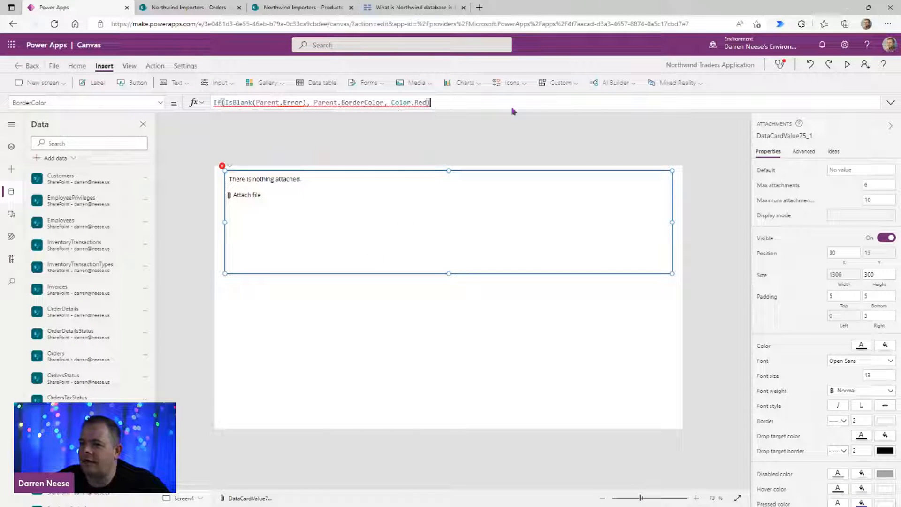
pyautogui.hotkey('ctrl', 'a')
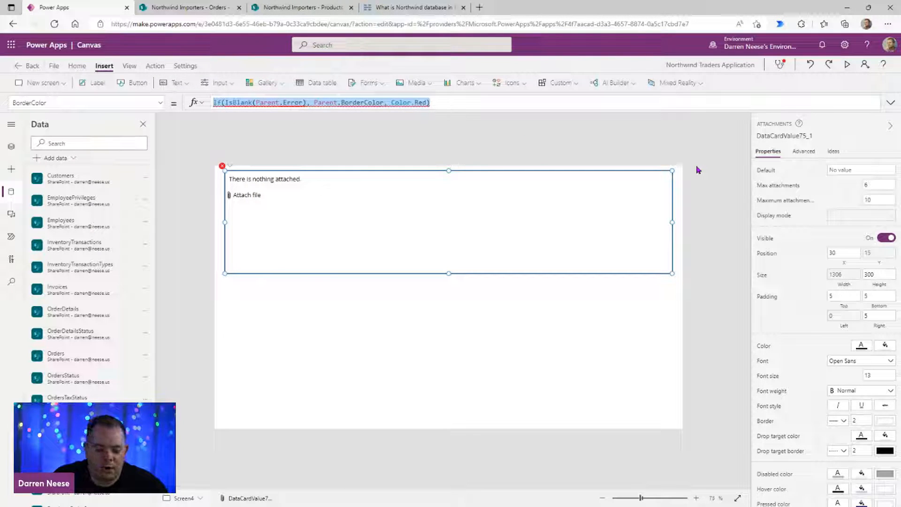
pyautogui.write('Black')
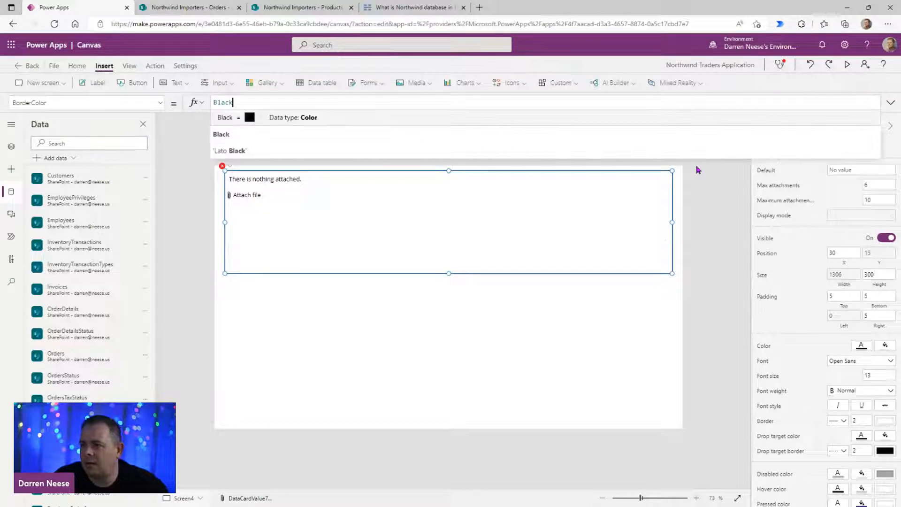
pyautogui.click(527, 335)
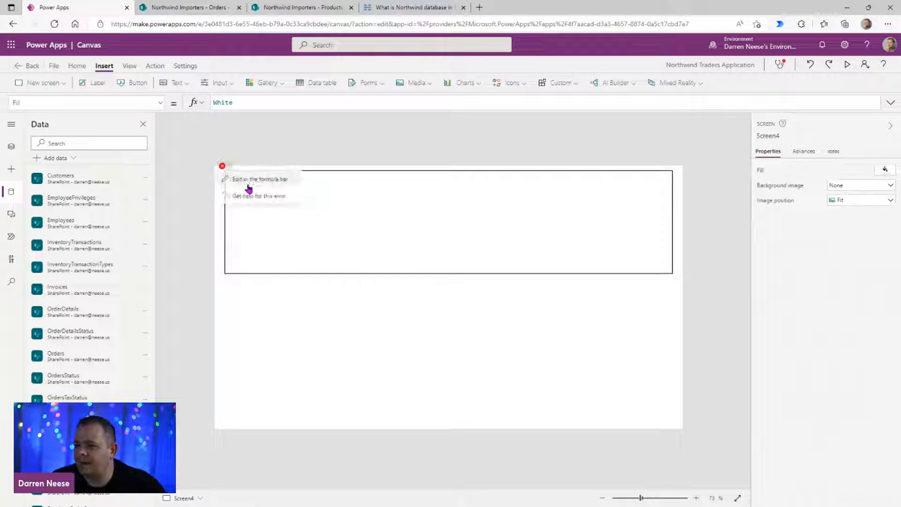
# Step: Clear the attachments control's Items formula that references Parent.Default, and set its Tooltip to an empty string
pyautogui.click(249, 189)
pyautogui.hotkey('ctrl', 'a')
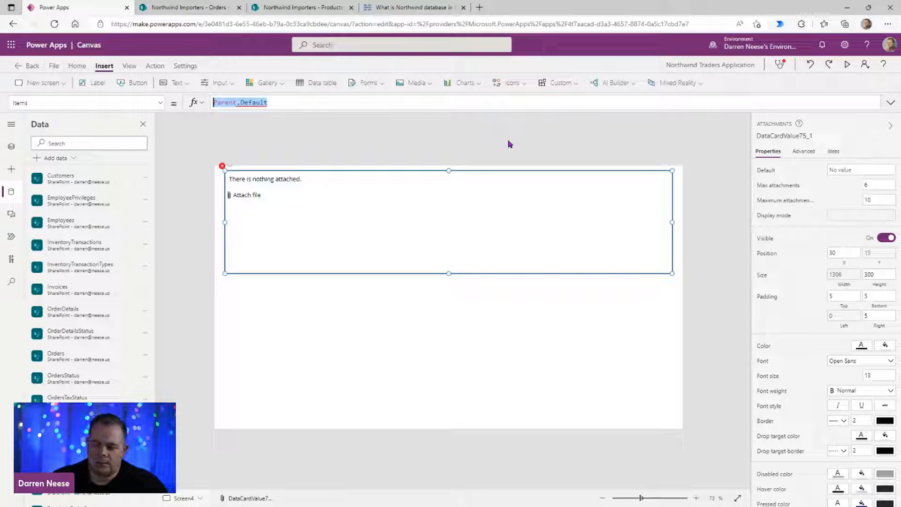
pyautogui.click(439, 367)
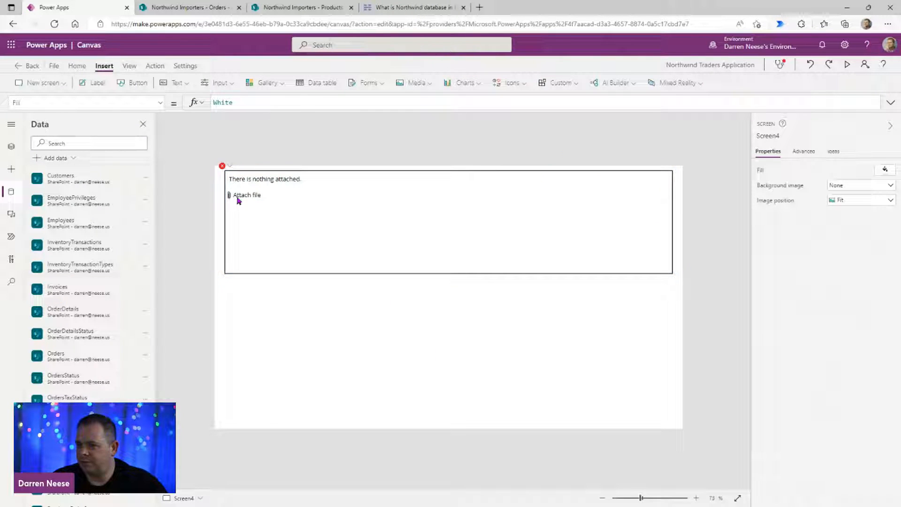
pyautogui.click(229, 170)
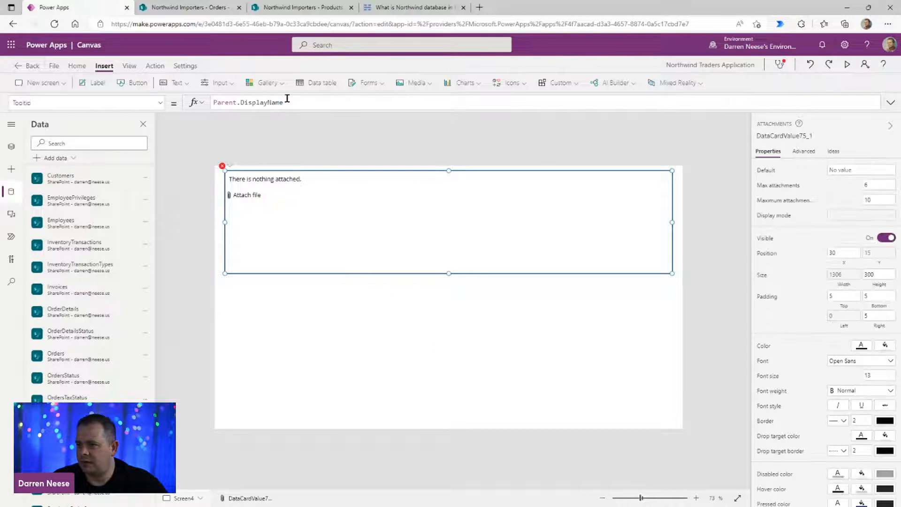
pyautogui.moveTo(353, 102); pyautogui.dragTo(192, 103)
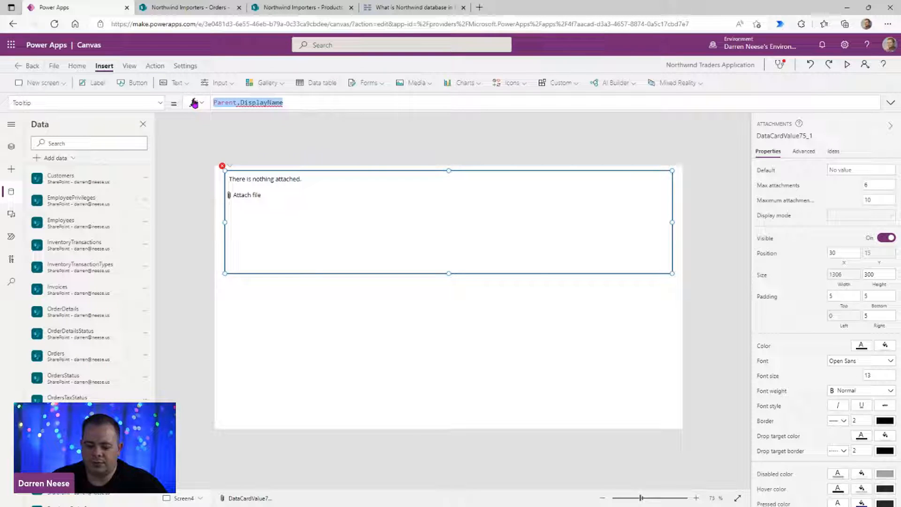
pyautogui.write('""')
pyautogui.click(305, 288)
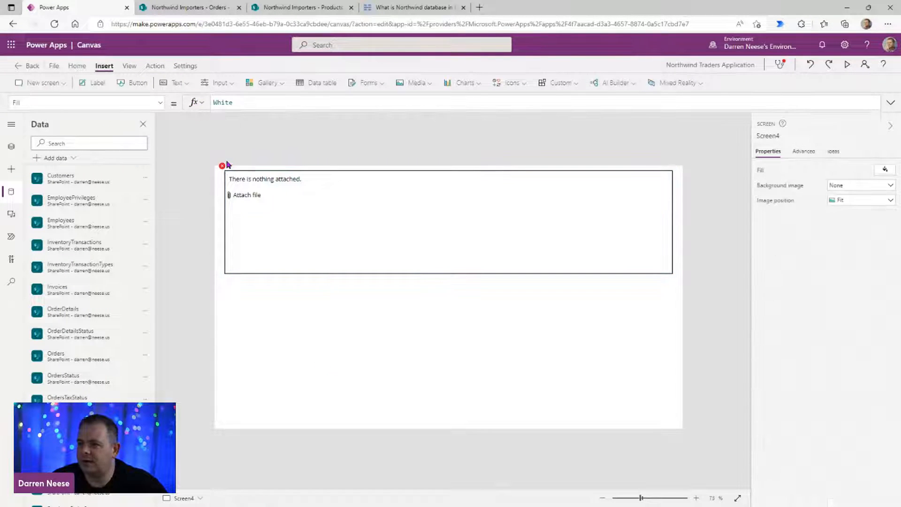
# Step: Set the attachments control's DisplayMode formula to DisplayMode.Edit in place of the Parent reference
pyautogui.click(241, 172)
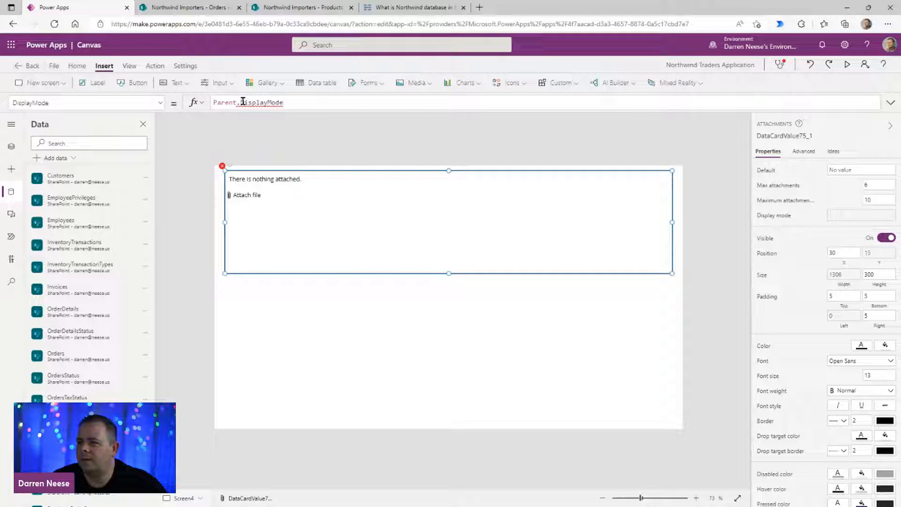
pyautogui.hotkey('ctrl', 'a')
pyautogui.write('DisplayMode')
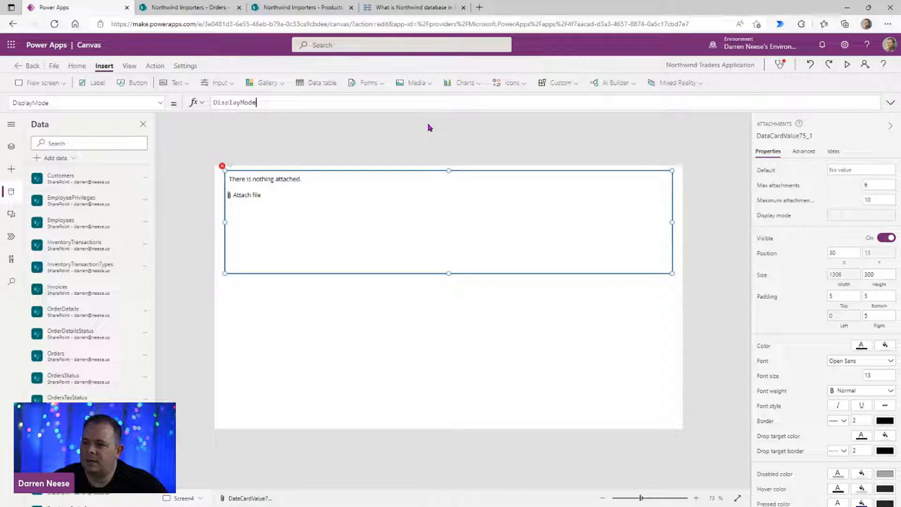
pyautogui.write('.')
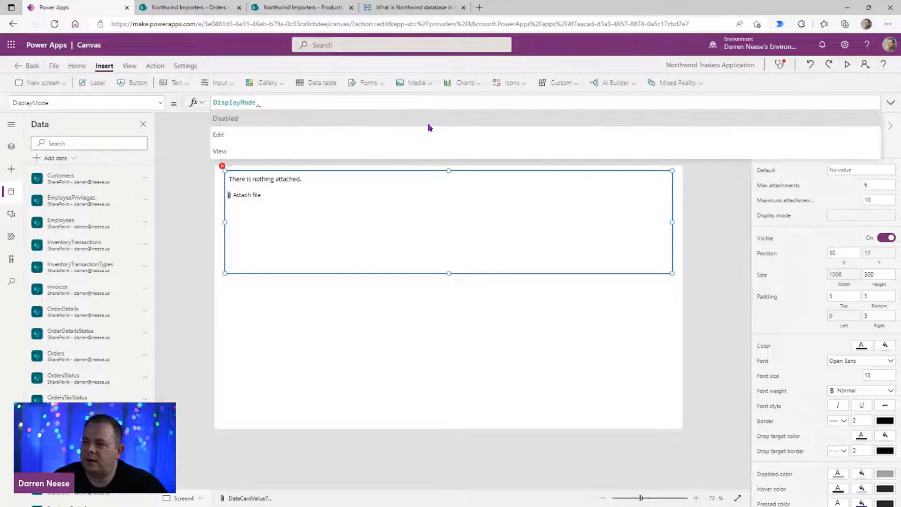
pyautogui.click(325, 134)
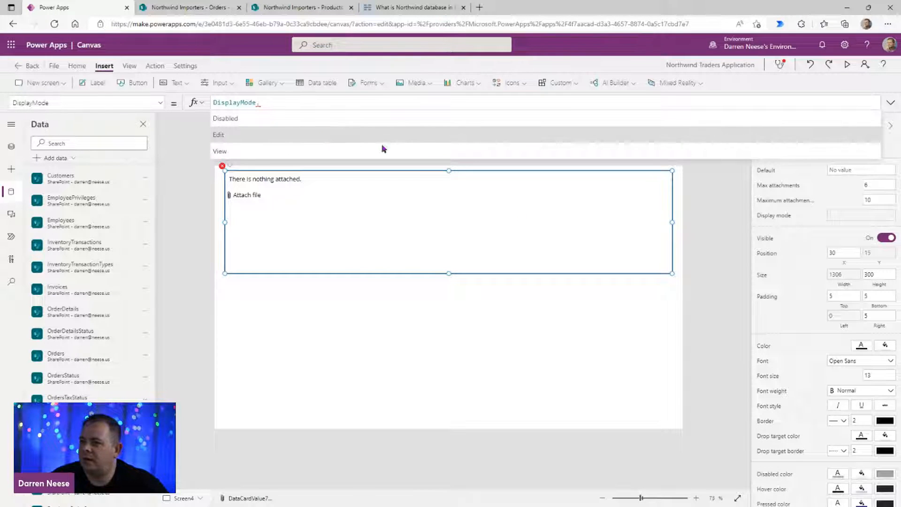
pyautogui.click(449, 360)
pyautogui.click(641, 220)
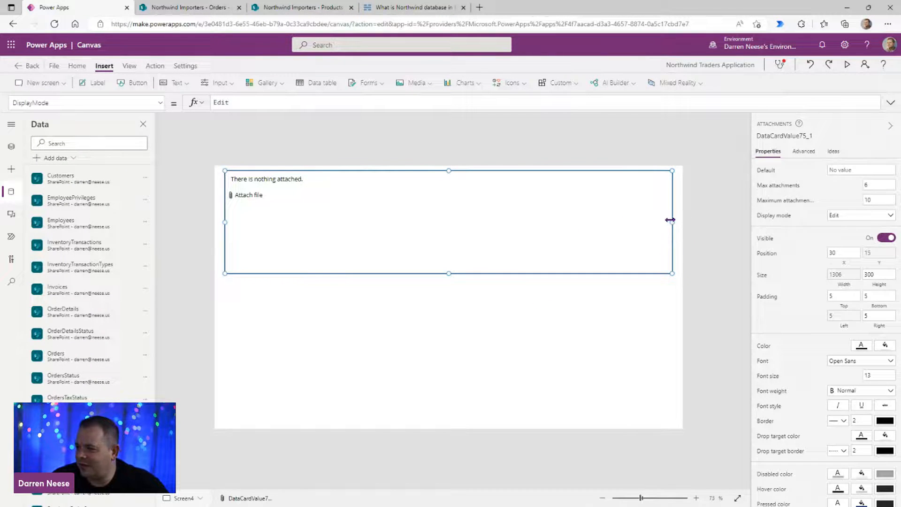
# Step: Narrow the attachments control to about 358 wide and place it at about X 48, Y 60 on the new screen
pyautogui.moveTo(672, 224); pyautogui.dragTo(348, 226)
pyautogui.moveTo(299, 256); pyautogui.dragTo(318, 260)
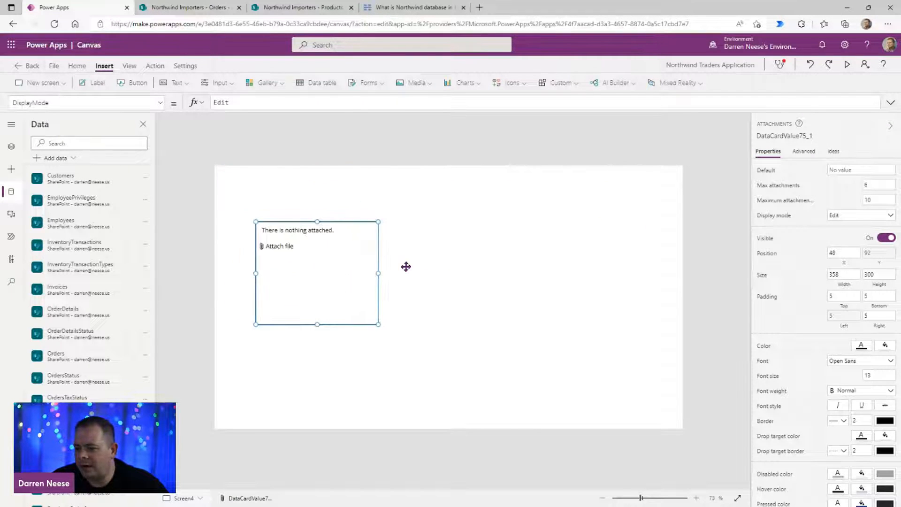
pyautogui.click(533, 288)
pyautogui.click(316, 254)
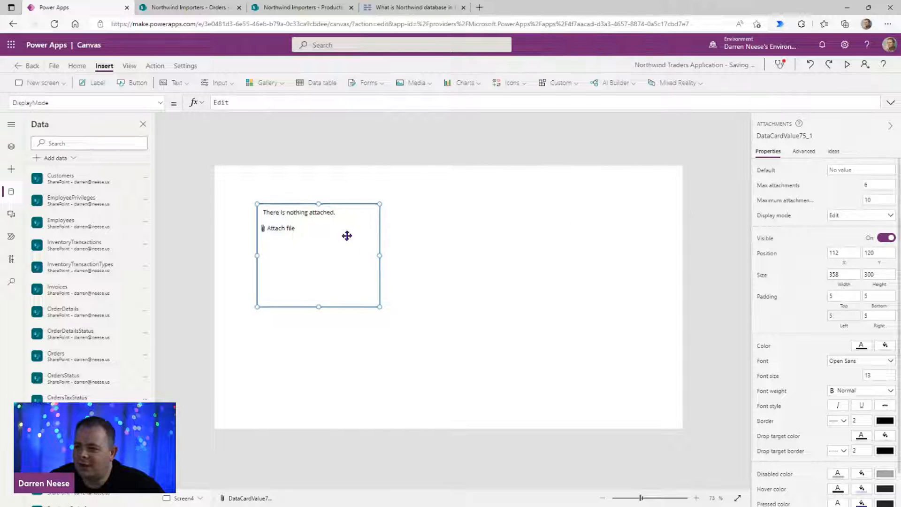
pyautogui.moveTo(307, 251); pyautogui.dragTo(286, 227)
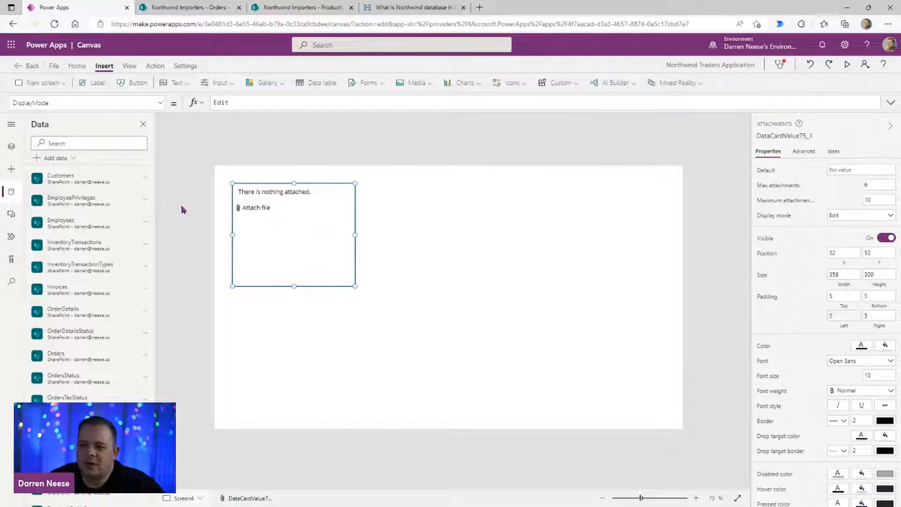
pyautogui.click(12, 146)
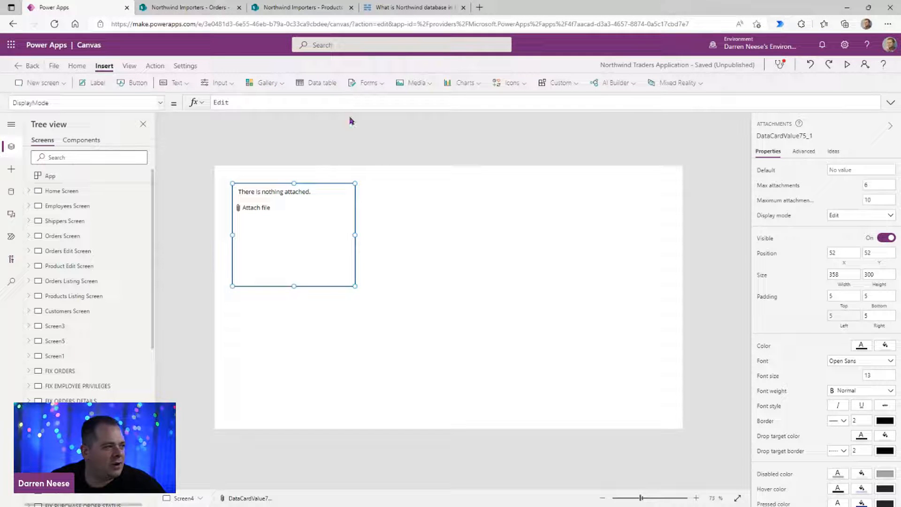
pyautogui.moveTo(294, 235)
pyautogui.mouseDown()
pyautogui.moveTo(308, 264)
pyautogui.moveTo(293, 237)
pyautogui.mouseUp()
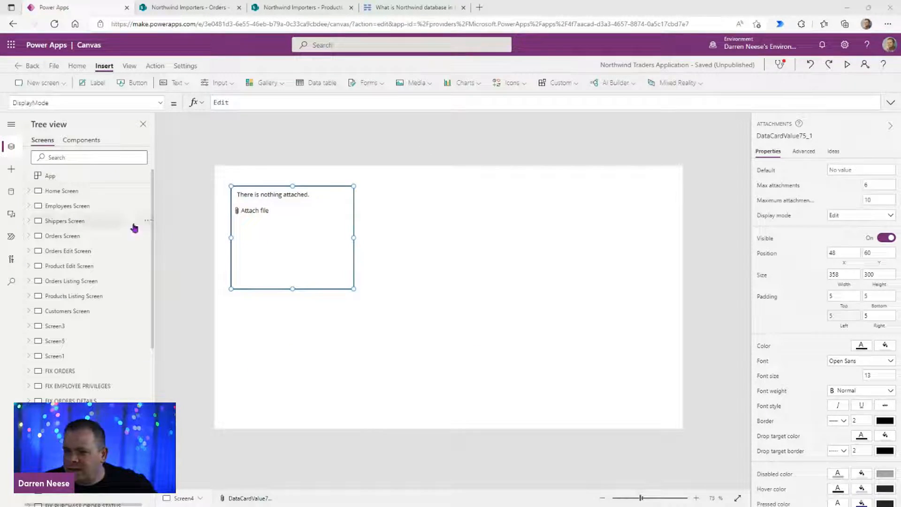
# Step: Preview the app from the Home Screen and look through the Shippers, Orders Listing and Customers screens
pyautogui.click(95, 191)
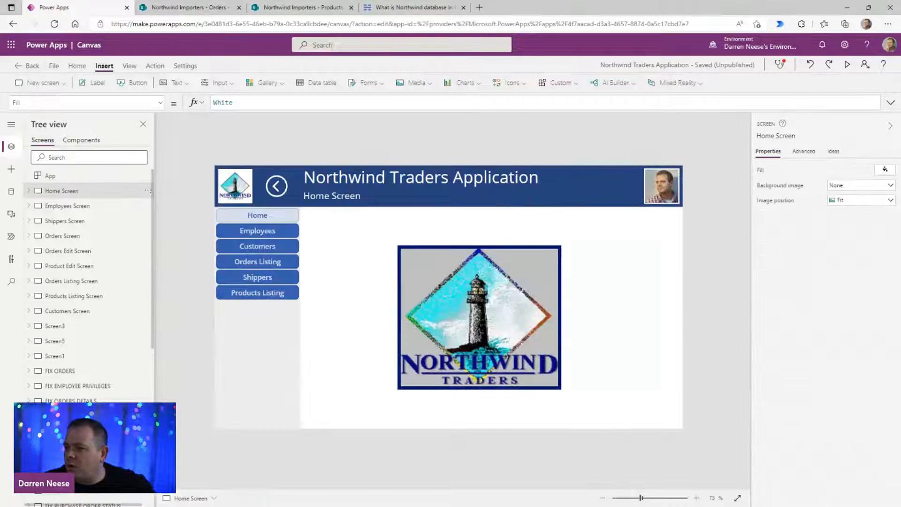
pyautogui.click(847, 64)
pyautogui.click(159, 284)
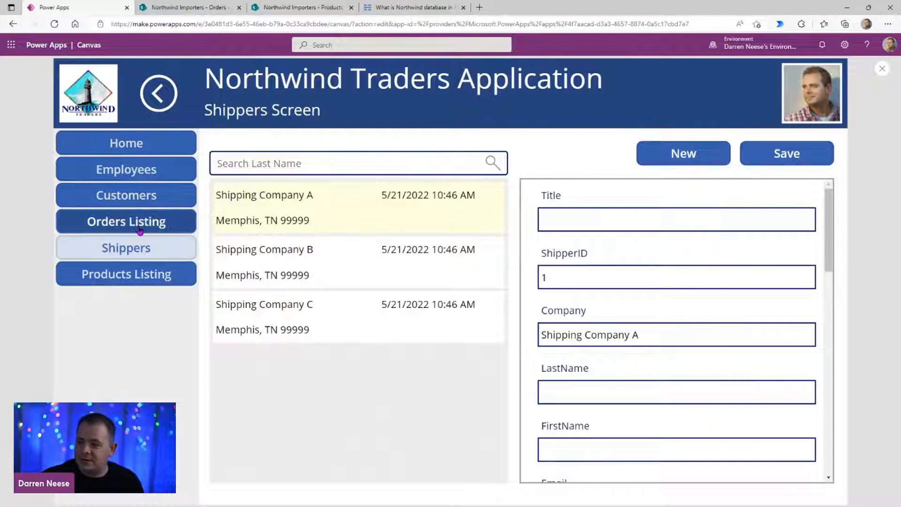
pyautogui.click(140, 228)
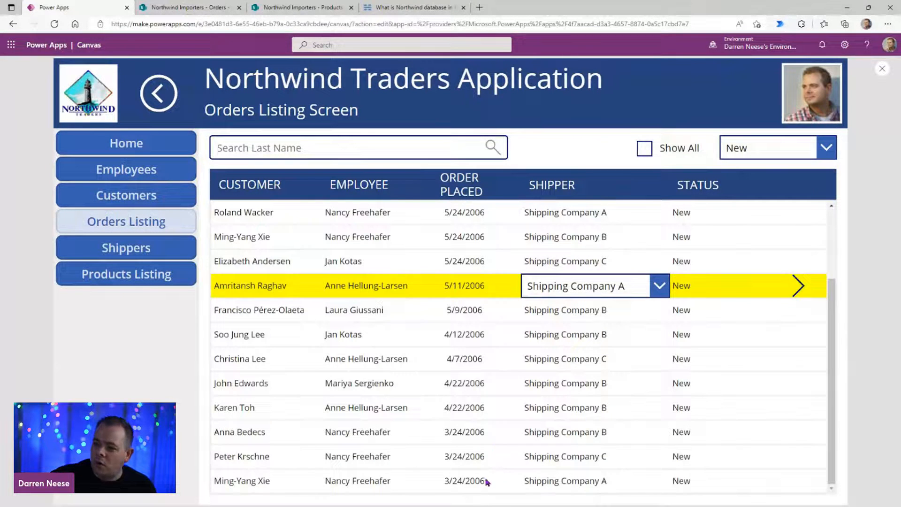
pyautogui.click(146, 201)
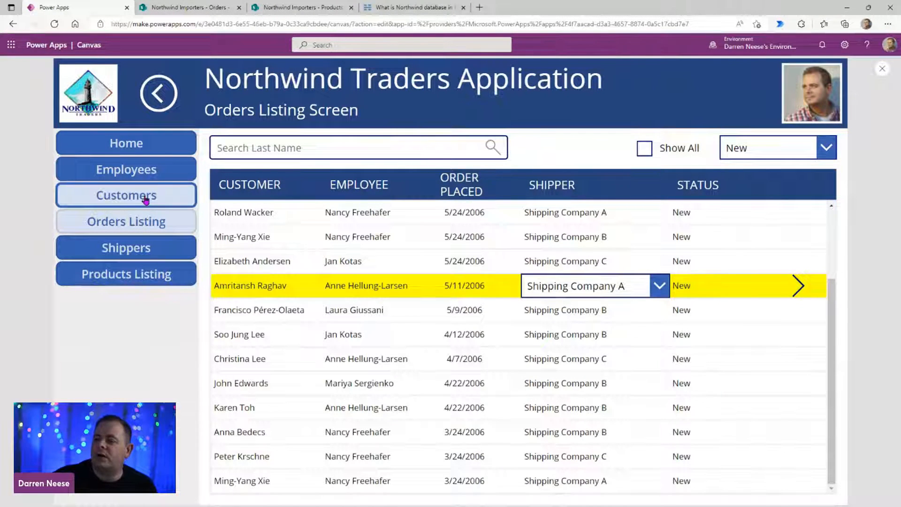
pyautogui.click(162, 172)
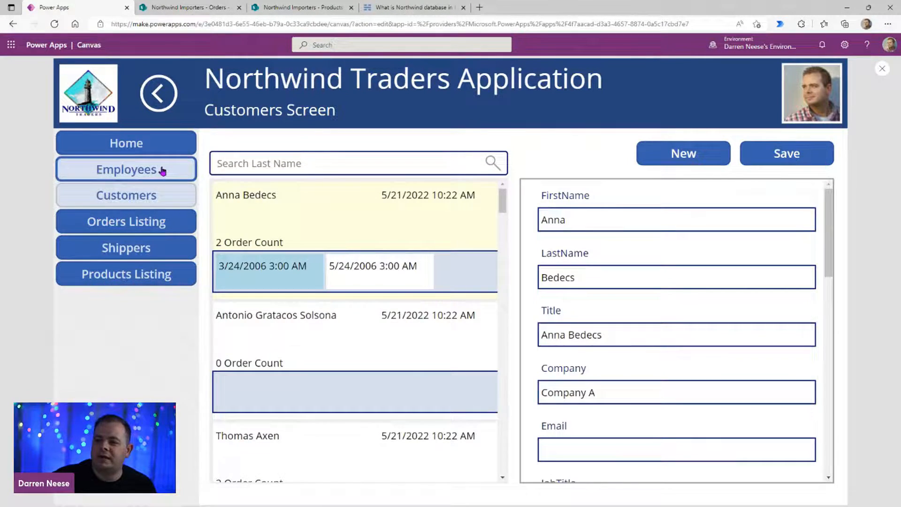
pyautogui.click(147, 202)
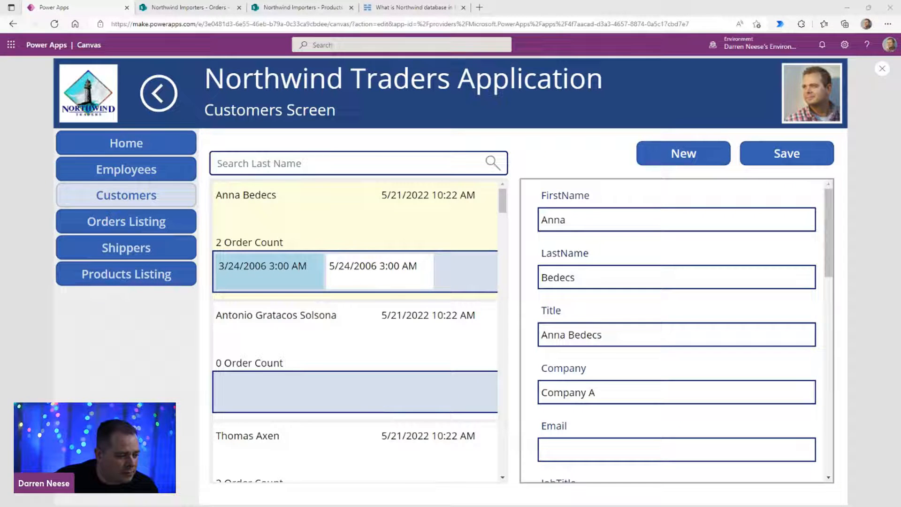
# Step: Check the Northwind table relationships diagram in Microsoft Access, switch back to Power Apps and close the Customers Screen preview
pyautogui.hotkey('alt', 'Tab')
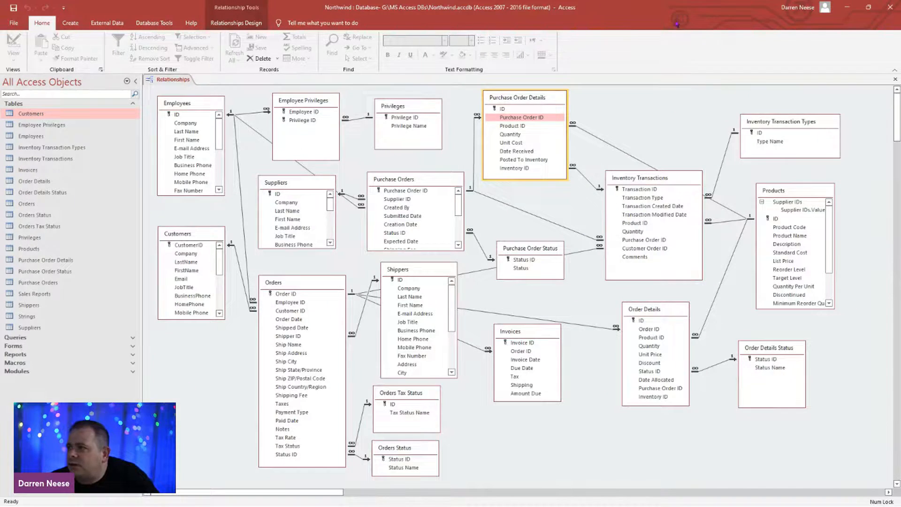
pyautogui.hotkey('alt', 'Tab')
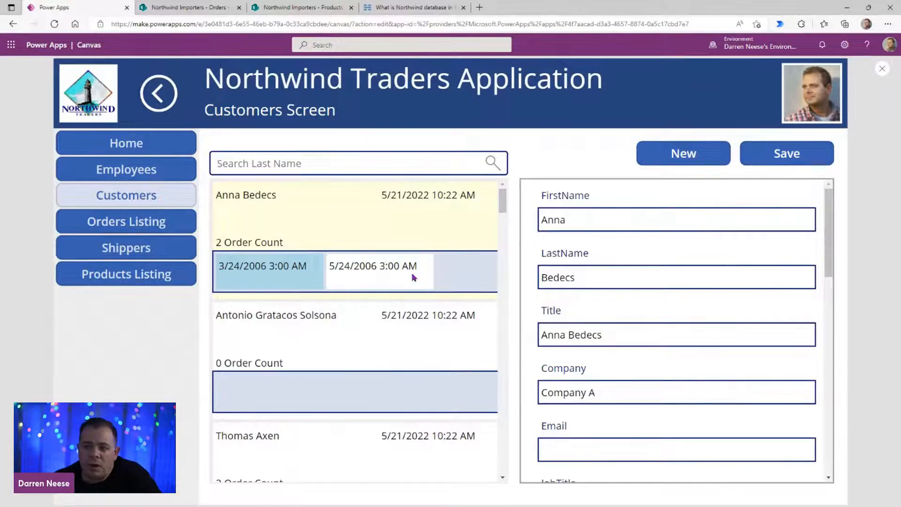
pyautogui.press('Escape')
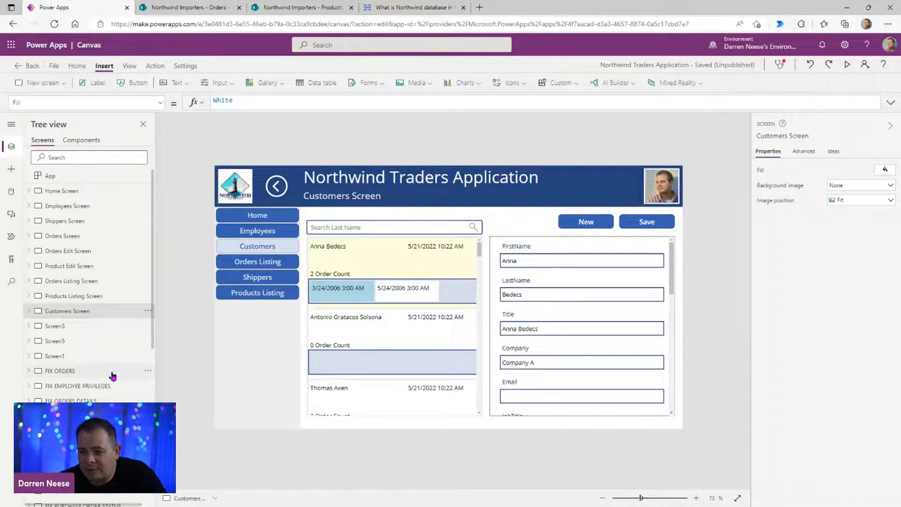
# Step: Look through the app's remaining screens, viewing FIX ORDERS and Screen2 with its container and attachments form
pyautogui.scroll(-10, 58, 318)
pyautogui.scroll(5, 59, 317)
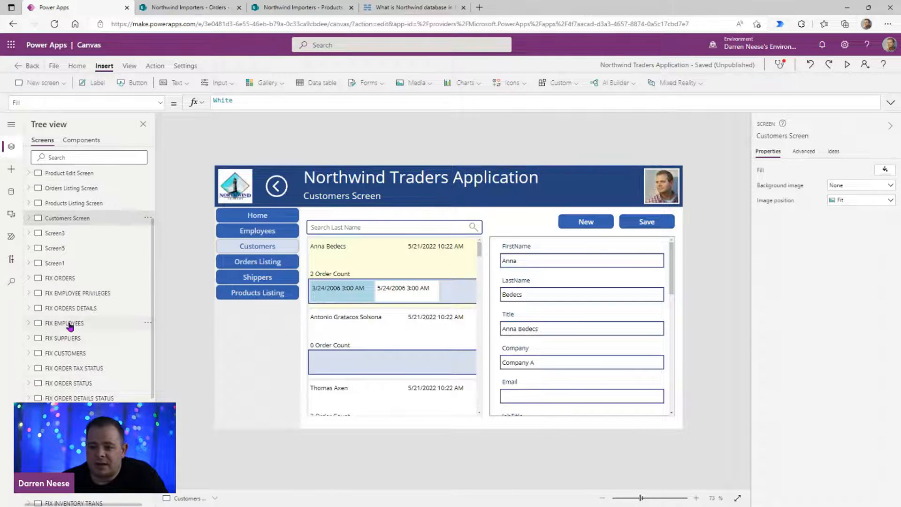
pyautogui.click(94, 278)
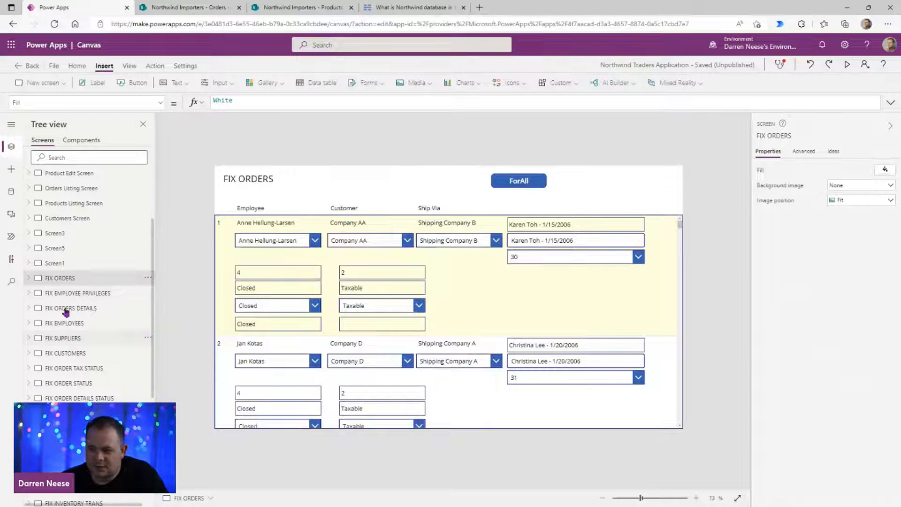
pyautogui.scroll(-5, 62, 353)
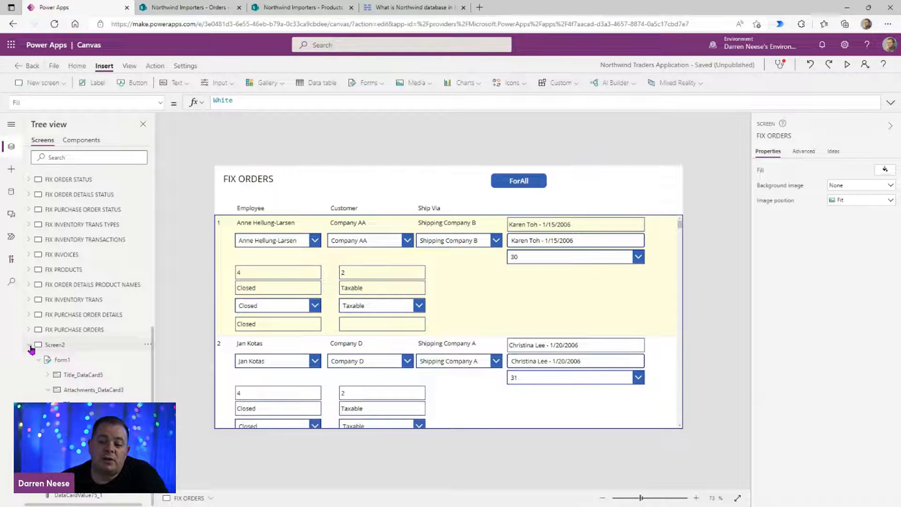
pyautogui.scroll(5, 31, 349)
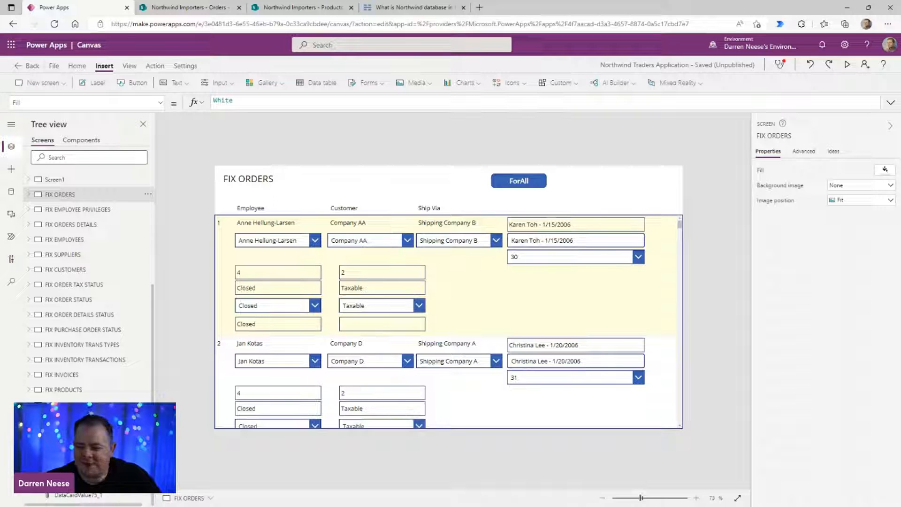
pyautogui.click(54, 419)
pyautogui.scroll(5, 76, 394)
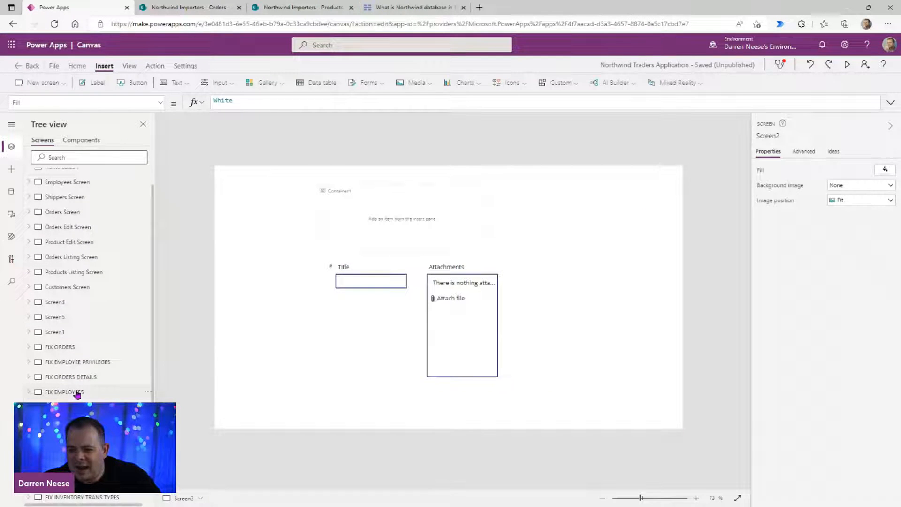
# Step: View Screen1's Product By Category Report image in preview mode and return to editing
pyautogui.click(87, 332)
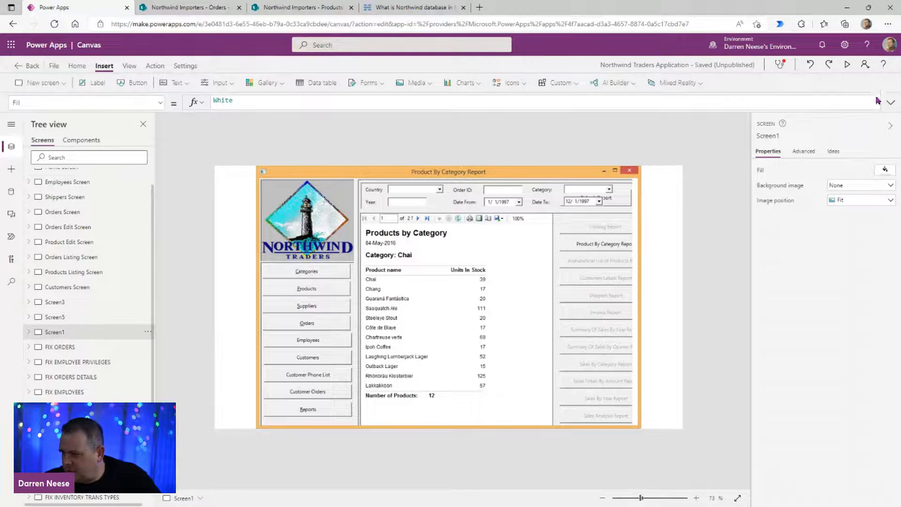
pyautogui.click(849, 66)
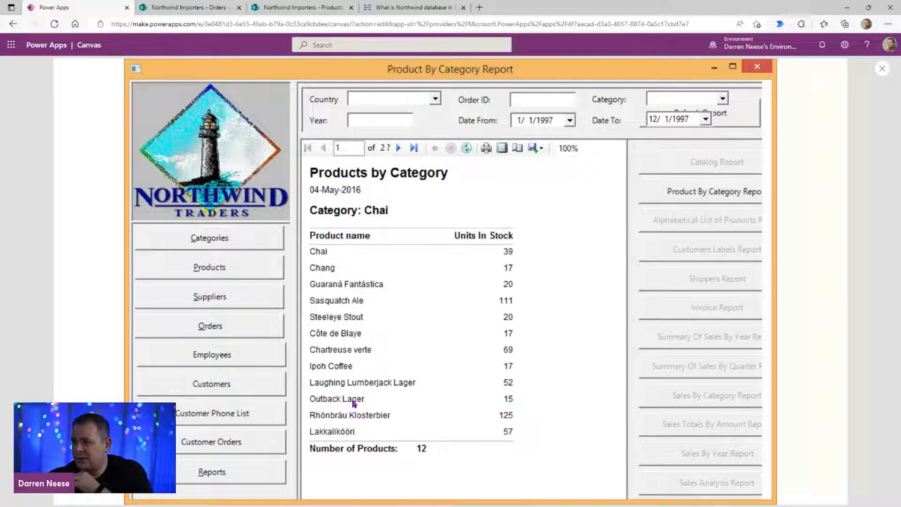
pyautogui.press('Escape')
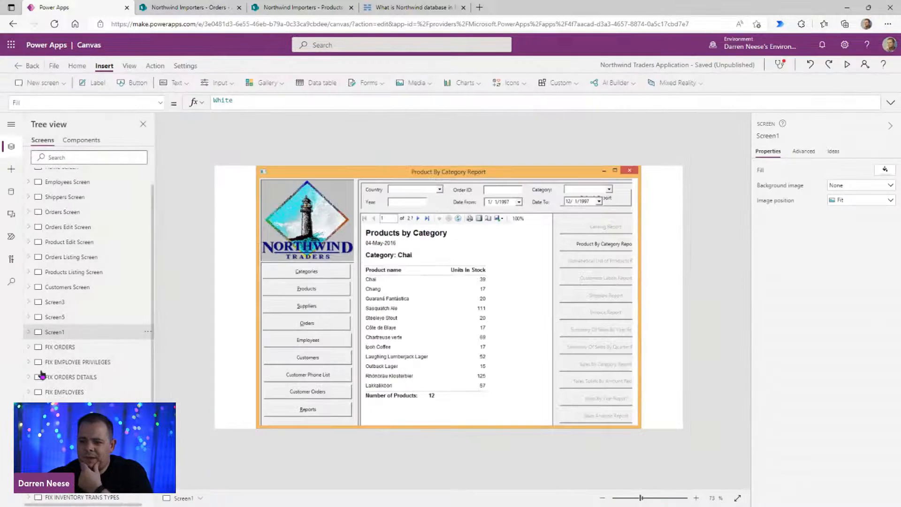
# Step: Look at Screen3 and return to the Home Screen in the editor
pyautogui.click(85, 315)
pyautogui.click(87, 307)
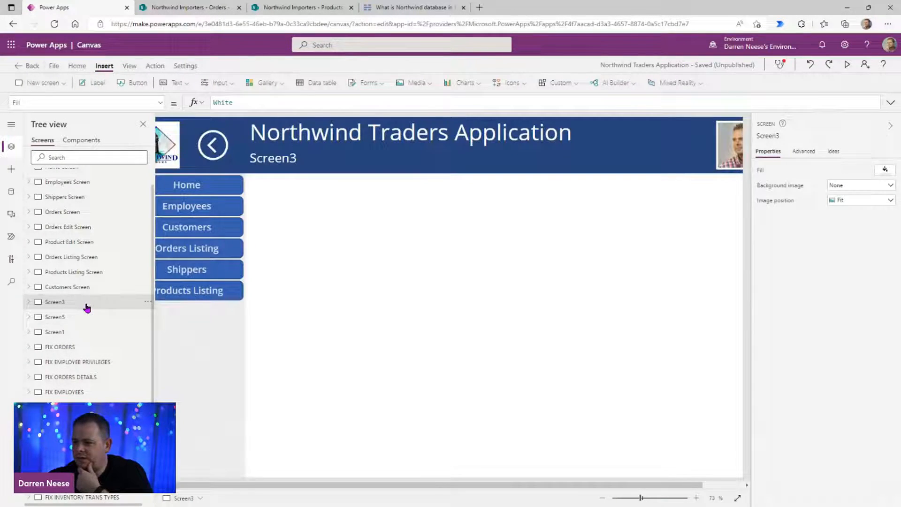
pyautogui.scroll(2, 93, 178)
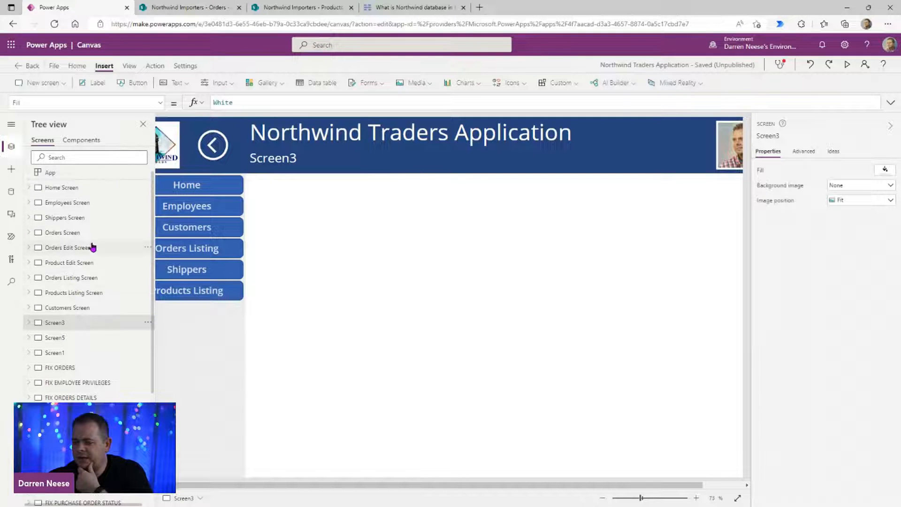
pyautogui.click(71, 191)
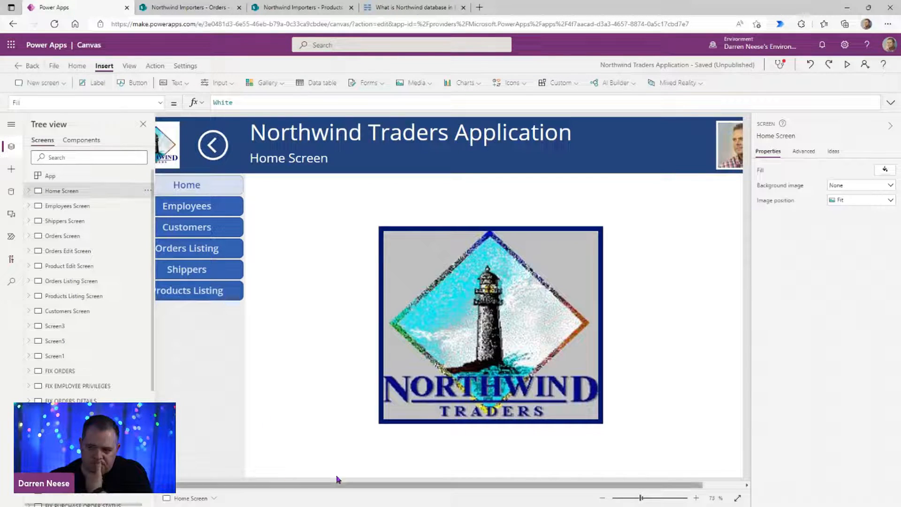
pyautogui.moveTo(641, 498); pyautogui.dragTo(644, 498)
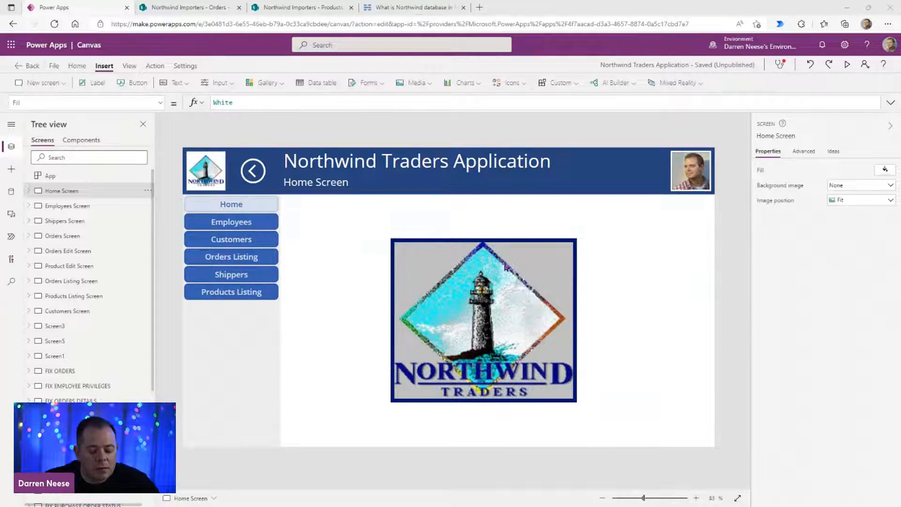
# Step: Open the Twitter profile twitter.com/developermct in a new browser tab
pyautogui.click(479, 7)
pyautogui.write('https://twitter.com/developermct')
pyautogui.press('Return')
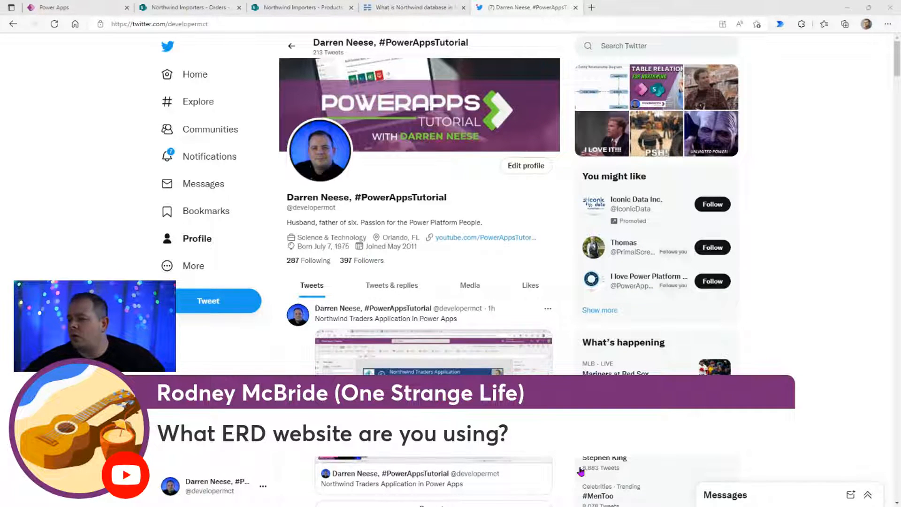
# Step: Find the May 15 nostalgia tweet about the Northwind Main Switchboard in the profile's timeline and enlarge its picture
pyautogui.scroll(-6, 584, 254)
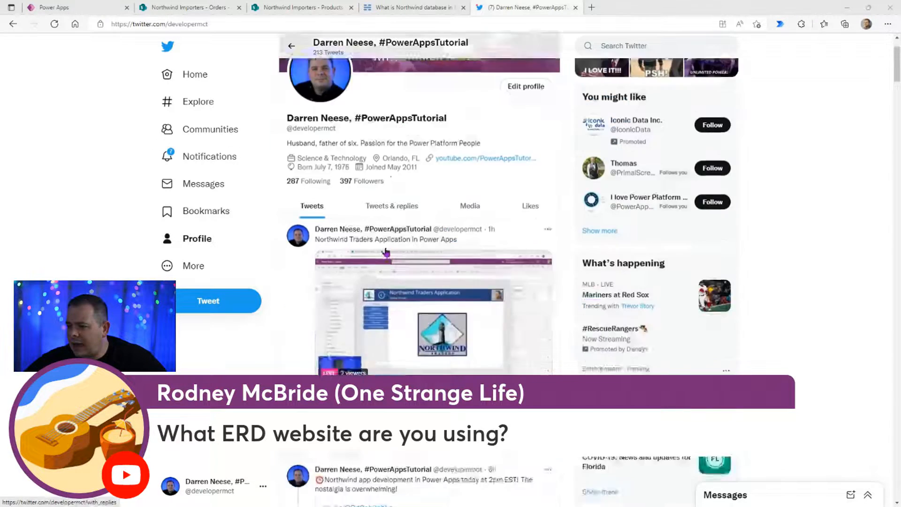
pyautogui.scroll(-15, 433, 253)
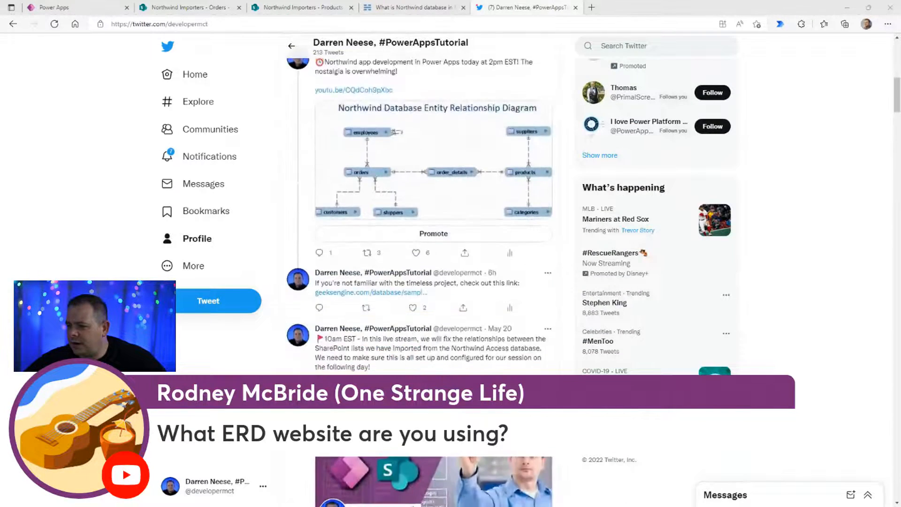
pyautogui.scroll(-7, 434, 253)
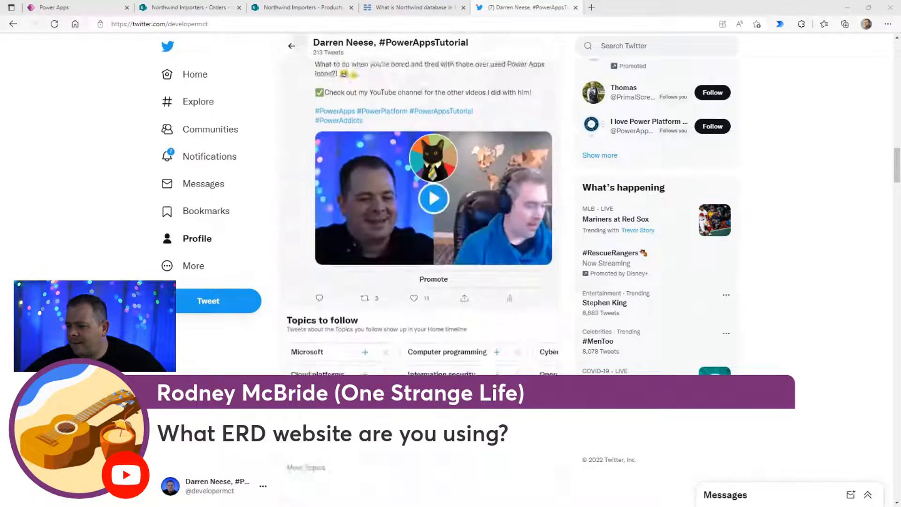
pyautogui.scroll(-7, 434, 254)
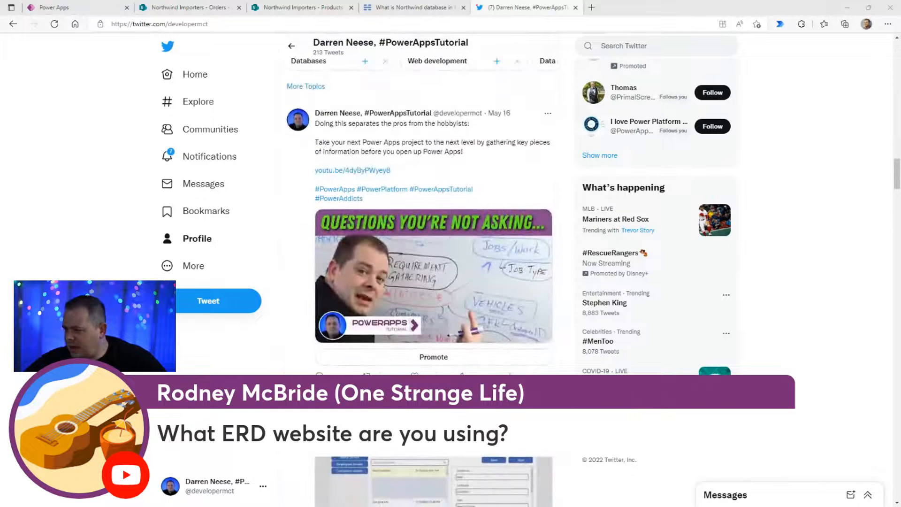
pyautogui.scroll(-10, 434, 253)
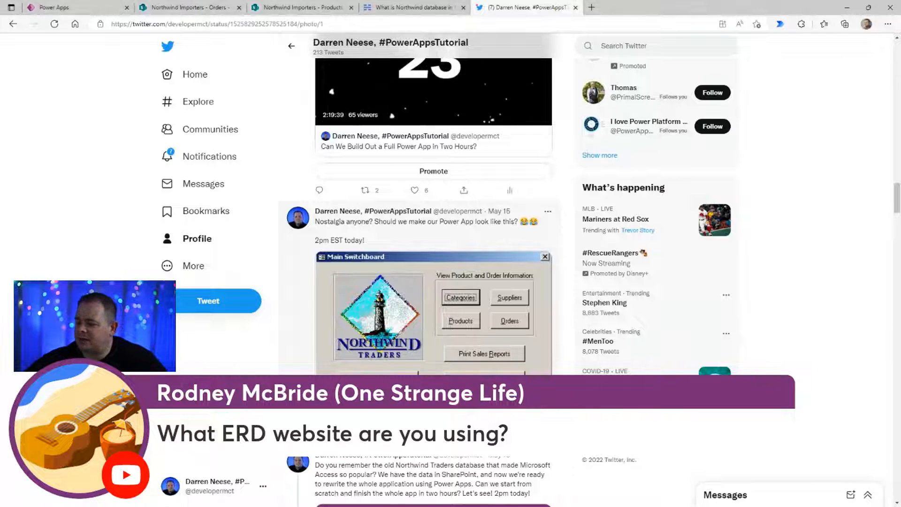
pyautogui.click(439, 337)
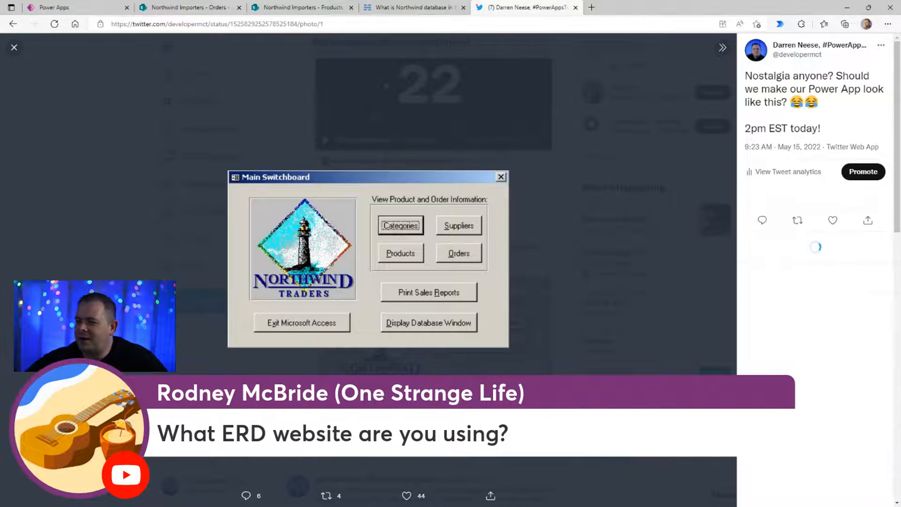
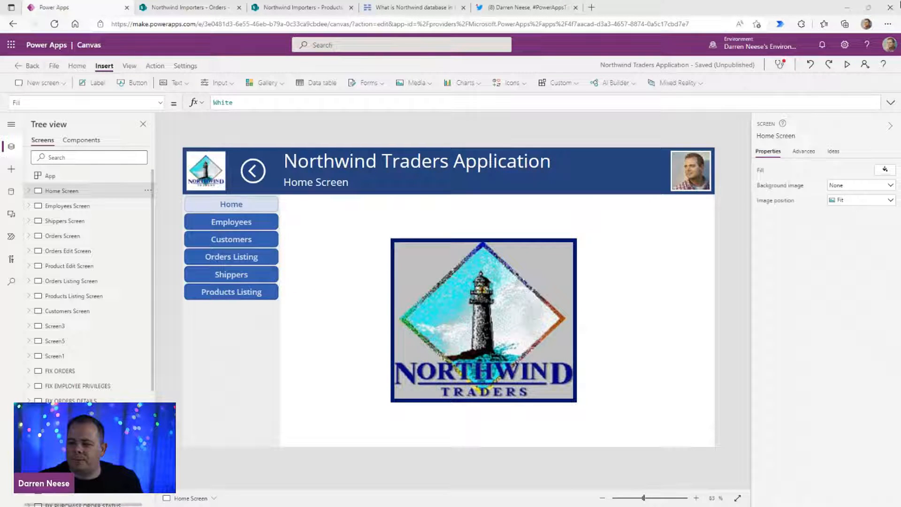
# Step: Preview the Power Apps app from the Home Screen and open the Chicken Soup product from the Products Listing
pyautogui.click(846, 66)
pyautogui.click(157, 276)
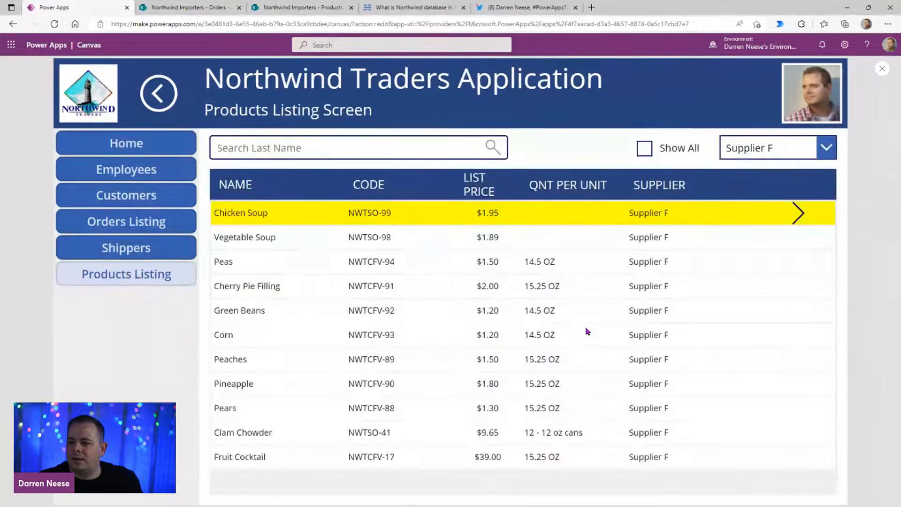
pyautogui.click(801, 214)
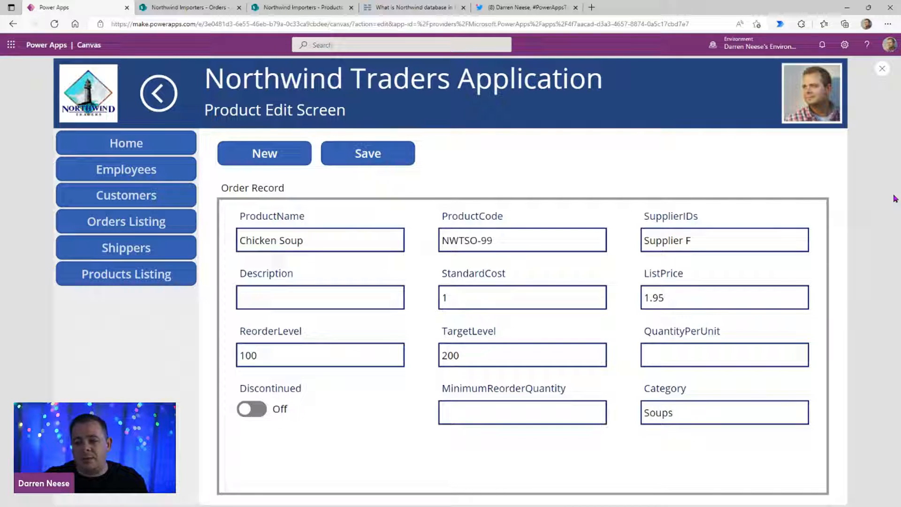
pyautogui.click(362, 241)
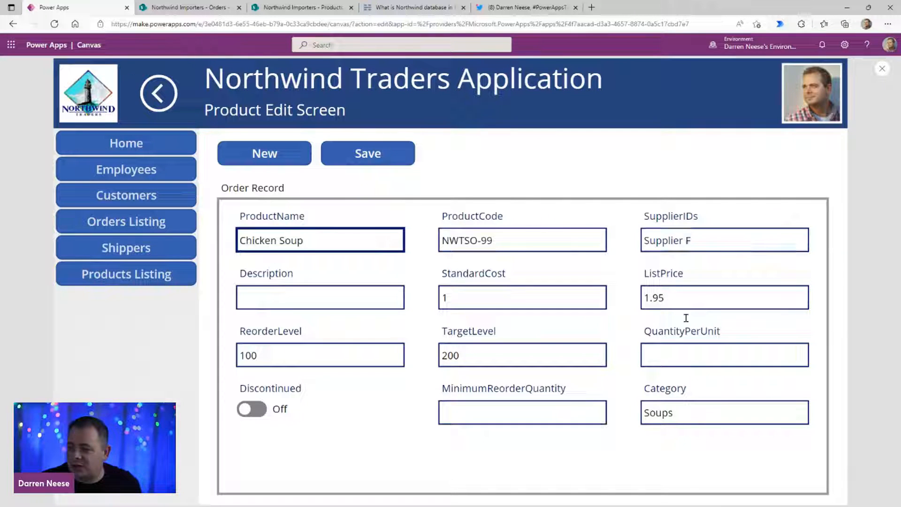
pyautogui.moveTo(652, 272); pyautogui.dragTo(744, 255)
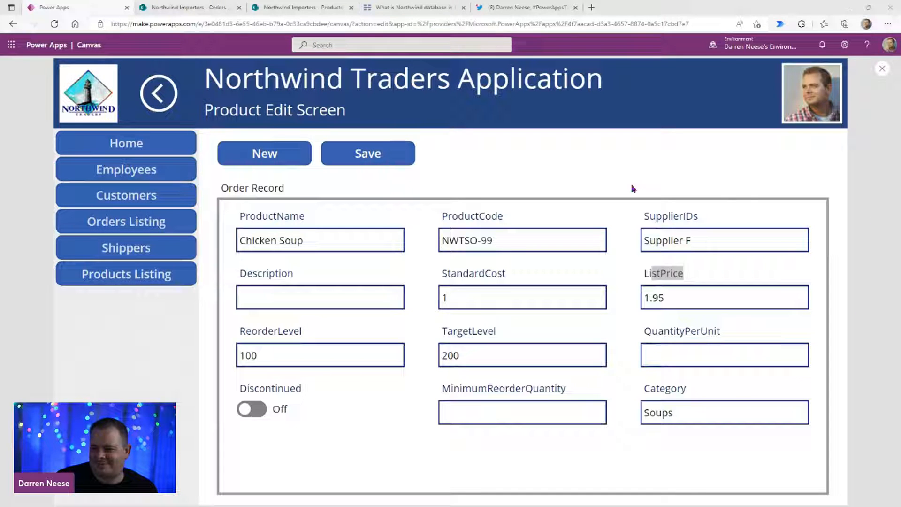
pyautogui.click(576, 167)
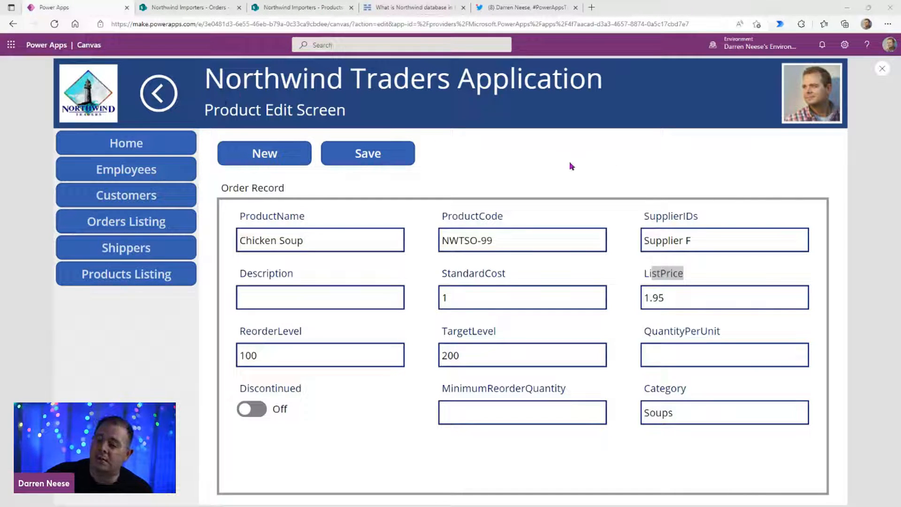
pyautogui.click(558, 167)
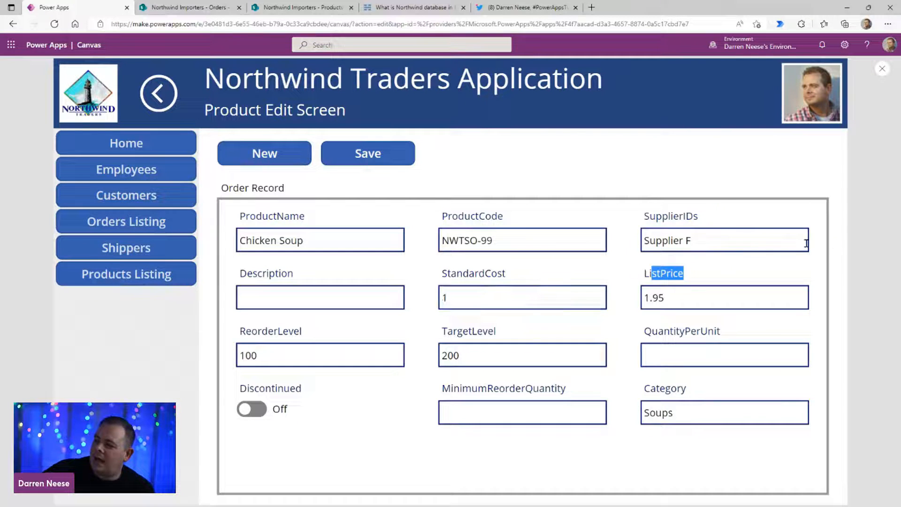
pyautogui.click(444, 225)
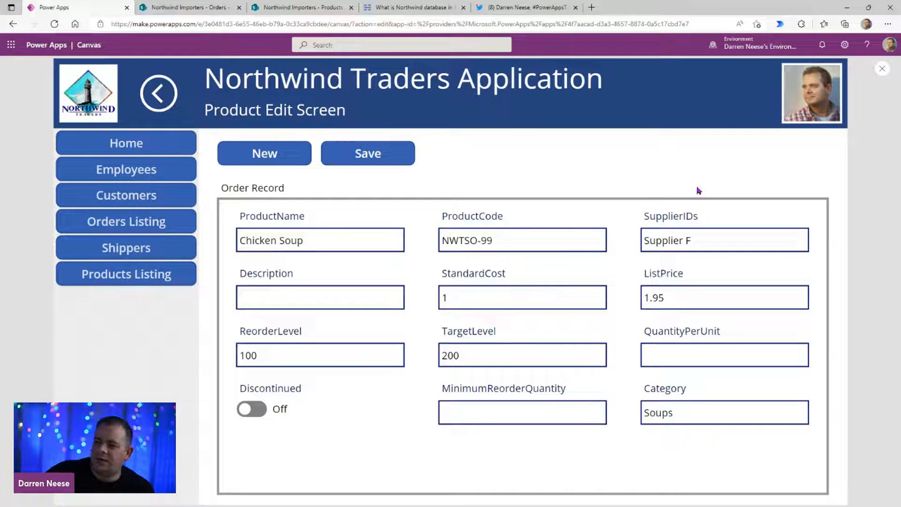